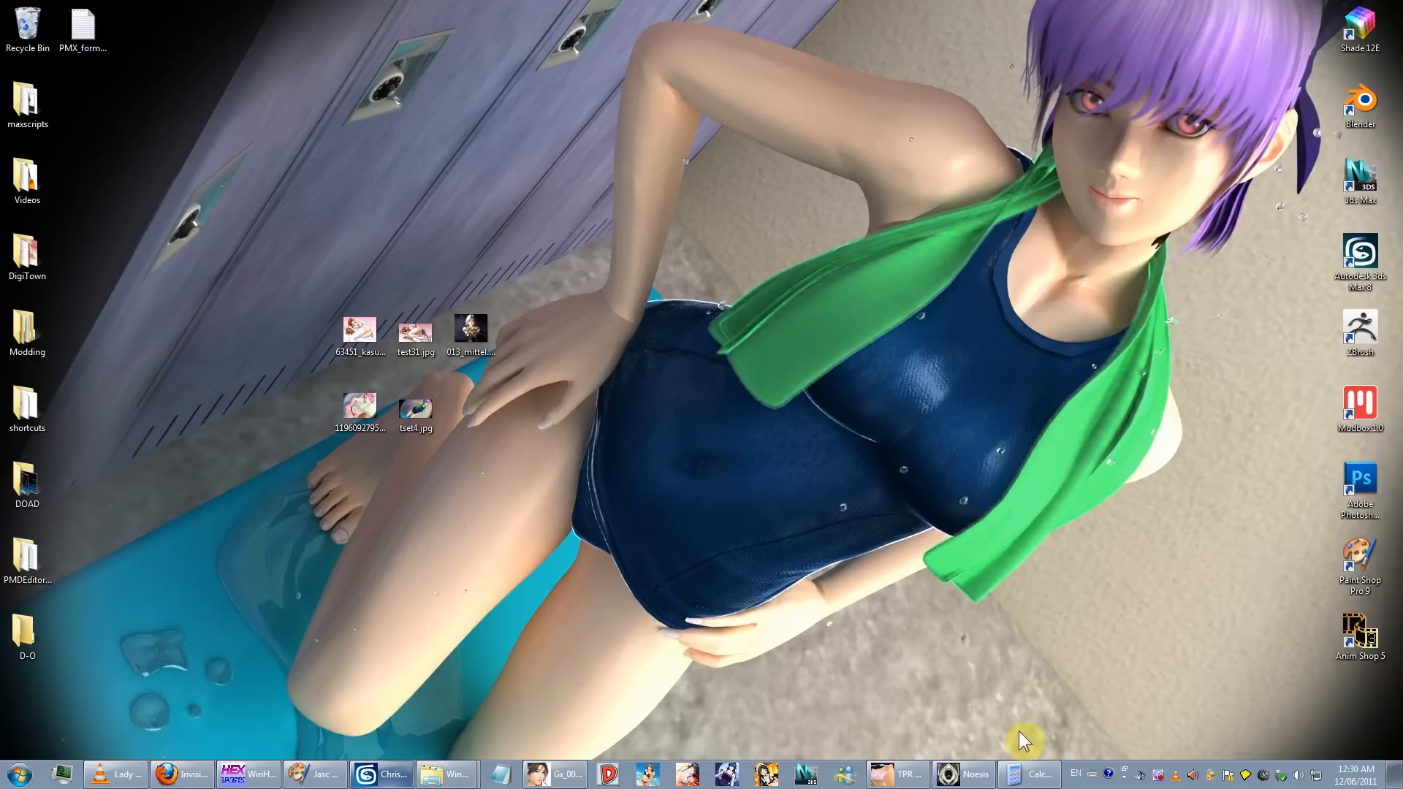
Step: Bring up the model viewer with vcr00.xpr, move it toward the upper-left of the desktop and make it slightly narrower
left_click_drag(1292, 2, 594, 594)
left_click(555, 760)
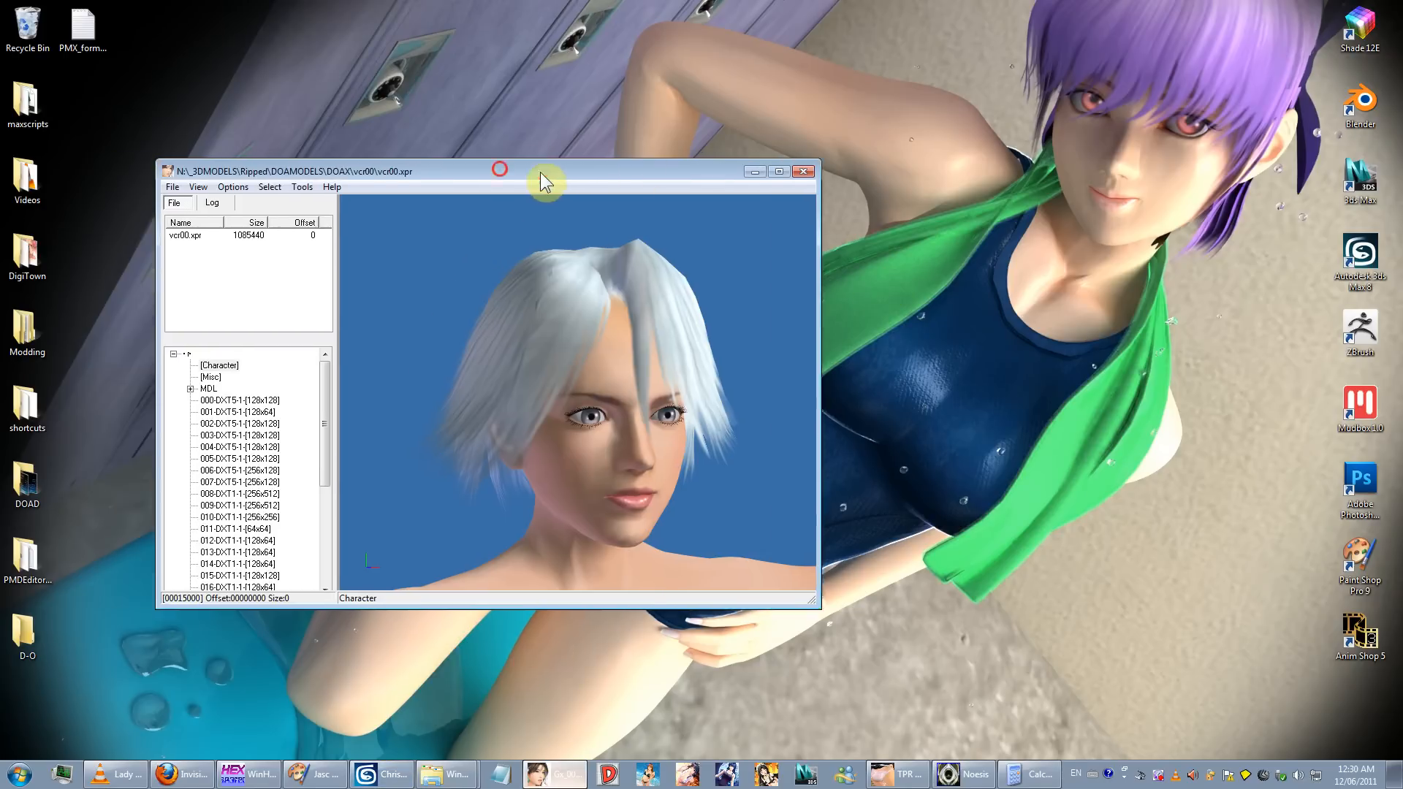
left_click_drag(541, 172, 433, 133)
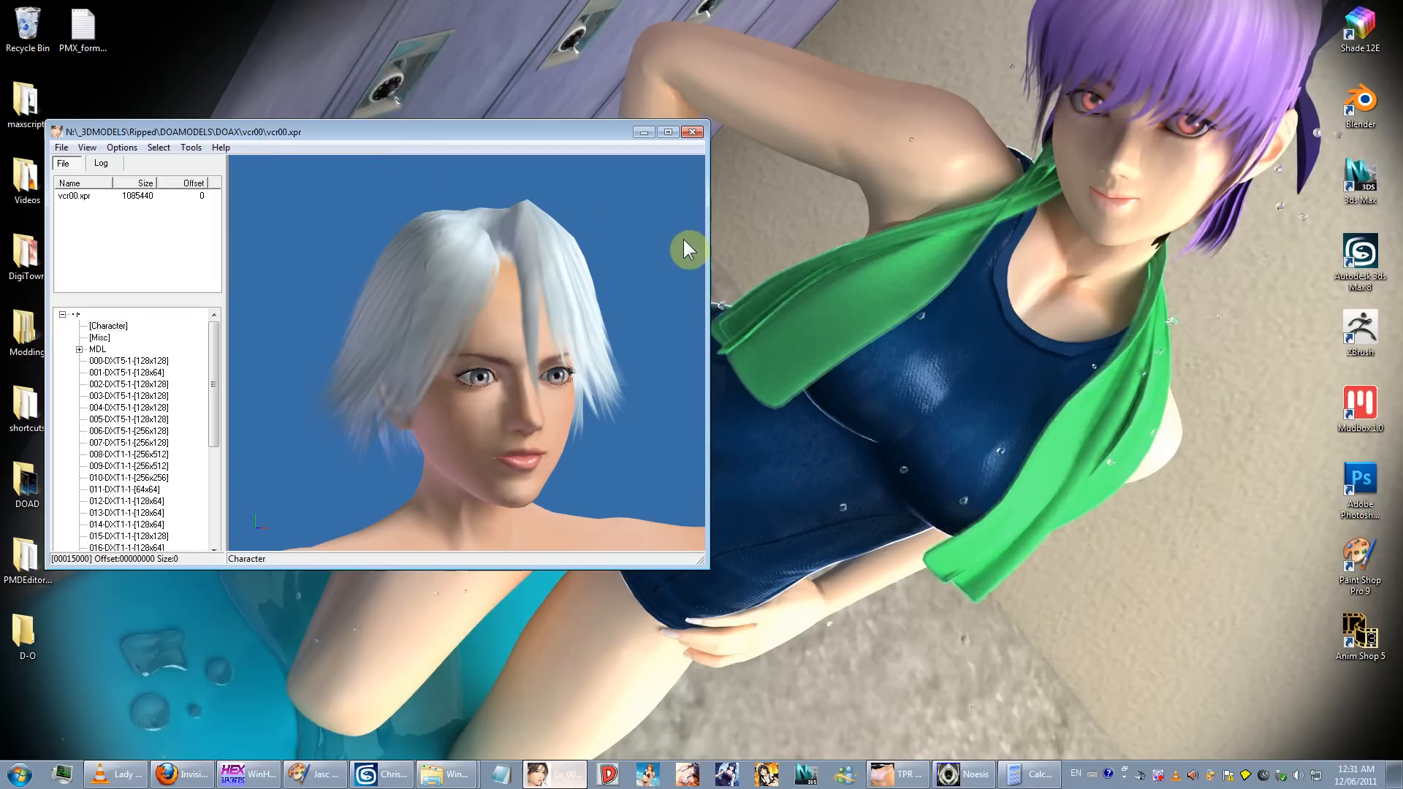
left_click_drag(706, 247, 680, 243)
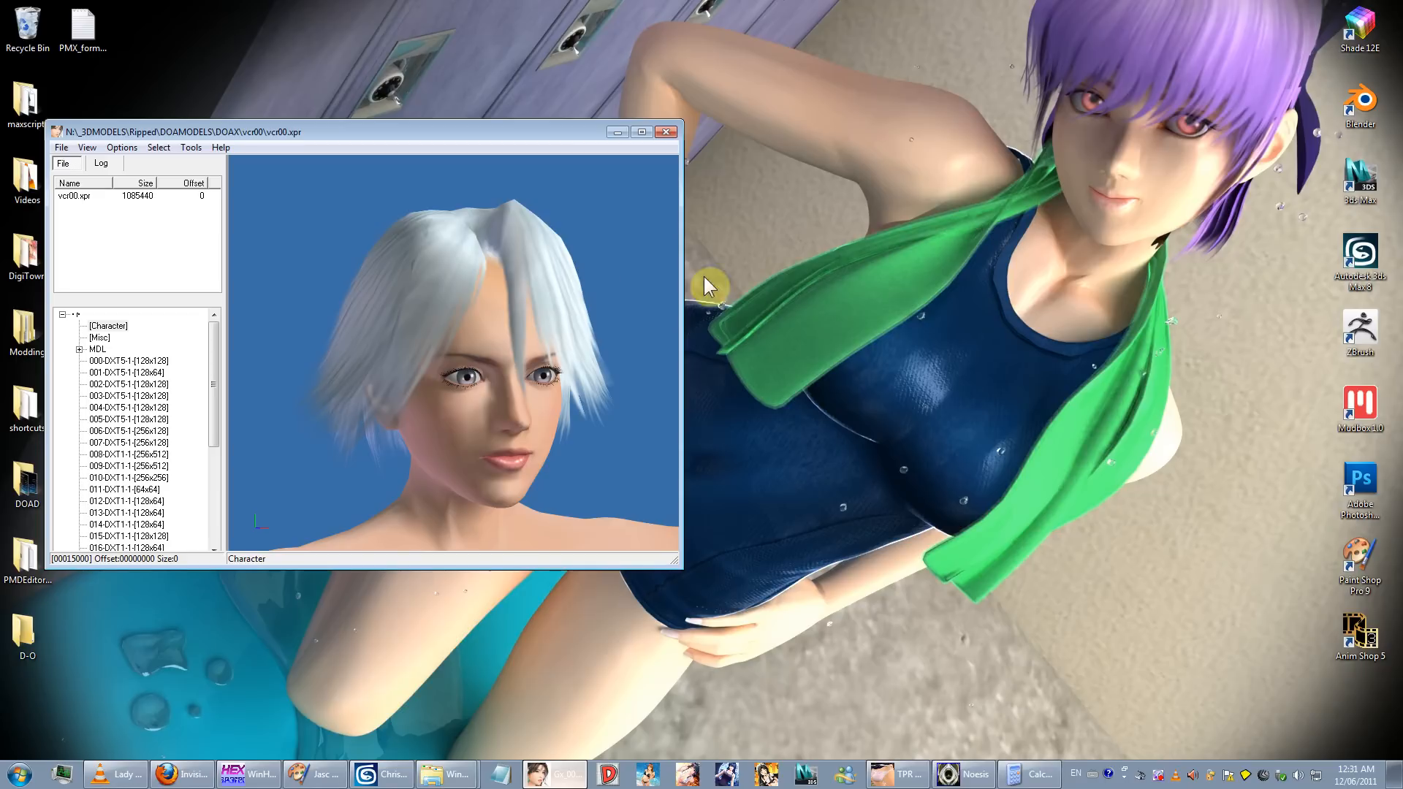
Step: Switch to Noesis, move its window aside, show the info text, rotate the rigged body model, and minimize it
left_click(963, 774)
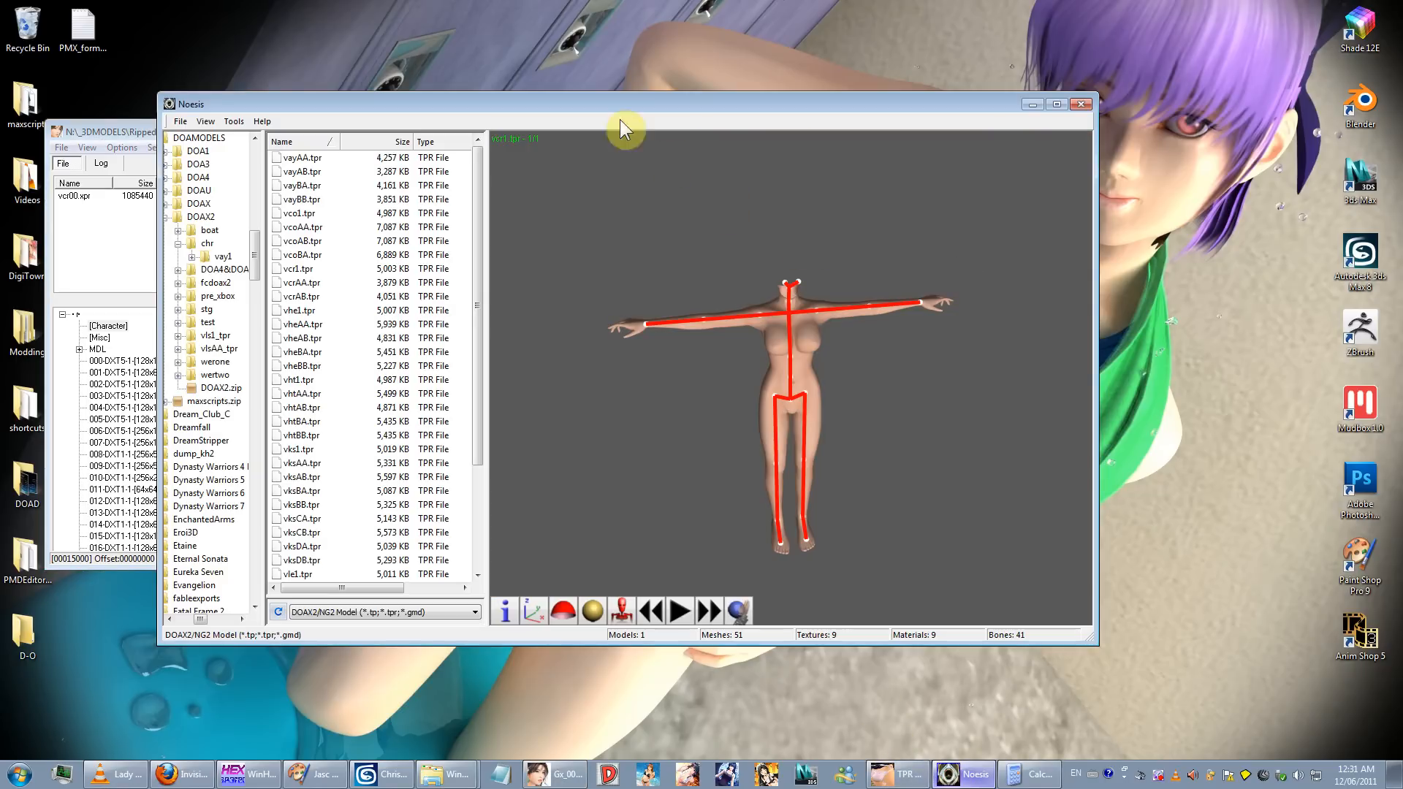
left_click_drag(568, 102, 785, 102)
key("F1")
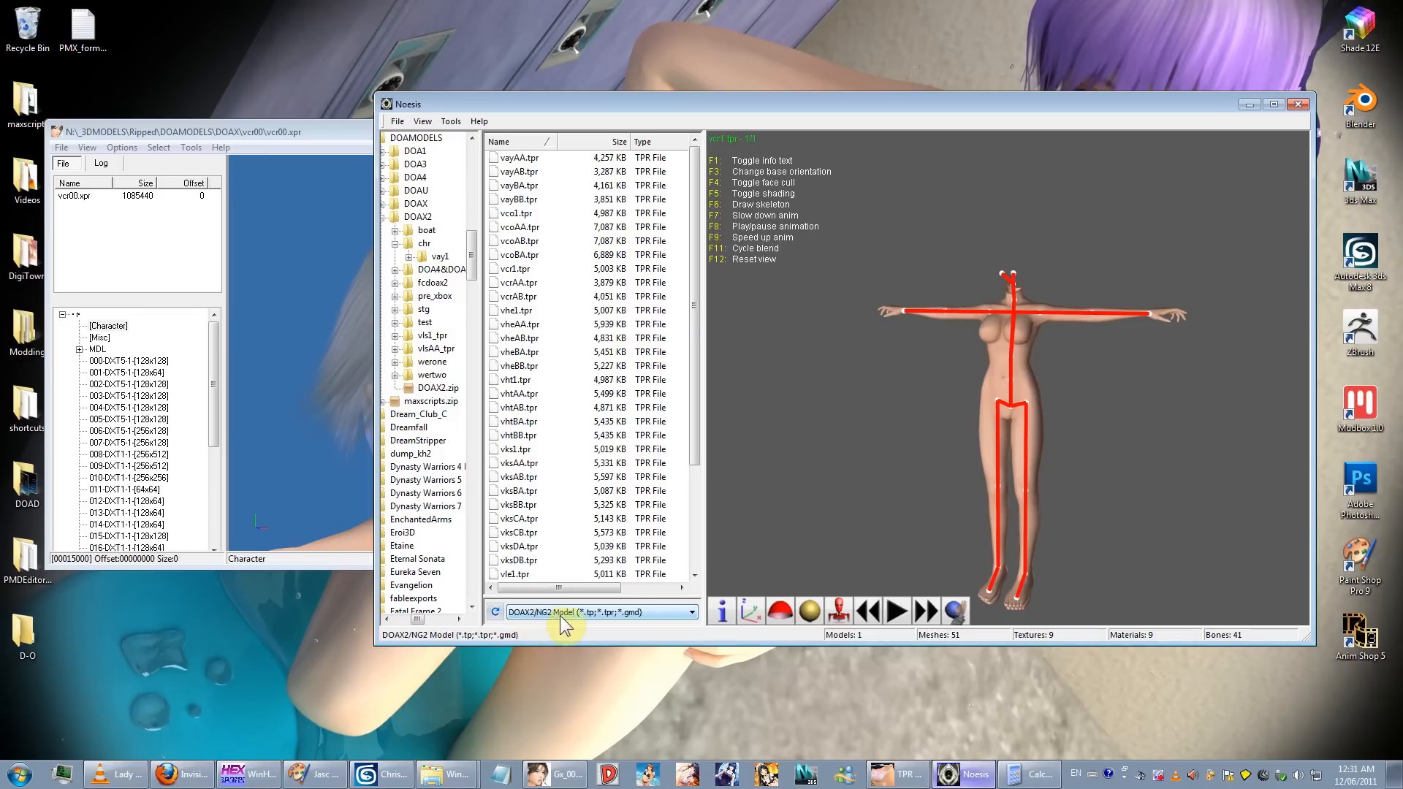
left_click_drag(1059, 314, 1009, 378)
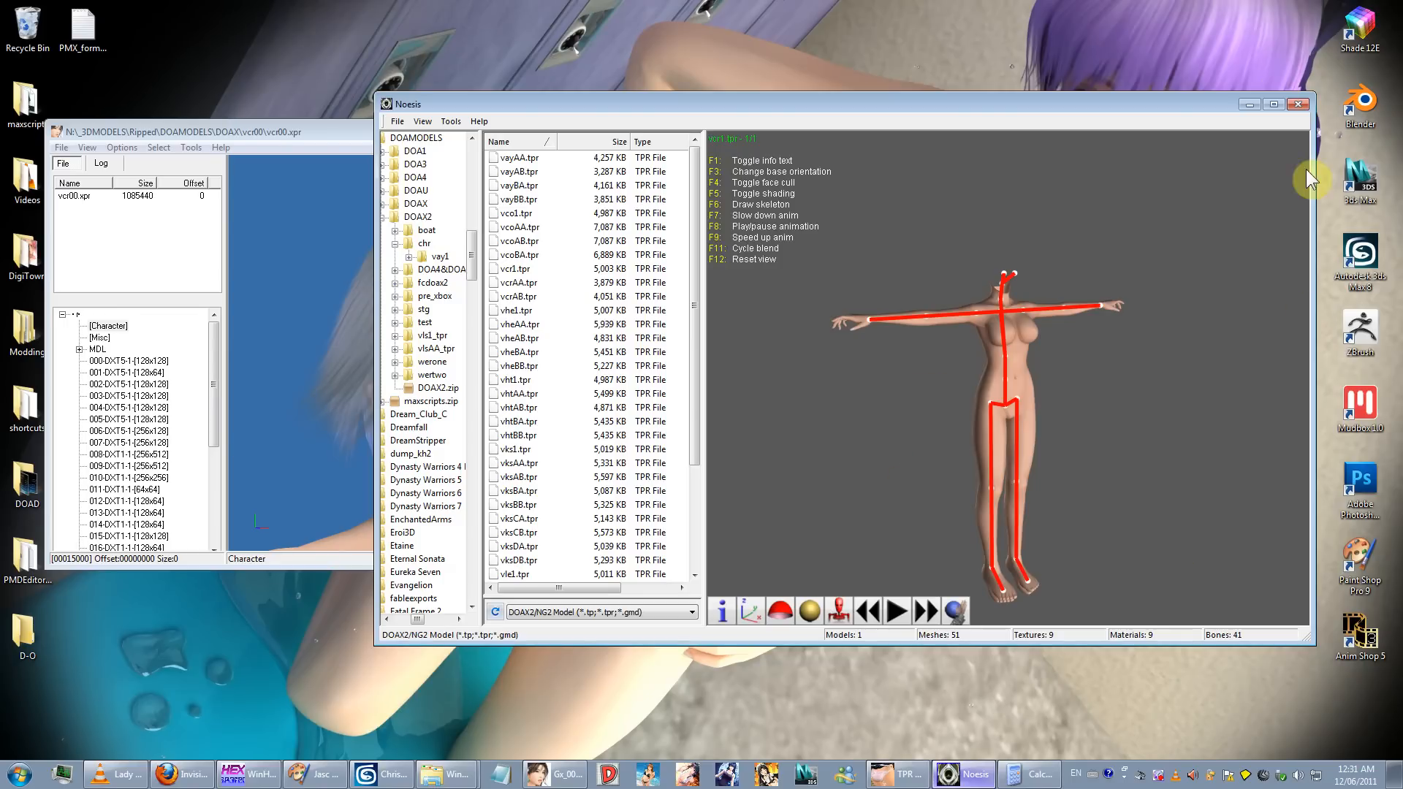
left_click(1254, 101)
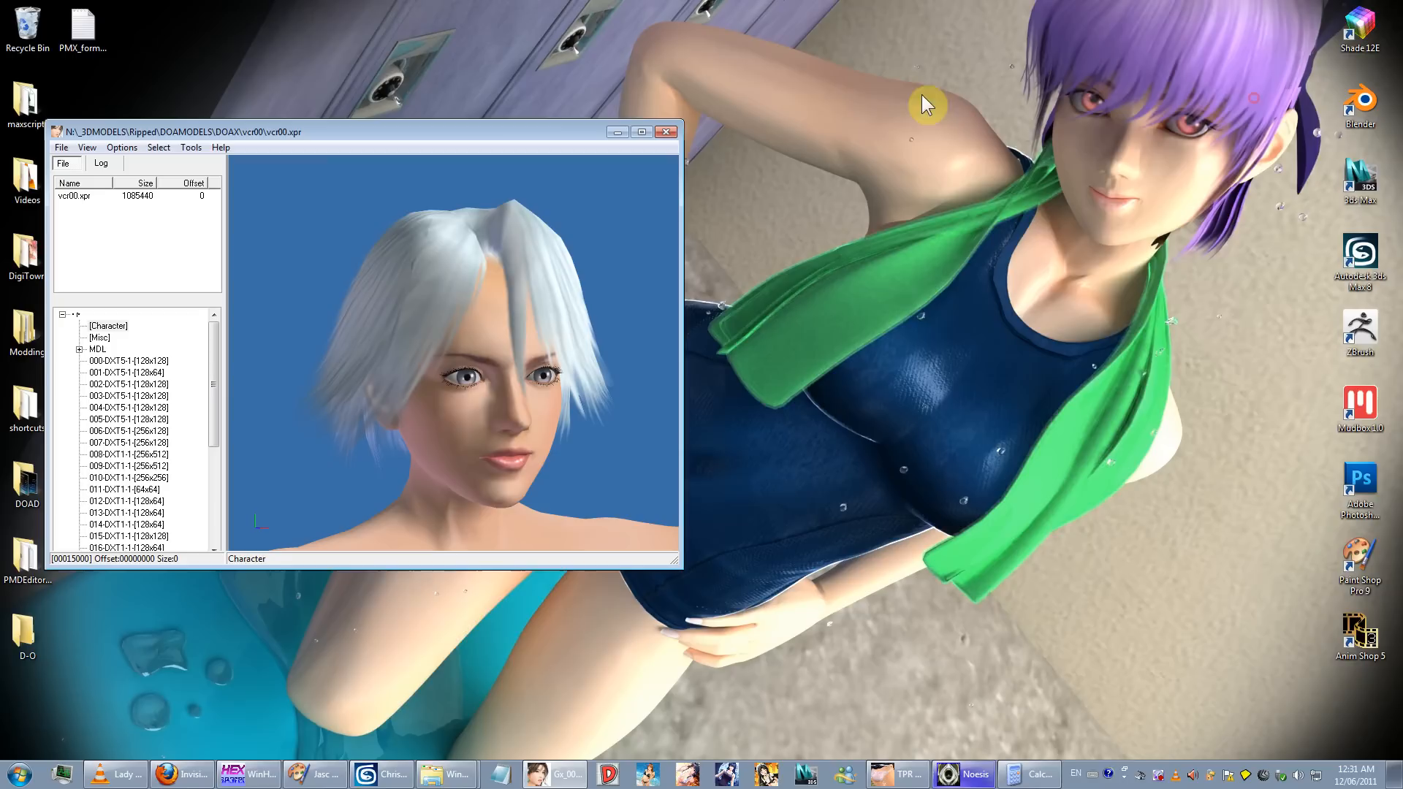
Step: Minimize the vcr00.xpr viewer, bring up the TPR mesh browser to show its texture and buffer lists, and minimize it
left_click(614, 127)
left_click(895, 774)
left_click(780, 247)
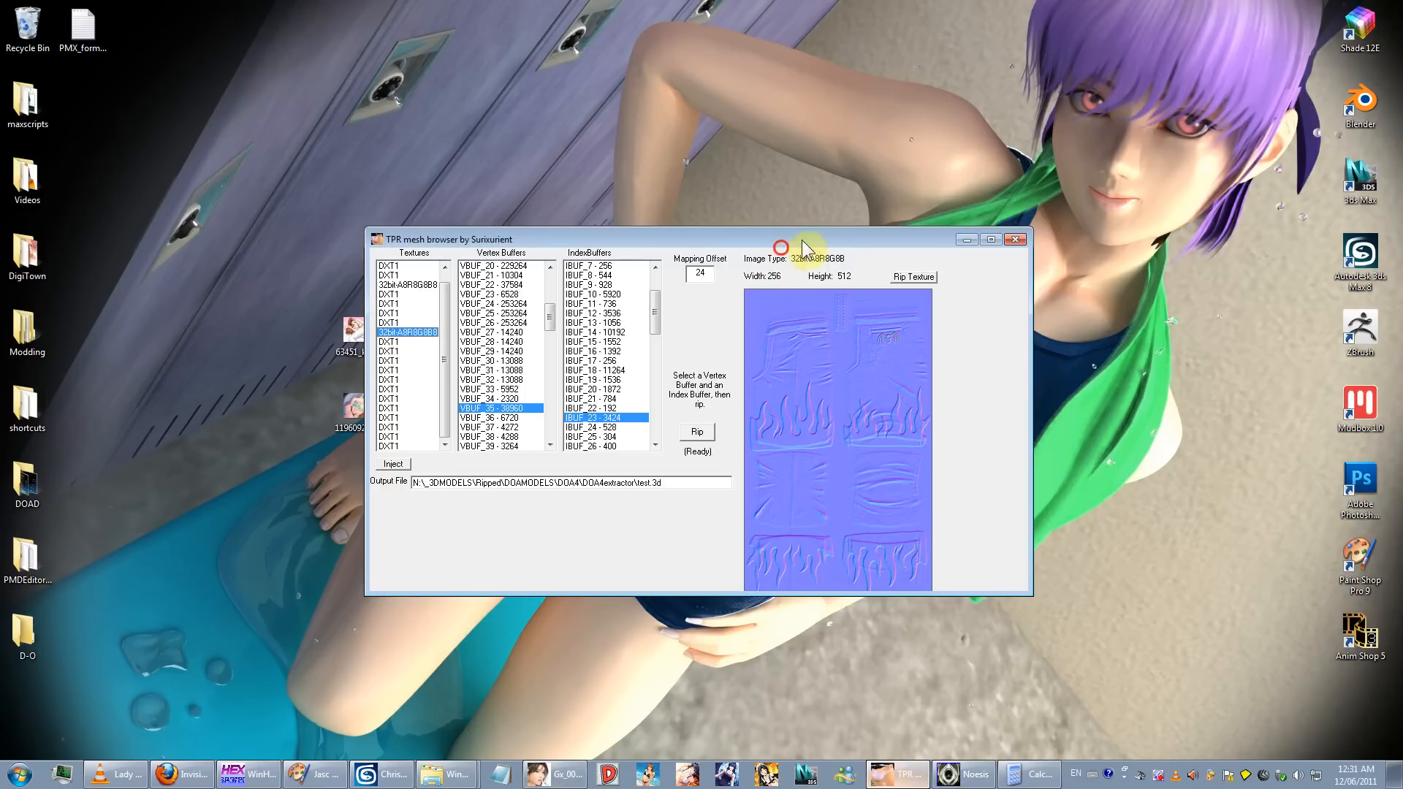
left_click_drag(783, 235, 754, 217)
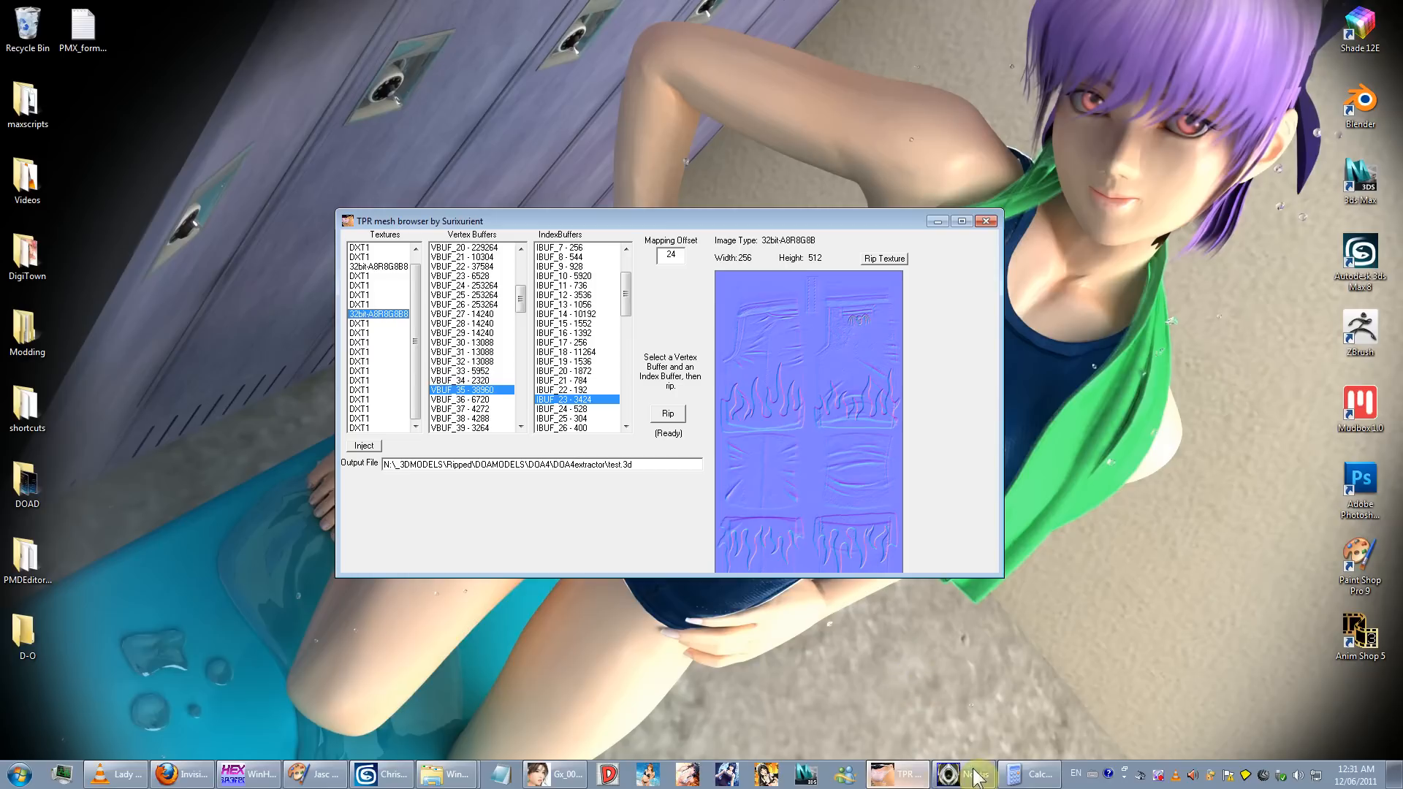
left_click(937, 224)
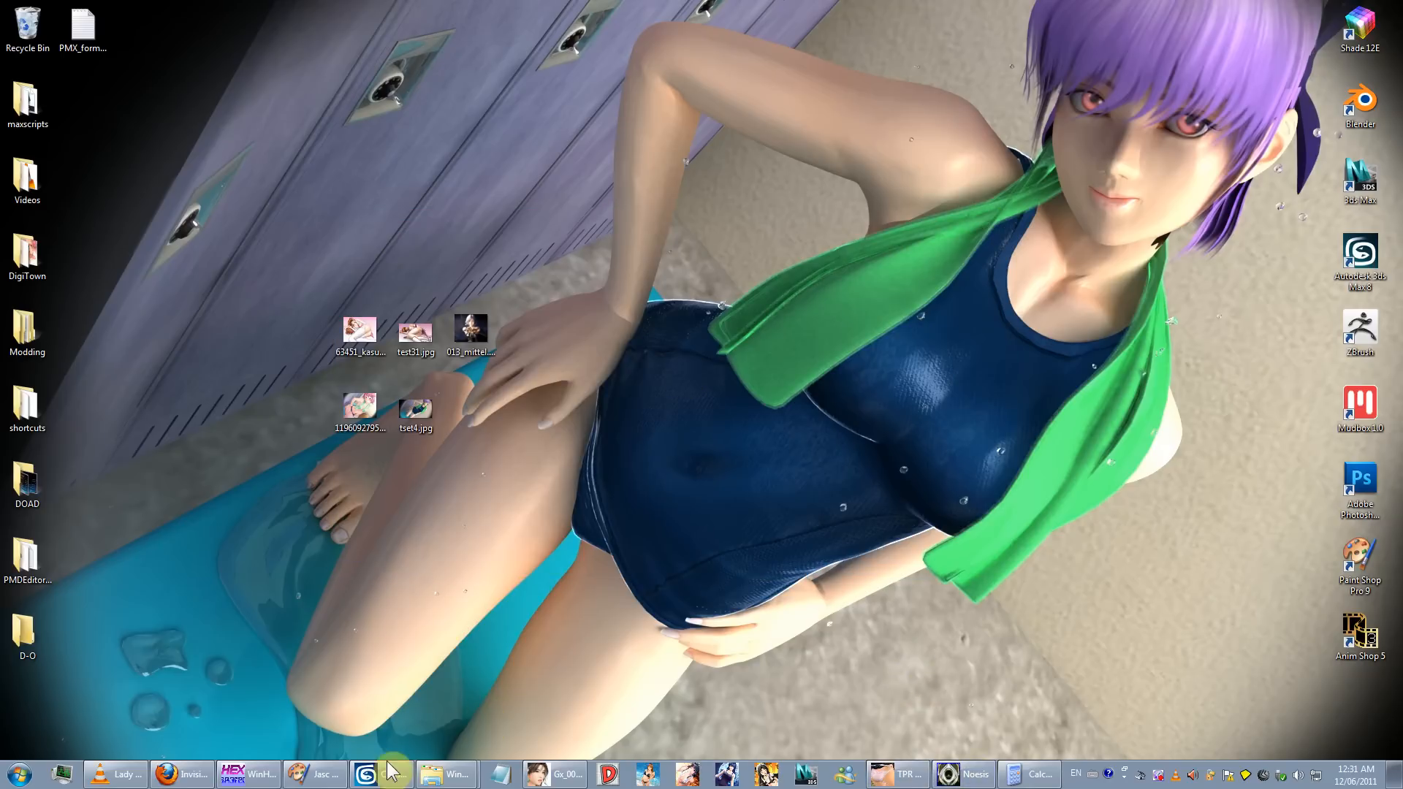
Step: Show the Christie Render 001.max scene in 3ds Max, and view the TPR mesh browser's texture preview again
left_click(381, 774)
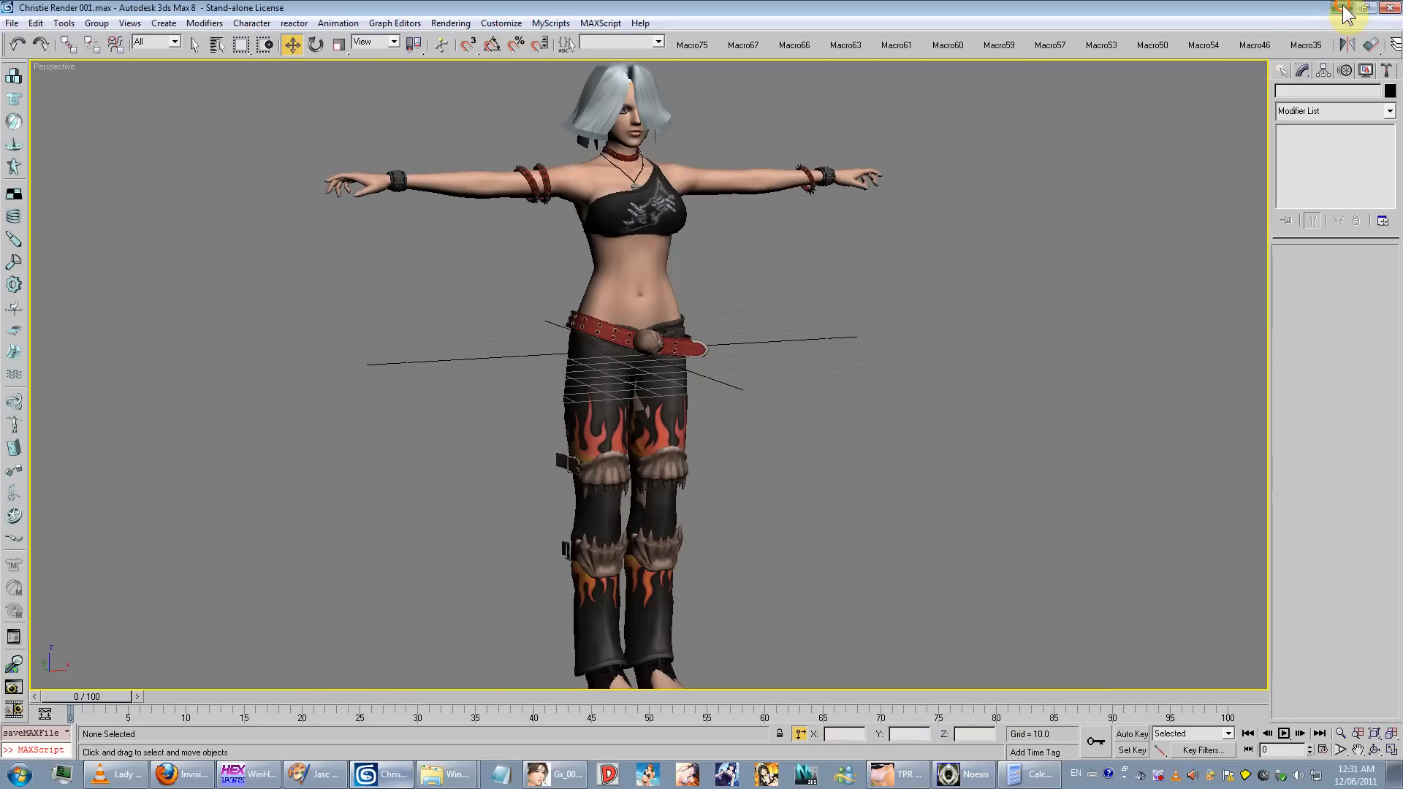
left_click(1344, 8)
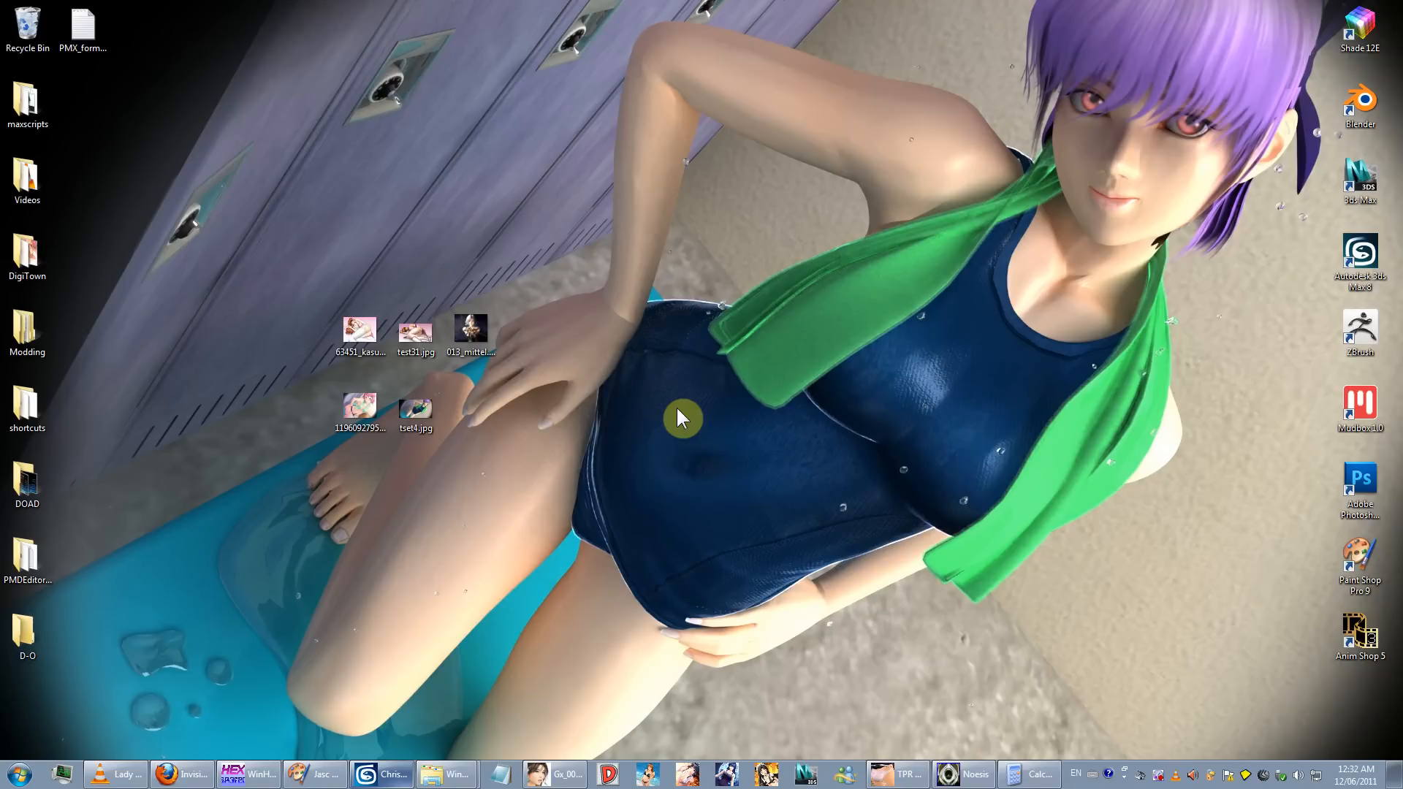
left_click(887, 772)
left_click_drag(683, 221, 1008, 167)
left_click_drag(1002, 225, 946, 228)
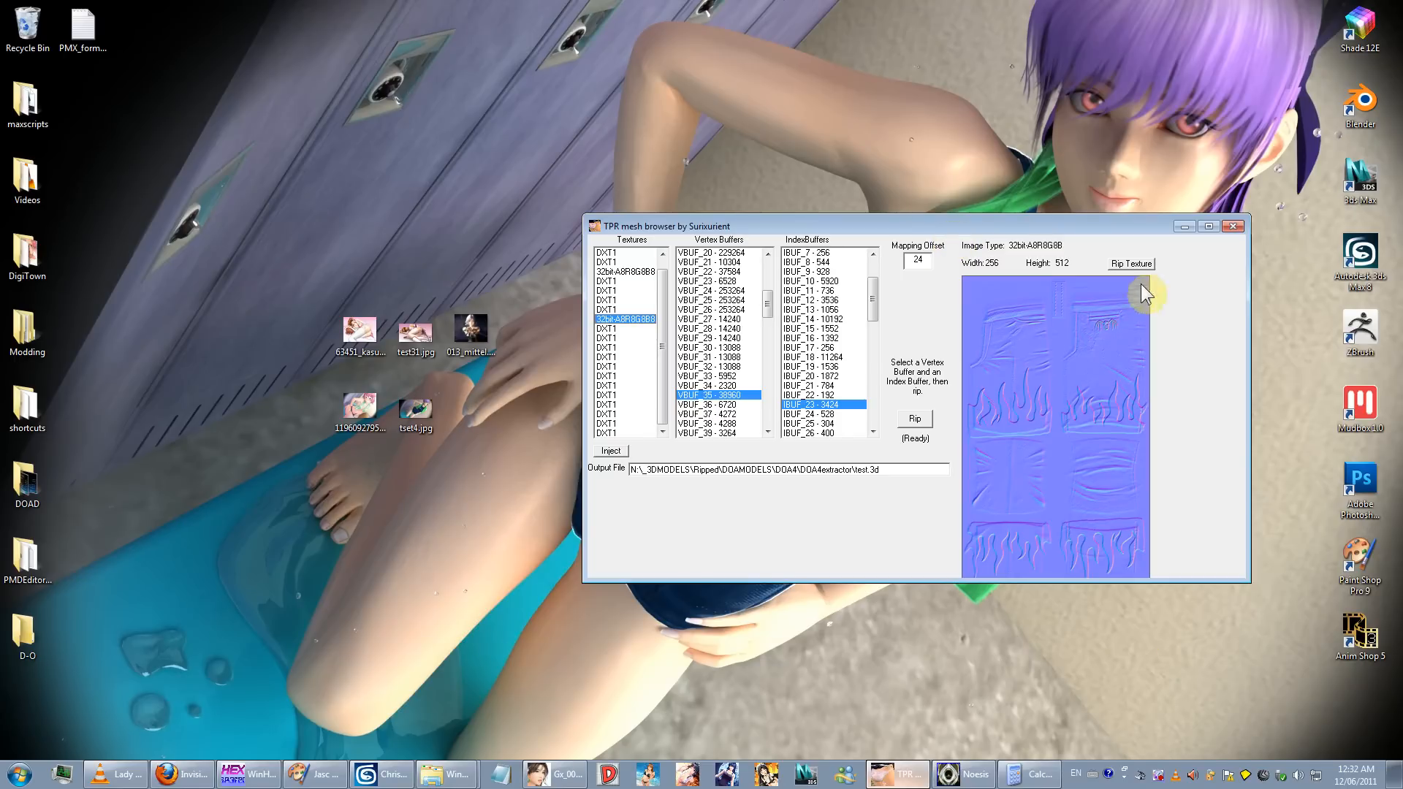
left_click(1185, 227)
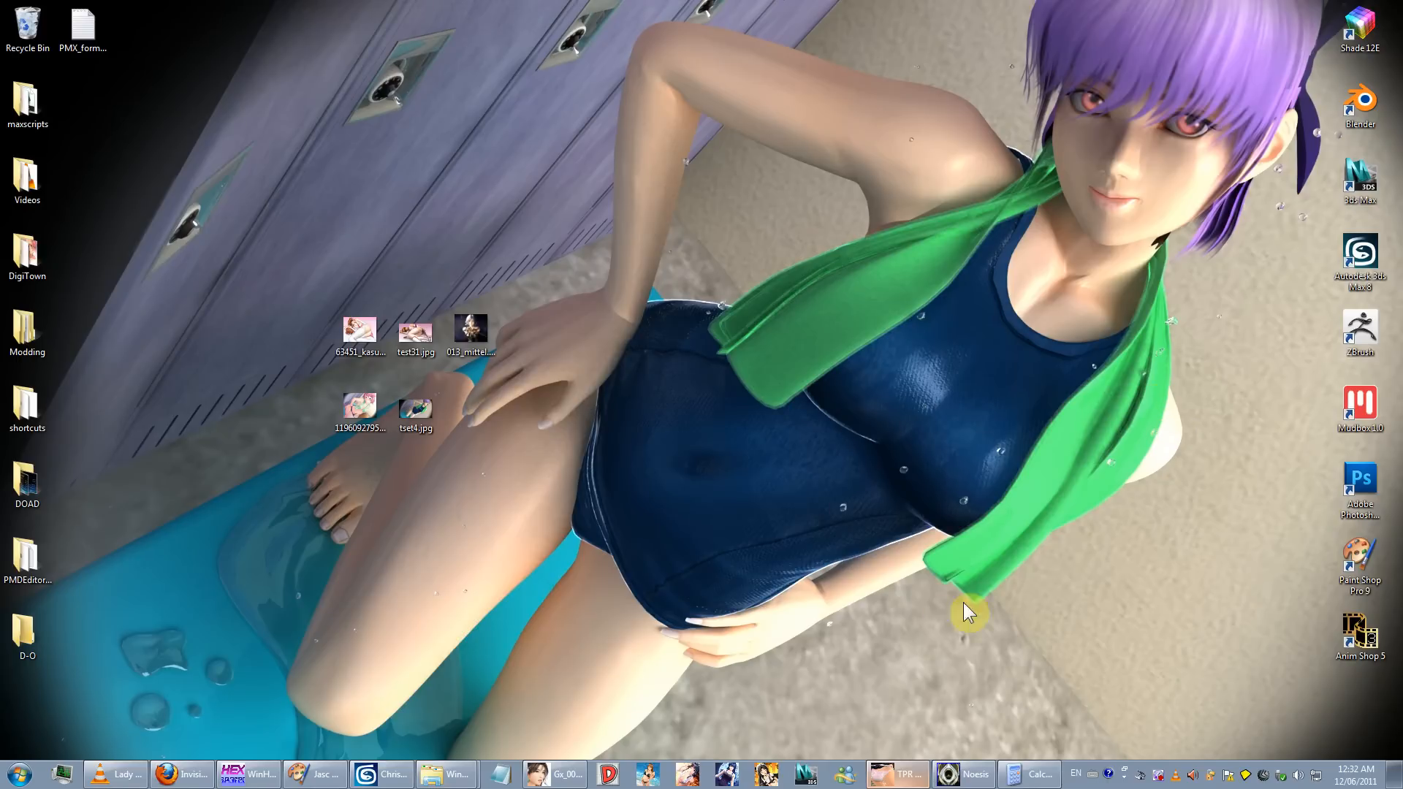
Step: Switch to 3ds Max to view the assembled, textured Christie character, and minimize the program when done
left_click(382, 773)
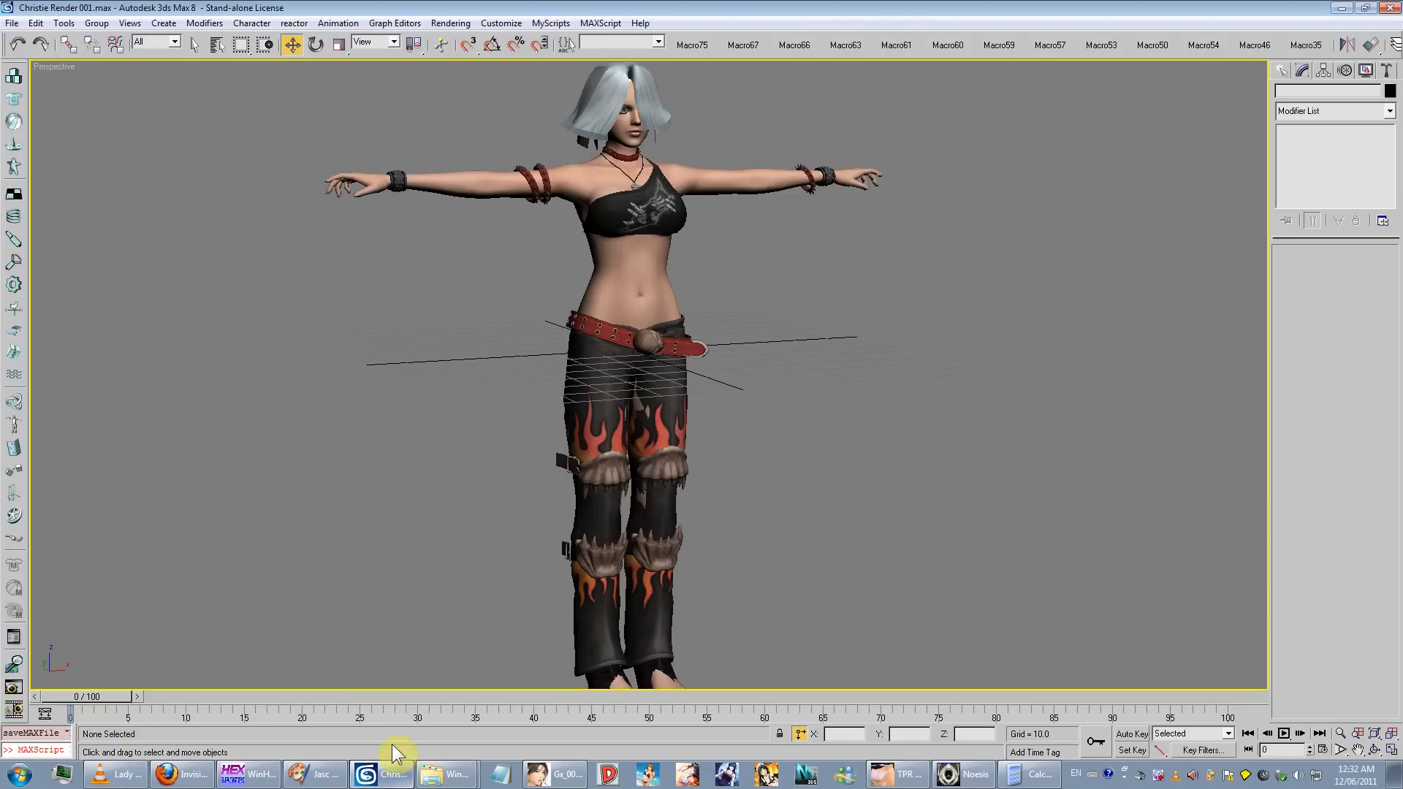
left_click(394, 773)
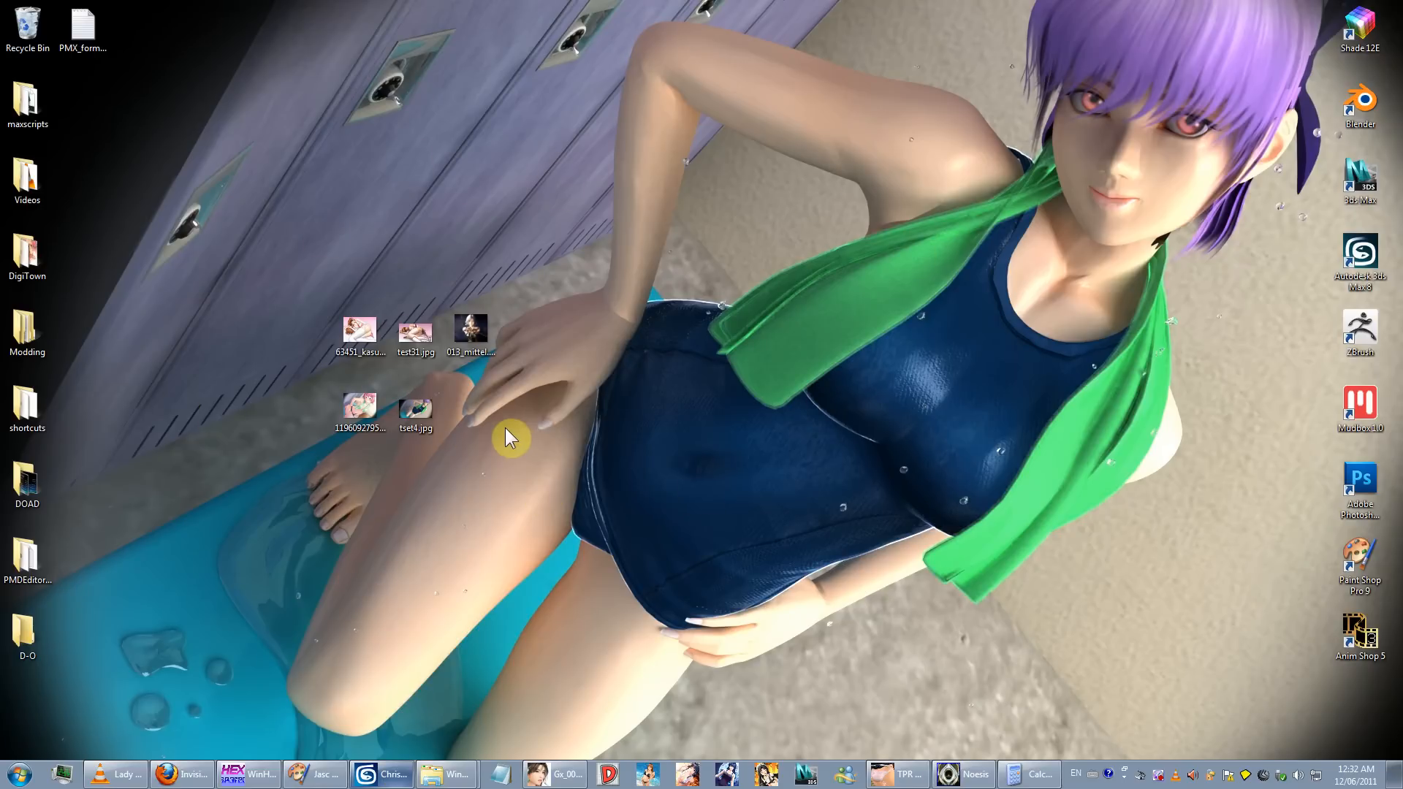
left_click(389, 772)
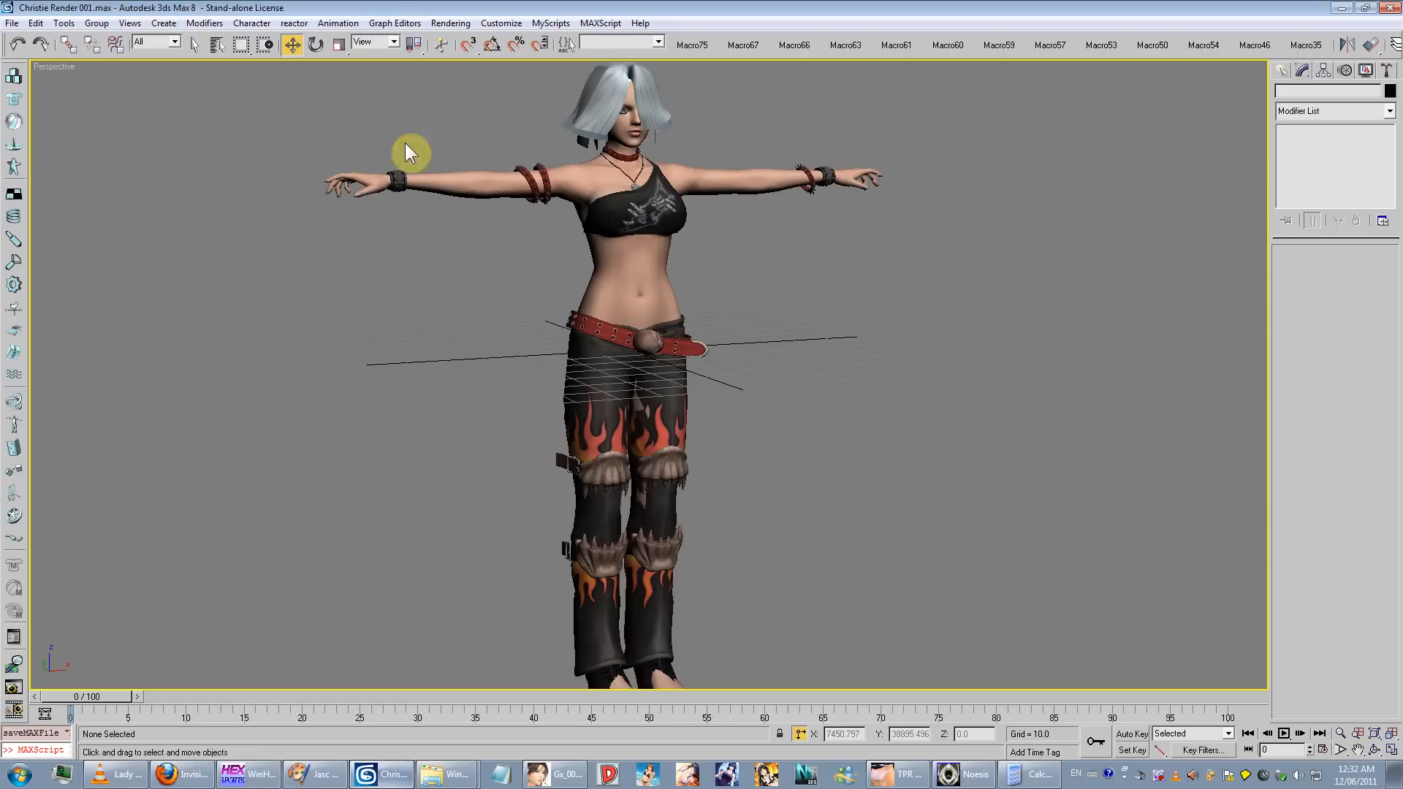
left_click(1342, 9)
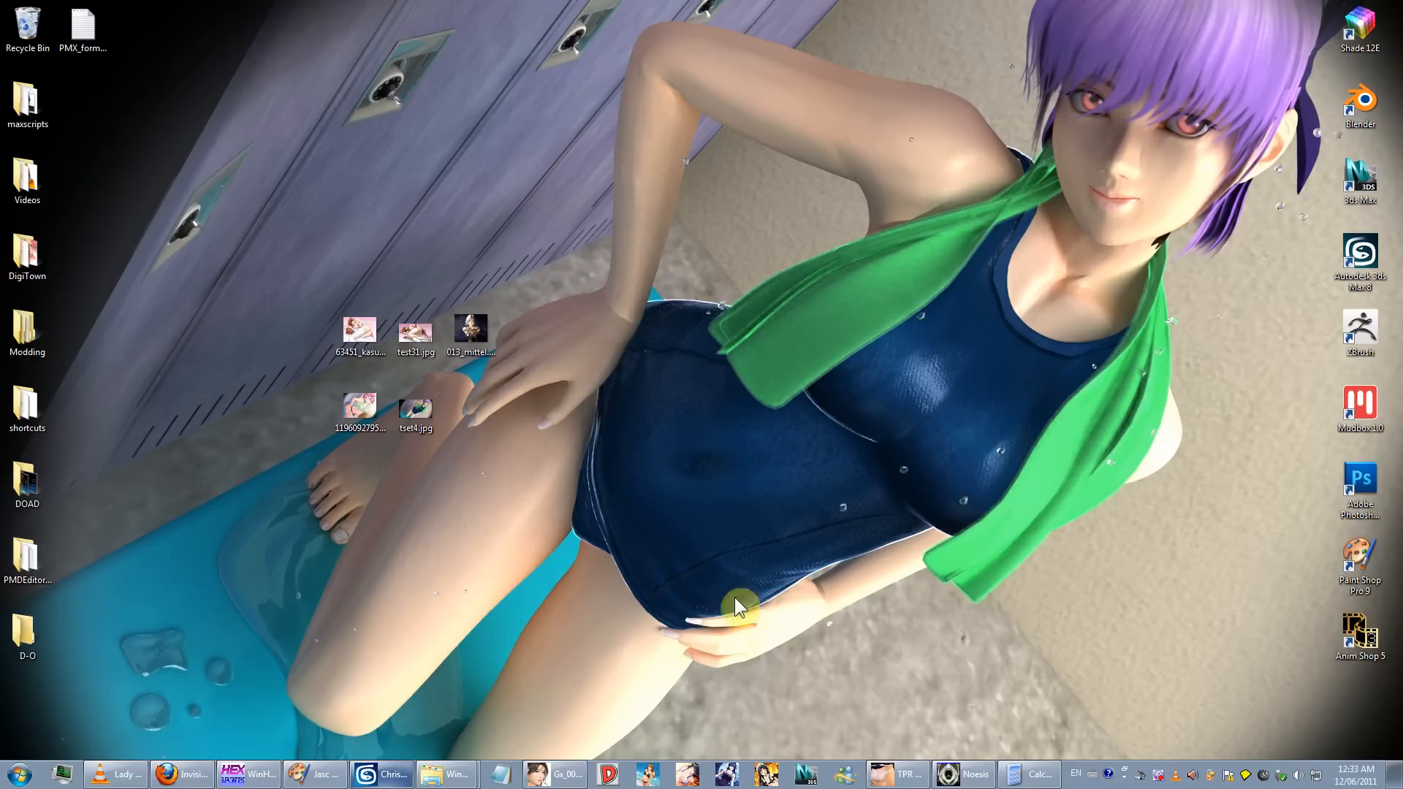
left_click(1197, 141)
left_click_drag(1296, 46, 168, 659)
left_click(169, 660)
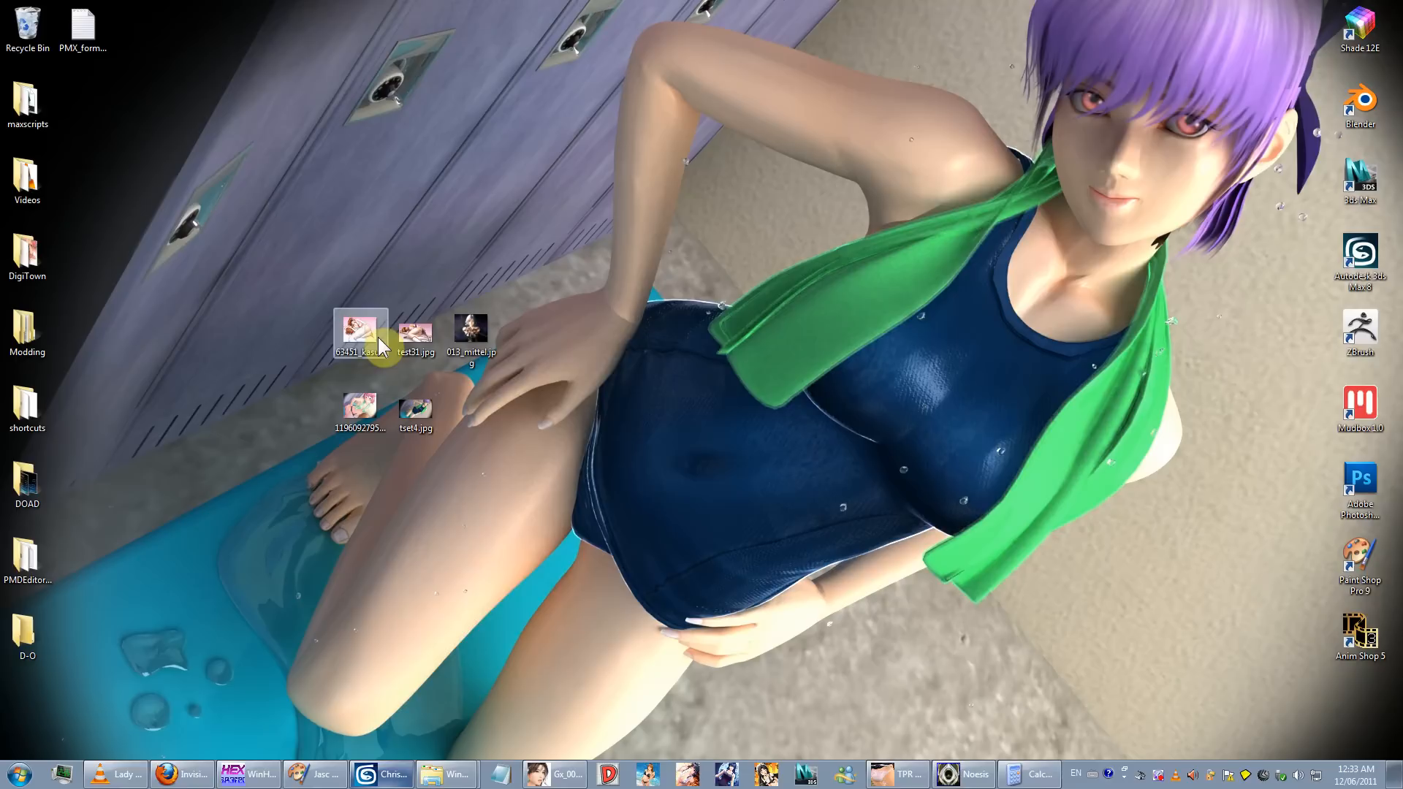
Step: Open test31.jpg from the desktop, view the render in full screen, and close the image viewer
double_click(414, 335)
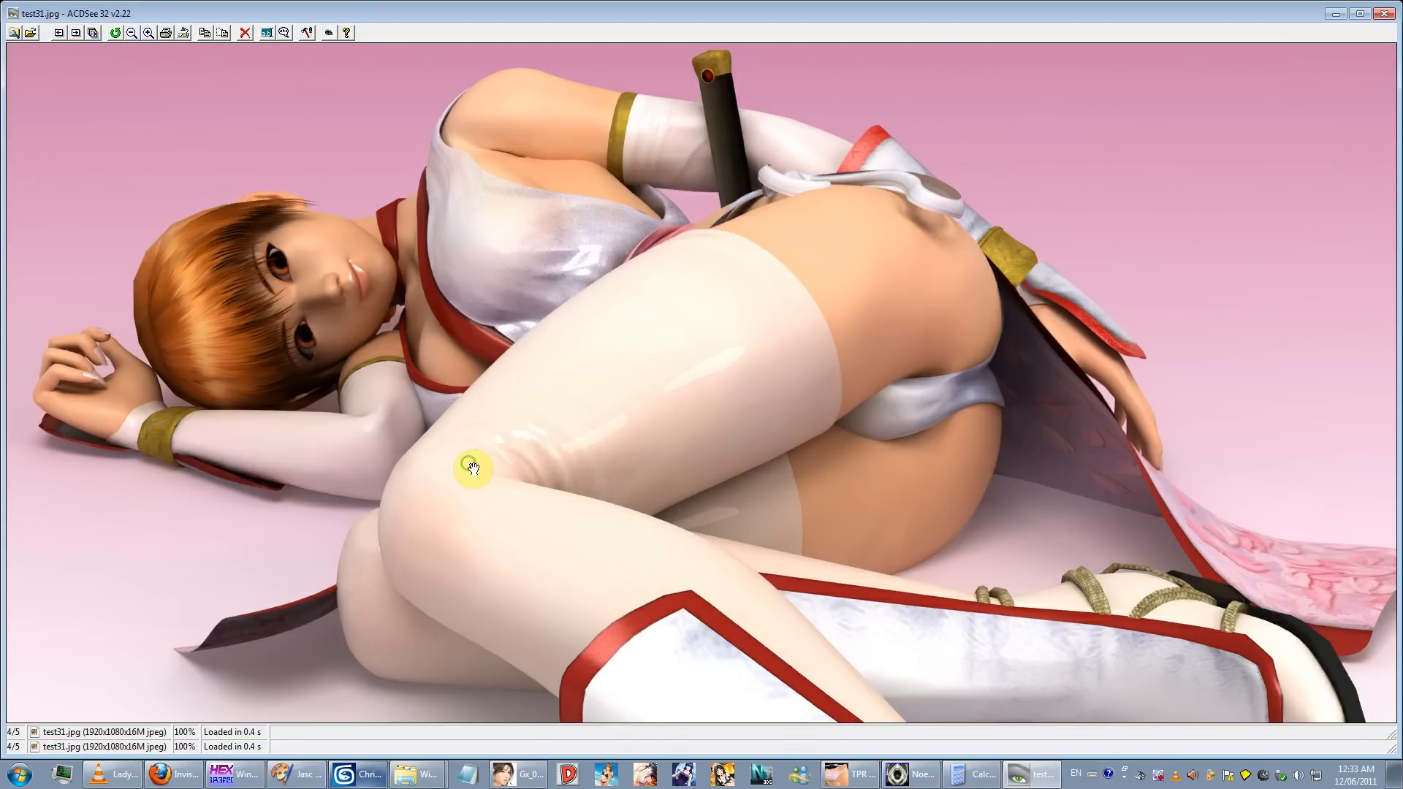
double_click(471, 468)
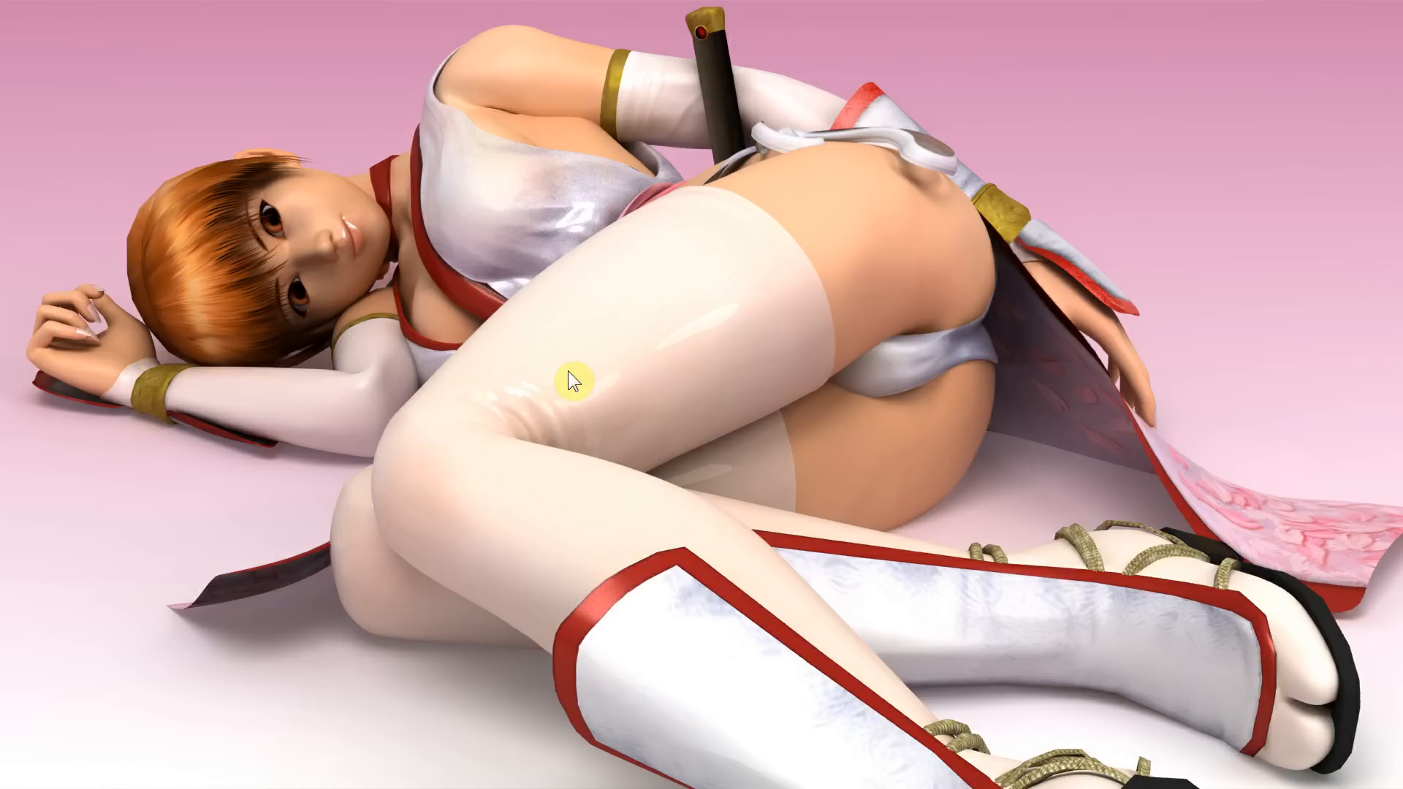
key("f")
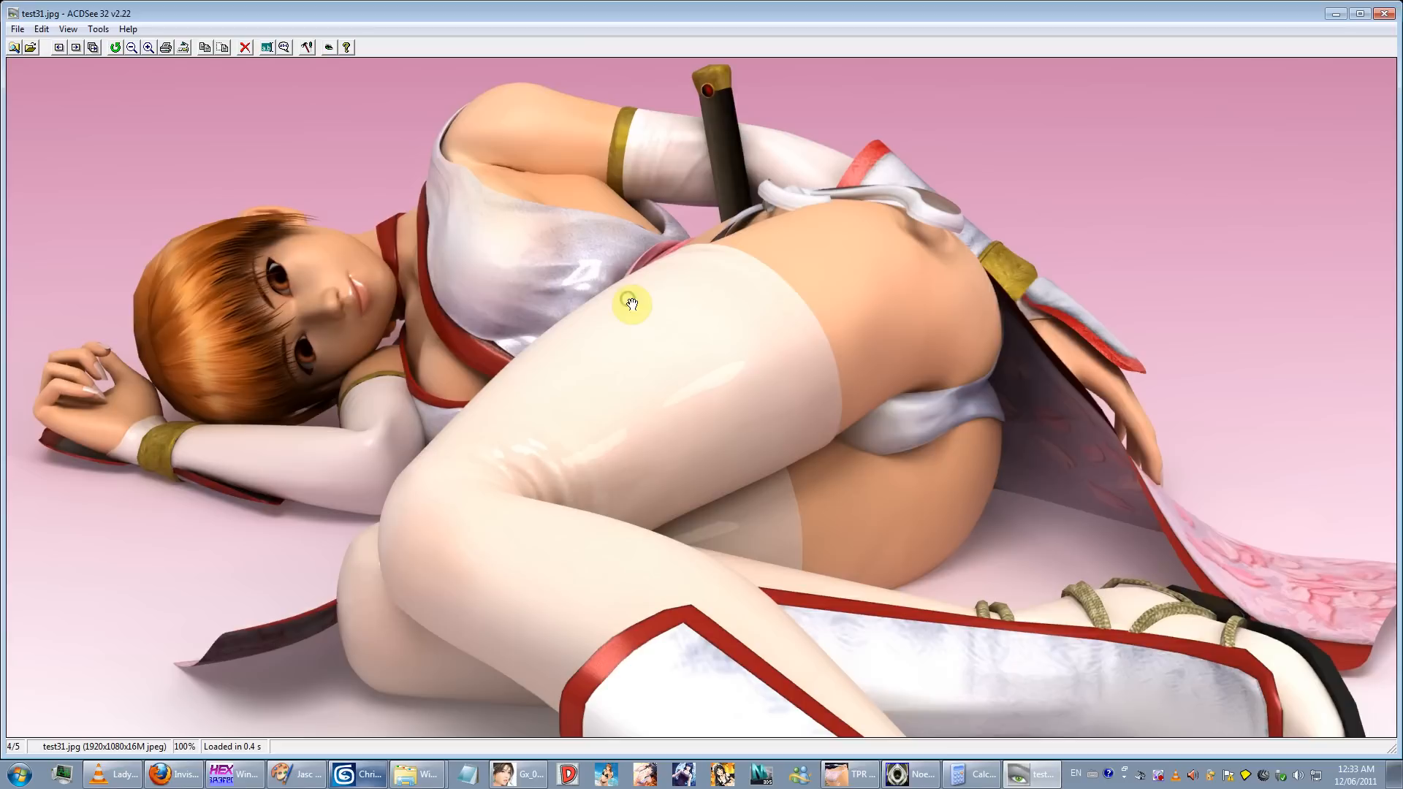
left_click(1387, 14)
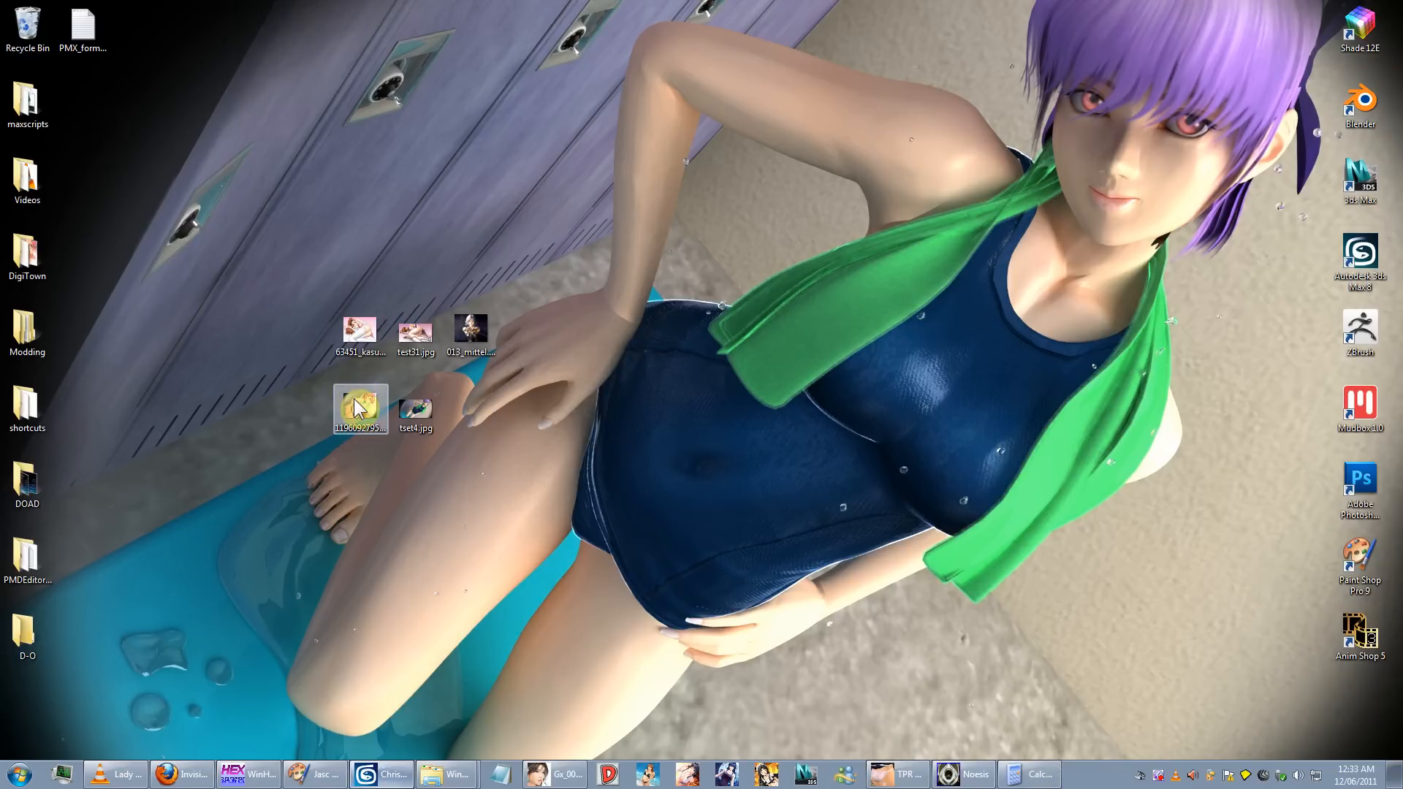
Step: Open 1196092795277.jpg, reposition its window to compare the drawing with the desktop wallpaper render, and close it
double_click(356, 408)
left_click_drag(439, 91, 636, 55)
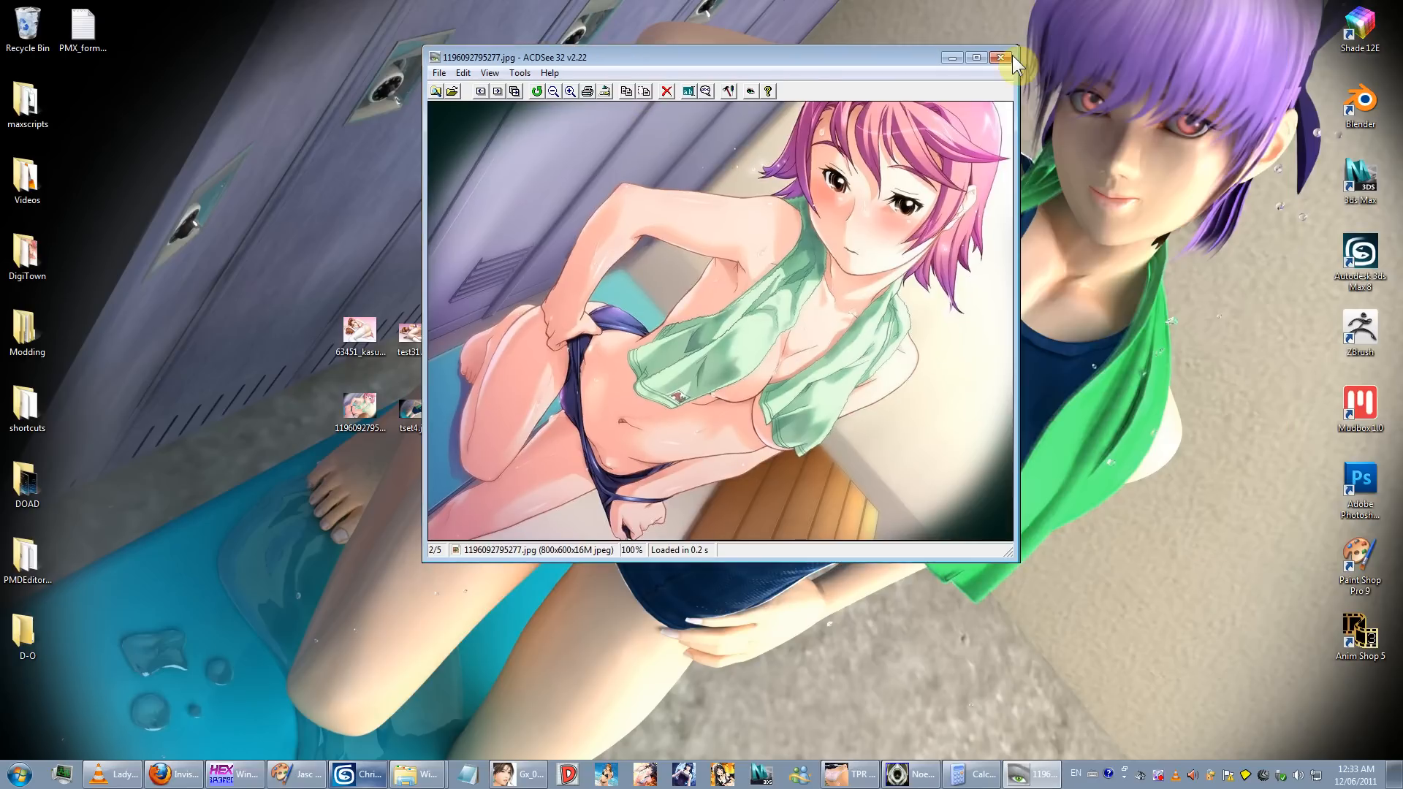
left_click_drag(1012, 56, 924, 64)
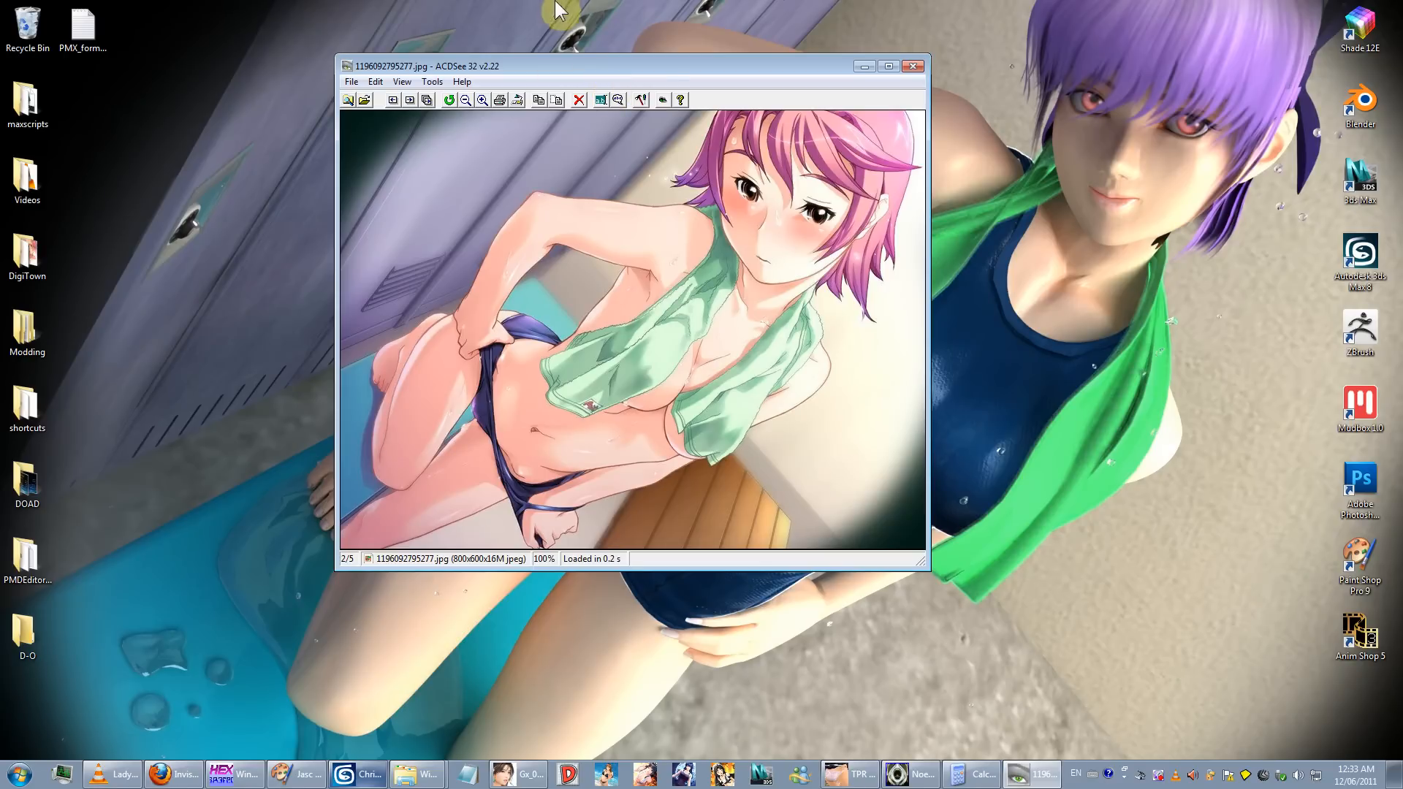
left_click_drag(650, 64, 932, 134)
left_click_drag(582, 109, 1006, 230)
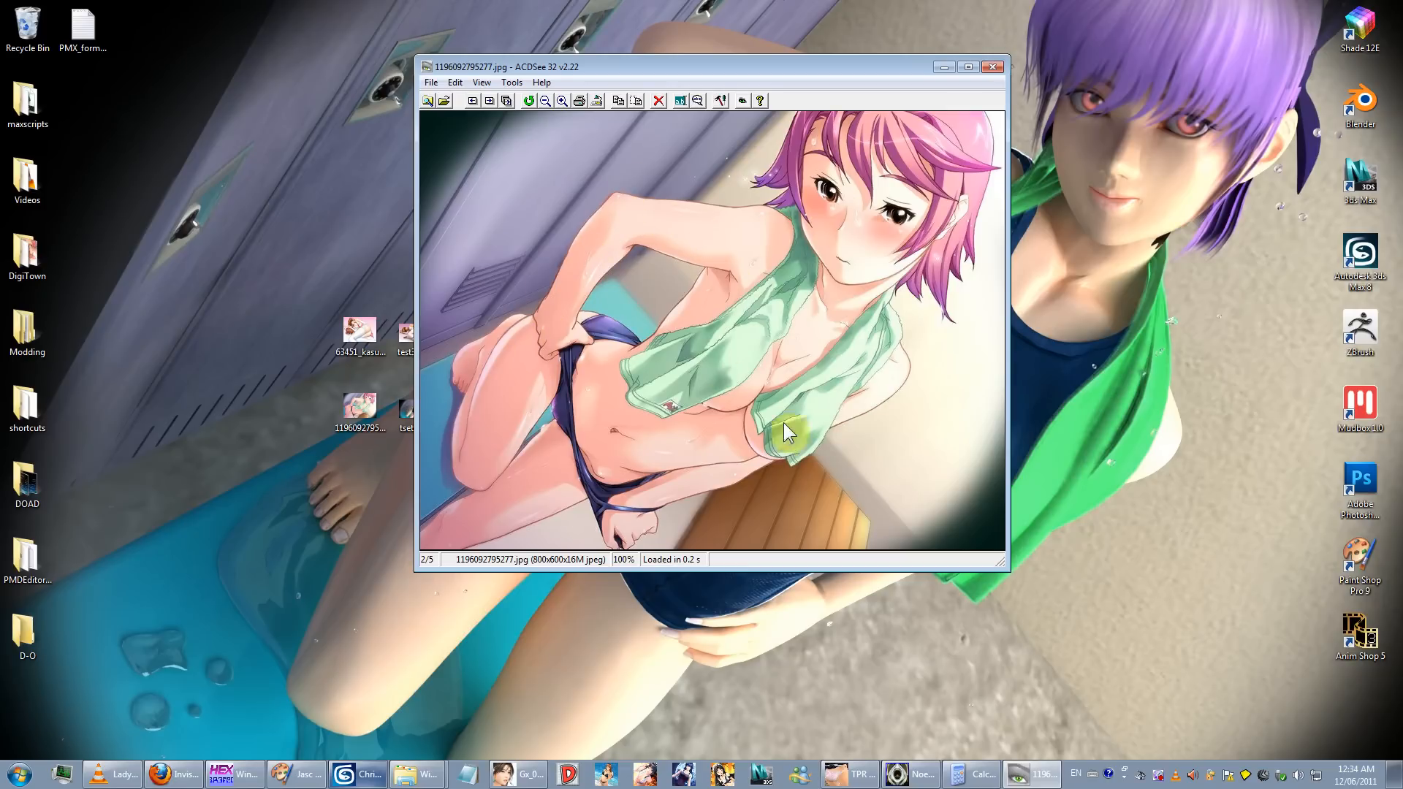
left_click_drag(882, 69, 828, 87)
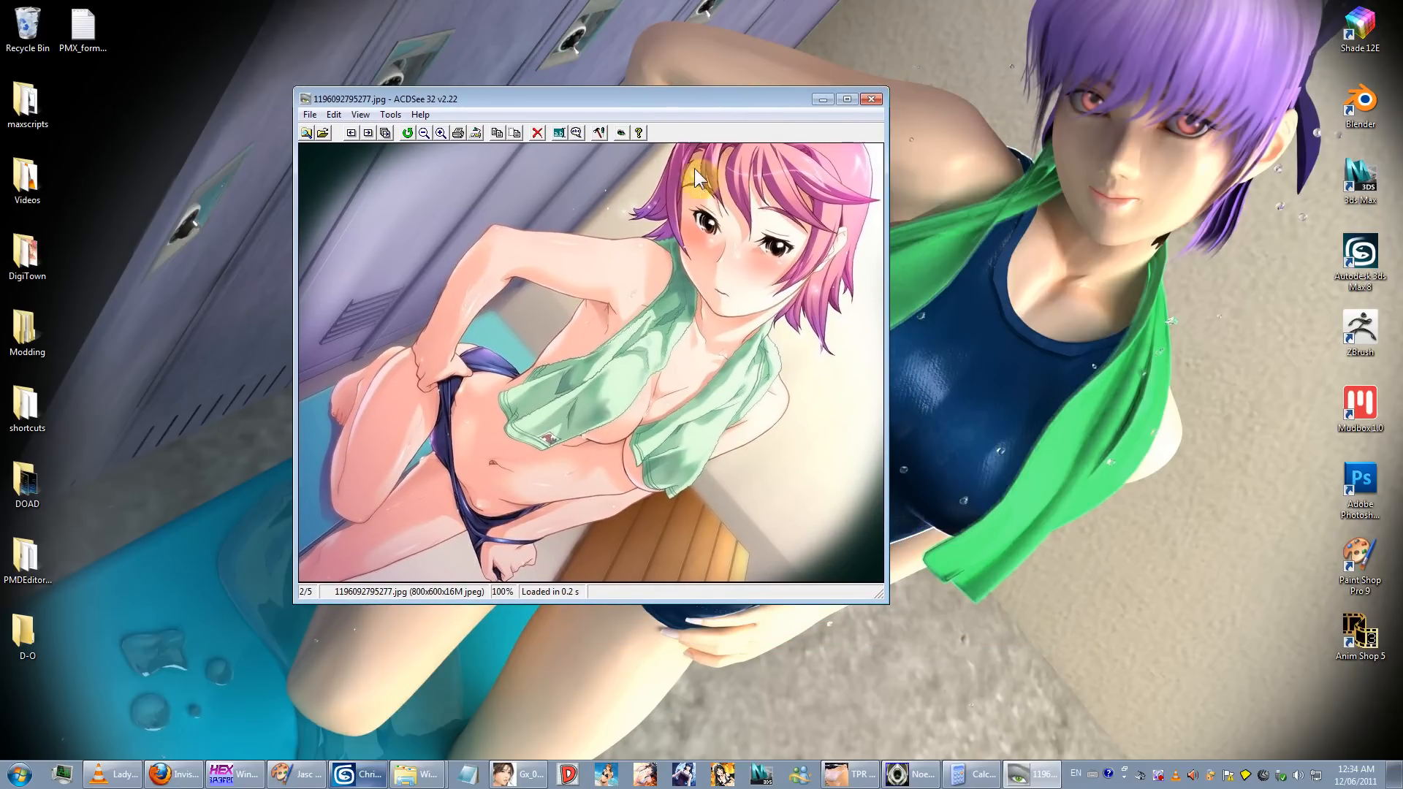
left_click_drag(705, 104, 658, 119)
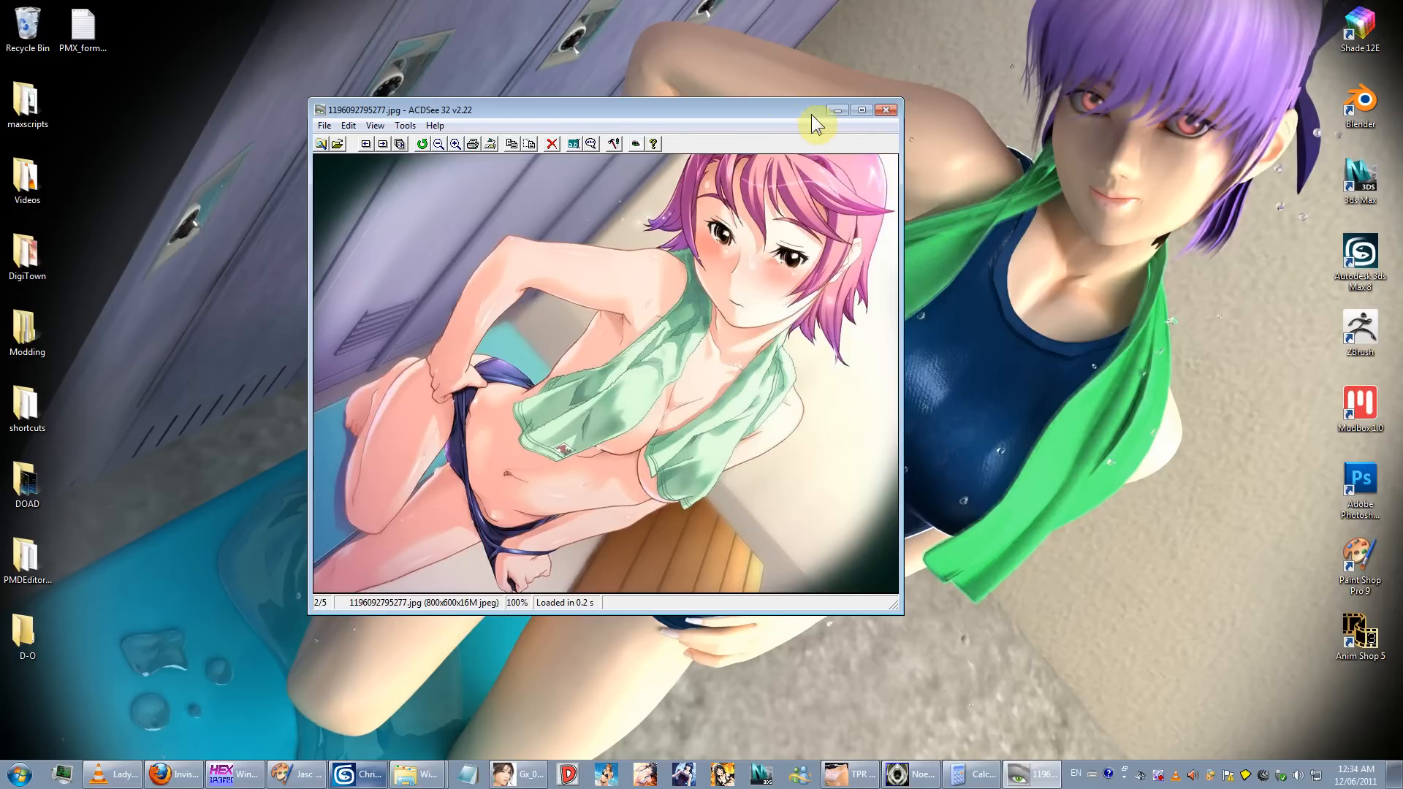
left_click_drag(771, 109, 694, 148)
left_click(814, 143)
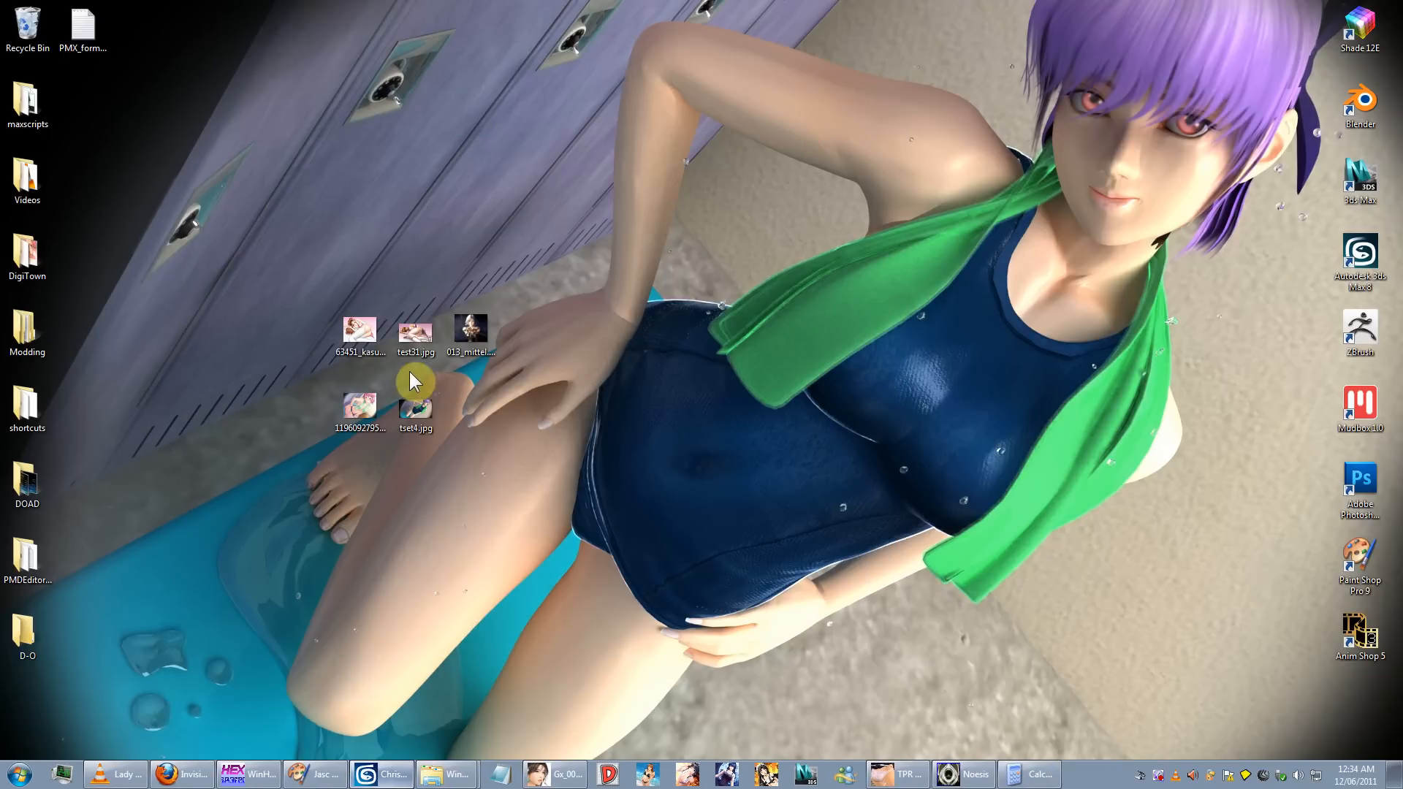
Step: Open the reference drawing 63451_kasumi20040.jpg from the desktop, view it, and close it
left_click(374, 345)
double_click(374, 345)
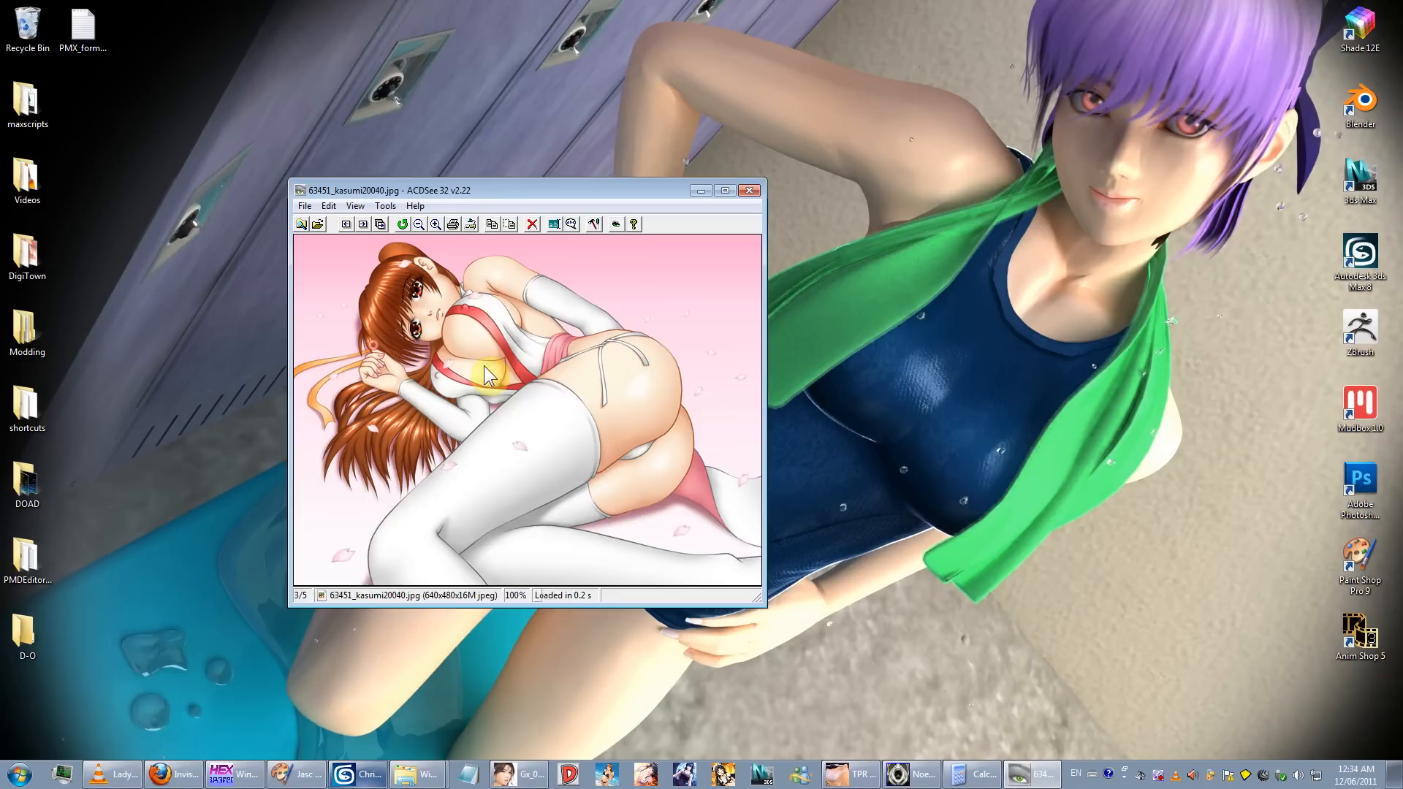
left_click(629, 207)
left_click(757, 183)
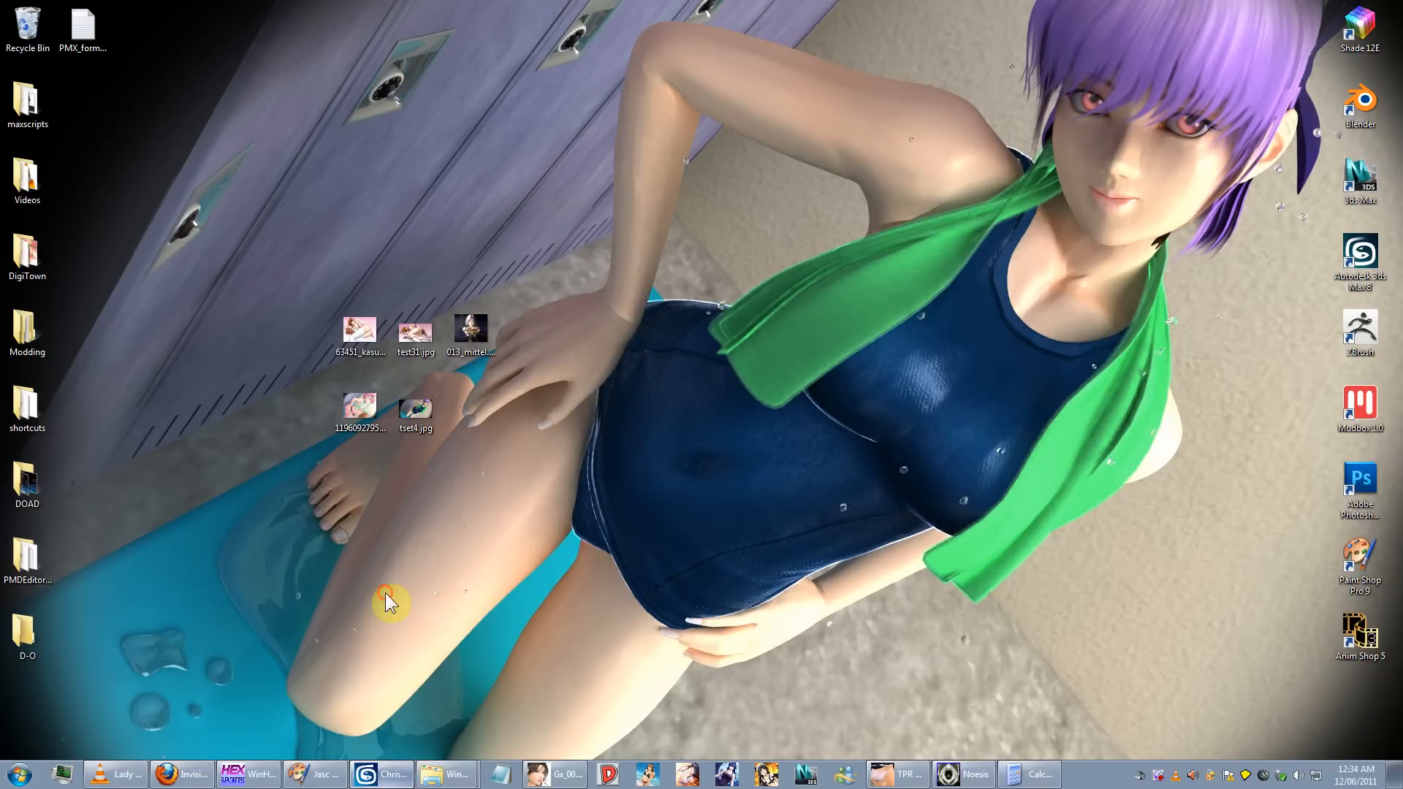
Step: Switch to Firefox, open the DOAX fanart gallery page, highlight the doax.net domain, and browse its thumbnails
left_click(175, 774)
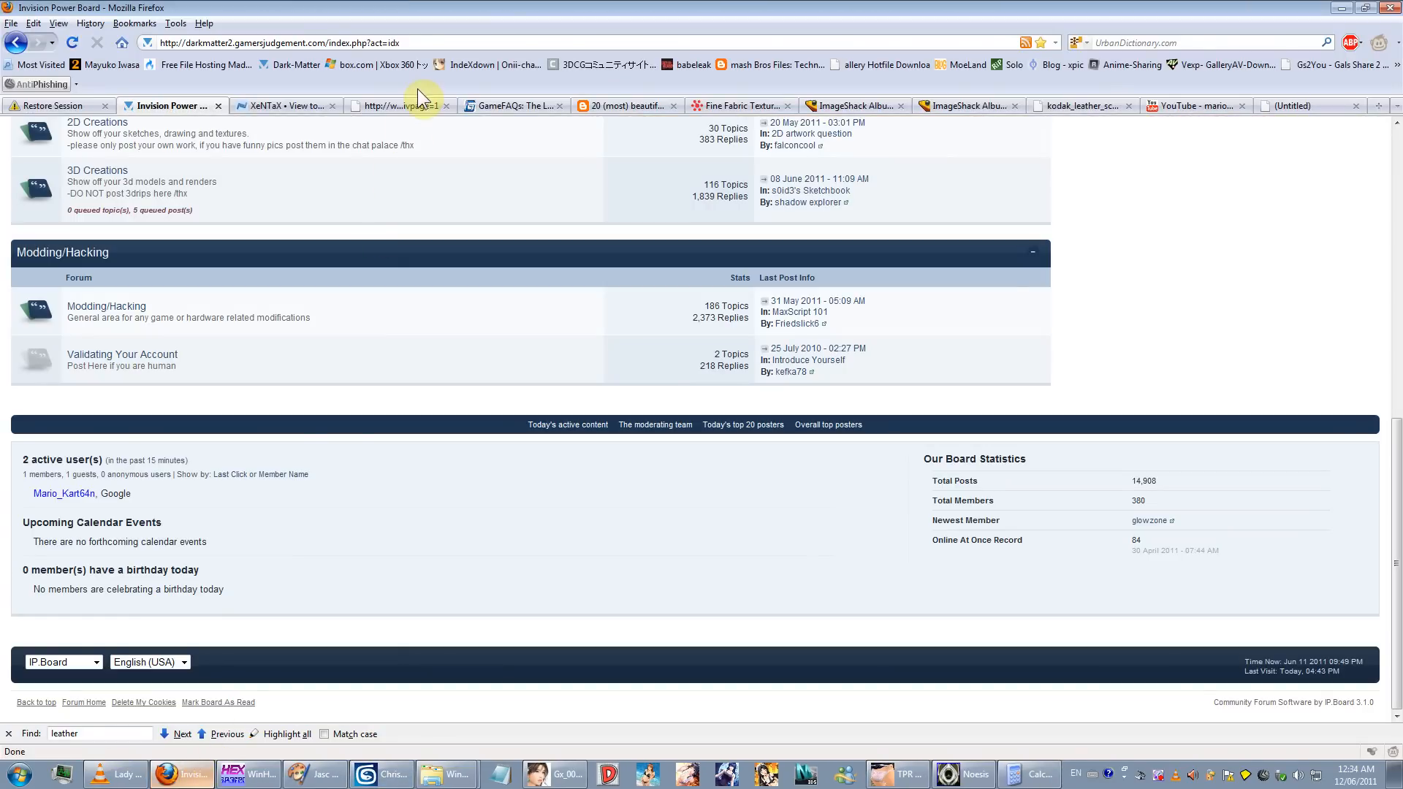
left_click(398, 108)
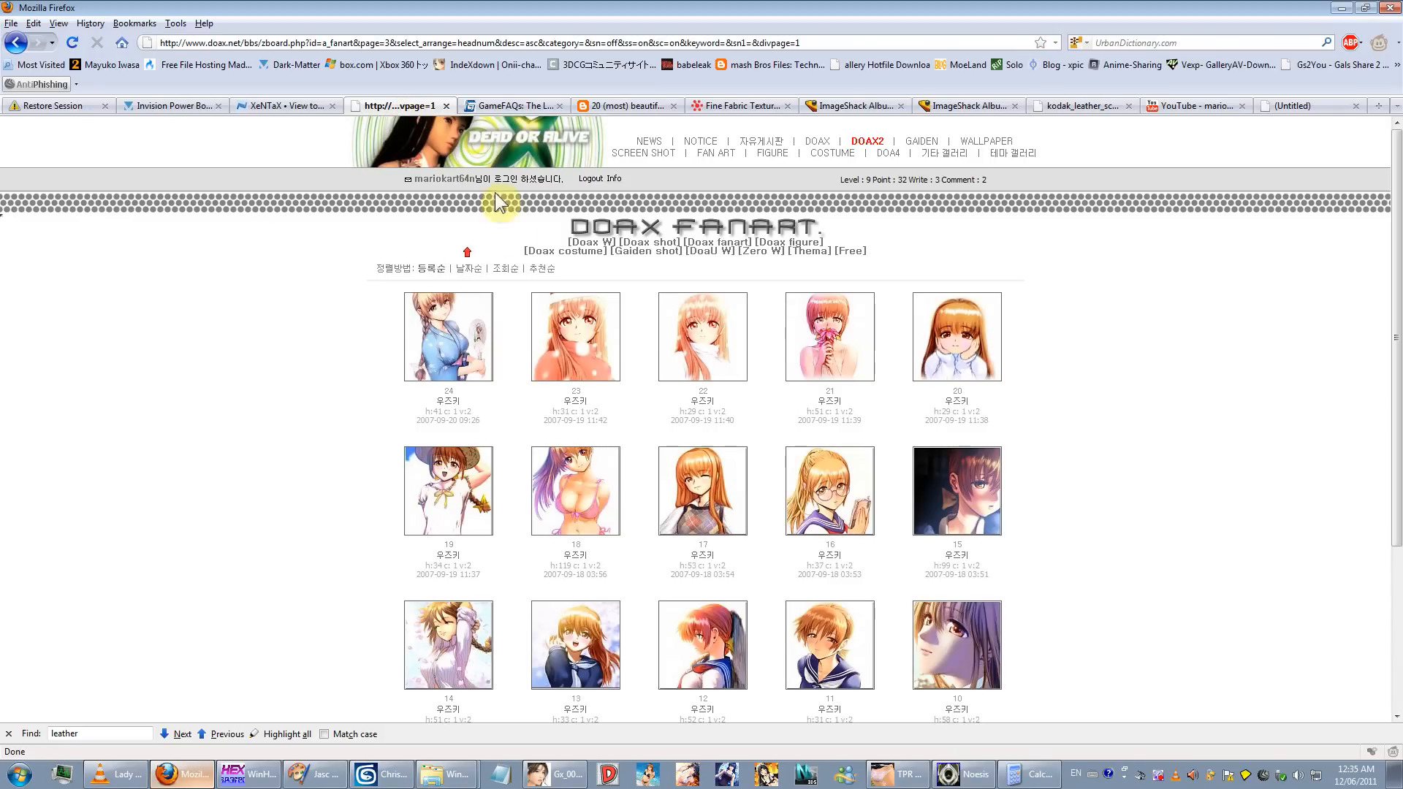
left_click_drag(207, 43, 247, 44)
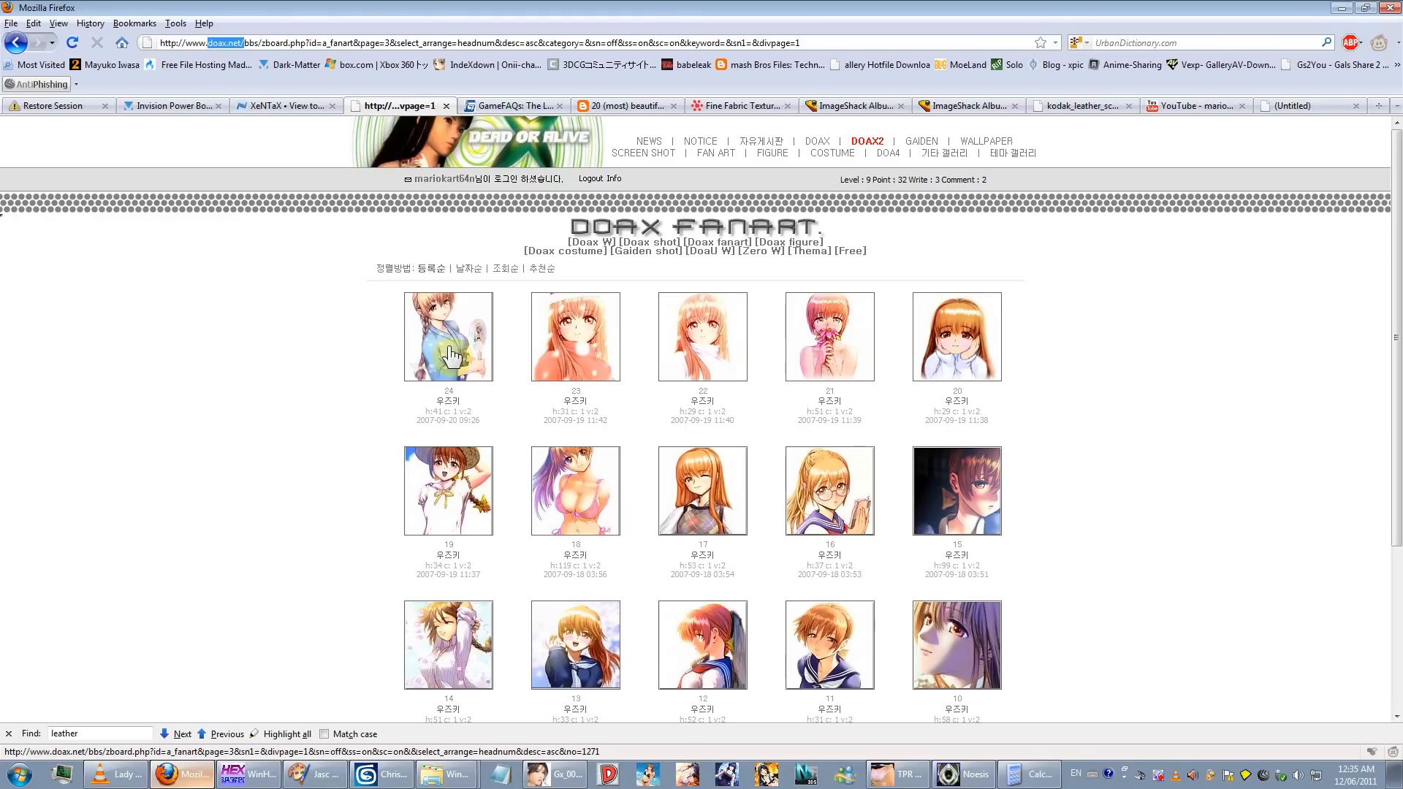
scroll(573, 491, "down", 5)
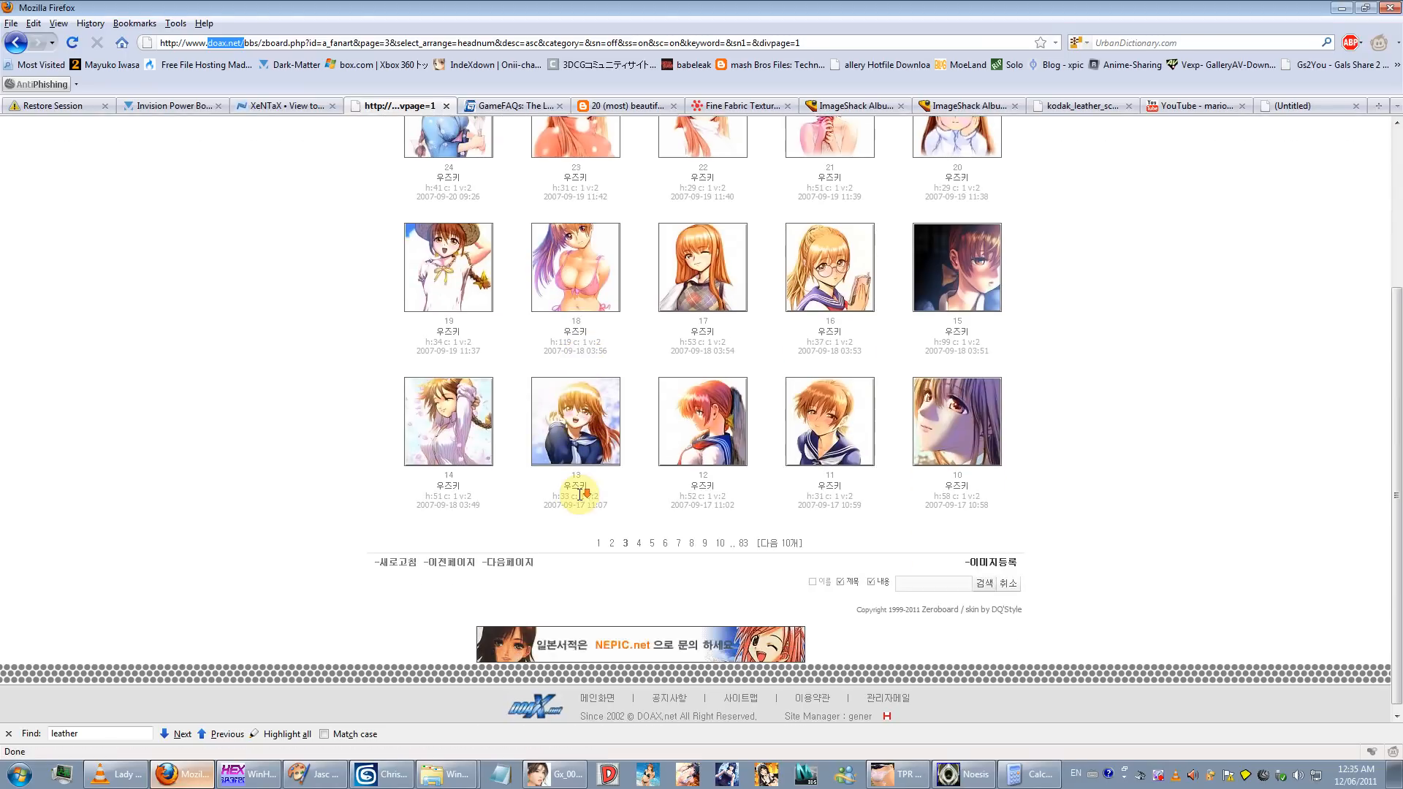
Step: Look over the artwork thumbnails on page 3 of the DOAX fanart gallery and go to page 2
scroll(573, 492, "up", 5)
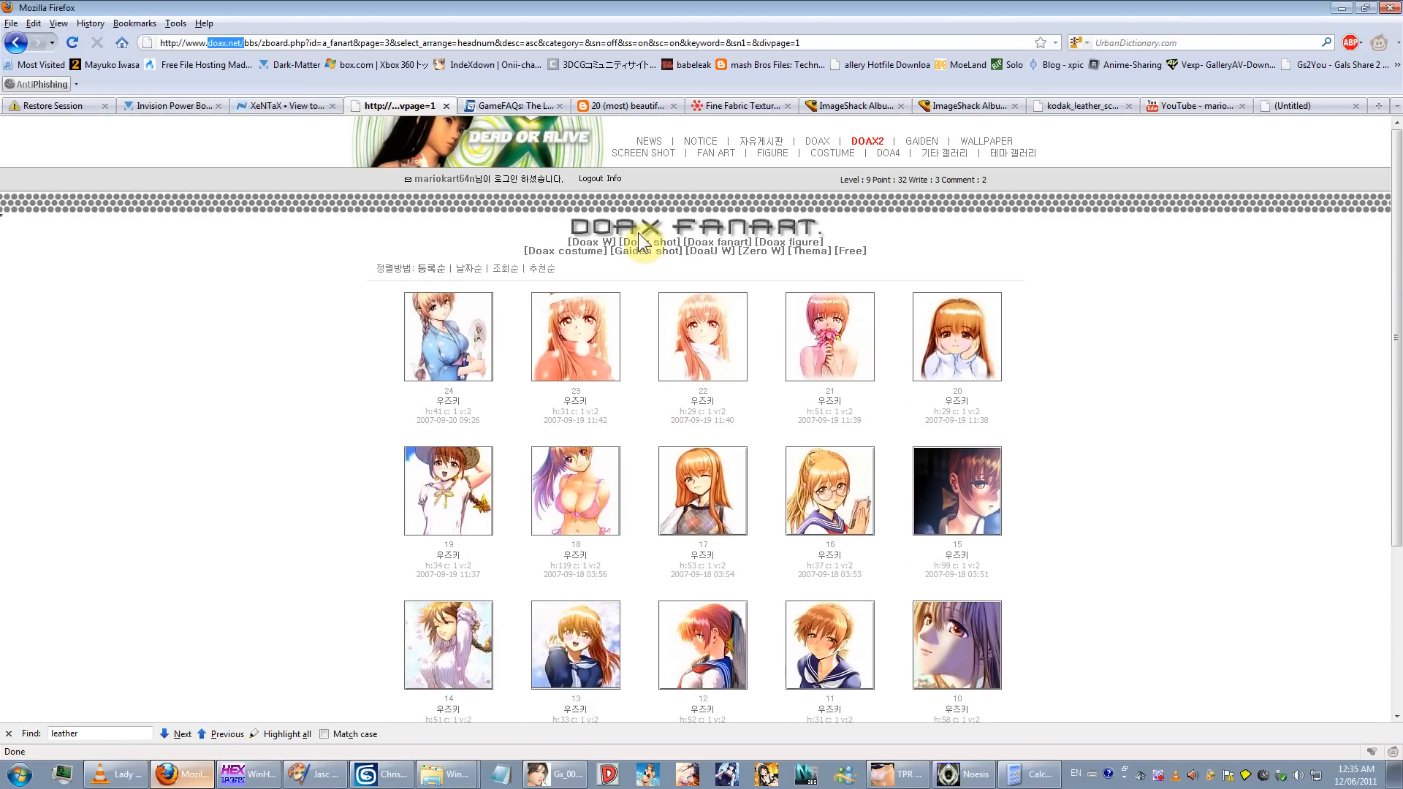
scroll(655, 398, "down", 7)
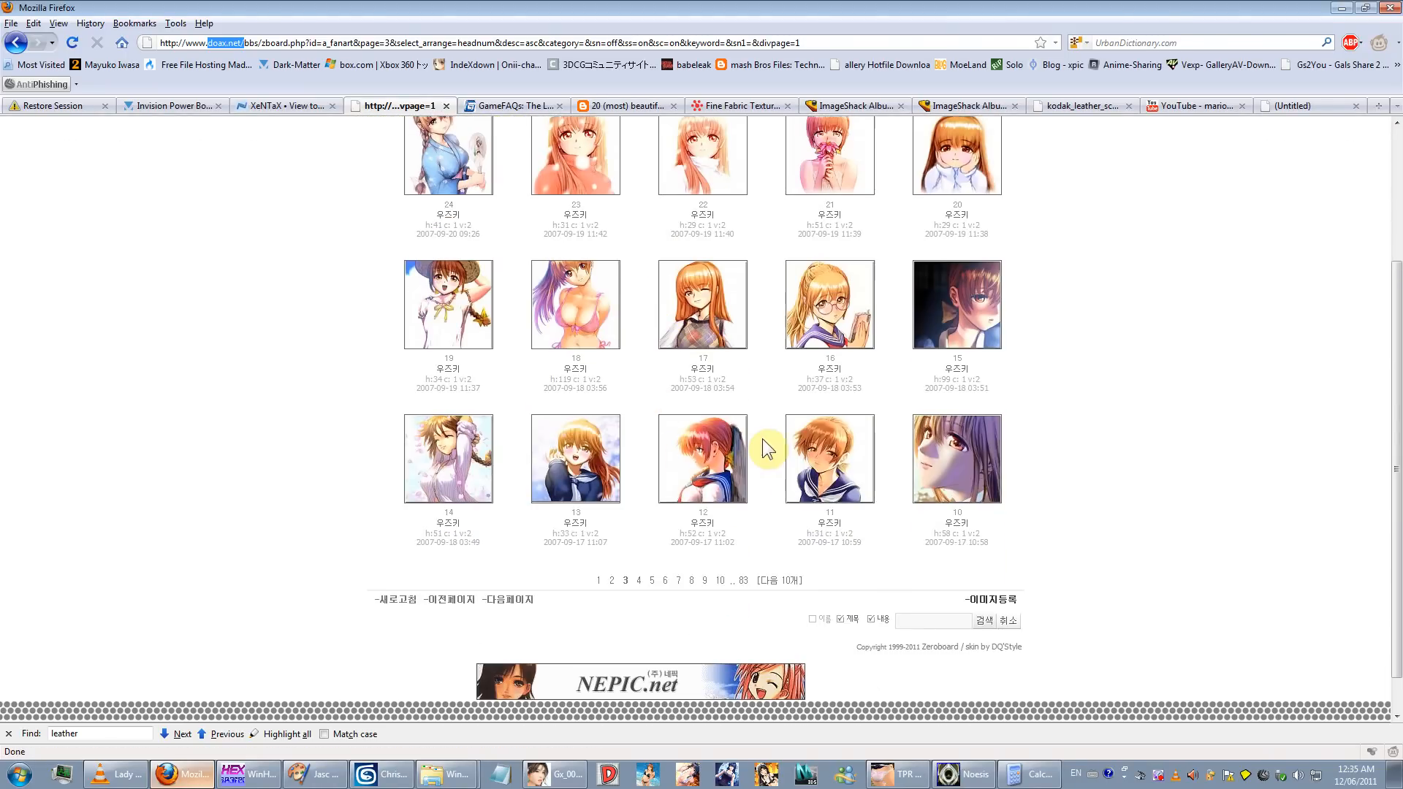
scroll(762, 438, "up", 7)
scroll(945, 401, "down", 5)
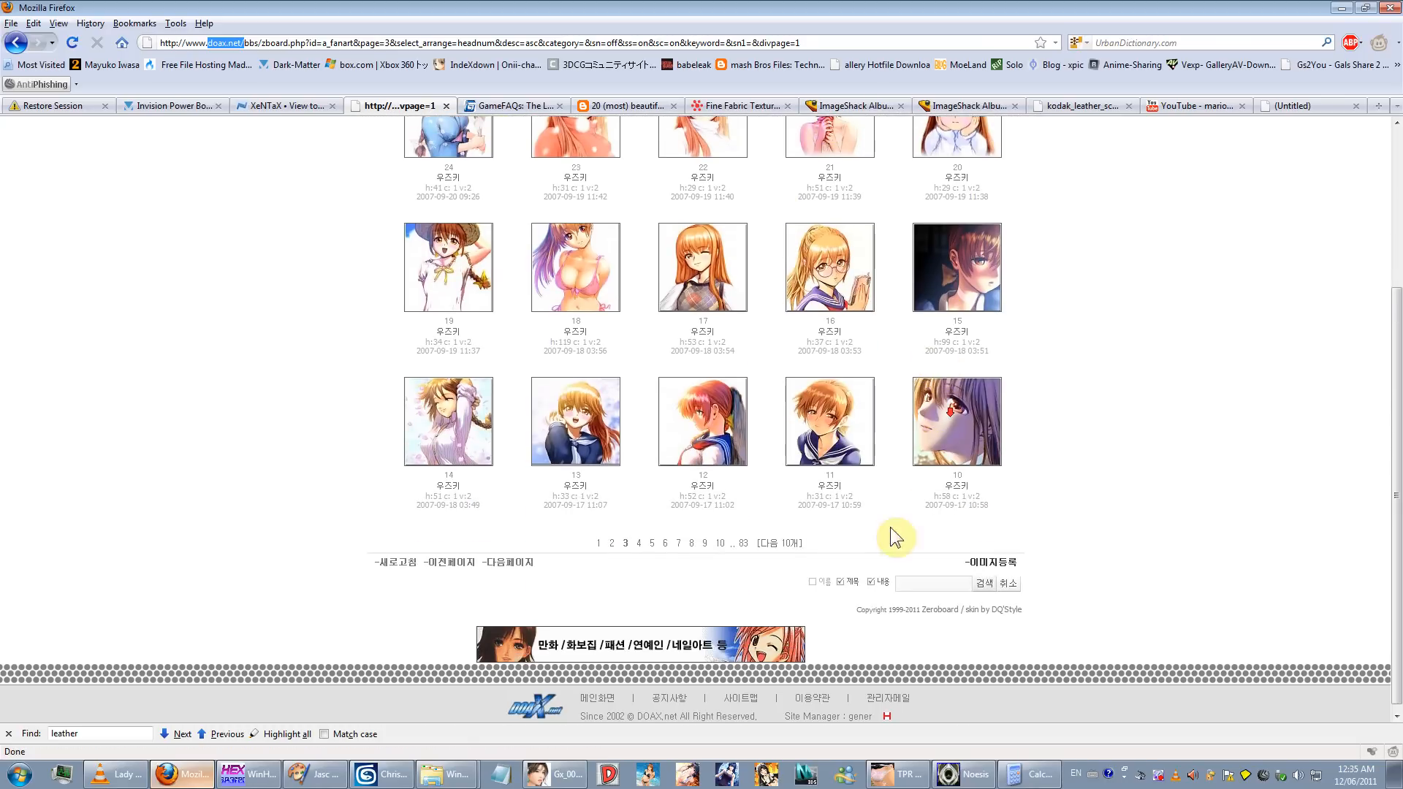
left_click(614, 542)
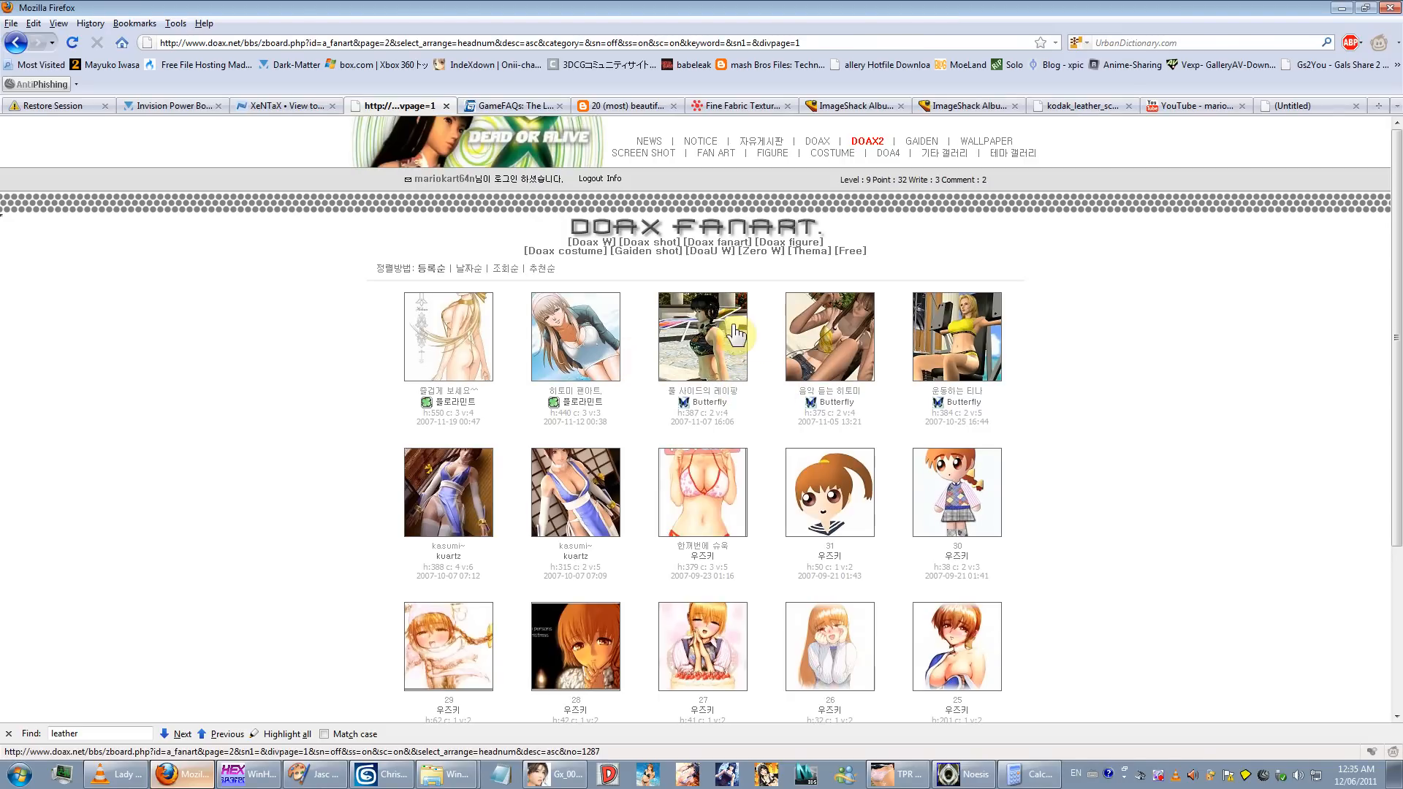
Step: Open the poolside render of the braided, black-haired character, view the full image, and return to gallery page 2
double_click(703, 402)
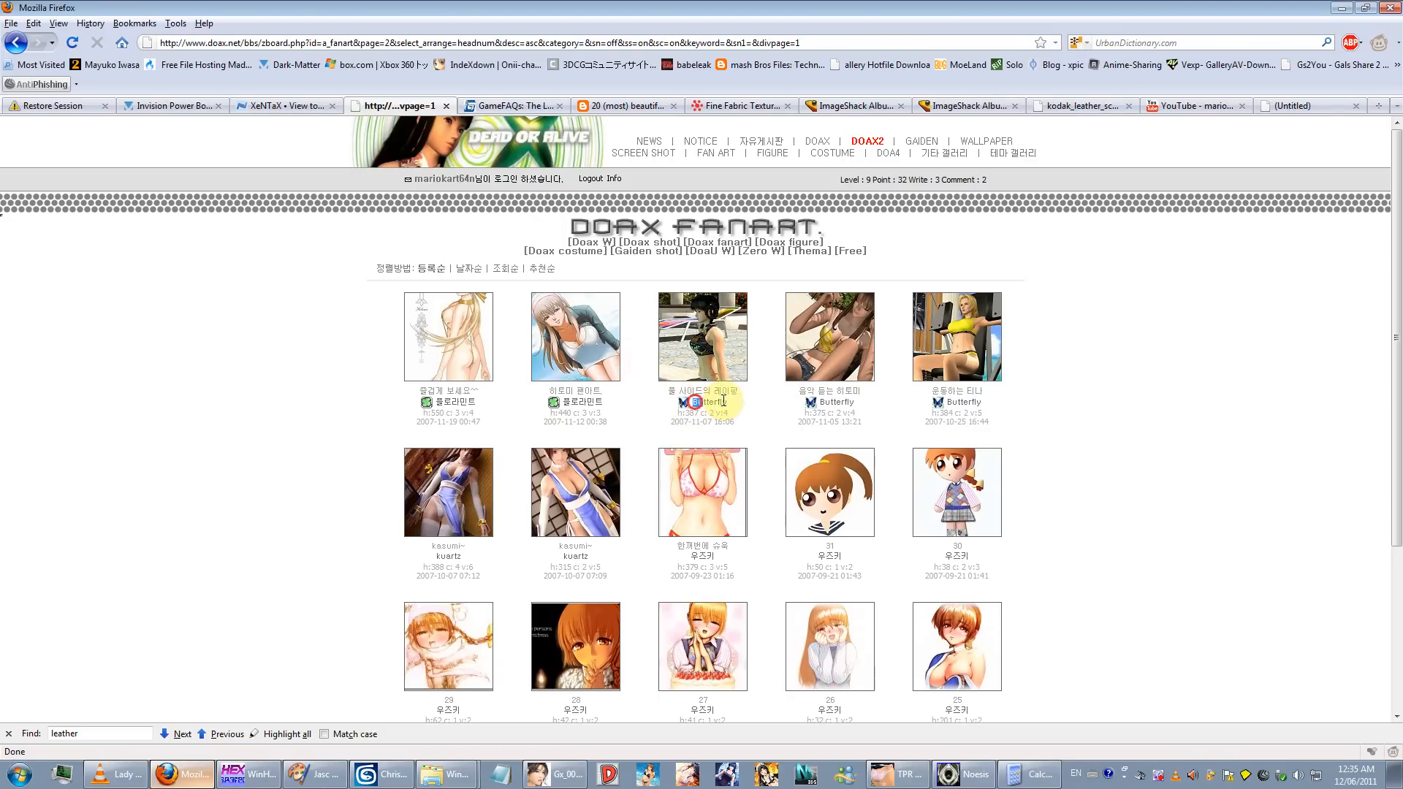
left_click(726, 352)
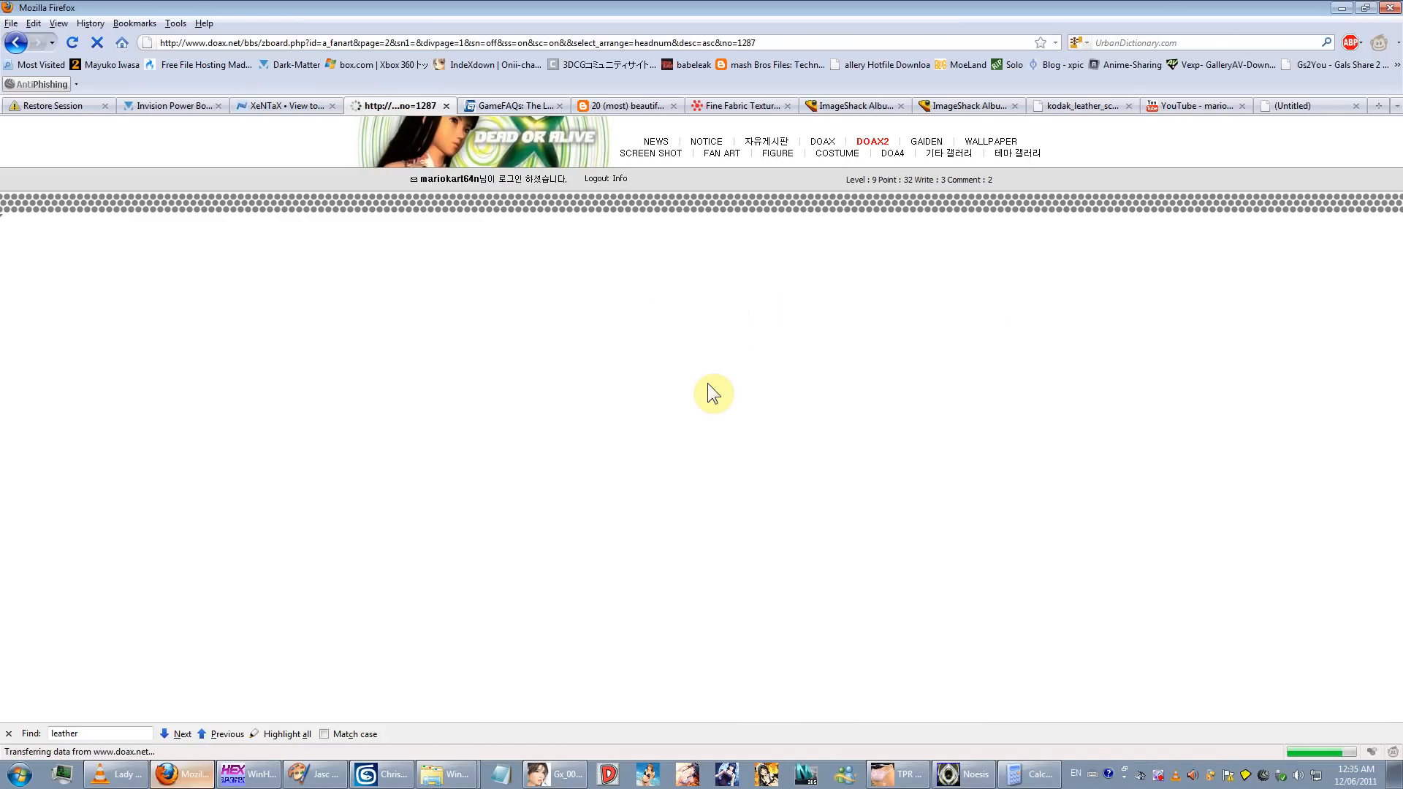
scroll(691, 476, "down", 5)
scroll(691, 475, "down", 4)
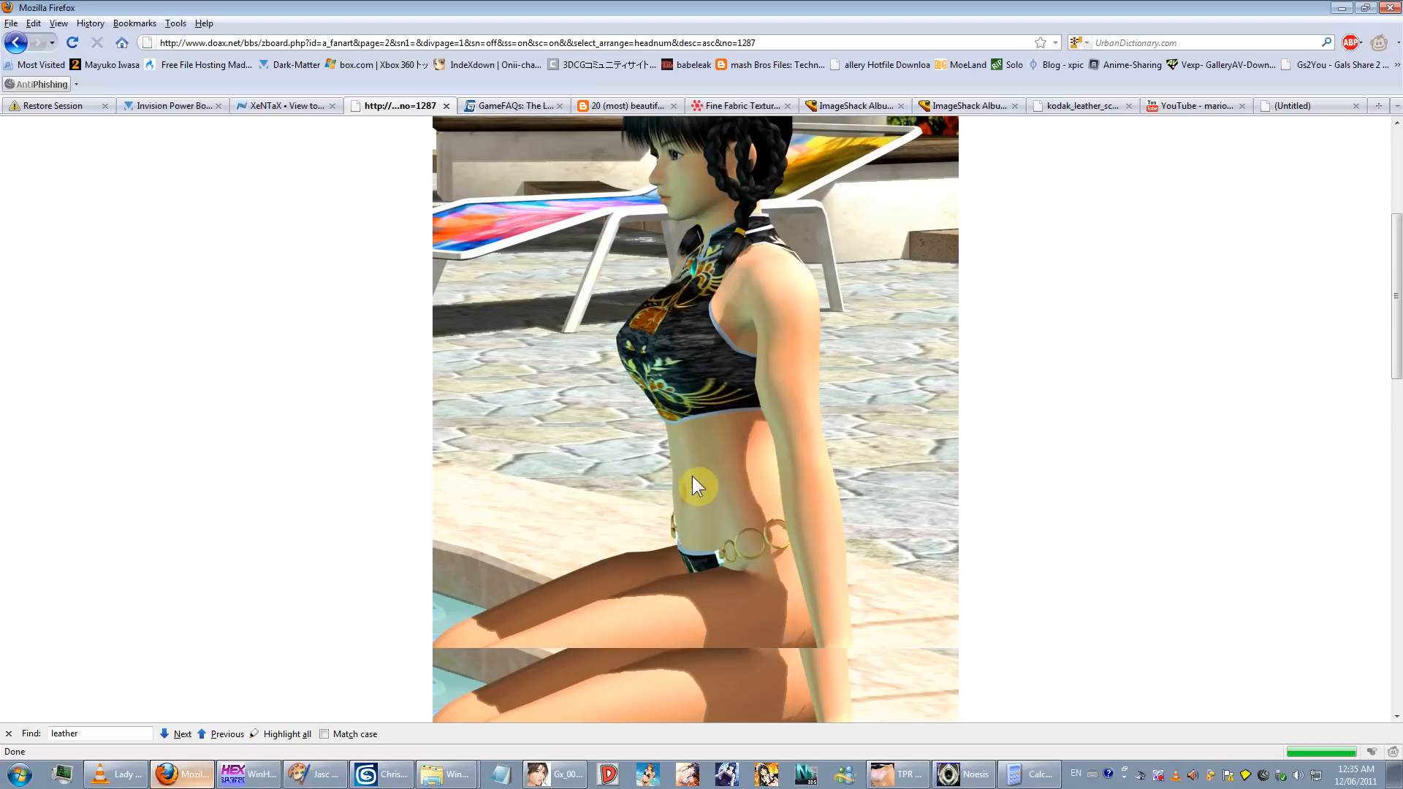
key("alt+Left")
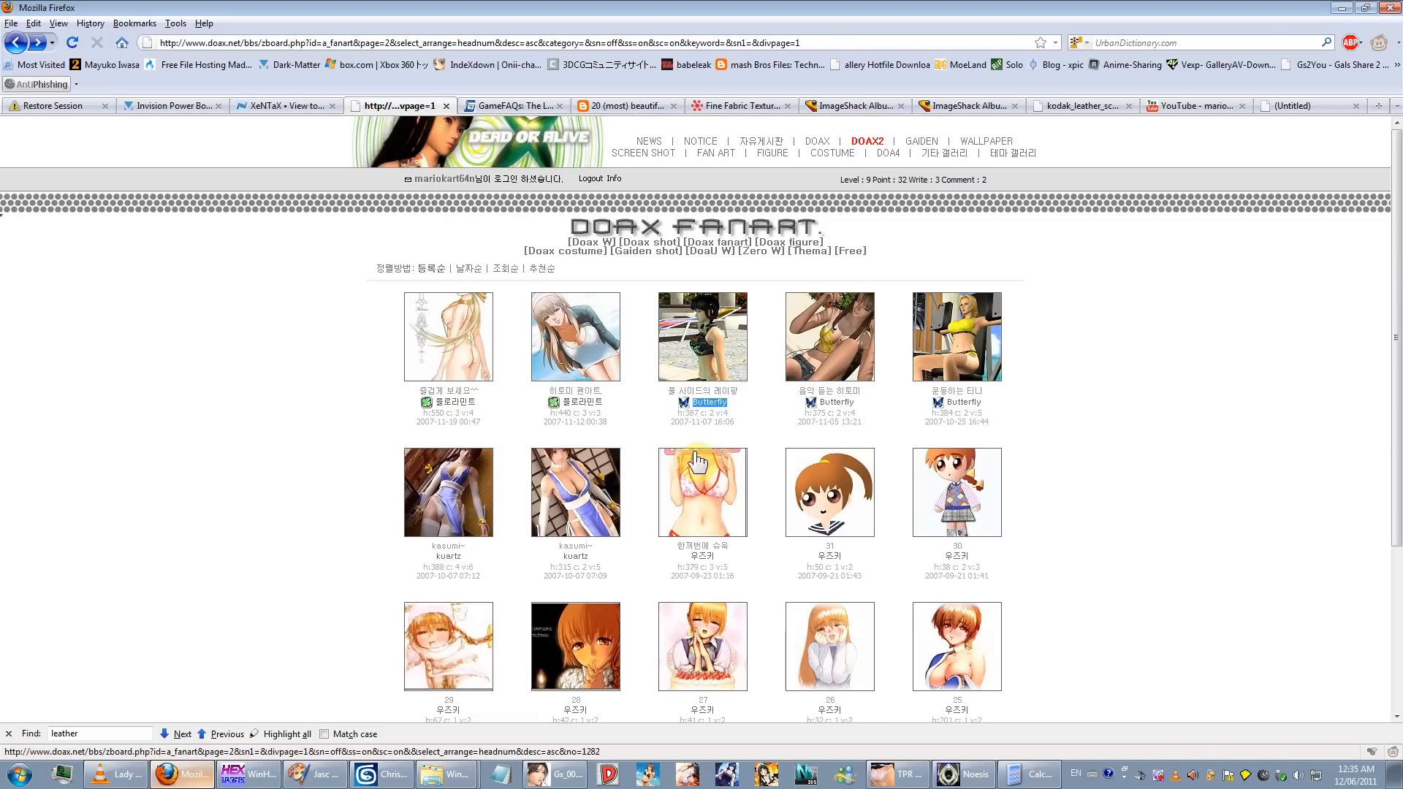
Step: Open the first "kasumi~" post, examine its full-size renders and credits, and return to the gallery
left_click(436, 520)
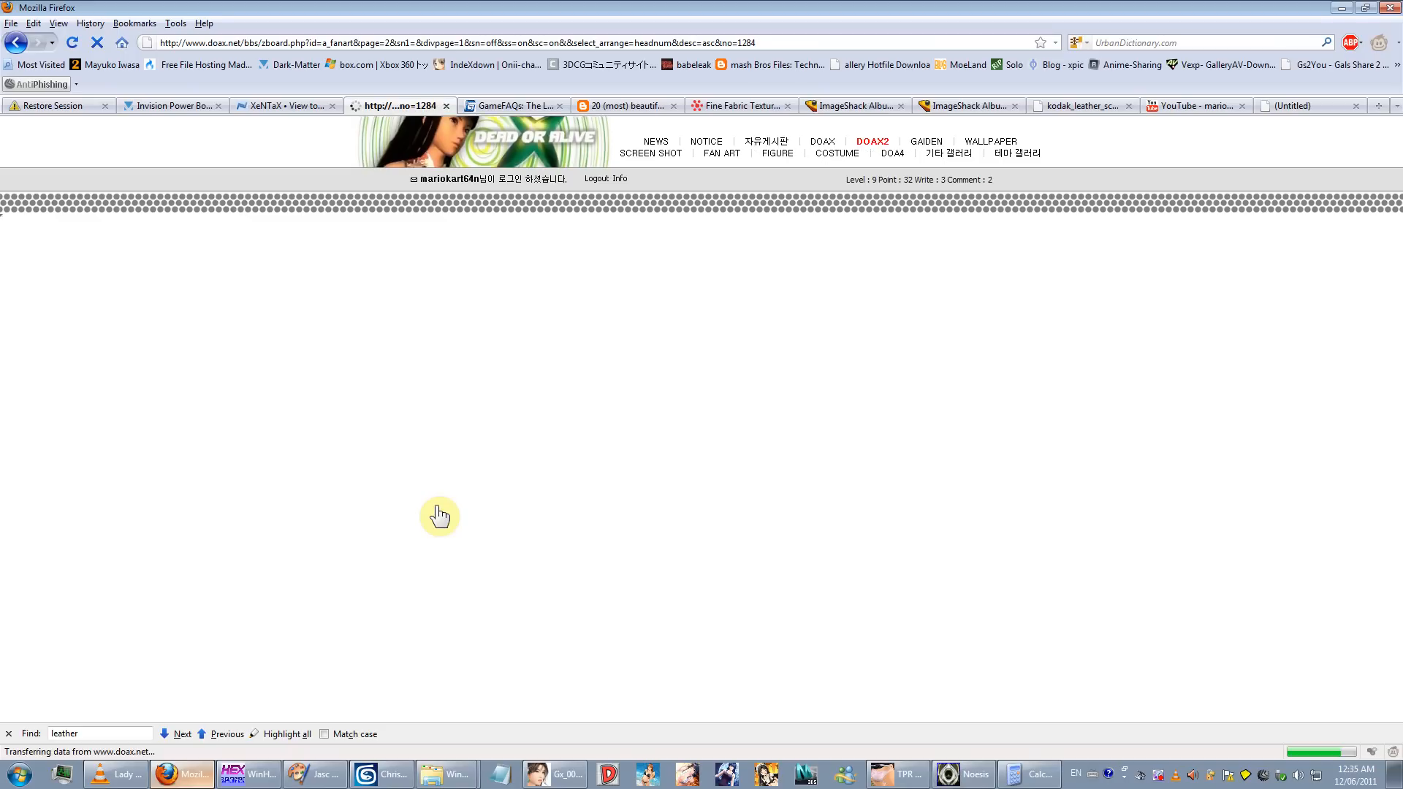
scroll(527, 424, "down", 15)
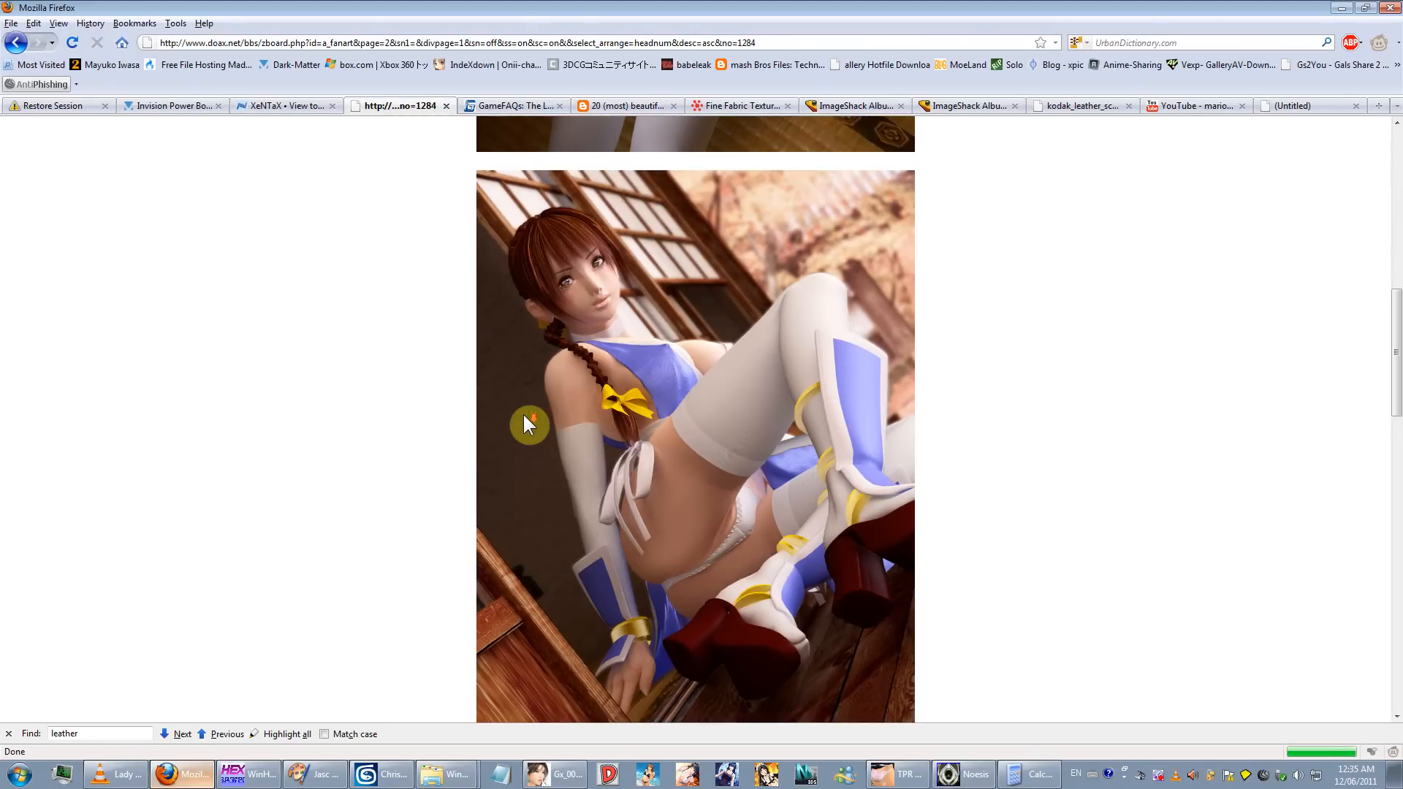
scroll(523, 412, "up", 2)
scroll(523, 412, "down", 7)
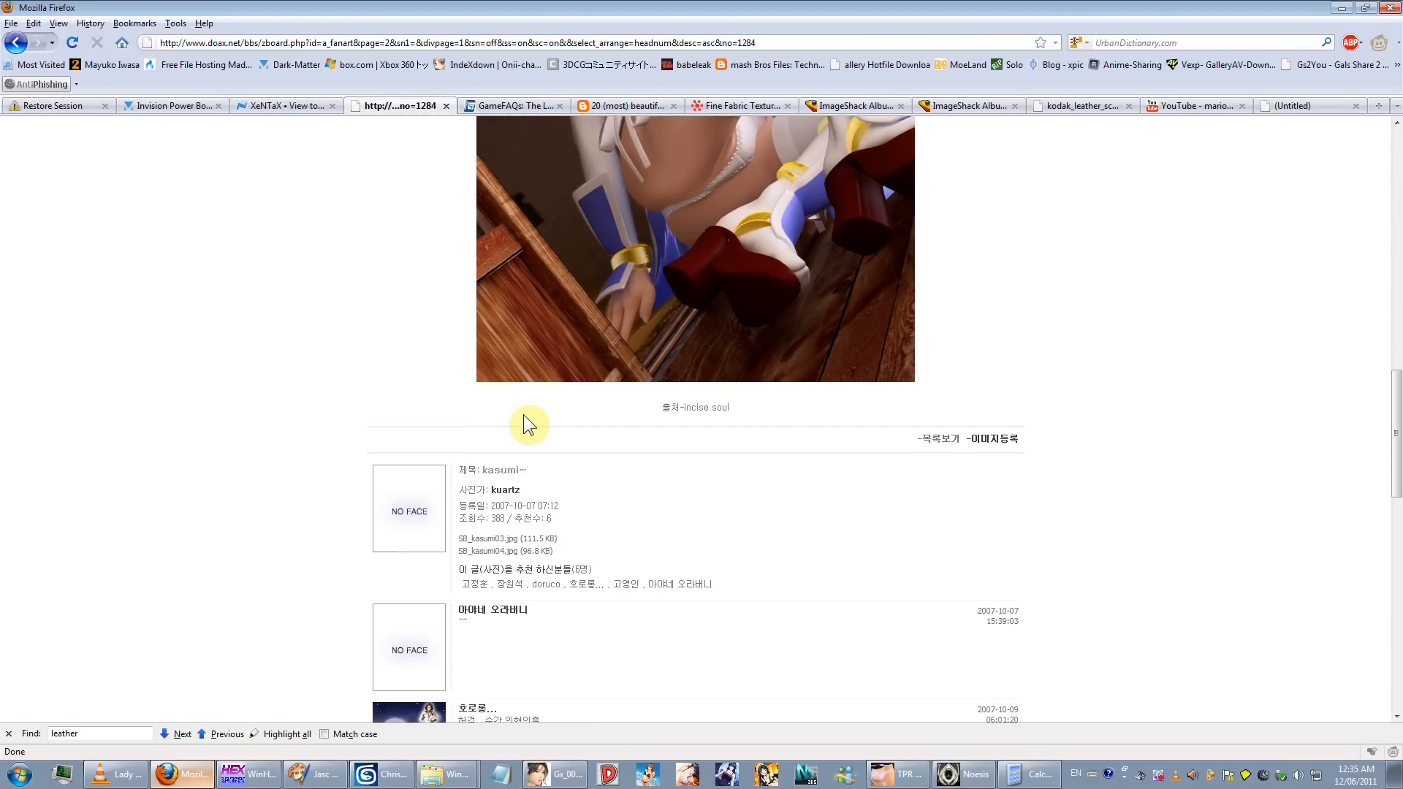
scroll(523, 412, "up", 7)
scroll(523, 412, "up", 2)
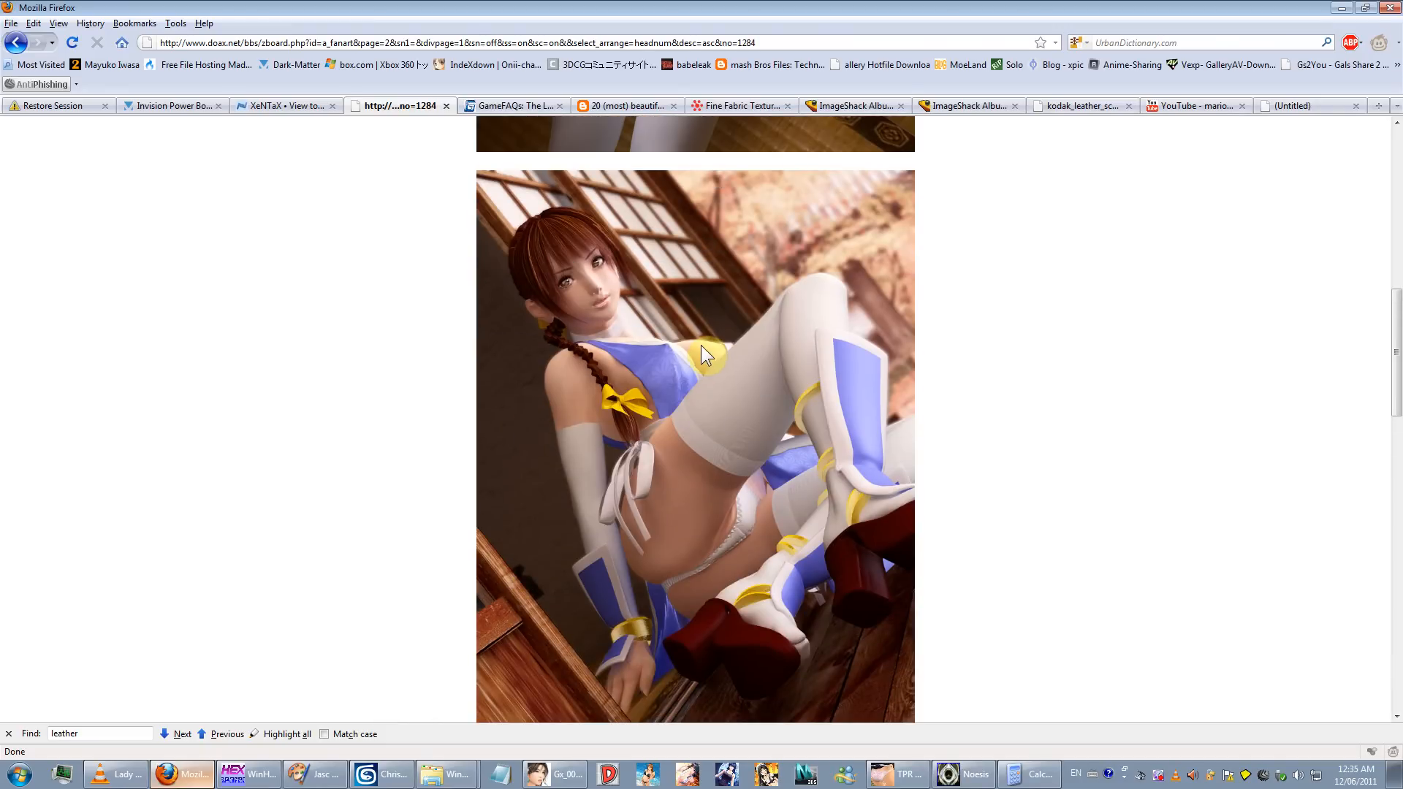
key("BackSpace")
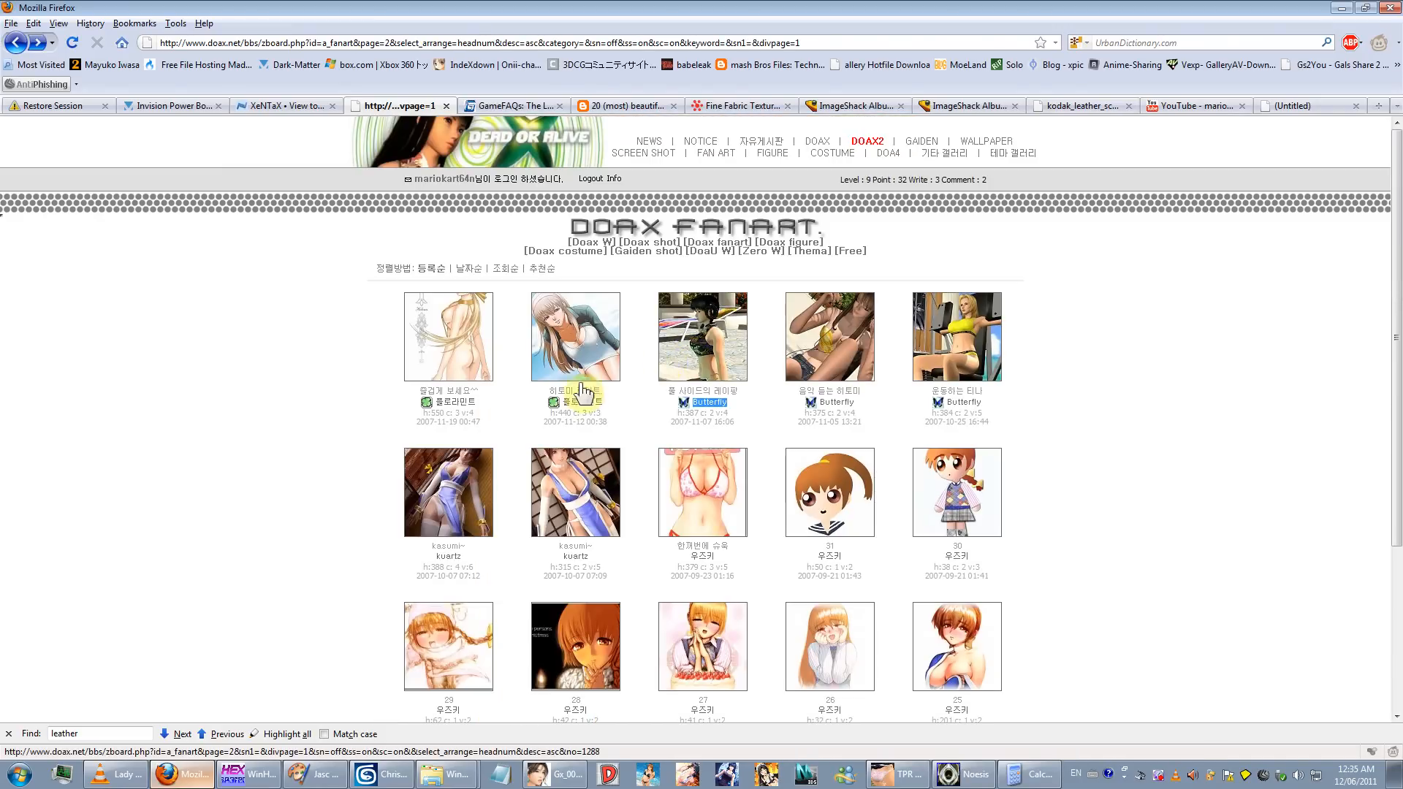
Step: Look through the remaining thumbnails on gallery page 2 and go to page 7
scroll(608, 446, "down", 2)
scroll(614, 453, "down", 2)
left_click(677, 536)
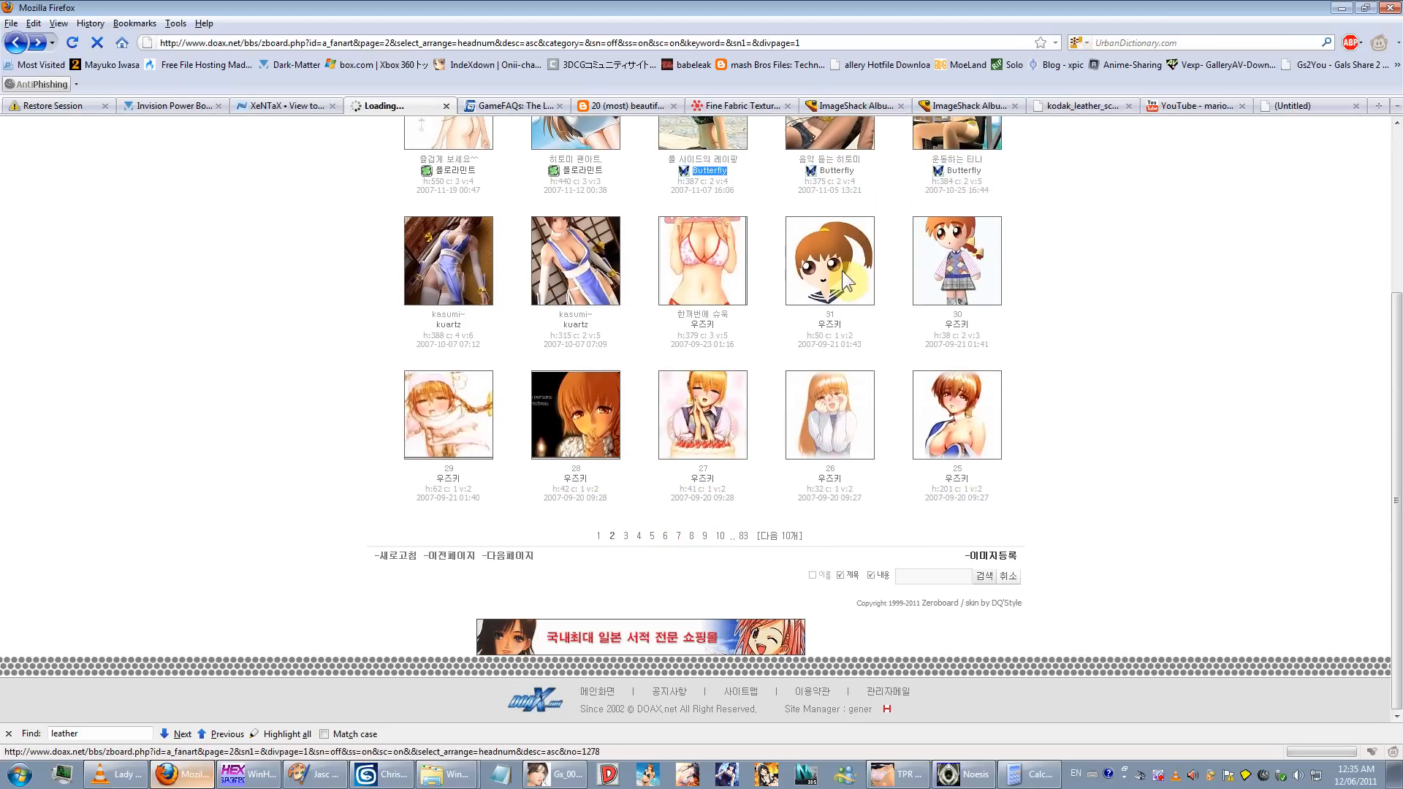
Step: Switch to the XeNTaX topic "Dead or Alive 3,U,X tools [download]" and review its title and listed tool downloads
left_click(290, 109)
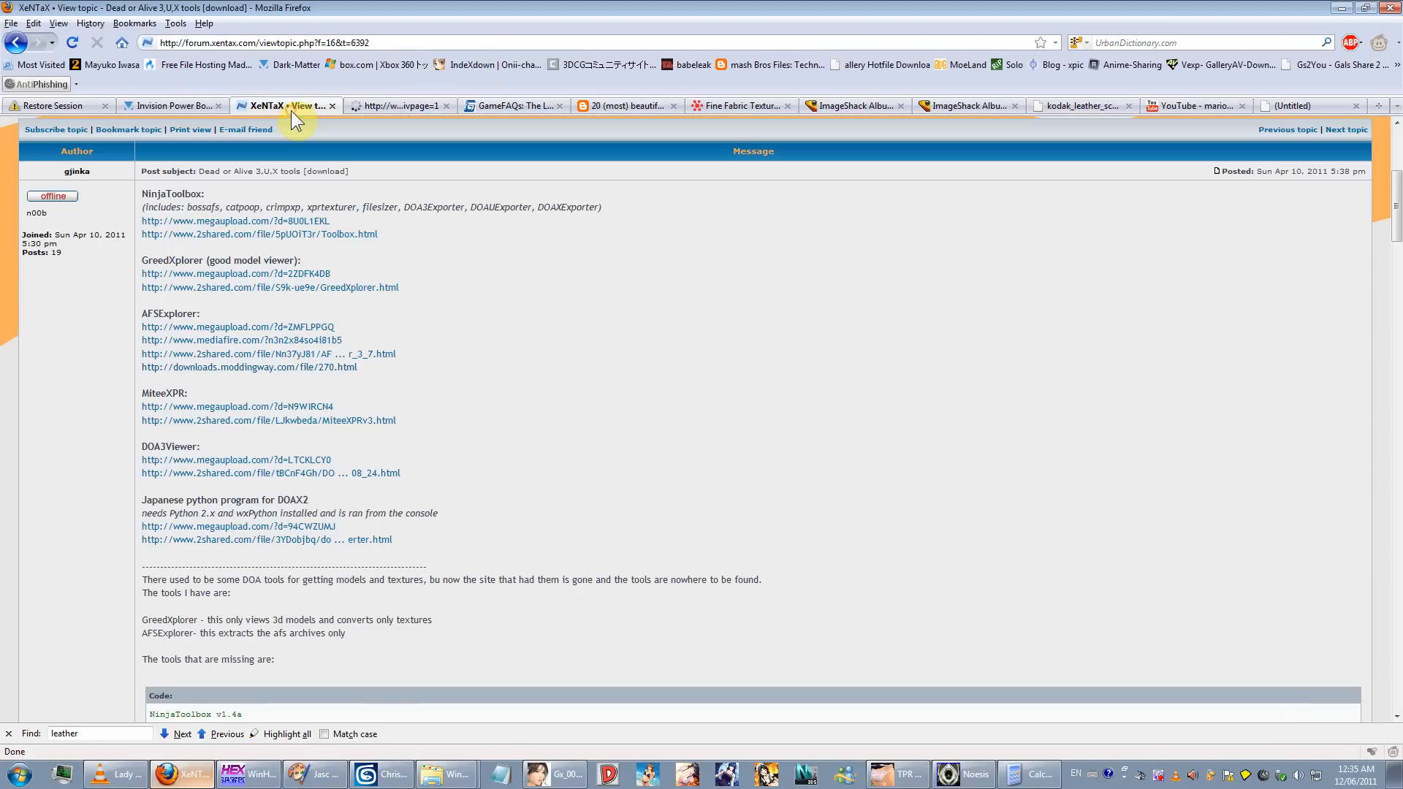
scroll(551, 435, "up", 2)
scroll(197, 179, "up", 2)
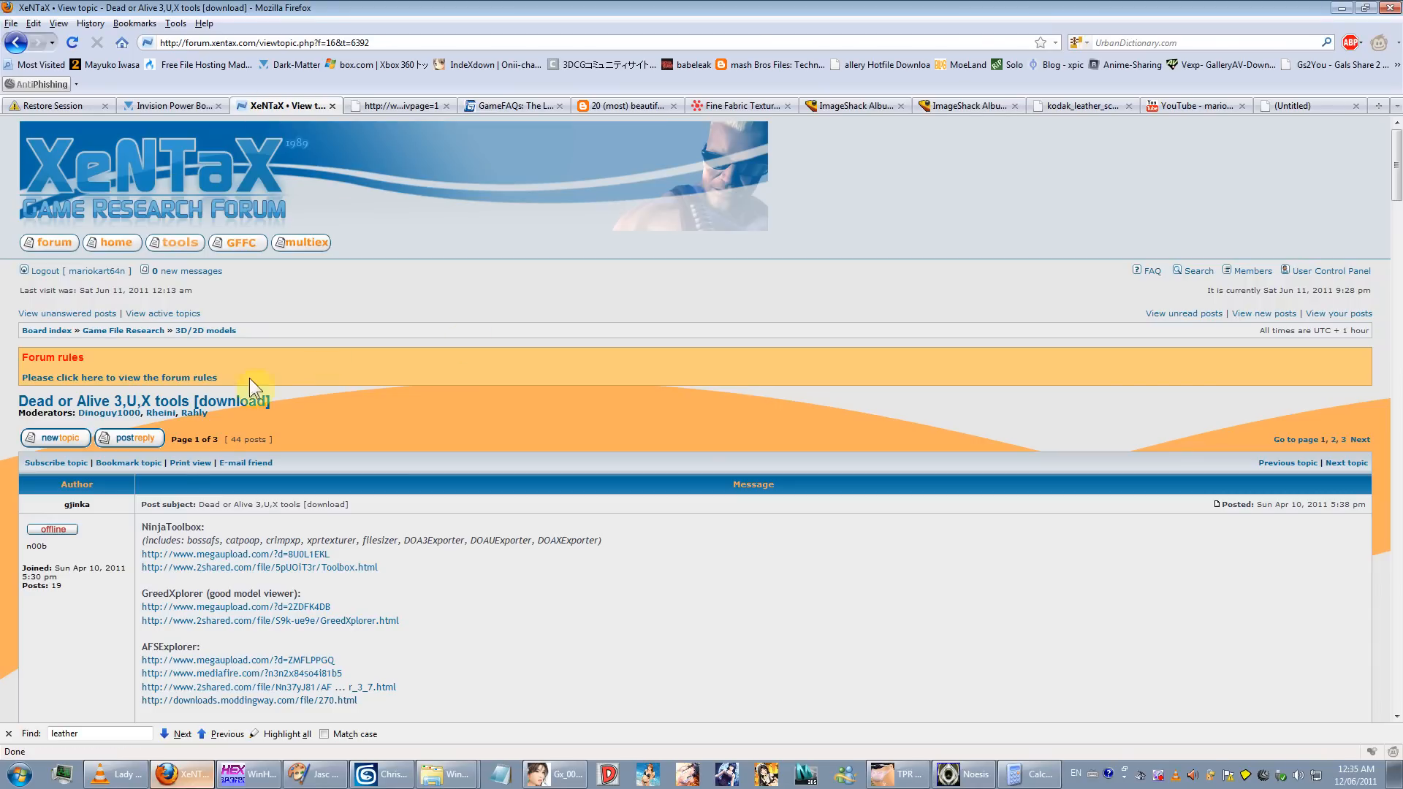
left_click(153, 527)
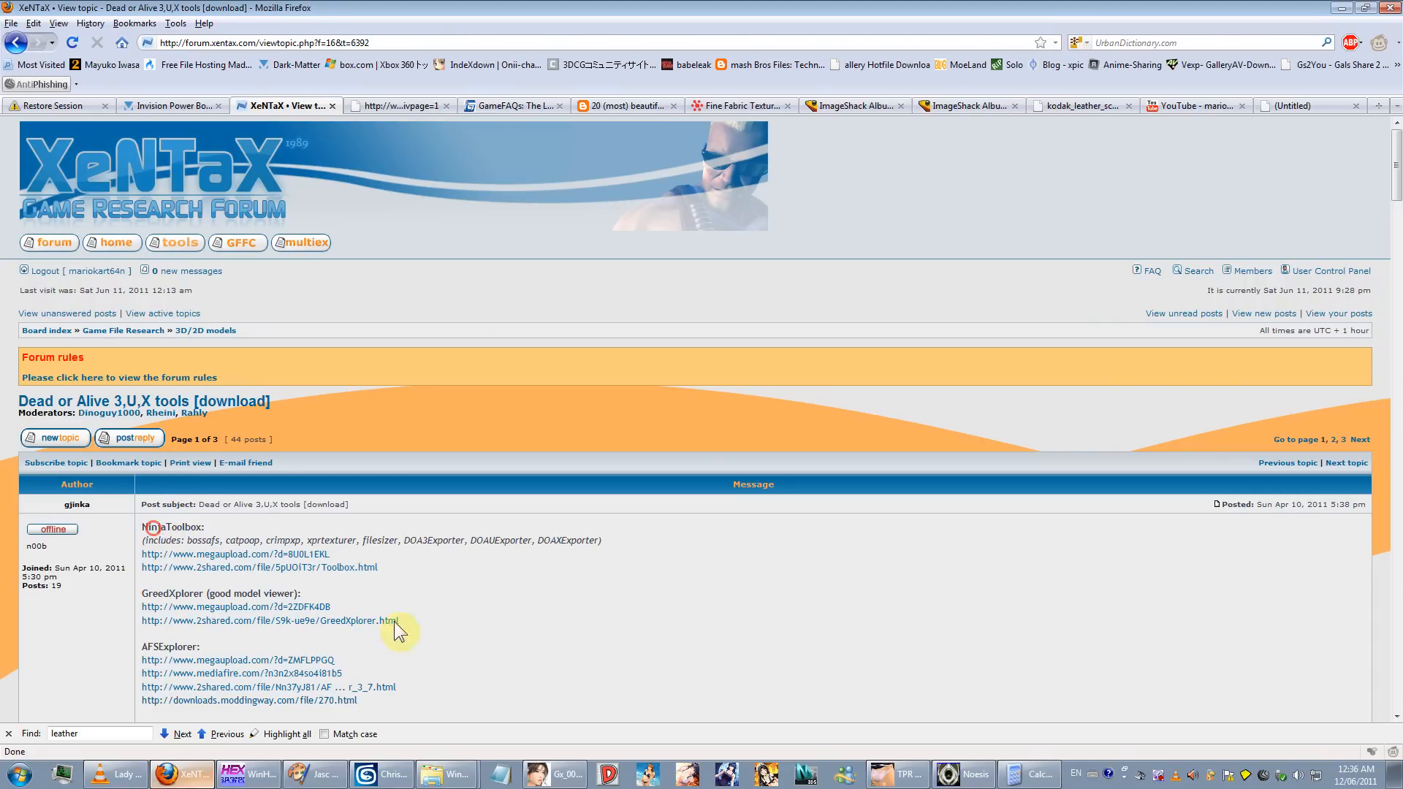
left_click(460, 632, "shift")
scroll(460, 632, "down", 8)
left_click(548, 537)
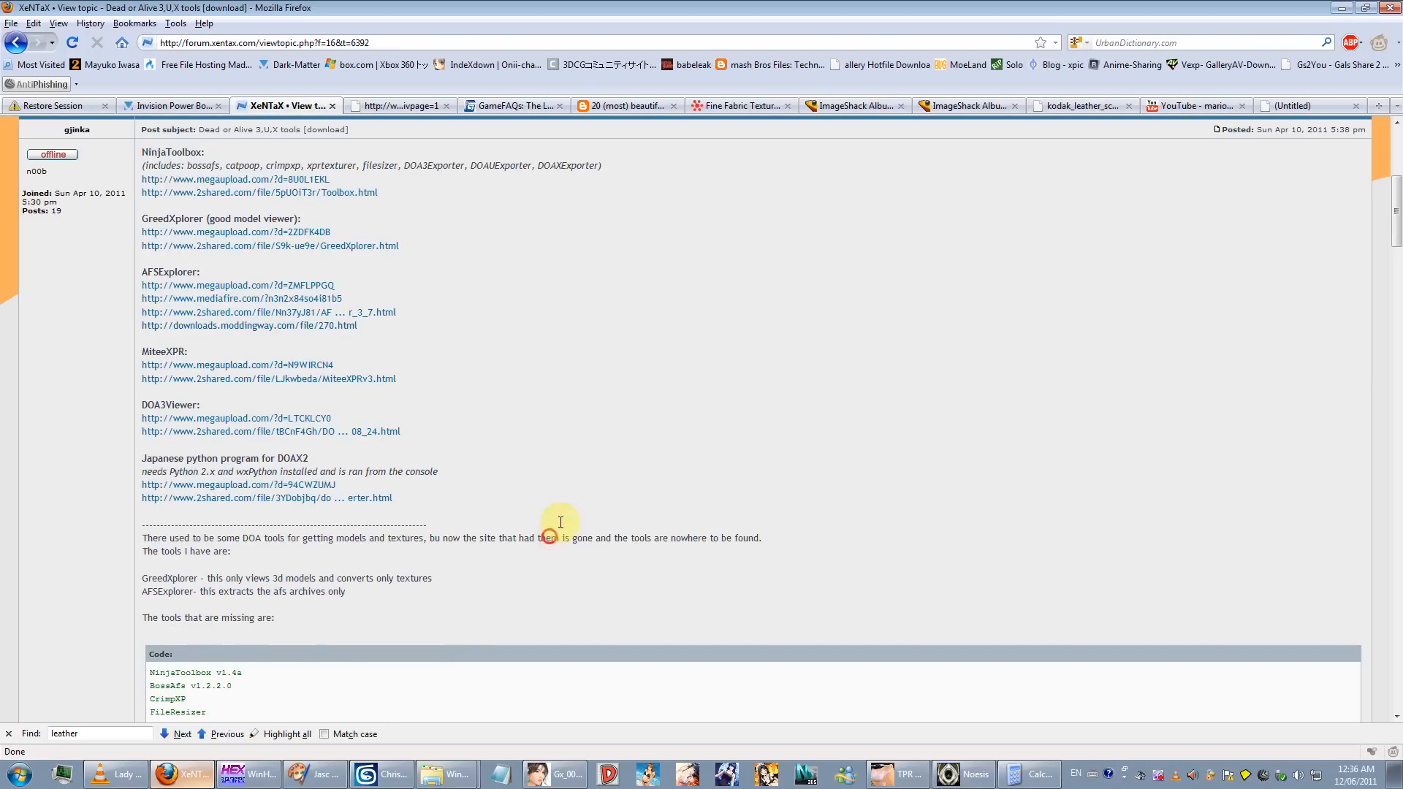
scroll(596, 482, "up", 8)
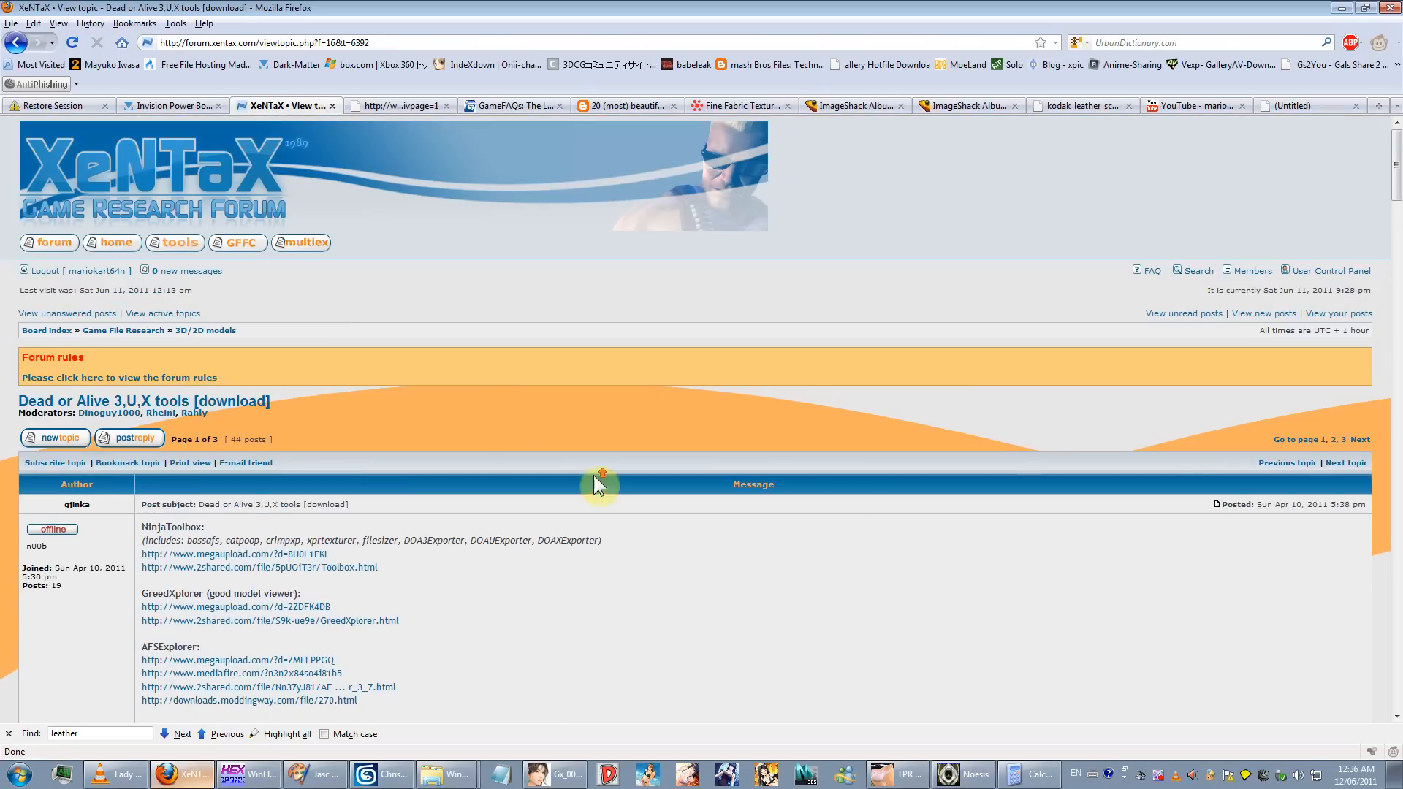
Step: Switch to the open Invision Power Board forum page and highlight "gamersjudgement" in its web address
left_click(191, 103)
scroll(752, 344, "up", 10)
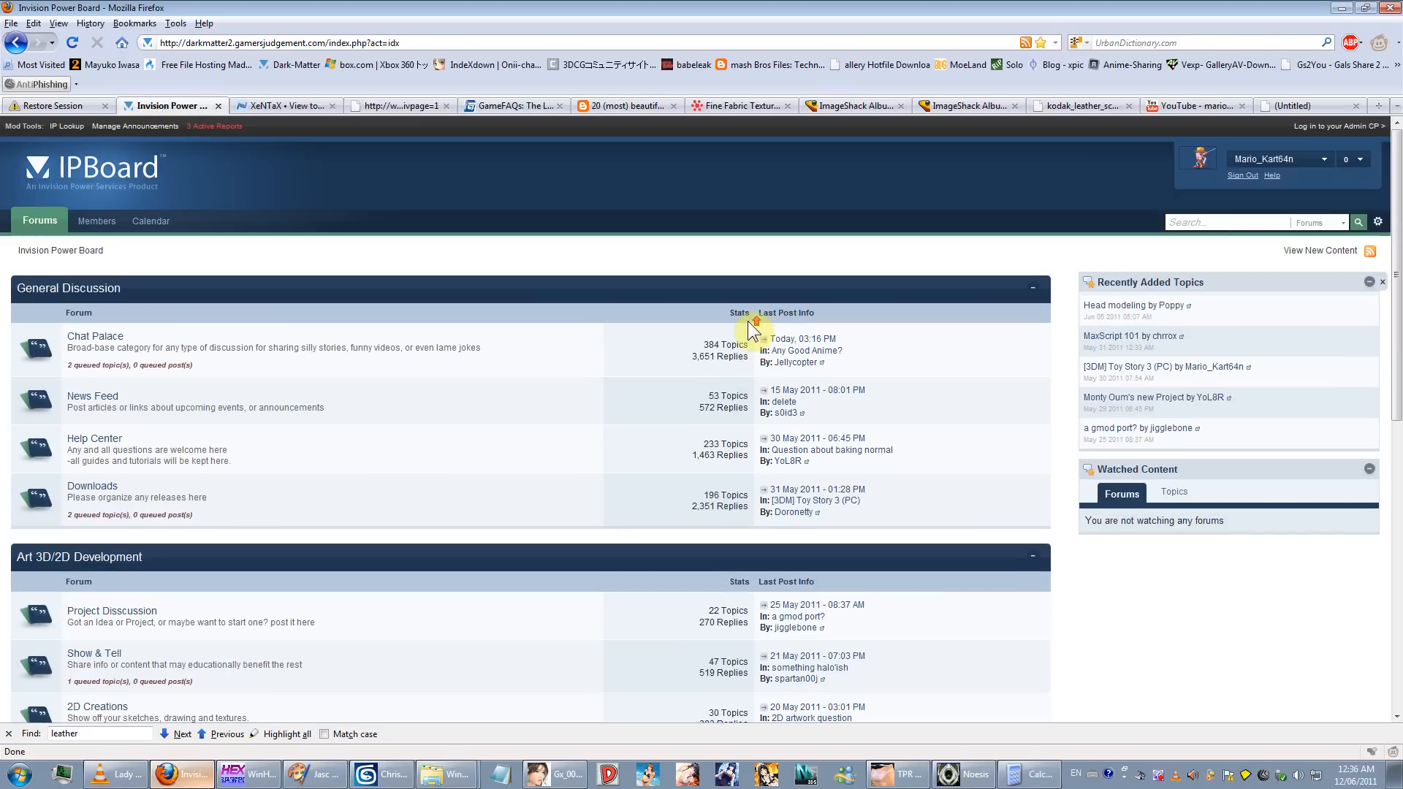
left_click_drag(186, 43, 301, 35)
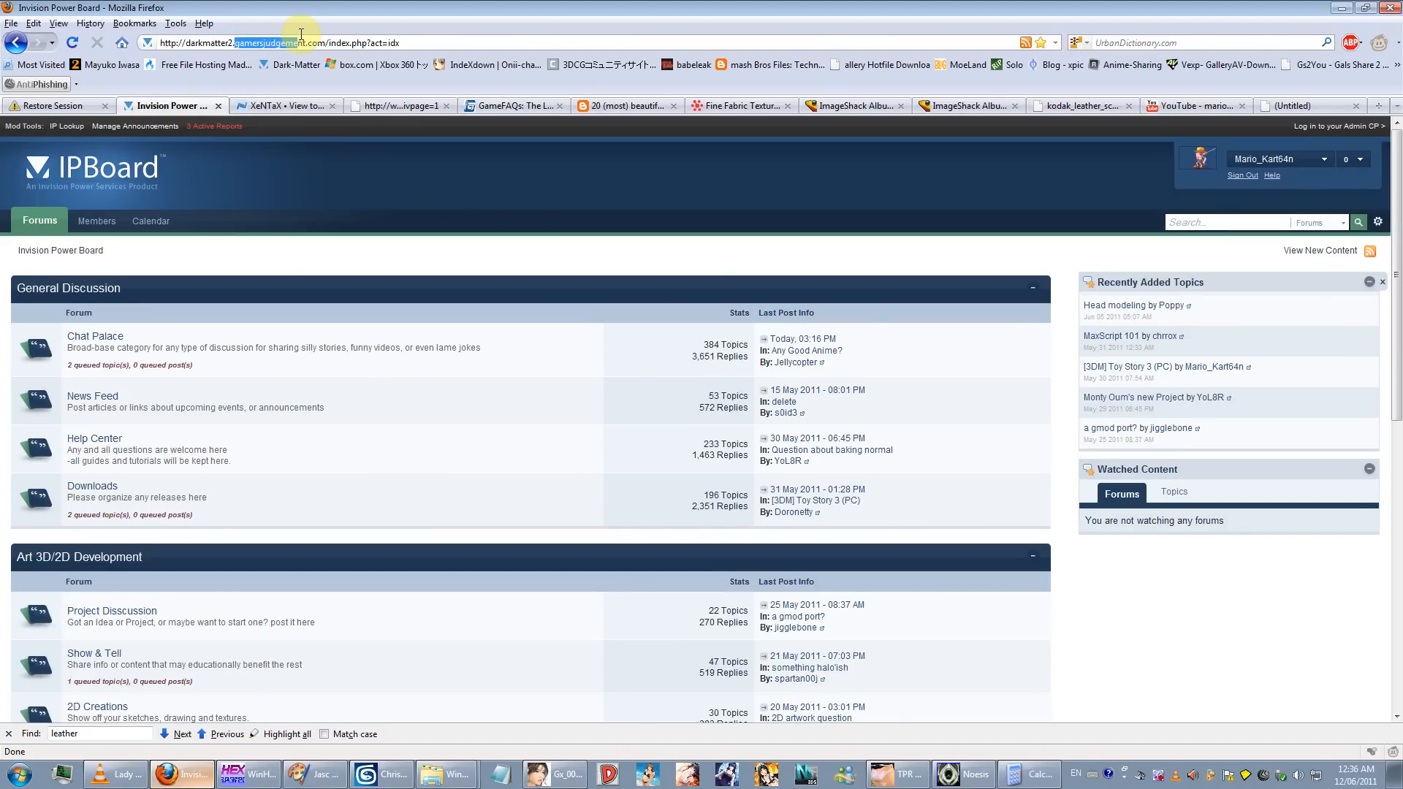
left_click(418, 456)
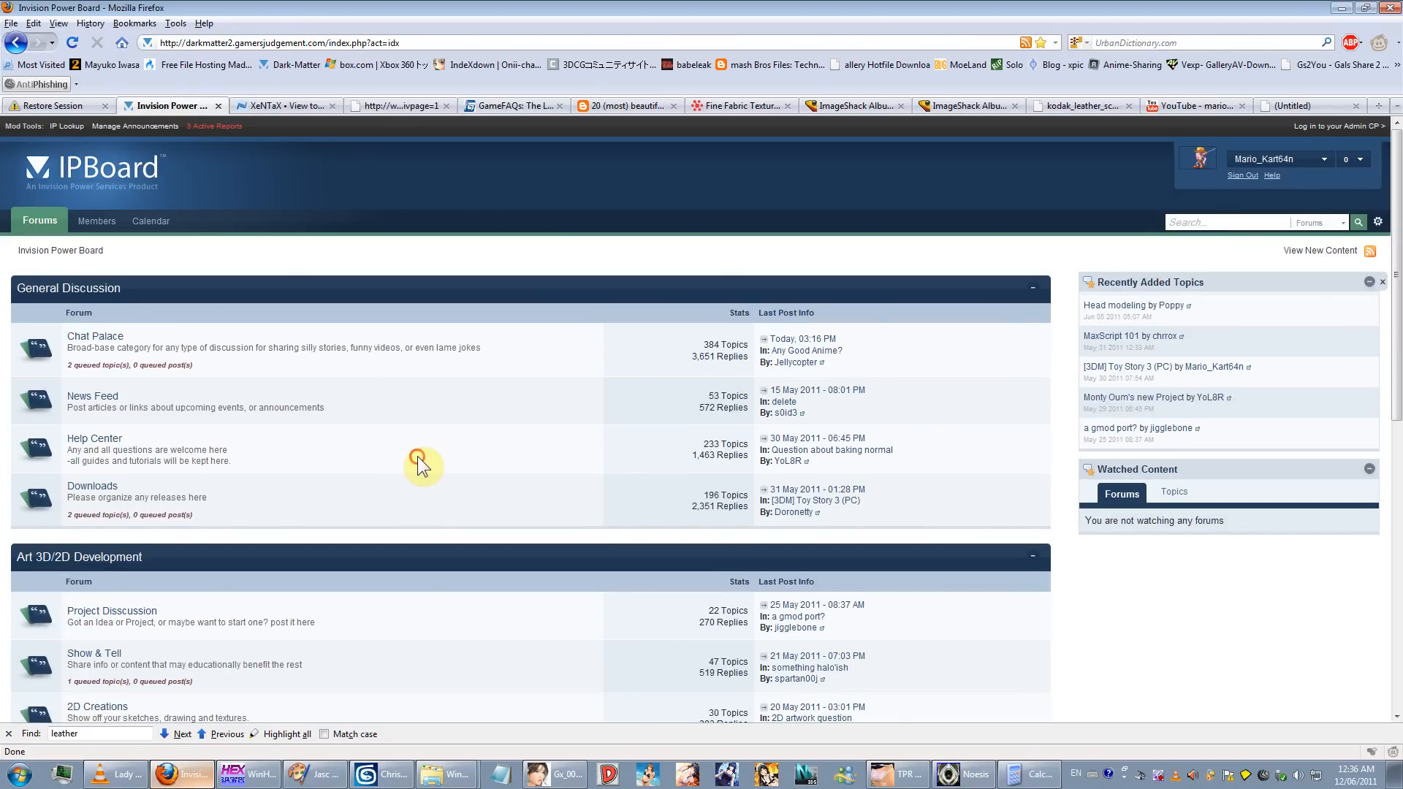
Step: Examine the board's forum sections, from General Discussion through Art 3D/2D Development to Modding/Hacking and the board statistics
scroll(421, 460, "down", 2)
scroll(419, 449, "down", 3)
scroll(418, 443, "down", 2)
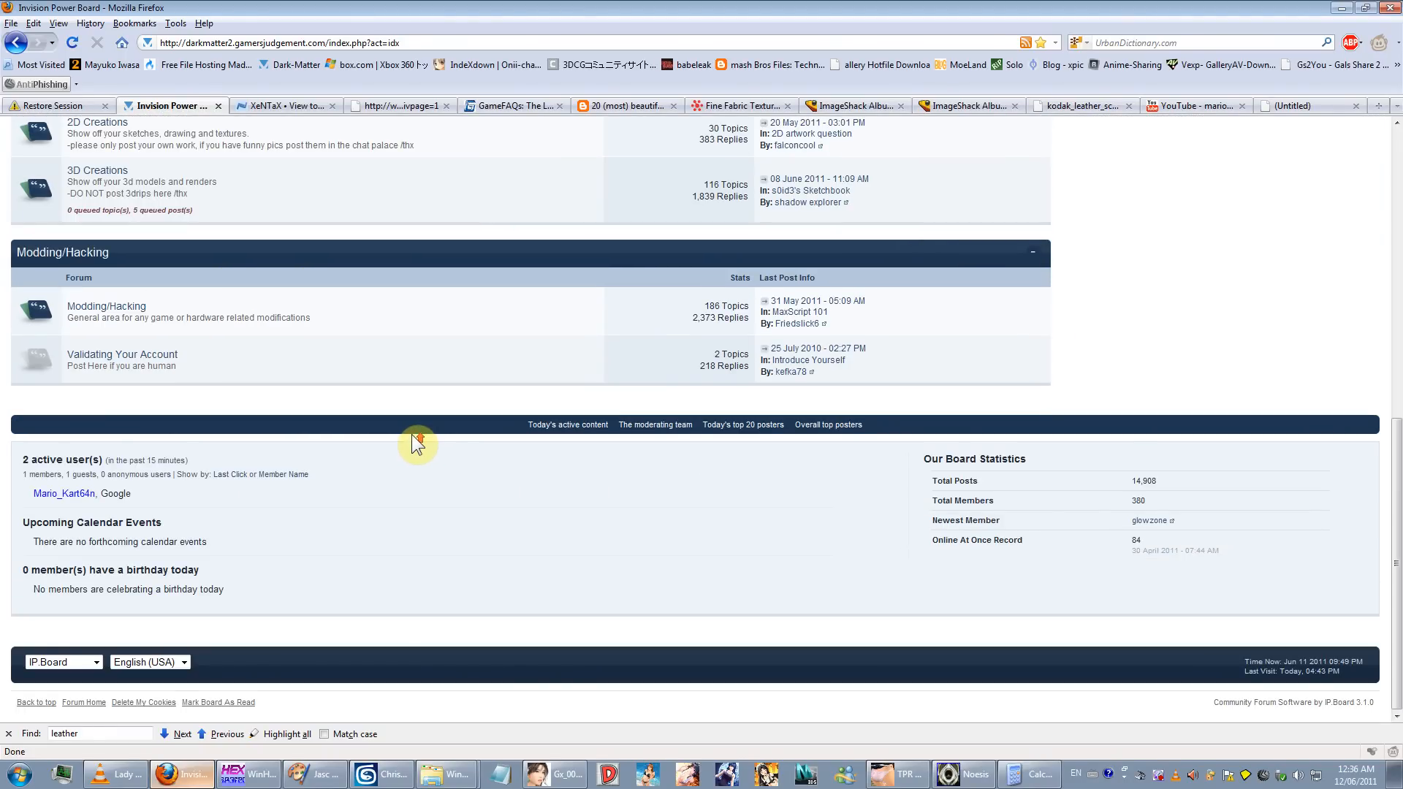
scroll(412, 434, "up", 4)
scroll(412, 434, "up", 3)
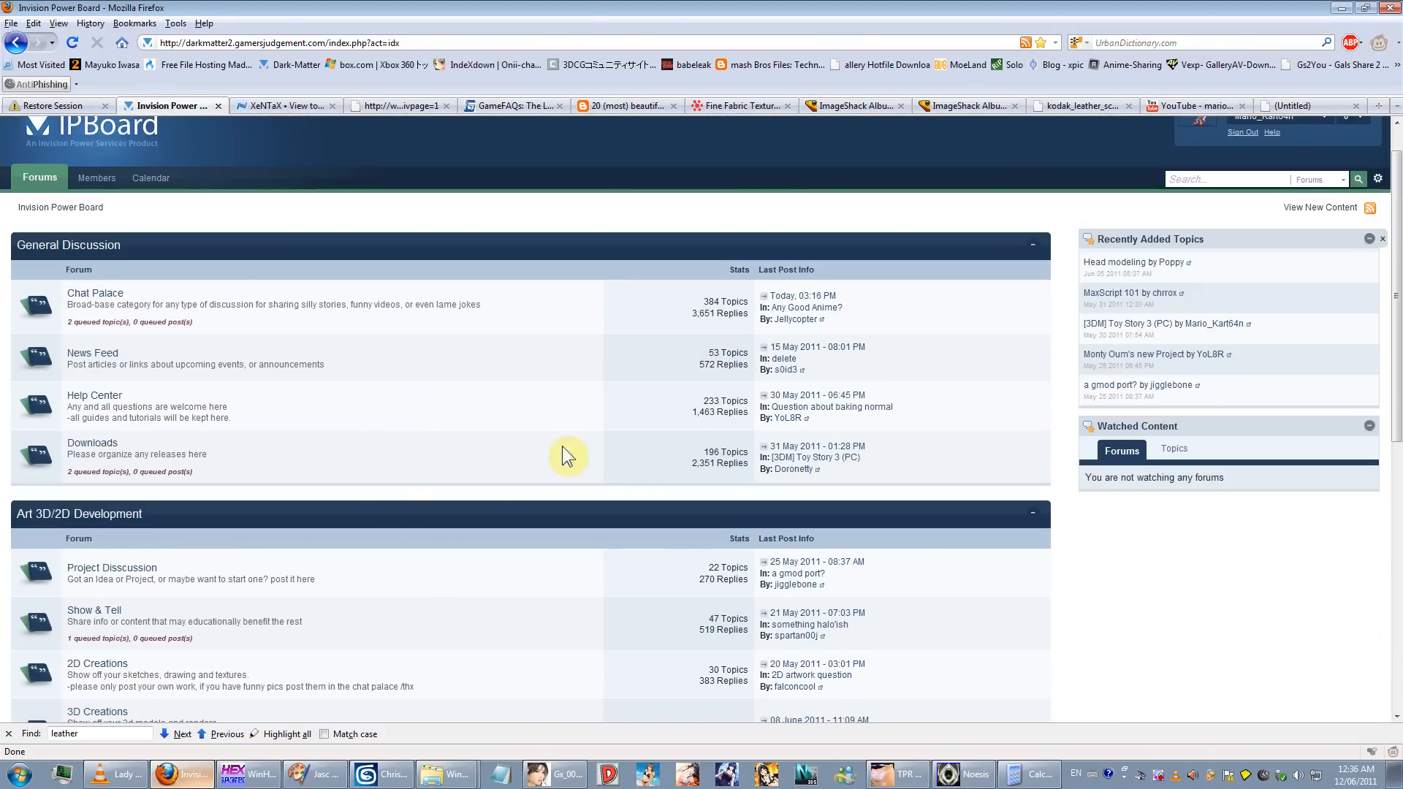
scroll(322, 498, "down", 4)
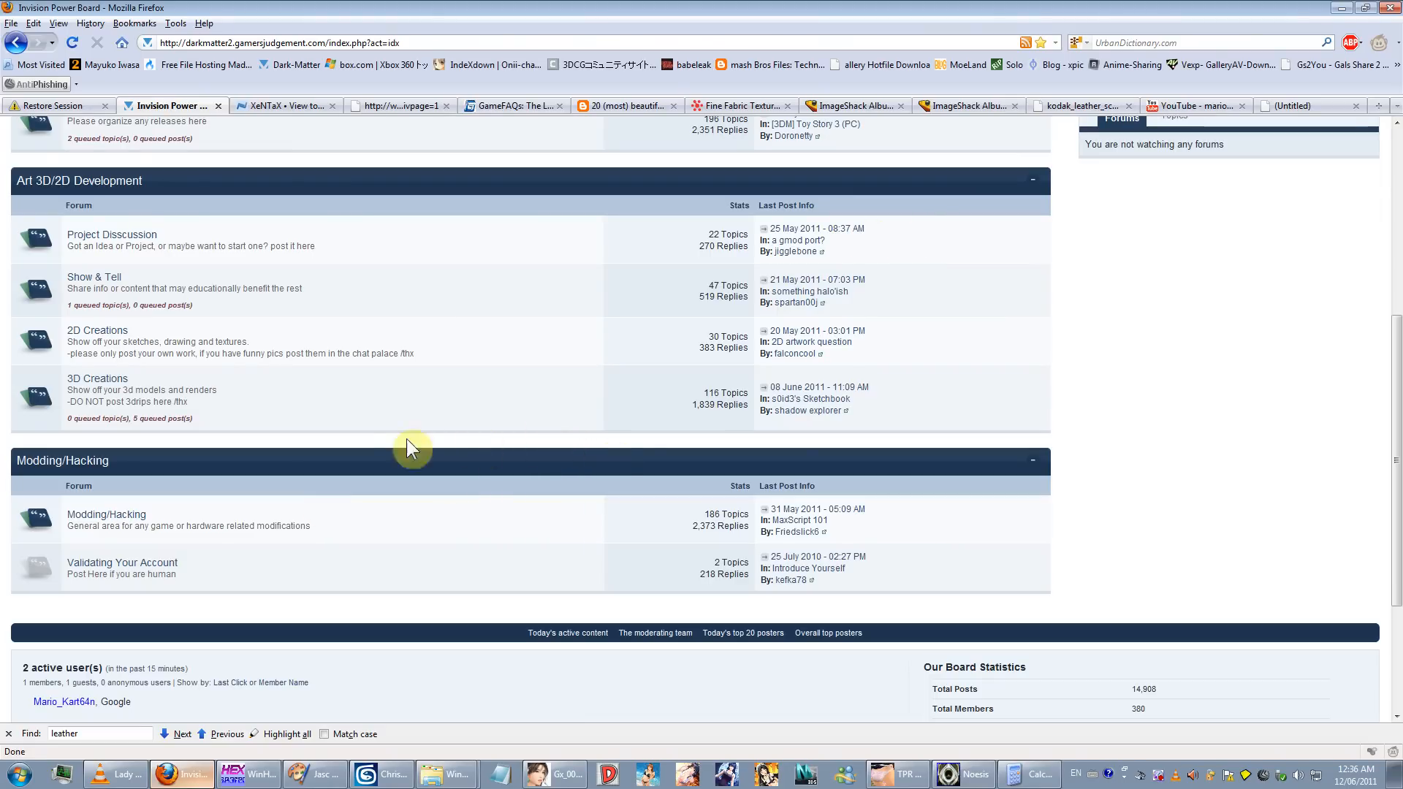
scroll(318, 444, "up", 2)
scroll(588, 402, "up", 1)
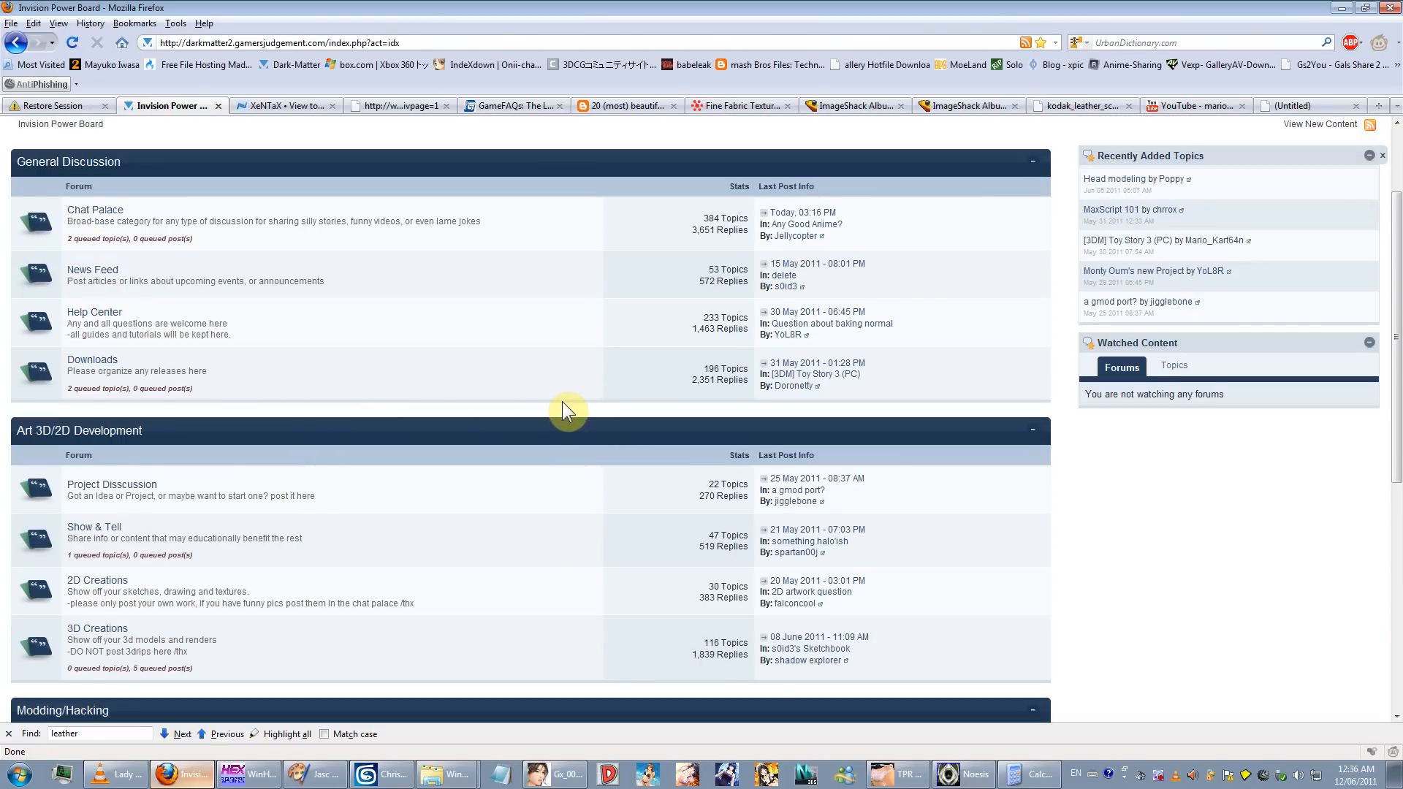
scroll(450, 459, "down", 6)
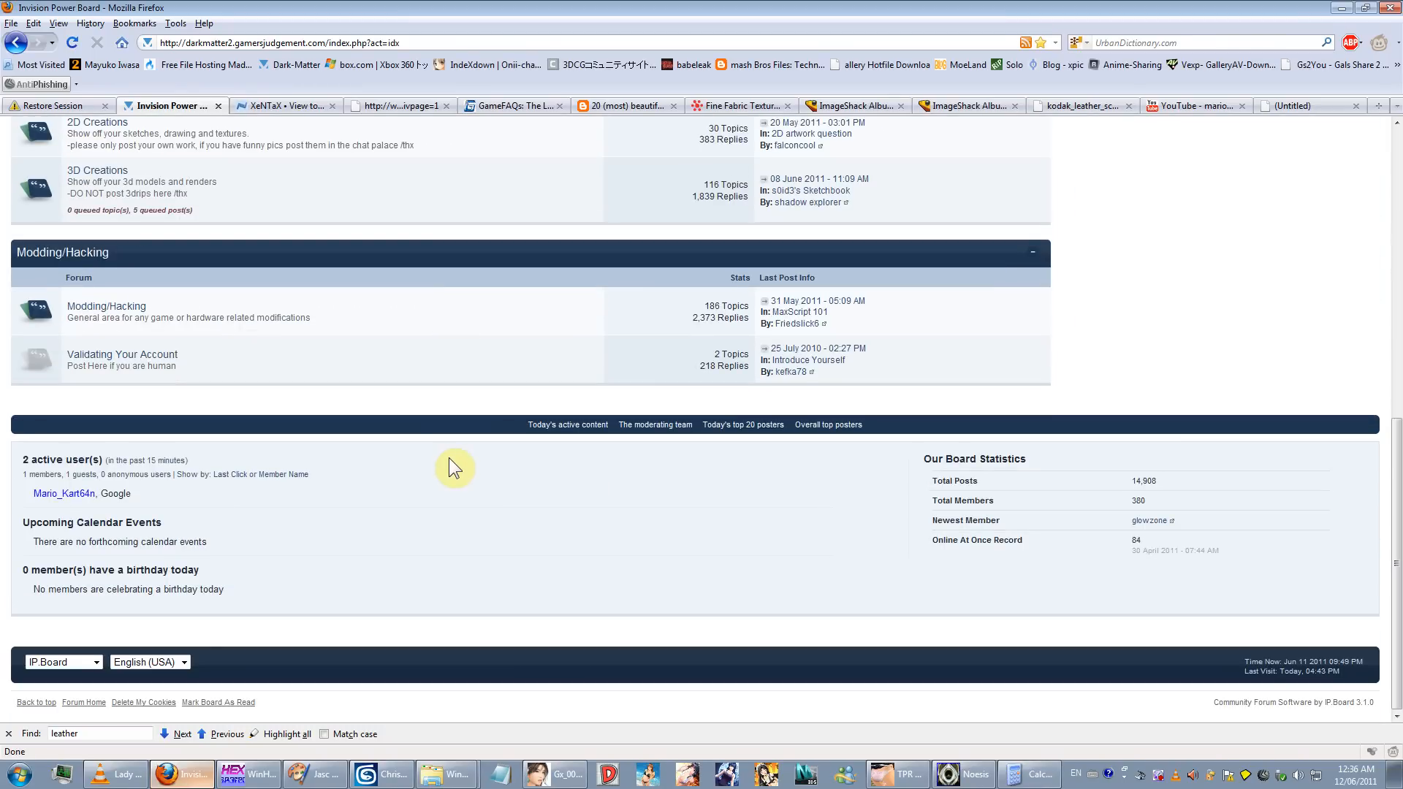
Step: Minimize Firefox to show the desktop with its wallpaper render
left_click(1339, 8)
left_click_drag(640, 238, 358, 454)
left_click_drag(569, 241, 327, 467)
left_click_drag(330, 360, 109, 131)
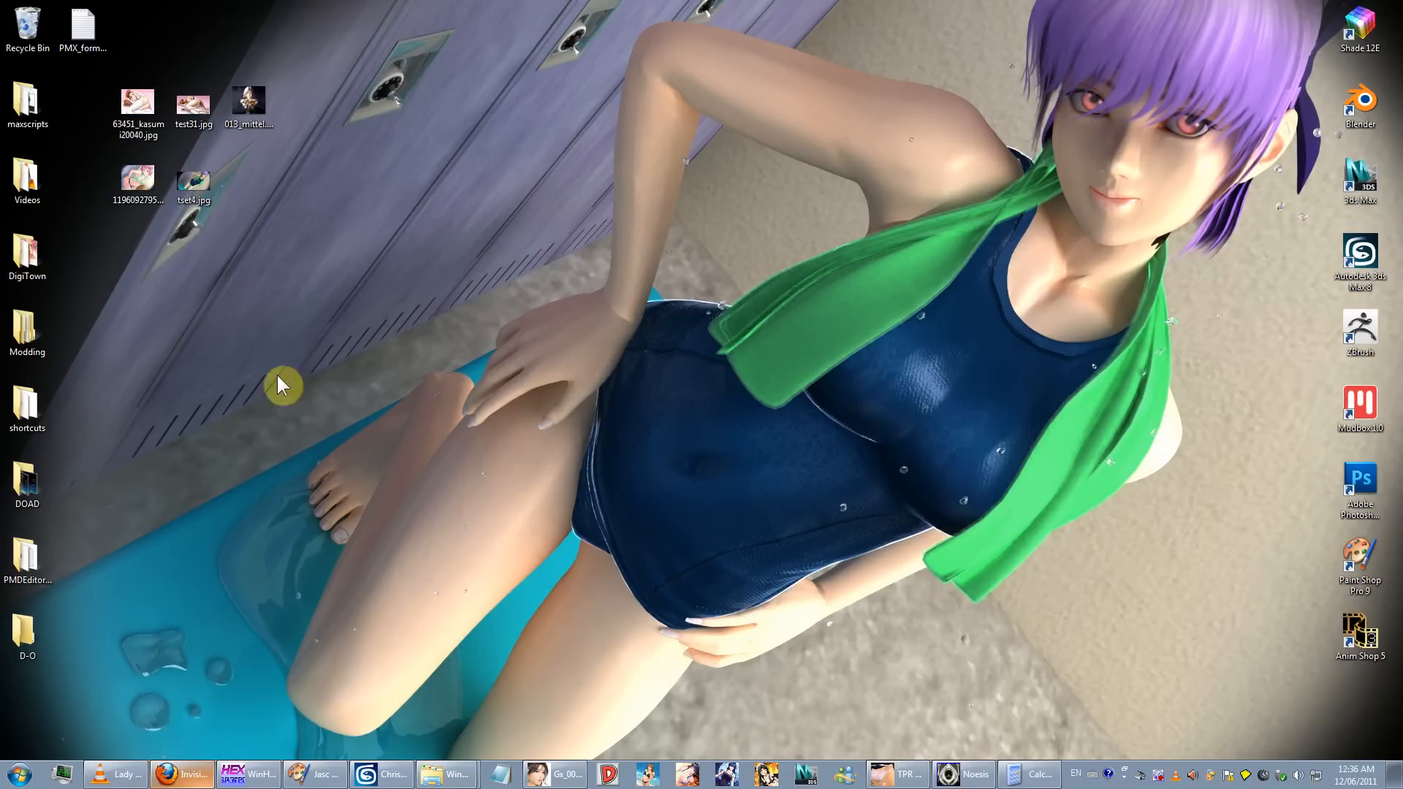
Step: Switch to 3ds Max and examine the Christie model up close and from another angle in the Perspective viewport
left_click(377, 774)
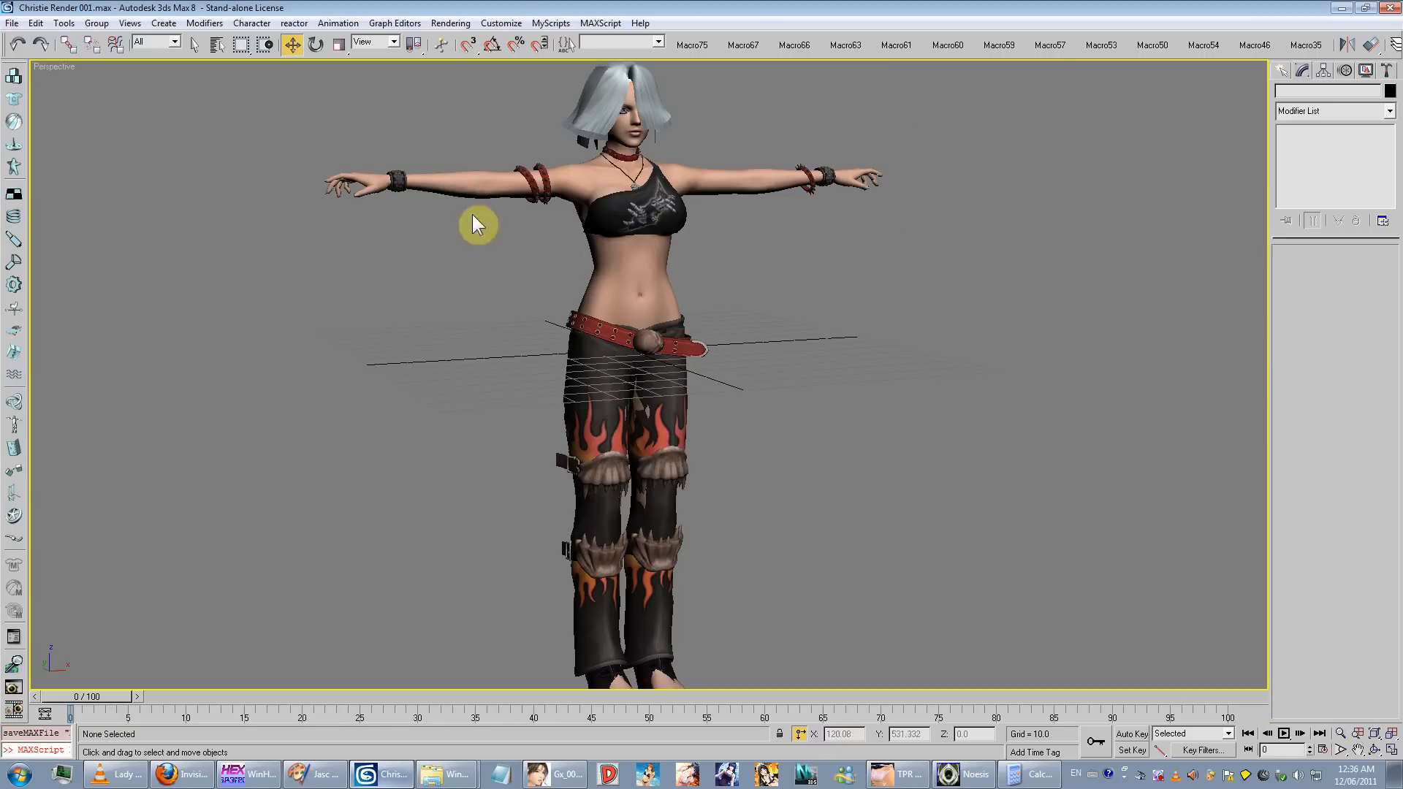
middle_click_drag(632, 353, 643, 434)
scroll(643, 418, "up", 3)
middle_click_drag(606, 365, 612, 377)
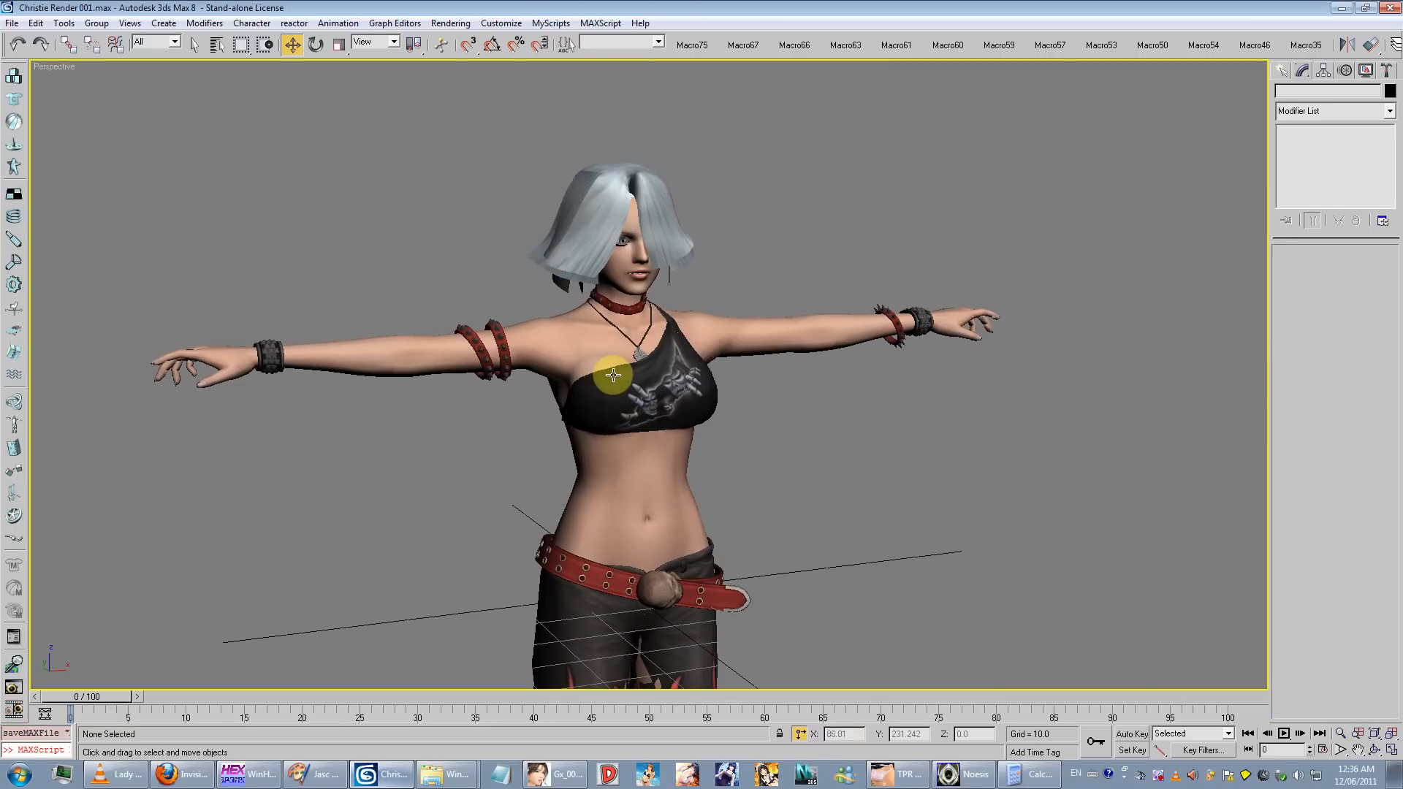
middle_click_drag(782, 395, 661, 318, "alt")
scroll(729, 320, "down", 4)
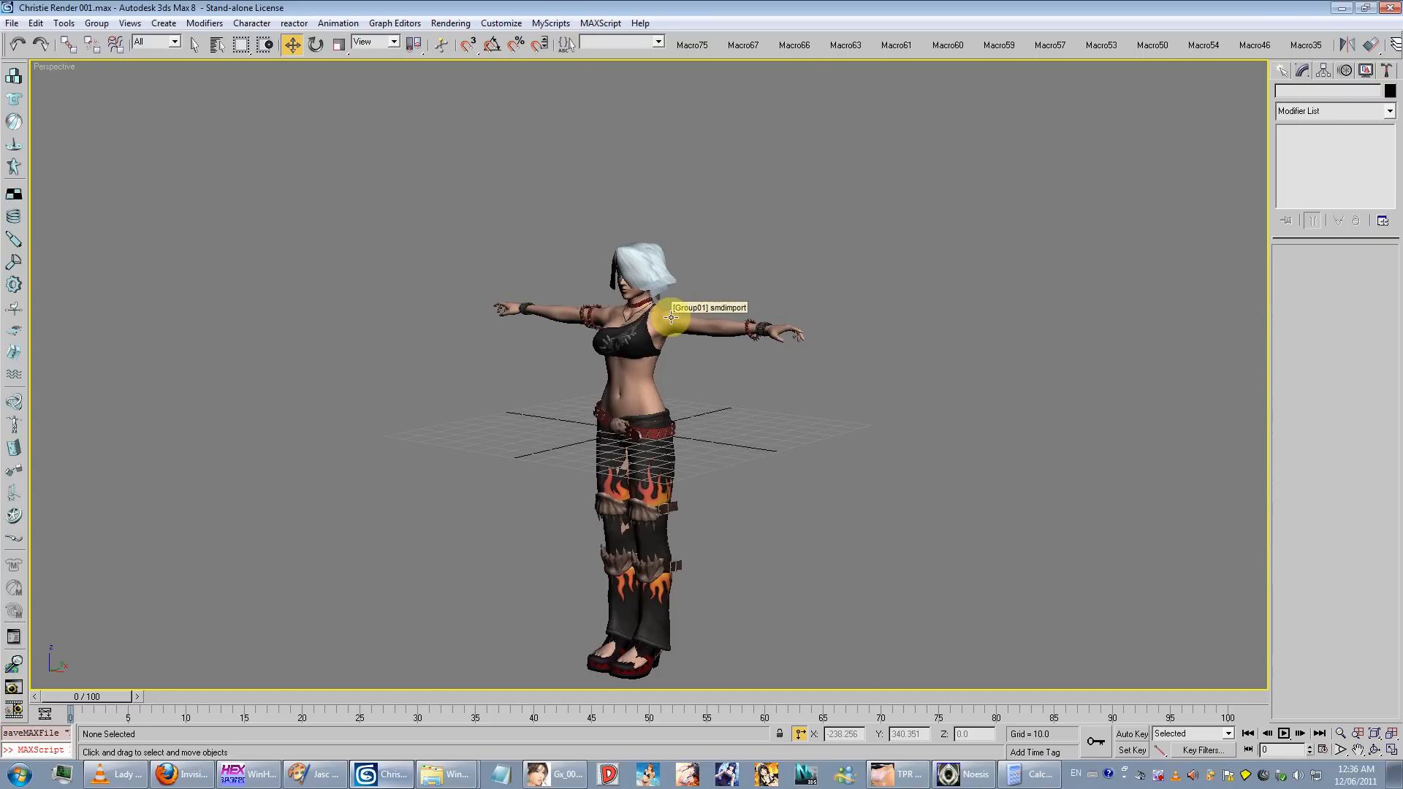
Step: Select the Christie model group and hide it, leaving the Perspective viewport empty
left_click(670, 317)
right_click(730, 254)
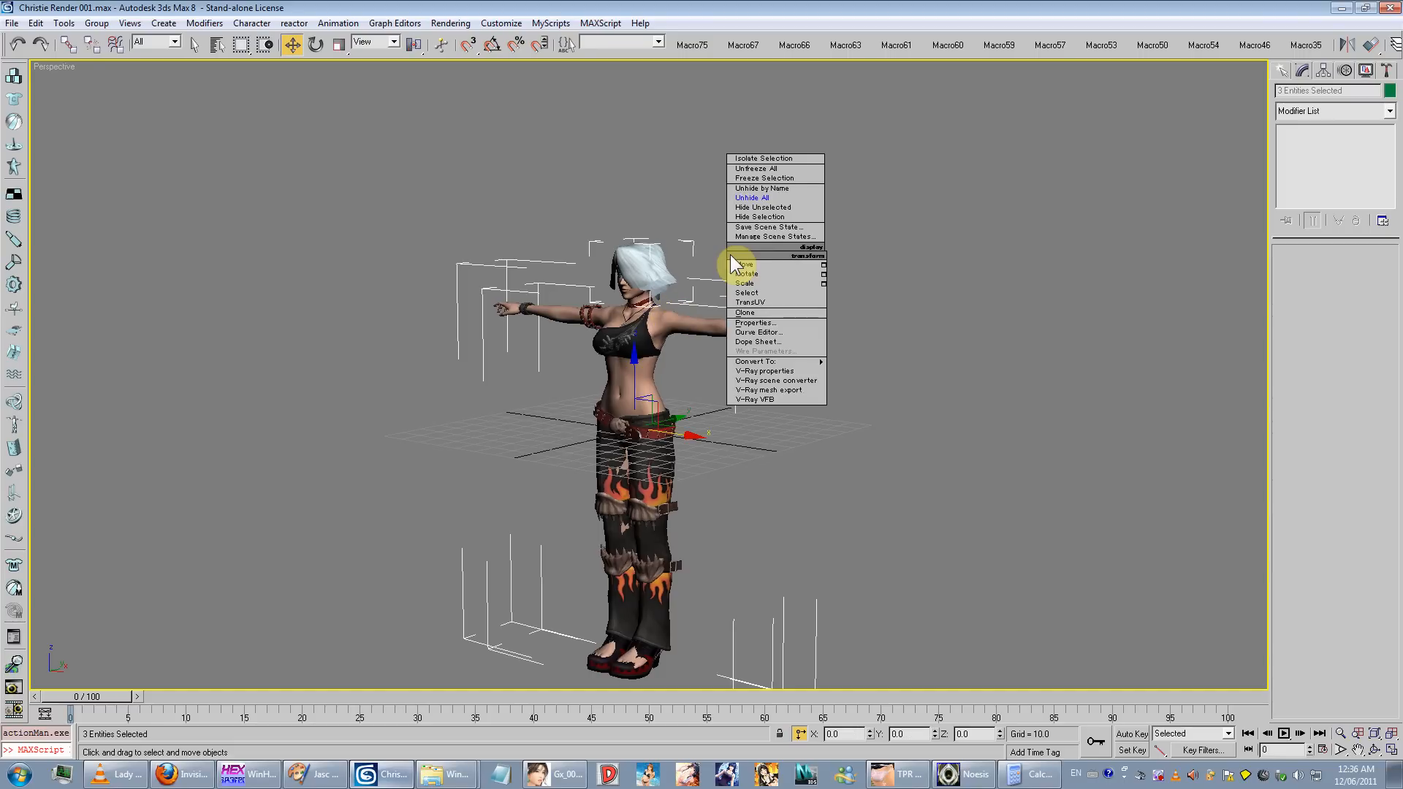
left_click(752, 221)
middle_click_drag(441, 354, 539, 309, "alt")
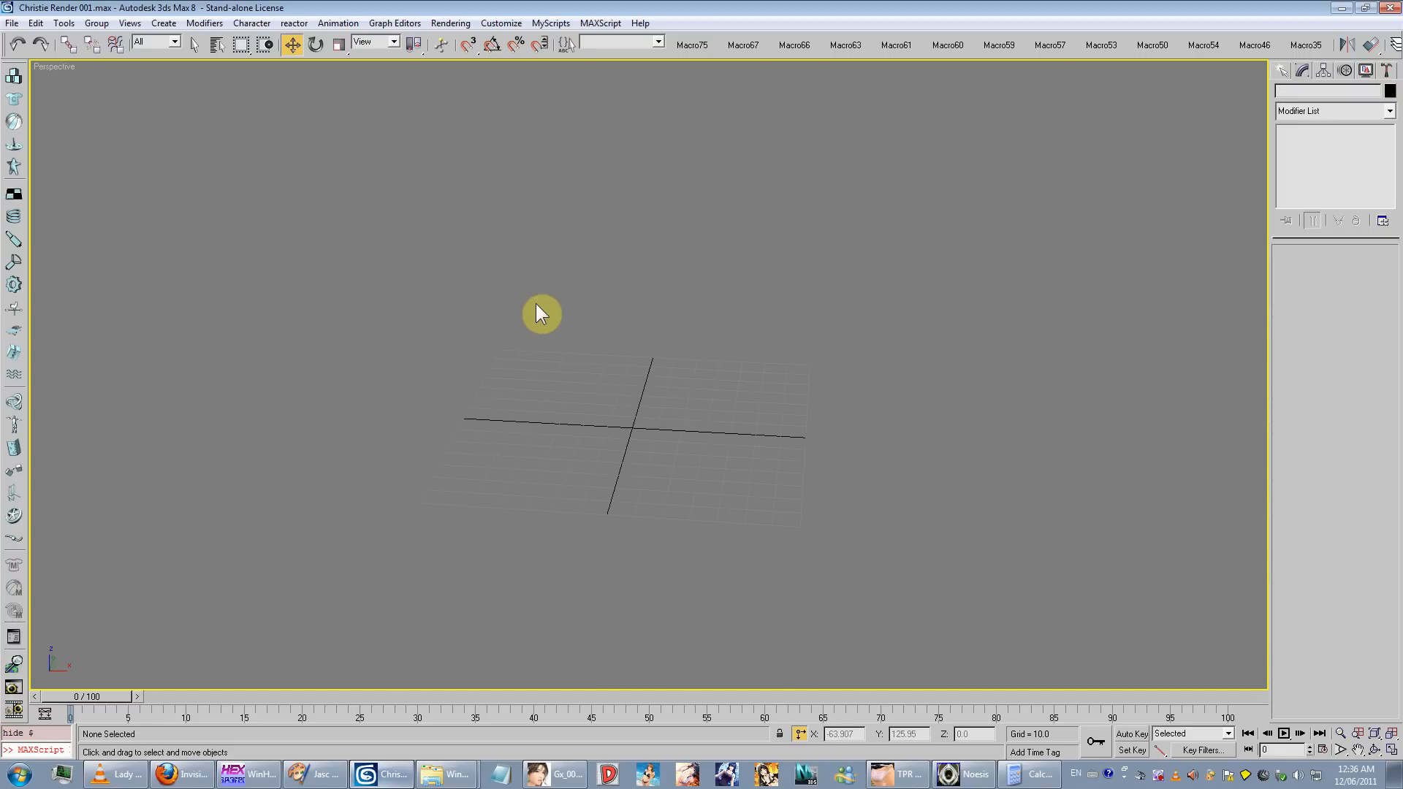
middle_click_drag(454, 360, 537, 370, "alt")
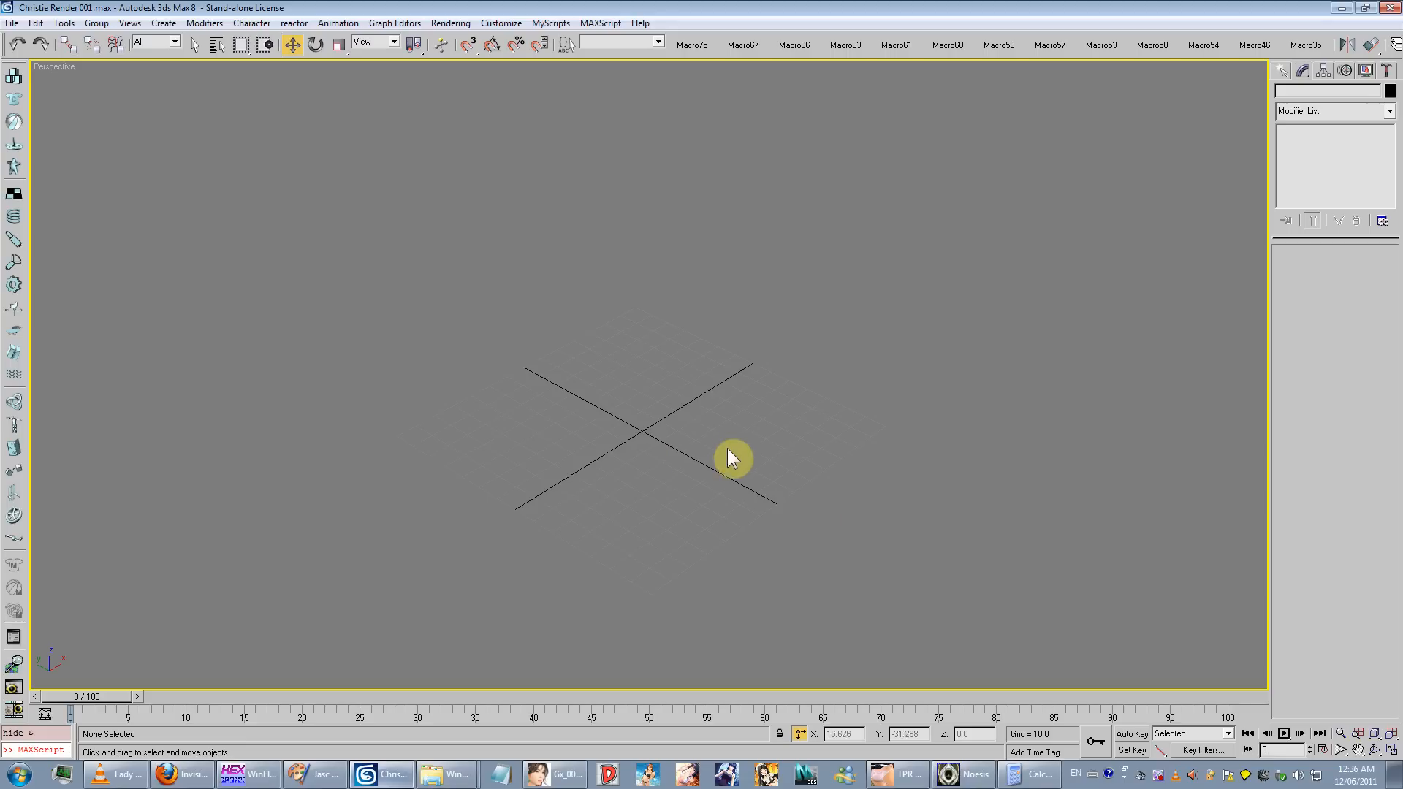
Step: Bring up the Noesis window briefly, then switch to the TPR mesh browser and place it over the 3ds Max viewport
left_click(979, 776)
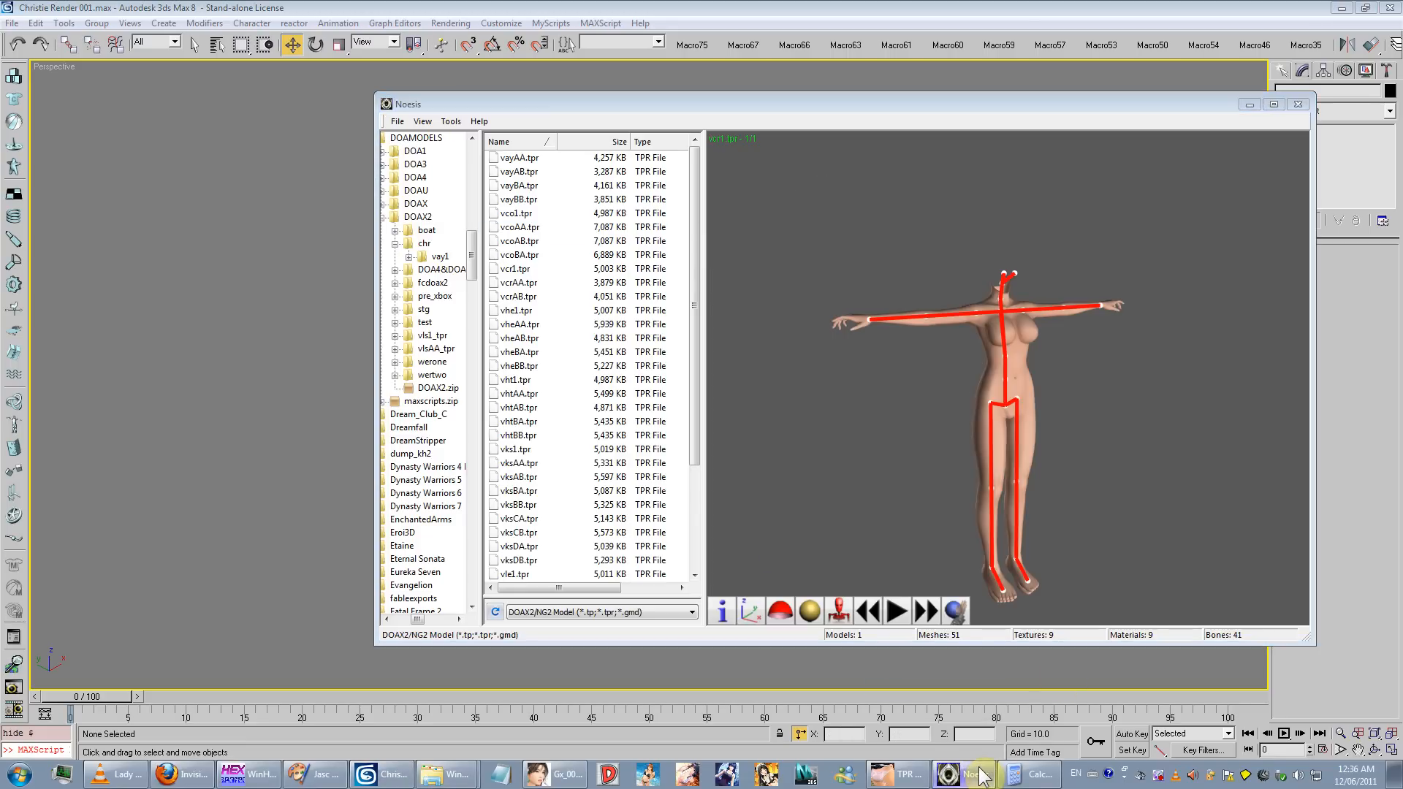
left_click(981, 776)
left_click(897, 774)
left_click_drag(940, 229, 640, 188)
left_click_drag(952, 323, 923, 323)
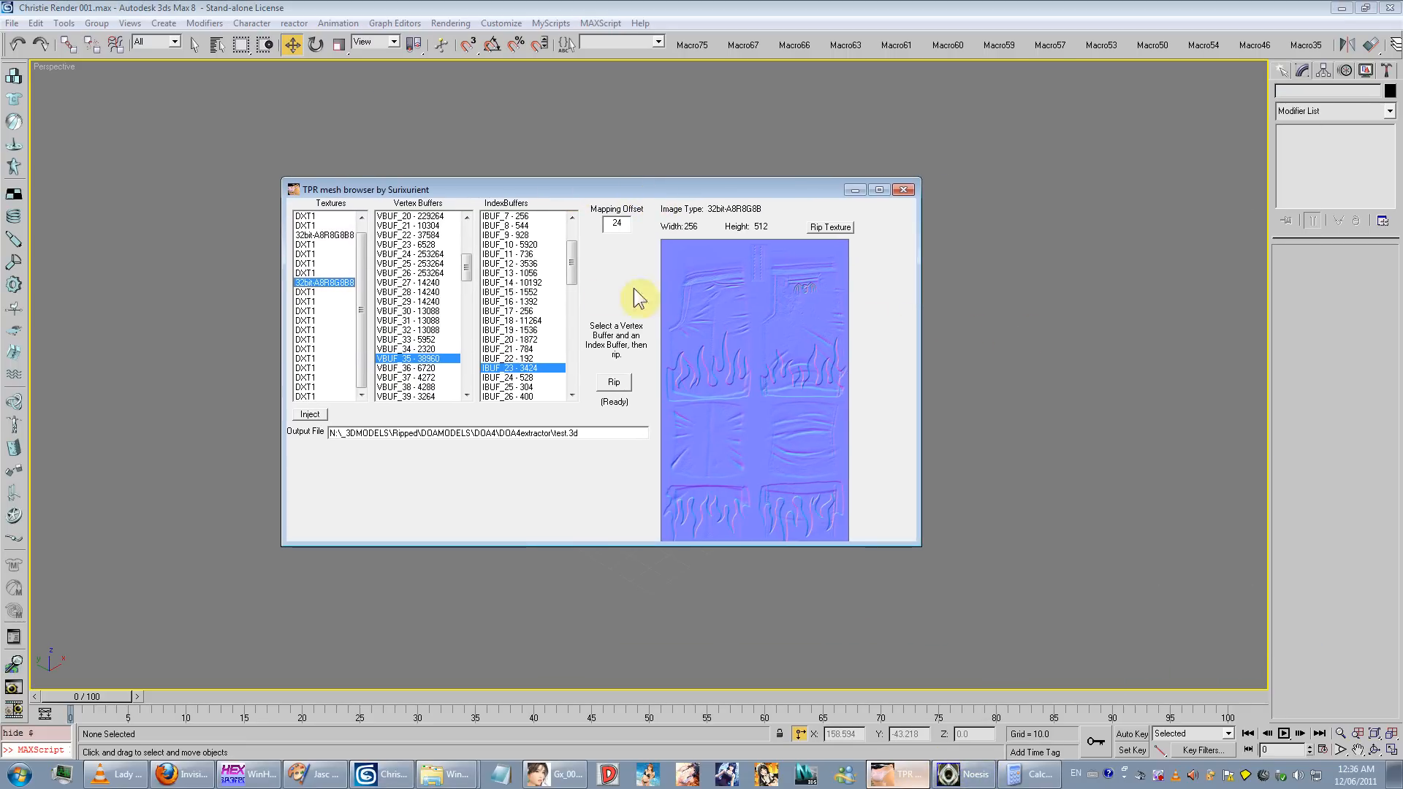
Step: Select vertex buffer VBUF_0 and index buffer IBUF_11 in the TPR mesh browser
left_click_drag(469, 272, 471, 233)
left_click(532, 254)
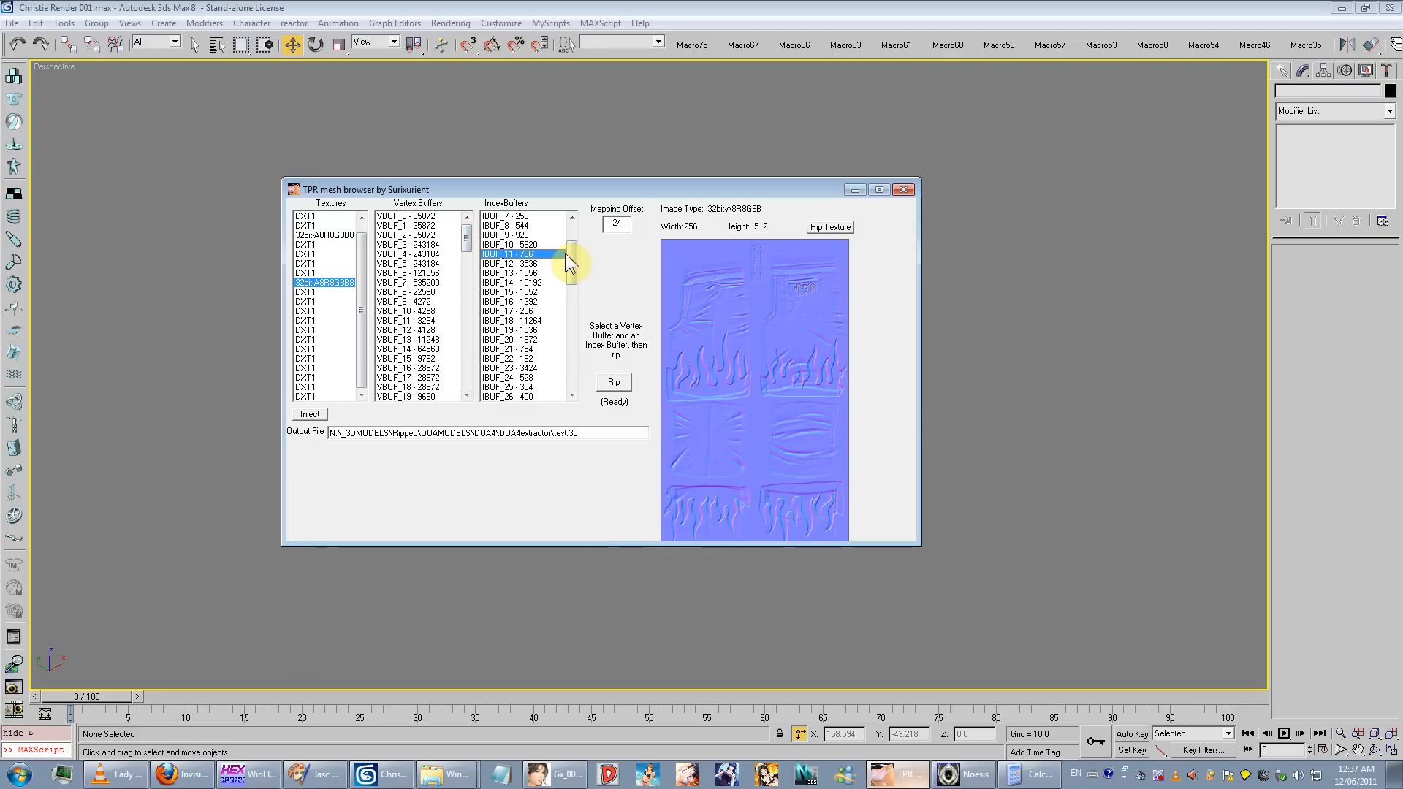
left_click_drag(572, 252, 573, 219)
left_click(436, 219)
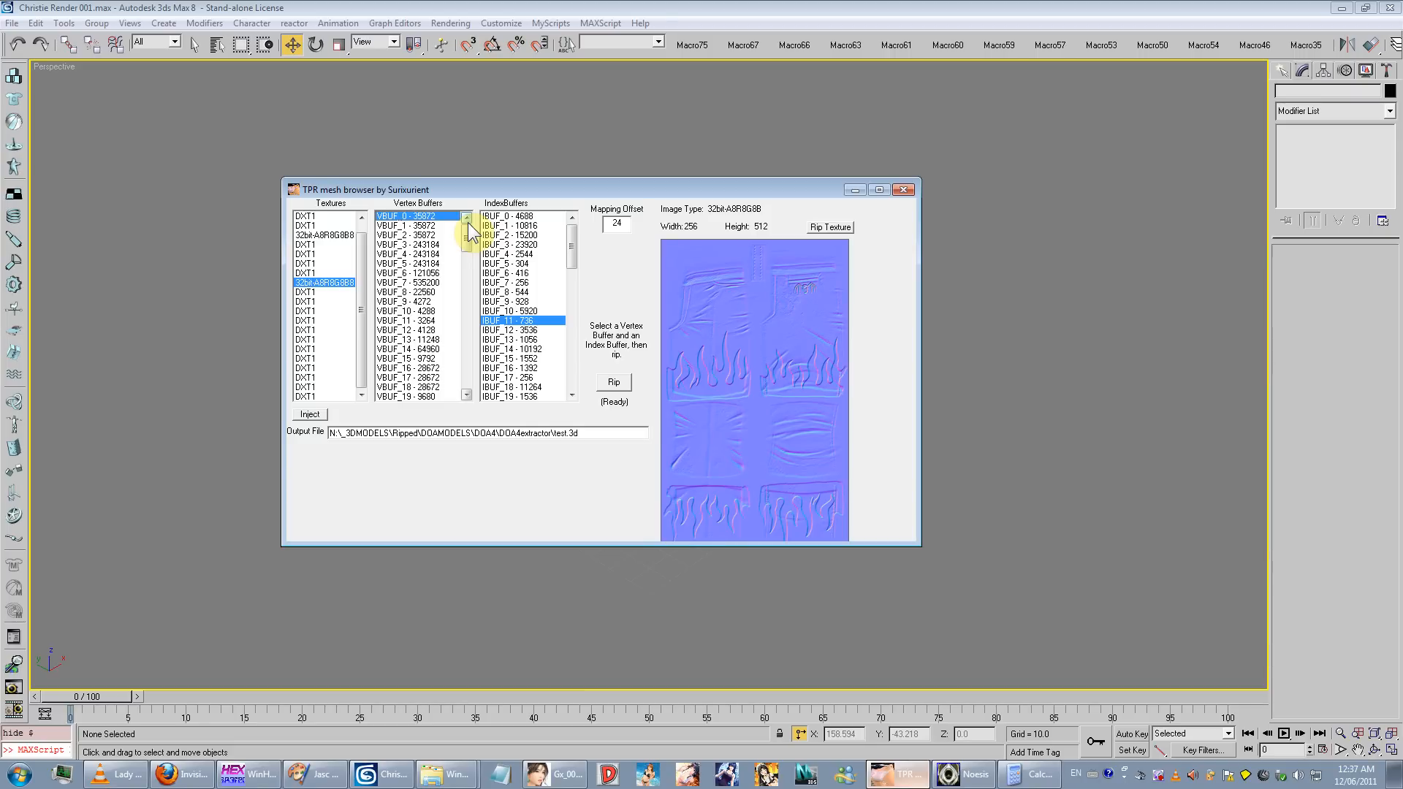
Step: Switch to the Explorer window showing cri01, return to the Chrsitie folder and select the costume folders cri00 through cri06
left_click(460, 776)
left_click(484, 725)
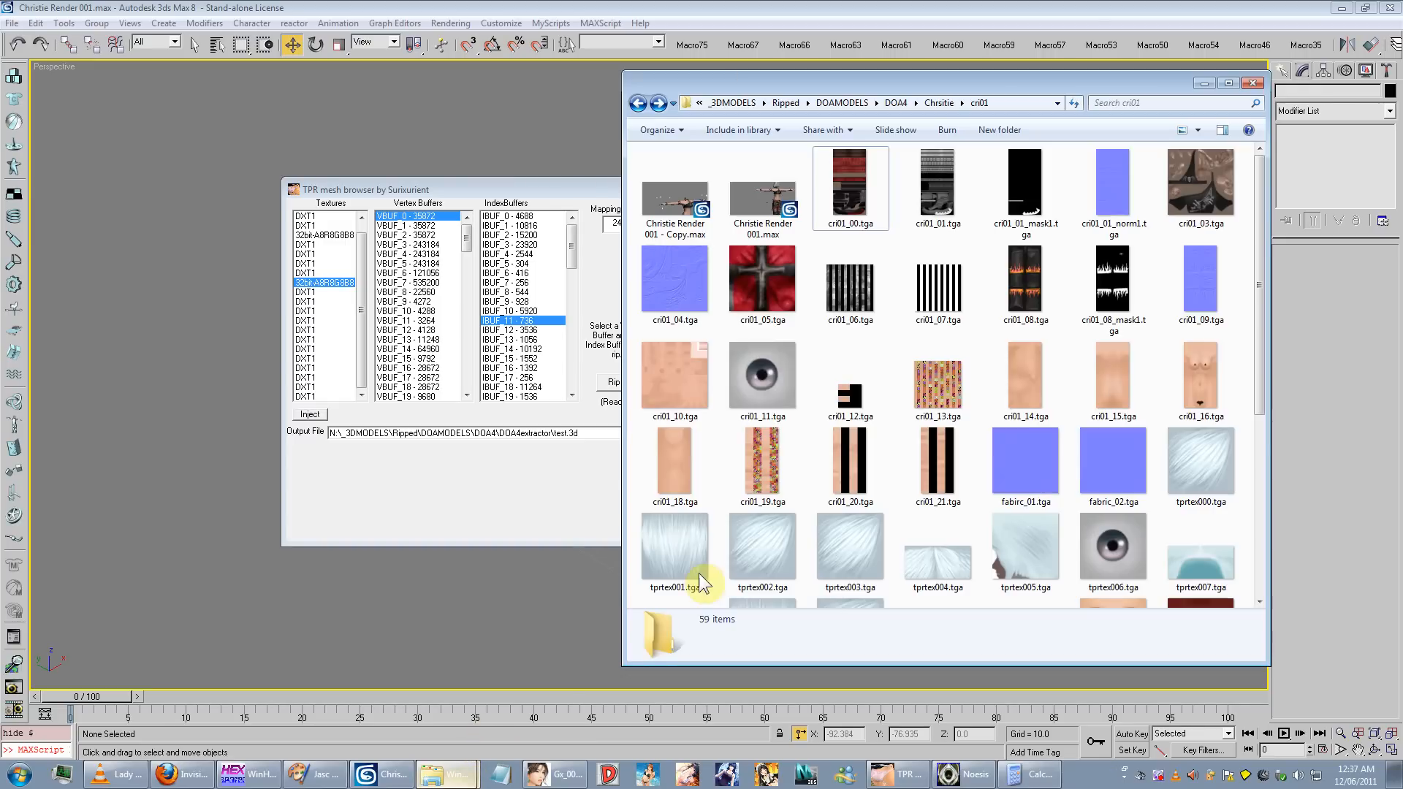
left_click(639, 104)
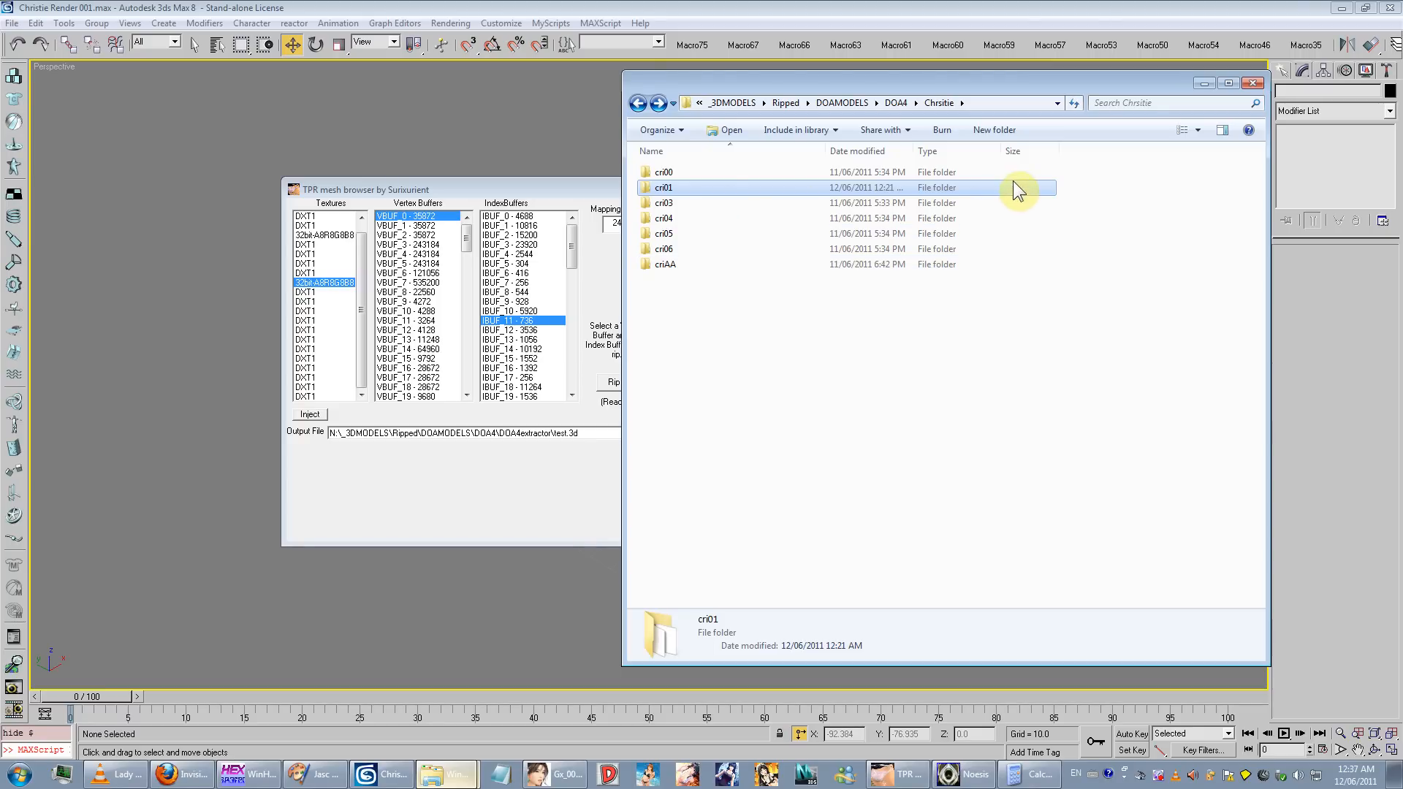
left_click_drag(1084, 171, 651, 257)
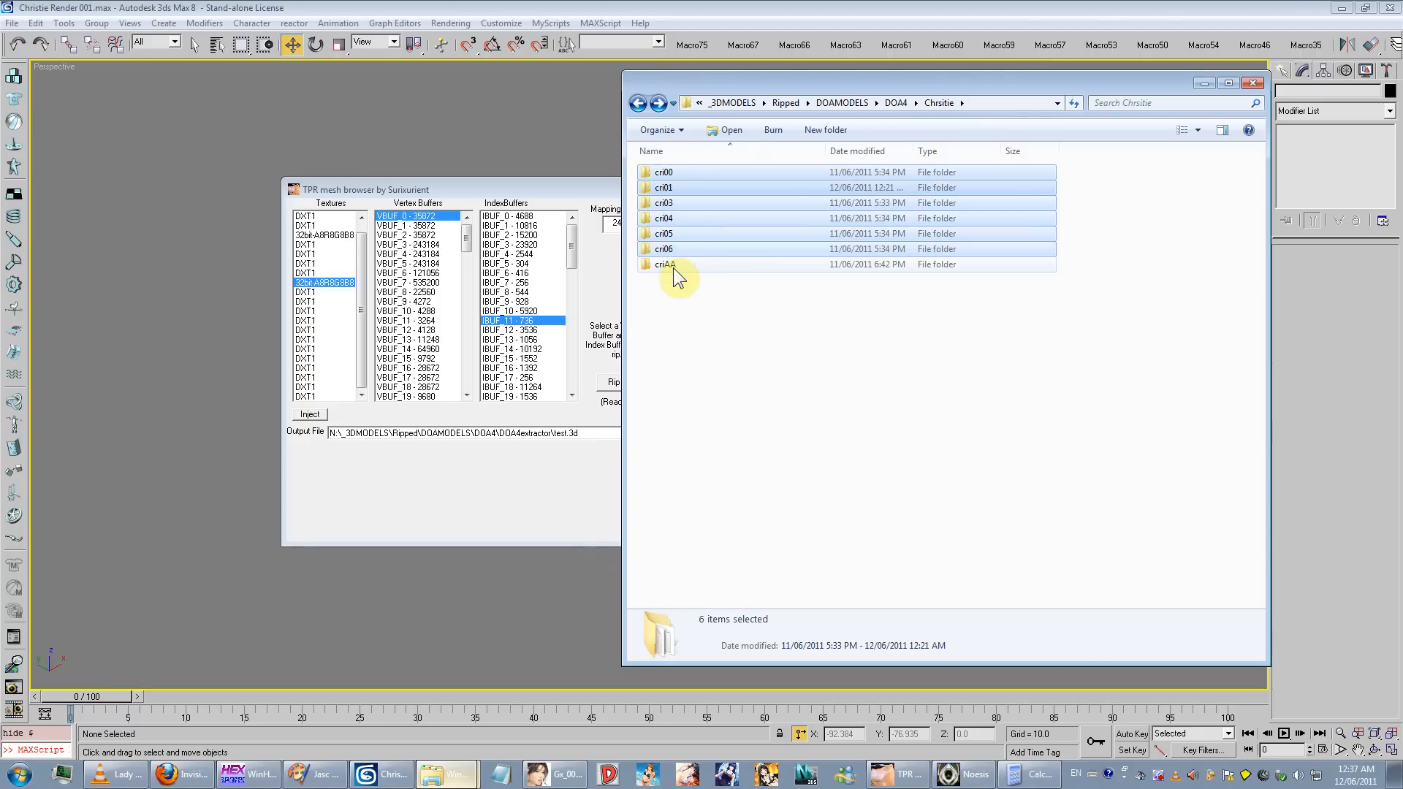
Step: Examine the contents of the Christie costume folders cri00, cri03, cri04, cri05 and cri06
double_click(692, 174)
key("BackSpace")
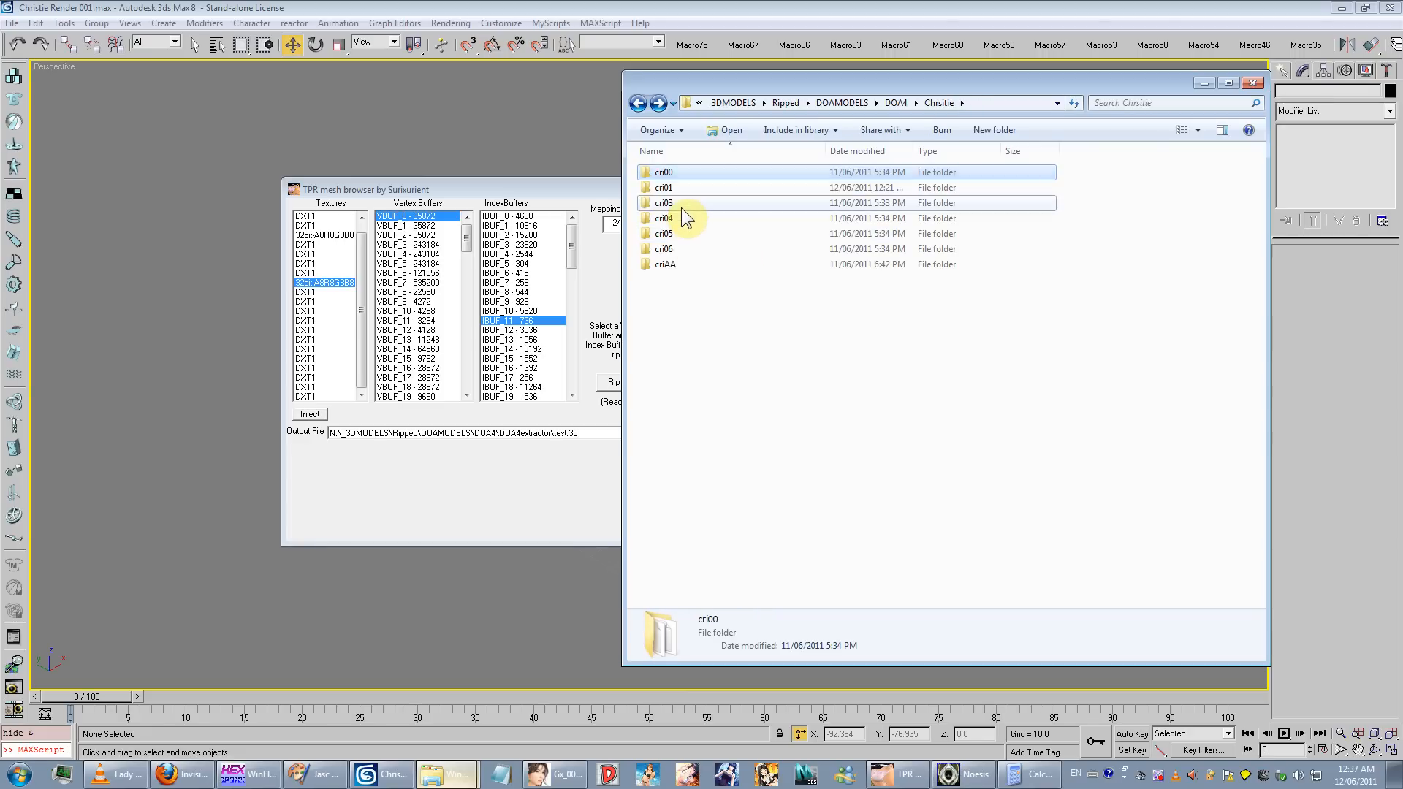
double_click(680, 206)
key("BackSpace")
double_click(696, 213)
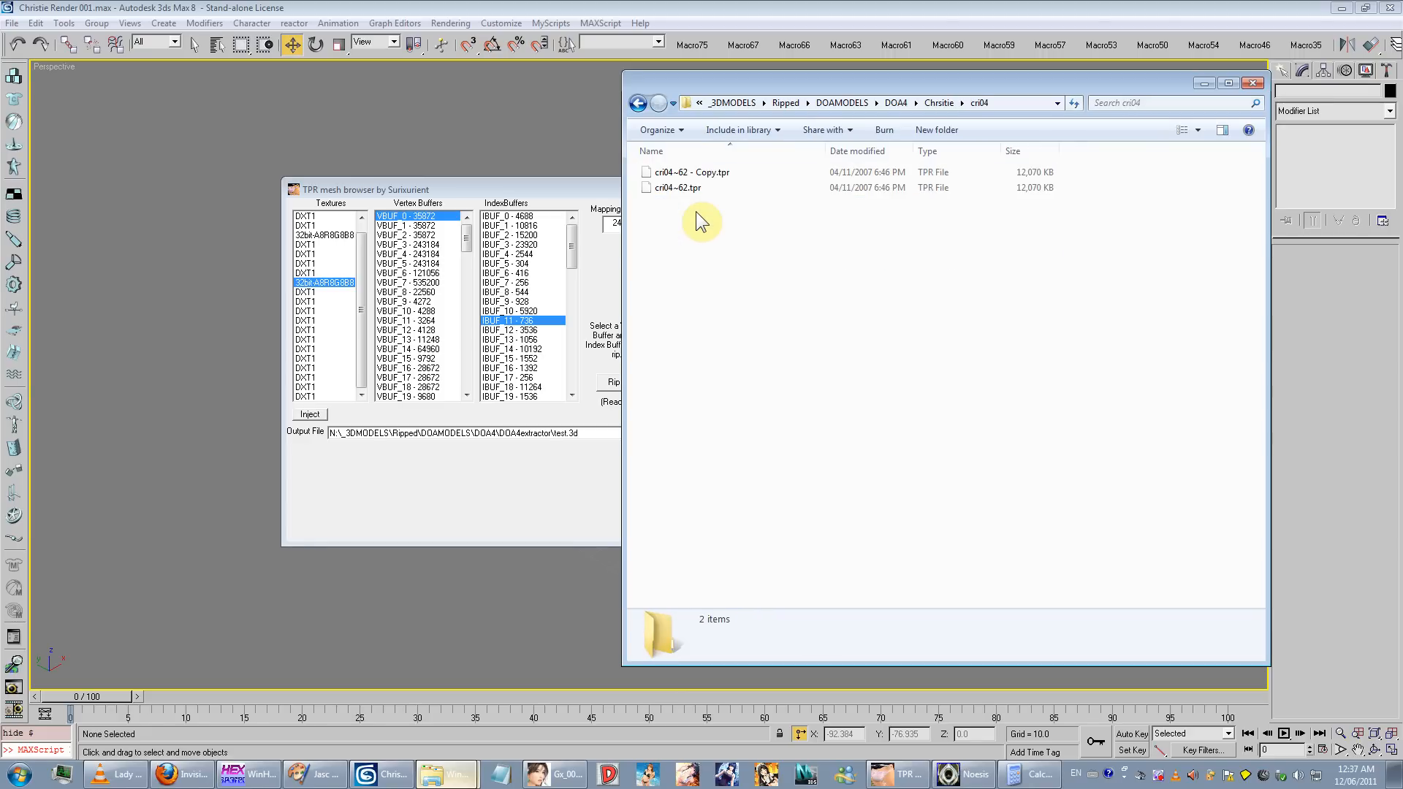
key("BackSpace")
double_click(691, 201)
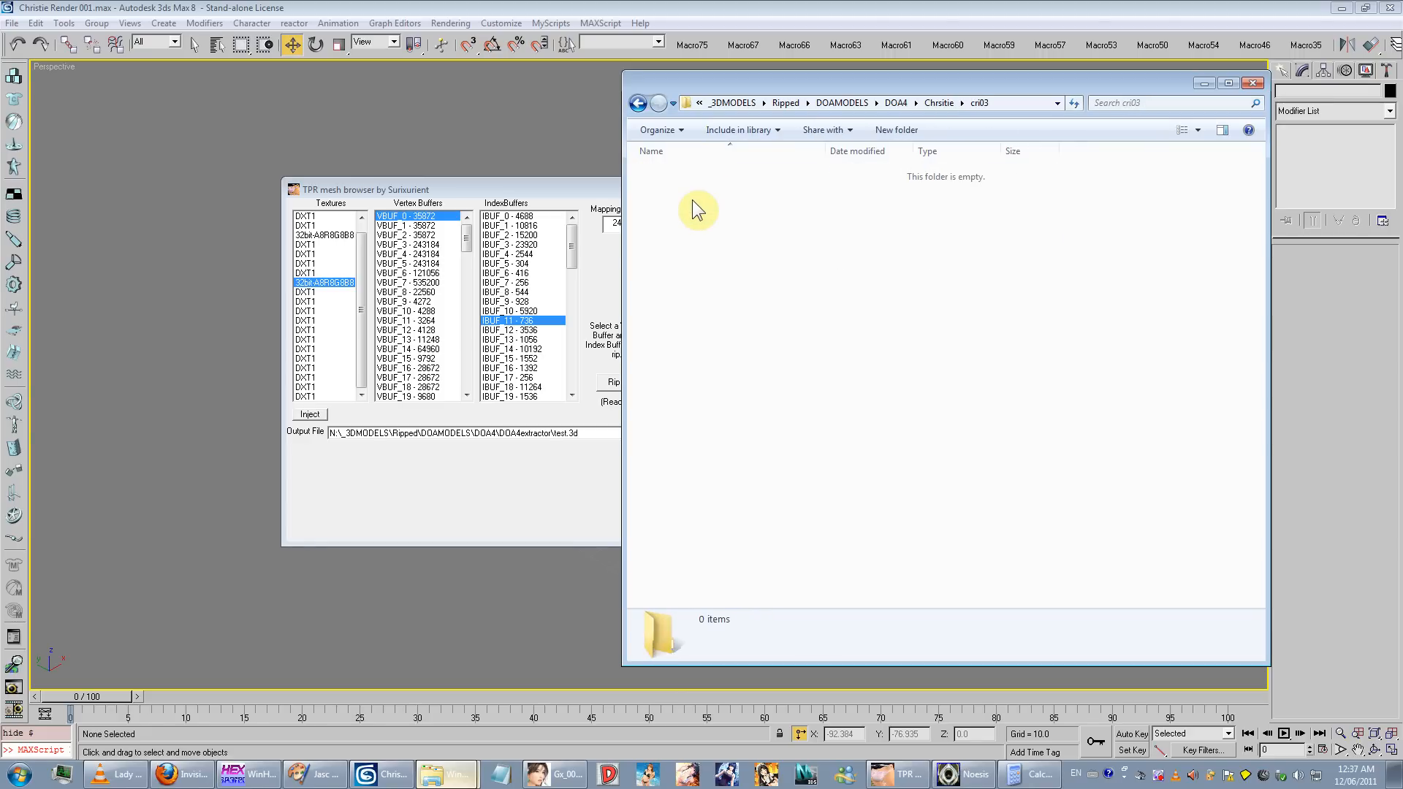
key("BackSpace")
double_click(683, 219)
key("BackSpace")
left_click(668, 236)
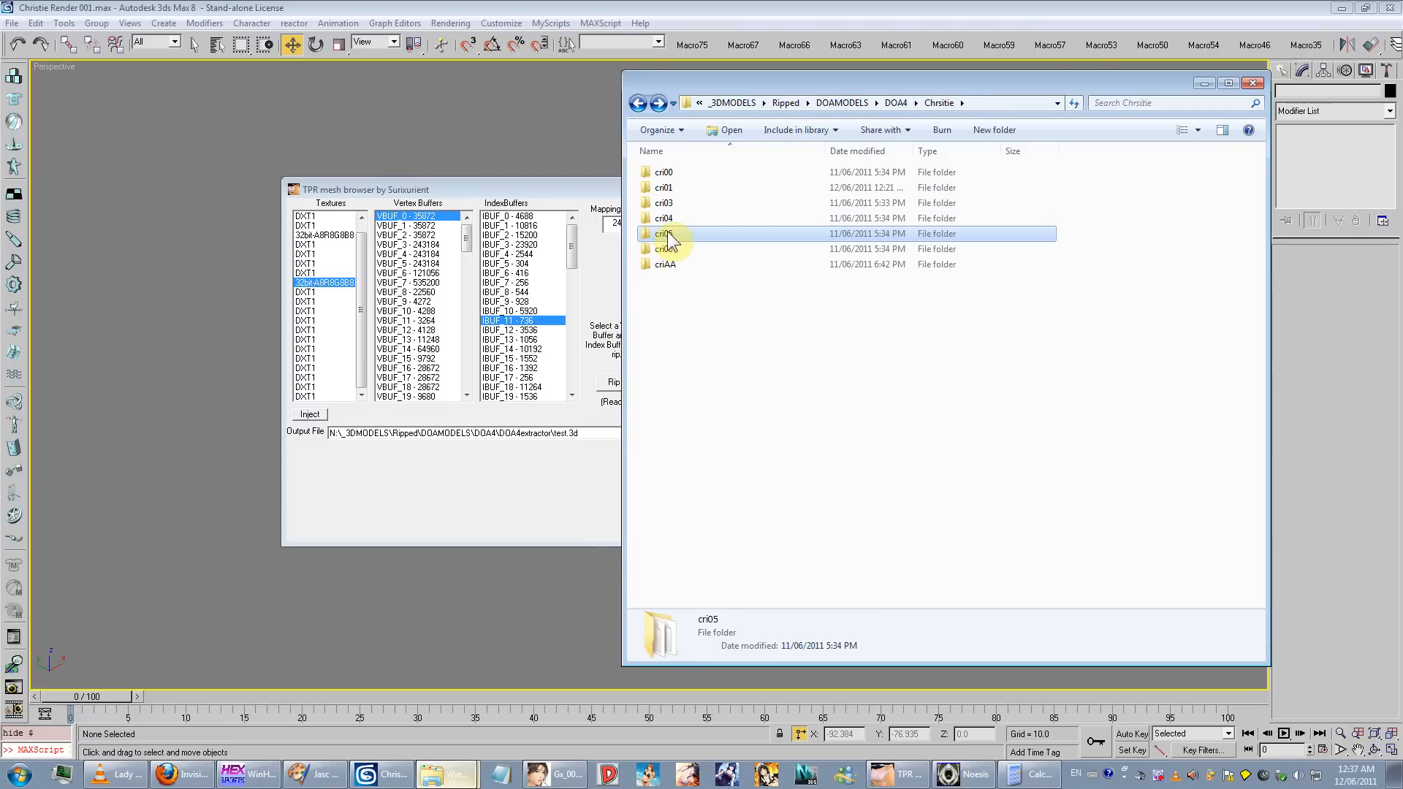
double_click(668, 234)
key("BackSpace")
double_click(666, 249)
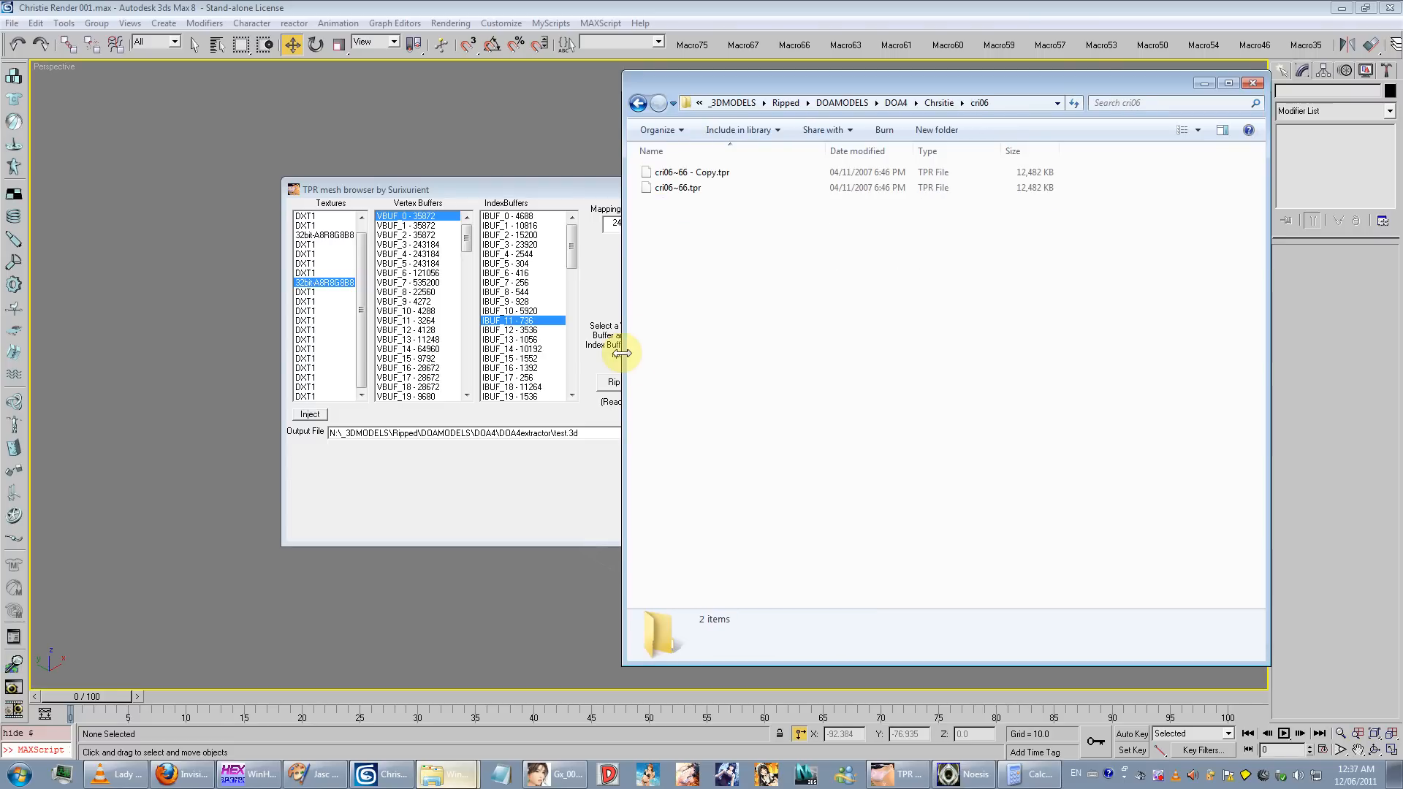
key("BackSpace")
Step: Open the cri01 folder and look over its textures and Max scene files
double_click(683, 192)
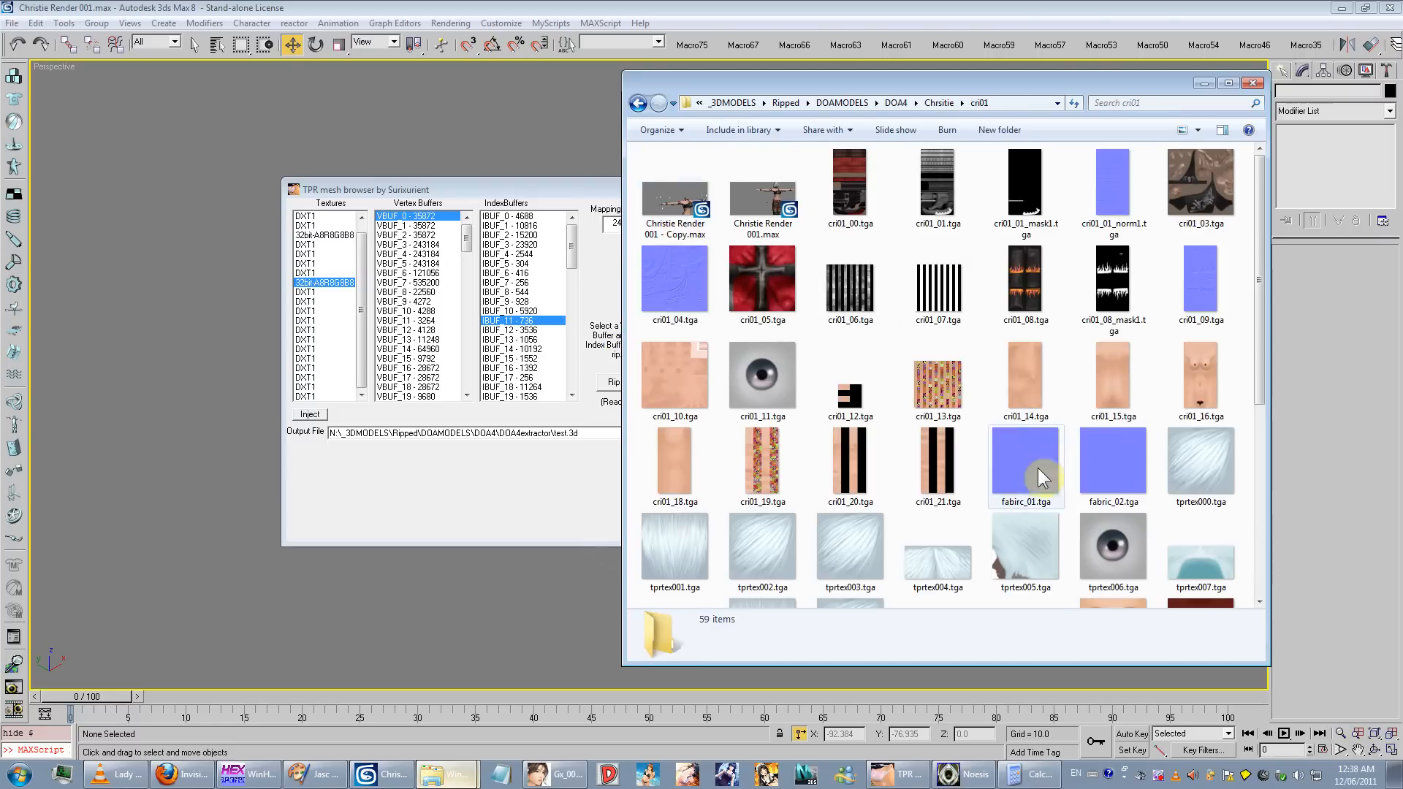
scroll(1041, 478, "down", 5)
scroll(1033, 470, "up", 5)
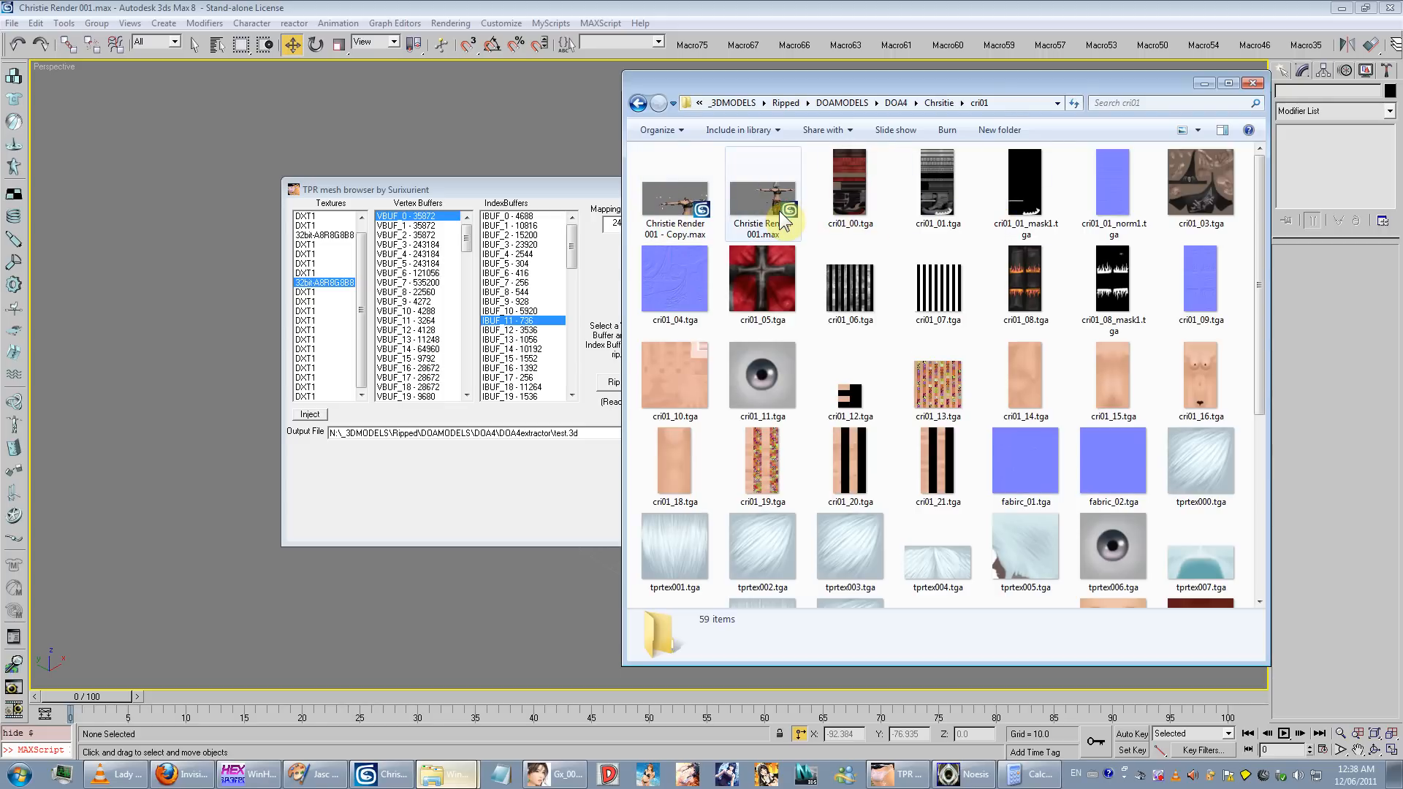
key("BackSpace")
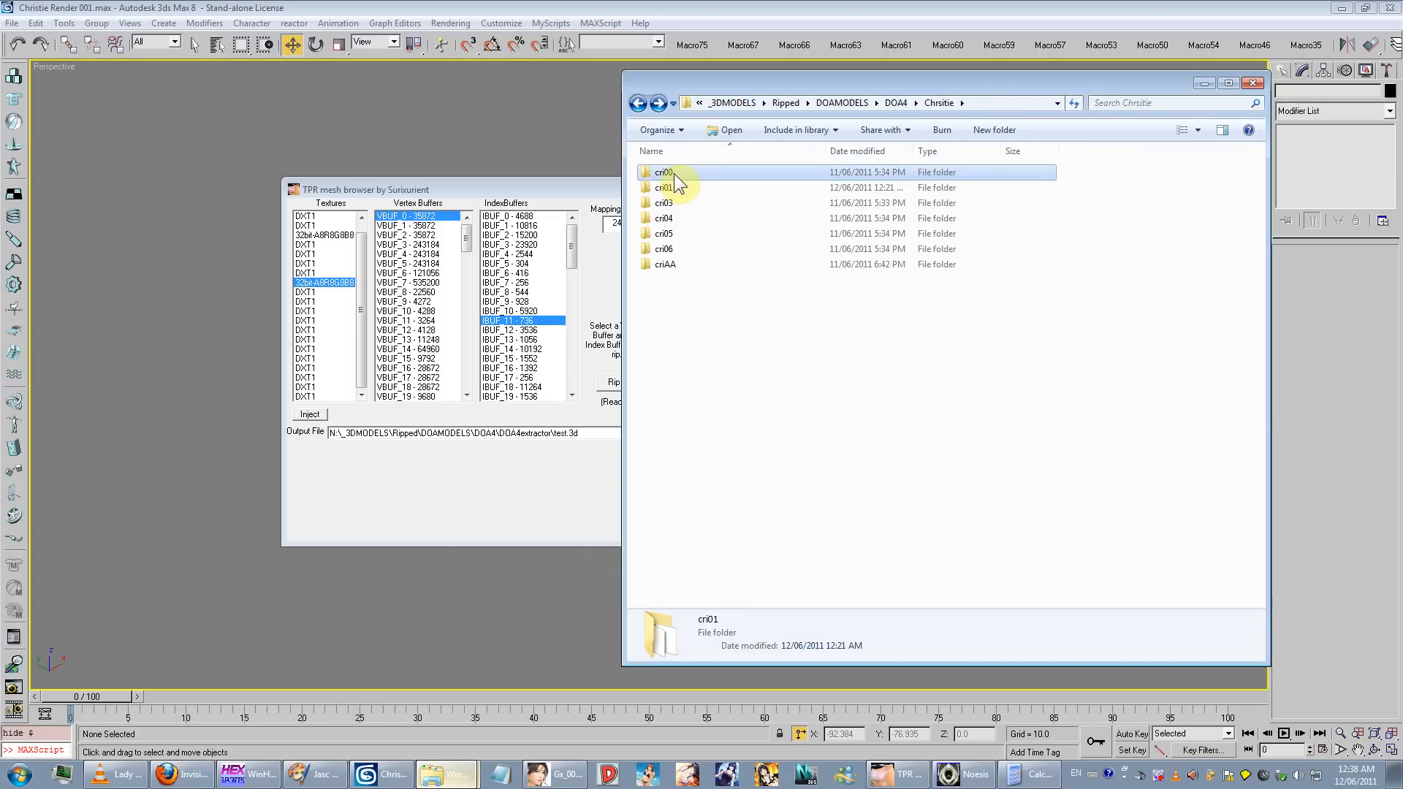
left_click(673, 173)
double_click(675, 186)
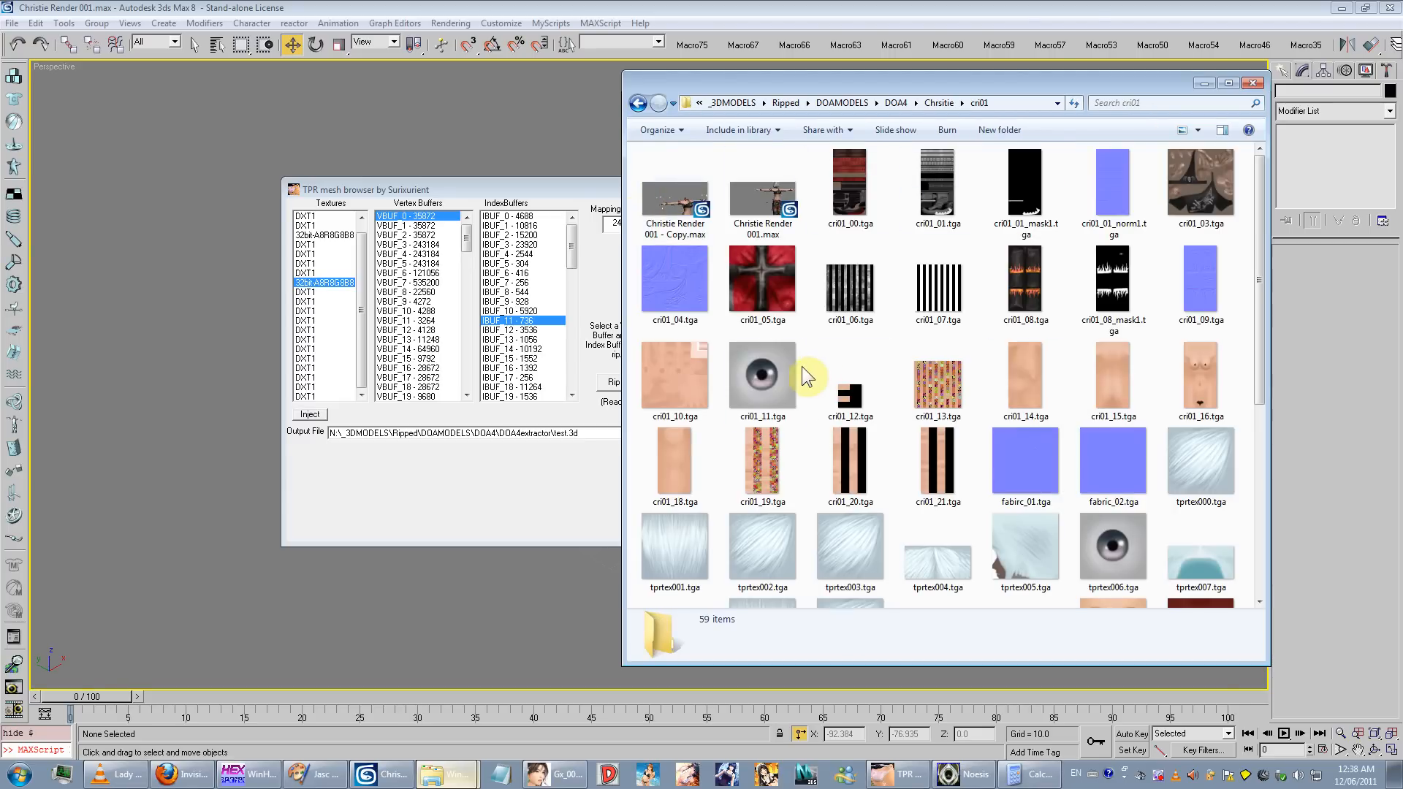
Step: Move the TPR mesh browser clear of most of the Explorer window and show the full path of the cri01 folder
left_click_drag(560, 191, 395, 185)
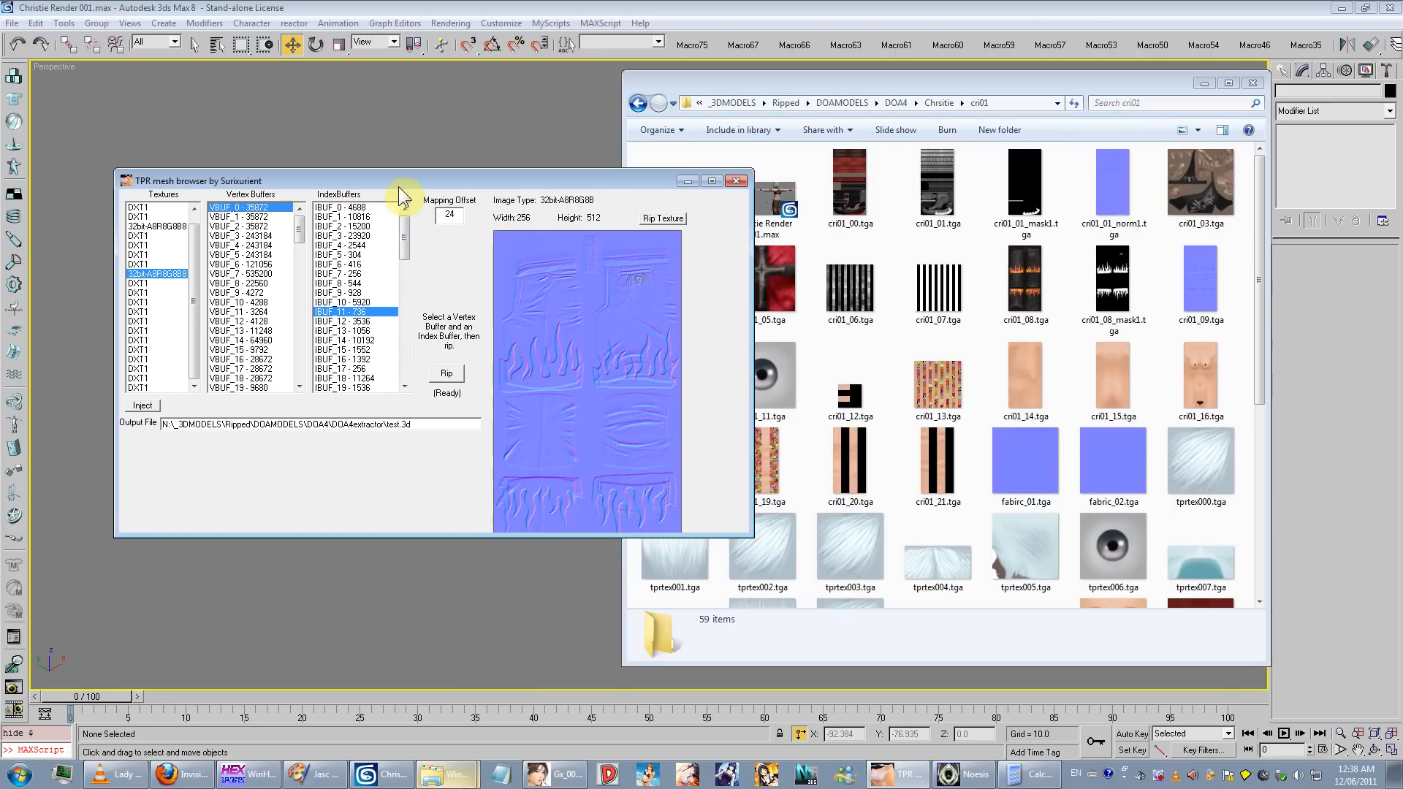
left_click(1223, 387)
scroll(864, 519, "down", 5)
scroll(865, 519, "up", 5)
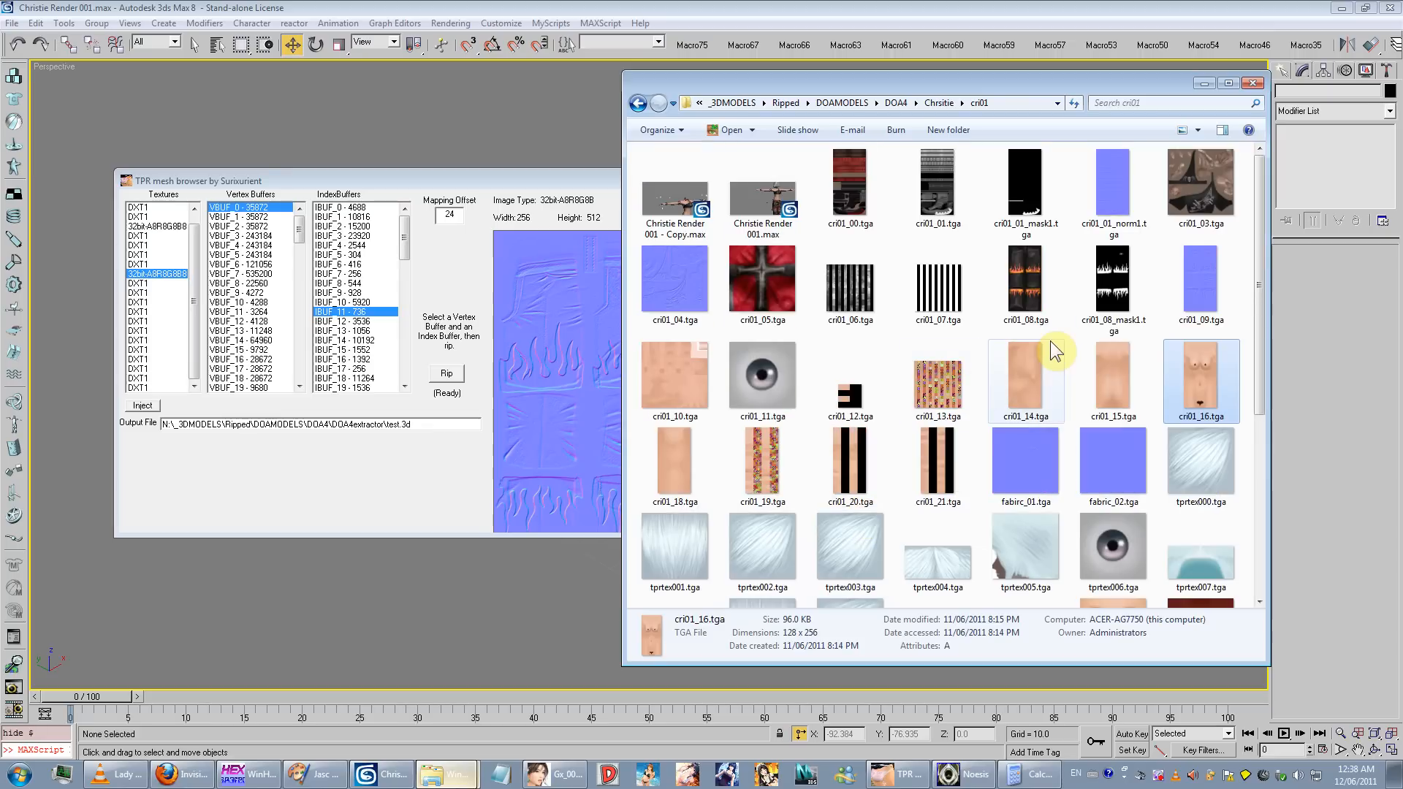
left_click(563, 260)
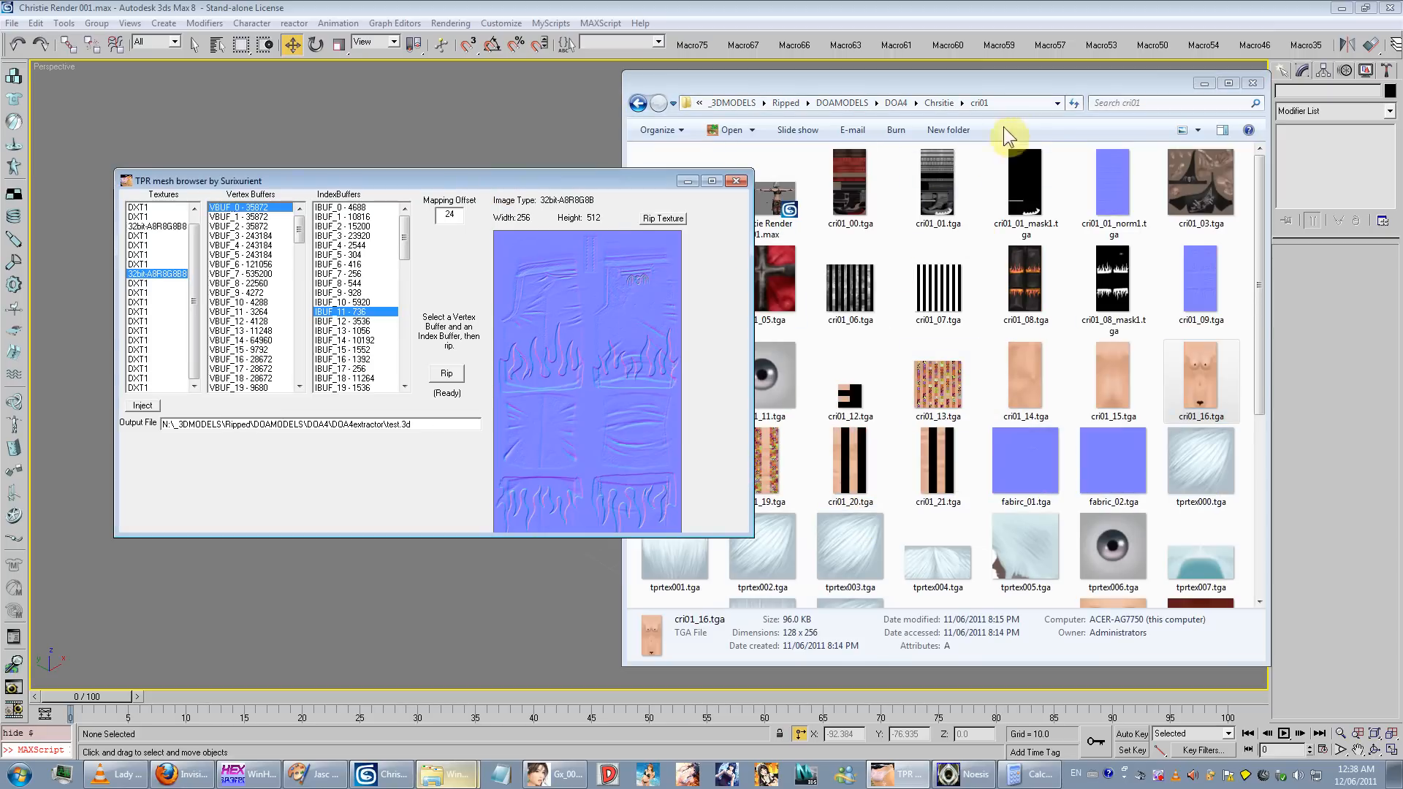
left_click(1014, 106)
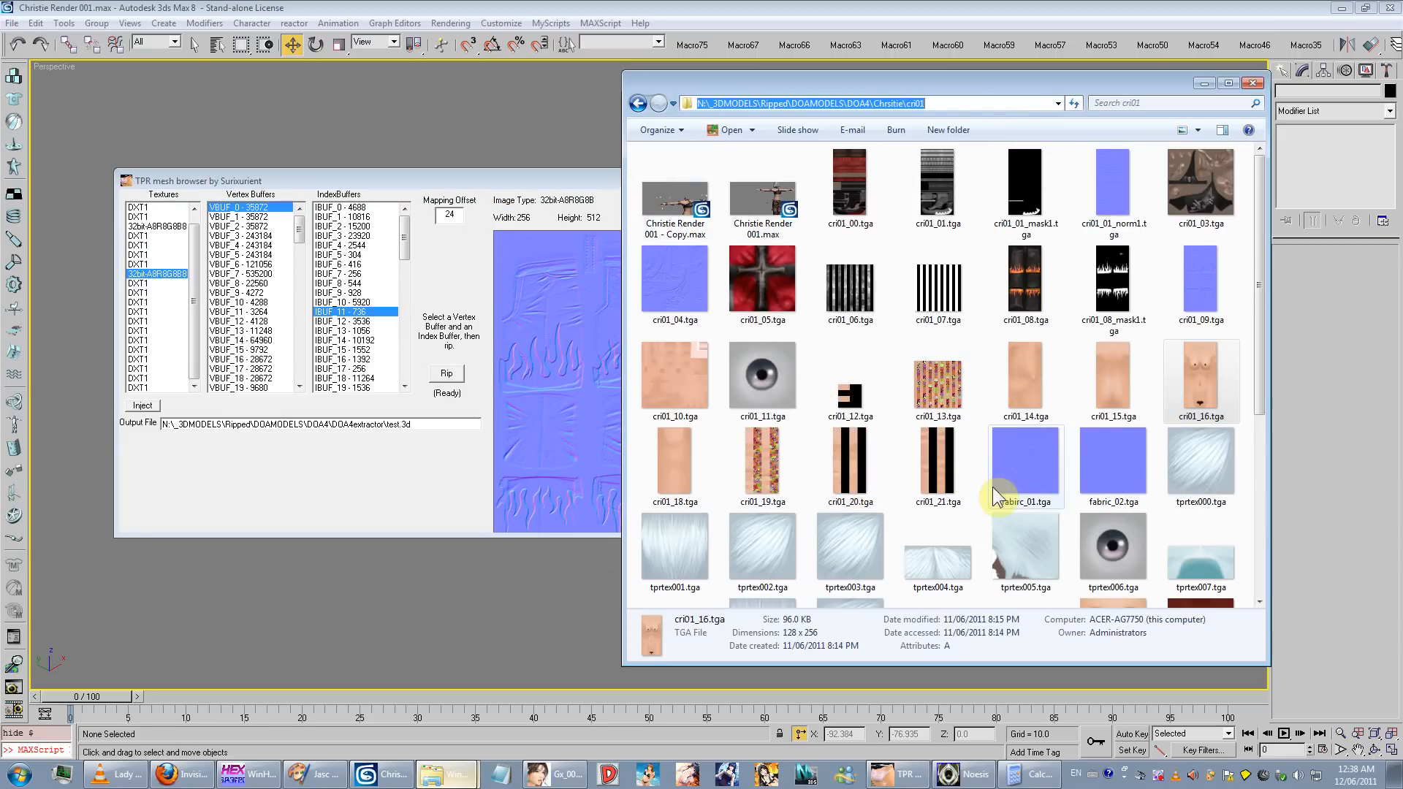
Step: Locate cri01~56.tpr and its backup copy in the cri01 folder, leaving the original file selected
scroll(996, 489, "down", 5)
left_click(868, 563)
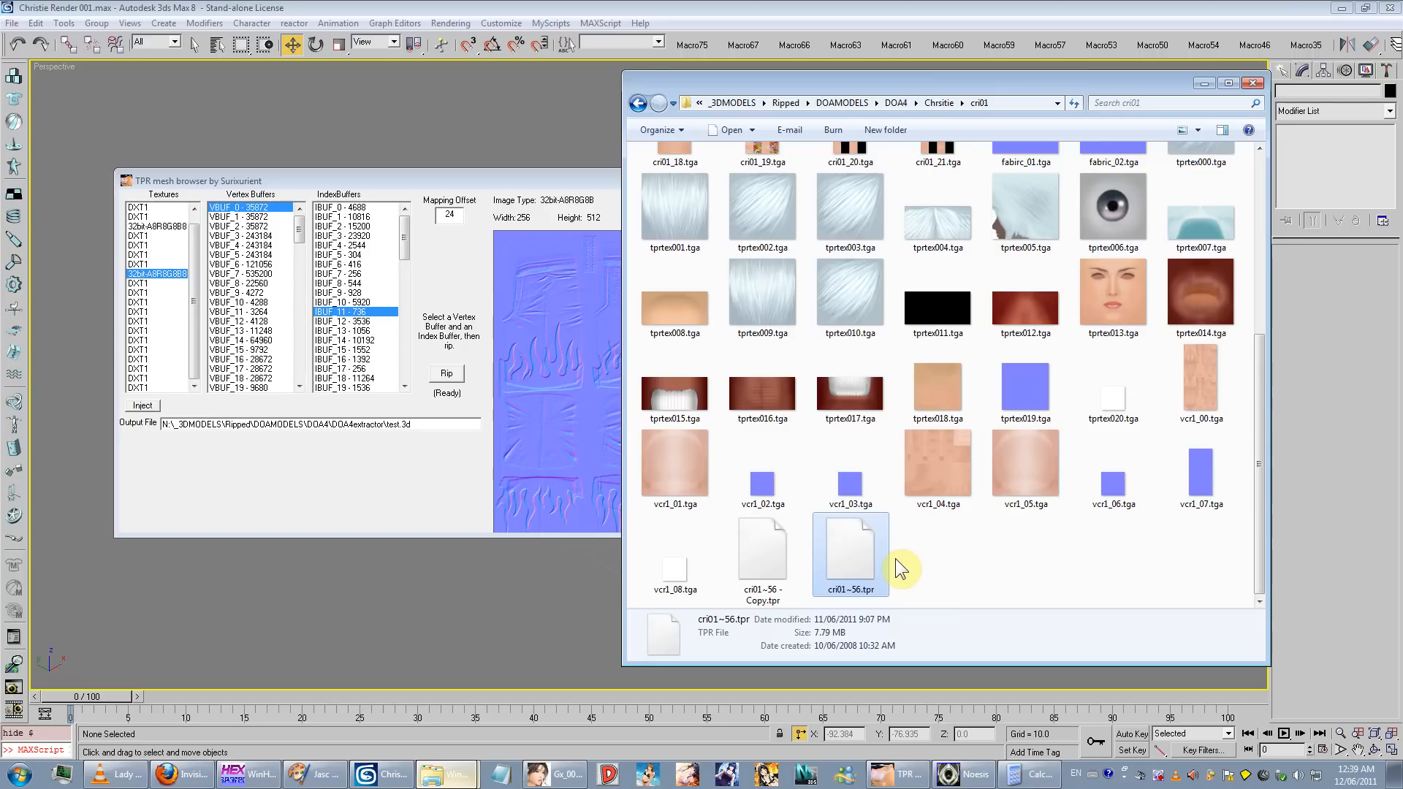
left_click(898, 559)
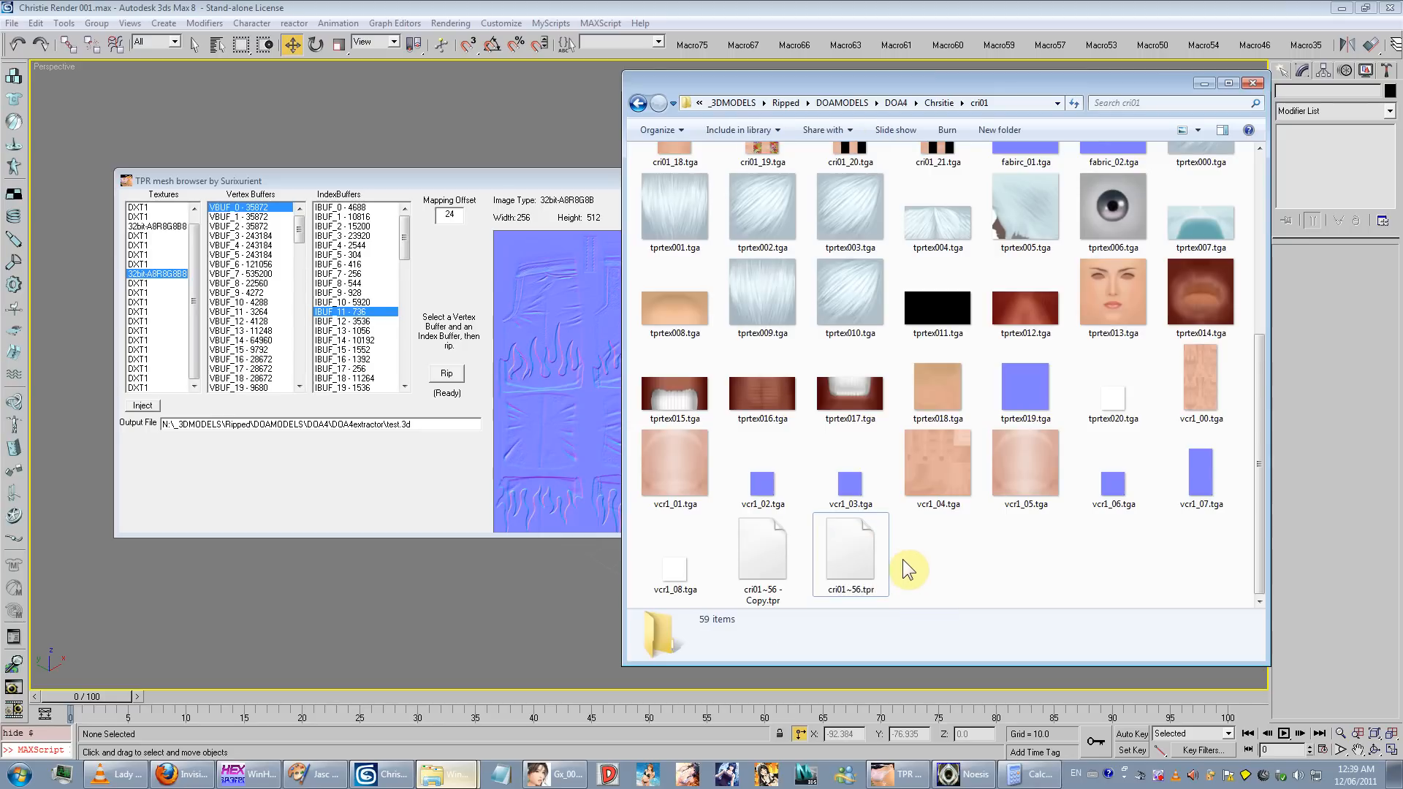
left_click(843, 562)
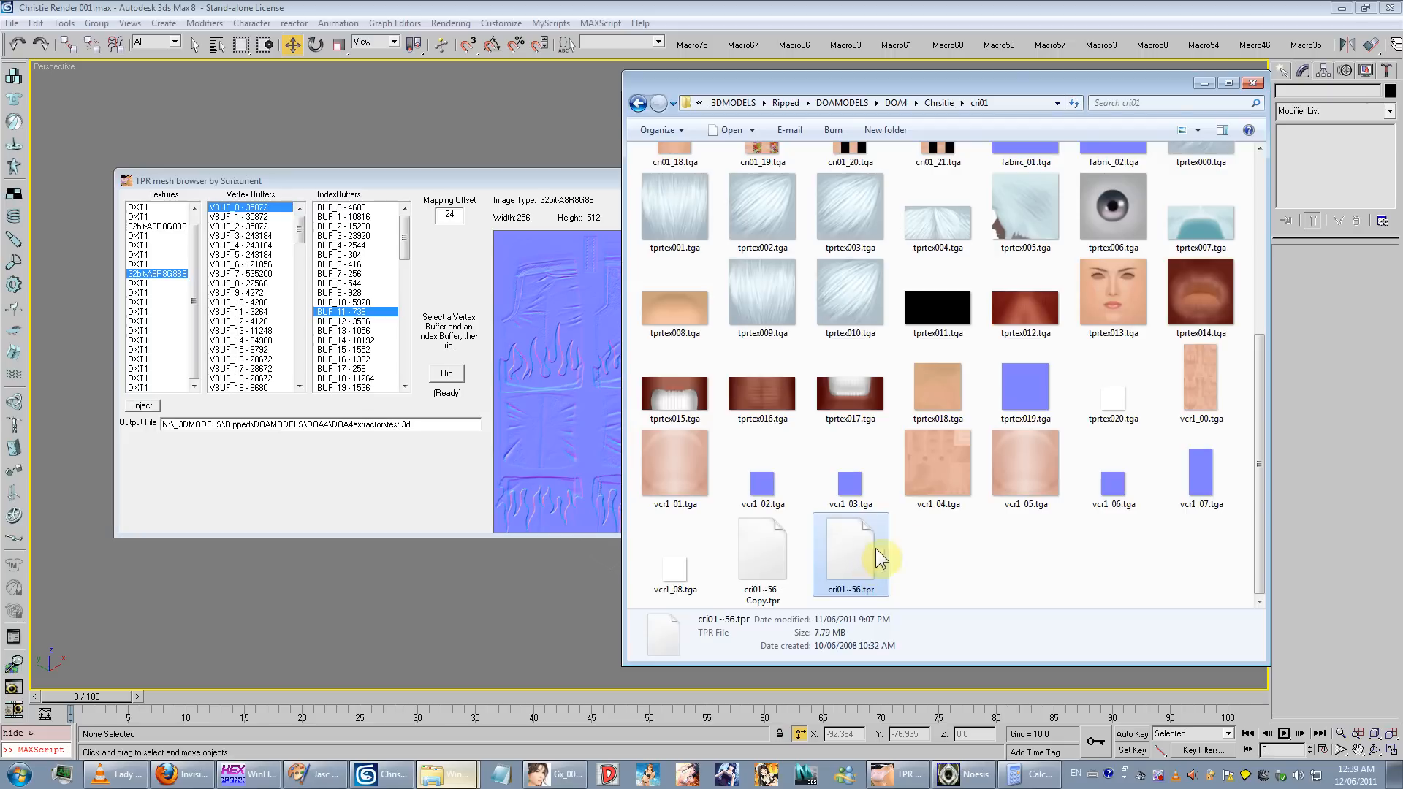
right_click_drag(885, 554, 887, 555)
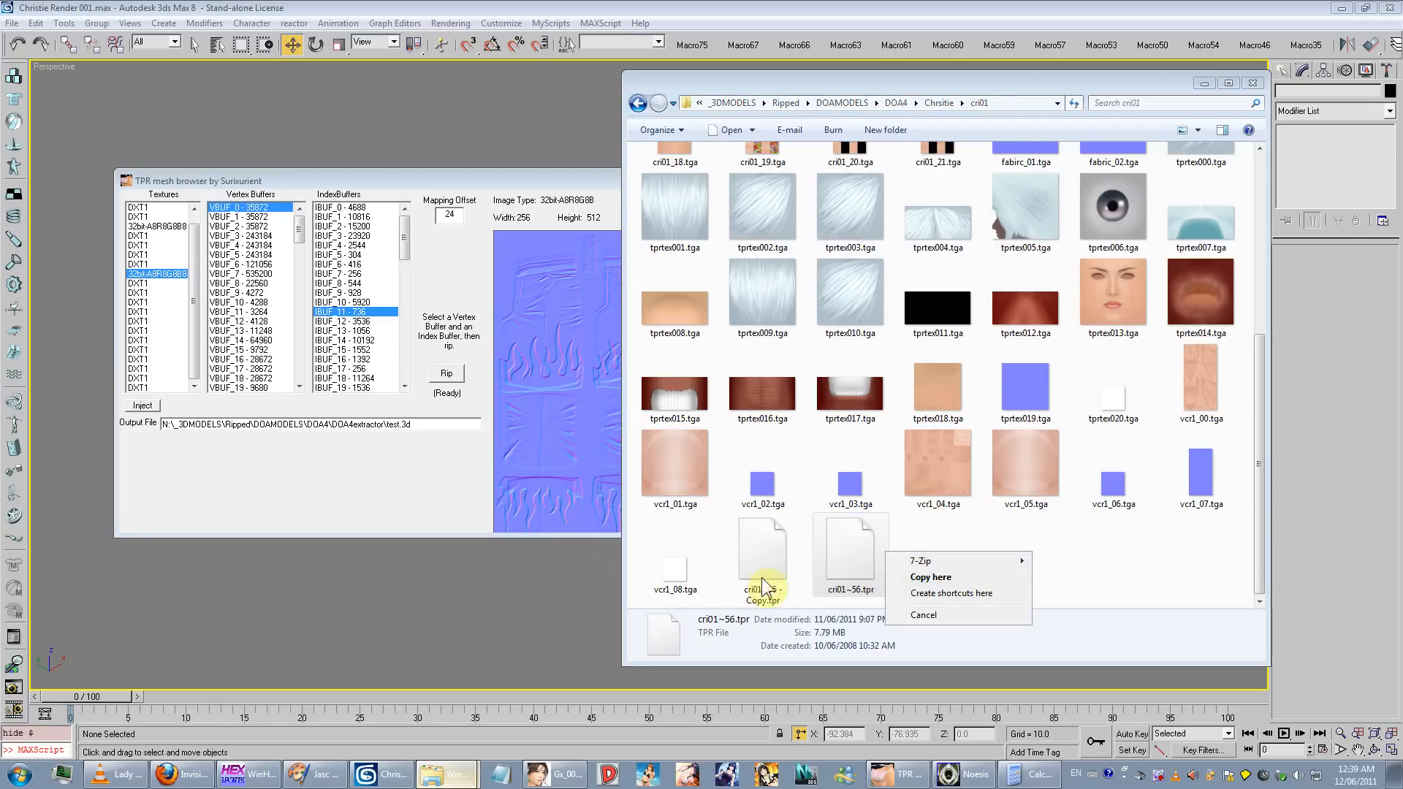
left_click(761, 593)
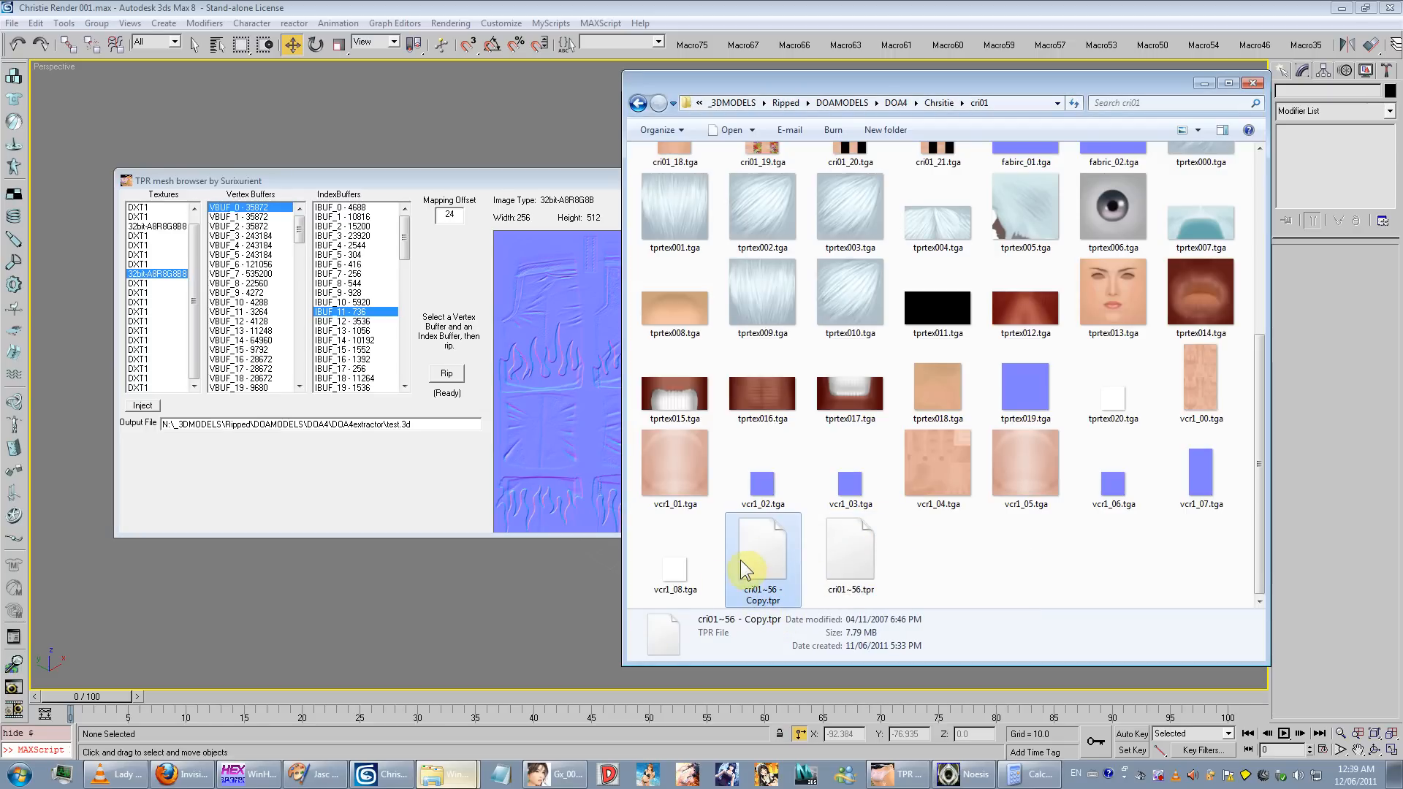
left_click(850, 557)
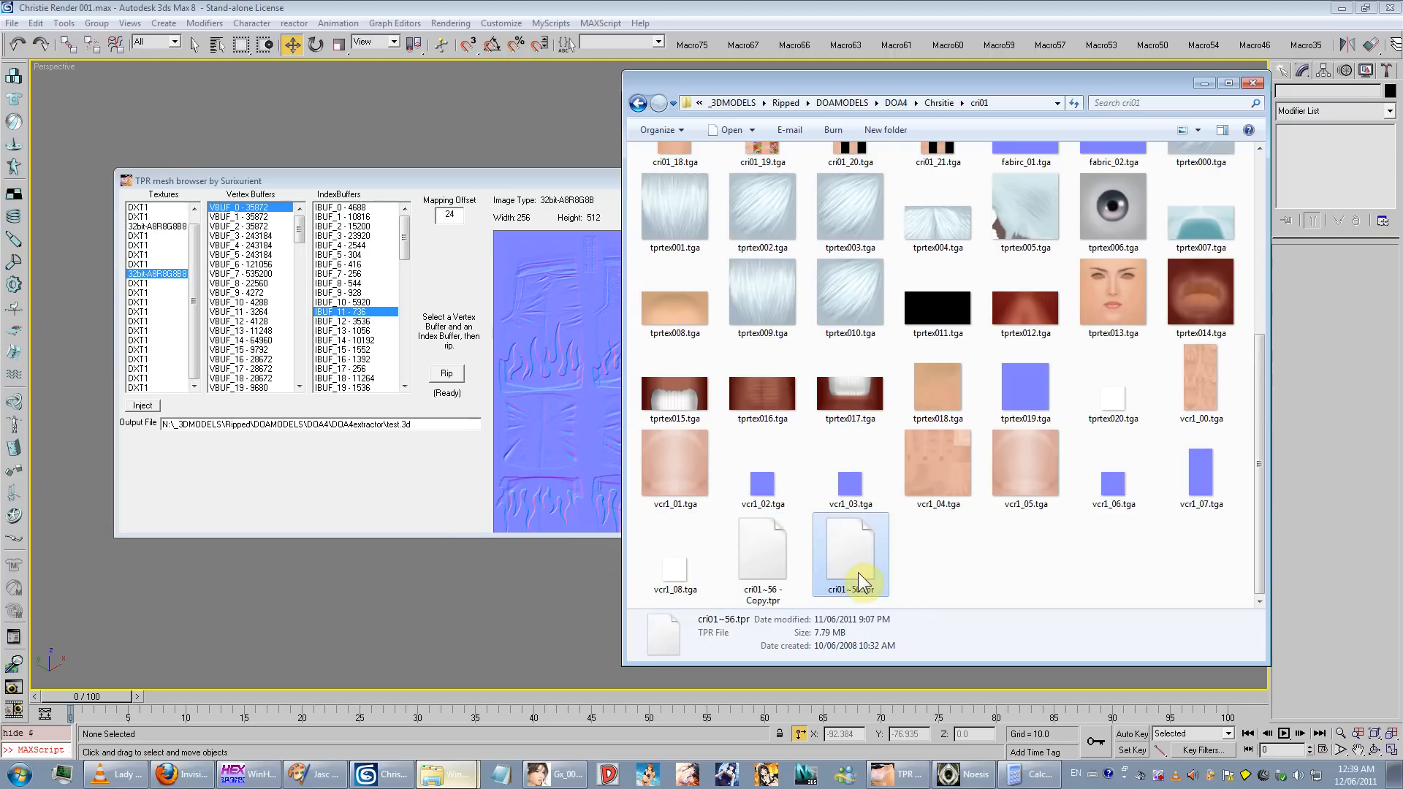
Step: Reposition the TPR mesh browser, then open the DOA4extractor folder inside DOA4 in Explorer
left_click(899, 774)
left_click_drag(589, 183, 605, 263)
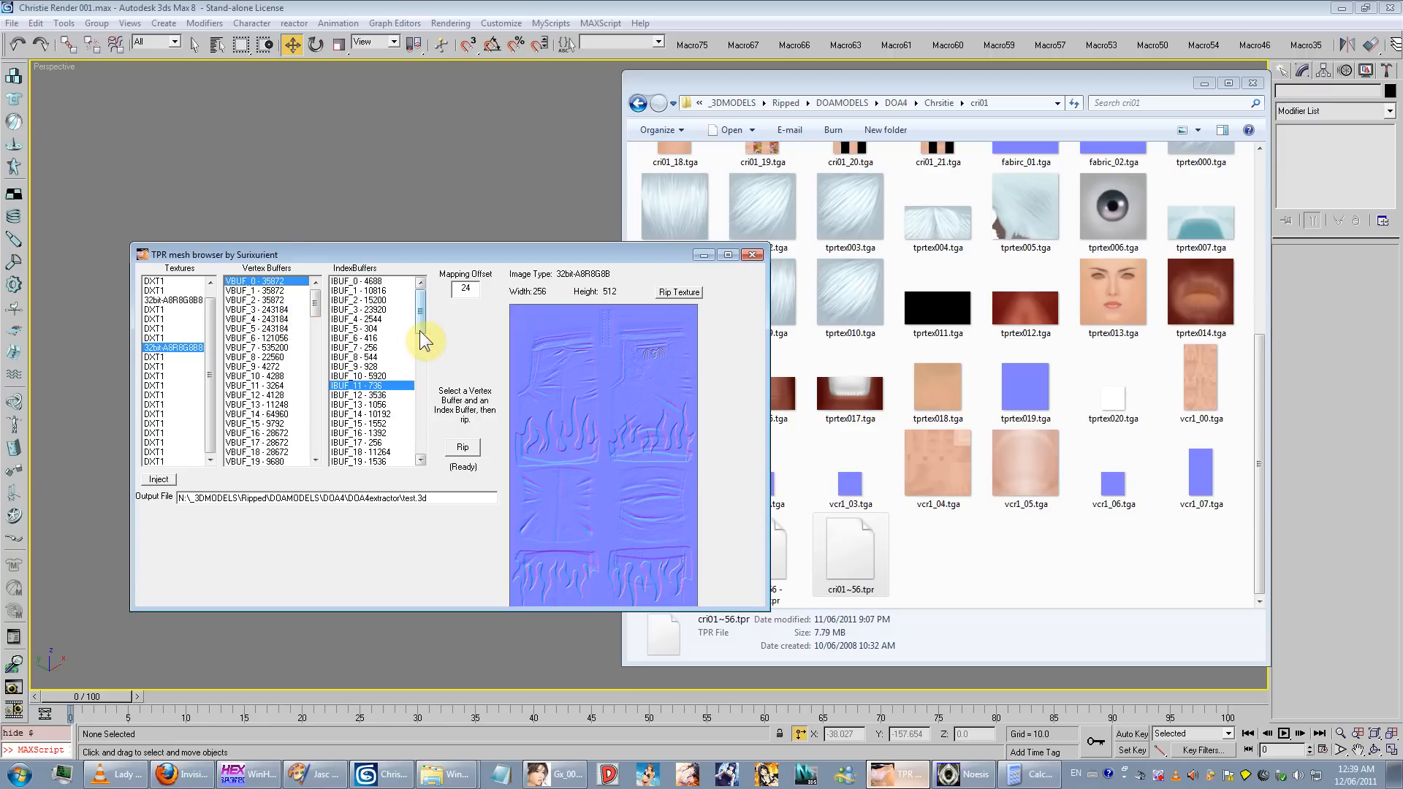
left_click(638, 103)
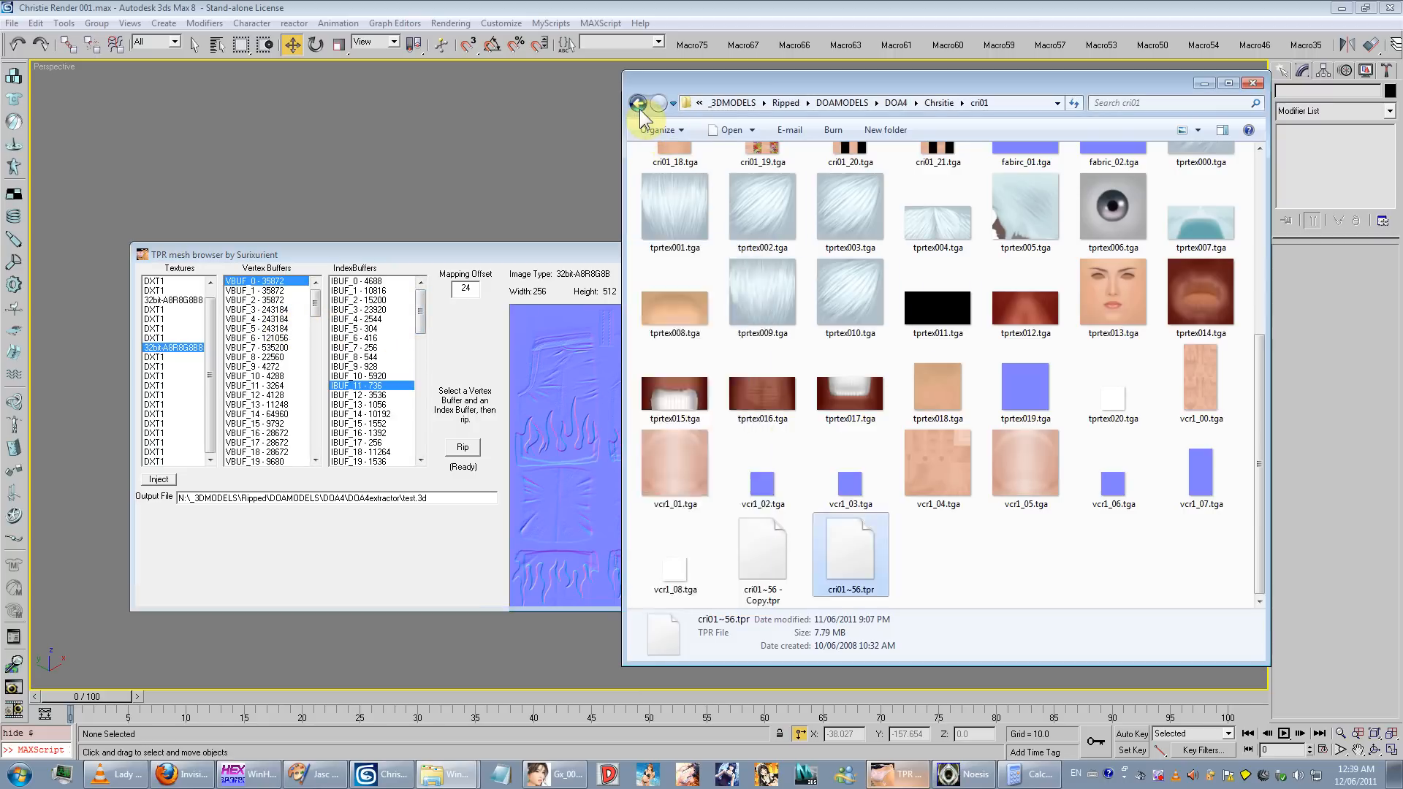
left_click(638, 102)
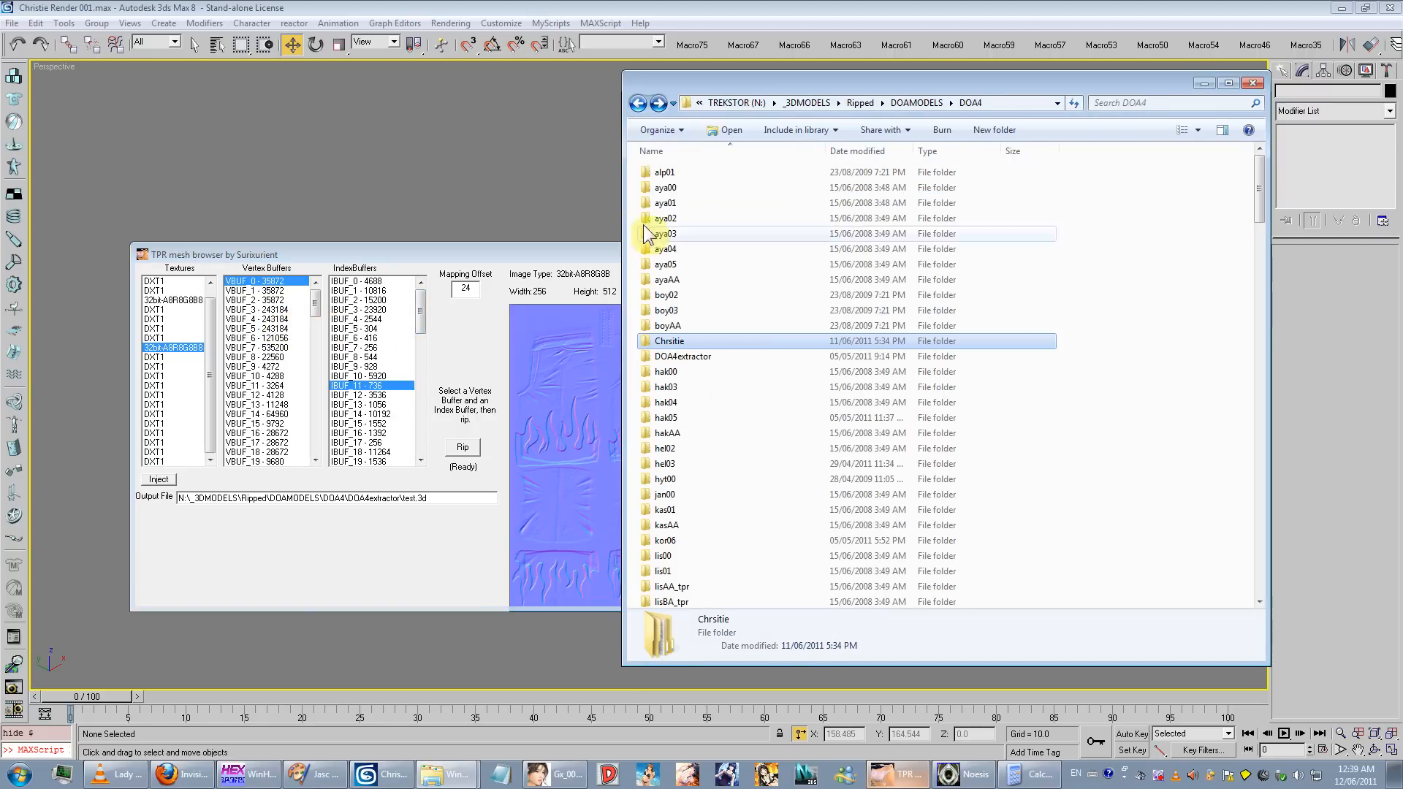
double_click(720, 361)
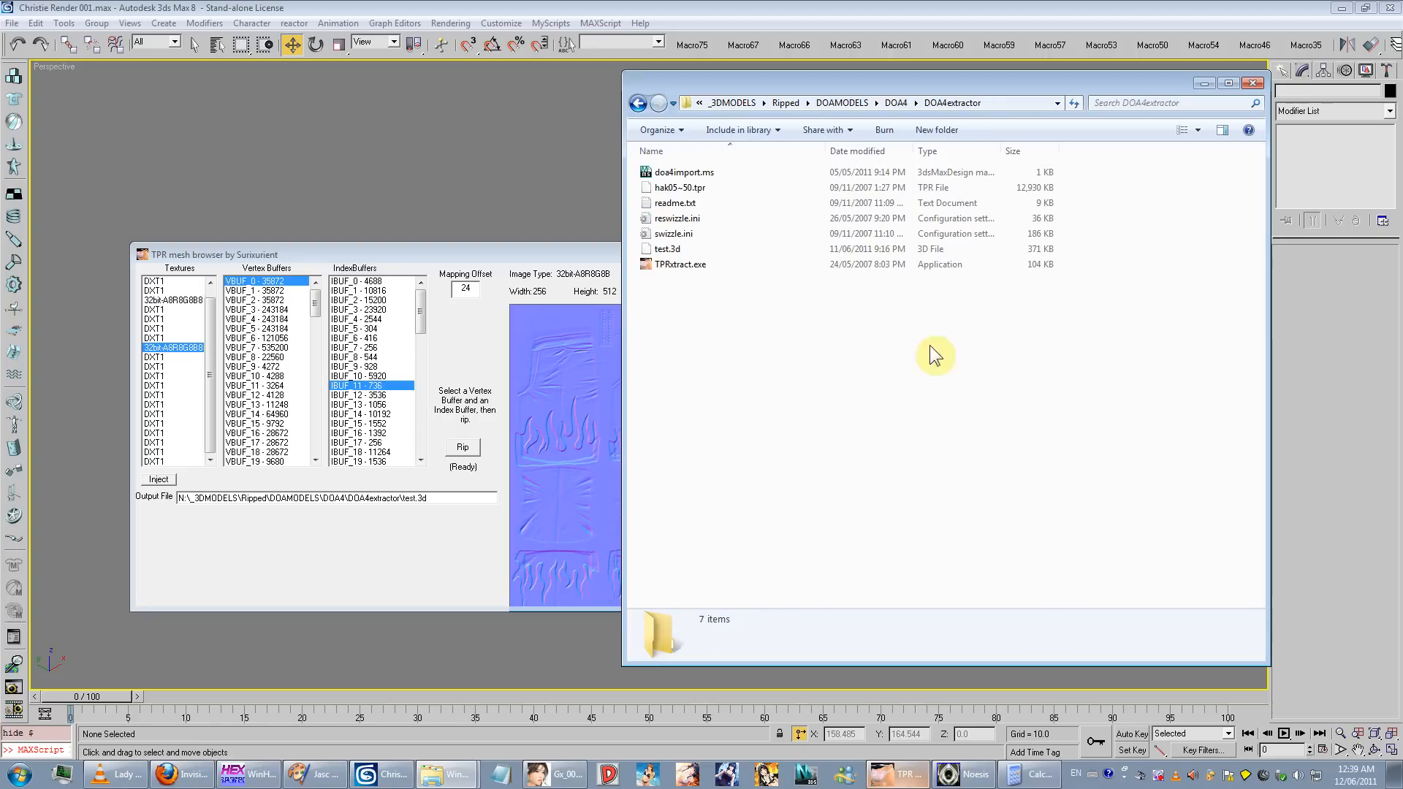
left_click_drag(1035, 399, 717, 160)
left_click(672, 294)
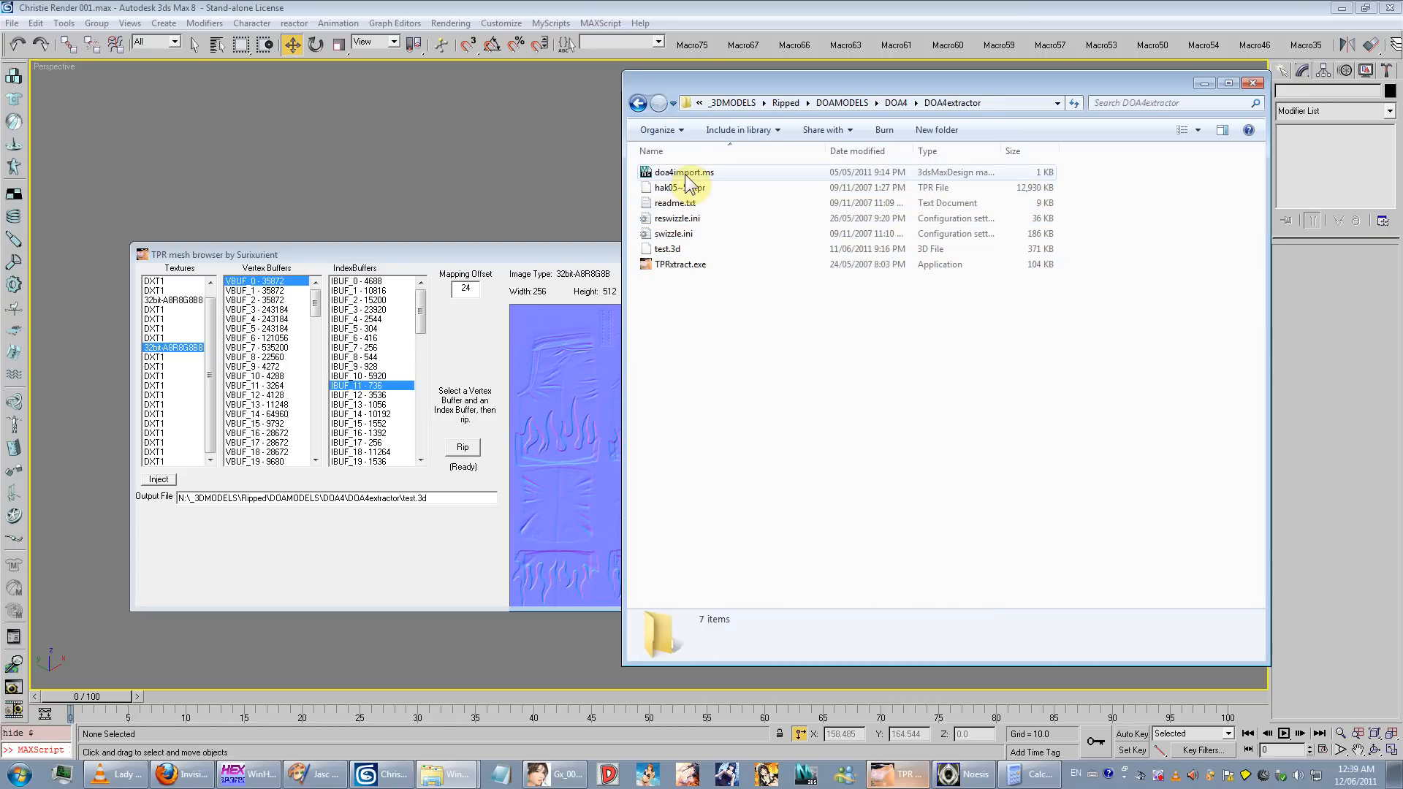
Step: Open doa4import.ms in Notepad and examine the test.3d file path in its fopen line
left_click(684, 177)
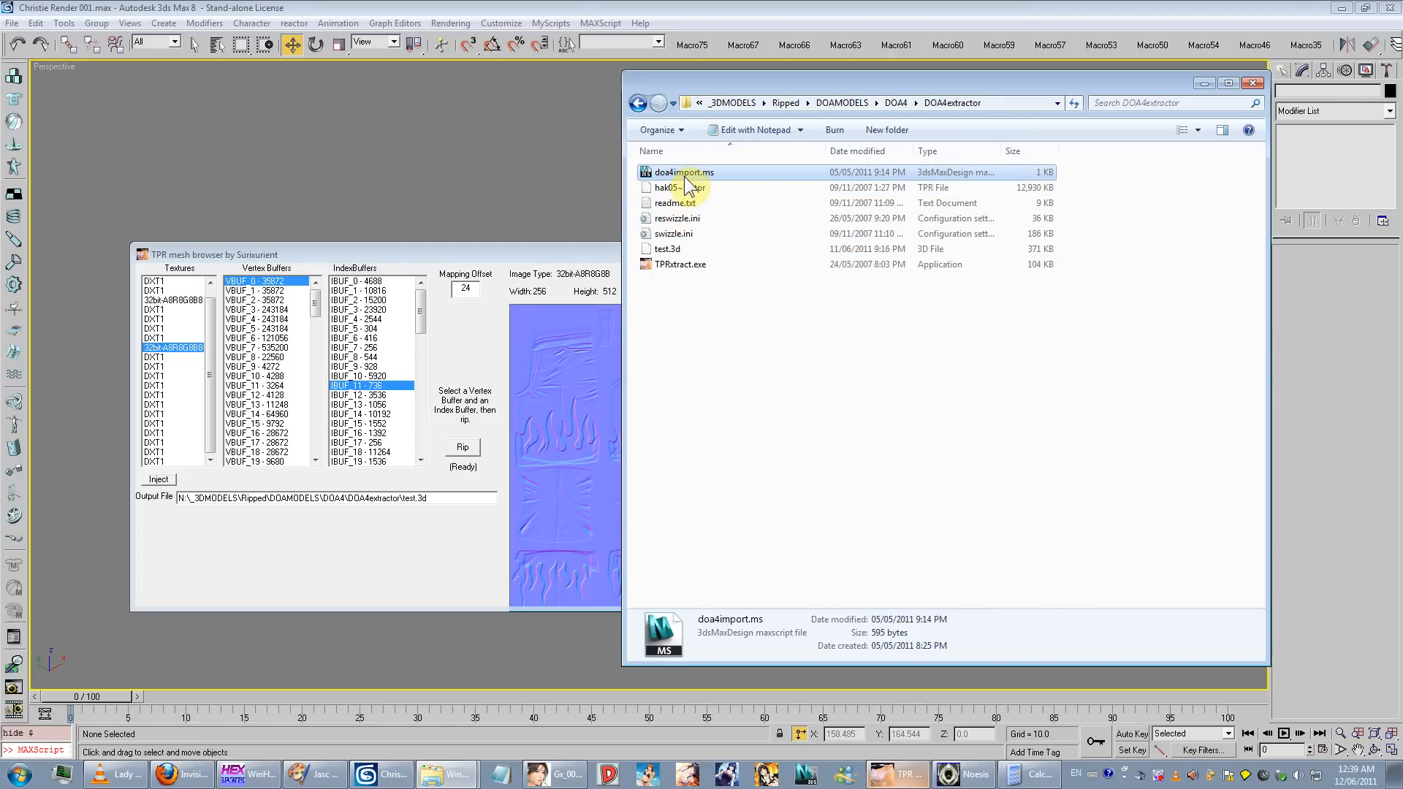
right_click(684, 177)
left_click(714, 193)
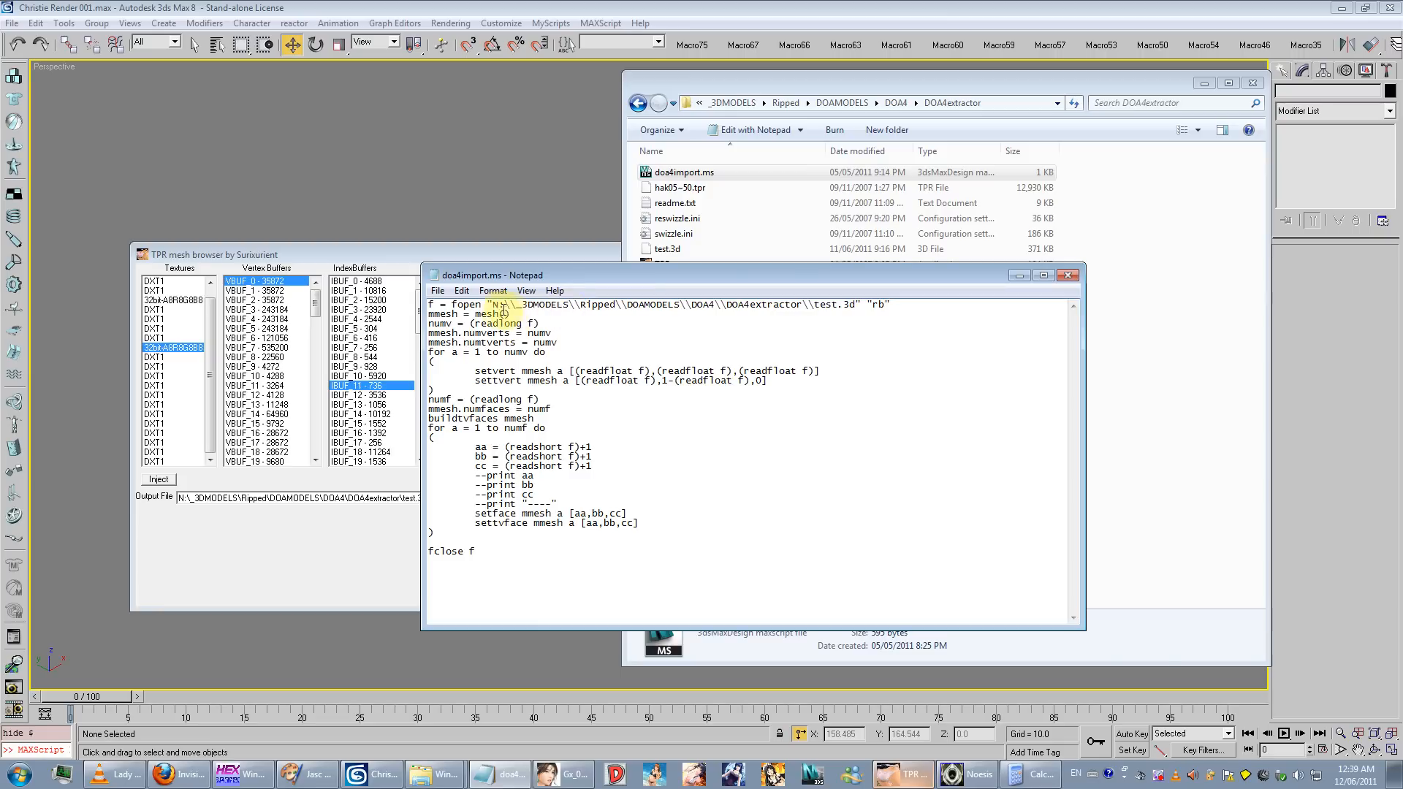
left_click_drag(493, 304, 855, 304)
right_click(705, 173)
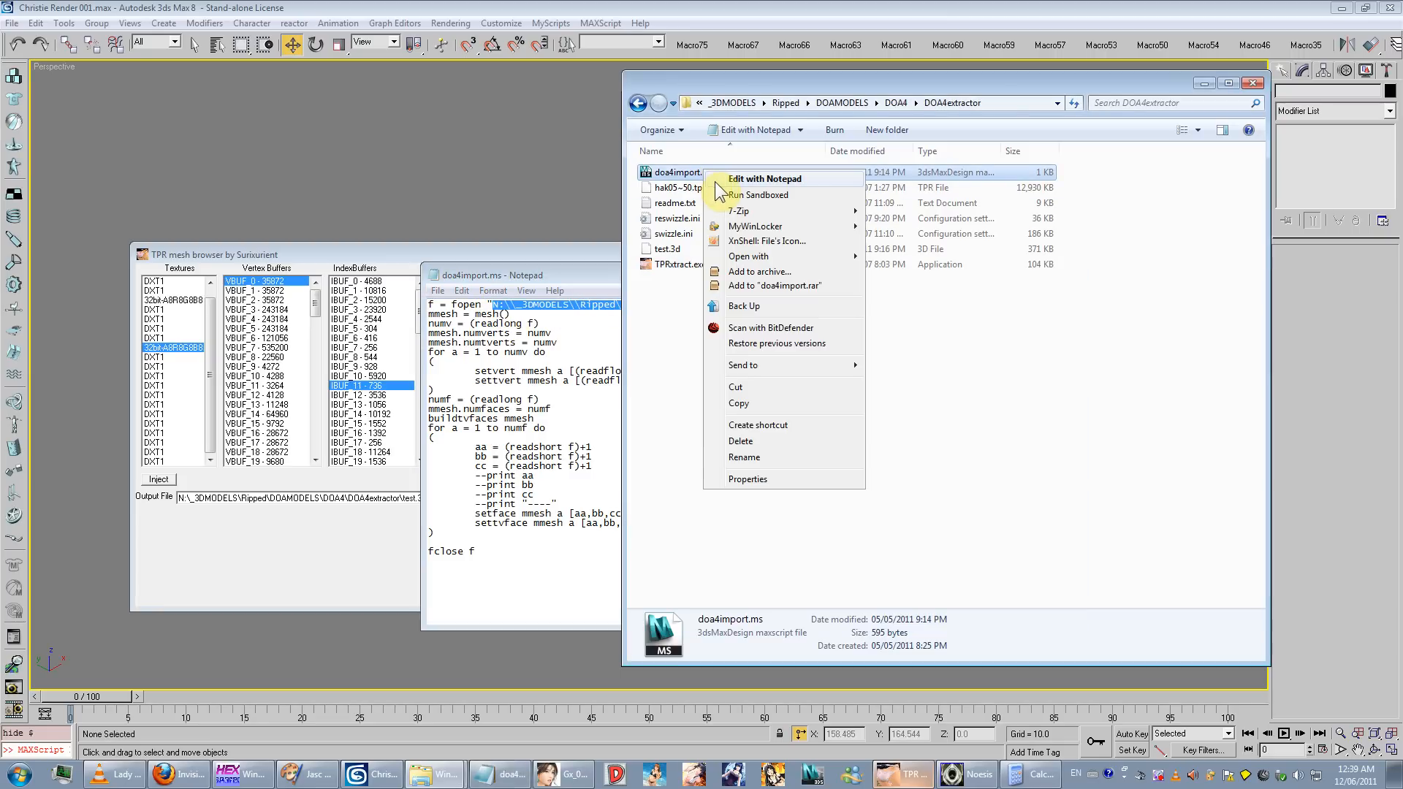
left_click(724, 180)
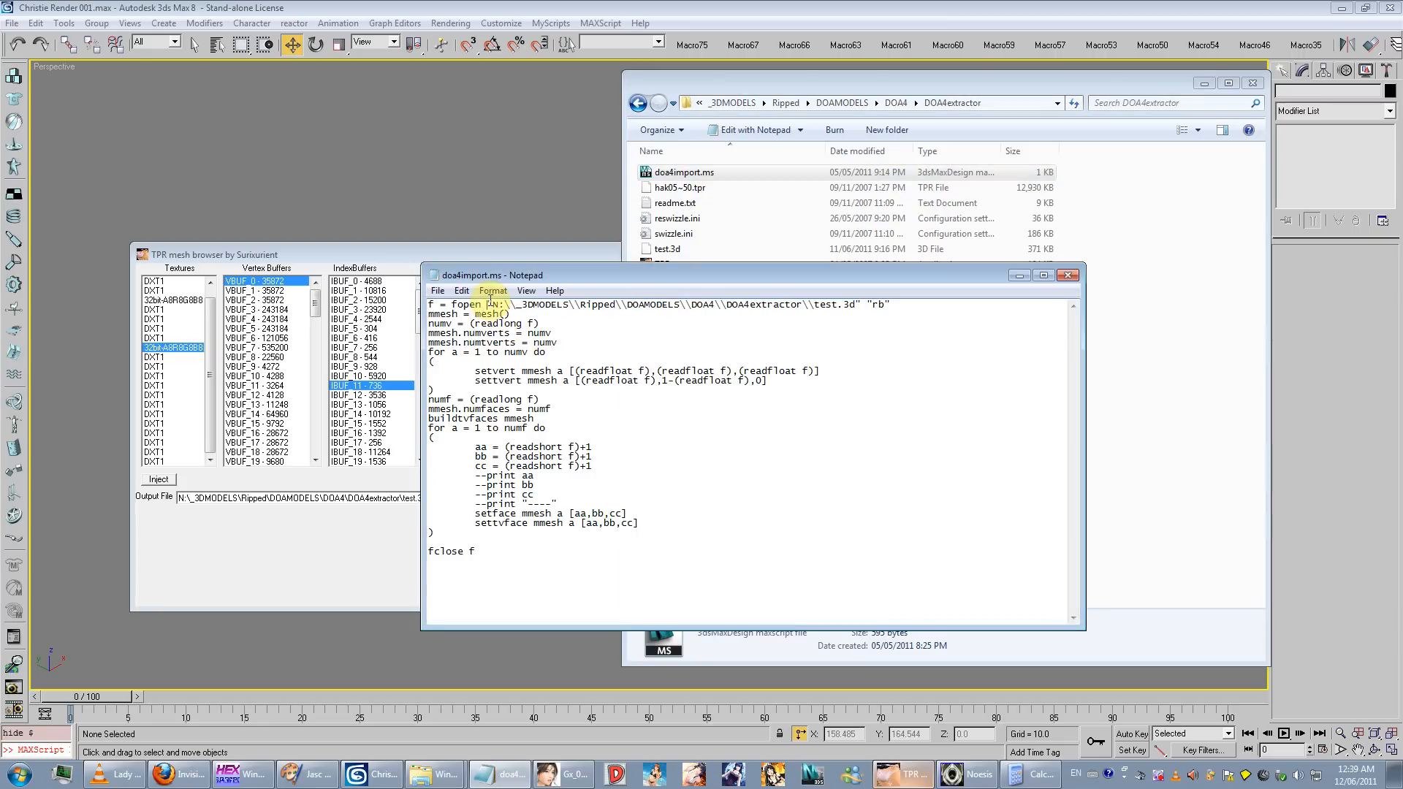
Step: Examine the quoted test.3d path, its double backslashes and the "rb" argument in doa4import.ms against the DOA4extractor folder path, and close Notepad
left_click_drag(489, 304, 882, 307)
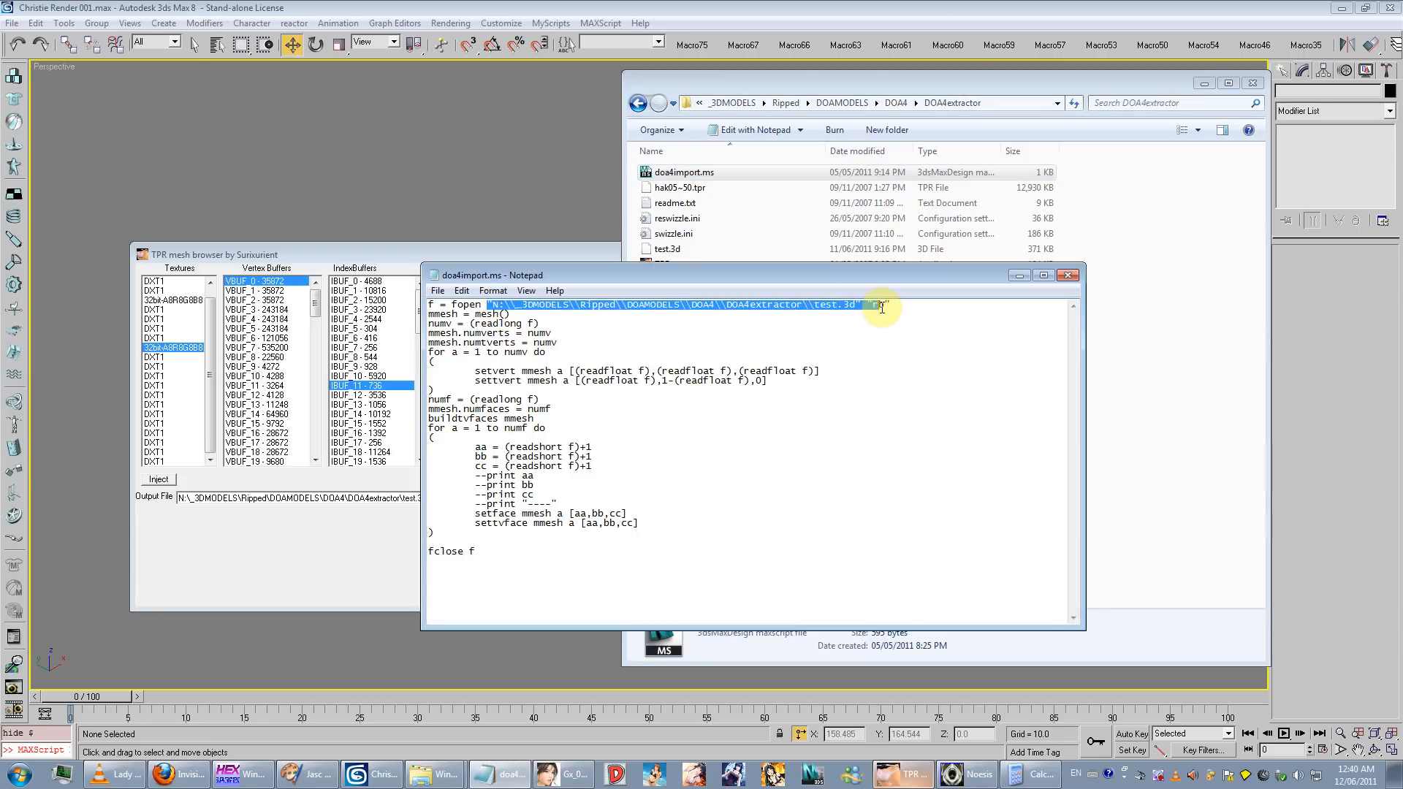
left_click(559, 332)
left_click_drag(492, 304, 1011, 319)
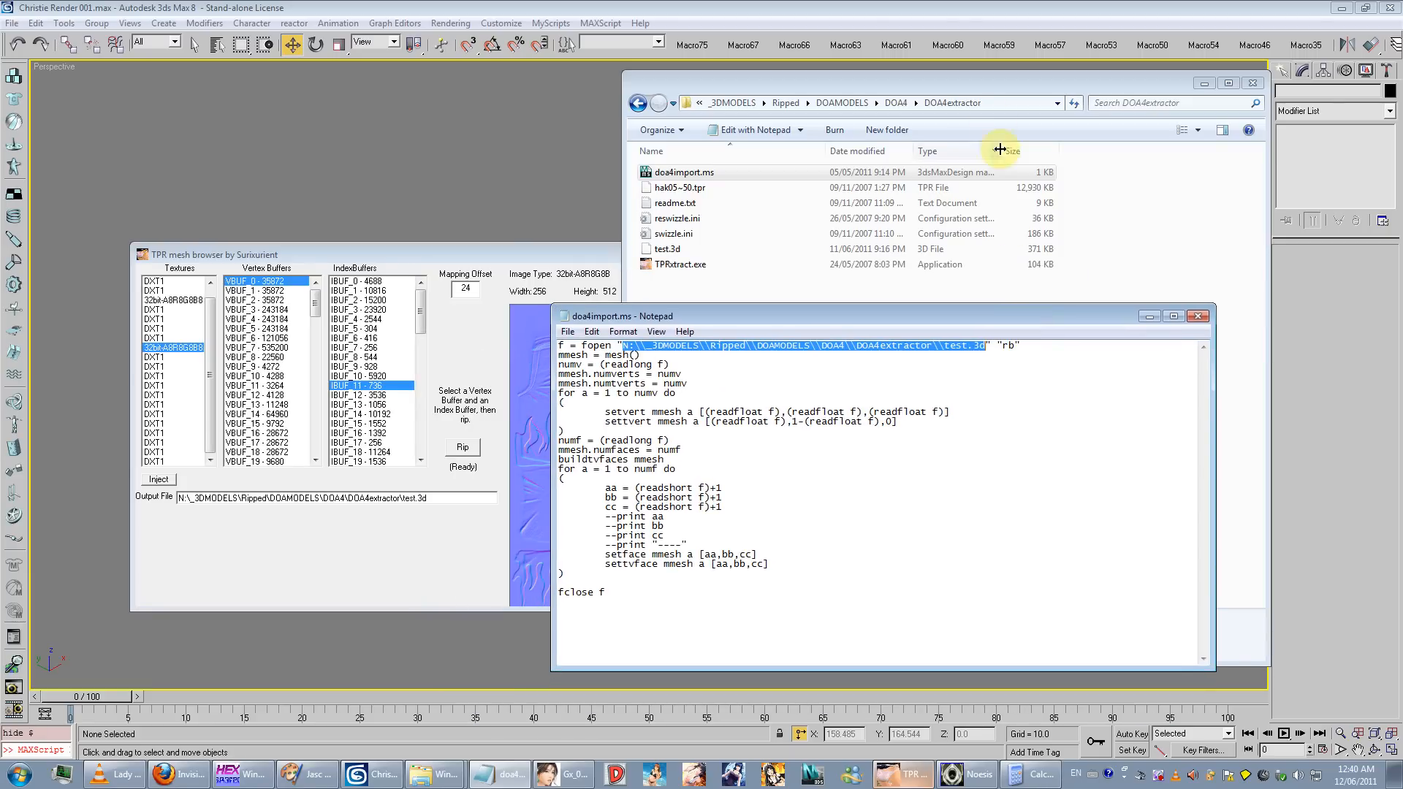
left_click(1001, 103)
left_click(616, 343)
left_click_drag(621, 345, 986, 345)
left_click(946, 345)
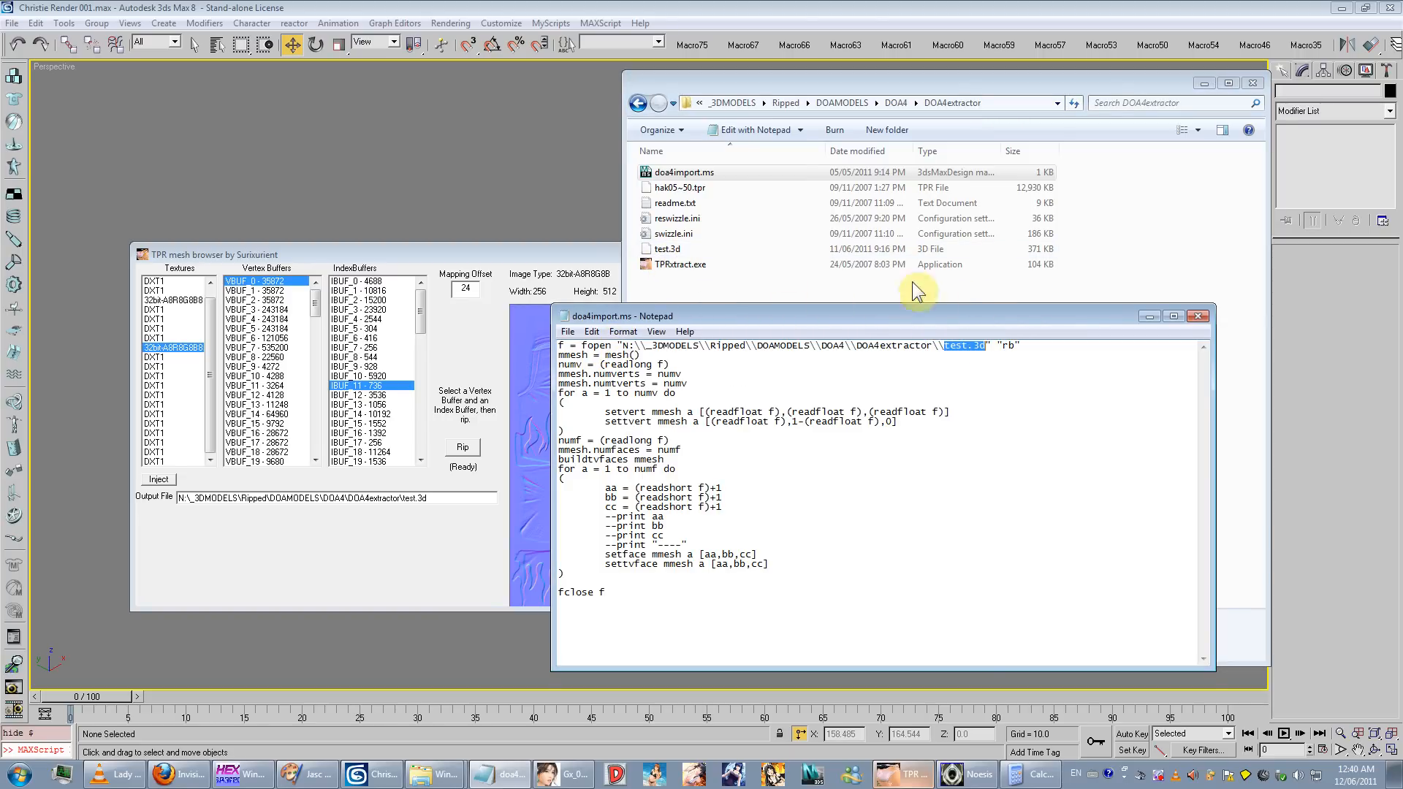
left_click_drag(634, 348, 649, 347)
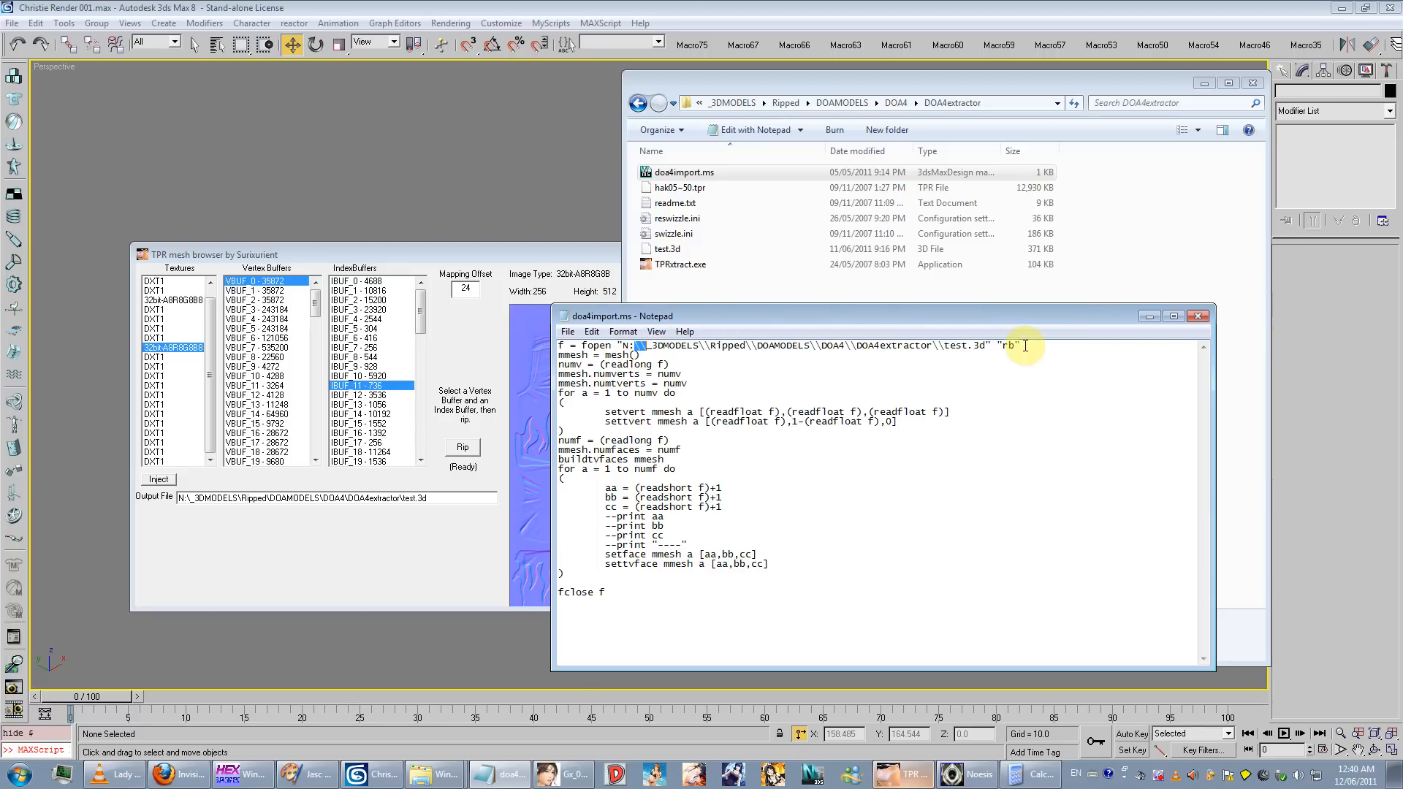
left_click_drag(1052, 347, 618, 348)
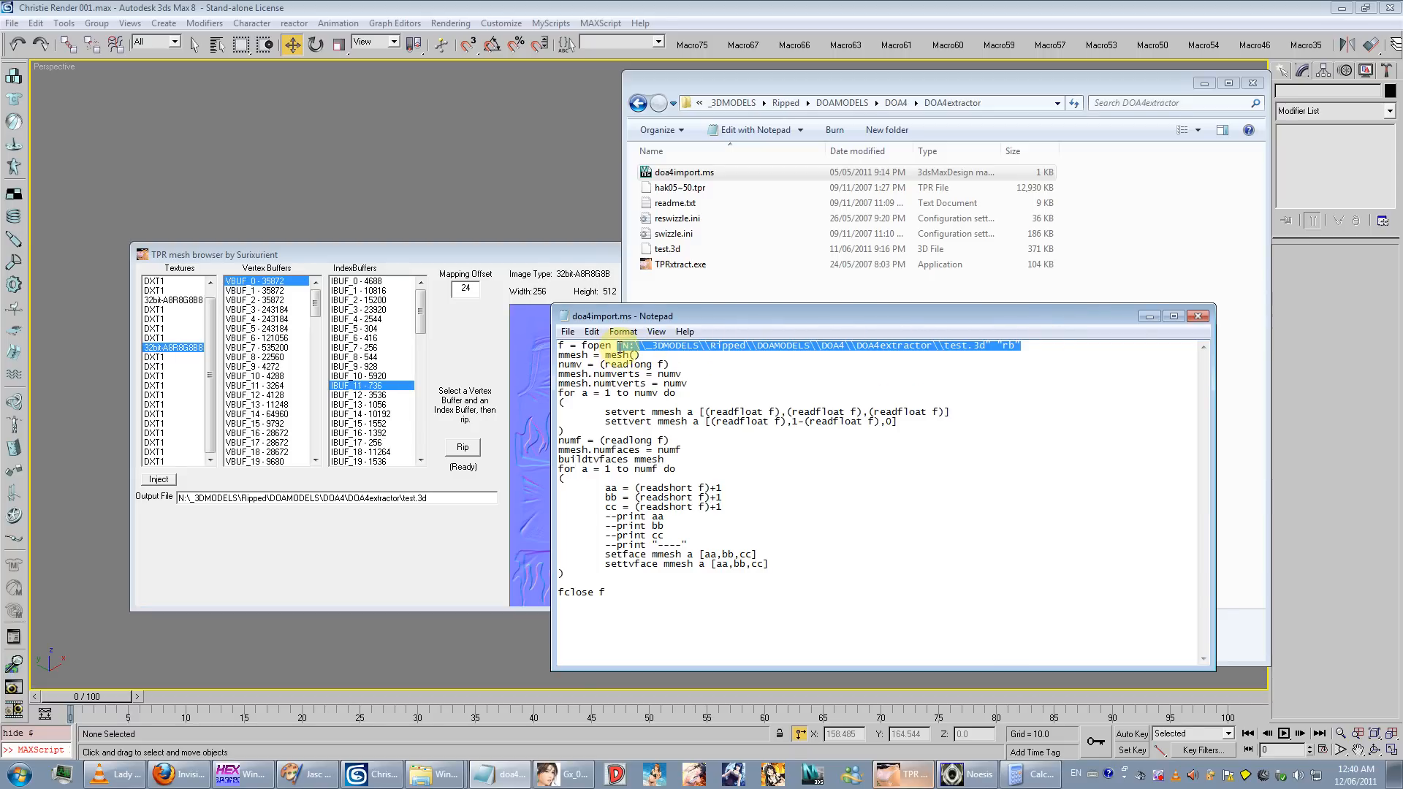
left_click(1198, 318)
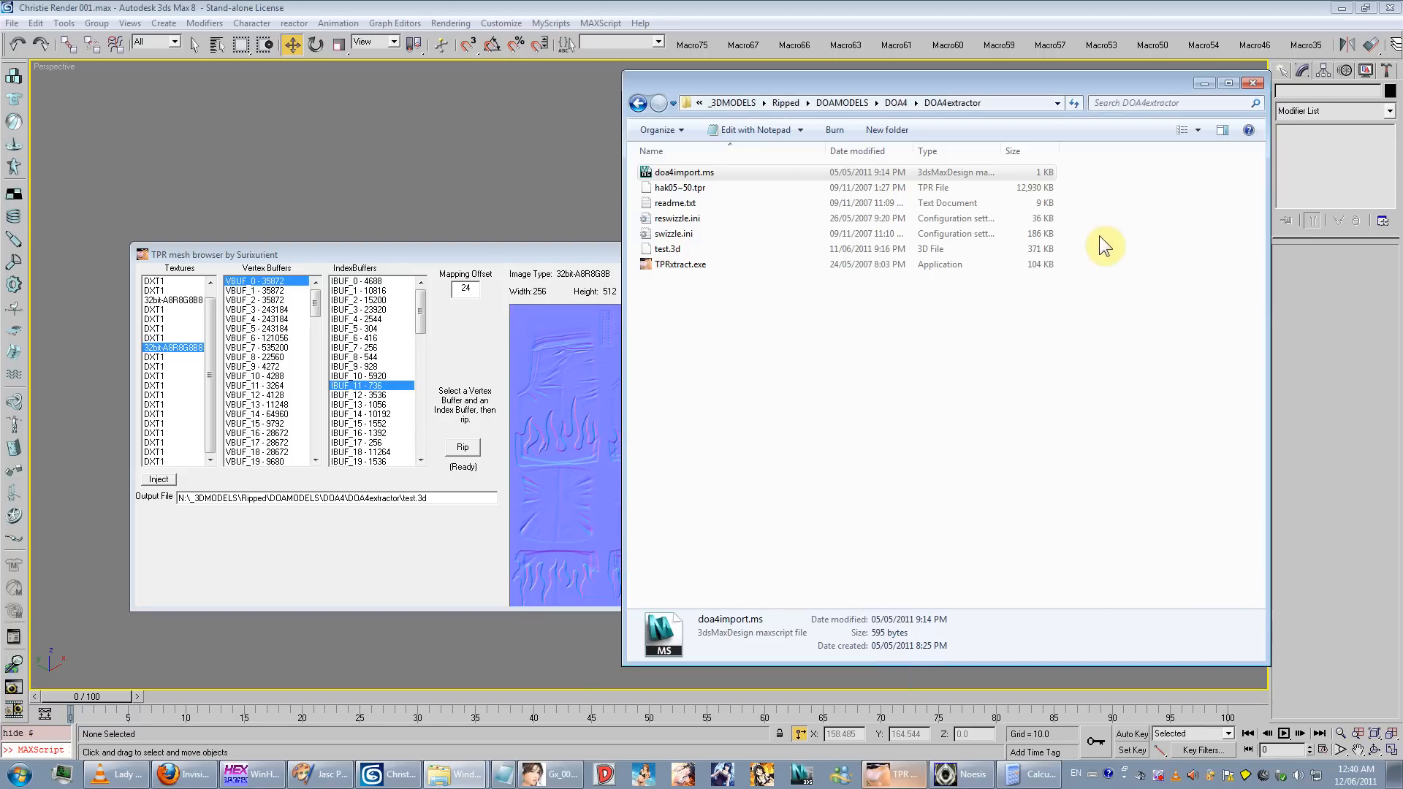
Step: Compare the TPR mesh browser's output file path, including the test.3d name, with the full DOA4extractor folder path in Explorer
left_click(428, 257)
left_click(818, 341)
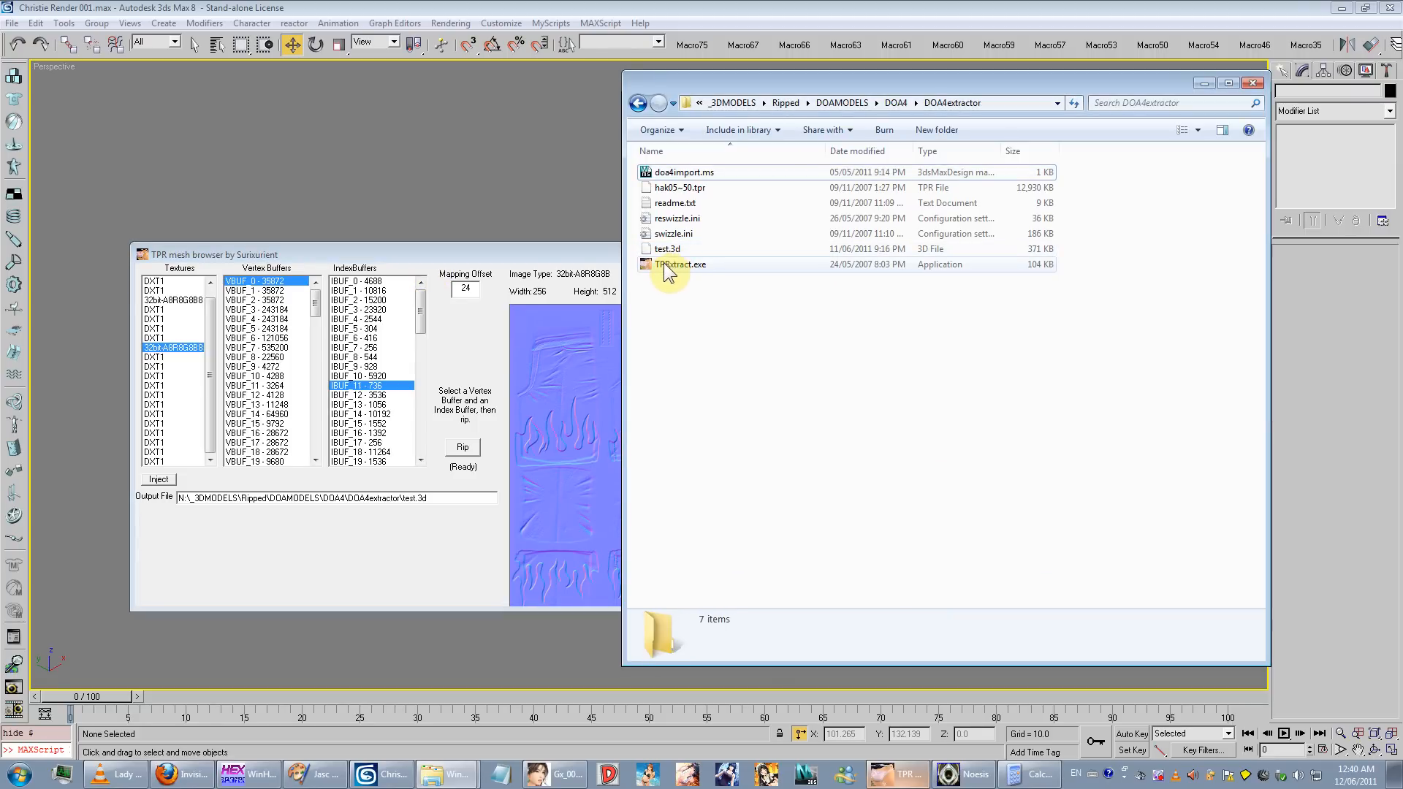
left_click(519, 257)
left_click_drag(524, 257, 513, 253)
left_click_drag(422, 494, 143, 497)
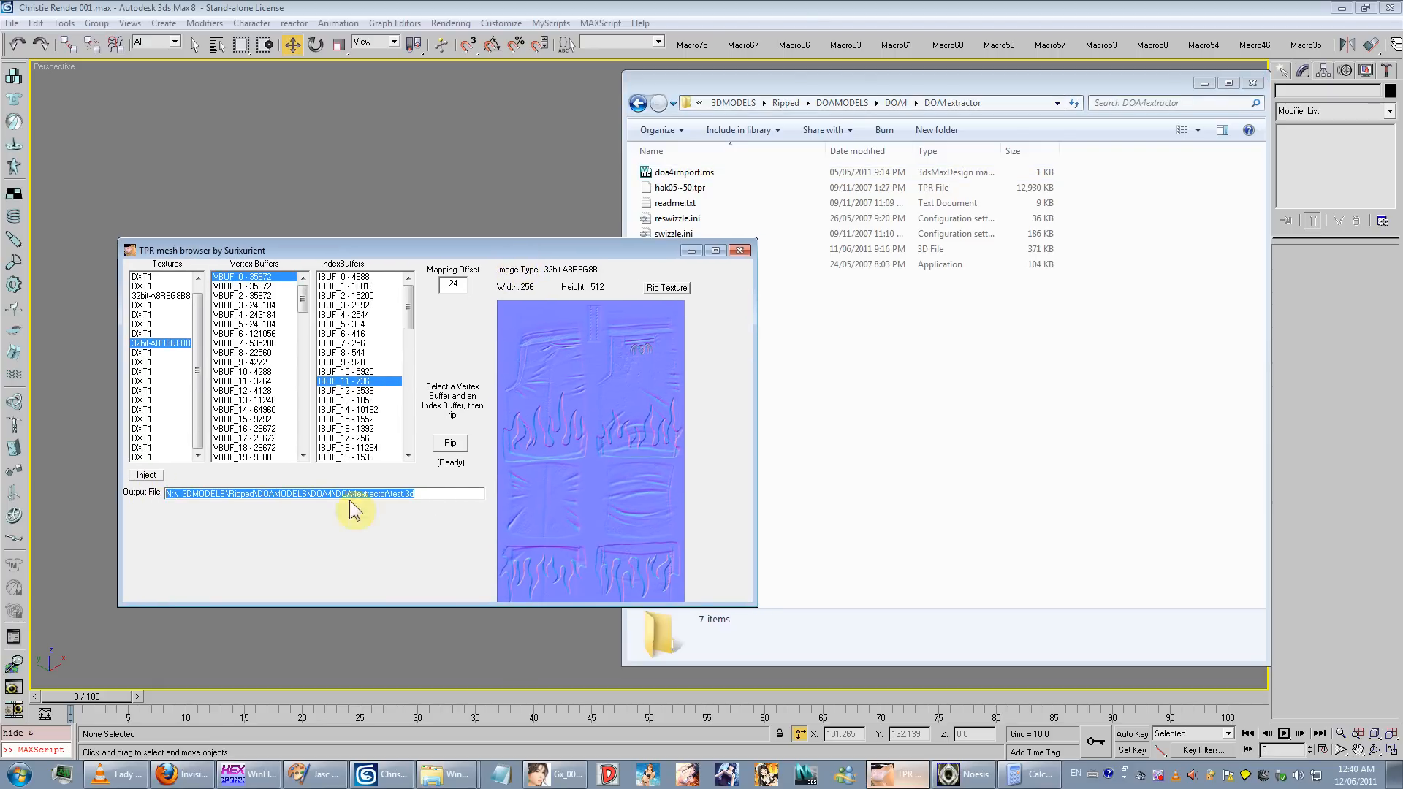
left_click(1002, 103)
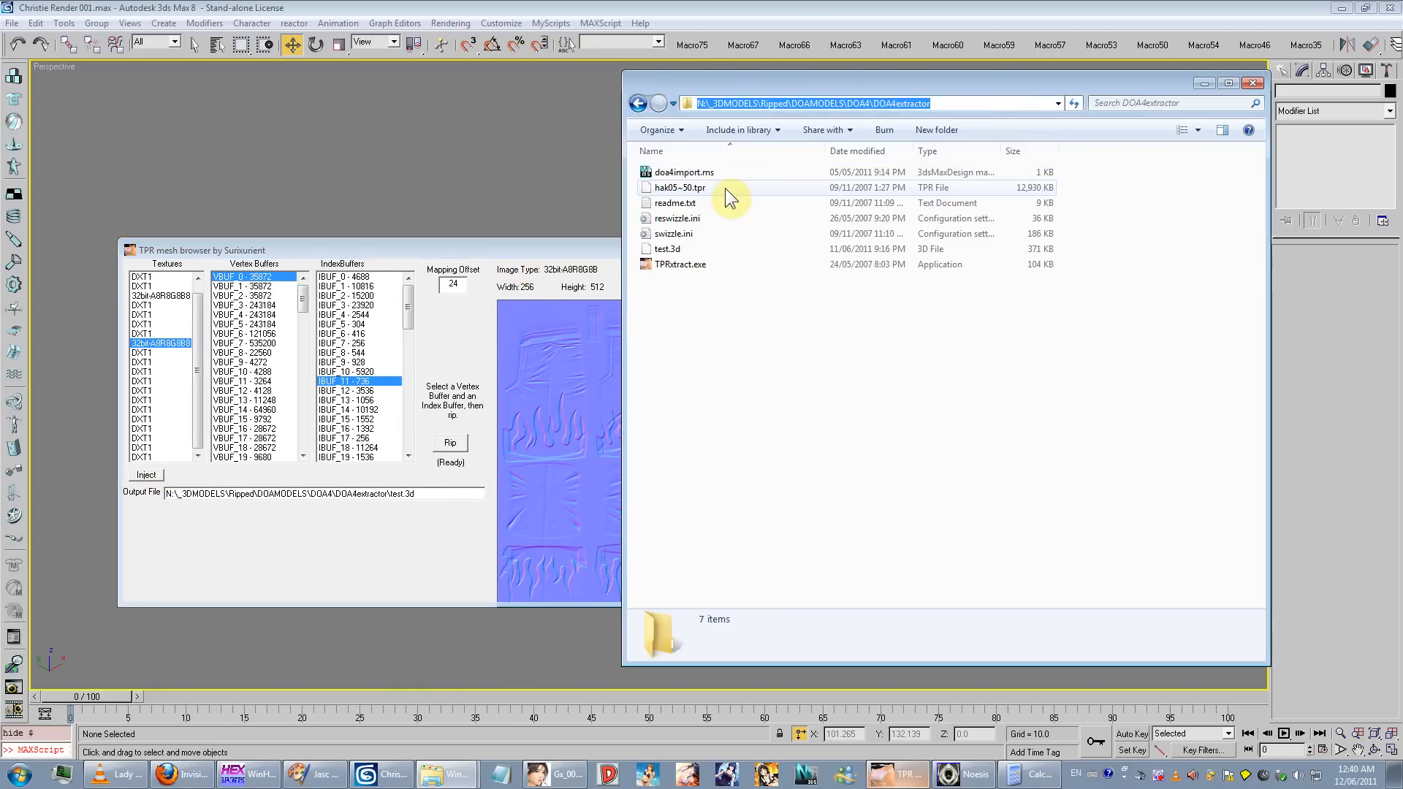
left_click(377, 495)
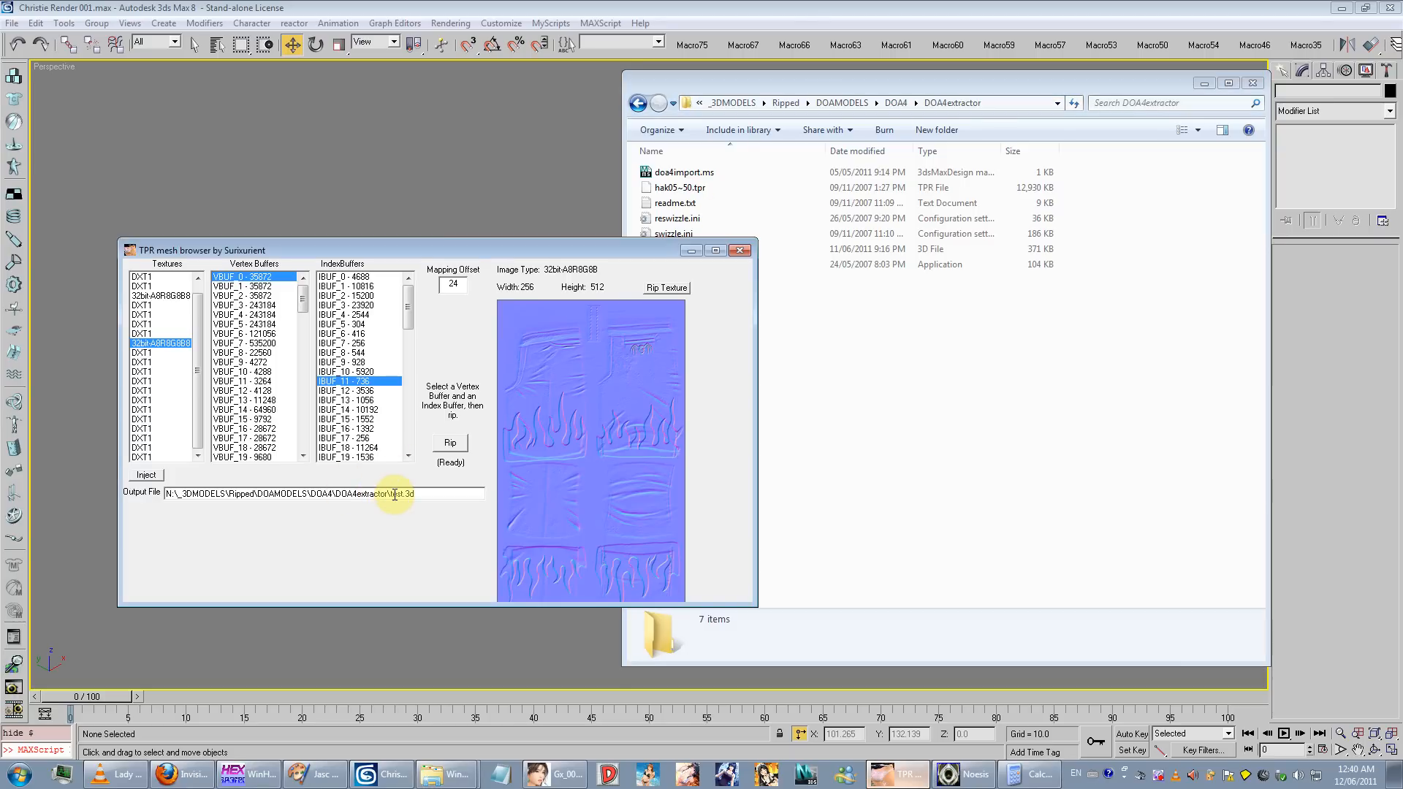
left_click_drag(391, 493, 442, 494)
left_click(918, 357)
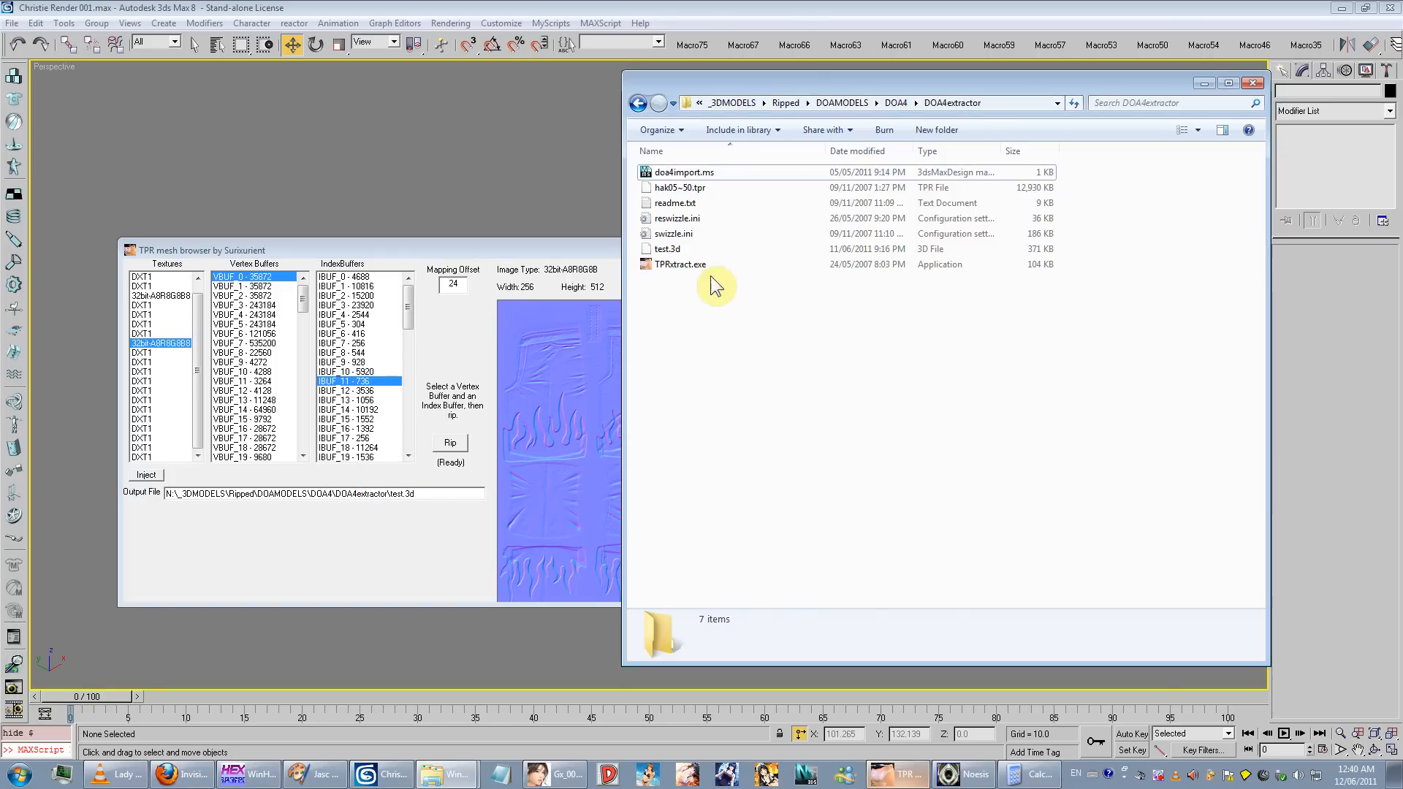
left_click(438, 495)
left_click_drag(438, 495, 168, 495)
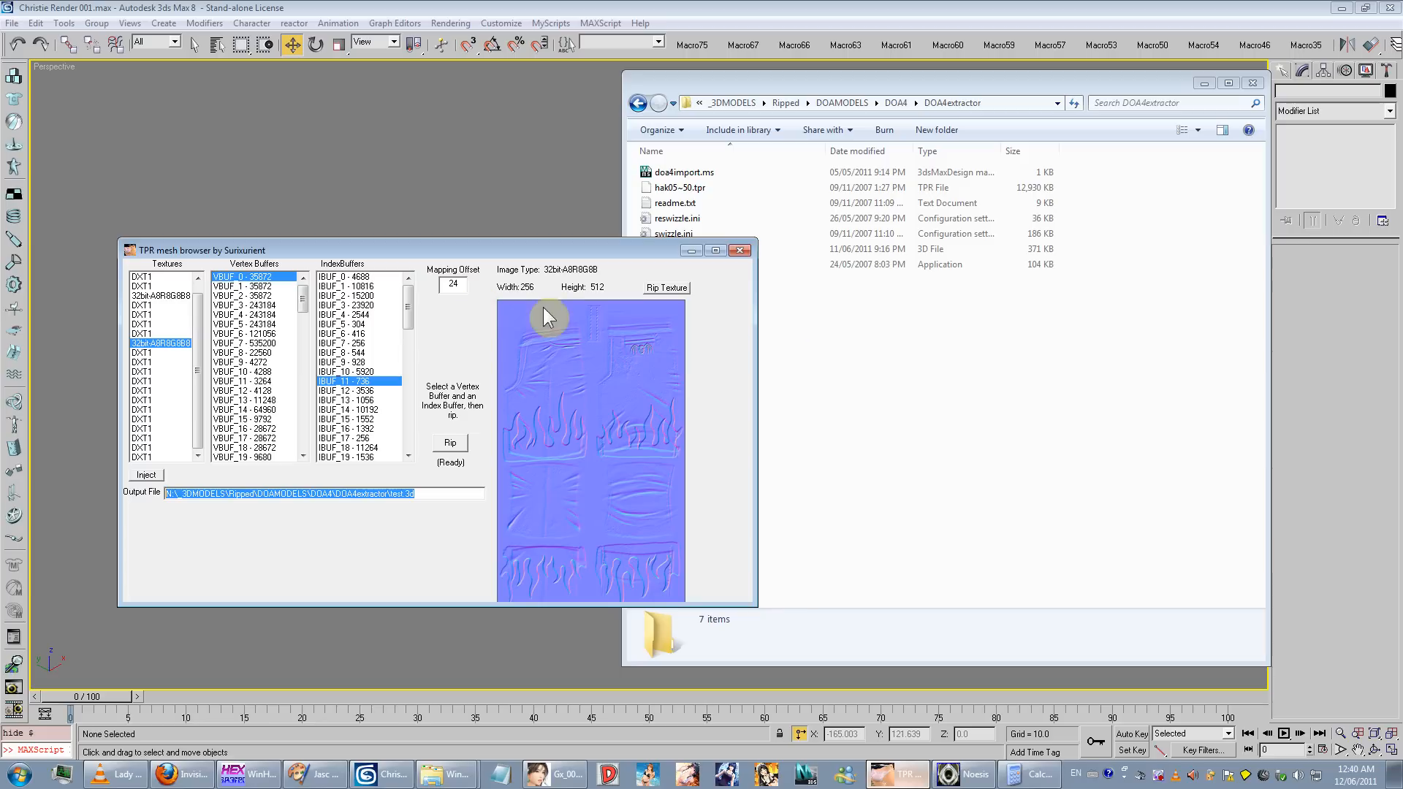
Step: Preview the first two DXT1 textures in the TPR mesh browser and bring up the texture rip save dialog without saving
left_click_drag(198, 296, 201, 286)
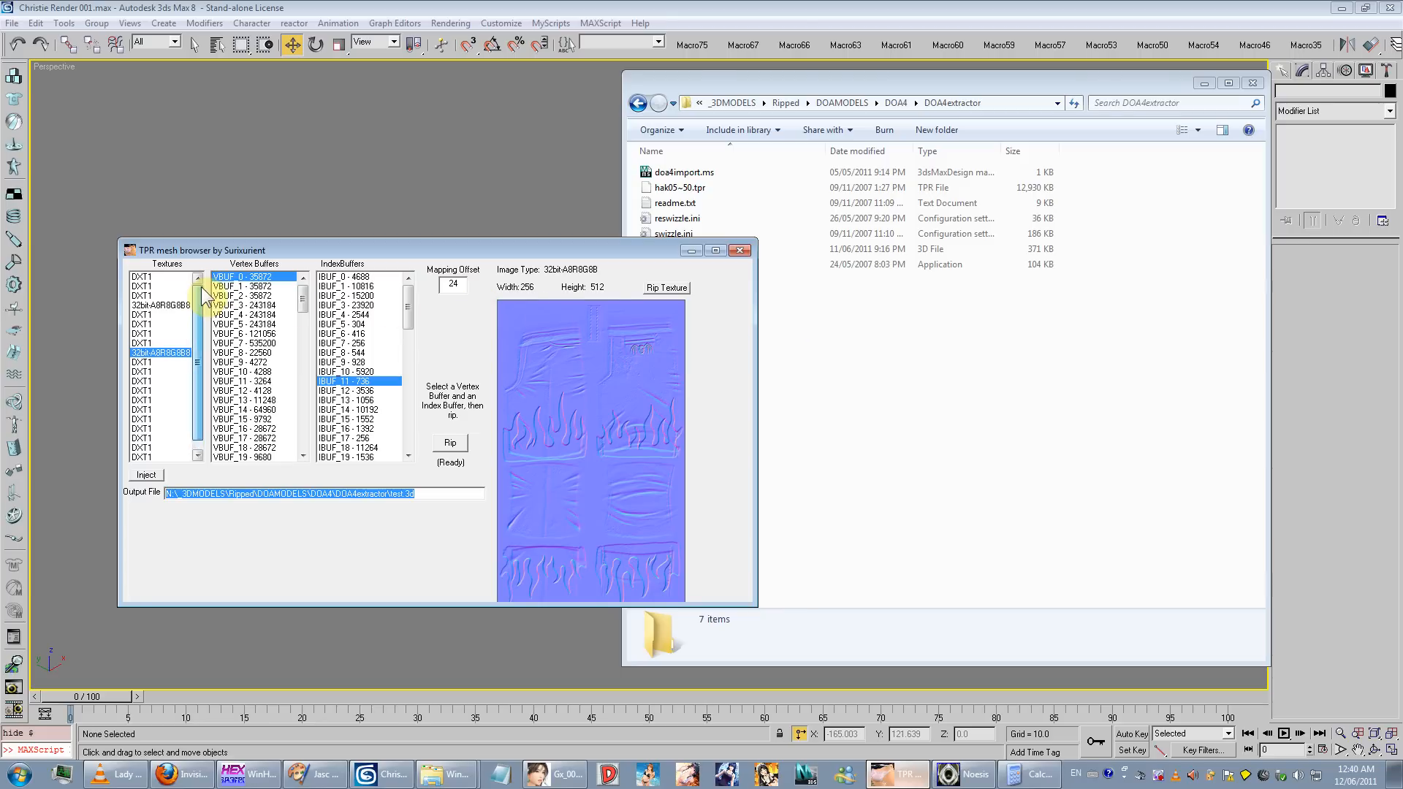
left_click(159, 277)
left_click(159, 283)
left_click(159, 278)
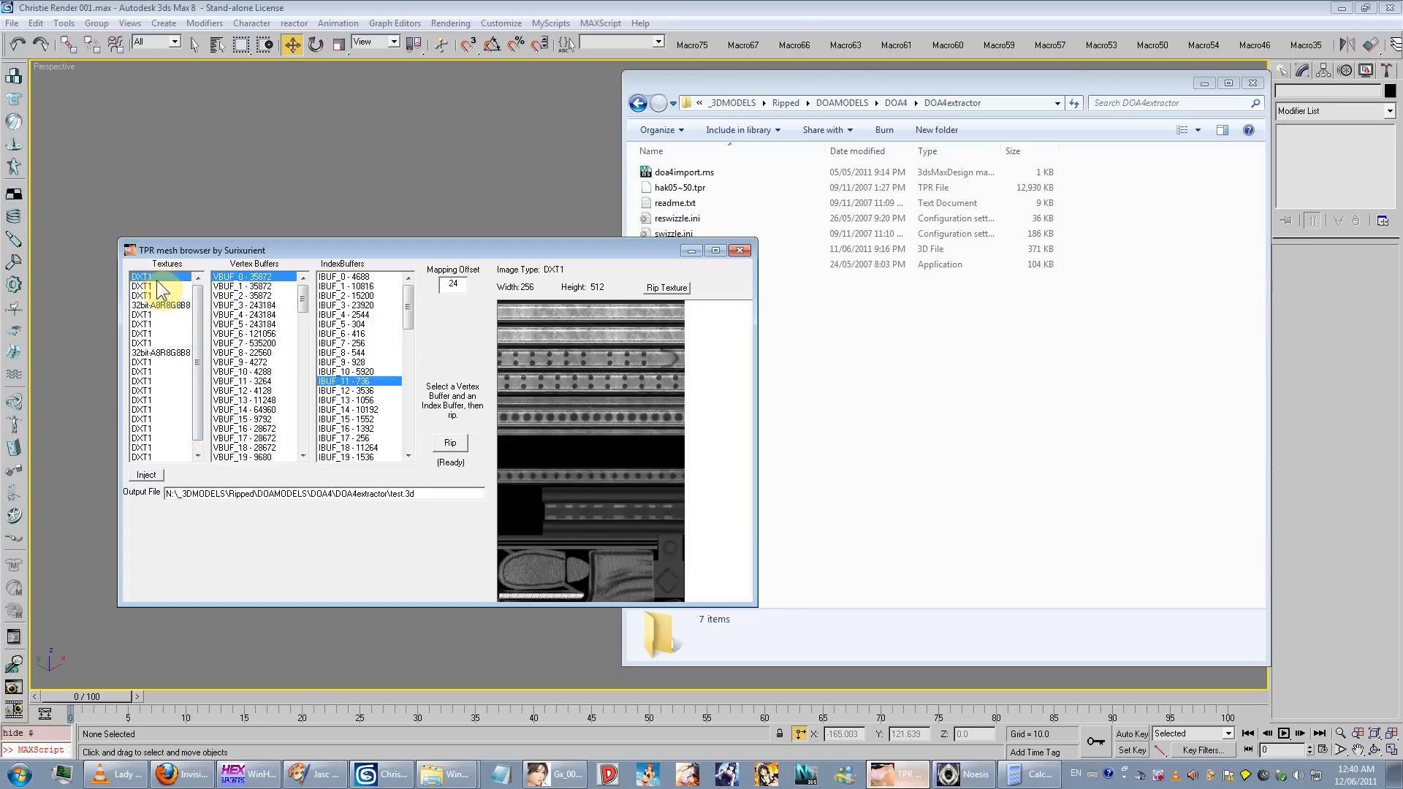
left_click(175, 305)
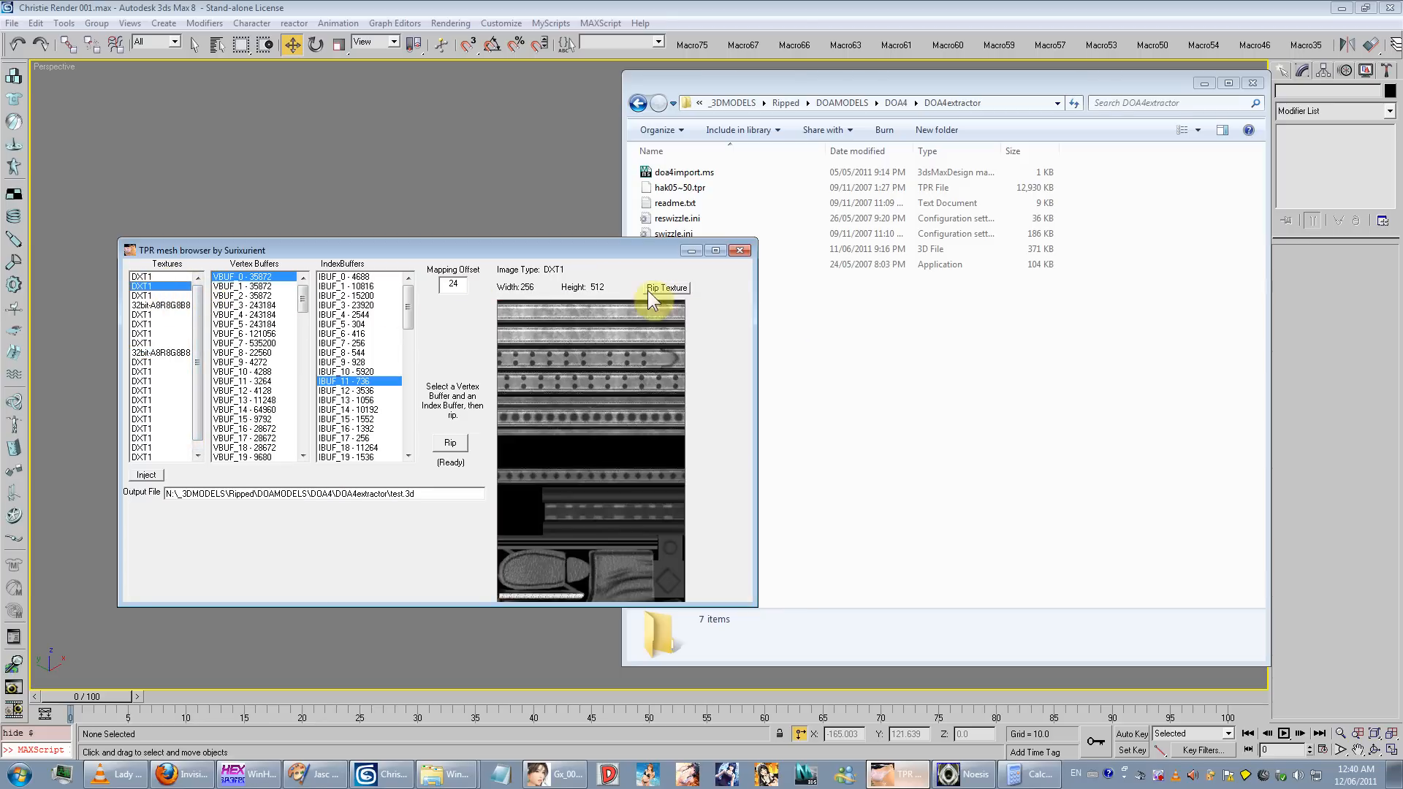
left_click(667, 287)
left_click(767, 607)
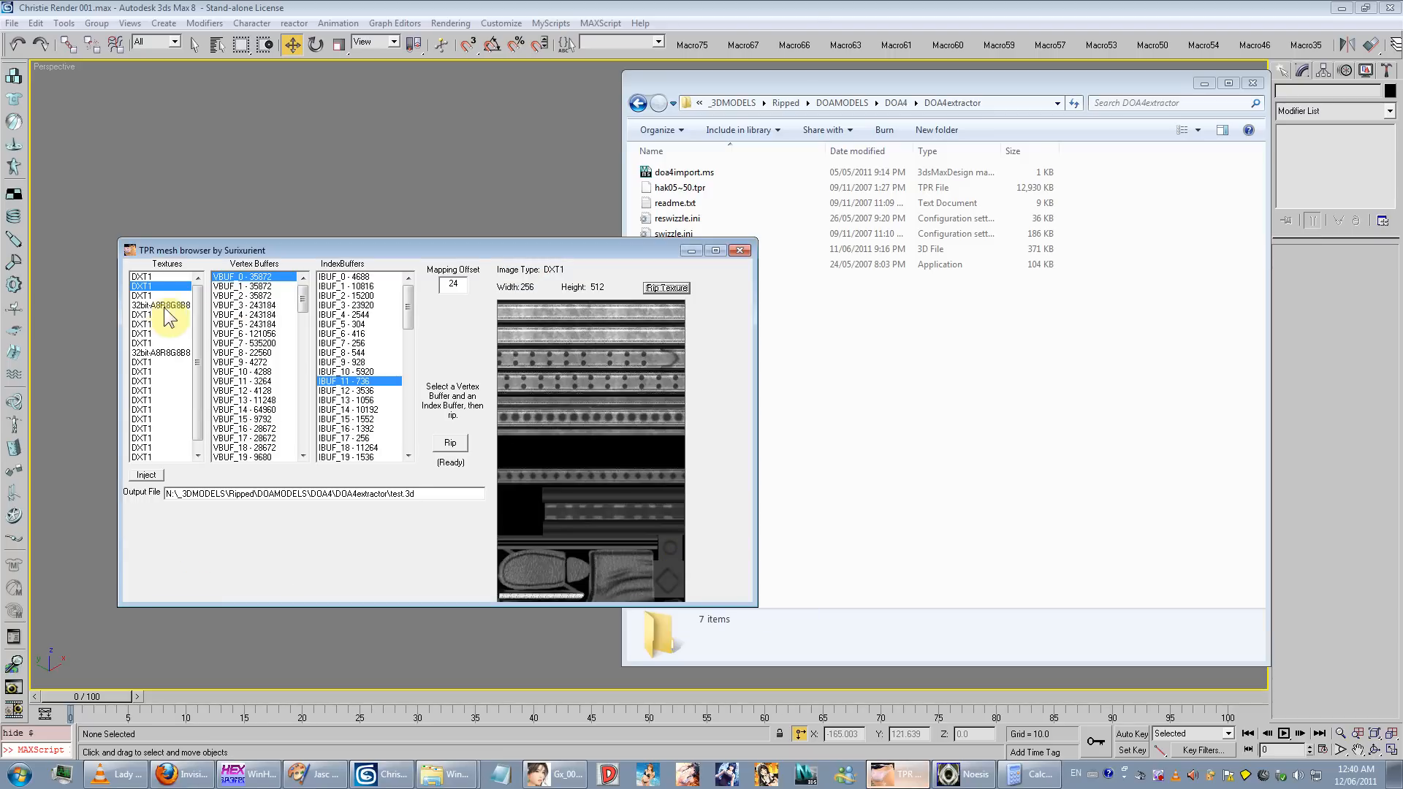
Step: Preview the third DXT1 texture, check where Rip Texture would save it, cancel, and return to the Explorer window
left_click(159, 295)
left_click(655, 289)
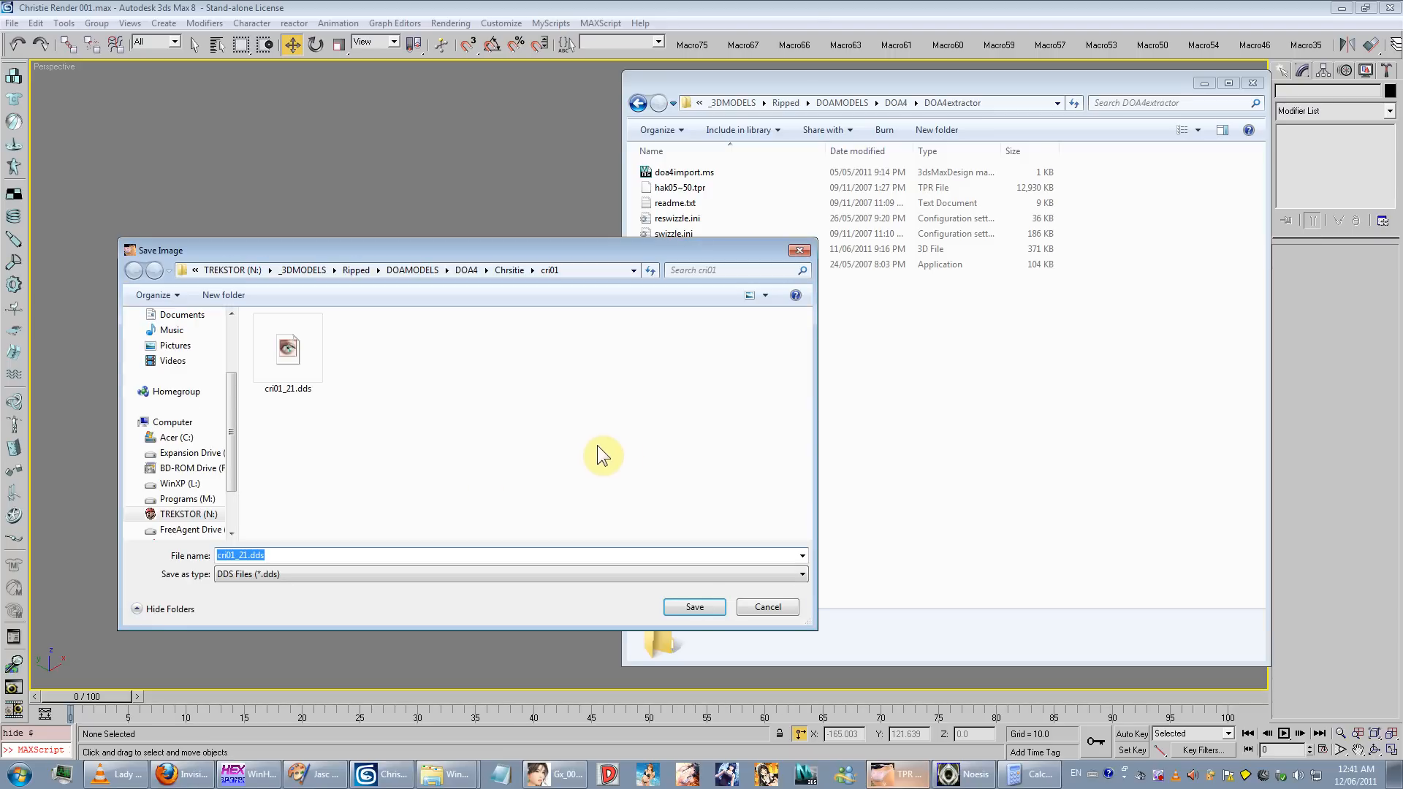
left_click(779, 607)
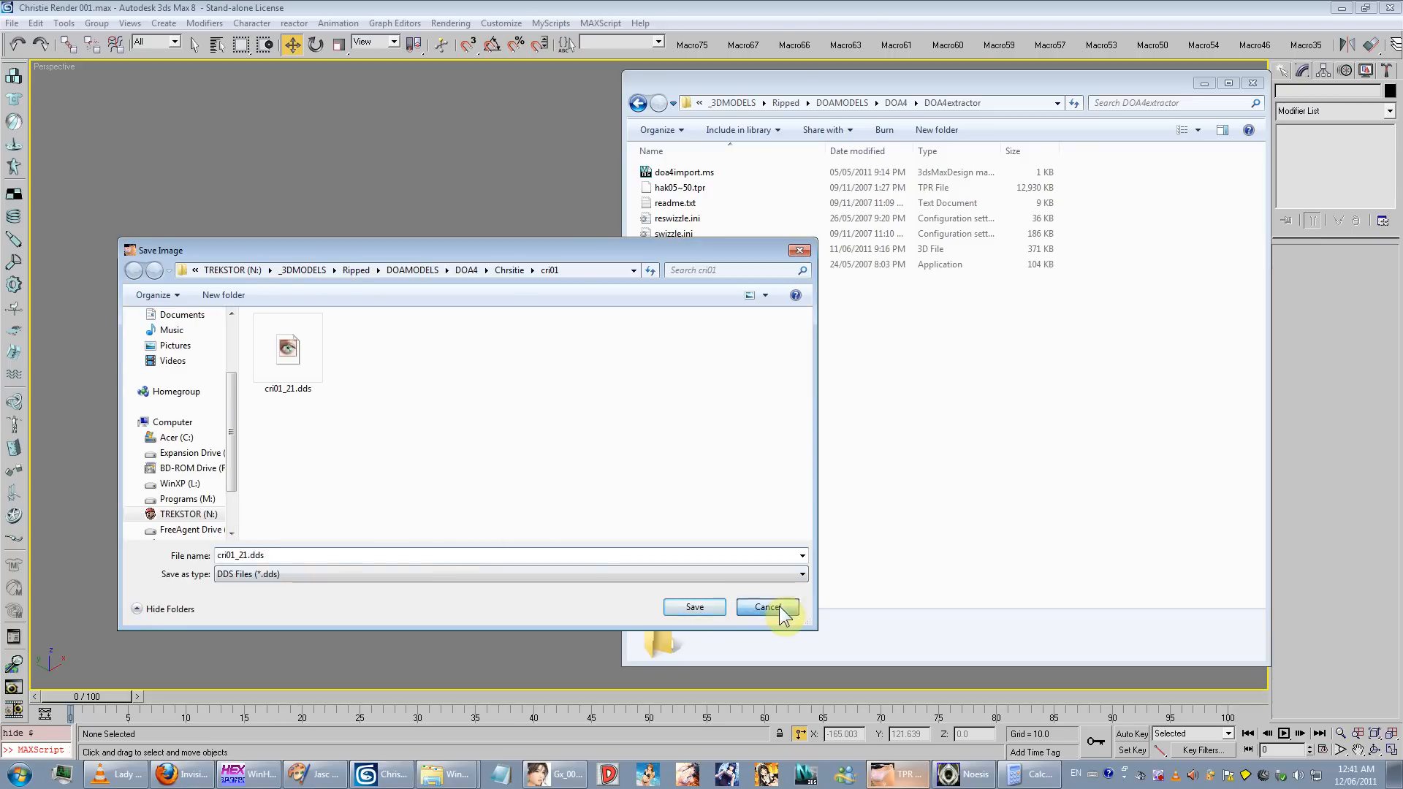
left_click(697, 377)
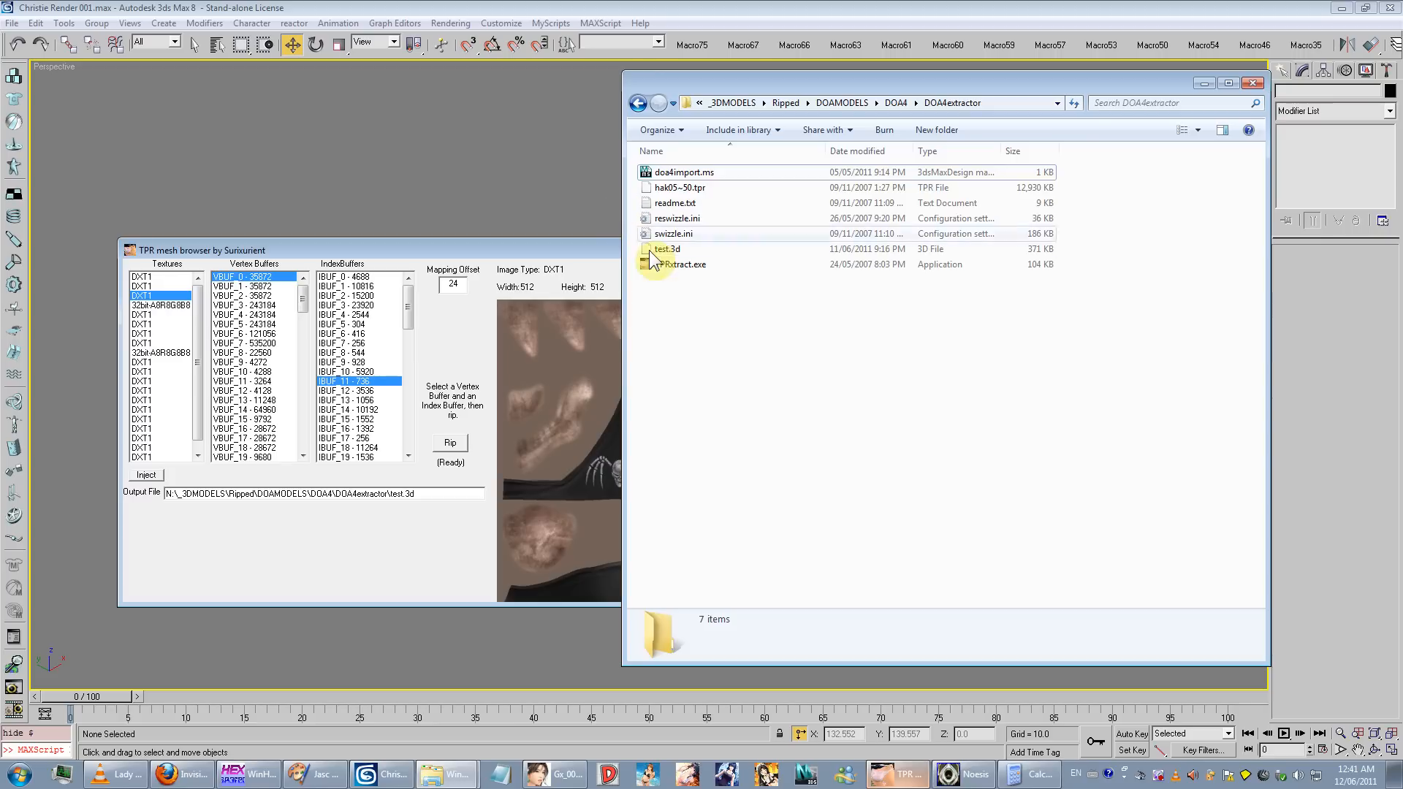
Step: Look through the mesh browser's texture list and the ripped TGA textures in the Chrsitie\cri01 folder in Explorer
left_click_drag(199, 371, 222, 281)
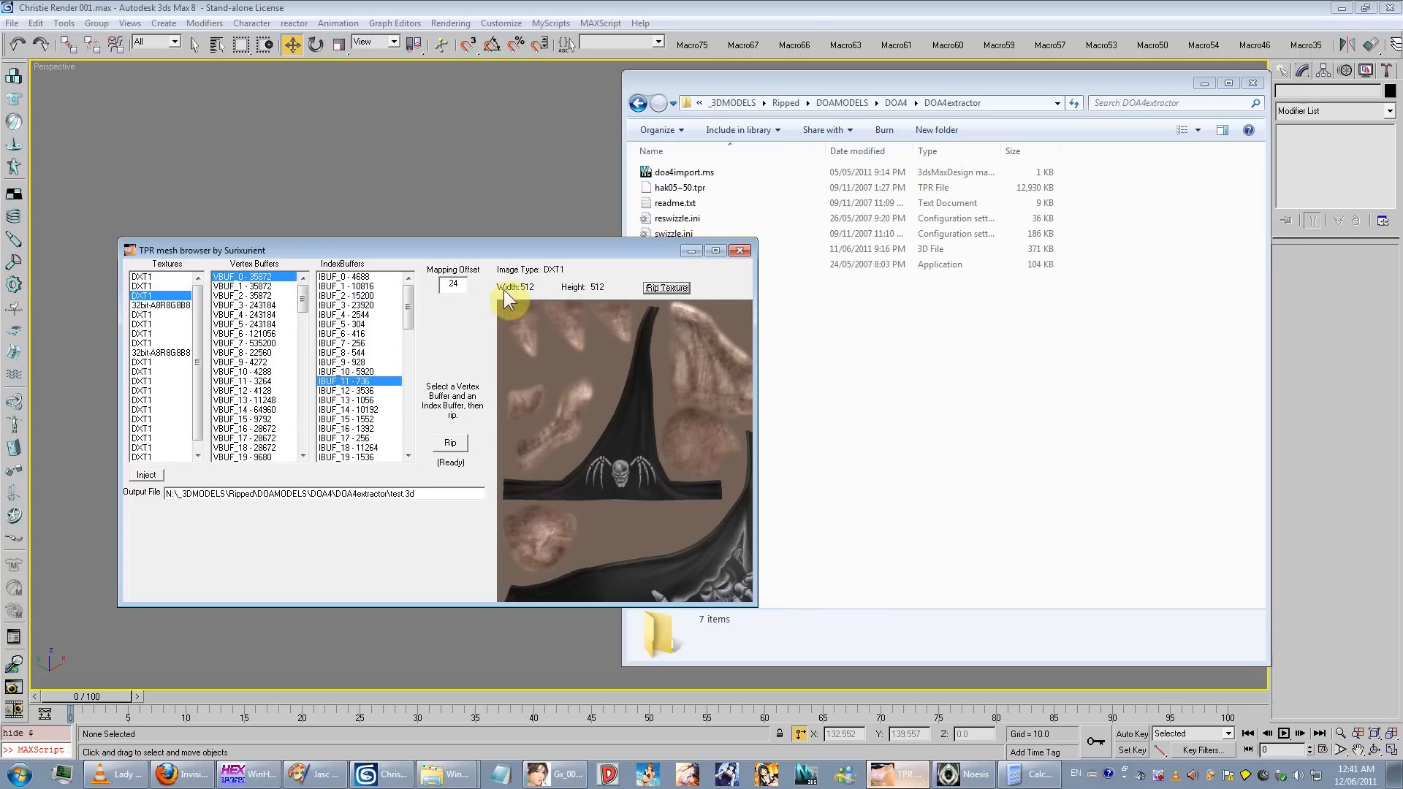
left_click_drag(199, 301, 193, 383)
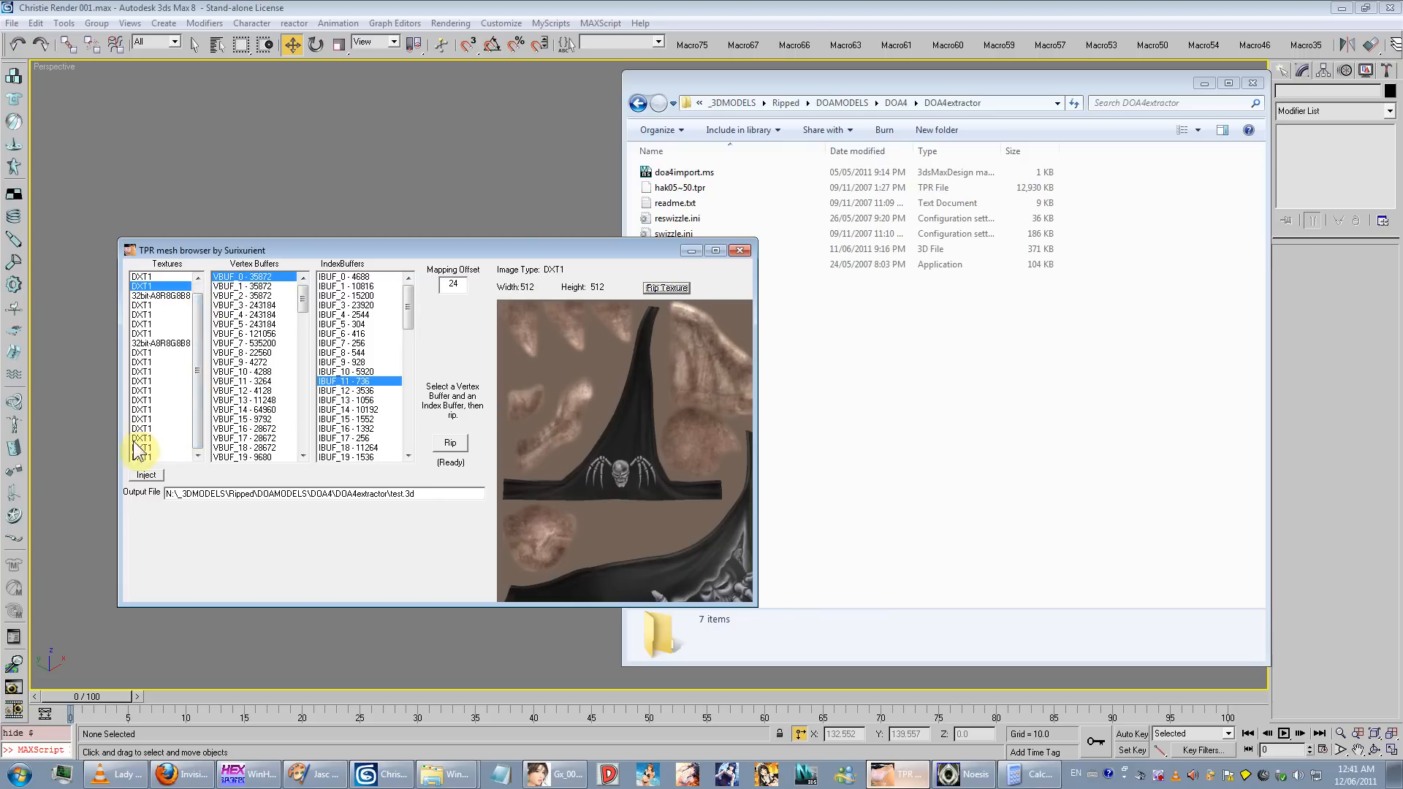
left_click_drag(198, 328, 207, 296)
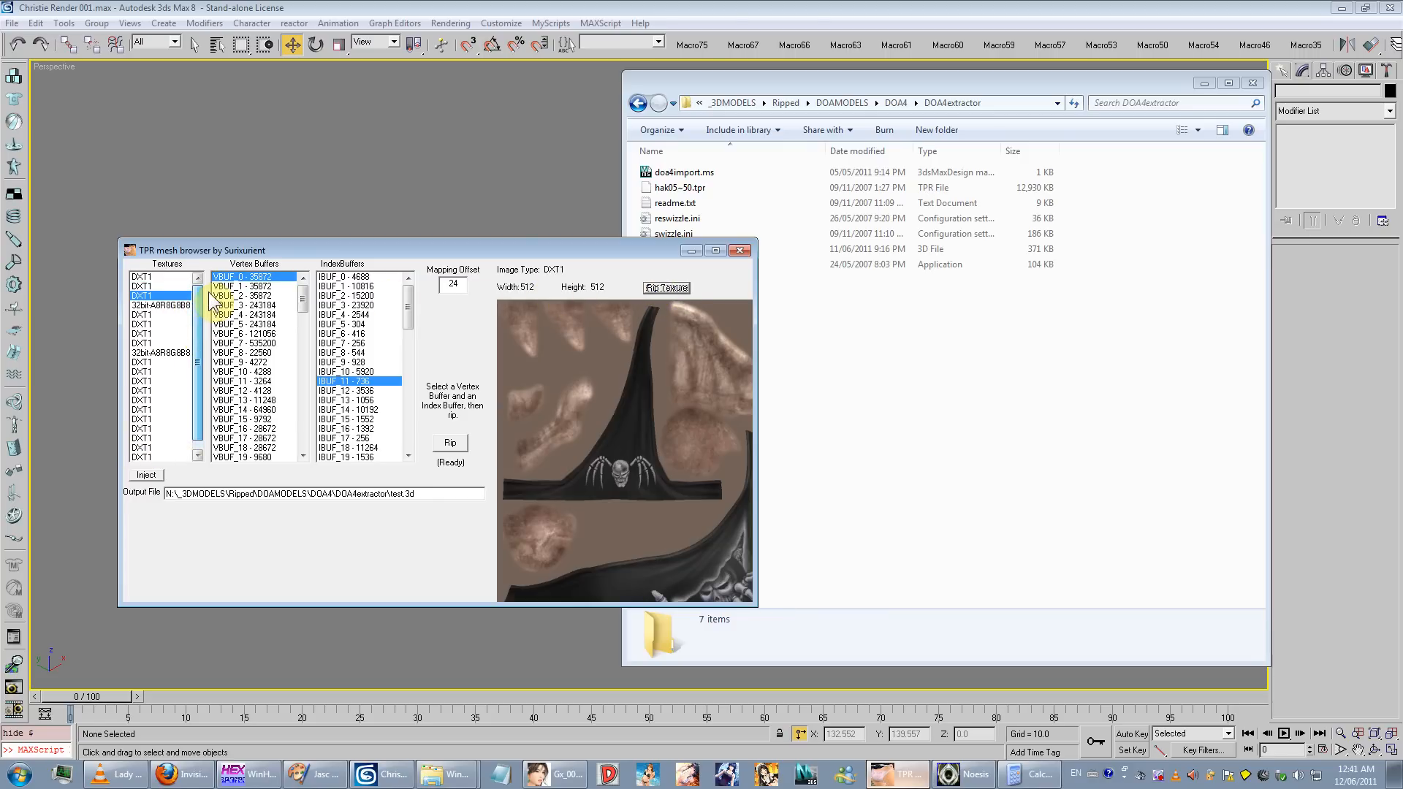
left_click(638, 103)
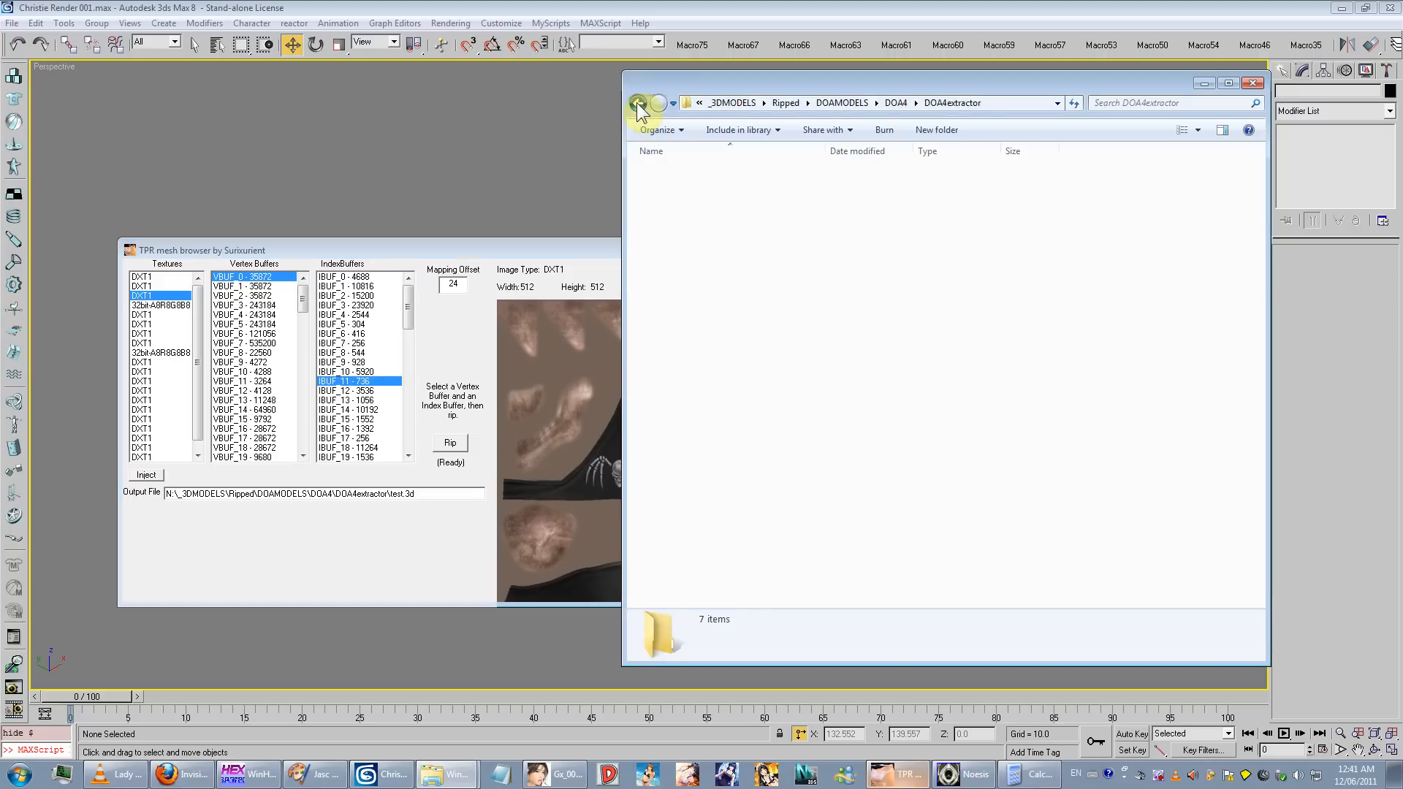
left_click(679, 341)
double_click(682, 341)
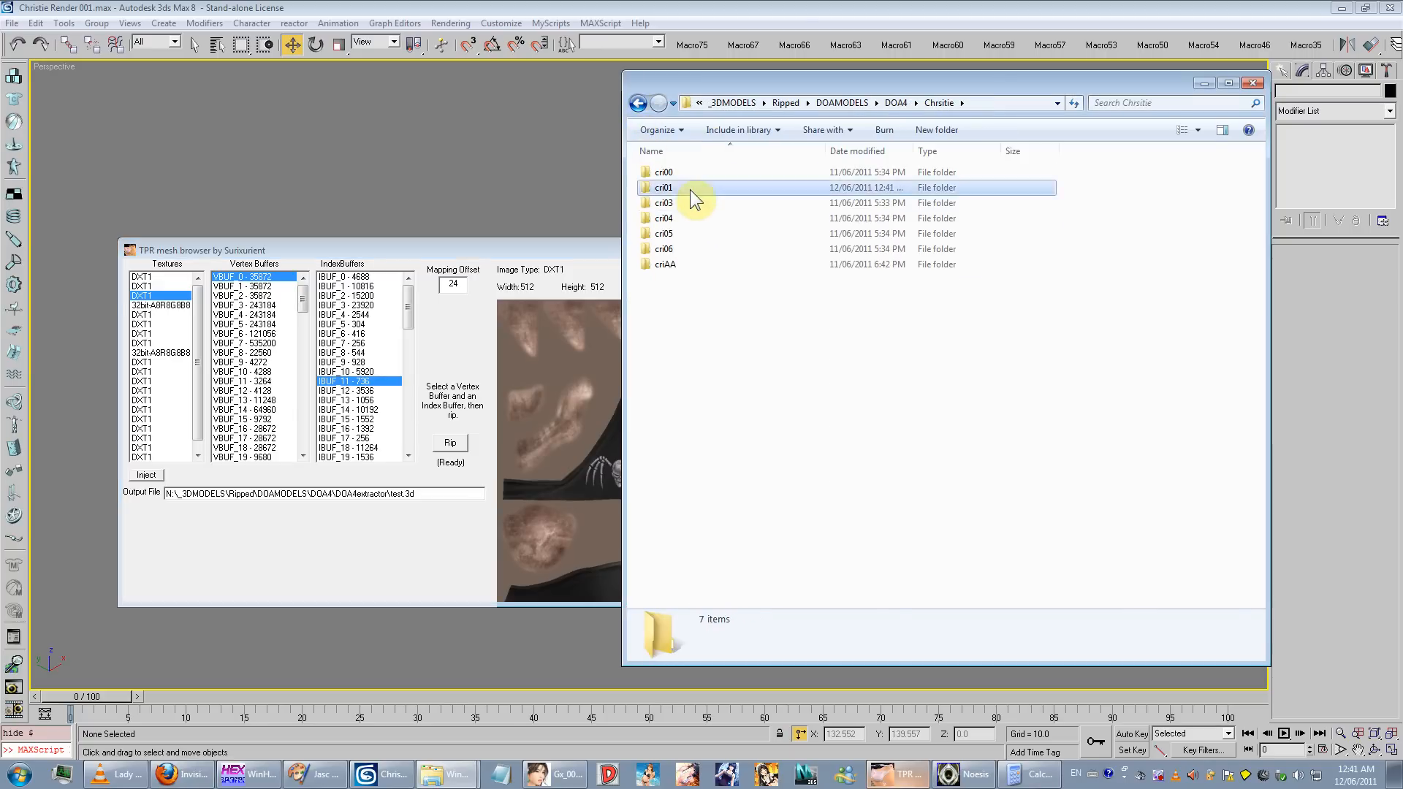
double_click(690, 190)
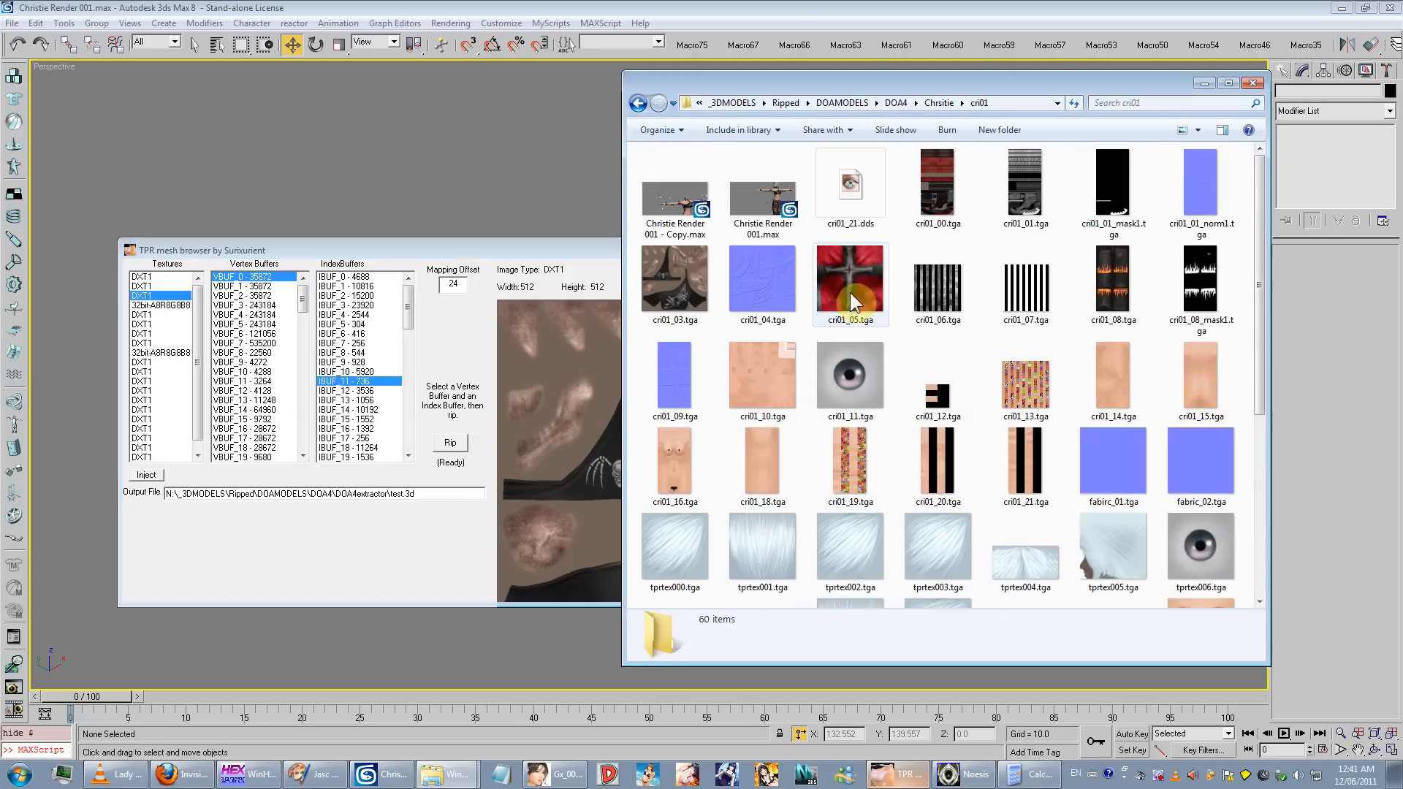
scroll(1093, 365, "down", 3)
scroll(1093, 366, "down", 2)
scroll(1072, 374, "up", 6)
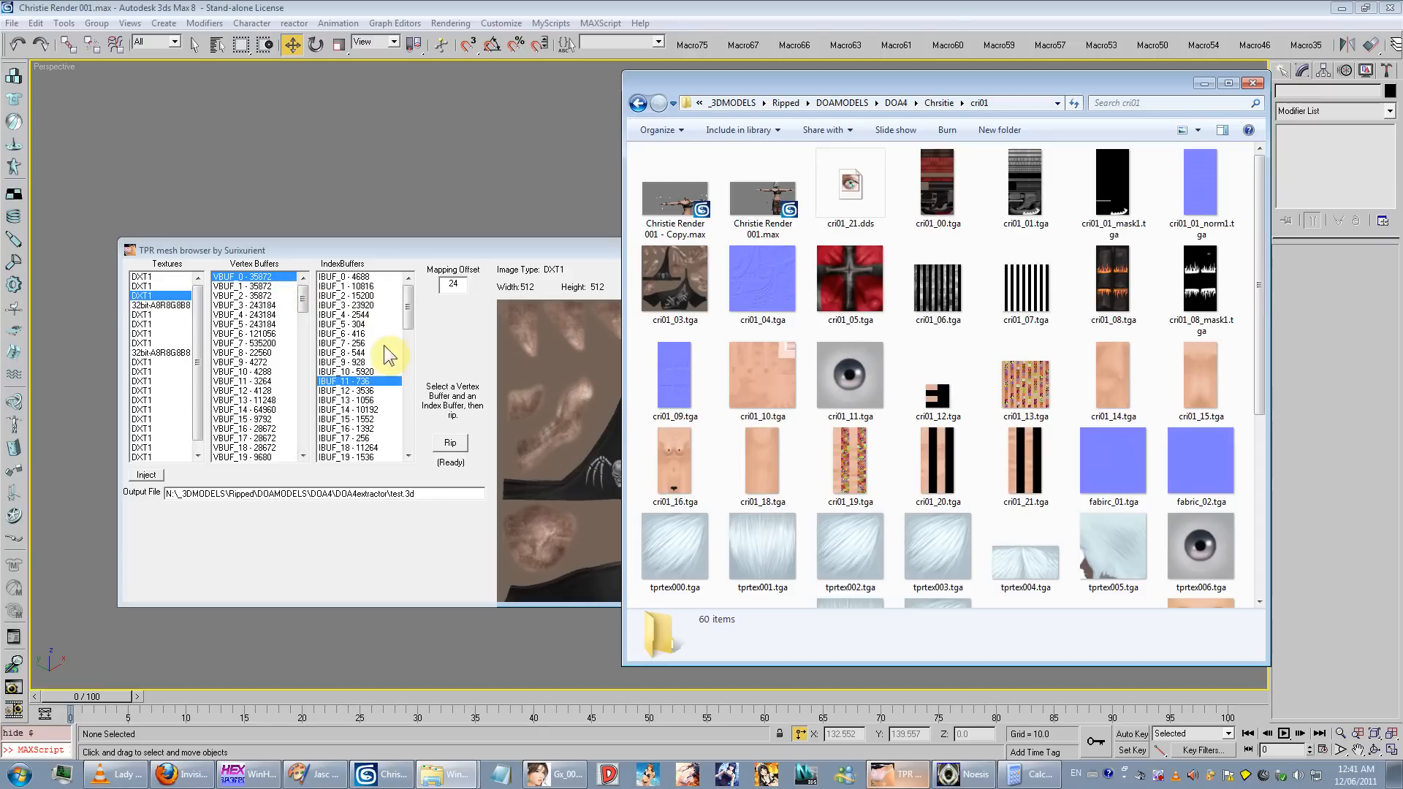
Step: Select index buffer IBUF_0 - 4688 in the mesh browser, and select doa4import.ms in the DOA4extractor folder in Explorer
left_click(351, 277)
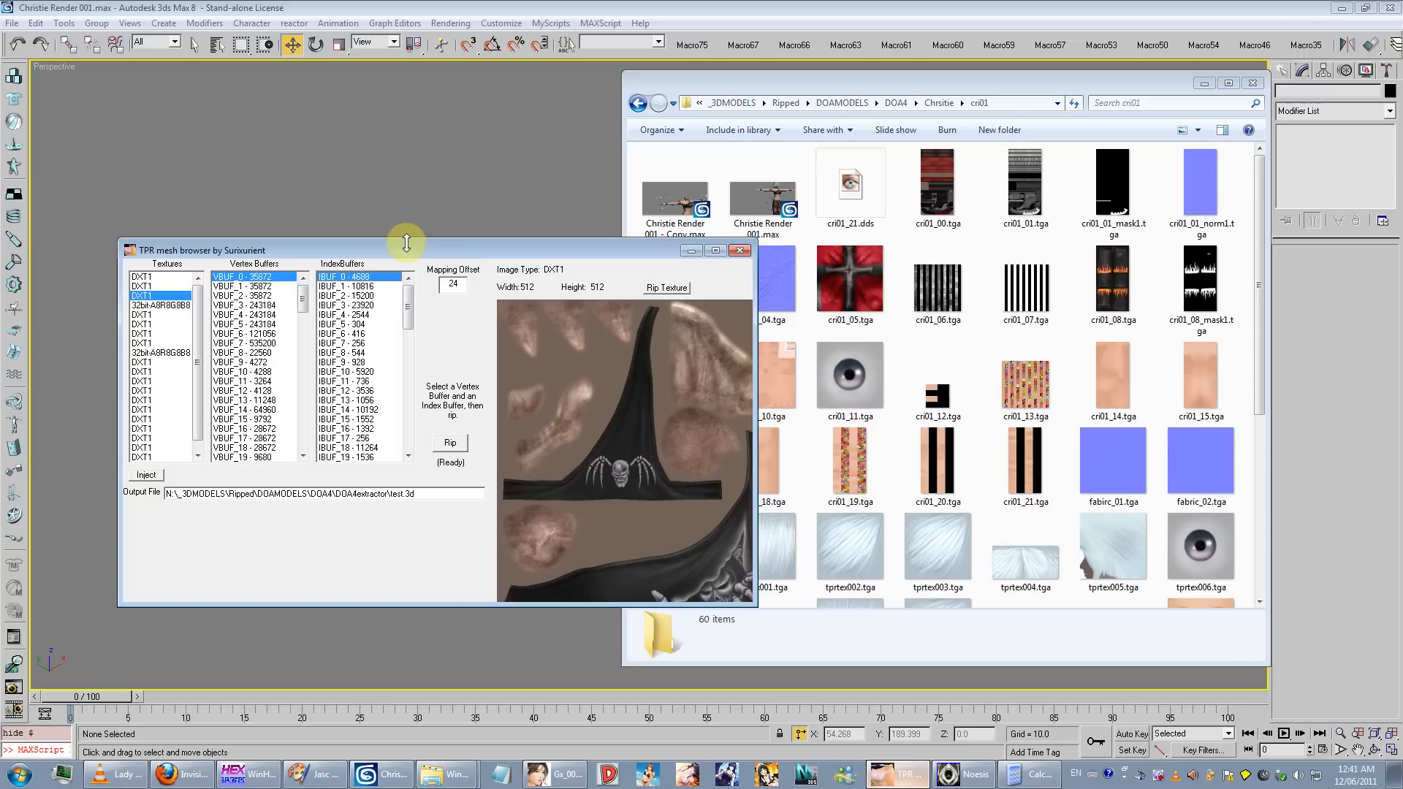
left_click(637, 103)
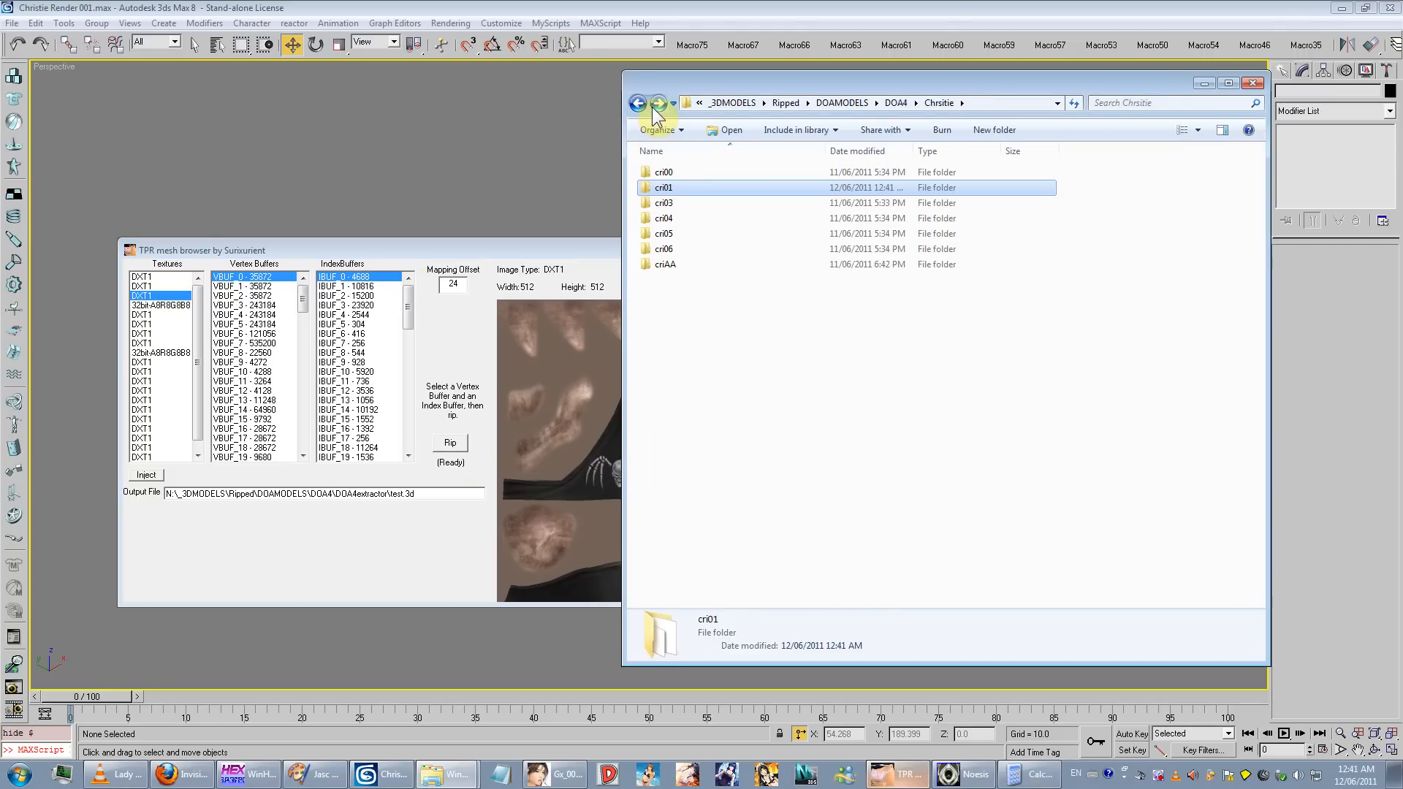
left_click(643, 109)
double_click(689, 353)
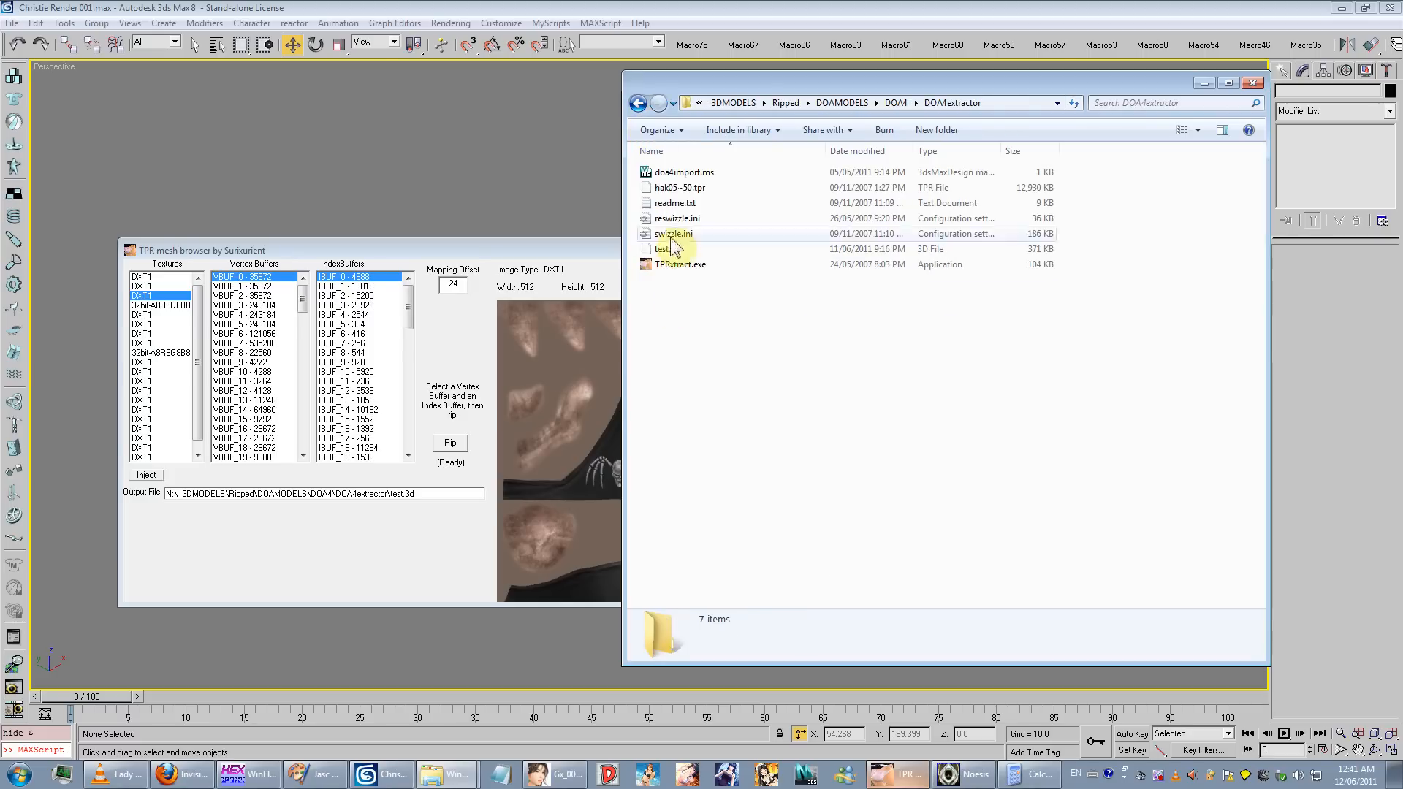
left_click(670, 175)
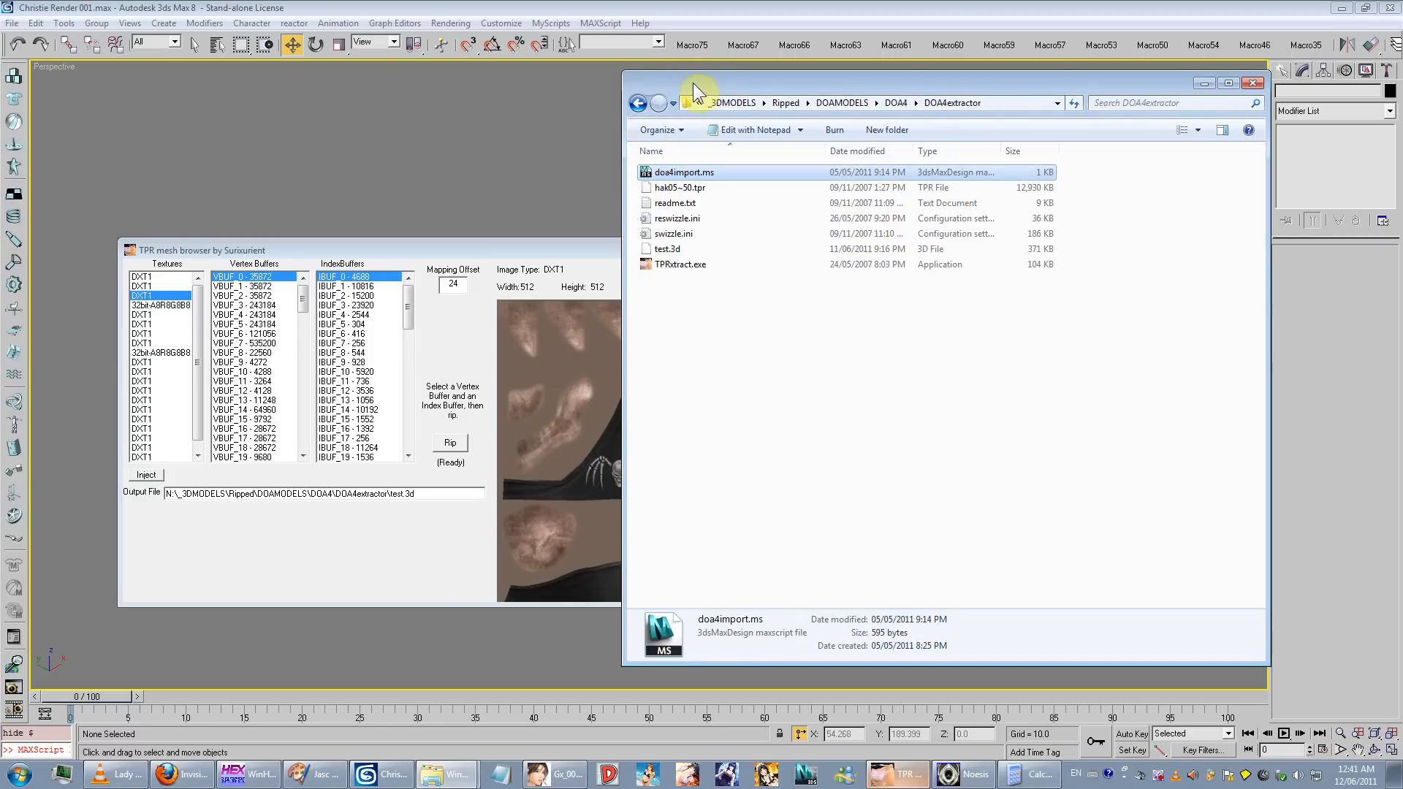
Step: Open doa4import.ms from the DOA4extractor folder in the 3ds Max script editor and highlight the full test.3d path in its fopen line
left_click(601, 23)
left_click(607, 56)
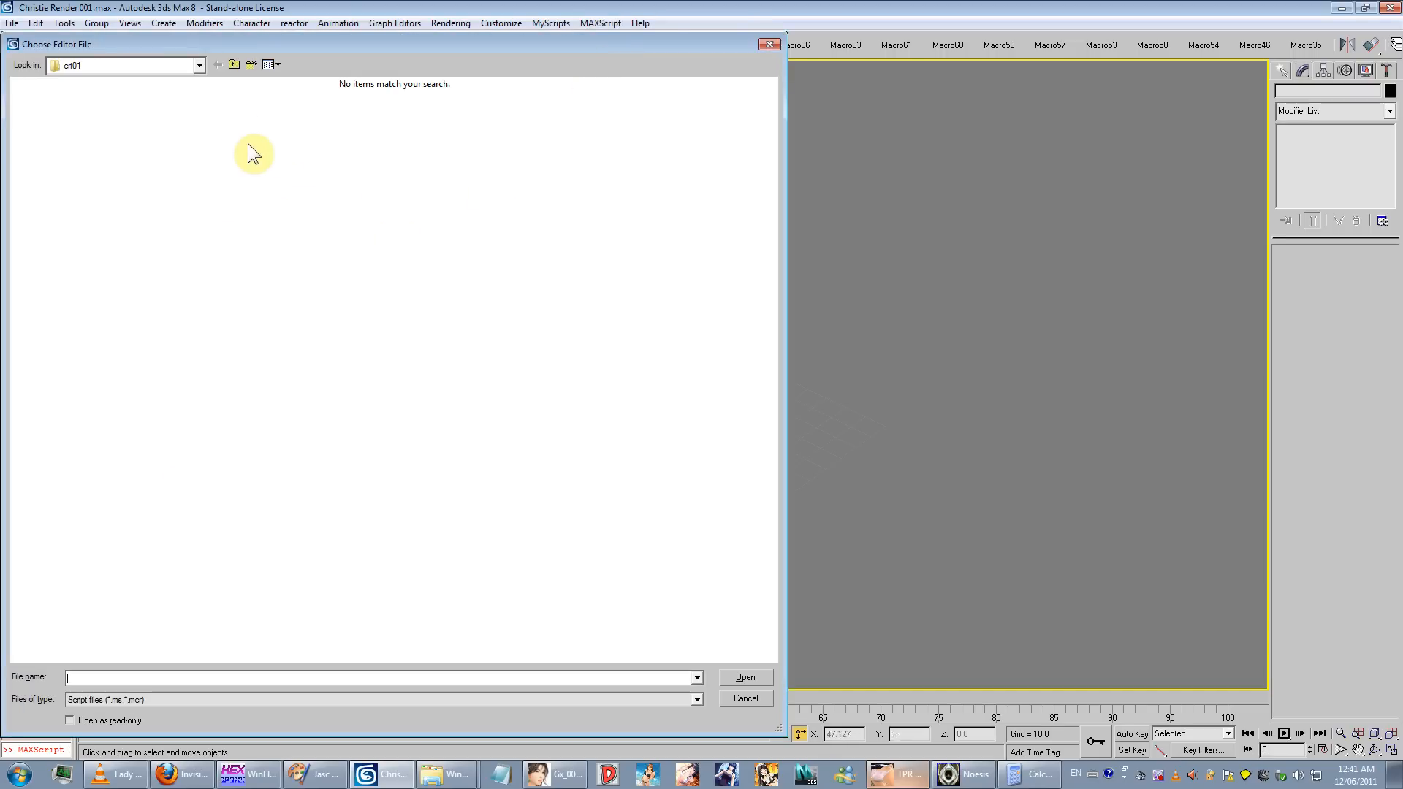
left_click(233, 64)
left_click(234, 64)
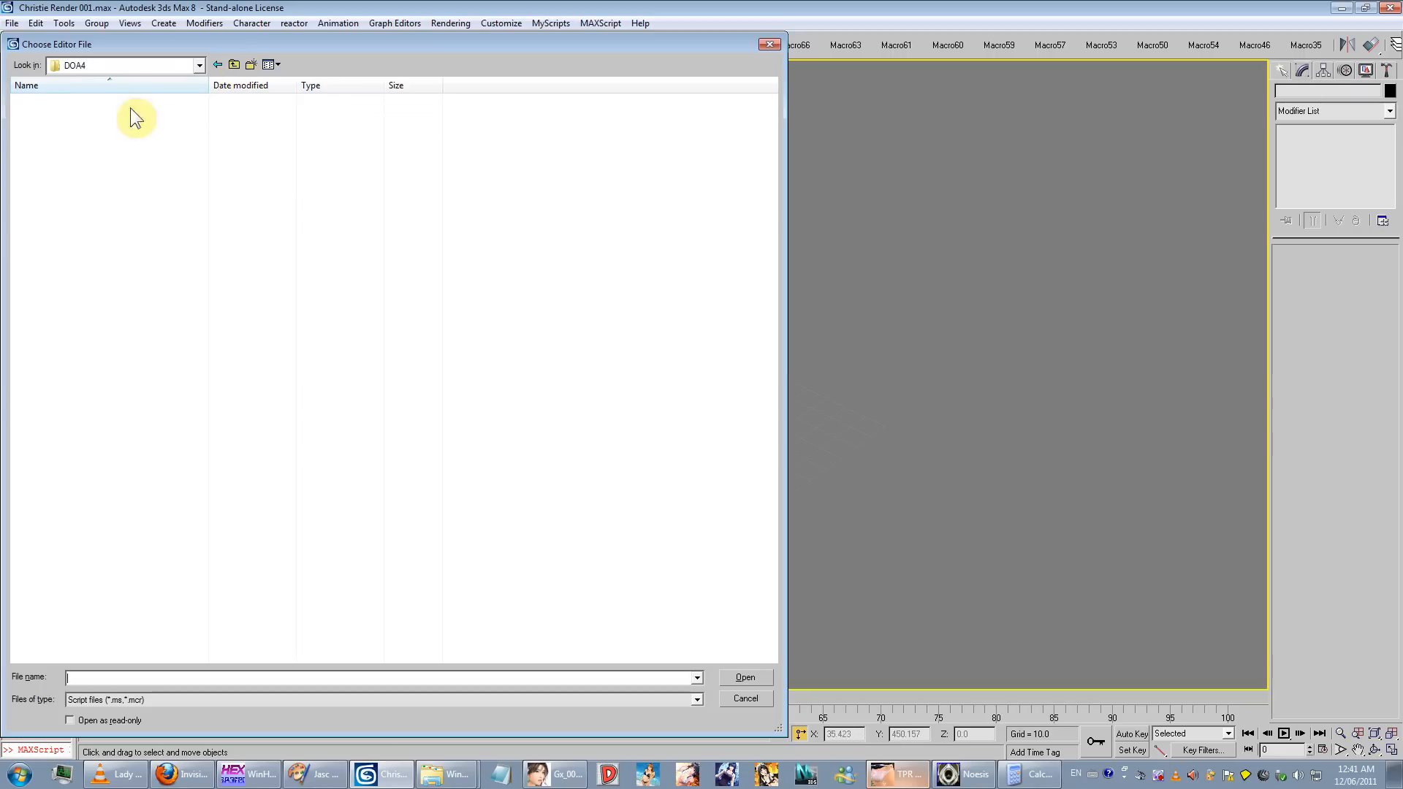
double_click(81, 262)
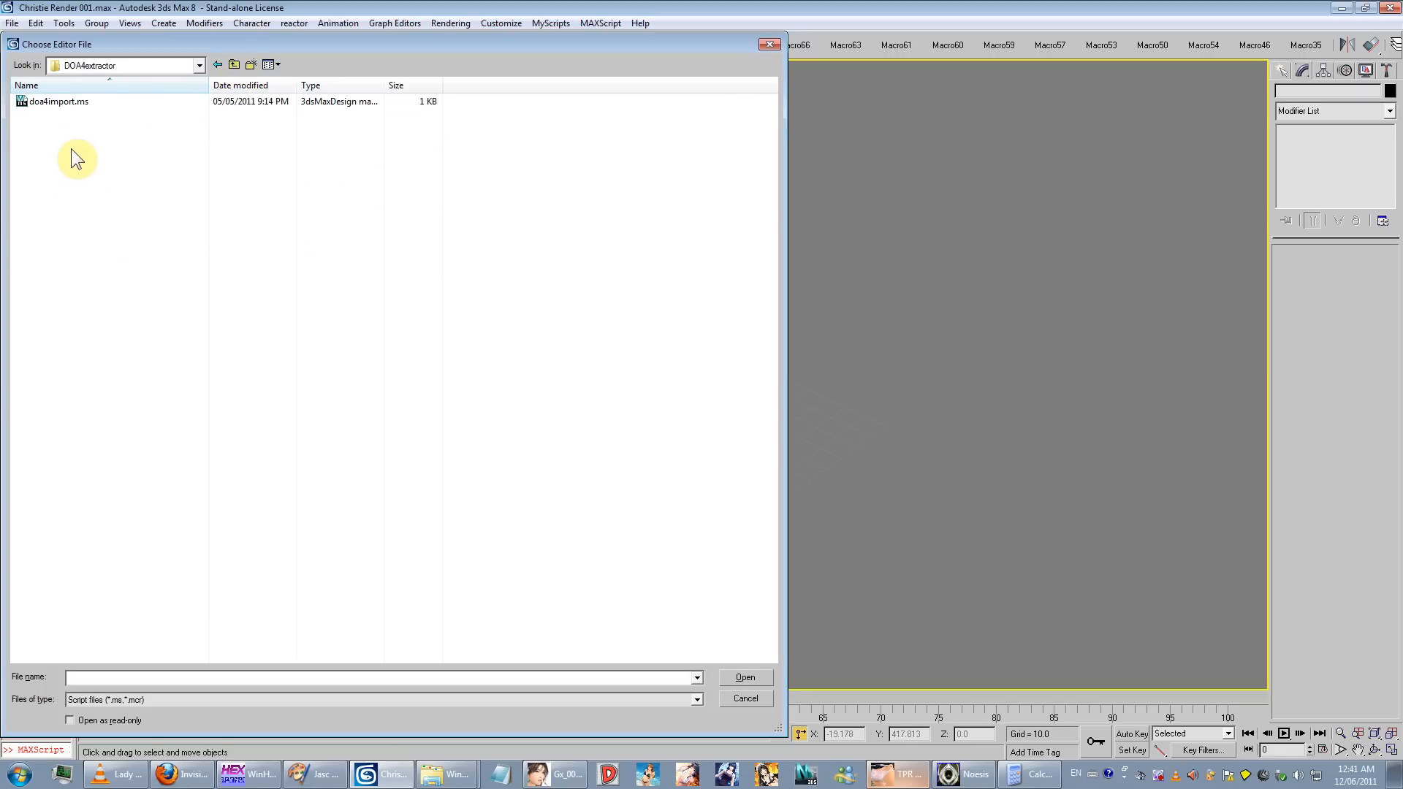
double_click(78, 103)
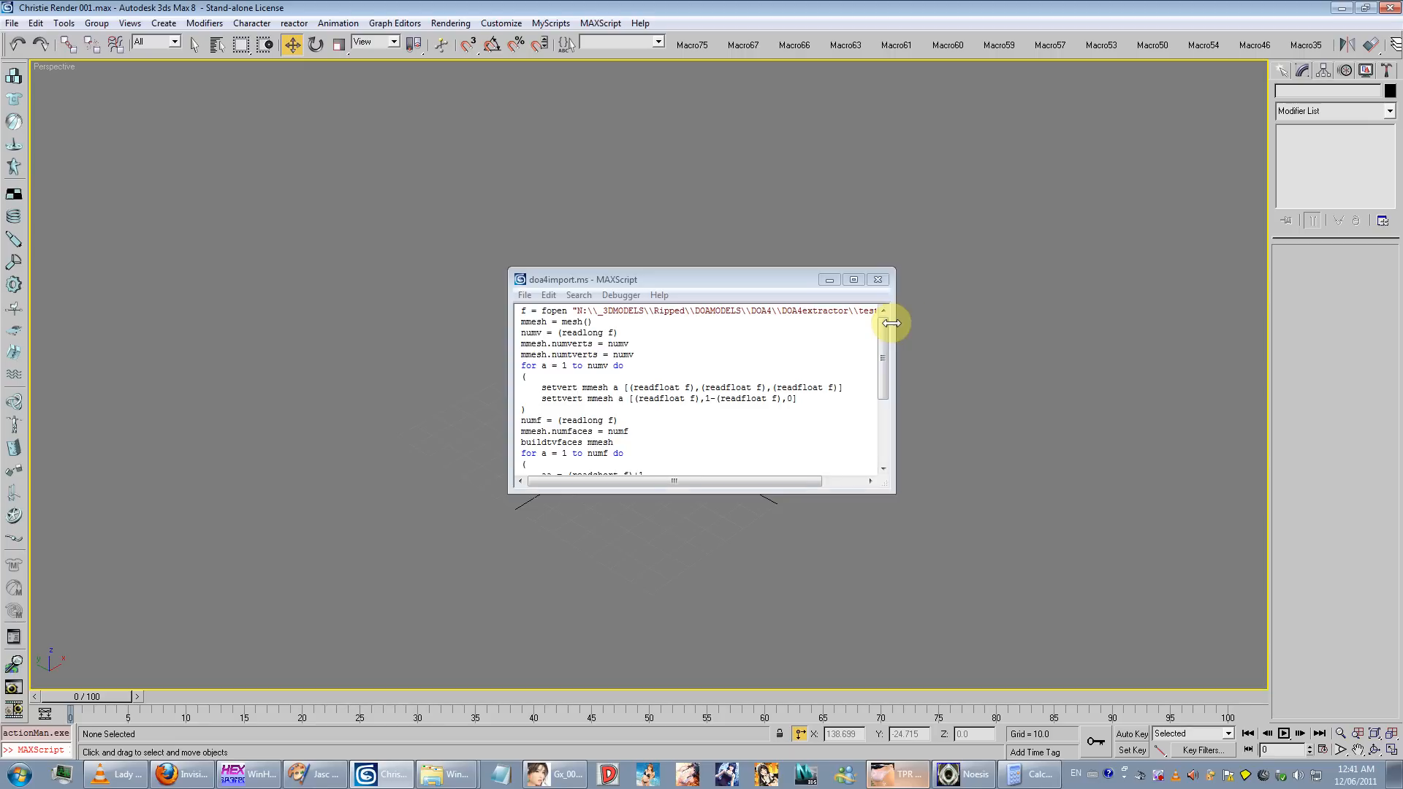
left_click_drag(891, 323, 1092, 322)
left_click_drag(894, 310, 569, 315)
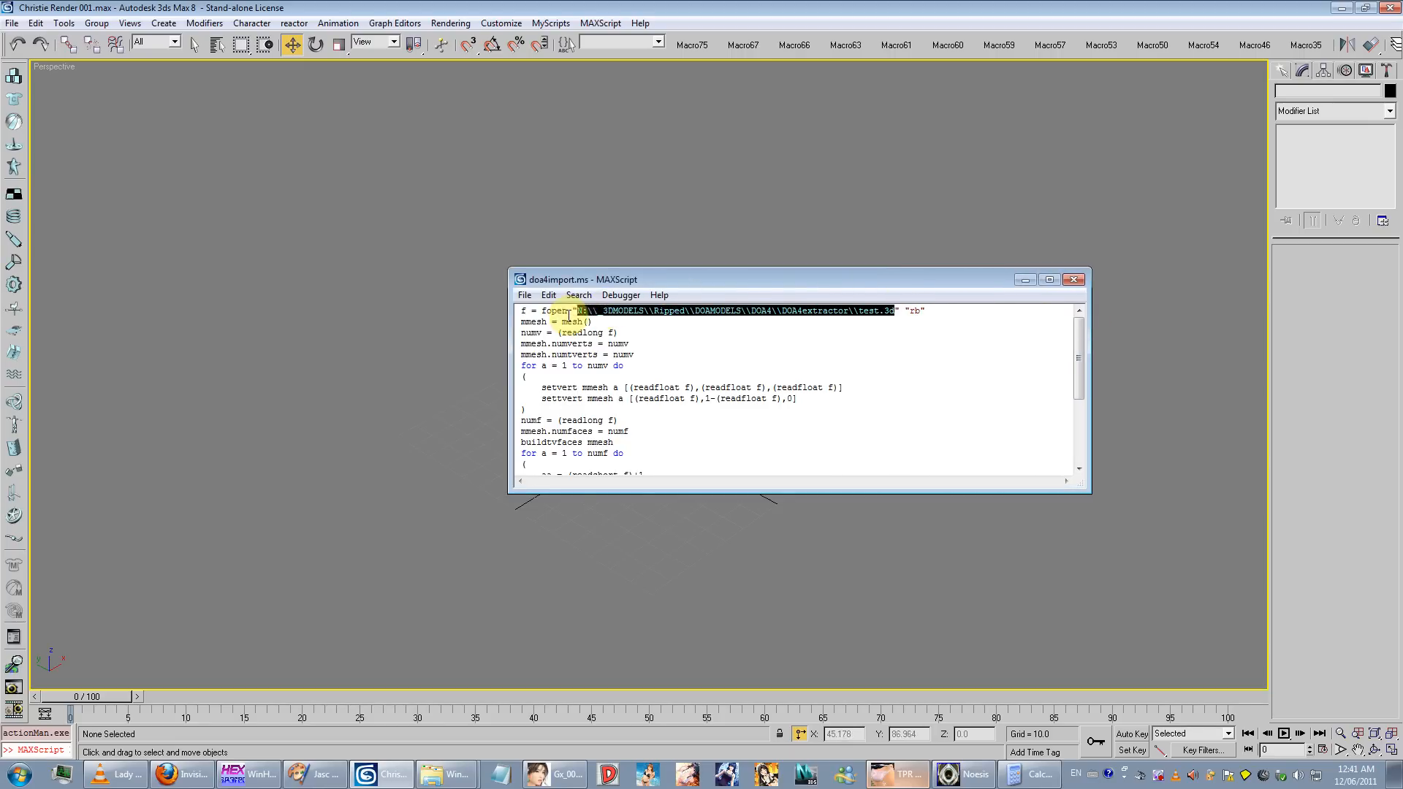
Step: Turn the entire doa4import.ms code into a macro button on the main toolbar and close the script editor
left_click(635, 387)
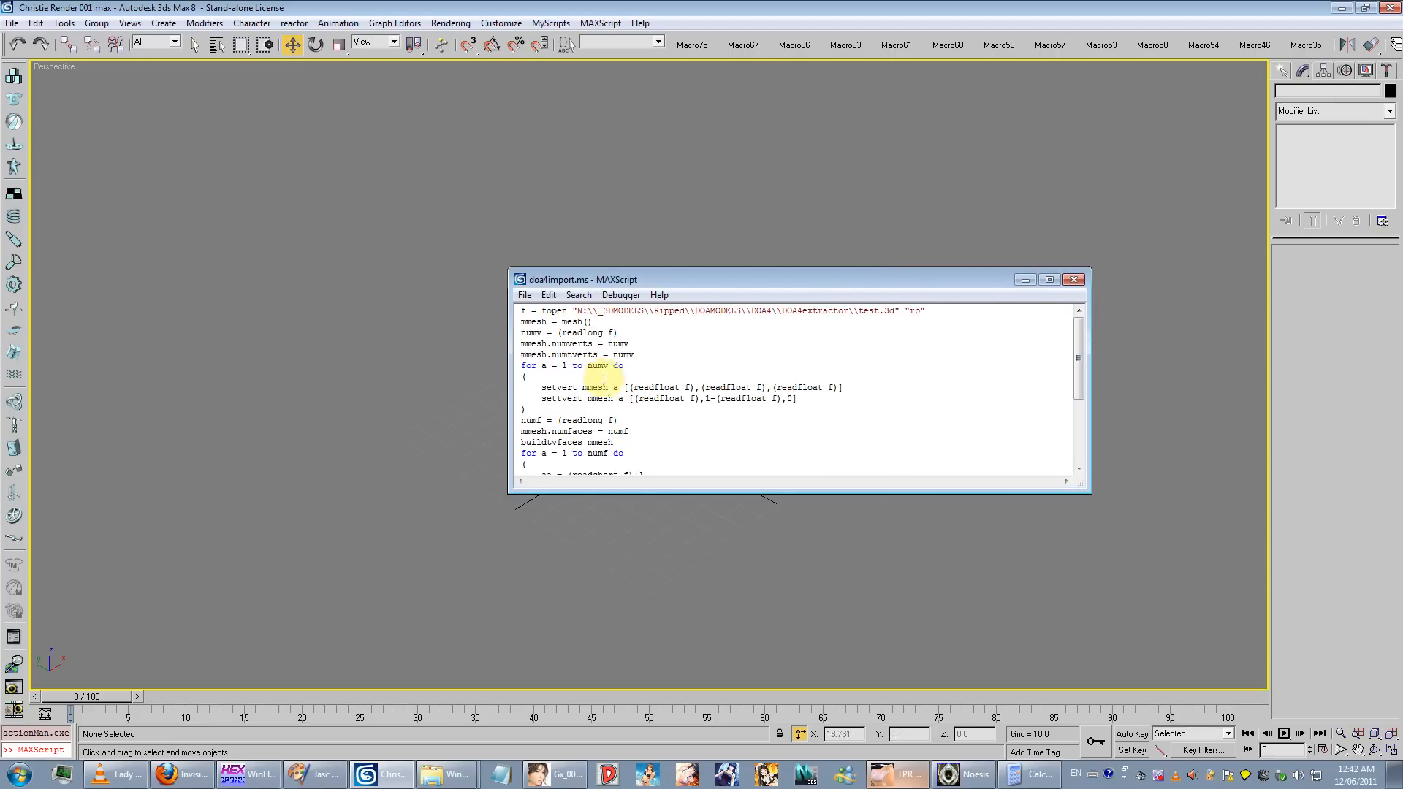
left_click(512, 313)
left_click(526, 317)
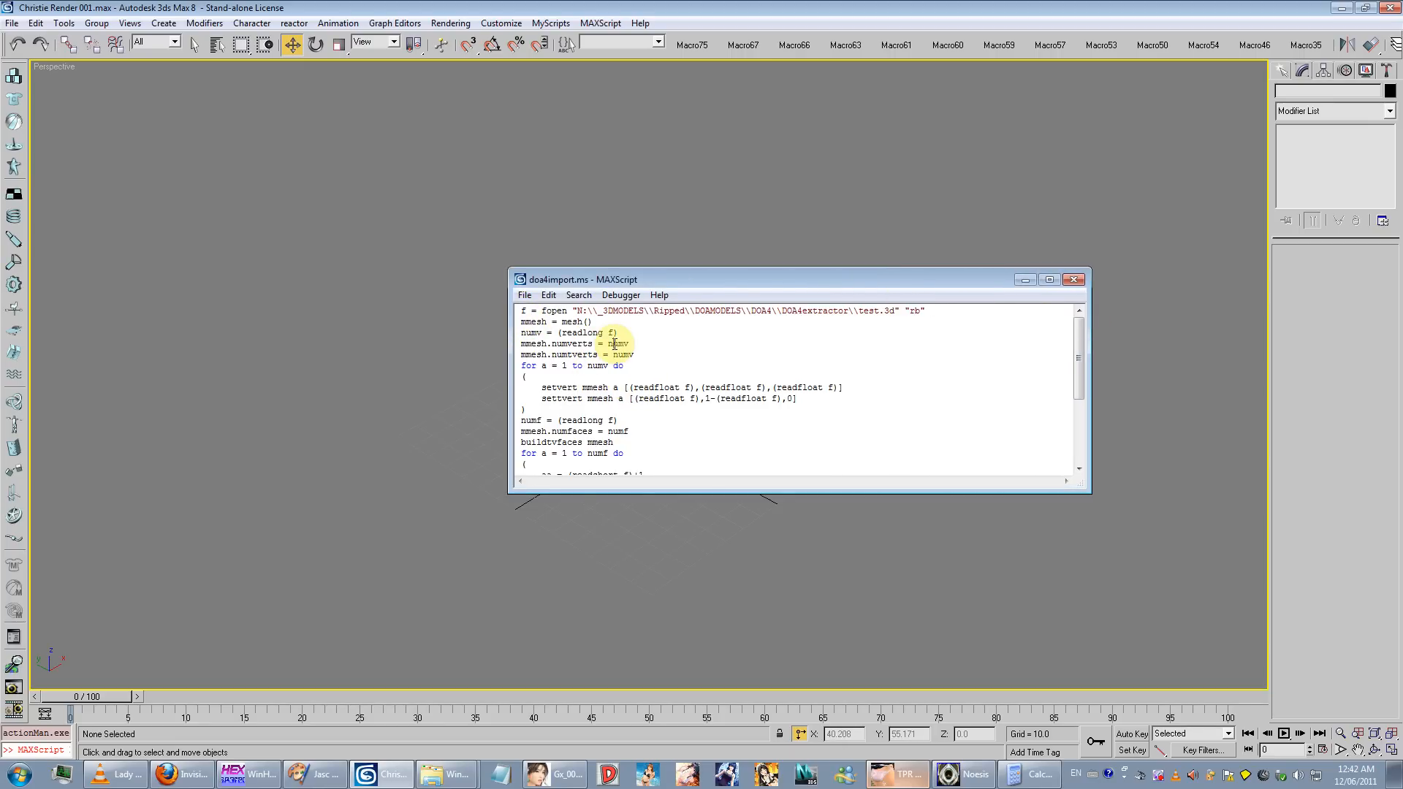
right_click(542, 319)
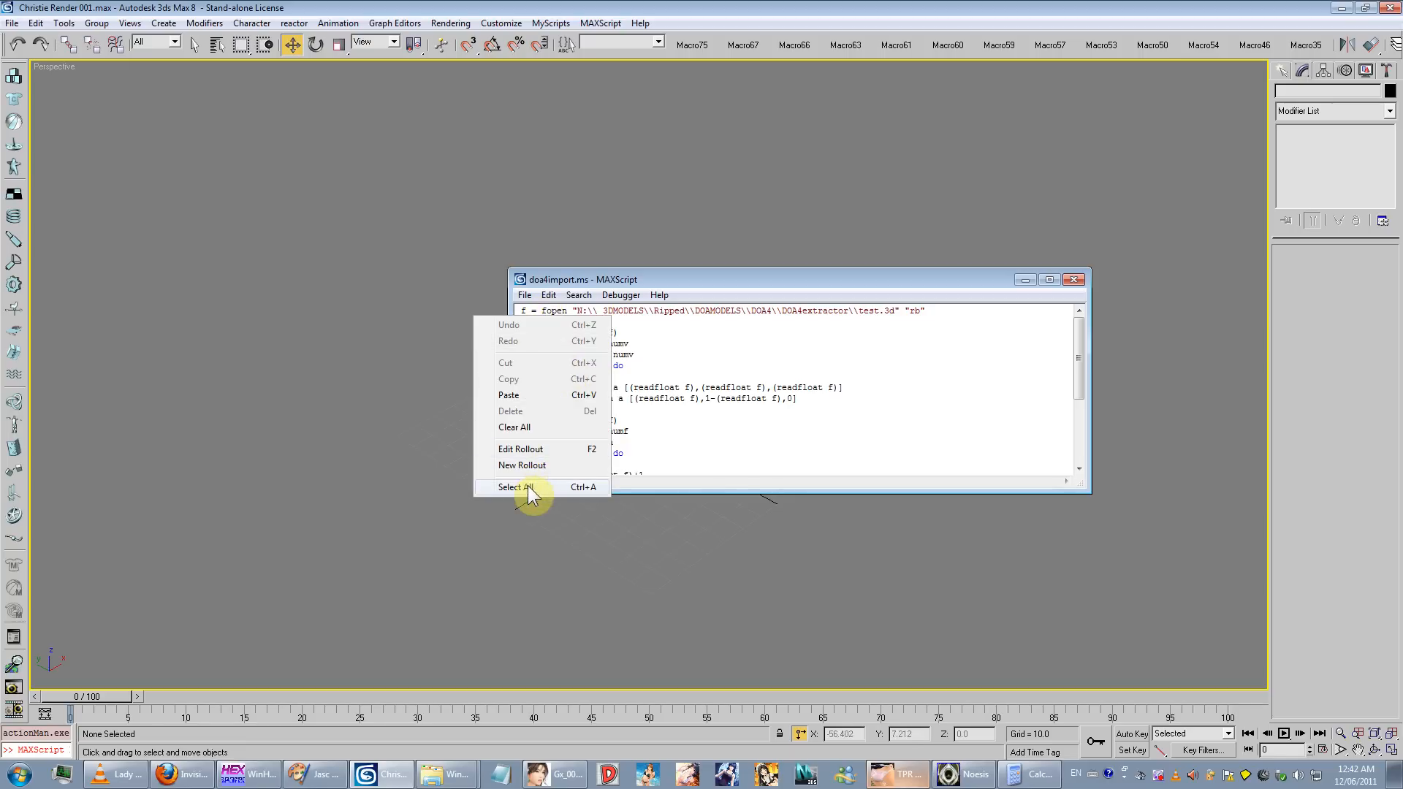
left_click(527, 487)
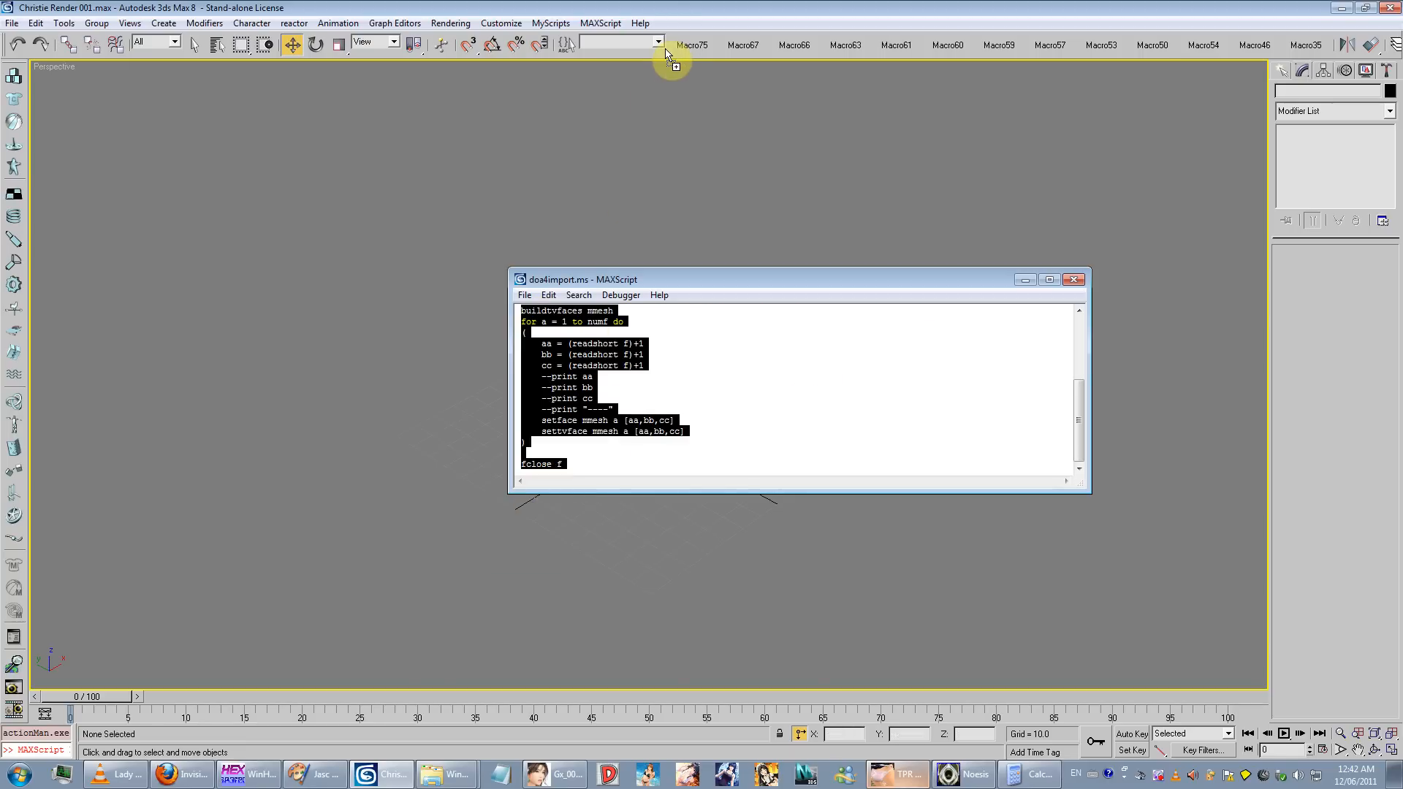
left_click_drag(668, 49, 669, 48)
left_click(1073, 280)
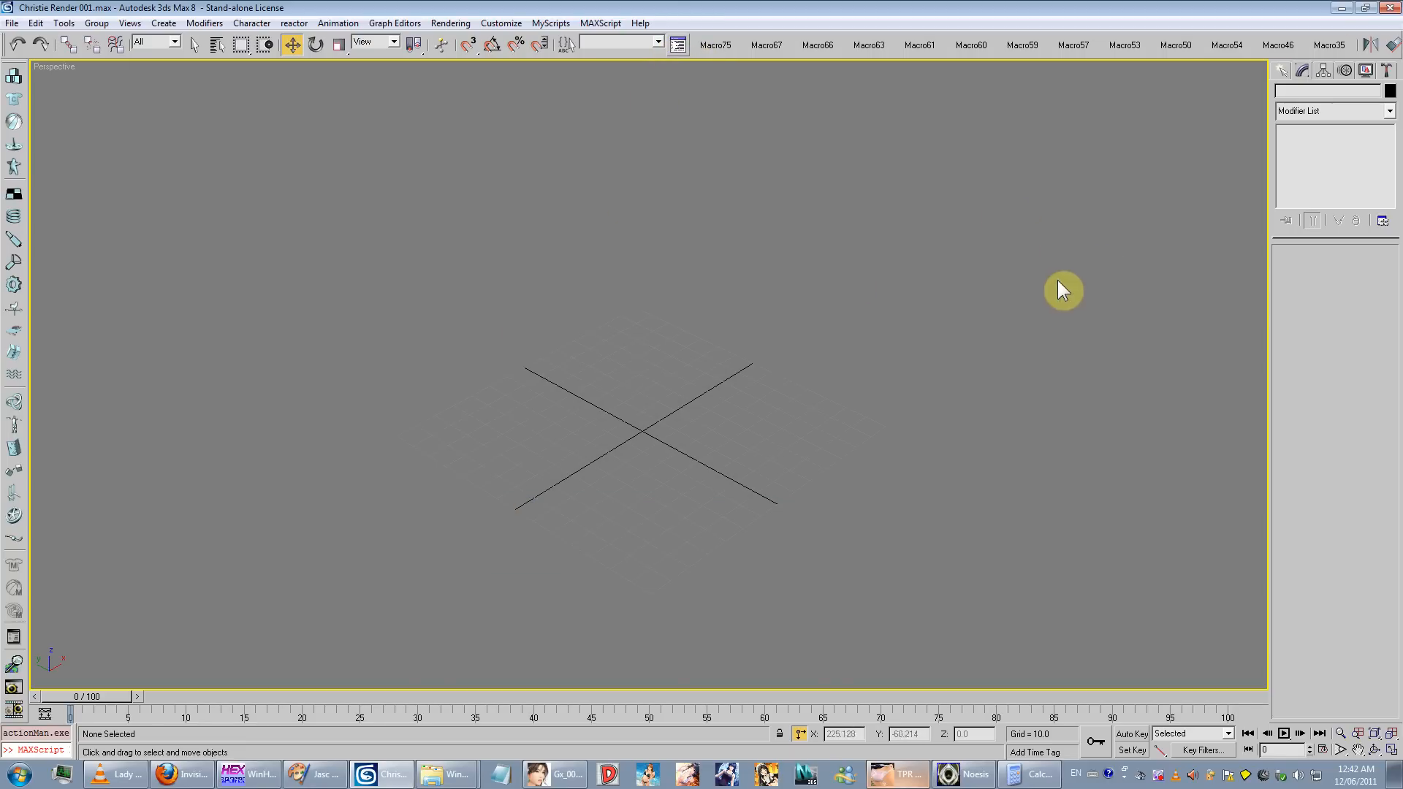
Step: Test the new import macro with the existing test.3d file and delete the imported mesh
left_click(674, 50)
scroll(615, 467, "up", 5)
middle_click_drag(615, 466, 697, 439)
scroll(631, 380, "up", 5)
left_click(628, 442)
key("Delete")
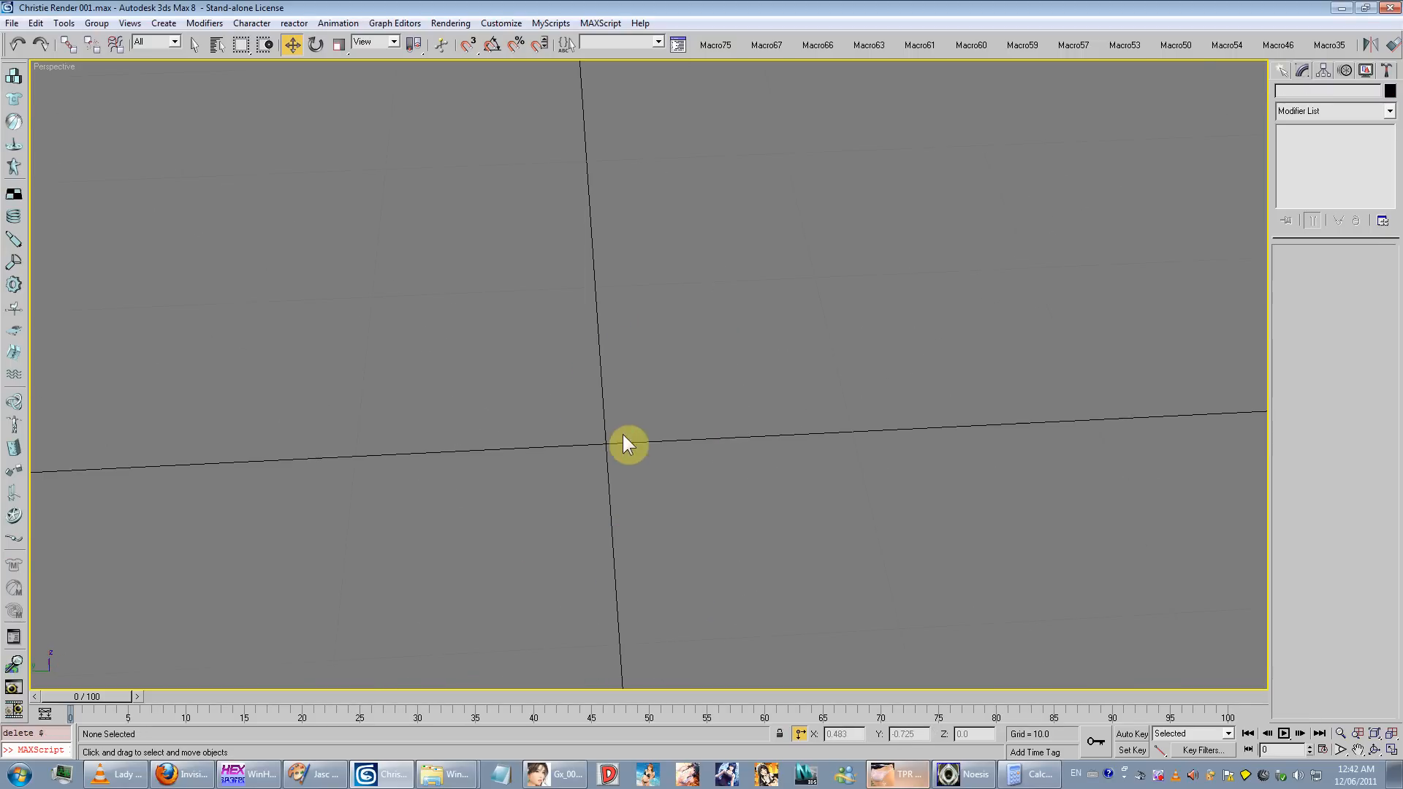
Step: Place the TPR mesh browser beside the viewport, rip VBUF_0 - 35872 with IBUF_0 - 4688, and import the mesh with the macro
left_click(897, 774)
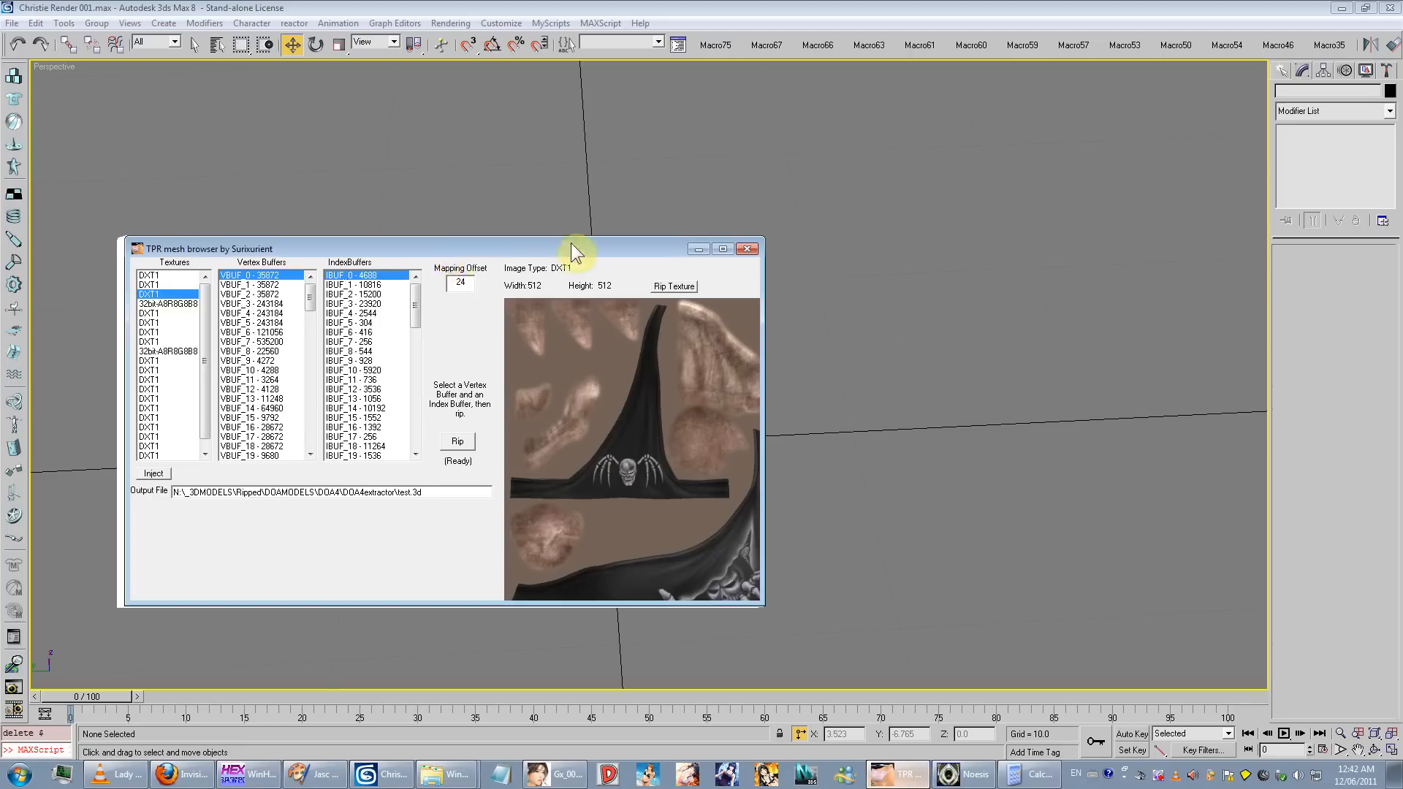
left_click_drag(442, 250, 1089, 241)
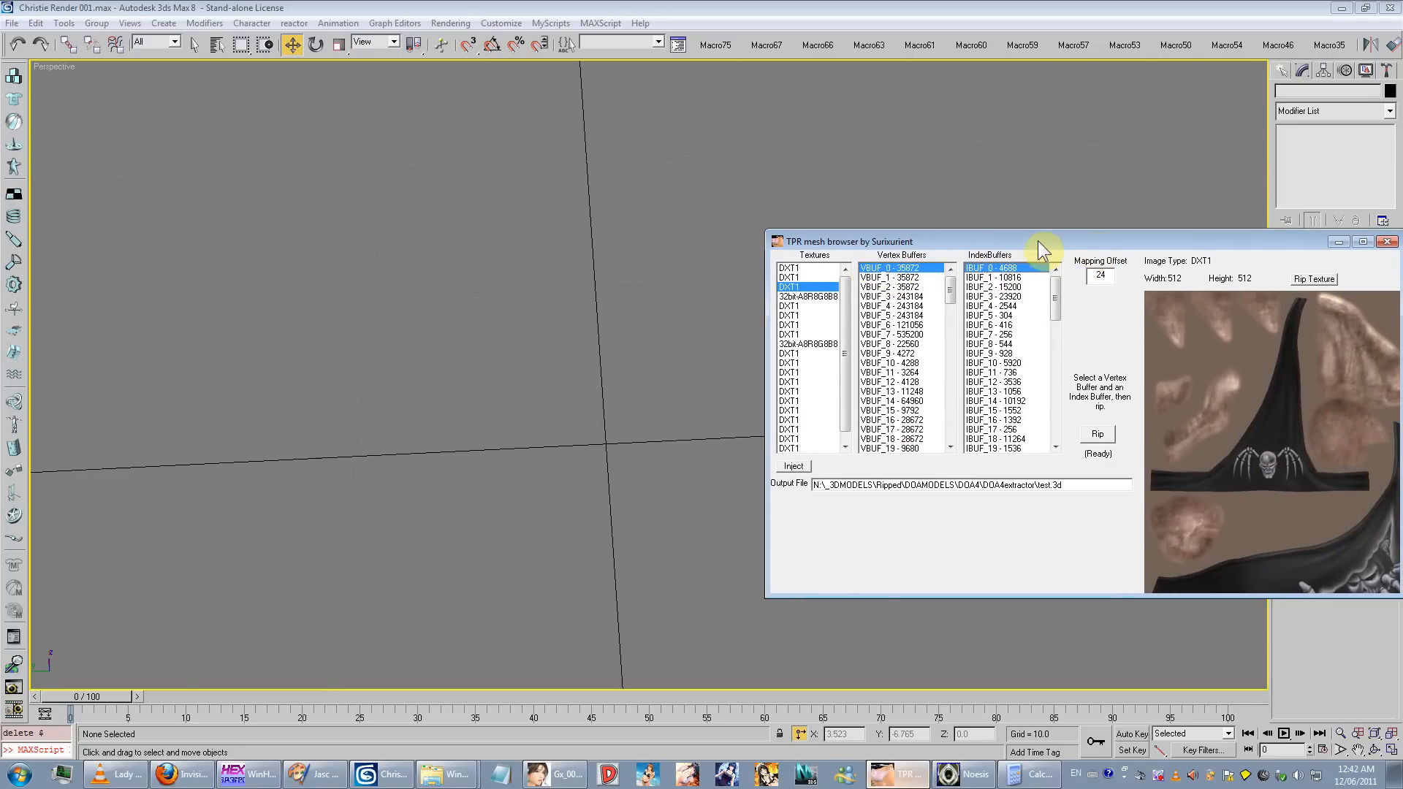
left_click_drag(1037, 242, 954, 269)
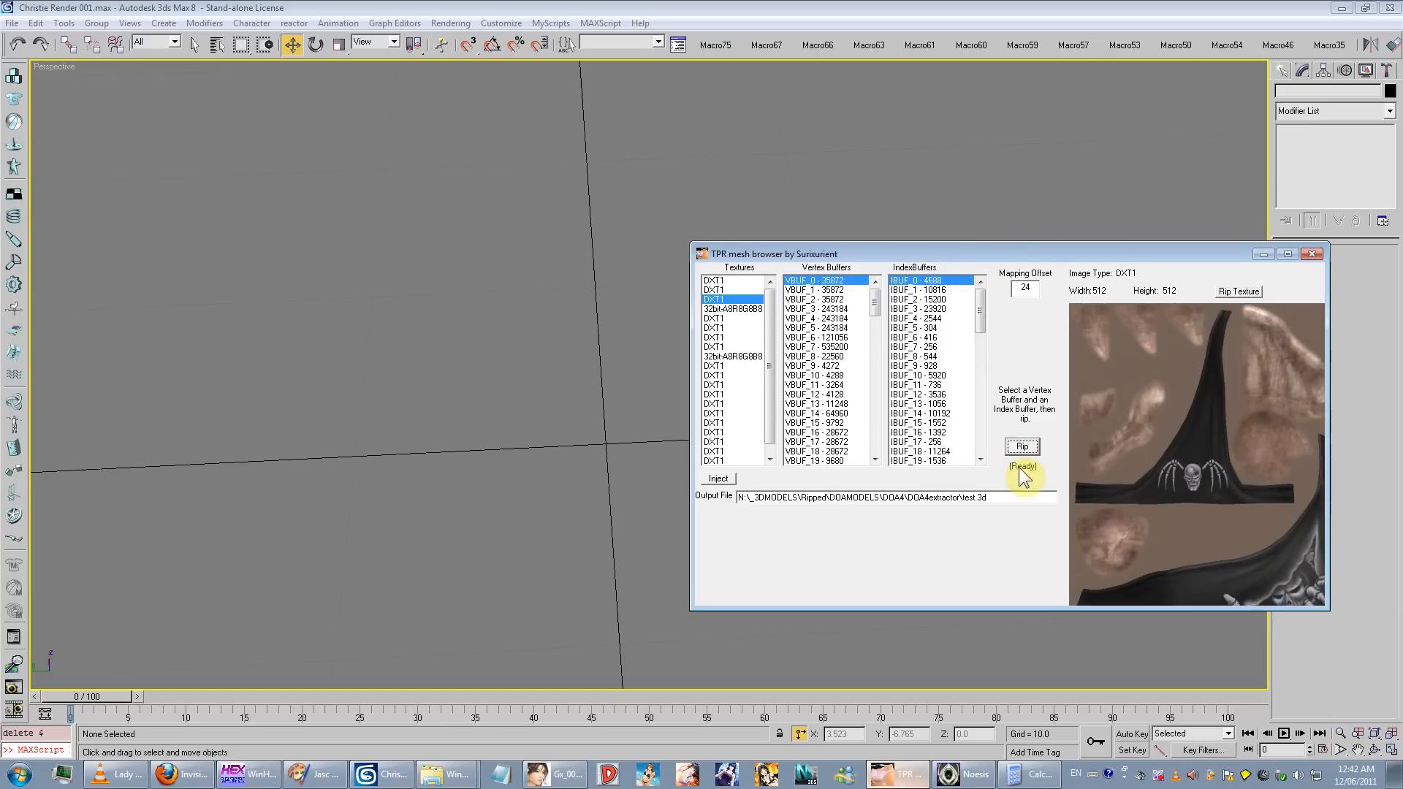
left_click(681, 51)
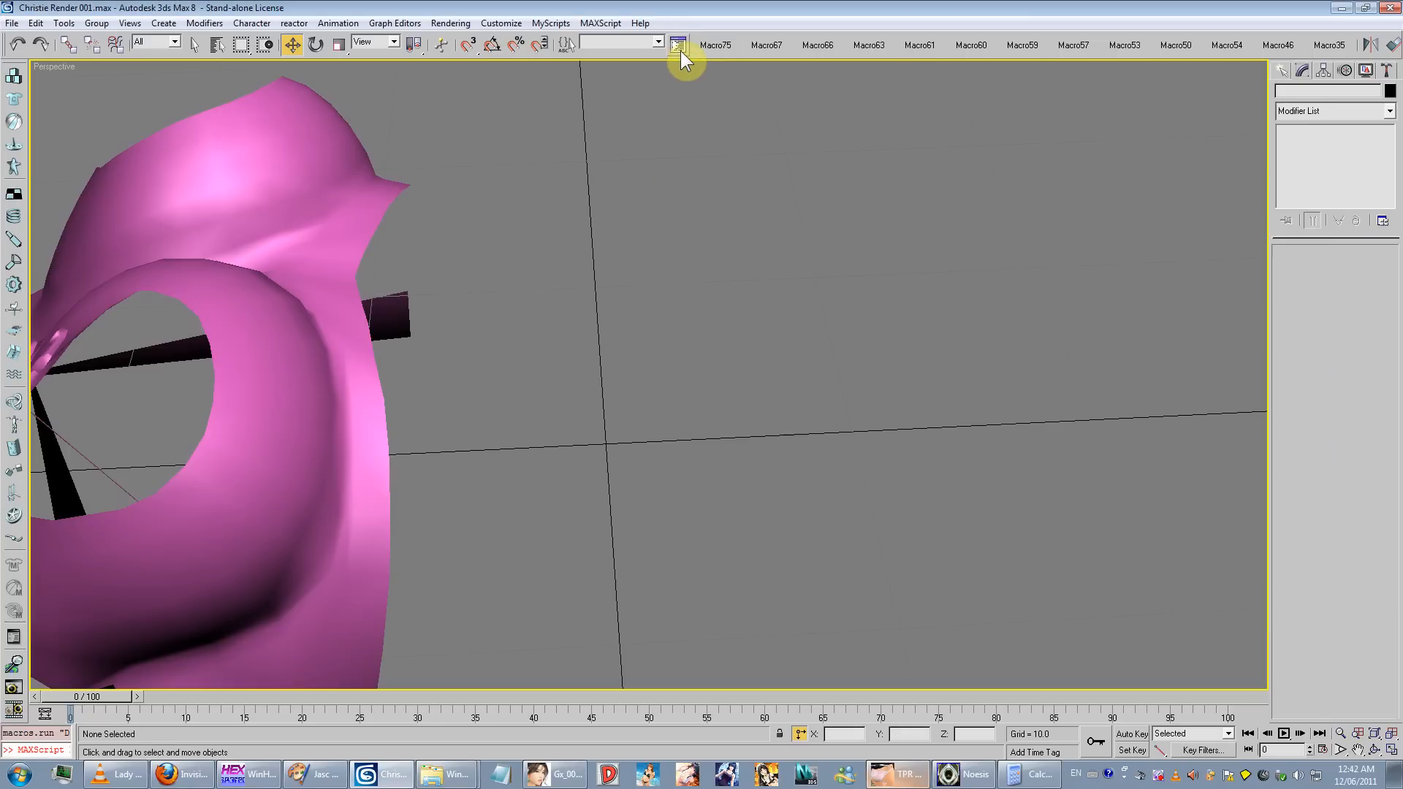
scroll(316, 433, "down", 3)
middle_click_drag(315, 432, 467, 415)
scroll(390, 448, "down", 2)
Step: Rip VBUF_1 - 35872 with IBUF_1 - 10816, import it with the macro, and delete that mesh
key("alt+Tab")
left_click(809, 292)
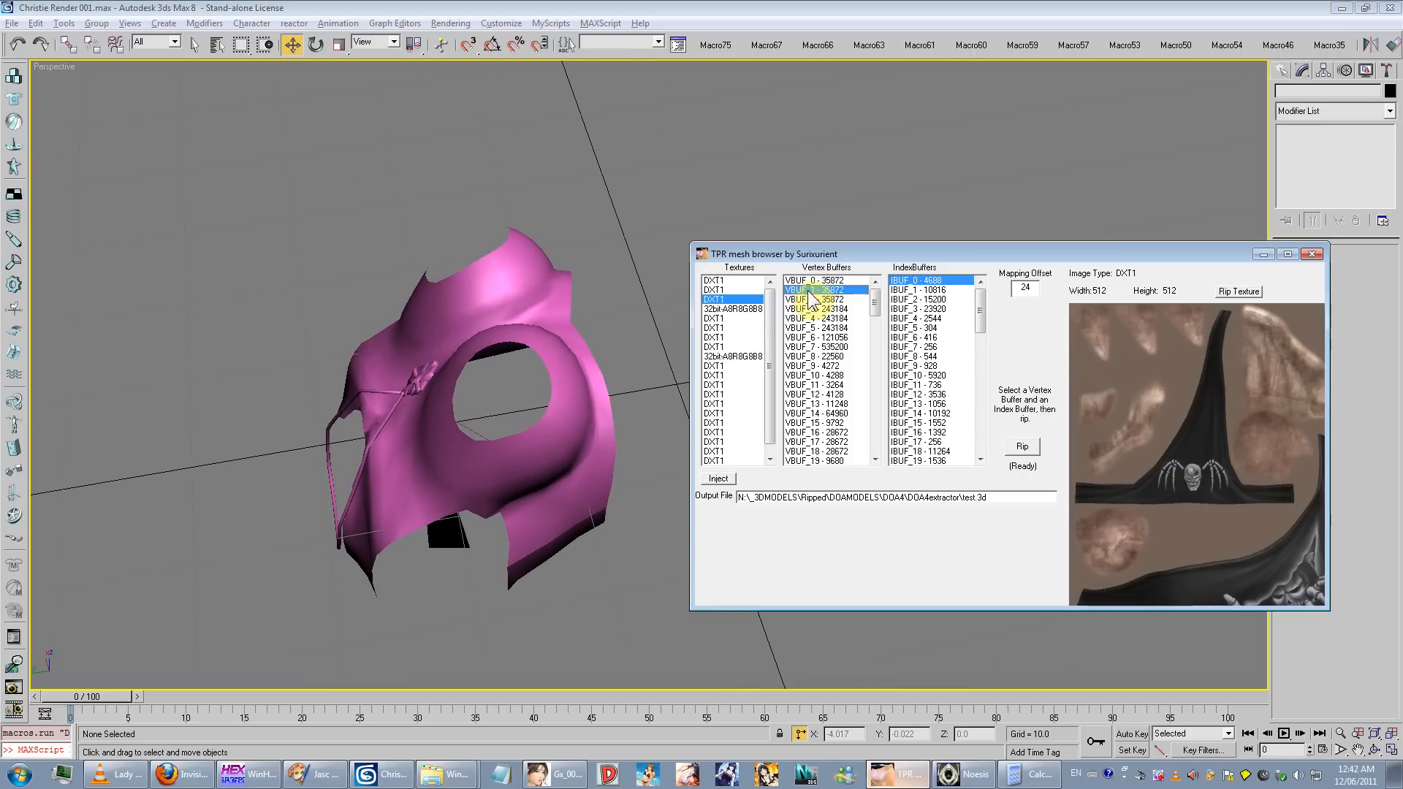
left_click(917, 290)
left_click(1022, 446)
left_click(678, 46)
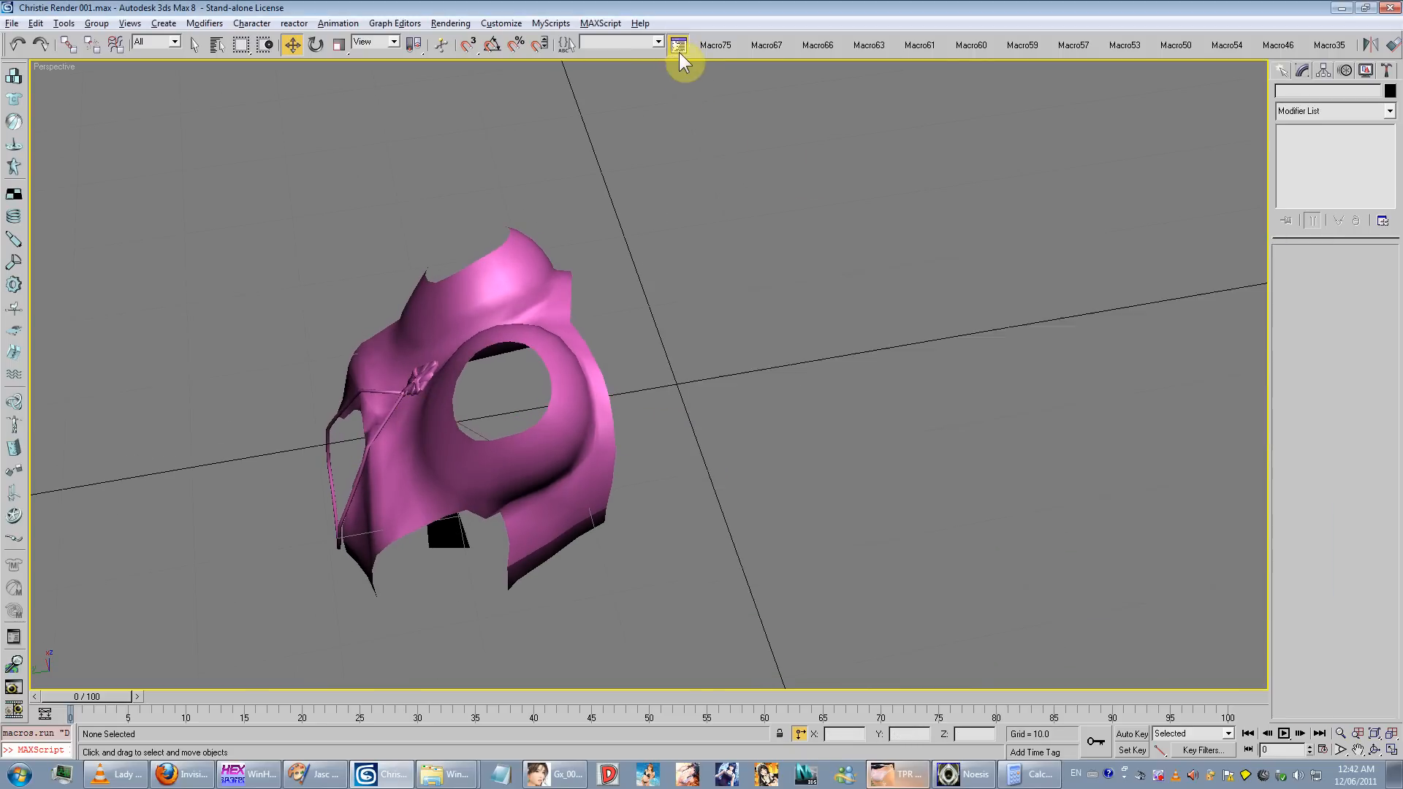
scroll(589, 406, "down", 5)
middle_click_drag(589, 406, 611, 382, "alt")
scroll(611, 383, "up", 3)
key("Delete")
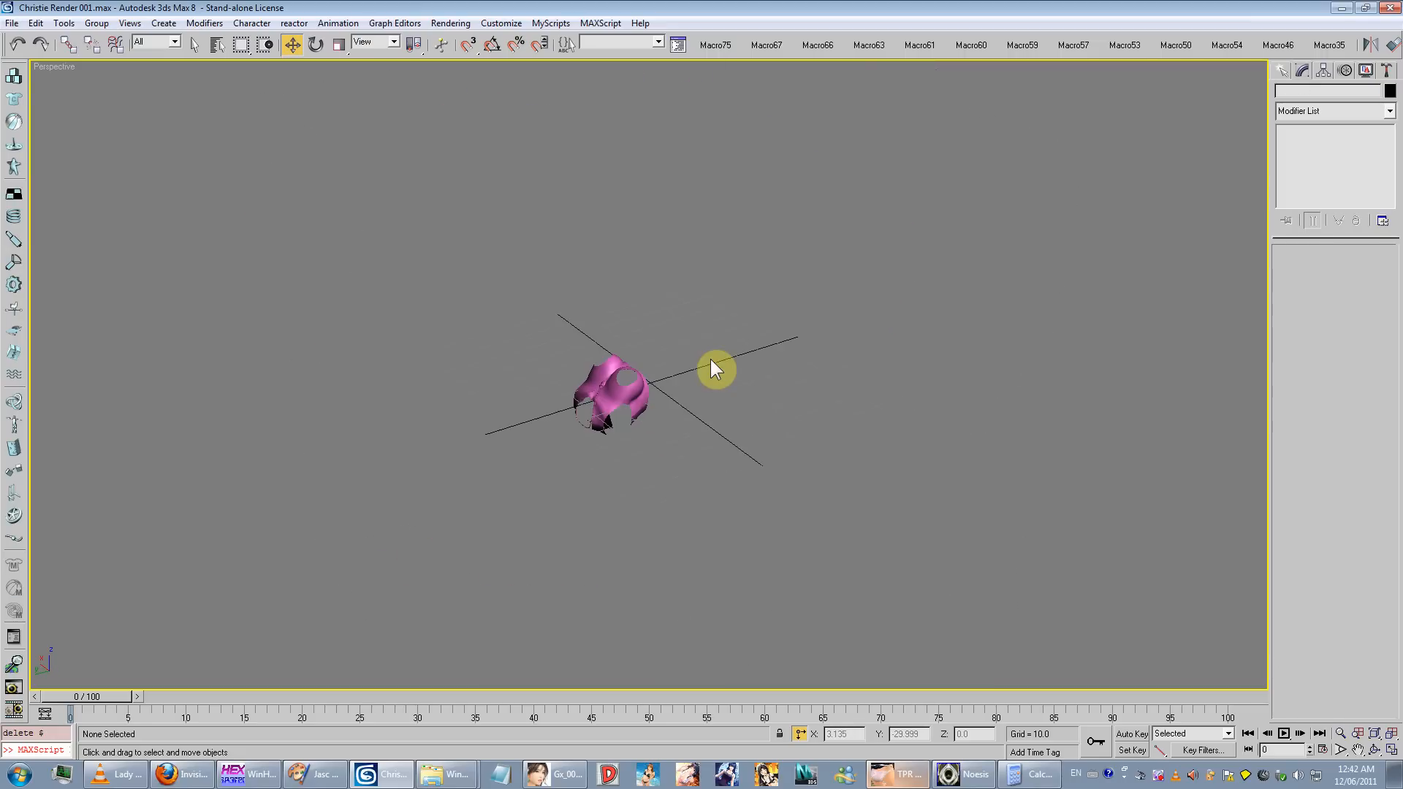
scroll(691, 348, "up", 5)
Step: Compare the equal-sized vertex buffers VBUF_0 to VBUF_2 in the mesh browser and look through the index buffer list
key("alt+Tab")
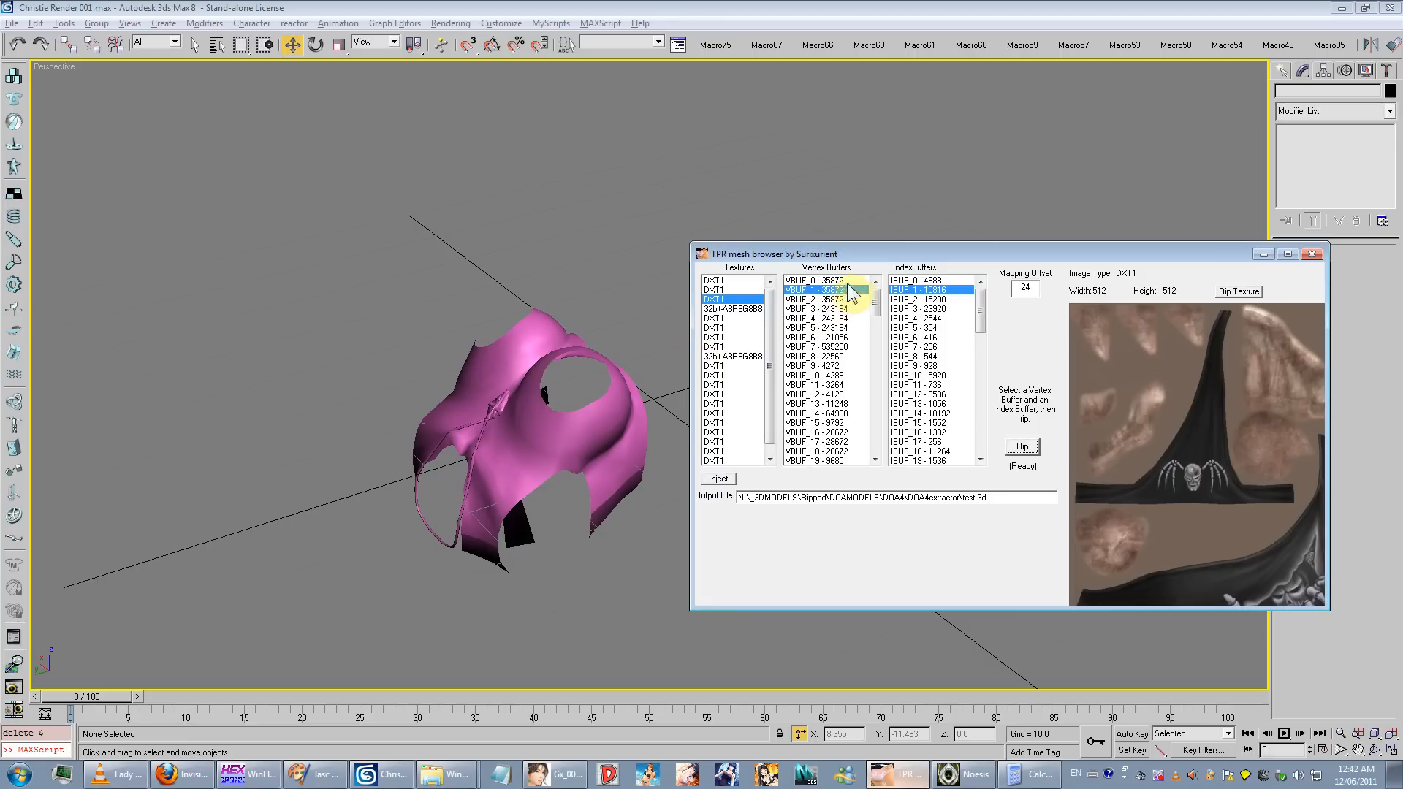
left_click(818, 300)
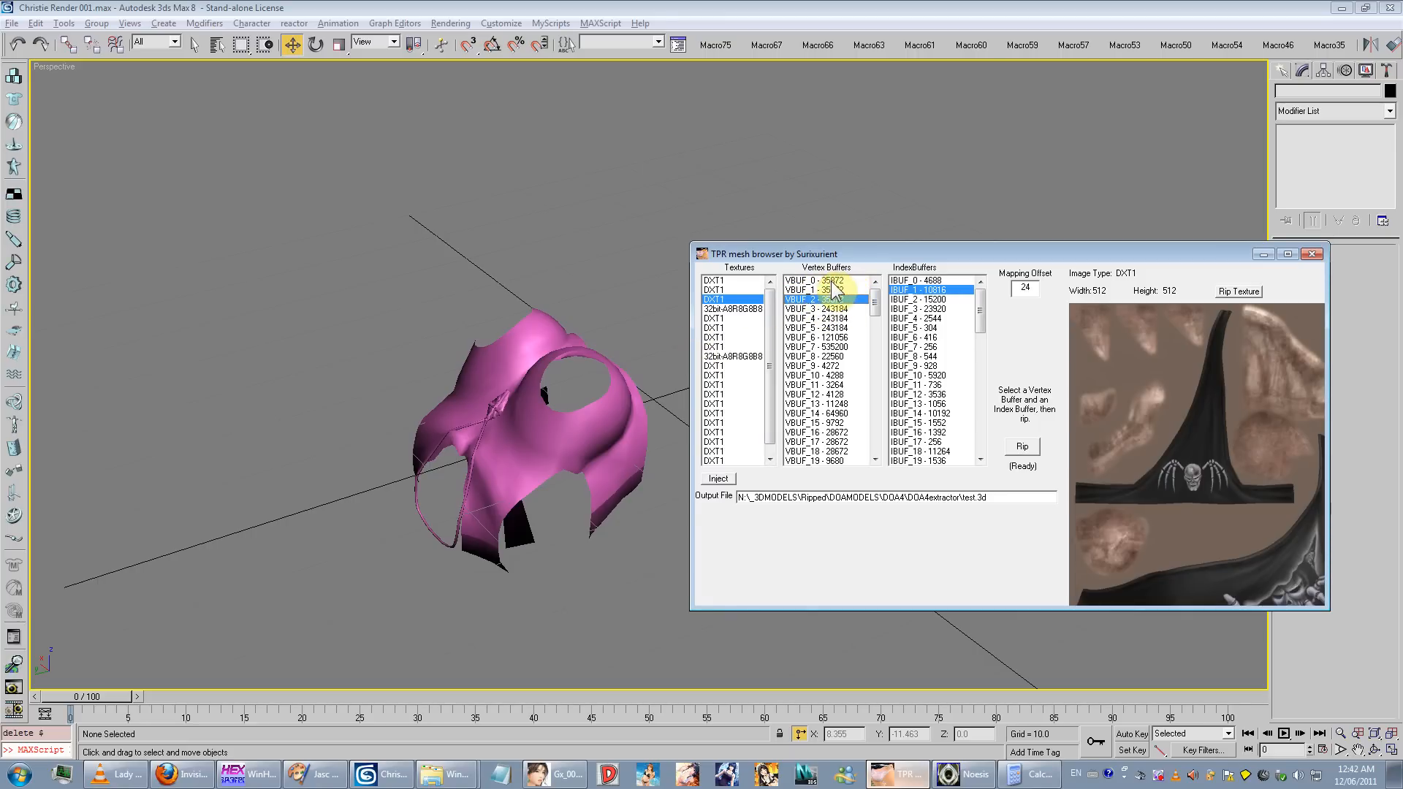
left_click(793, 281)
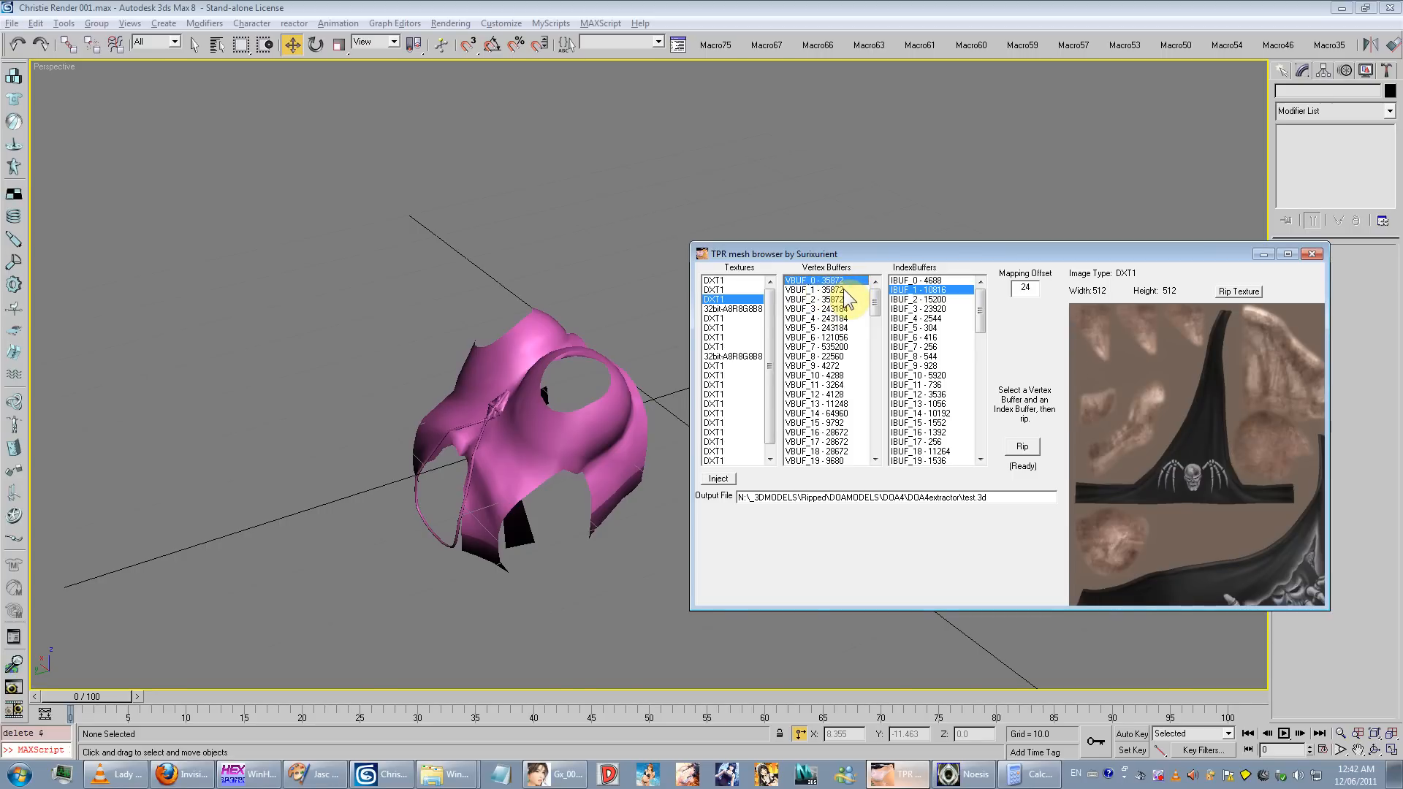
left_click(840, 288)
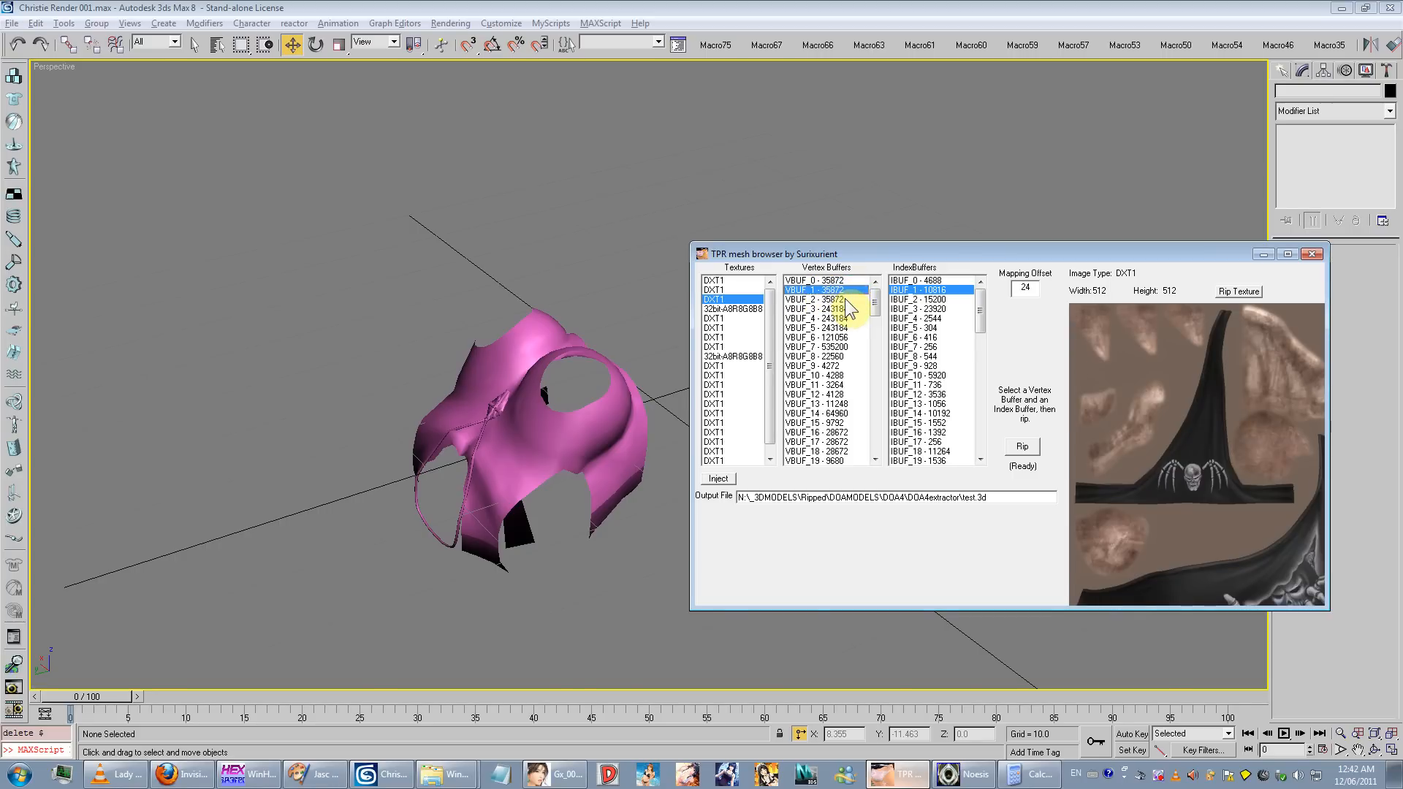
left_click(842, 300)
left_click(847, 281)
left_click(842, 290)
left_click(842, 300)
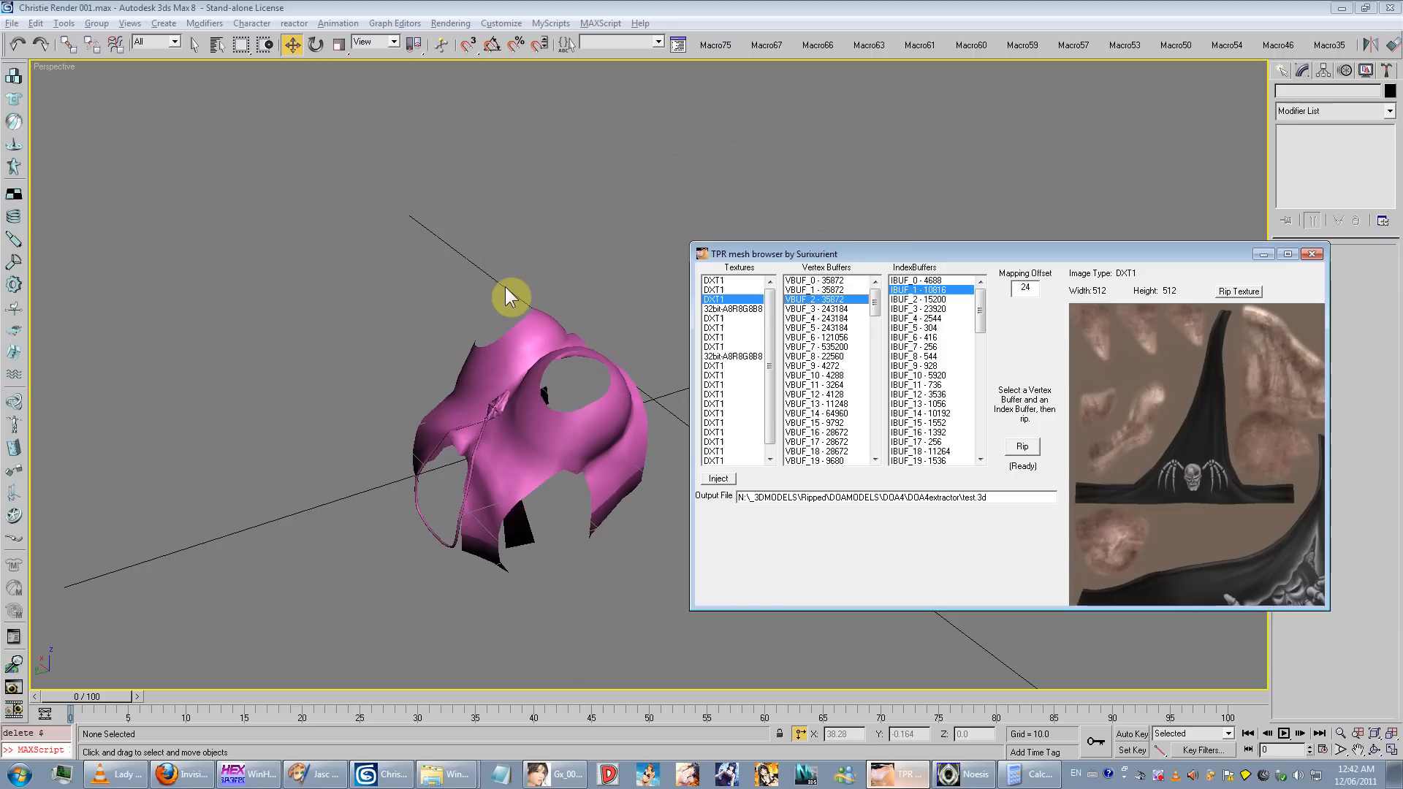
left_click(845, 281)
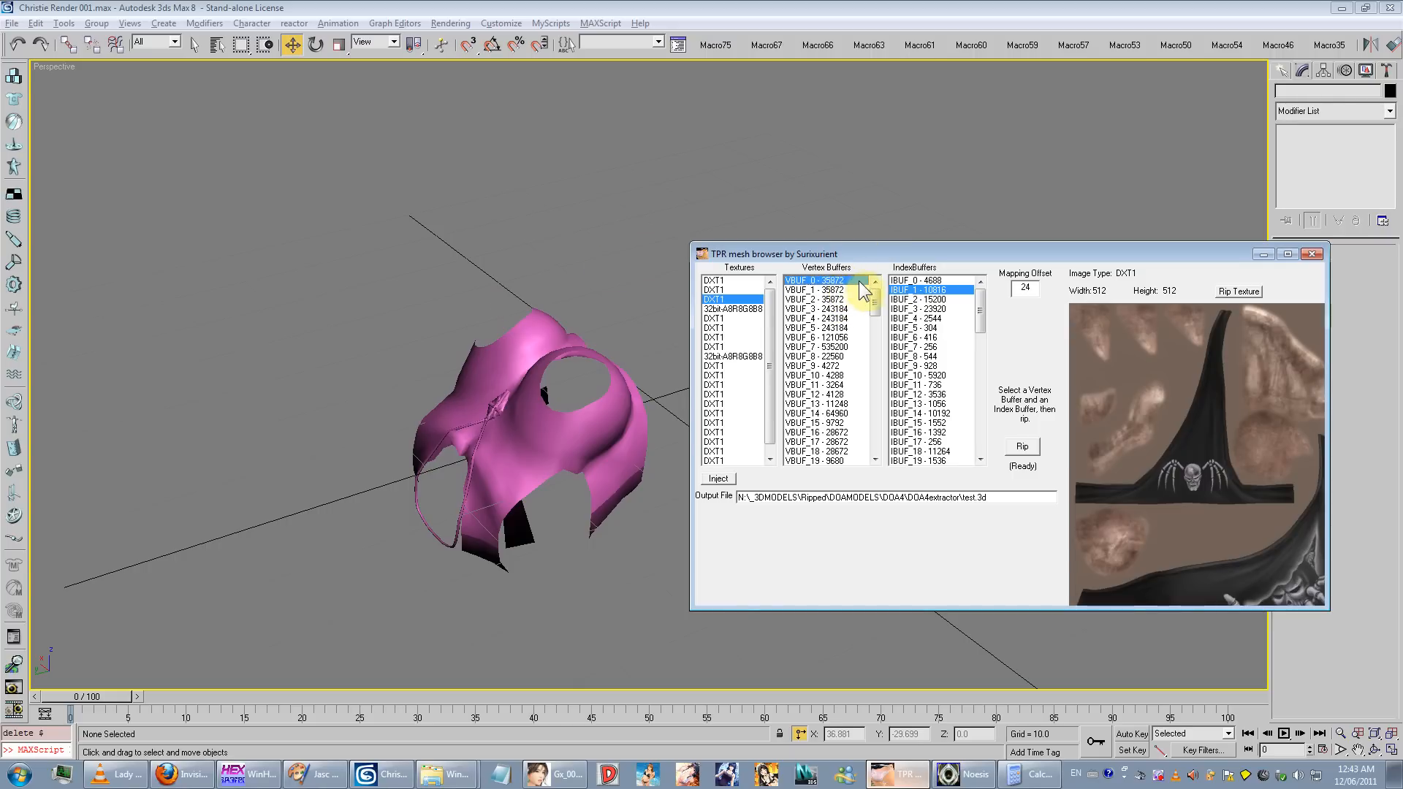
left_click(851, 300)
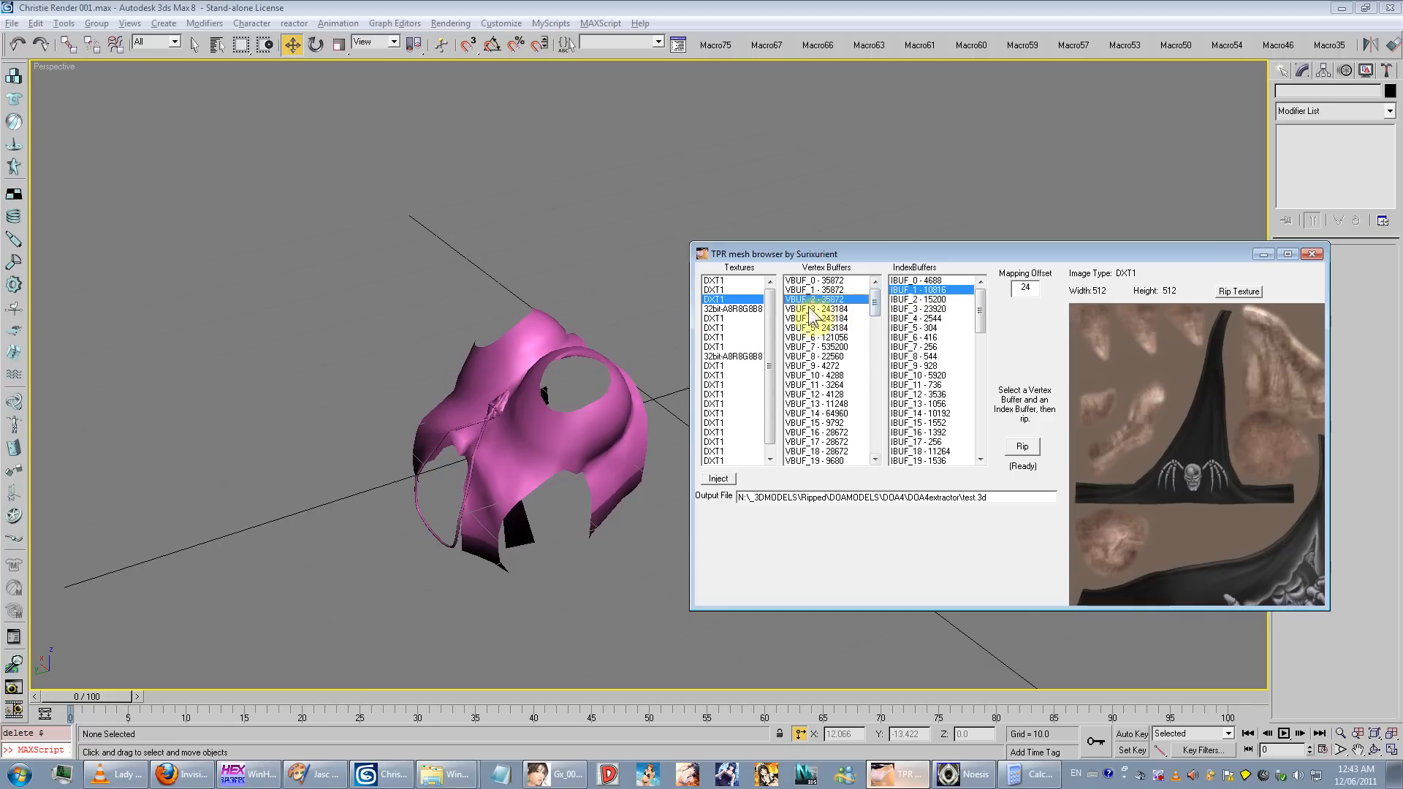
left_click(838, 282)
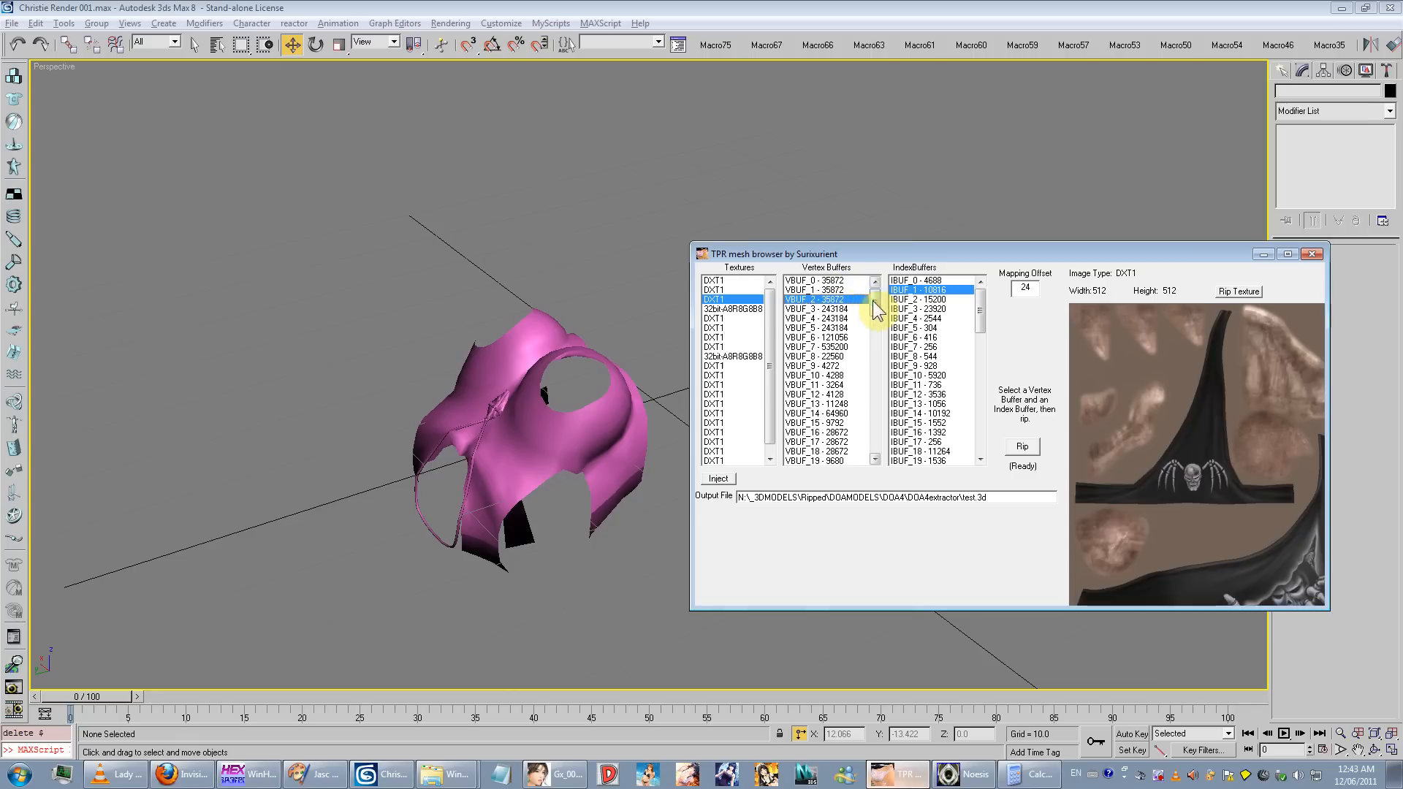
mouse_move(875, 302)
left_mouse_down()
mouse_move(872, 457)
mouse_move(874, 291)
left_mouse_up()
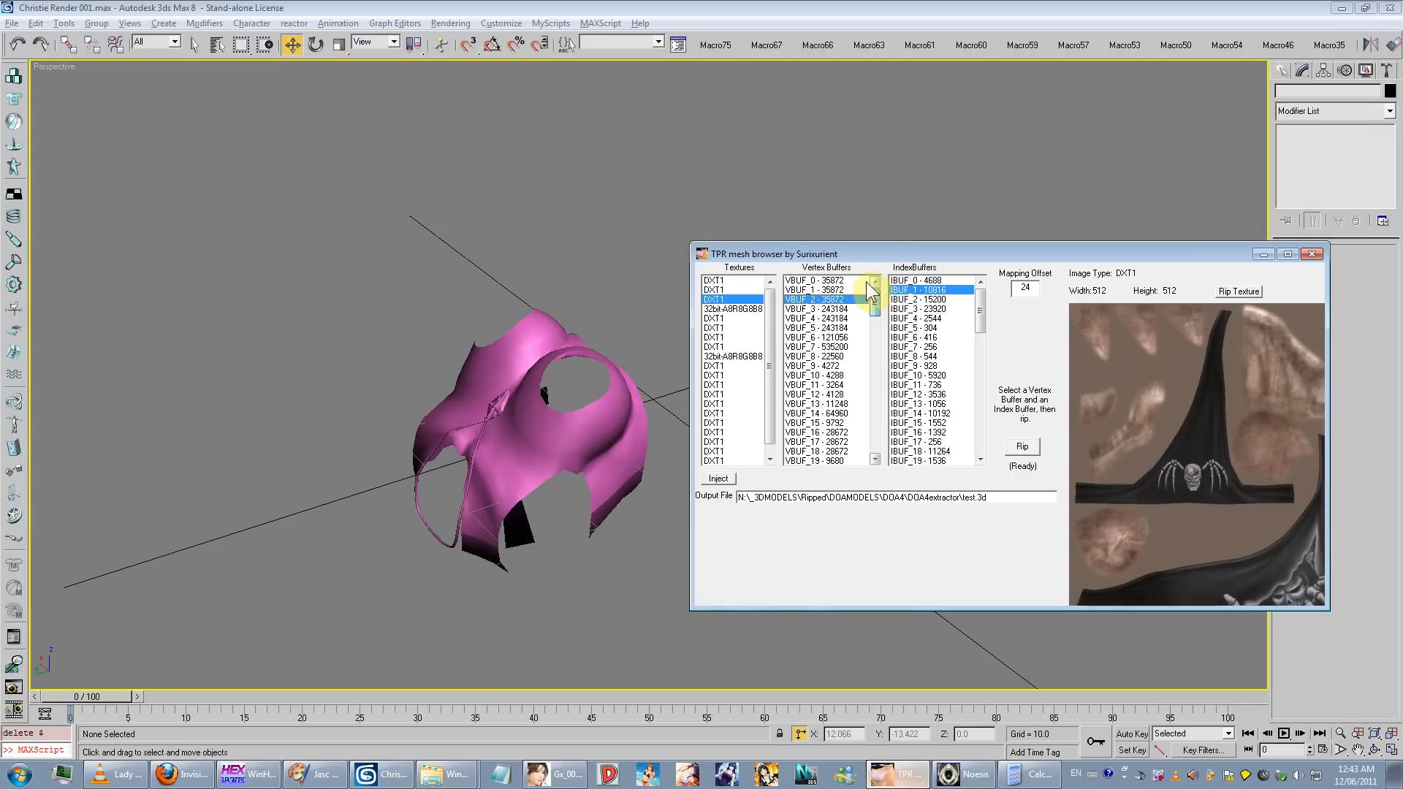
left_click_drag(980, 306, 978, 451)
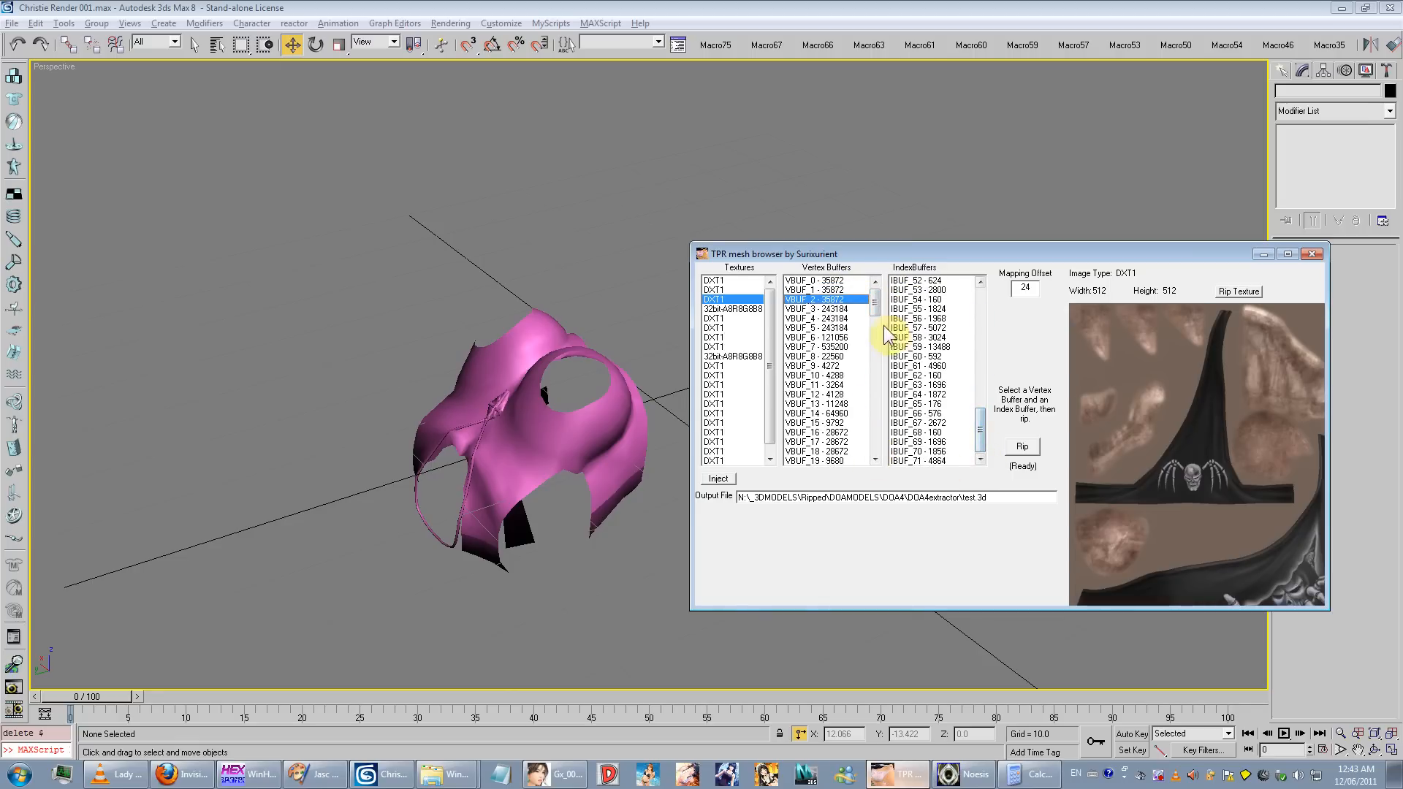
mouse_move(875, 302)
left_mouse_down()
mouse_move(862, 454)
mouse_move(869, 300)
left_mouse_up()
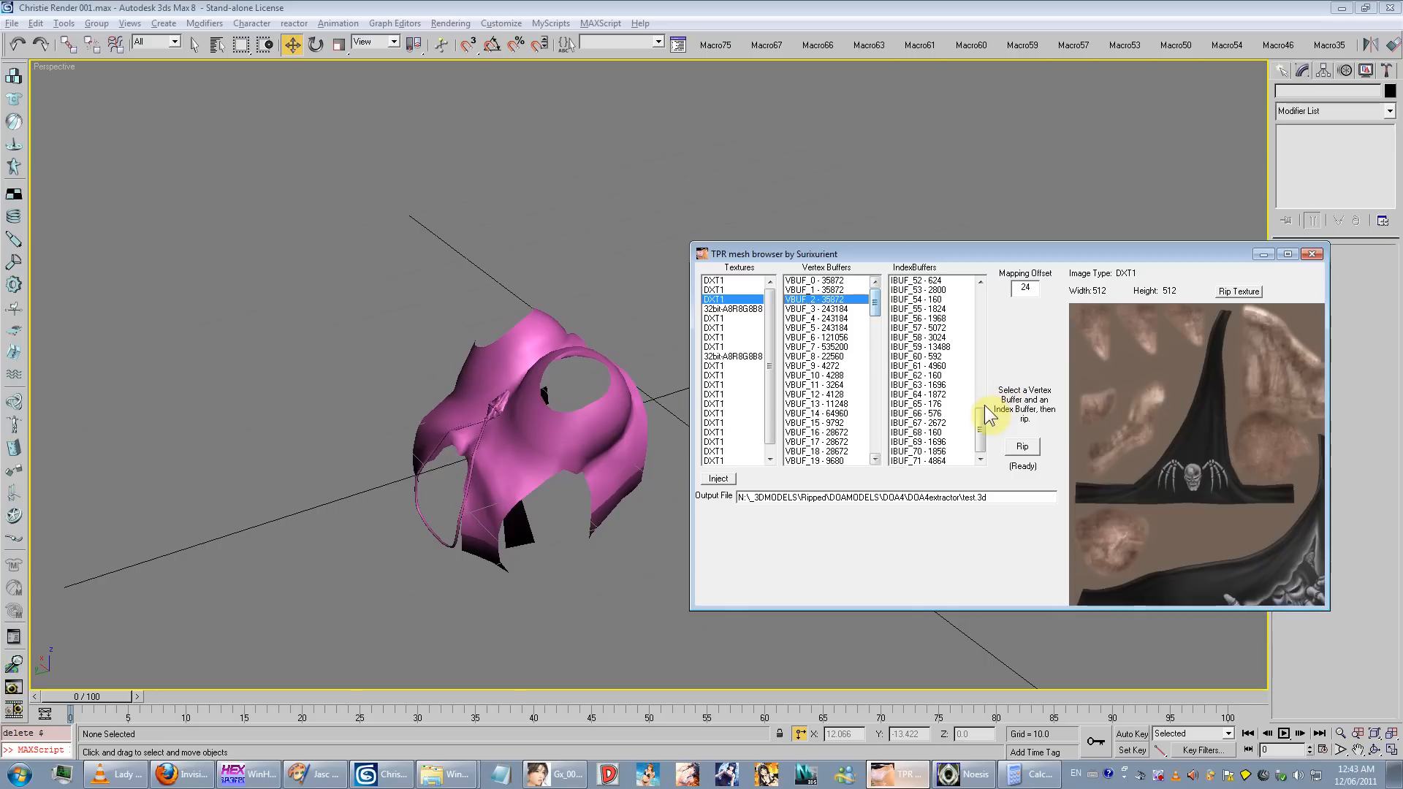
left_click_drag(984, 407, 980, 285)
Step: Rip vertex buffer VBUF_3 - 243184 with index buffer IBUF_1 - 10816 and import the mesh with the macro
left_click(926, 291)
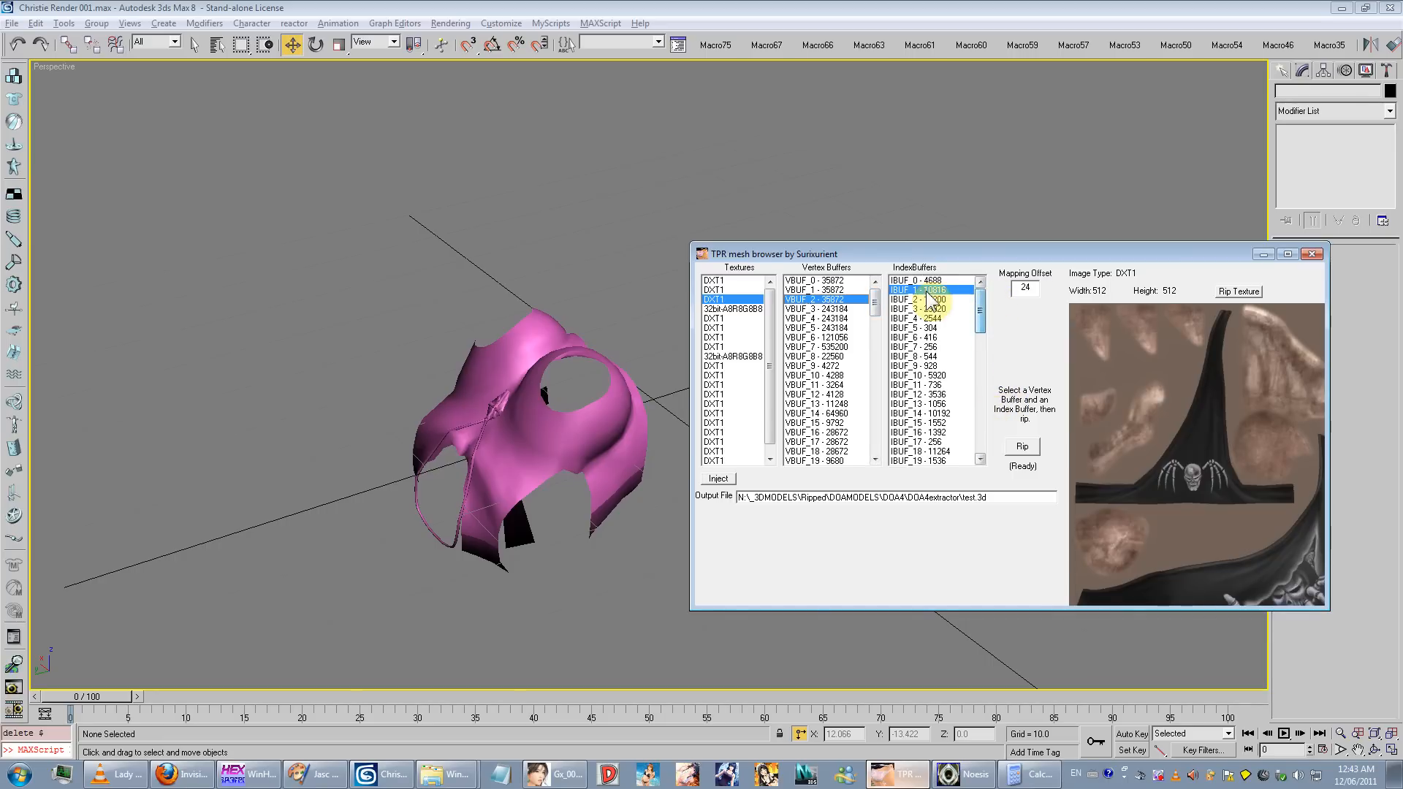
left_click(844, 282)
left_click(841, 310)
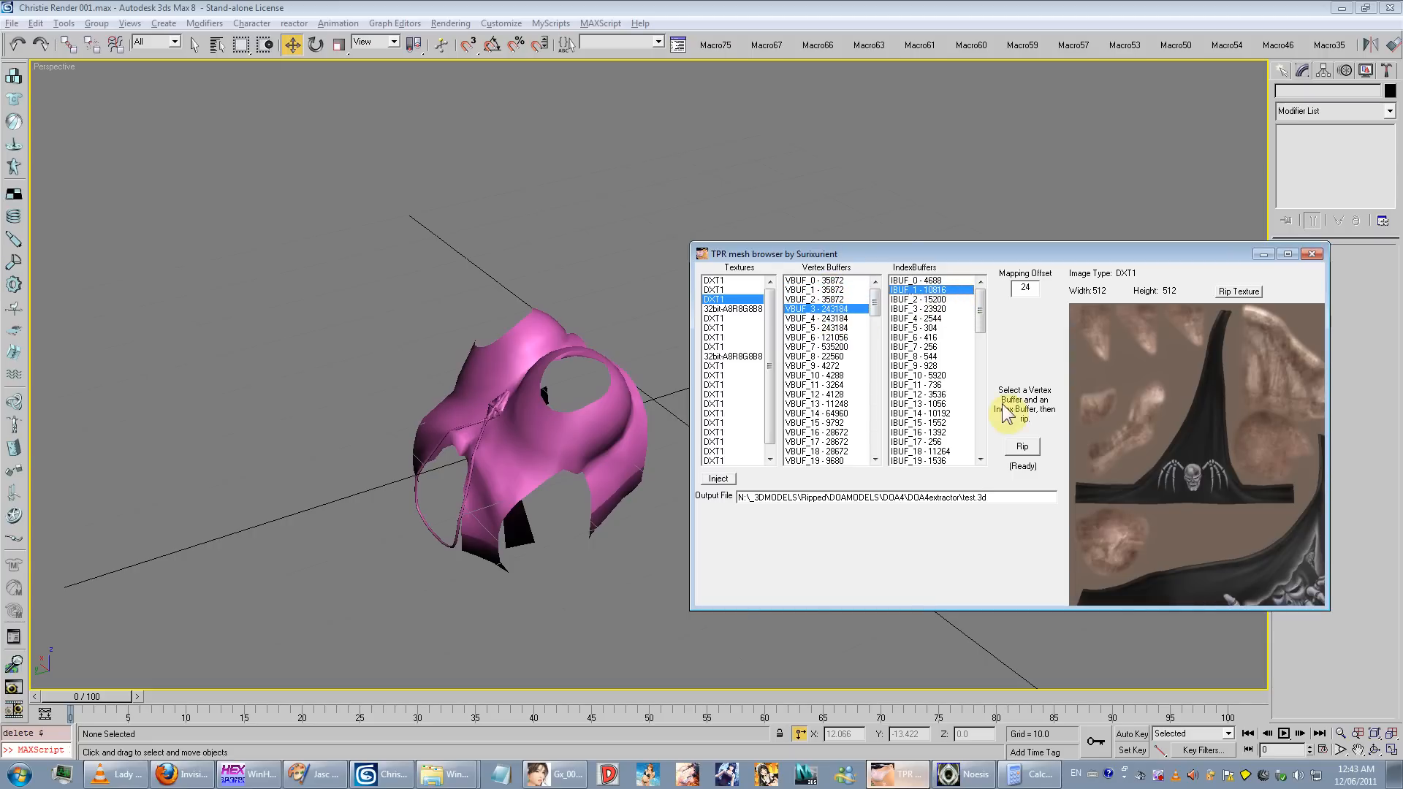
left_click(1021, 447)
left_click(691, 49)
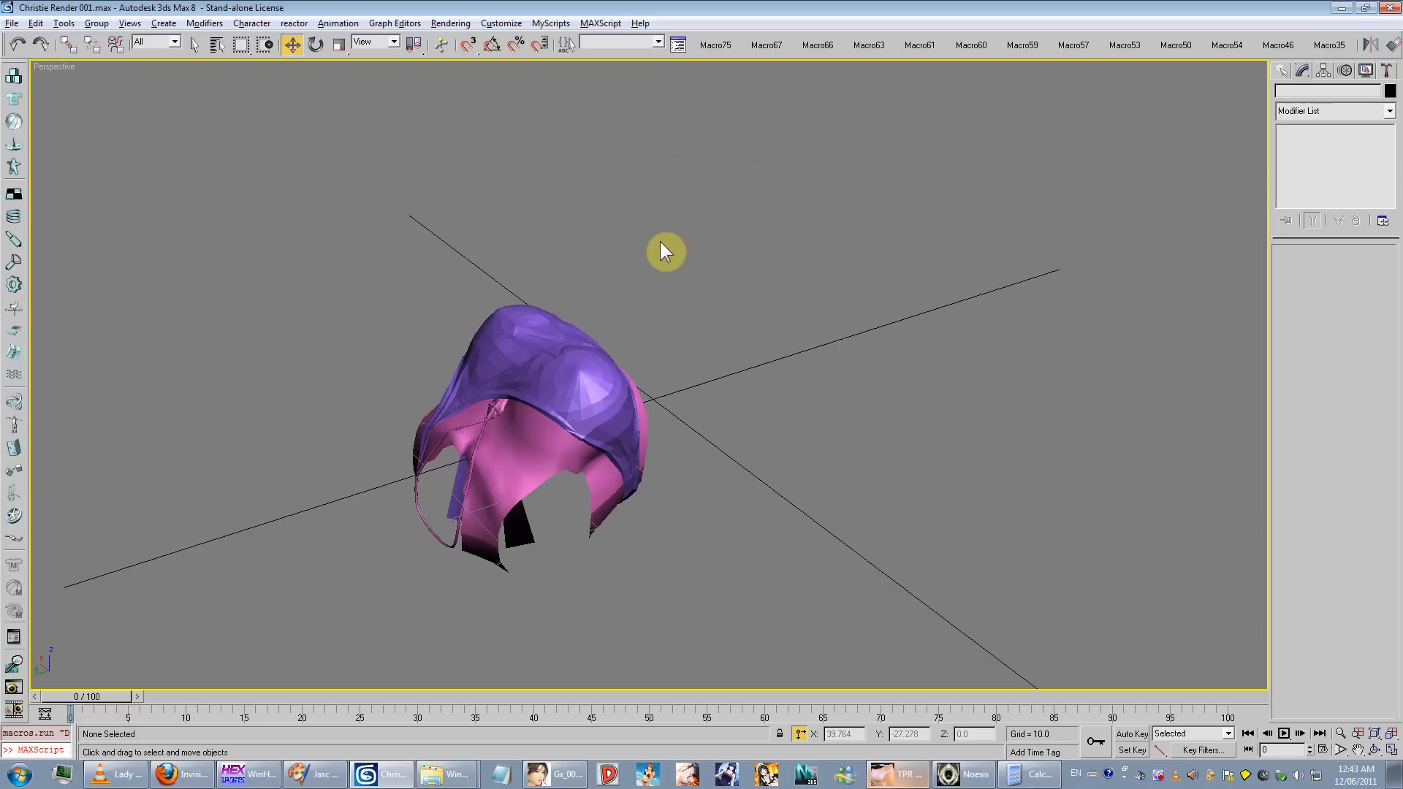
middle_click_drag(691, 363, 861, 261, "alt")
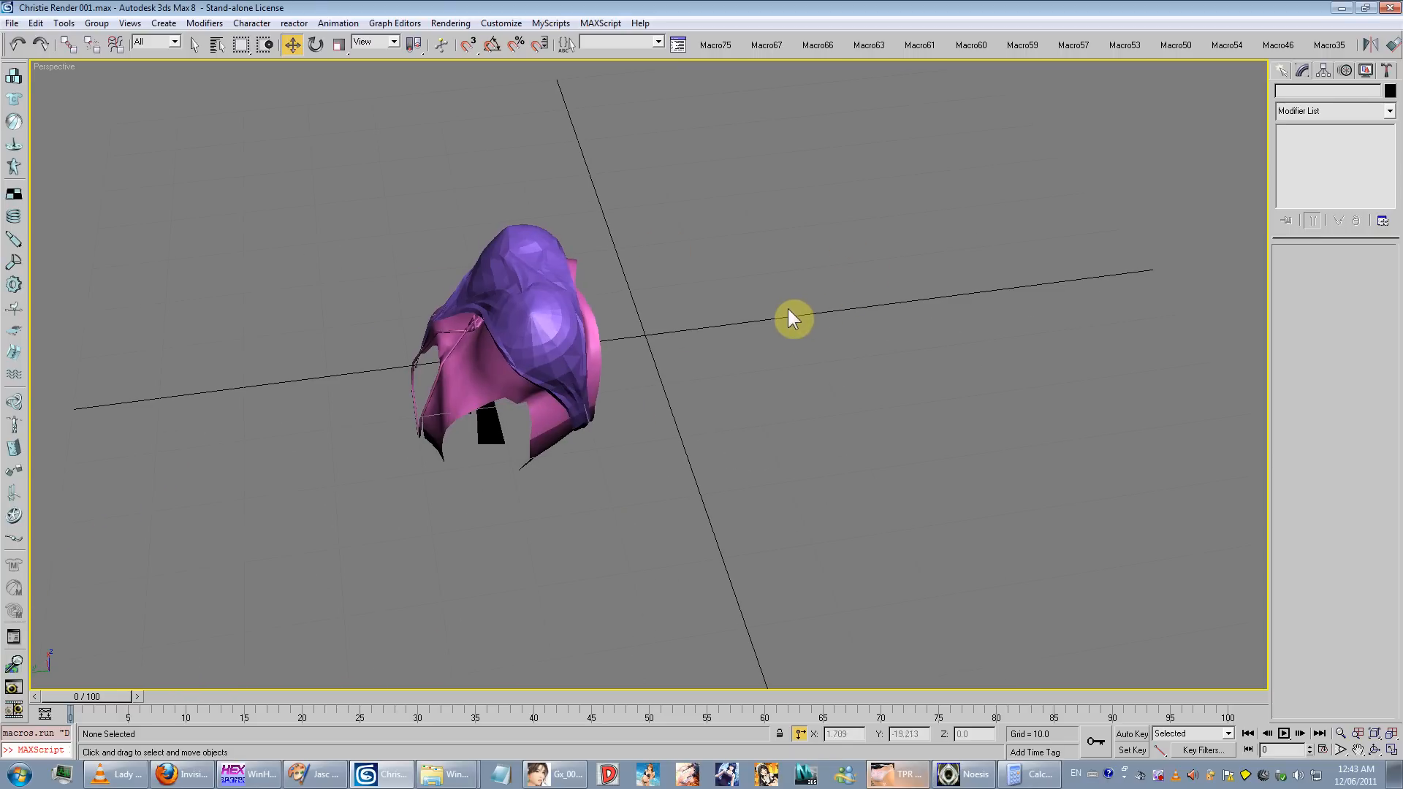
key("z")
scroll(796, 314, "down", 3)
middle_click_drag(796, 316, 726, 336, "alt")
Step: Rip vertex buffer VBUF_6 - 121056 with index buffer IBUF_2 - 15200 and import the mesh with the macro
key("alt+Tab")
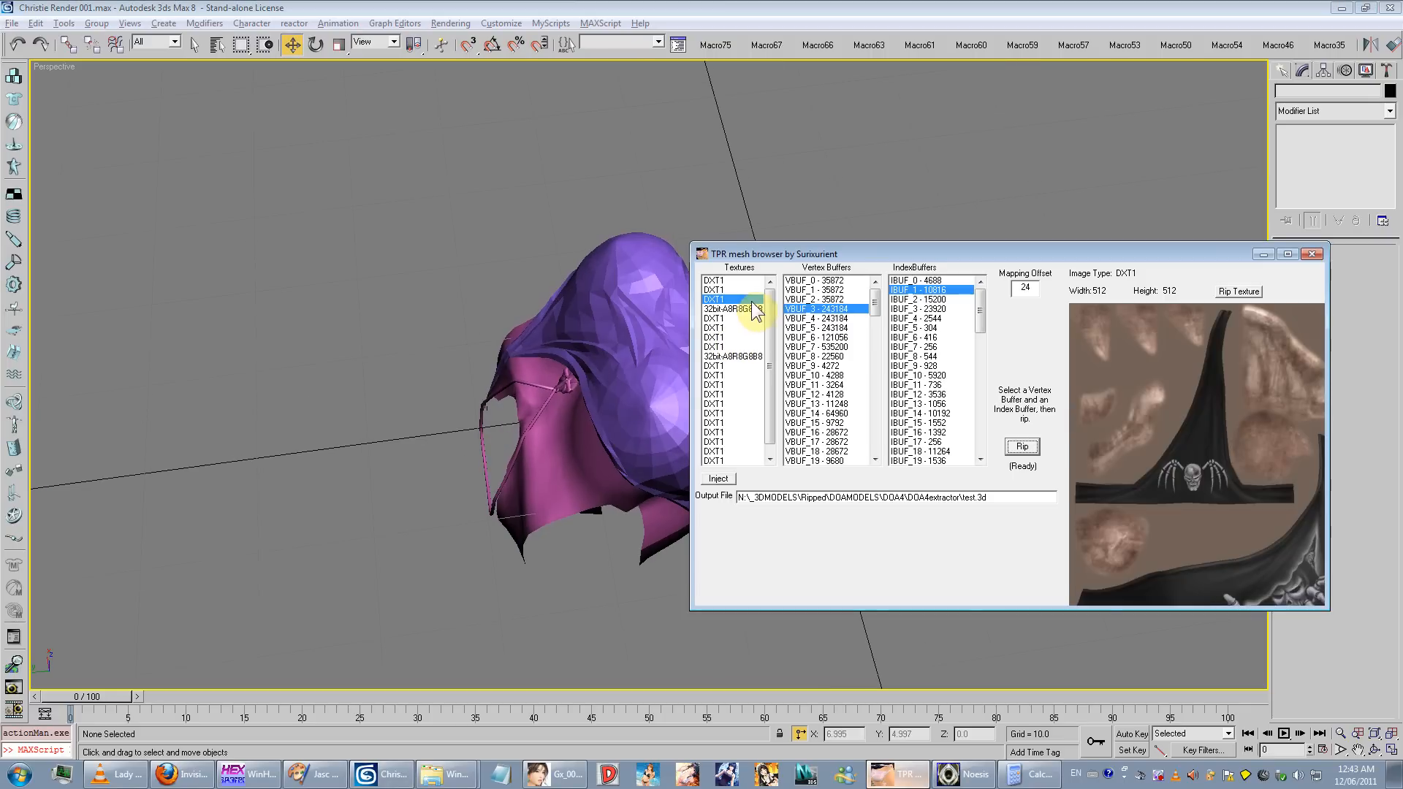
left_click(837, 319)
left_click(841, 338)
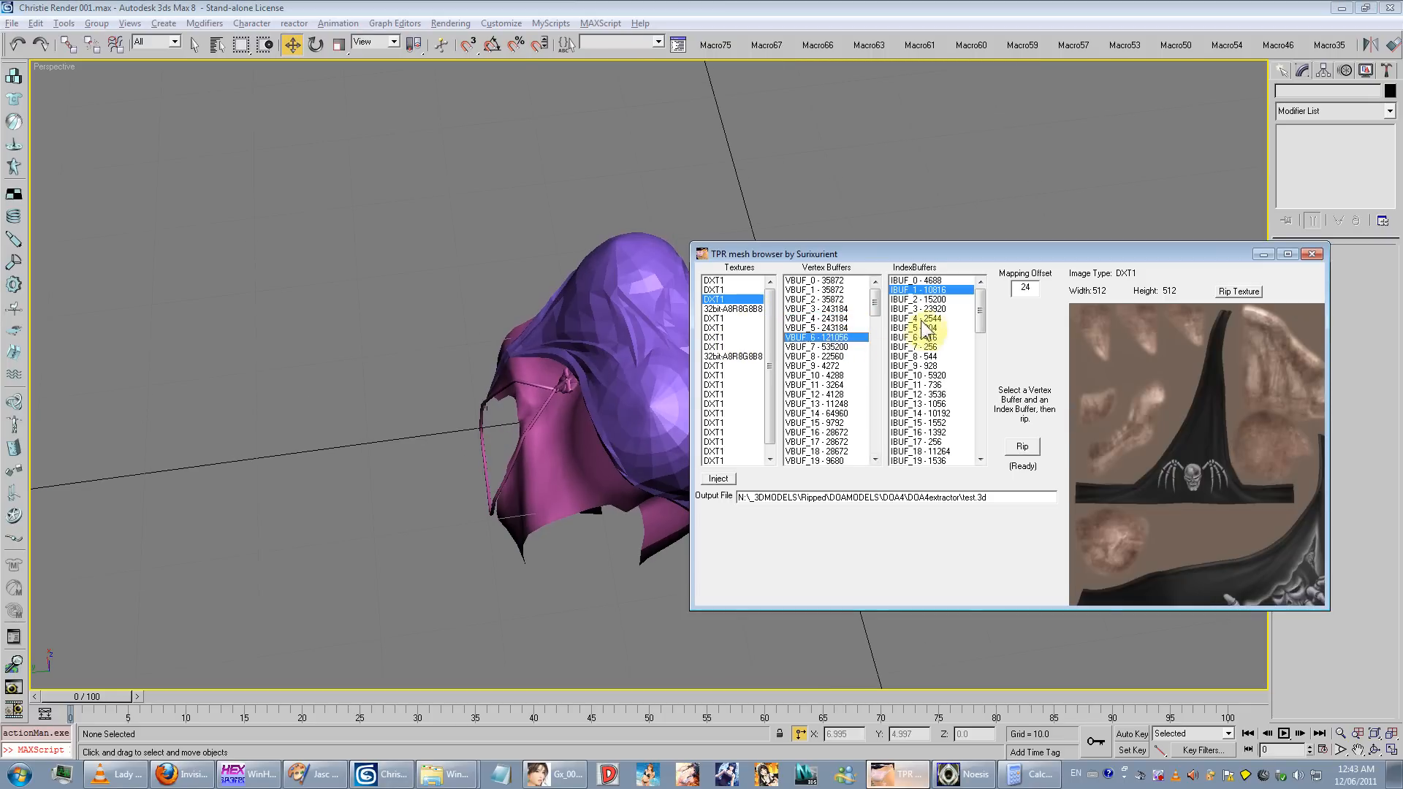
left_click(927, 299)
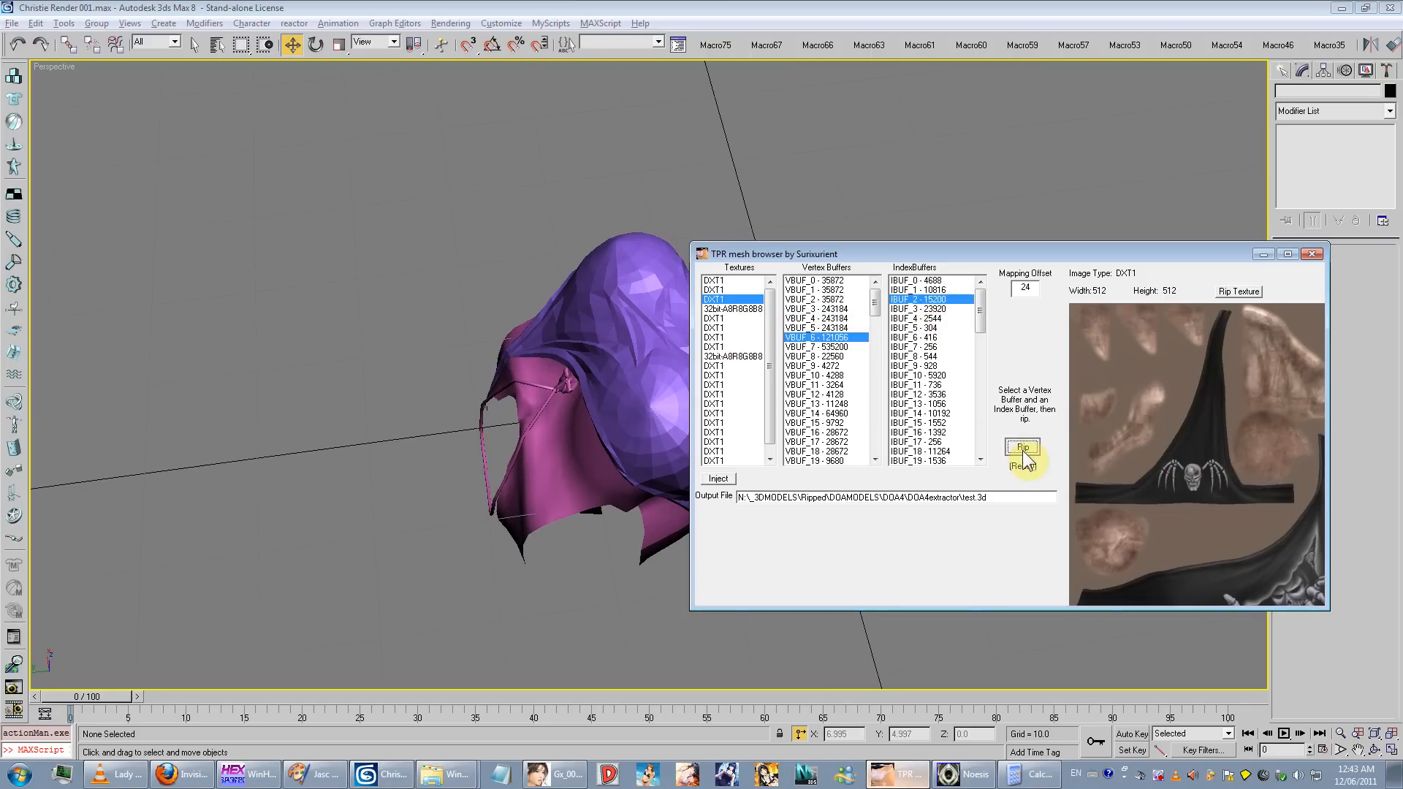
left_click(693, 53)
Step: Rip vertex buffer VBUF_7 - 535200 with index buffer IBUF_3 - 23920 and import the mesh with the macro
key("alt+Tab")
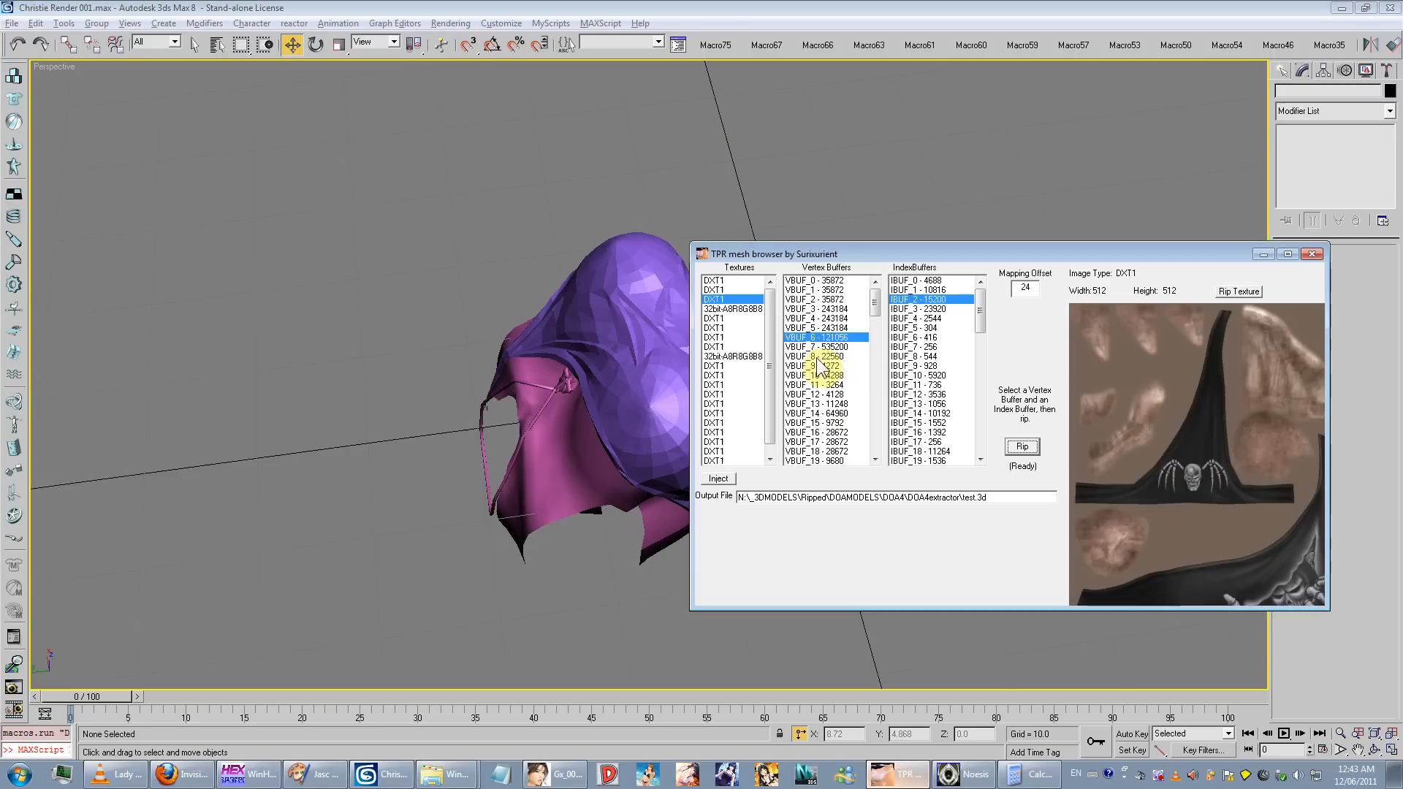
left_click(833, 347)
left_click(928, 309)
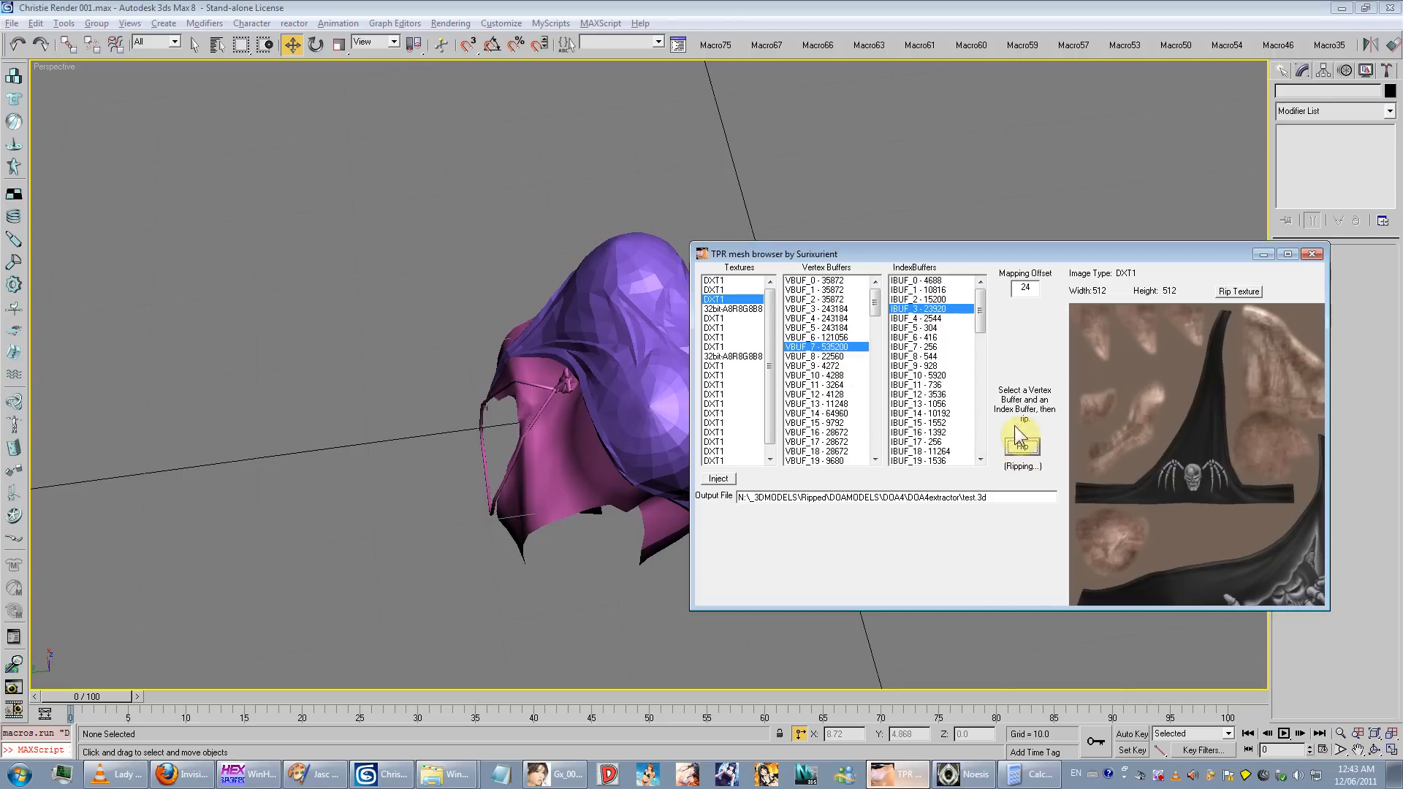
left_click(684, 48)
middle_click_drag(682, 280, 673, 282)
Step: Inspect the imported meshes by switching the perspective view between wireframe and shaded display
key("F3")
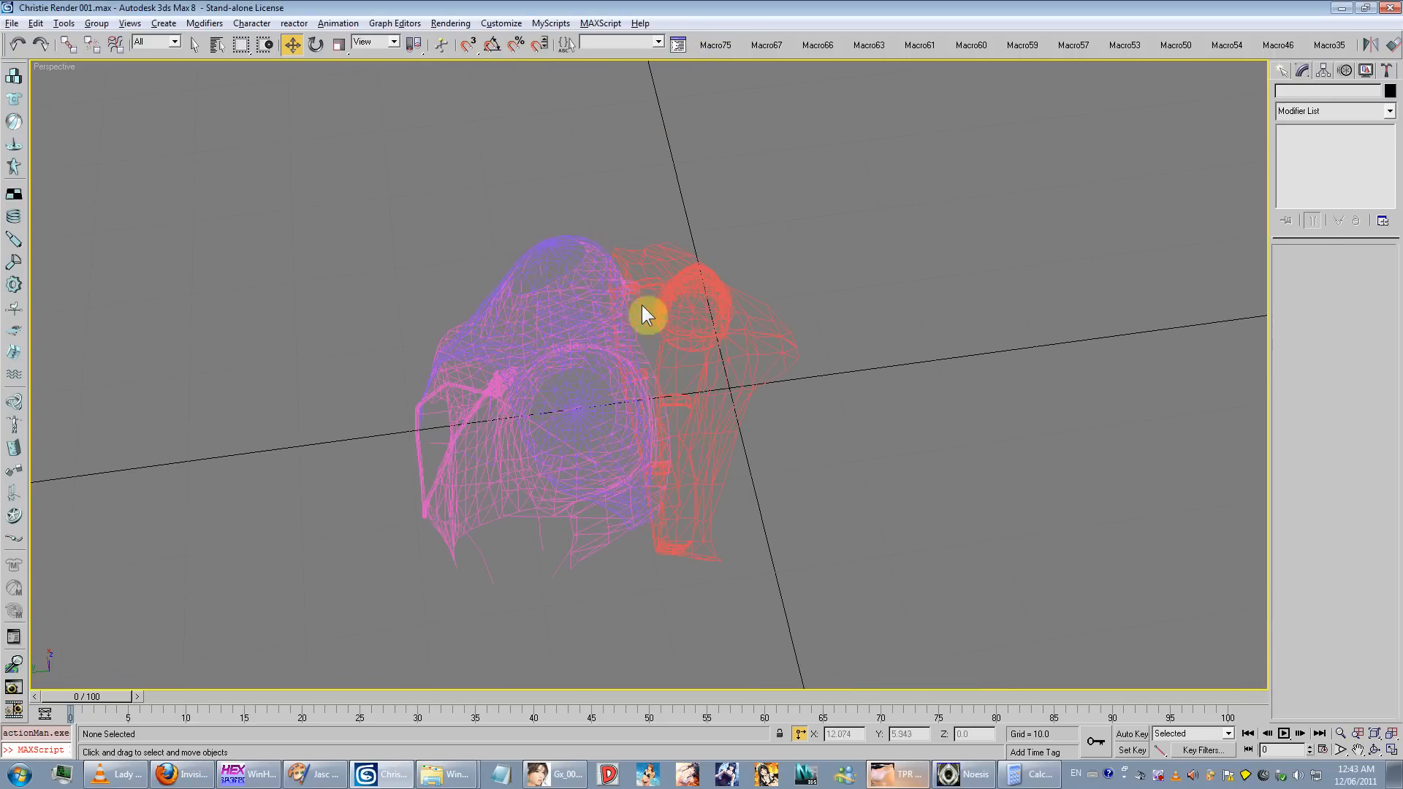
key("F3")
key("F3")
key("F3")
key("F3")
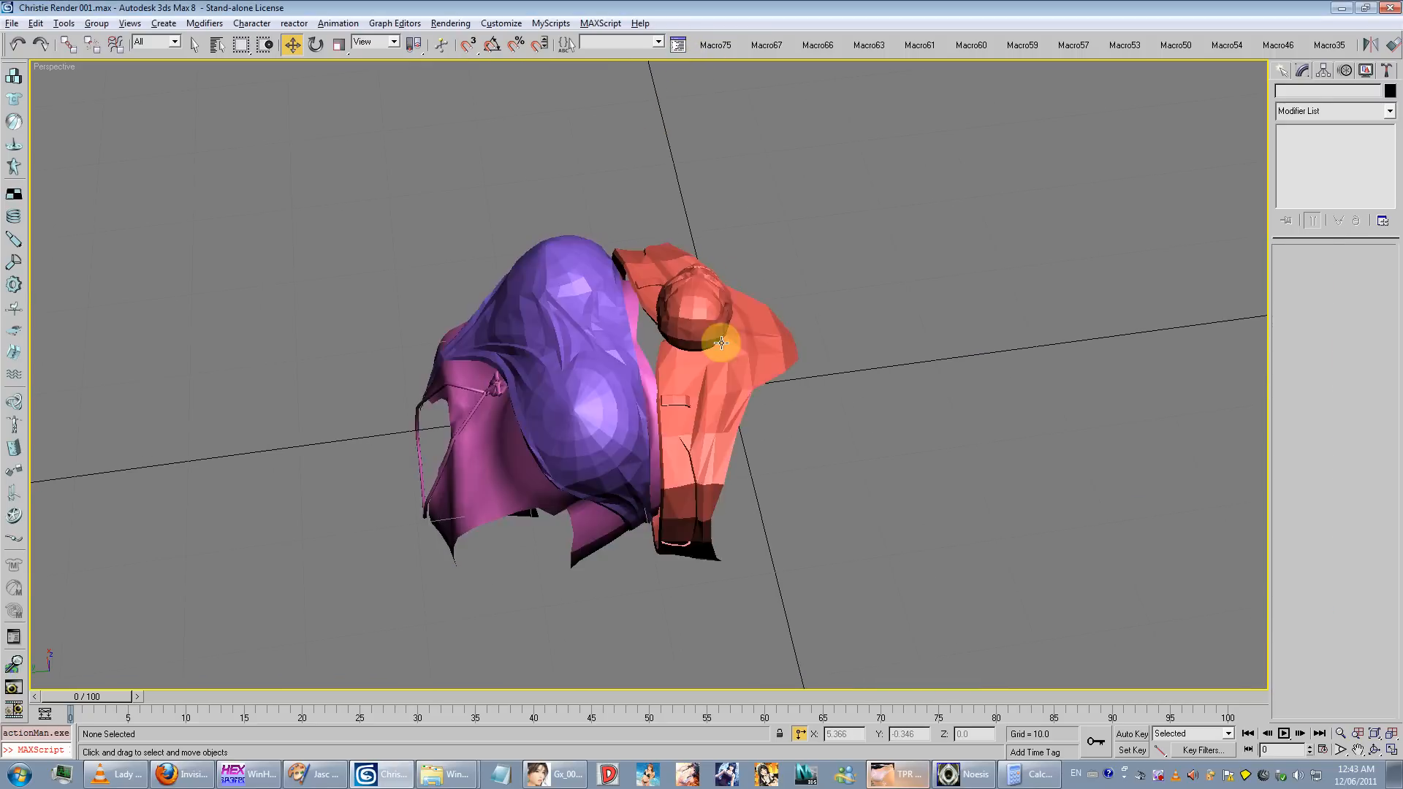
Step: Rip vertex buffer VBUF_8 - 22560 with index buffer IBUF_4 - 2544 and import the mesh with the macro
key("alt+Tab")
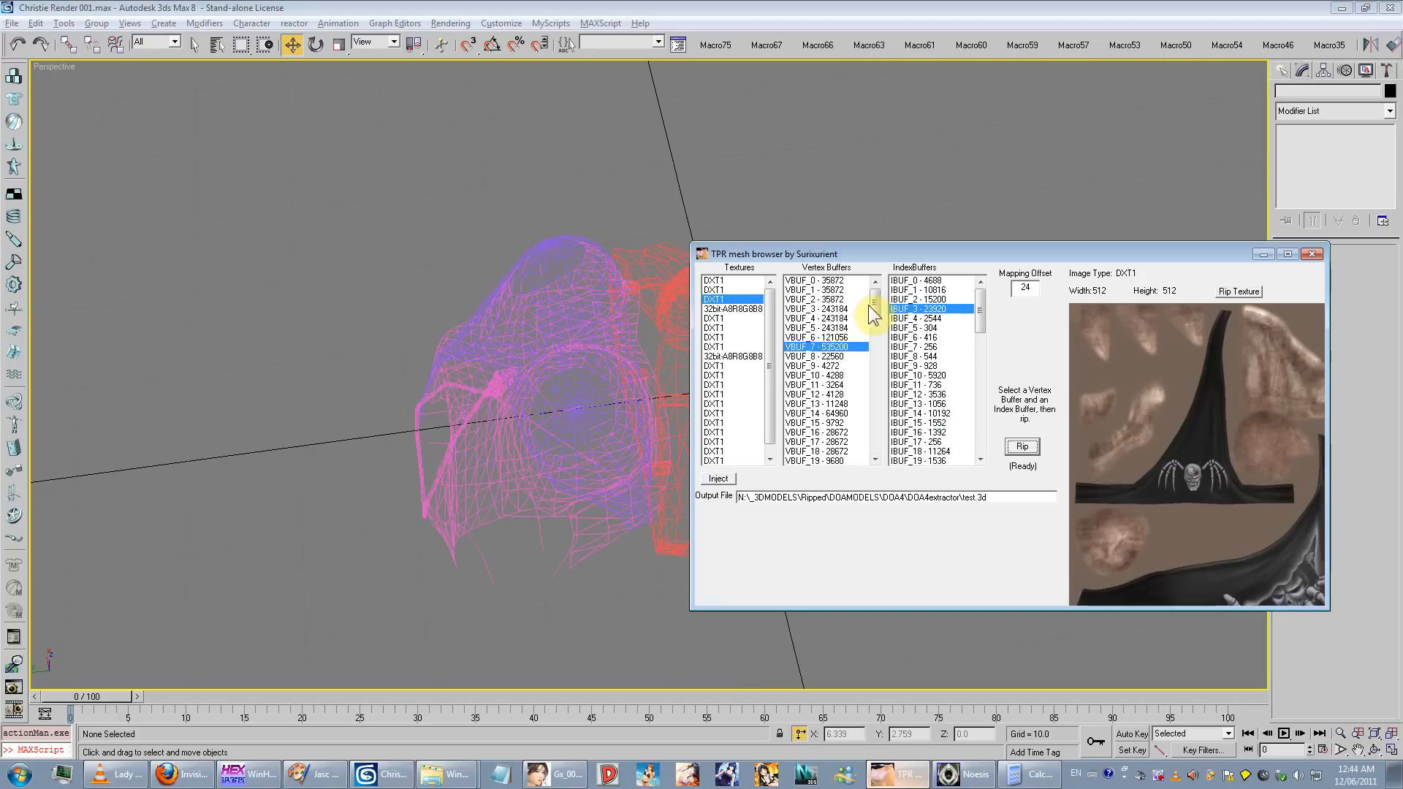
left_click(926, 321)
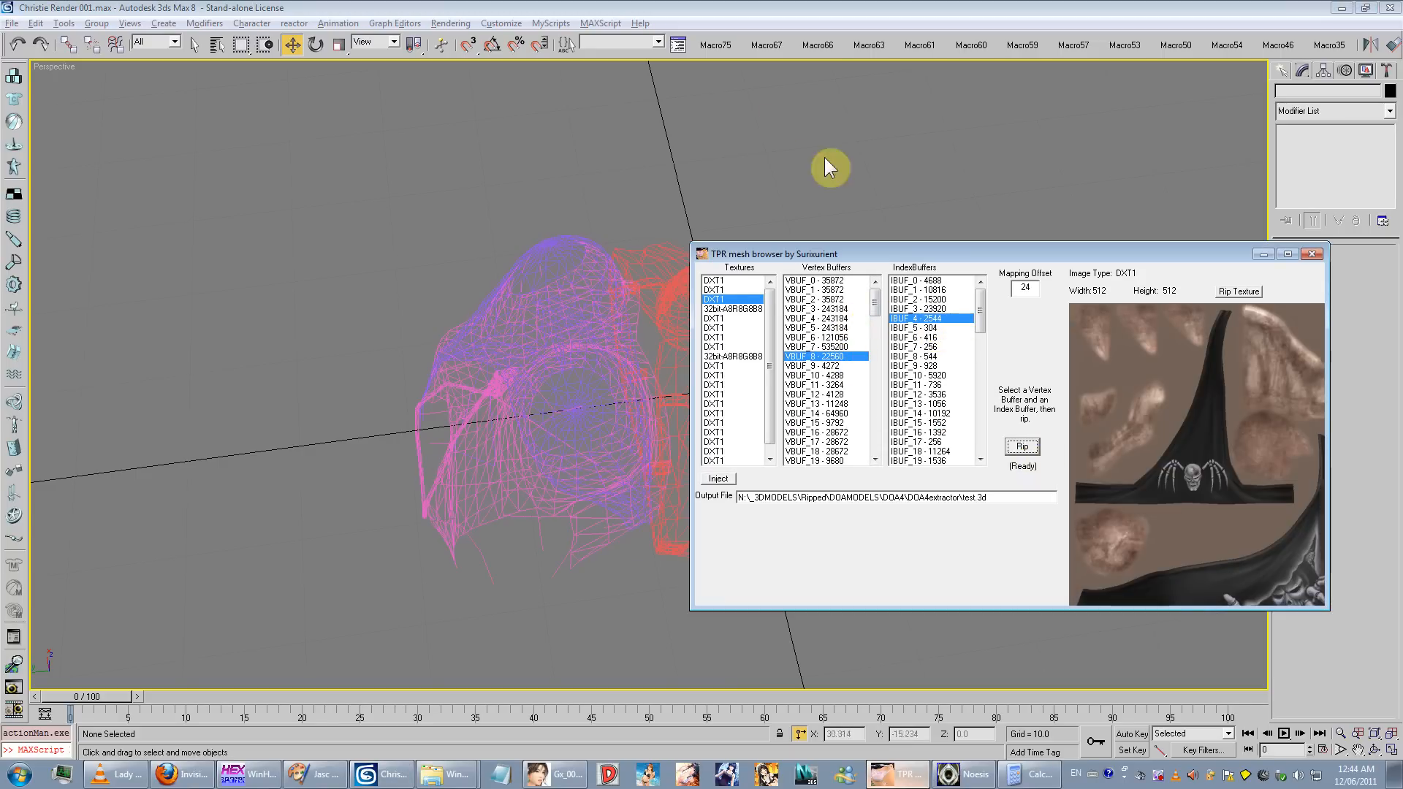
left_click(678, 48)
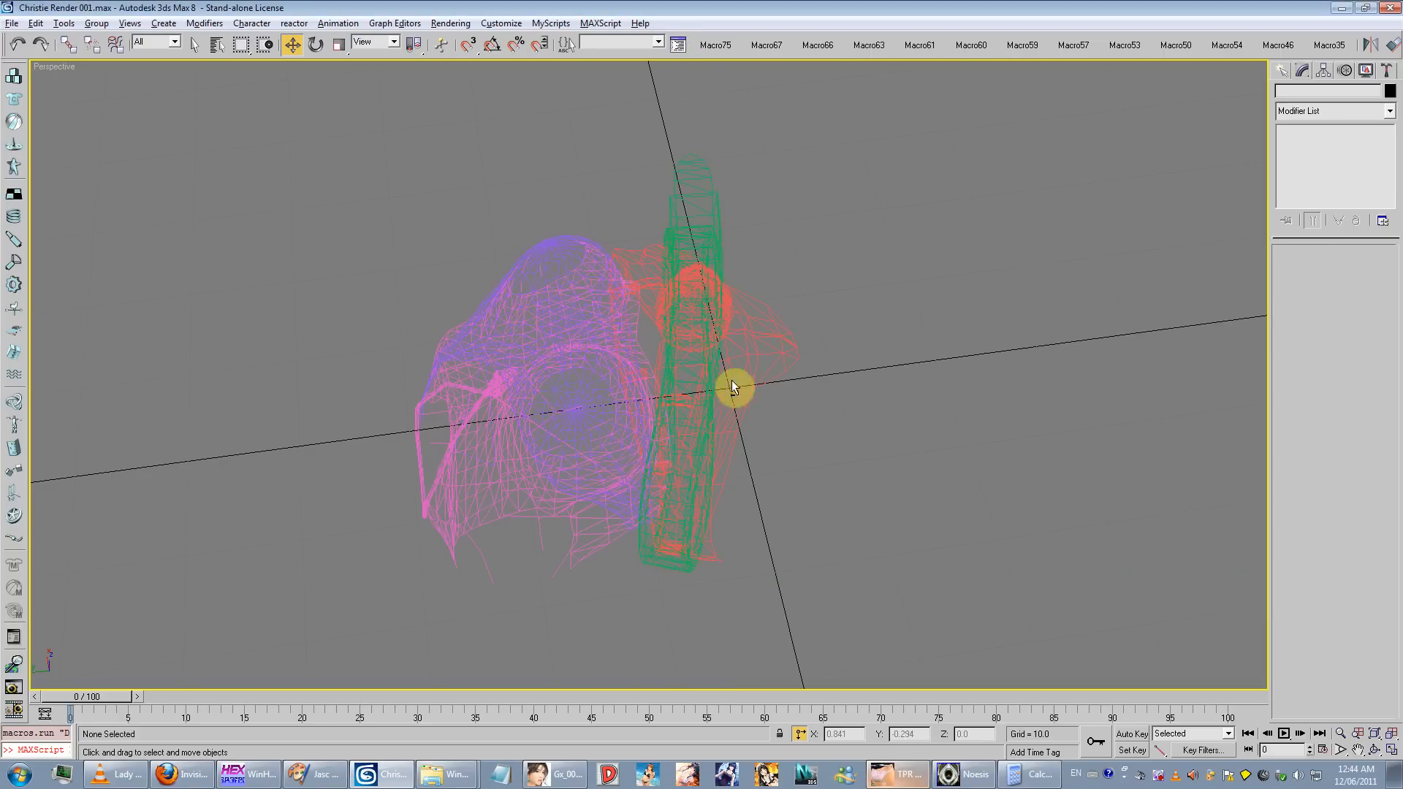
Step: Rip vertex buffer VBUF_9 - 4272 with index buffer IBUF_5 - 304 and import the mesh with the macro
key("alt+Tab")
left_click(840, 365)
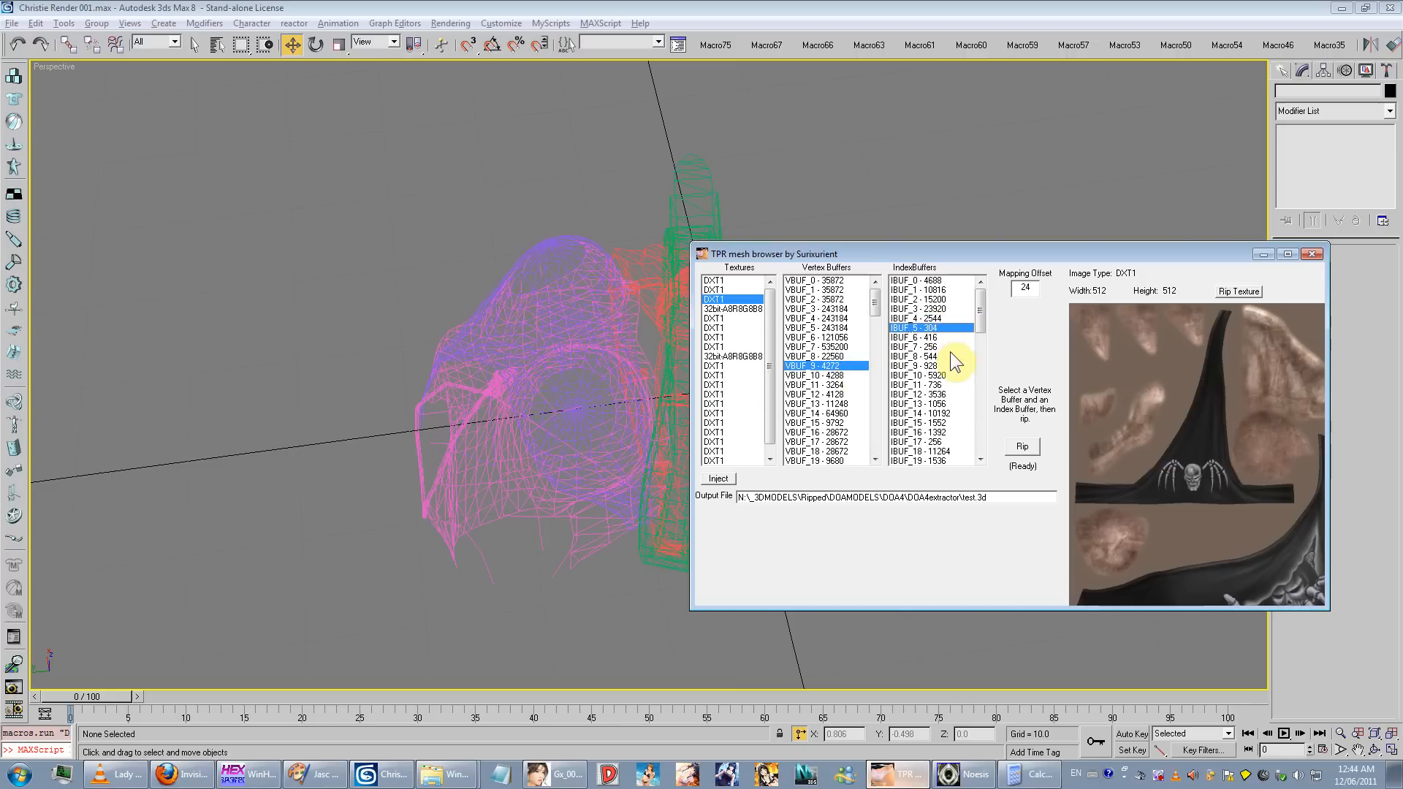
left_click(1022, 447)
left_click(675, 45)
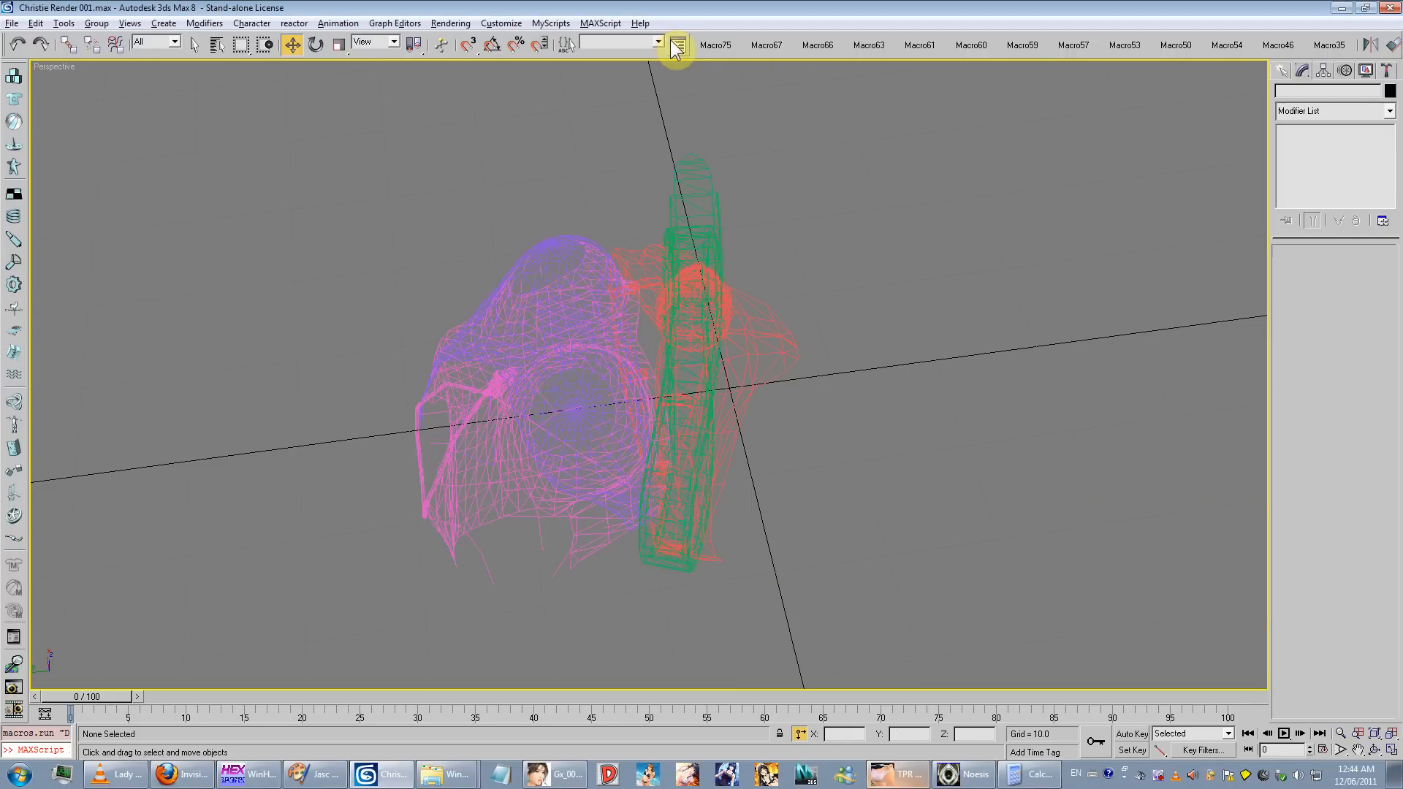
Step: Rip vertex buffer VBUF_10 - 4288 with index buffer IBUF_6 - 416 and import the mesh with the macro
key("alt+Tab")
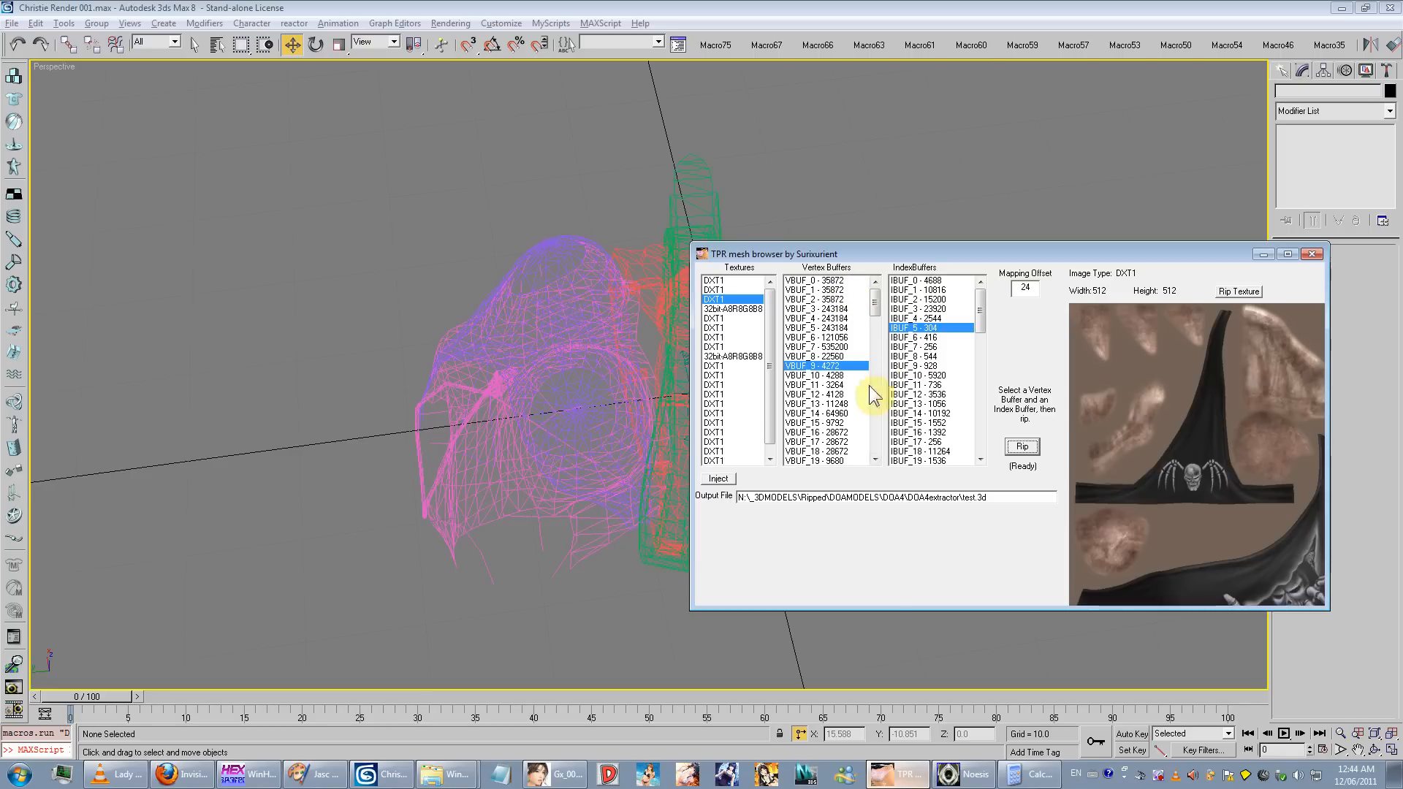
left_click(833, 375)
left_click(924, 337)
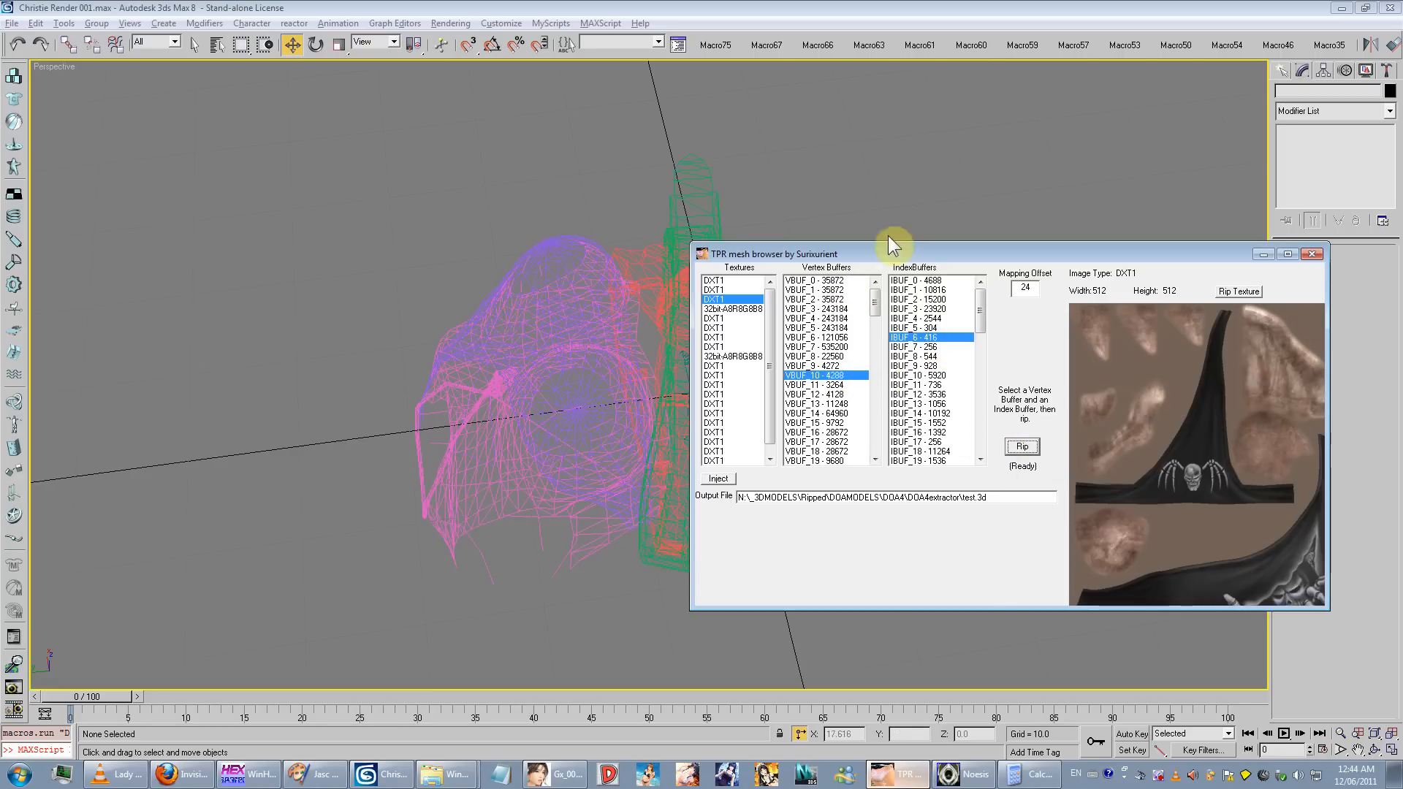
left_click(681, 45)
Step: Rip vertex buffer VBUF_11 - 3264 with index buffer IBUF_7 - 256 and import the mesh with the macro
key("alt+Tab")
left_click(822, 384)
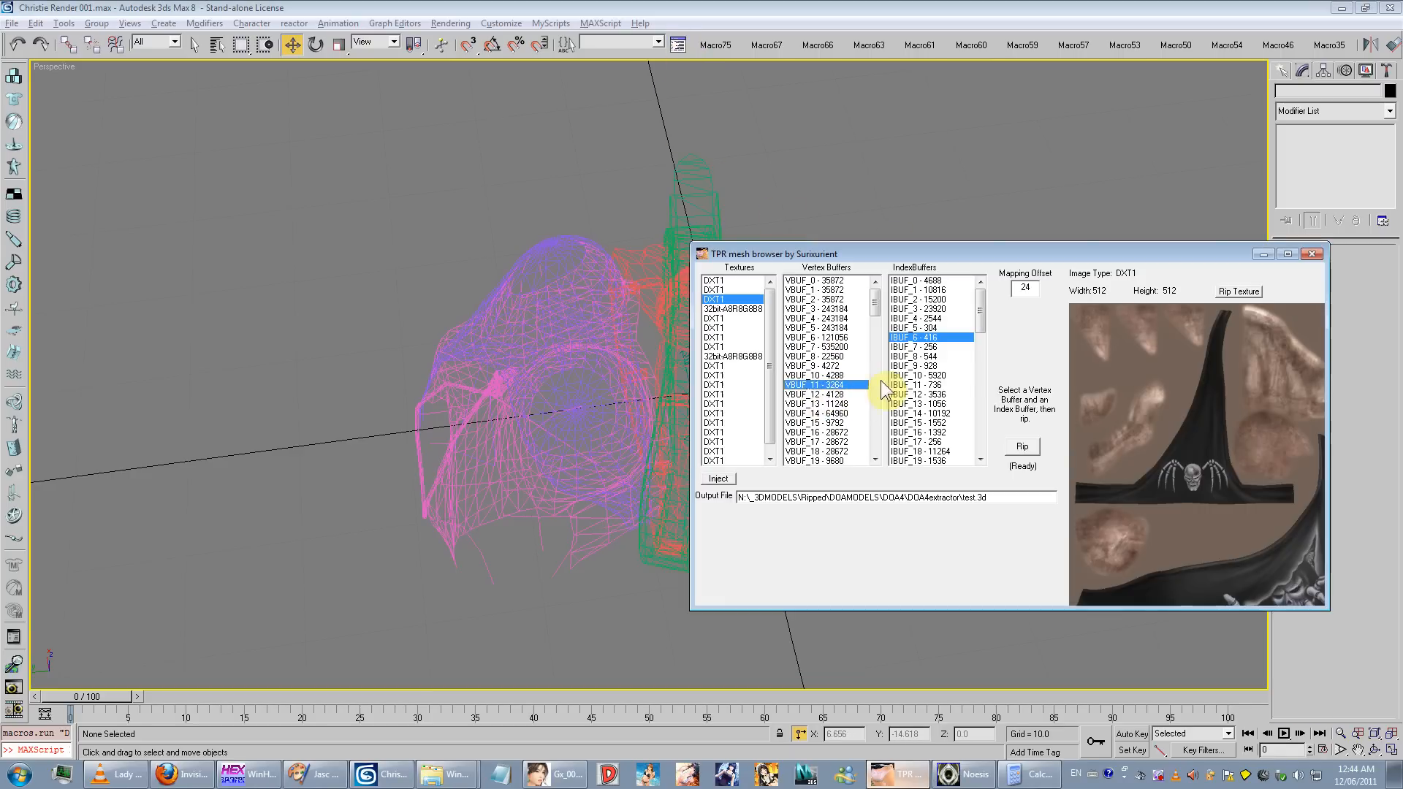
left_click(914, 346)
left_click(678, 46)
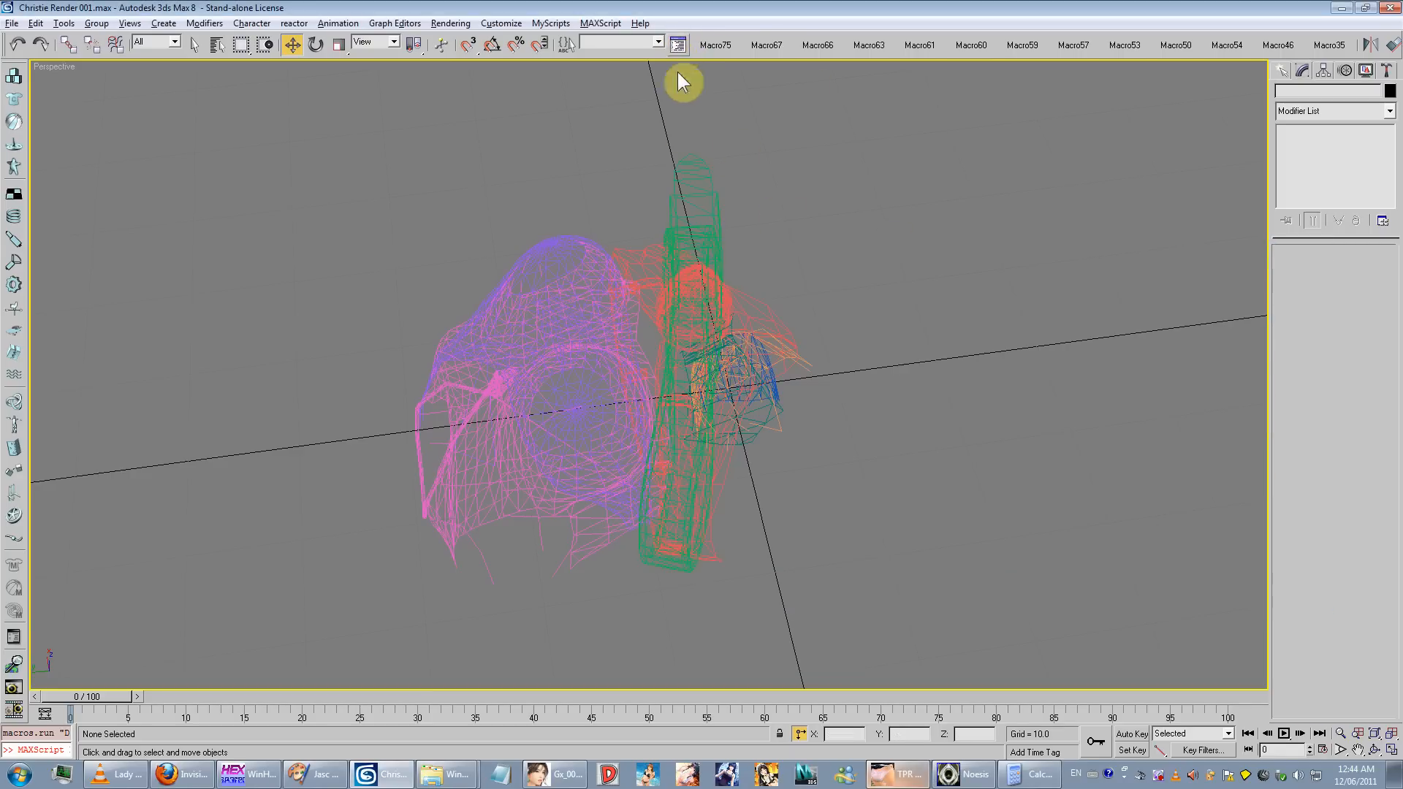
Step: Examine the assembled outfit meshes in shaded display from several angles in the perspective view
mouse_move(677, 71)
middle_mouse_down("alt")
mouse_move(820, 278)
mouse_move(745, 235)
mouse_move(743, 354)
mouse_move(667, 310)
mouse_move(836, 314)
mouse_move(799, 347)
mouse_move(765, 319)
mouse_move(889, 299)
mouse_move(808, 232)
mouse_move(808, 402)
middle_mouse_up("alt")
key("F3")
middle_click_drag(706, 454, 795, 401, "alt")
scroll(765, 441, "down", 8)
scroll(766, 441, "up", 1)
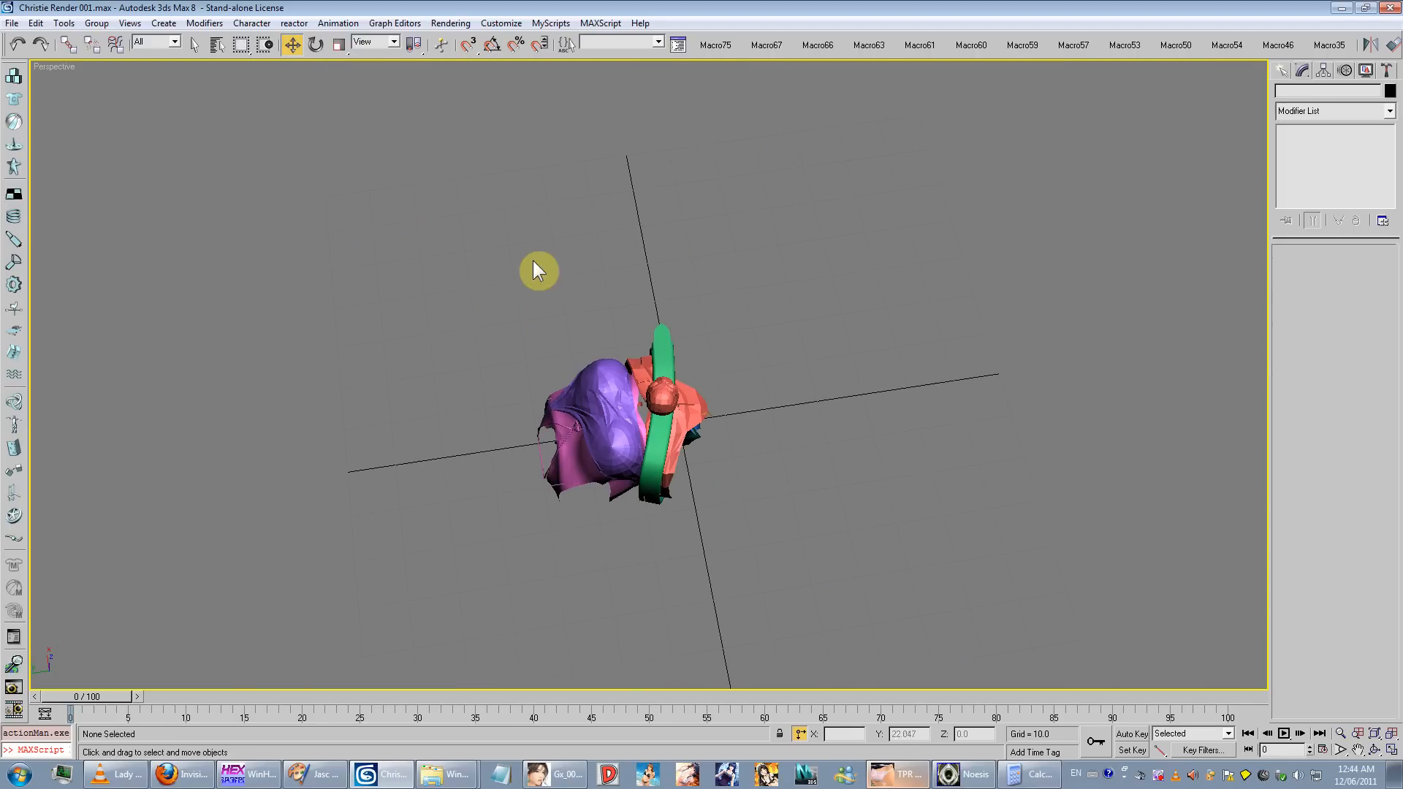
scroll(726, 401, "down", 2)
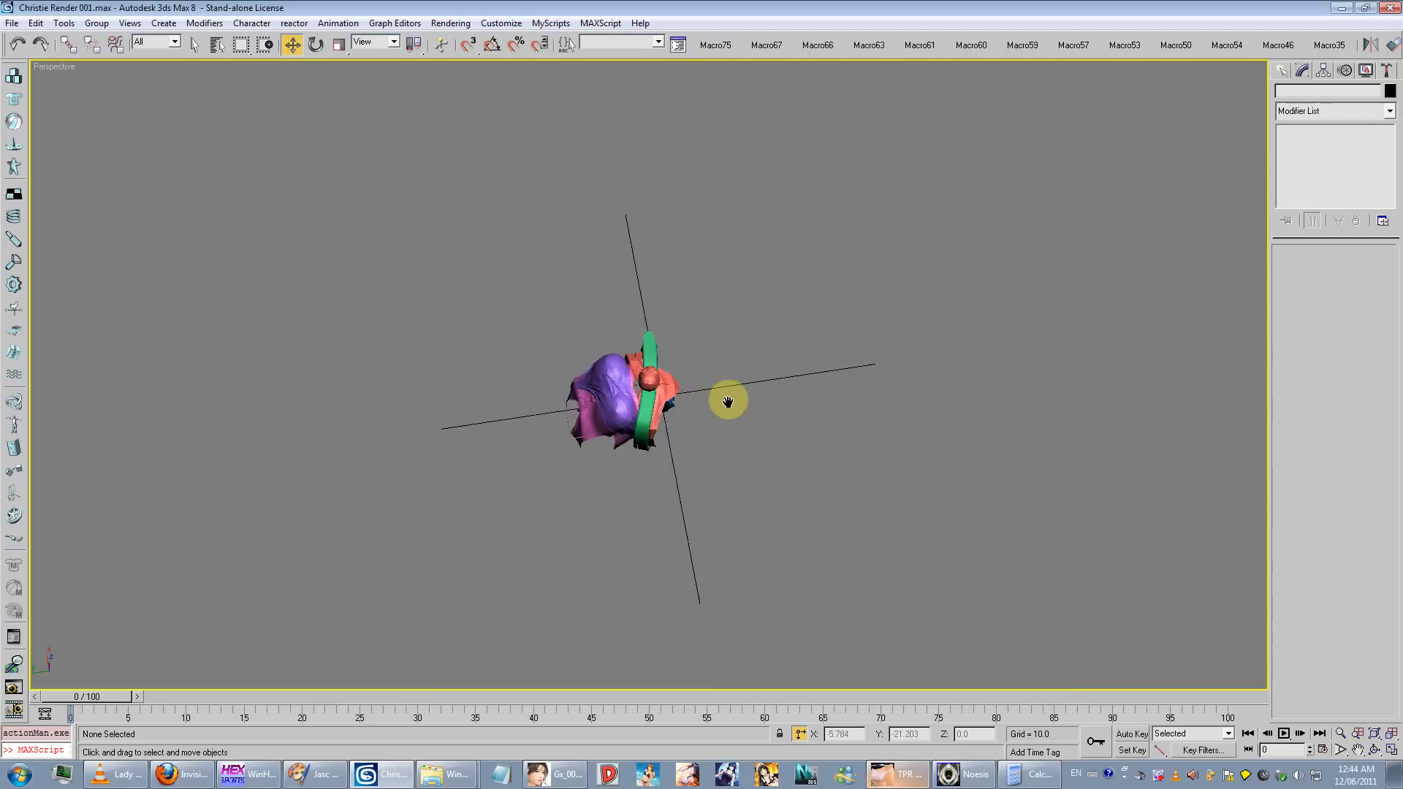
middle_click_drag(726, 401, 625, 400, "alt")
scroll(789, 367, "up", 2)
middle_click_drag(789, 367, 611, 333, "alt")
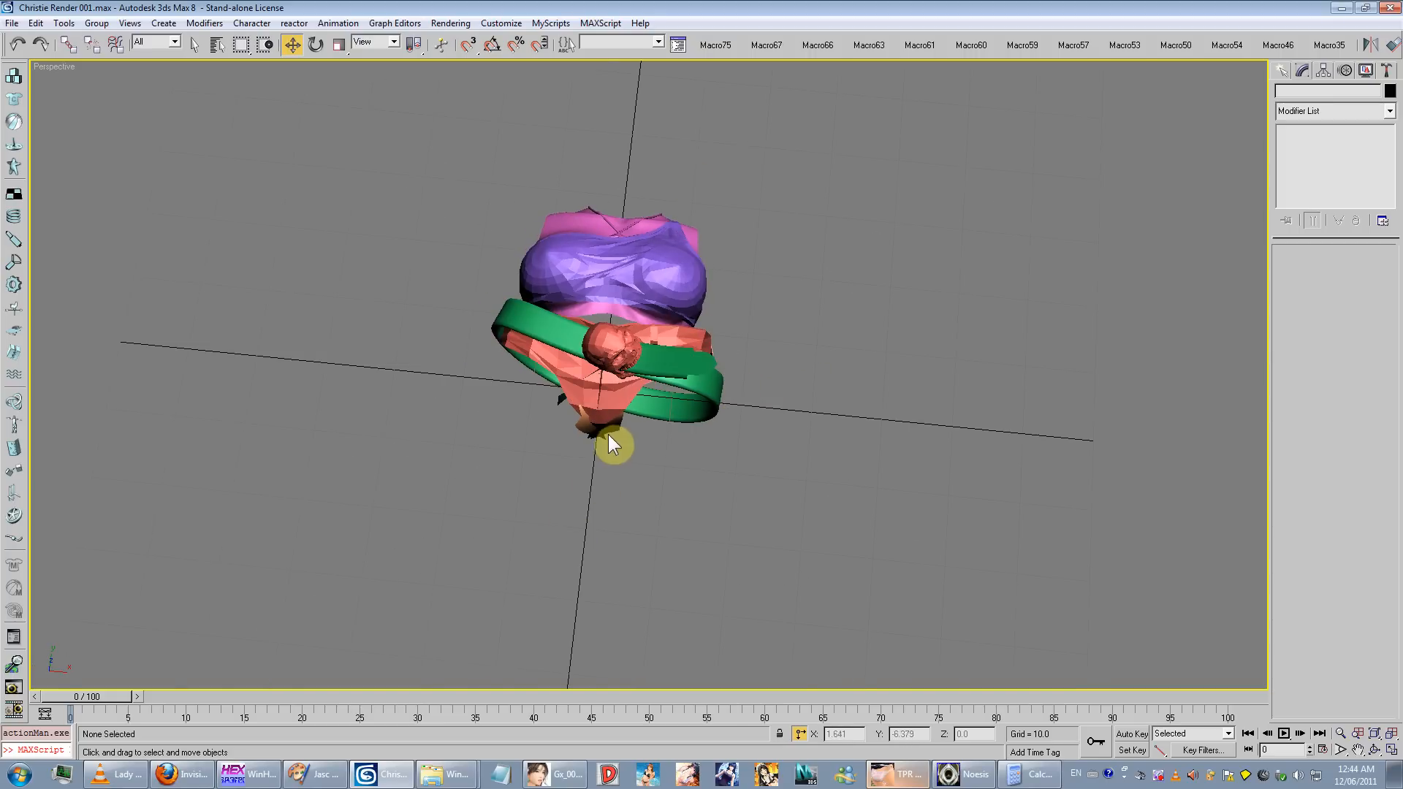
Step: Switch to the TPR mesh browser and look through the remaining vertex and index buffers
left_click(906, 775)
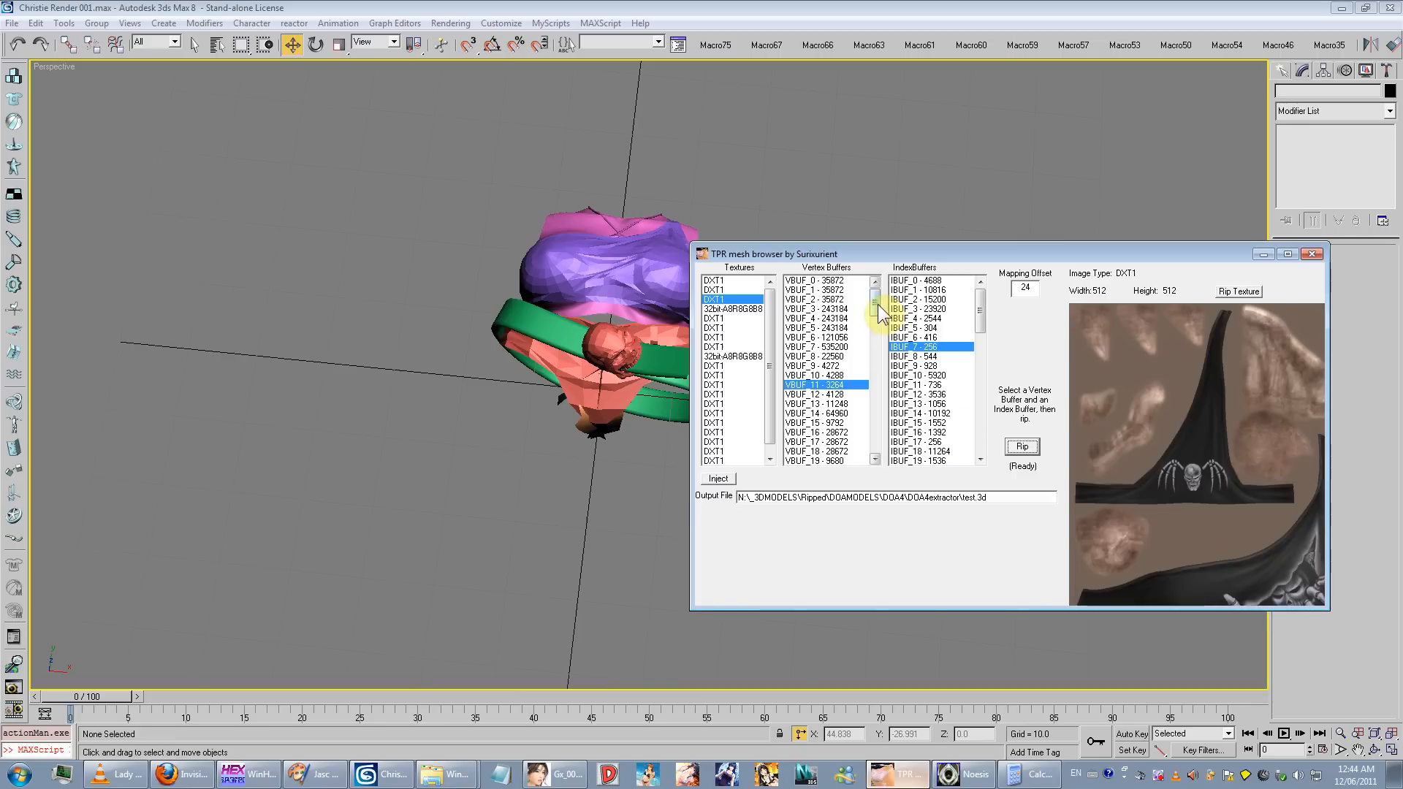
scroll(873, 329, "down", 9)
scroll(977, 350, "down", 8)
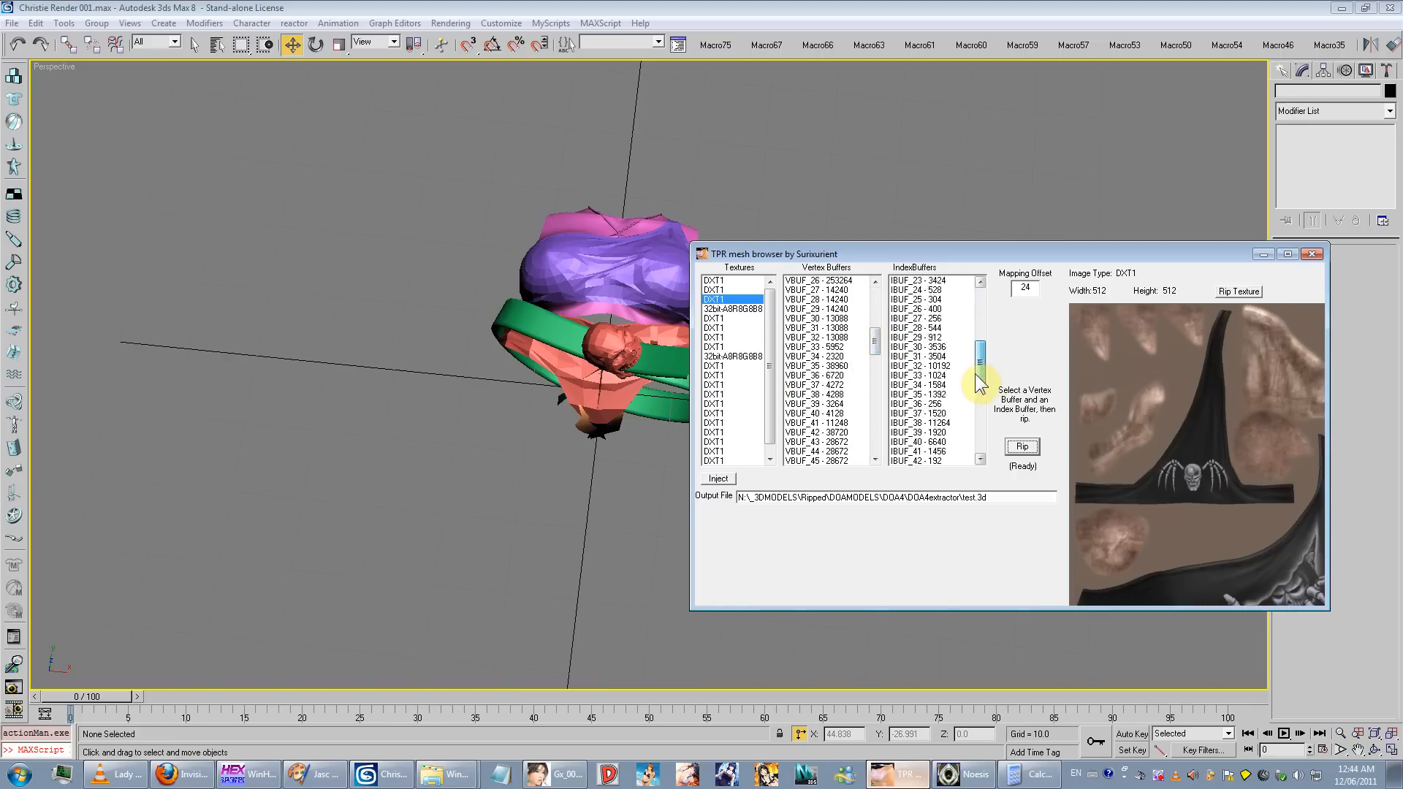
scroll(979, 380, "down", 5)
scroll(866, 355, "down", 4)
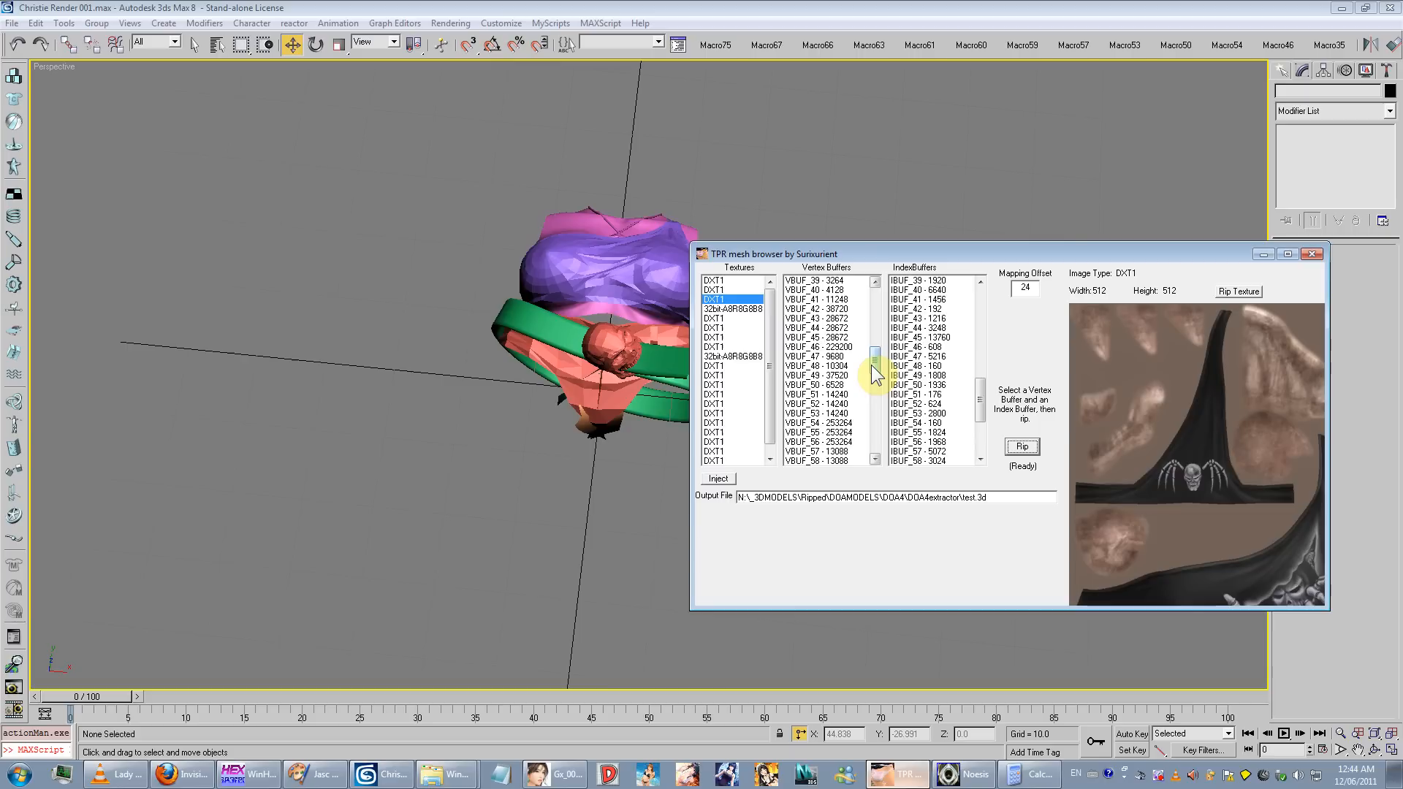
Step: Select all the imported meshes in 3ds Max and convert them to Editable Patch and back to Editable Mesh
middle_click_drag(614, 285, 670, 304)
scroll(541, 355, "up", 3)
key("ctrl+a")
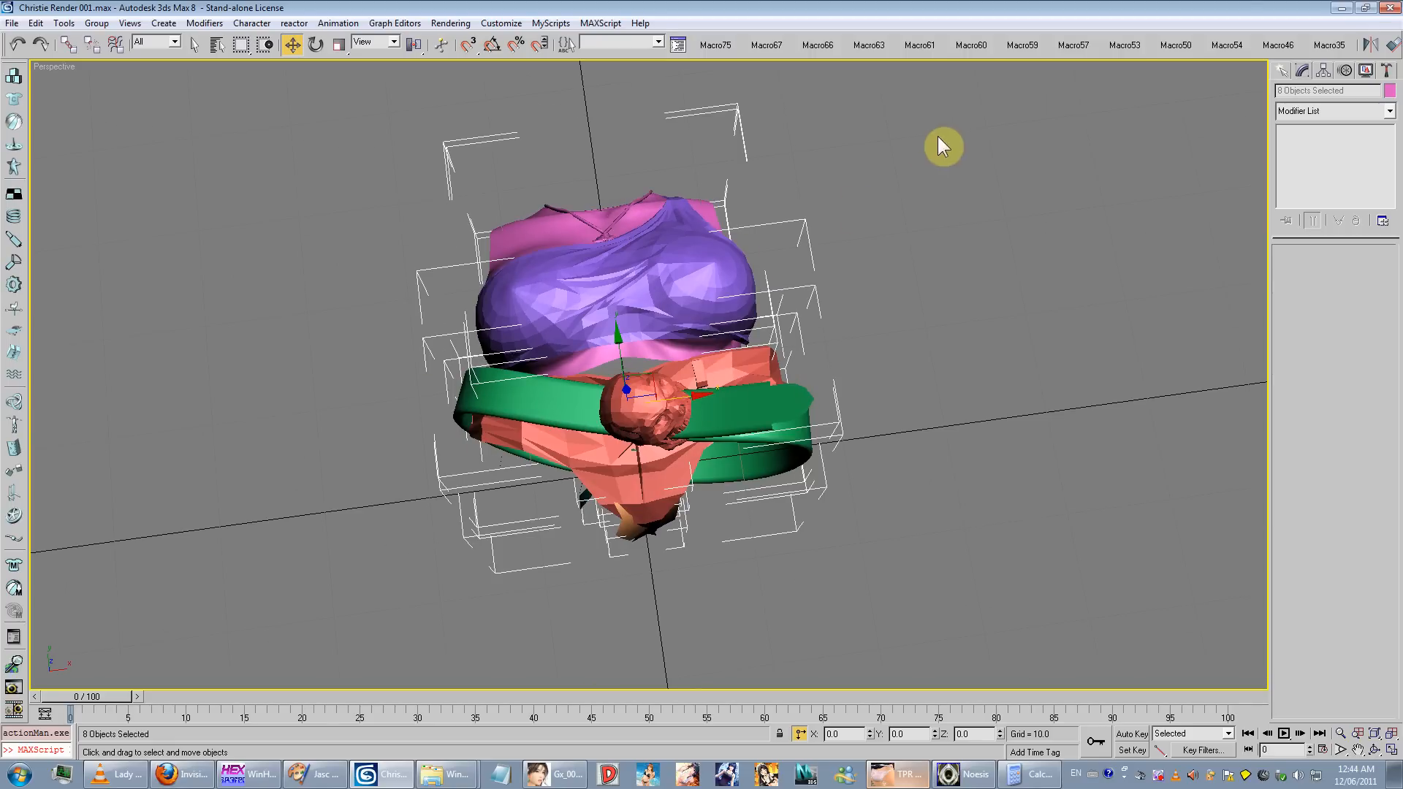
right_click(725, 304)
mouse_move(751, 413)
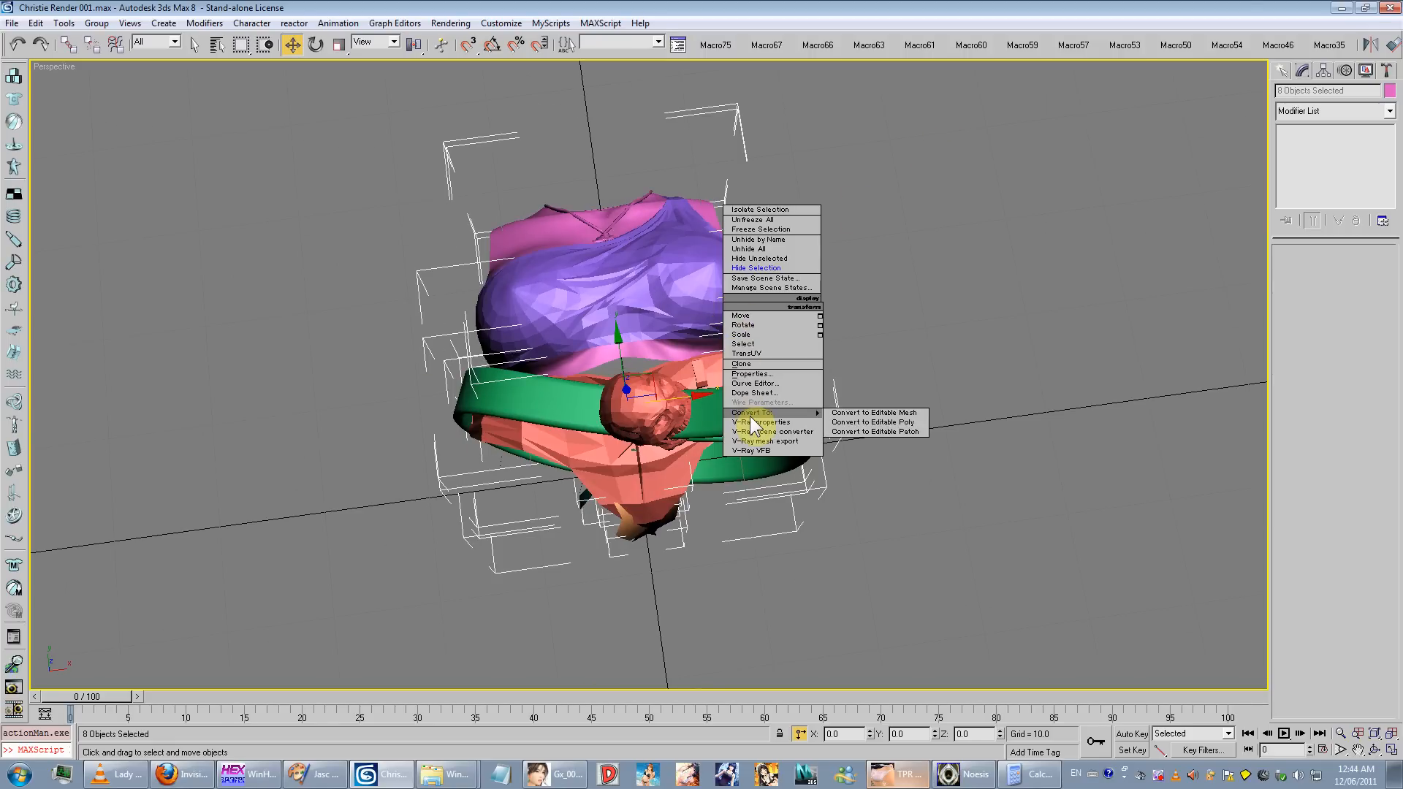
left_click(857, 432)
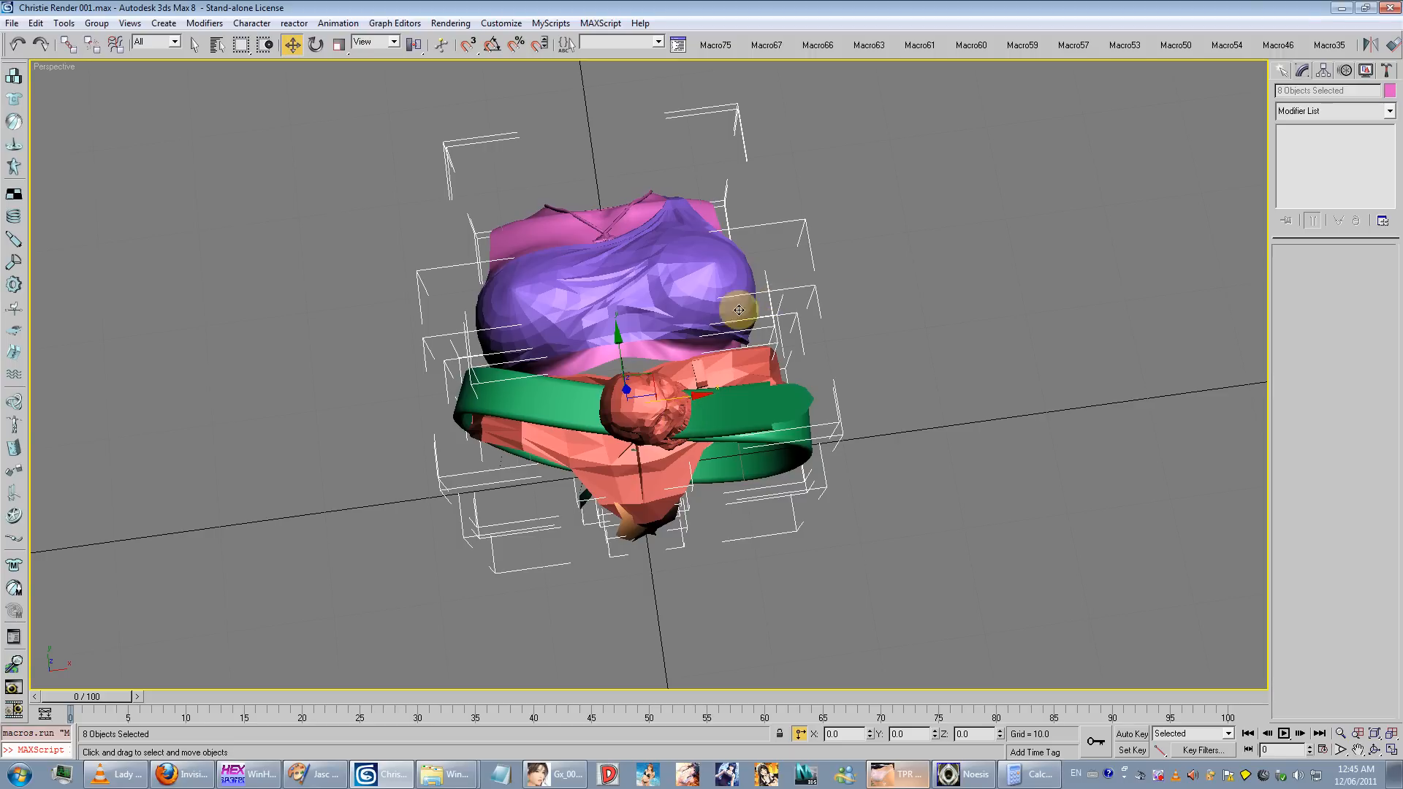
right_click(720, 332)
mouse_move(731, 447)
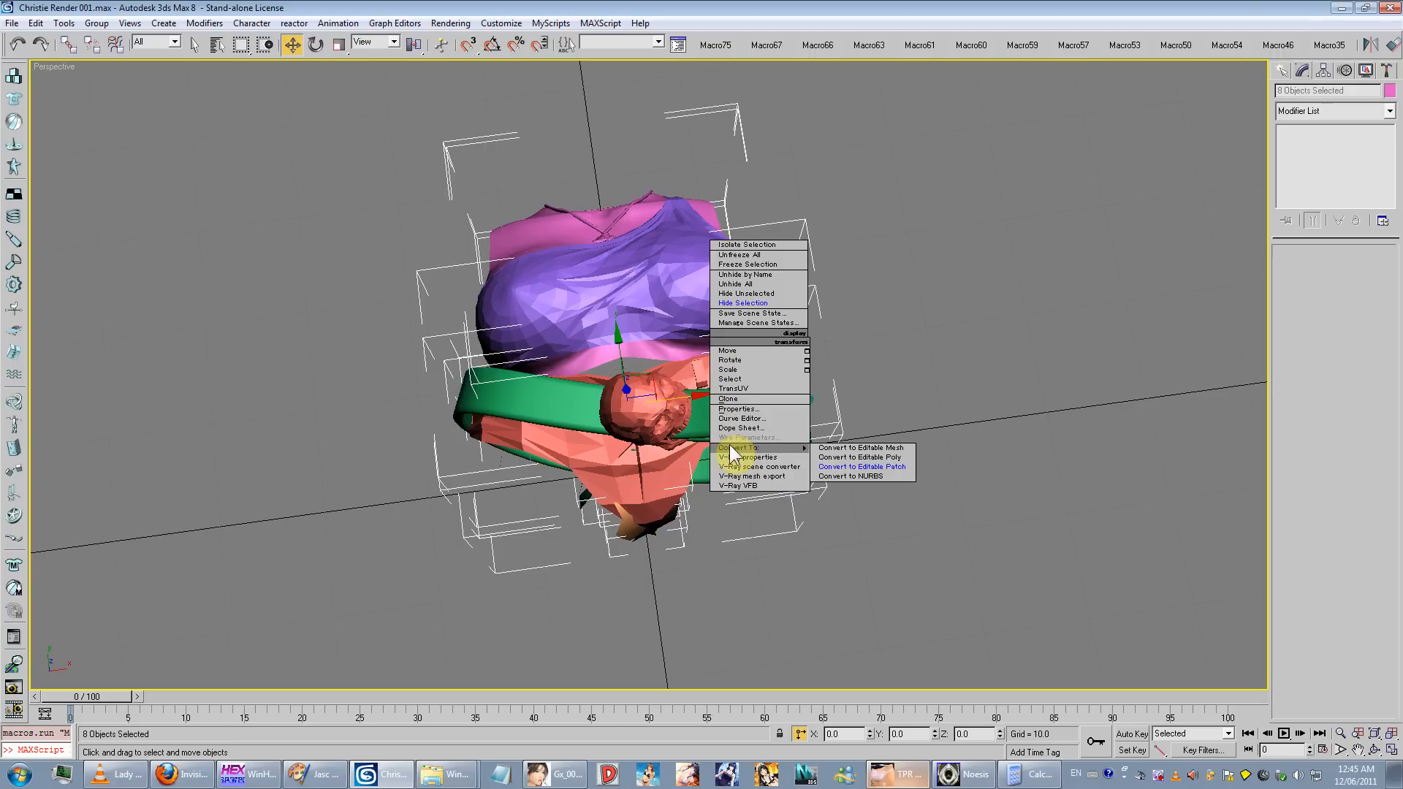
left_click(855, 449)
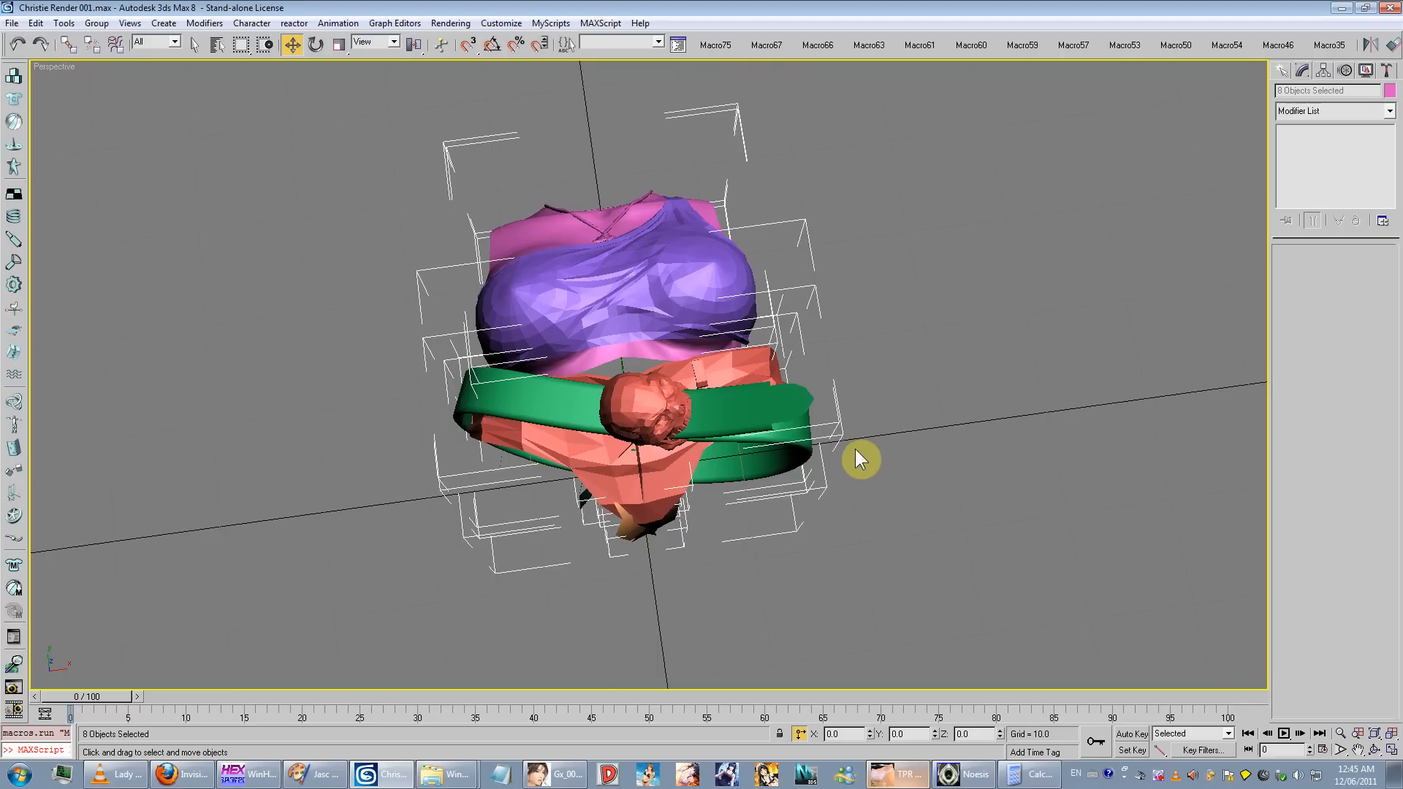
Step: Apply an Edit Mesh modifier to all the selected meshes and select every vertex
left_click(1322, 113)
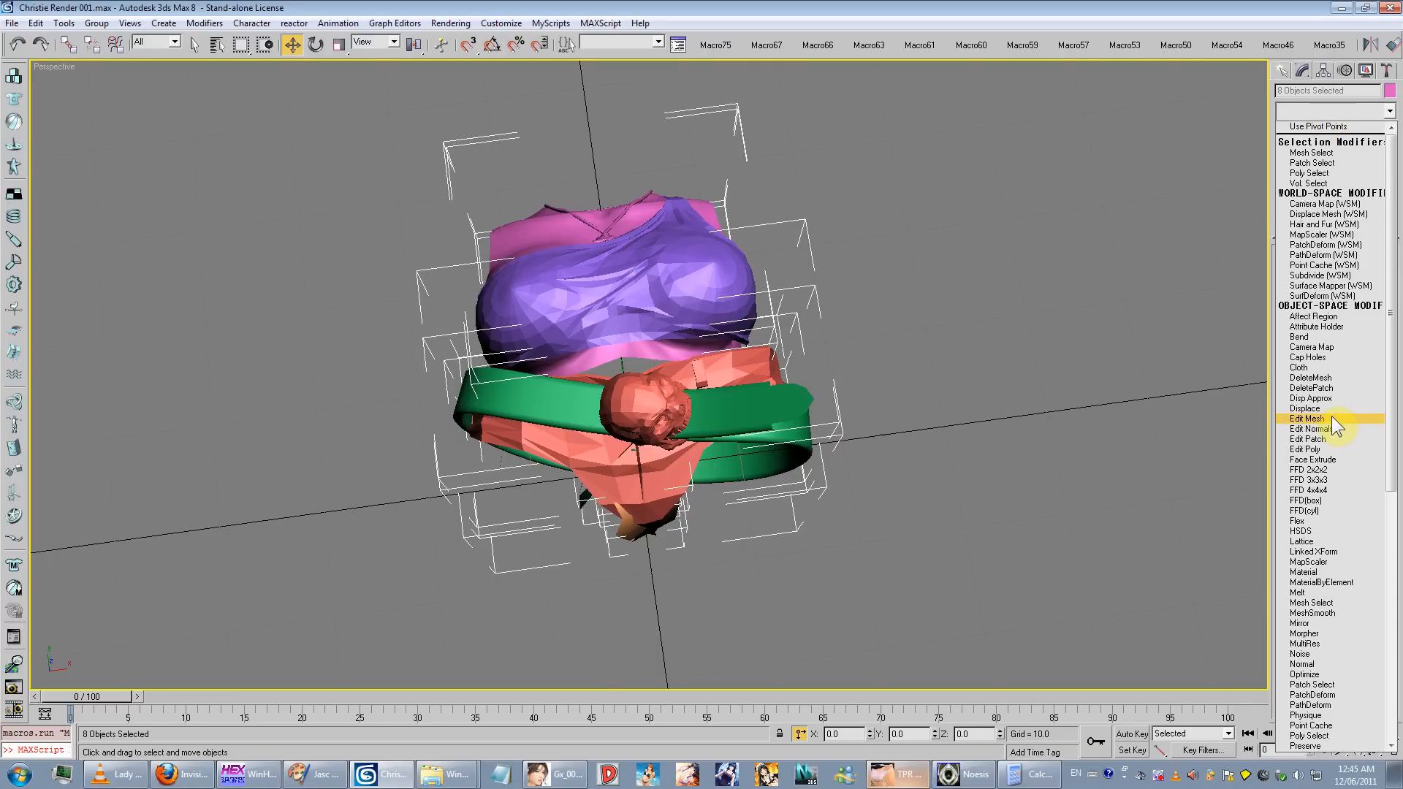
left_click(1330, 418)
left_click(1330, 130)
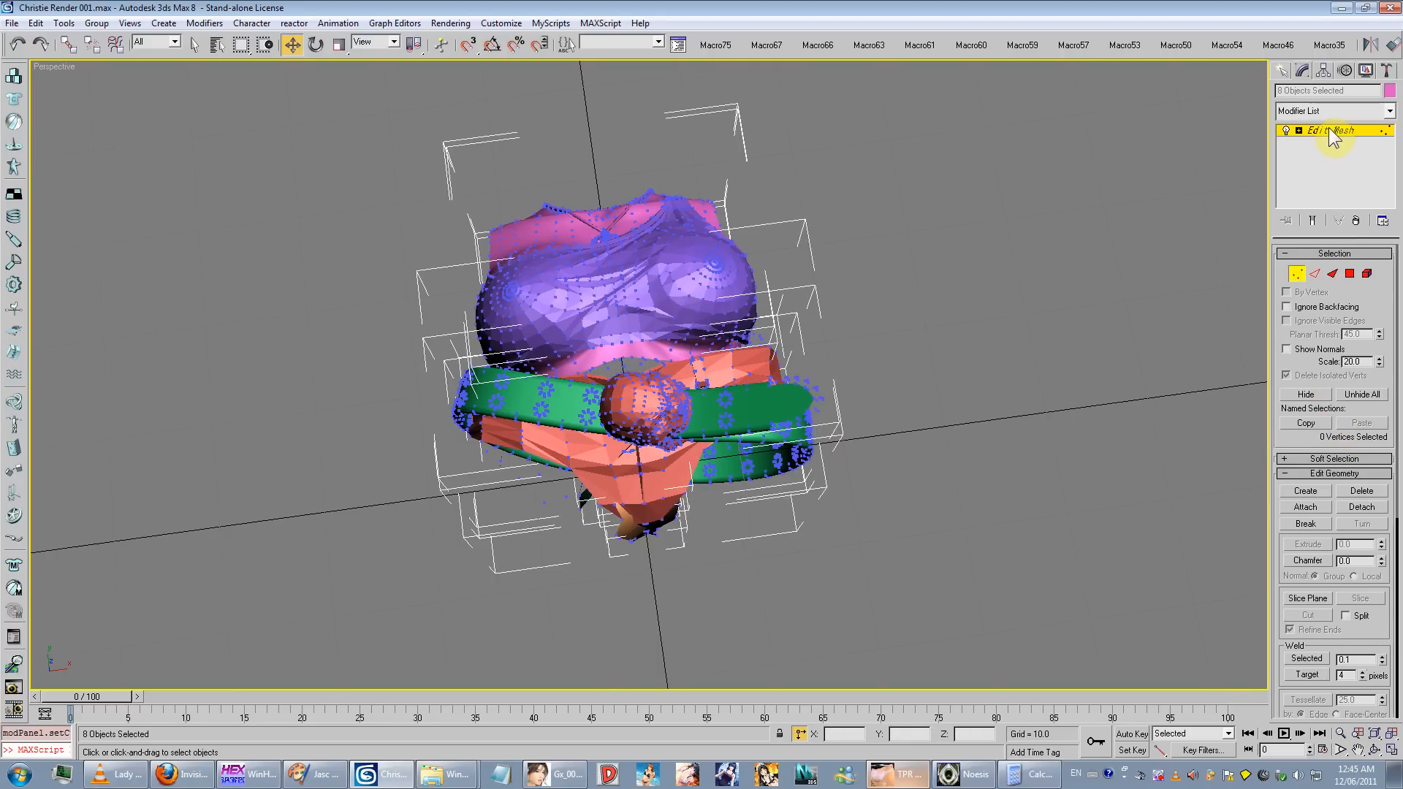
key("ctrl+a")
left_click_drag(1279, 361, 1278, 182)
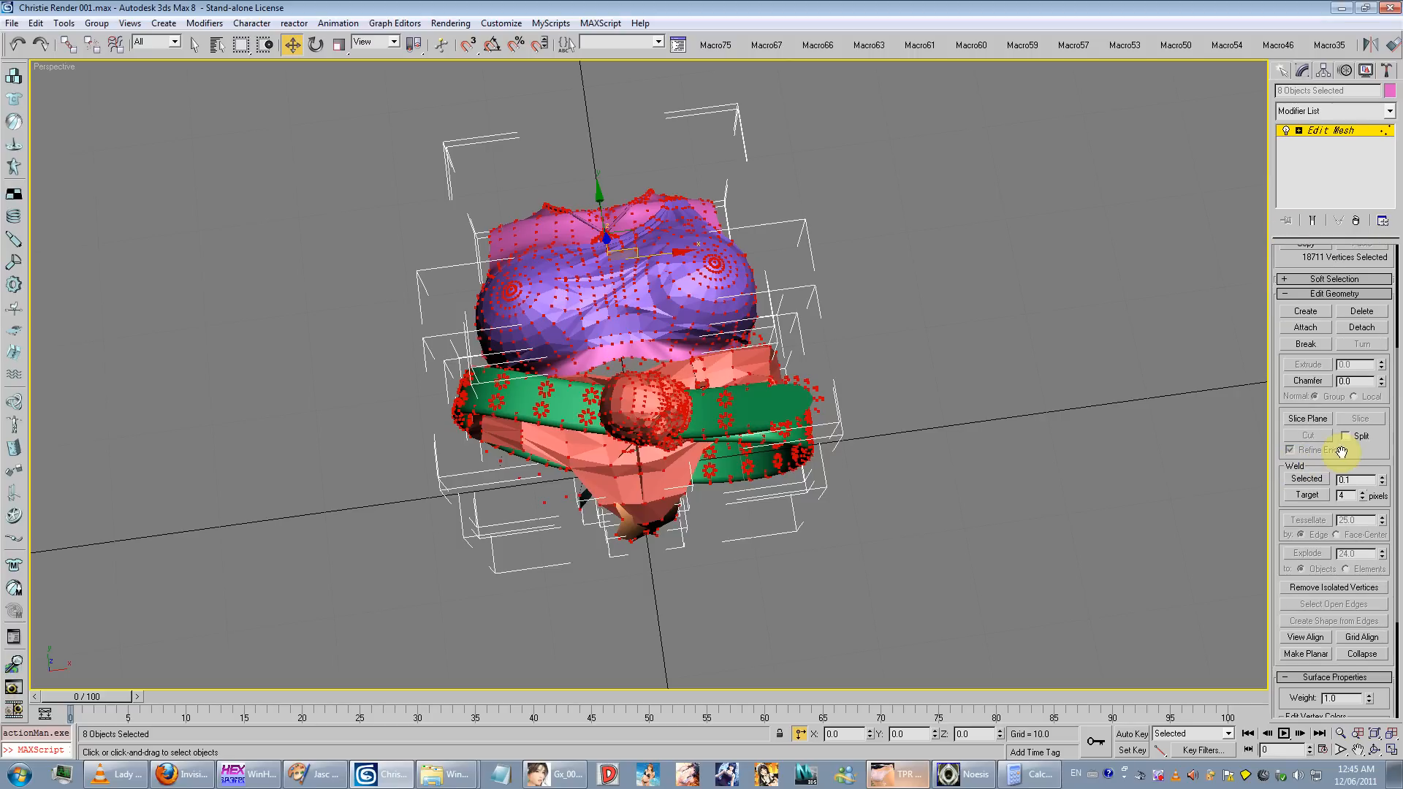
Step: Try welding all the selected vertices with a threshold of 0.1
left_click(1307, 479)
key("Return")
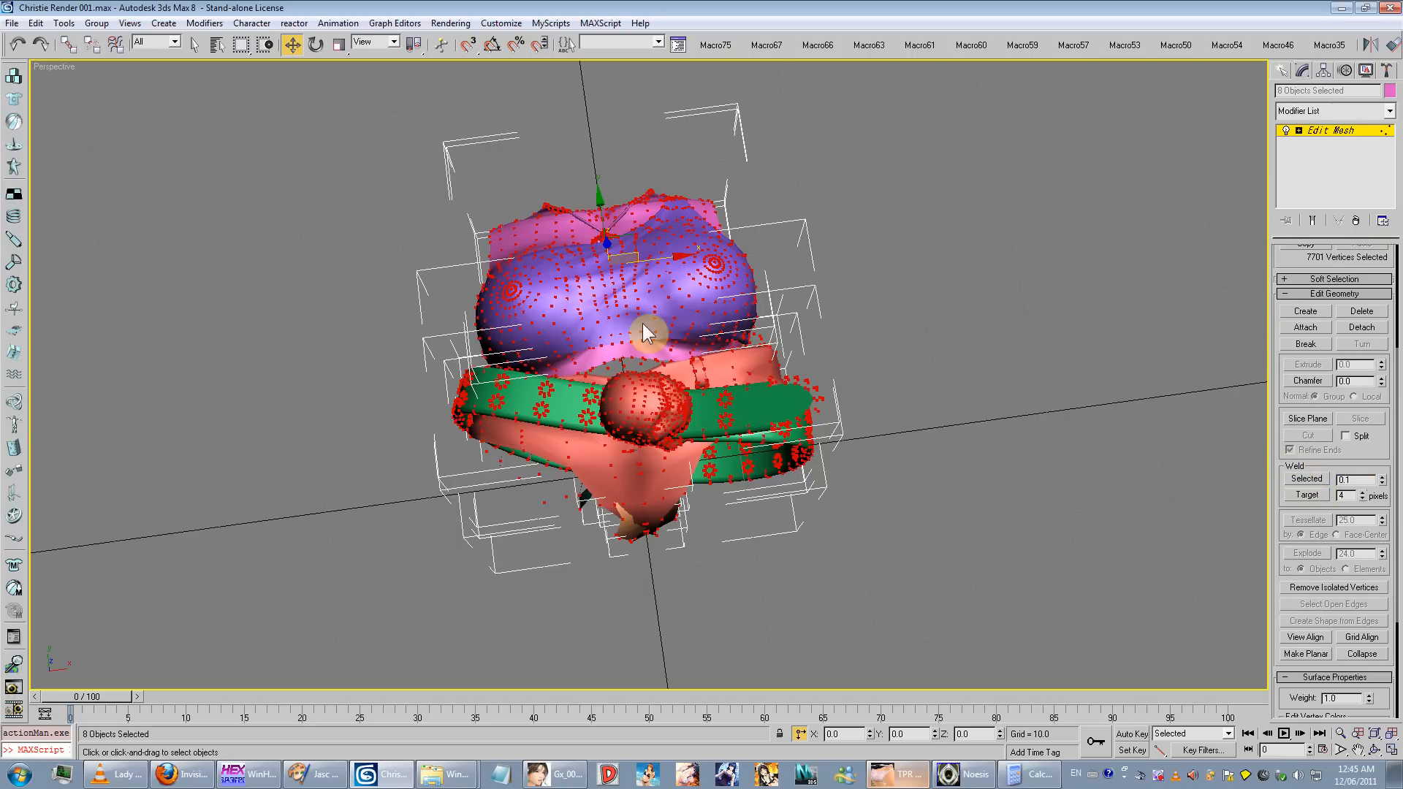
left_click(36, 23)
left_click(50, 31)
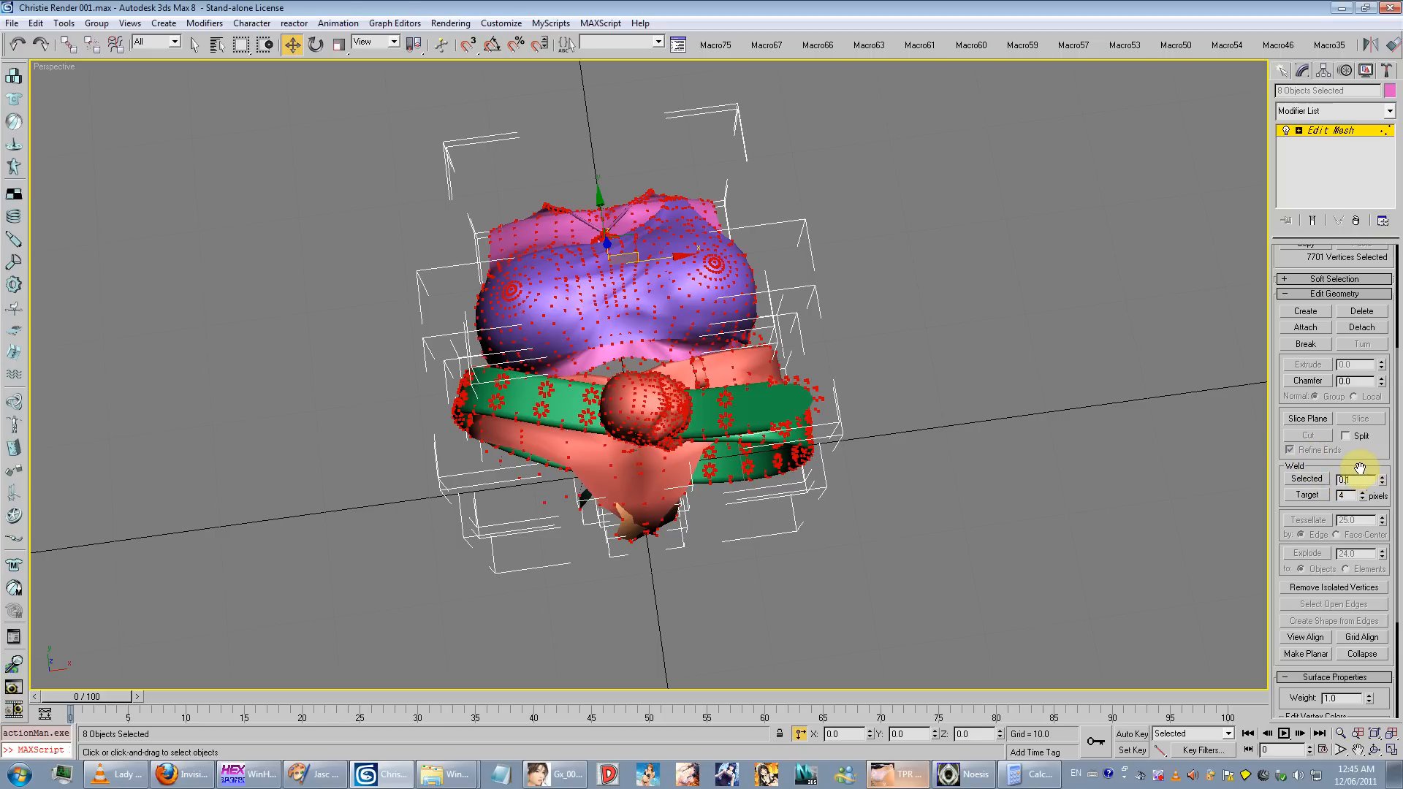
Step: Undo the 0.1 weld and weld all the selected vertices with a threshold of 0.001
left_click(1322, 478)
left_click(757, 435)
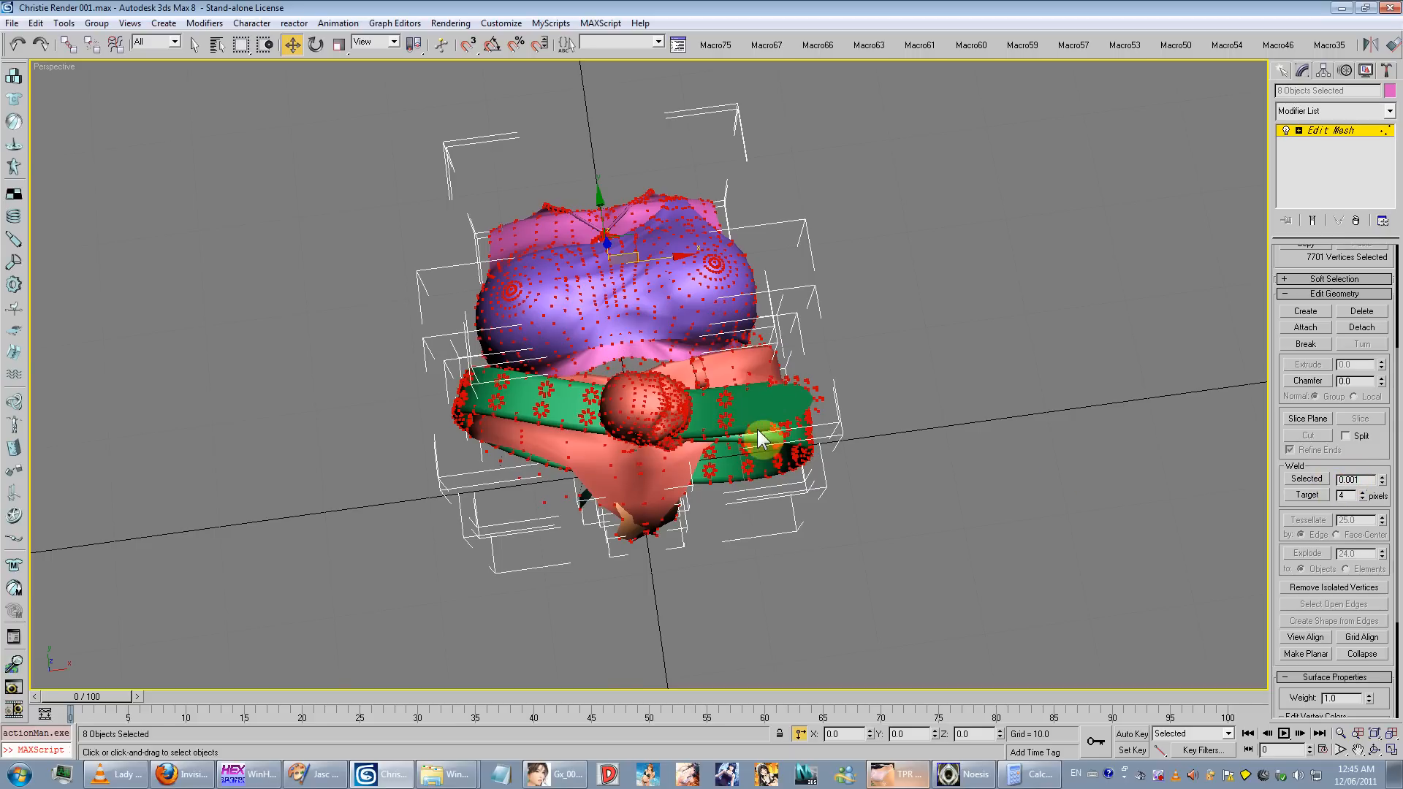
left_click(33, 24)
left_click(33, 23)
left_click(33, 23)
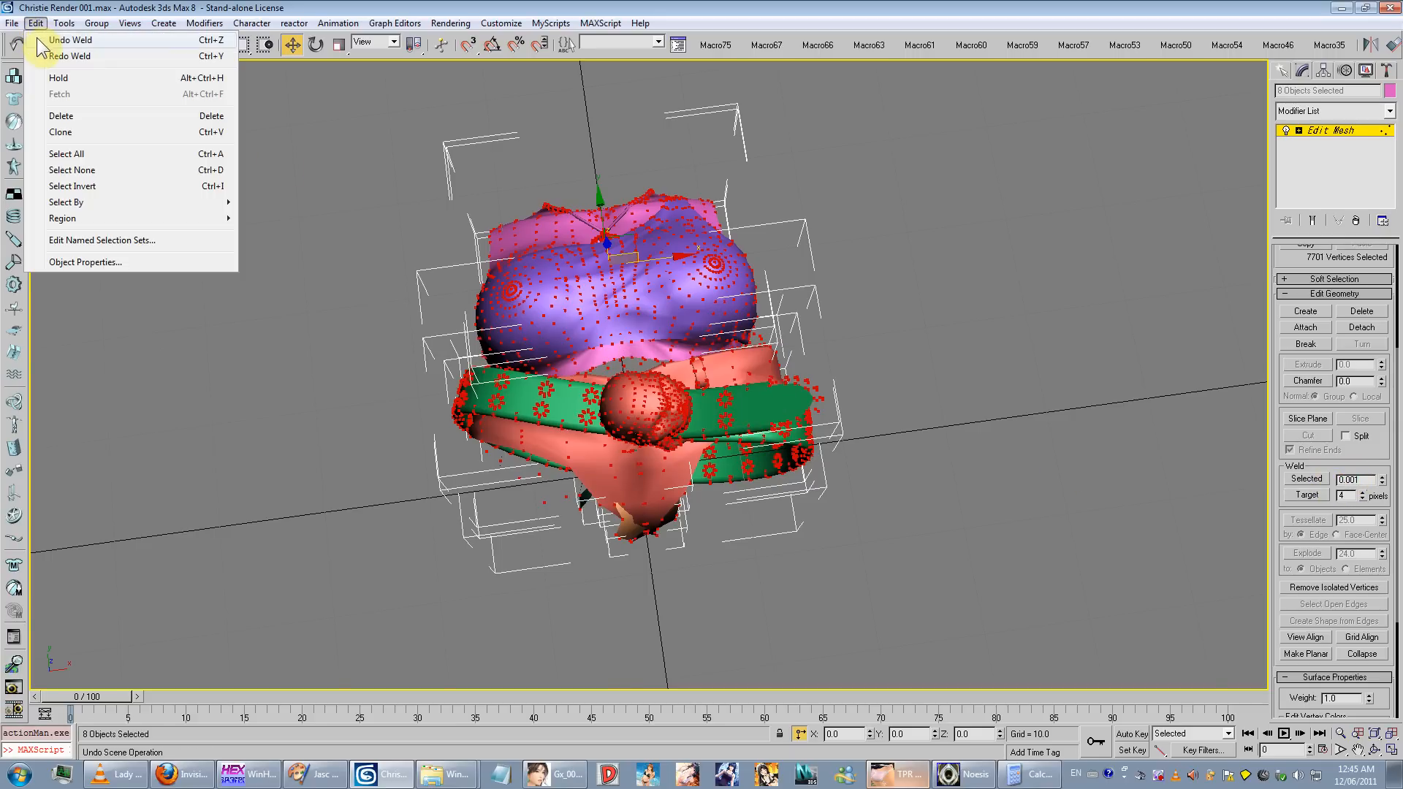
left_click(66, 40)
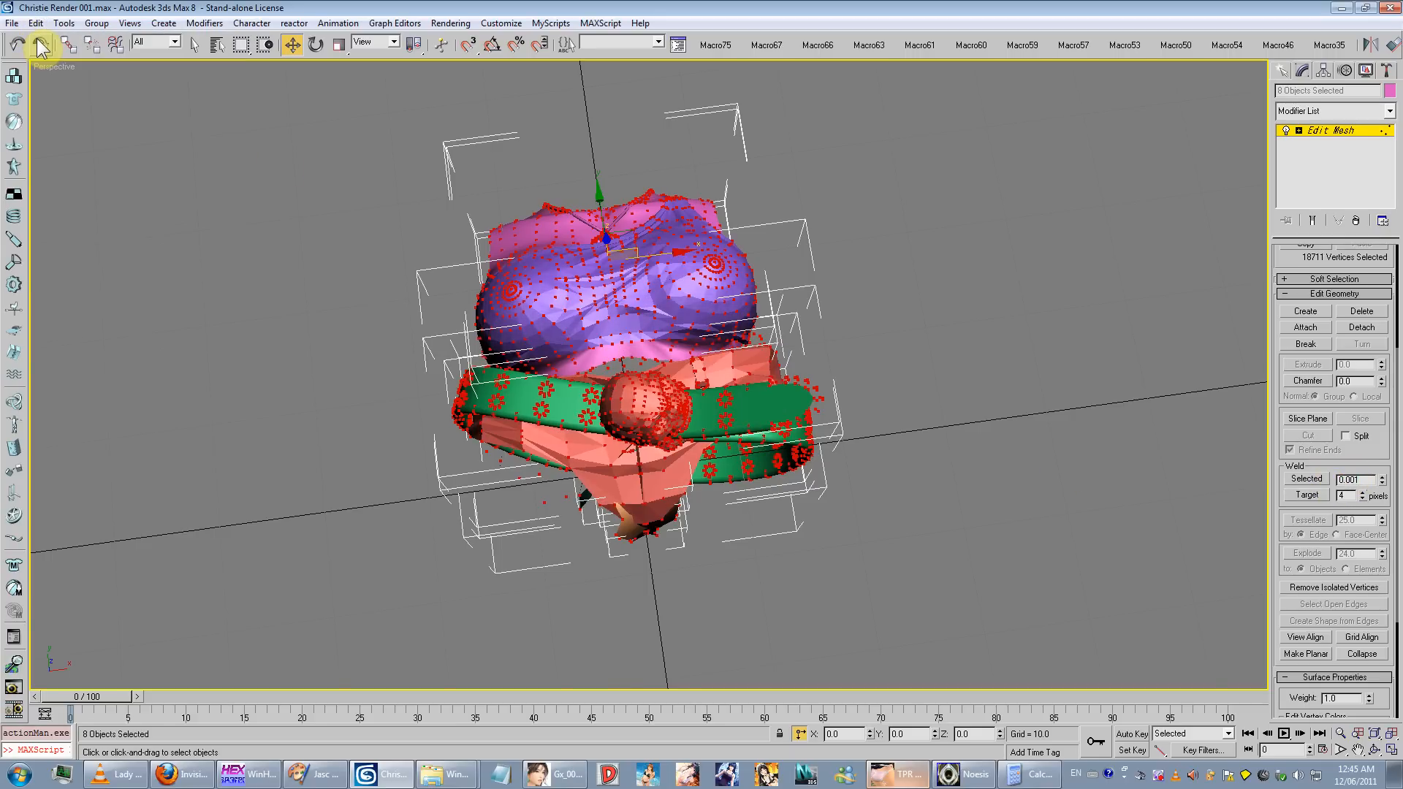
left_click(1318, 479)
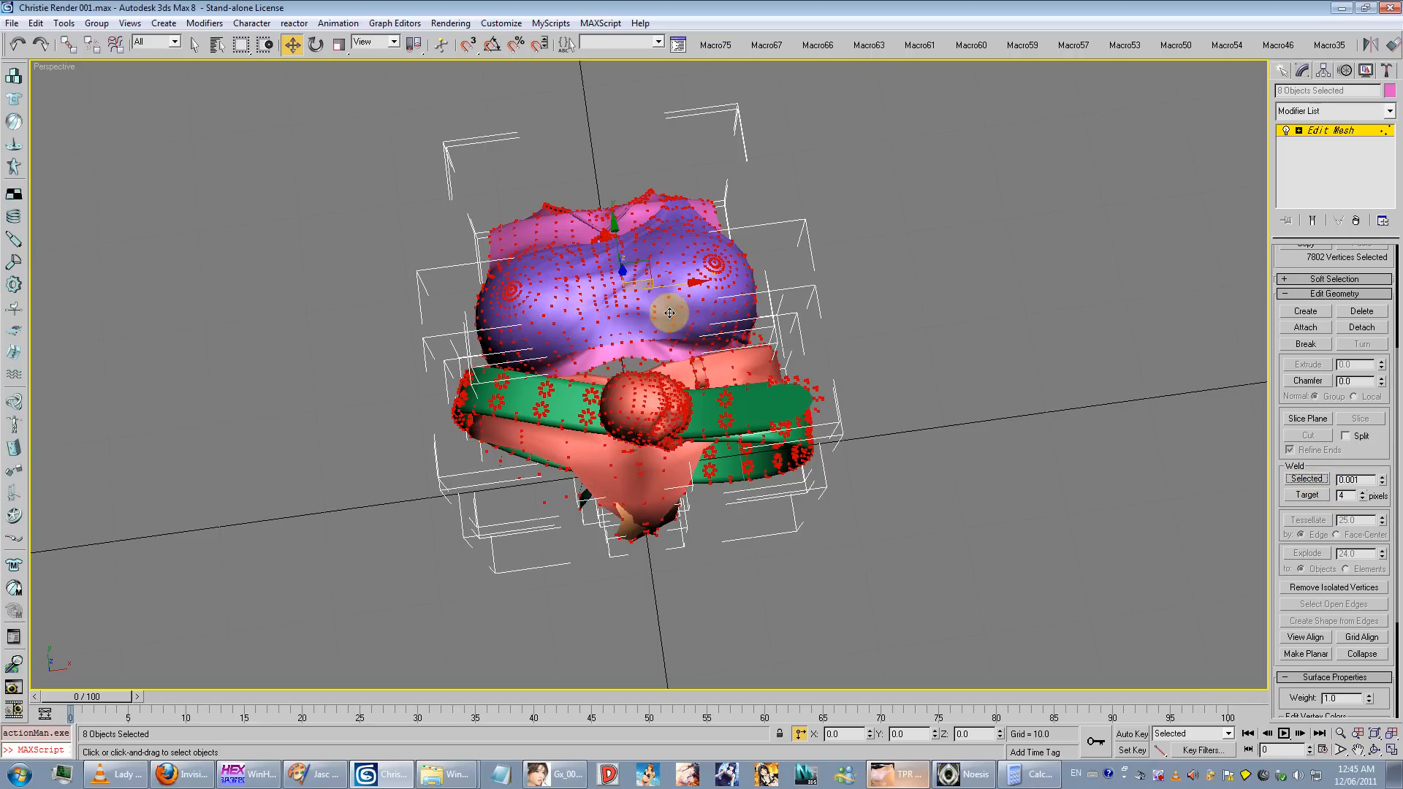
Step: Collapse the Edit Mesh modifier on all the selected meshes and convert them to Editable Poly
left_click(1315, 133)
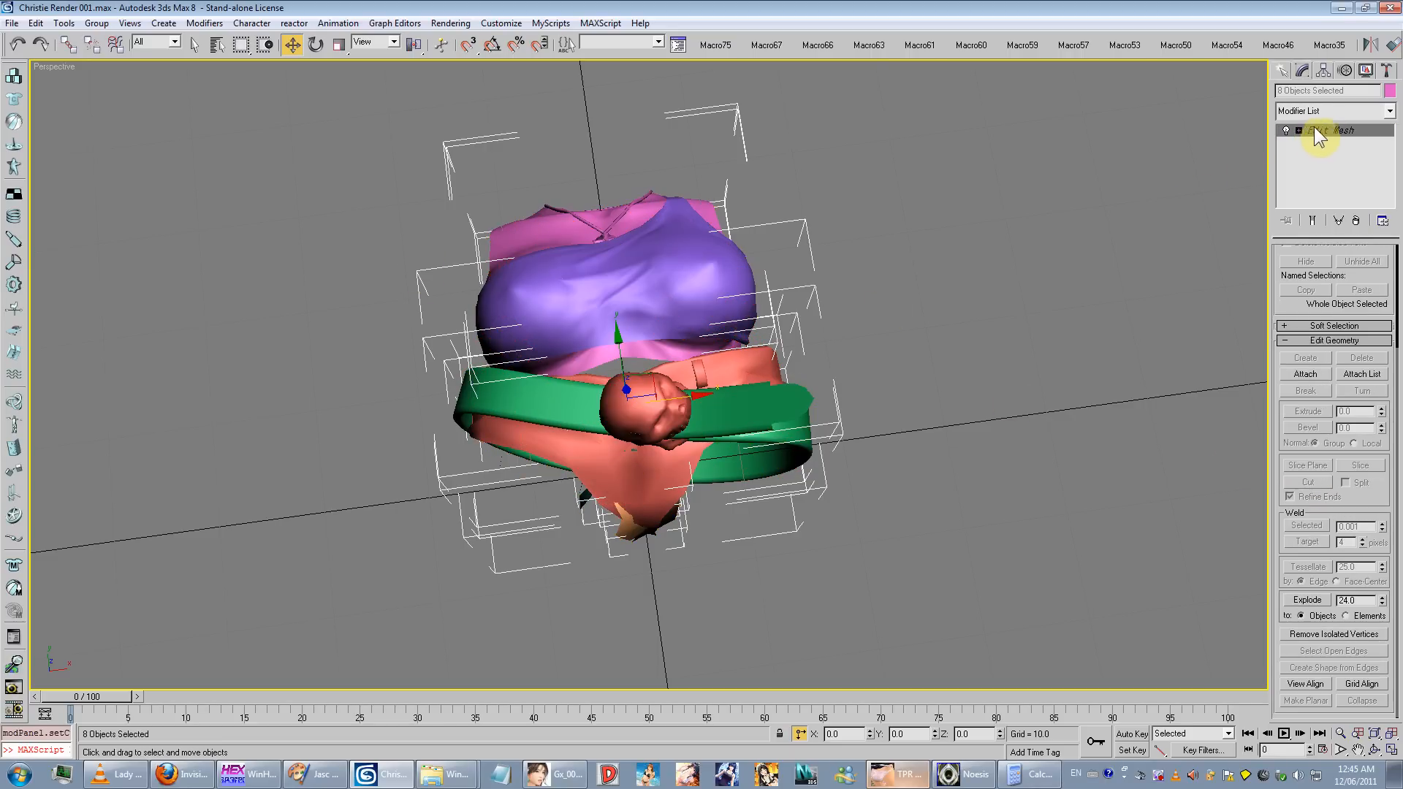
right_click(1314, 129)
left_click(1286, 274)
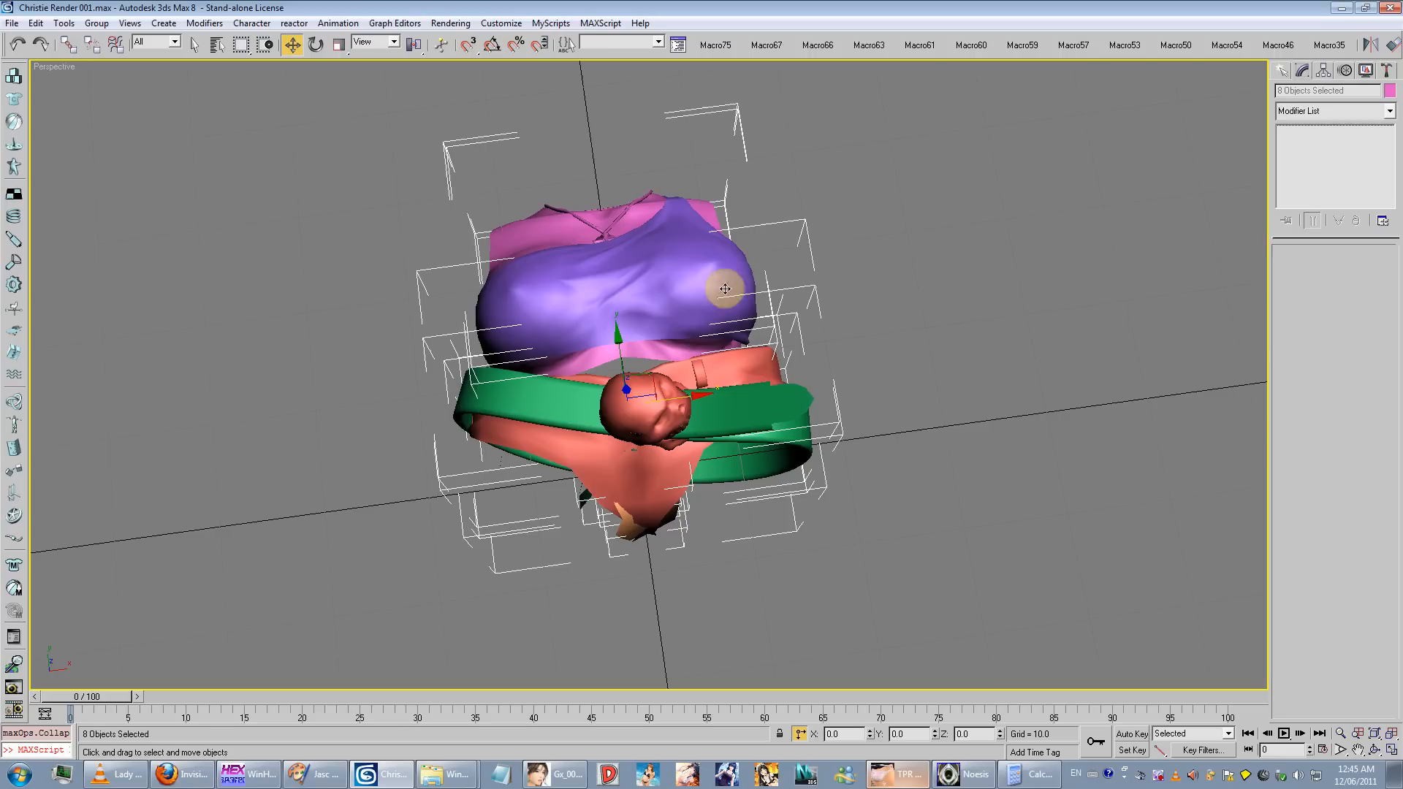
right_click(738, 289)
mouse_move(809, 398)
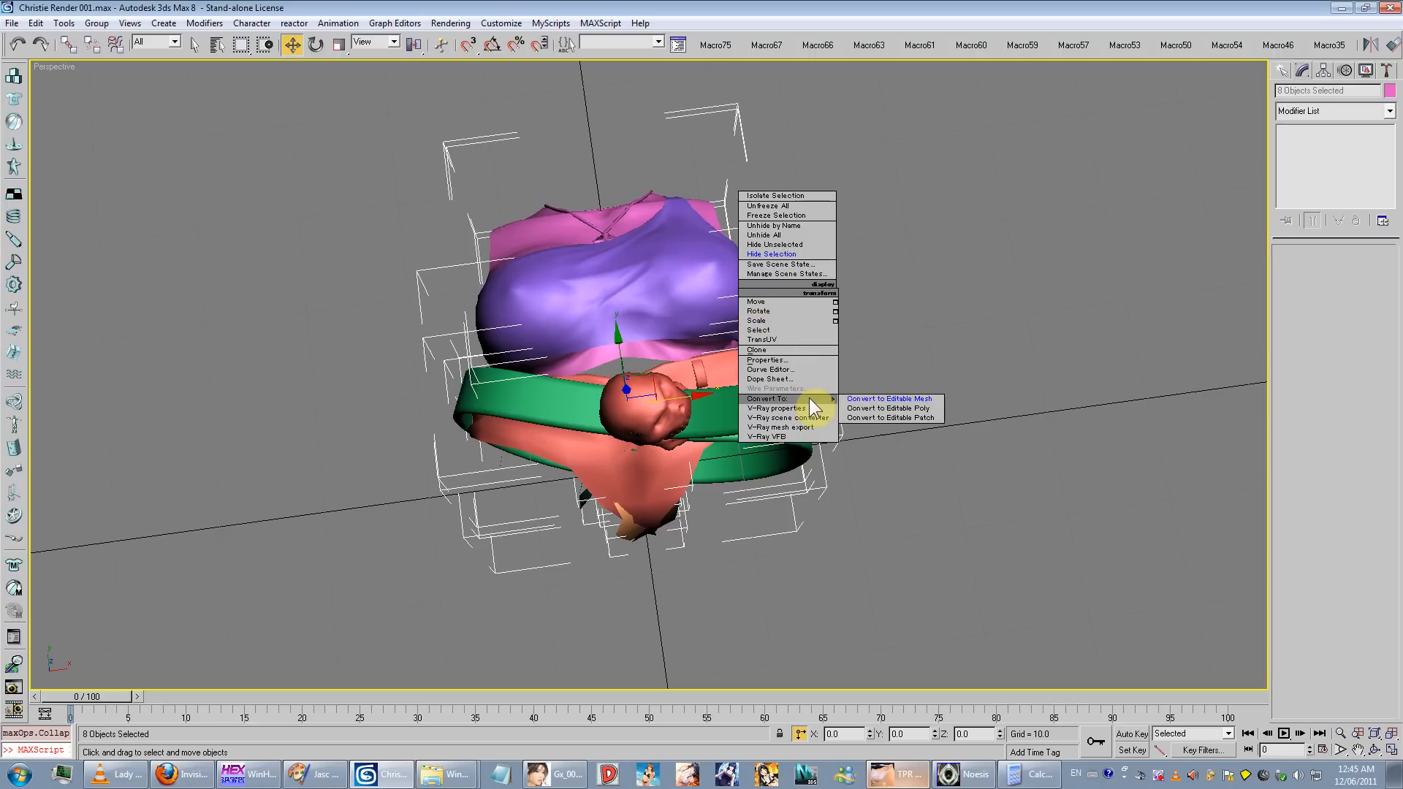
left_click(884, 407)
Step: Show edged faces in the perspective view and select the purple top mesh to examine its welded surface
middle_click_drag(776, 390, 800, 369)
key("F4")
left_click(691, 334)
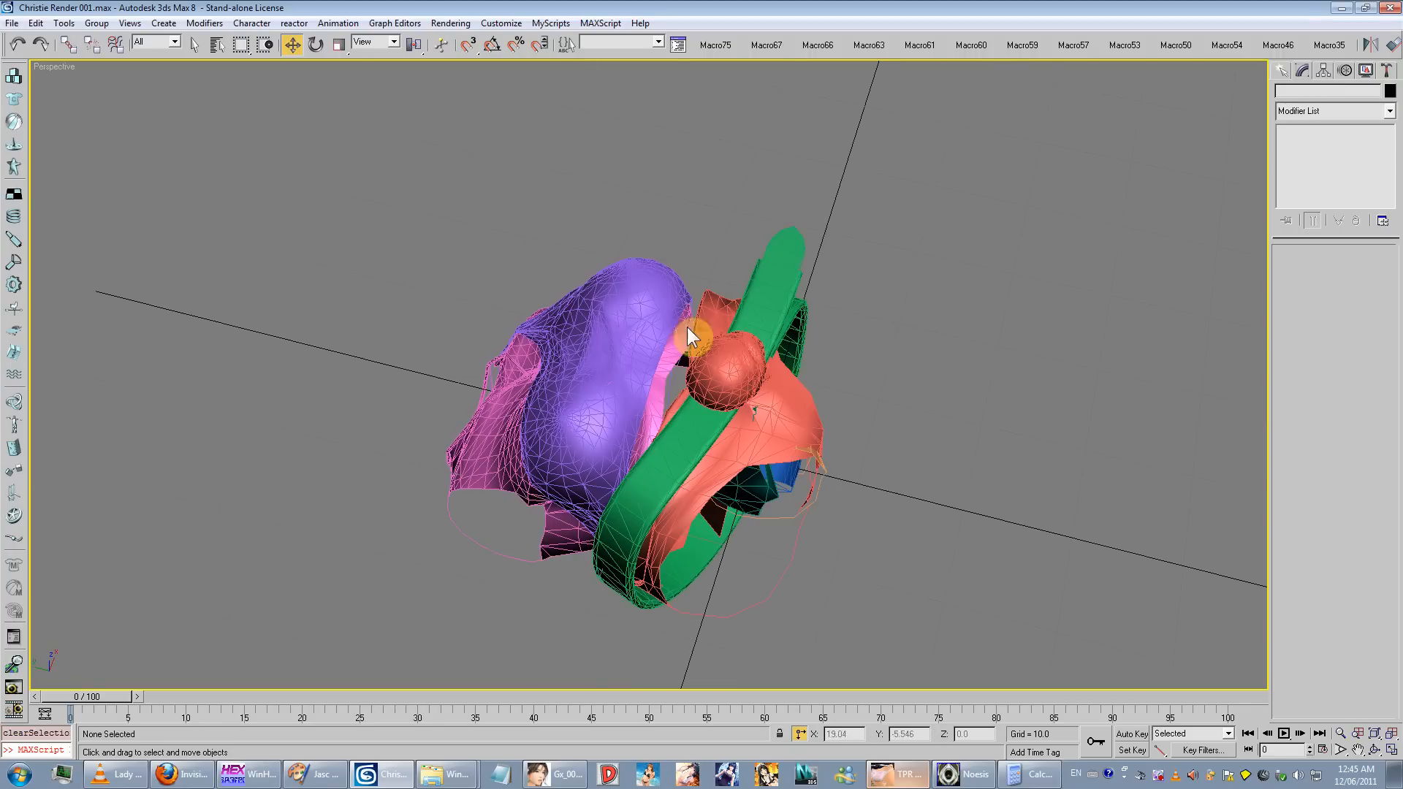
left_click(572, 344)
middle_click_drag(572, 343, 792, 677, "alt")
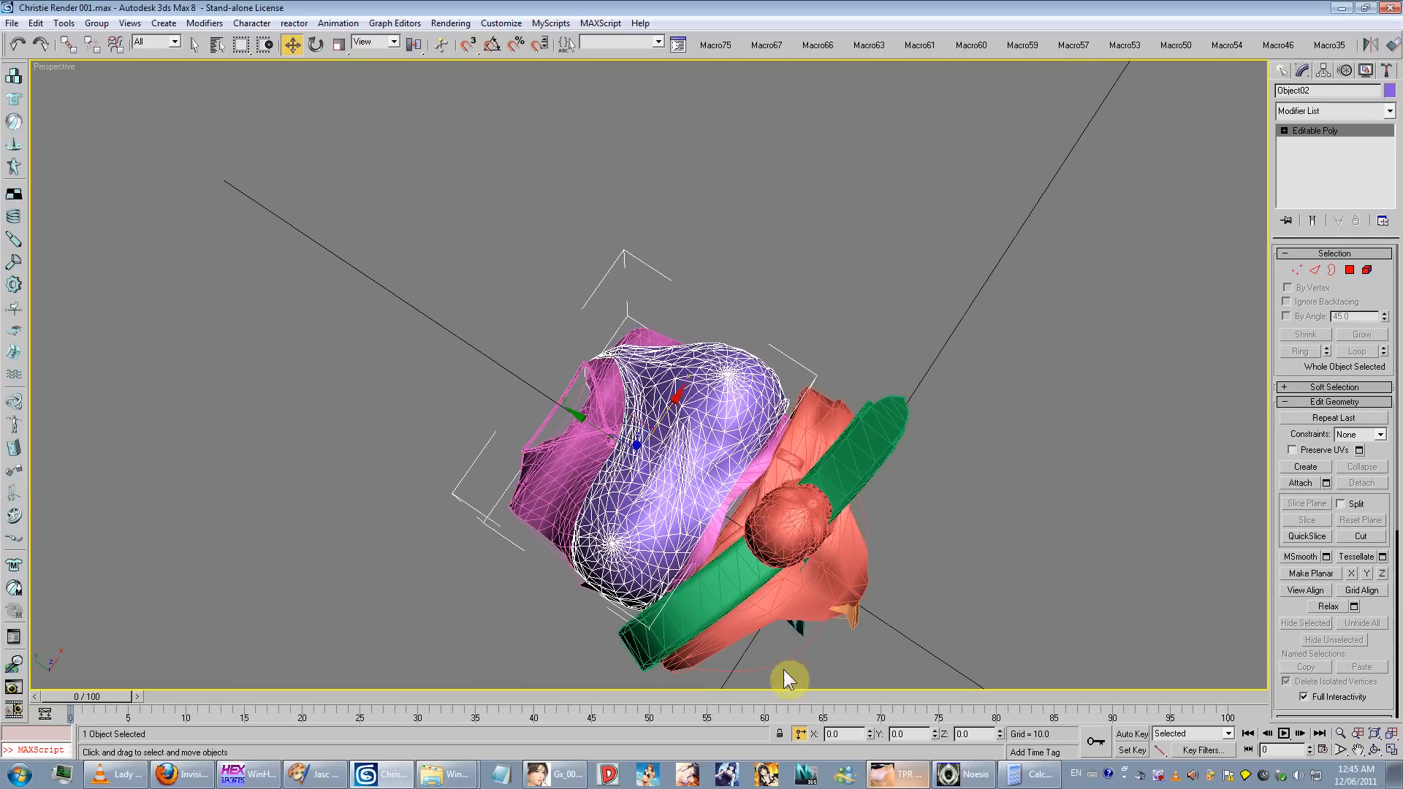
Step: Switch to the TPR mesh browser and move its window aside to view the texture preview
left_click(881, 776)
left_click_drag(867, 252, 461, 140)
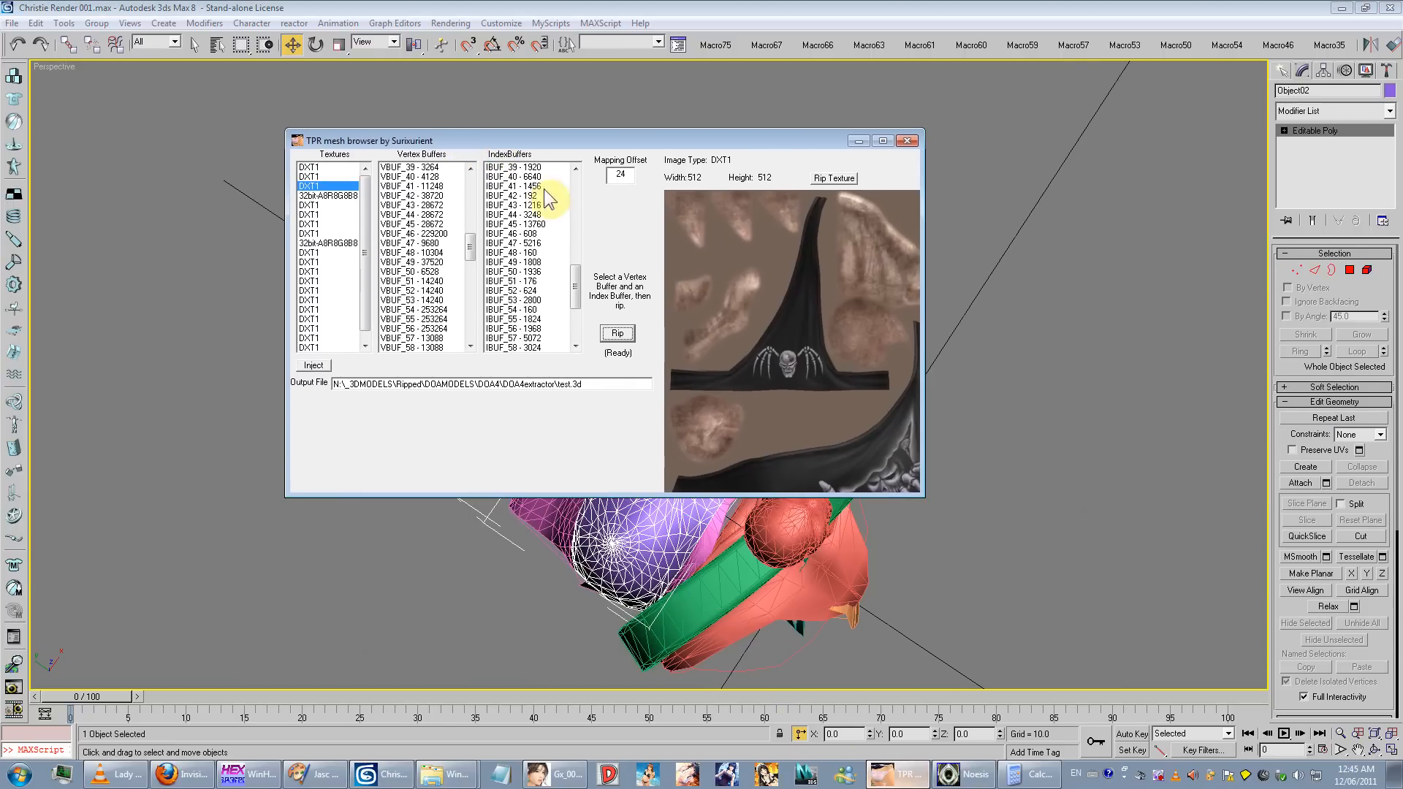
Step: In 3ds Max, separate the purple top and the pink top to opposite sides of the other meshes
middle_click_drag(1030, 373, 975, 349, "alt")
left_click_drag(631, 436, 925, 285)
left_click_drag(704, 411, 300, 454)
middle_click_drag(675, 602, 682, 525, "alt")
Step: Spread the red briefs, green belt, teal piece, orange band and blue band apart so none overlap
left_click(682, 525)
scroll(687, 529, "down", 3)
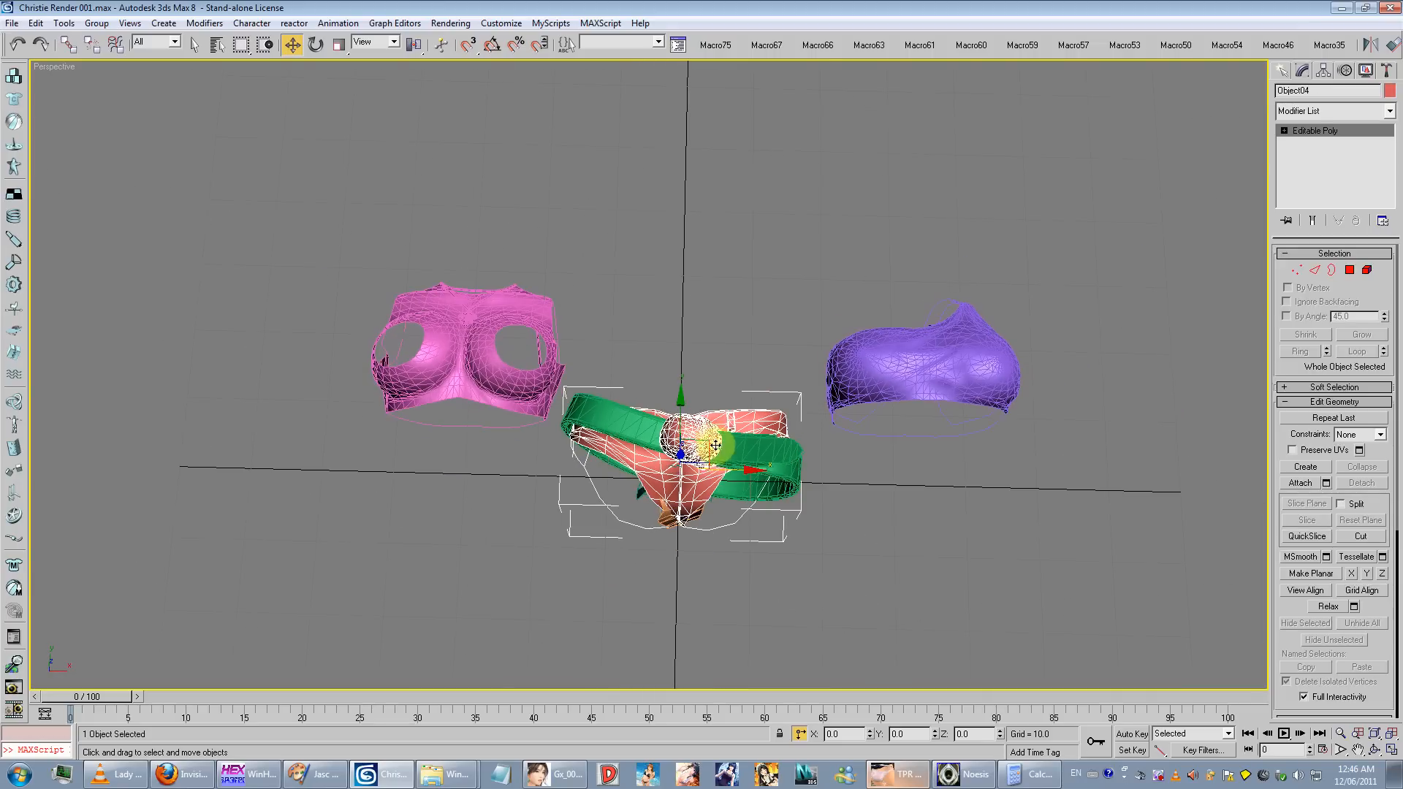
left_click_drag(715, 445, 445, 507)
left_click_drag(712, 460, 743, 220)
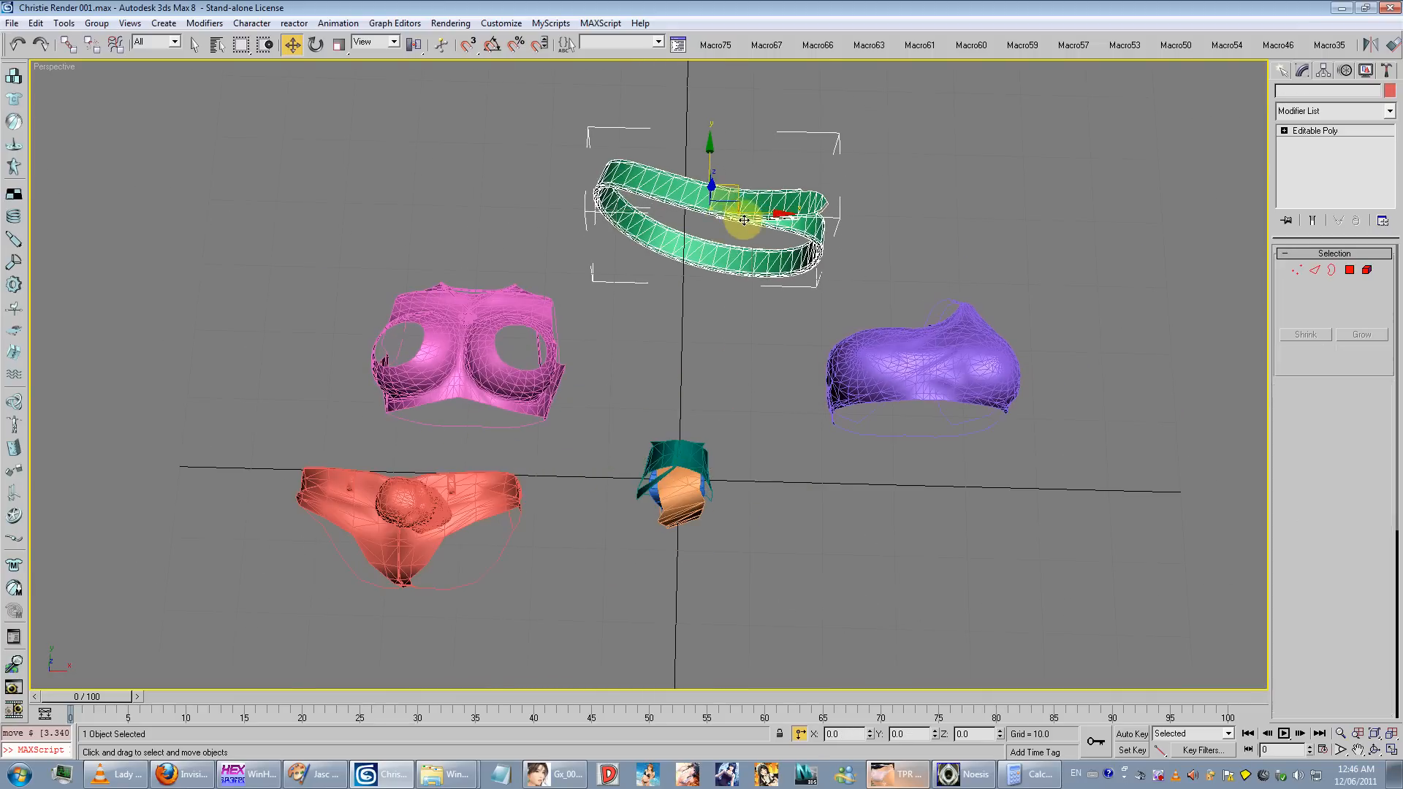
left_click_drag(676, 456, 880, 511)
left_click_drag(684, 491, 747, 408)
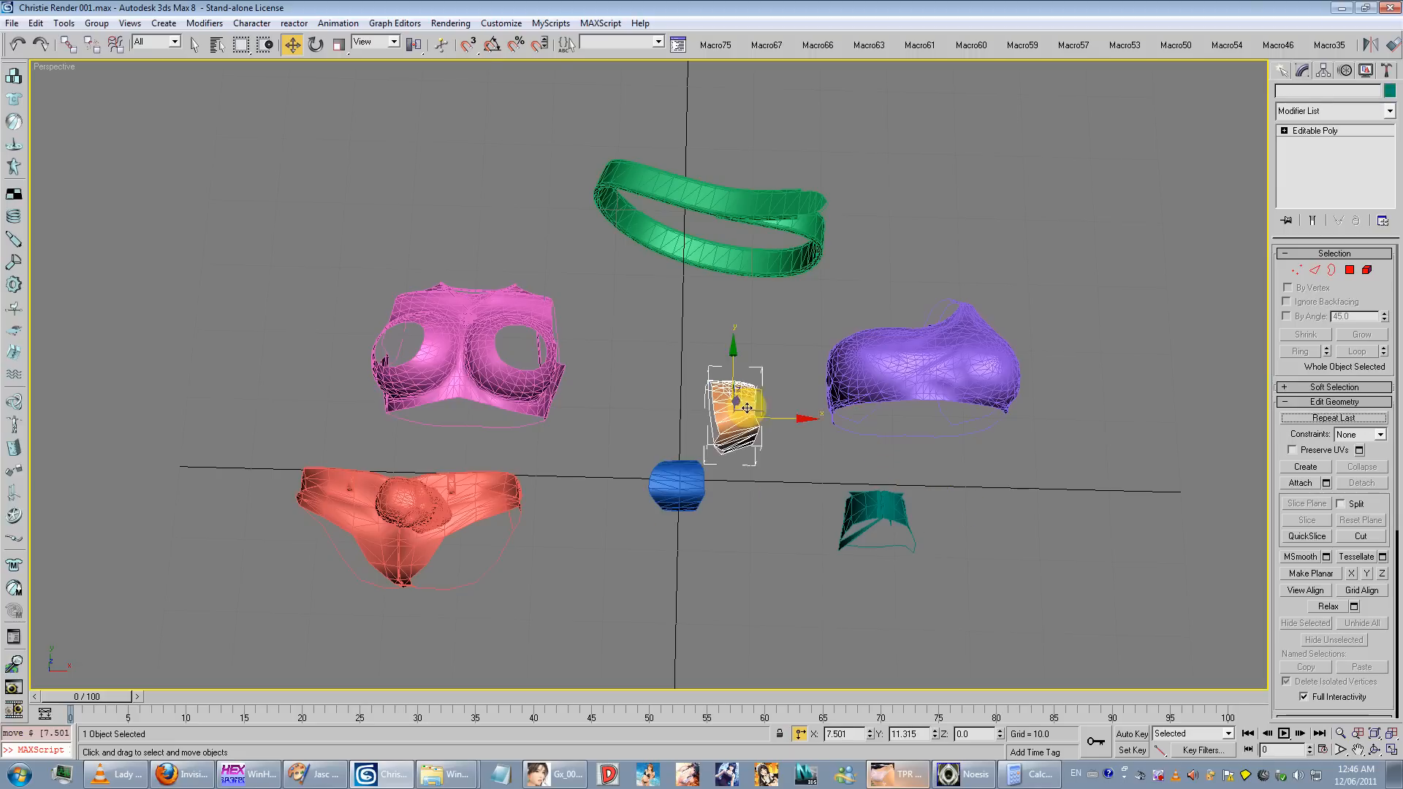
left_click_drag(695, 466, 640, 482)
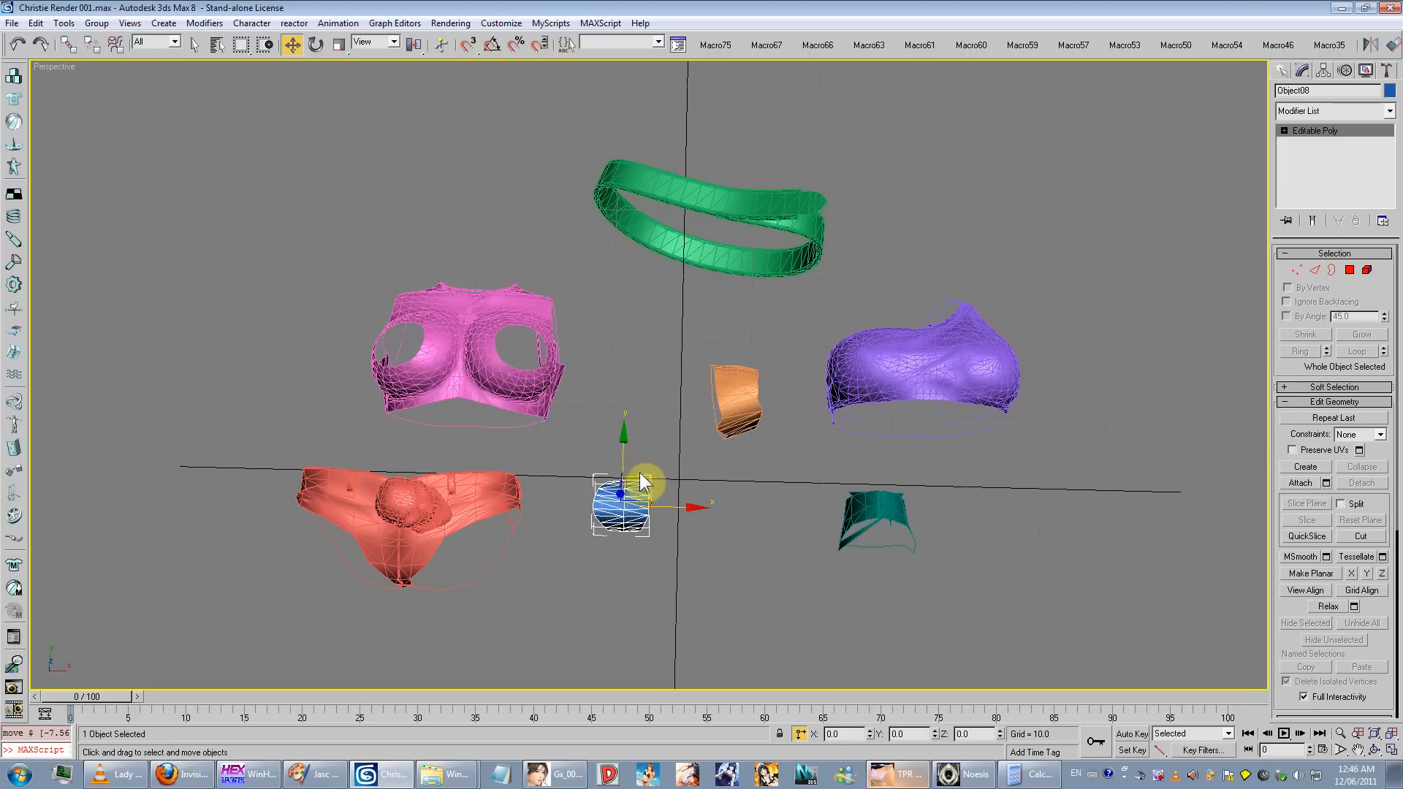
Step: Select the orange band and examine its mesh up close in wireframe for stray polygons
scroll(640, 482, "up", 5)
left_click(782, 476)
mouse_move(783, 479)
middle_mouse_down("alt")
mouse_move(899, 392)
mouse_move(867, 384)
mouse_move(621, 485)
mouse_move(599, 479)
mouse_move(626, 441)
mouse_move(633, 523)
middle_mouse_up("alt")
scroll(620, 485, "up", 5)
key("F3")
mouse_move(633, 523)
middle_mouse_down()
mouse_move(634, 436)
mouse_move(629, 651)
middle_mouse_up()
scroll(670, 373, "down", 3)
key("z")
middle_click_drag(670, 372, 745, 244, "alt")
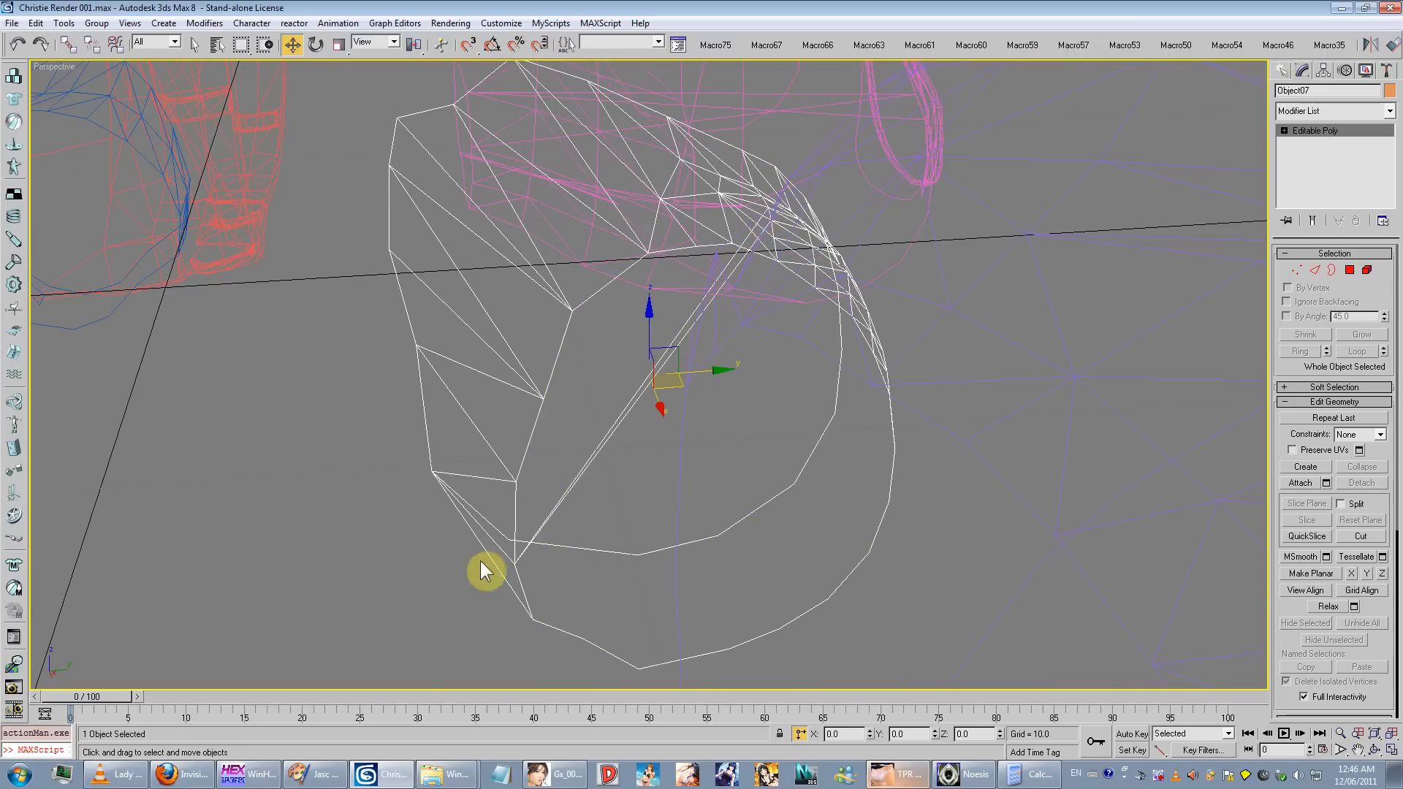
Step: Expand the orange band's sub-object levels and inspect it at vertex and polygon level
key("1")
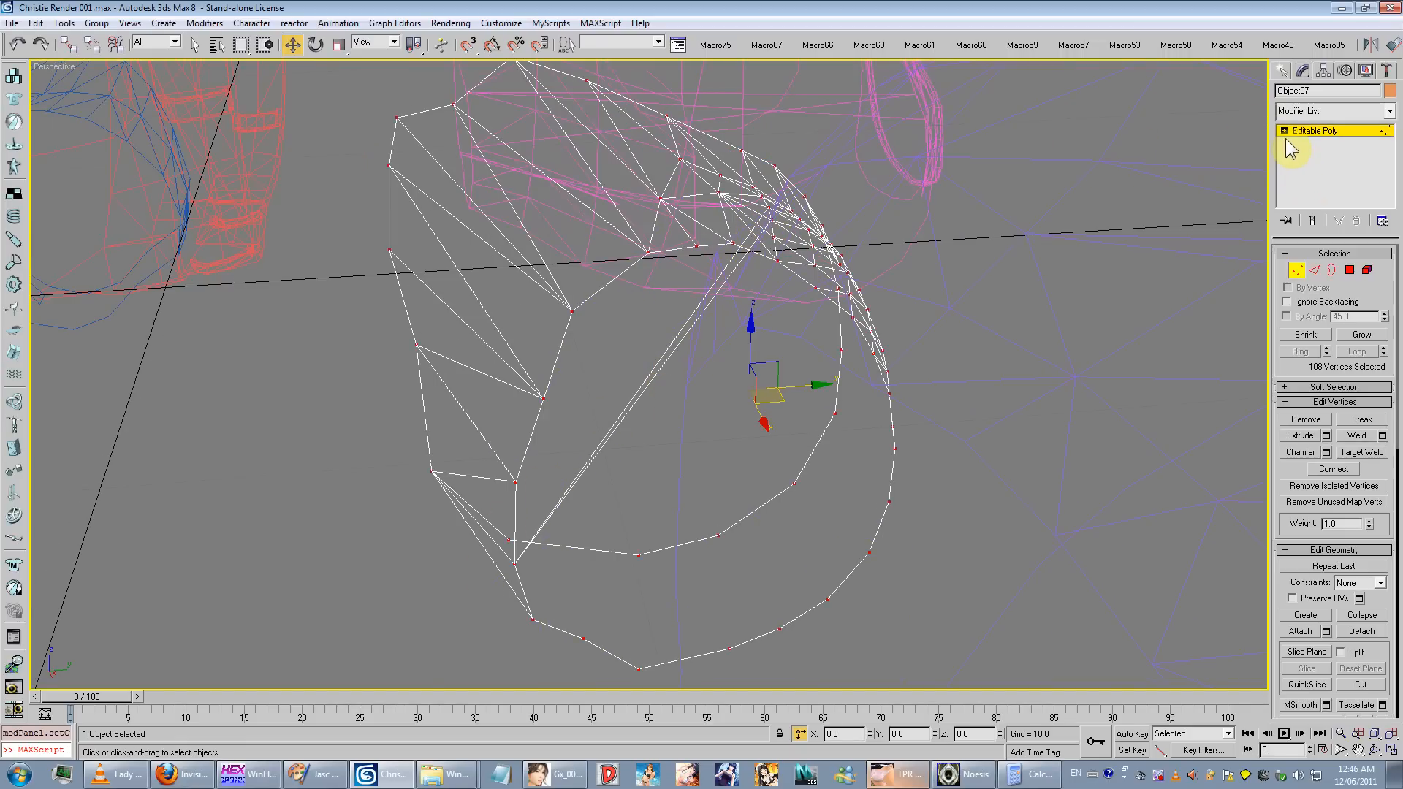
left_click(1283, 132)
left_click(1311, 177)
middle_click_drag(687, 325, 789, 438, "alt")
left_click(1311, 177)
middle_click_drag(623, 344, 648, 391, "alt")
scroll(754, 383, "down", 4)
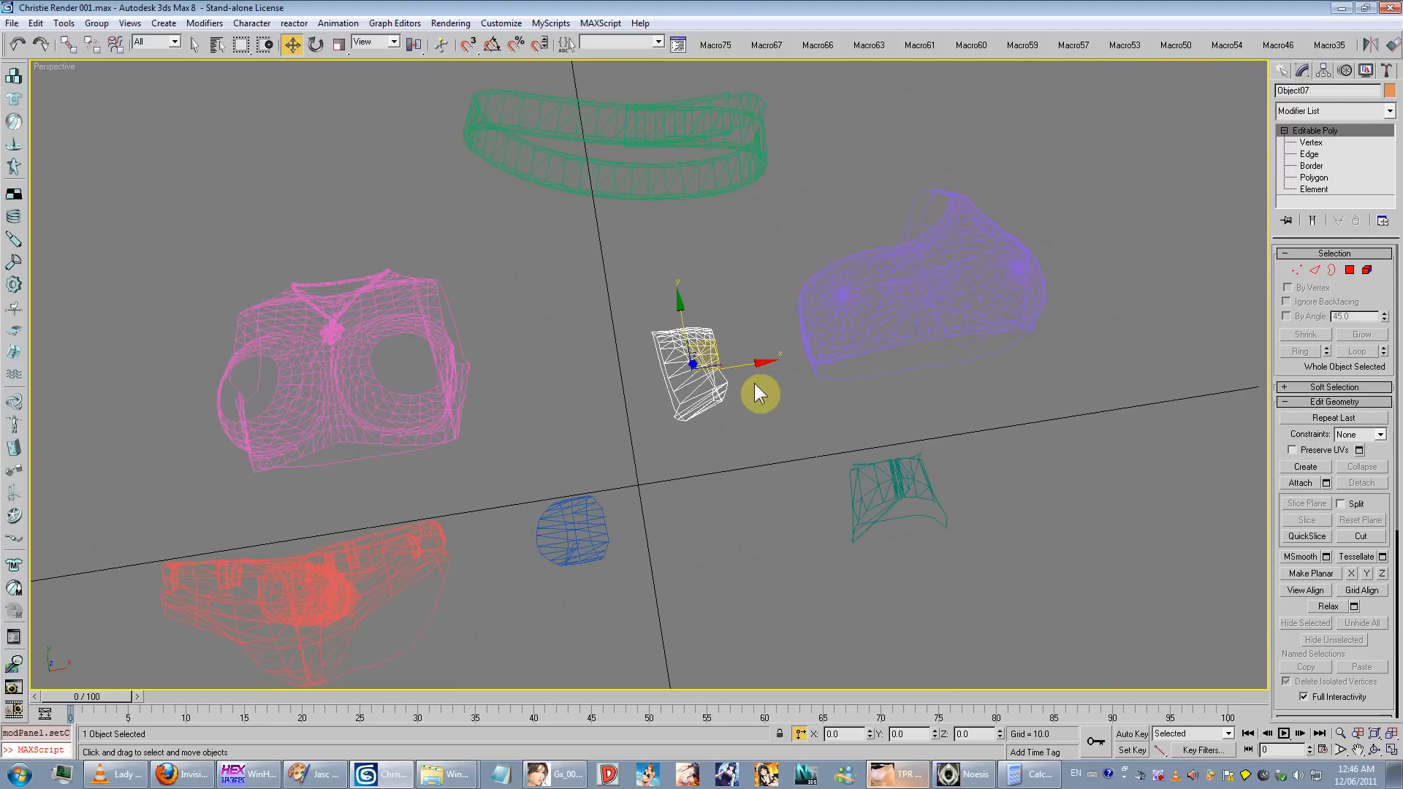
middle_click_drag(325, 371, 660, 373)
scroll(600, 380, "up", 2)
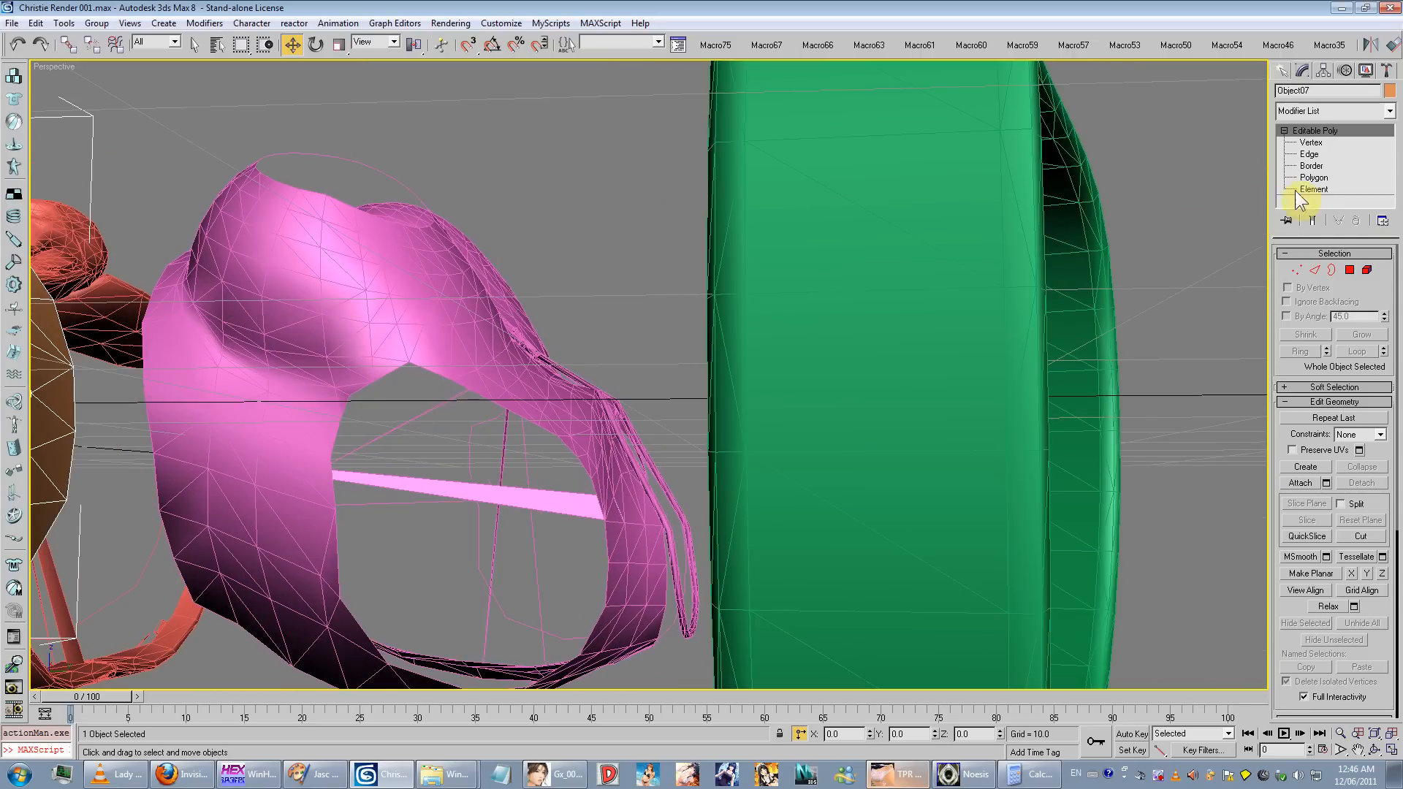
left_click(1314, 178)
middle_click_drag(409, 439, 588, 418)
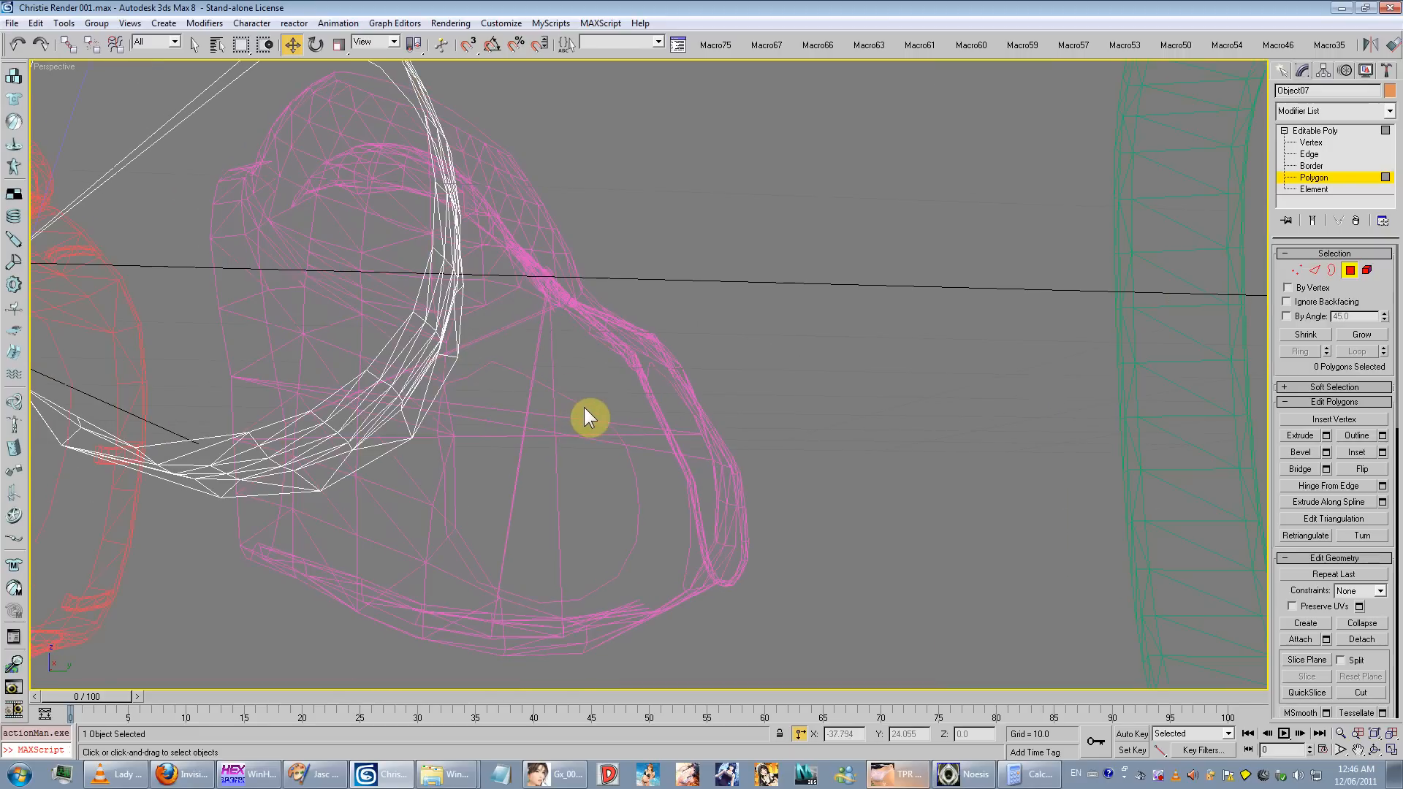
left_click(1280, 201)
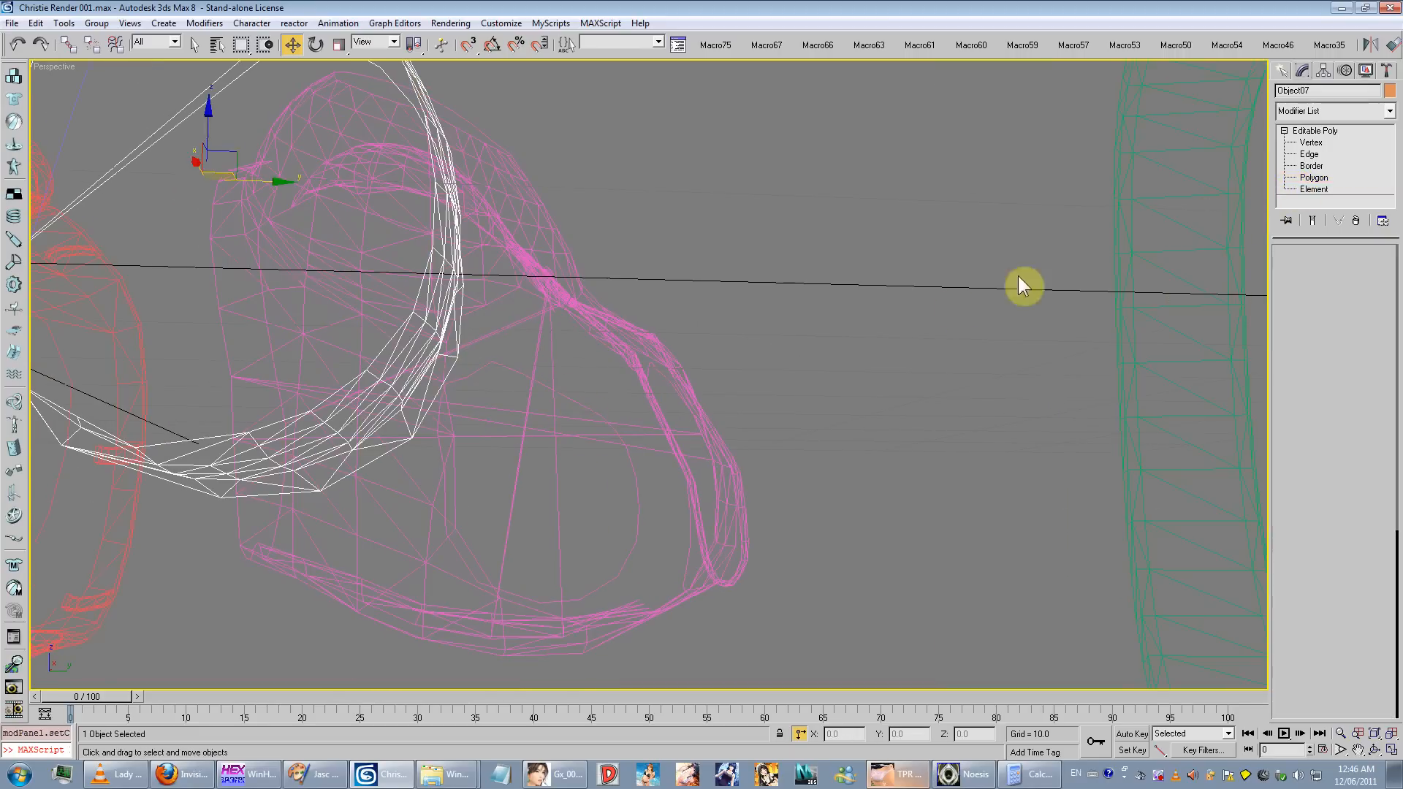
left_click(1012, 277)
Step: Select the pink top's stray polygons stretching across its openings and delete them
left_click(559, 432)
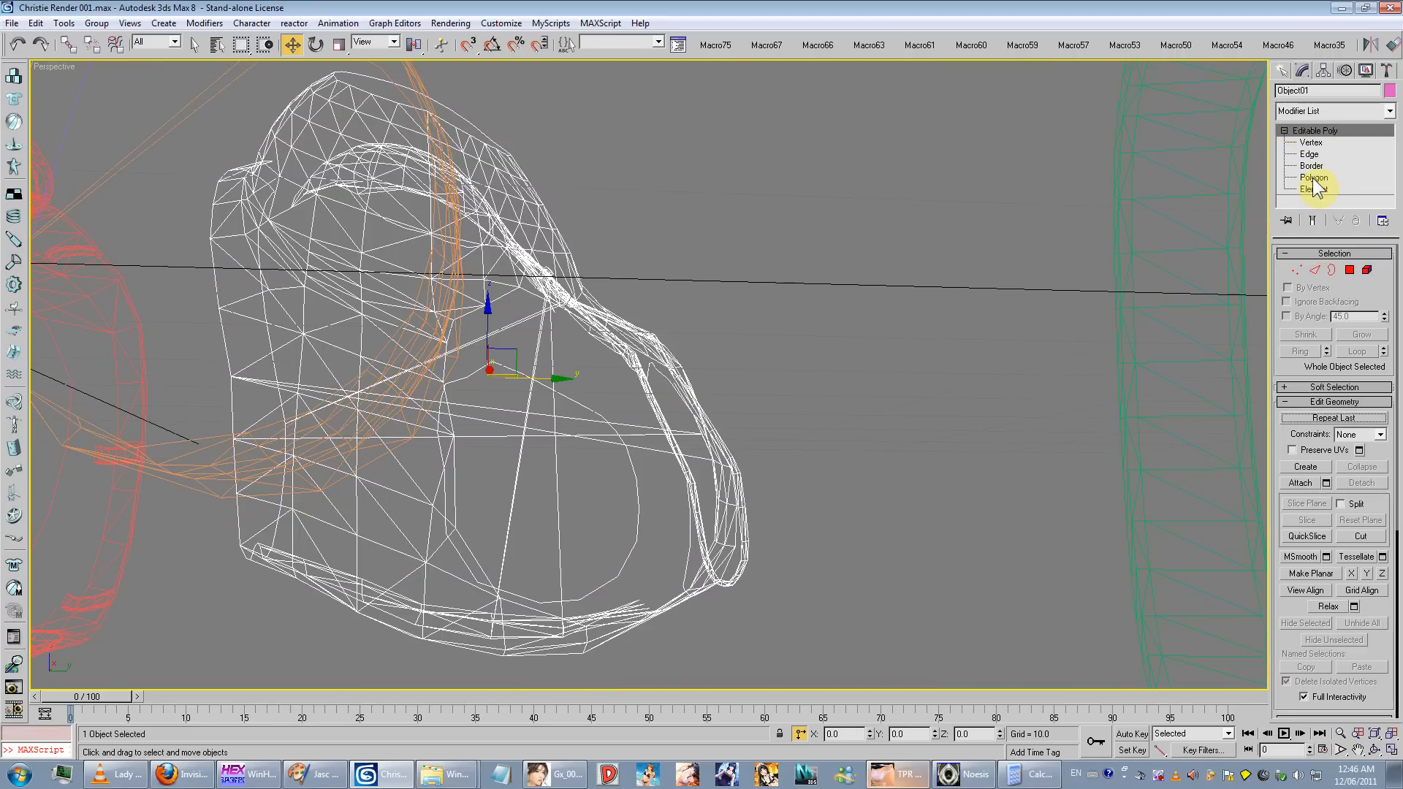
left_click(1314, 178)
left_click(523, 416)
middle_click_drag(540, 413, 699, 424, "alt")
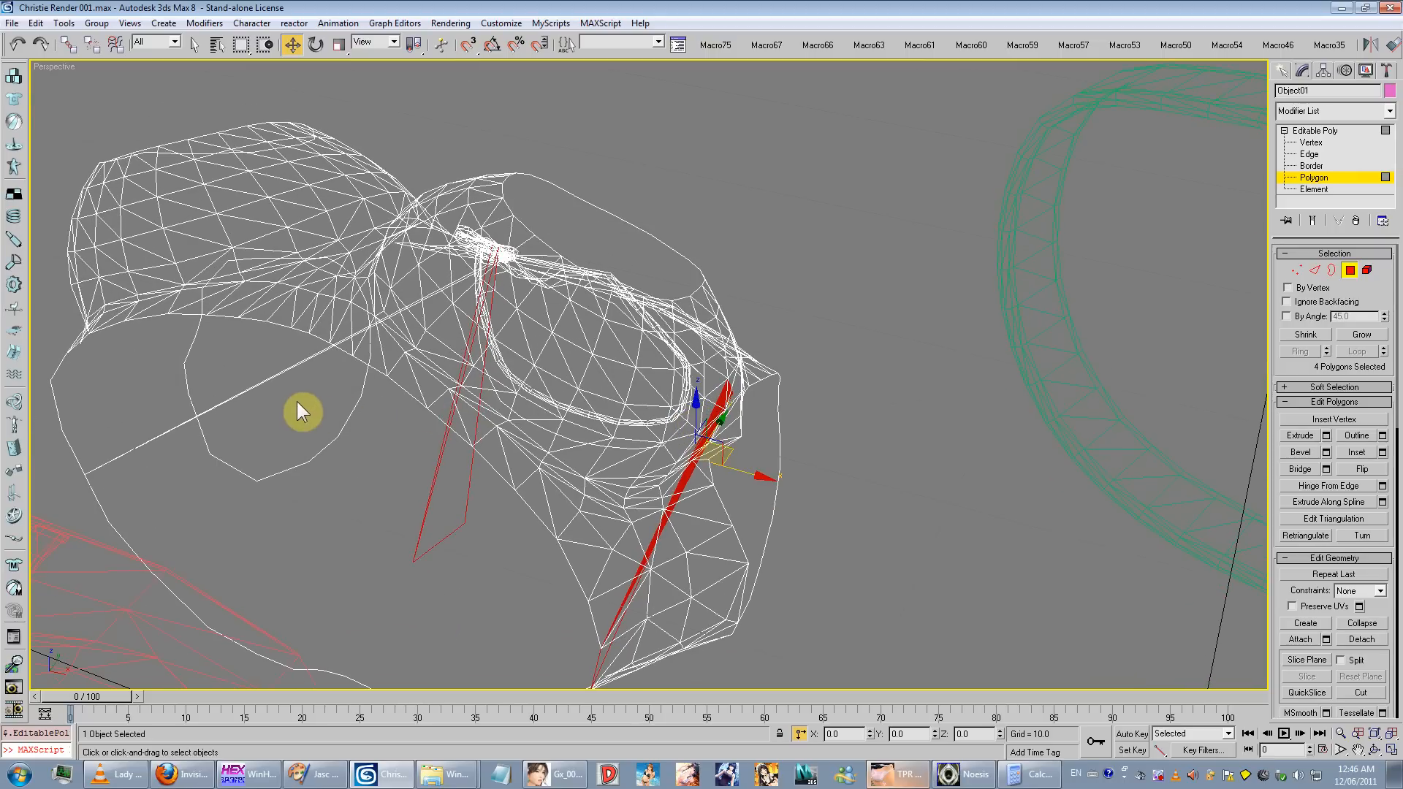
left_click(264, 372, "ctrl")
middle_click_drag(265, 372, 596, 284, "alt")
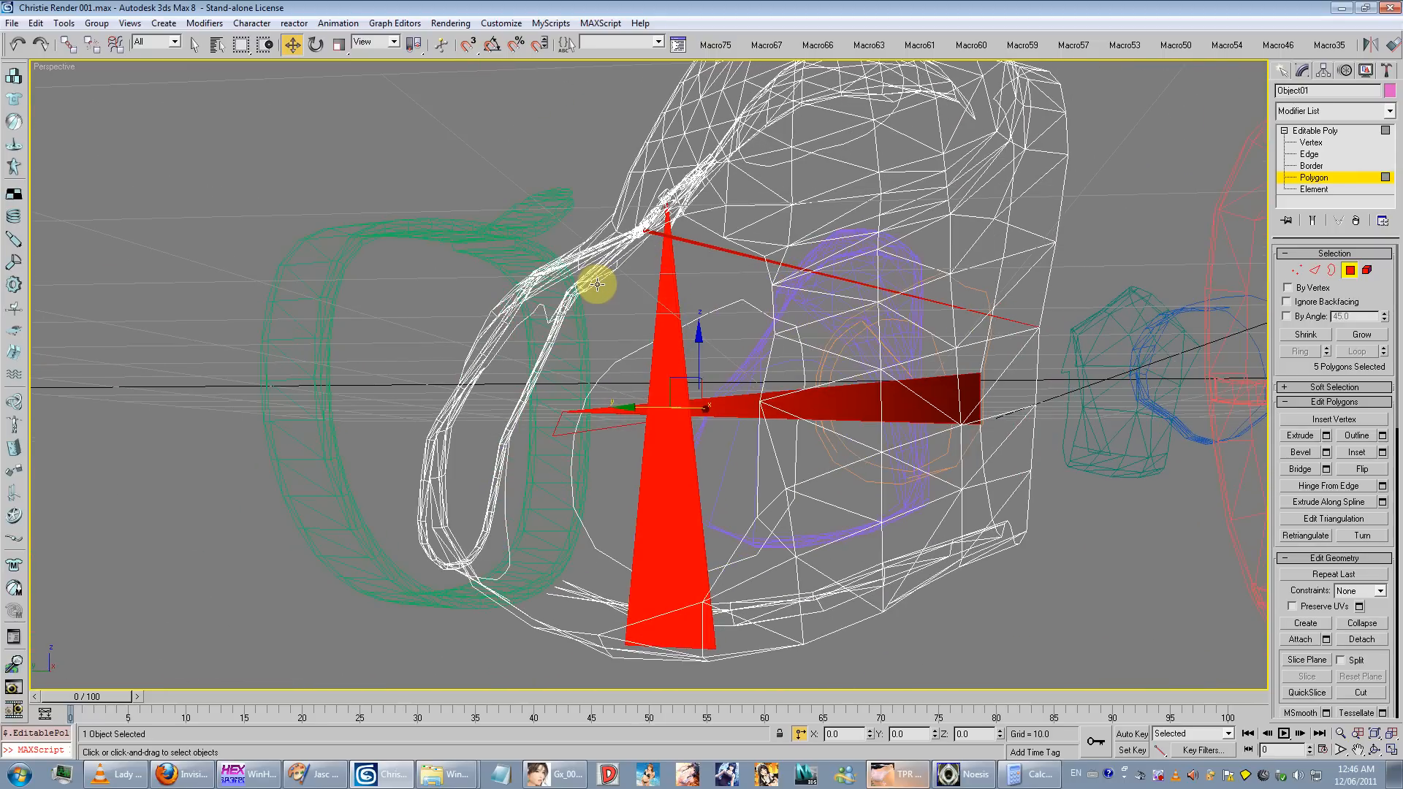
left_click(597, 284)
middle_click_drag(721, 339, 682, 461, "alt")
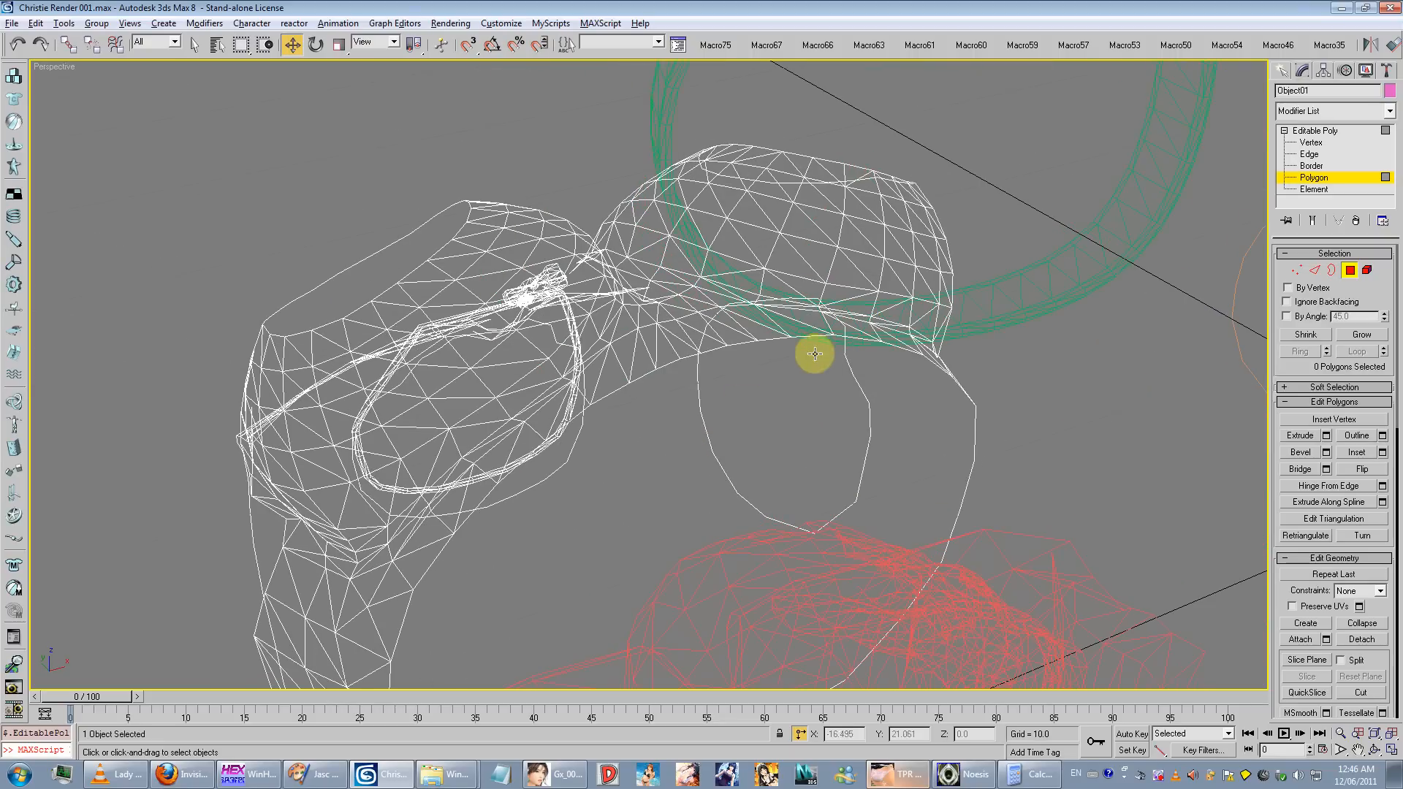
Step: Select all the open borders of the pink top to reveal remaining stray faces
middle_click_drag(814, 354, 1234, 203, "alt")
left_click(1312, 164)
middle_click_drag(630, 420, 650, 356, "alt")
key("ctrl+a")
scroll(624, 392, "down", 3)
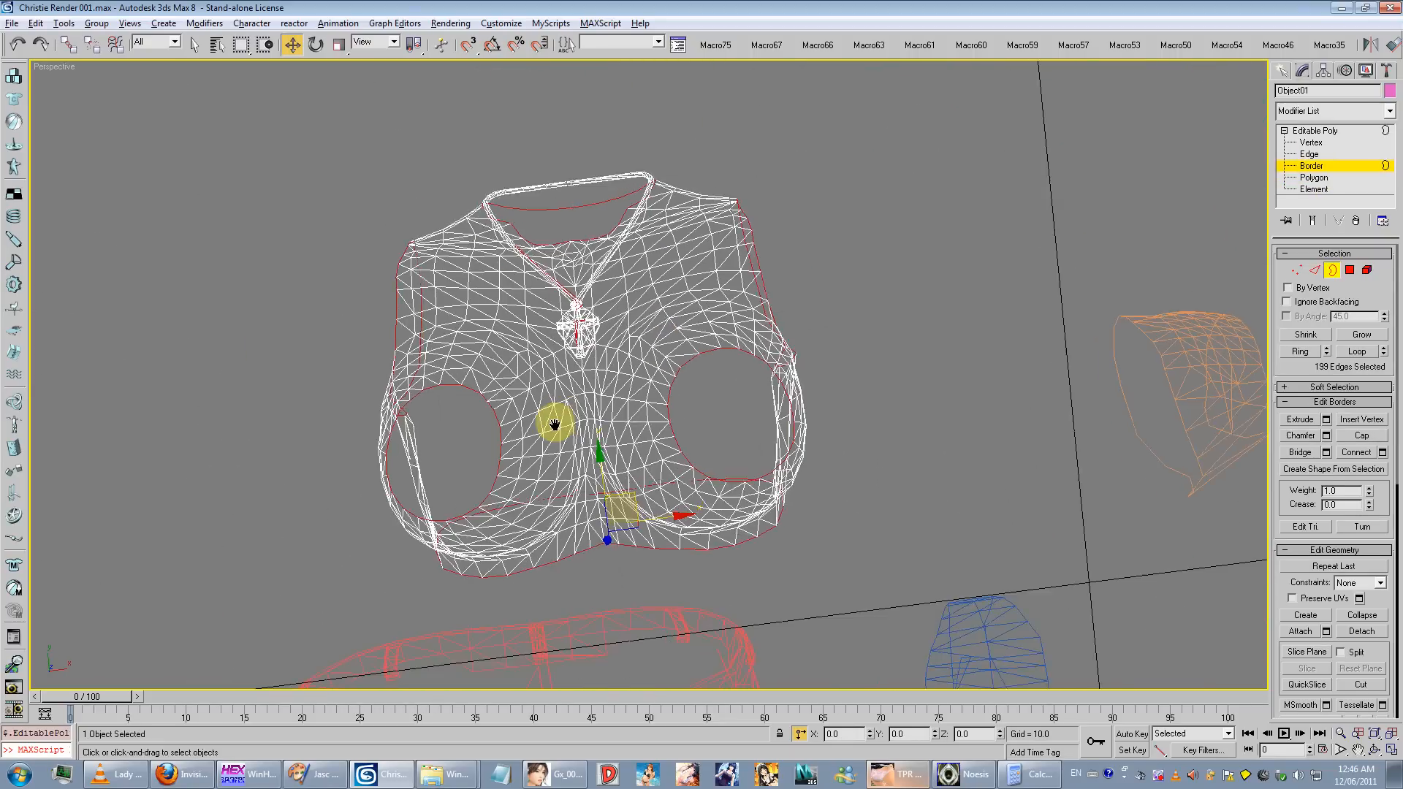
middle_click_drag(554, 423, 687, 311, "alt")
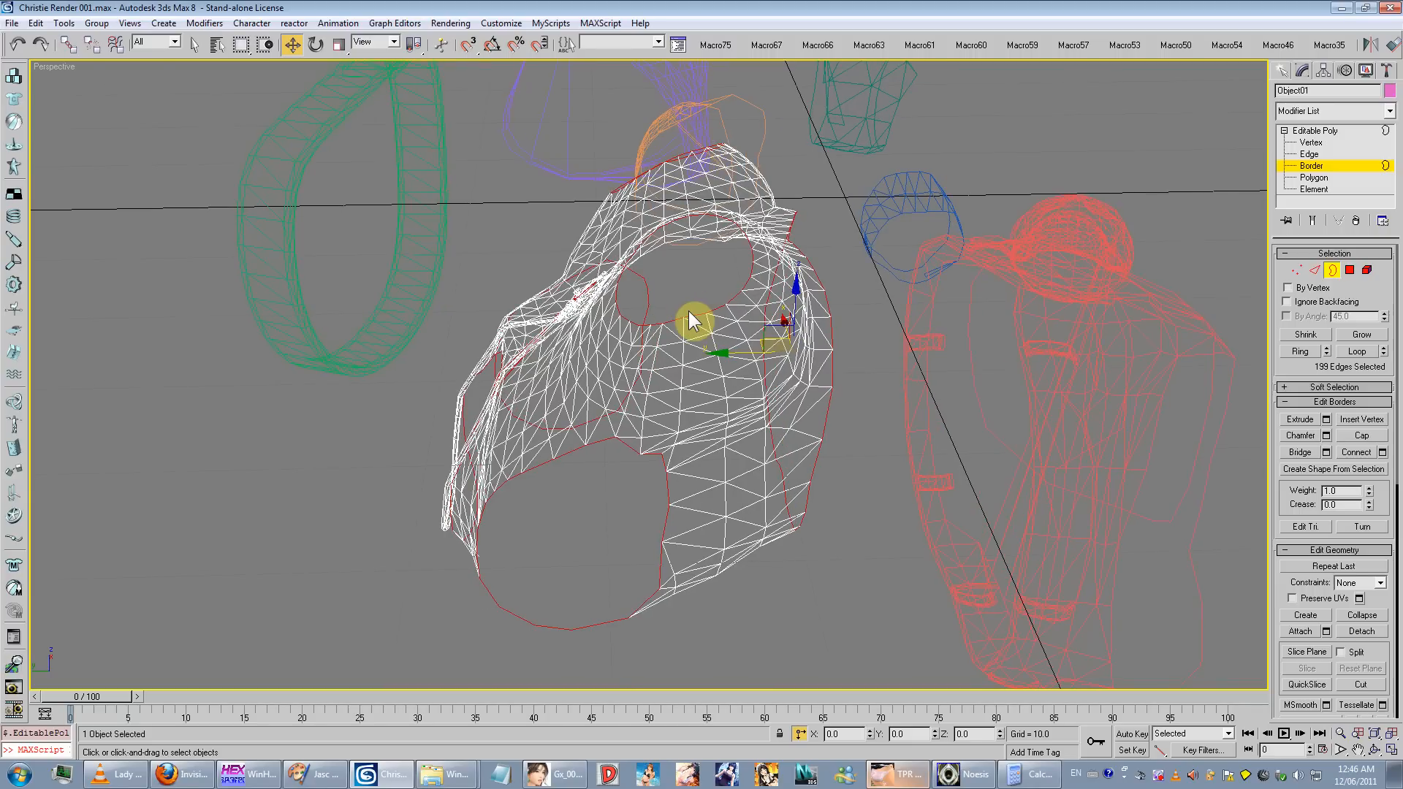
Step: Examine the selected borders around the pink top's cross pendant and necklace cord, in wireframe and shaded
middle_click_drag(541, 392, 655, 394, "alt")
scroll(641, 516, "up", 4)
scroll(682, 492, "up", 4)
middle_click_drag(607, 314, 537, 292, "alt")
scroll(537, 292, "up", 4)
middle_click_drag(537, 292, 719, 468)
scroll(719, 467, "down", 4)
scroll(695, 529, "up", 3)
middle_click_drag(695, 529, 758, 564)
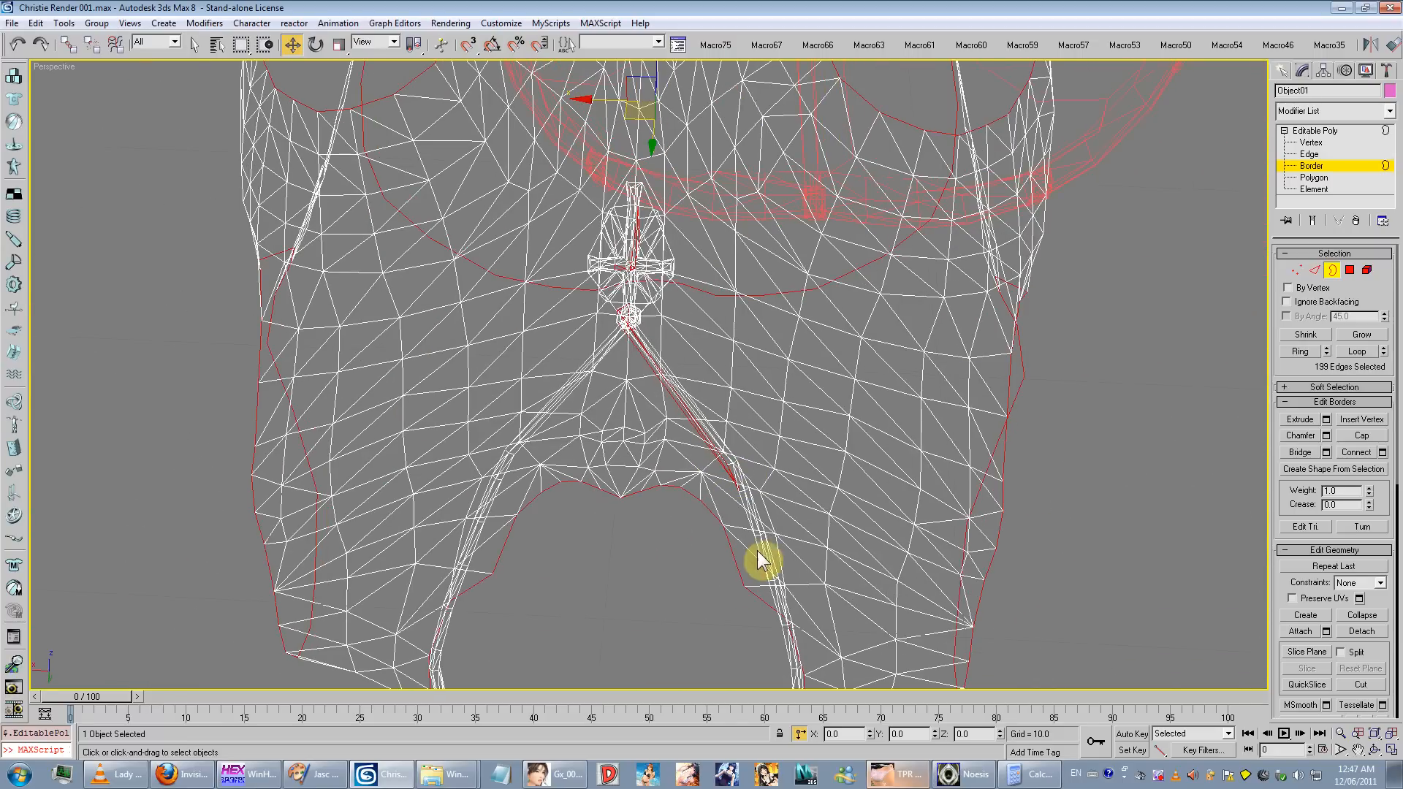
middle_click_drag(690, 400, 660, 411, "alt")
scroll(660, 411, "up", 3)
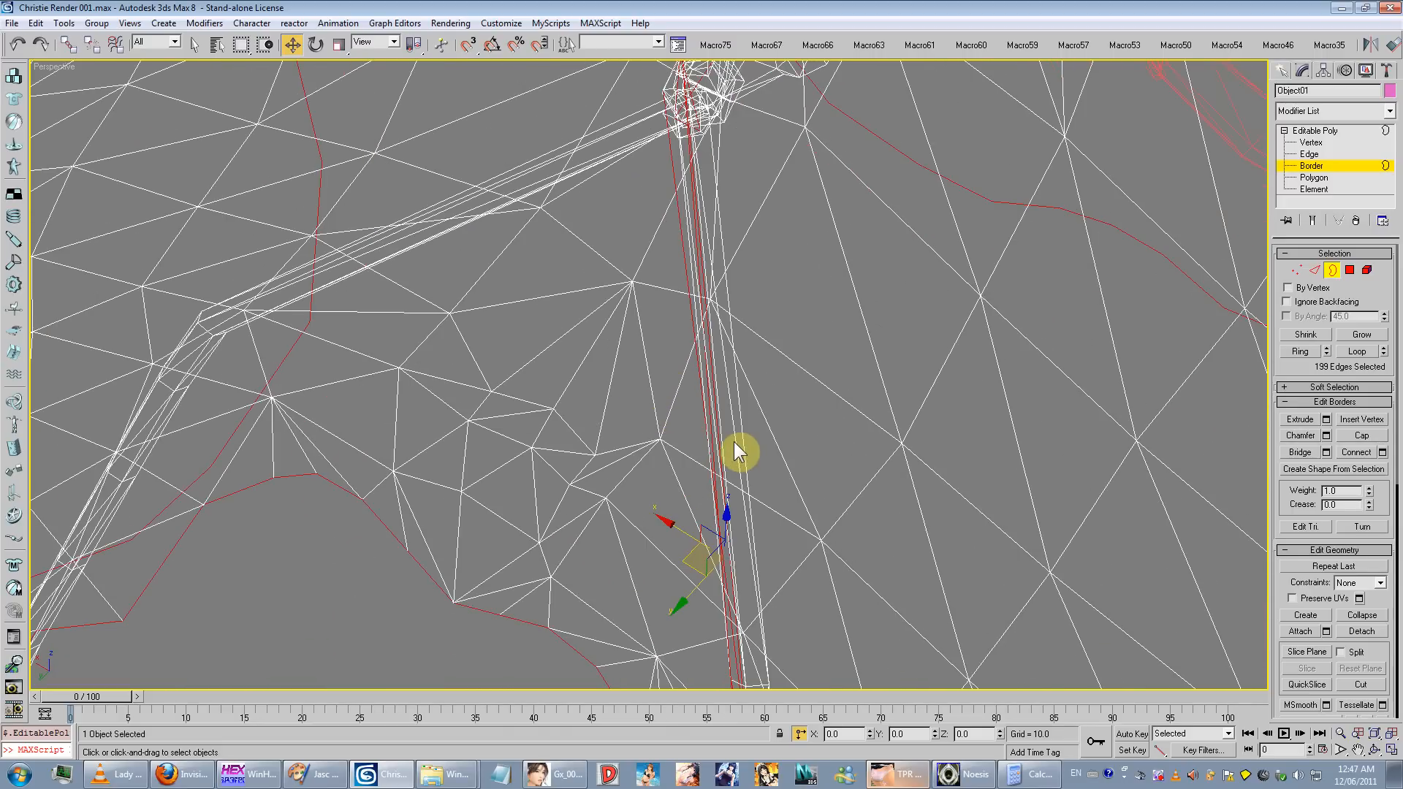
key("F3")
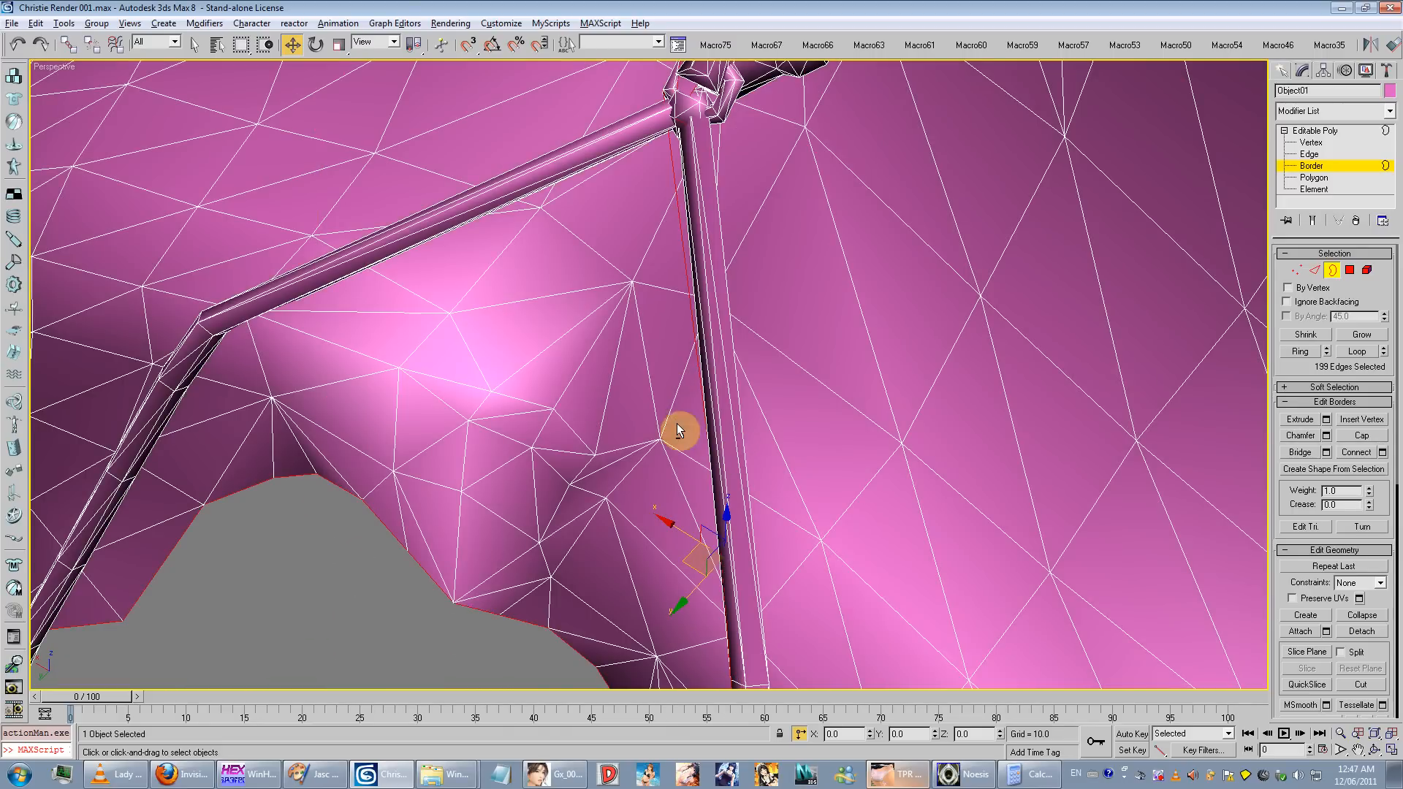
middle_click_drag(677, 423, 761, 373, "alt")
middle_click_drag(833, 510, 603, 440, "alt")
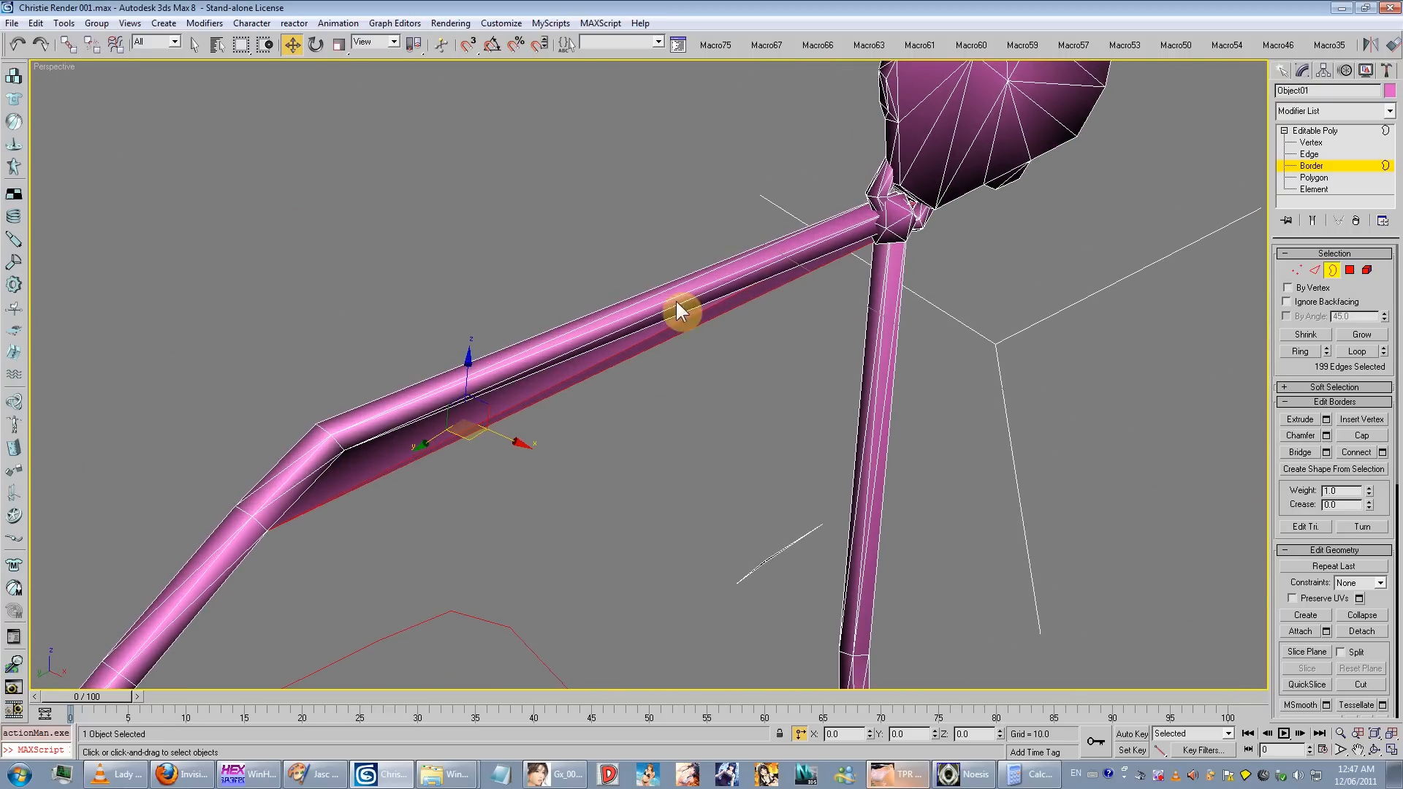
Step: Delete the stray polygons stretched beneath the necklace cord on the pink top
left_click(584, 438)
left_click(1315, 177)
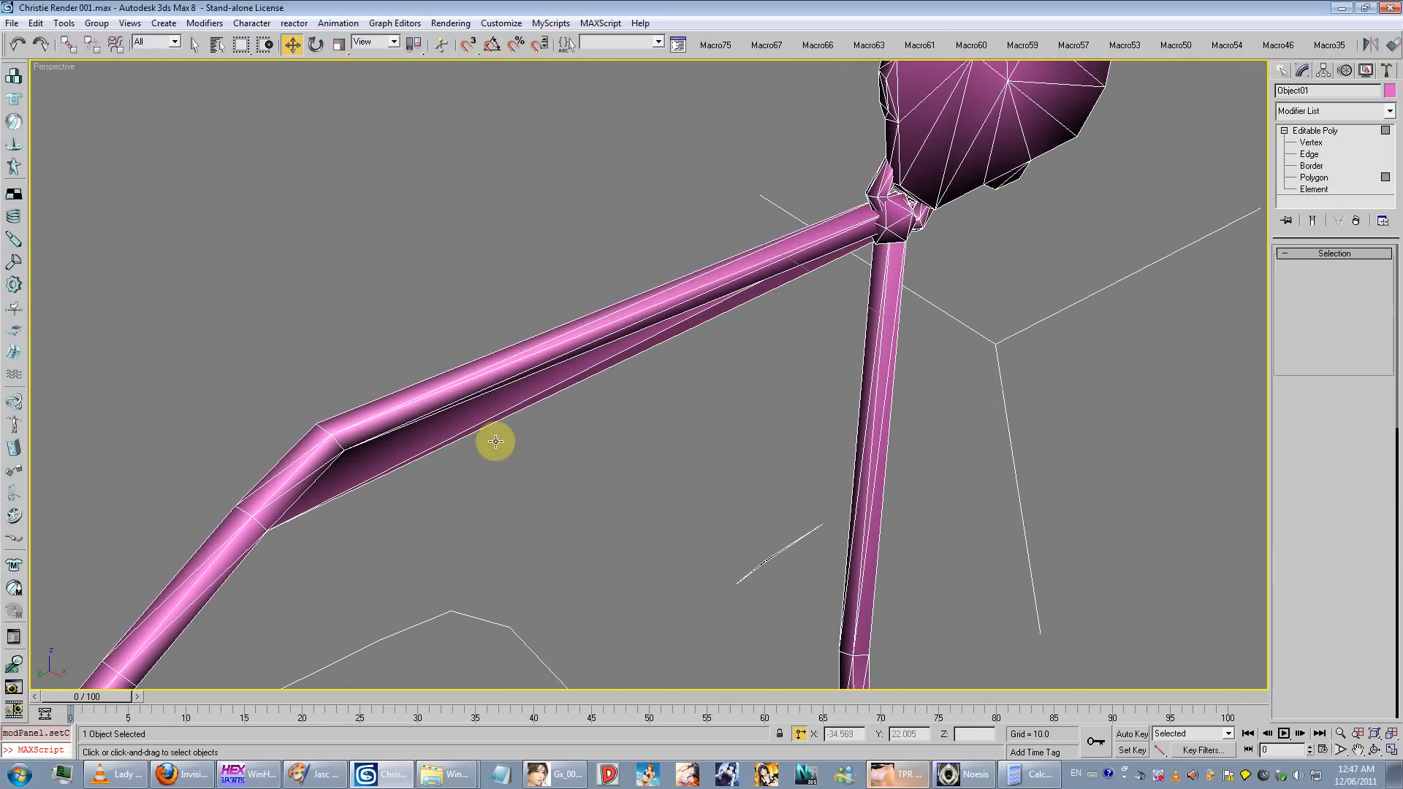
left_click(466, 427)
left_click(700, 335)
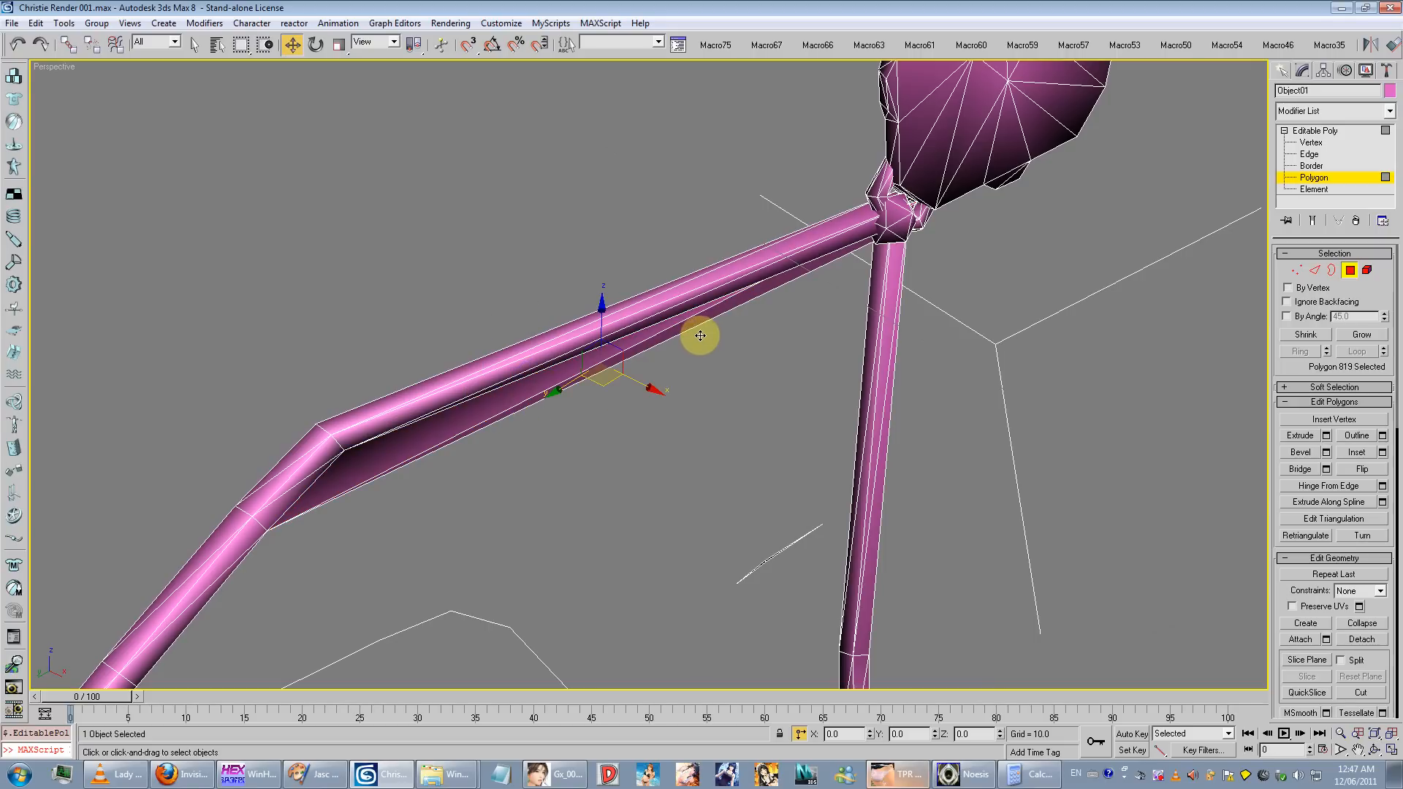
left_click(637, 344)
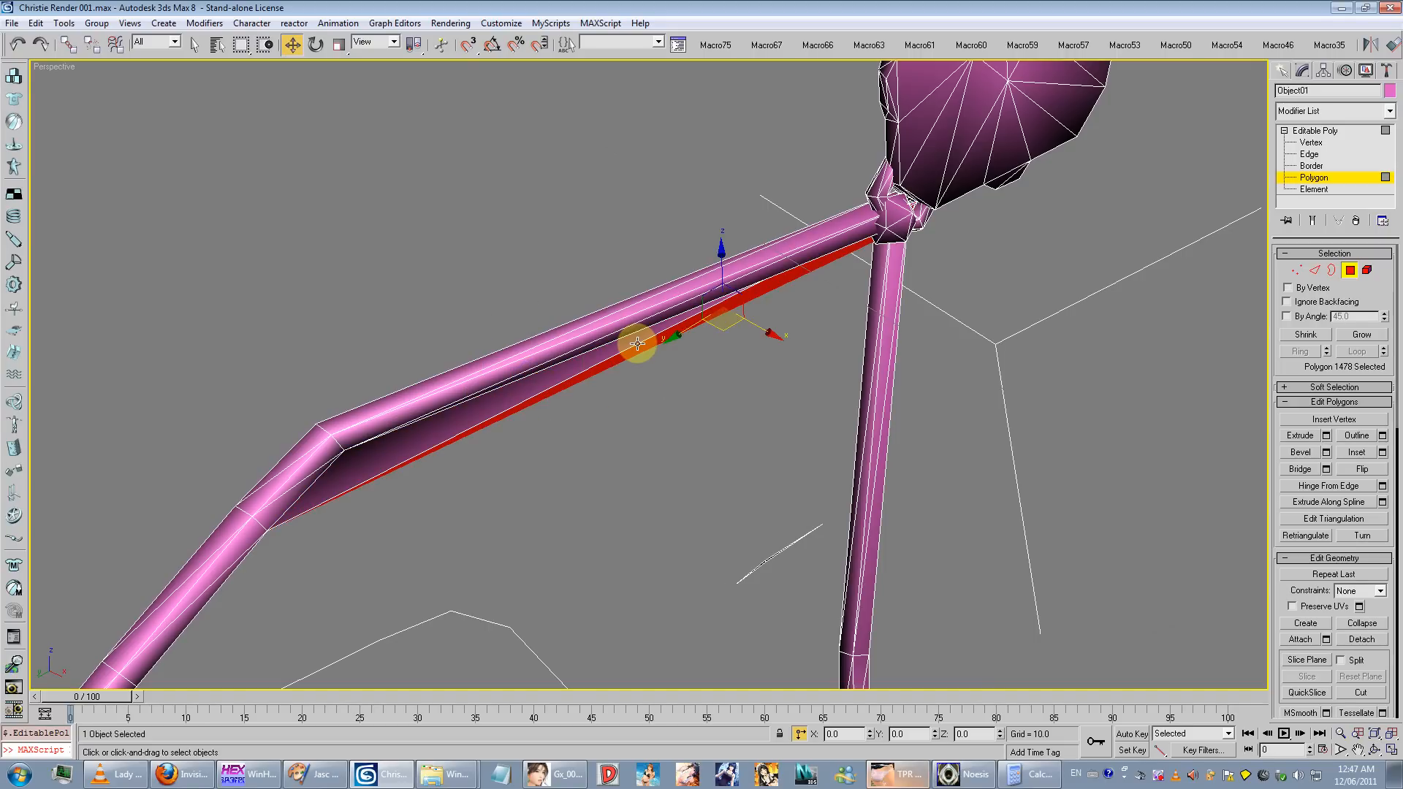
key("Delete")
key("Delete")
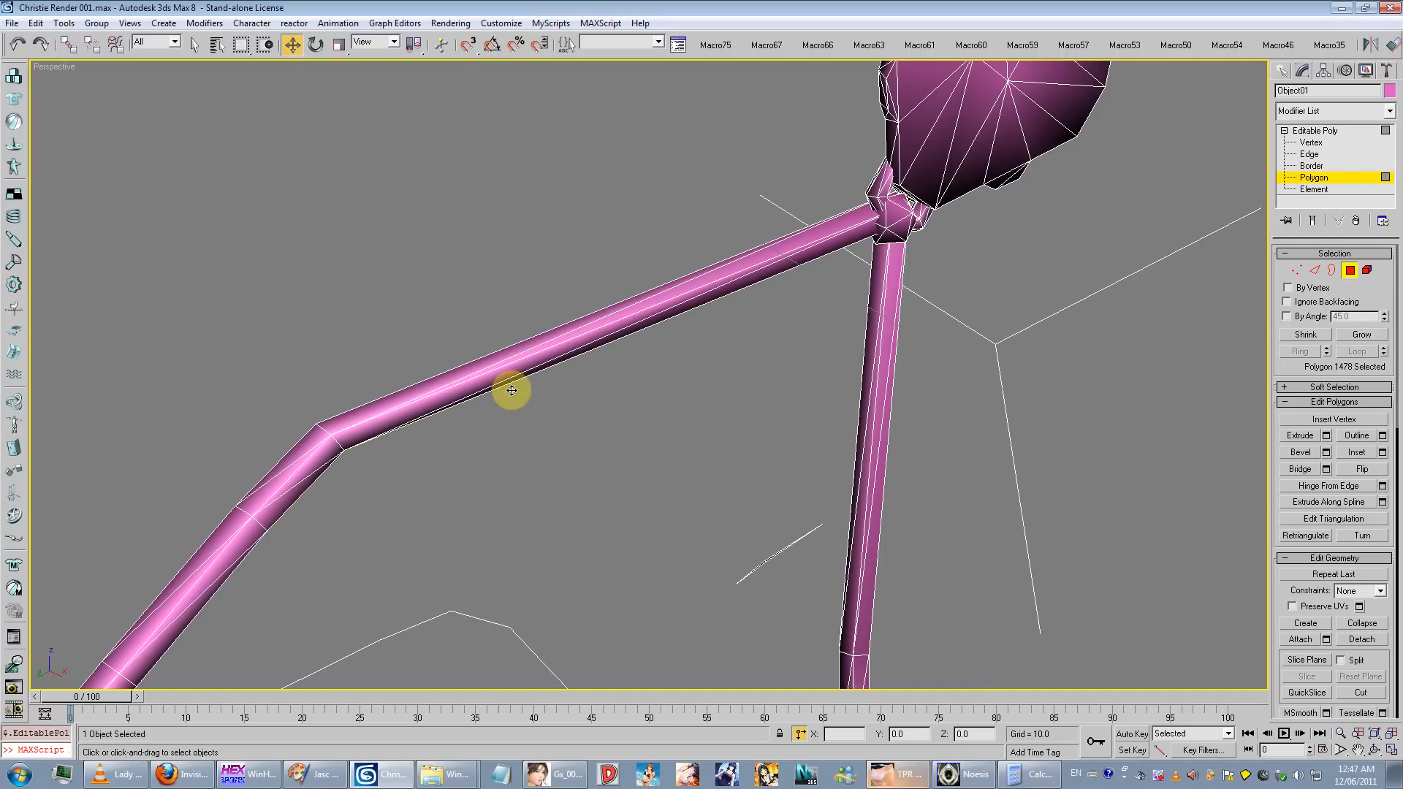
Step: Select all the pink top's borders again in wireframe and examine those around the cross pendant
middle_click_drag(566, 473, 876, 428, "alt")
scroll(616, 561, "down", 3)
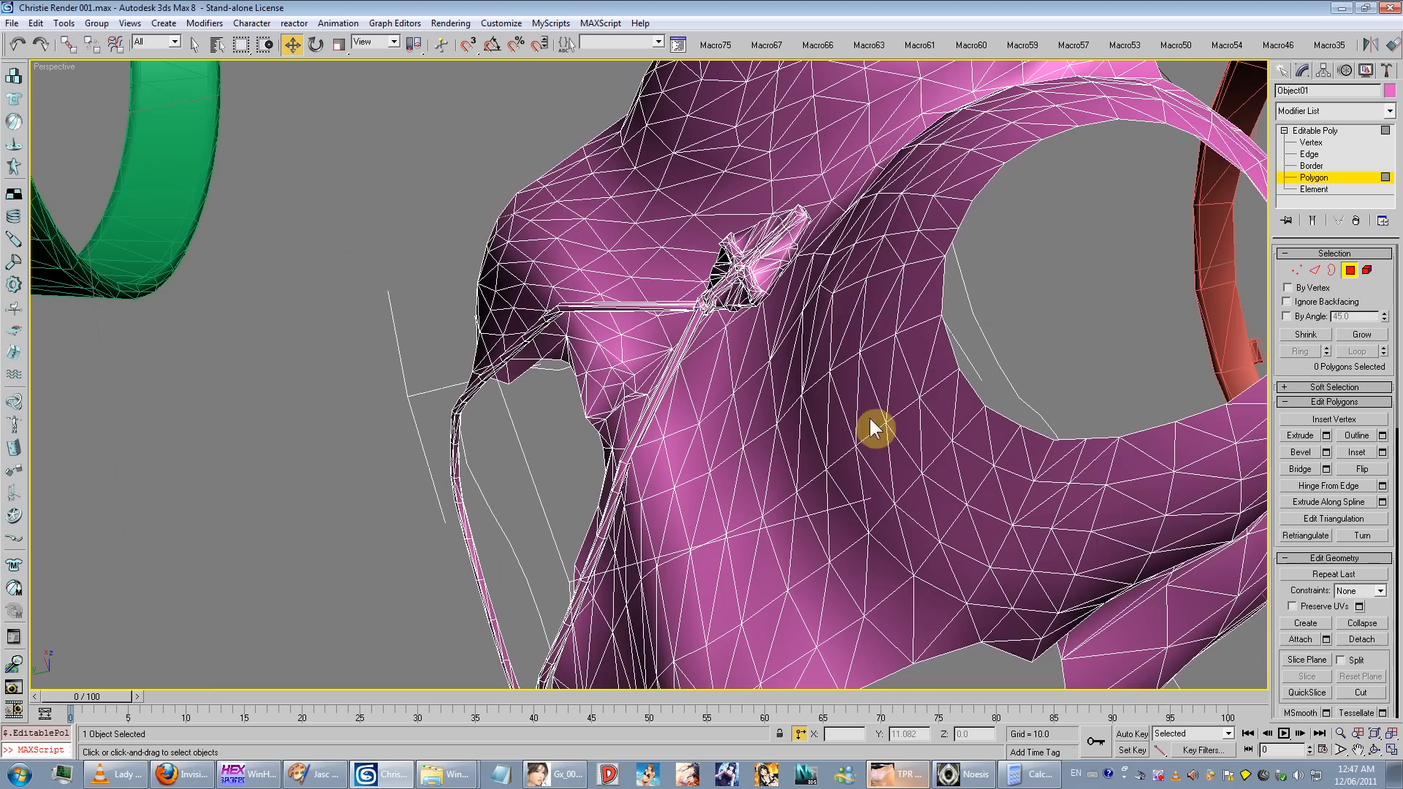
left_click(1301, 166)
key("F3")
key("ctrl+a")
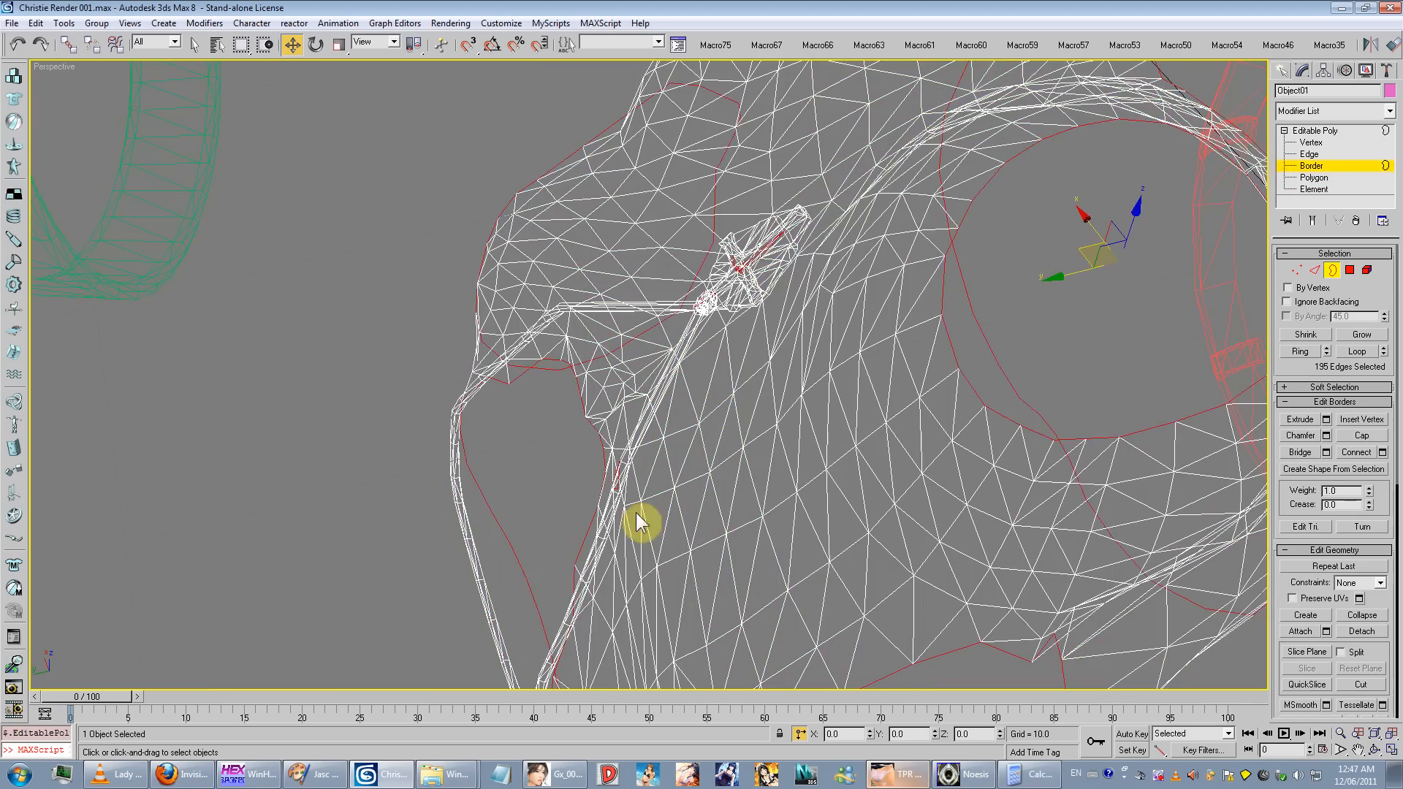
scroll(782, 559, "down", 3)
middle_click_drag(769, 548, 835, 626, "alt")
scroll(836, 626, "up", 5)
scroll(679, 360, "up", 3)
middle_click_drag(577, 249, 714, 504)
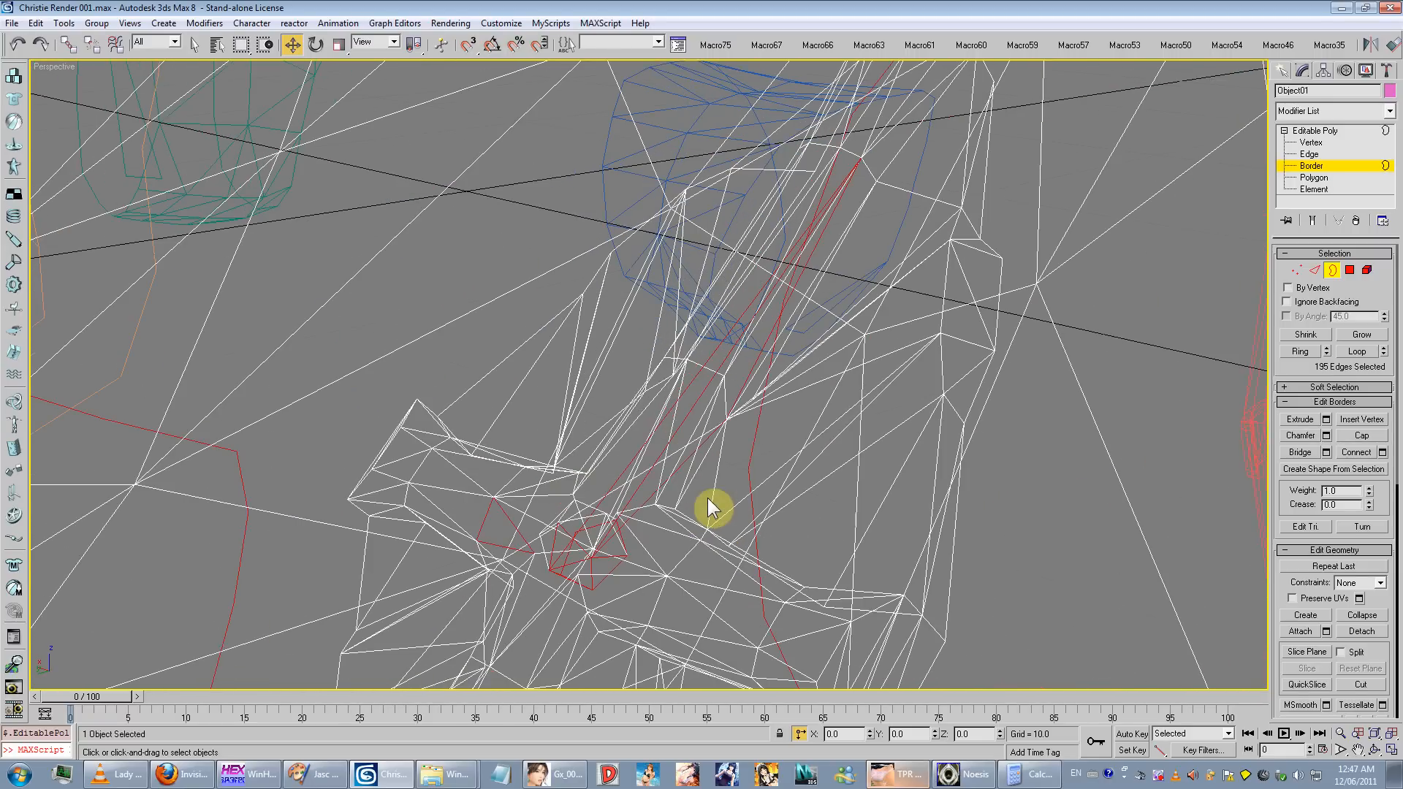
scroll(833, 288, "up", 4)
Step: Delete the stray polygons around the cross pendant at polygon level in the shaded view
left_click(1313, 178)
mouse_move(789, 376)
middle_mouse_down("alt")
mouse_move(666, 433)
mouse_move(713, 463)
mouse_move(818, 381)
mouse_move(852, 410)
mouse_move(852, 448)
mouse_move(930, 507)
mouse_move(993, 456)
mouse_move(1039, 470)
middle_mouse_up("alt")
key("F3")
scroll(651, 316, "up", 6)
middle_click_drag(650, 316, 757, 318)
scroll(757, 317, "down", 1)
key("Delete")
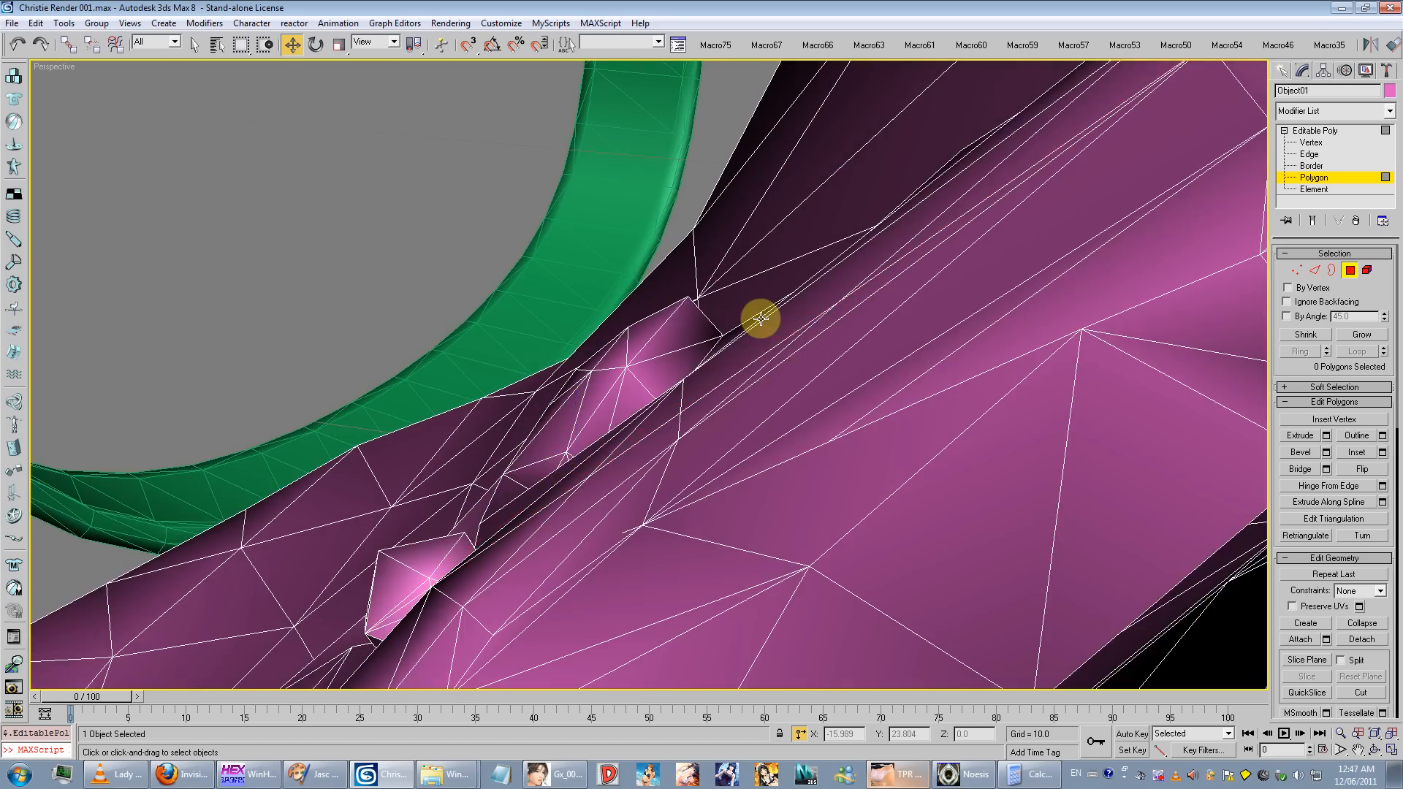
Step: Leave polygon editing on the pink top and turn off edged faces to show all the meshes smooth shaded
scroll(751, 323, "down", 3)
scroll(751, 323, "down", 10)
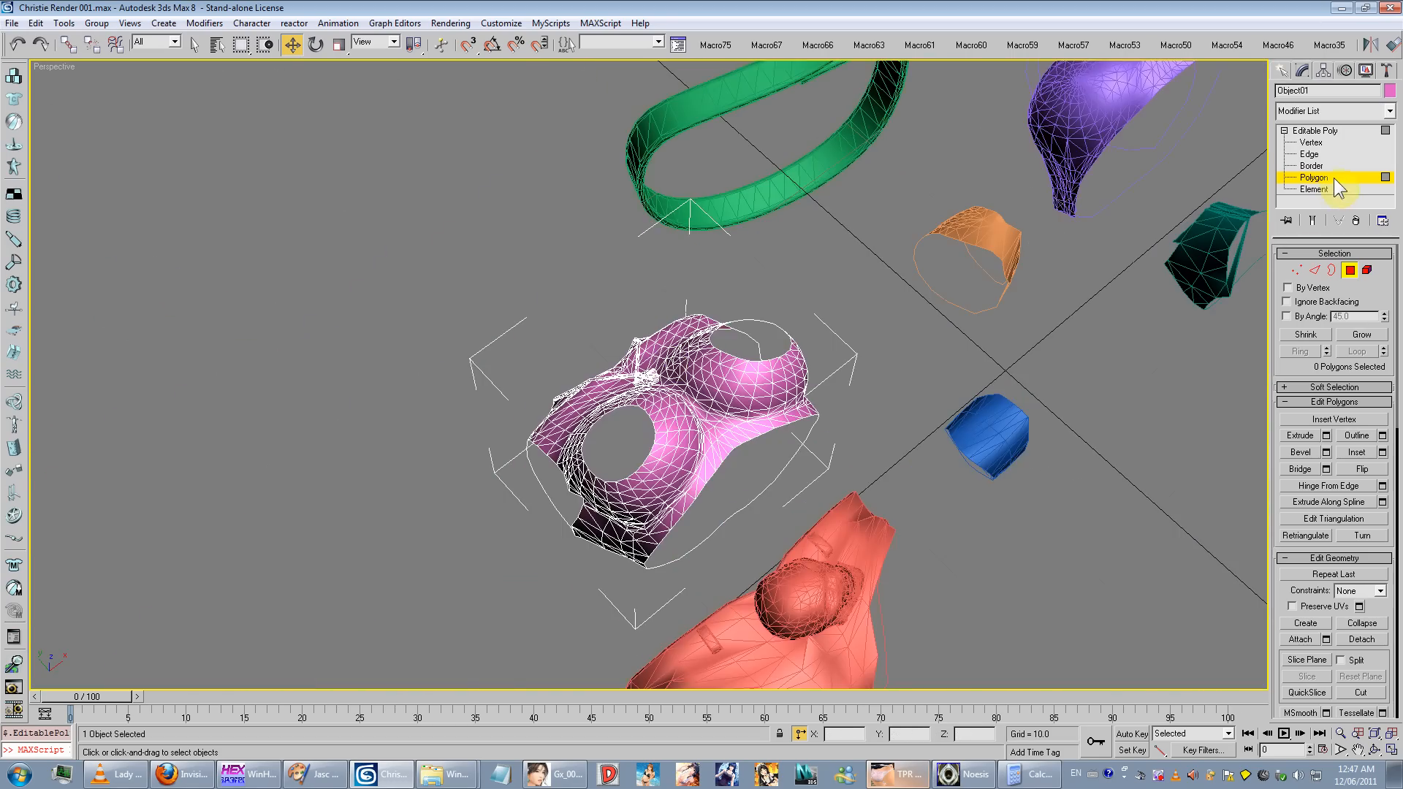
left_click(1334, 177)
middle_click_drag(871, 379, 806, 425, "alt")
key("F4")
scroll(805, 424, "down", 5)
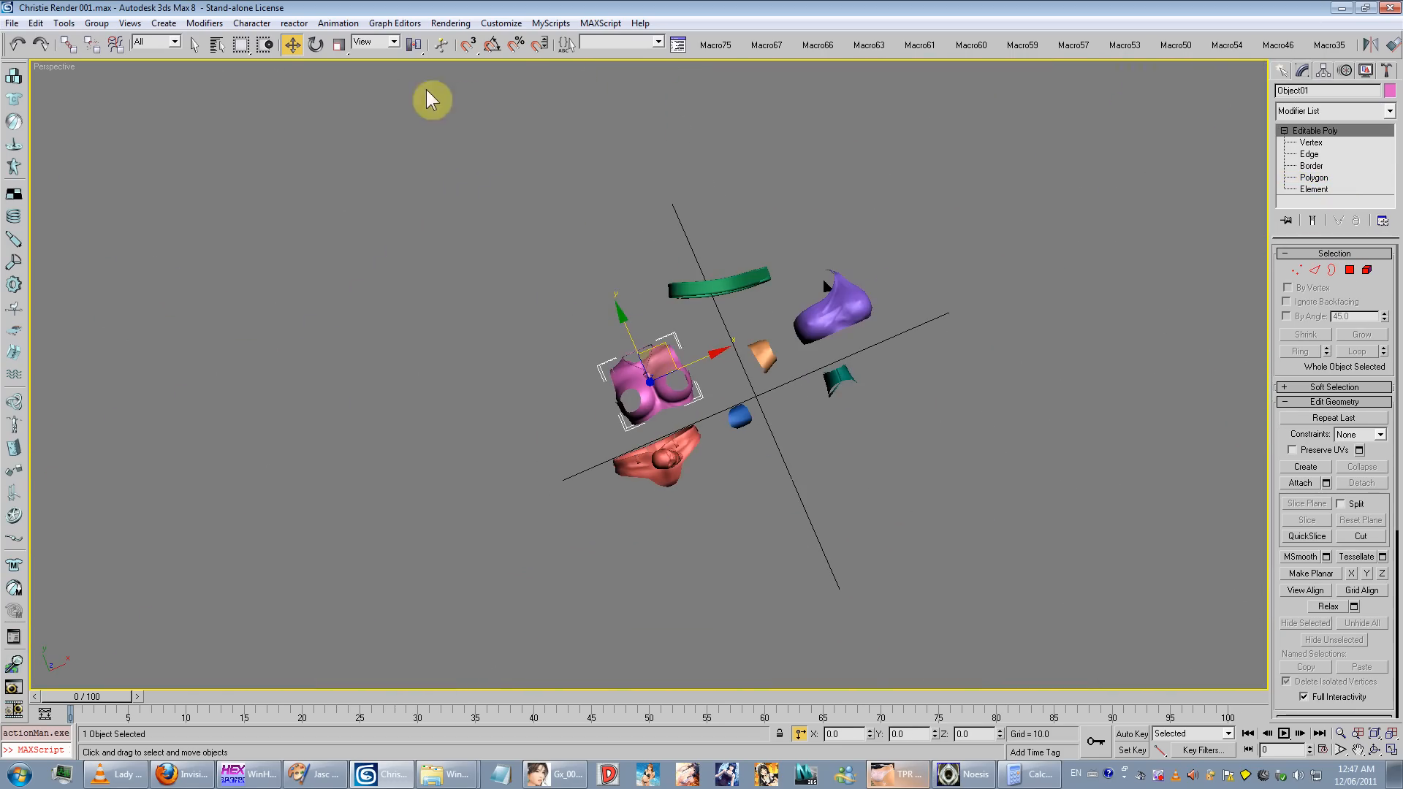
Step: Move the pink top well away from the other meshes and select the red briefs
left_click(317, 91)
left_click(680, 382)
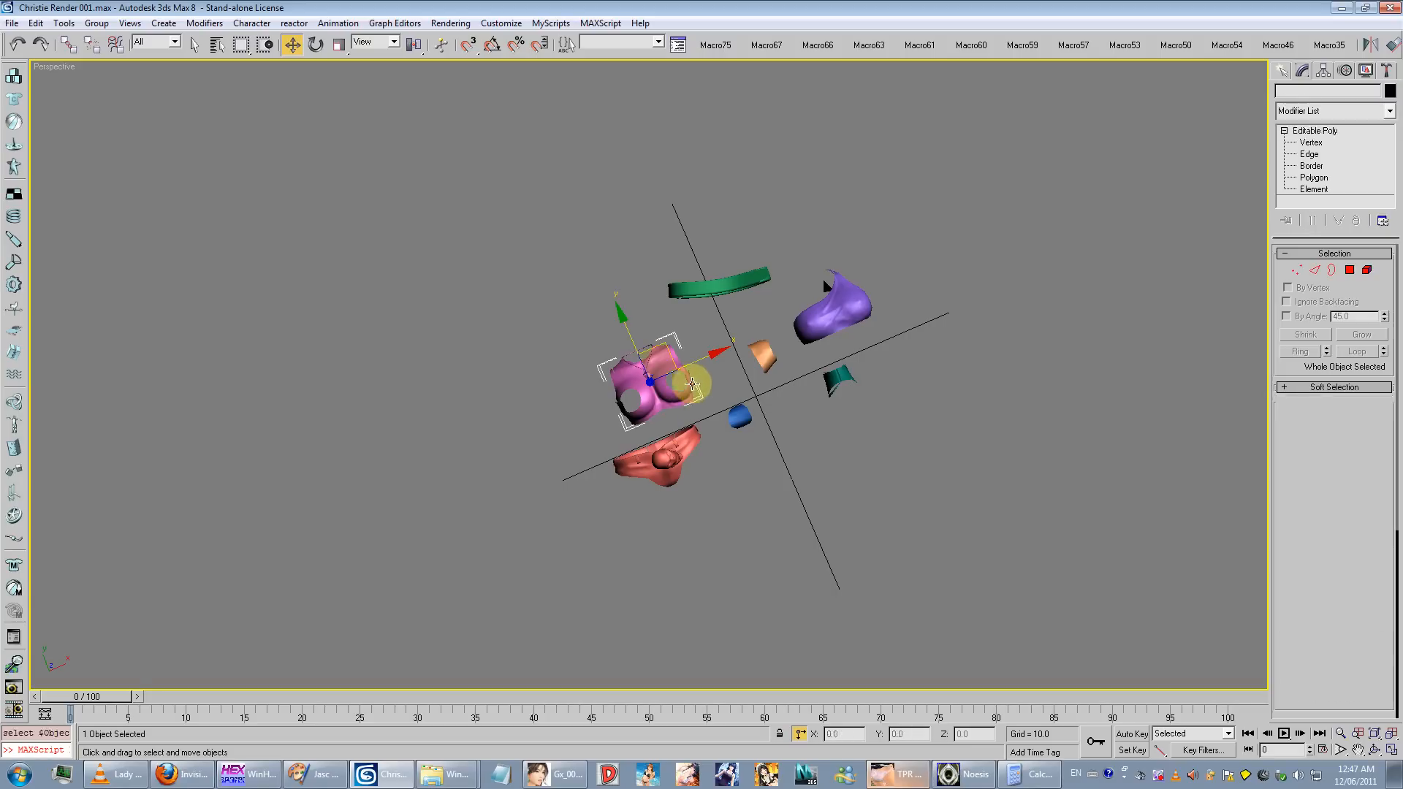
left_click_drag(665, 340, 612, 408)
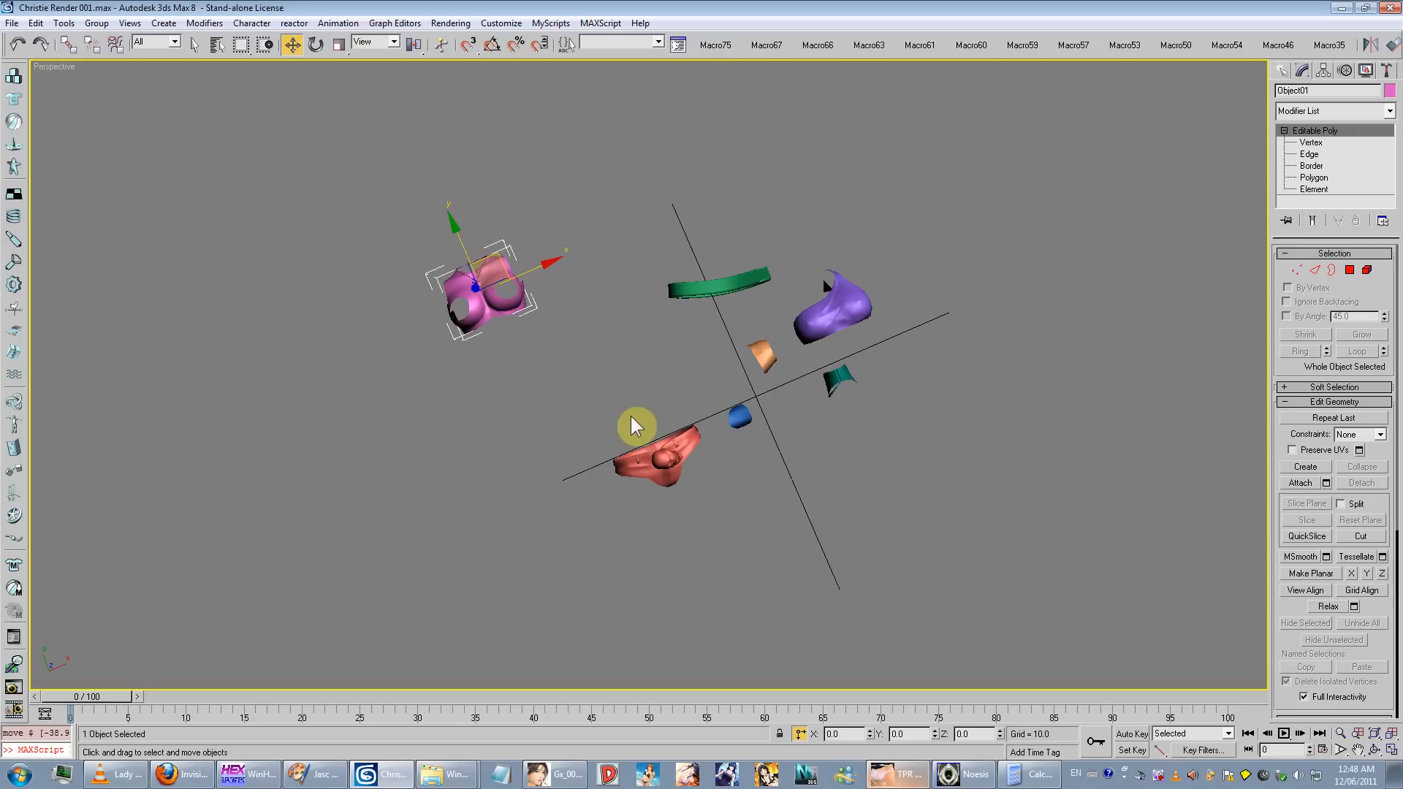
left_click_drag(539, 263, 397, 304)
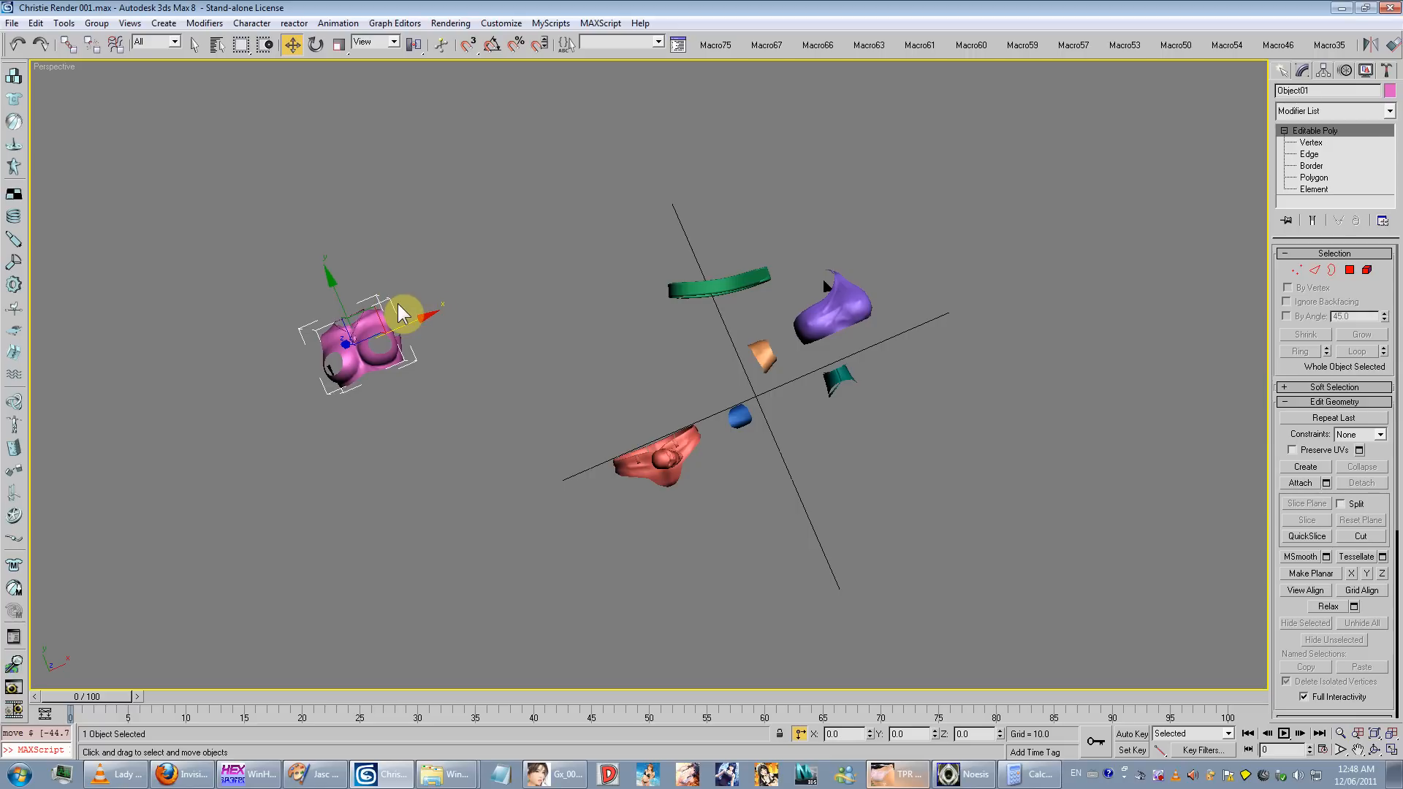
left_click(657, 444)
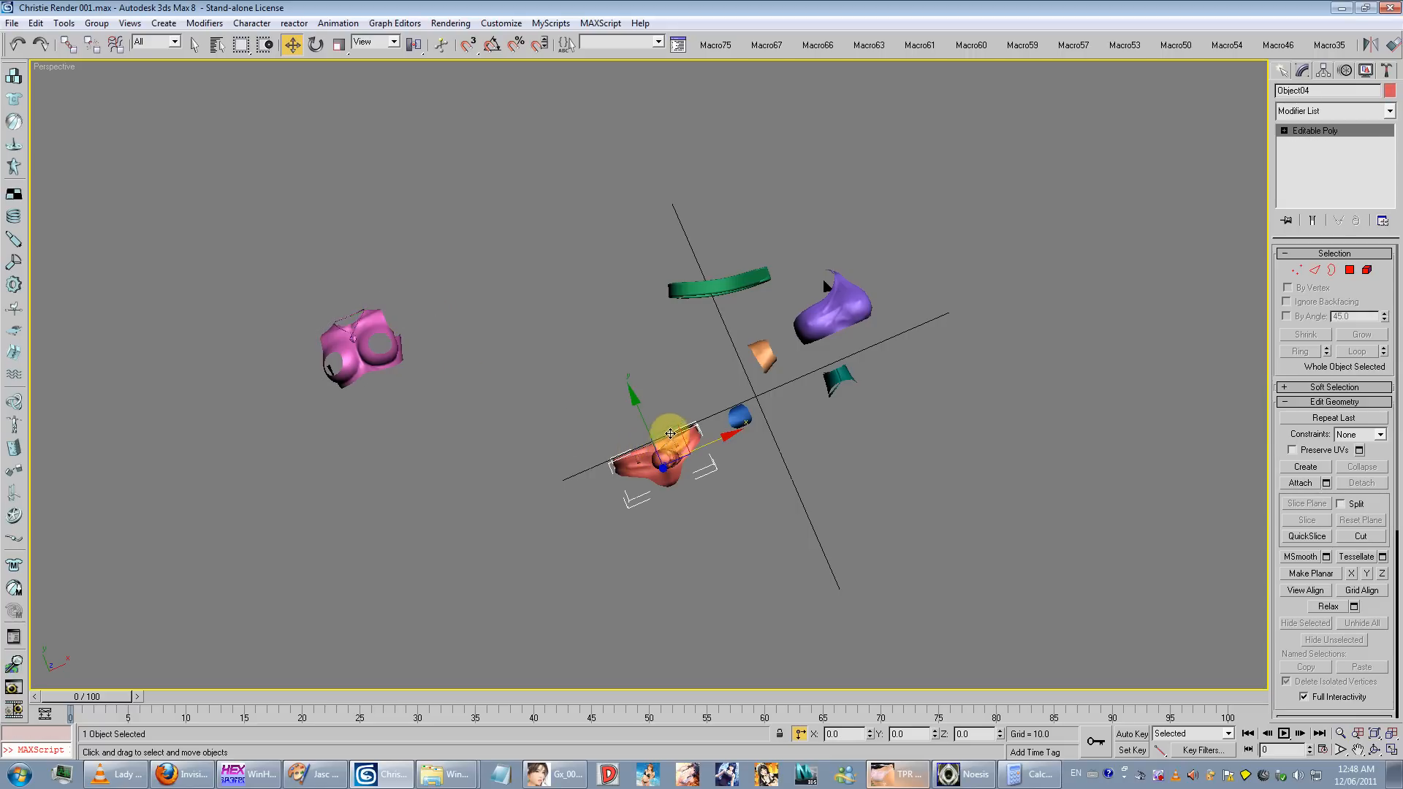
Step: Move the red briefs, the blue band and the green belt away from the origin towards the pink top
left_click_drag(670, 414, 454, 282)
left_click_drag(739, 416, 419, 262)
left_click_drag(687, 274, 582, 310)
left_click_drag(731, 262, 652, 271)
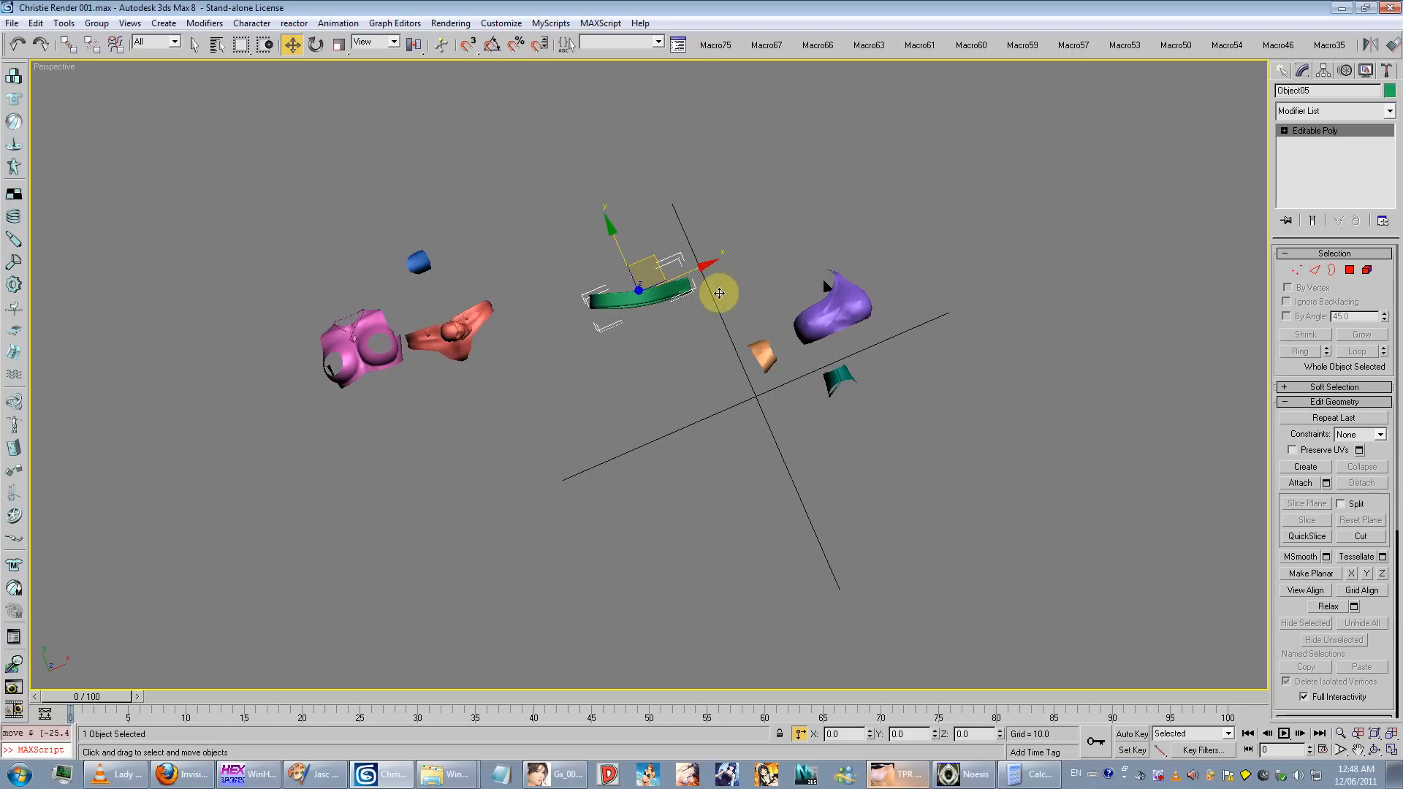
Step: Move the purple top beside the red briefs and set the orange and teal pieces below the green belt
left_click_drag(792, 288, 543, 378)
left_click_drag(838, 301, 521, 360)
left_click_drag(764, 354, 686, 357)
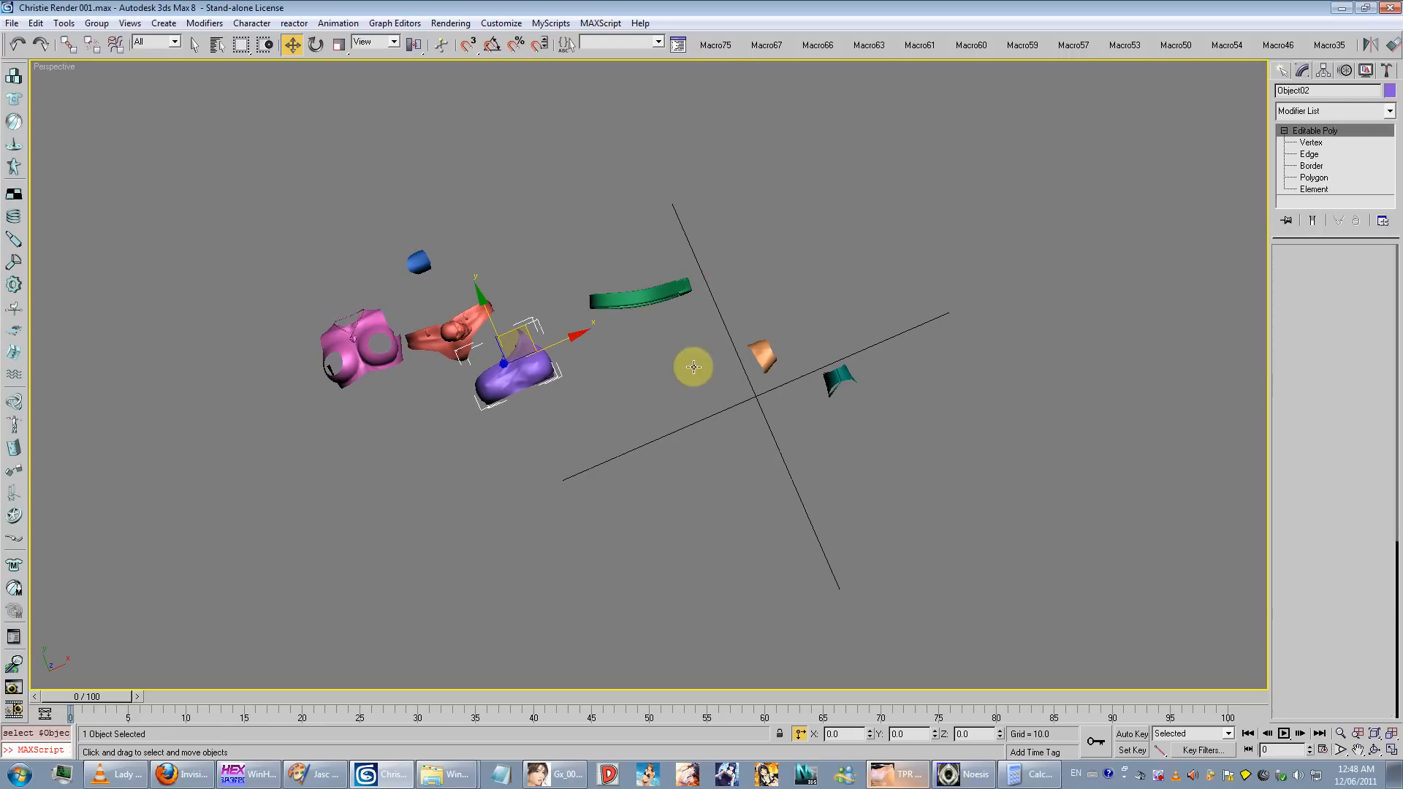
left_click_drag(841, 388, 614, 366)
Step: Examine the teal piece close up and from several angles beside the neighbouring meshes
key("z")
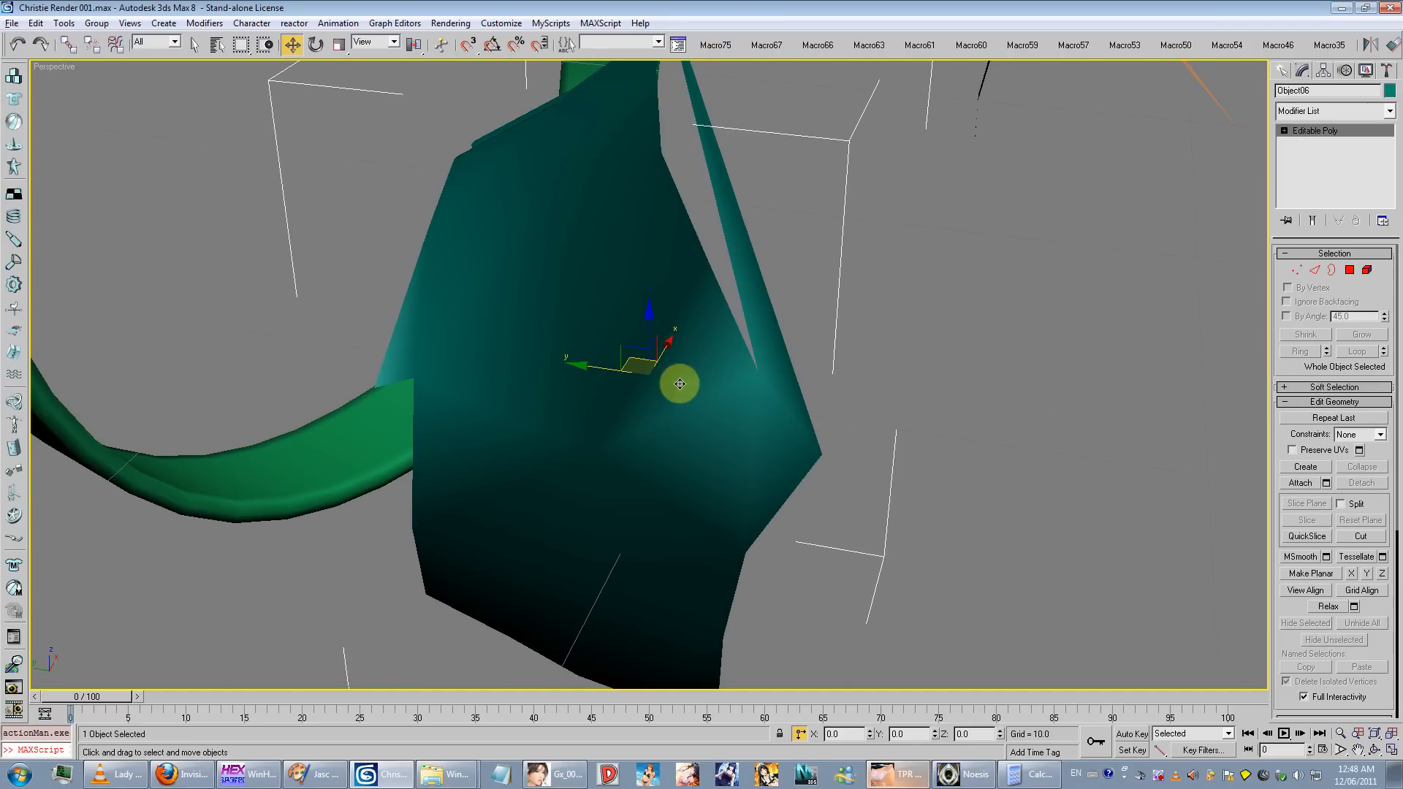
middle_click_drag(680, 383, 487, 563, "alt")
scroll(623, 373, "down", 8)
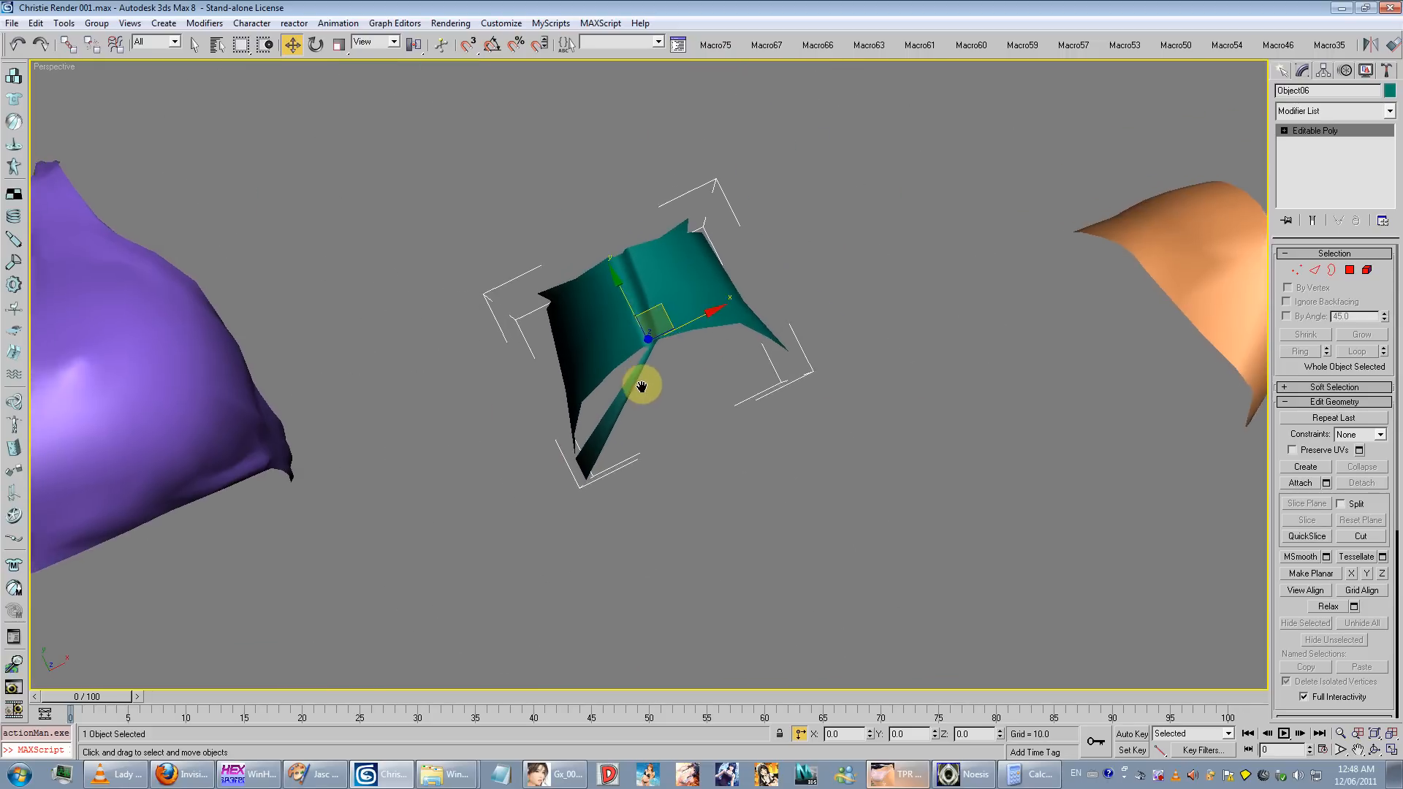
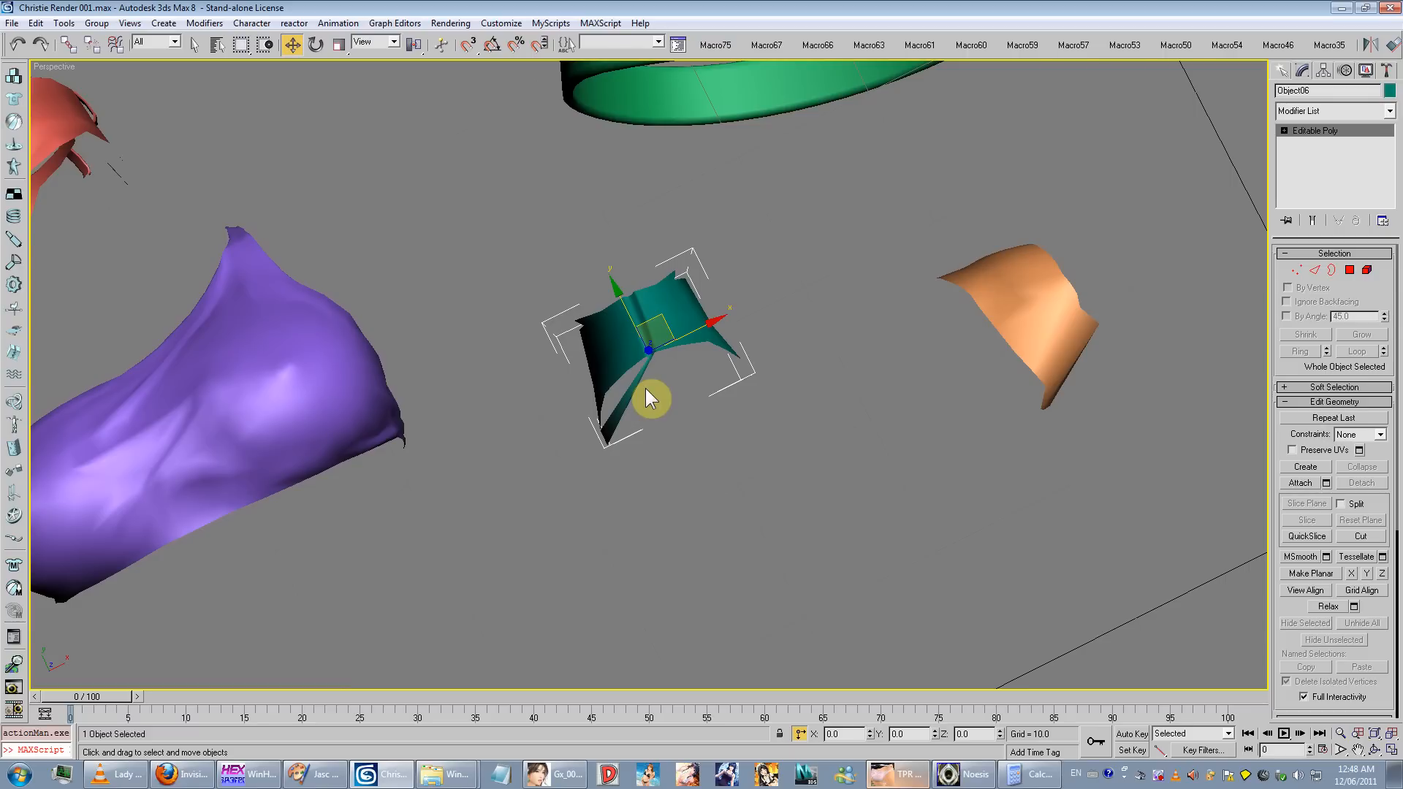
scroll(642, 397, "up", 5)
scroll(620, 431, "down", 5)
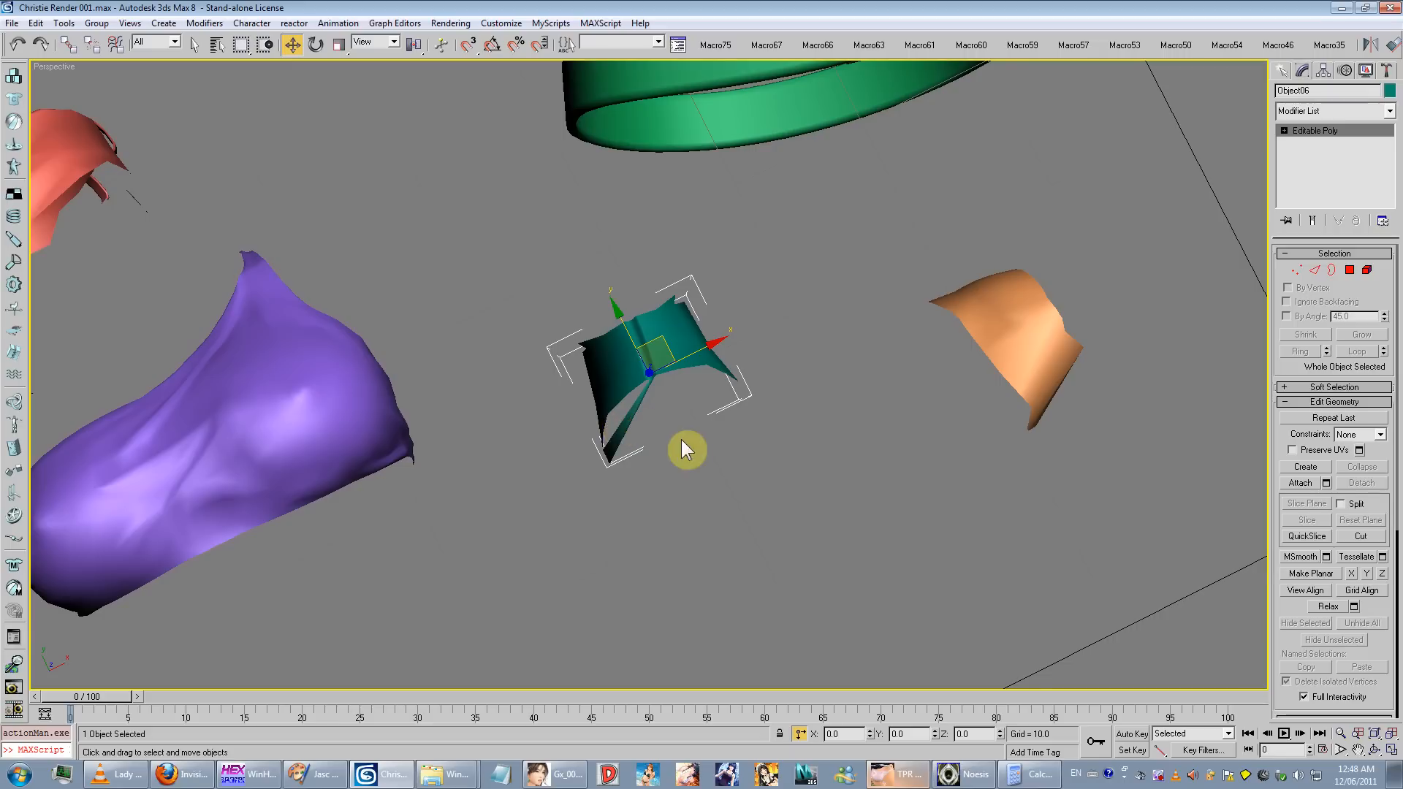
middle_click_drag(681, 439, 710, 367, "alt")
scroll(712, 367, "down", 3)
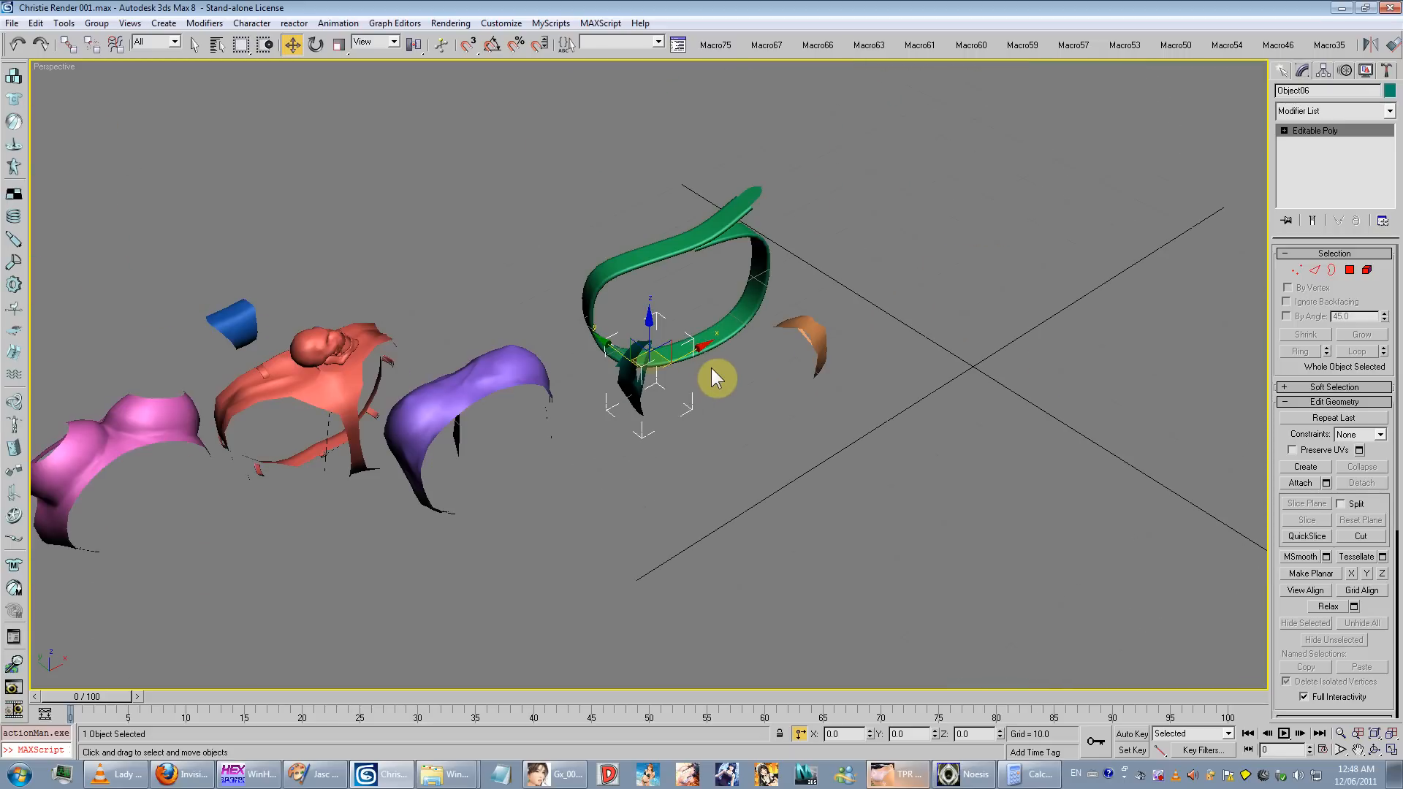
scroll(660, 331, "up", 5)
middle_click_drag(626, 324, 703, 389, "alt")
scroll(731, 324, "down", 7)
Step: Select all objects to check the scene for leftovers and clear the selection again
key("ctrl+a")
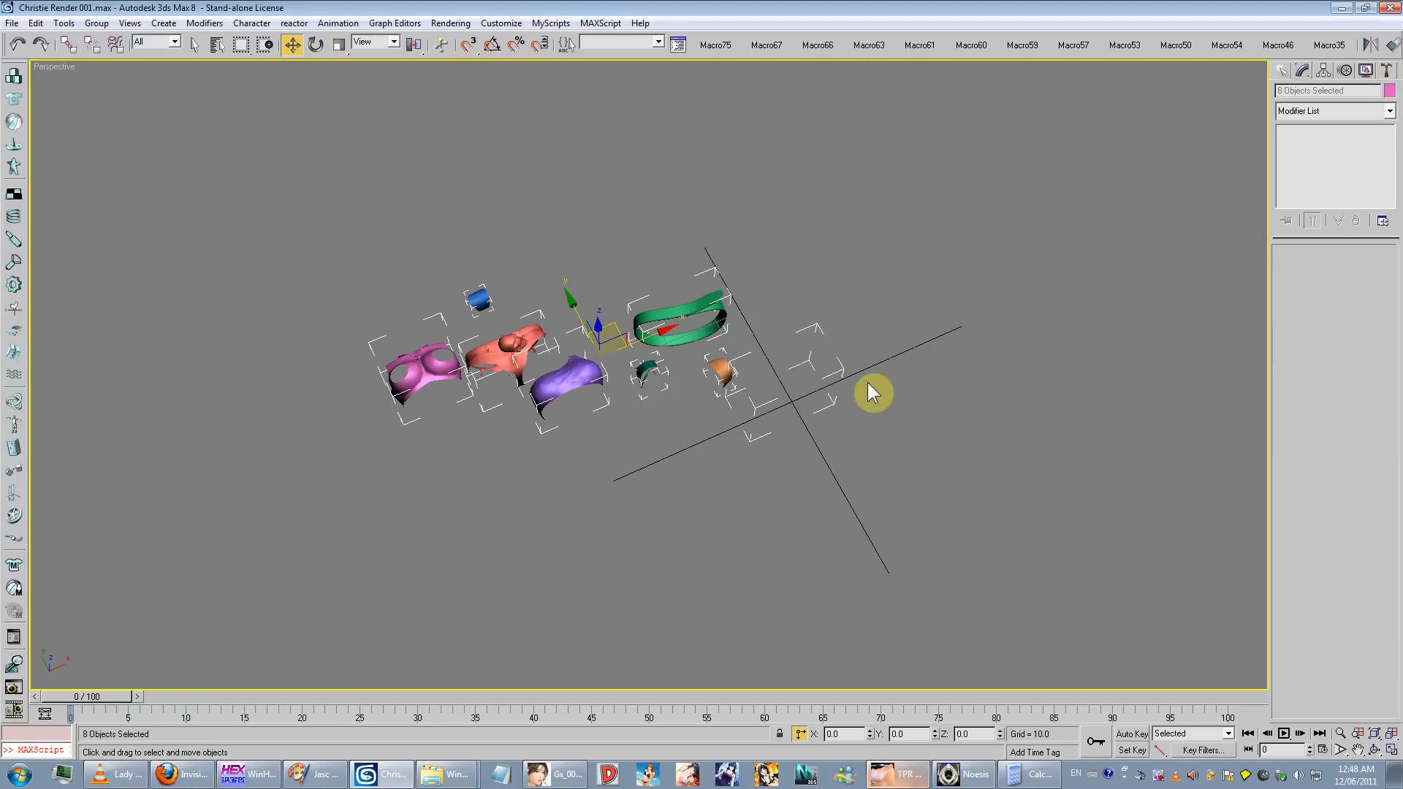
left_click(866, 383)
scroll(680, 482, "up", 3)
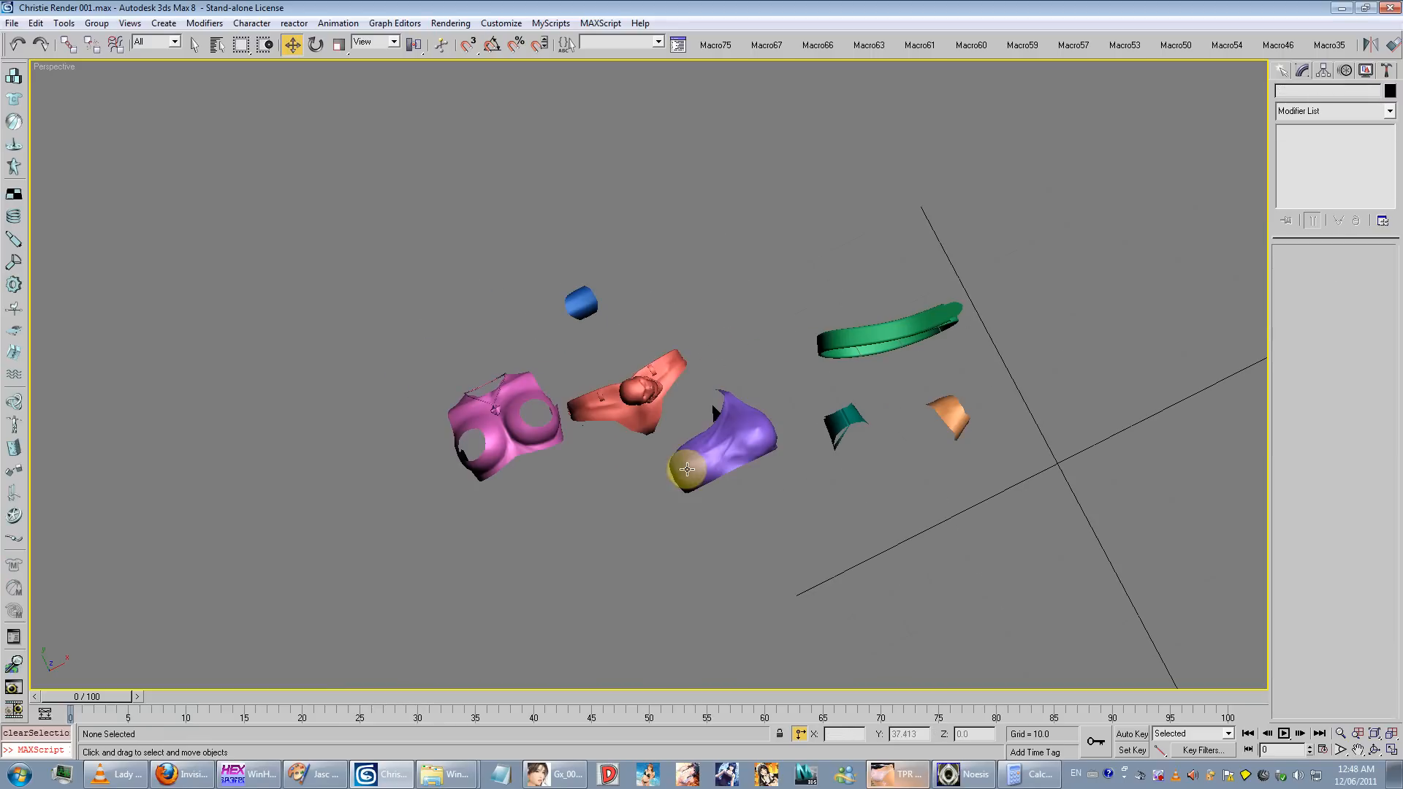
middle_click_drag(682, 470, 465, 472, "alt")
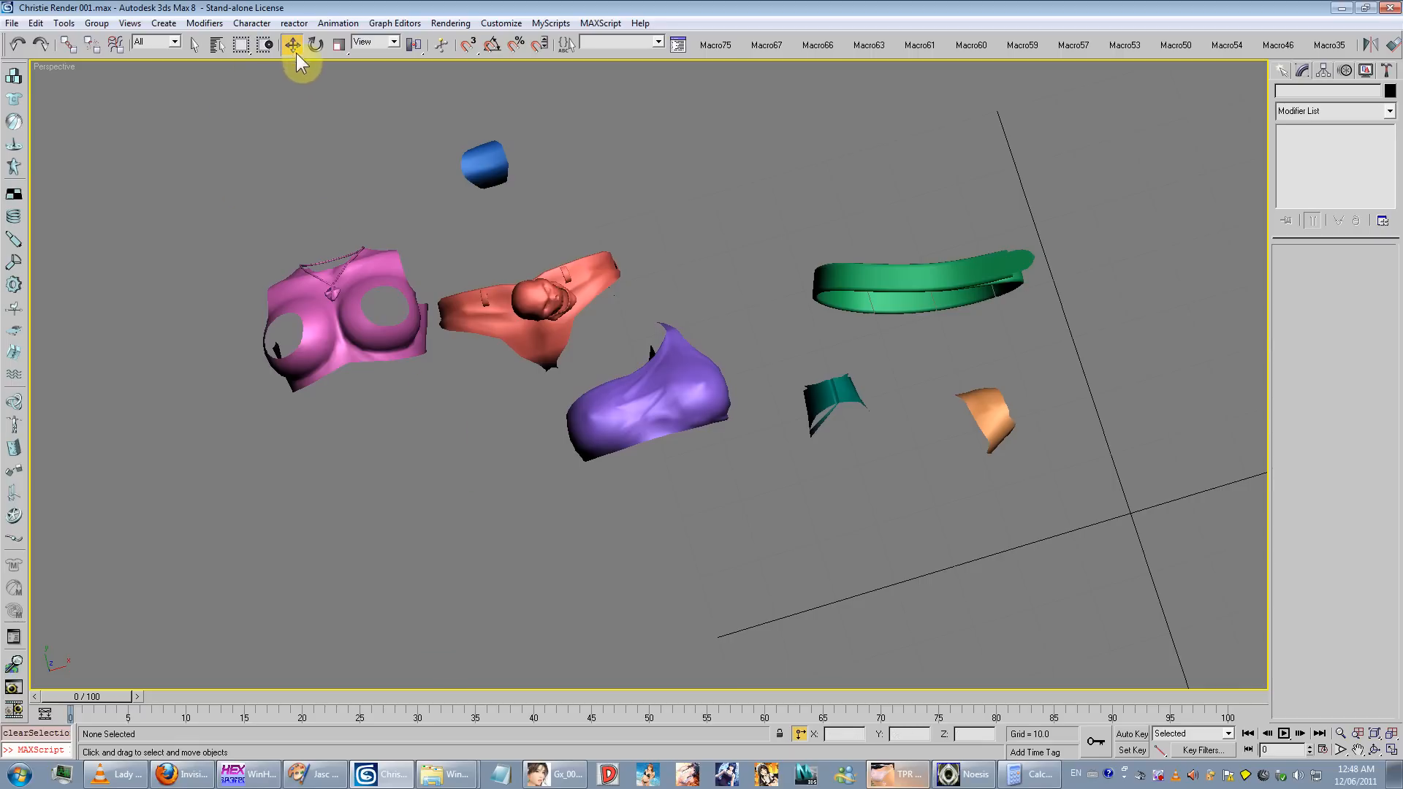
Step: Arrange the meshes like an outfit, with the tops overlapping, belt and briefs below, and arm bands beside the tops
left_click_drag(336, 296, 659, 357)
left_click_drag(508, 285, 685, 591)
left_click_drag(867, 275, 662, 557)
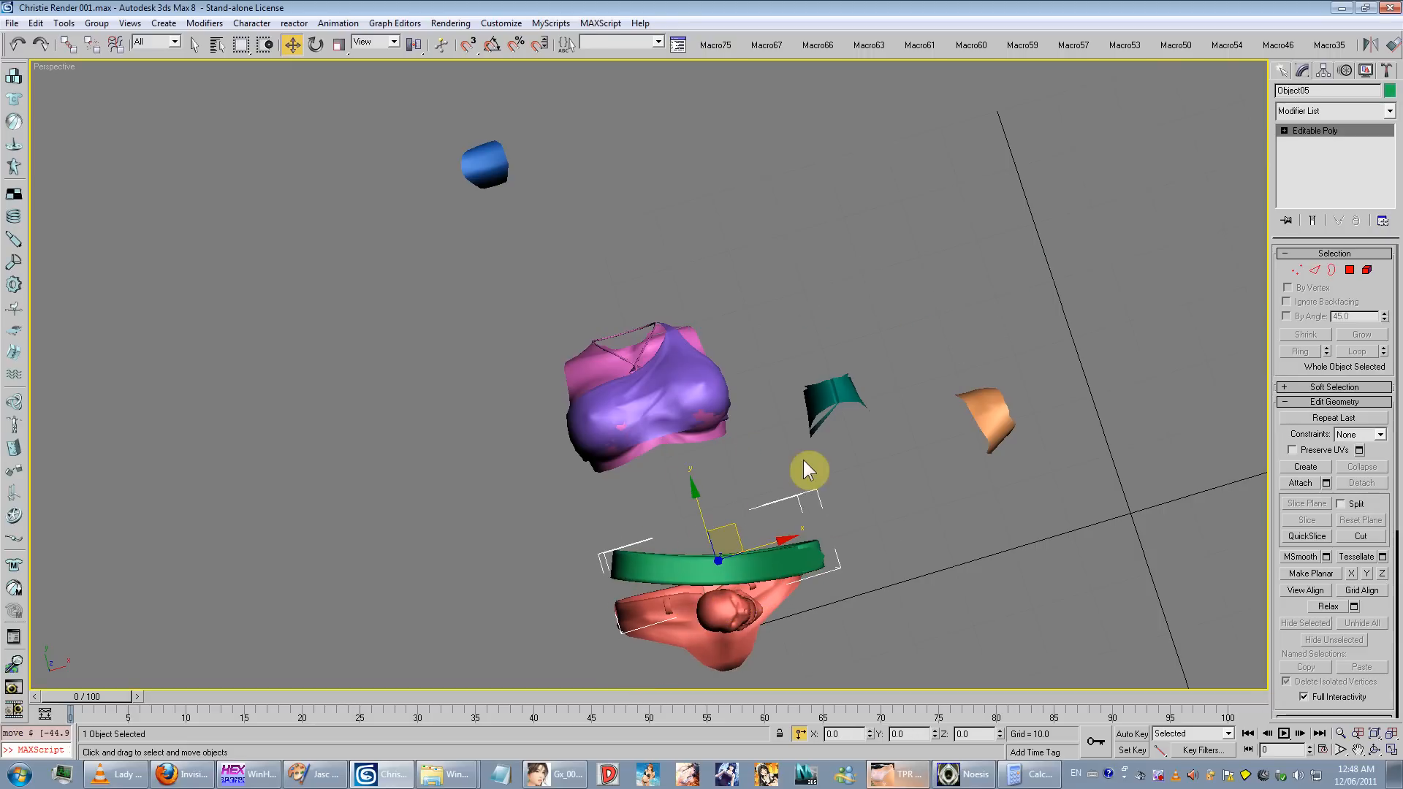
left_click_drag(845, 401, 830, 657)
left_click_drag(965, 400, 704, 334)
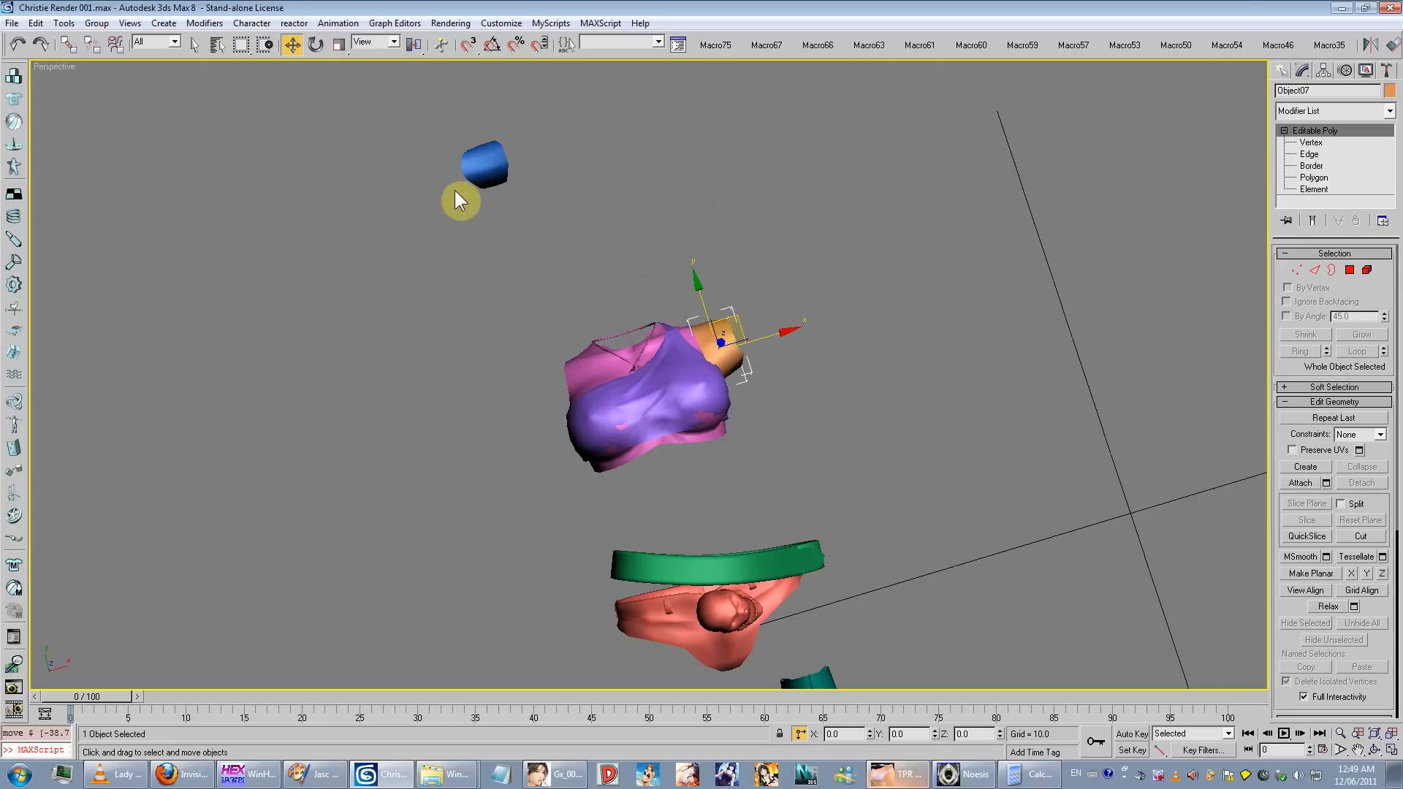
left_click_drag(477, 159, 872, 309)
Step: Delete the empty leftover object near the origin, away from the arranged meshes
scroll(808, 453, "down", 5)
middle_click_drag(808, 453, 772, 347)
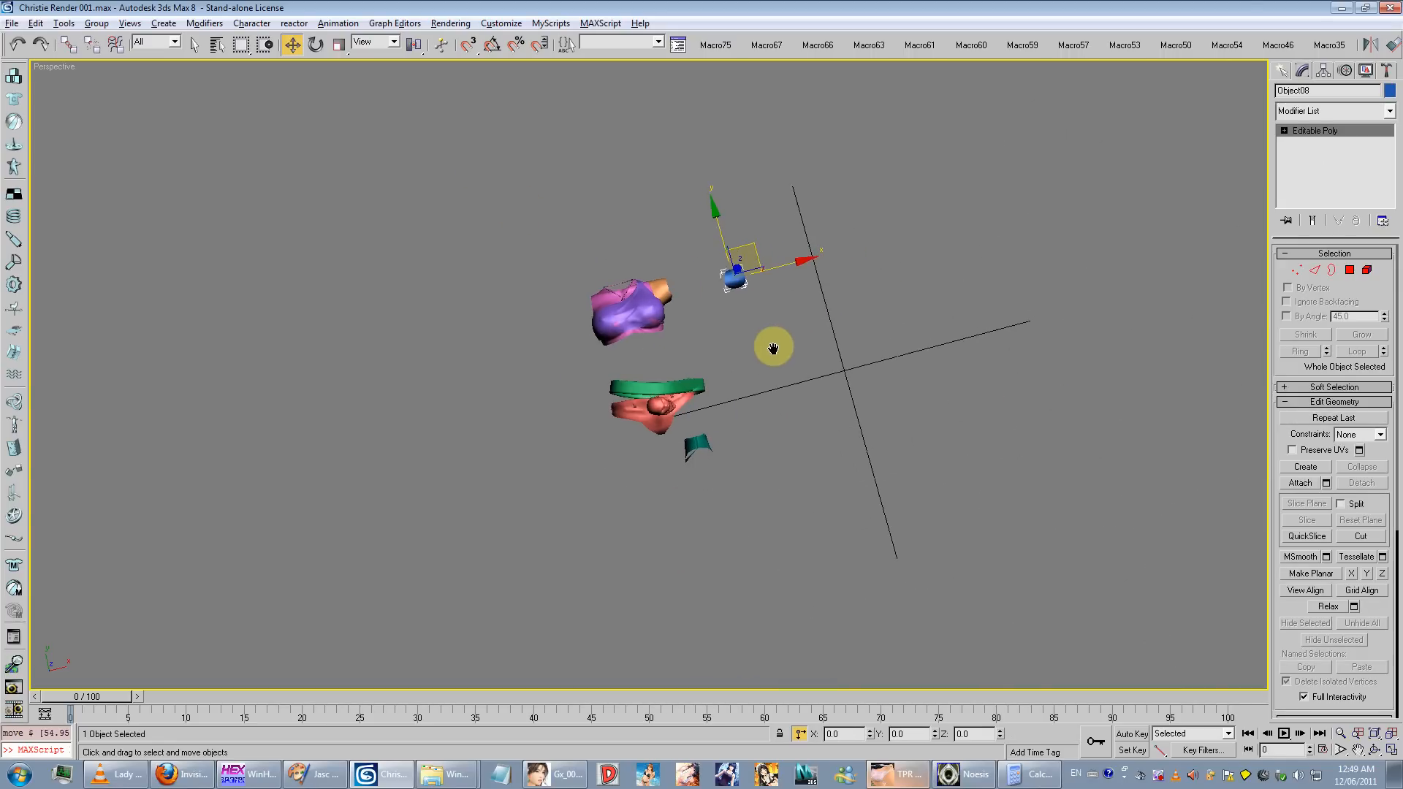
left_click_drag(819, 243, 585, 471)
middle_click_drag(870, 331, 758, 203)
left_click_drag(500, 502, 645, 418)
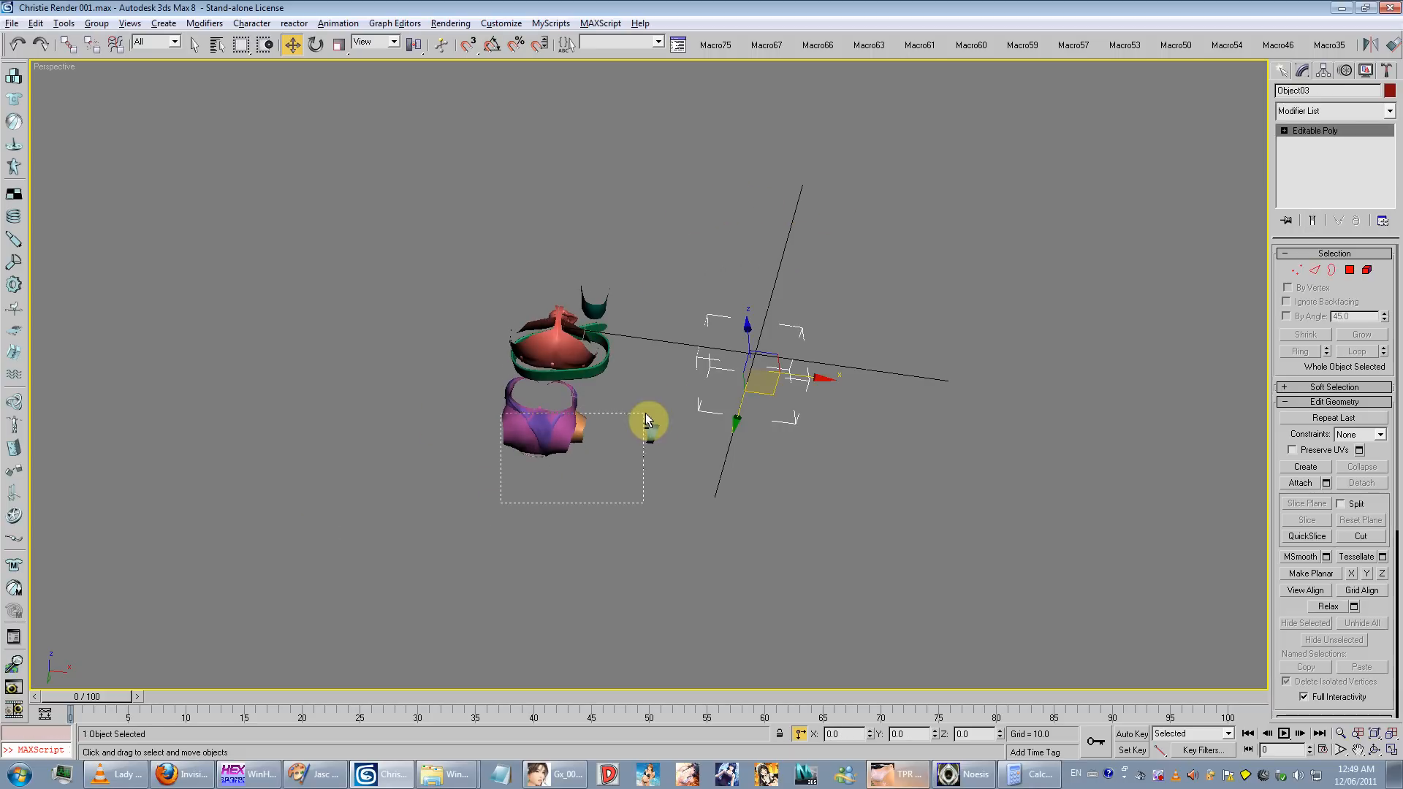
key("Delete")
right_click(707, 418)
left_click(736, 384)
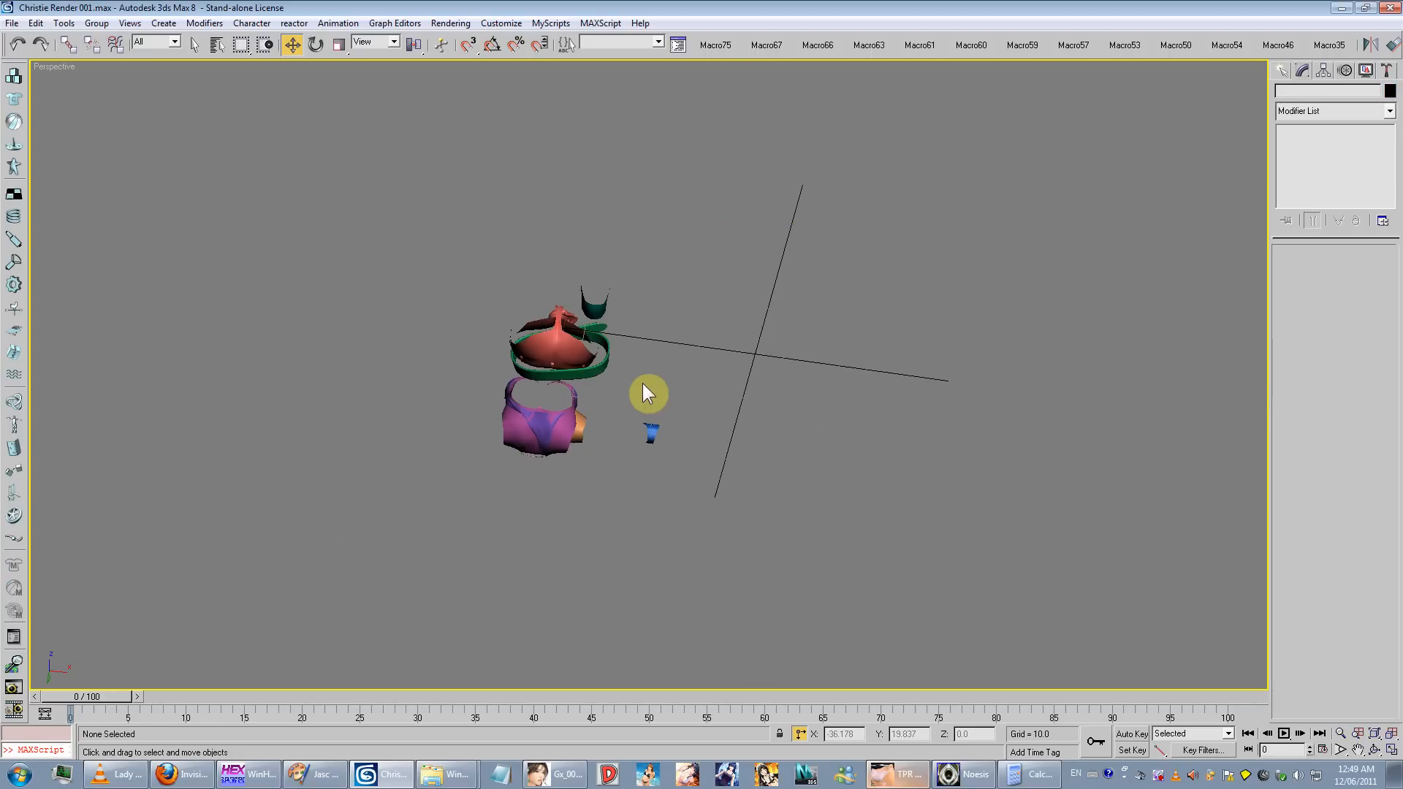
Step: Select all the arranged meshes, unhide the textured character and rotate the meshes upright to match her stance
key("ctrl+a")
right_click(760, 341)
left_click(786, 288)
key("e")
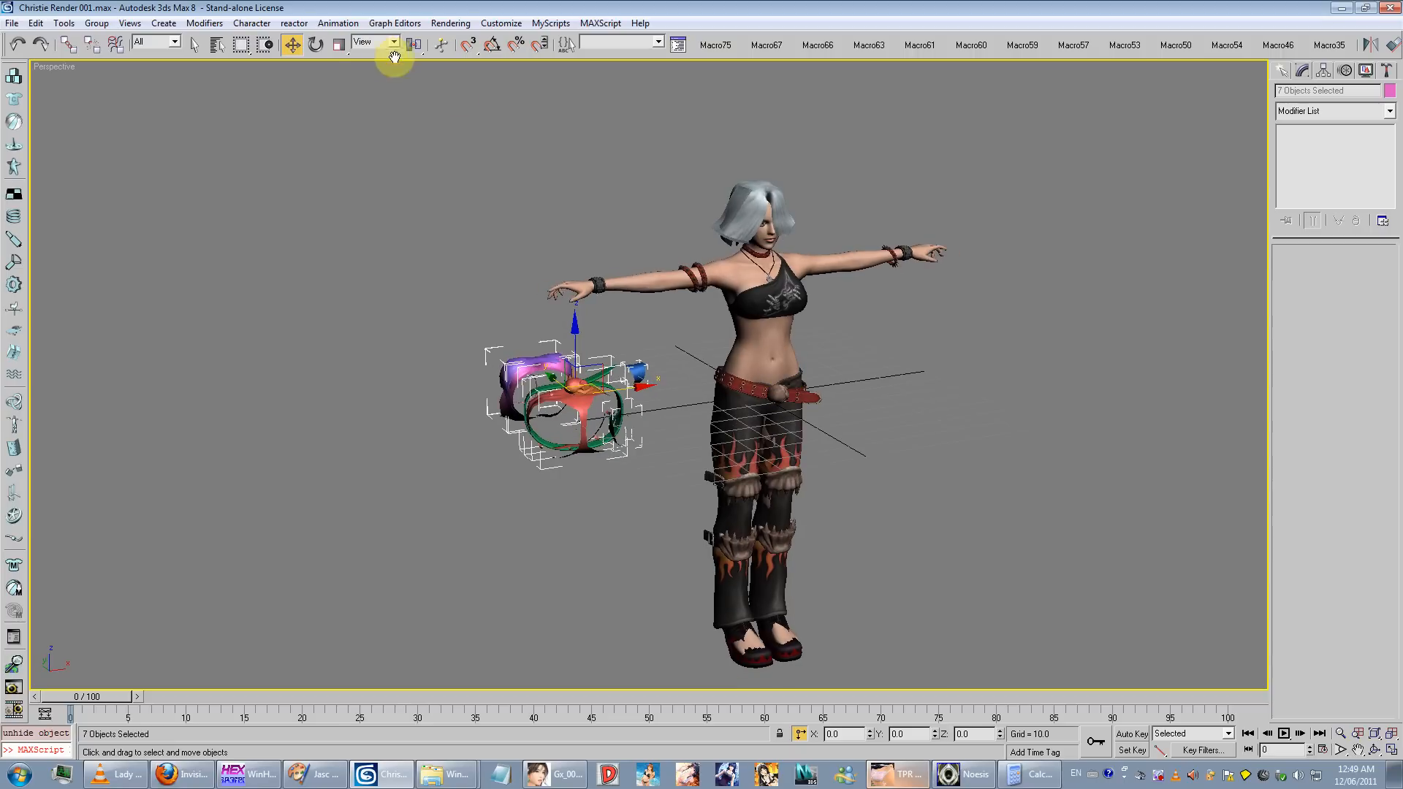
left_click_drag(787, 368, 807, 493)
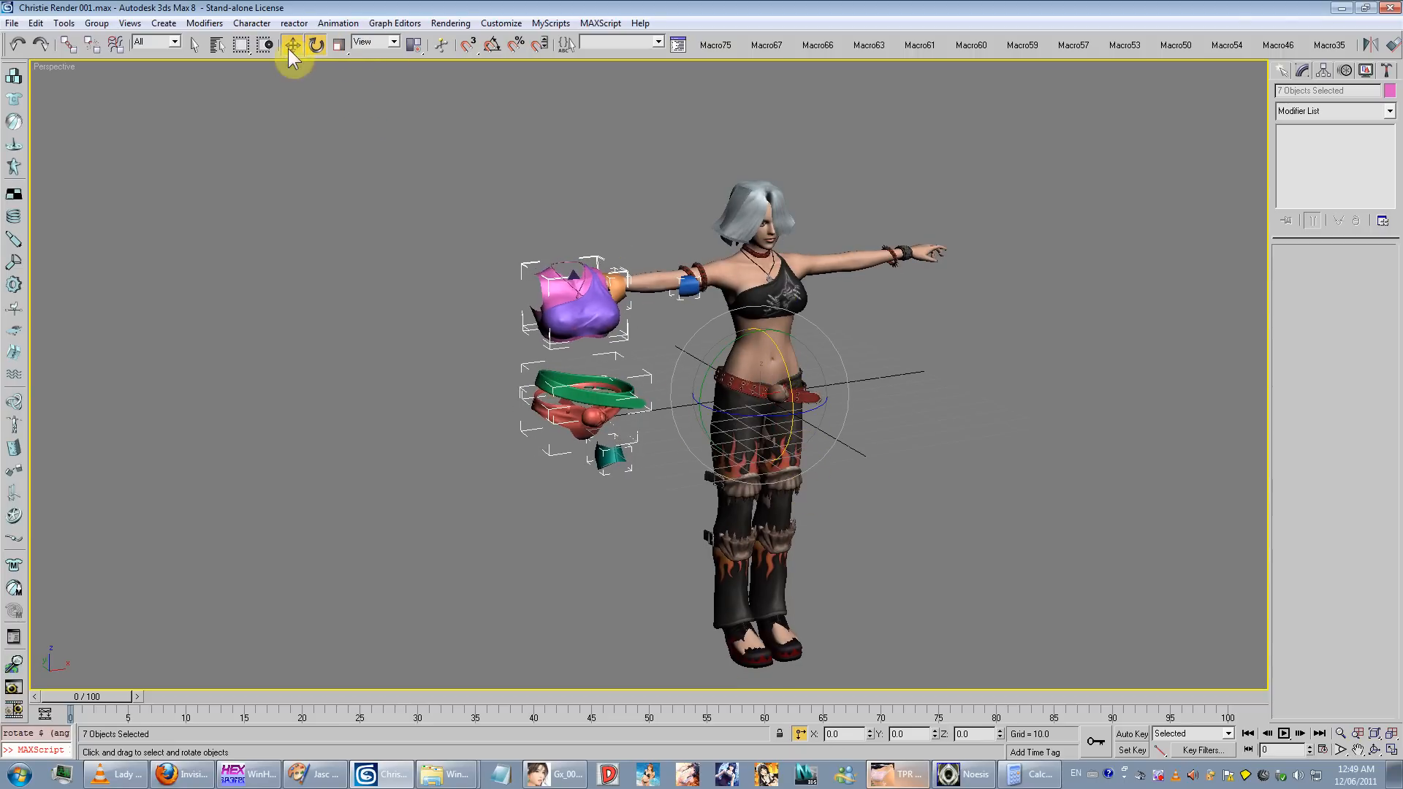
Step: Move the selected meshes across to the free space beside the character's other outstretched hand
left_click(291, 45)
left_click_drag(620, 330, 1182, 357)
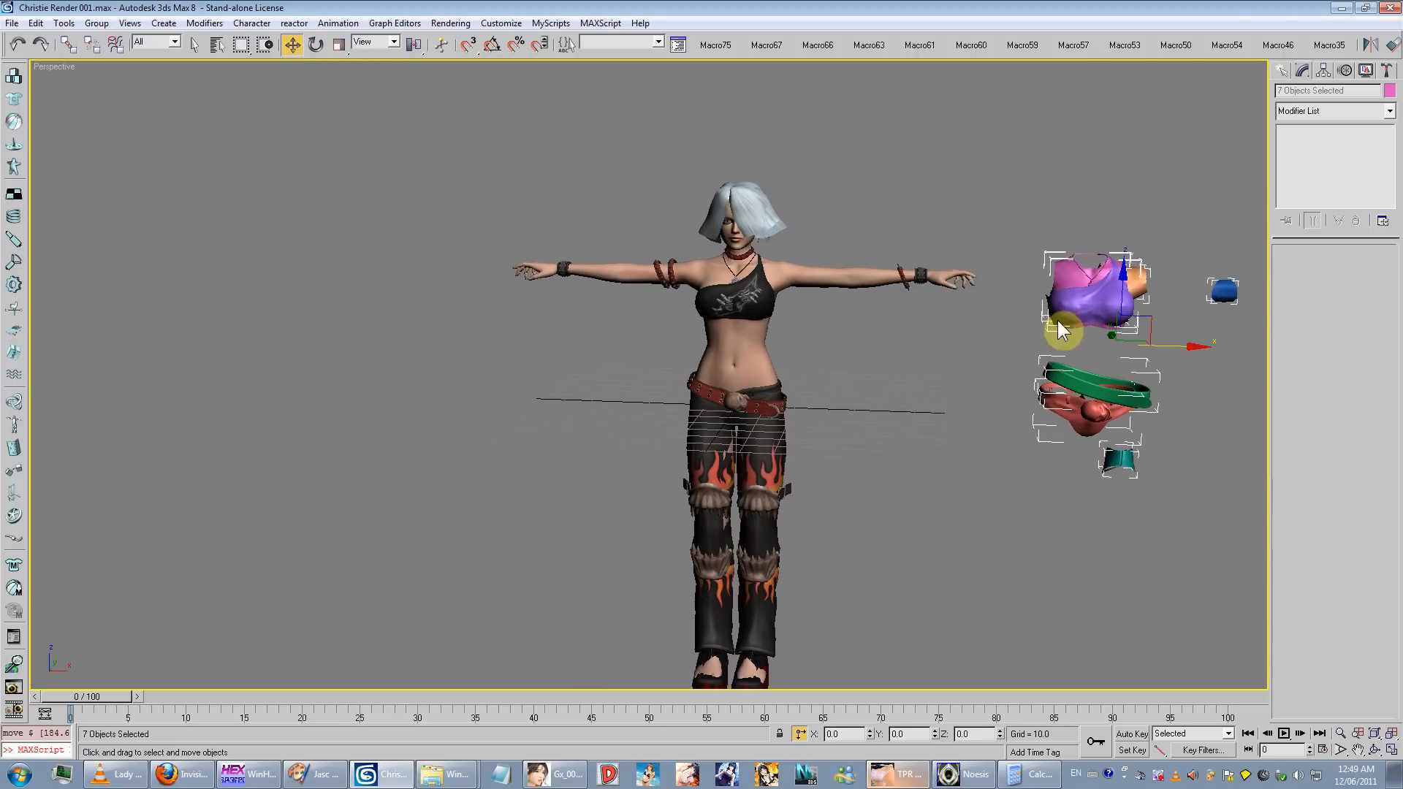
scroll(765, 289, "up", 3)
middle_click_drag(1064, 328, 813, 294)
scroll(813, 294, "down", 3)
key("z")
left_click_drag(736, 290, 765, 297, "alt")
scroll(766, 297, "down", 6)
middle_click_drag(654, 357, 737, 254)
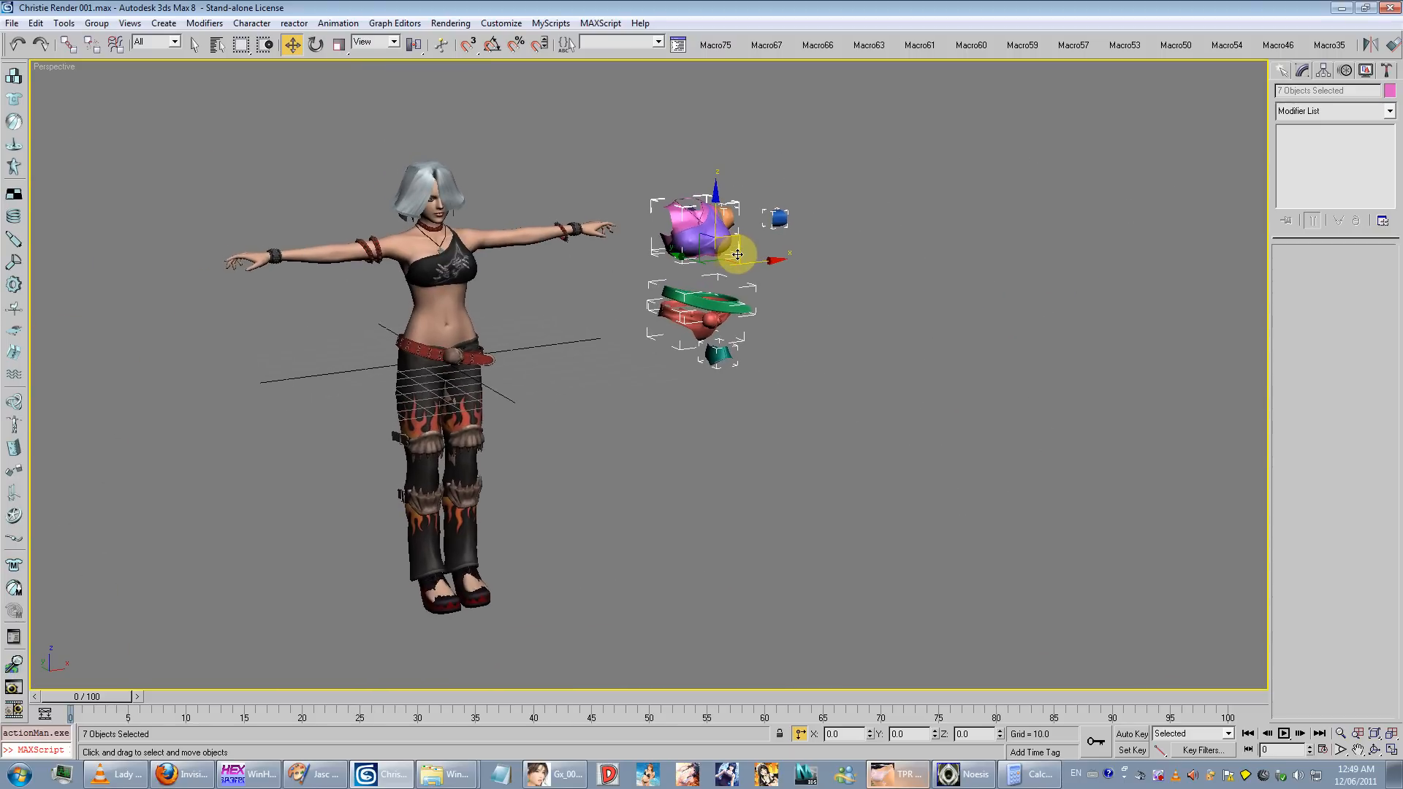
Step: Clear the group selection and select only the red briefs beside the character
left_click(832, 264)
scroll(686, 360, "up", 4)
middle_click_drag(711, 397, 686, 448)
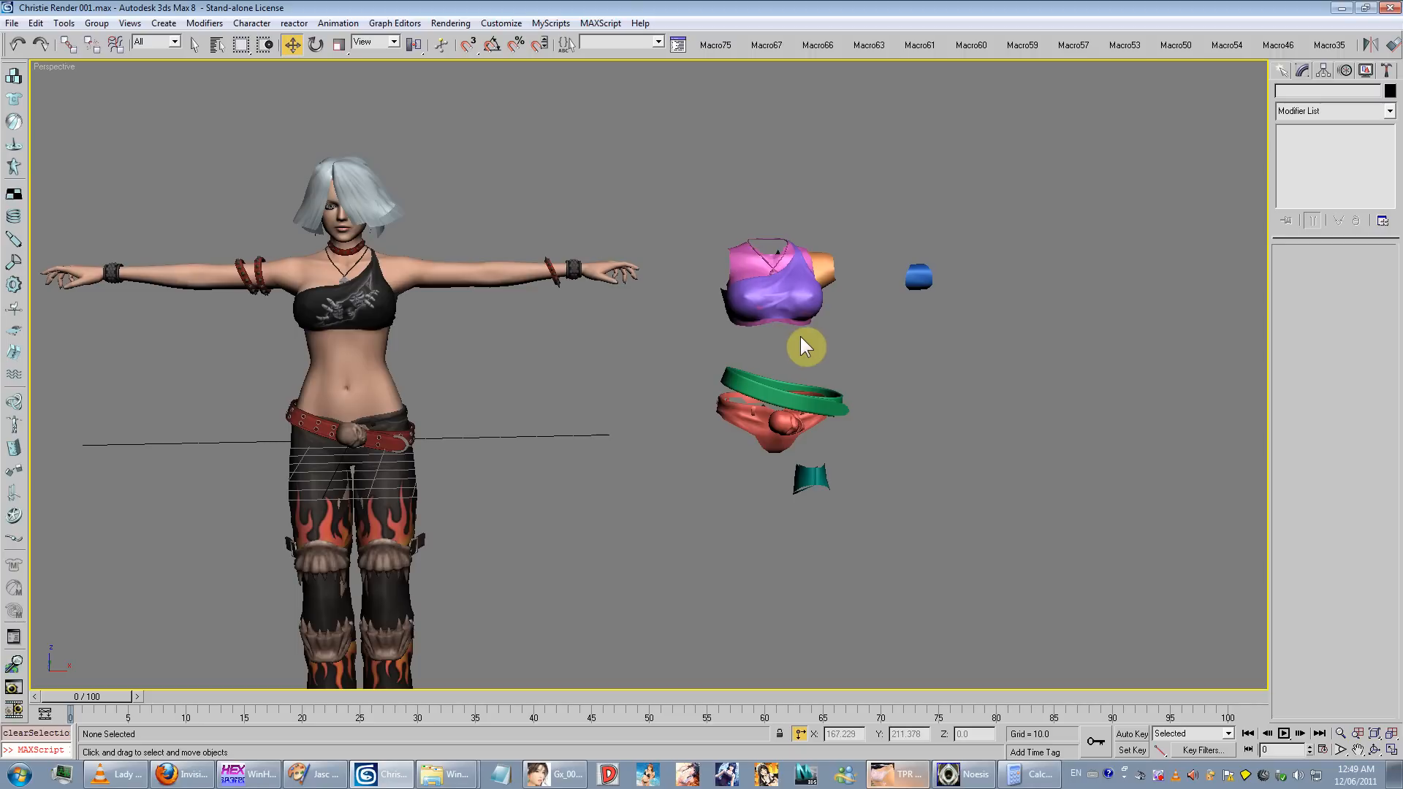
scroll(795, 516, "up", 6)
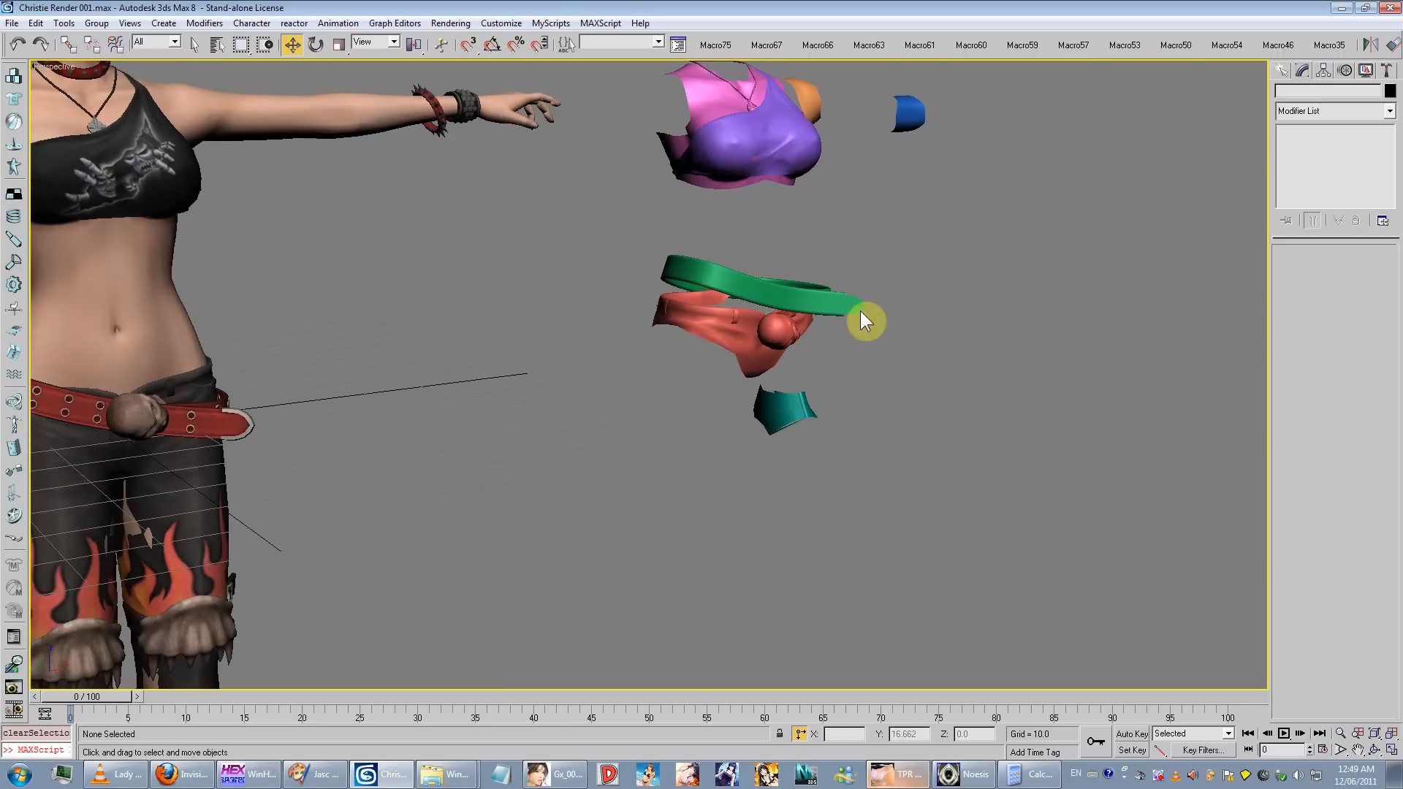
left_click(764, 354)
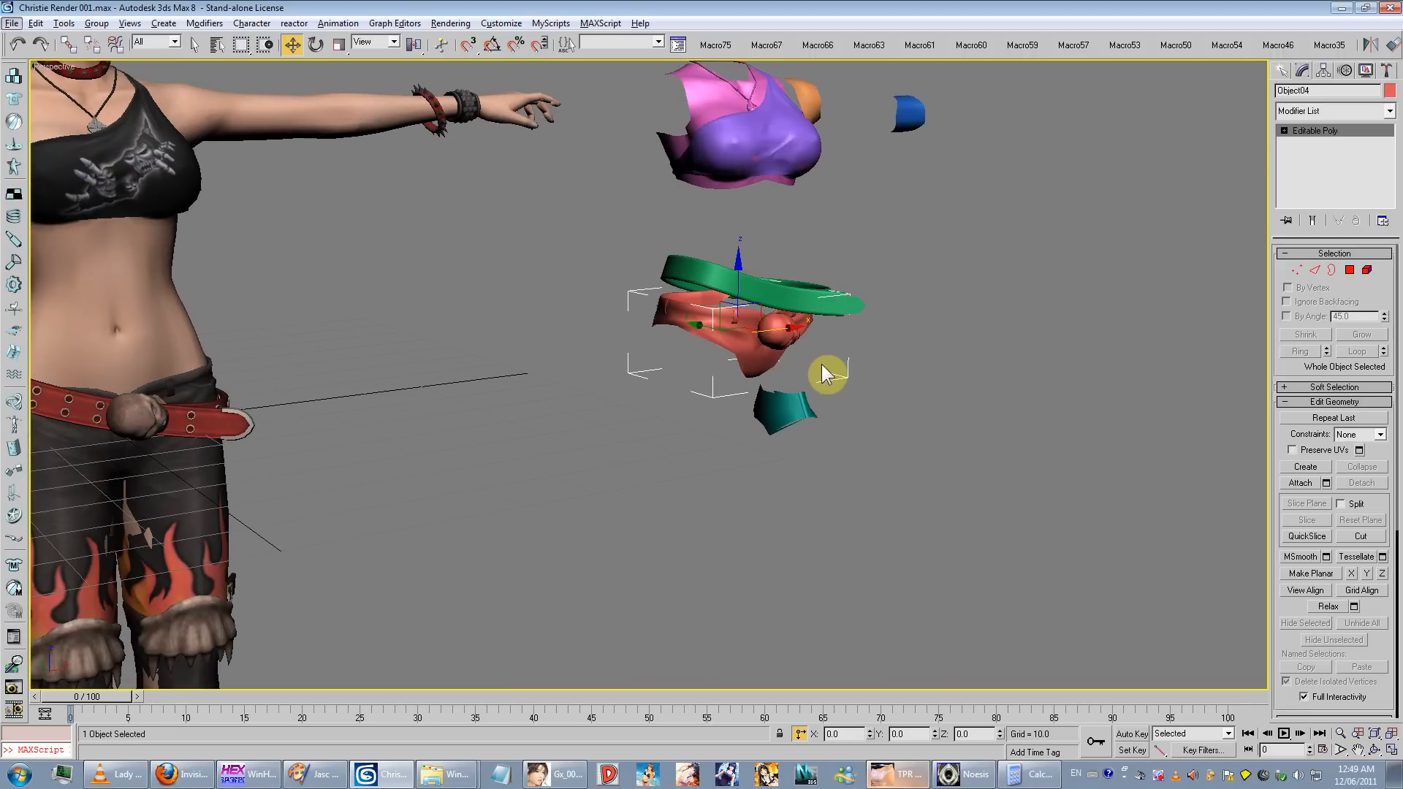
Step: Switch to the file explorer and open the cri01 folder inside DOA4's Chrsitie folder
key("alt+Tab")
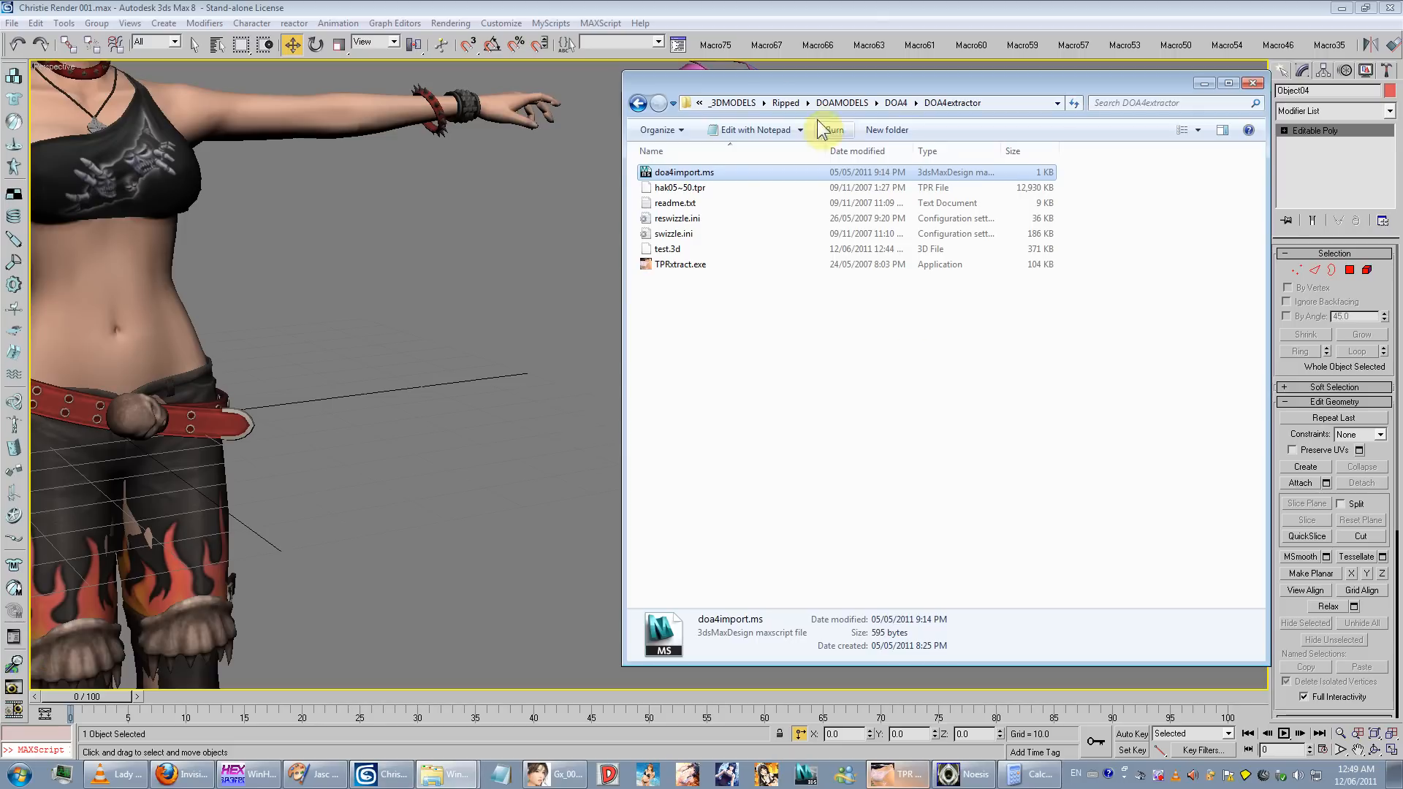
key("BackSpace")
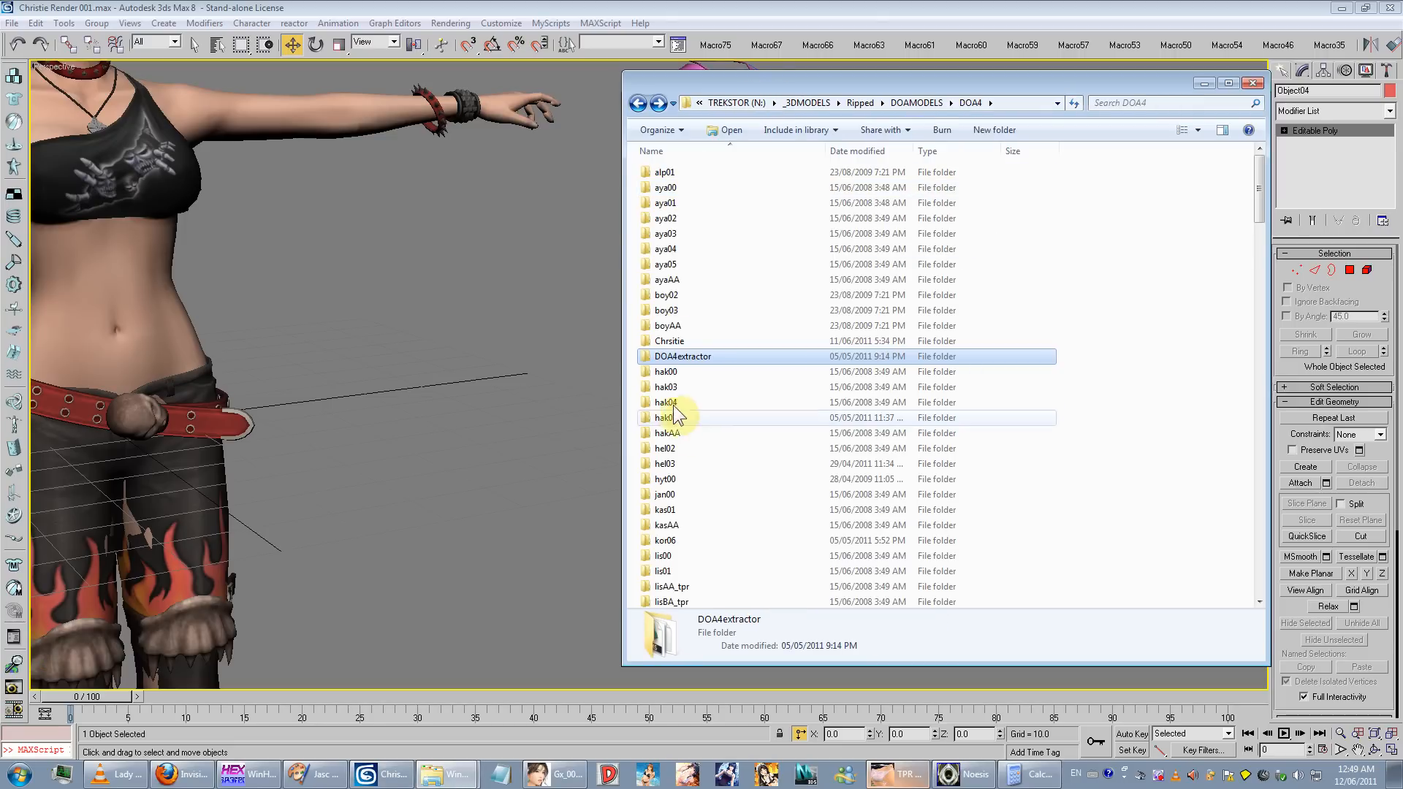
double_click(700, 342)
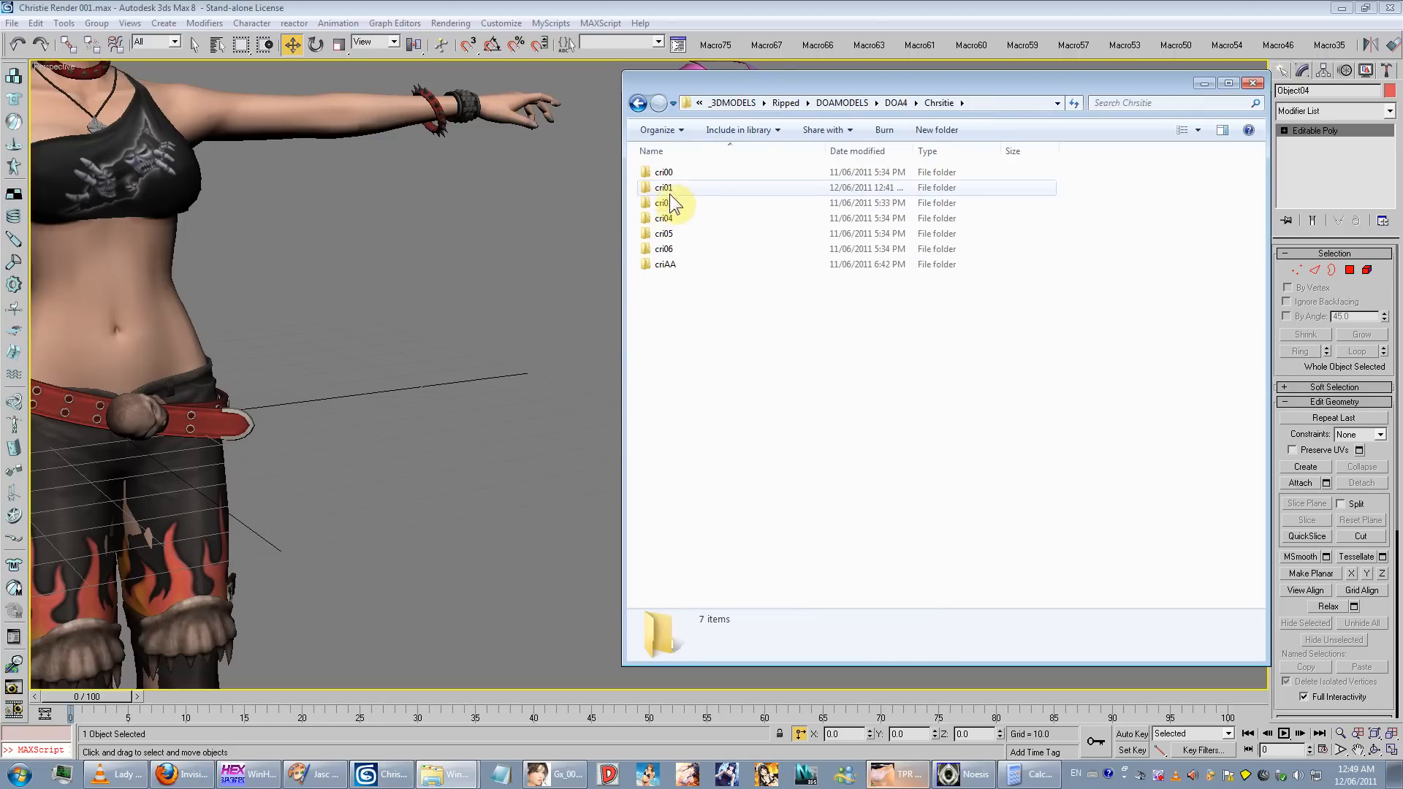
double_click(669, 194)
Step: Undo the stray depth move of the red briefs and move them sideways next to the character's hips
middle_click_drag(573, 321, 523, 303, "alt")
left_click_drag(714, 333, 489, 331)
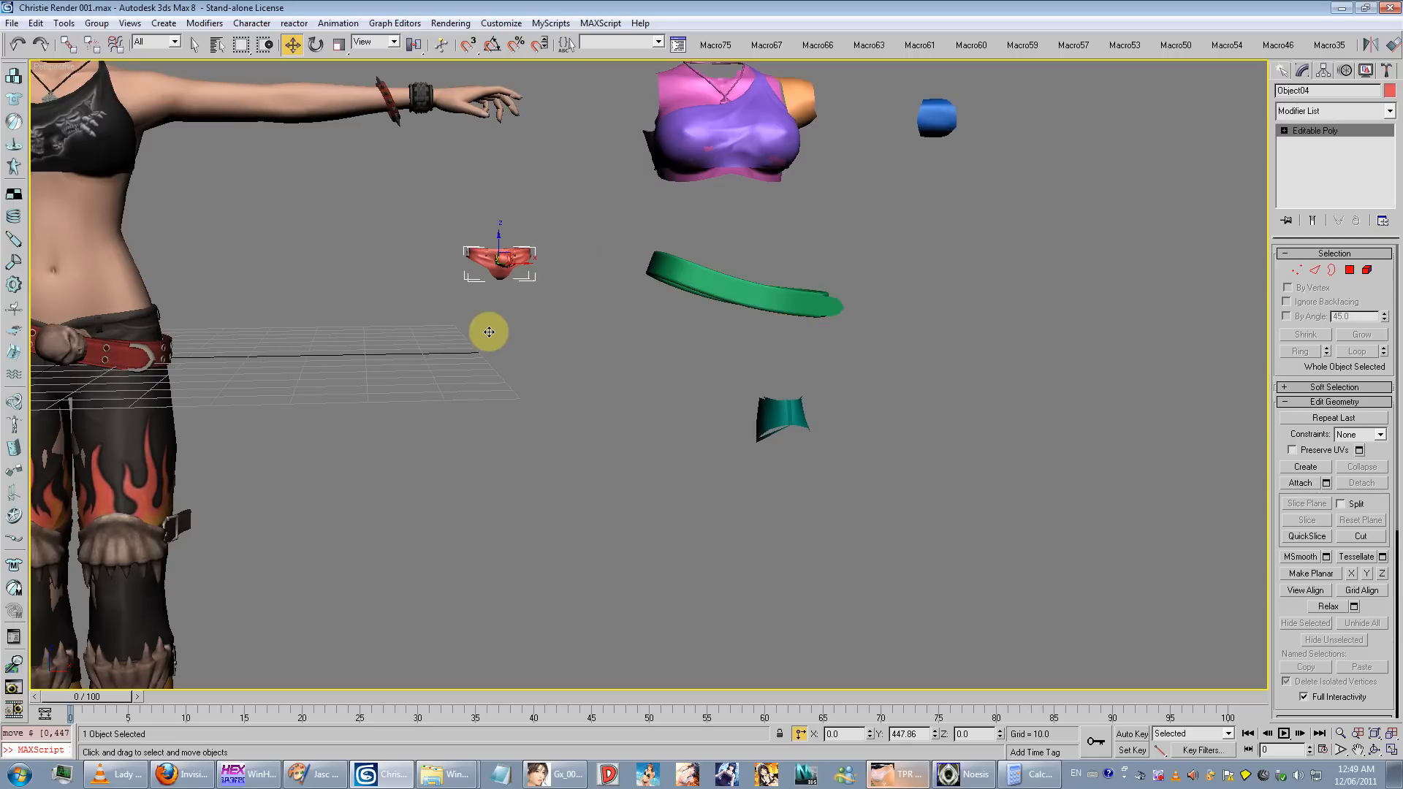
key("ctrl+z")
left_click_drag(793, 332, 444, 323)
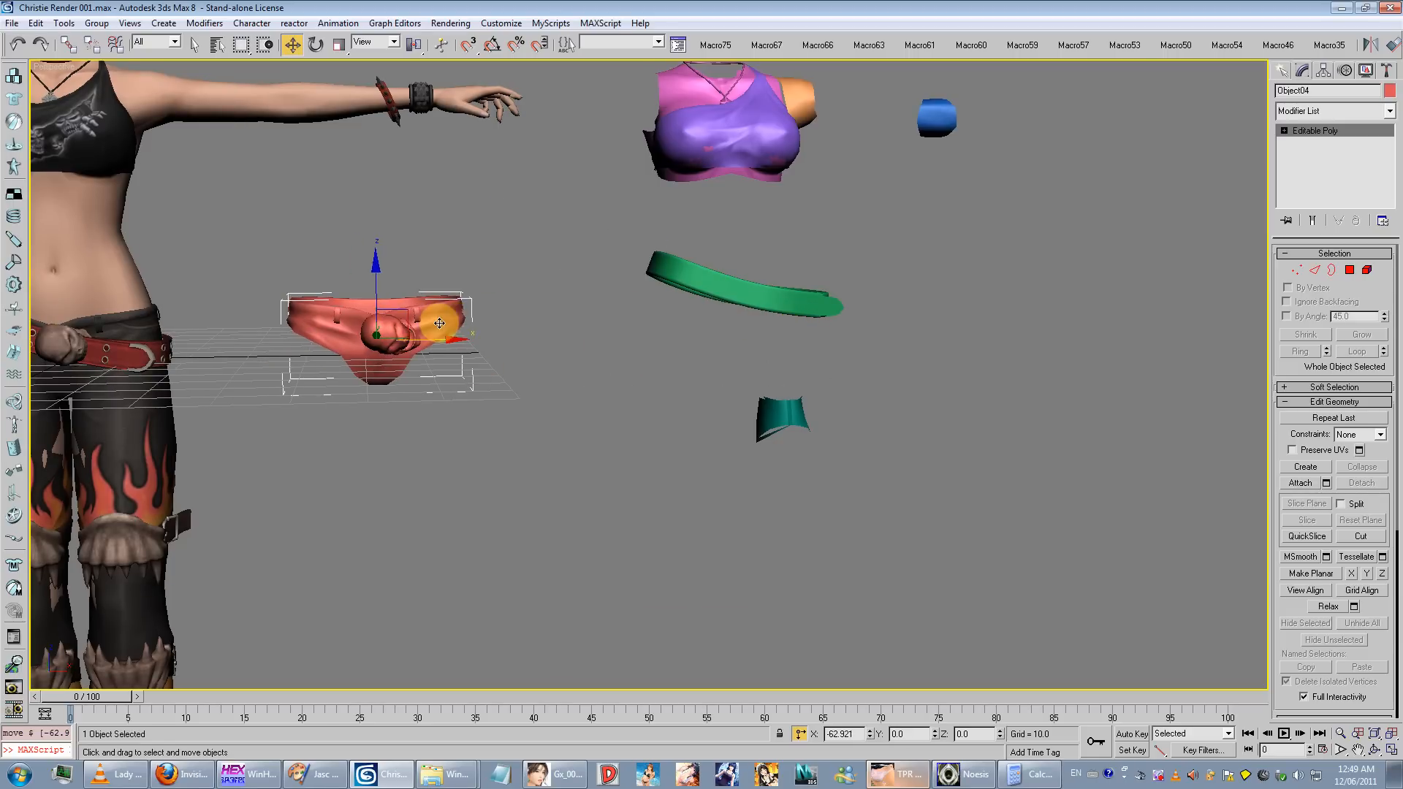
middle_click_drag(358, 341, 548, 351)
scroll(548, 351, "up", 3)
Step: Preview the trouser texture cri01_08.tga from the cri01 folder and apply it to the red briefs
key("alt+Tab")
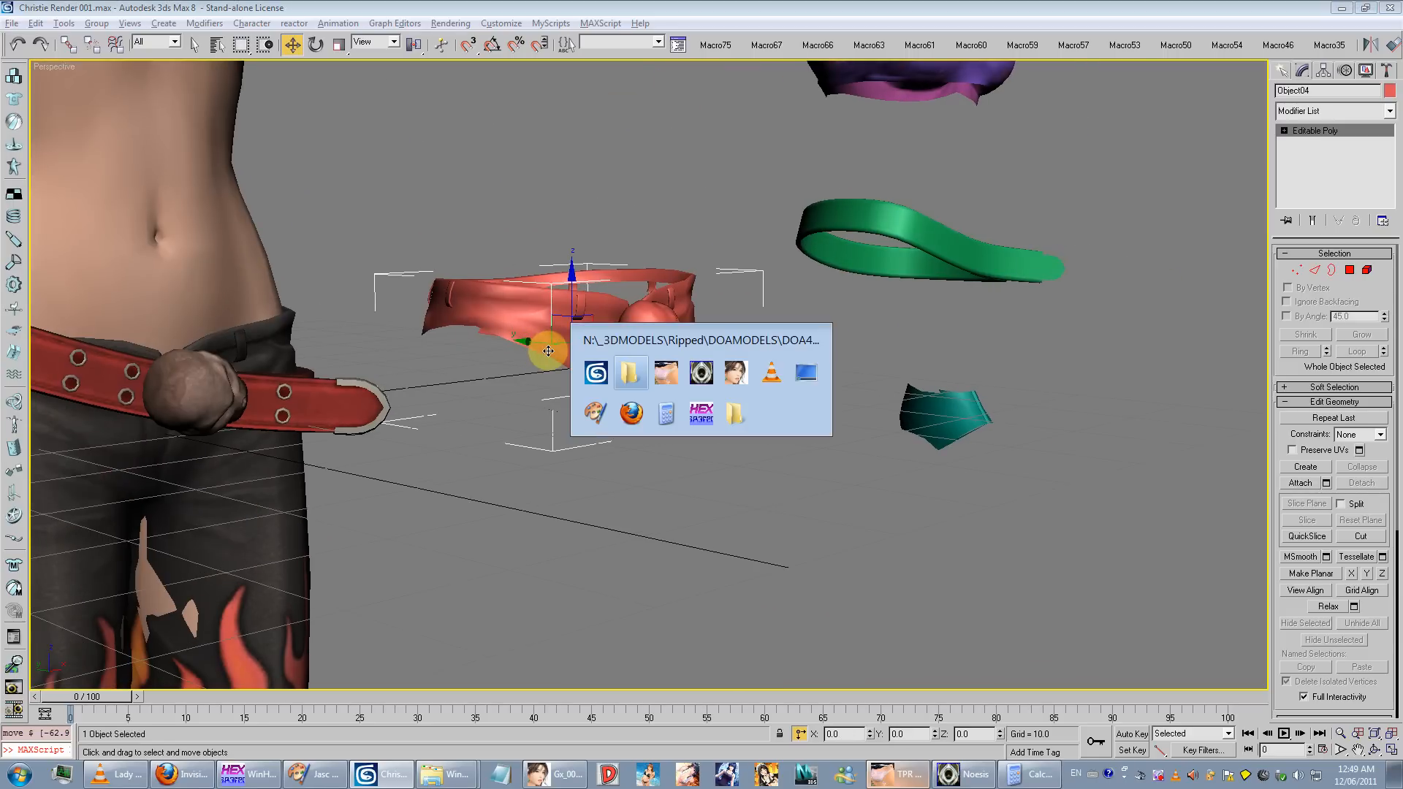
left_click(938, 285)
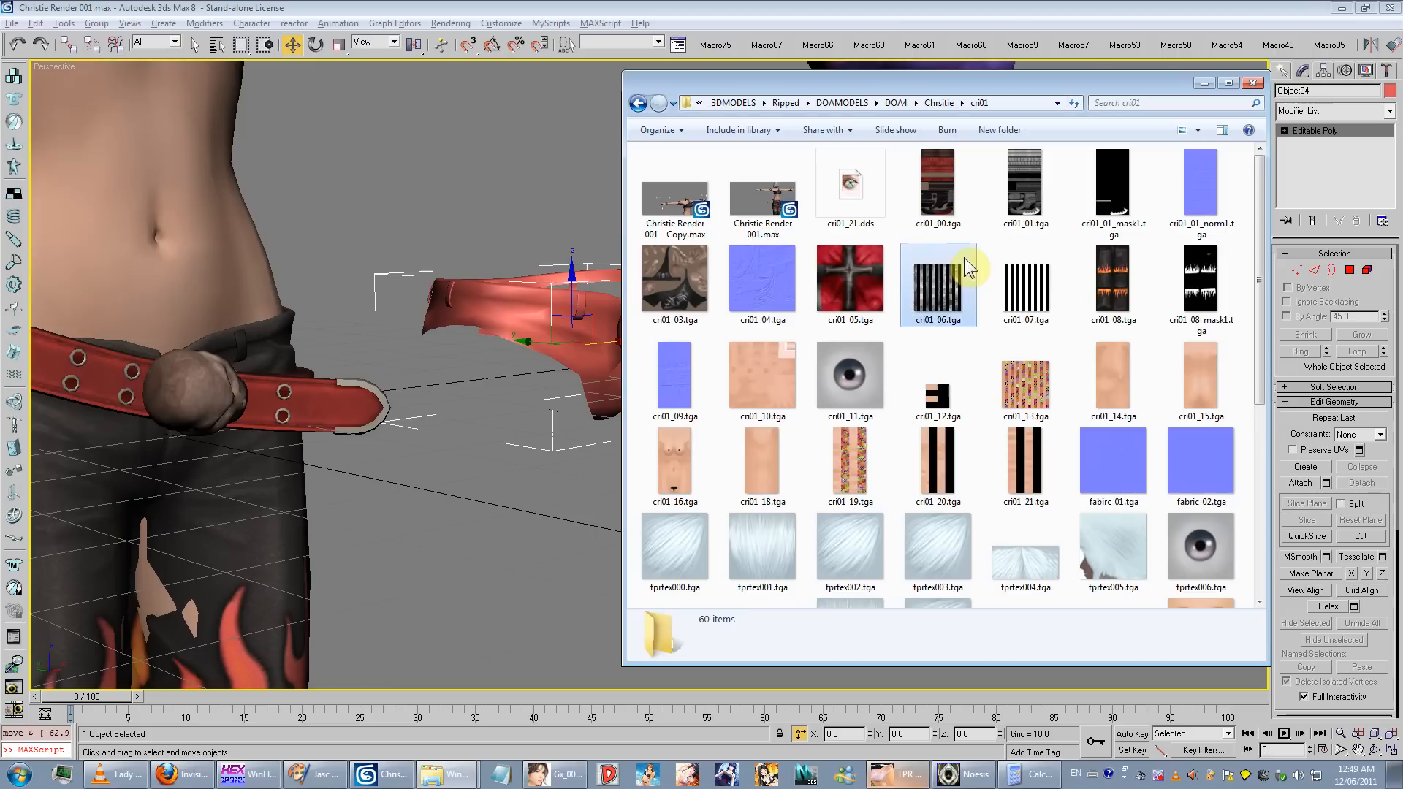
double_click(1093, 255)
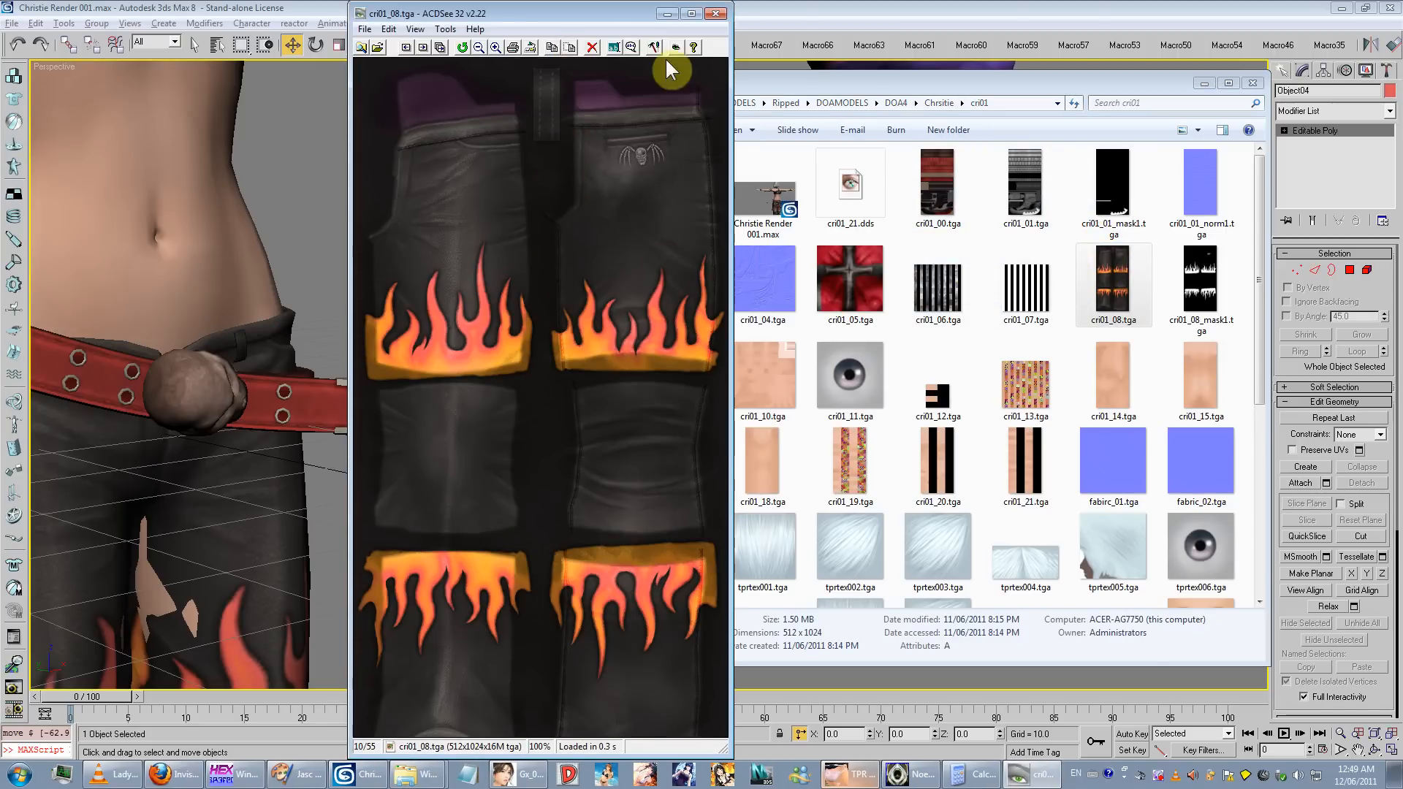
left_click(715, 13)
left_click_drag(550, 305, 555, 311)
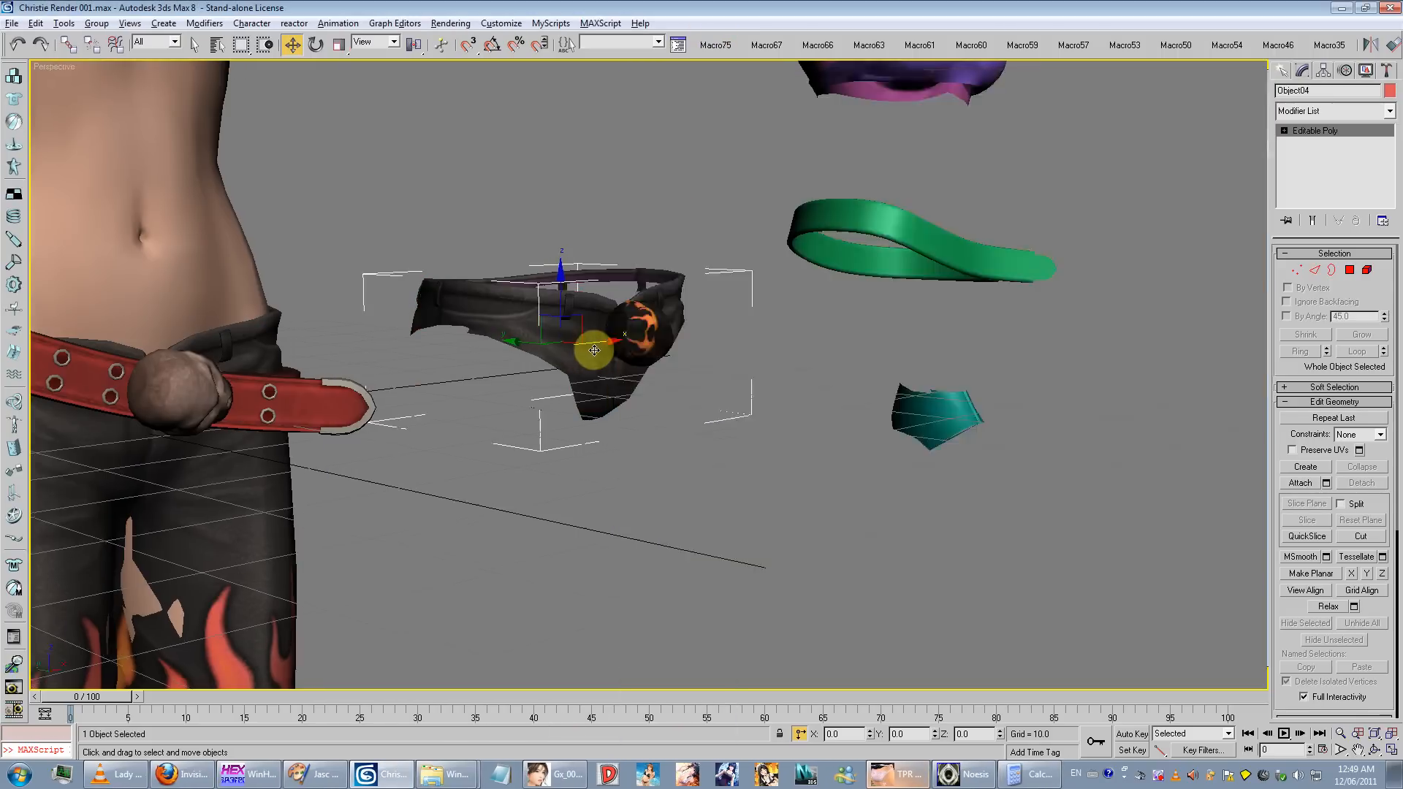
Step: Examine the texture on the briefs and their buckle, and compare it with the character's belt and trousers
scroll(595, 348, "up", 6)
middle_click_drag(704, 401, 699, 401, "alt")
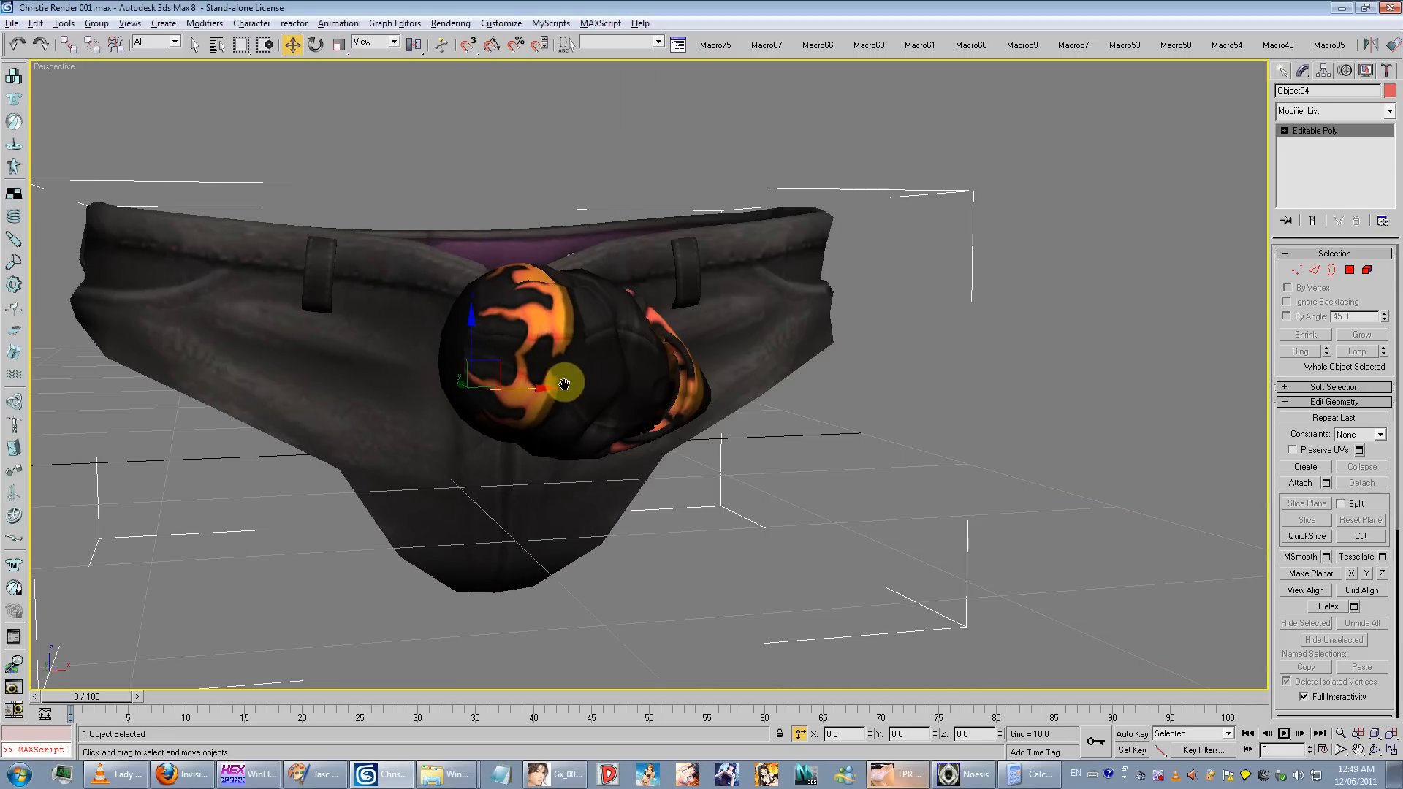
middle_click_drag(567, 382, 988, 479, "alt")
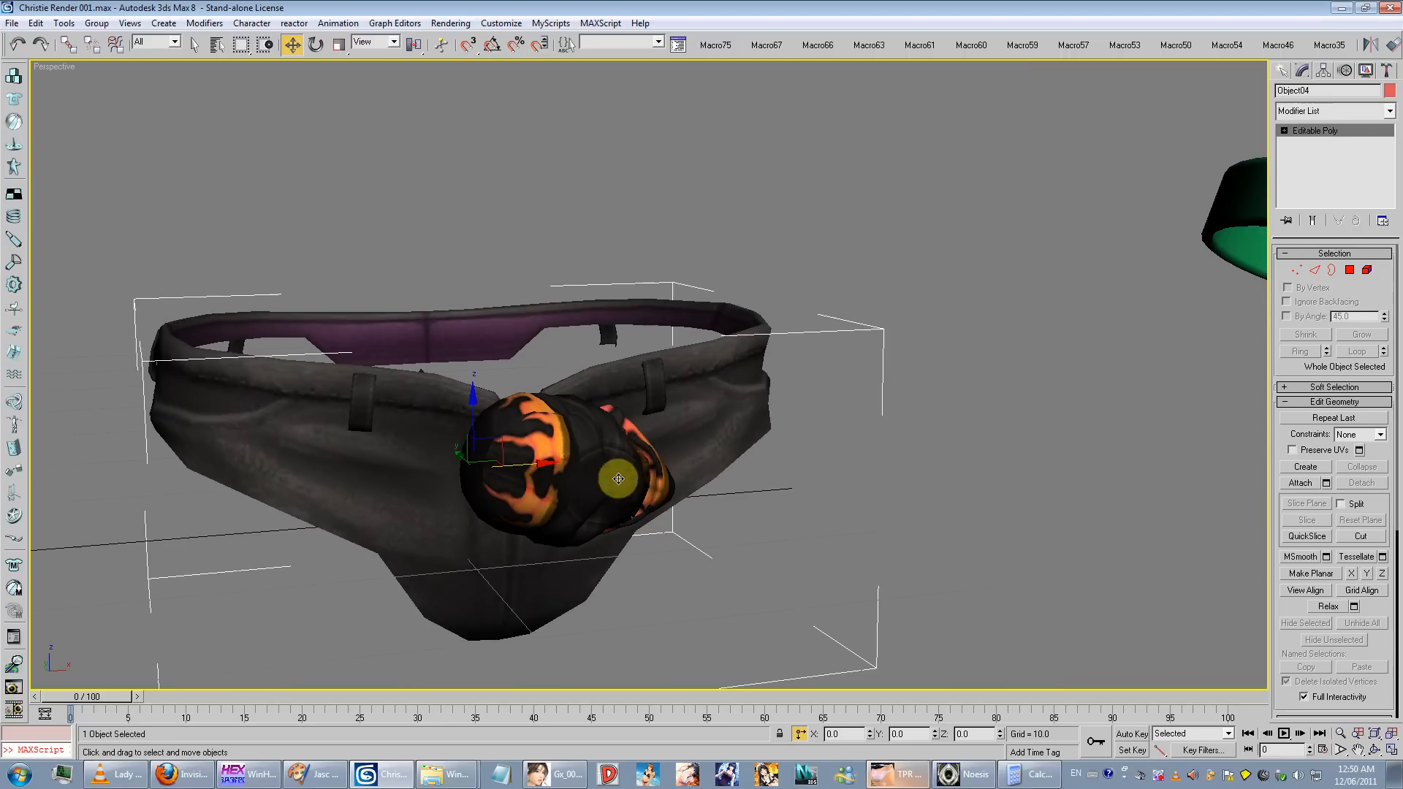
scroll(635, 454, "down", 5)
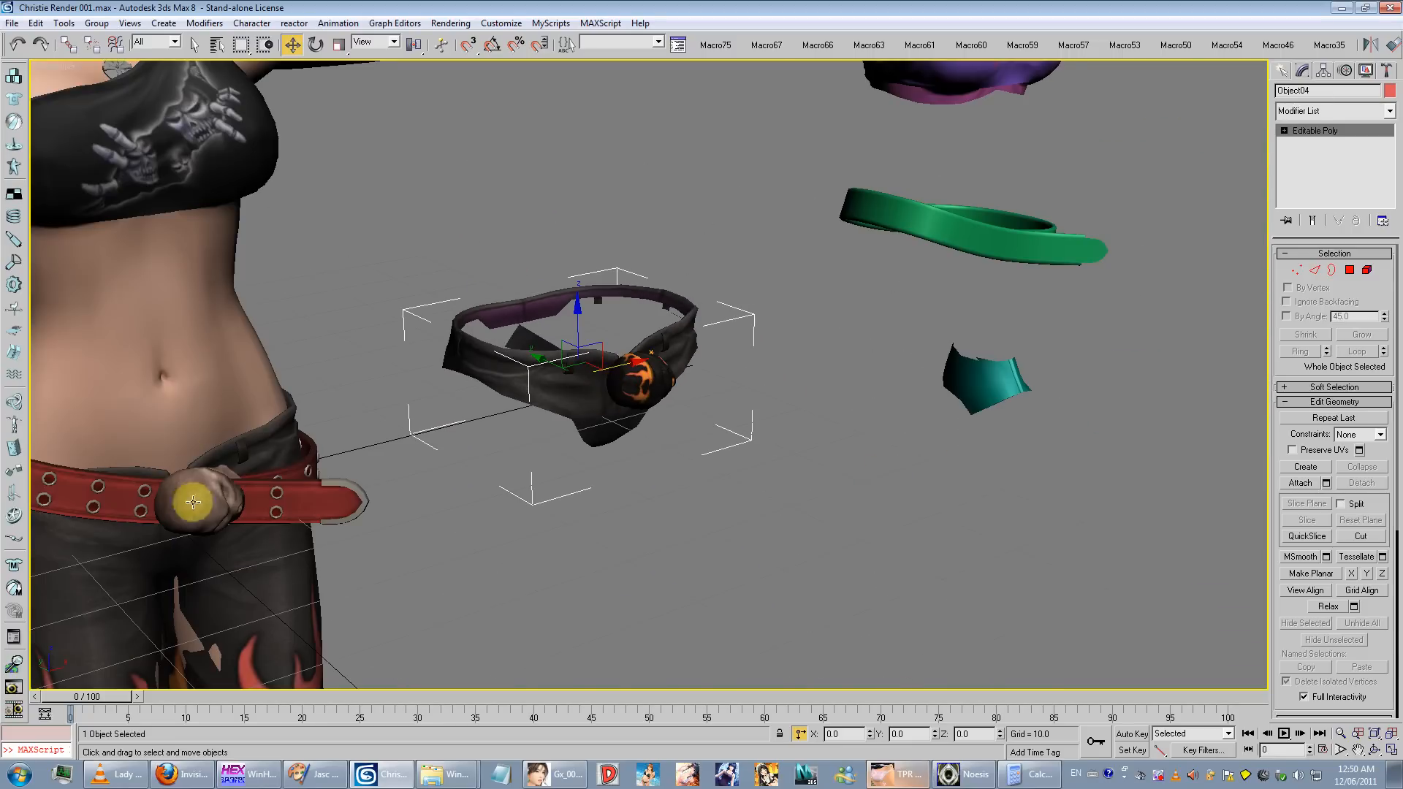
middle_click_drag(193, 502, 285, 494, "alt")
scroll(511, 475, "up", 3)
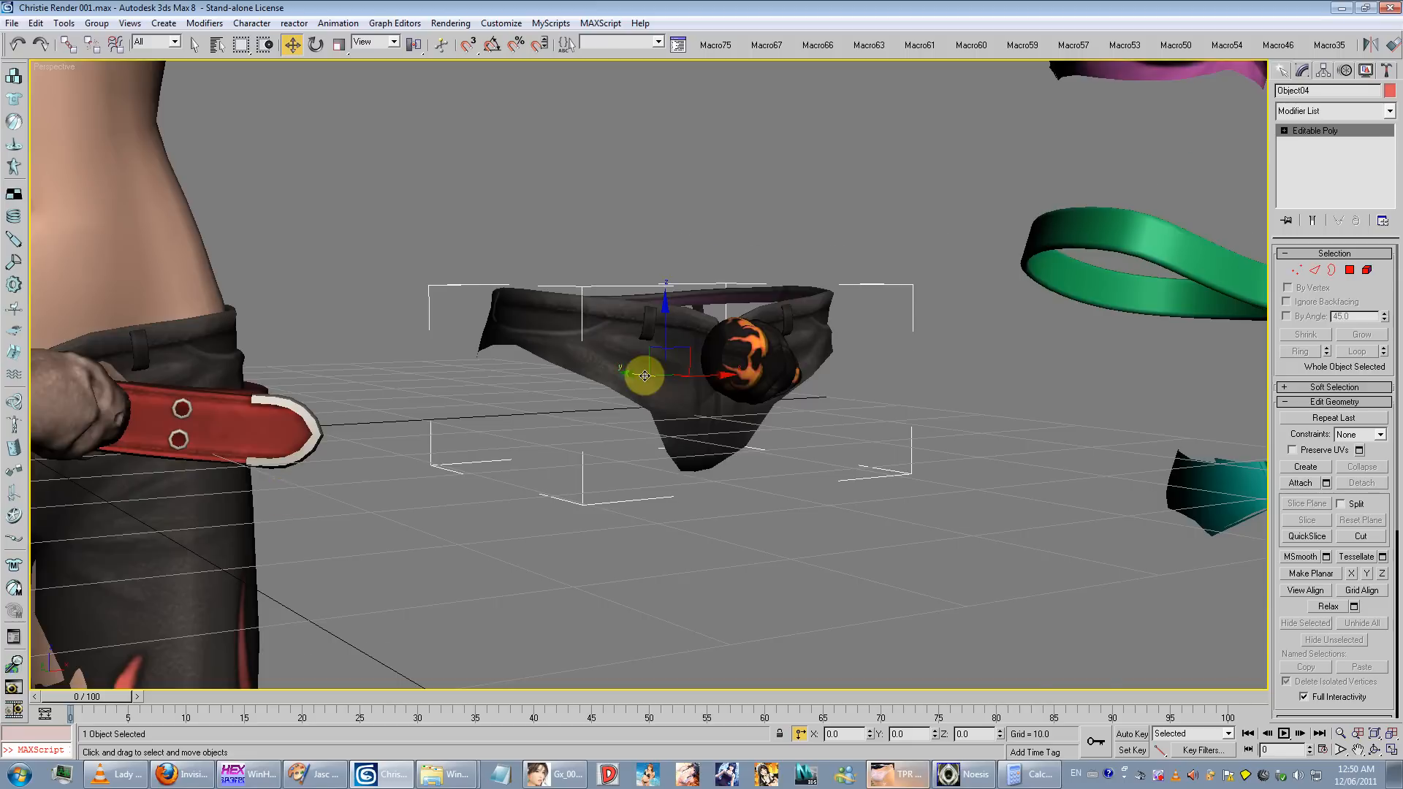
scroll(644, 376, "up", 2)
key("alt+Tab")
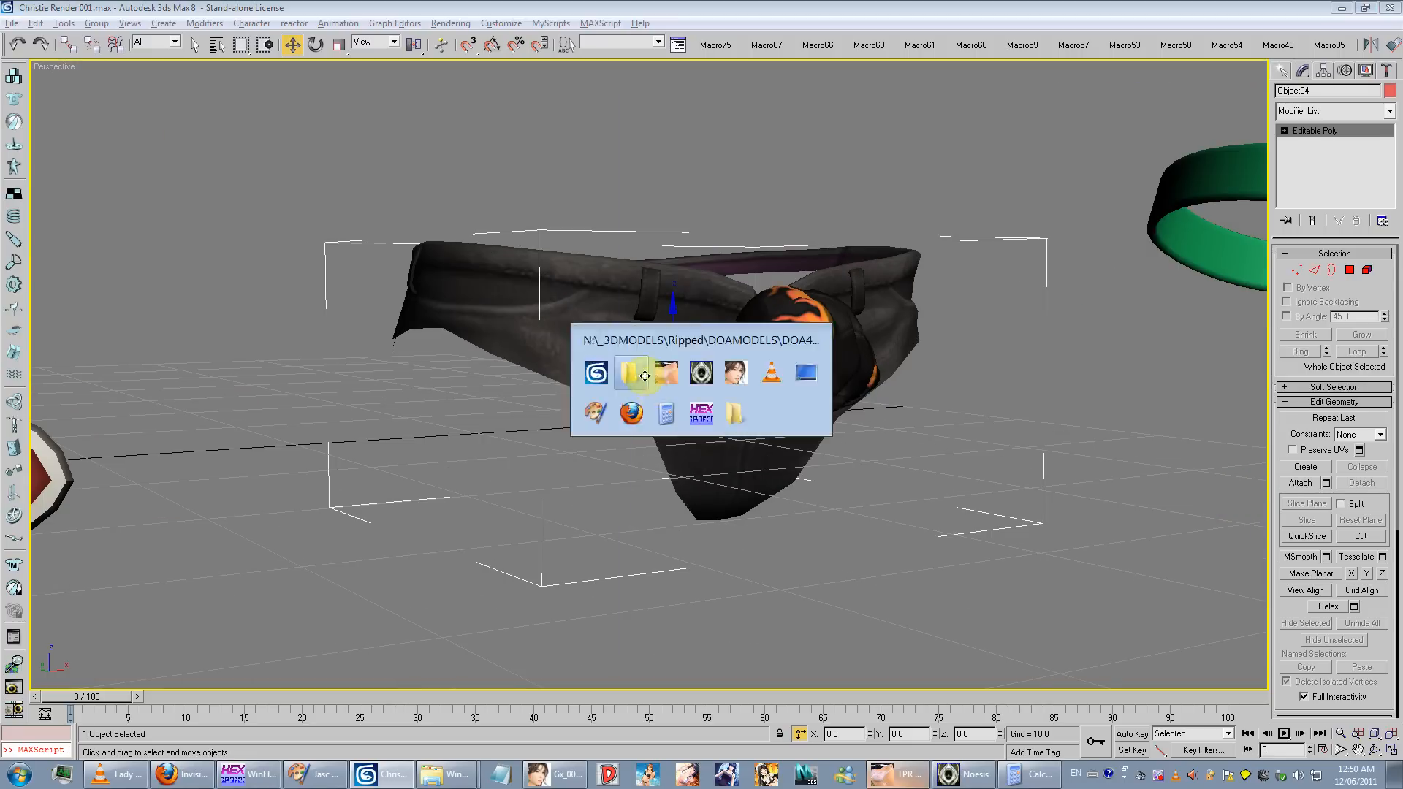
middle_click_drag(582, 383, 325, 399)
key("alt+Tab")
key("alt+Tab")
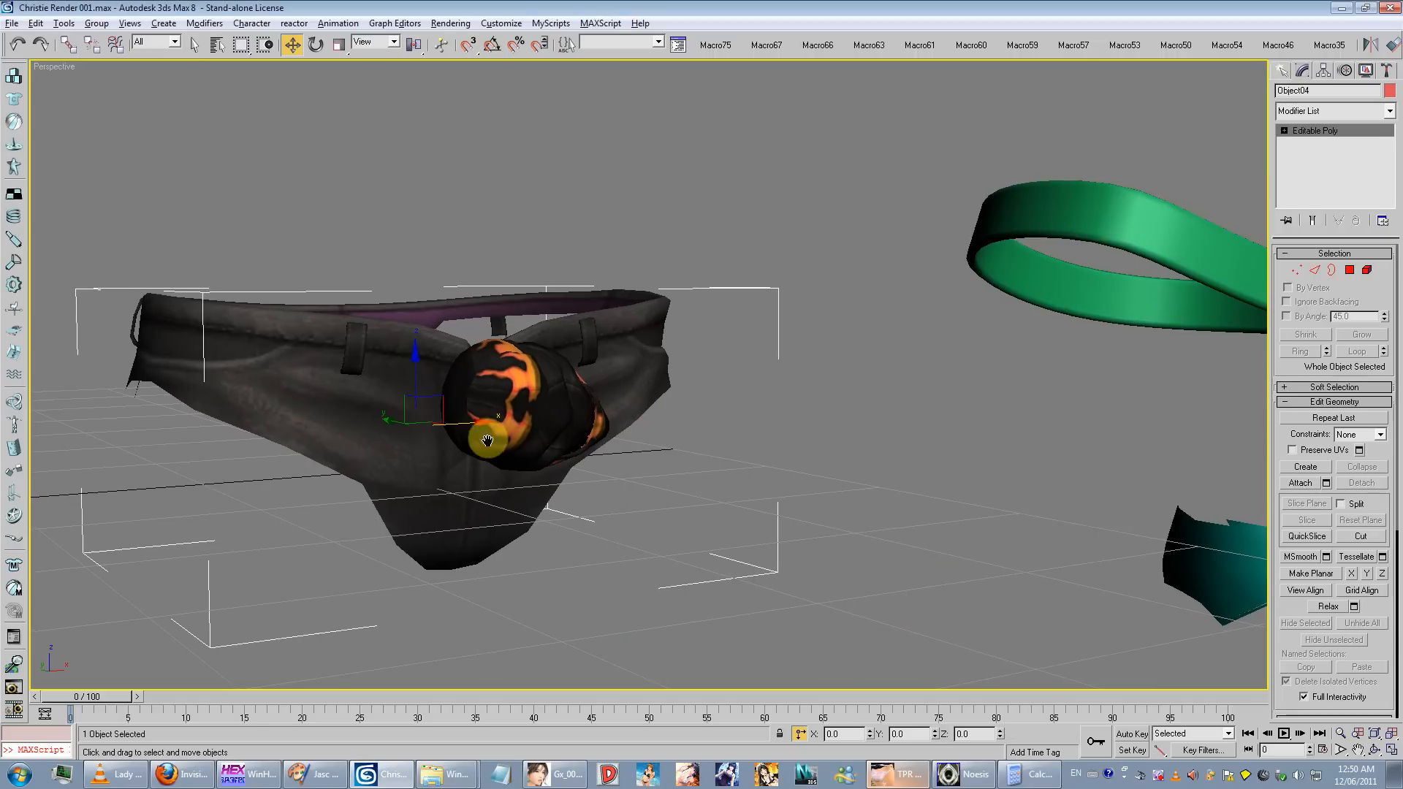
Step: Convert the textured briefs to an editable mesh and enter element-level editing
right_click(1312, 133)
left_click(1301, 212)
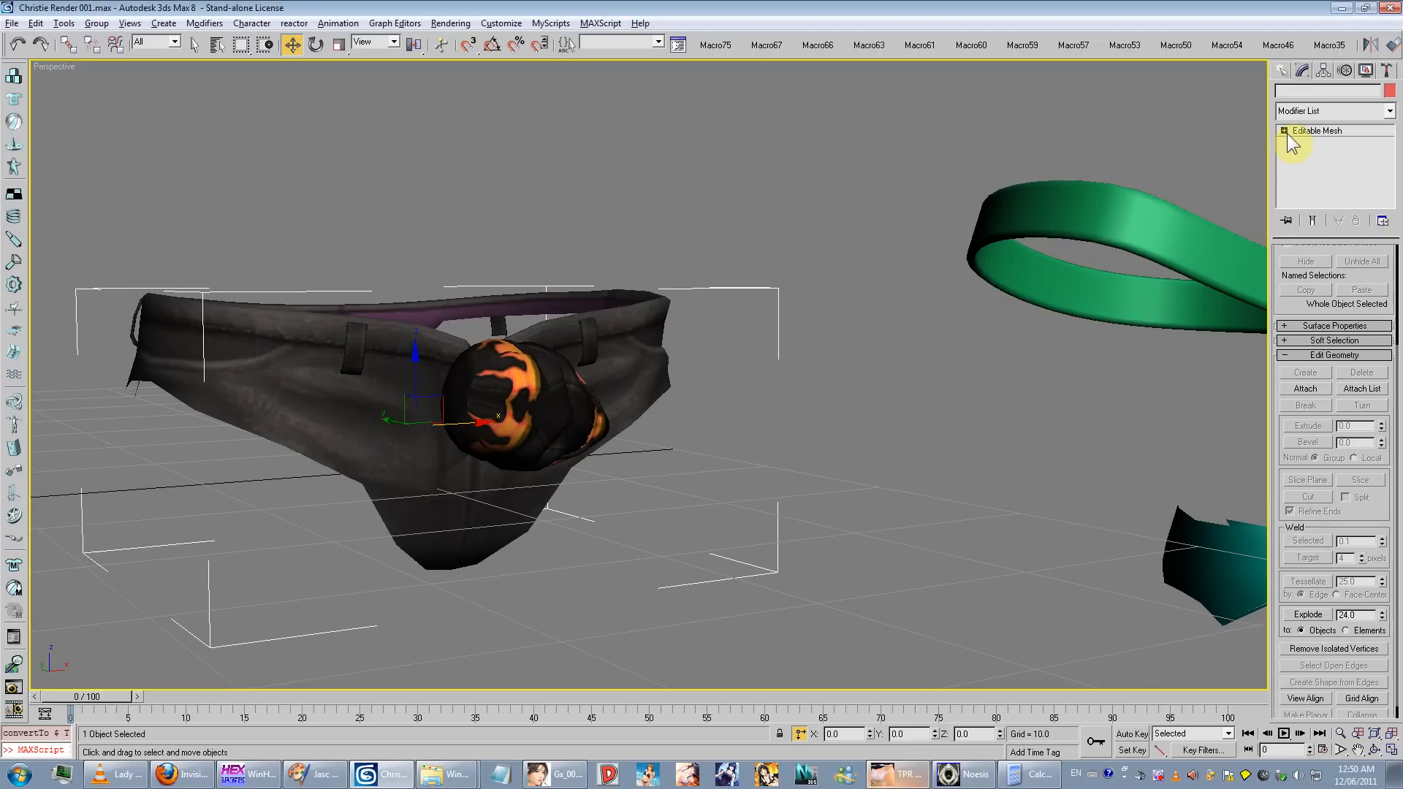
left_click(1314, 188)
middle_click_drag(886, 327, 950, 369, "alt")
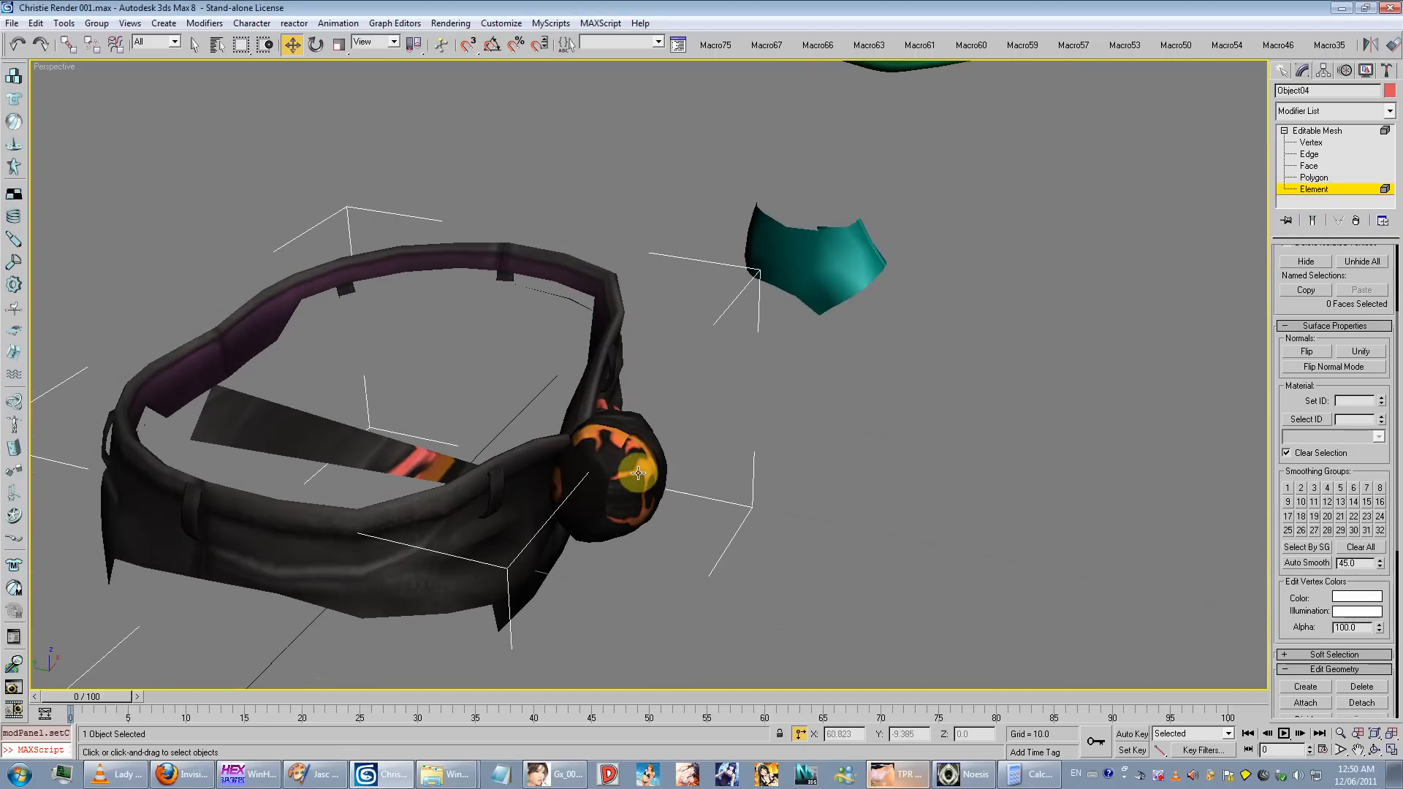
Step: Apply the cri01_03.tga texture to the skull elements on the separate trouser-waist mesh and leave element editing
left_click(635, 472)
middle_click_drag(644, 521, 545, 484, "alt")
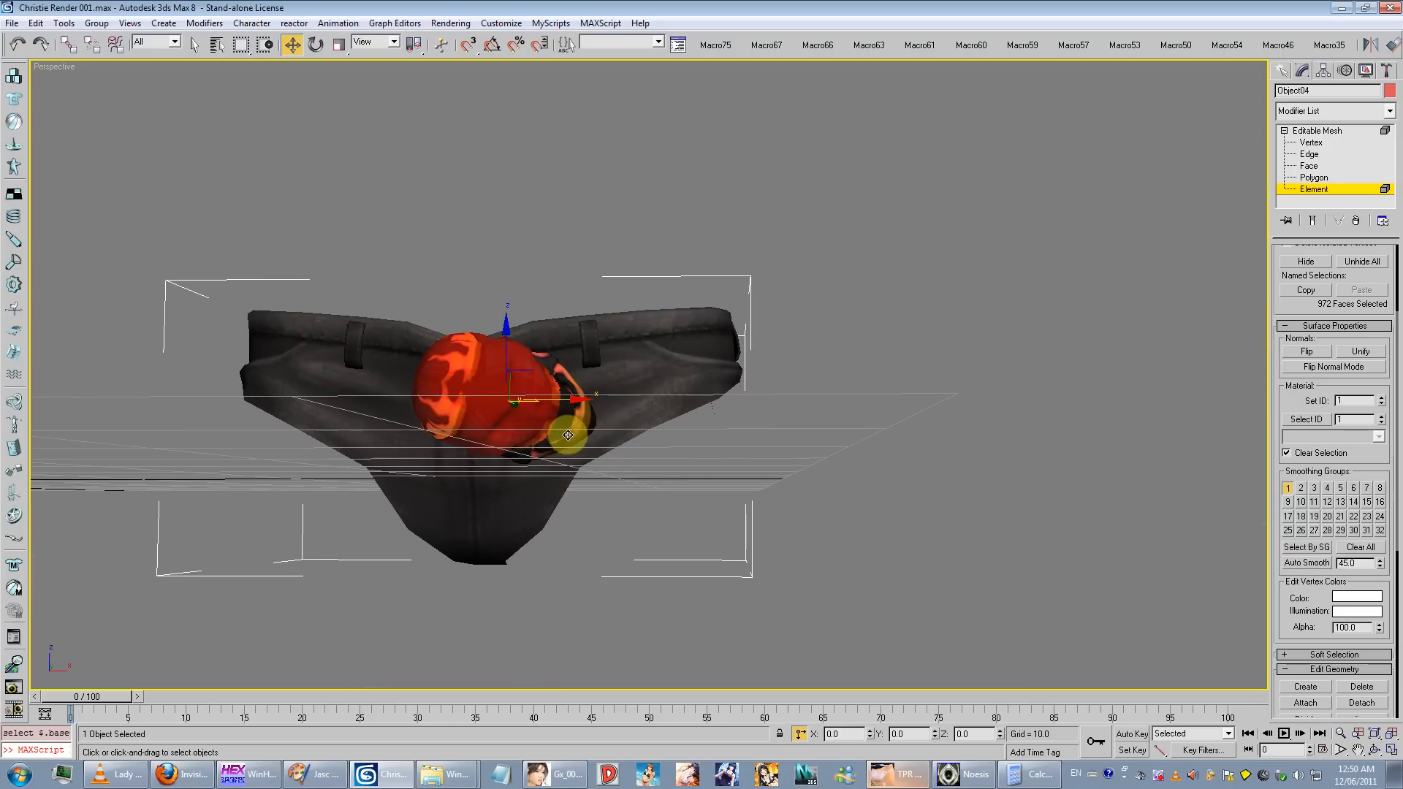
left_click(565, 432, "ctrl")
middle_click_drag(572, 436, 643, 469, "alt")
key("alt+Tab")
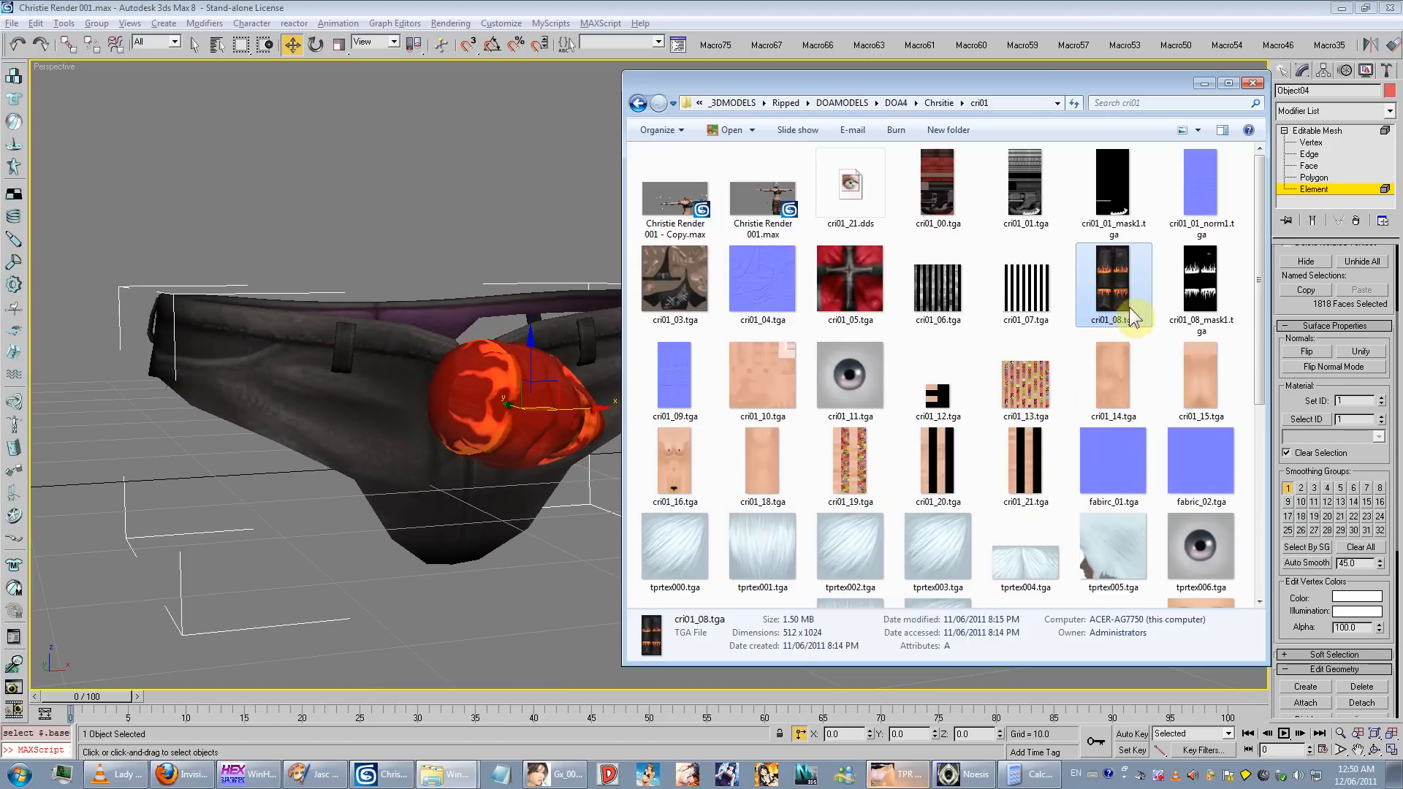
left_click(653, 305)
left_click_drag(652, 305, 537, 378)
left_click(575, 557)
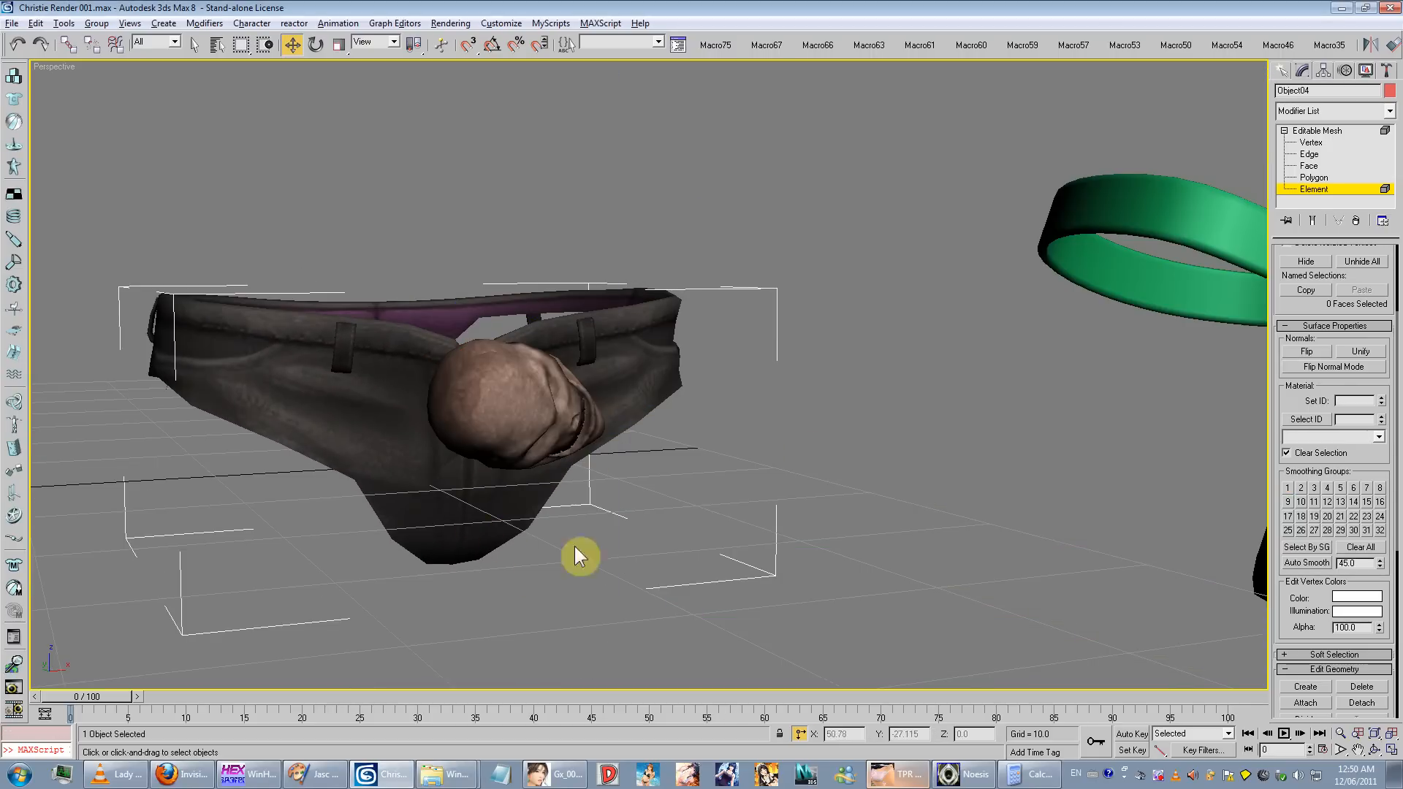
left_click(1308, 190)
left_click(954, 358)
middle_click_drag(954, 358, 775, 401, "alt")
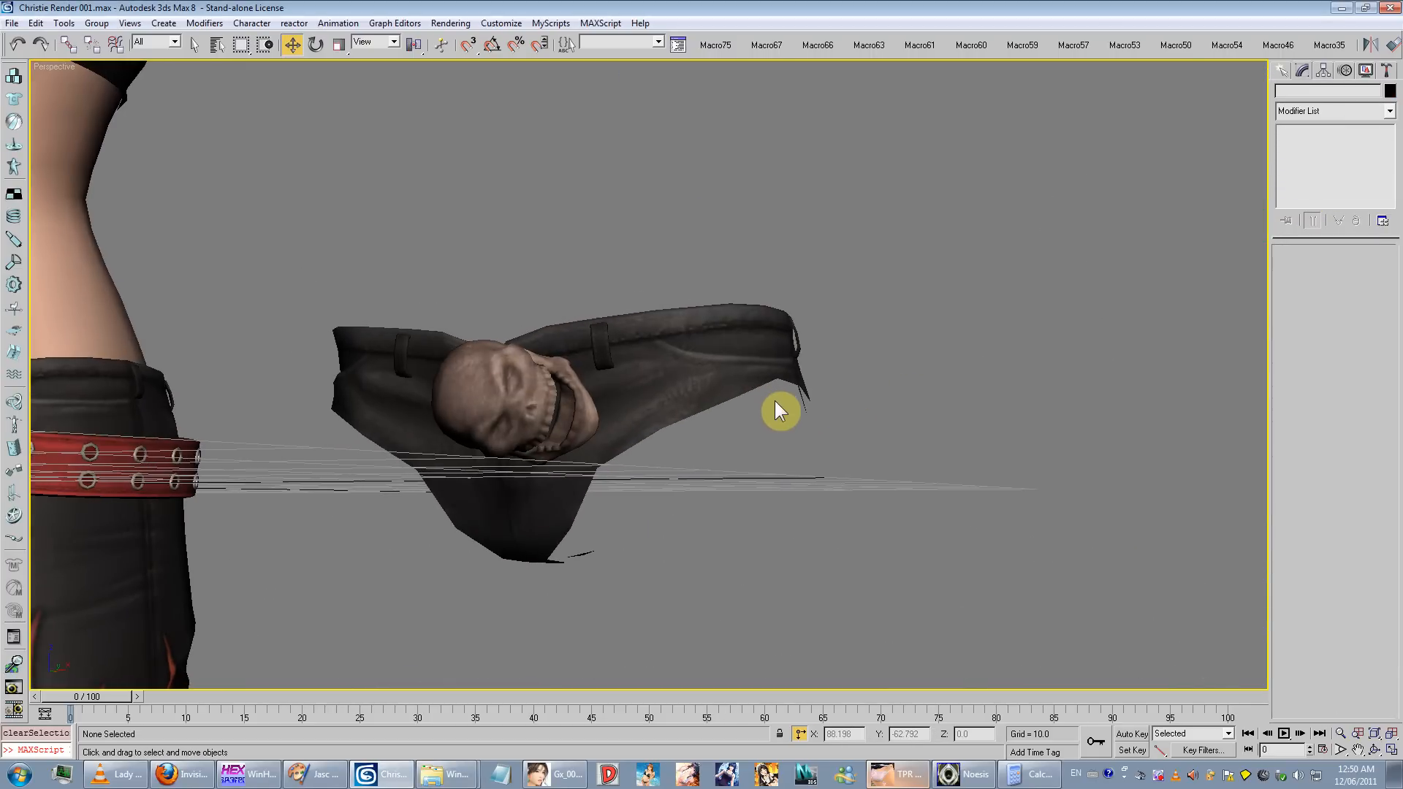
scroll(669, 365, "down", 5)
middle_click_drag(670, 364, 760, 417, "alt")
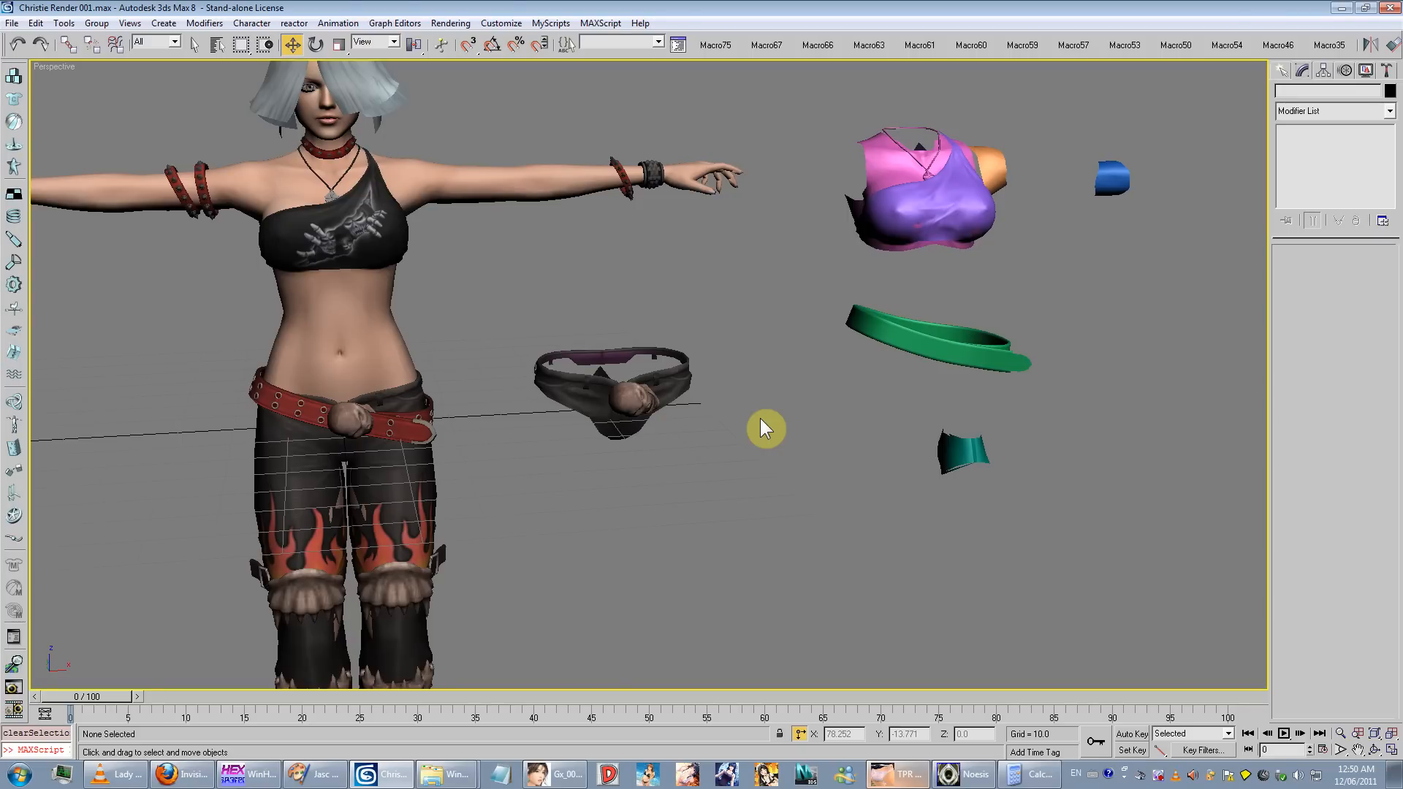
Step: Move the pink top away from the purple piece to just beside the separate trouser-waist mesh
left_click(905, 156)
left_click_drag(939, 155, 747, 412)
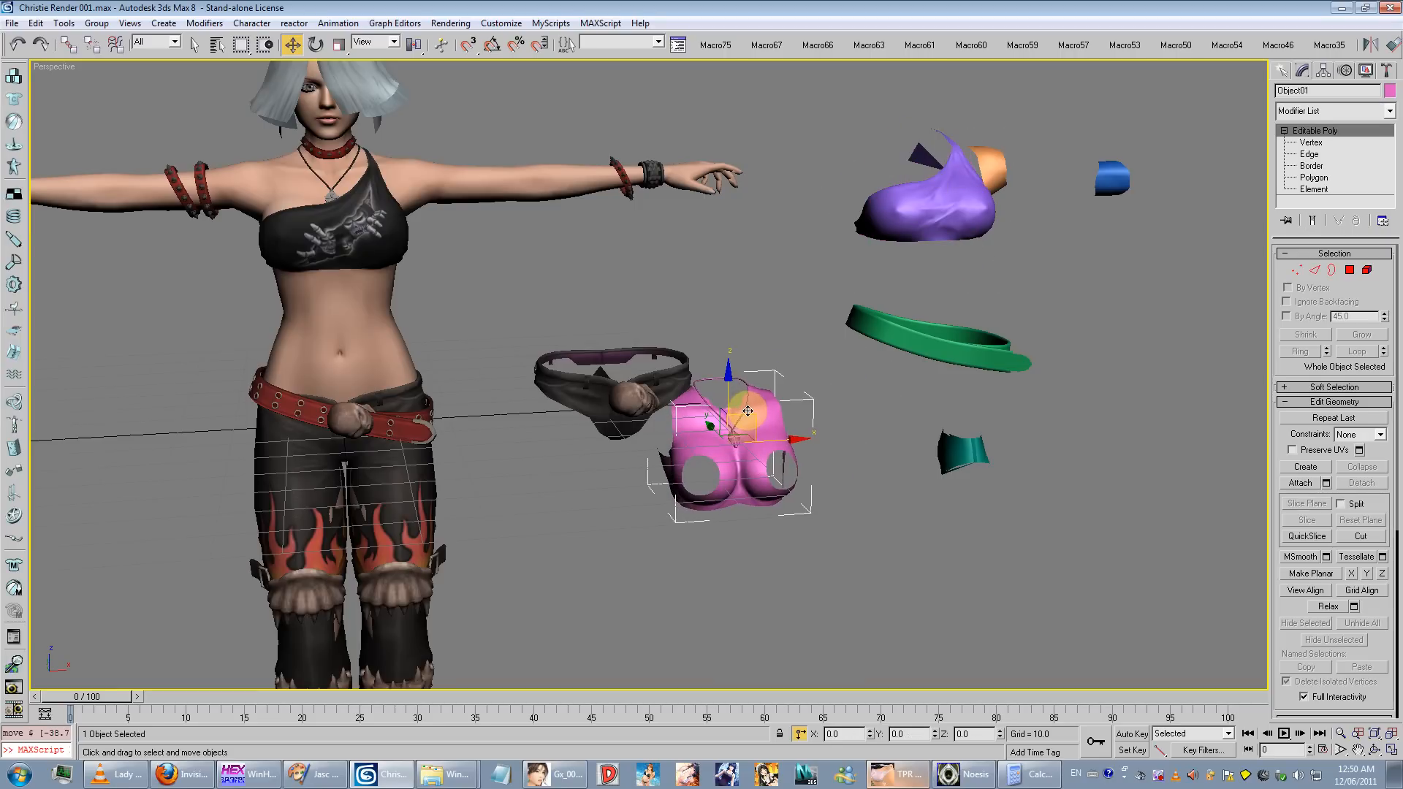
key("z")
Step: Examine the pink top mesh from several sides, including its openings, neck cord and pendant
middle_click_drag(767, 429, 914, 418, "alt")
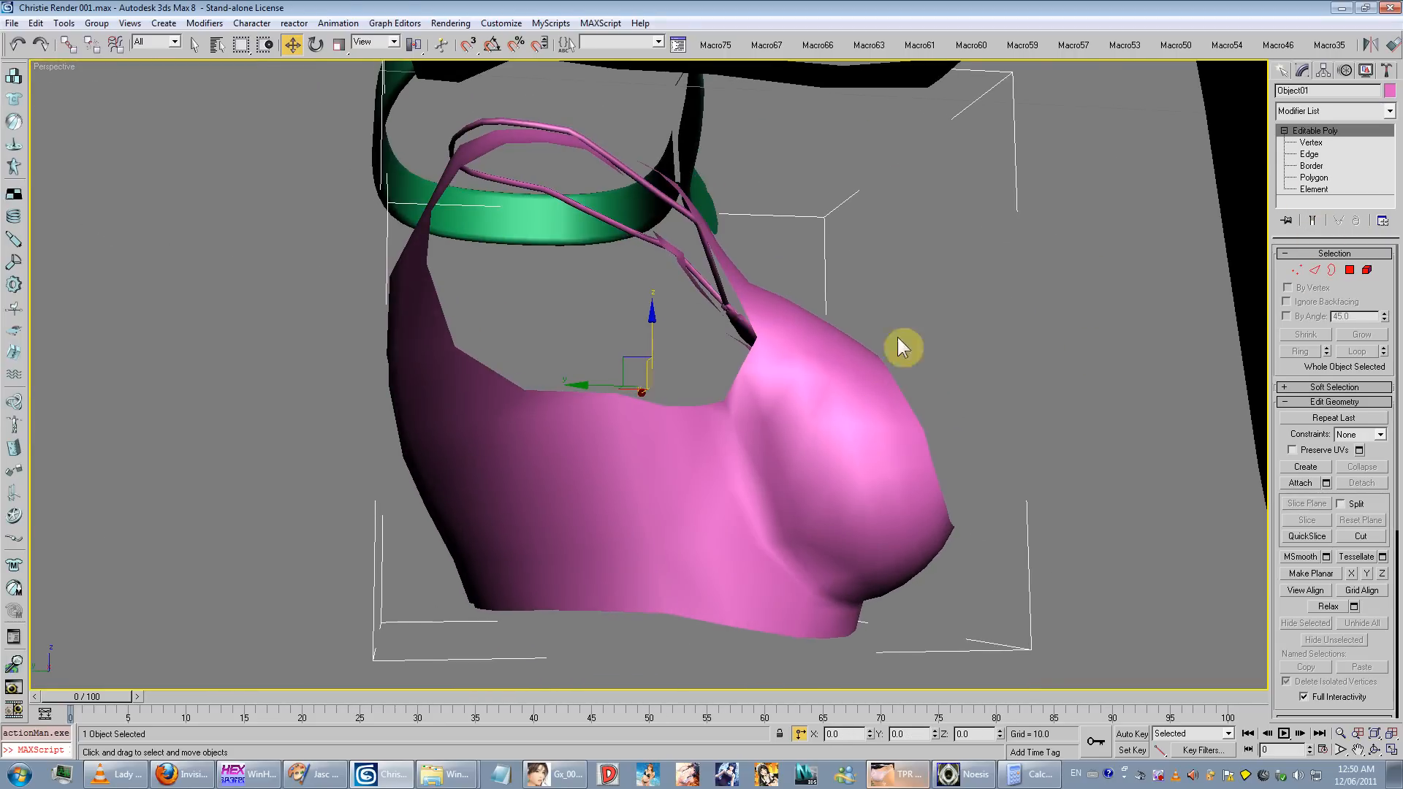
middle_click_drag(902, 347, 671, 436, "alt")
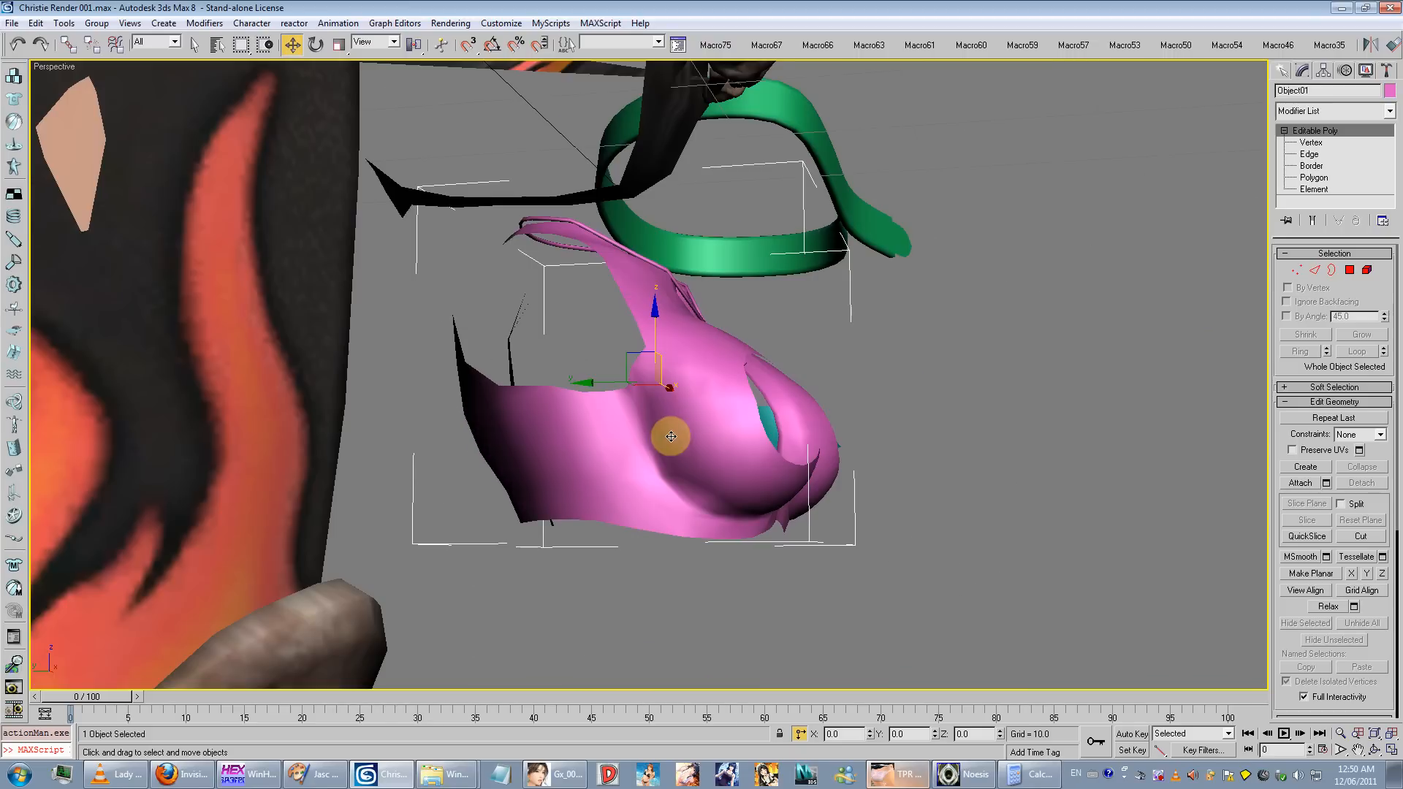
middle_click_drag(529, 469, 434, 501, "alt")
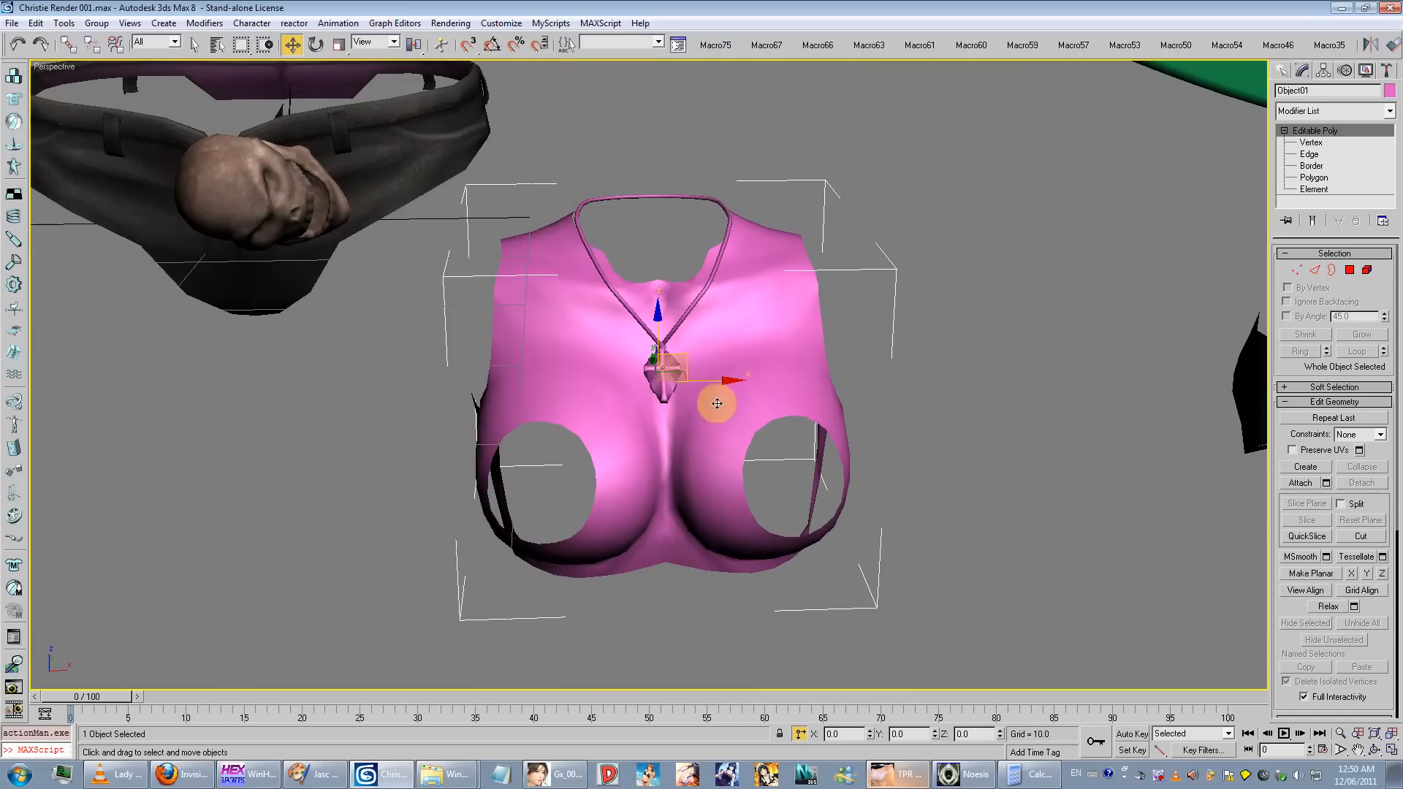
middle_click_drag(627, 401, 585, 465, "alt")
scroll(627, 486, "up", 5)
scroll(707, 343, "up", 4)
middle_click_drag(584, 464, 754, 419)
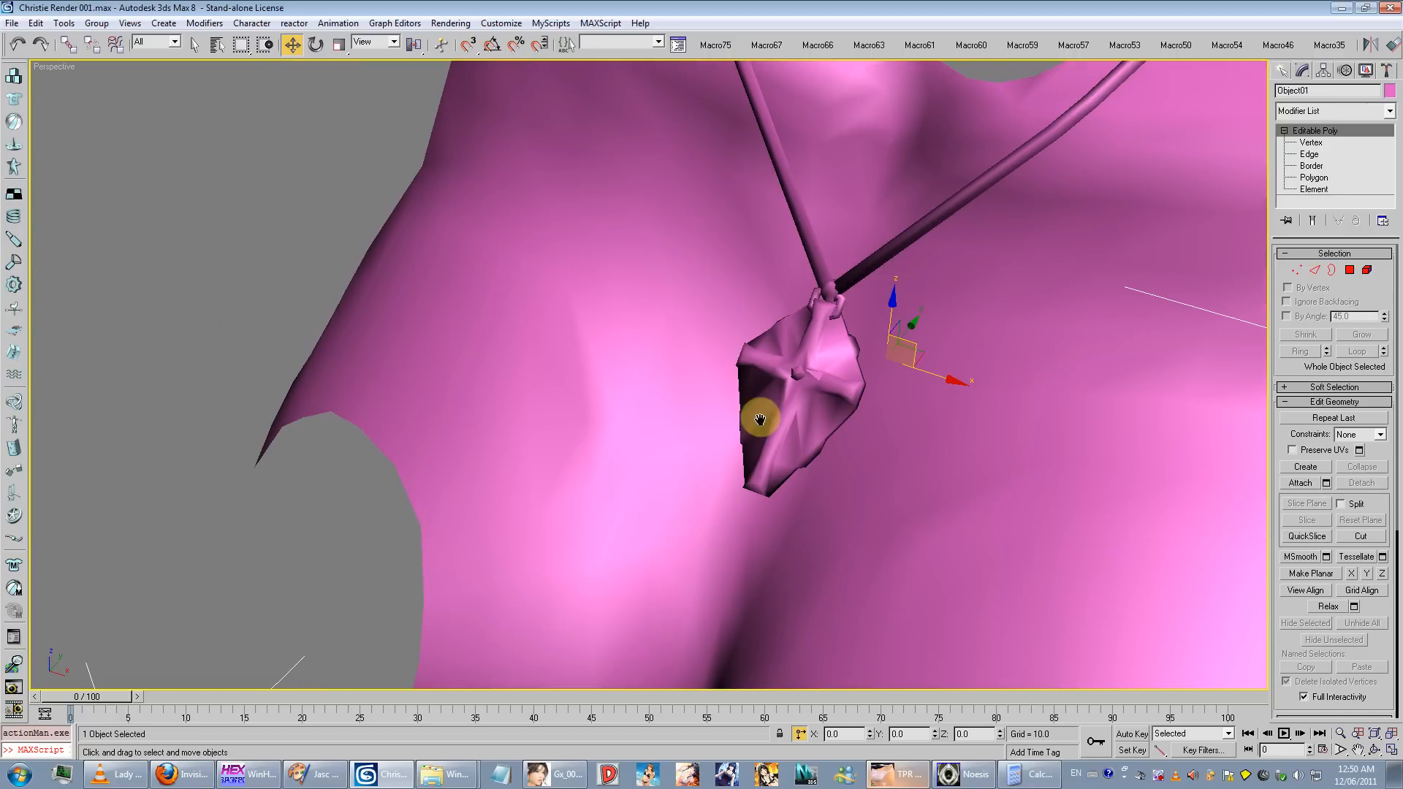
scroll(813, 298, "down", 5)
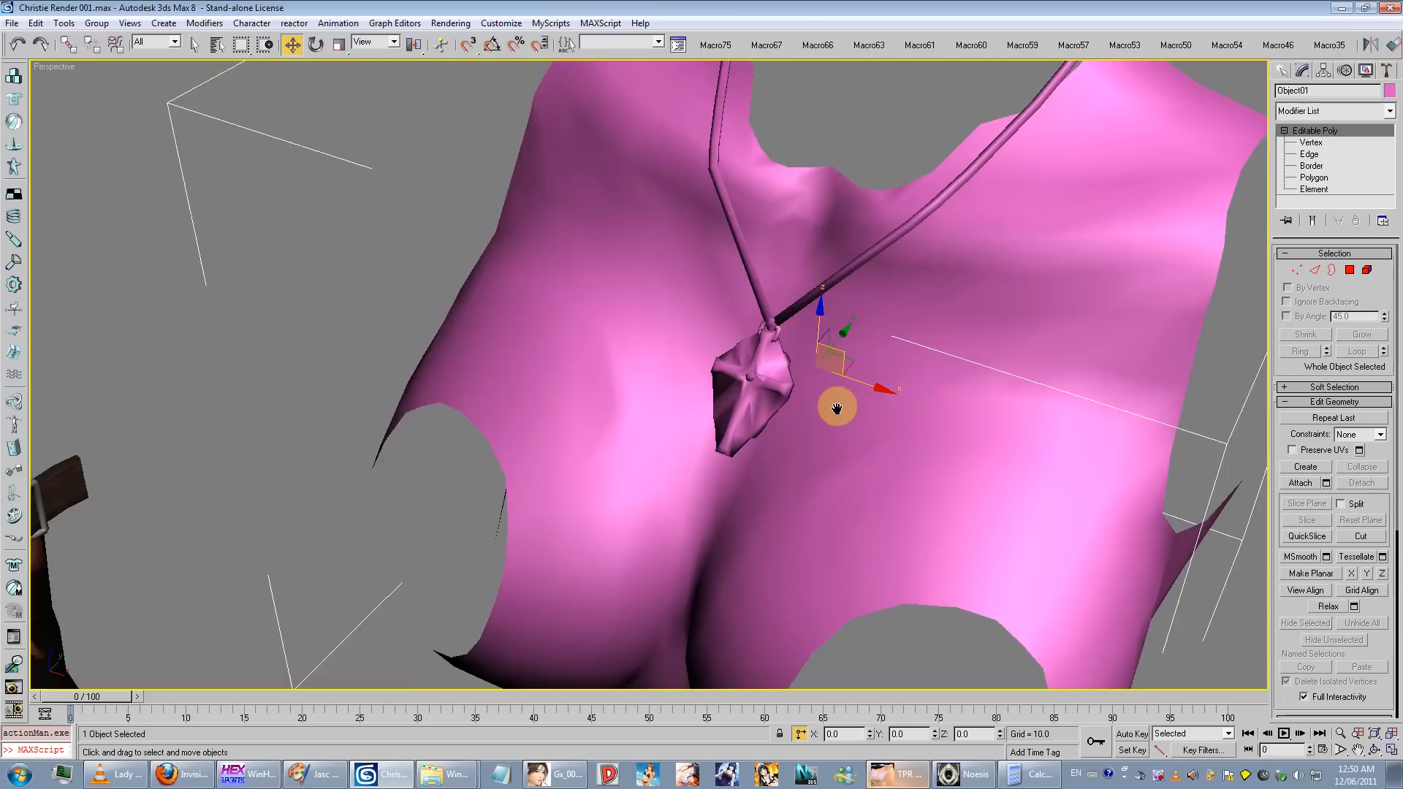
middle_click_drag(839, 401, 800, 290, "alt")
scroll(656, 422, "down", 3)
scroll(657, 423, "down", 4)
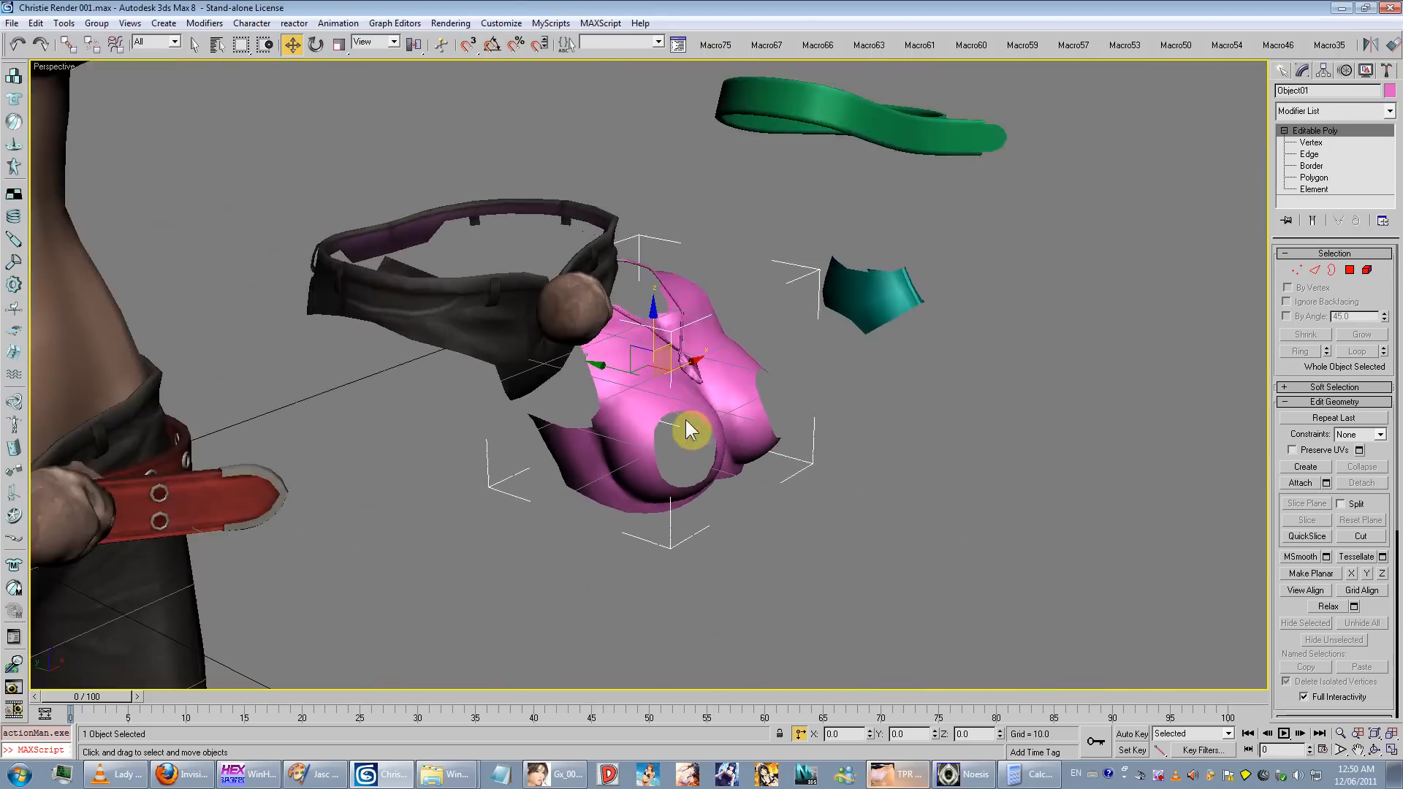
middle_click_drag(686, 421, 614, 429, "alt")
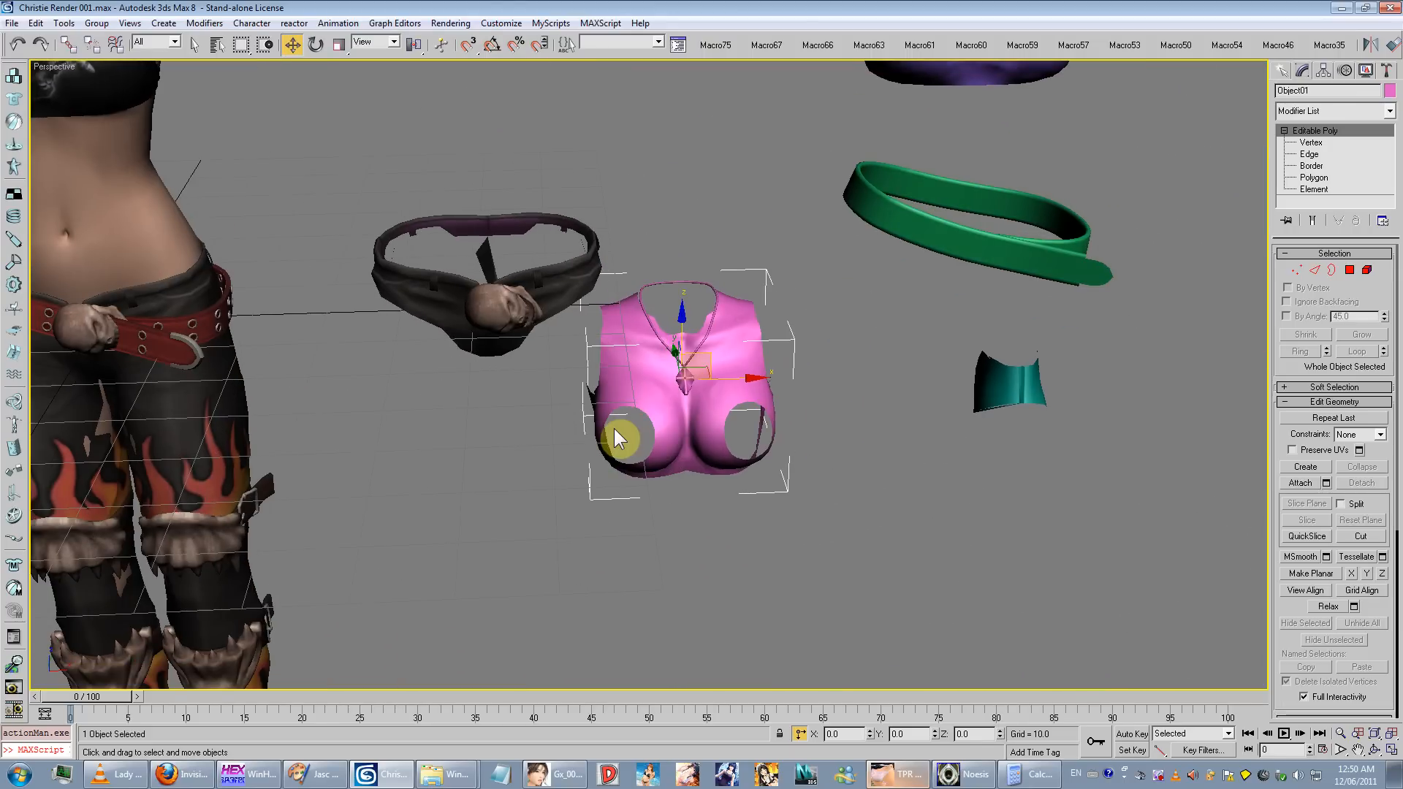
Step: Apply the cri01_05.tga texture to the pink top mesh and check how it maps
scroll(641, 395, "up", 4)
middle_click_drag(546, 393, 688, 363, "alt")
scroll(629, 378, "up", 3)
key("alt+Tab")
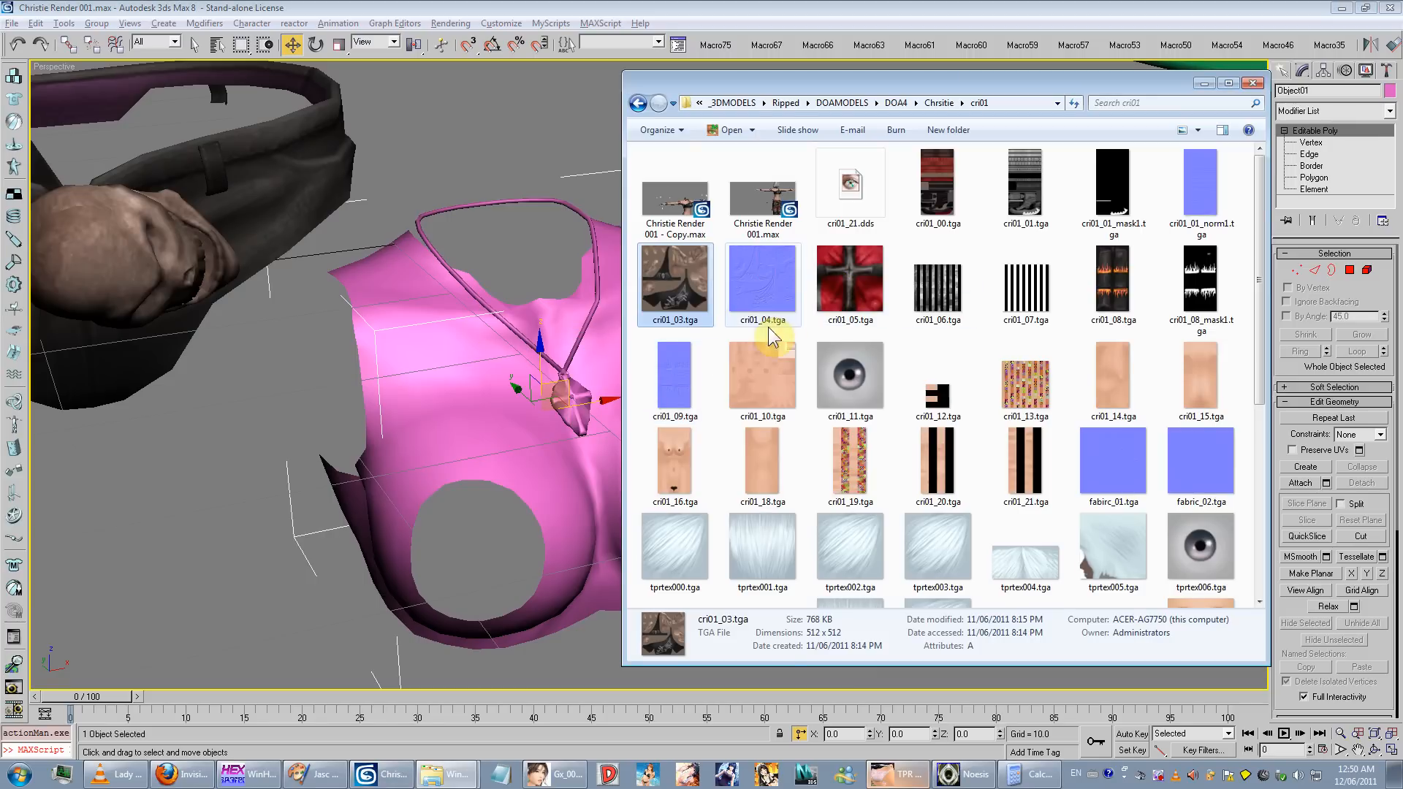
left_click_drag(840, 285, 331, 521)
middle_click_drag(331, 521, 371, 489, "alt")
scroll(441, 475, "up", 8)
scroll(441, 475, "down", 8)
Step: Replace the top mesh's texture with the flame image cri01_08.tga
key("alt+Tab")
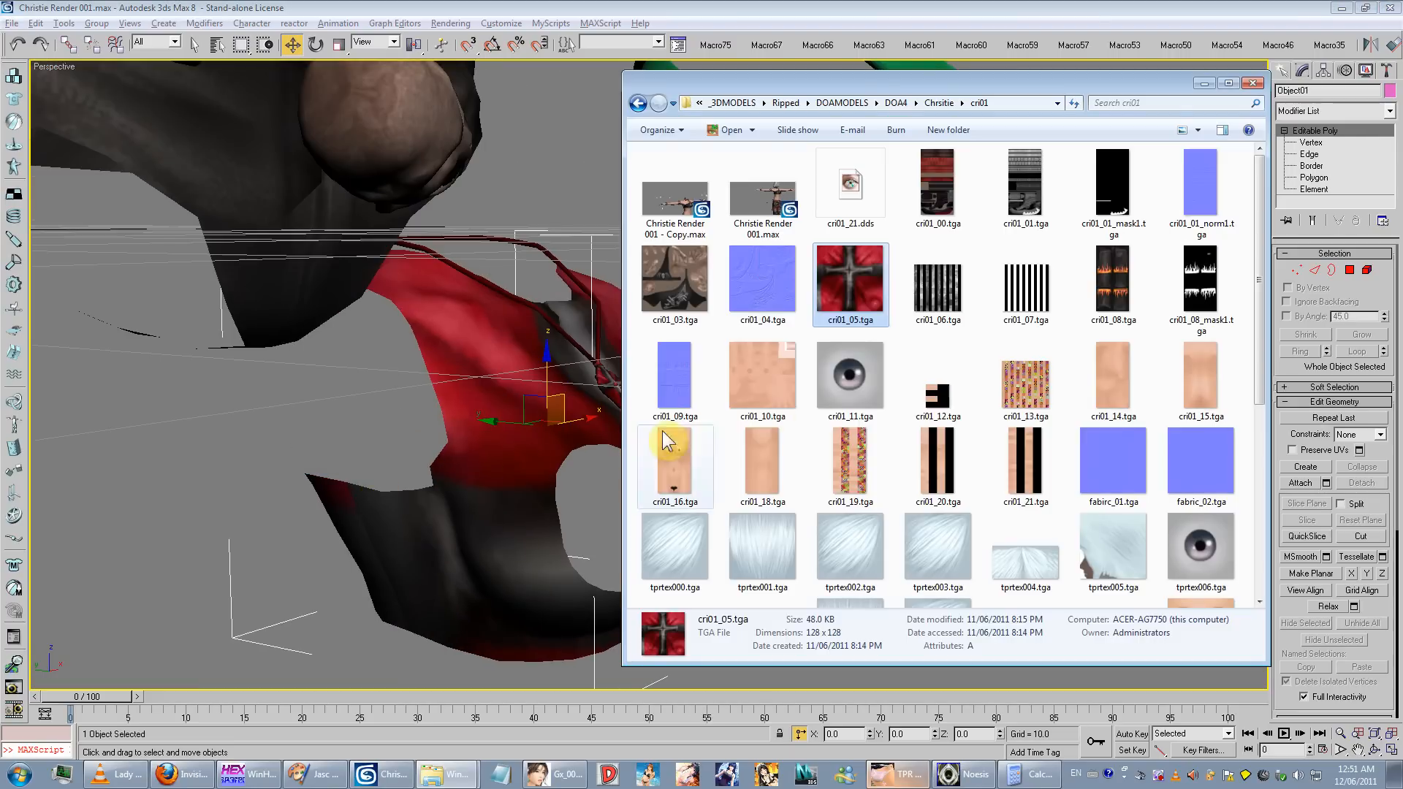
left_click_drag(1111, 285, 506, 526)
middle_click_drag(482, 542, 539, 549, "alt")
scroll(495, 539, "up", 4)
scroll(582, 519, "down", 5)
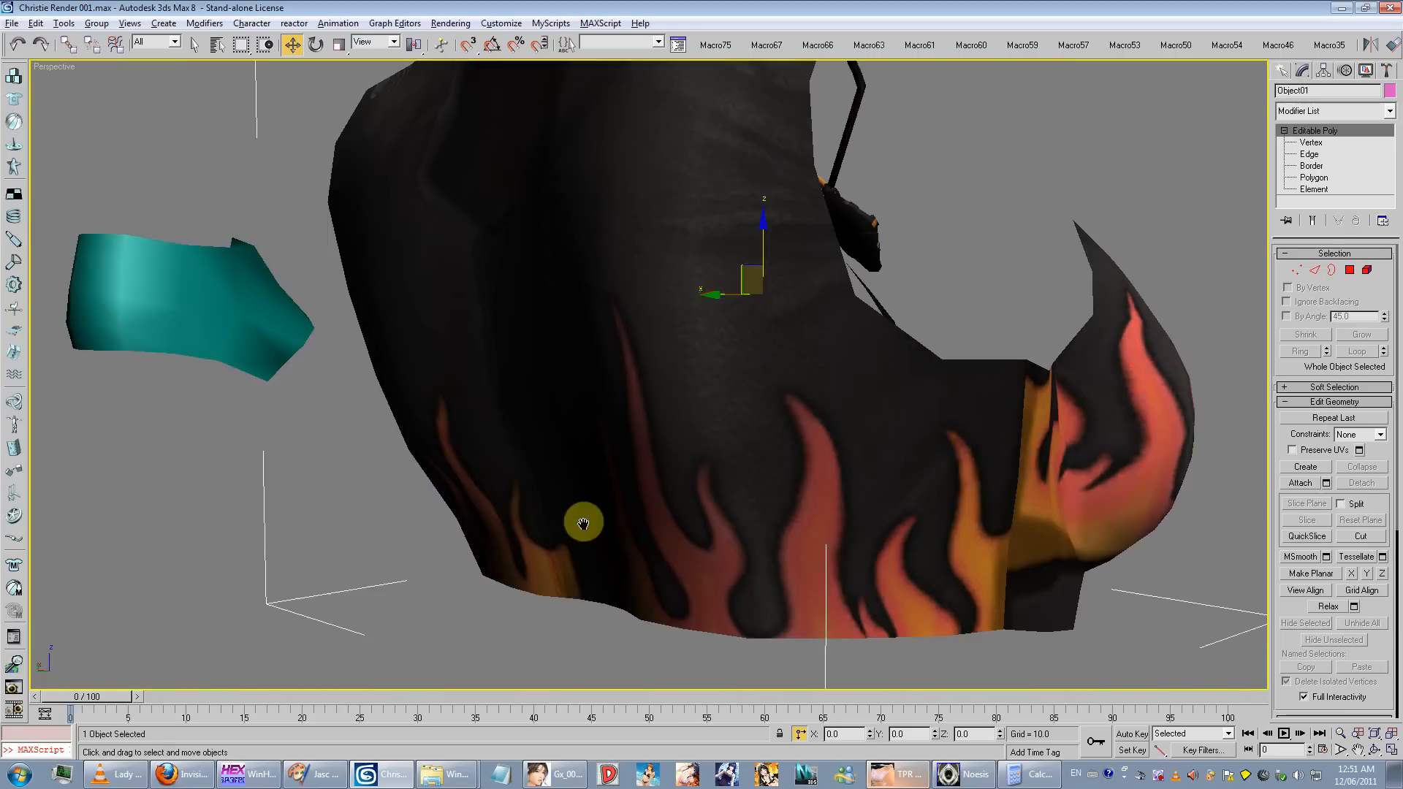
Step: Examine how the flame texture fits across the top's side seams, neck cord, pendant and front
middle_click_drag(660, 472, 625, 456, "alt")
scroll(615, 451, "up", 3)
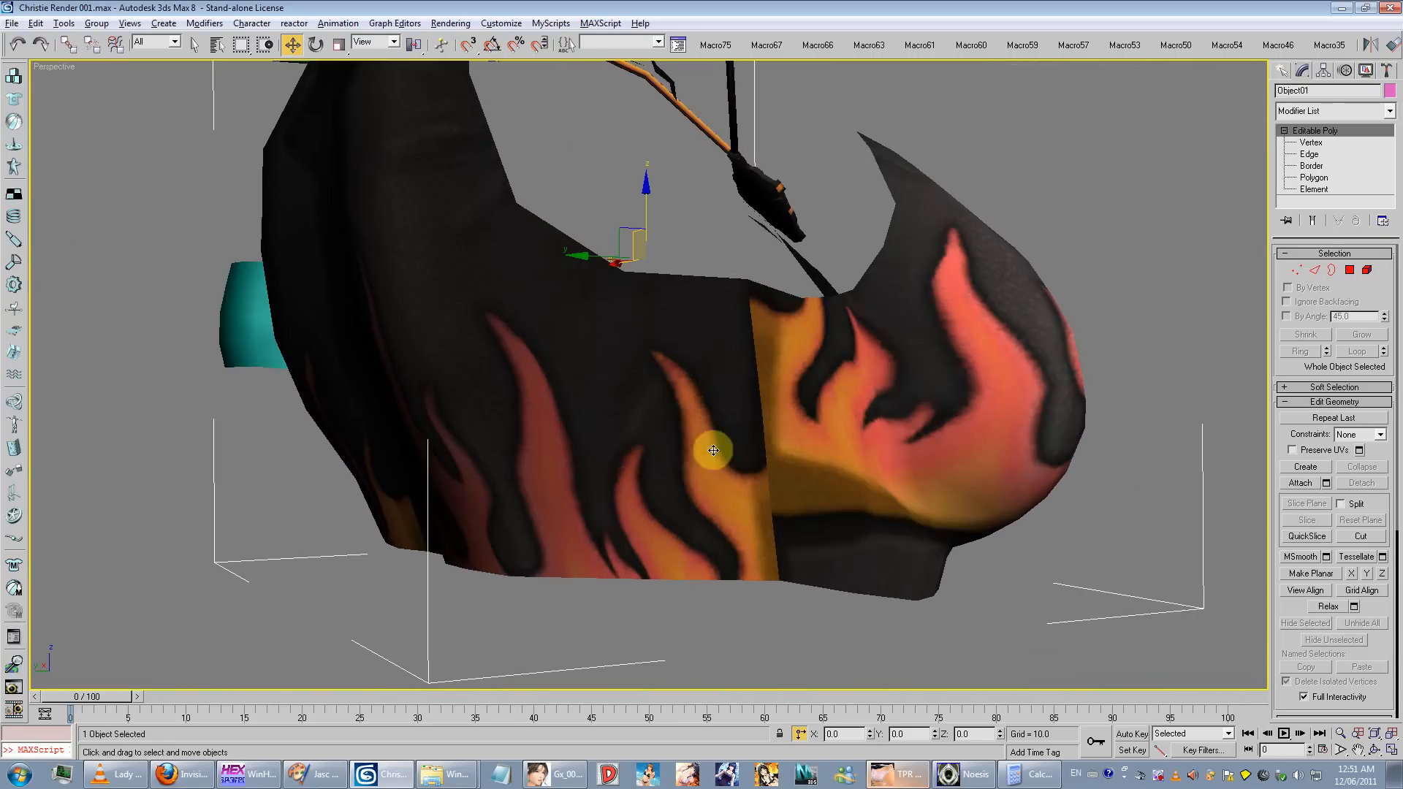
middle_click_drag(714, 451, 695, 448, "alt")
scroll(694, 448, "up", 3)
scroll(678, 456, "down", 3)
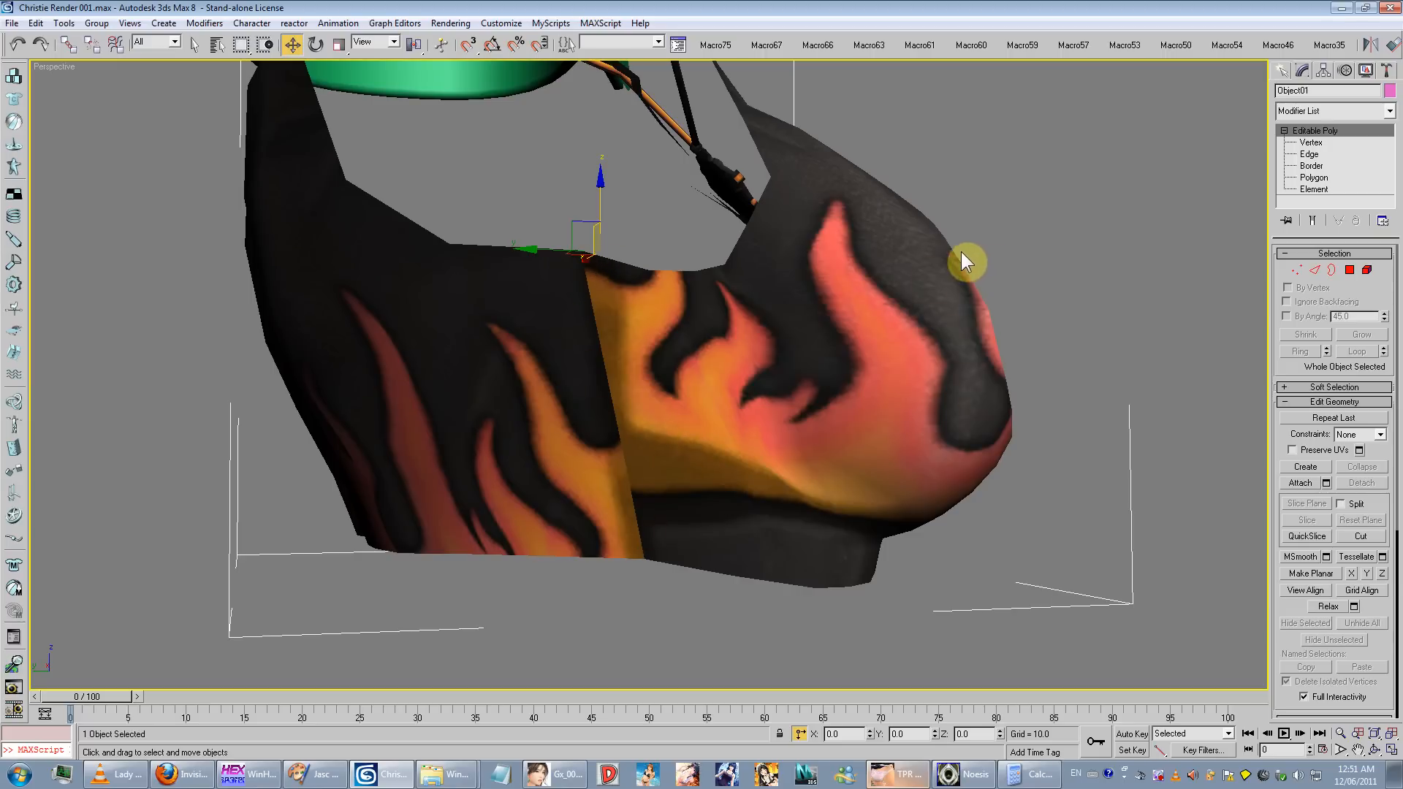
middle_click_drag(786, 391, 585, 482, "alt")
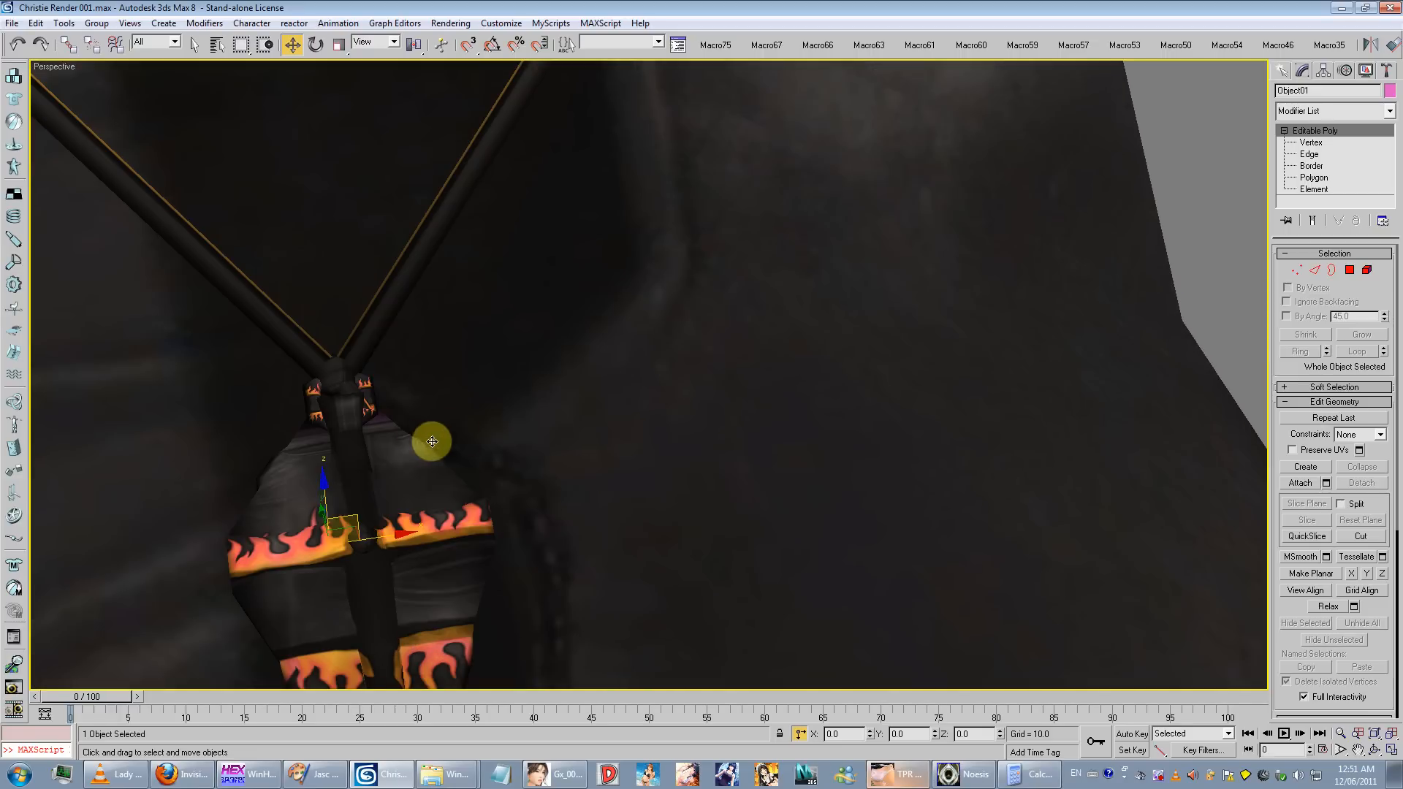
middle_click_drag(431, 441, 530, 298, "alt")
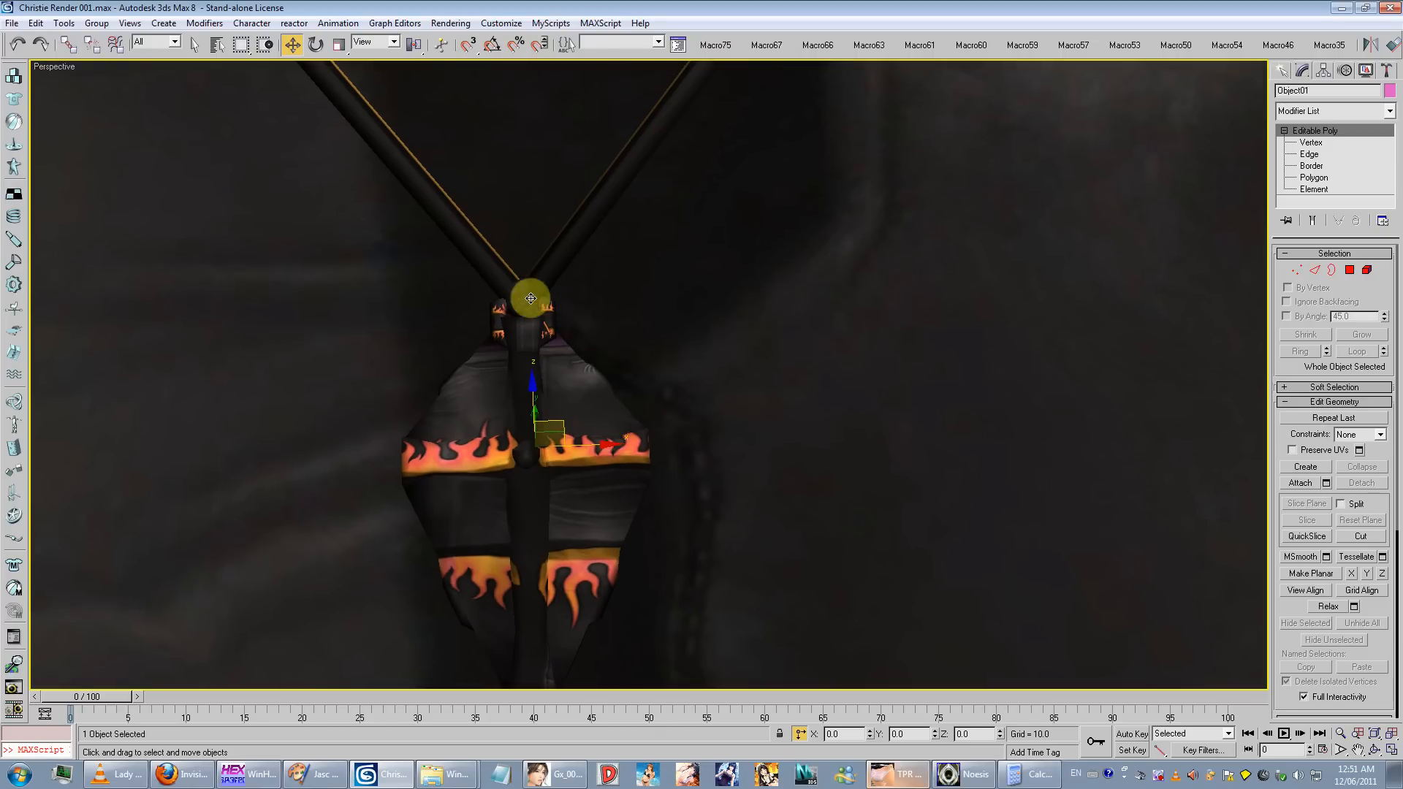
middle_click_drag(563, 357, 579, 457)
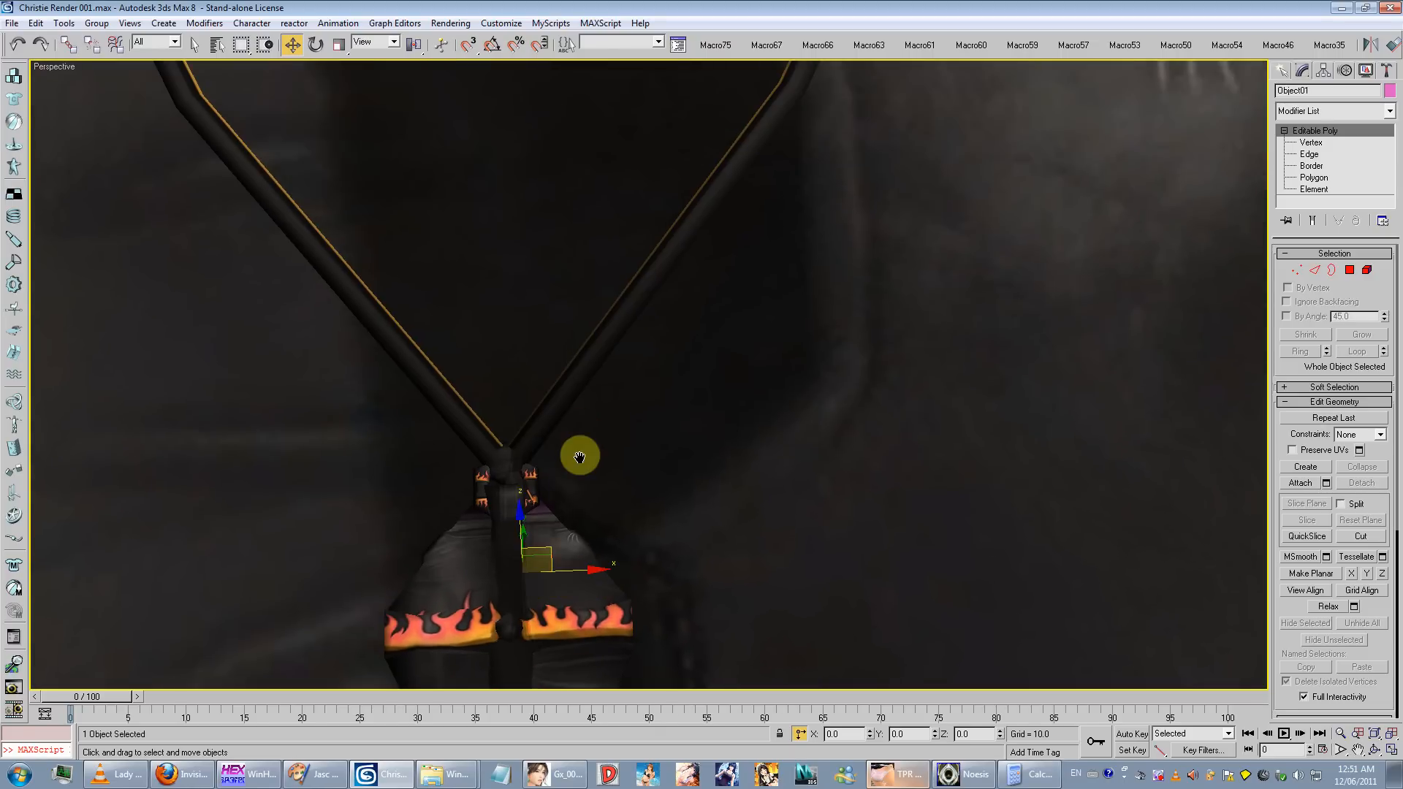
scroll(579, 457, "down", 5)
scroll(505, 418, "down", 5)
middle_click_drag(504, 418, 586, 274, "alt")
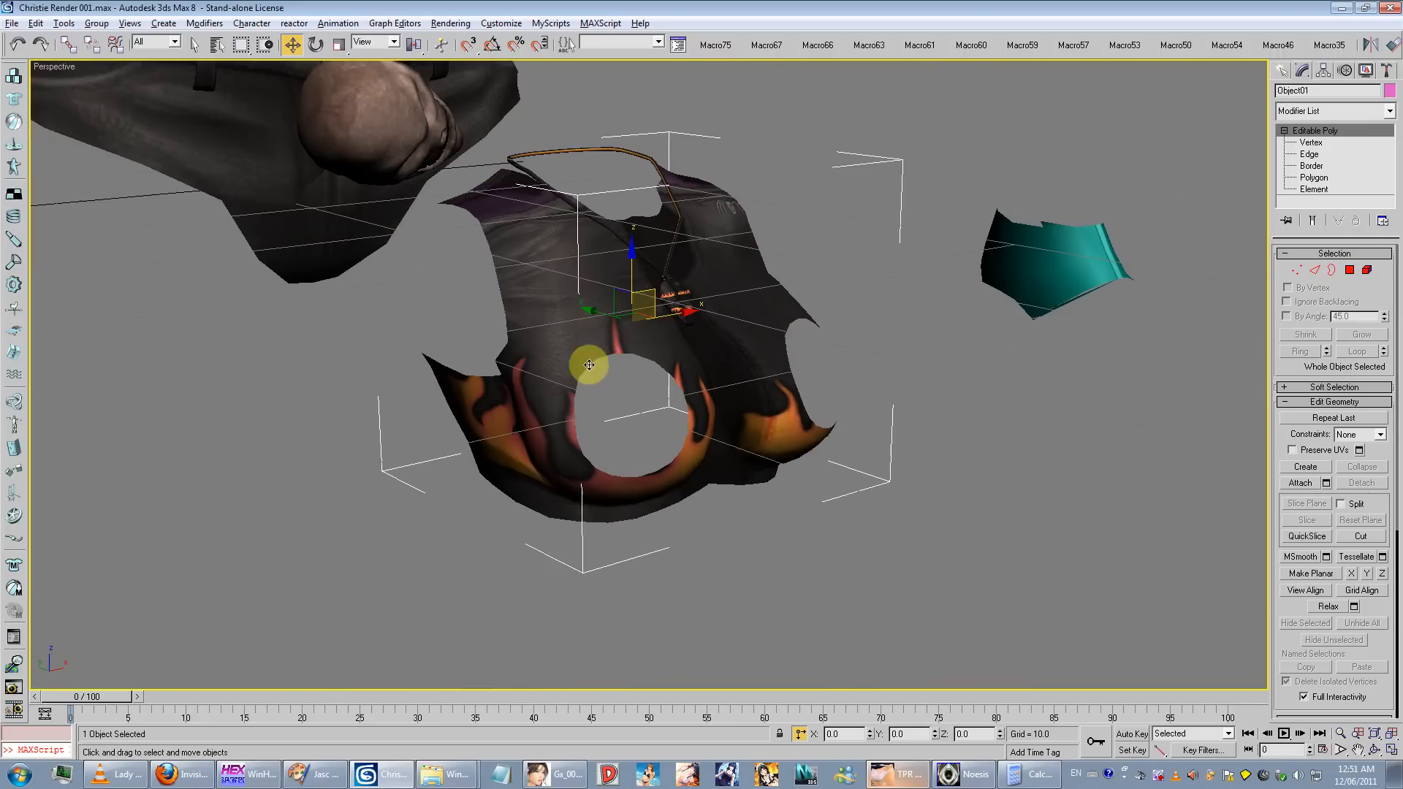
middle_click_drag(589, 364, 403, 306, "alt")
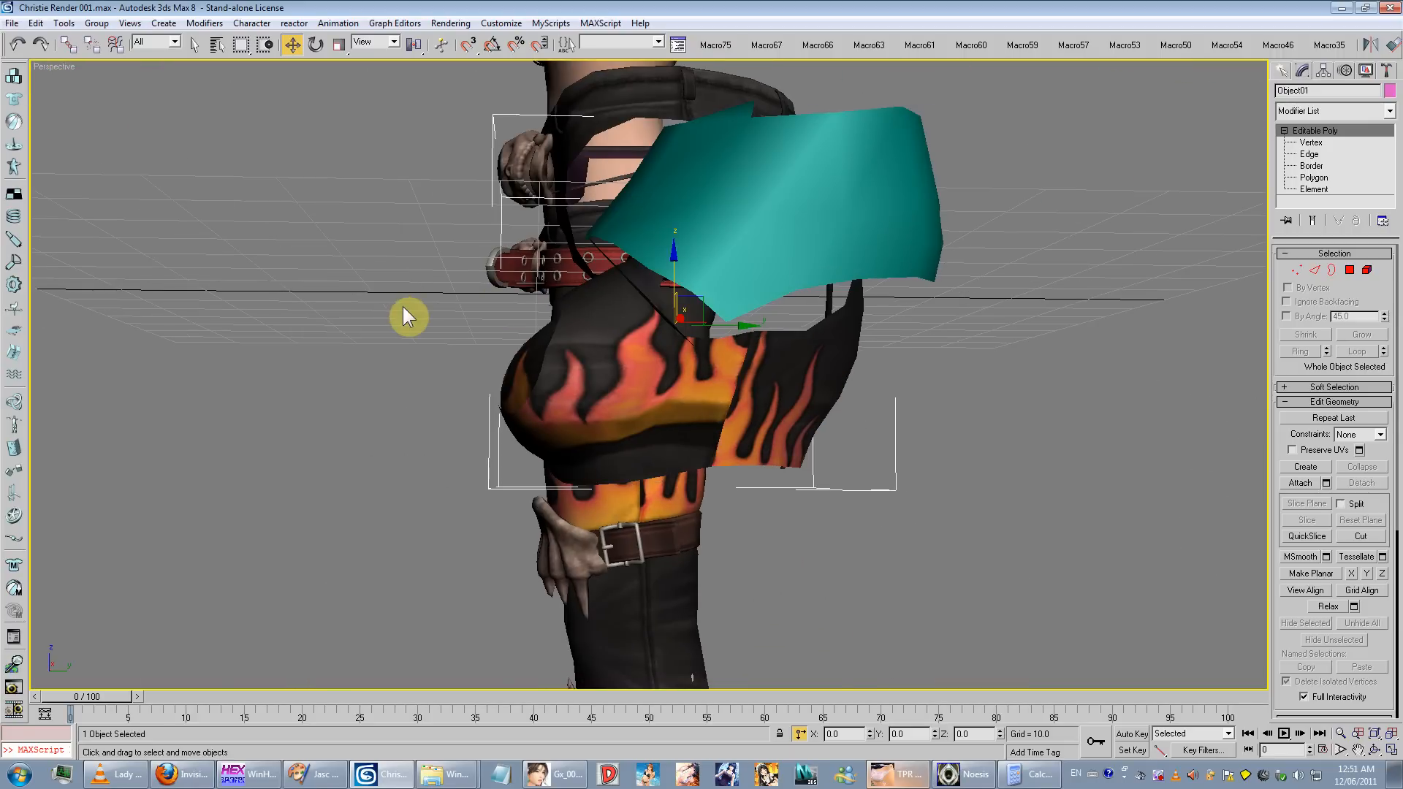
middle_click_drag(511, 366, 649, 394, "alt")
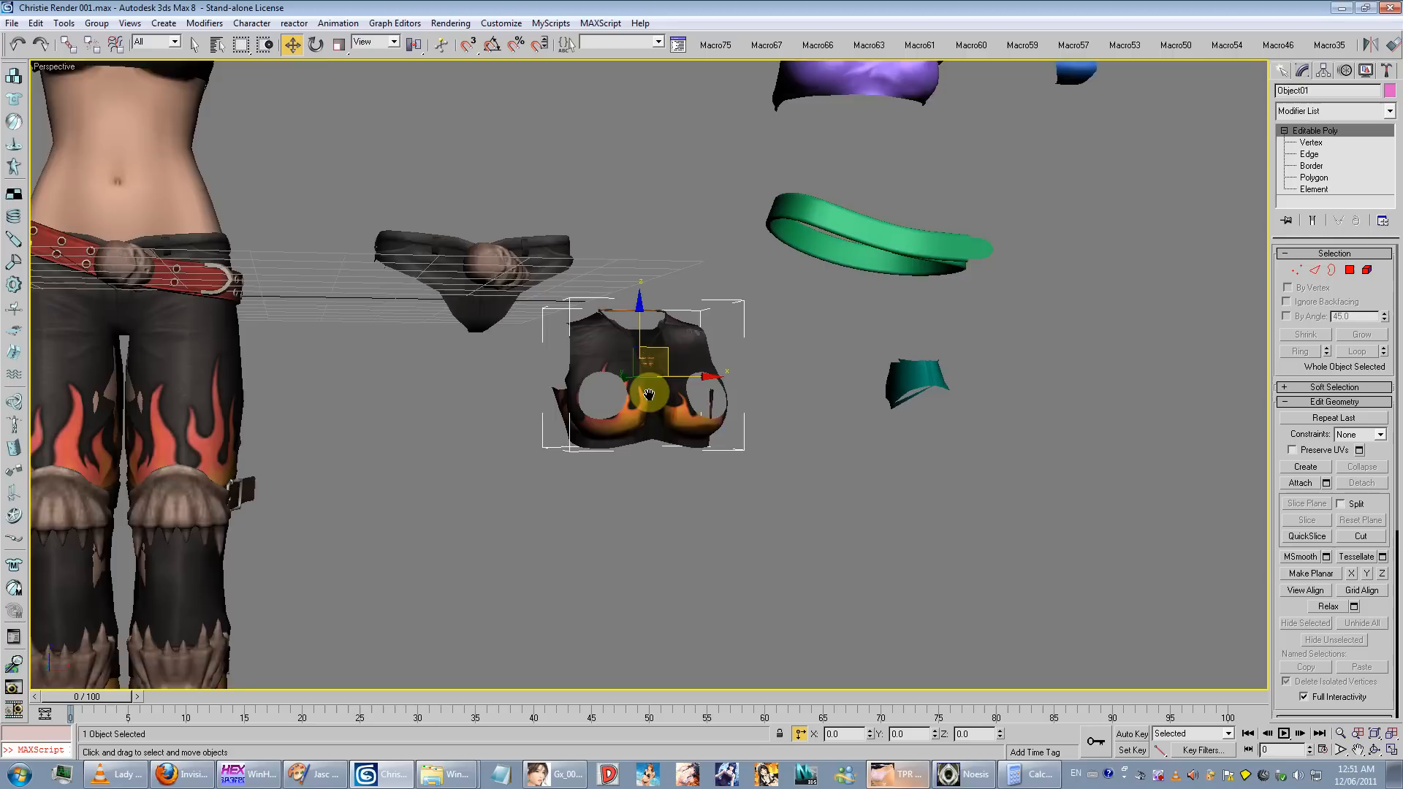
Step: Add the separate trouser-waist mesh to the selection with the flame-textured top and delete both objects
scroll(649, 394, "down", 3)
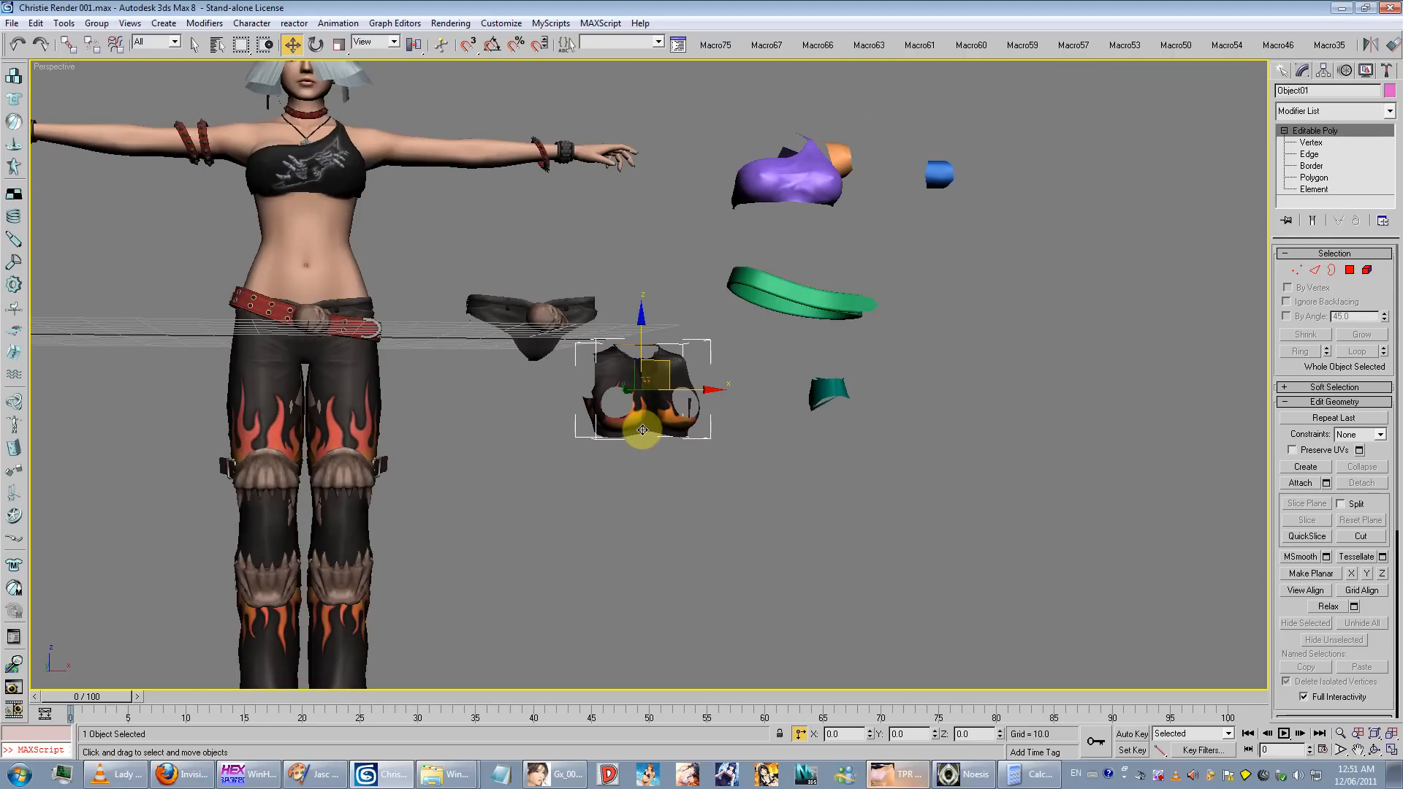
left_click(558, 313, "ctrl")
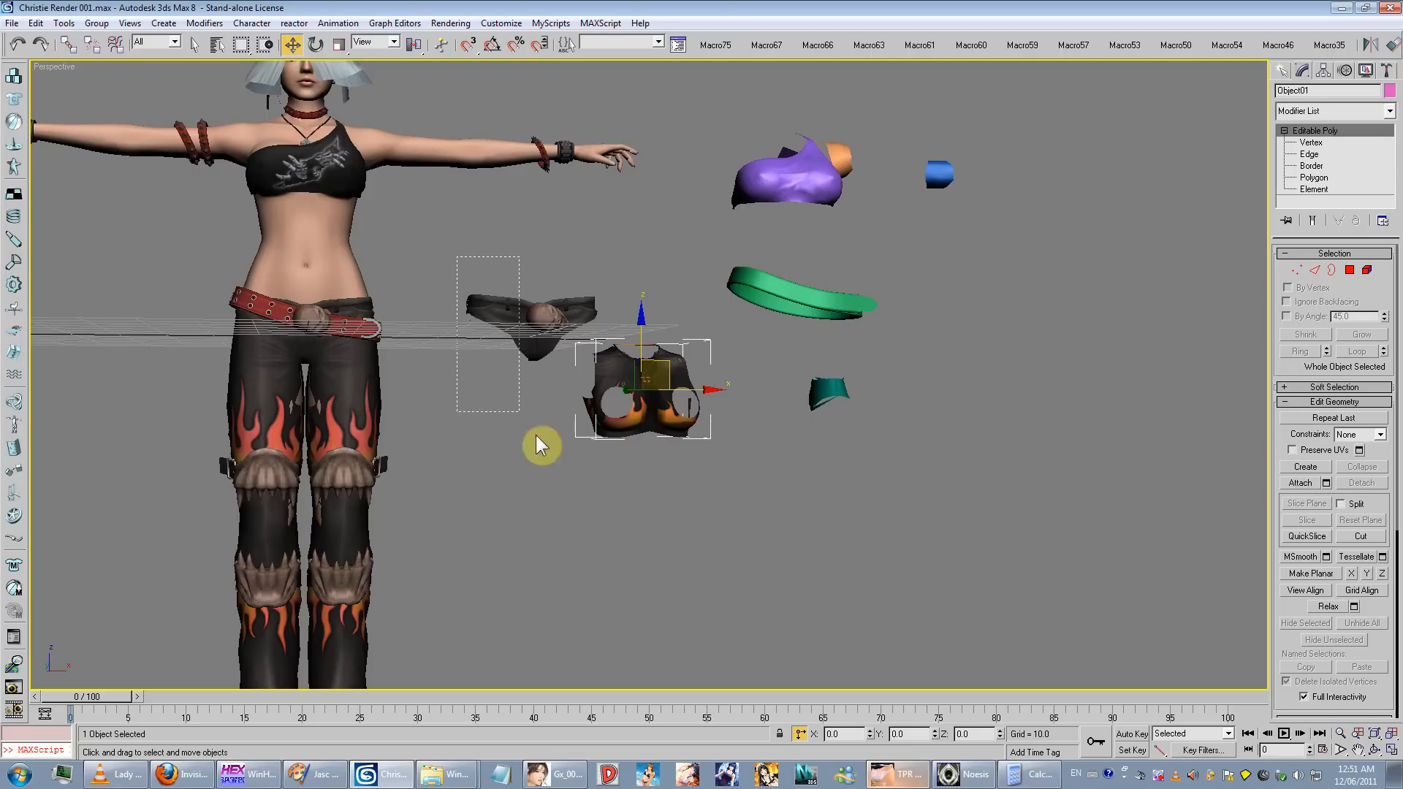
middle_click_drag(626, 504, 611, 460, "alt")
scroll(611, 460, "up", 5)
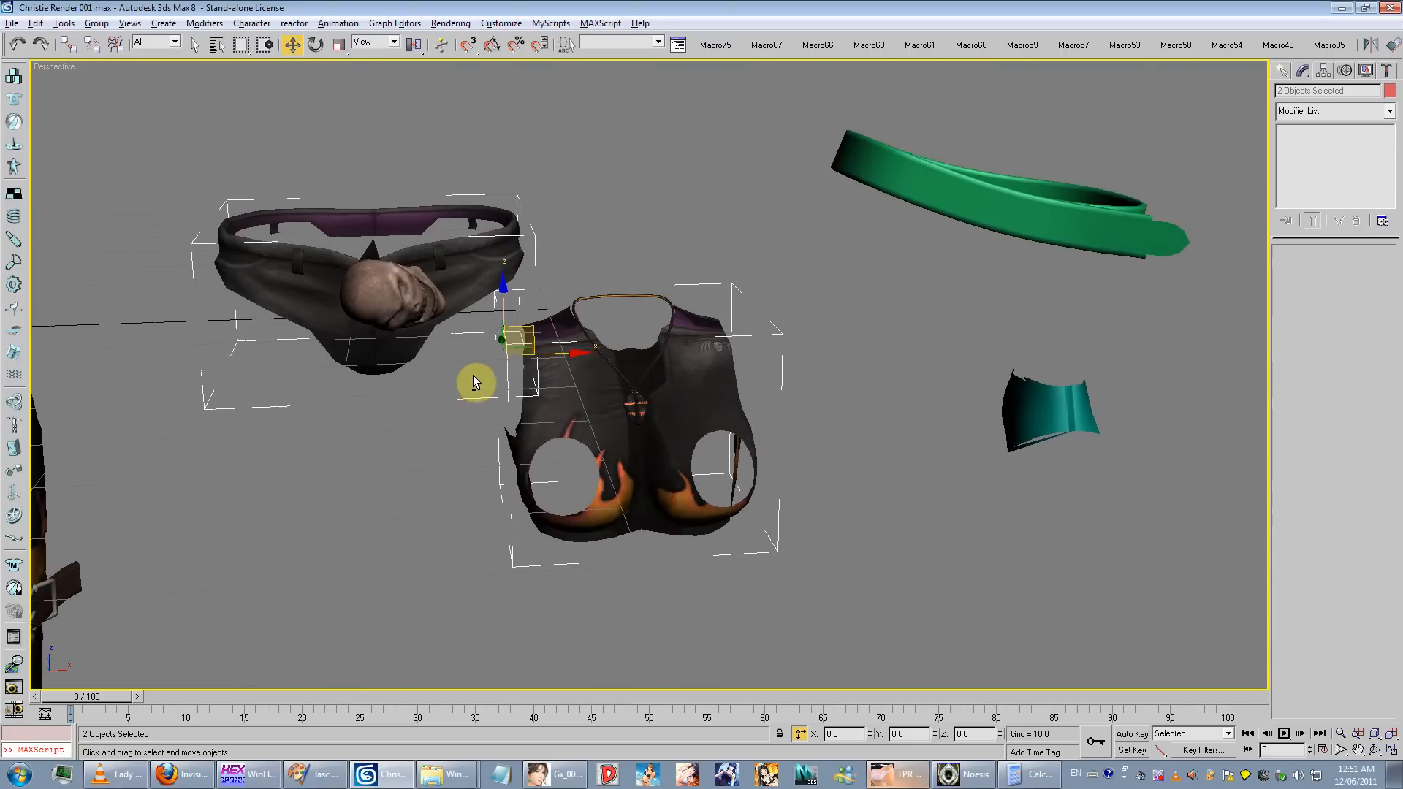
middle_click_drag(473, 377, 497, 377, "alt")
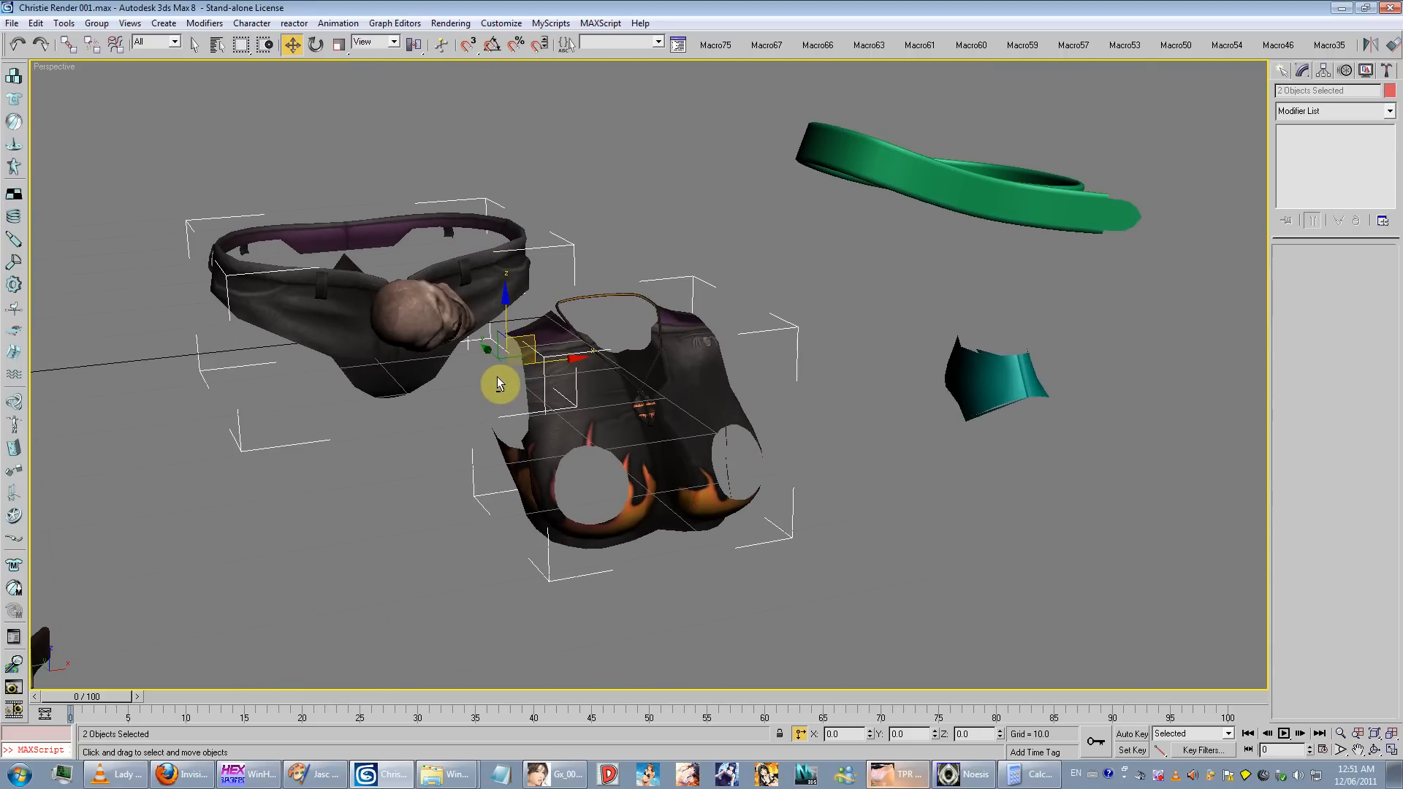
middle_click_drag(484, 375, 567, 347, "alt")
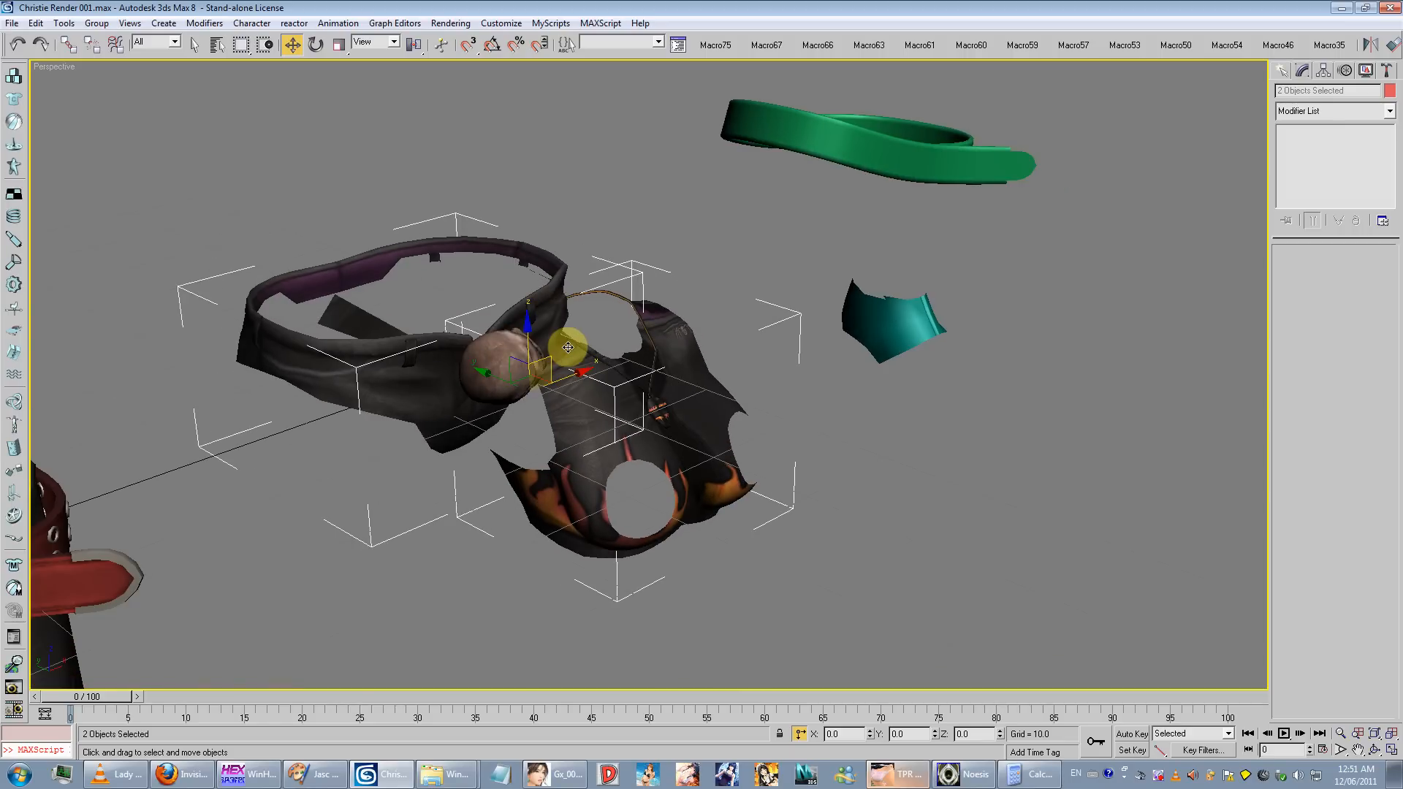
middle_click_drag(568, 347, 708, 455, "alt")
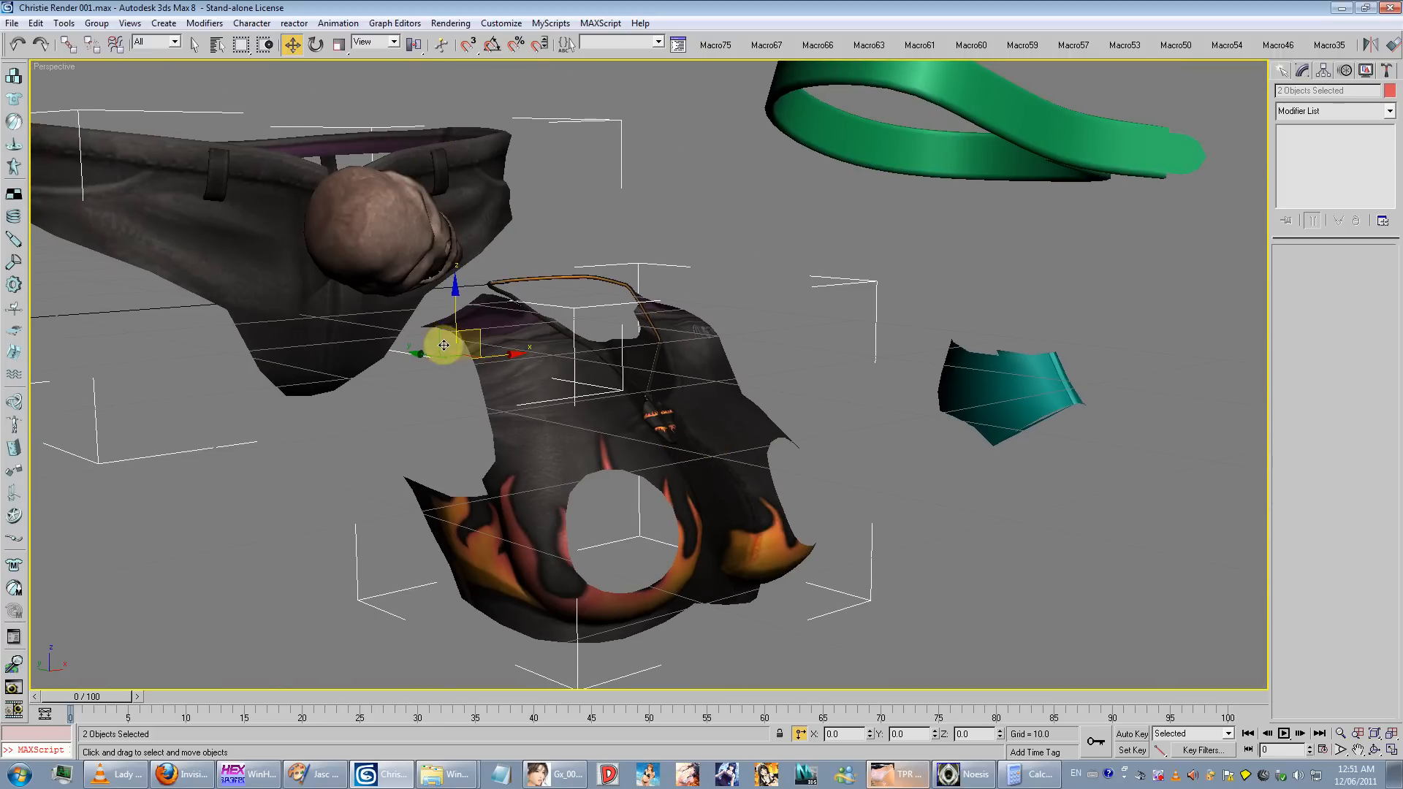
scroll(446, 346, "down", 4)
key("Delete")
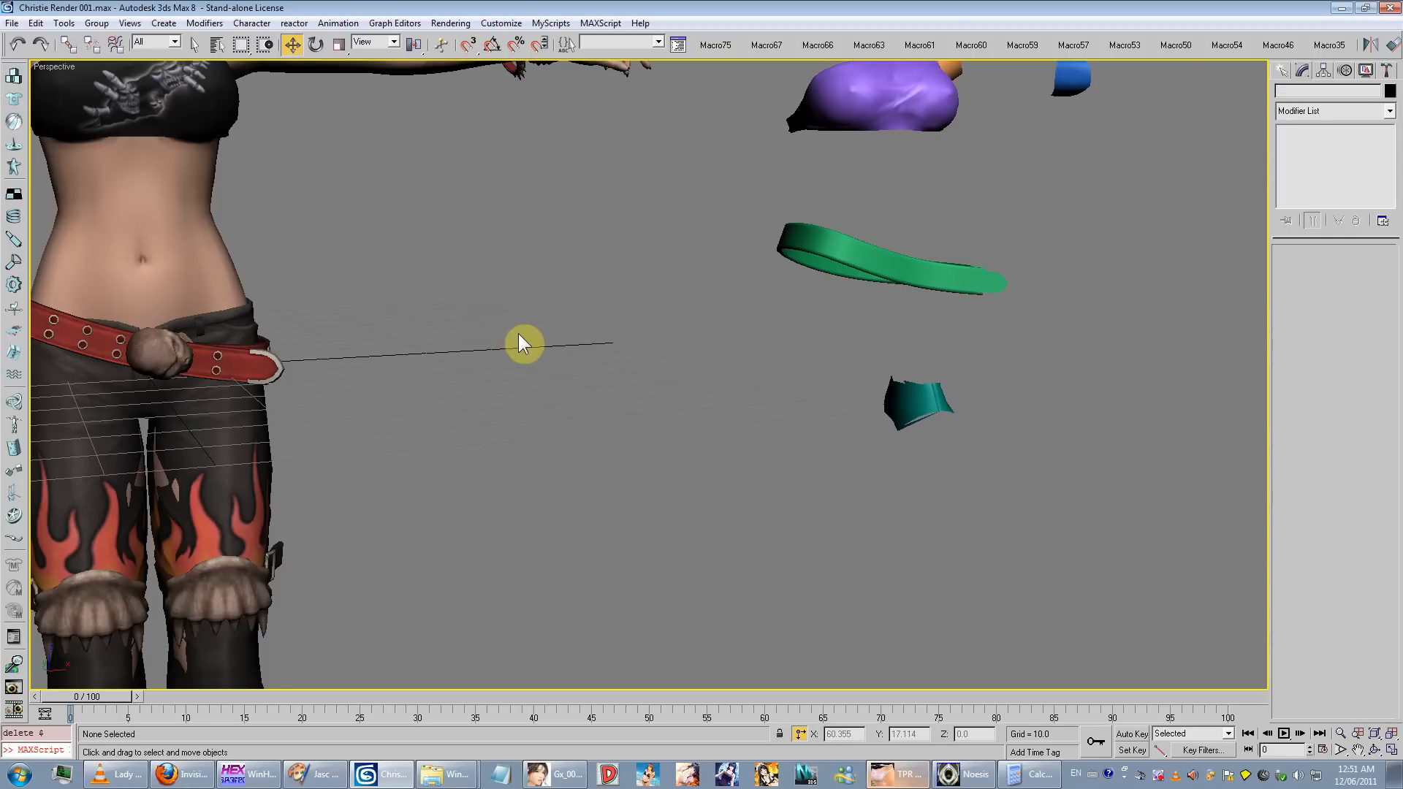
Step: Switch to the TPR mesh browser and Noesis, and examine the vcr1.tpr body model and its skeleton
left_click(899, 774)
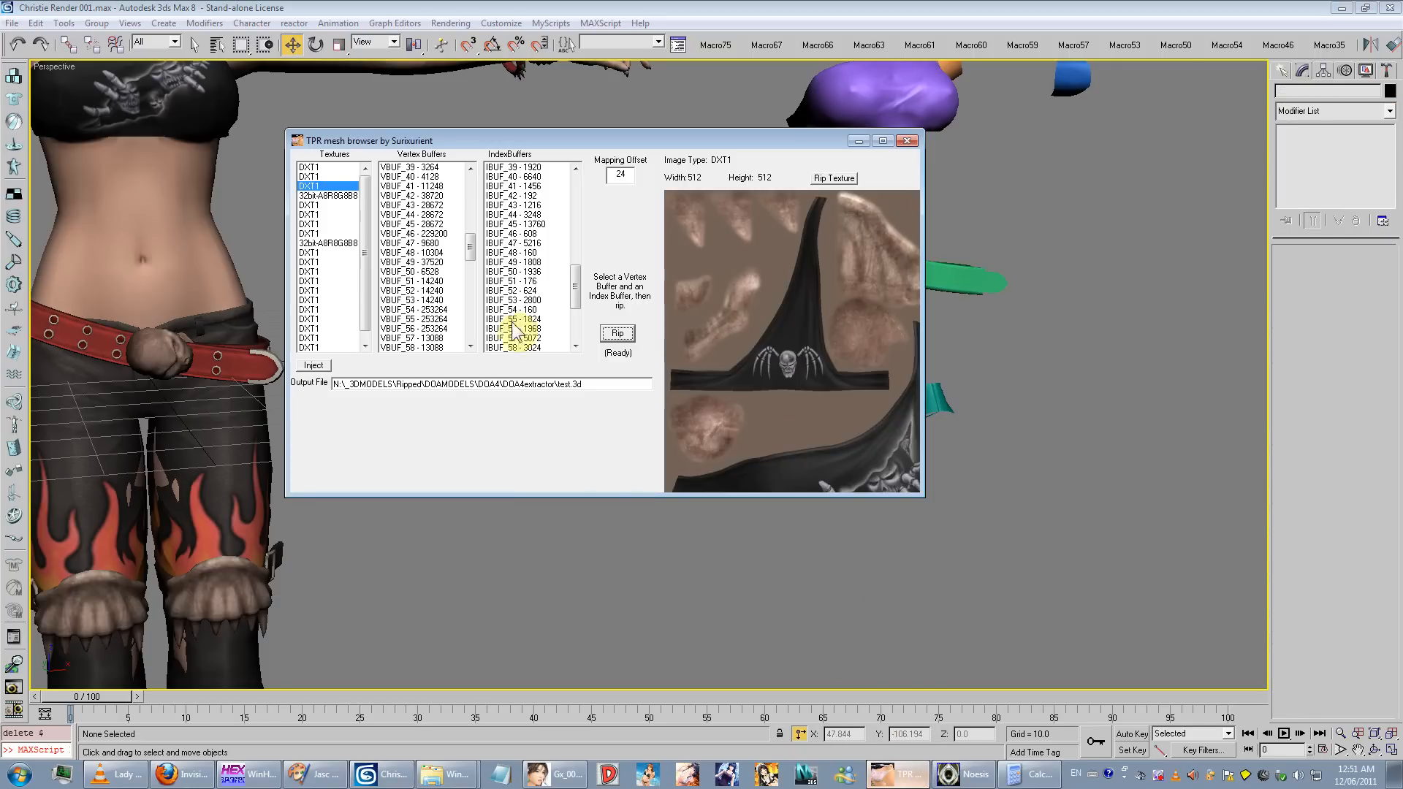
left_click(965, 774)
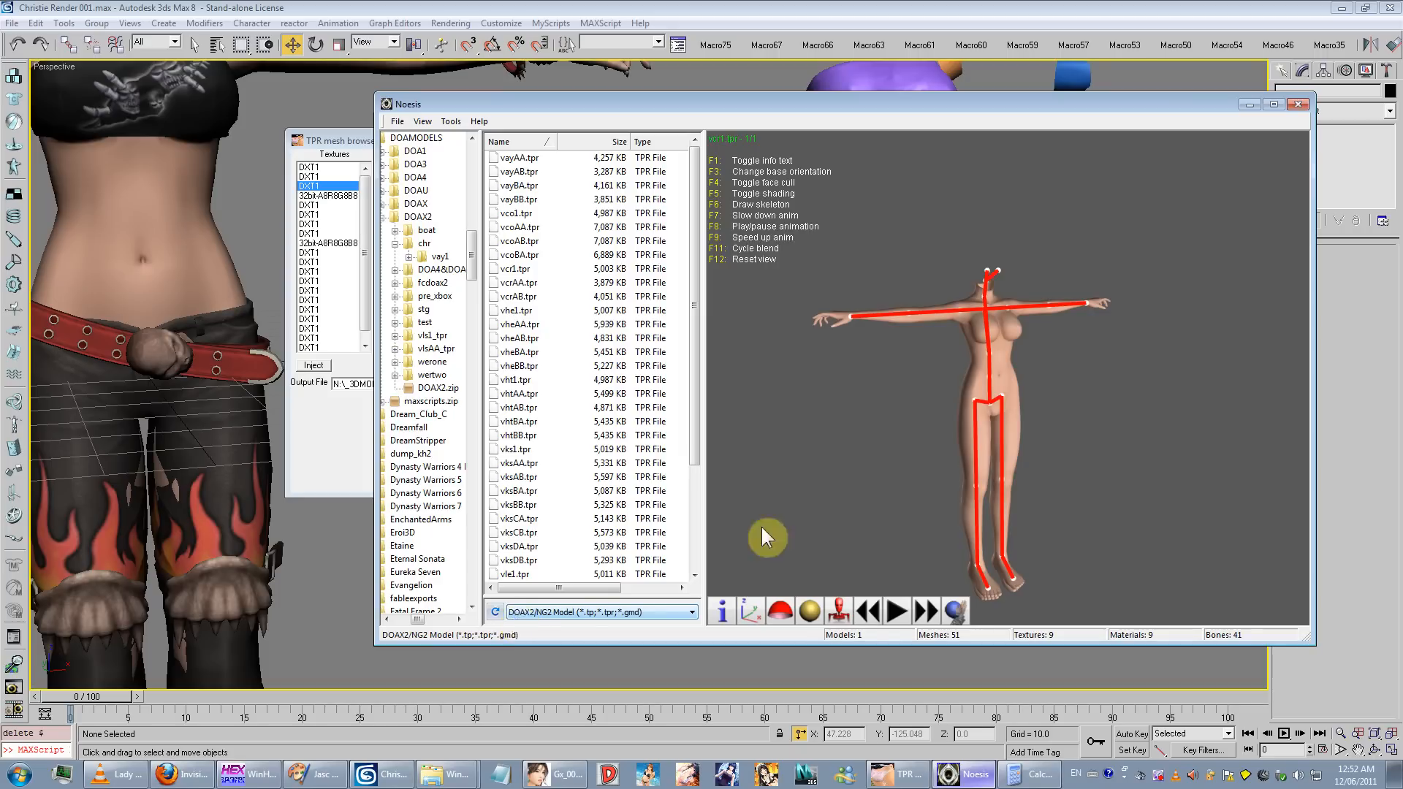
scroll(1028, 421, "up", 5)
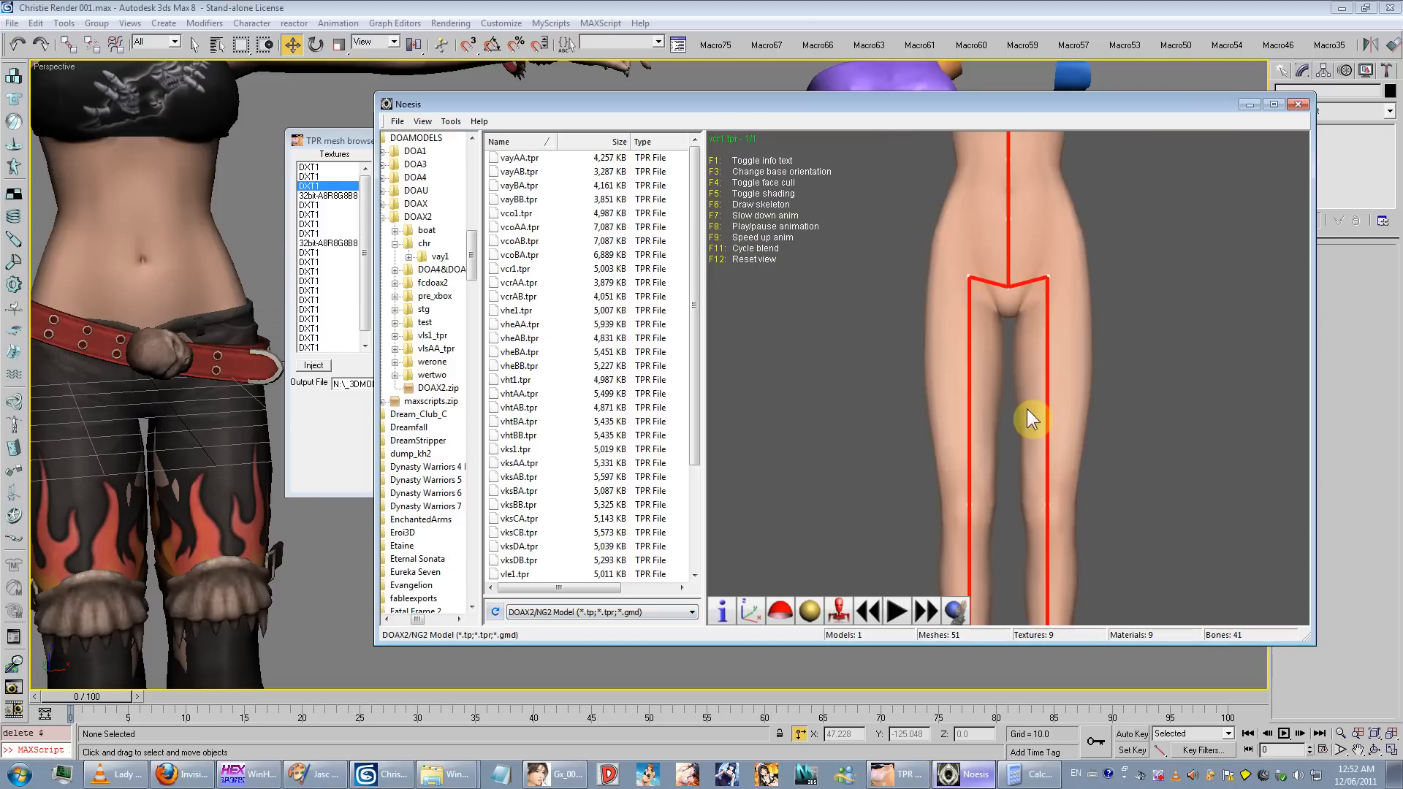
scroll(1027, 418, "down", 5)
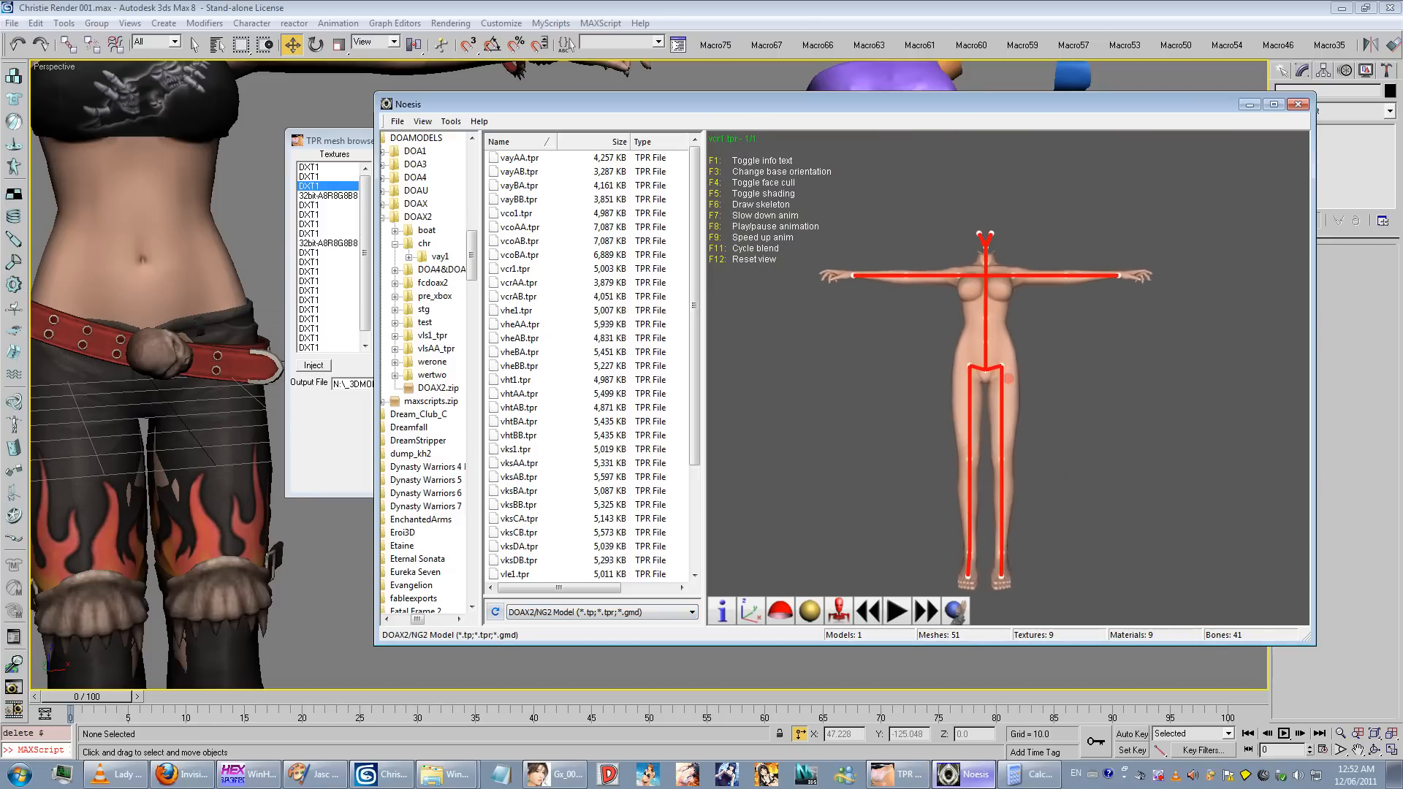
Step: Examine the vcr1.tpr body model from another angle in Noesis and switch back to 3ds Max
left_click_drag(1008, 377, 1071, 291)
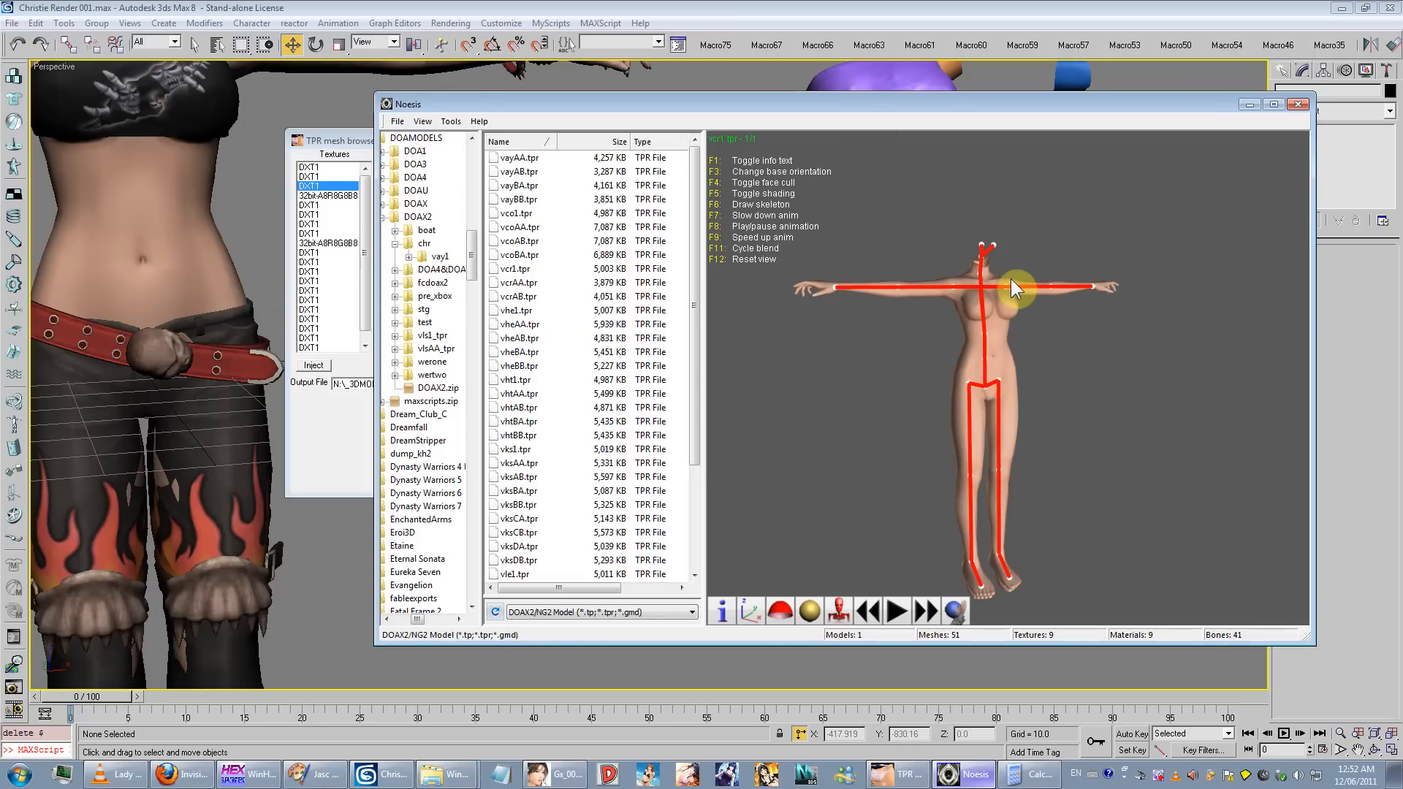
left_click(273, 308)
scroll(260, 364, "down", 5)
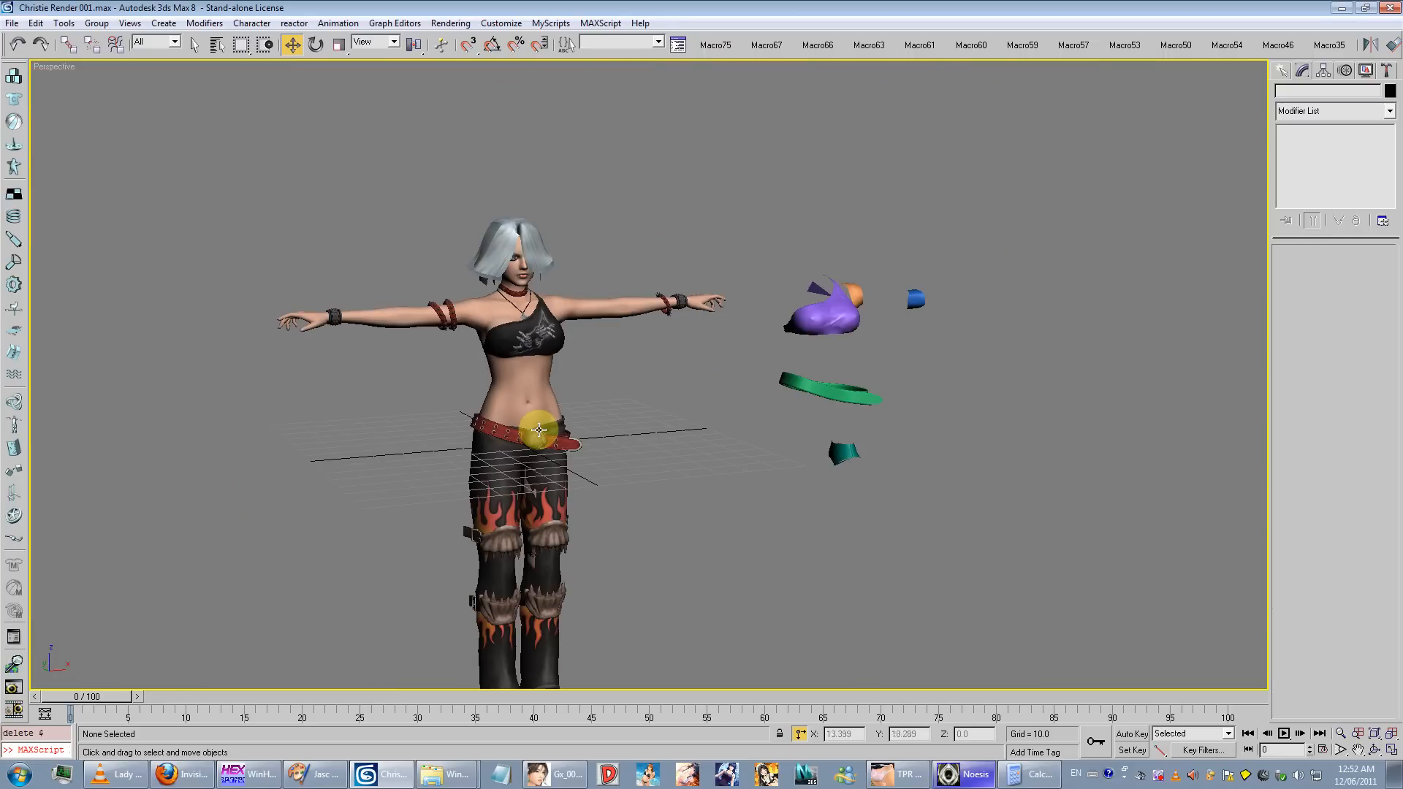
Step: Select the character's body group and hide all unselected objects to inspect the bare body, and undo the hiding
left_click(539, 430)
left_click(595, 425)
left_click(516, 392)
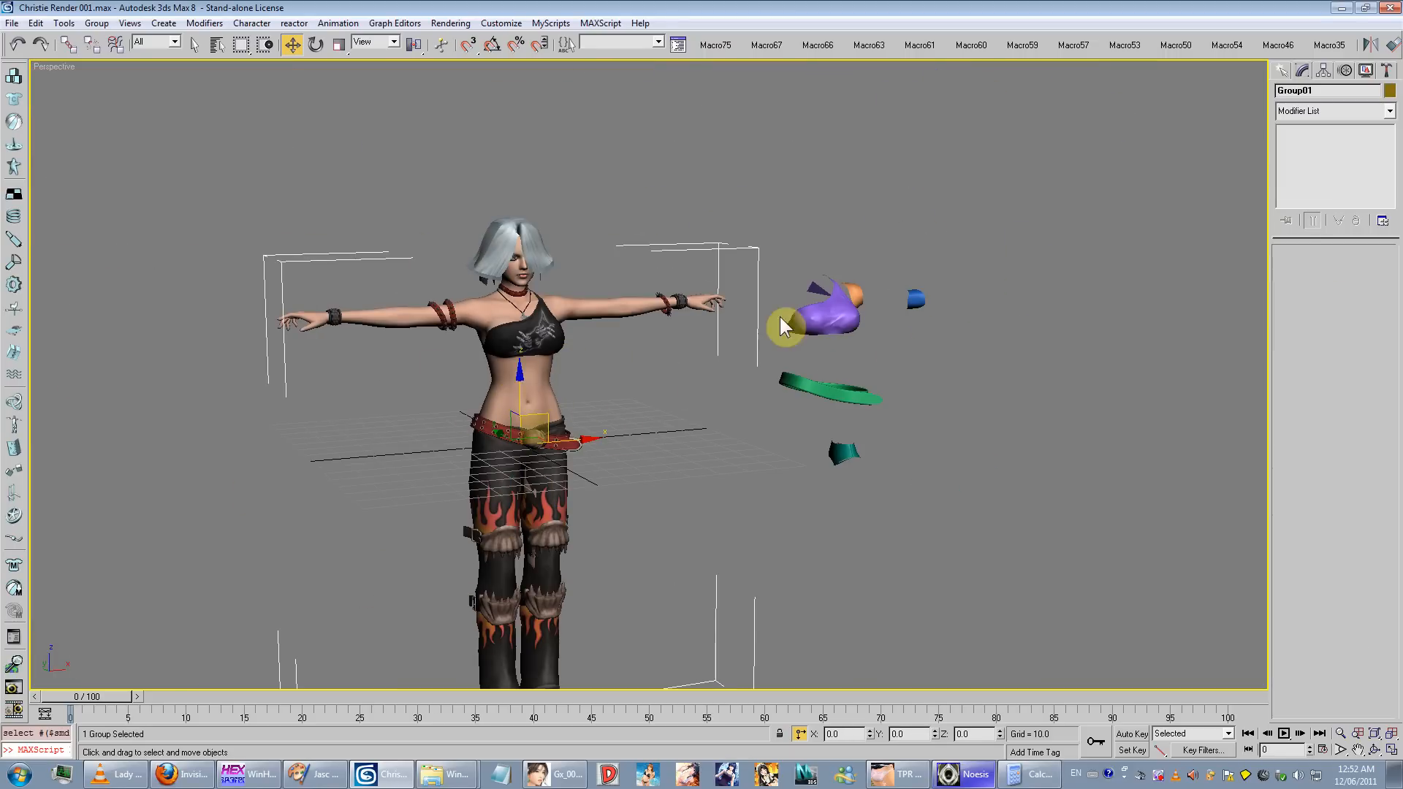
middle_click_drag(738, 350, 676, 355, "alt")
middle_click_drag(676, 356, 657, 330)
scroll(559, 380, "up", 3)
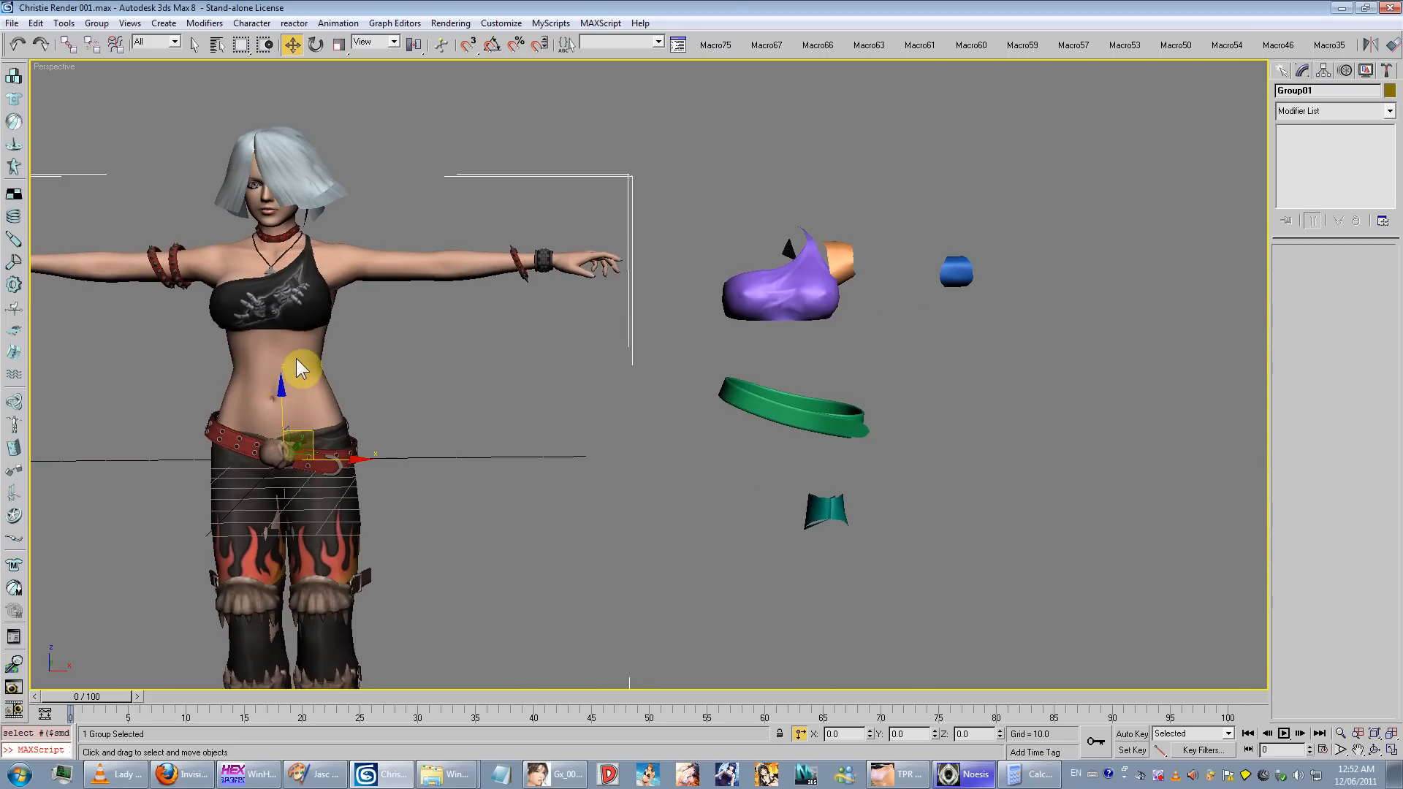
right_click(296, 358)
left_click(320, 317)
middle_click_drag(333, 440, 369, 299)
mouse_move(369, 298)
middle_mouse_down("alt")
mouse_move(389, 290)
mouse_move(387, 314)
middle_mouse_up("alt")
scroll(387, 314, "down", 3)
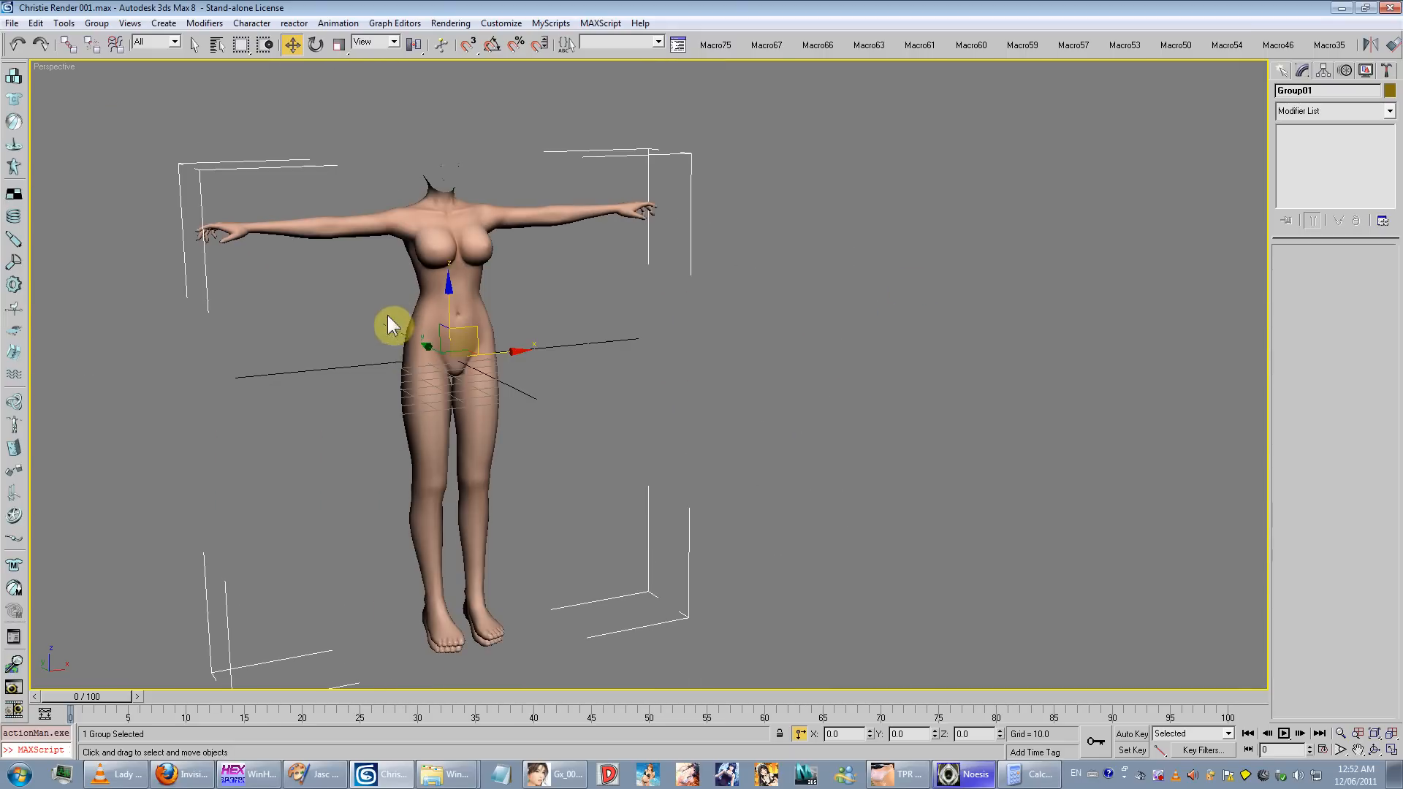
key("ctrl+z")
Step: Examine the loose coloured outfit pieces beside the character and select the orange one
middle_click_drag(506, 326, 402, 474, "alt")
scroll(402, 475, "up", 3)
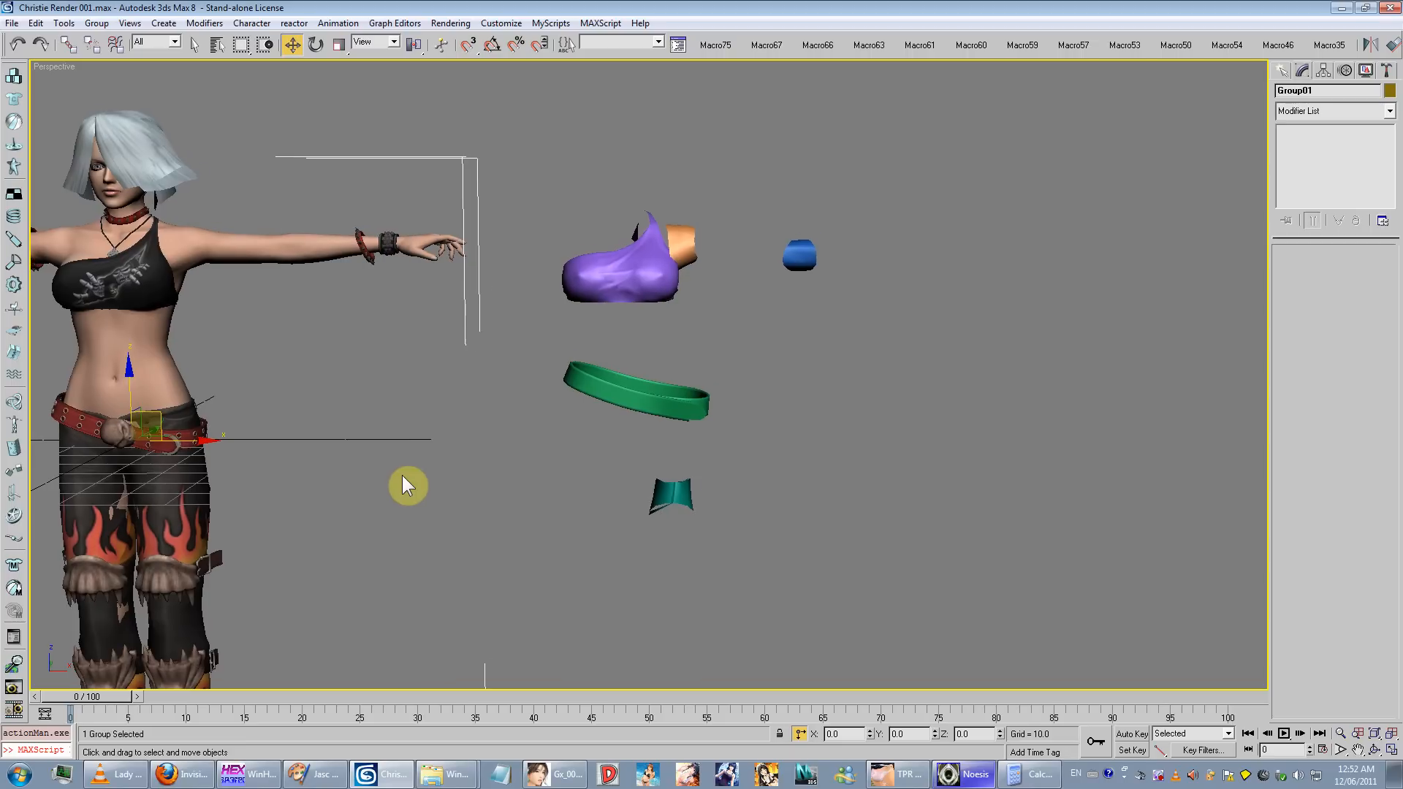
middle_click_drag(532, 353, 573, 326)
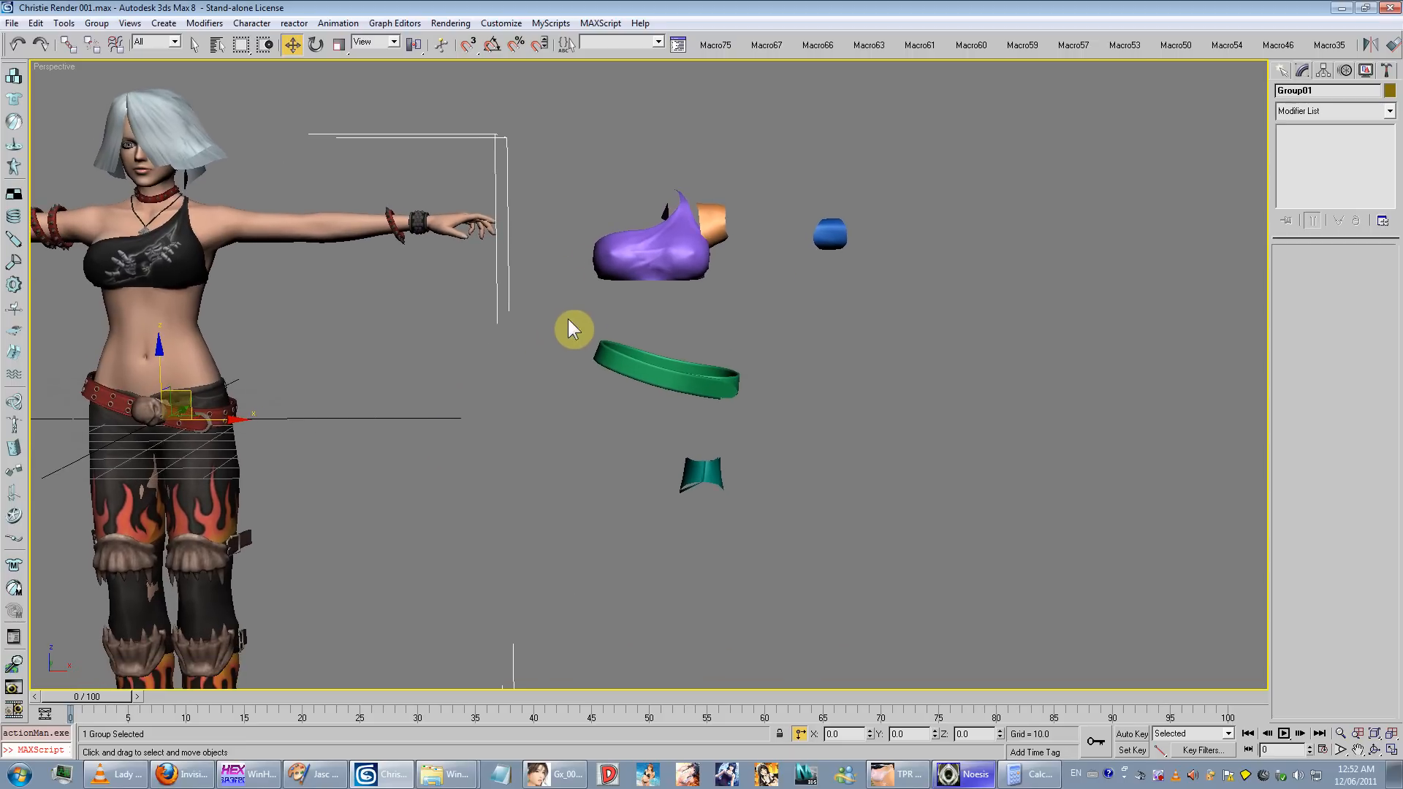
left_click(626, 267)
left_click(722, 247)
left_click(713, 223)
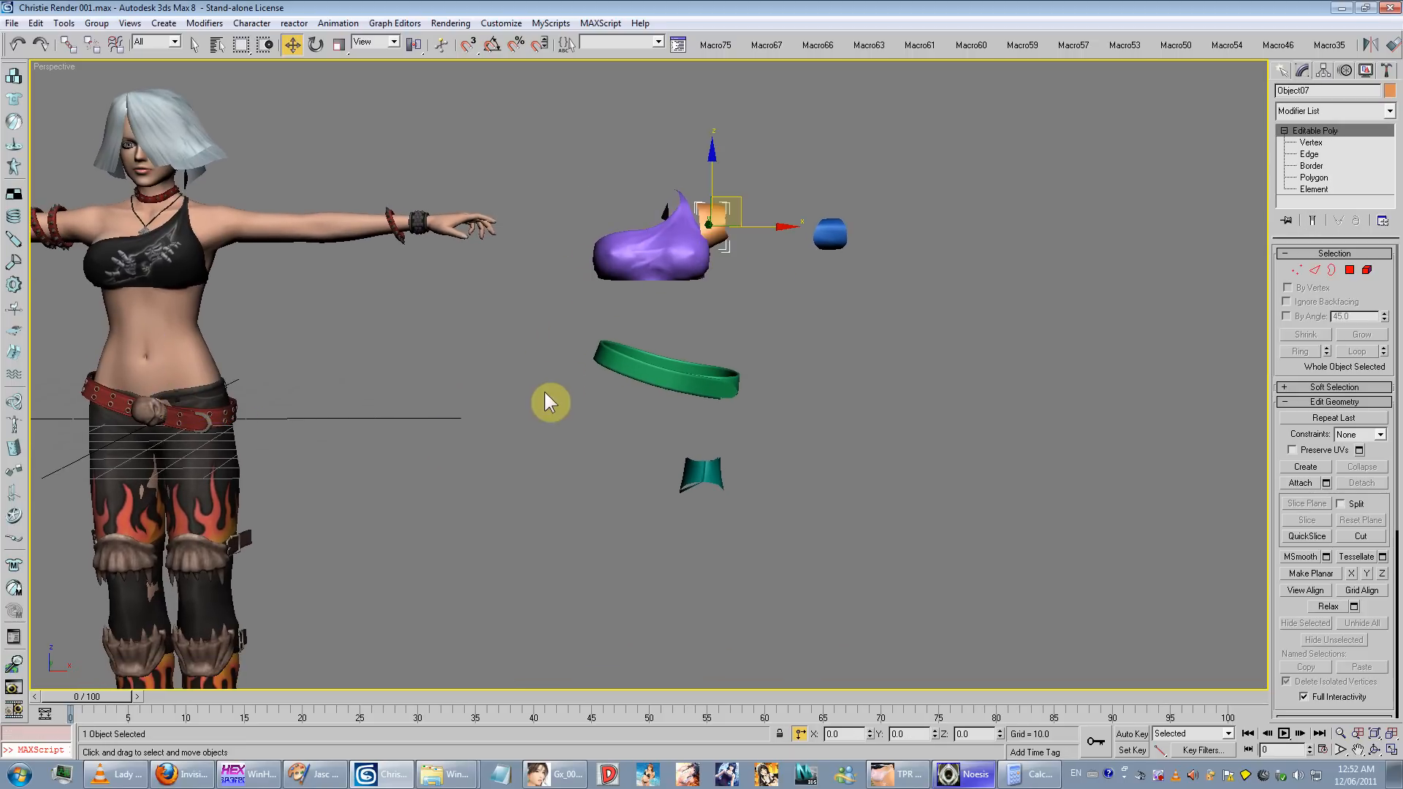
Step: Undo back past the deletion to restore the flame-textured top and the separate trouser-waist mesh
middle_click_drag(545, 391, 618, 328)
left_click(617, 358)
key("ctrl+z")
key("ctrl+z")
key("ctrl+z")
key("ctrl+z")
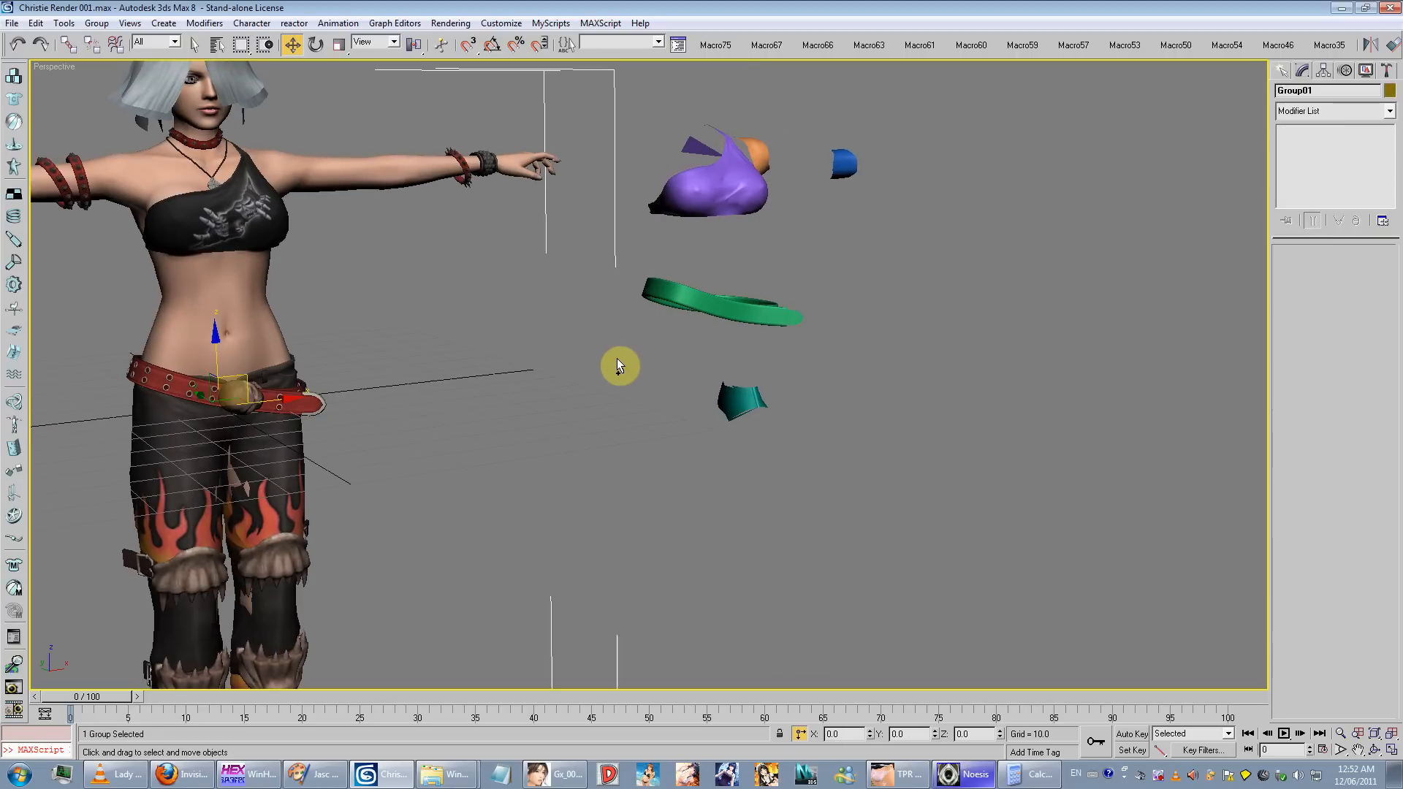
key("ctrl+z")
key("ctrl+z")
key("ctrl+z")
middle_click_drag(617, 358, 459, 406, "alt")
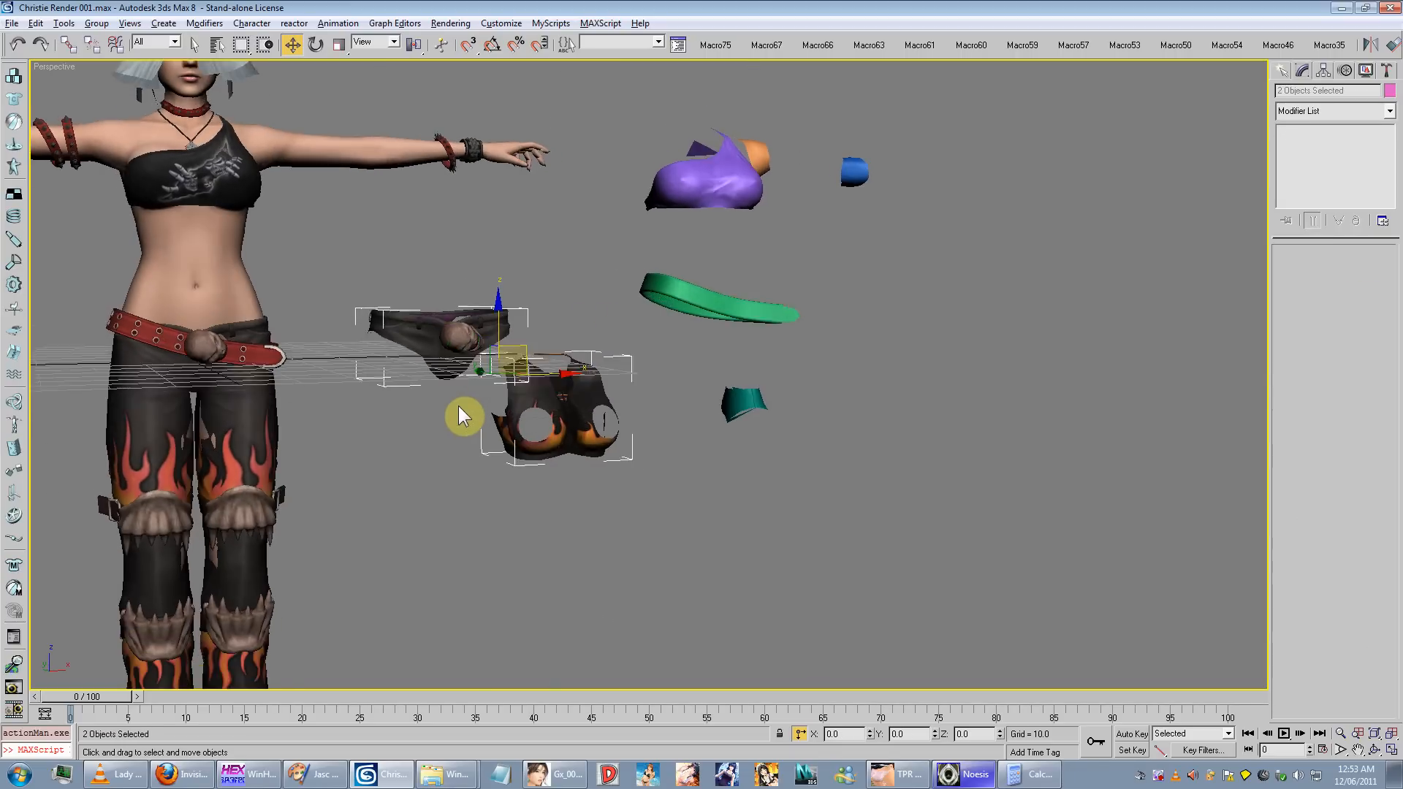
Step: Select the flame-textured top, examine it beside the character, and compare with the vcr1.tpr model in Noesis
left_click(572, 429)
scroll(573, 429, "up", 4)
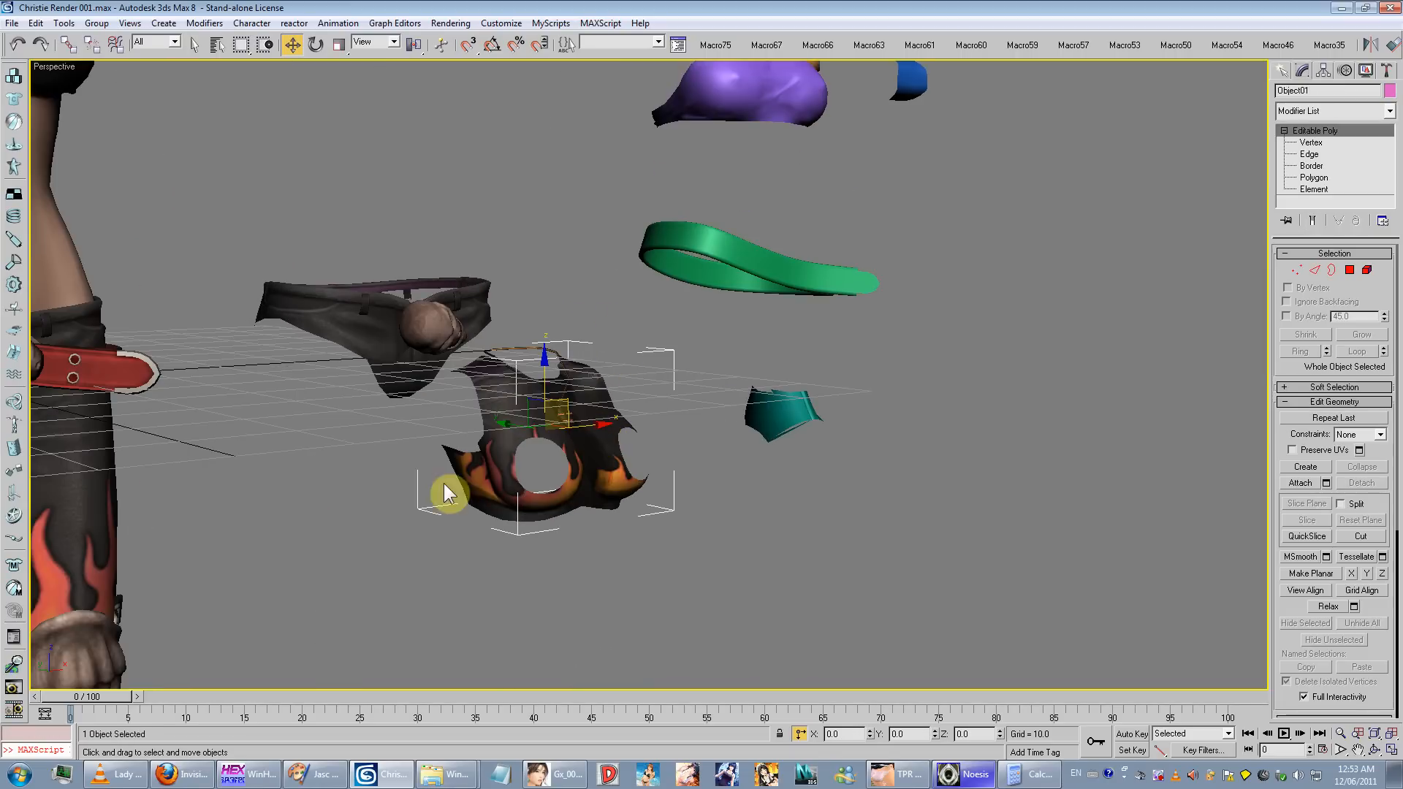
middle_click_drag(538, 512, 566, 537, "alt")
scroll(537, 479, "up", 2)
scroll(616, 488, "down", 5)
middle_click_drag(566, 537, 617, 577)
scroll(616, 577, "up", 3)
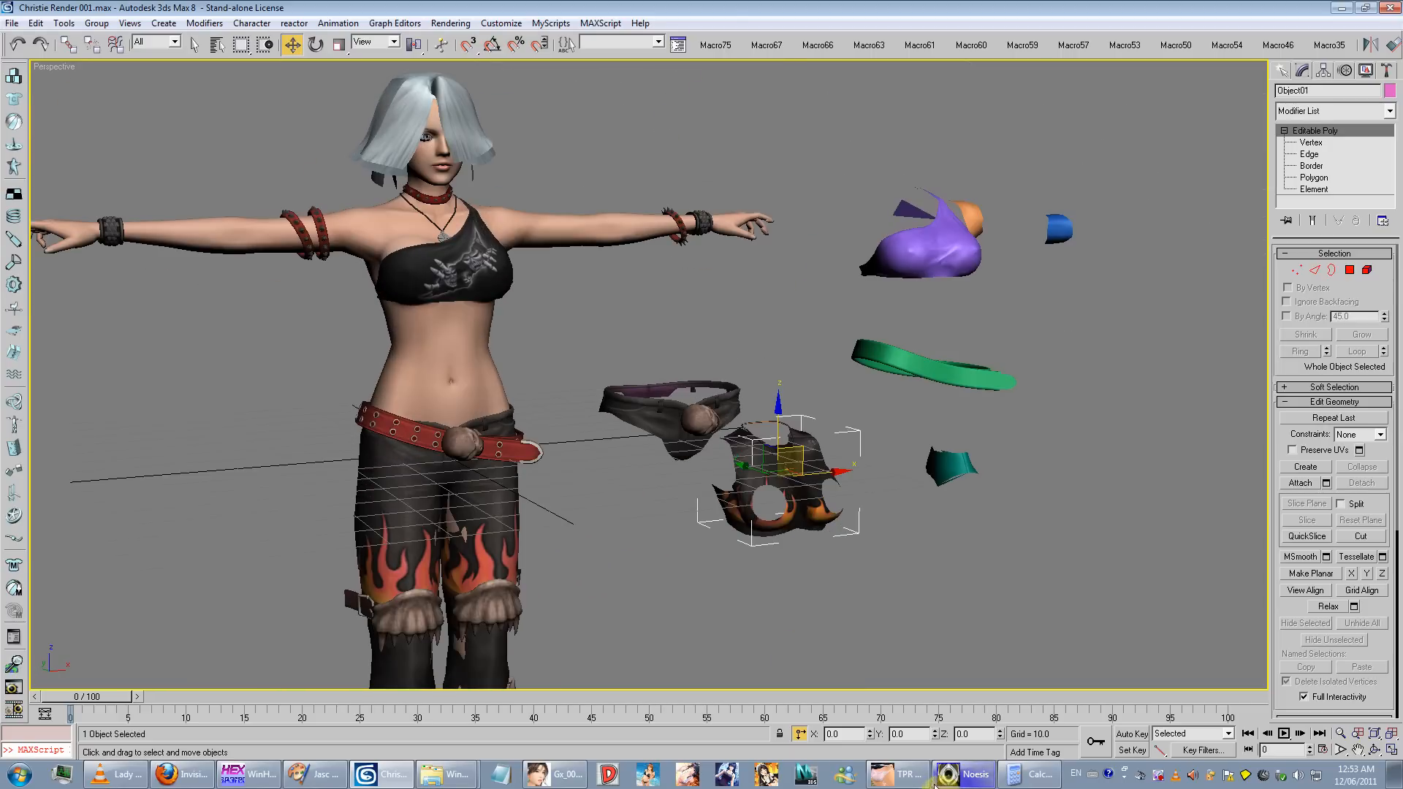
left_click(965, 776)
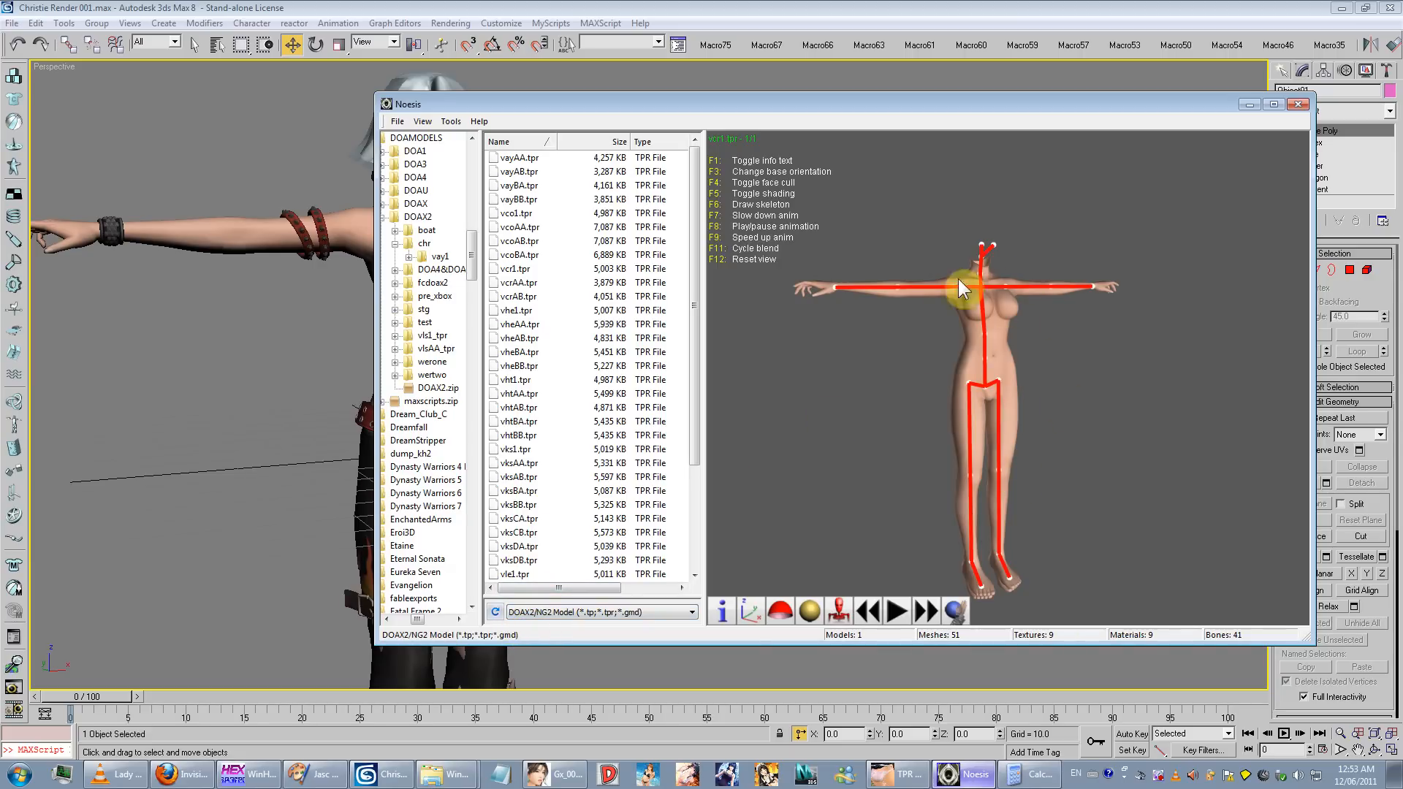
middle_click(252, 326)
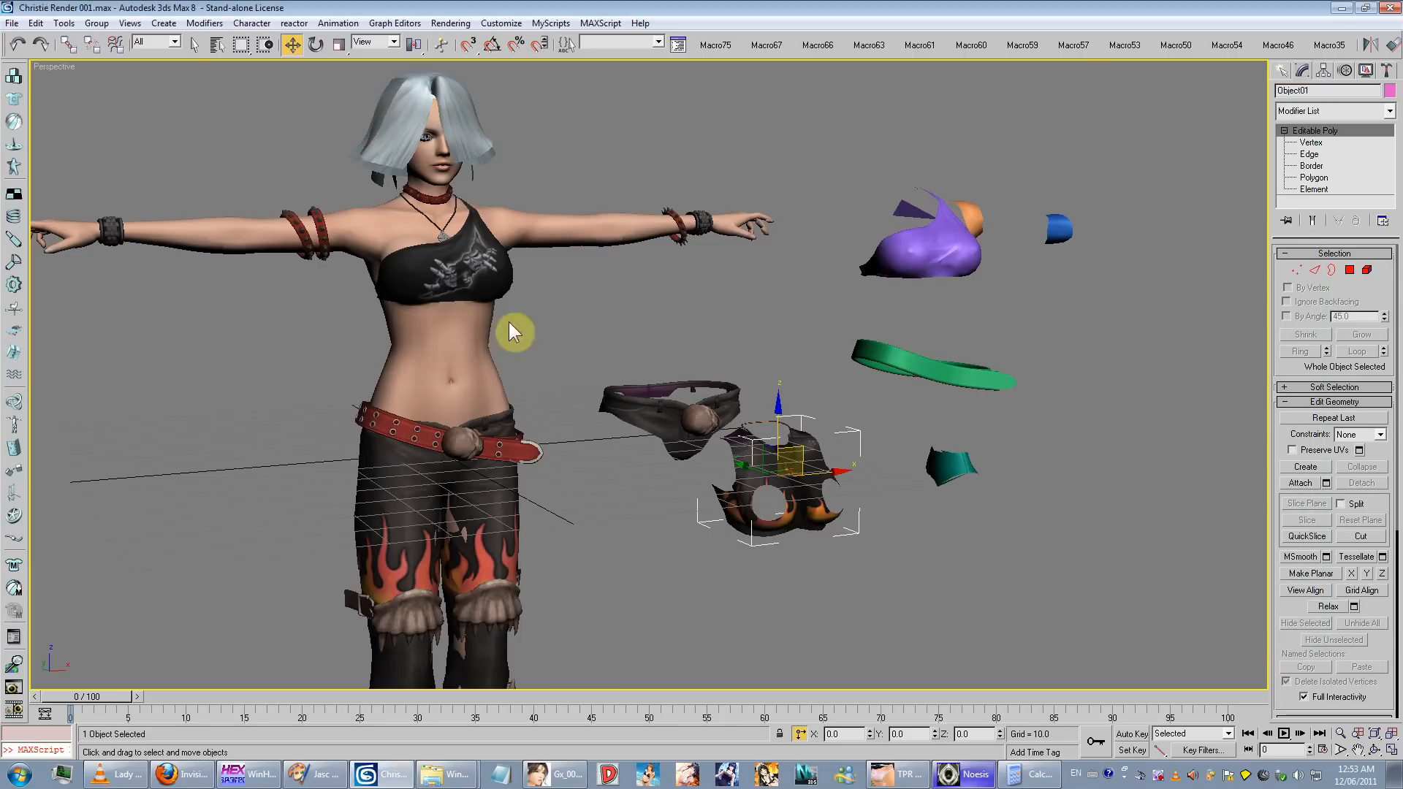
Step: Shift the flame-textured top slightly away from the trouser-waist mesh and delete its main garment element
left_click(833, 430)
left_click_drag(800, 470, 817, 461)
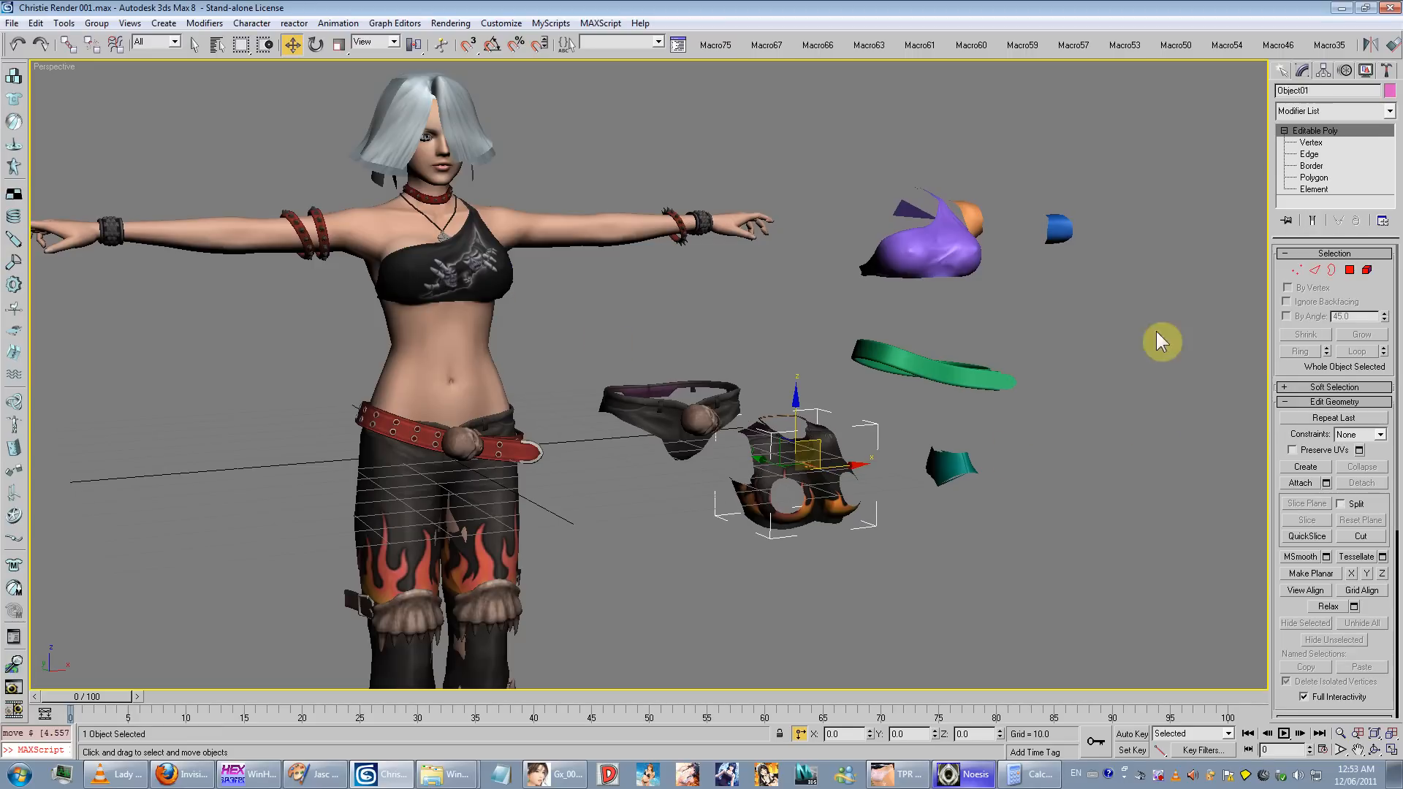
left_click(1313, 189)
scroll(712, 453, "up", 6)
left_click(710, 465)
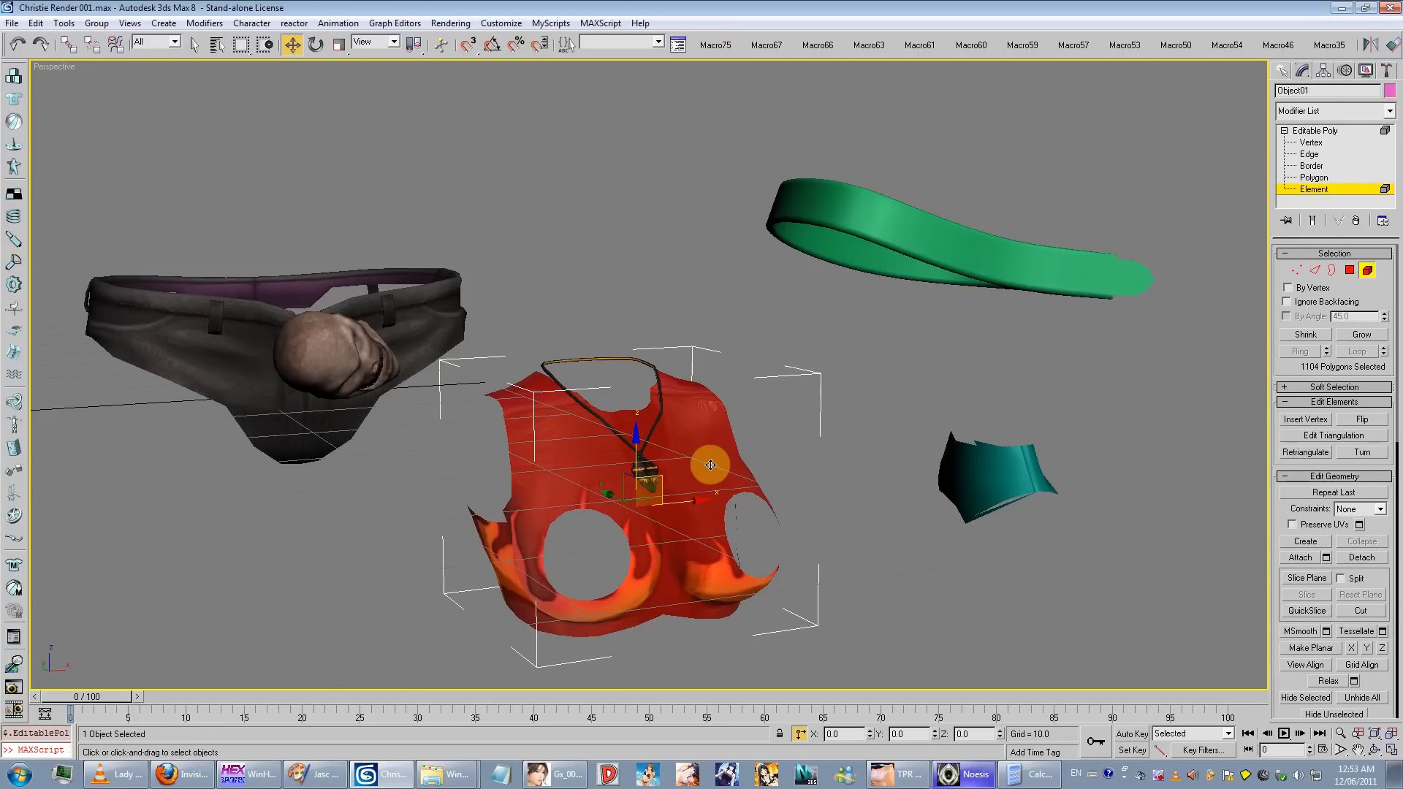
key("Delete")
Step: Examine the character's choker, necklace cord, pendant and skull-print top up close
middle_click_drag(615, 528, 724, 353, "alt")
scroll(725, 353, "down", 6)
middle_click_drag(563, 256, 633, 397)
scroll(633, 397, "up", 5)
scroll(411, 477, "up", 4)
scroll(411, 476, "down", 4)
middle_click_drag(460, 486, 660, 483)
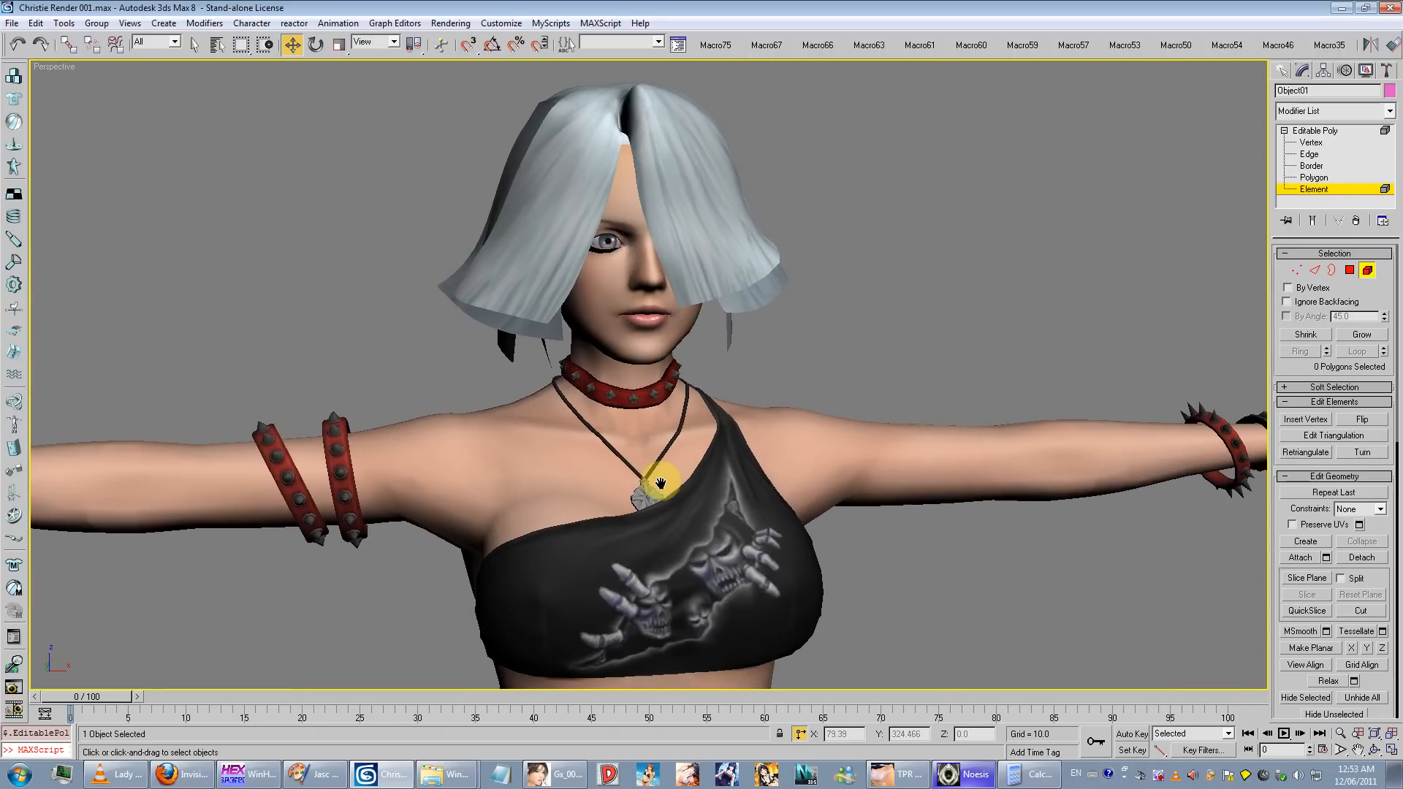
scroll(824, 291, "up", 5)
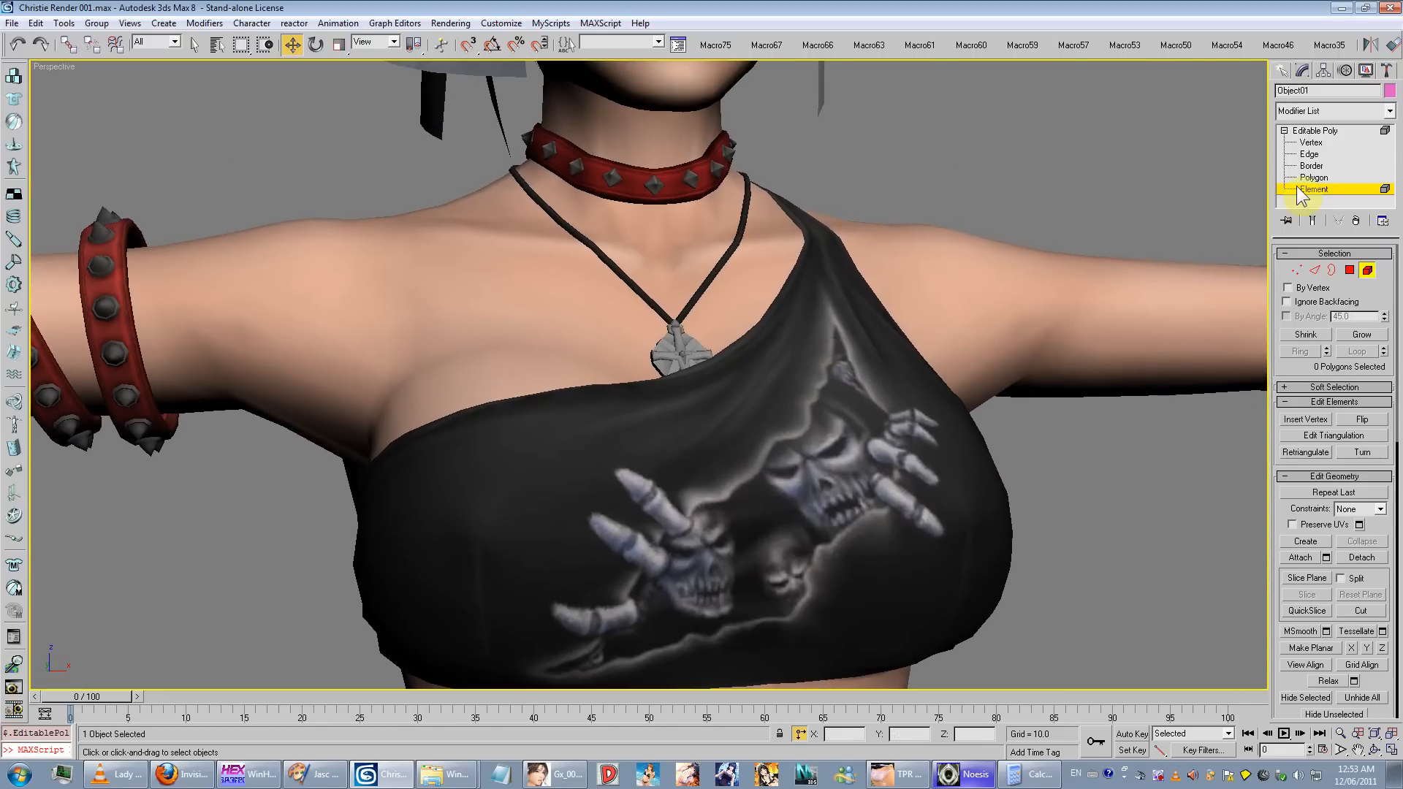
Step: Leave element editing and isolate the character's outfit mesh by hiding all unselected objects
left_click(1299, 190)
right_click(681, 361)
left_click(729, 320)
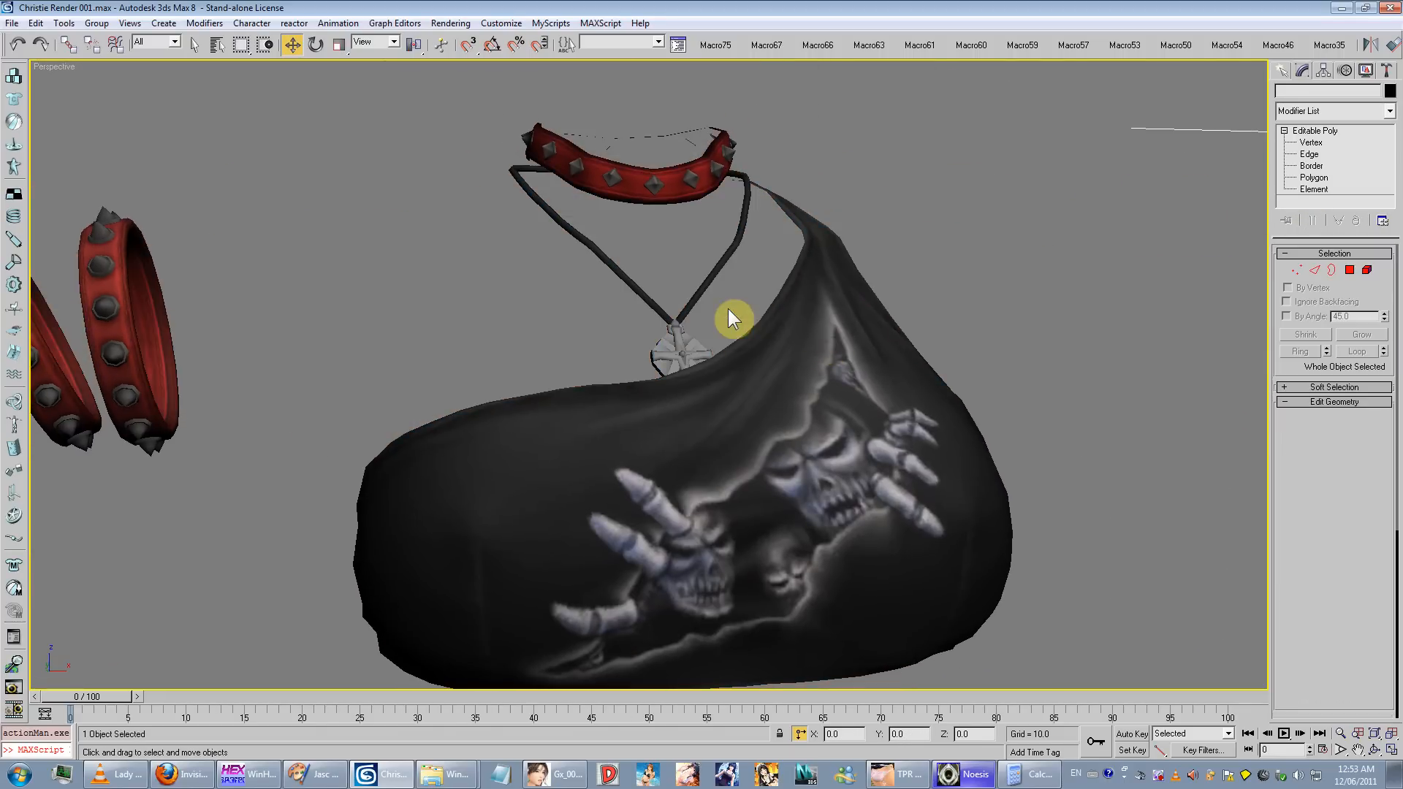
Step: Sample the pendant's Multi/Sub-Object material, Material #782, into the Material Editor
scroll(670, 357, "down", 5)
middle_click_drag(671, 357, 521, 205, "alt")
scroll(684, 373, "up", 7)
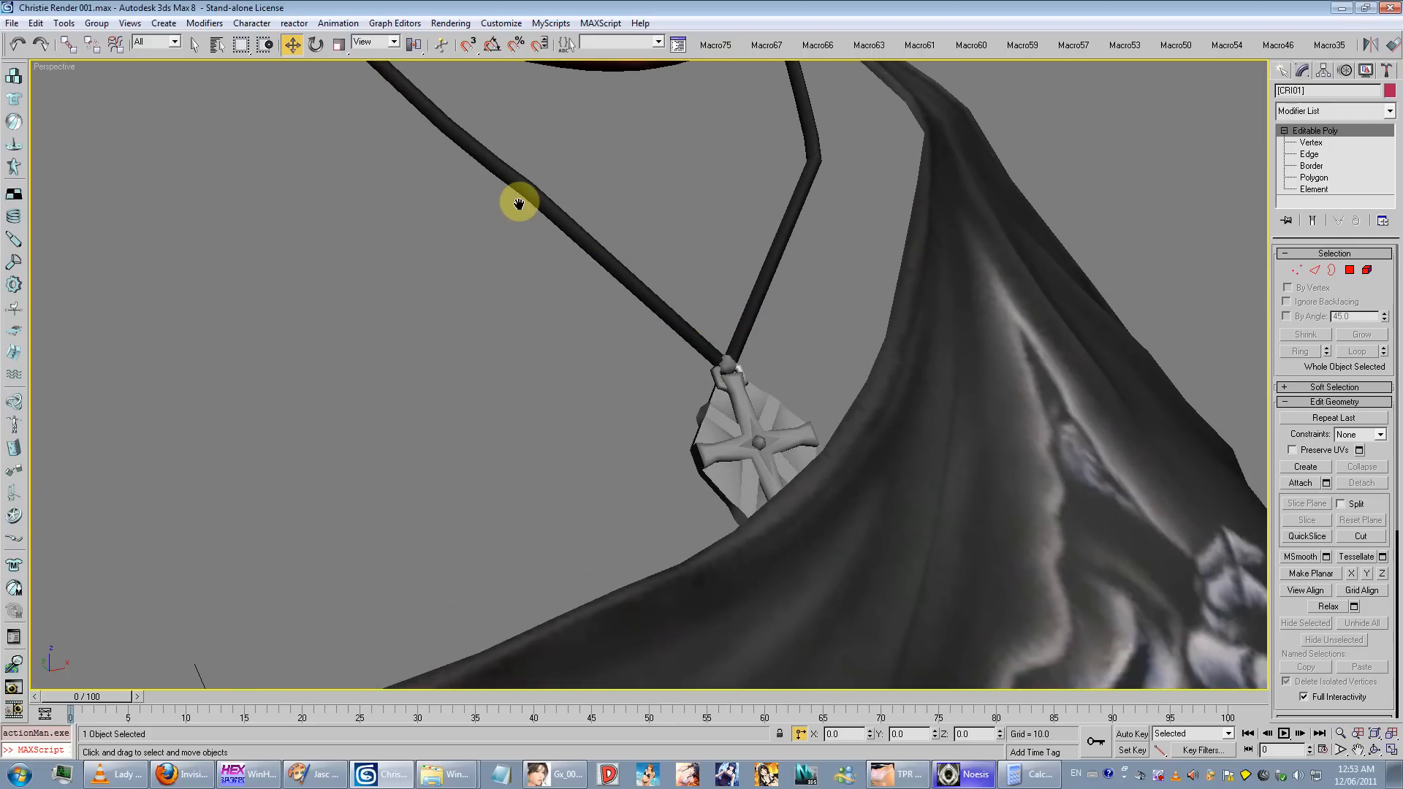
key("m")
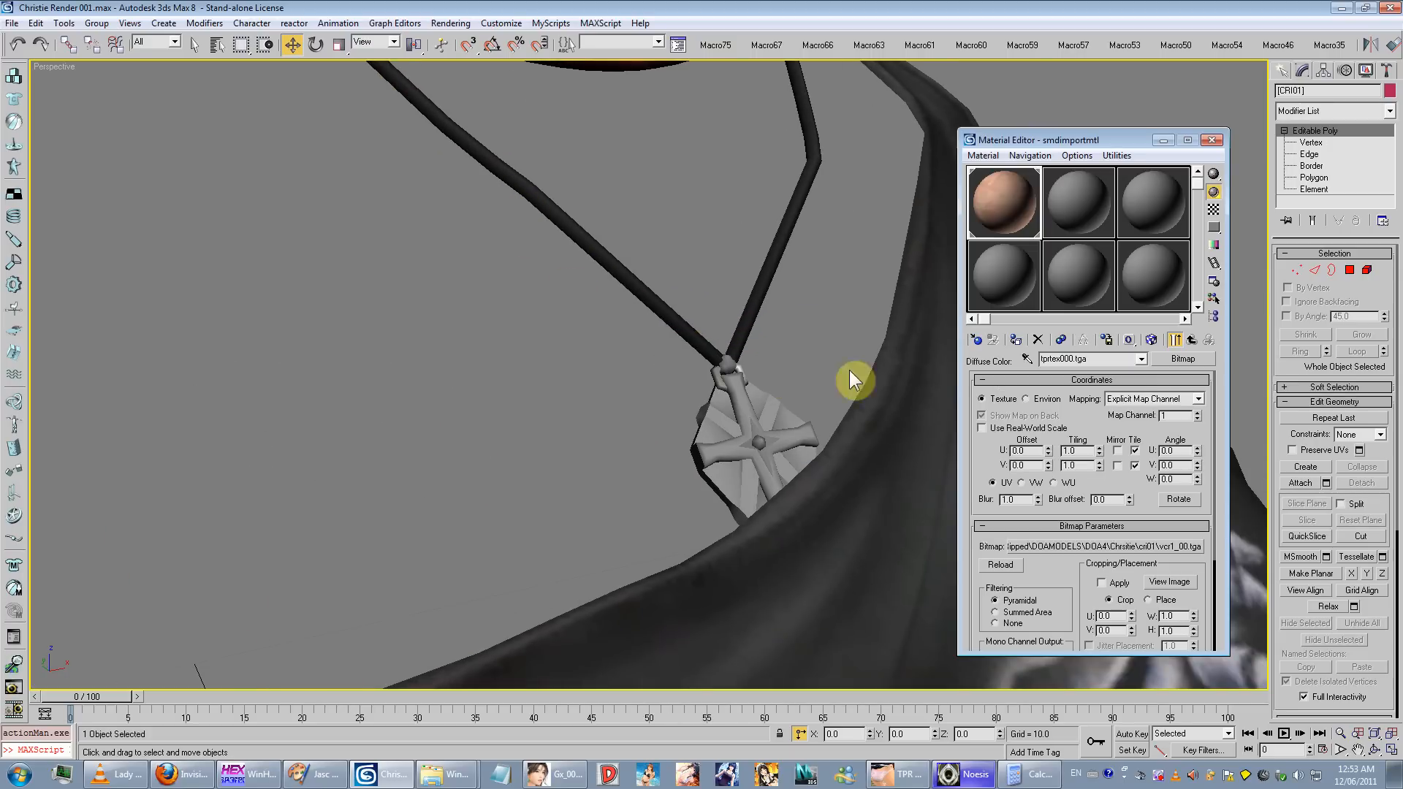
left_click(1026, 359)
left_click(720, 440)
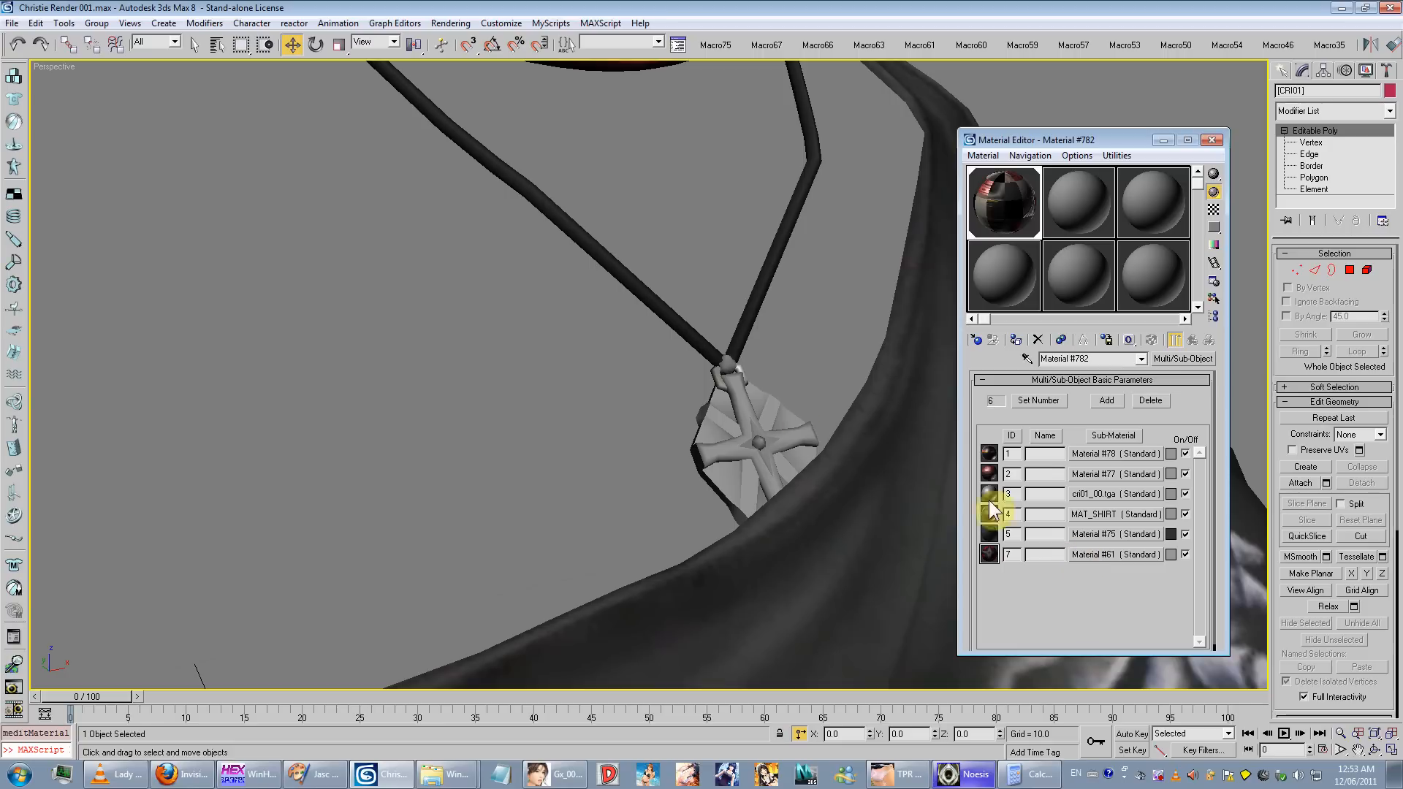
Step: Render a test frame of the perspective view around the grey pendant and close the render
middle_click_drag(748, 366, 712, 360)
left_click(700, 393)
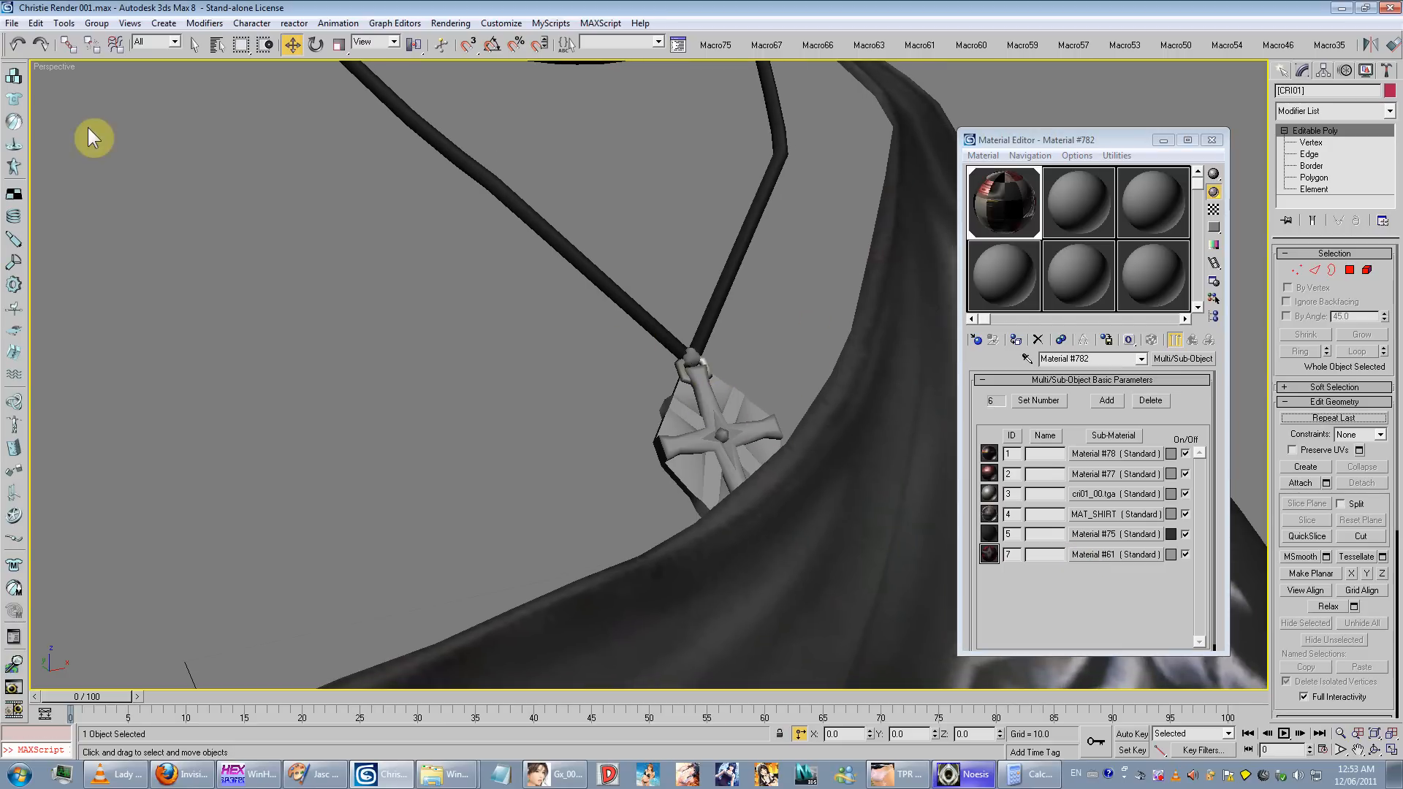
left_click(130, 23)
left_click(300, 320)
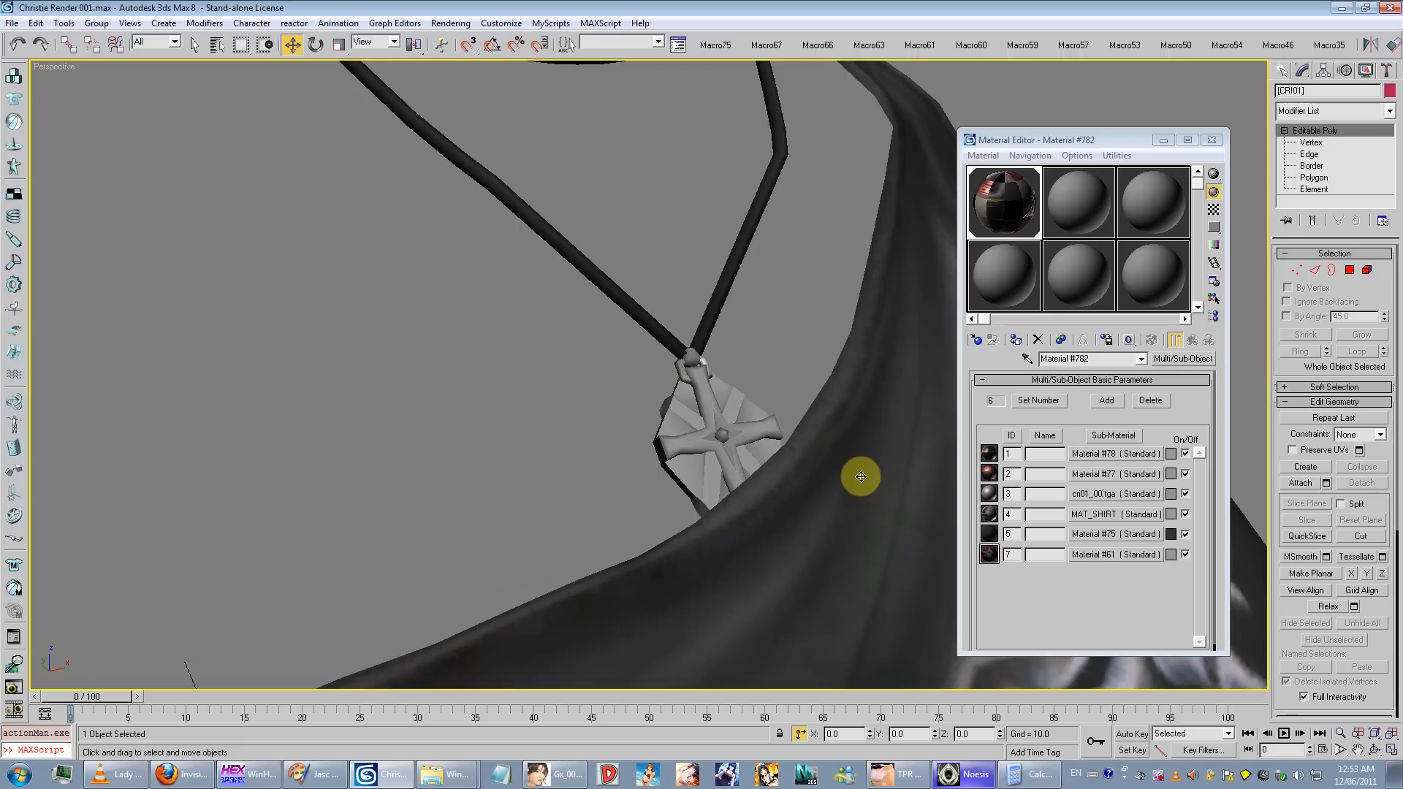
key("shift+q")
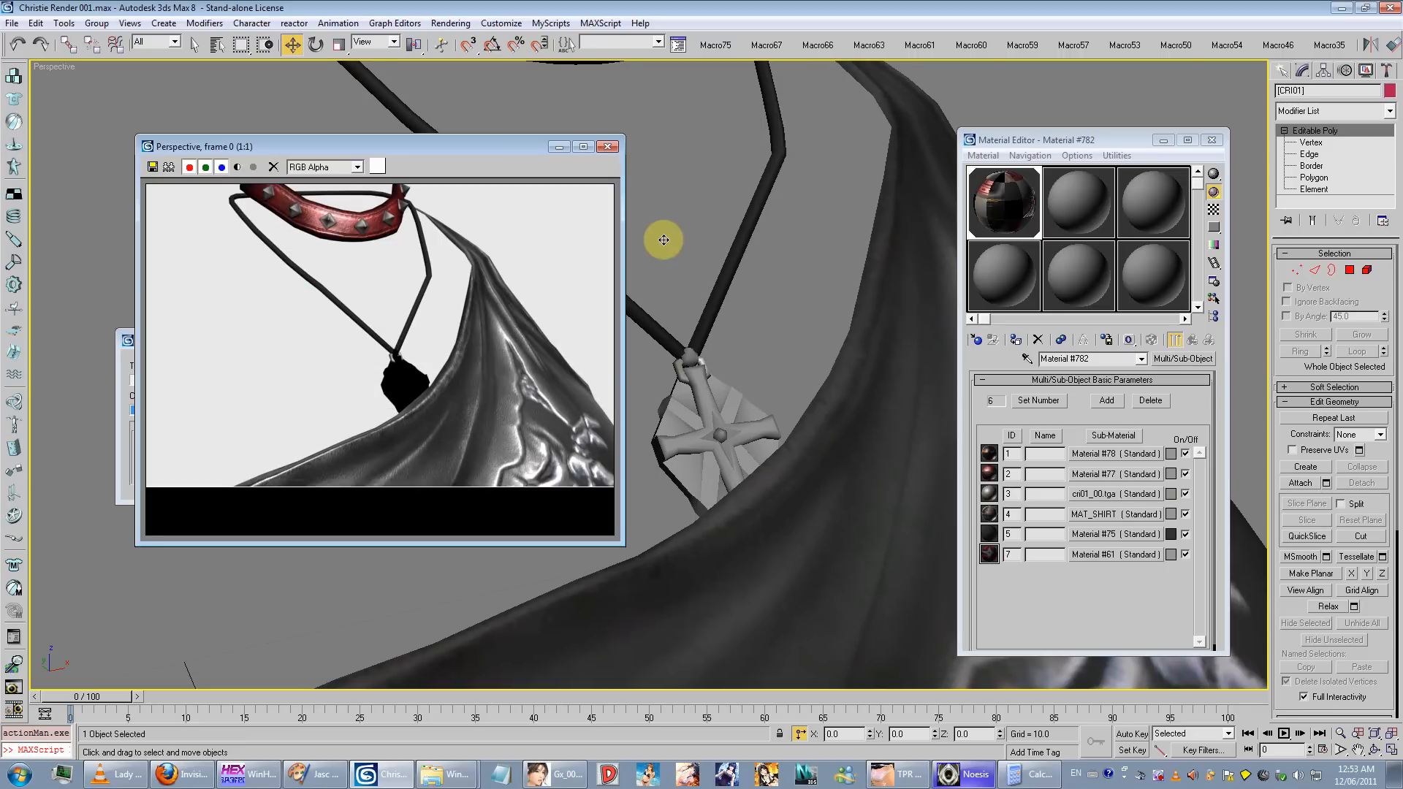
left_click(607, 147)
Step: Select the skull-print top and the pendant's pieces as elements of the outfit mesh
left_click(1305, 190)
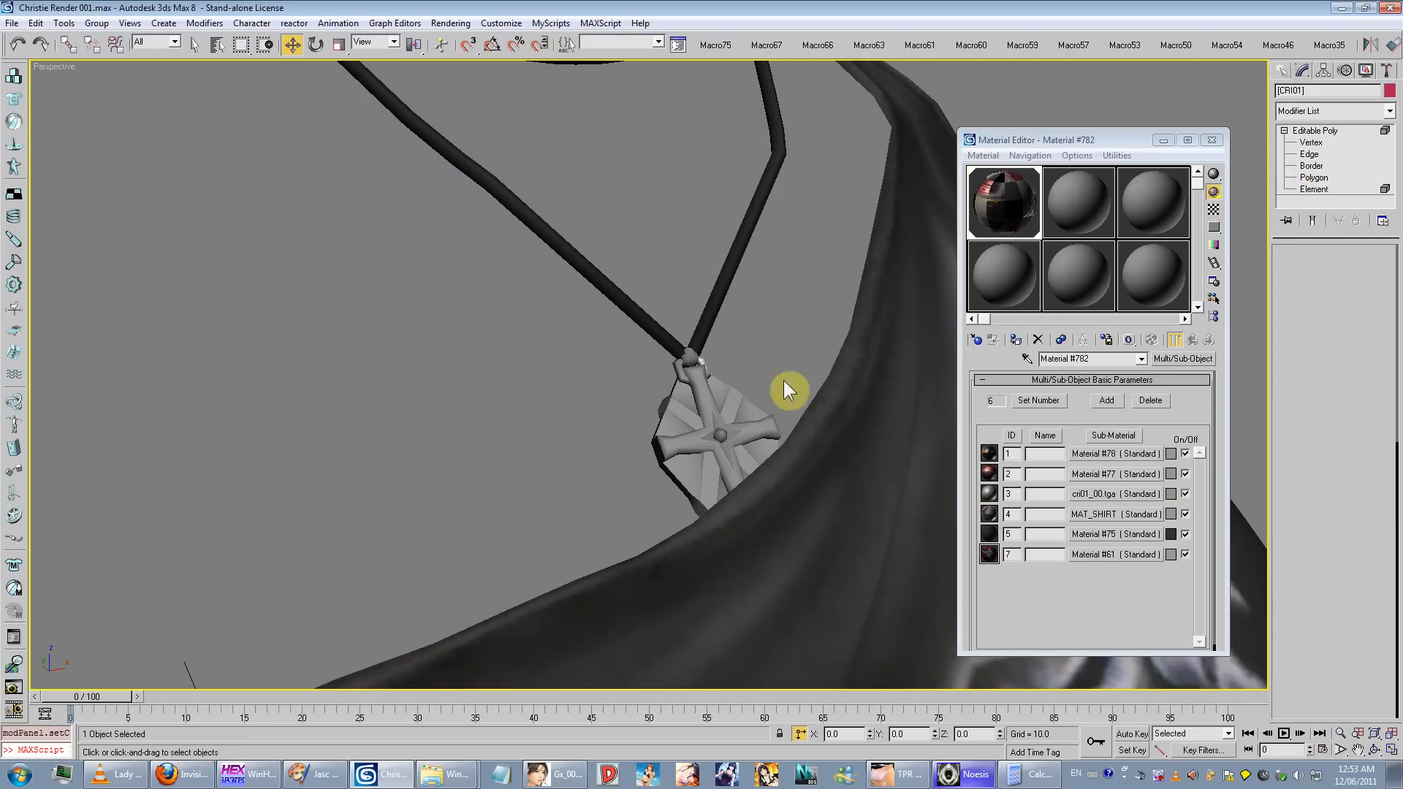
left_click(793, 439)
left_click_drag(599, 401, 691, 471, "ctrl")
scroll(688, 471, "down", 4)
middle_click_drag(664, 484, 760, 453)
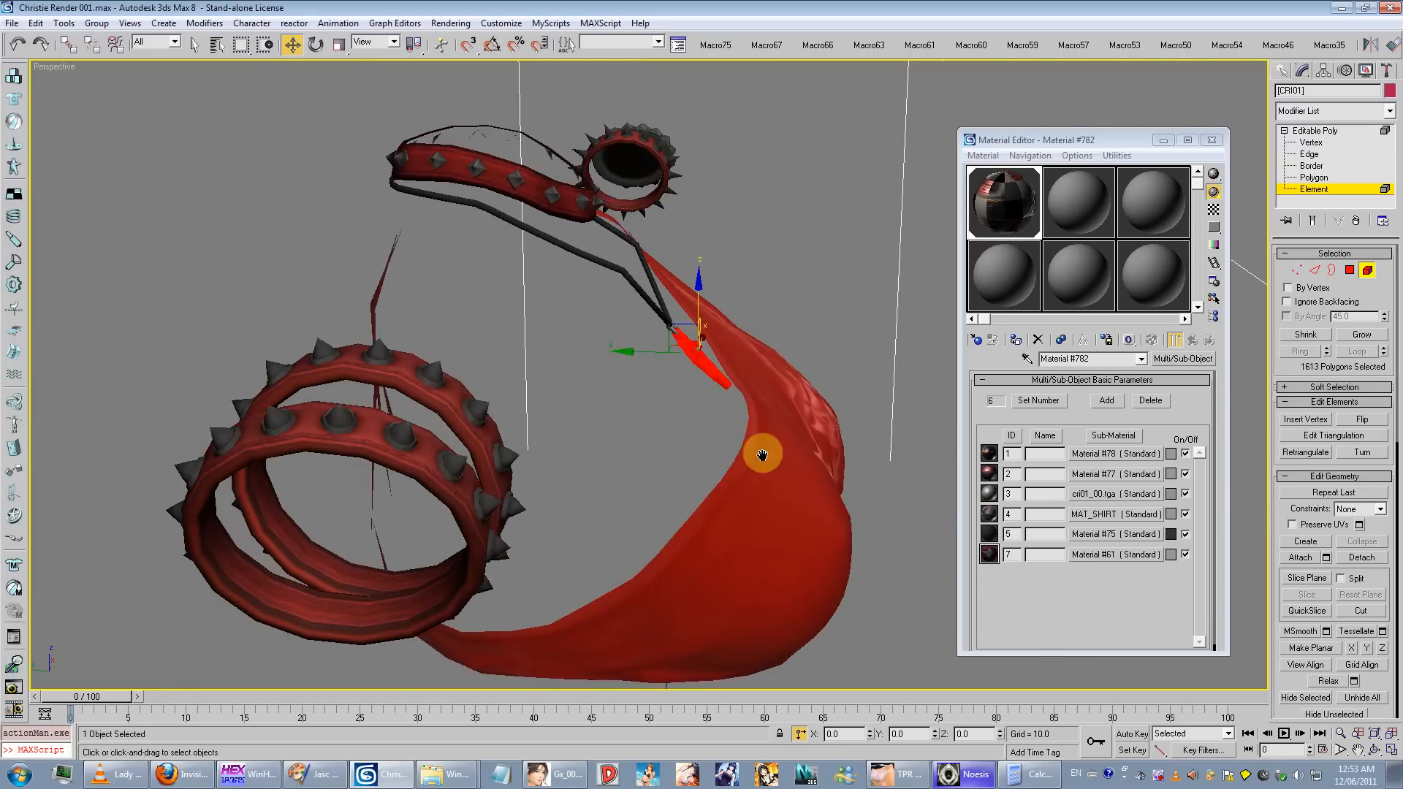
scroll(756, 461, "up", 5)
middle_click_drag(680, 482, 617, 523, "alt")
left_click_drag(523, 462, 650, 398, "ctrl")
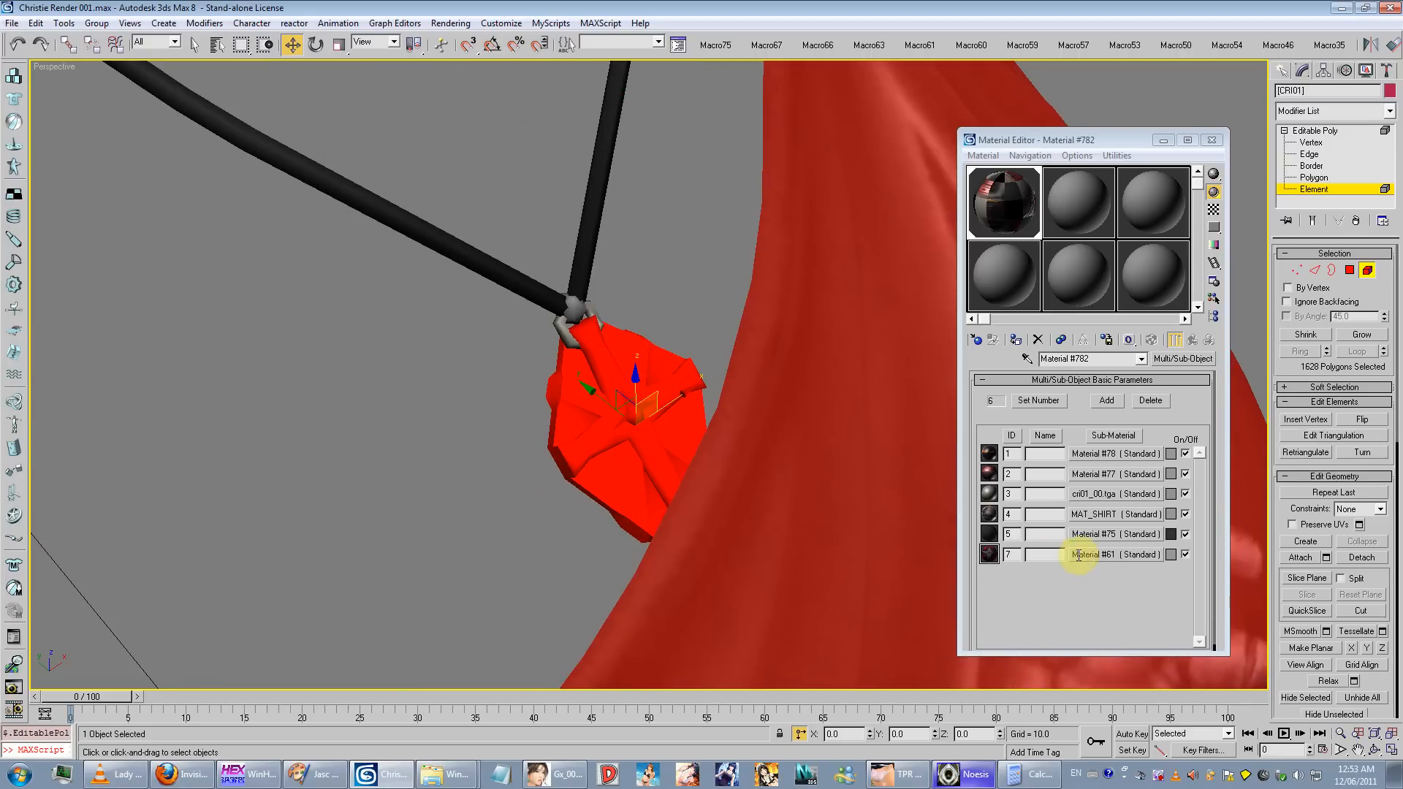
Step: Try Material #61 on the selected pendant and top elements, and undo the assignment
left_click(460, 427)
scroll(478, 436, "down", 4)
middle_click_drag(483, 433, 488, 420)
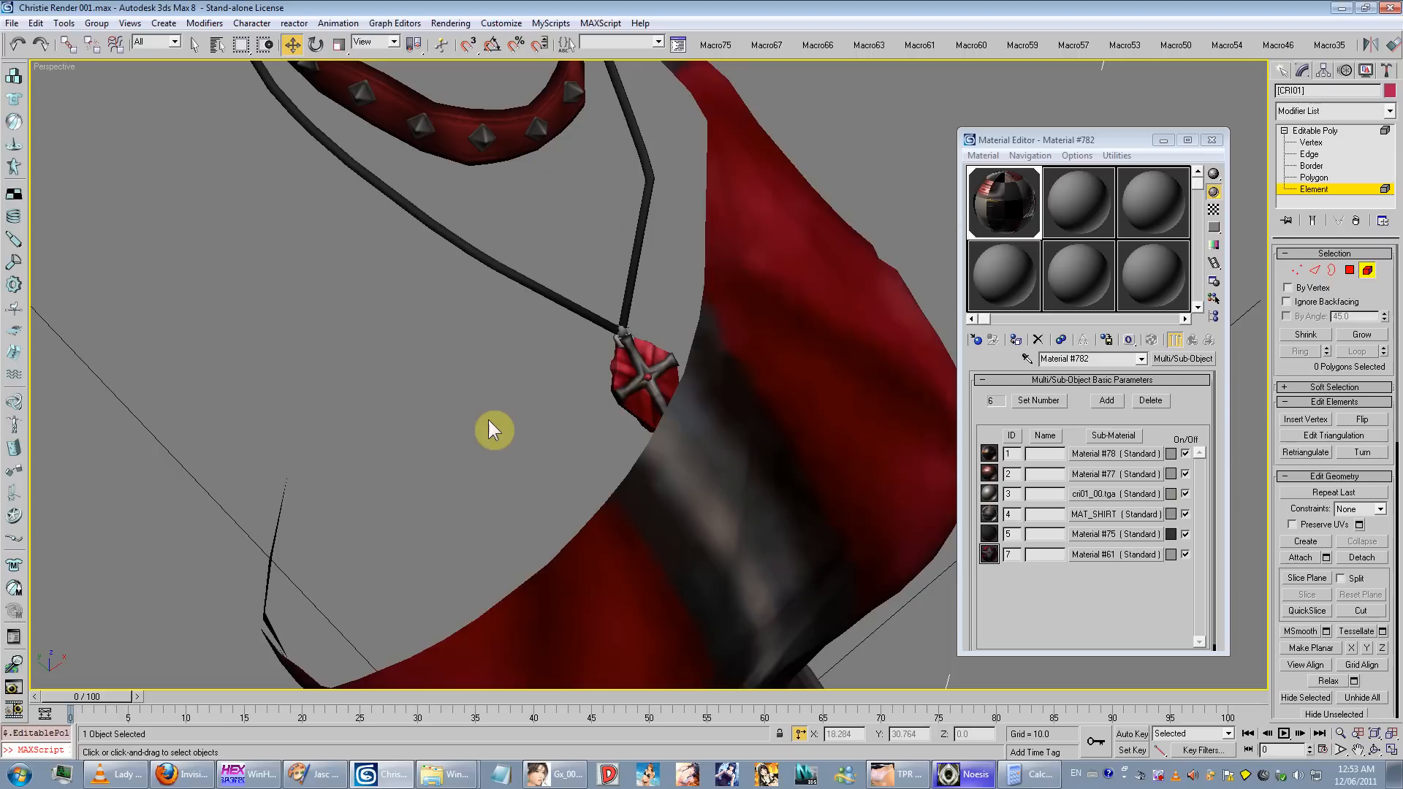
key("ctrl+z")
Step: Remove the skull-print top from the element selection and assign Material #61 to the pendant only
left_click(533, 595, "alt")
left_click(667, 494, "ctrl")
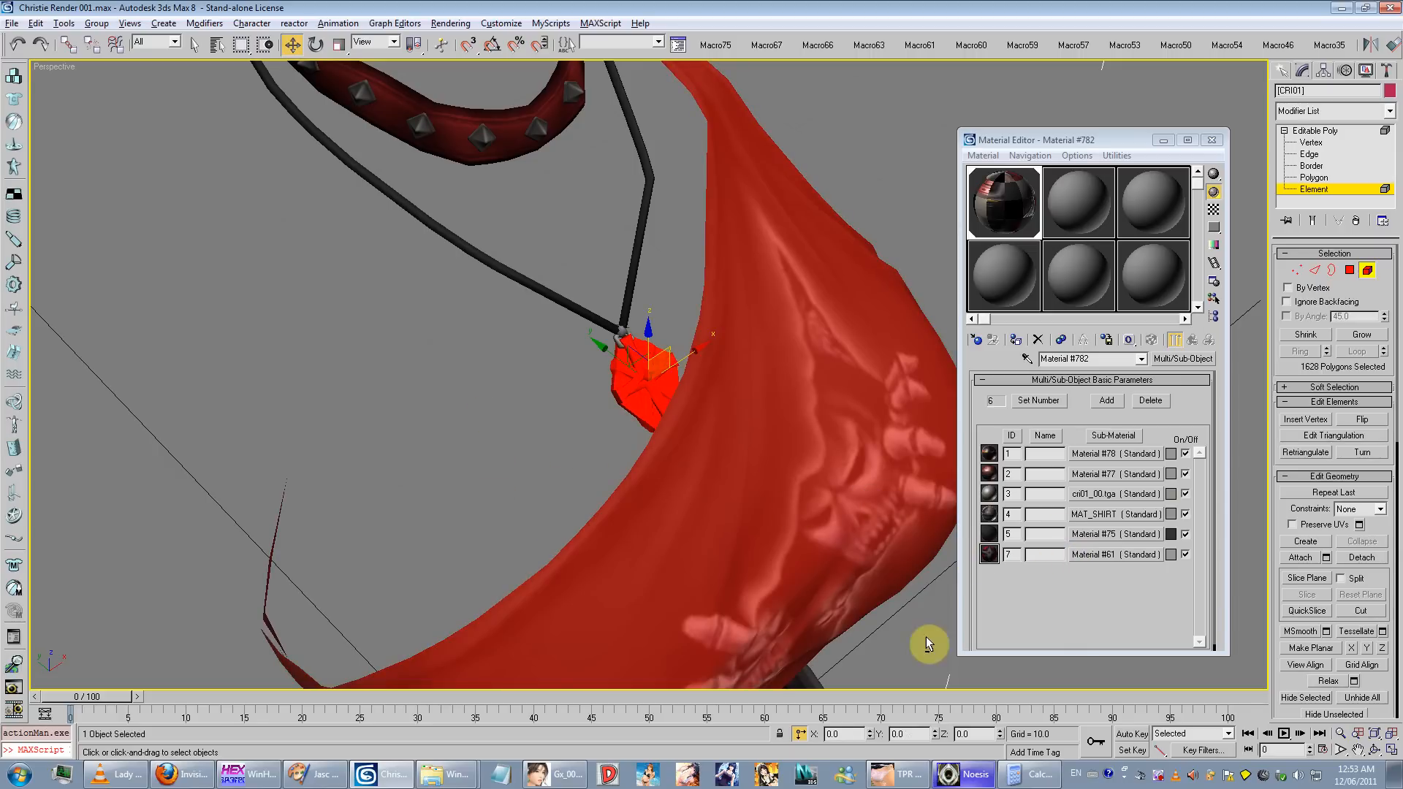
left_click(723, 564, "alt")
scroll(706, 546, "up", 6)
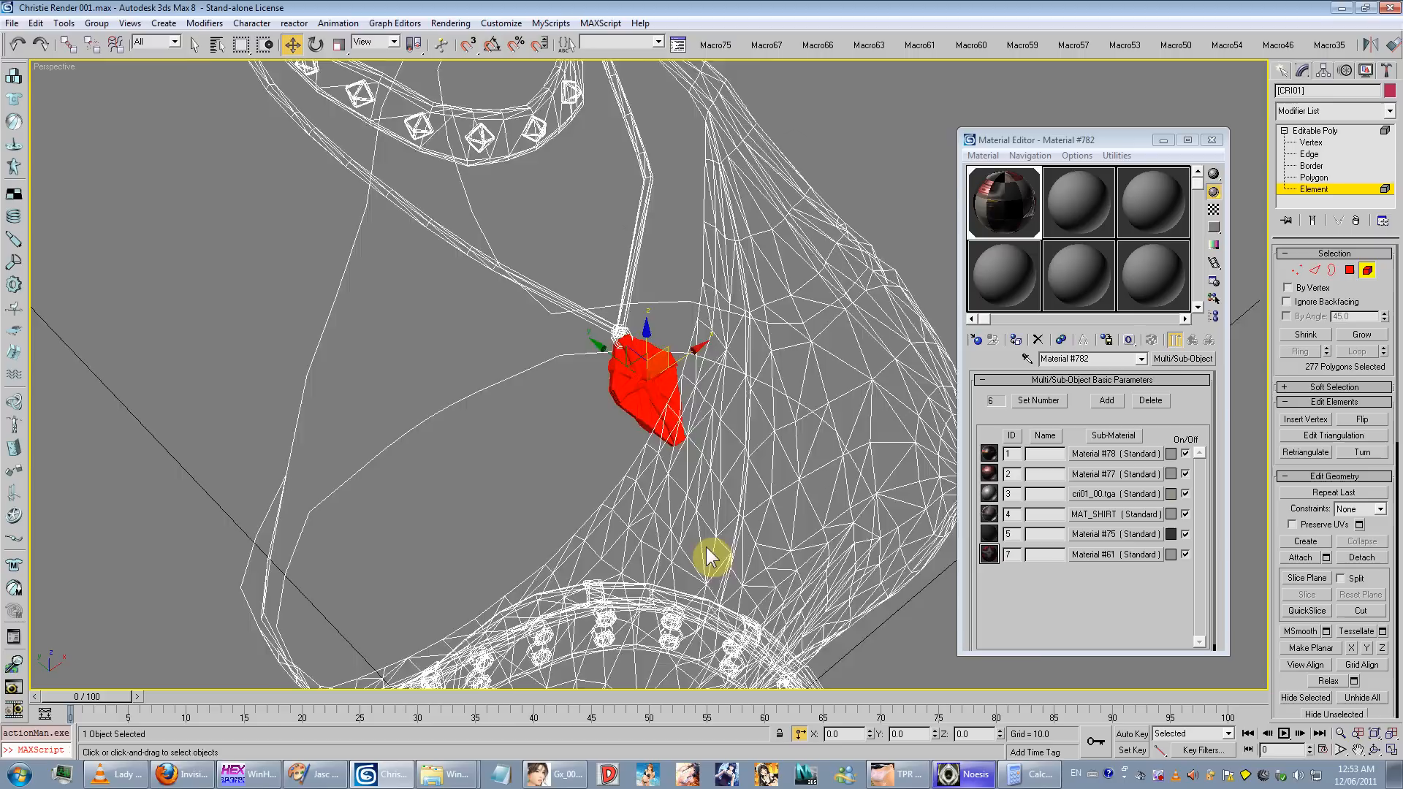
key("F3")
mouse_move(1116, 554)
left_mouse_down()
mouse_move(734, 454)
mouse_move(657, 405)
left_mouse_up()
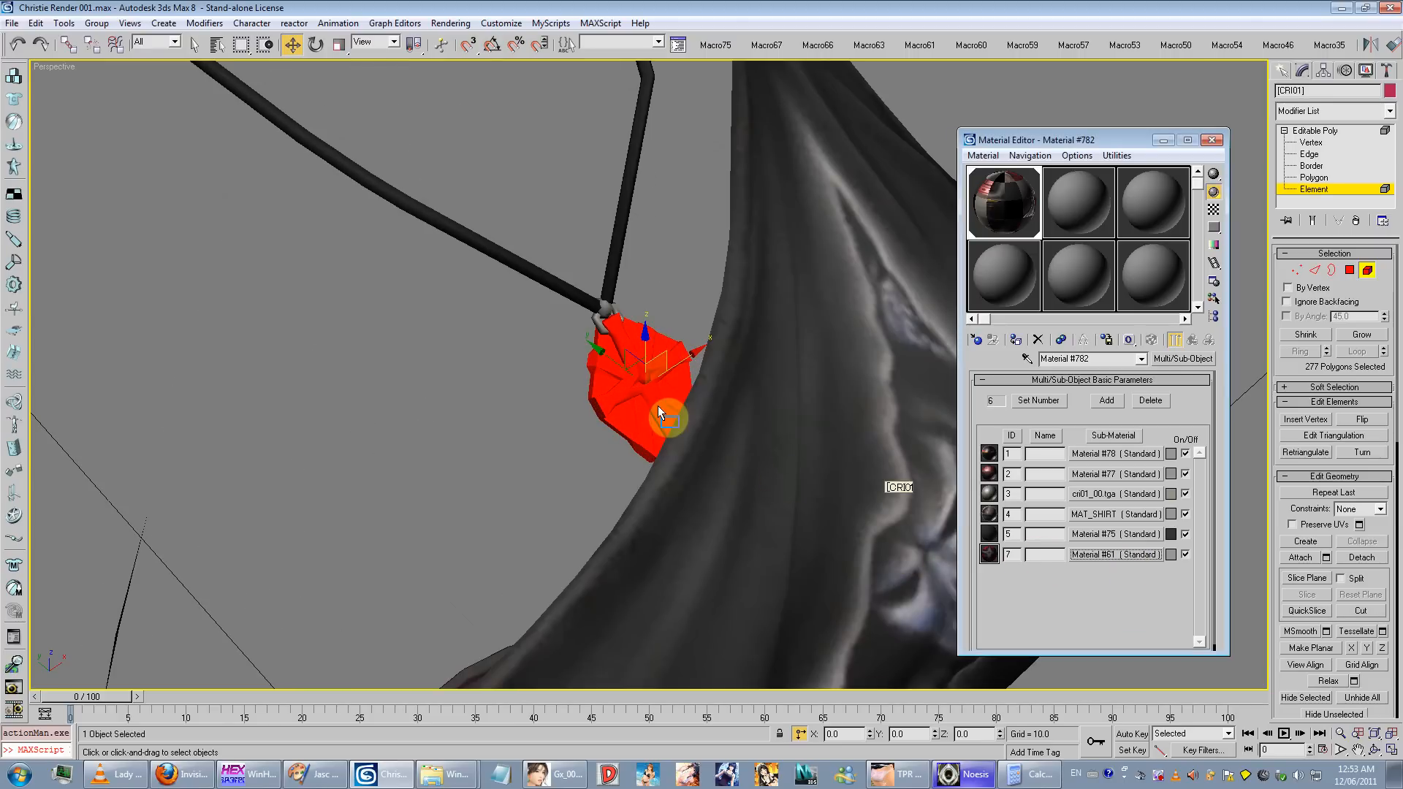
left_click(558, 448)
middle_click_drag(554, 450, 622, 353)
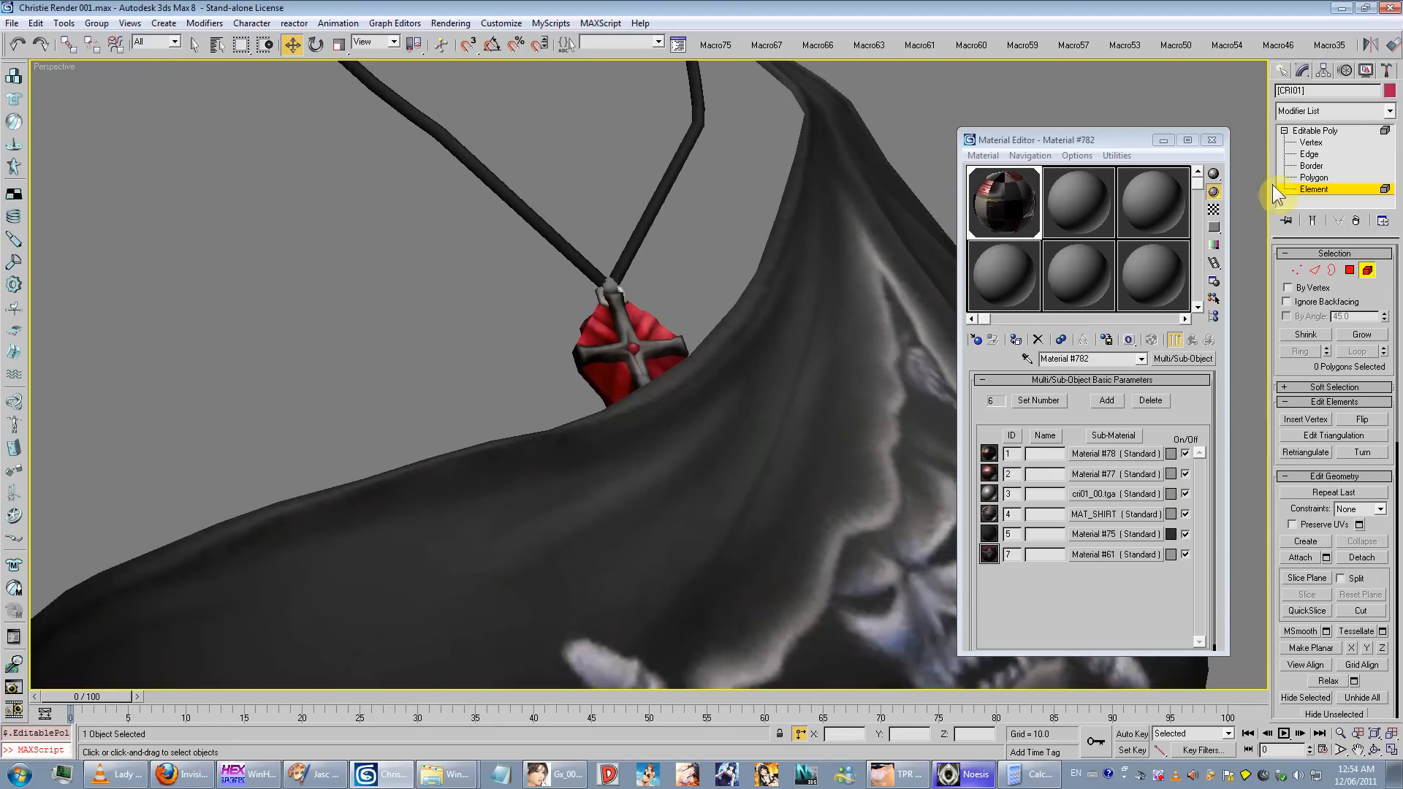
Step: Leave element editing of the outfit mesh, deselect it, and unhide all objects in the scene
left_click(1295, 190)
scroll(586, 332, "down", 10)
left_click(789, 273)
scroll(789, 273, "down", 6)
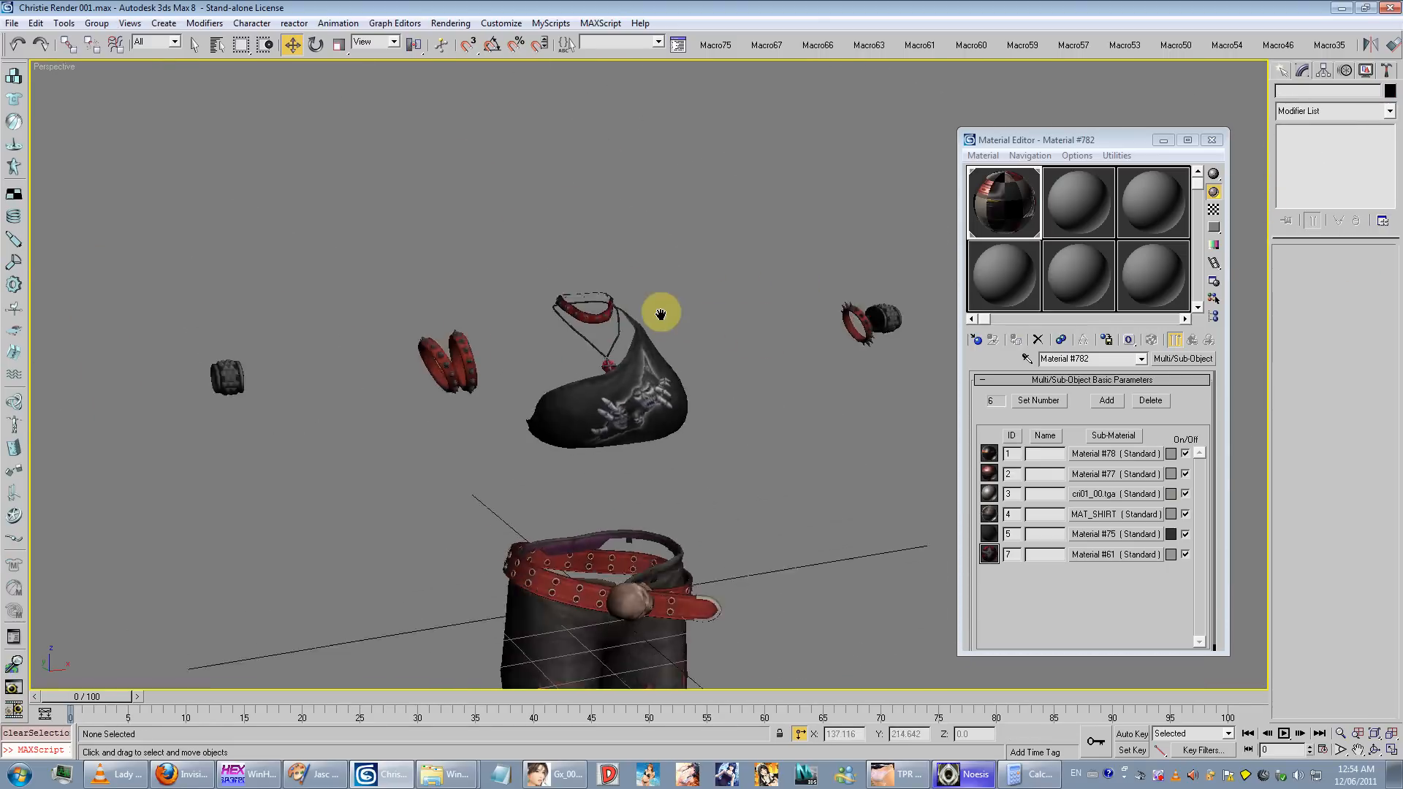
middle_click_drag(661, 314, 104, 276, "alt")
scroll(270, 294, "down", 8)
right_click(334, 369)
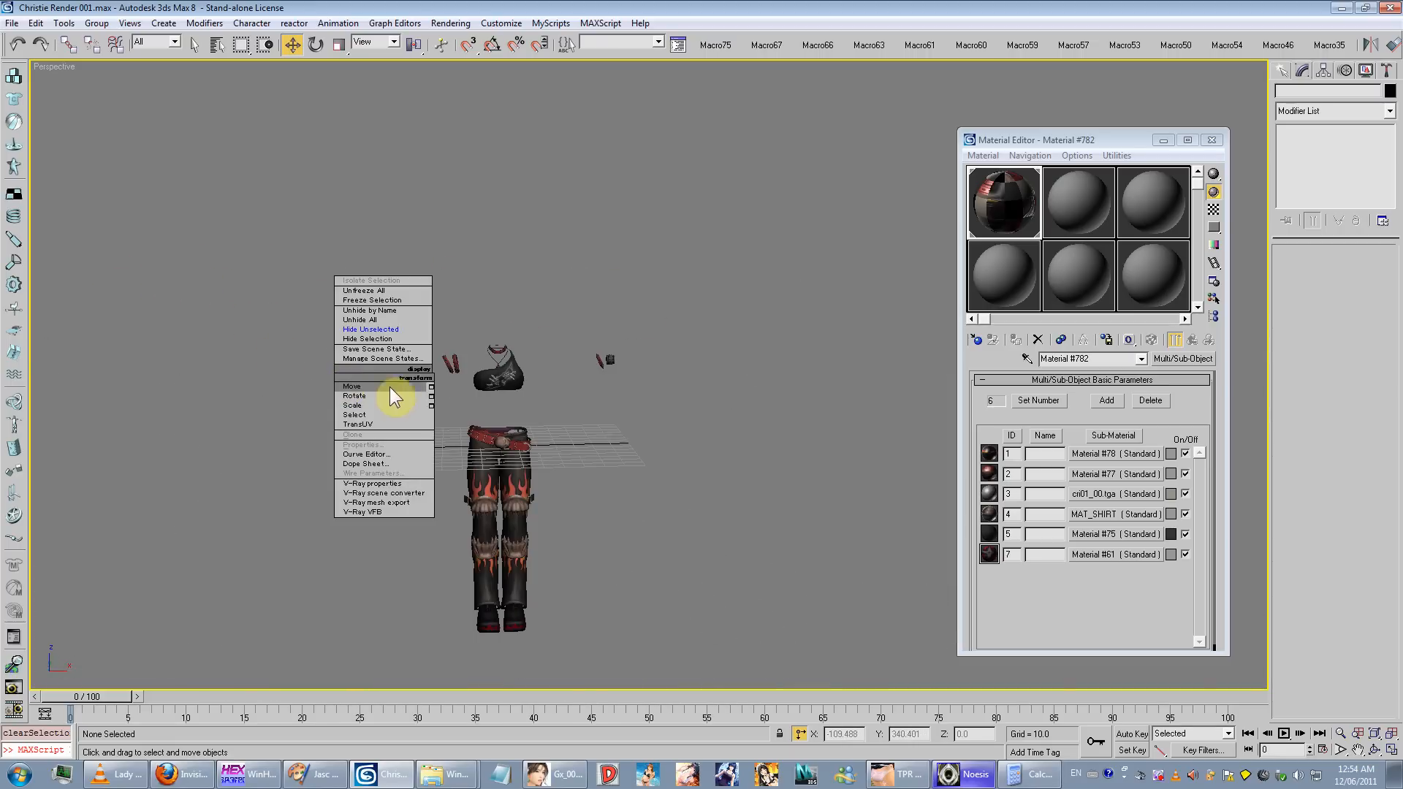
left_click(407, 335)
scroll(618, 349, "up", 8)
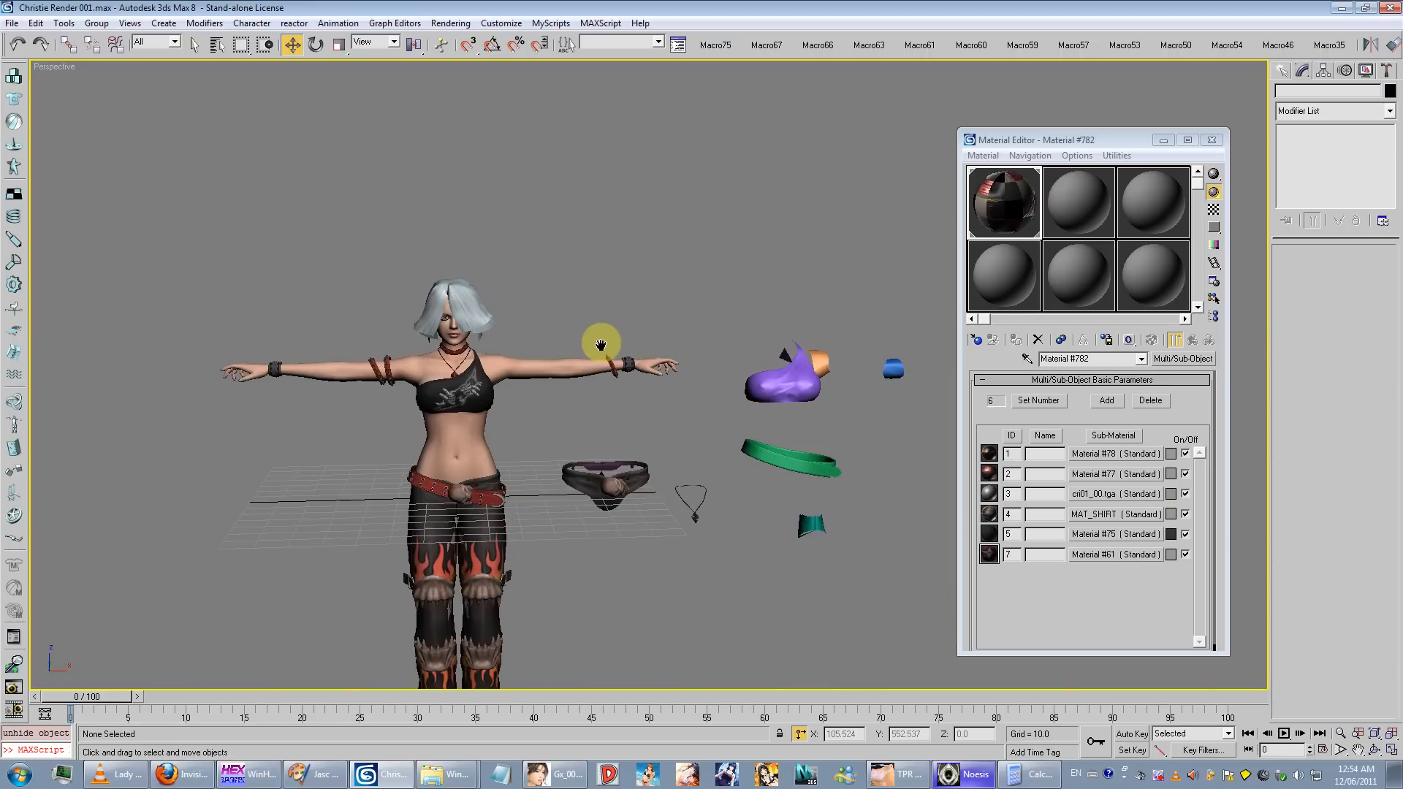
Step: Delete the spare necklace lying beside the textured character
middle_click_drag(617, 349, 663, 363)
scroll(664, 363, "up", 2)
scroll(664, 362, "down", 4)
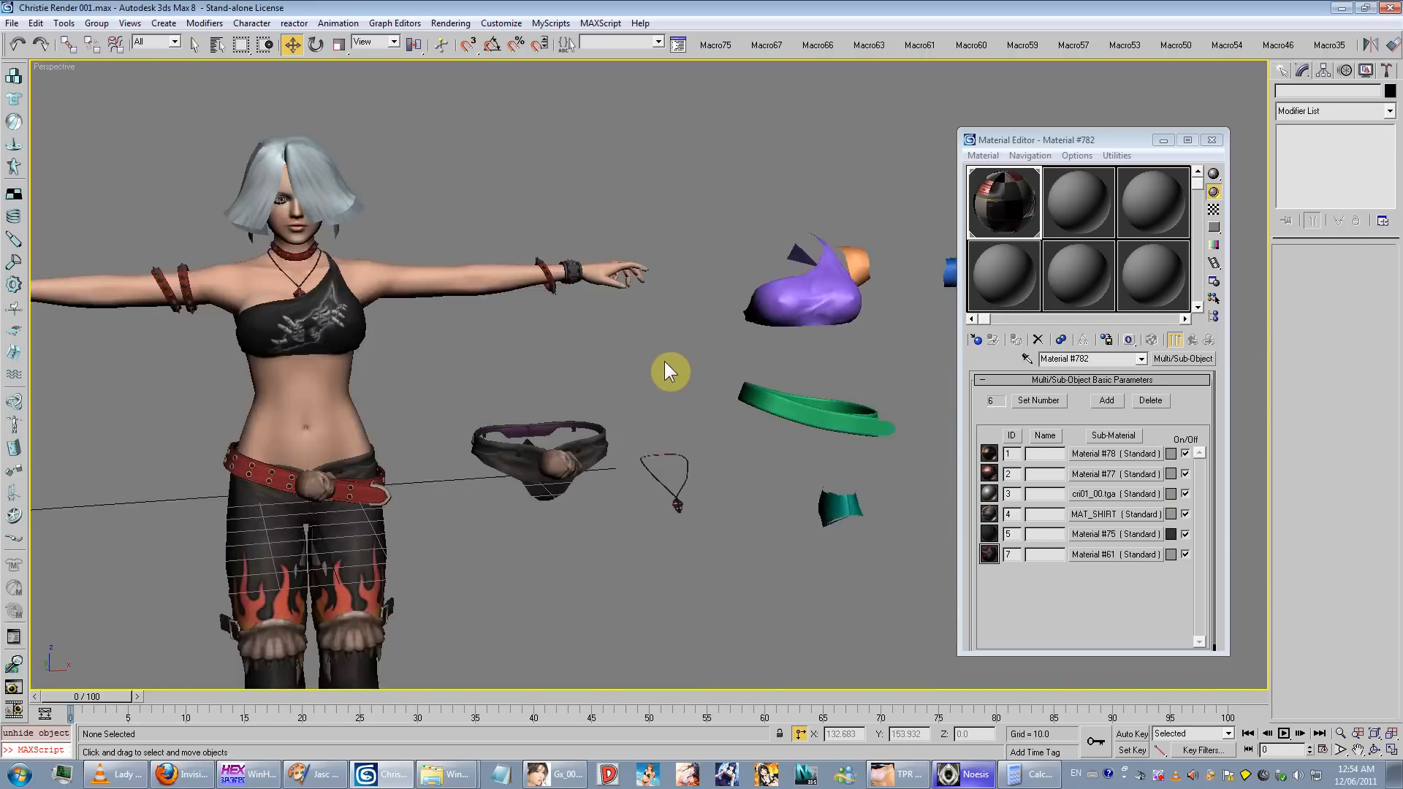
scroll(664, 363, "up", 2)
left_click(654, 489)
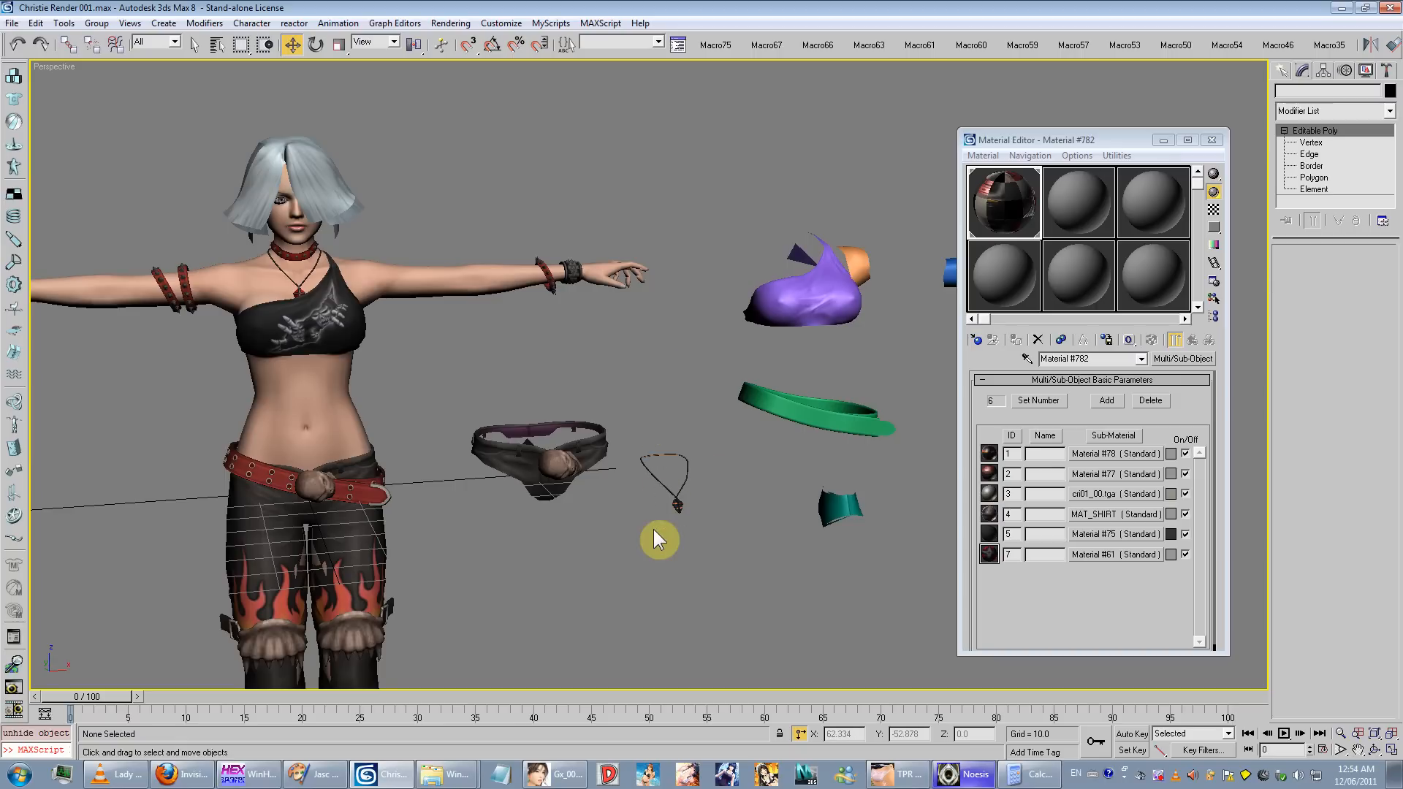
key("Delete")
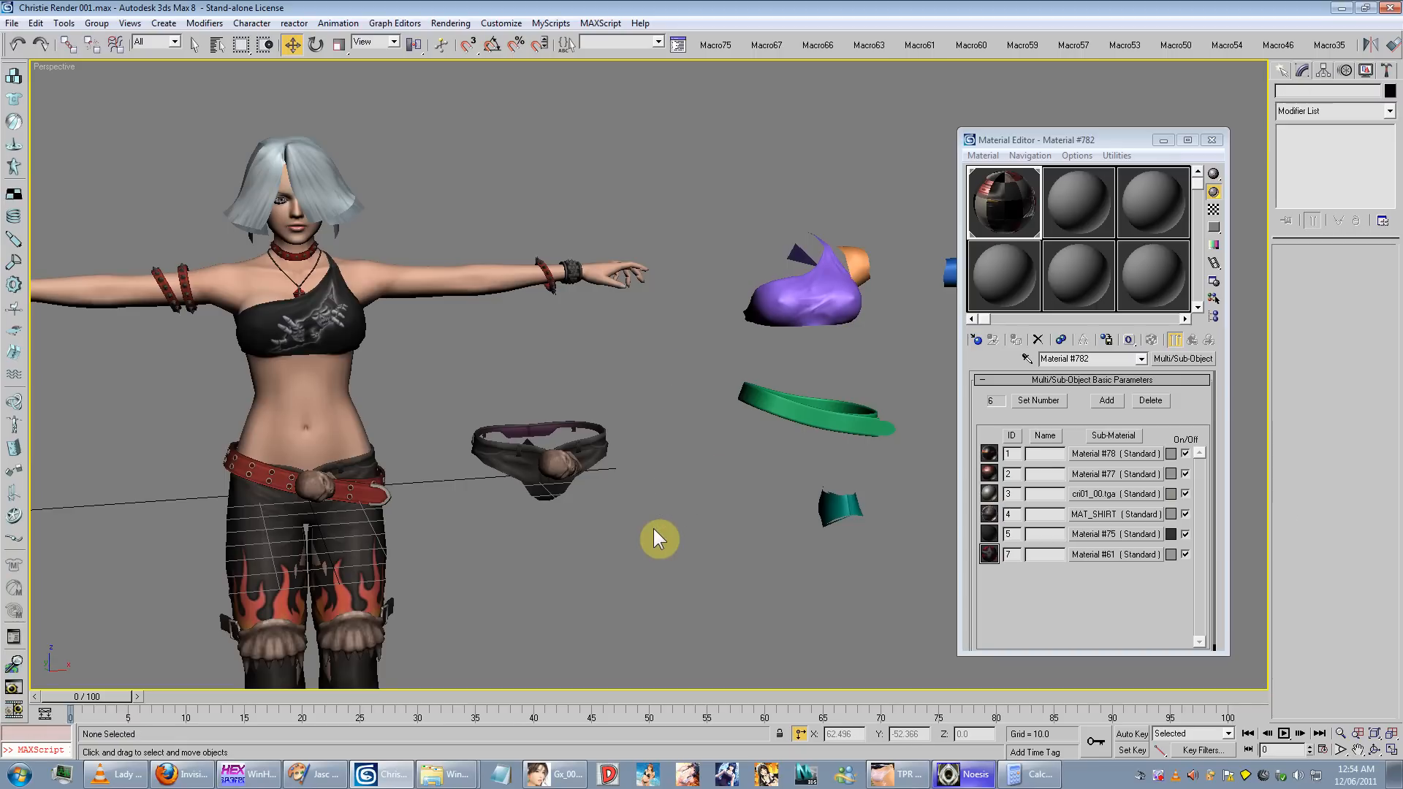
Step: Delete the leftover blue, orange, purple, green and teal untextured pieces beside the character
middle_click_drag(695, 472, 516, 399)
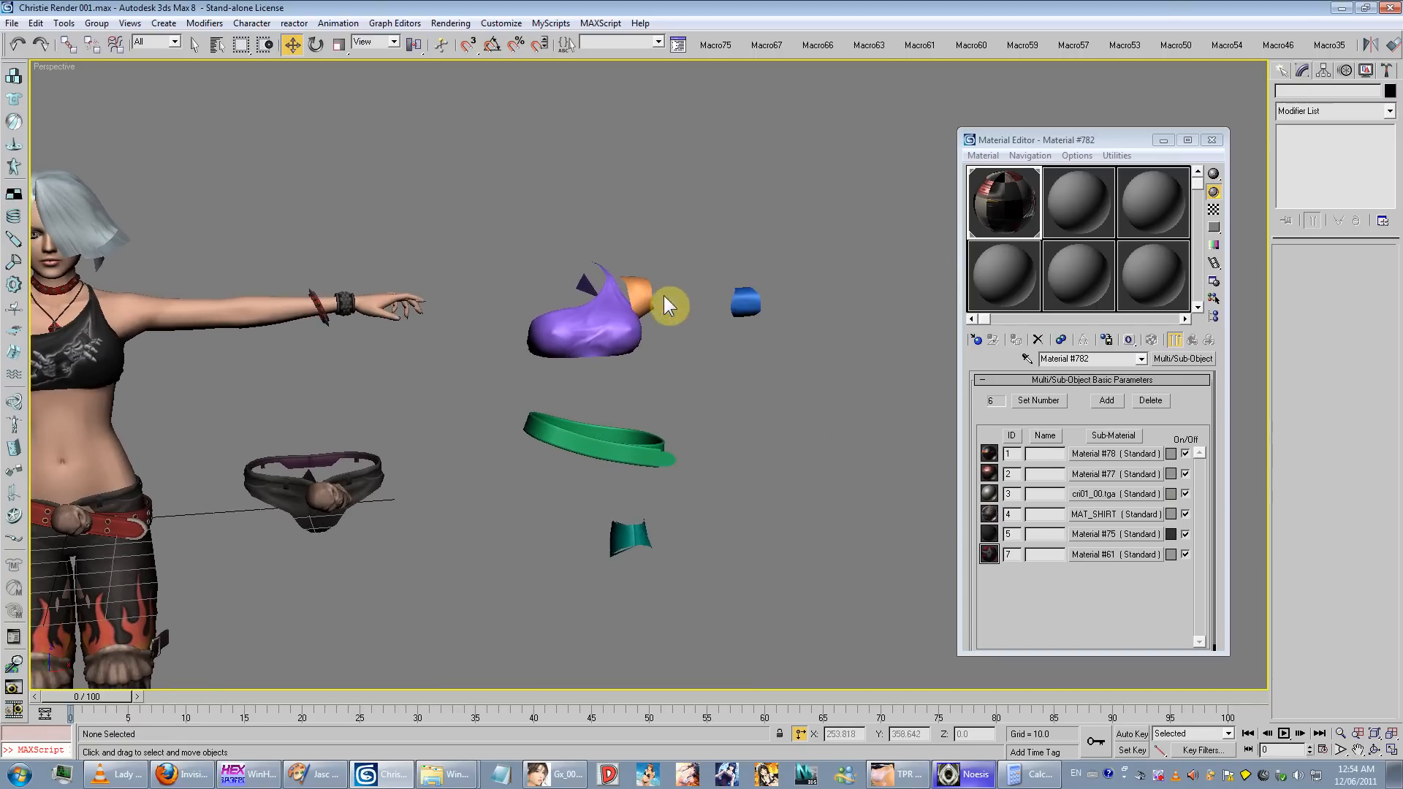
left_click_drag(837, 215, 516, 614)
left_click(769, 227)
left_click(744, 301)
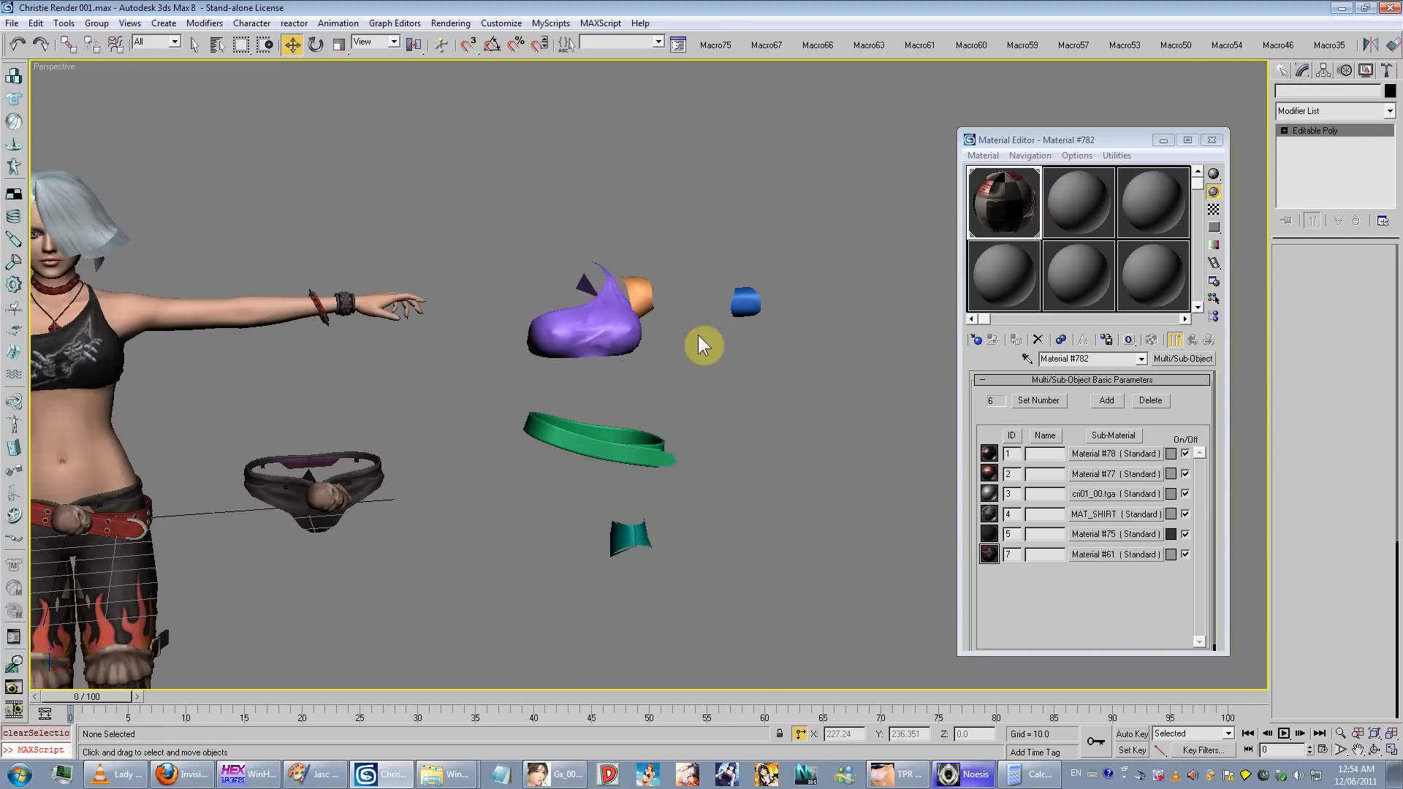
key("Delete")
left_click_drag(635, 295, 679, 298)
key("Delete")
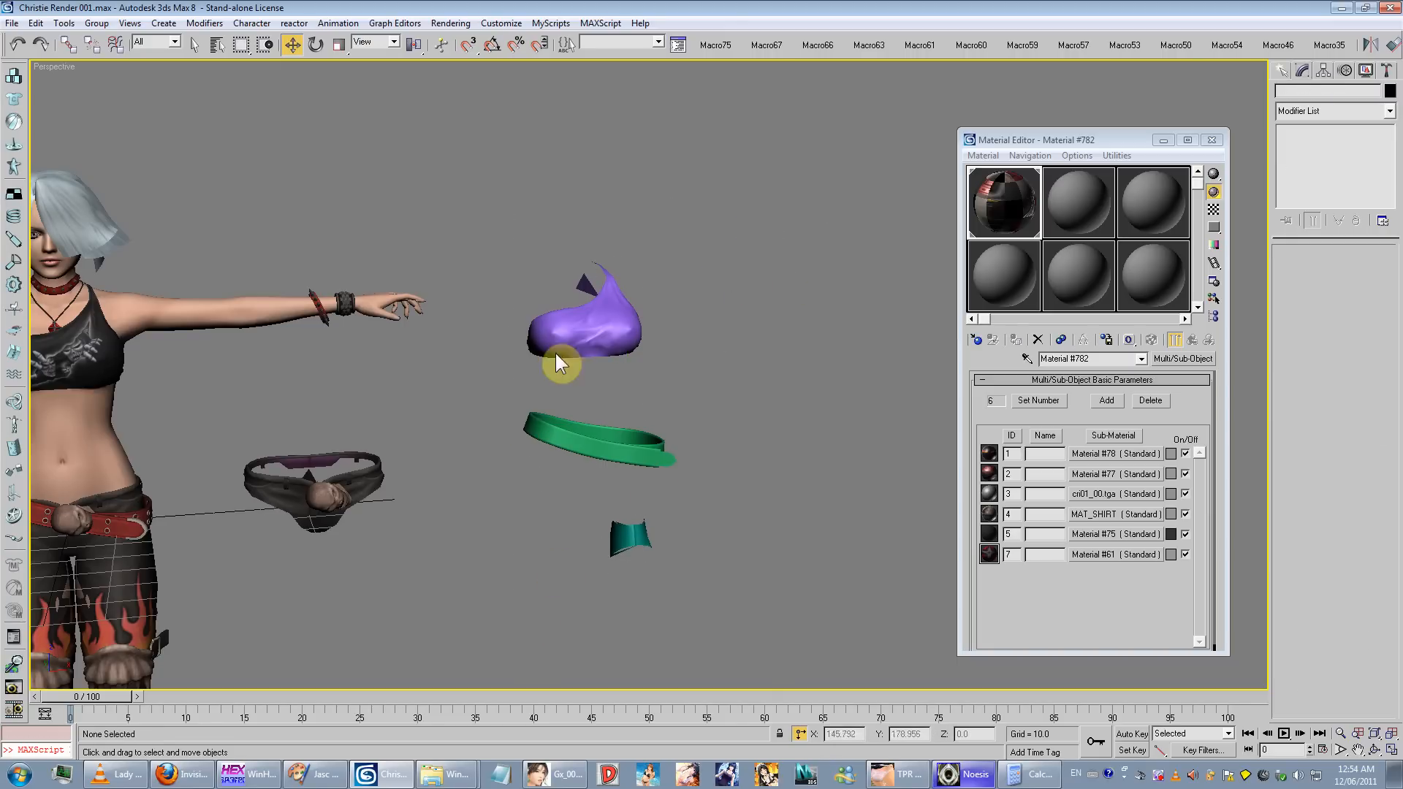
scroll(657, 366, "down", 2)
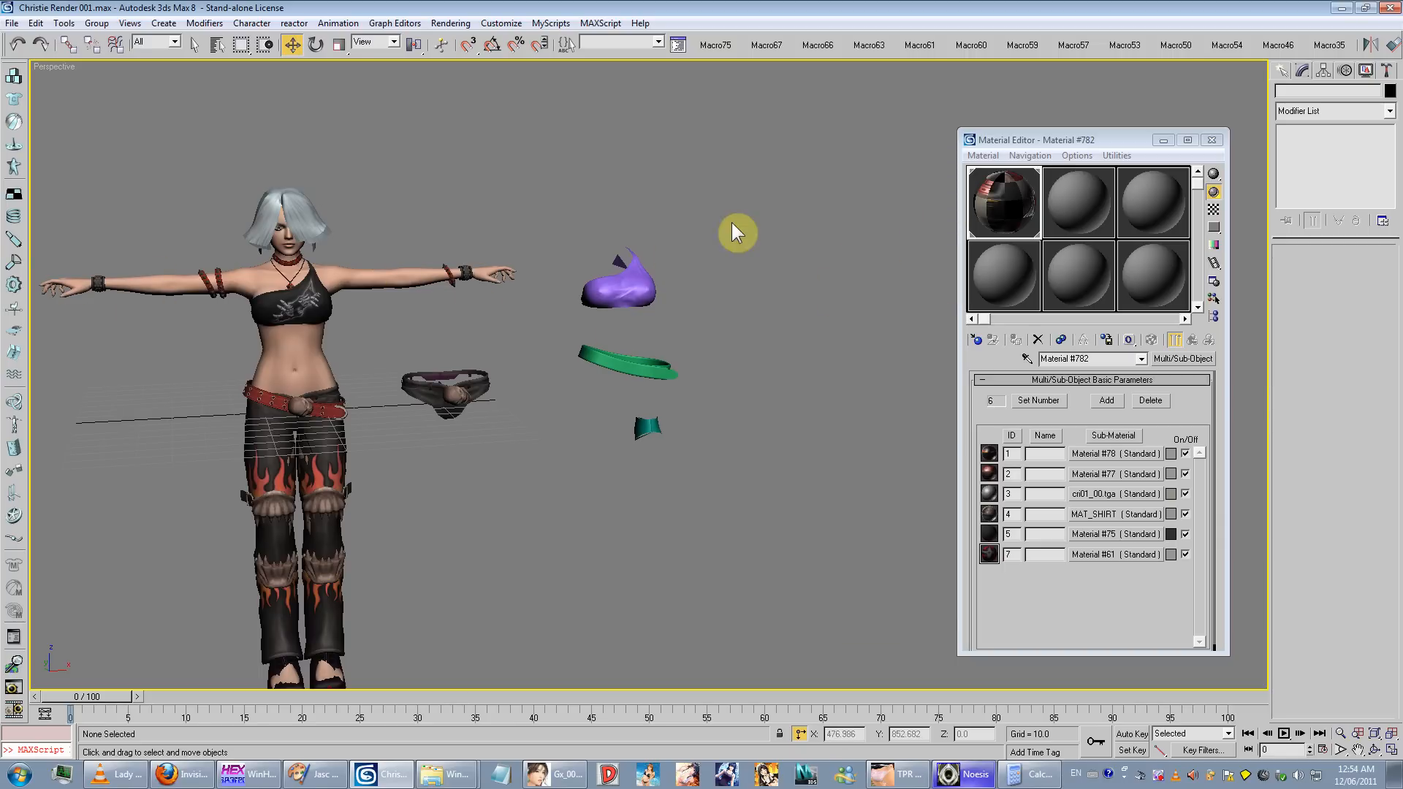
left_click_drag(765, 191, 581, 463)
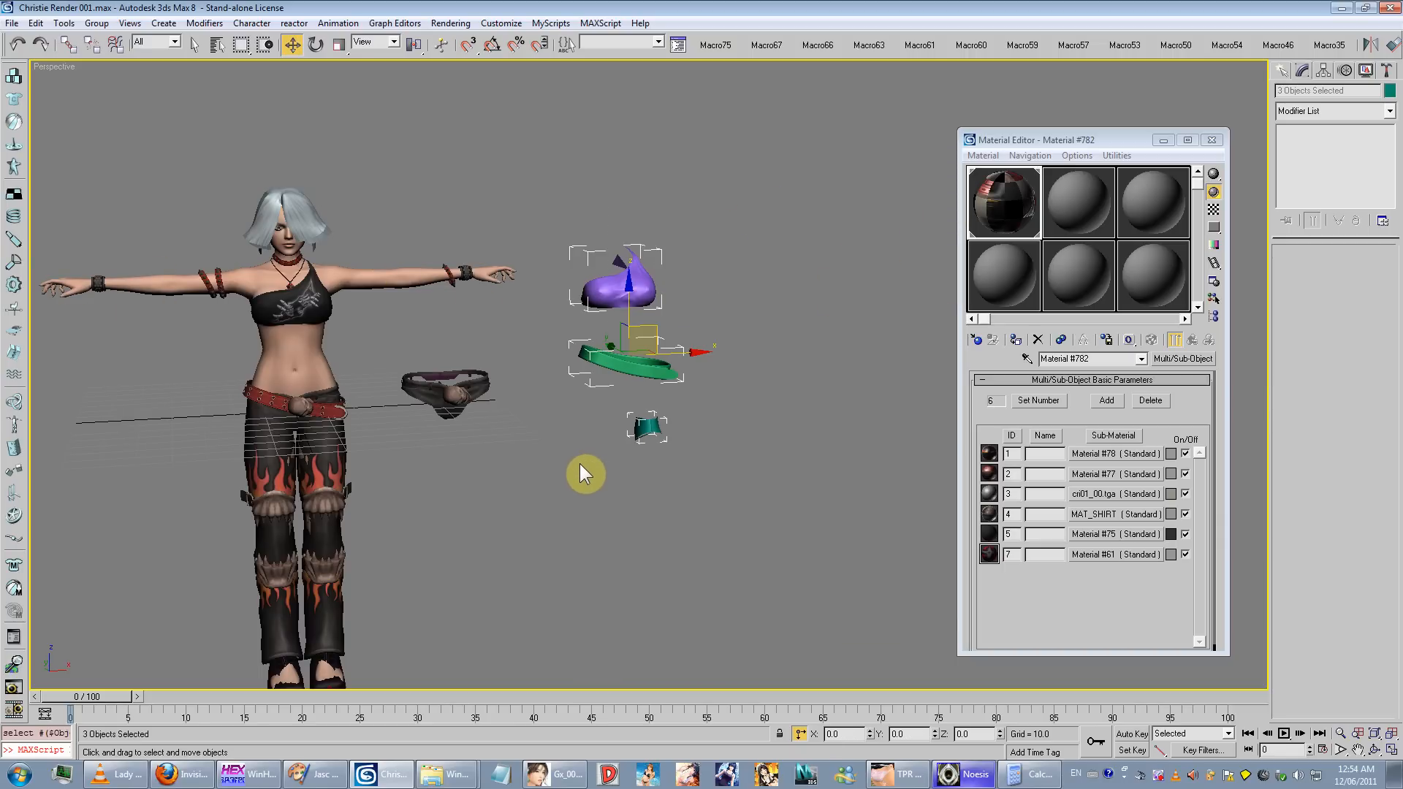
key("Delete")
Step: Select the outfit mesh, hide all unselected objects, and examine its trousers, top and arm bands
left_click(425, 399)
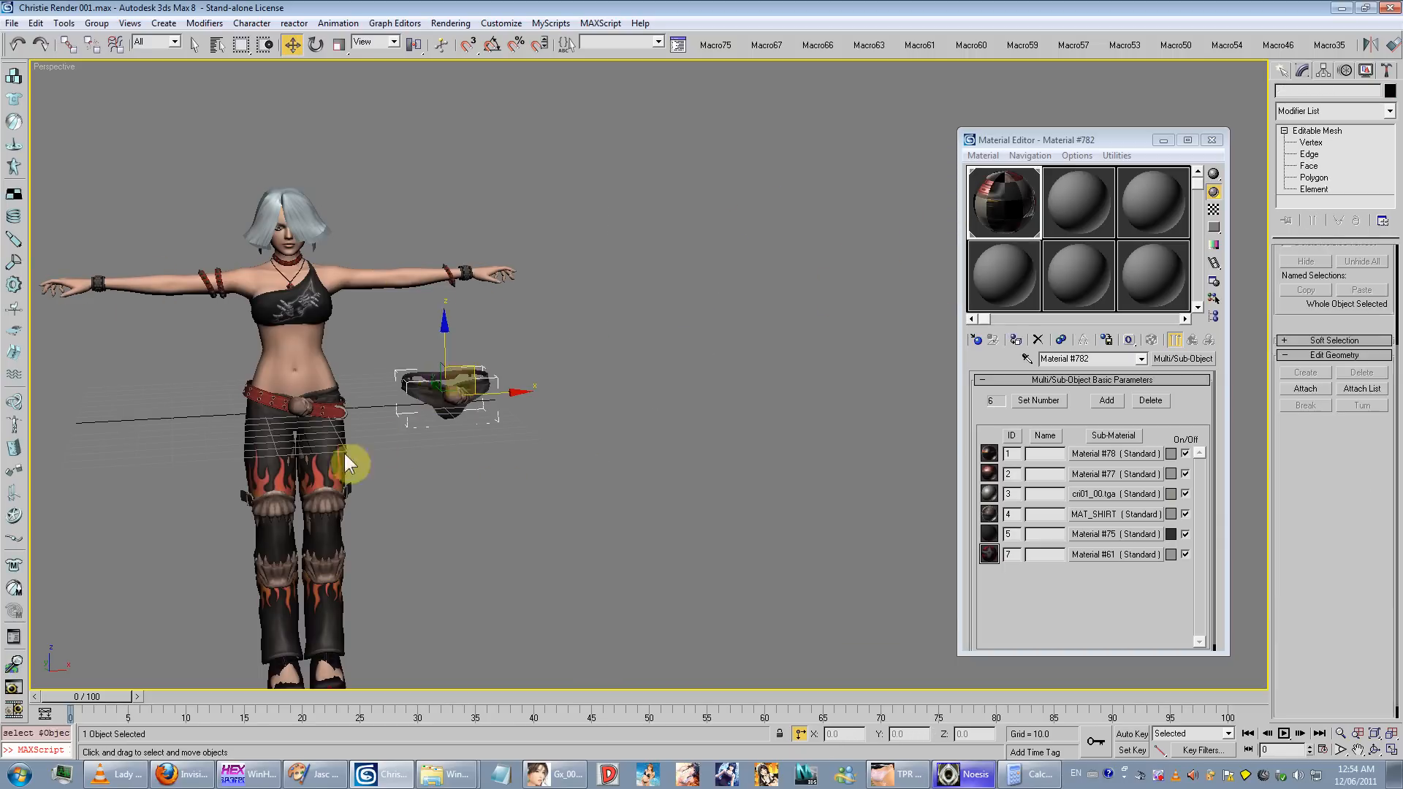
left_click(344, 453)
right_click(386, 460)
left_click(486, 423)
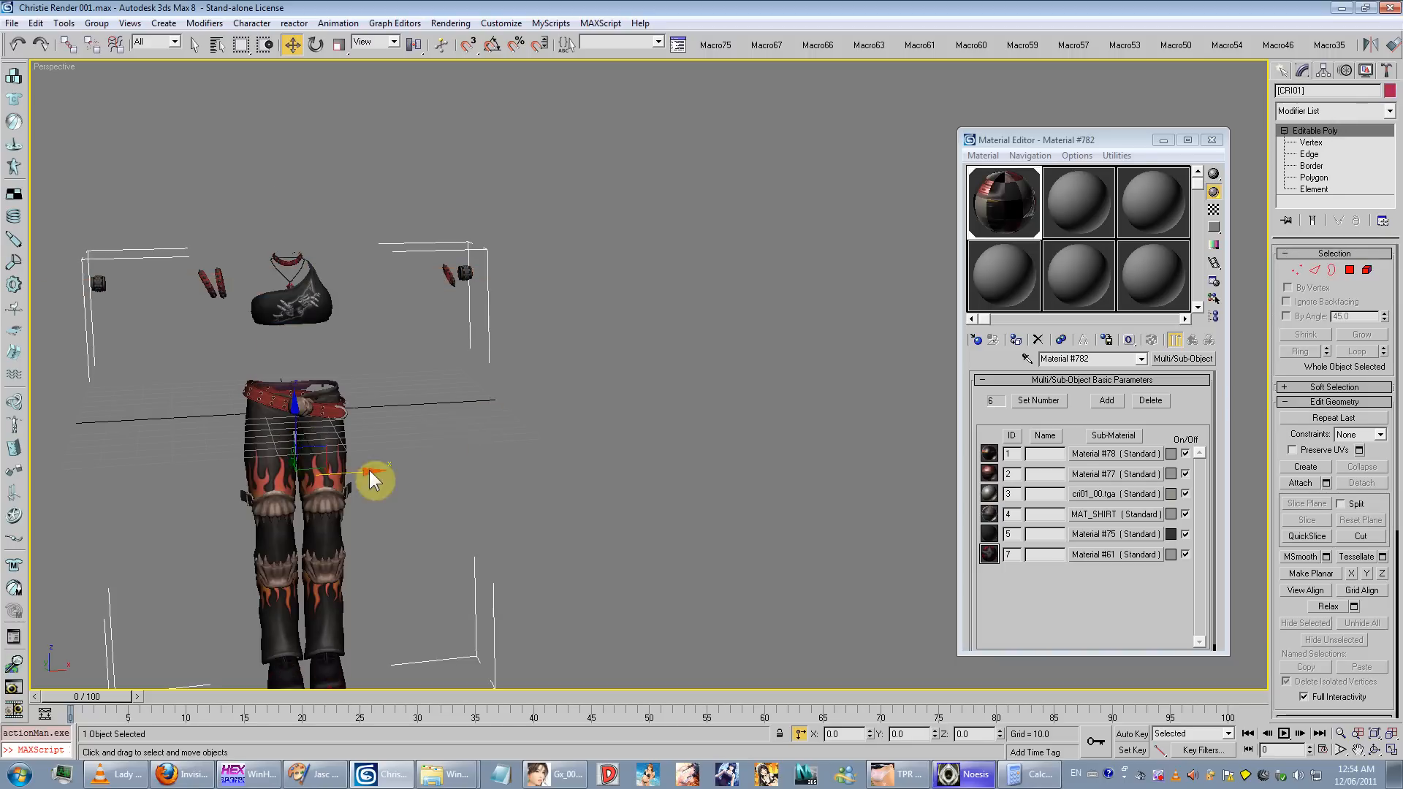
middle_click_drag(370, 471, 580, 535)
scroll(581, 535, "up", 5)
scroll(498, 466, "down", 3)
middle_click_drag(497, 465, 549, 254)
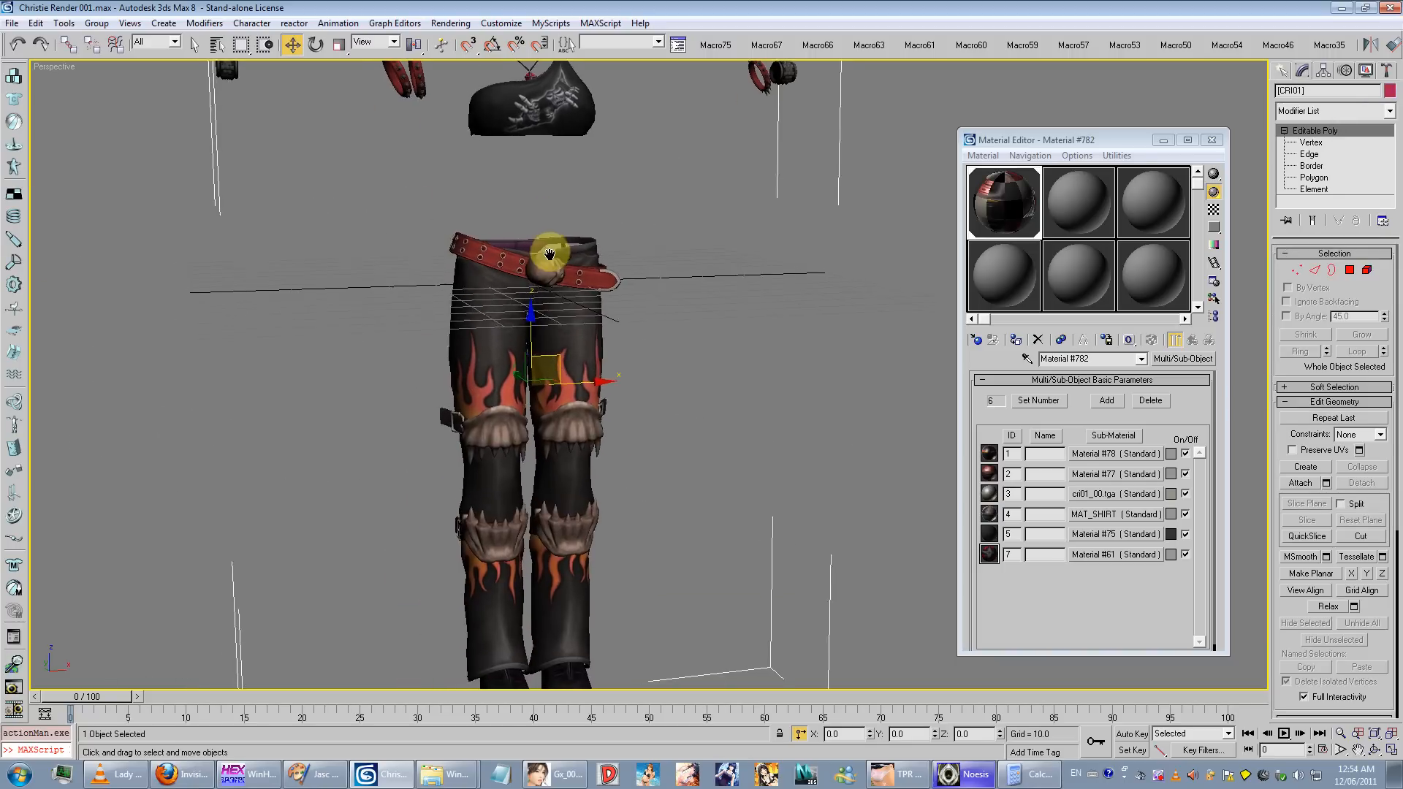
scroll(516, 503, "down", 3)
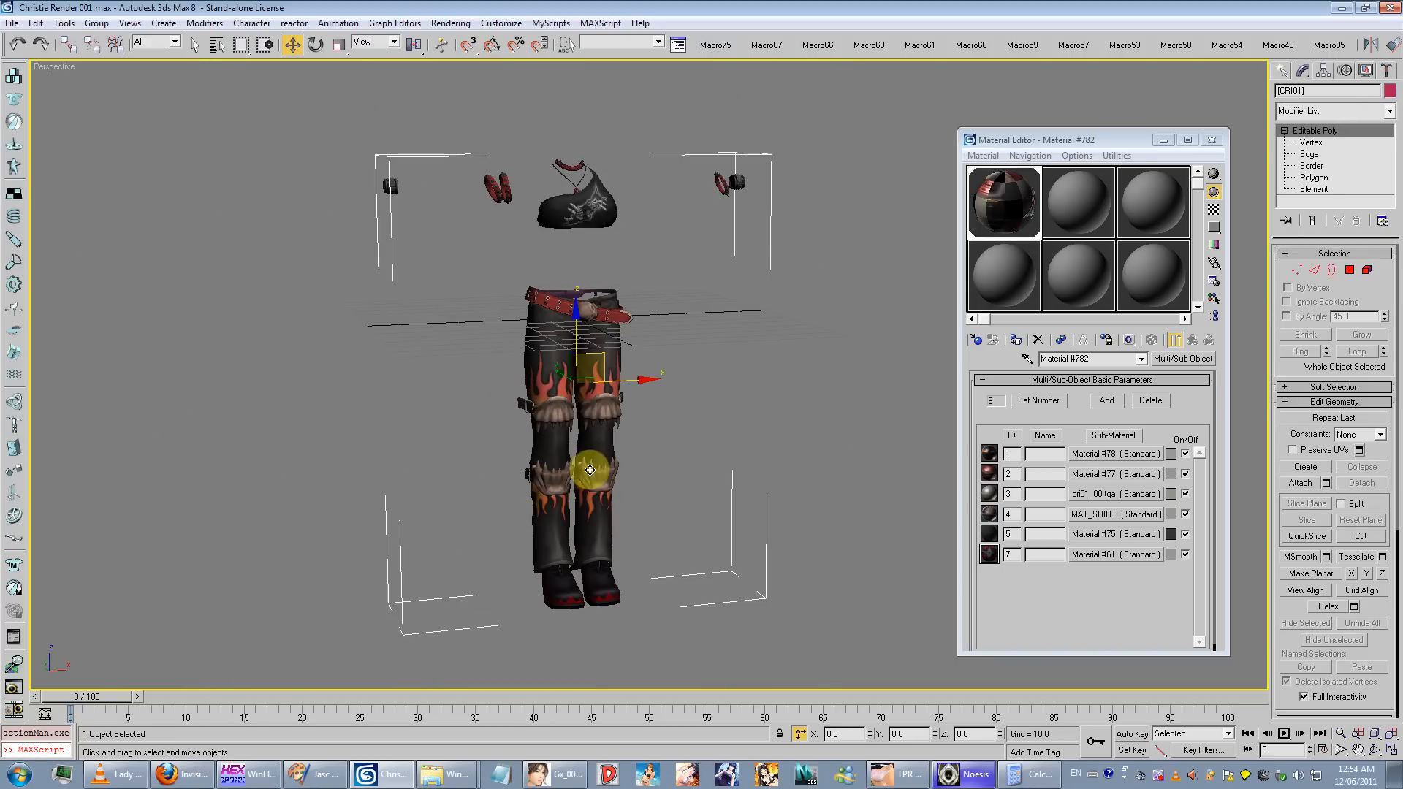
middle_click_drag(650, 269, 637, 457)
scroll(637, 457, "up", 3)
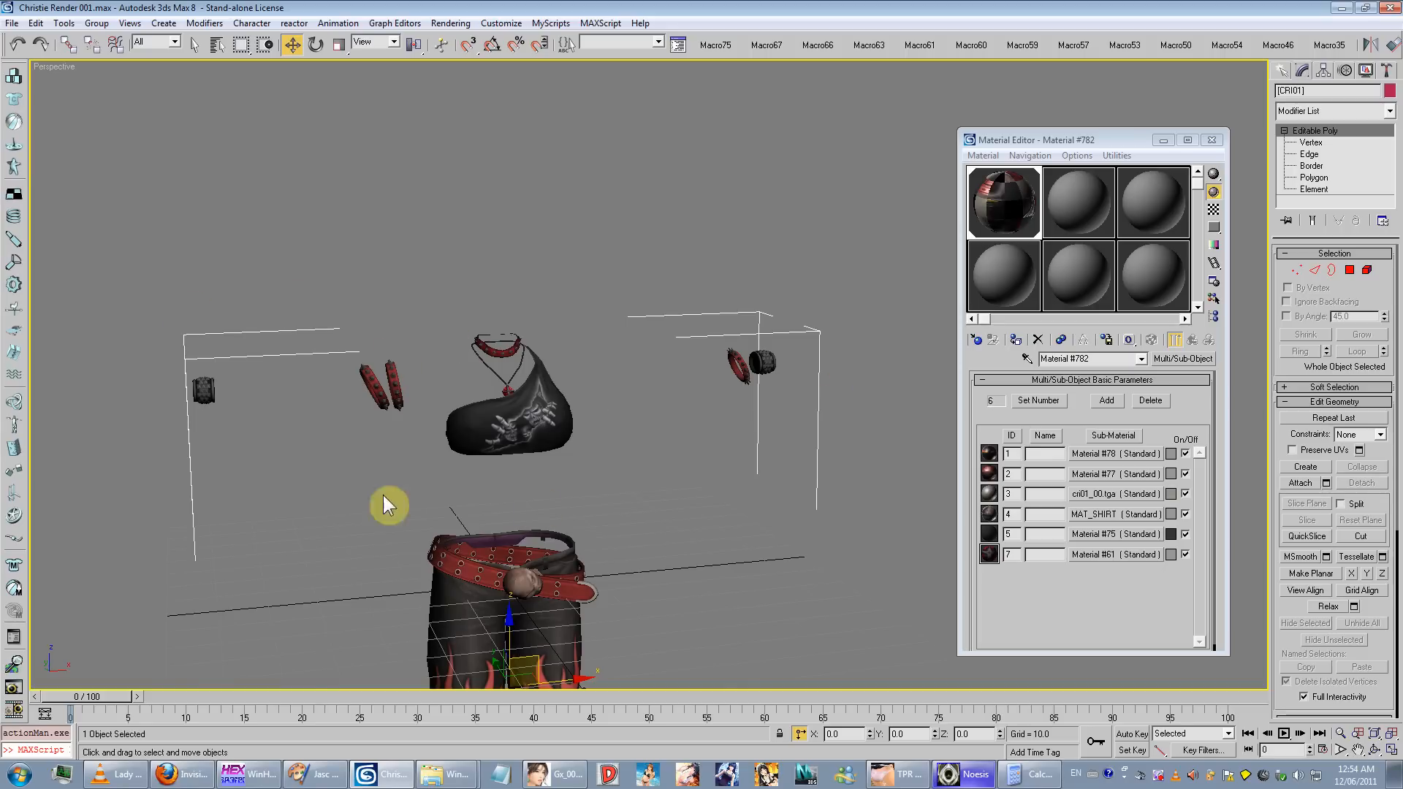
middle_click_drag(517, 628, 422, 430)
scroll(422, 430, "down", 3)
Step: Unhide all objects and examine the textured character from the legs up to the head and necklace
right_click(721, 375)
left_click(760, 326)
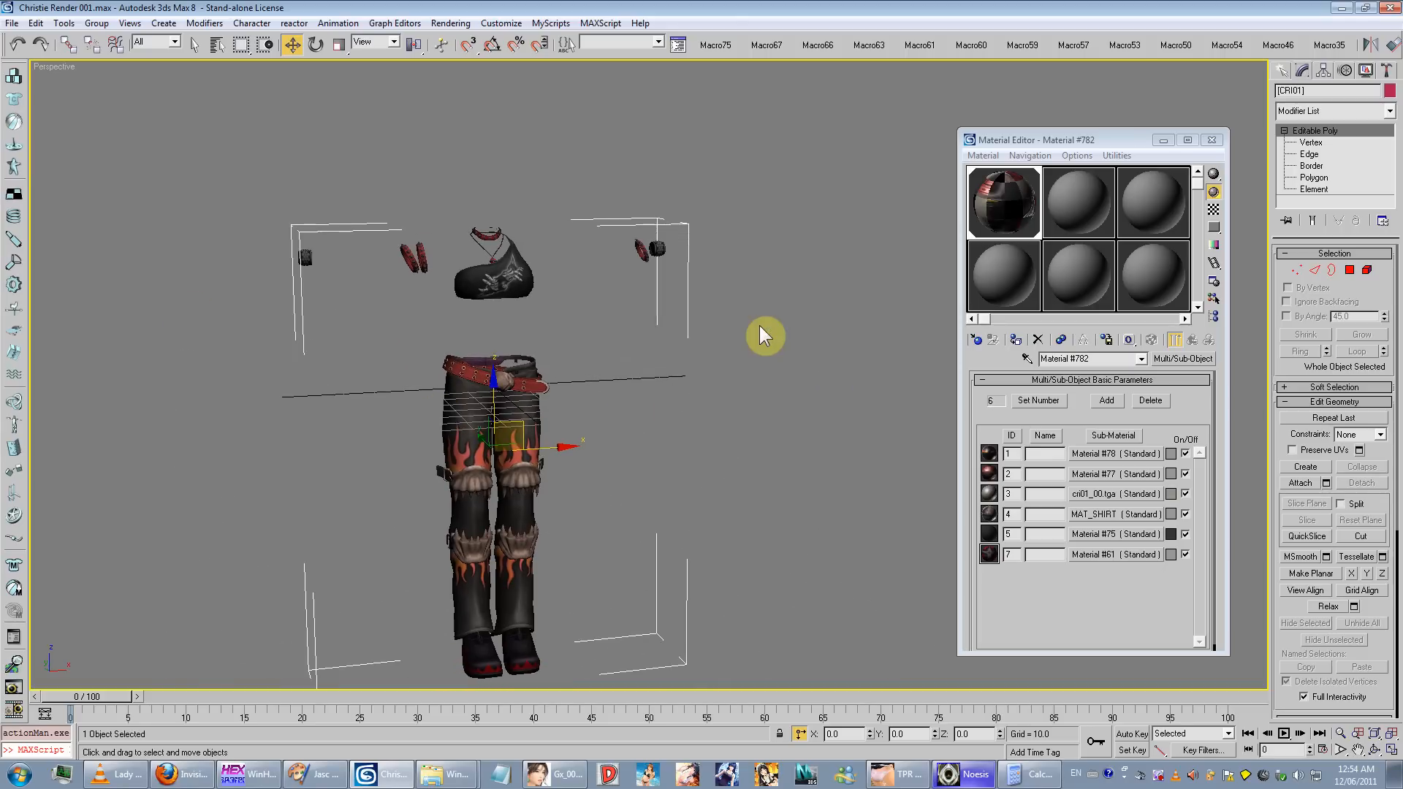
right_click(655, 375)
left_click(683, 322)
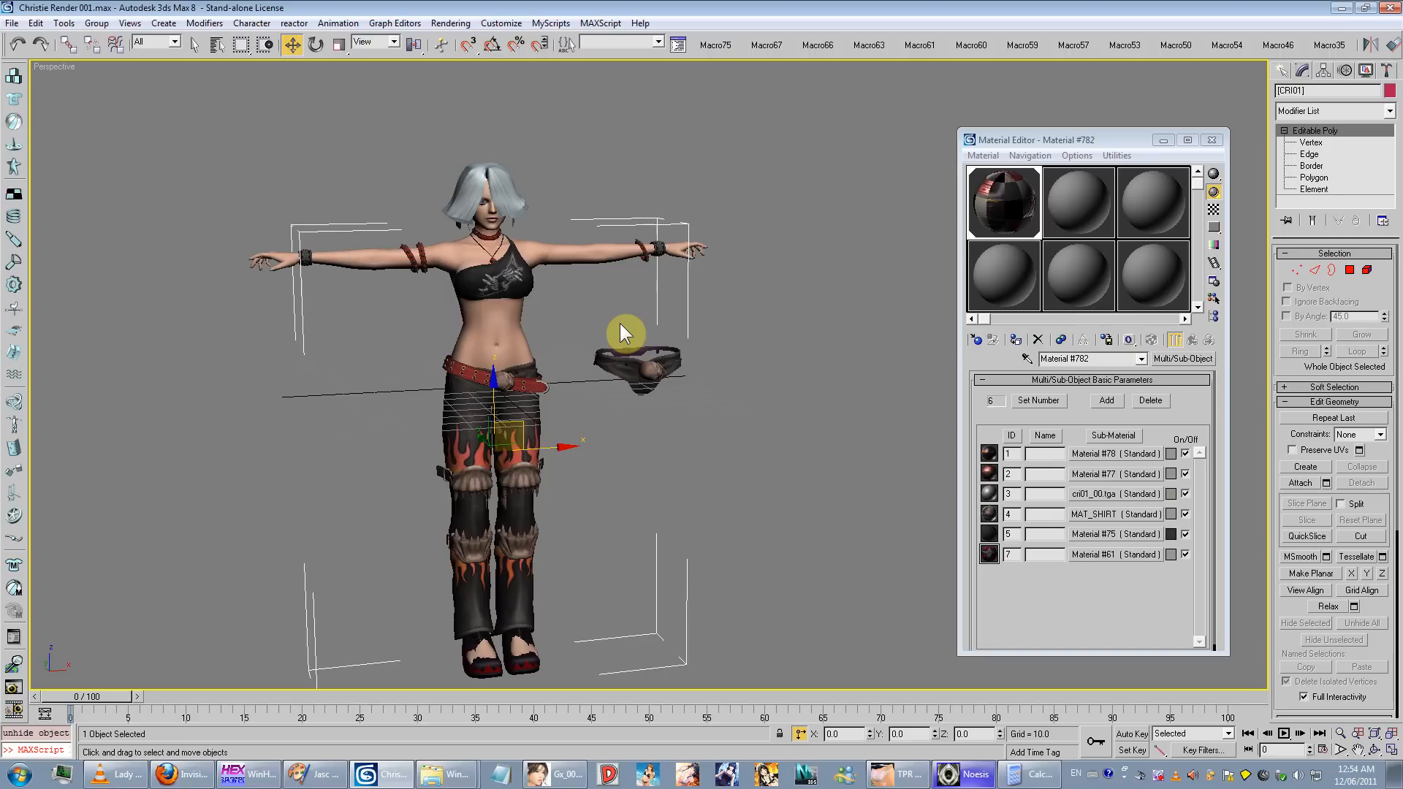
scroll(510, 460, "up", 7)
middle_click_drag(466, 294, 446, 390)
scroll(446, 390, "down", 8)
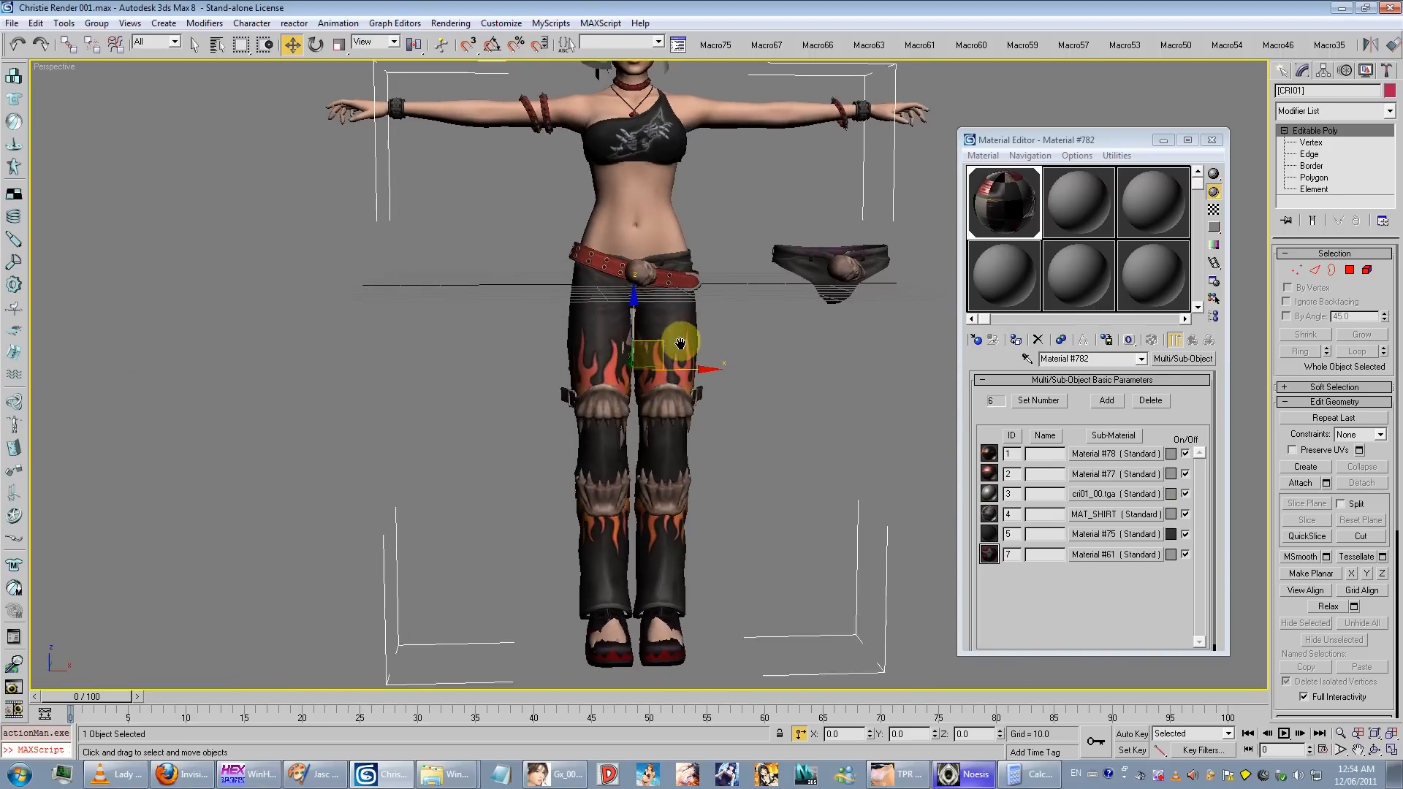
scroll(680, 441, "up", 4)
scroll(634, 268, "up", 4)
middle_click_drag(634, 268, 673, 589)
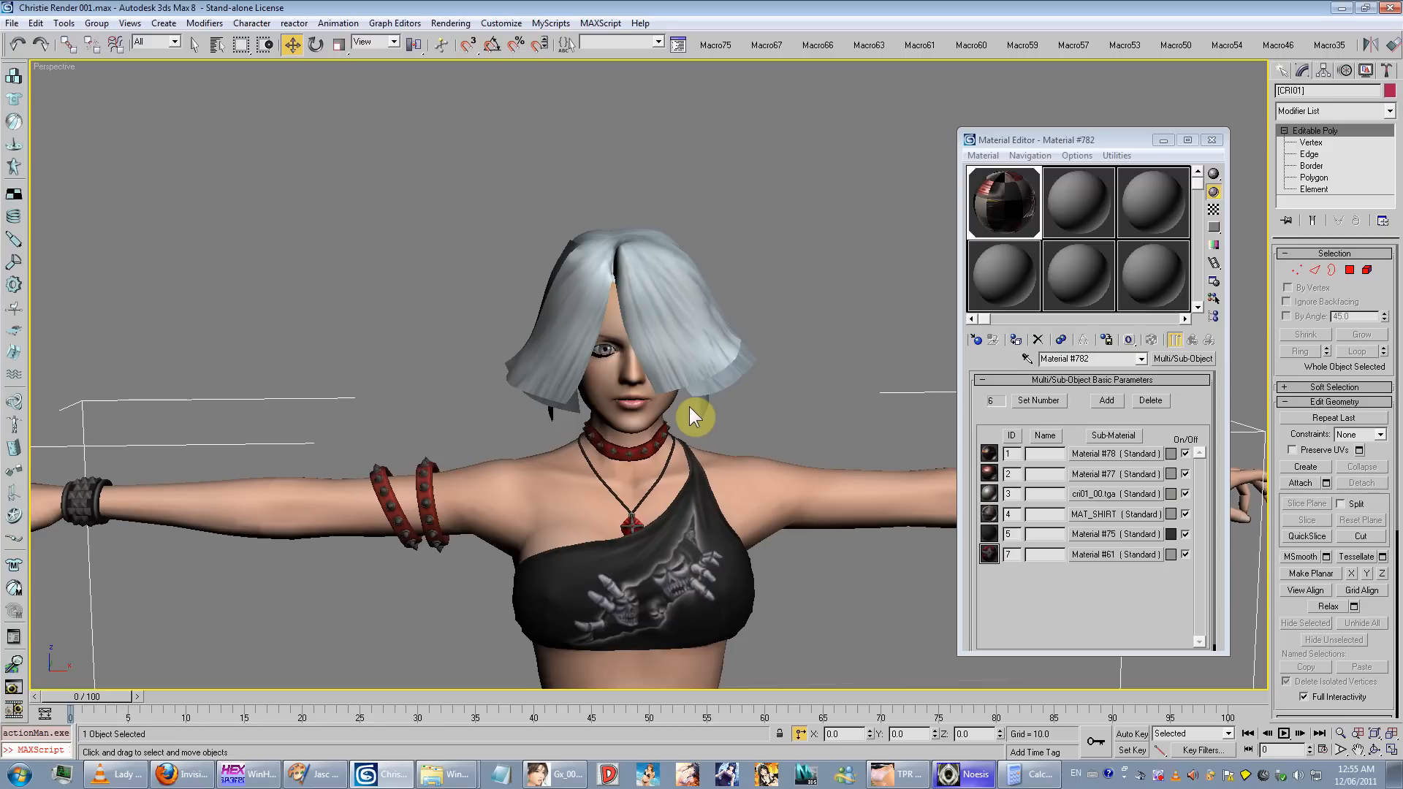
middle_click_drag(614, 458, 655, 455, "alt")
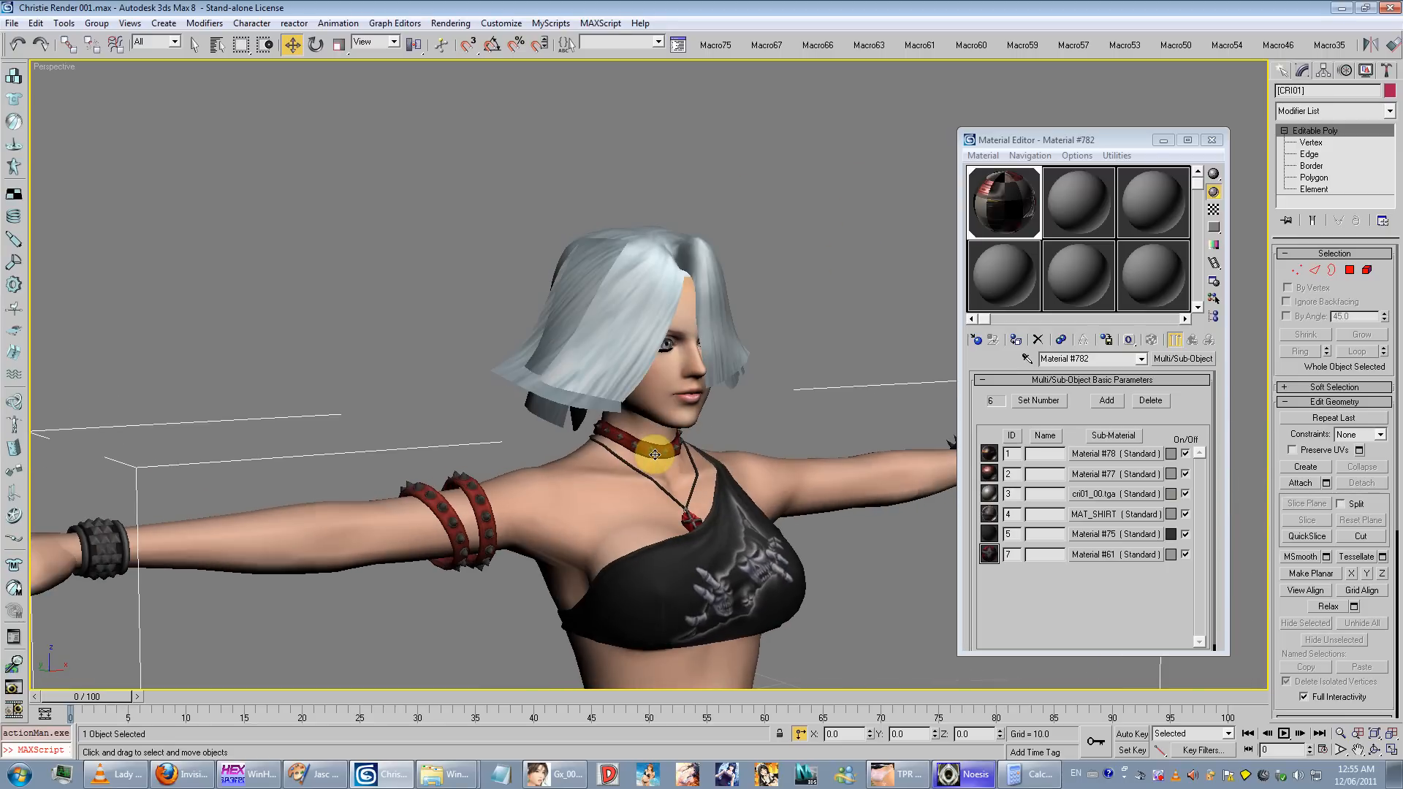
scroll(548, 304, "down", 6)
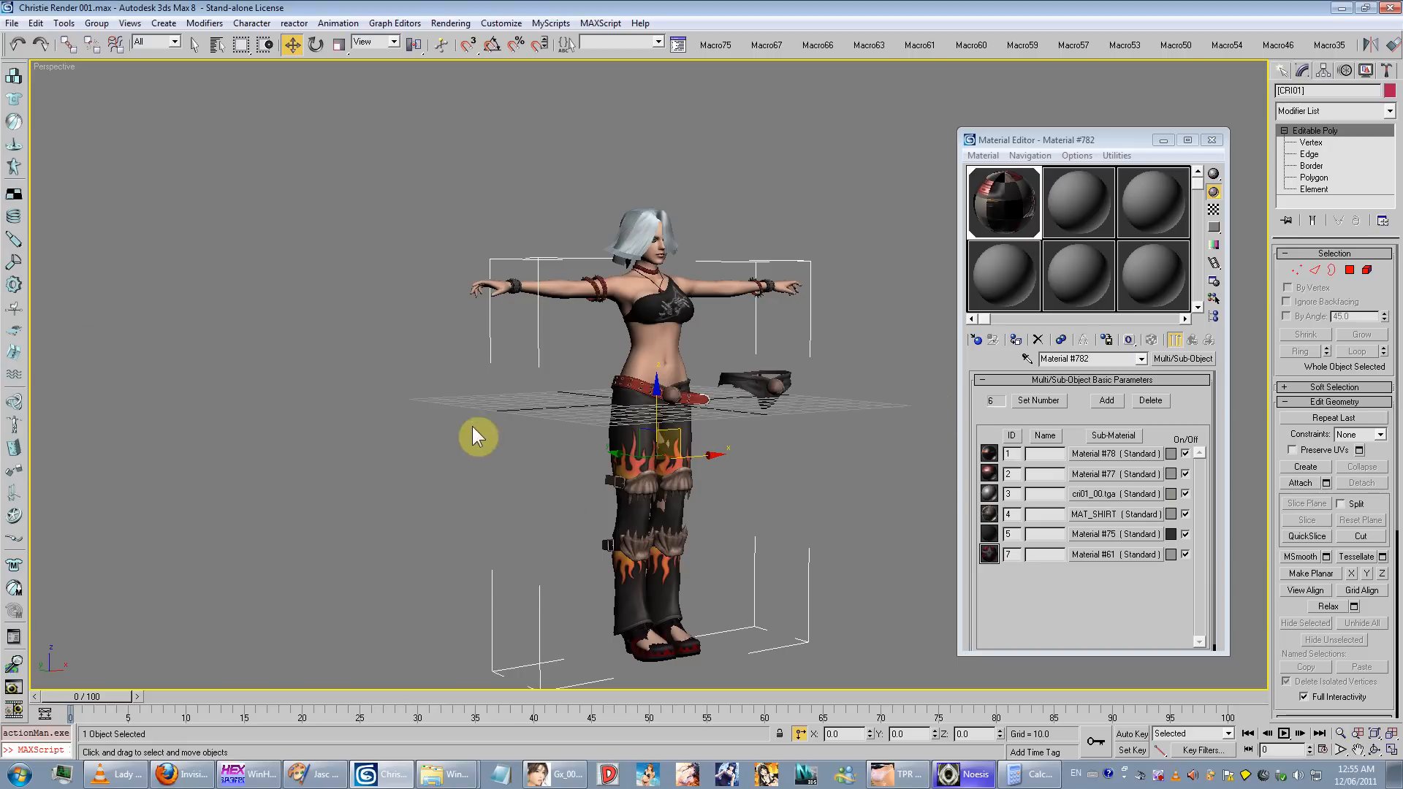
Step: Delete the spare brief-shaped piece with the skull buckle beside the character's hips
middle_click_drag(472, 427, 454, 354)
scroll(814, 415, "up", 6)
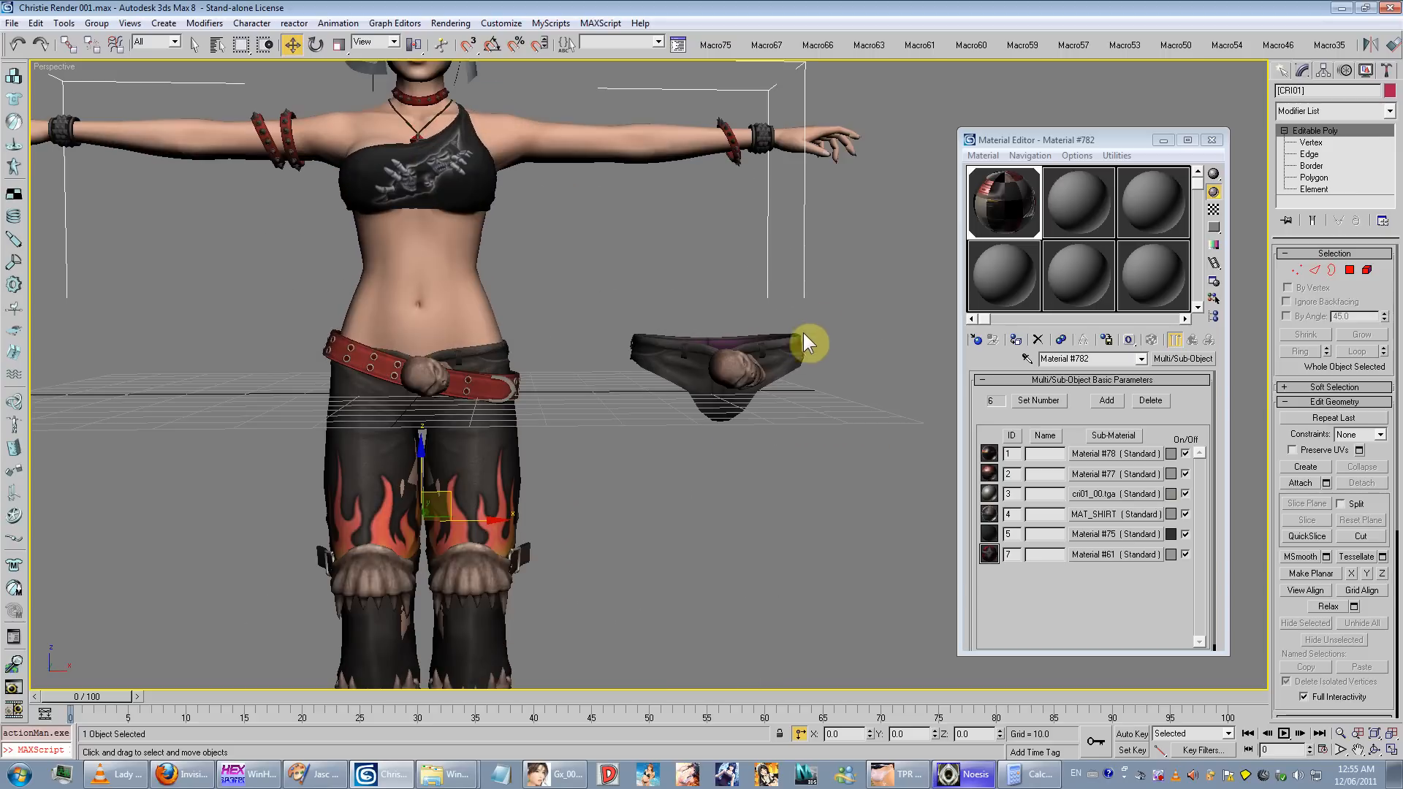
left_click(802, 337)
key("Delete")
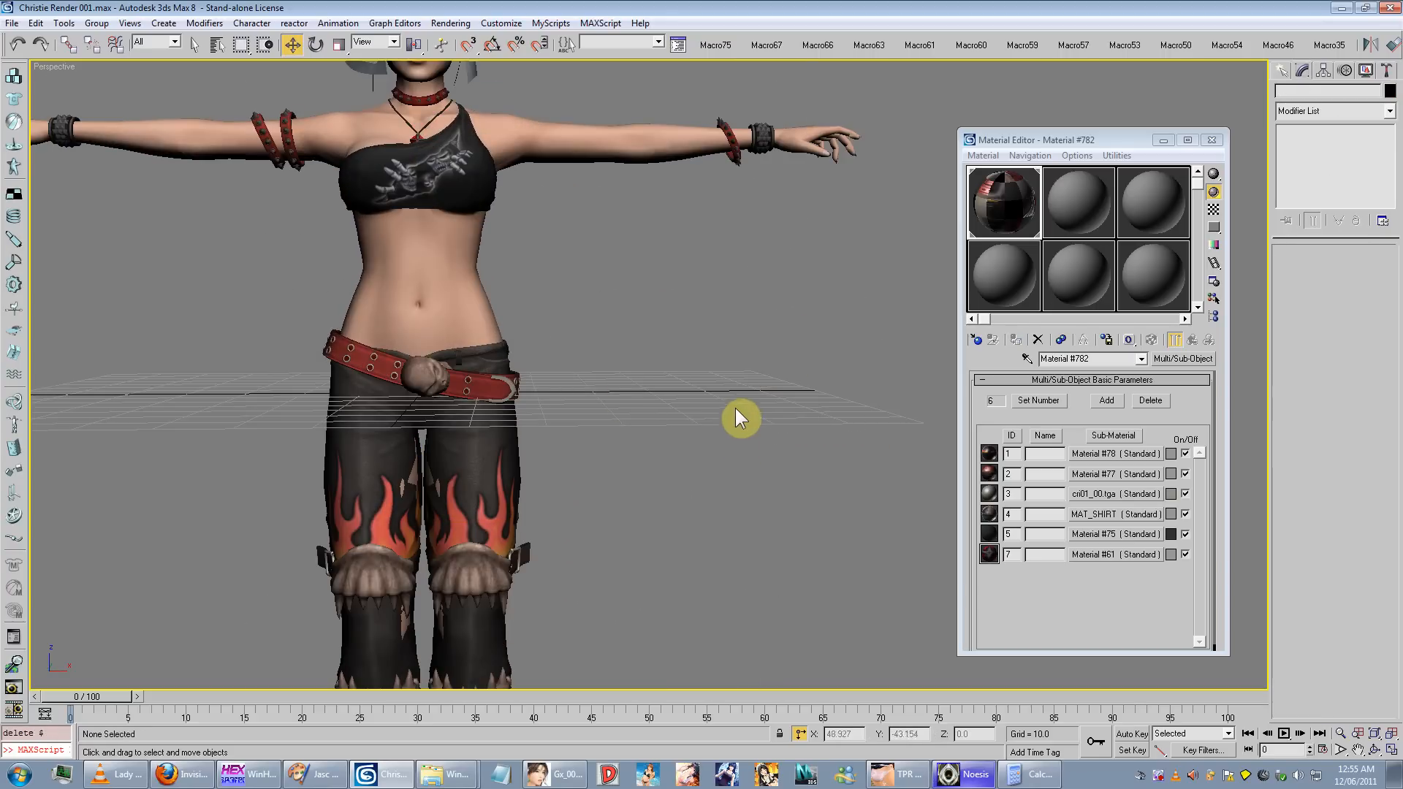
Step: Select the outfit mesh and hide all unselected objects so that only the outfit is shown
middle_click_drag(736, 413, 557, 419, "alt")
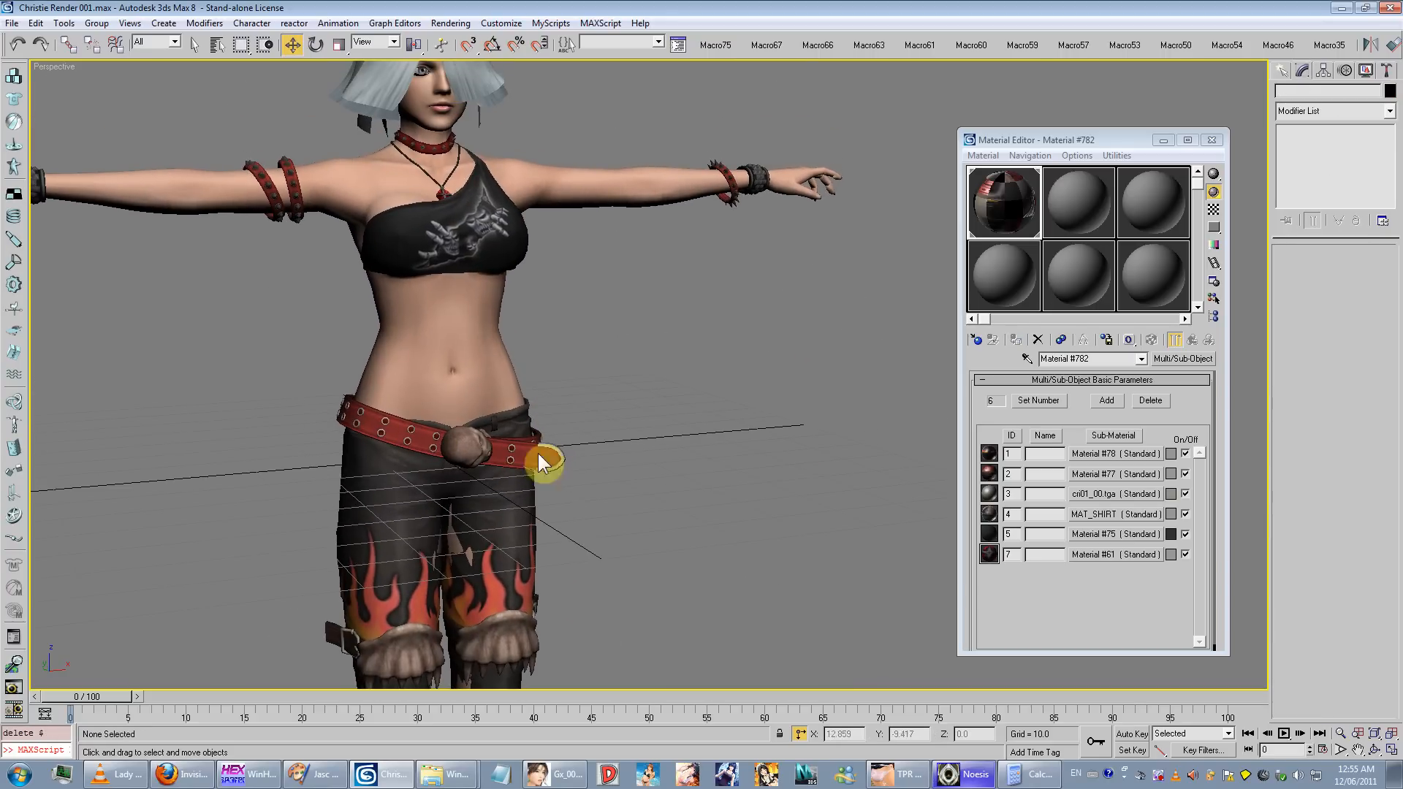
left_click(529, 463)
right_click(529, 464)
left_click(563, 412)
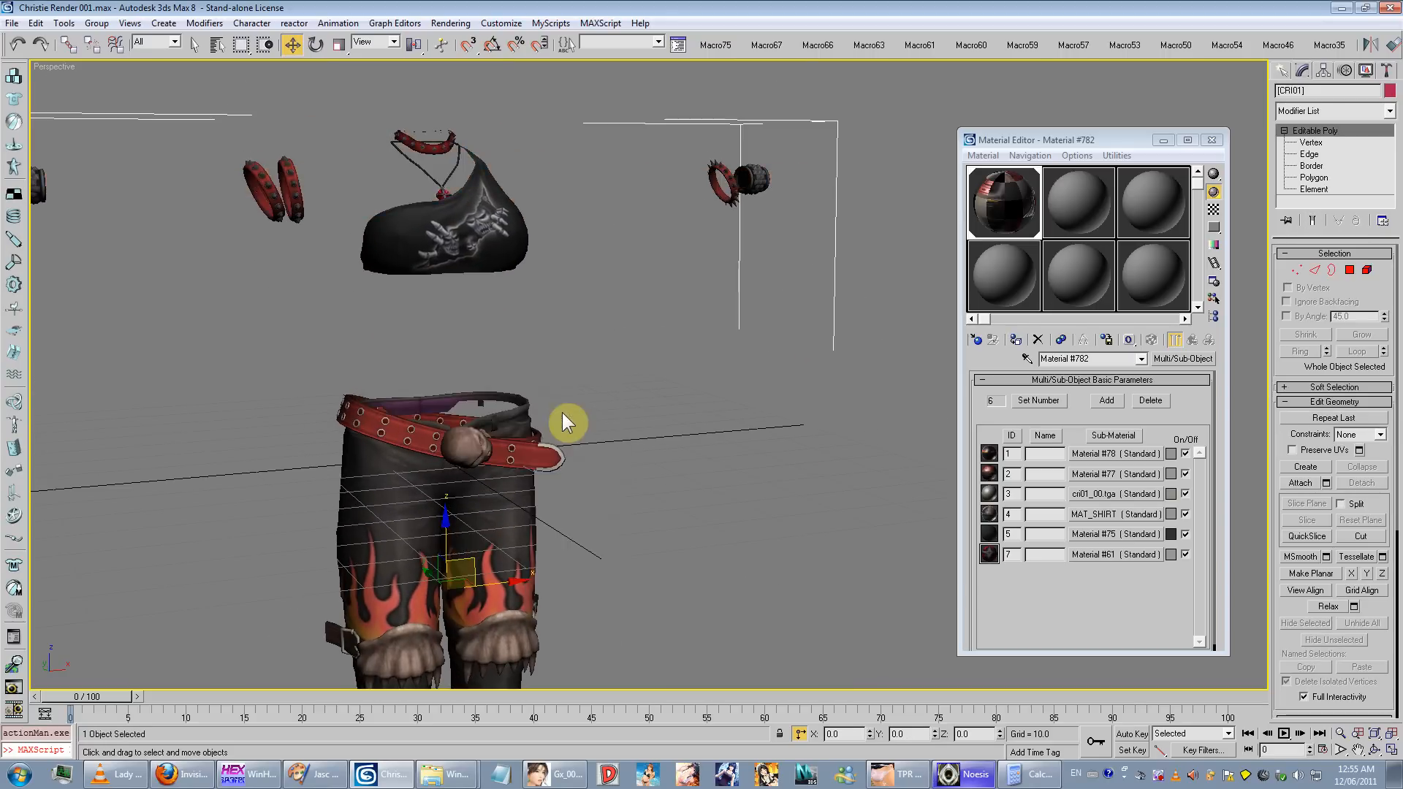
scroll(530, 468, "down", 5)
middle_click_drag(573, 409, 577, 408, "alt")
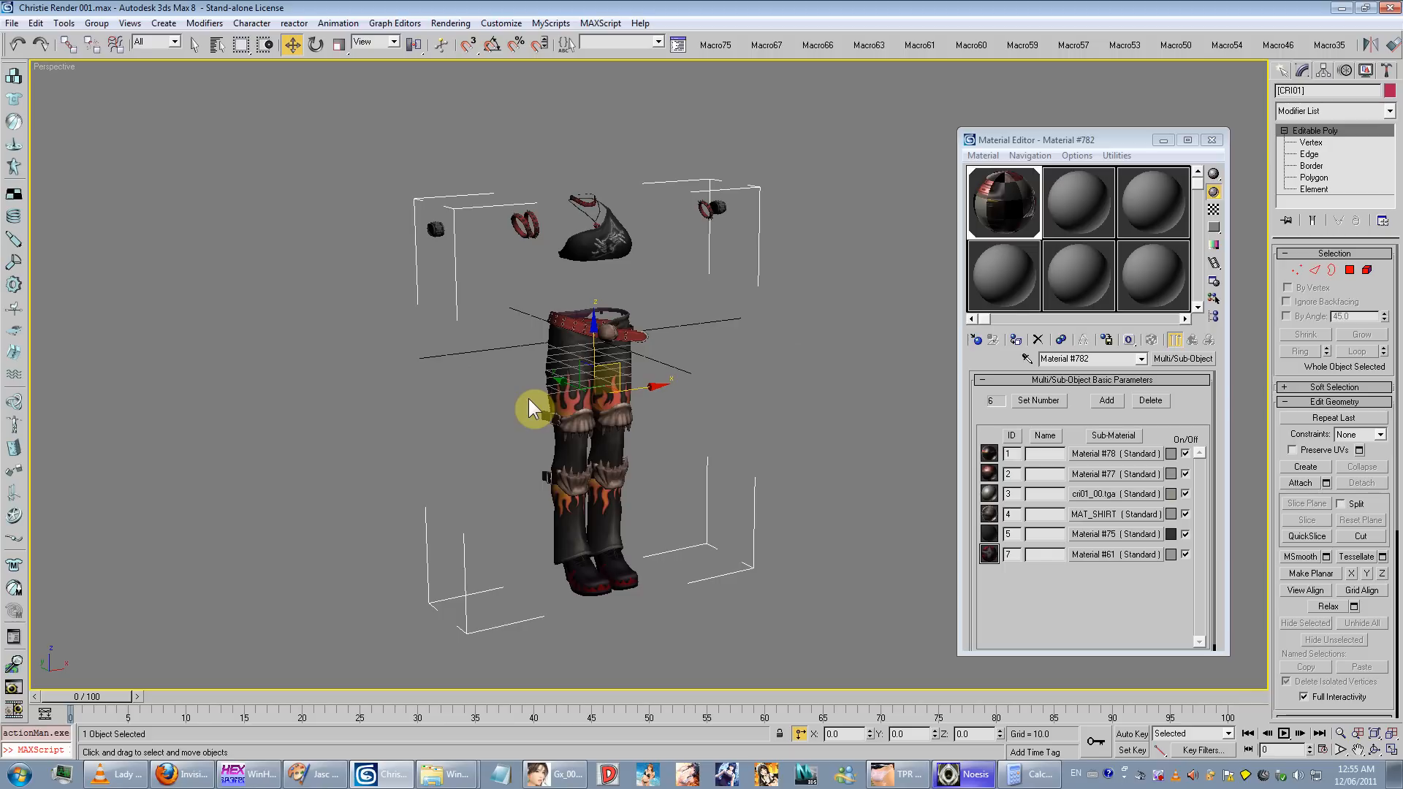
Step: Pick the outfit mesh's multi/sub-object material from the viewport into the first Material Editor slot
left_click(1026, 358)
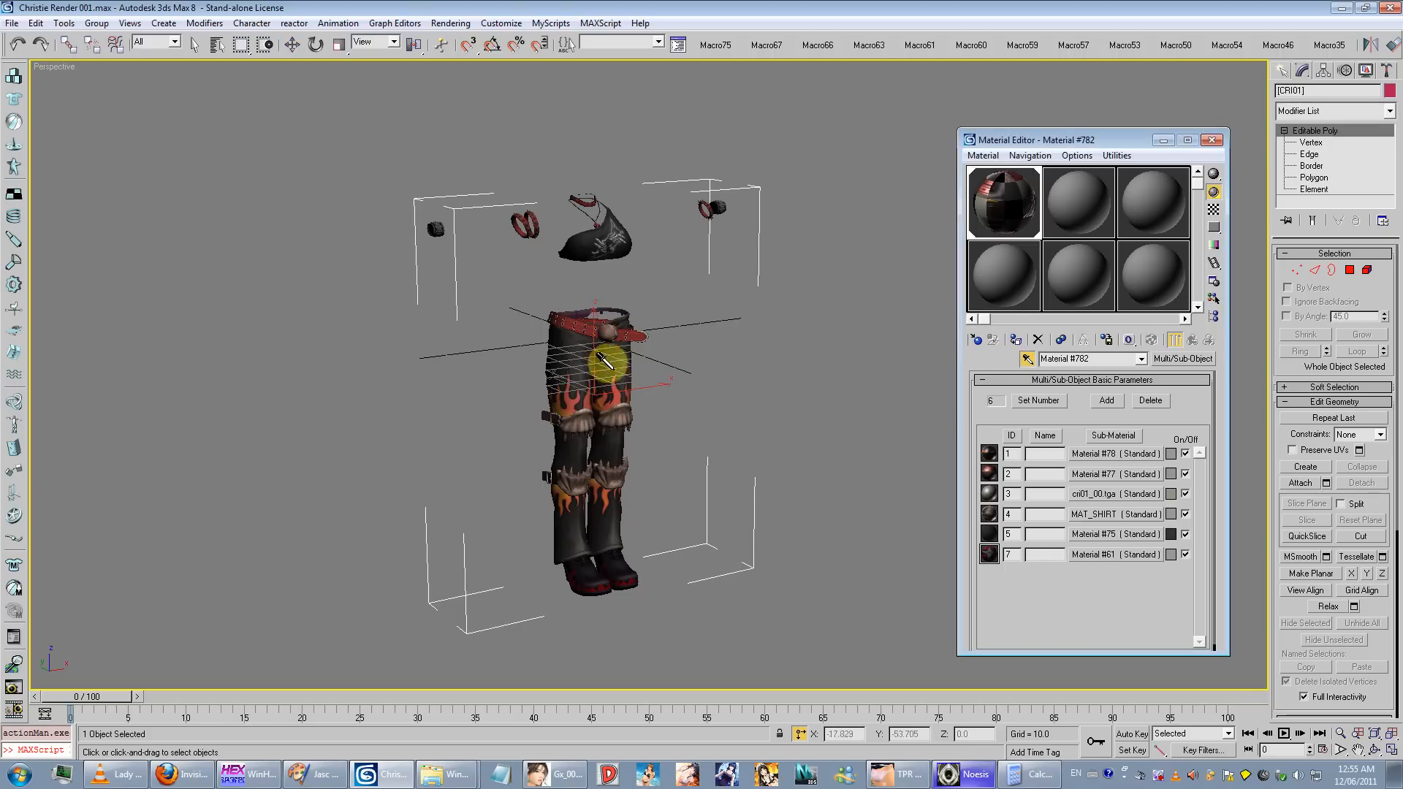
left_click(575, 350)
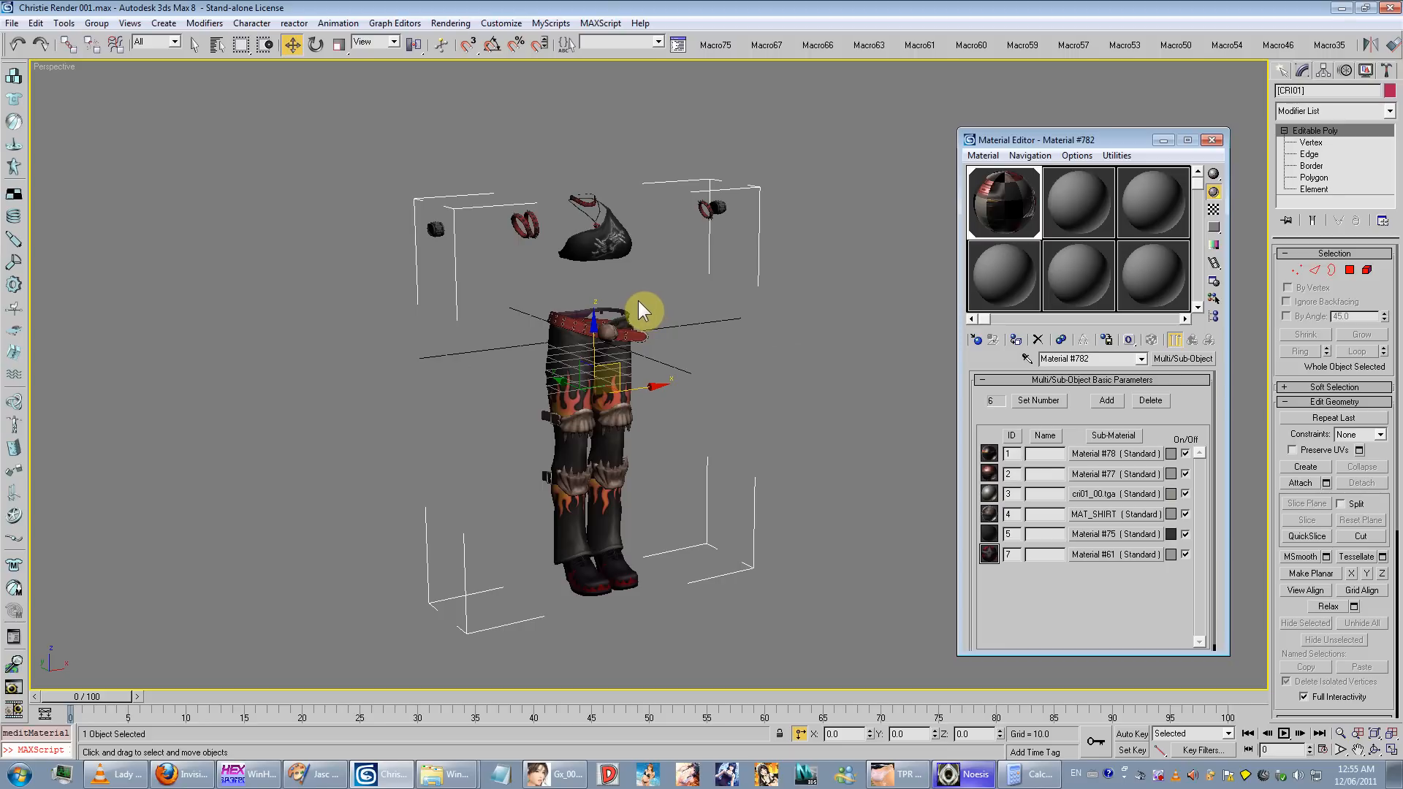
mouse_move(592, 380)
middle_mouse_down()
mouse_move(604, 344)
mouse_move(598, 399)
middle_mouse_up()
scroll(598, 399, "up", 3)
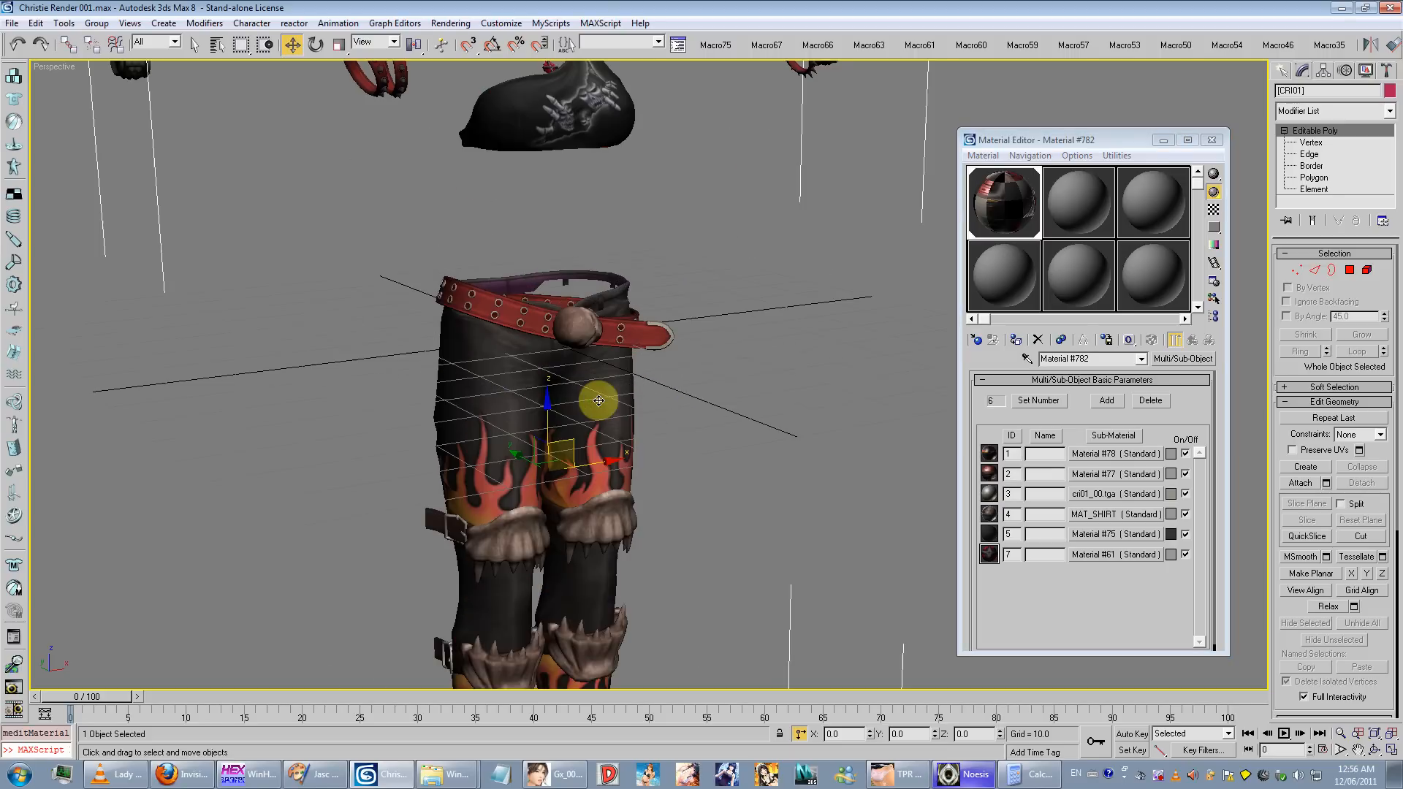
middle_click_drag(638, 351, 676, 509)
scroll(677, 510, "up", 2)
scroll(676, 510, "down", 5)
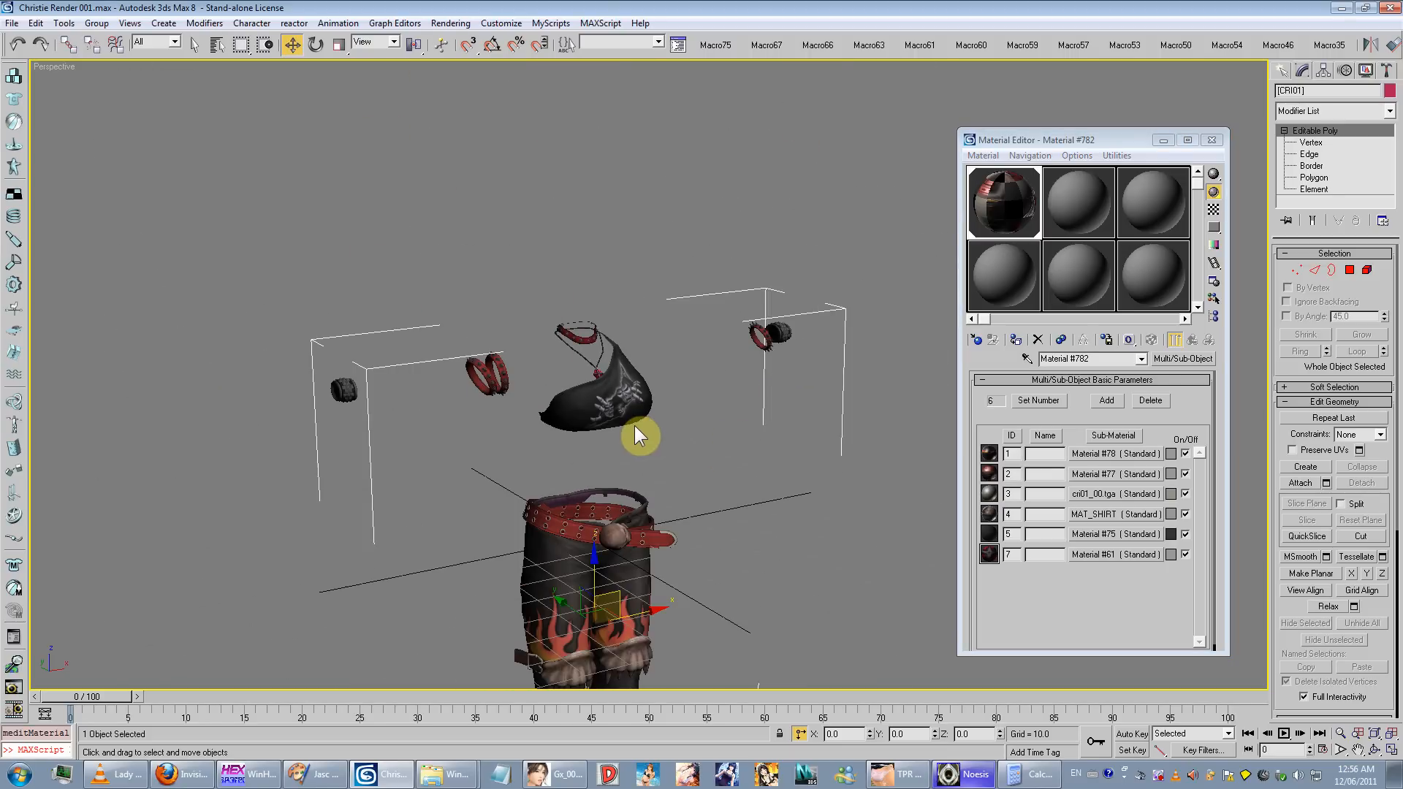
Step: Switch to the cri01 texture folder to check the outfit's texture files, and return to 3ds Max
key("alt+Tab")
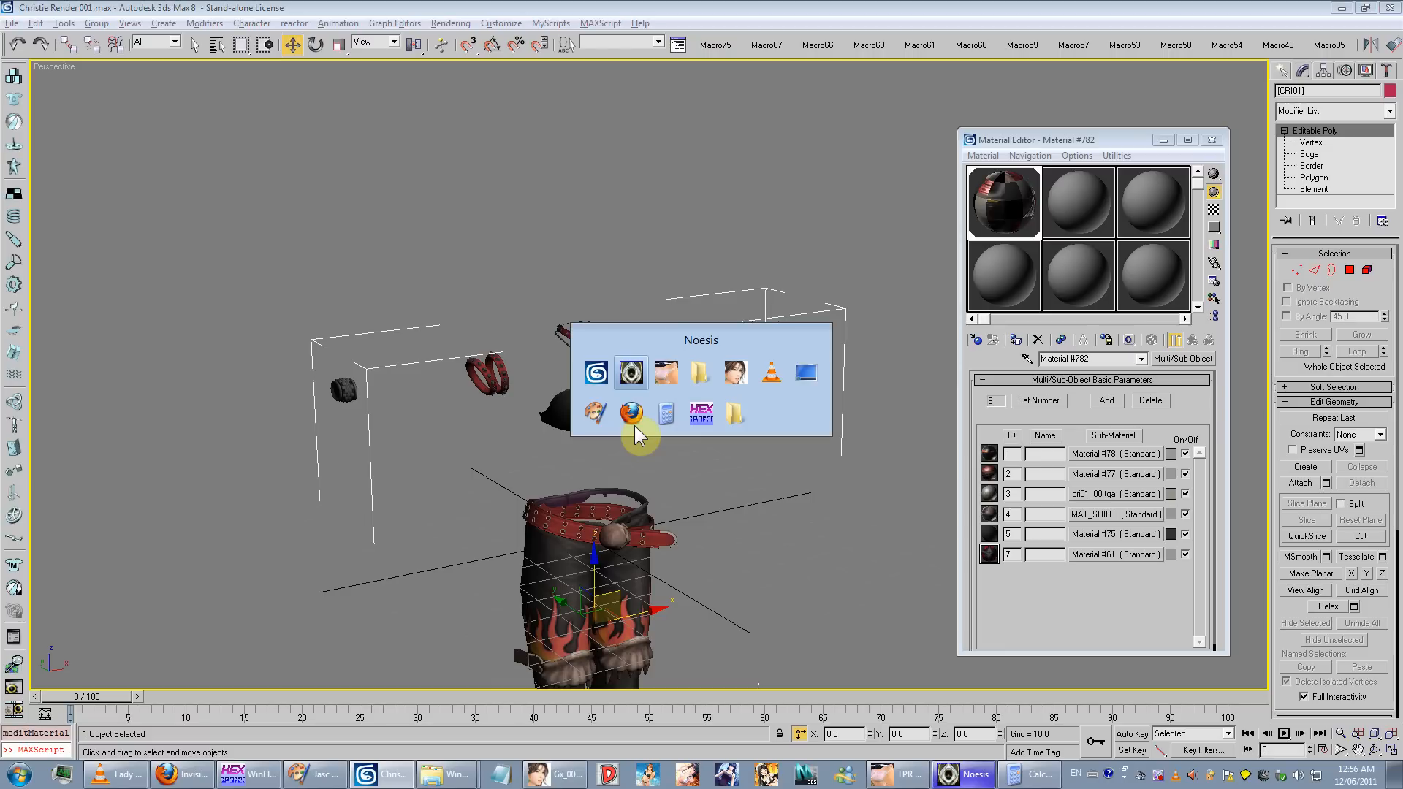
key("alt+Tab")
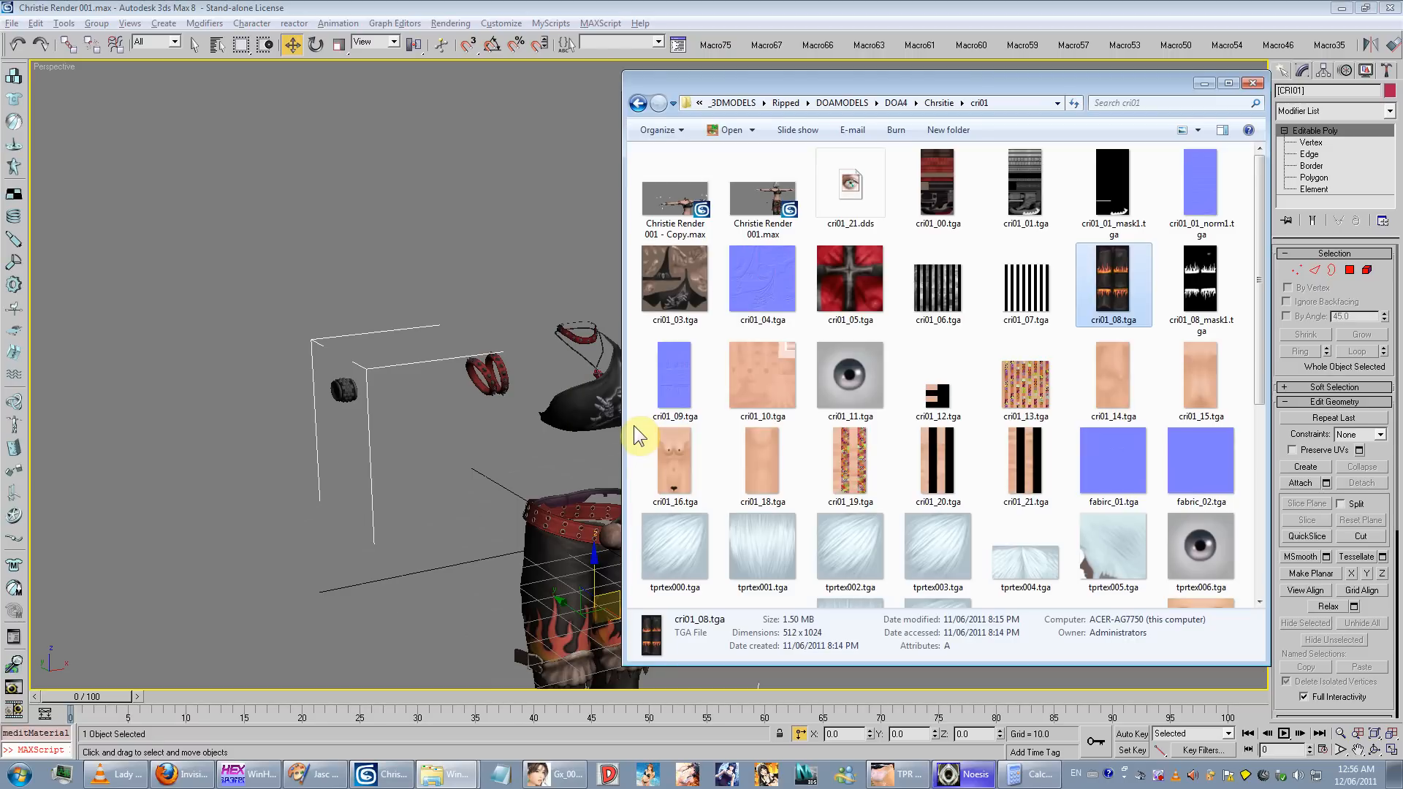
left_click(558, 409)
Step: Open sub-material Material #78 with ID 1 of the outfit's multi/sub-object material
scroll(558, 406, "up", 5)
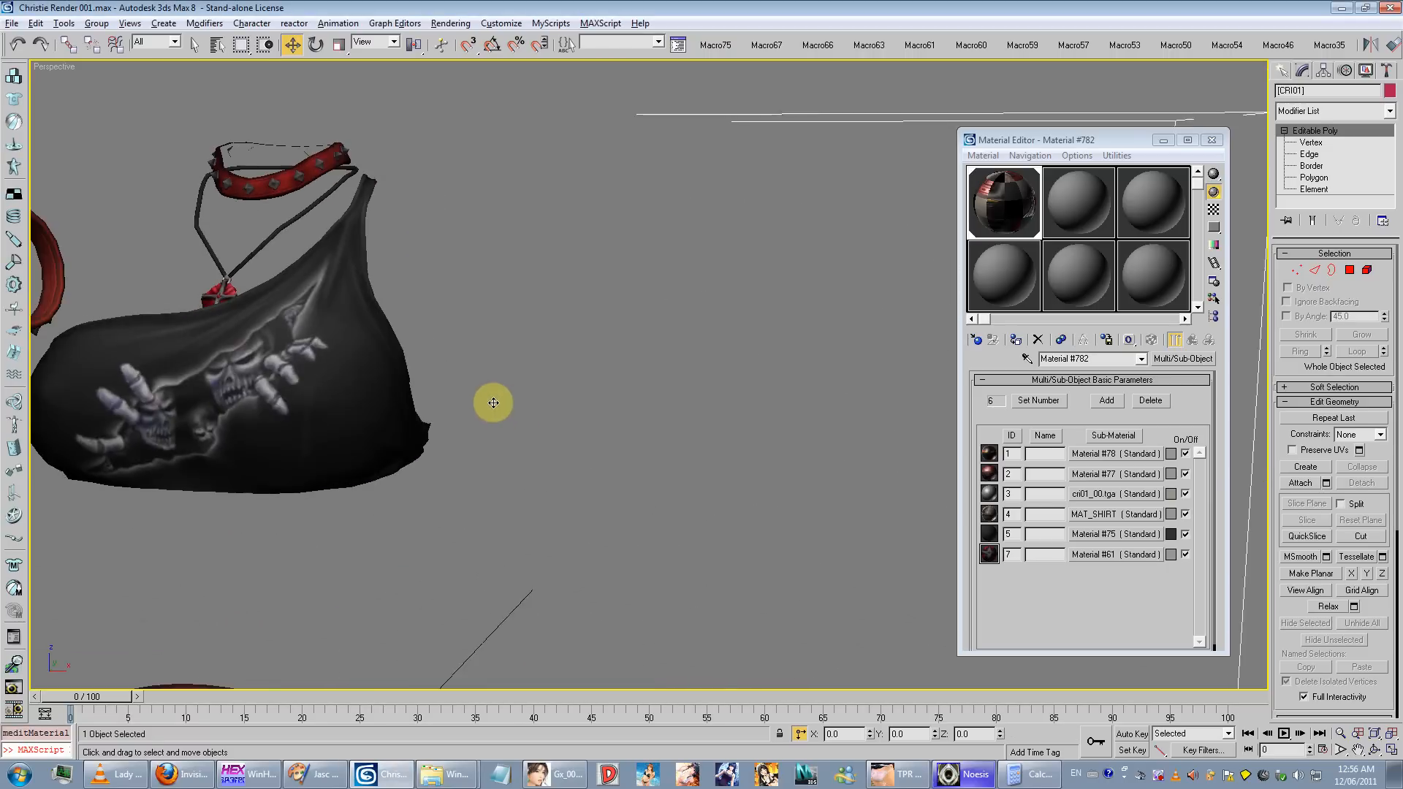
scroll(493, 402, "down", 5)
scroll(504, 319, "up", 2)
middle_click_drag(504, 370, 562, 322)
scroll(562, 321, "up", 2)
middle_click_drag(562, 321, 542, 382)
left_click(1111, 458)
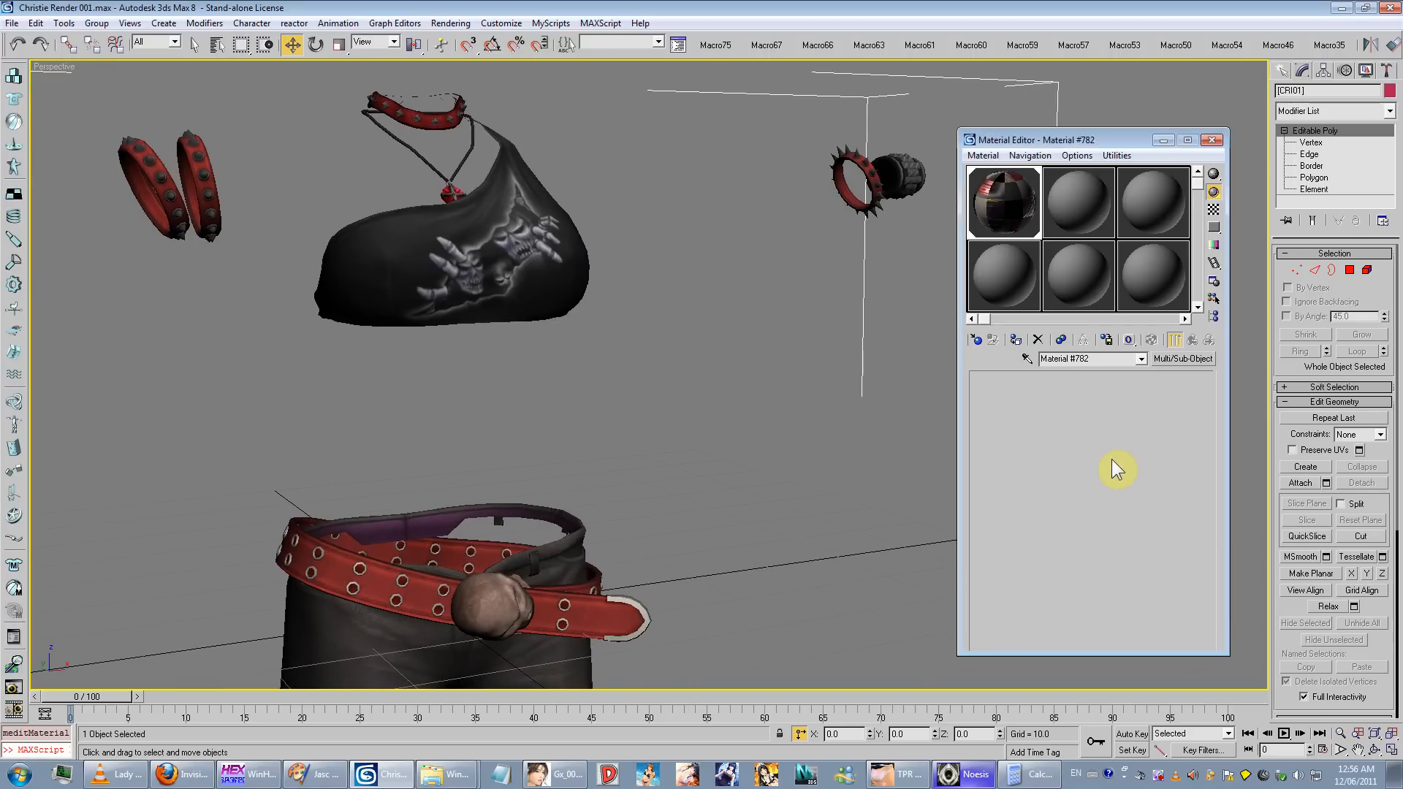
Step: Examine the map slots of sub-material Material #78 and the skull-printed top in the viewport
left_click(1074, 460)
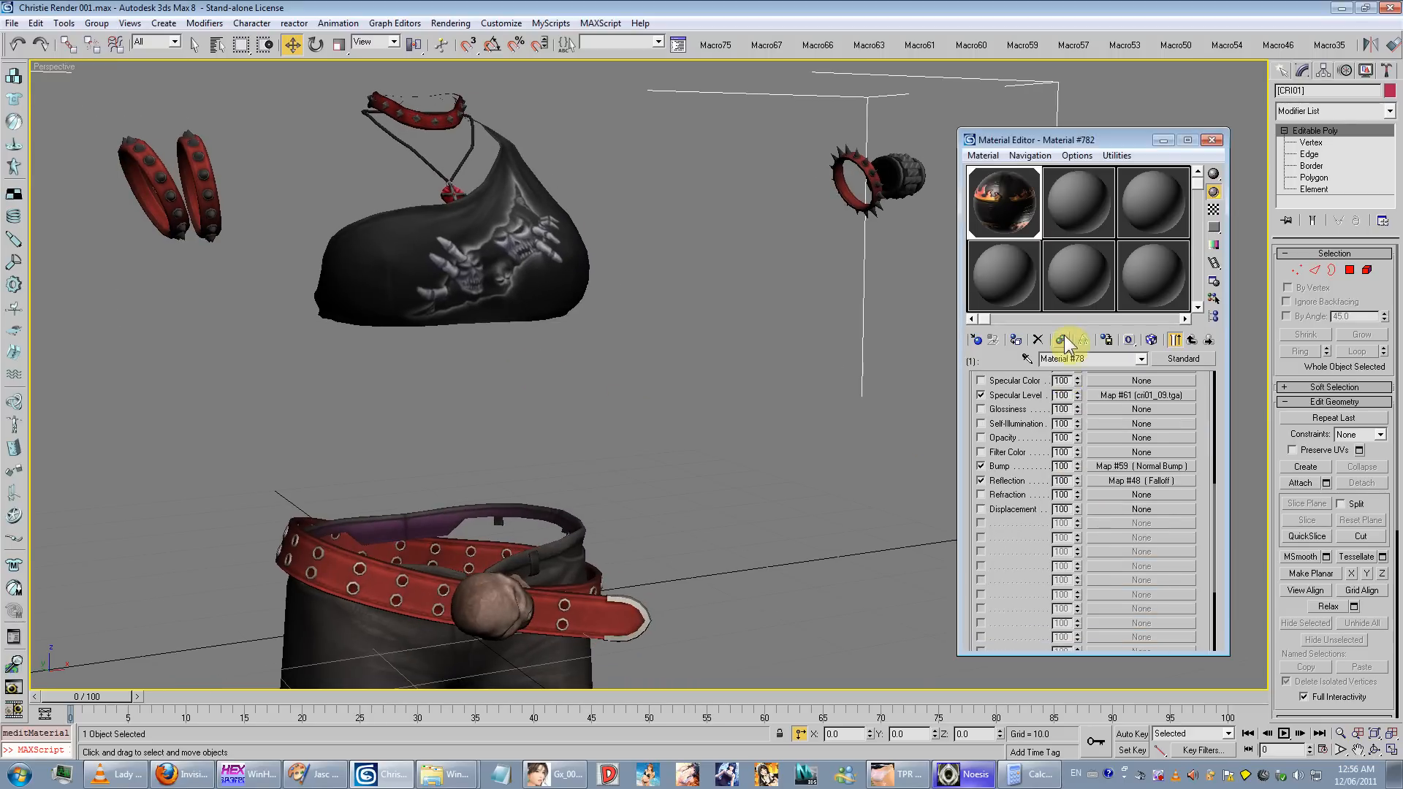
scroll(584, 226, "up", 4)
middle_click_drag(585, 227, 892, 309)
scroll(893, 310, "down", 3)
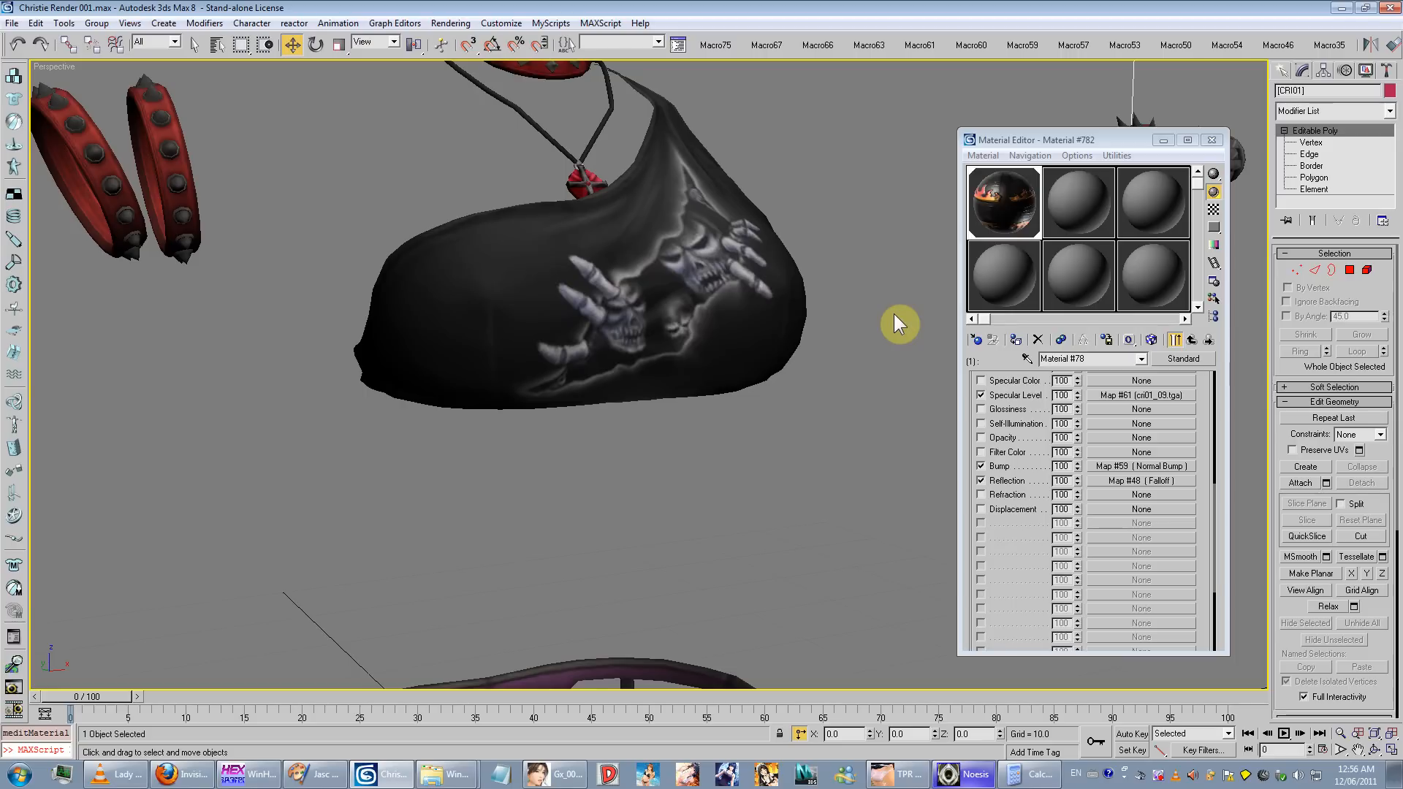
left_click(966, 441)
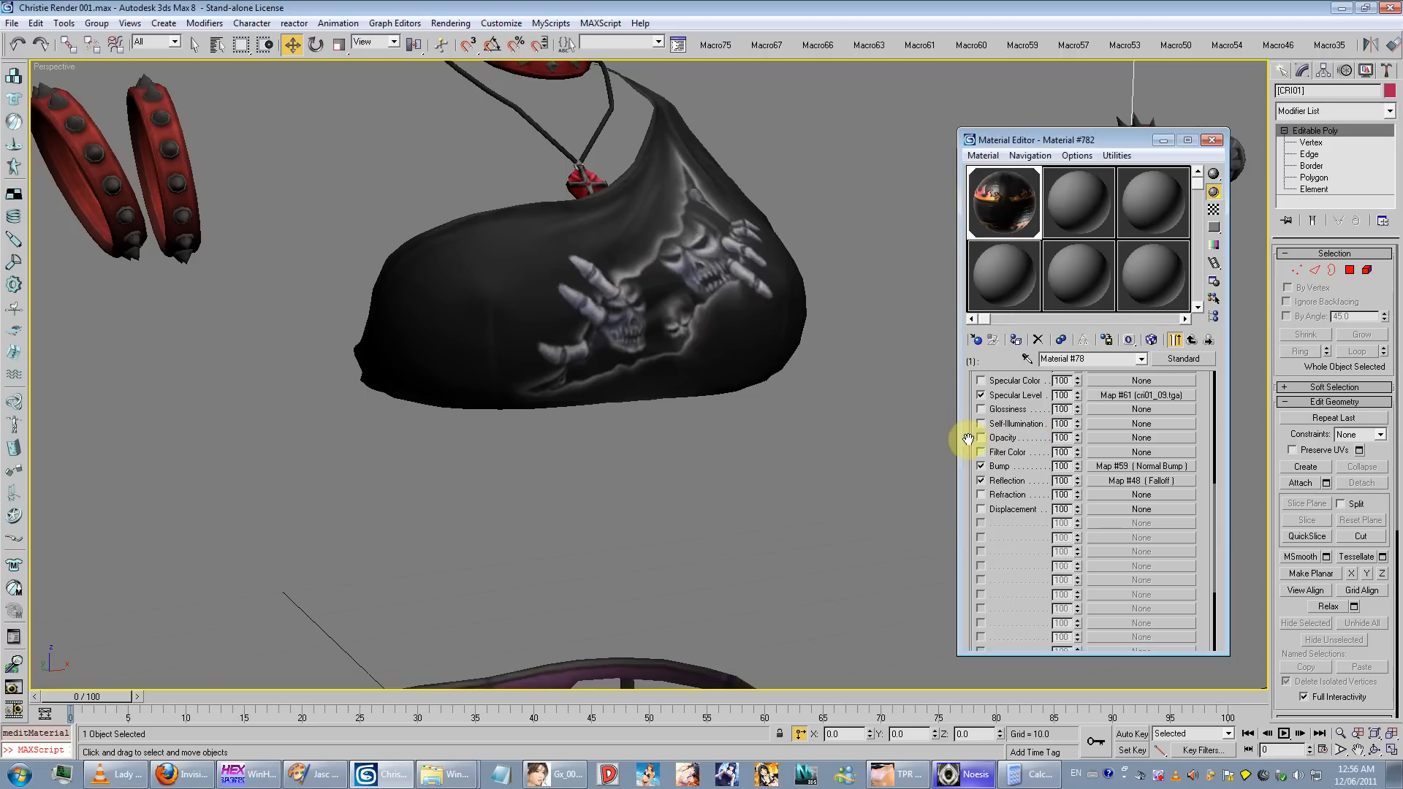
scroll(975, 544, "up", 4)
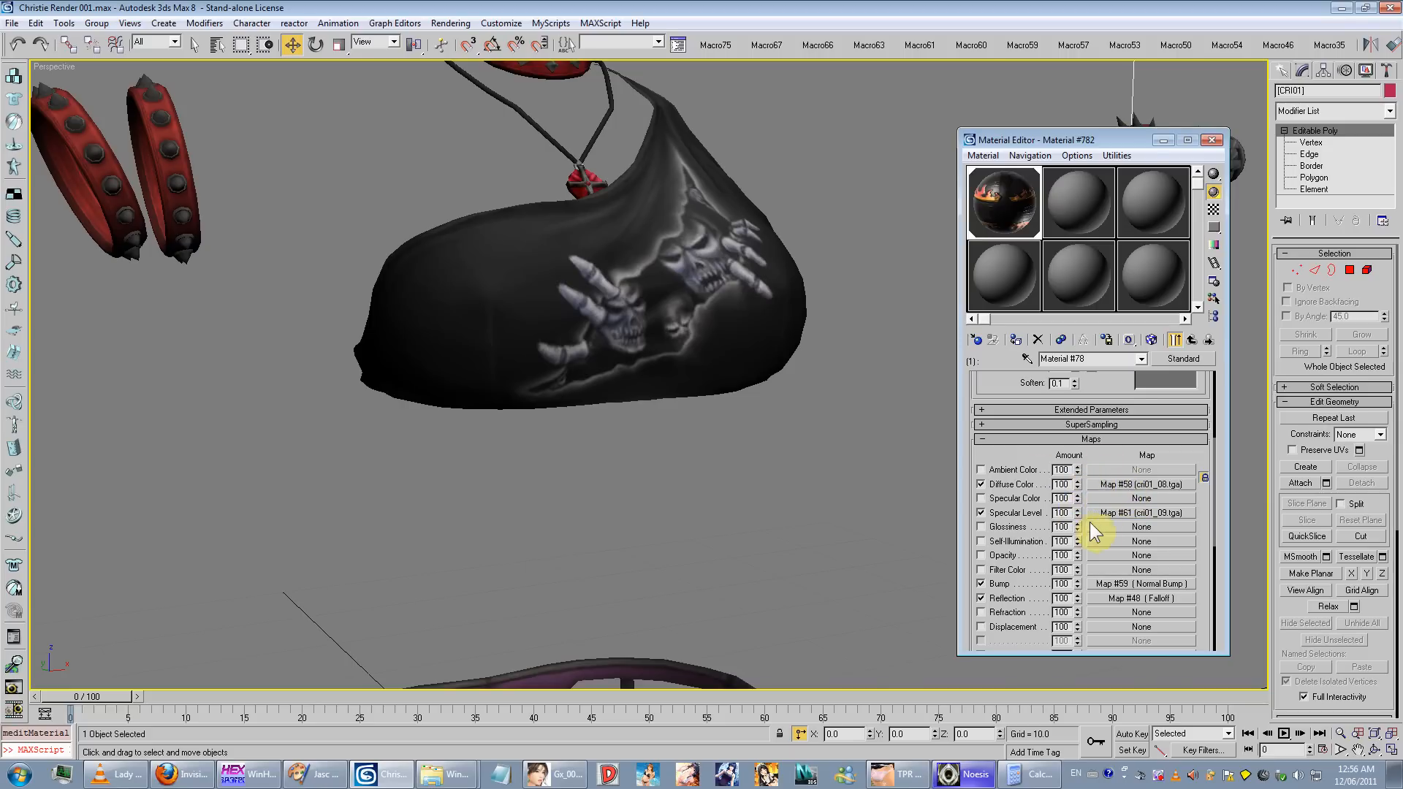
Step: Open the bitmap file selection of Material #78's Specular Level map, and preview cri01_01.tga from the cri01 folder window
left_click(1110, 514)
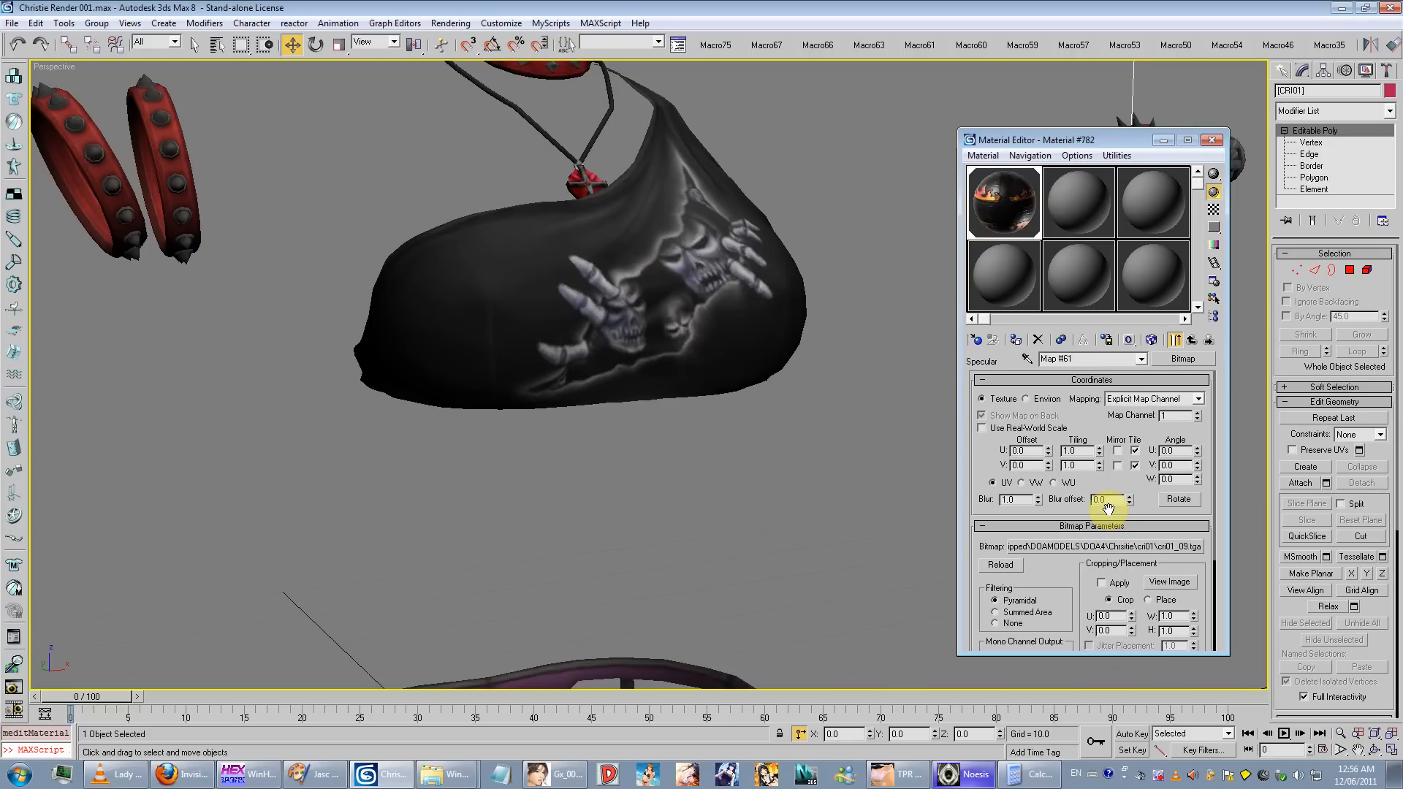
left_click(1076, 546)
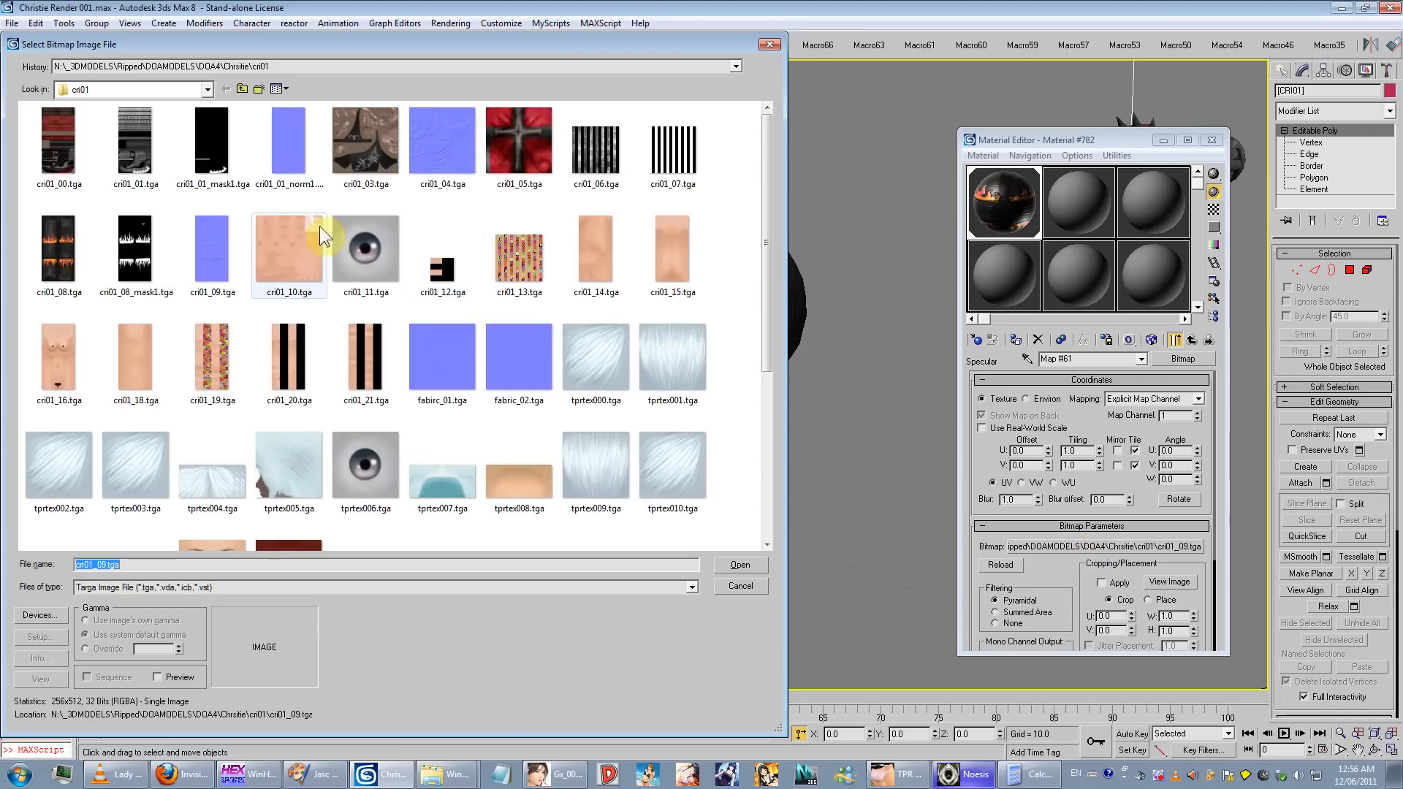
key("alt+Tab")
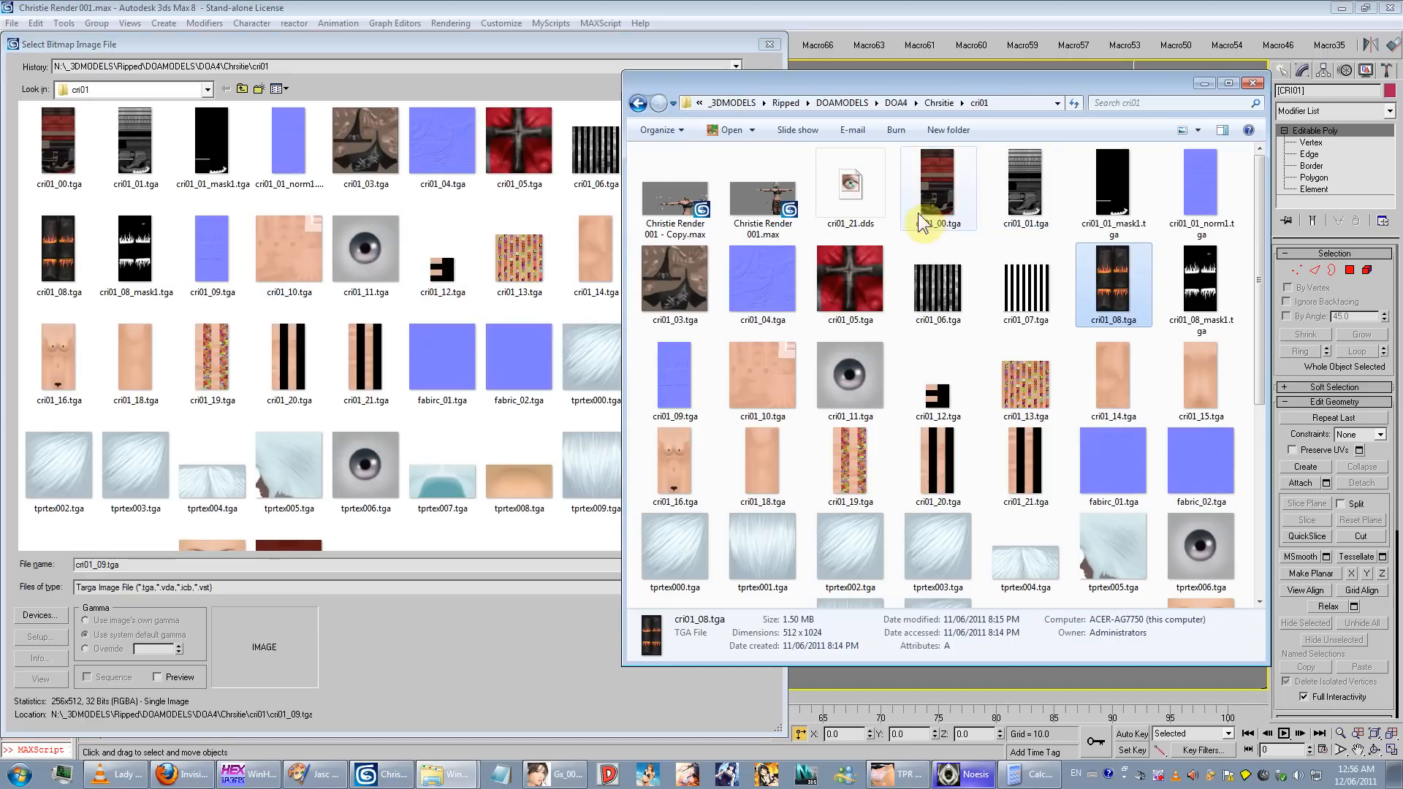
left_click(1033, 181)
double_click(1033, 178)
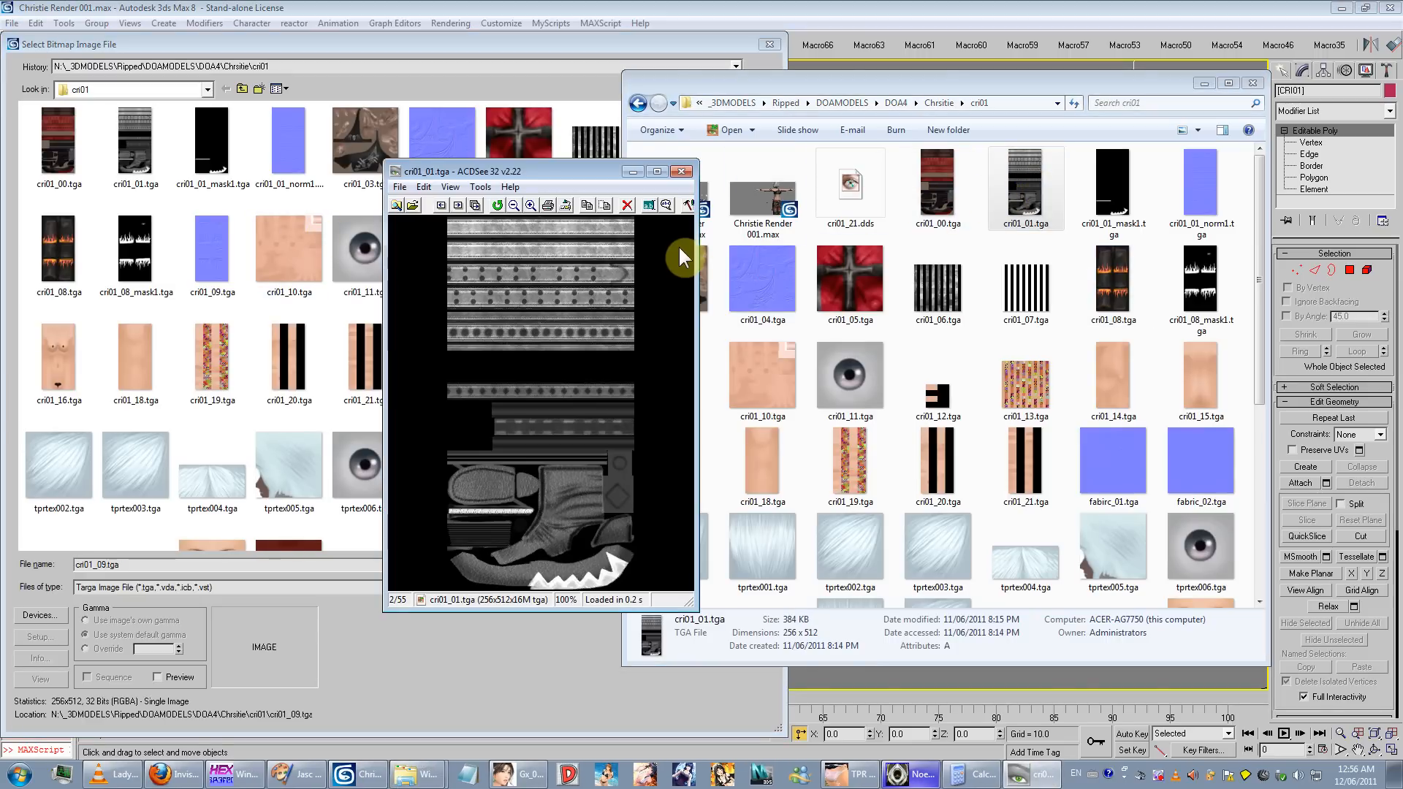
left_click(681, 171)
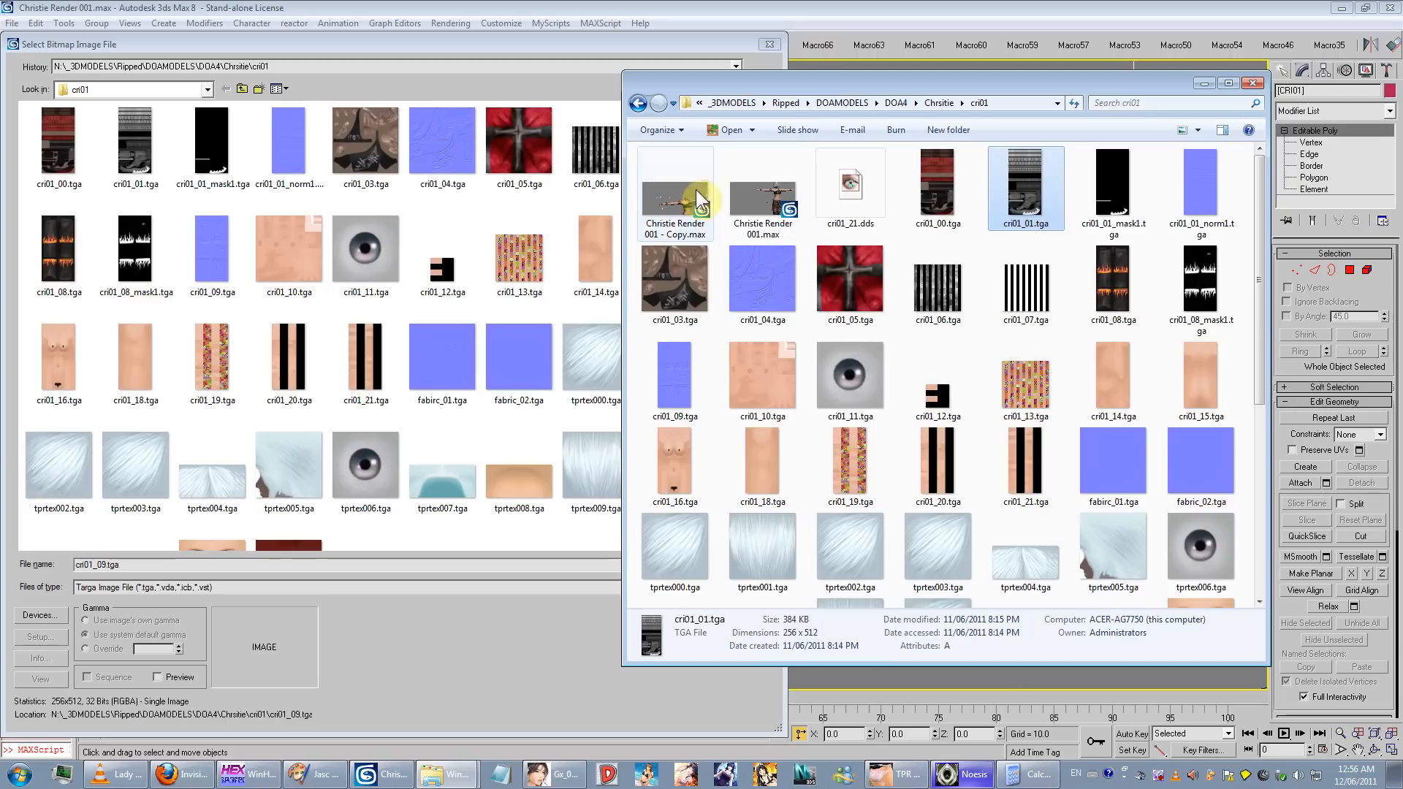
Step: Open cri01_04.tga in OPTPiX iMageStudio to inspect its alpha channel, and close the program
right_click(764, 288)
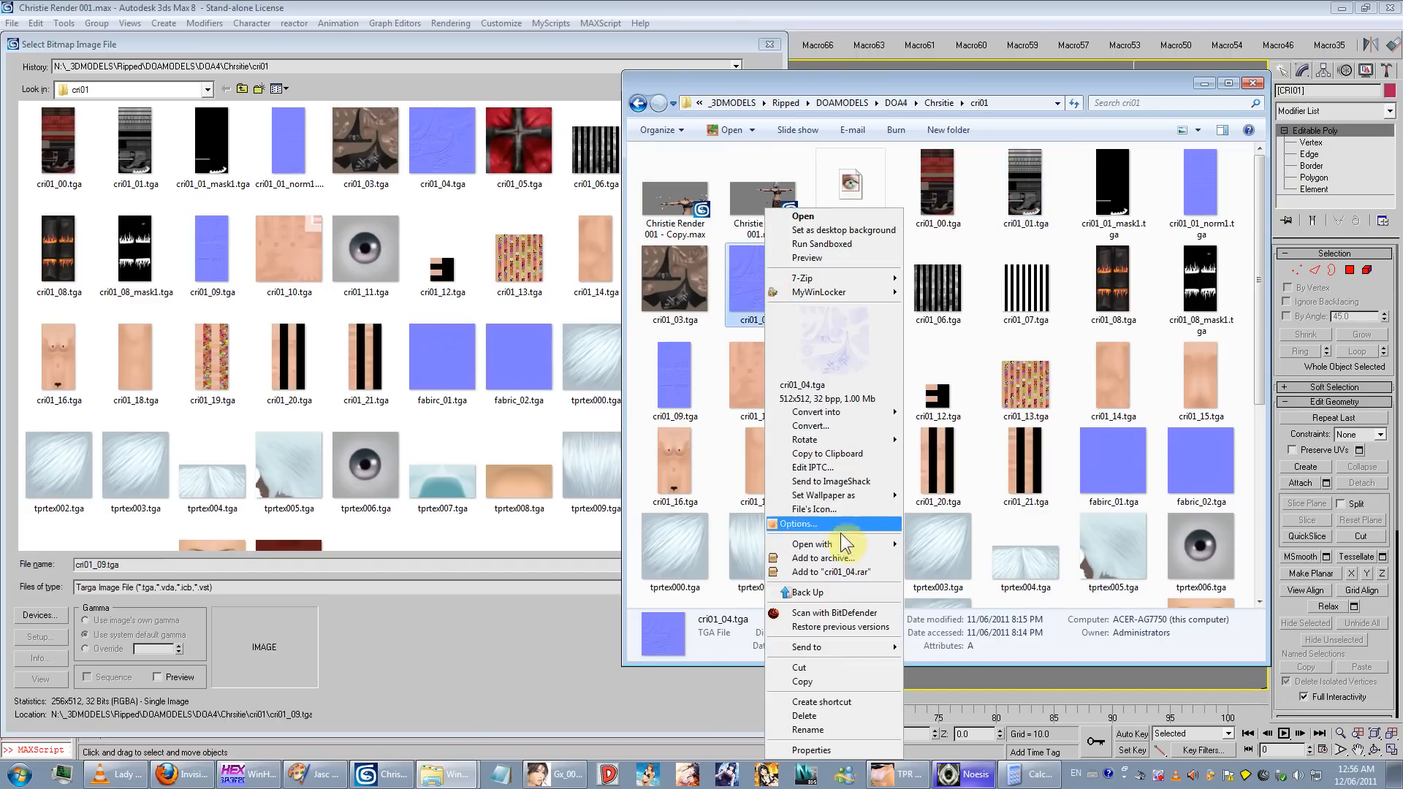
mouse_move(845, 546)
left_click(932, 629)
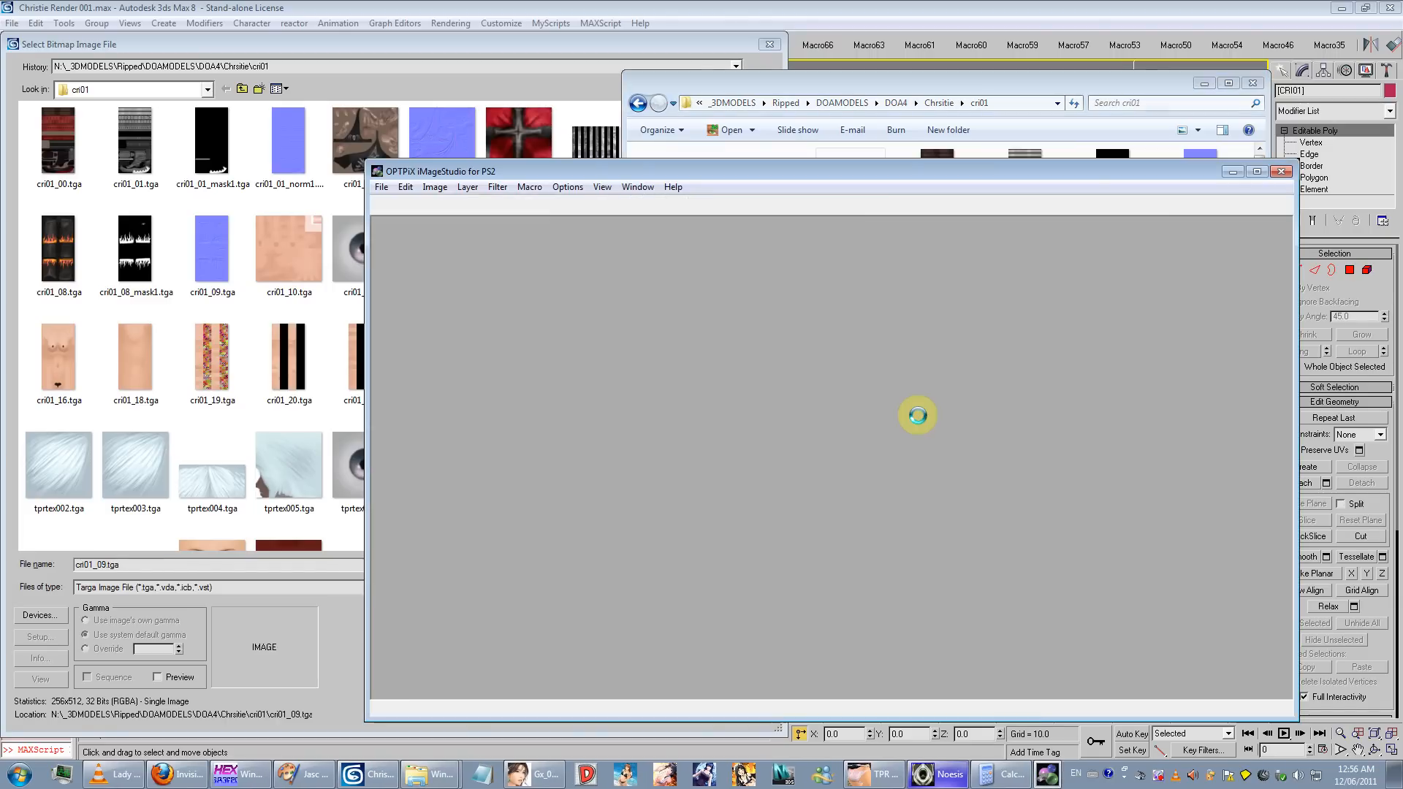
left_click(880, 205)
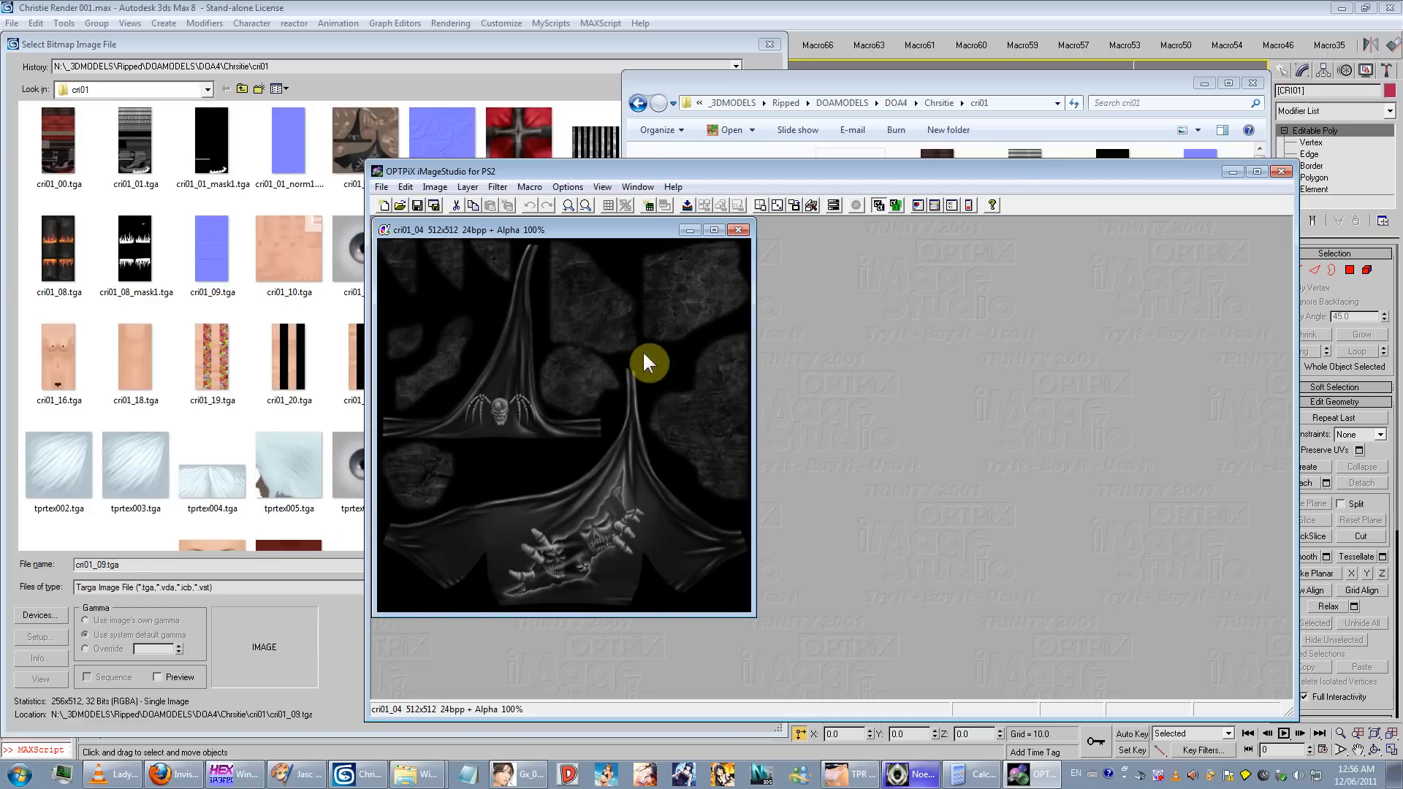
left_click(738, 229)
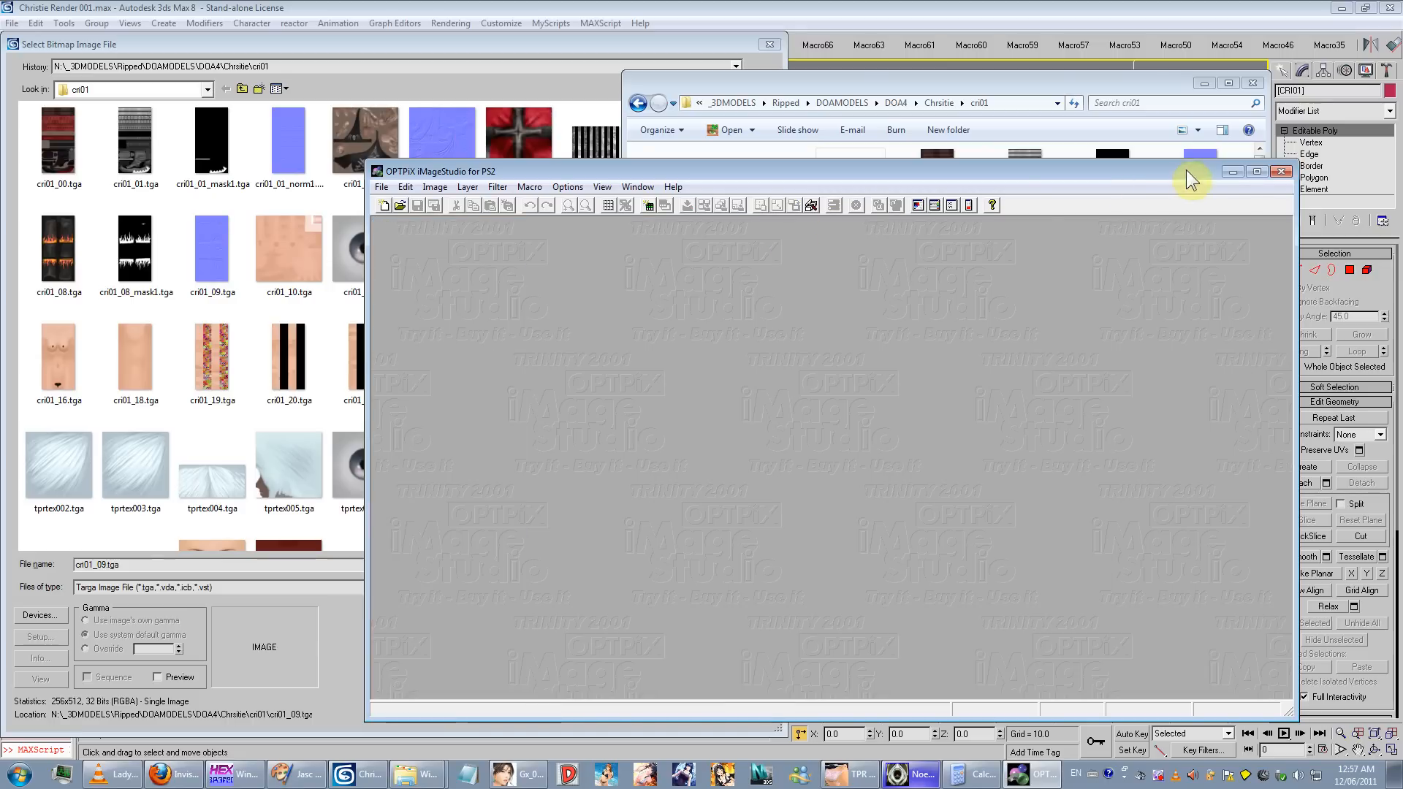
left_click(1279, 173)
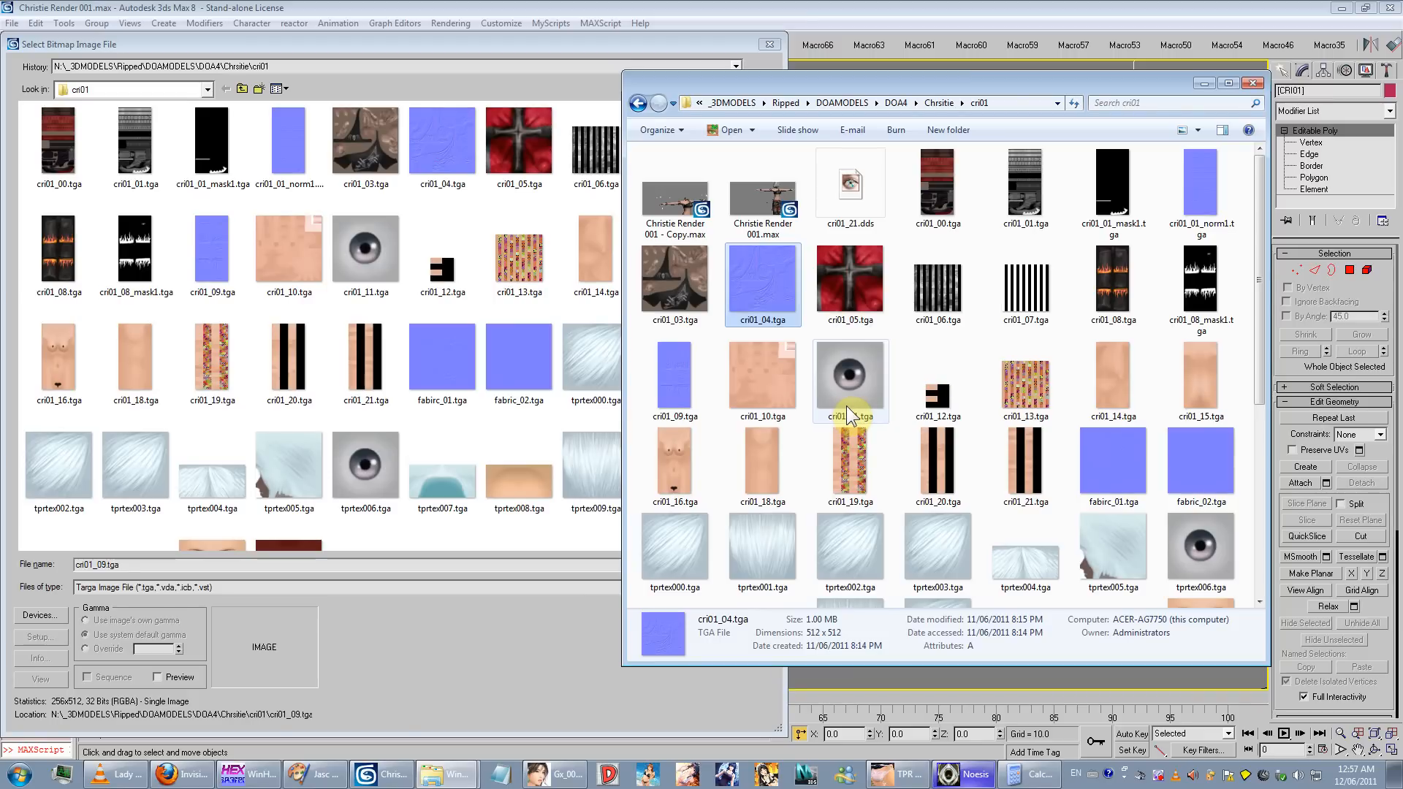
Step: Return to 3ds Max, cancel the bitmap file selection and go back to Material #78's map list
left_click(547, 630)
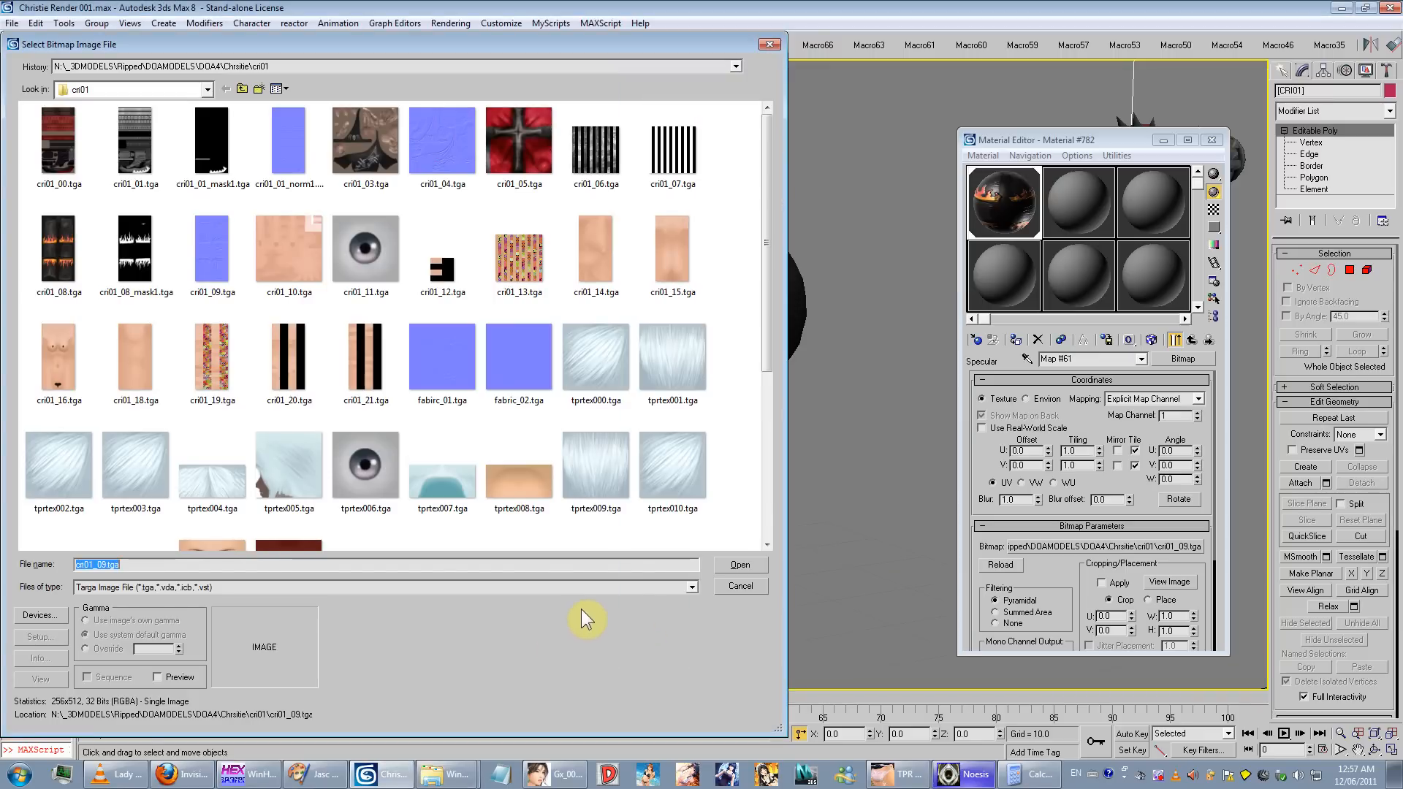
left_click(736, 583)
left_click(1063, 369)
key("Up")
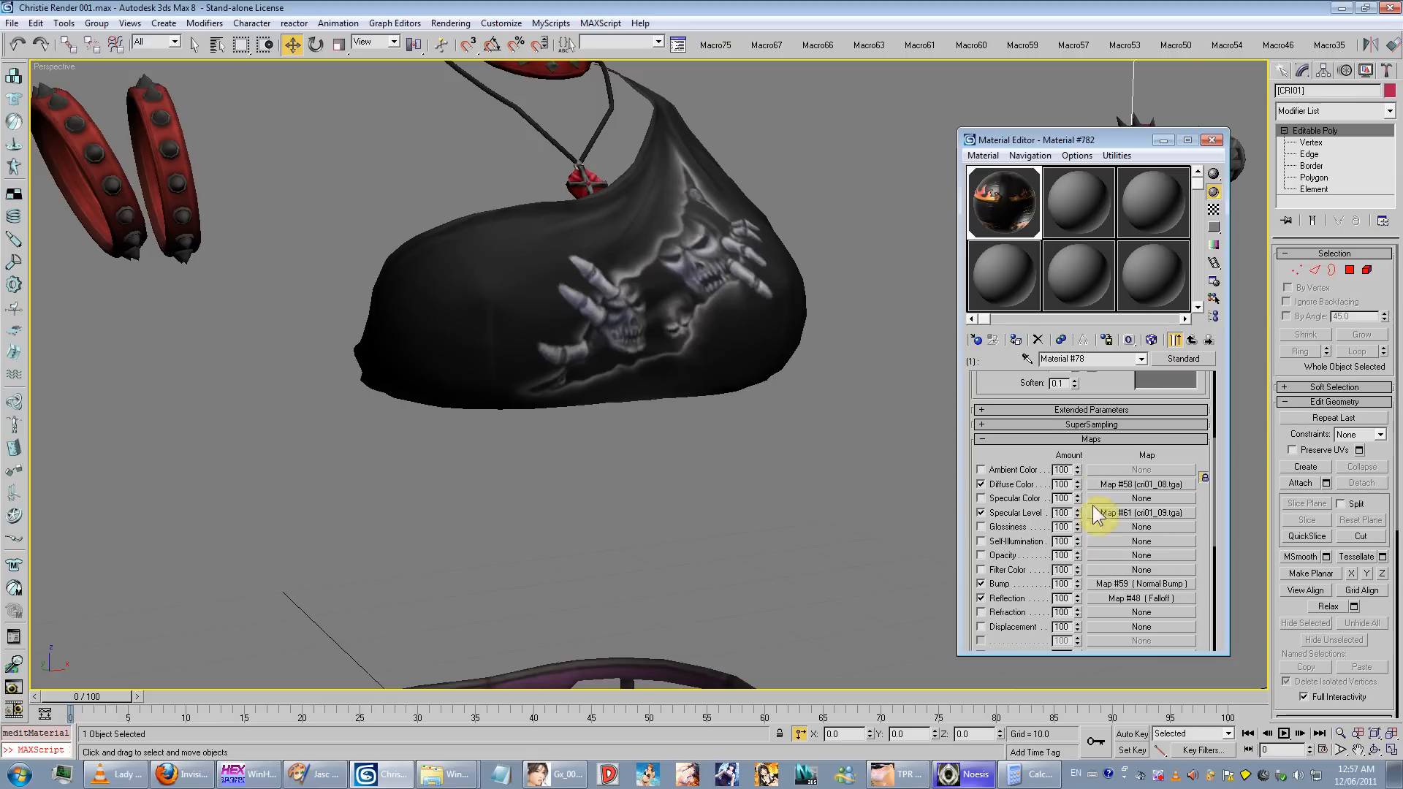
scroll(1082, 482, "up", 1)
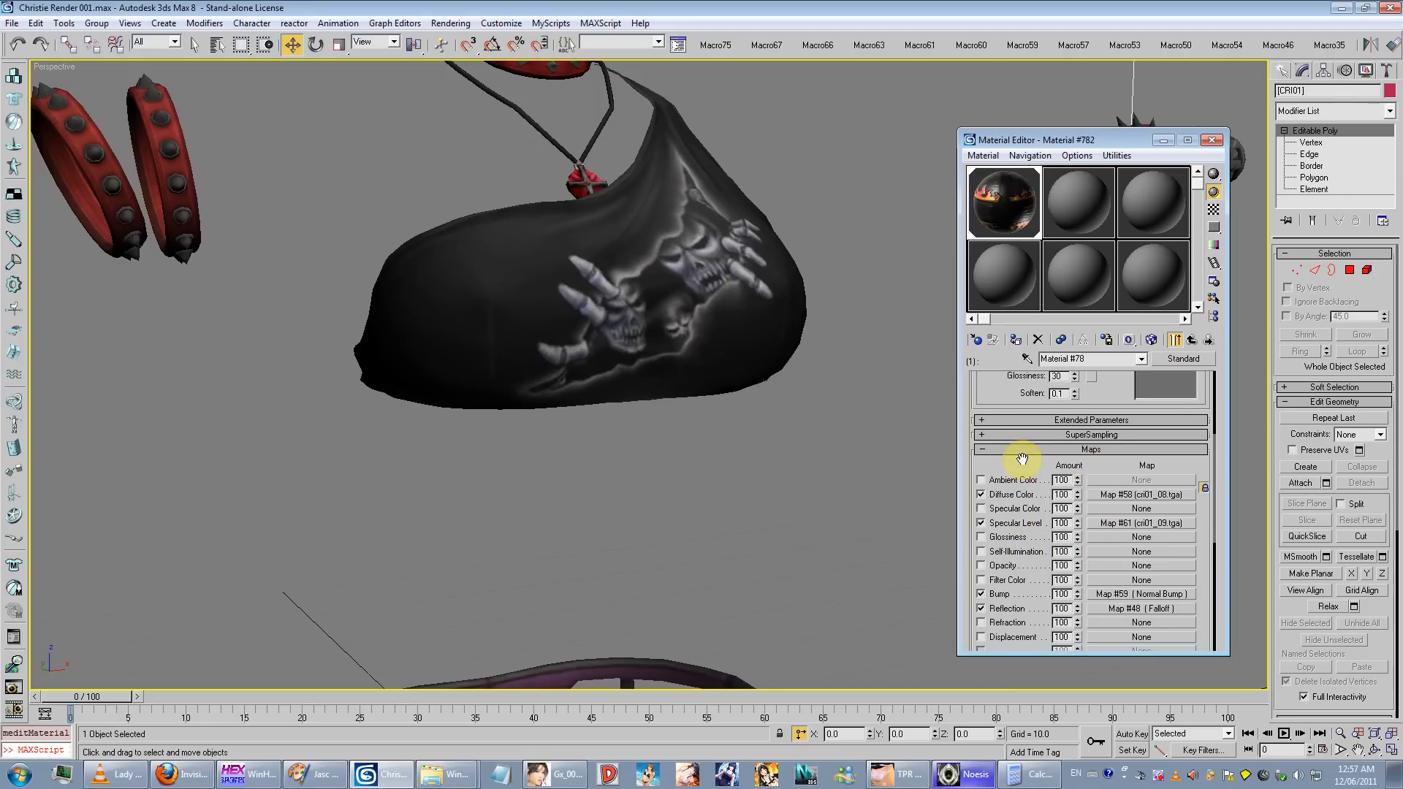
left_click_drag(1018, 460, 1019, 432)
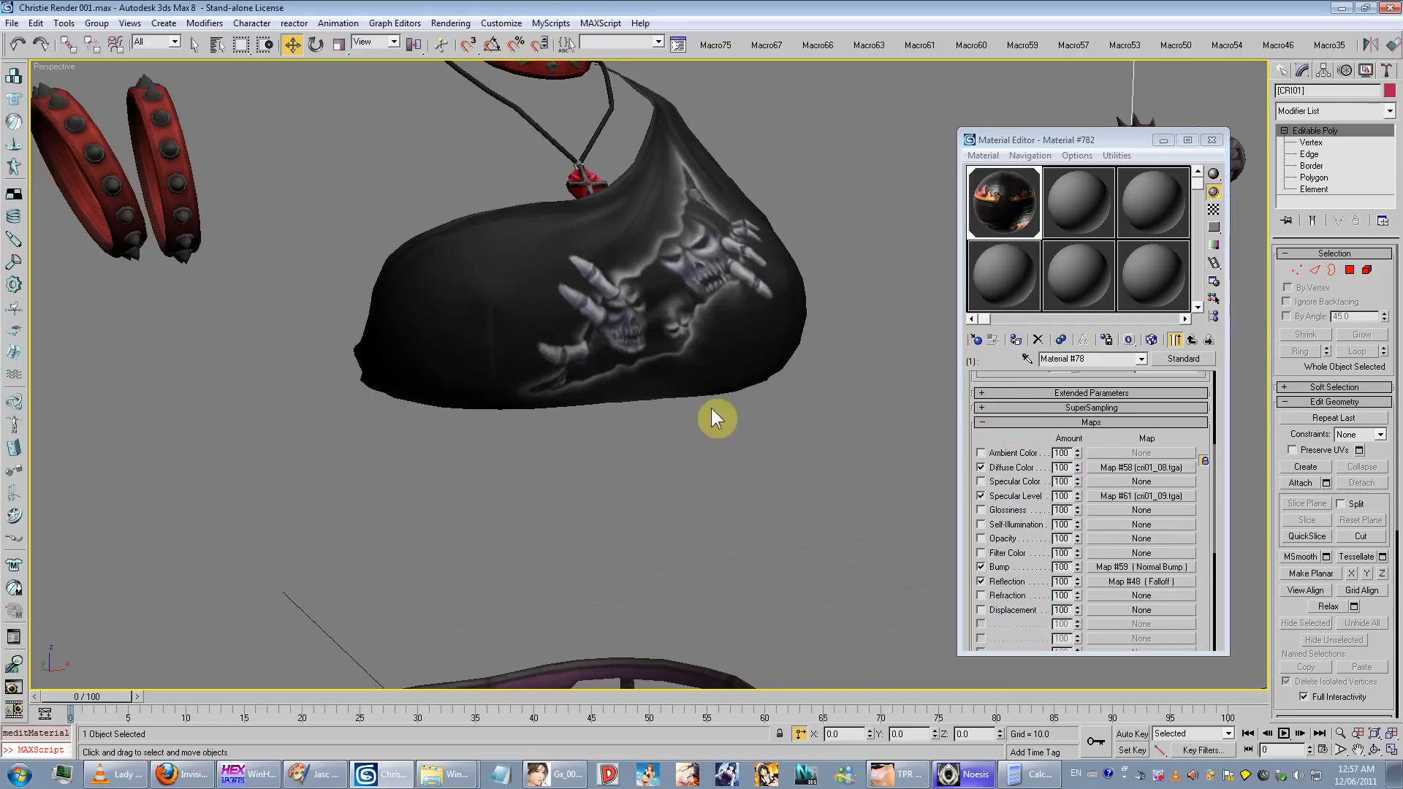
Step: Review the Normal Bump map in Material #78's Bump slot against the top's surface, and return to the sub-material
middle_click_drag(714, 417, 673, 448, "alt")
scroll(1040, 410, "down", 1)
scroll(1040, 411, "down", 3)
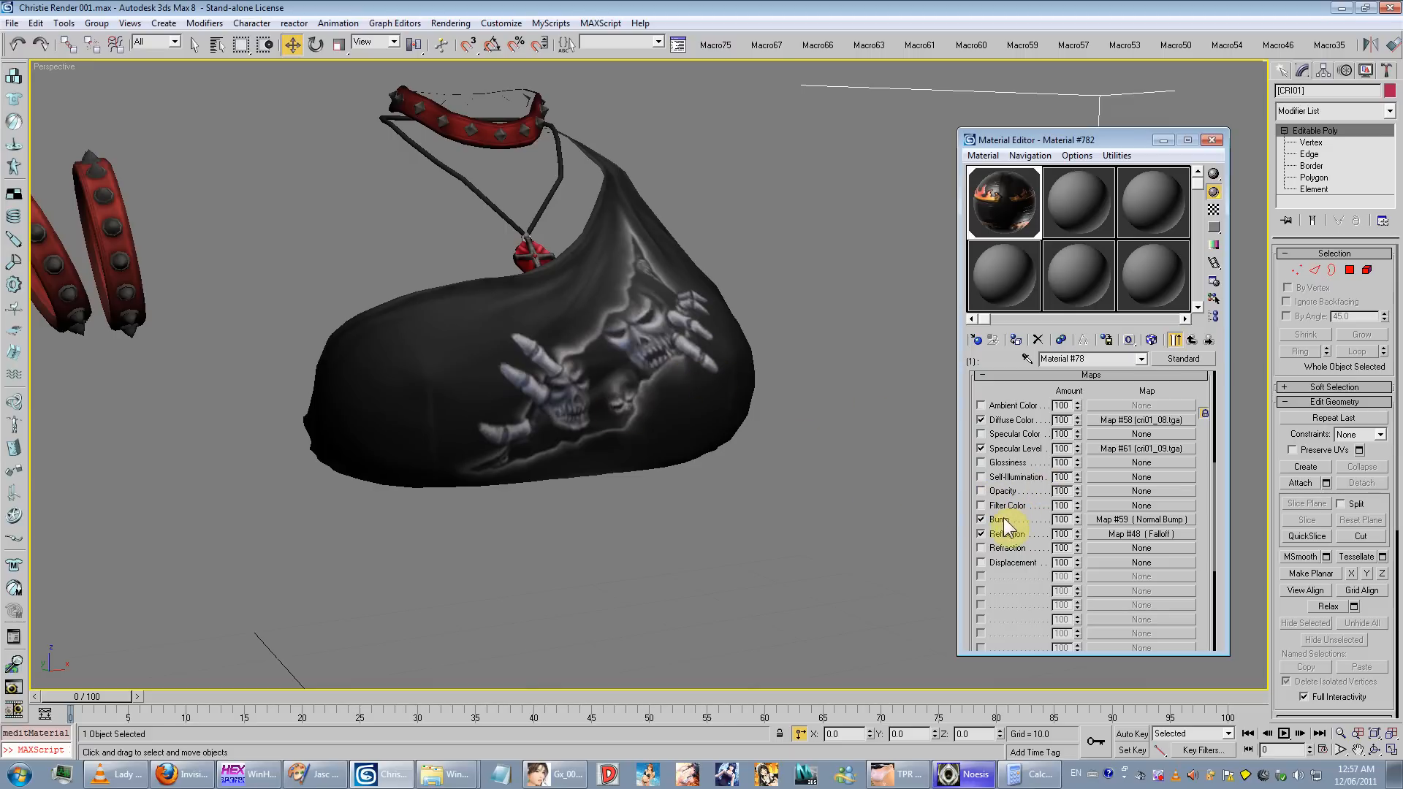
left_click(1114, 520)
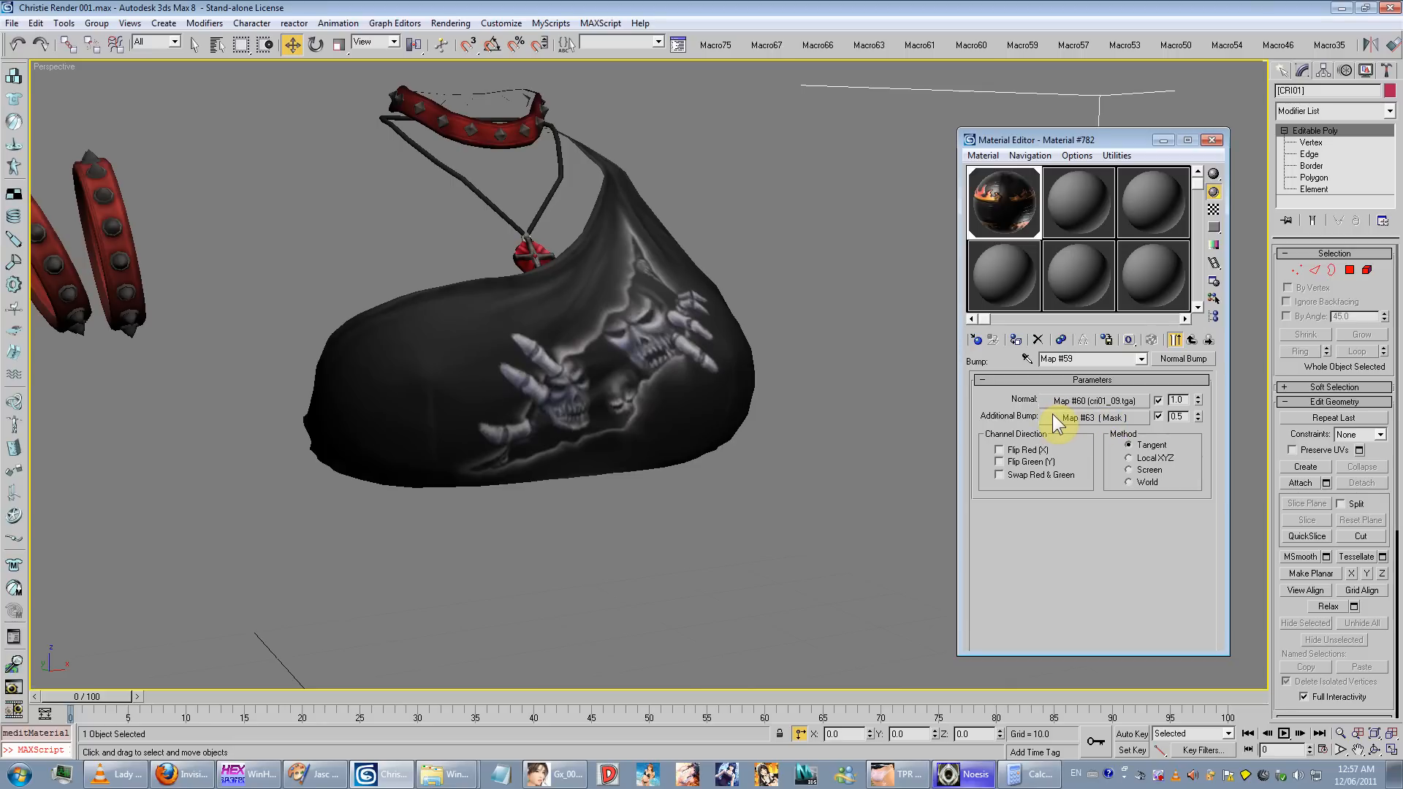
middle_click_drag(629, 515, 501, 628, "alt")
scroll(675, 528, "up", 3)
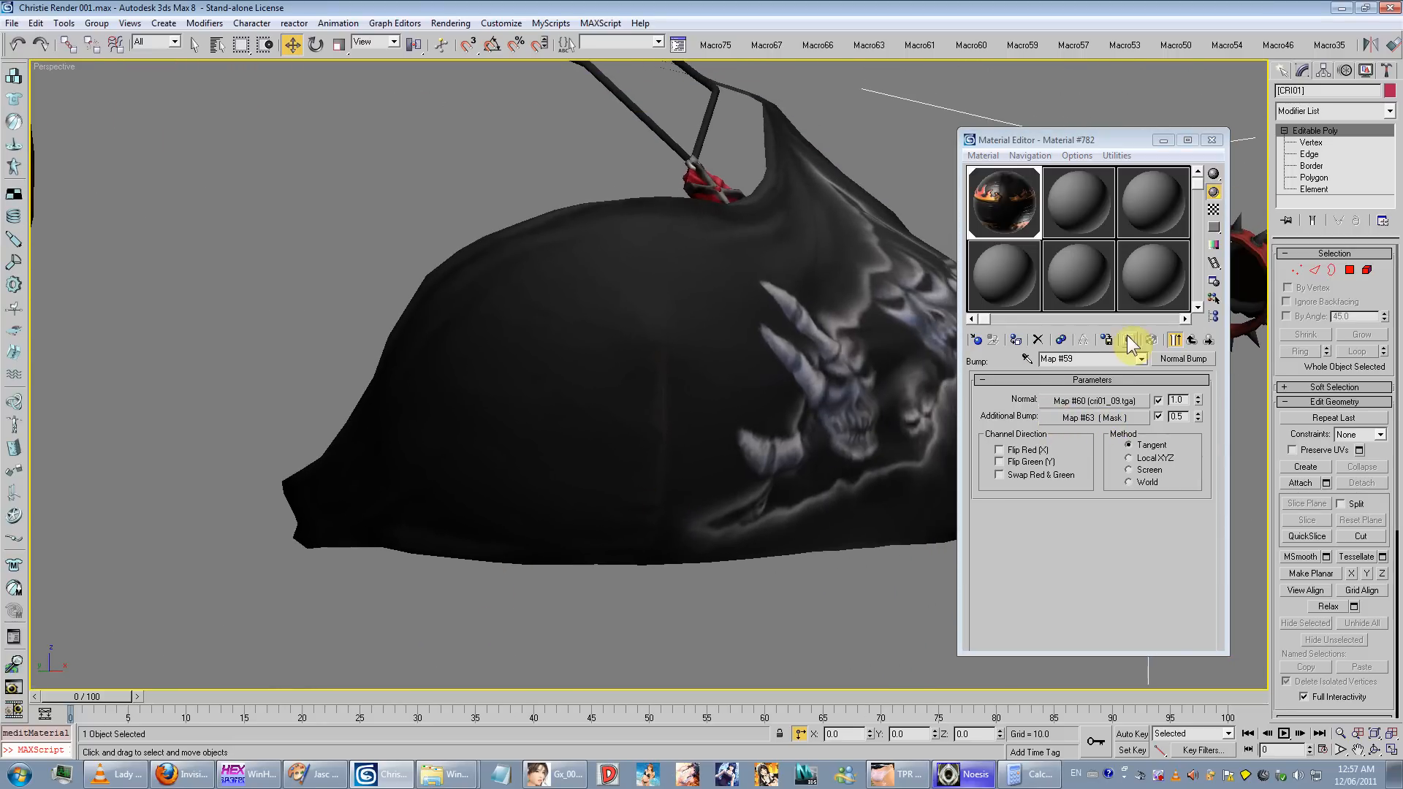
left_click(1101, 359)
left_click(1063, 374)
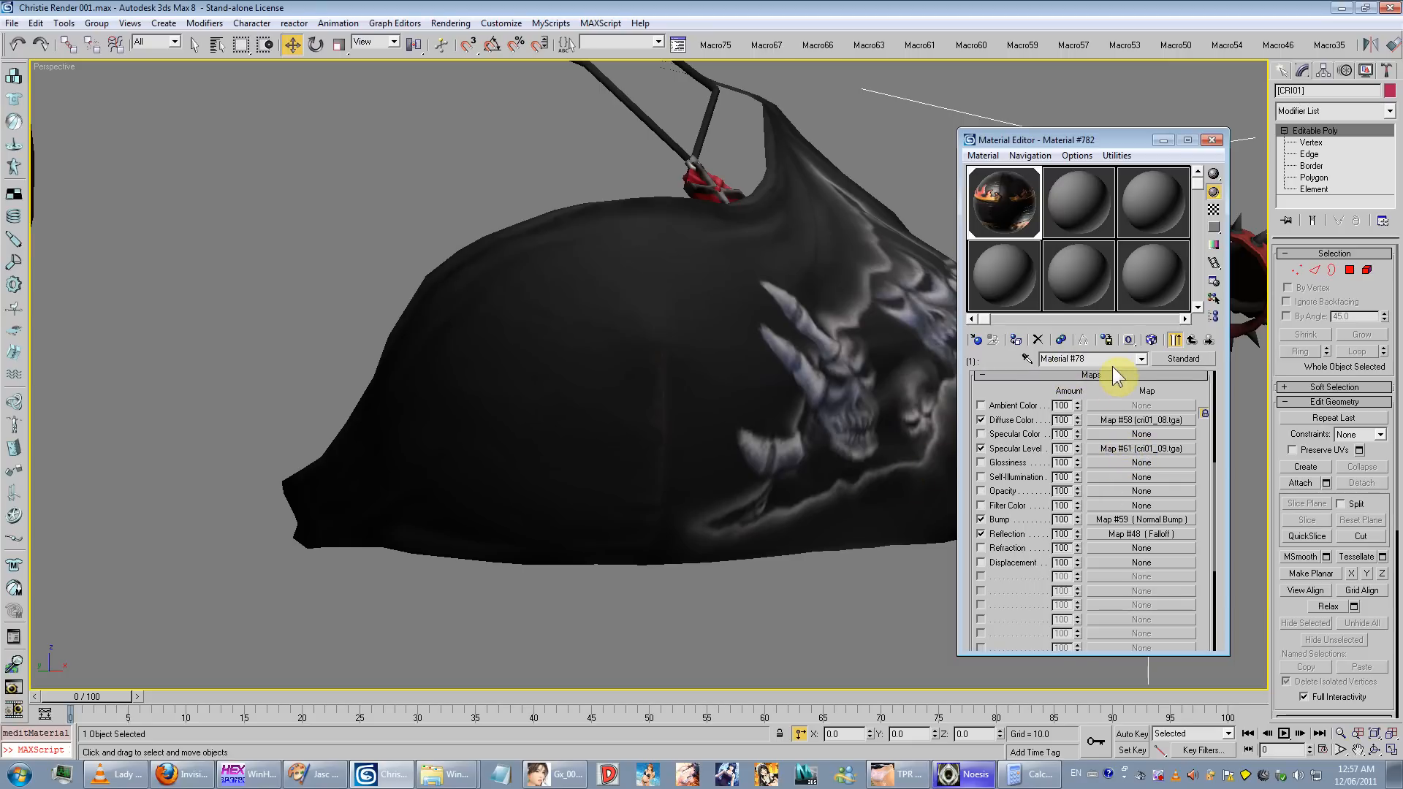
Step: Open sub-material MAT_SHIRT with ID 4 and the Normal Bump map in its Bump slot
left_click(1191, 339)
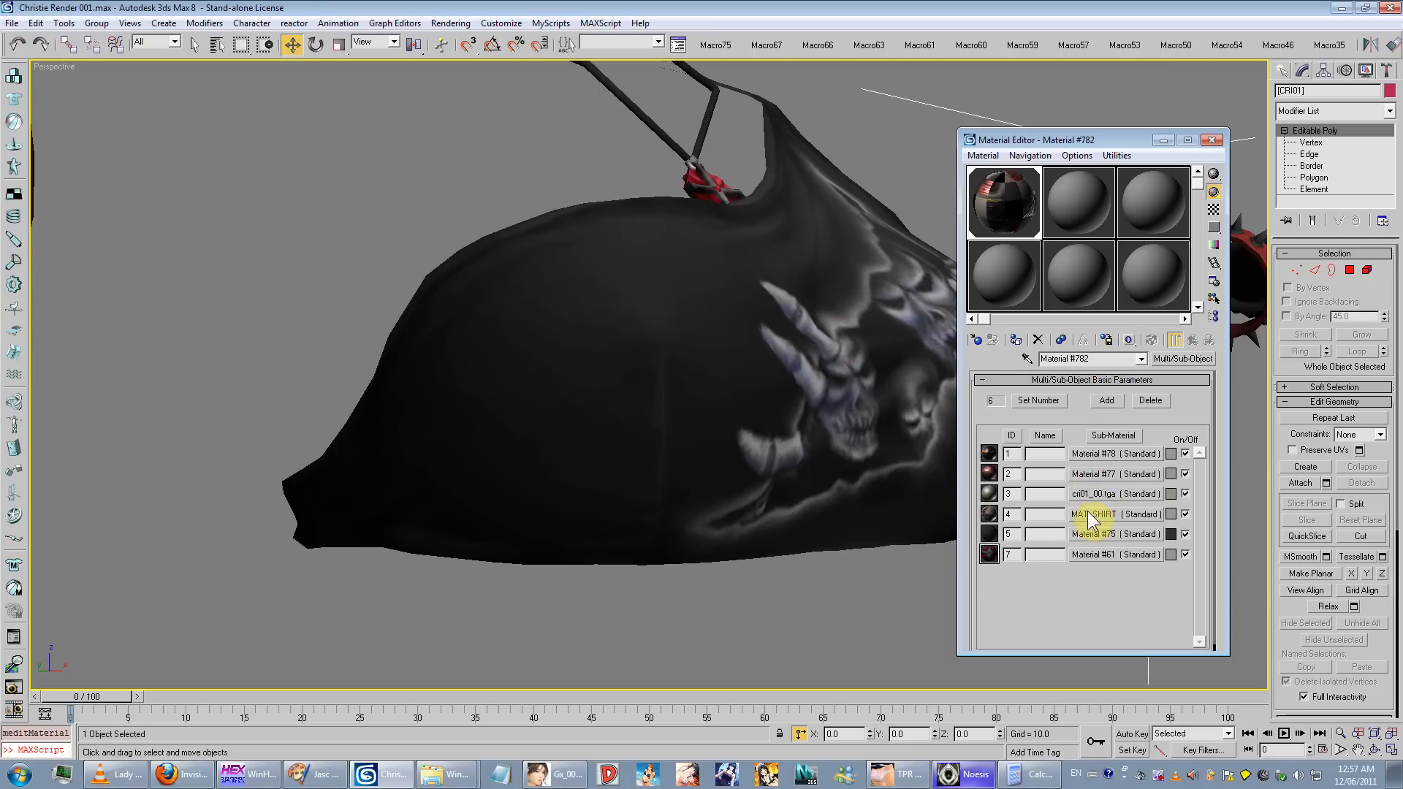
left_click(1088, 515)
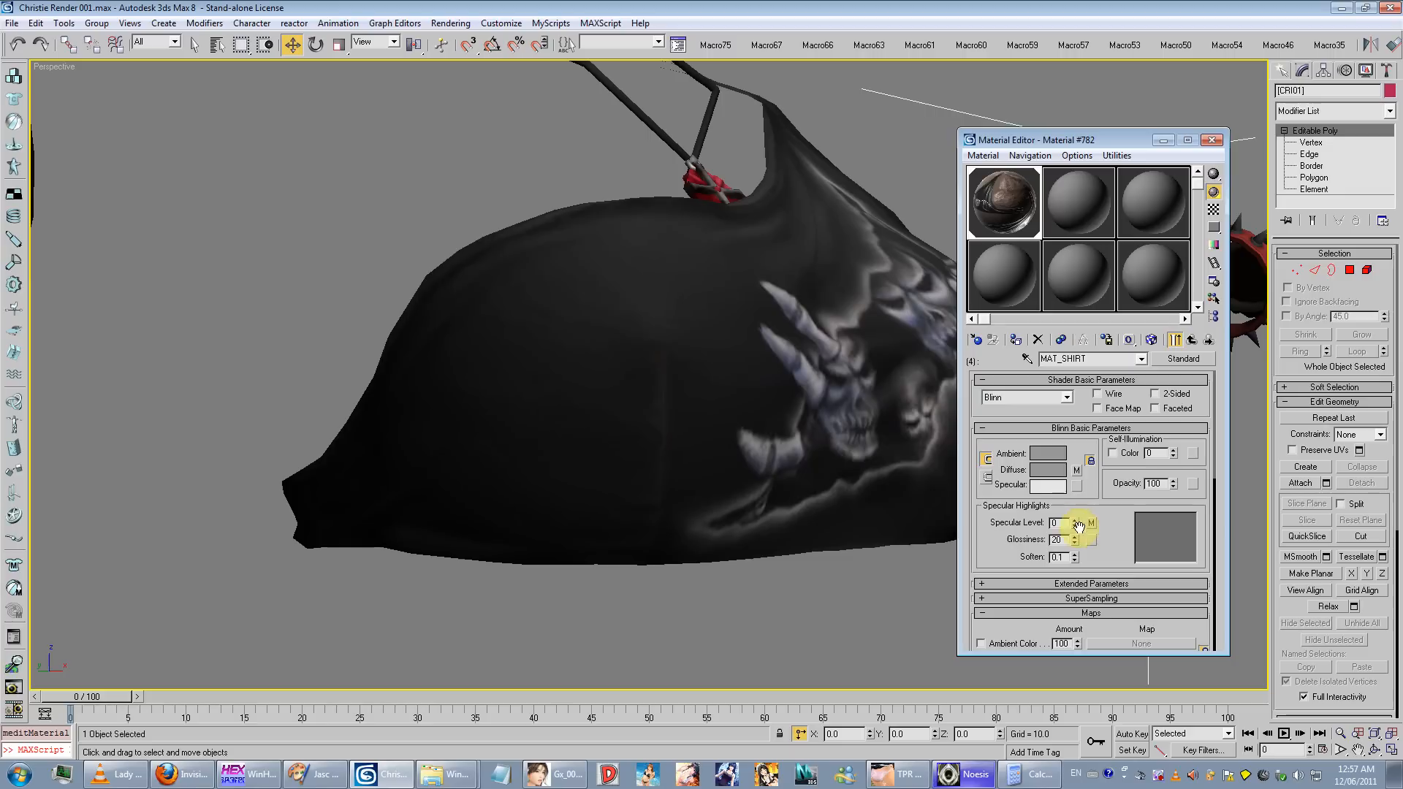
scroll(1037, 475, "down", 5)
scroll(1008, 479, "down", 3)
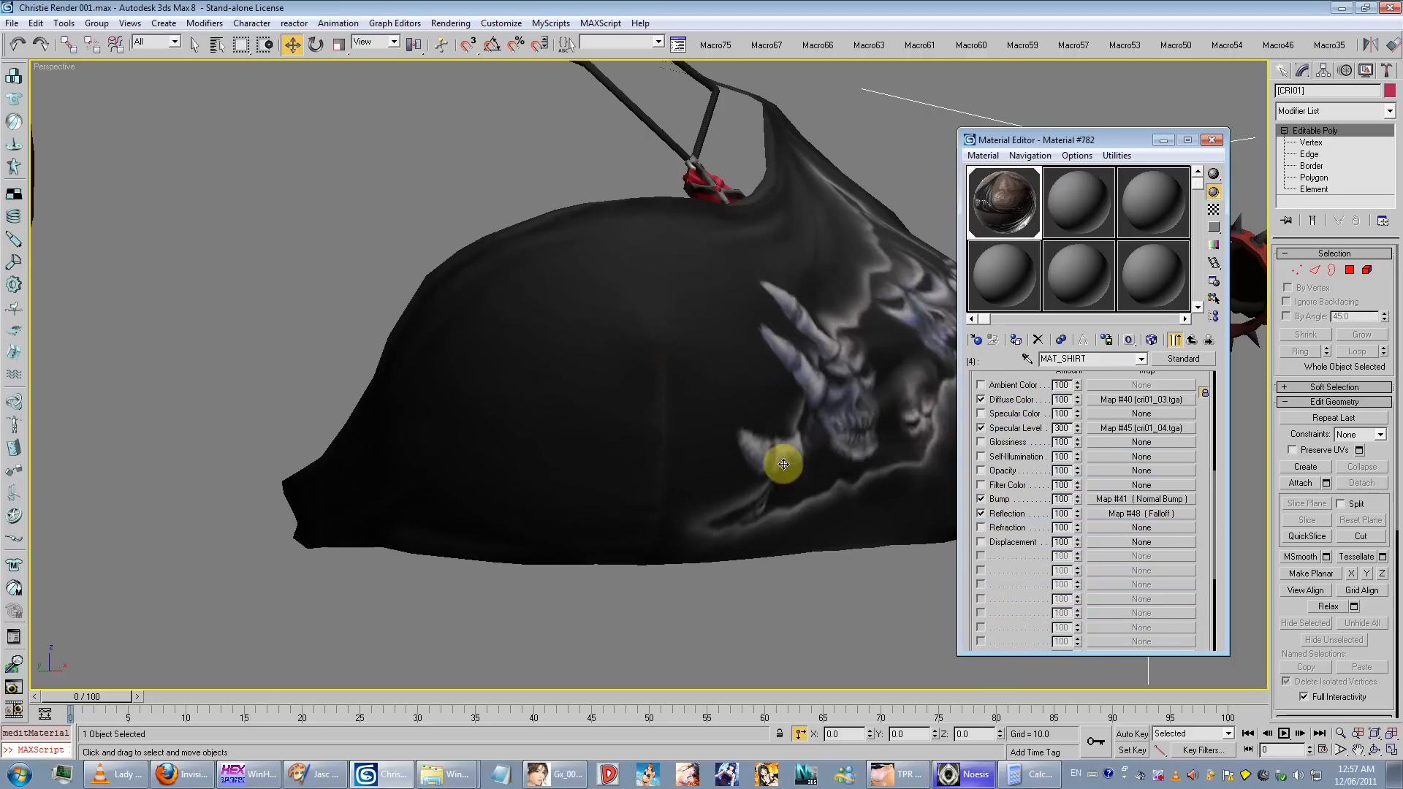
middle_click_drag(779, 453, 733, 498)
left_click(1153, 500)
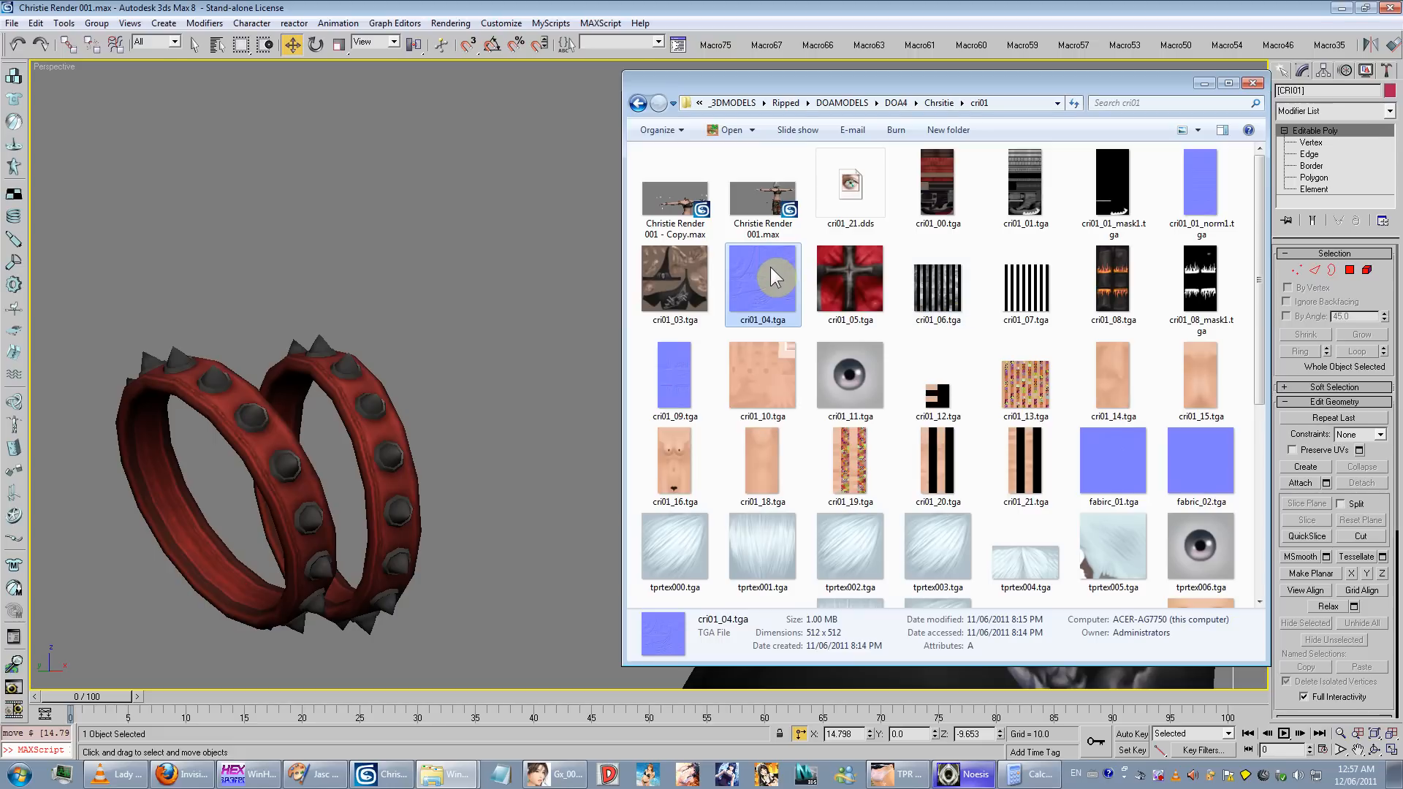
Step: Preview the texture files cri01_04.tga and cri01_05.tga in the cri01 folder, and return to 3ds Max
double_click(780, 282)
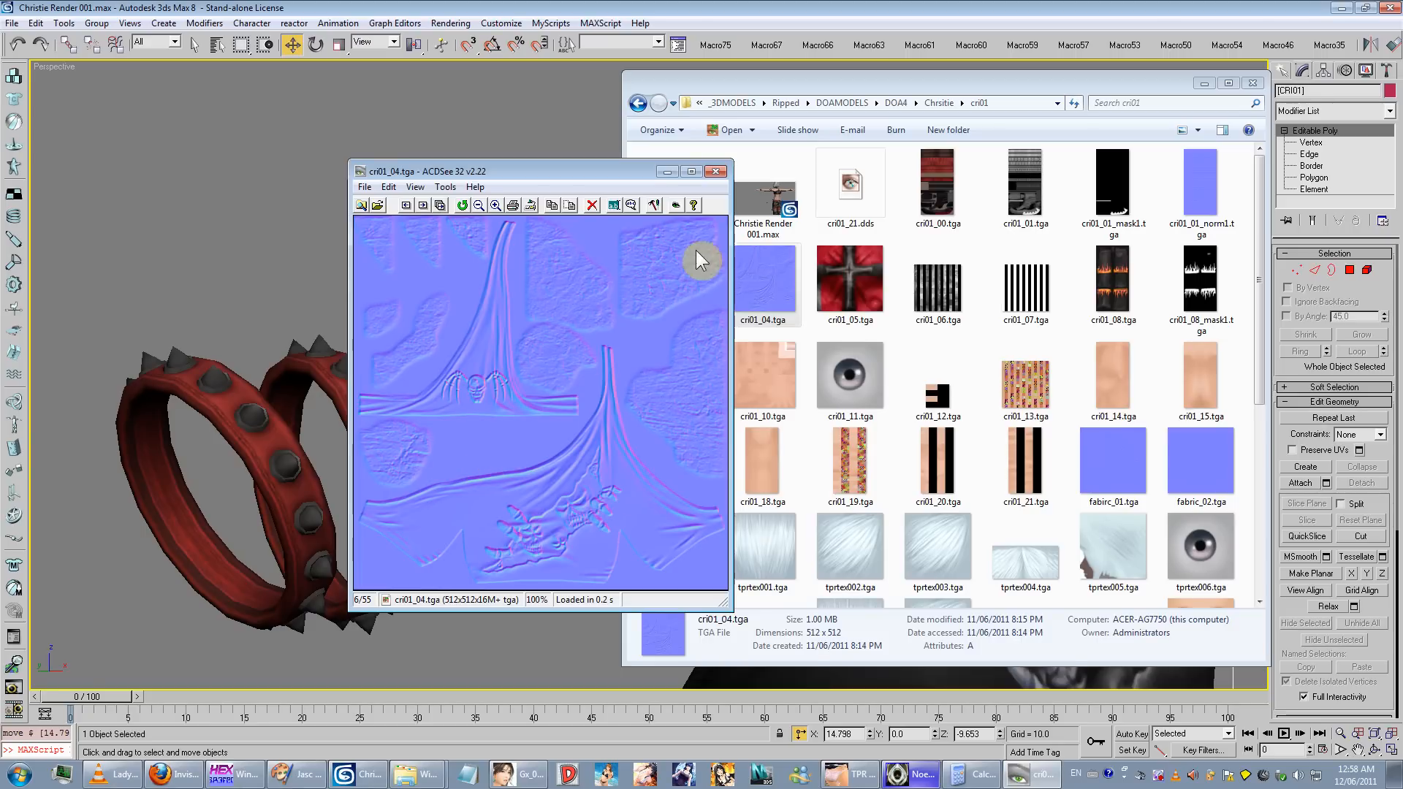
left_click(715, 171)
left_click(873, 293)
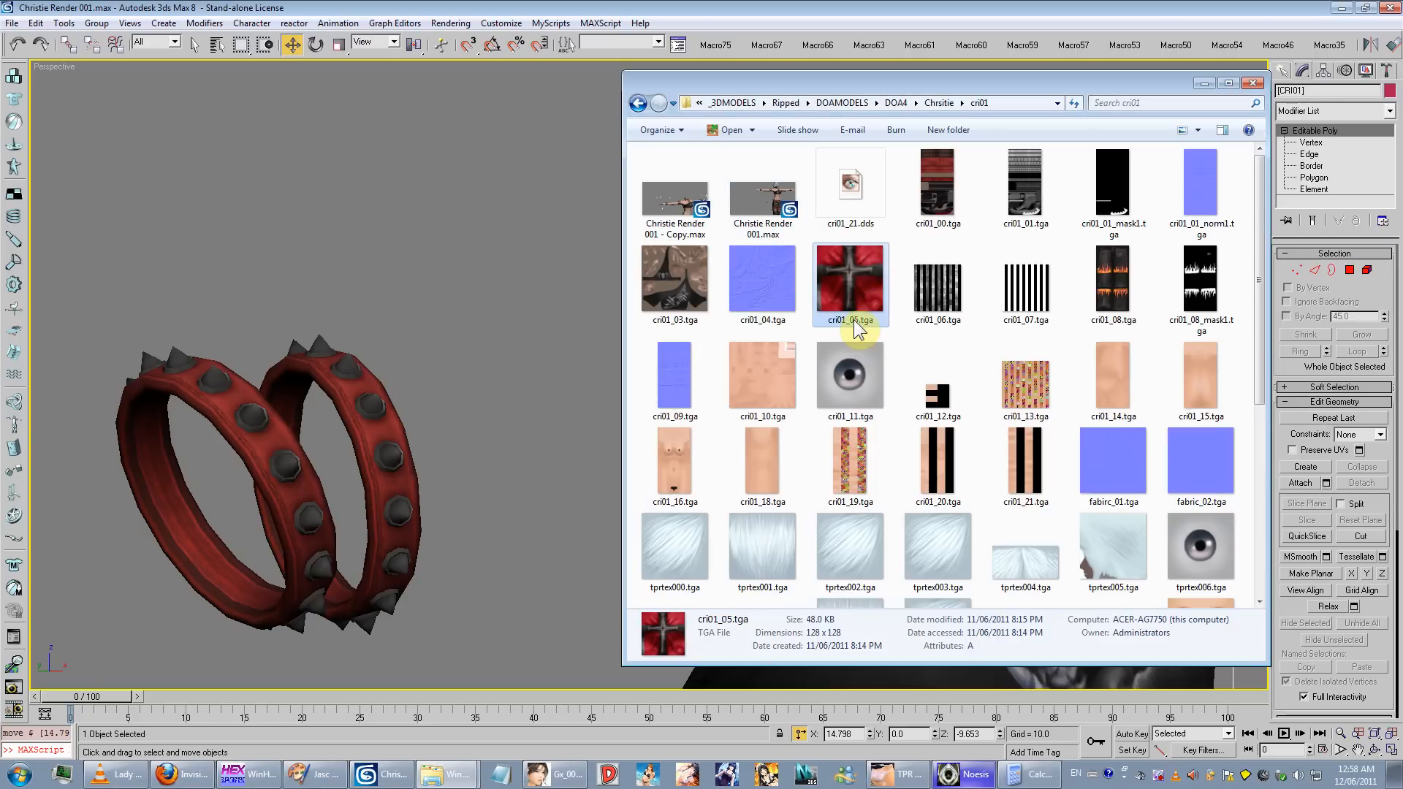
double_click(852, 270)
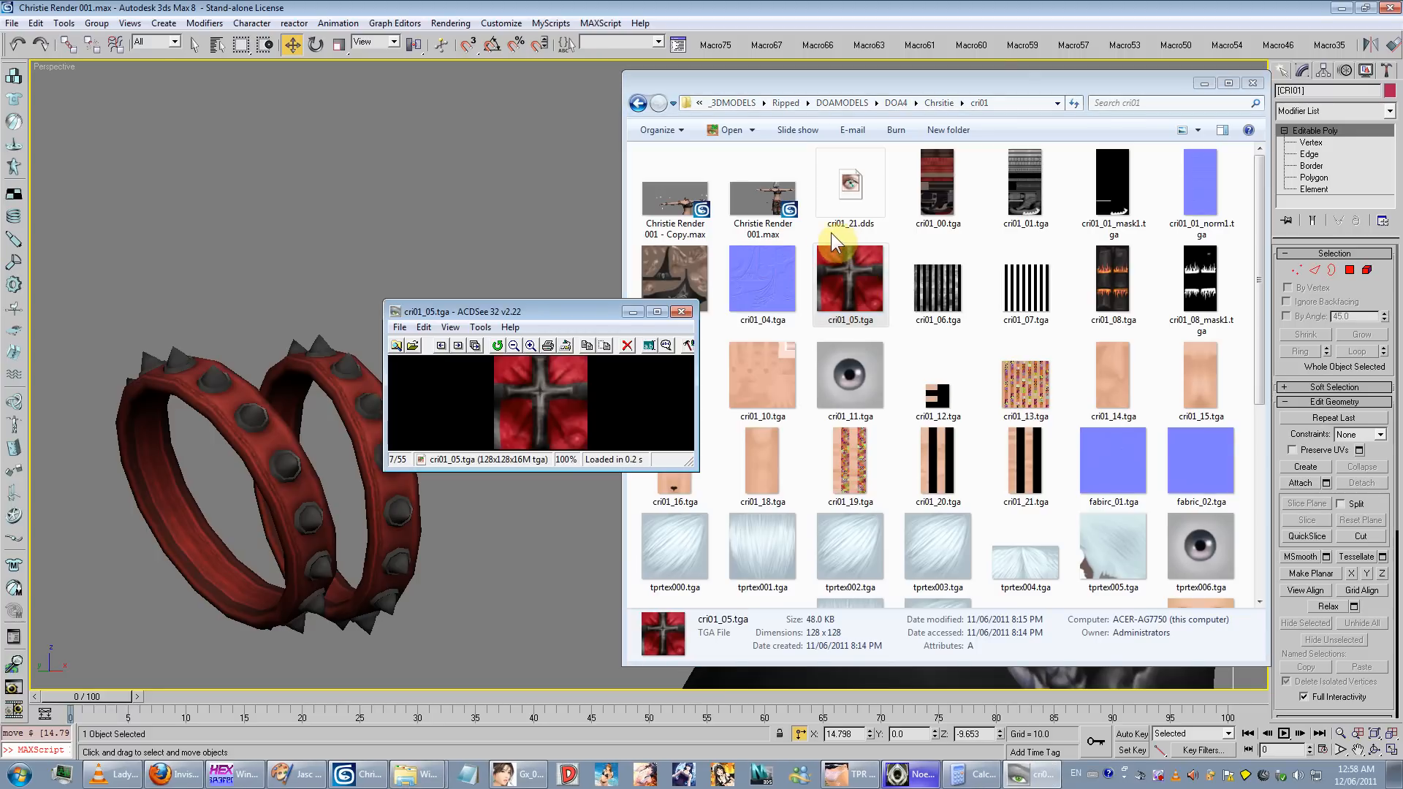
left_click(681, 312)
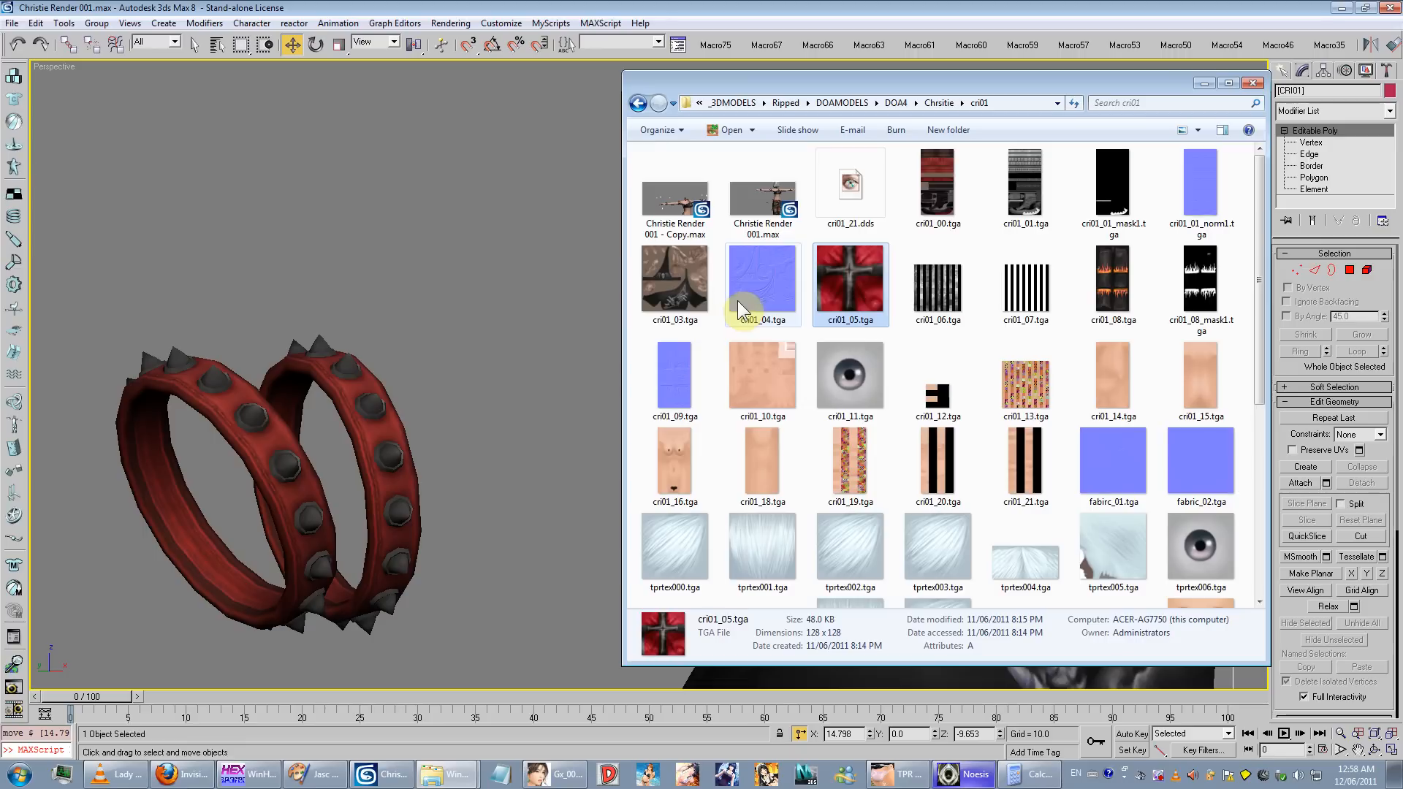
left_click(520, 393)
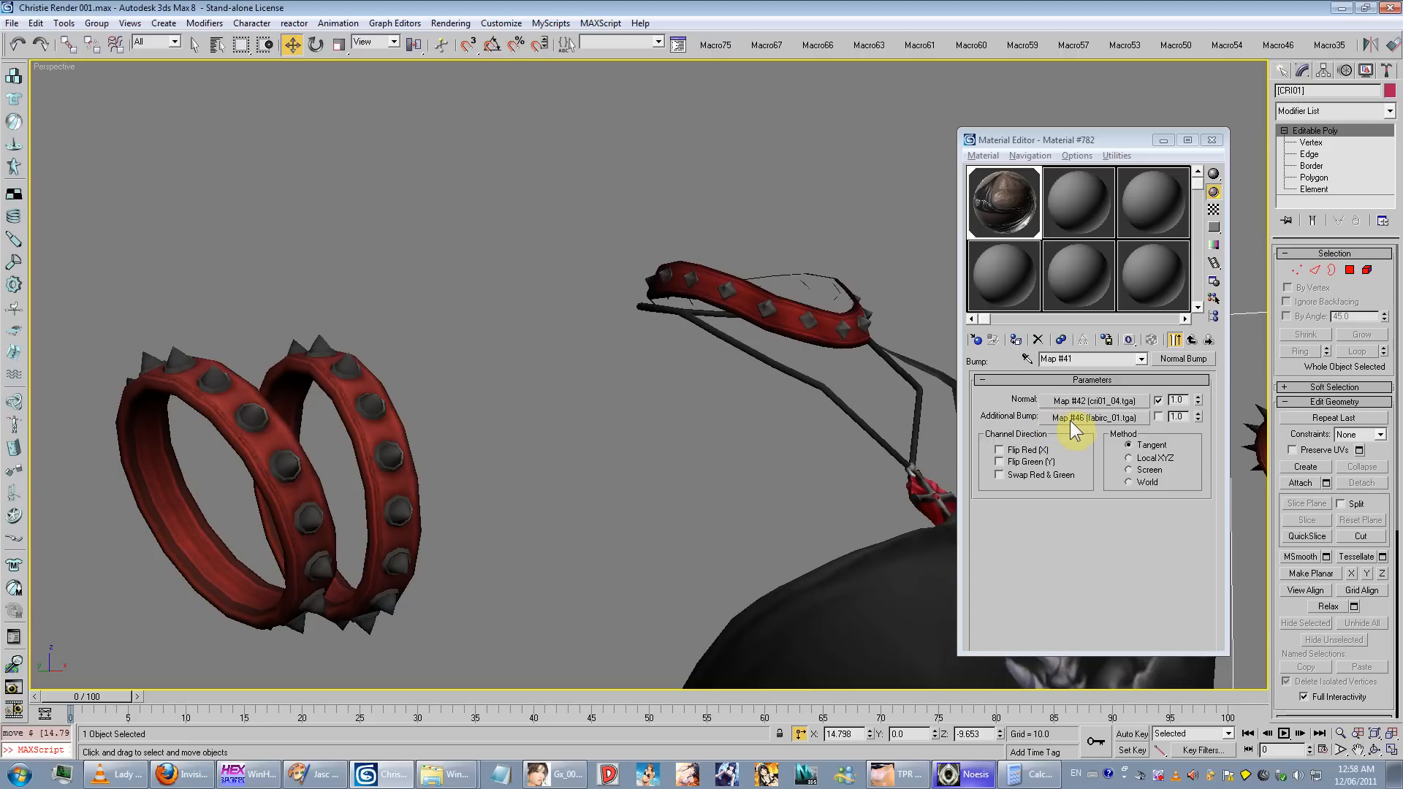
Step: Enable the Additional Bump map fabirc_01.tga in MAT_SHIRT's Normal Bump, rendering the top before and after for comparison
scroll(695, 397, "up", 8)
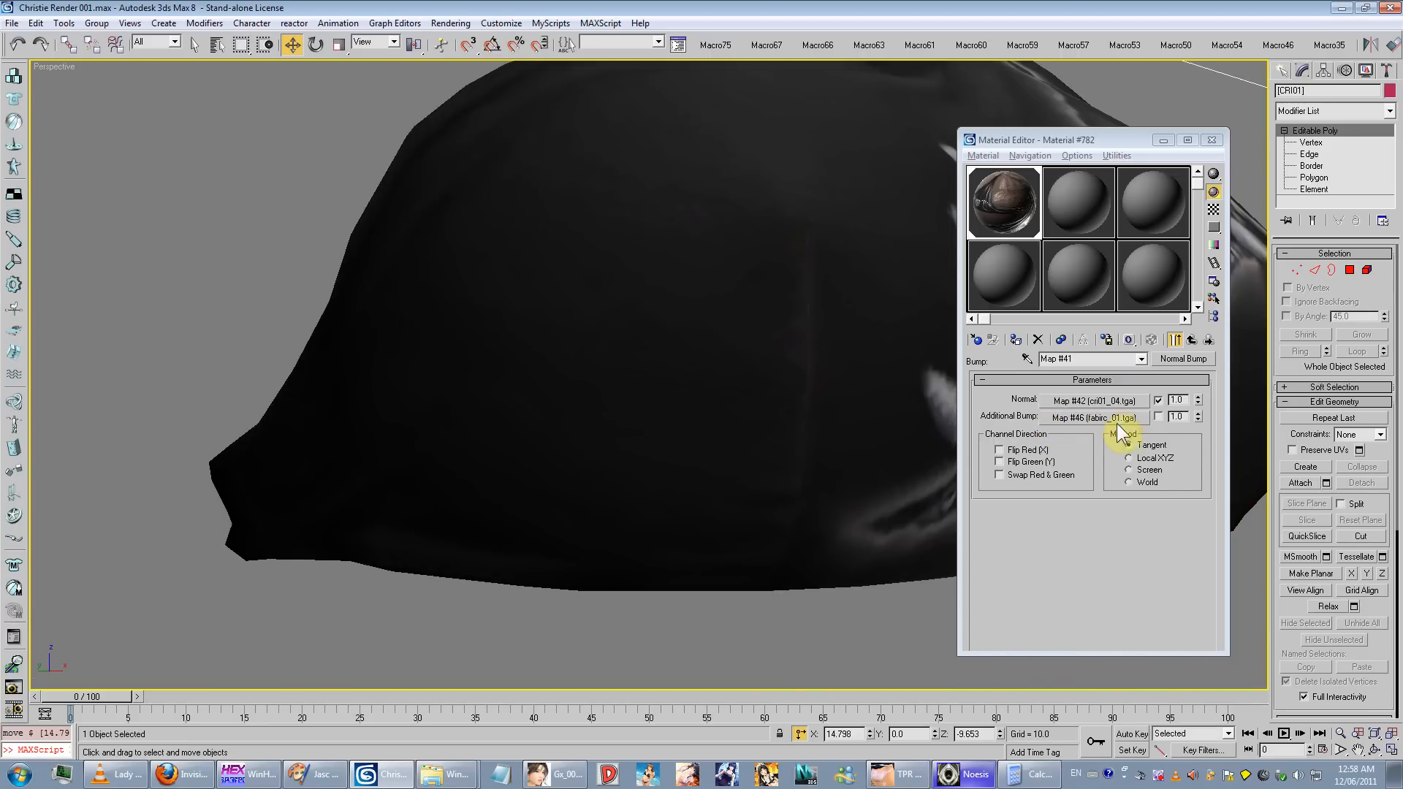
scroll(770, 416, "down", 5)
key("shift+q")
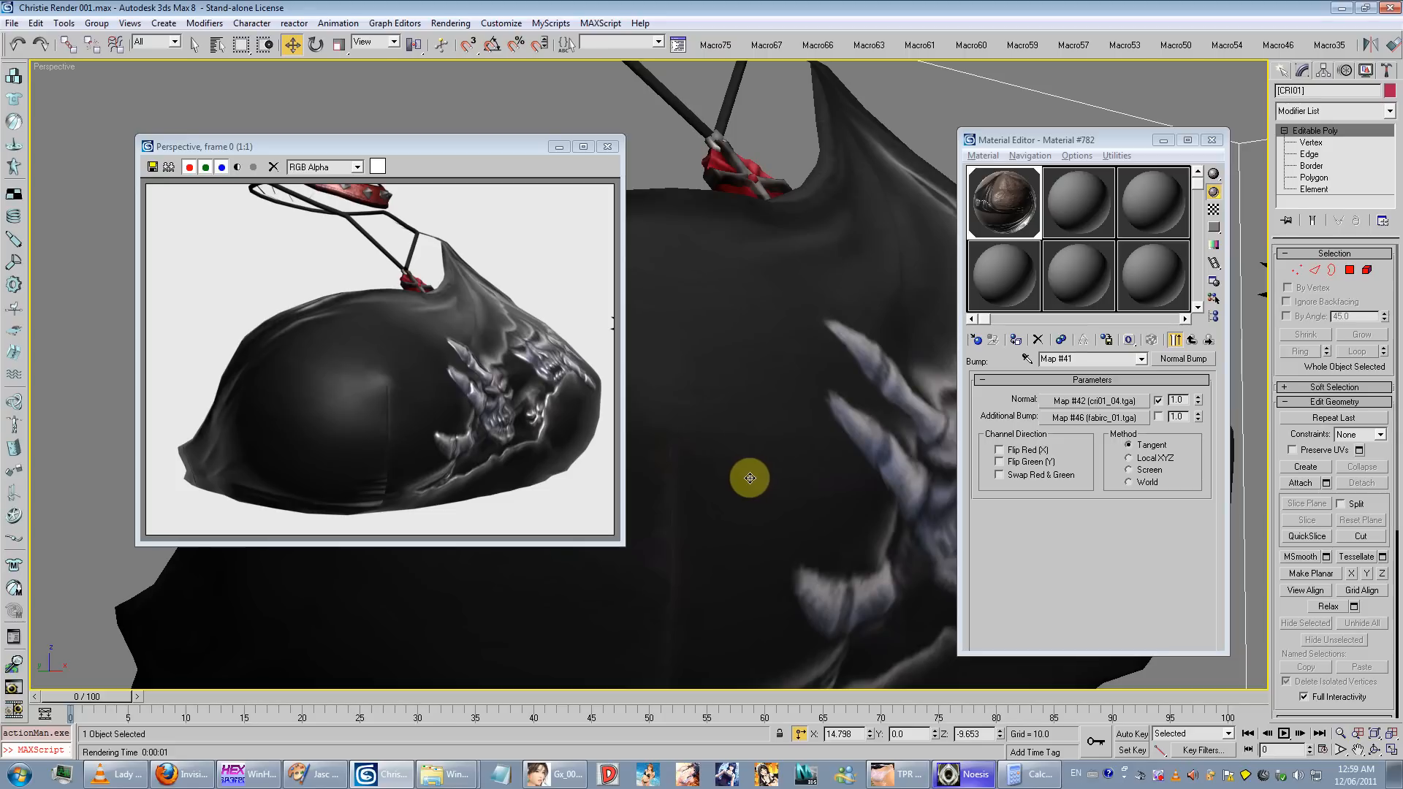
left_click(1158, 416)
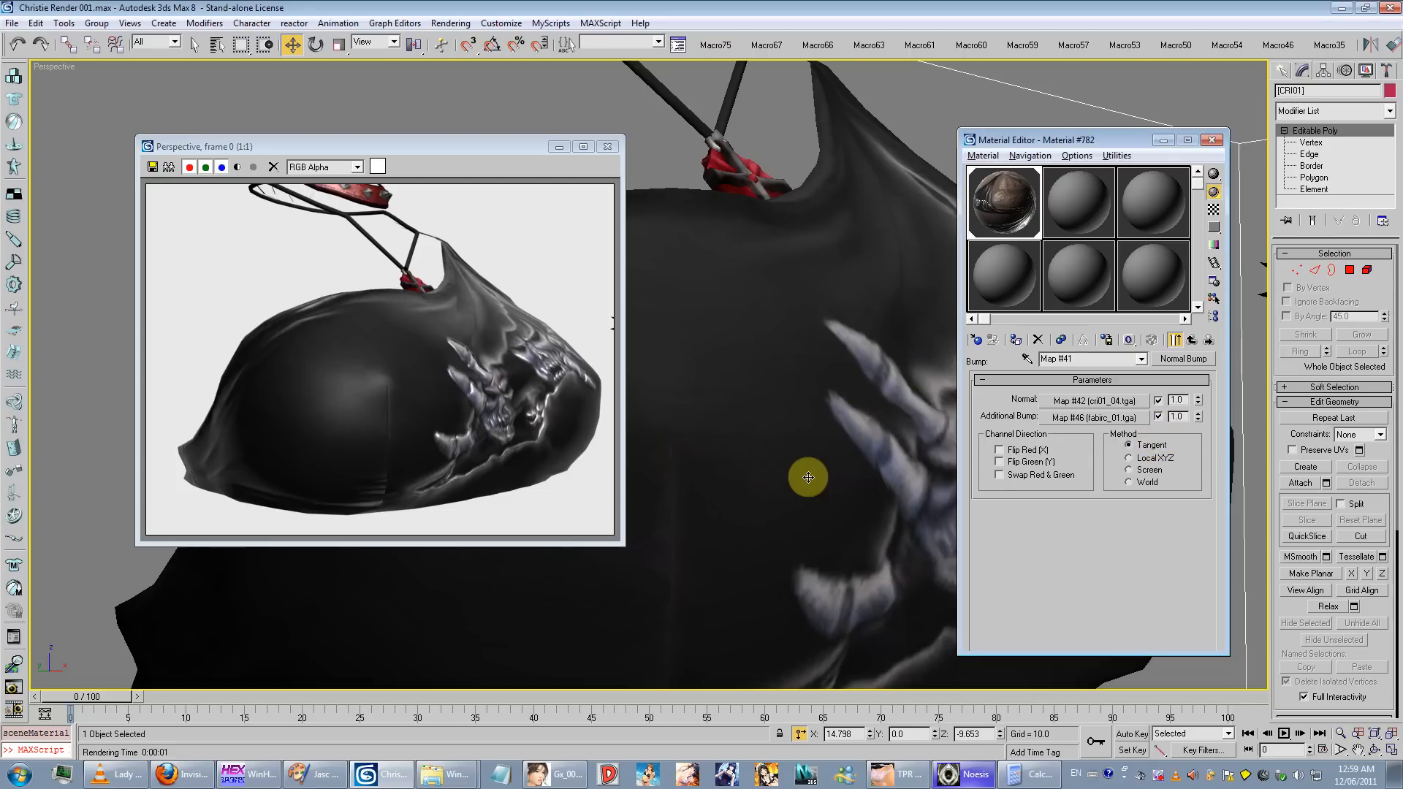
key("shift+q")
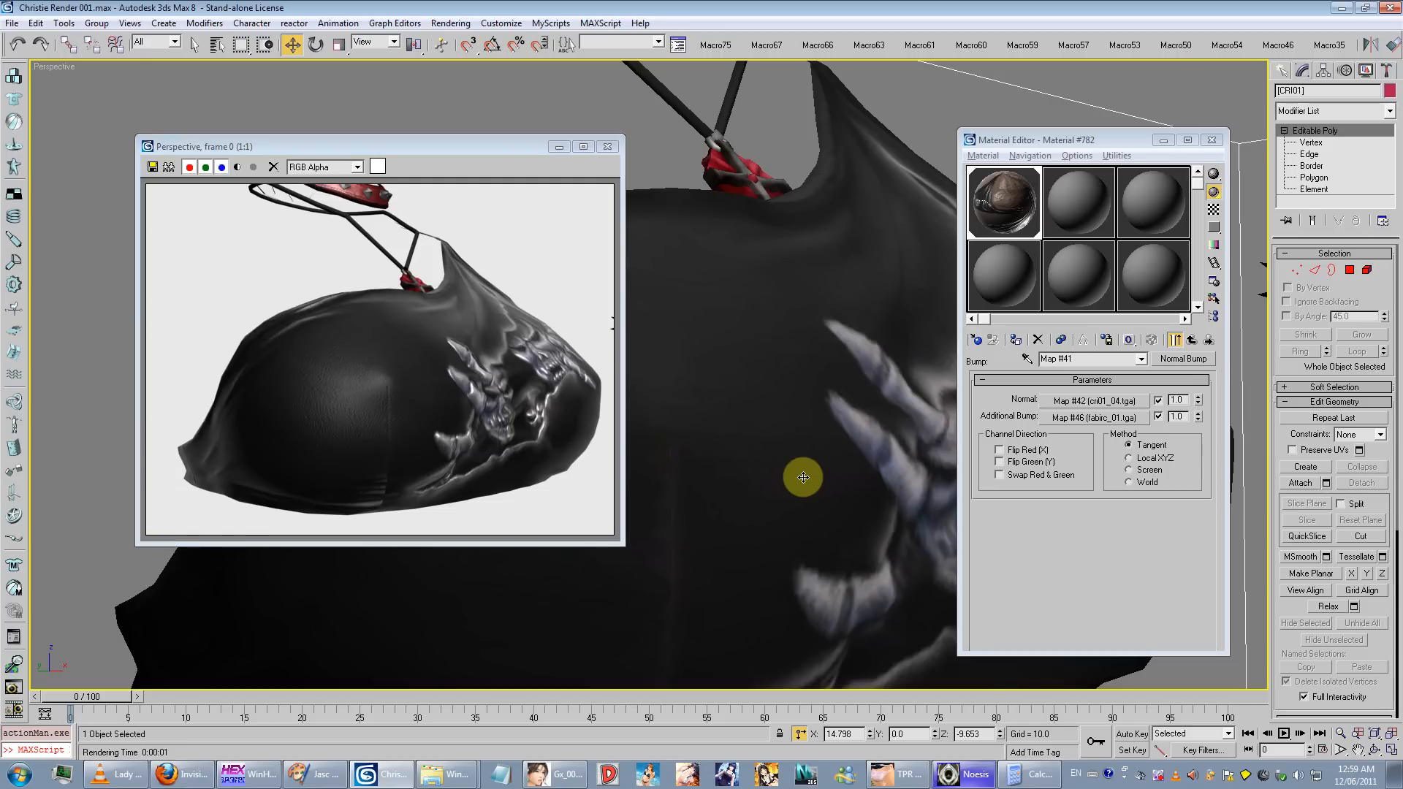
Step: Render the flame-patterned trousers to examine their bump-mapped surface, and close the render window
left_click(608, 147)
scroll(683, 369, "down", 5)
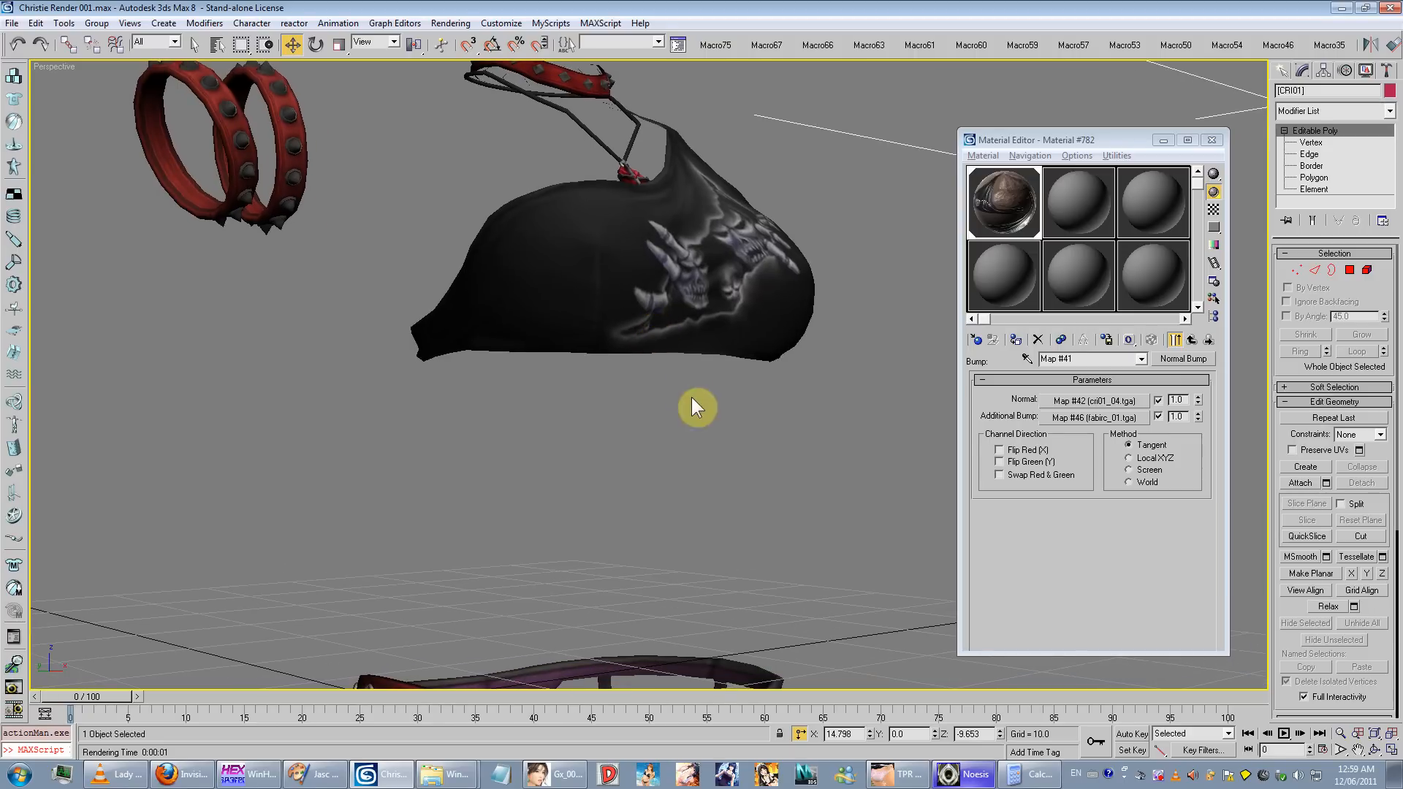
right_click(705, 449)
left_click(614, 498)
middle_click_drag(612, 621, 735, 200)
middle_click_drag(753, 527, 747, 361)
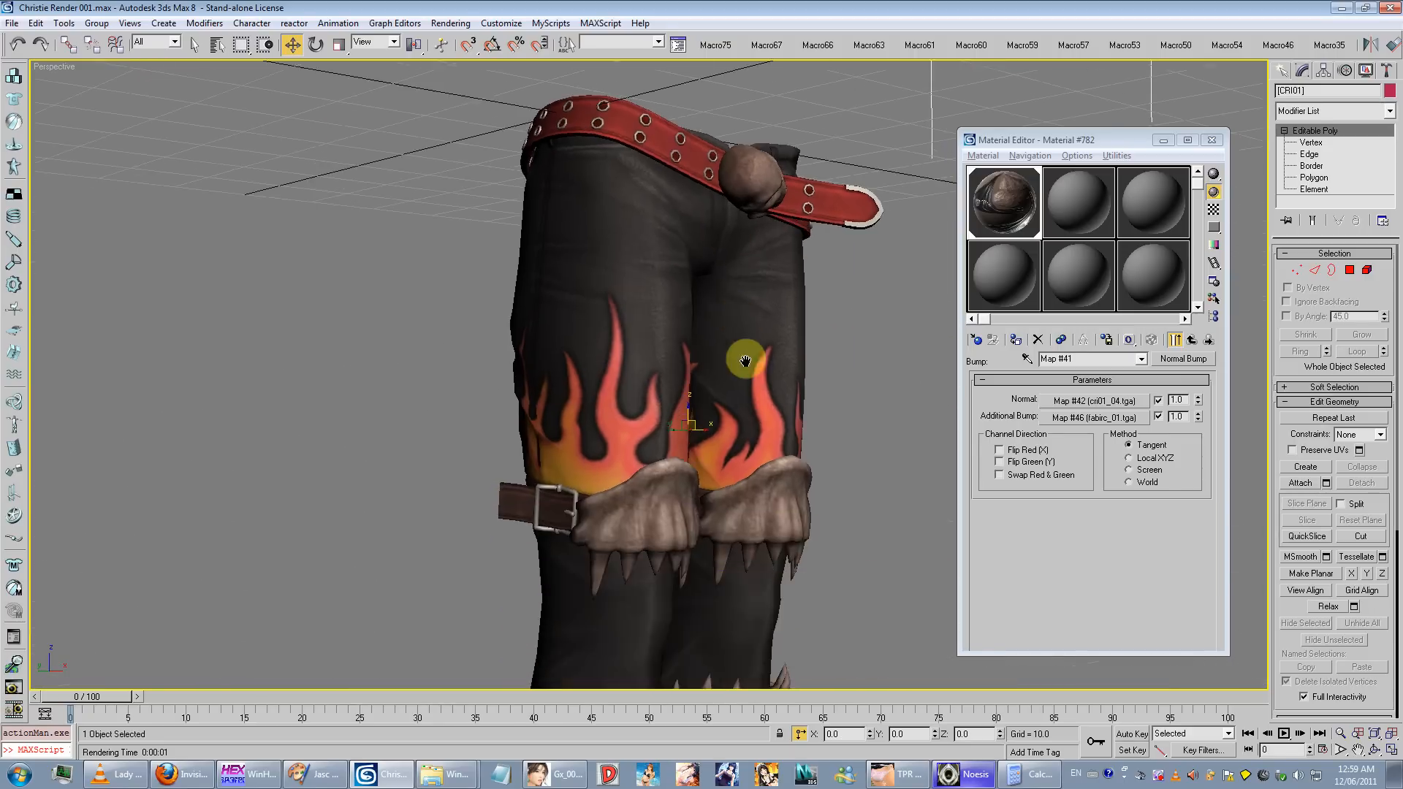
scroll(742, 323, "up", 5)
scroll(749, 386, "down", 5)
key("shift+q")
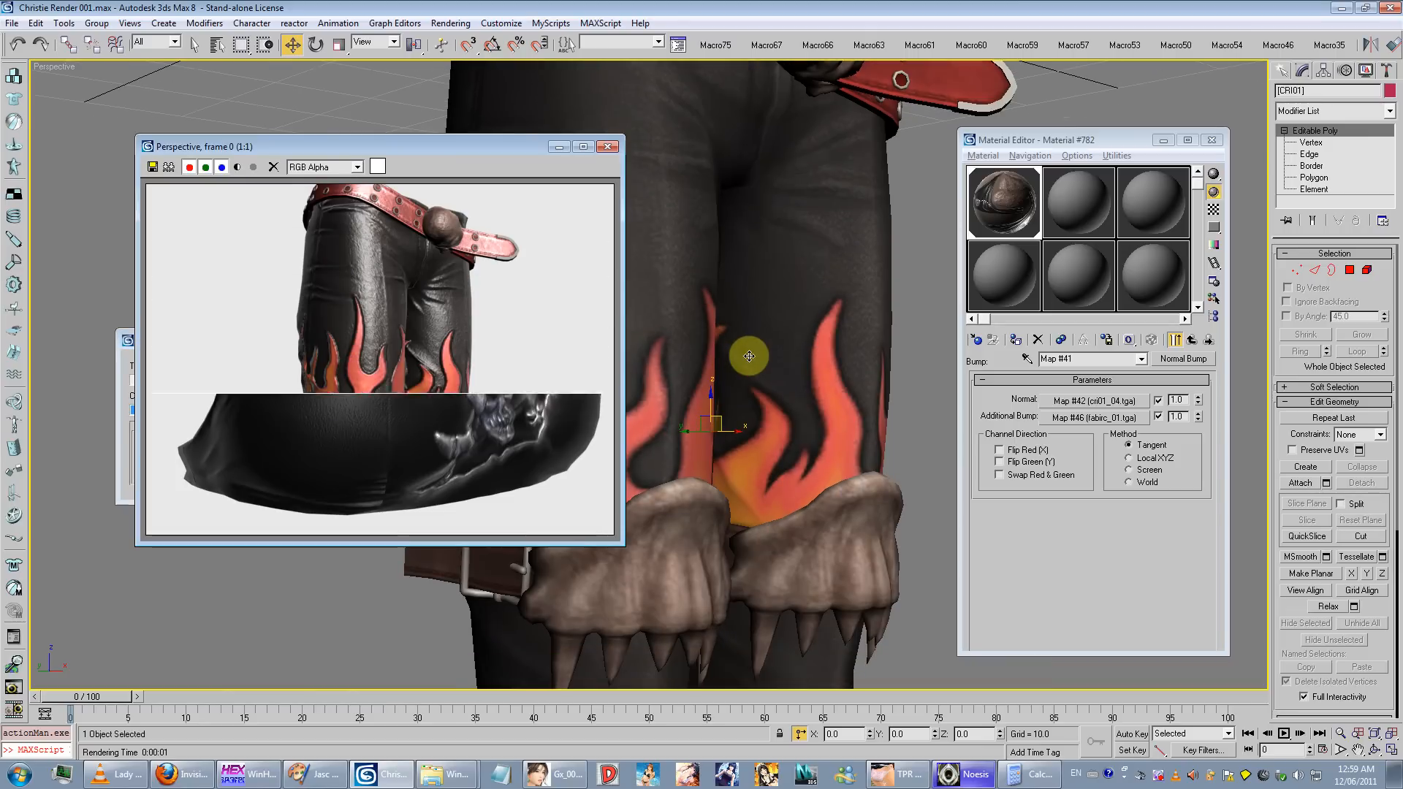
left_click(1036, 374)
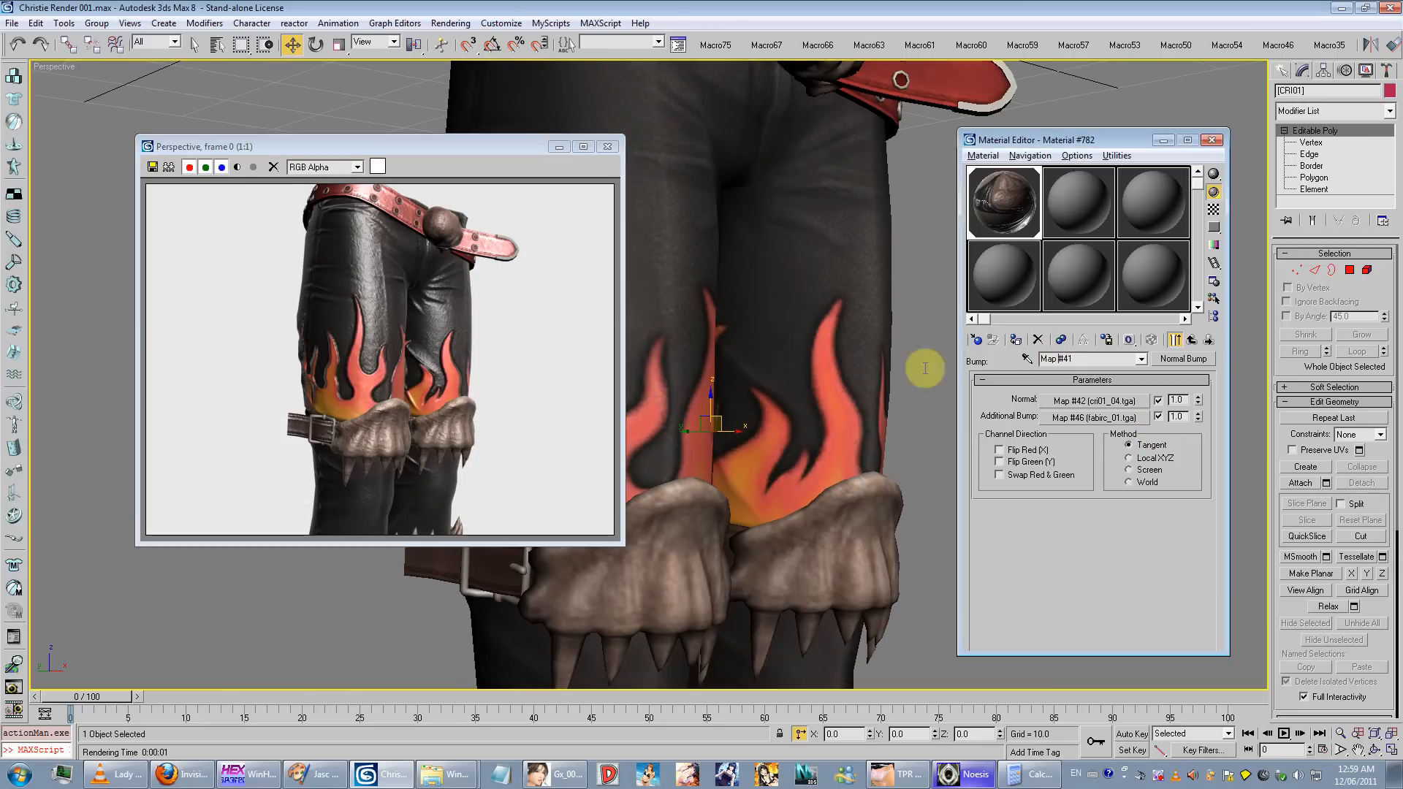
left_click(607, 148)
Step: Unhide all hidden objects in the scene and clear the selection
scroll(704, 275, "down", 4)
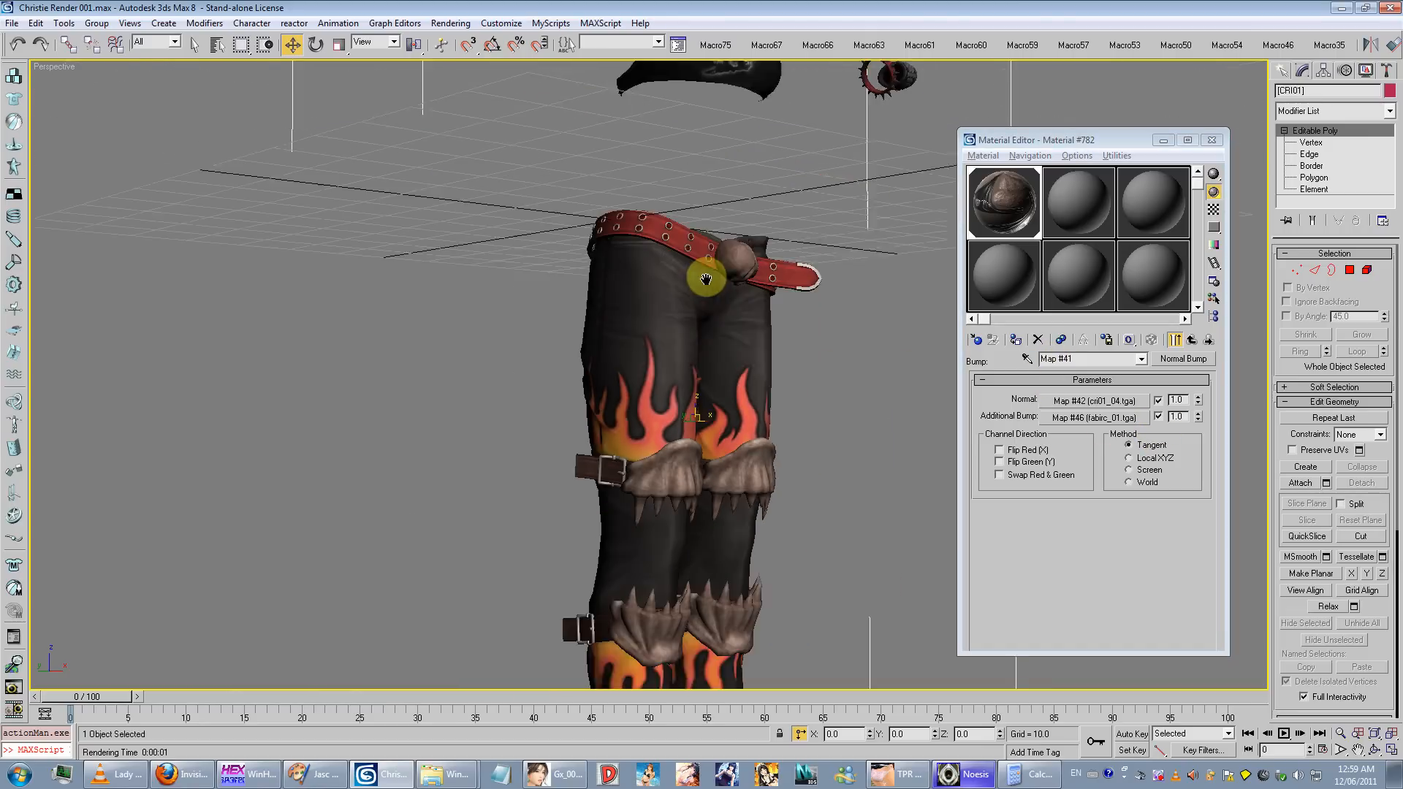
middle_click_drag(704, 275, 686, 361)
scroll(687, 361, "down", 5)
right_click(889, 413)
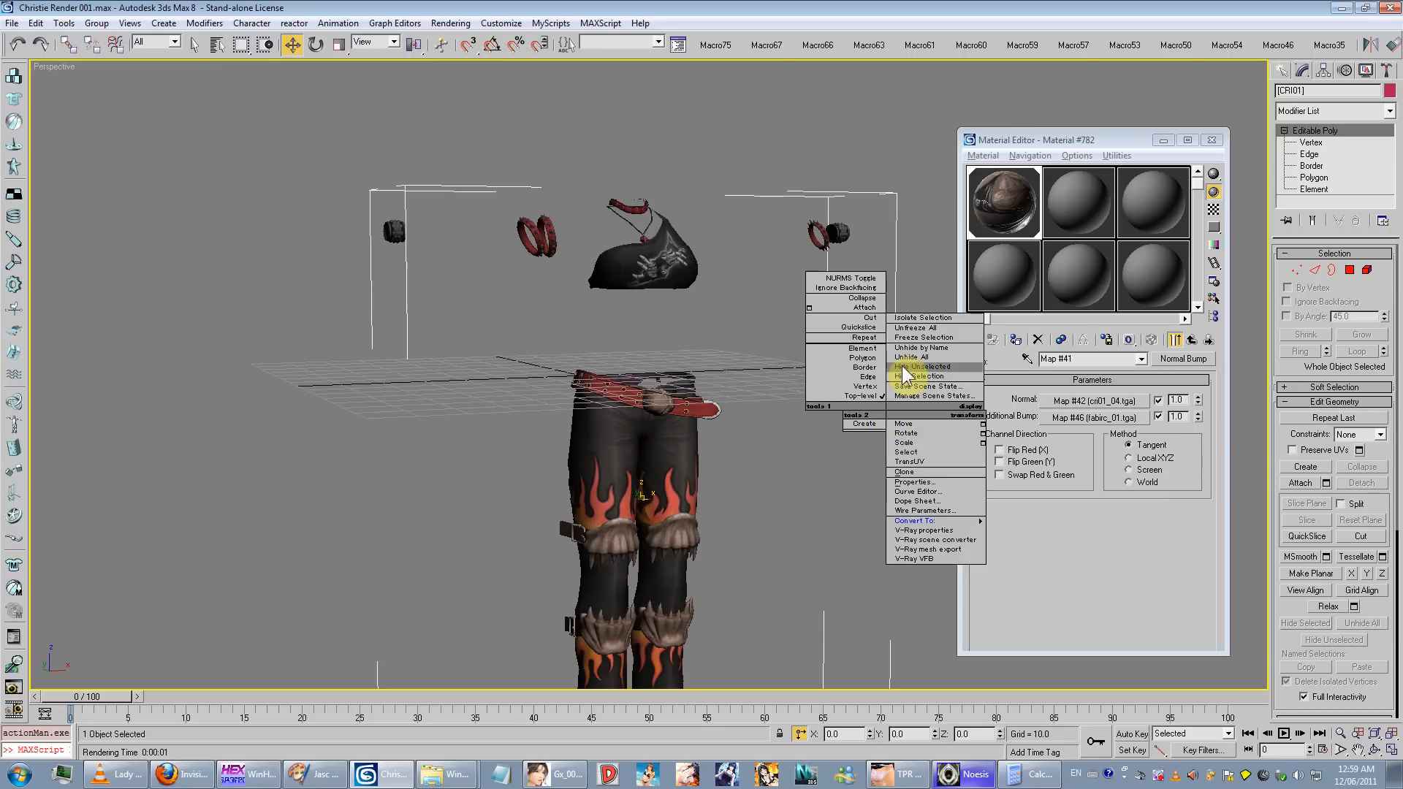
left_click(910, 369)
middle_click_drag(562, 295, 547, 356)
middle_click_drag(546, 355, 529, 349, "alt")
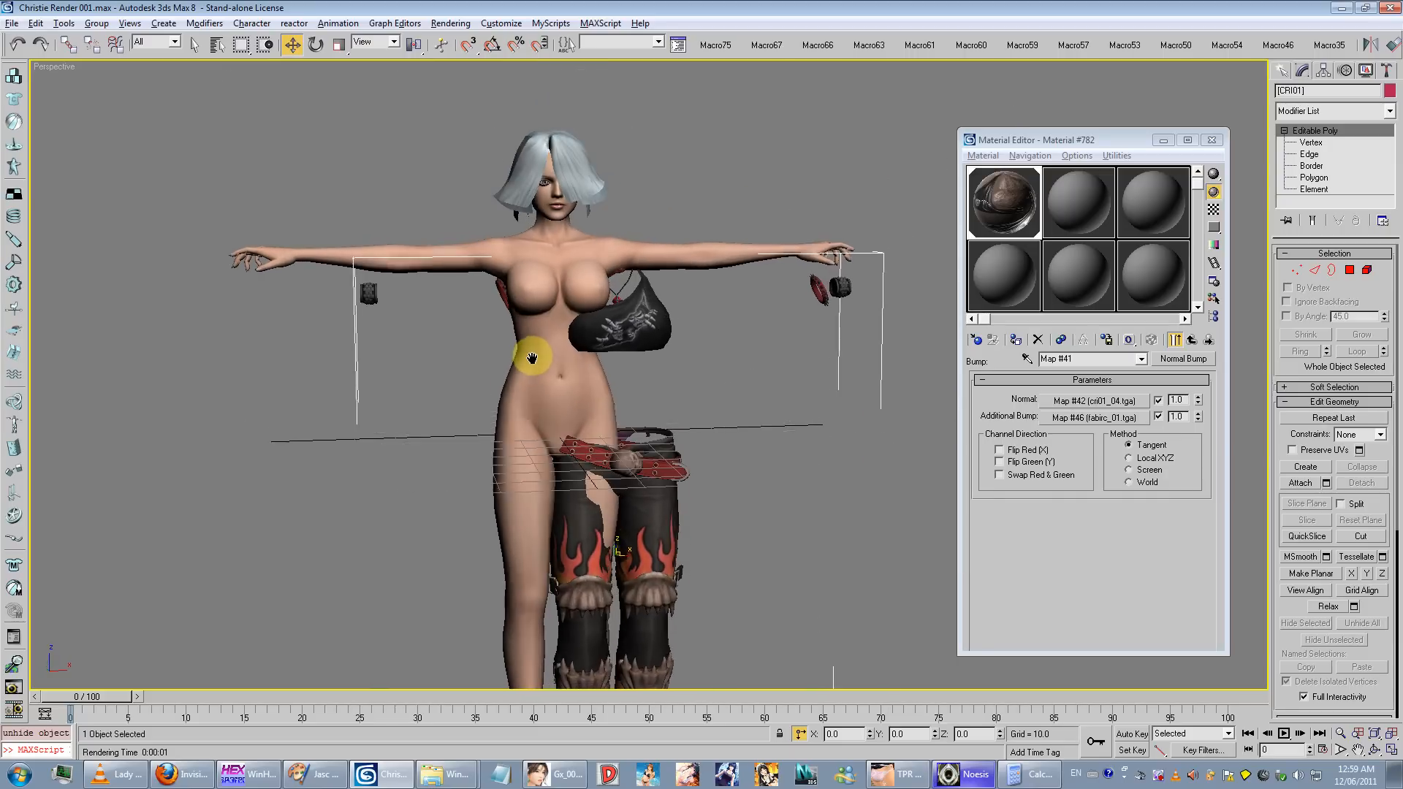
middle_click_drag(628, 351, 638, 357, "alt")
left_click(638, 356)
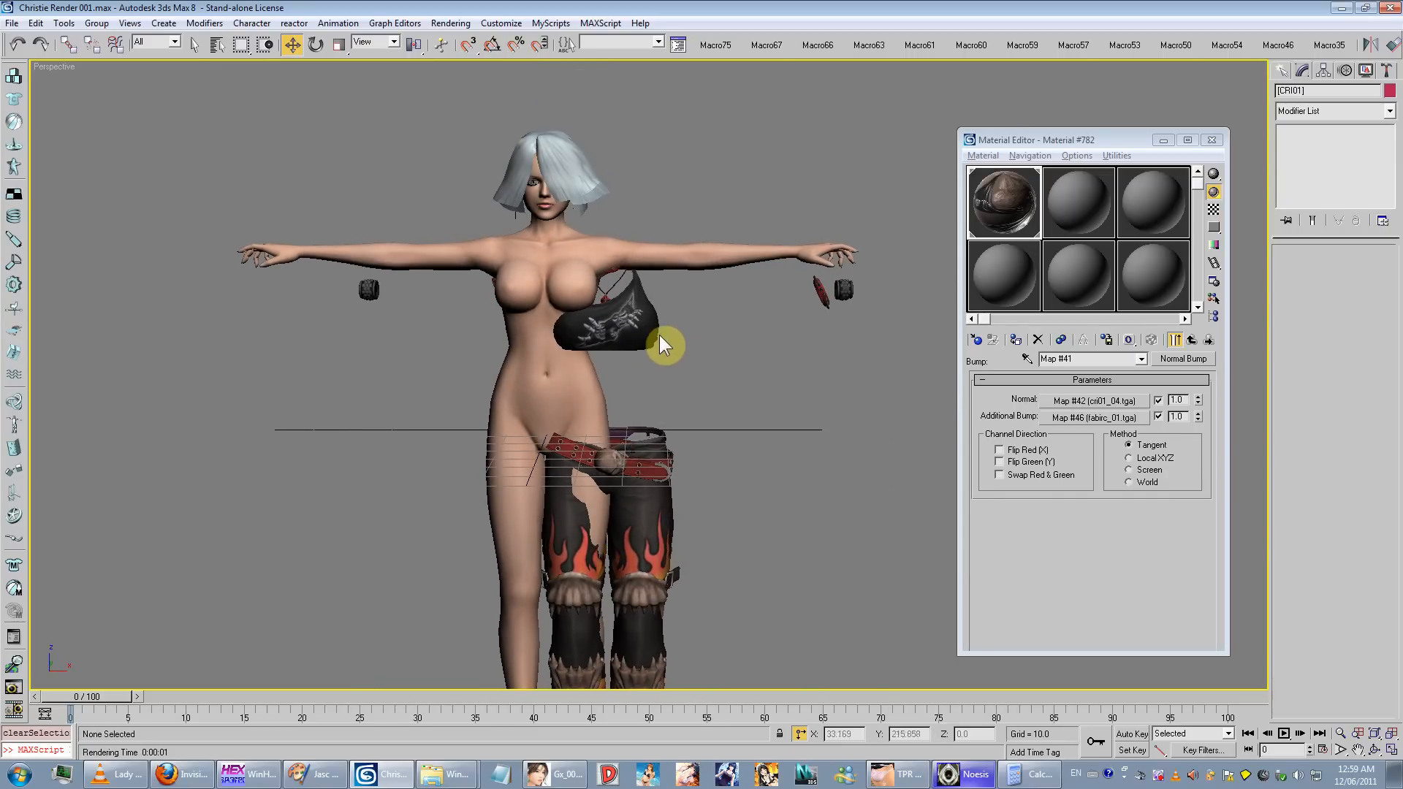
Step: Select the outfit mesh with its Material #782, and undo the series of recent scene changes
left_click(651, 332)
key("m")
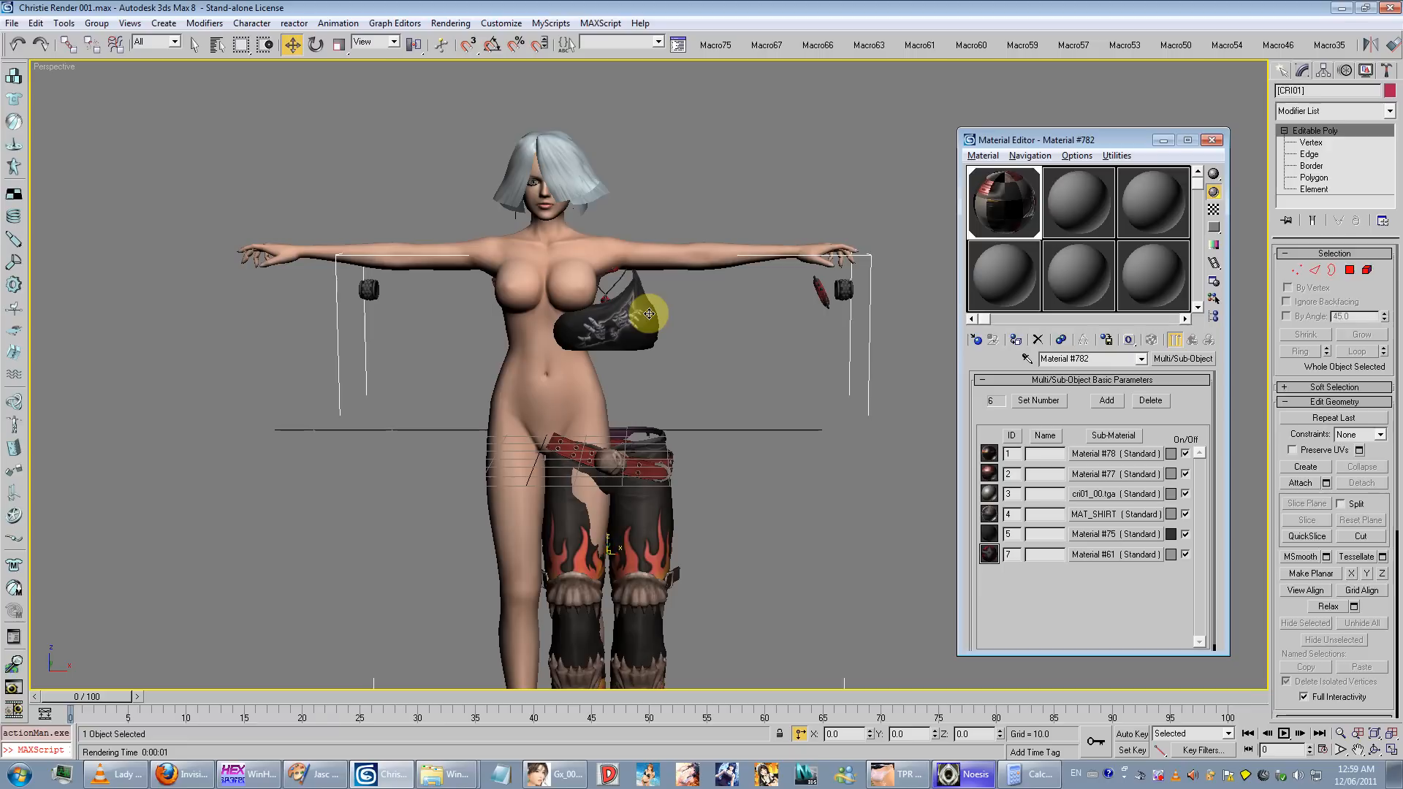
left_click(649, 314)
key("ctrl+z")
key("ctrl+z")
key("ctrl+z")
key("ctrl+z")
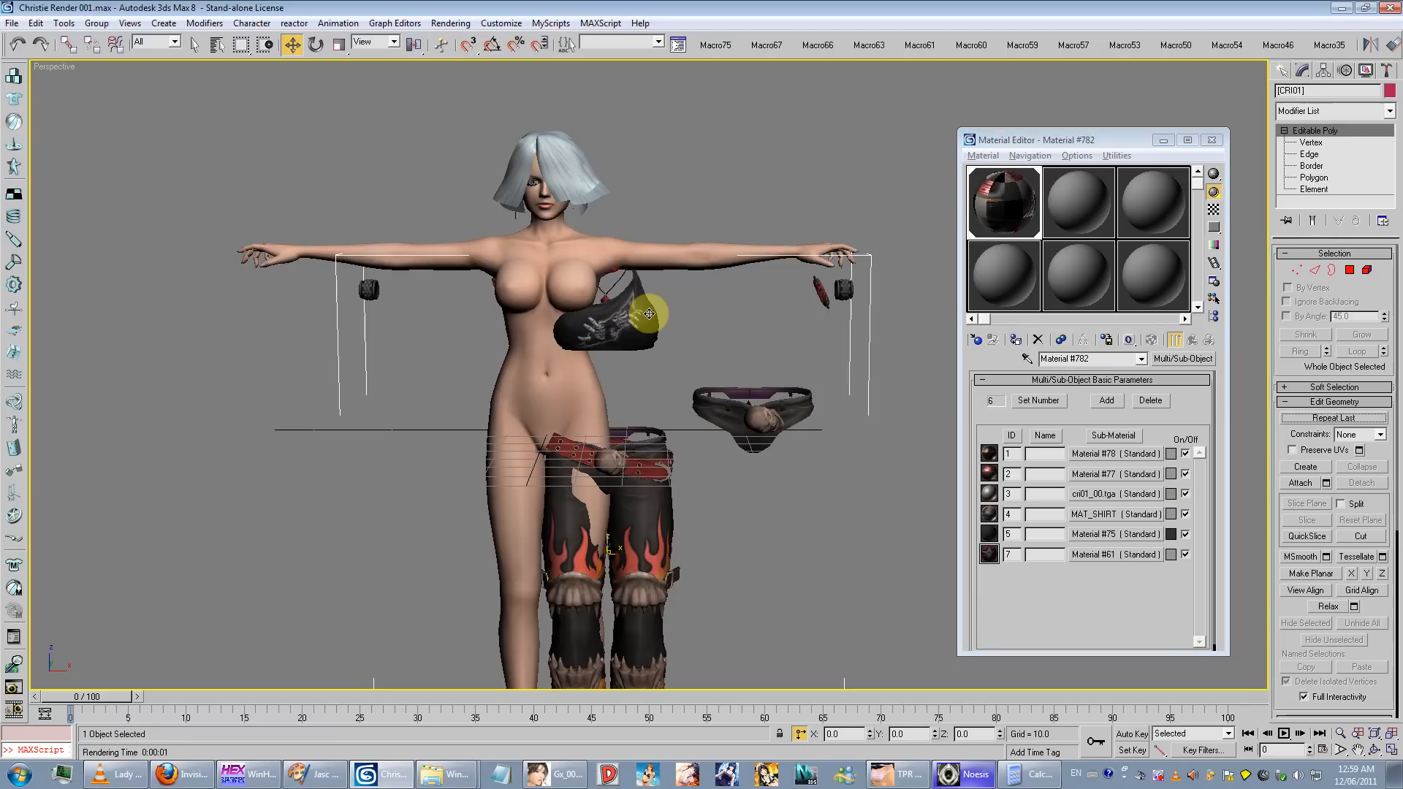
key("ctrl+z")
key("ctrl+z")
key("ctrl+z")
key("ctrl+z")
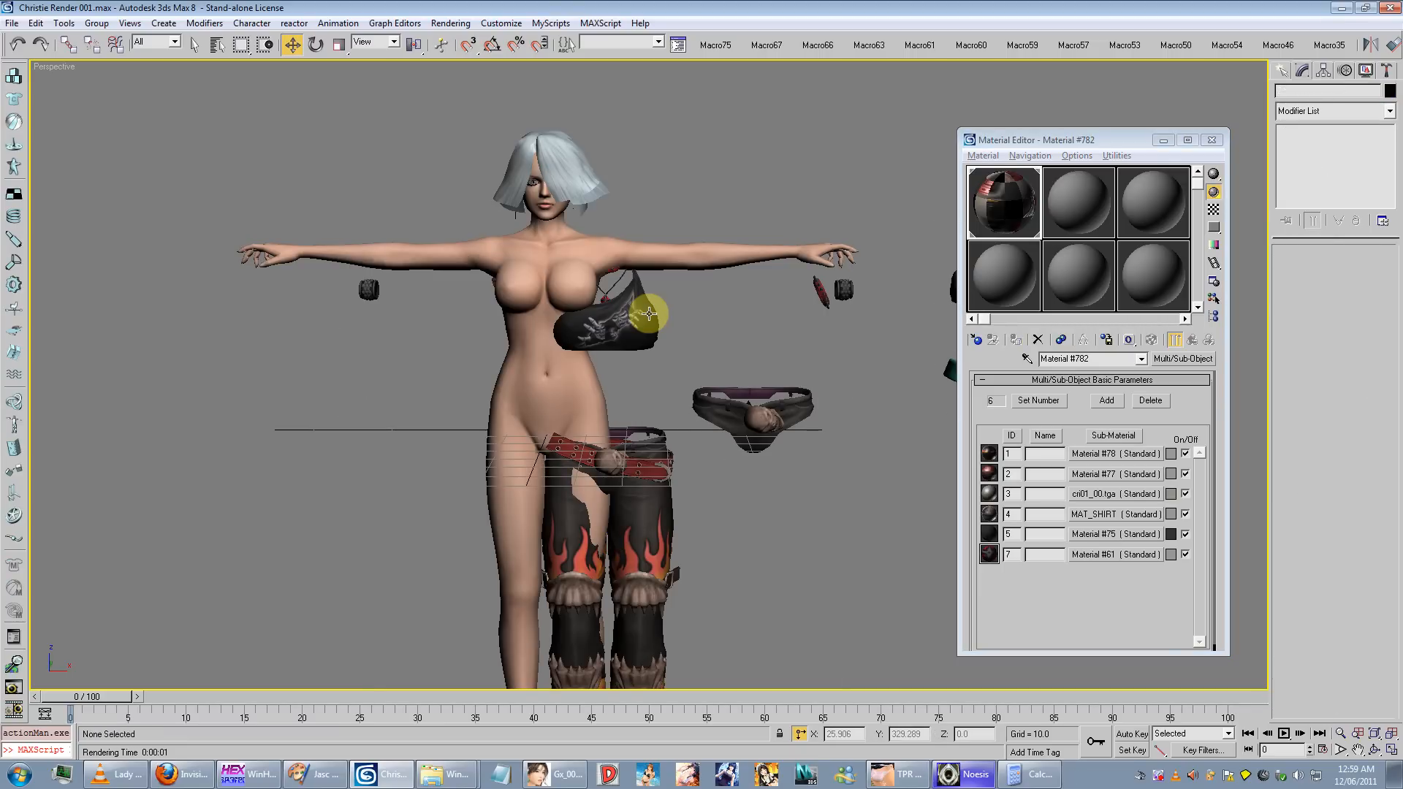
Step: Reopen the recent scene Christie Render 001.max without saving changes, and close the Material Editor
left_click(11, 23)
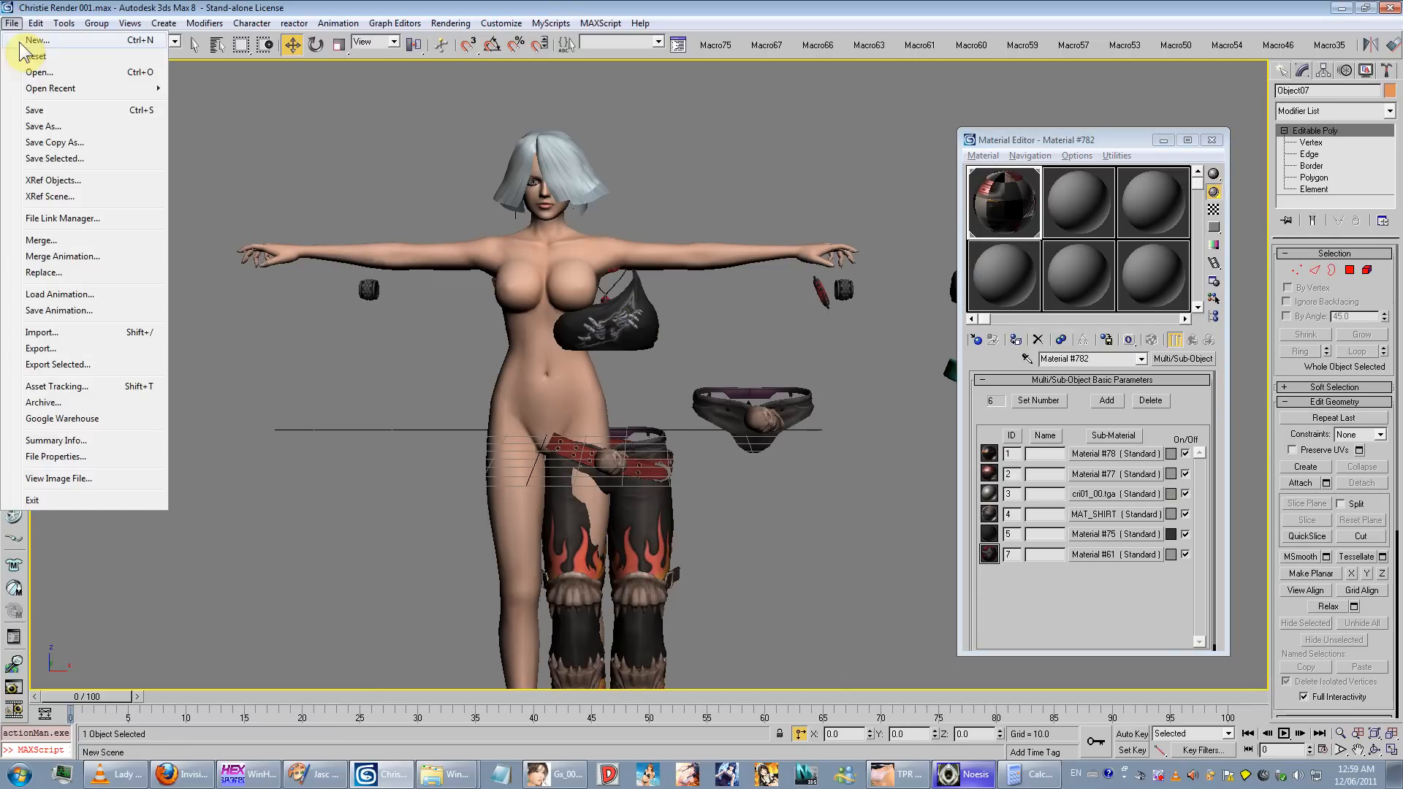
mouse_move(85, 90)
left_click(219, 88)
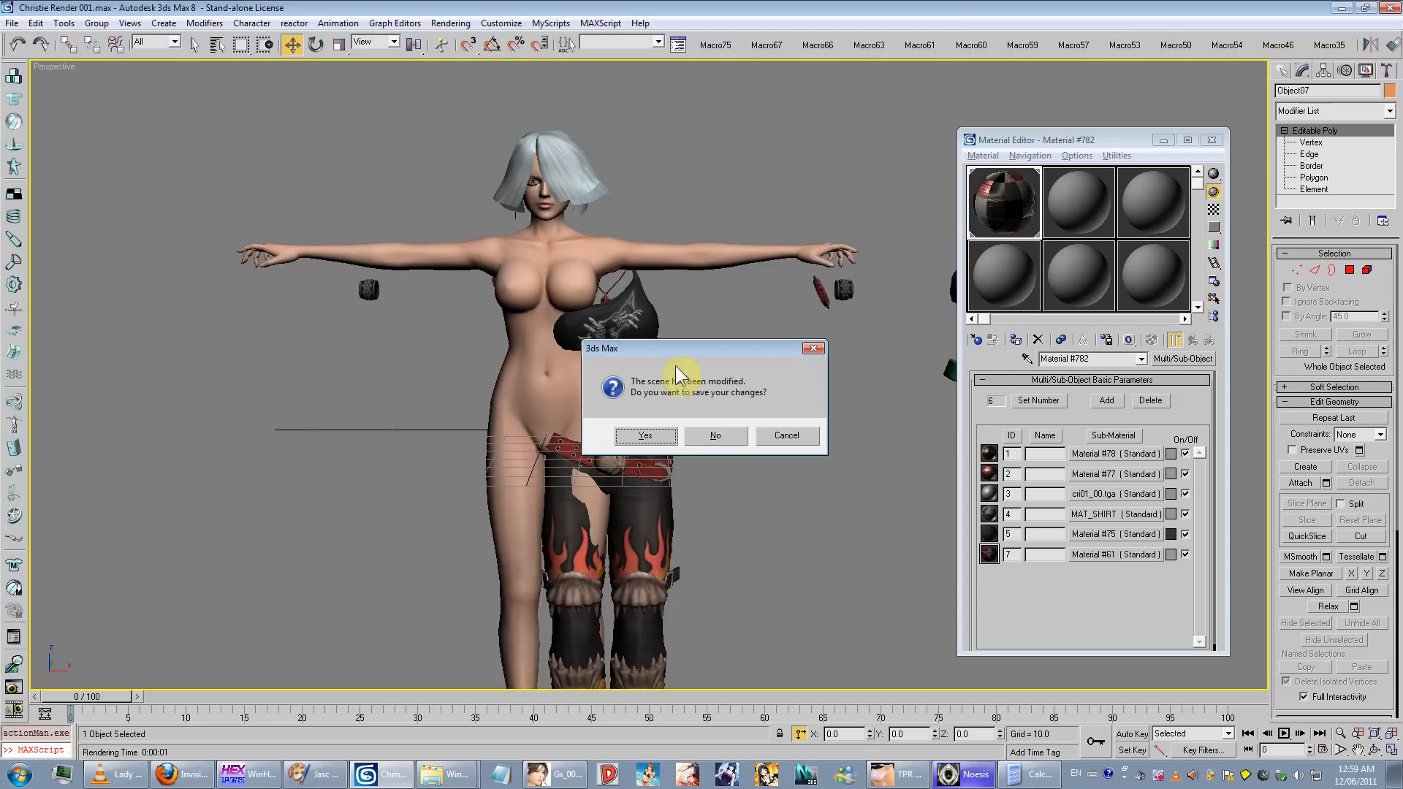
left_click(707, 437)
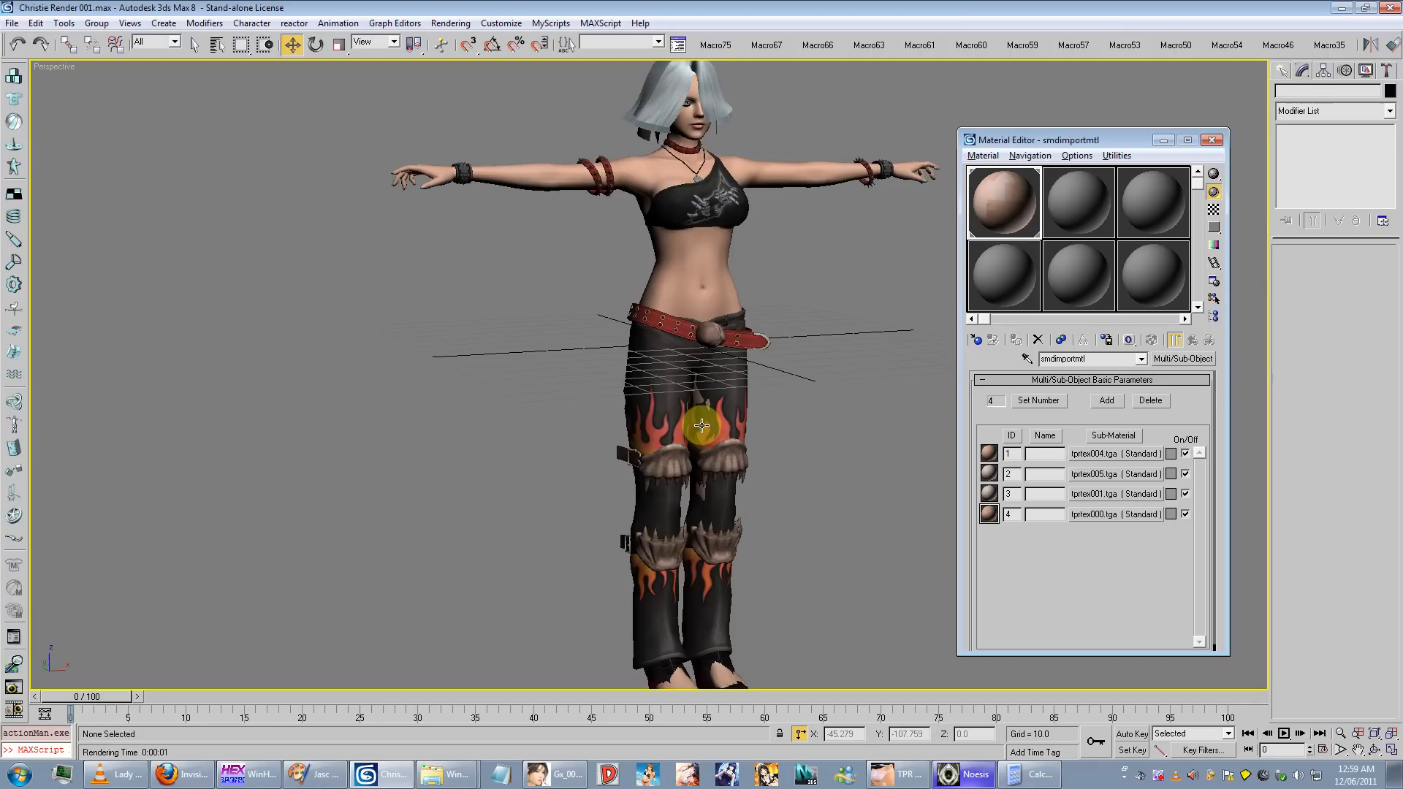
left_click(1211, 139)
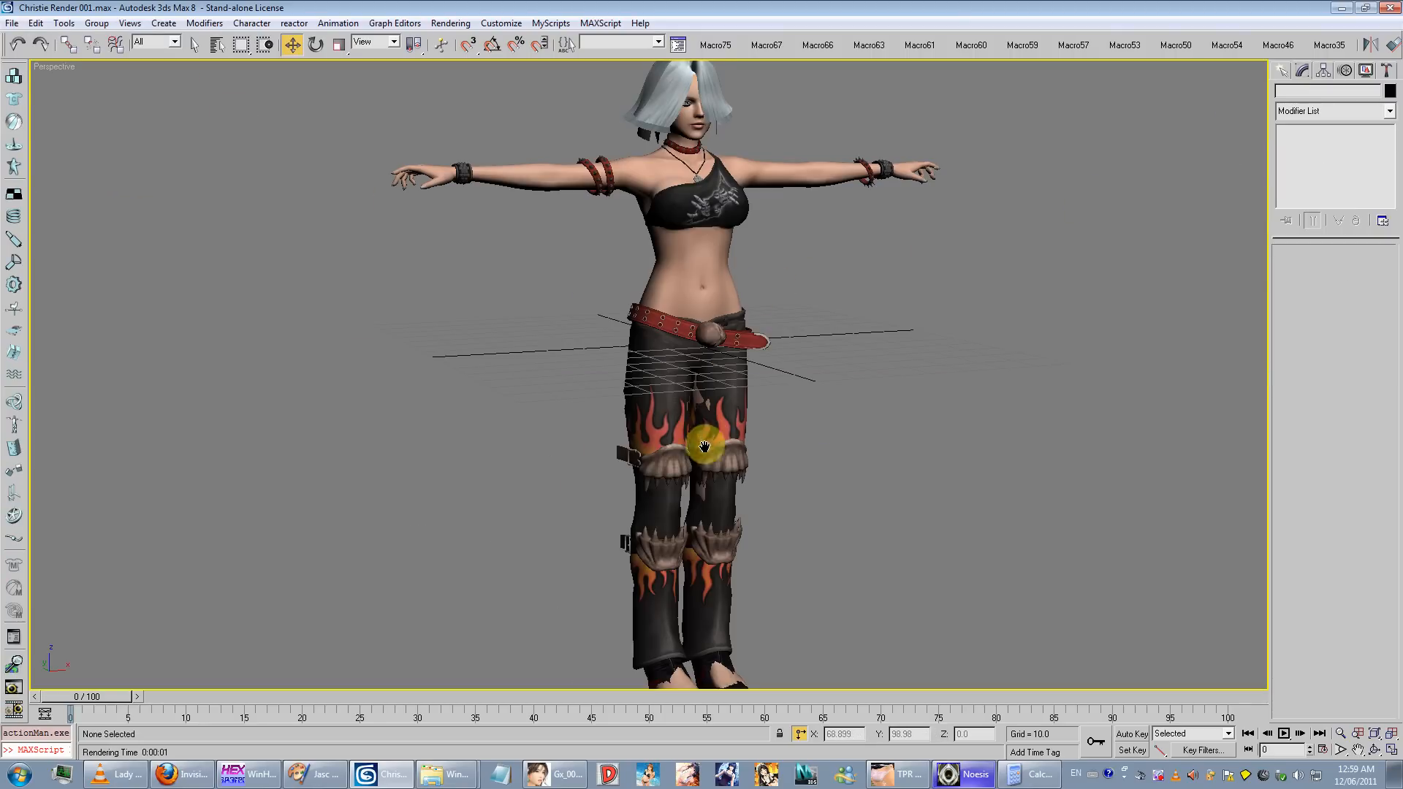
Step: Select the Head mesh and hide all unselected objects
middle_click_drag(704, 445, 702, 472)
scroll(702, 471, "up", 5)
left_click(642, 204)
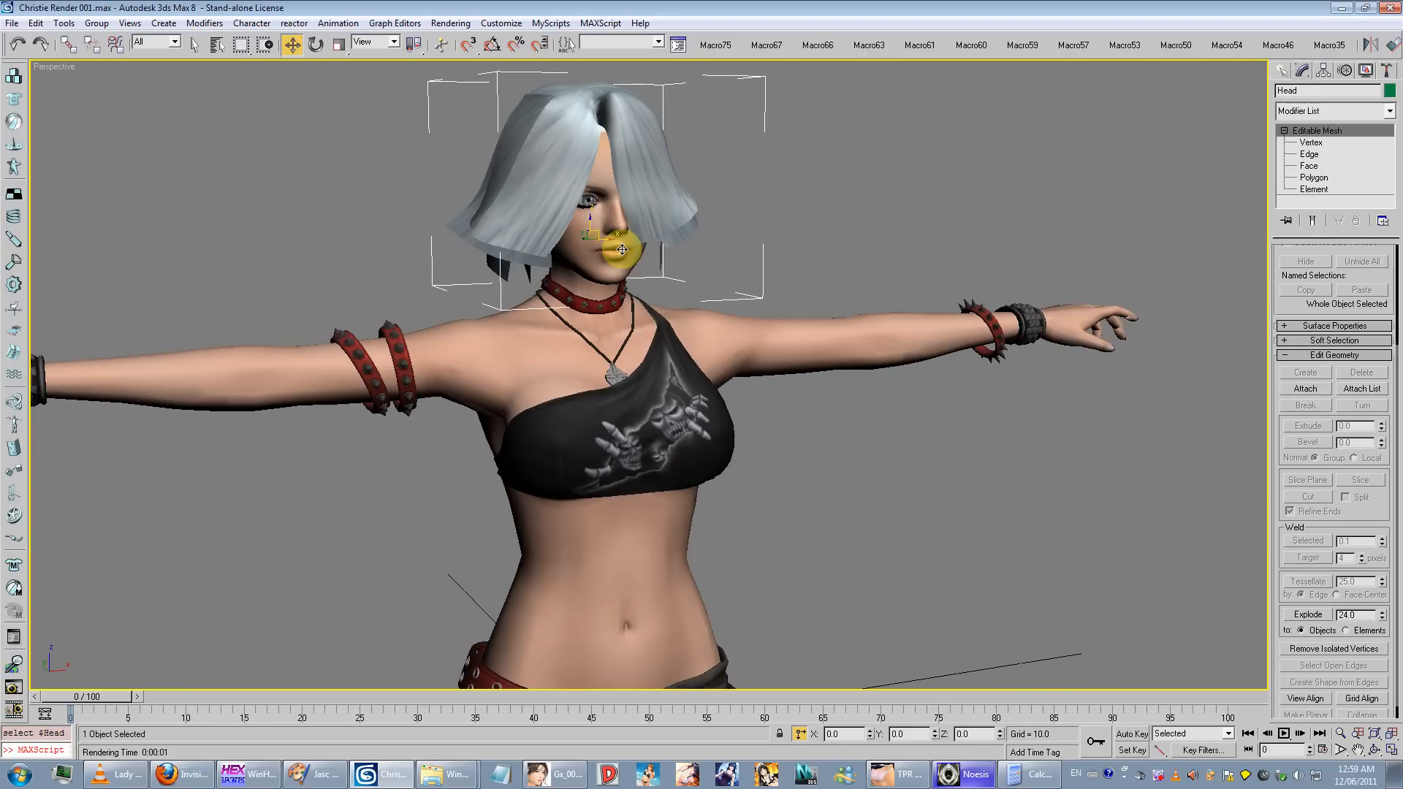
scroll(642, 229, "up", 5)
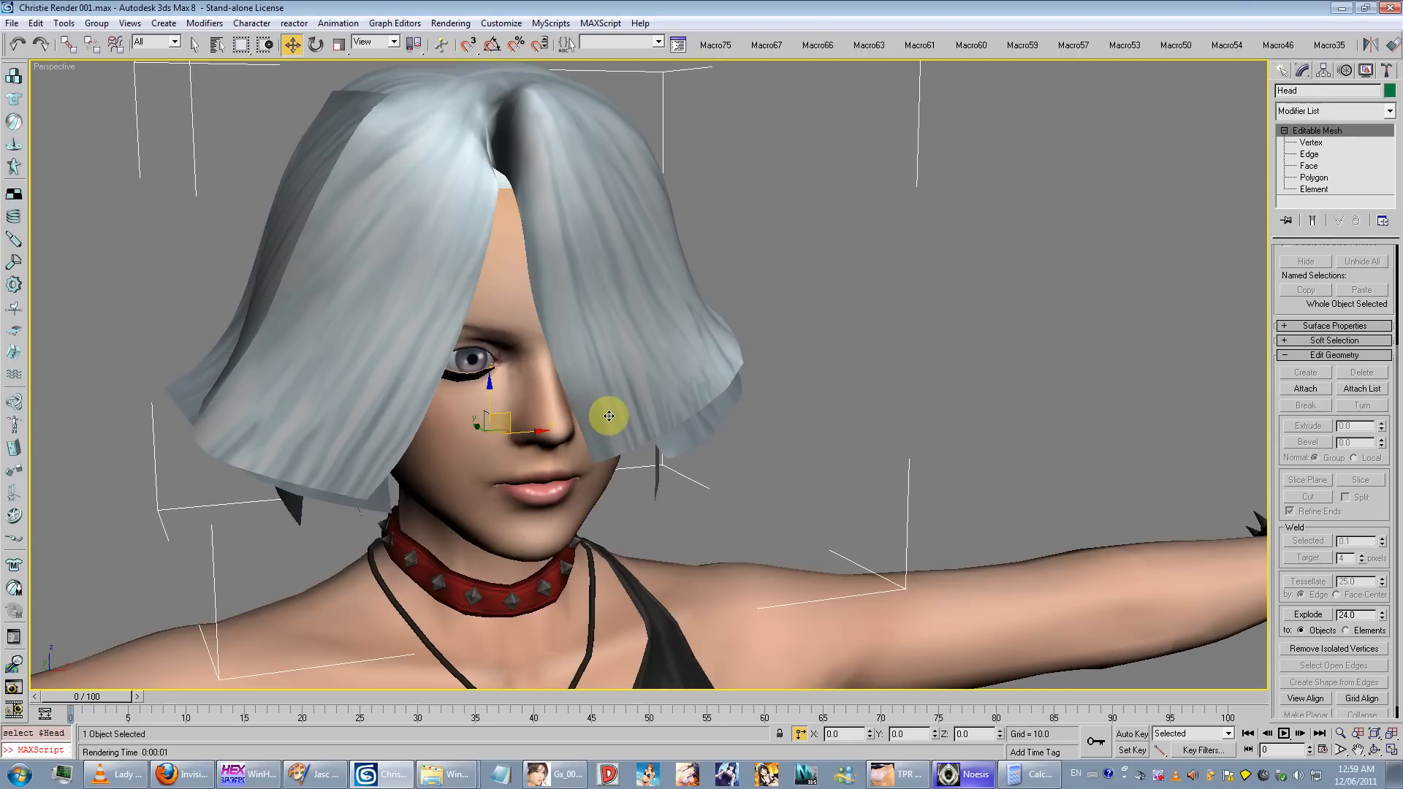
middle_click_drag(614, 416, 607, 379, "alt")
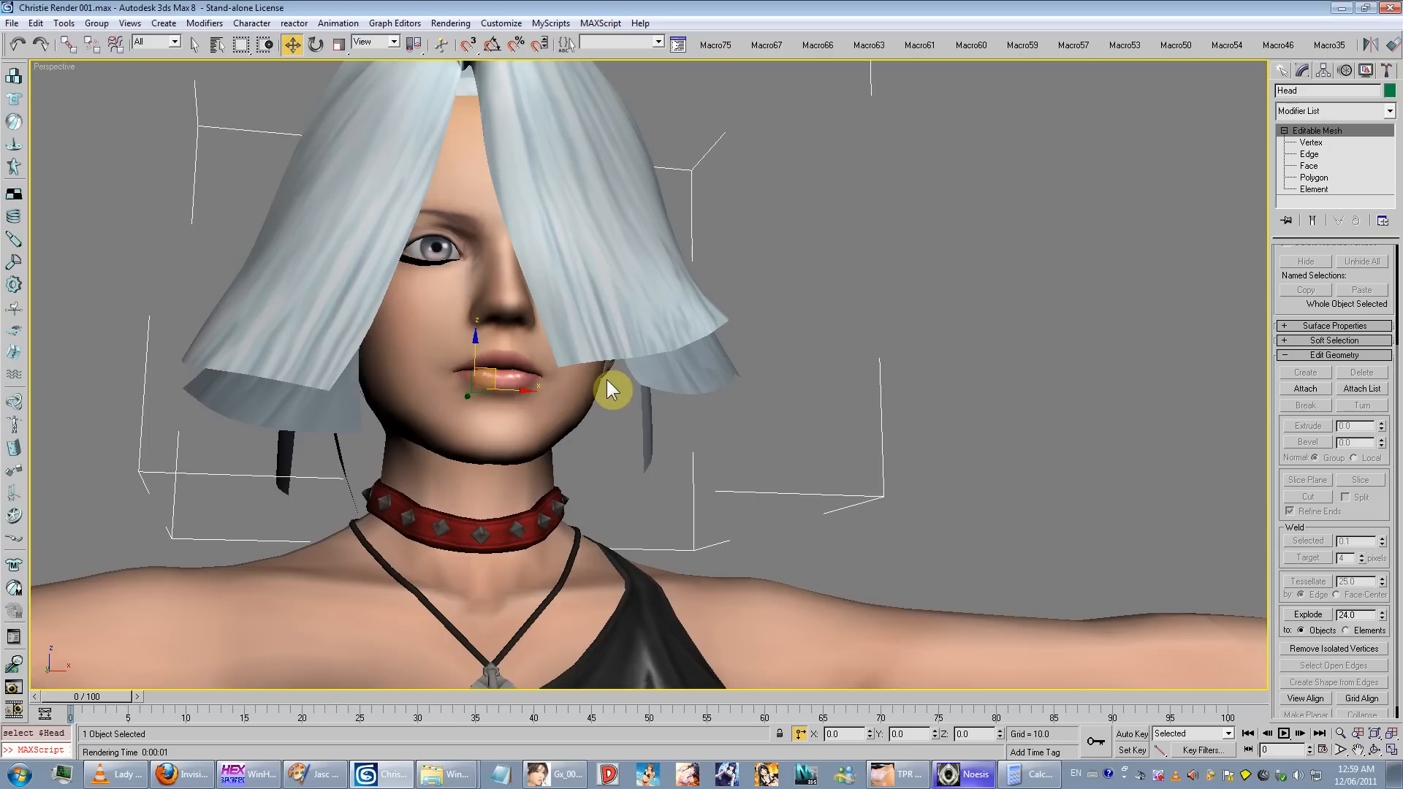
right_click(637, 270)
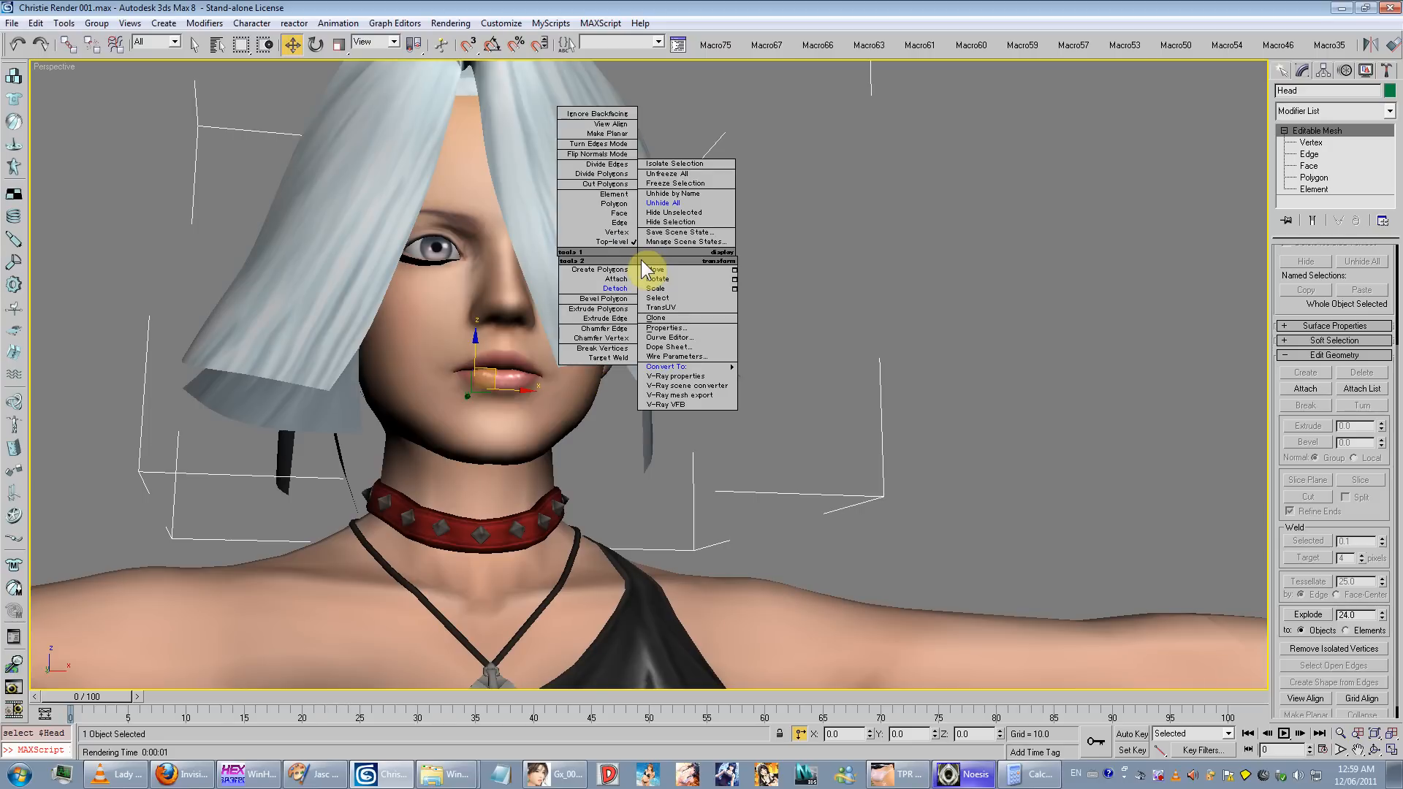
left_click(677, 217)
middle_click_drag(657, 213, 593, 375, "alt")
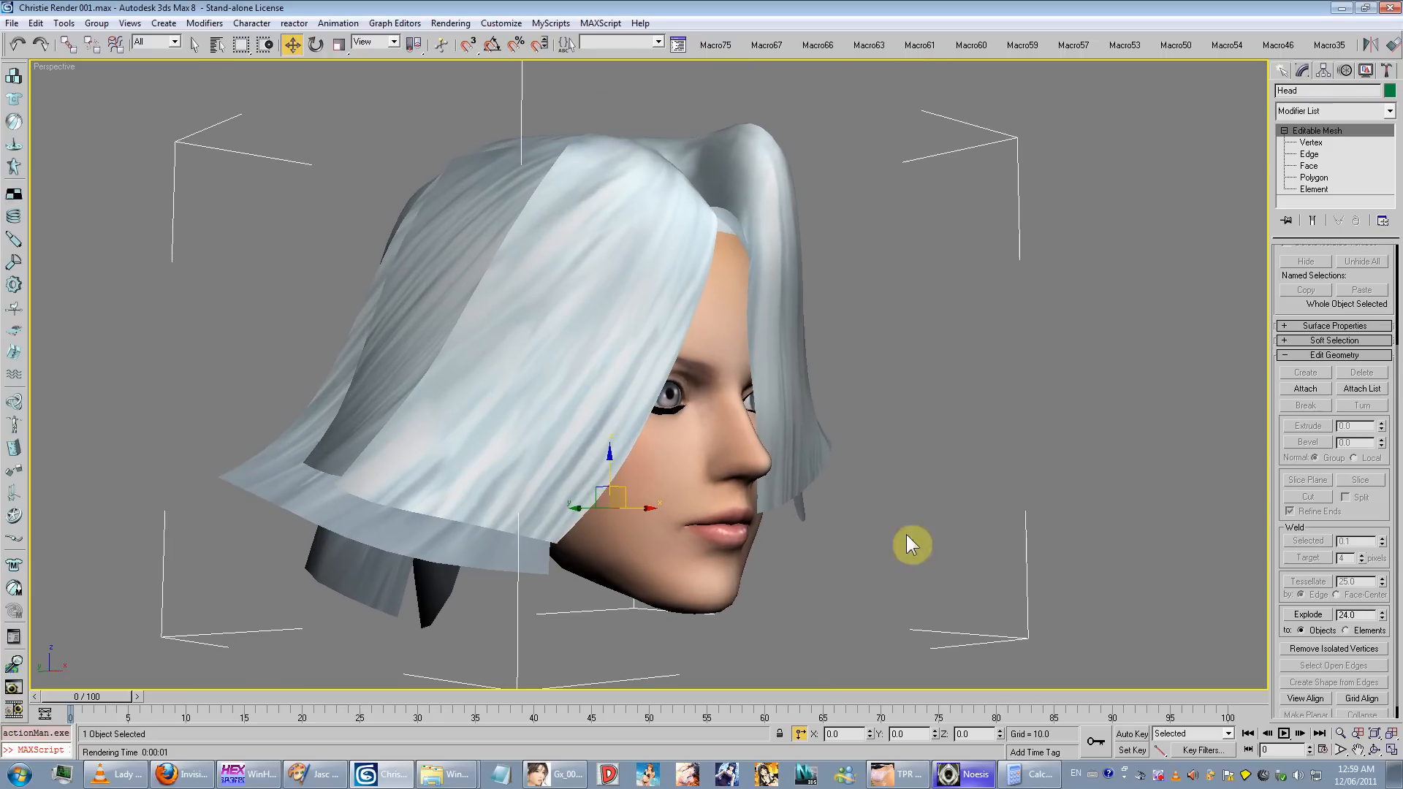
Step: Check the DOAX2 TPR model files in Noesis against the head mesh, and return to 3ds Max
left_click(962, 775)
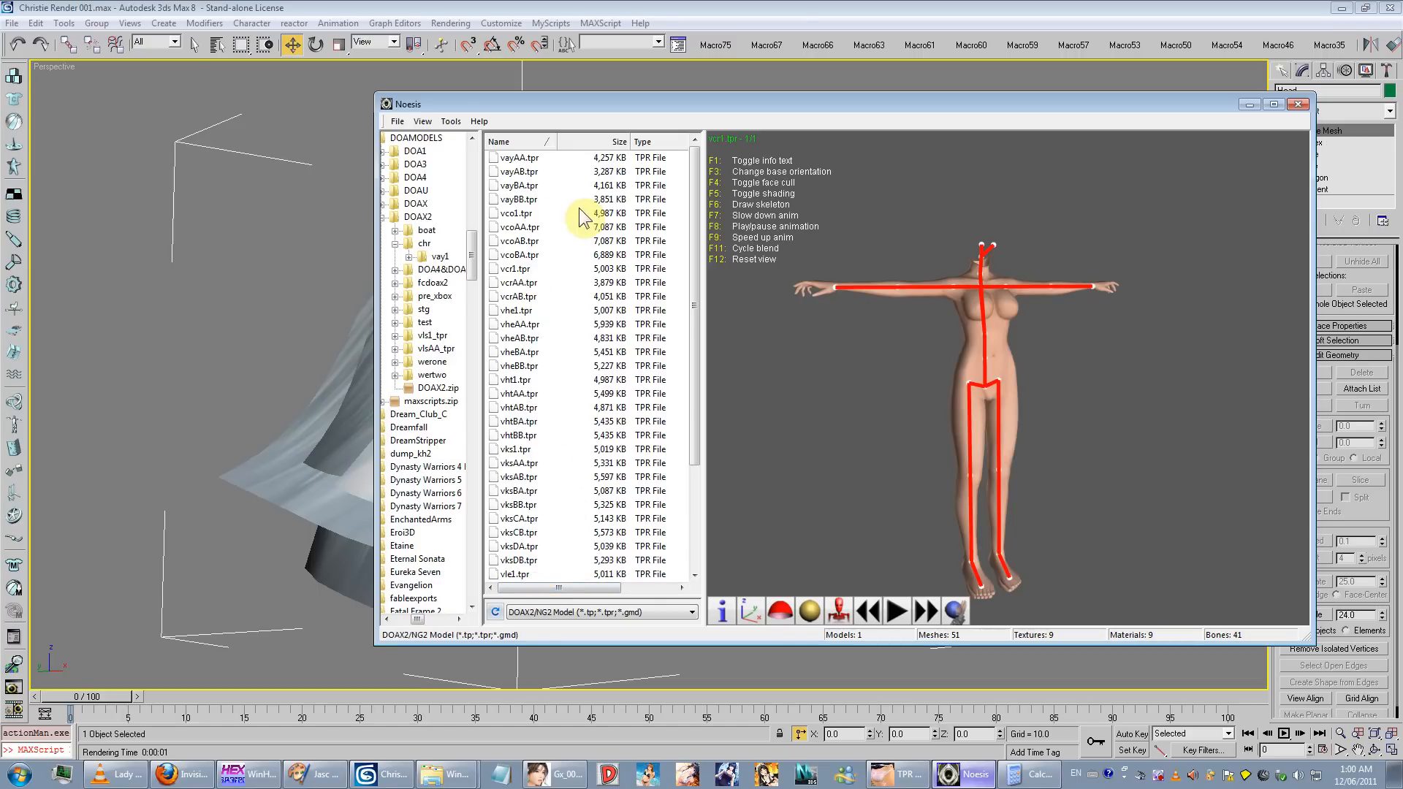
left_click(236, 321)
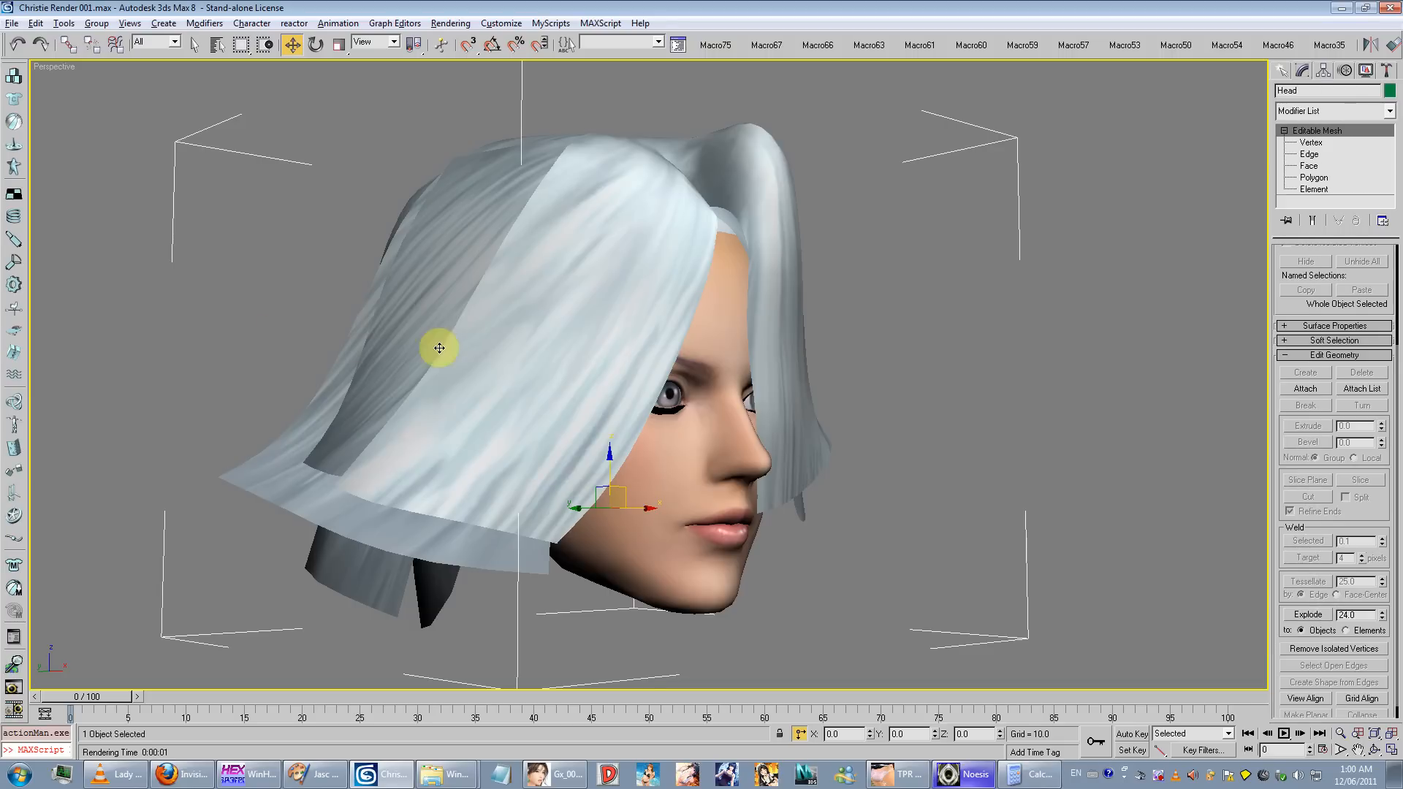
middle_click_drag(438, 344, 416, 344, "alt")
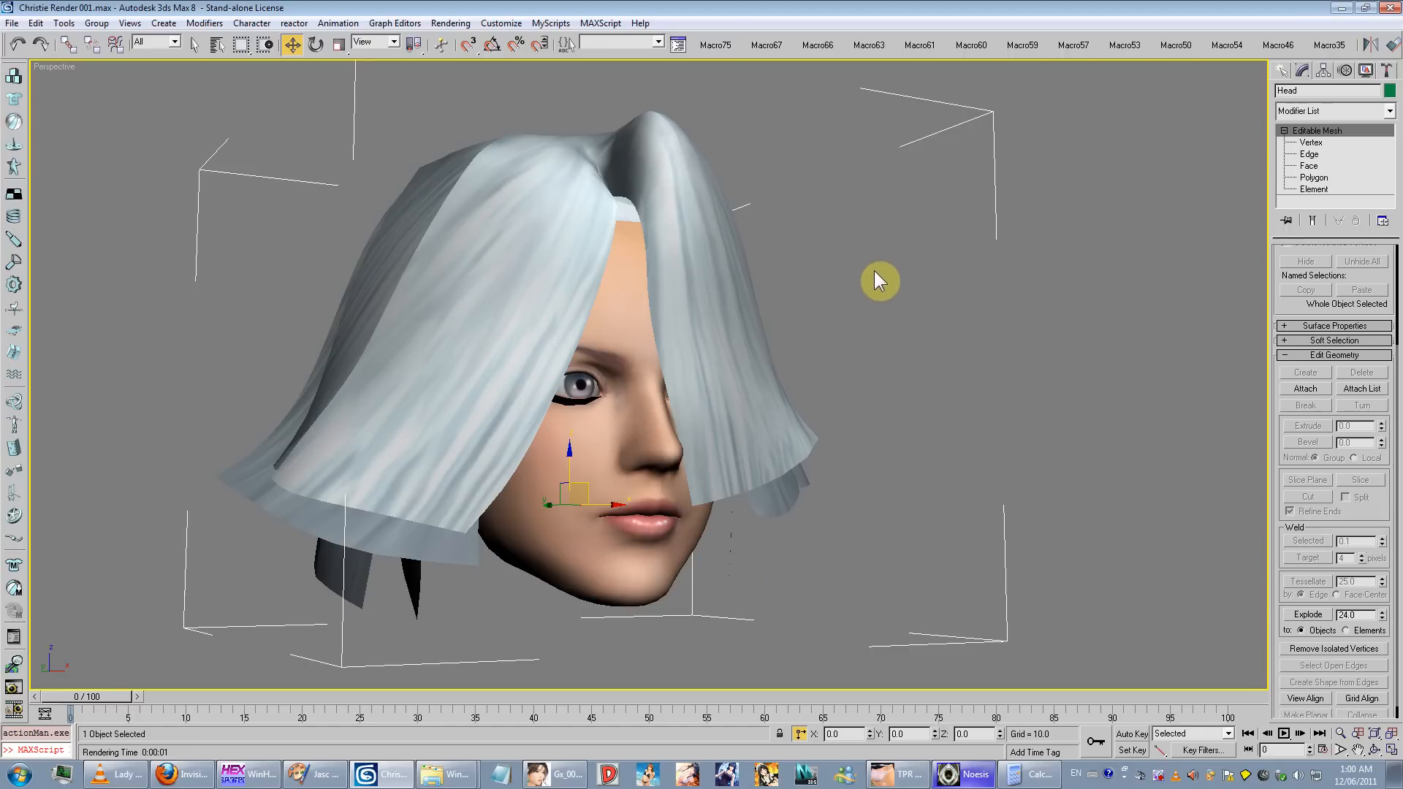
middle_click_drag(807, 274, 888, 281, "alt")
left_click(972, 773)
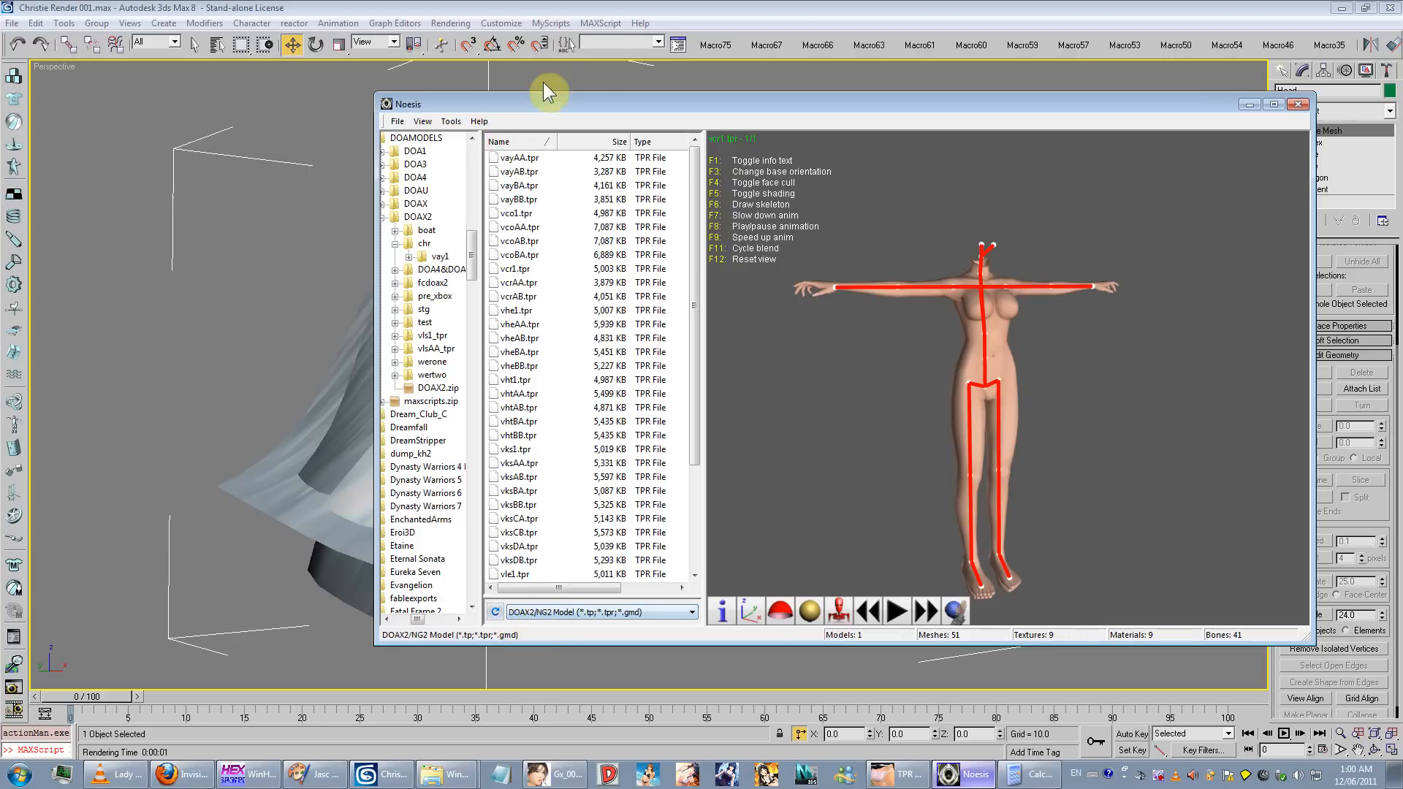
left_click(556, 7)
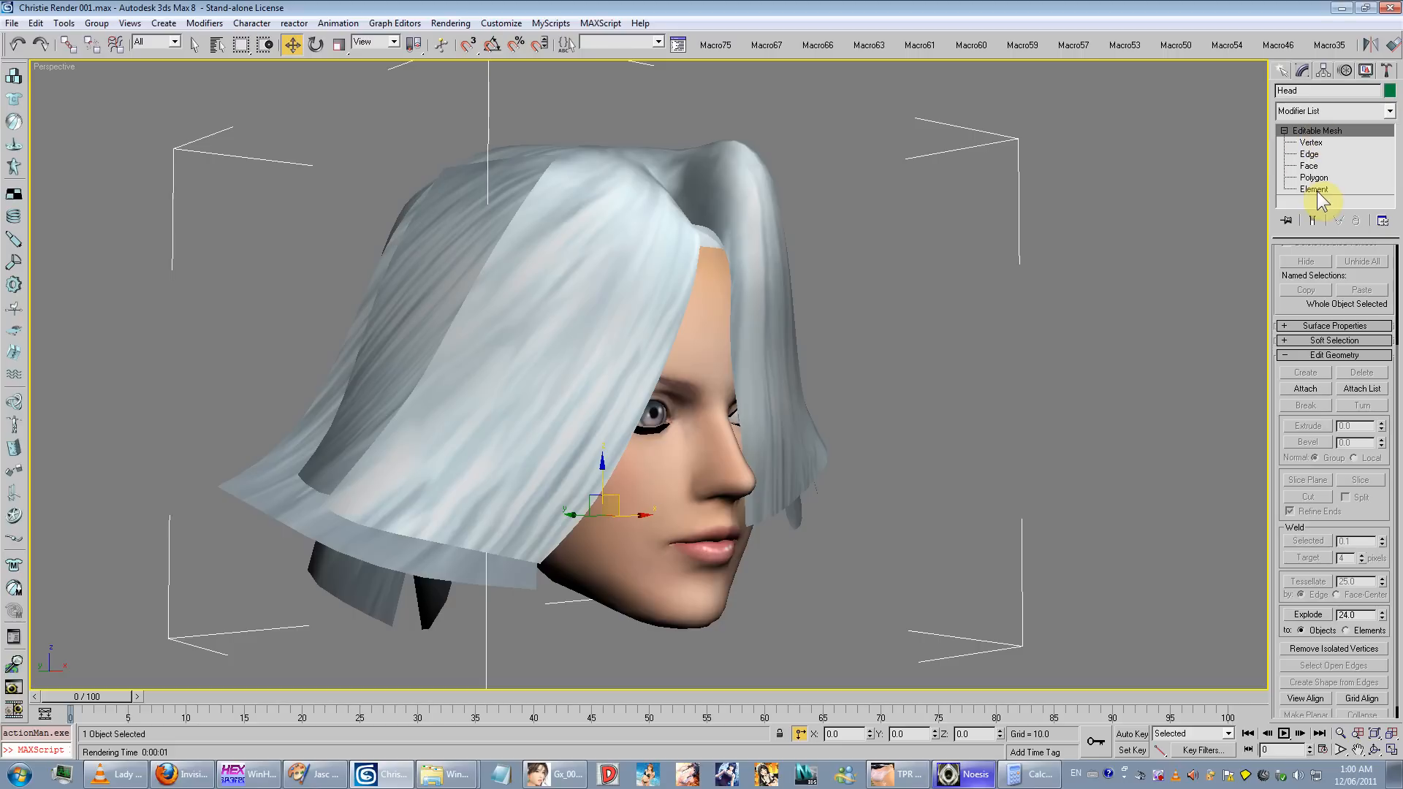
Step: Load the head's MAT_HEAD material into the Material Editor by picking it from the mesh
middle_click_drag(677, 416, 676, 363, "alt")
key("m")
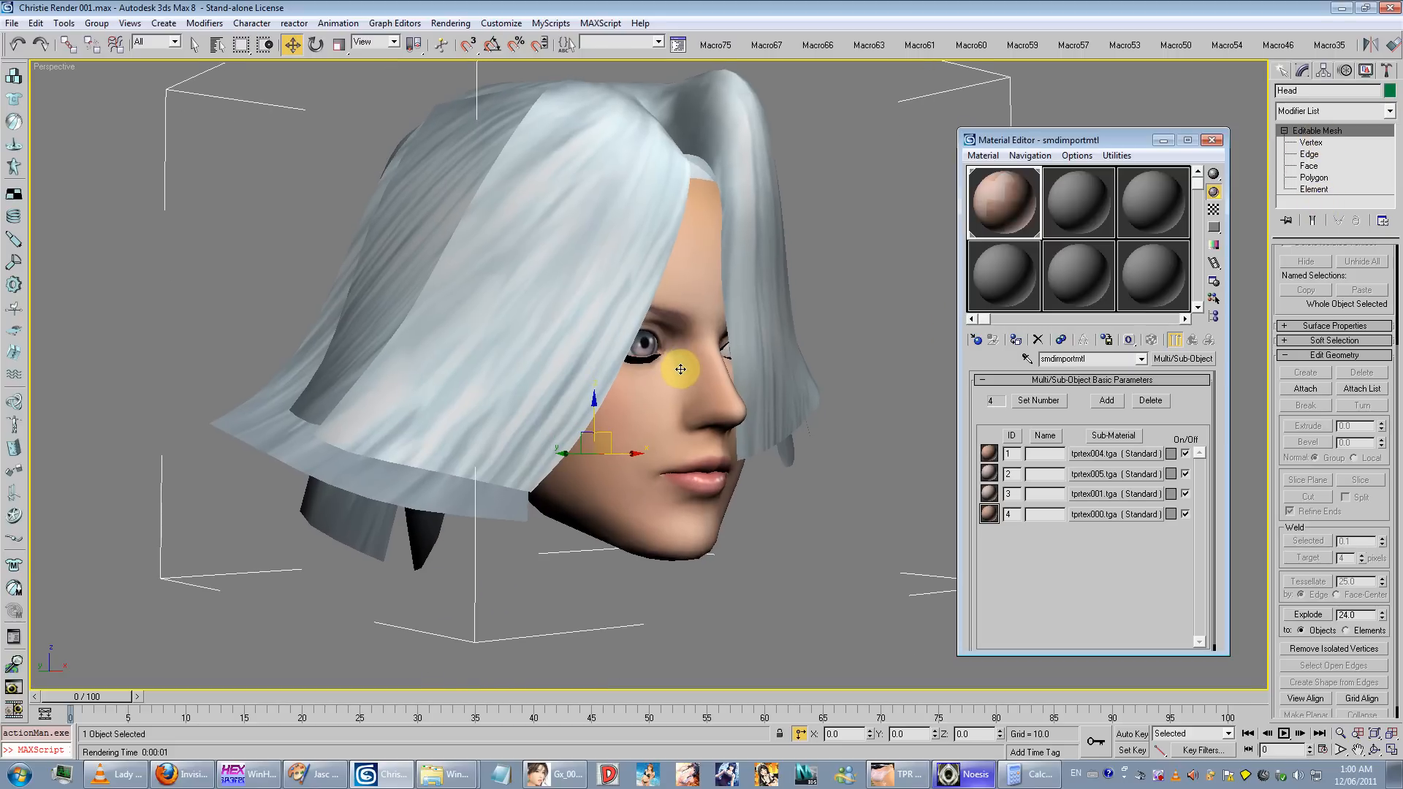
left_click(1027, 358)
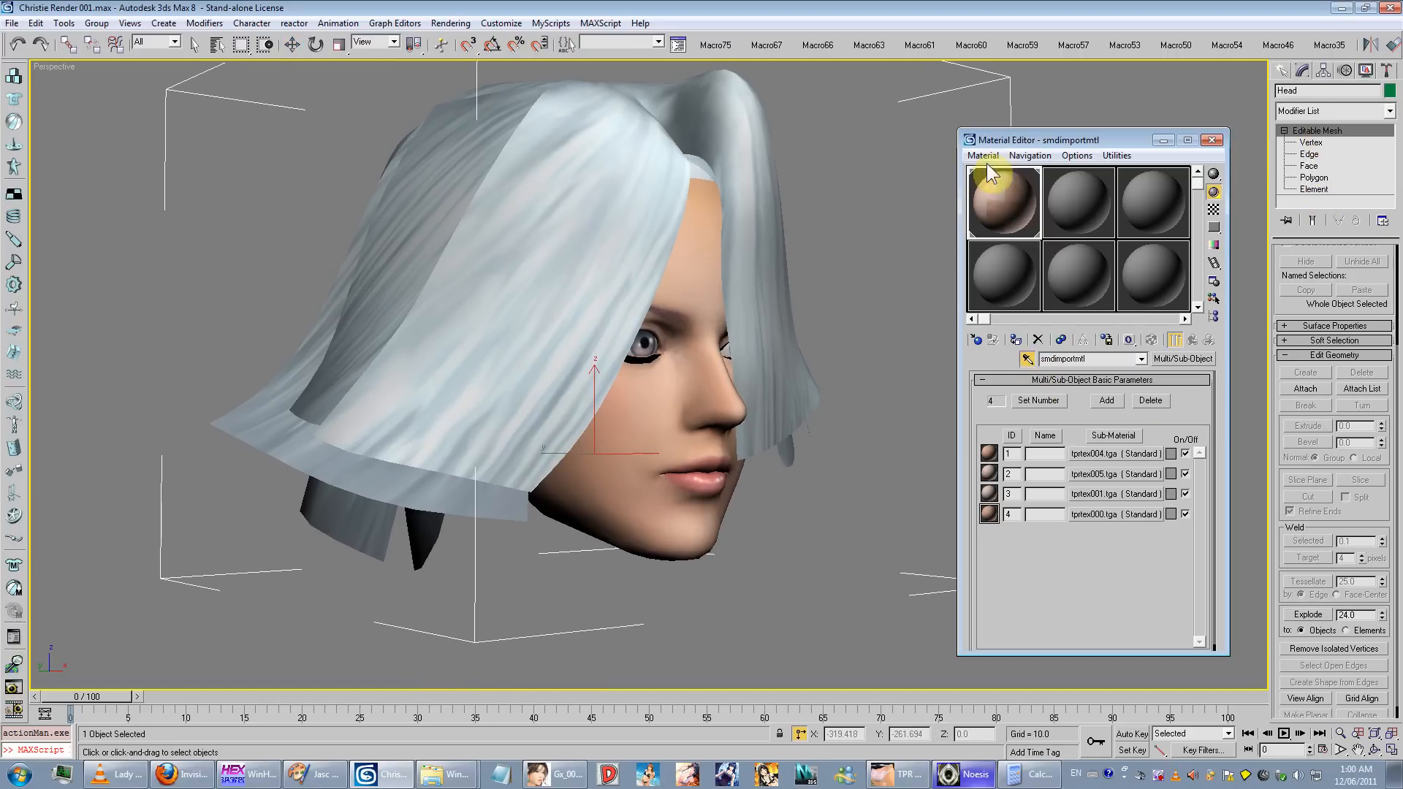
left_click(708, 299)
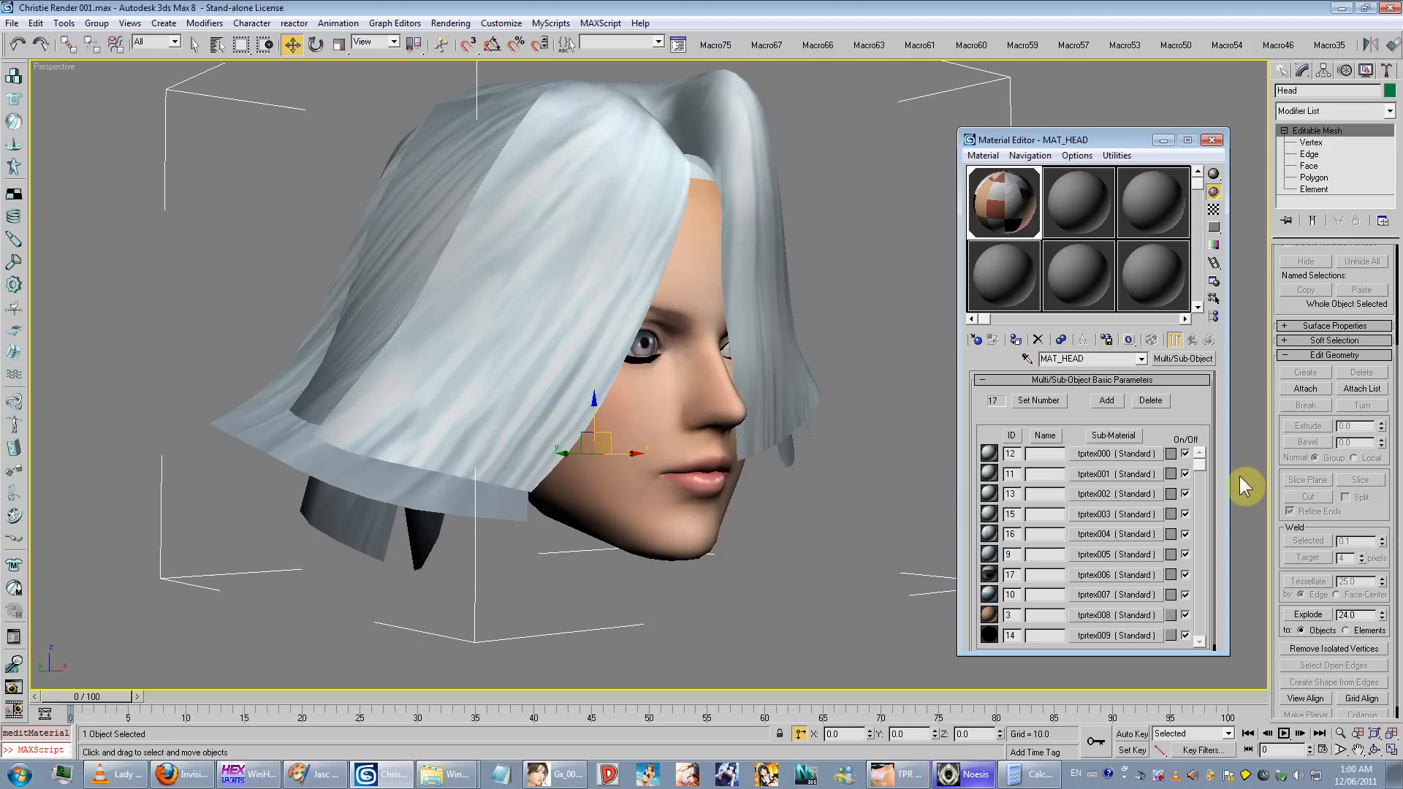
Step: Review MAT_HEAD's sub-materials from tprtex000 to tprtex016 and their material IDs
left_click(1200, 475)
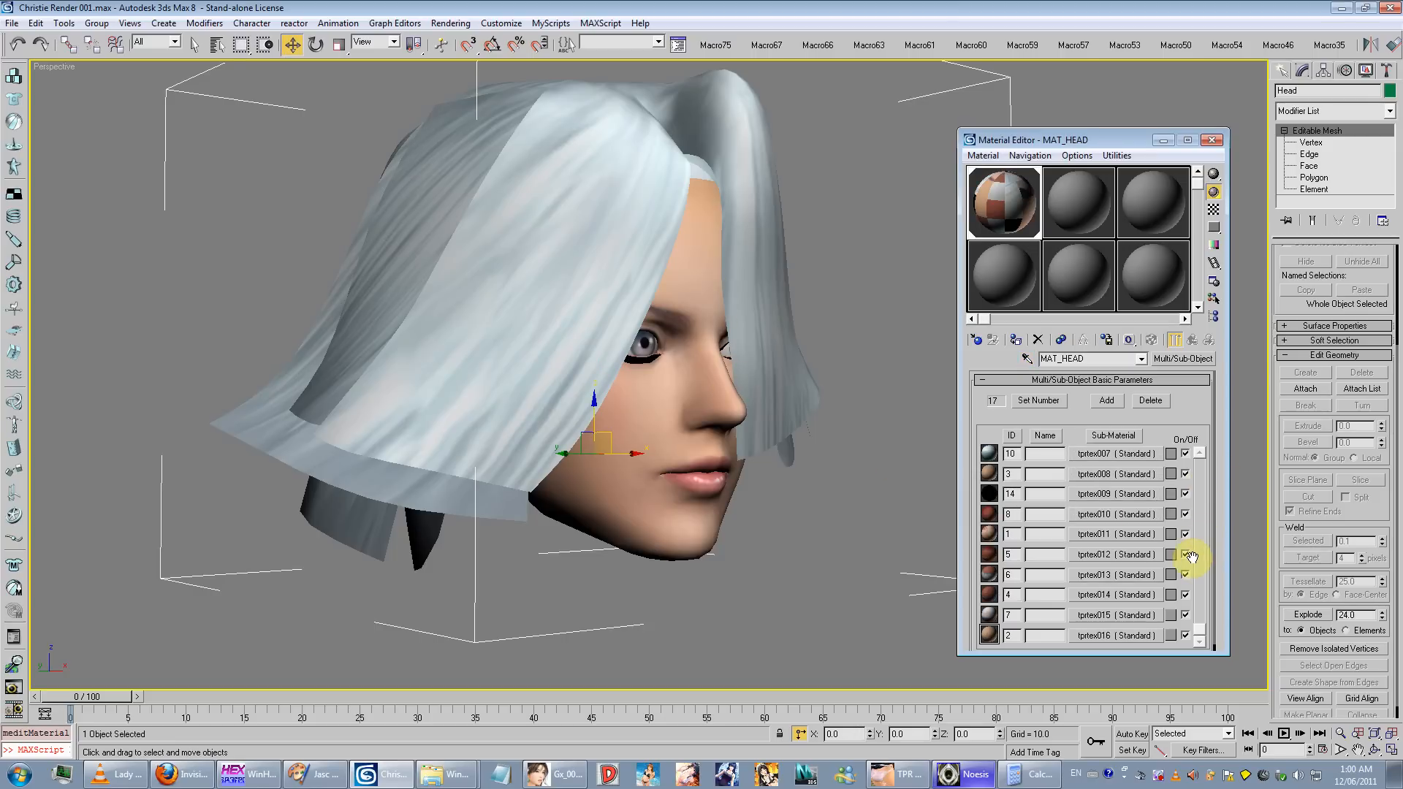
left_click(1200, 516)
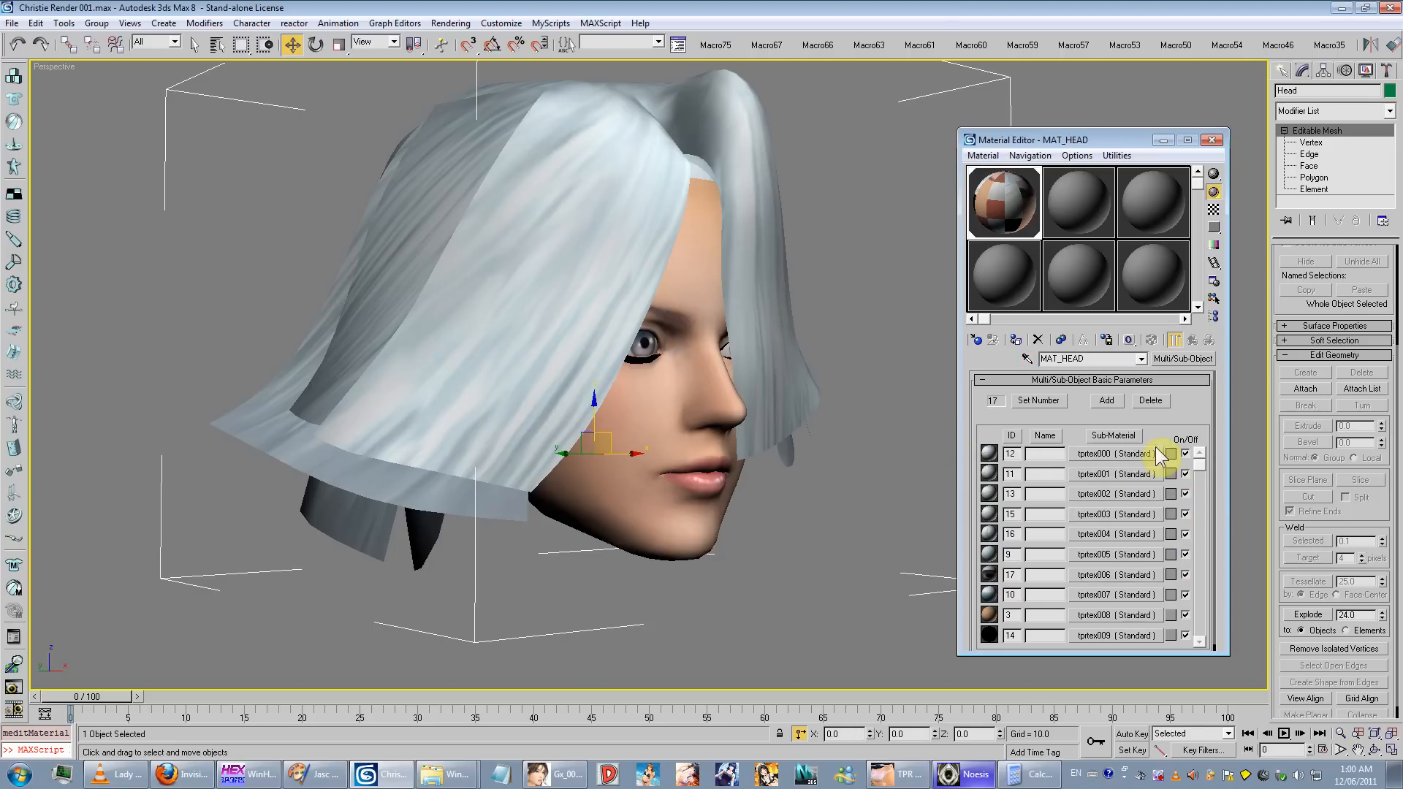
left_click(1199, 567)
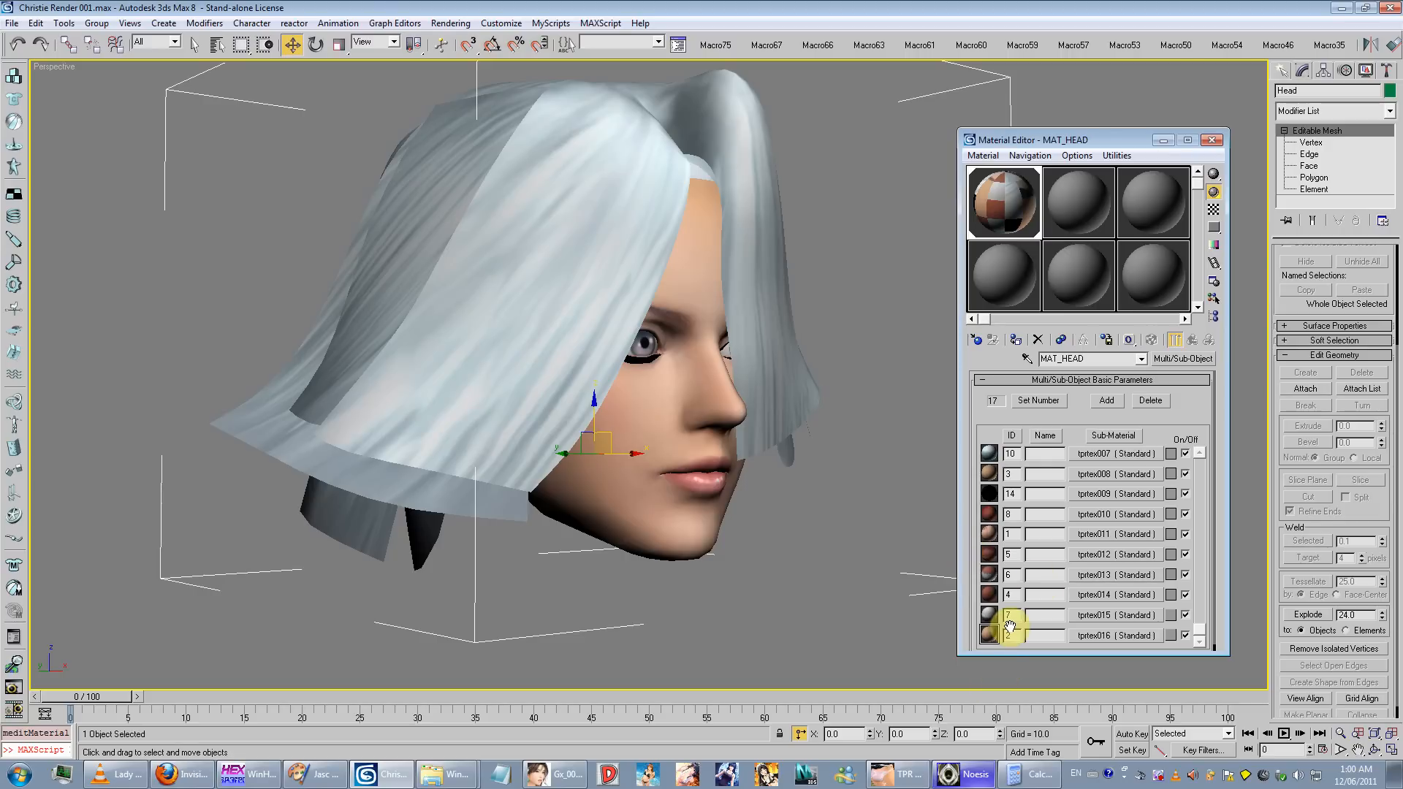
left_click(1199, 511)
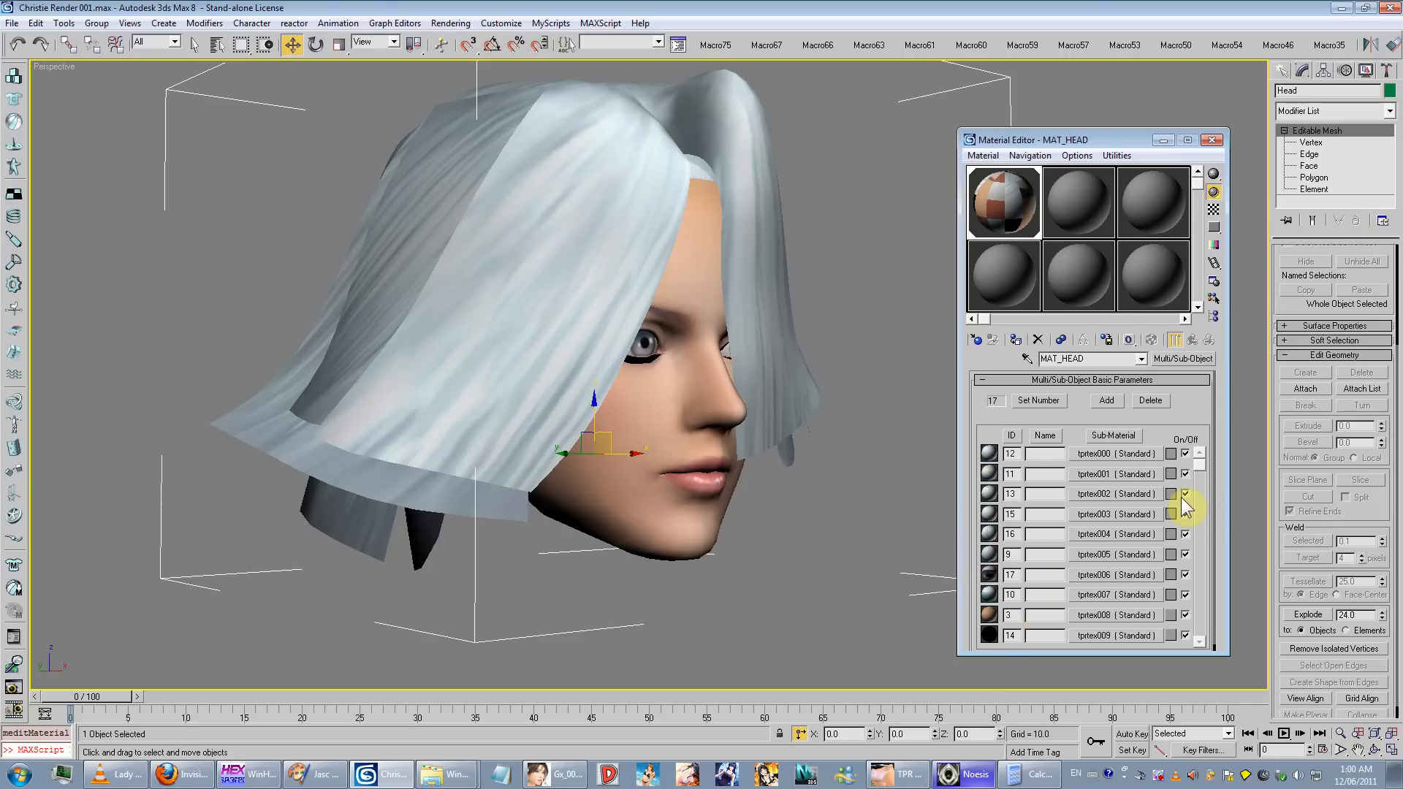
Step: Select both eyeball elements of the Head mesh at Element level
middle_click_drag(678, 428, 627, 441)
scroll(659, 456, "up", 3)
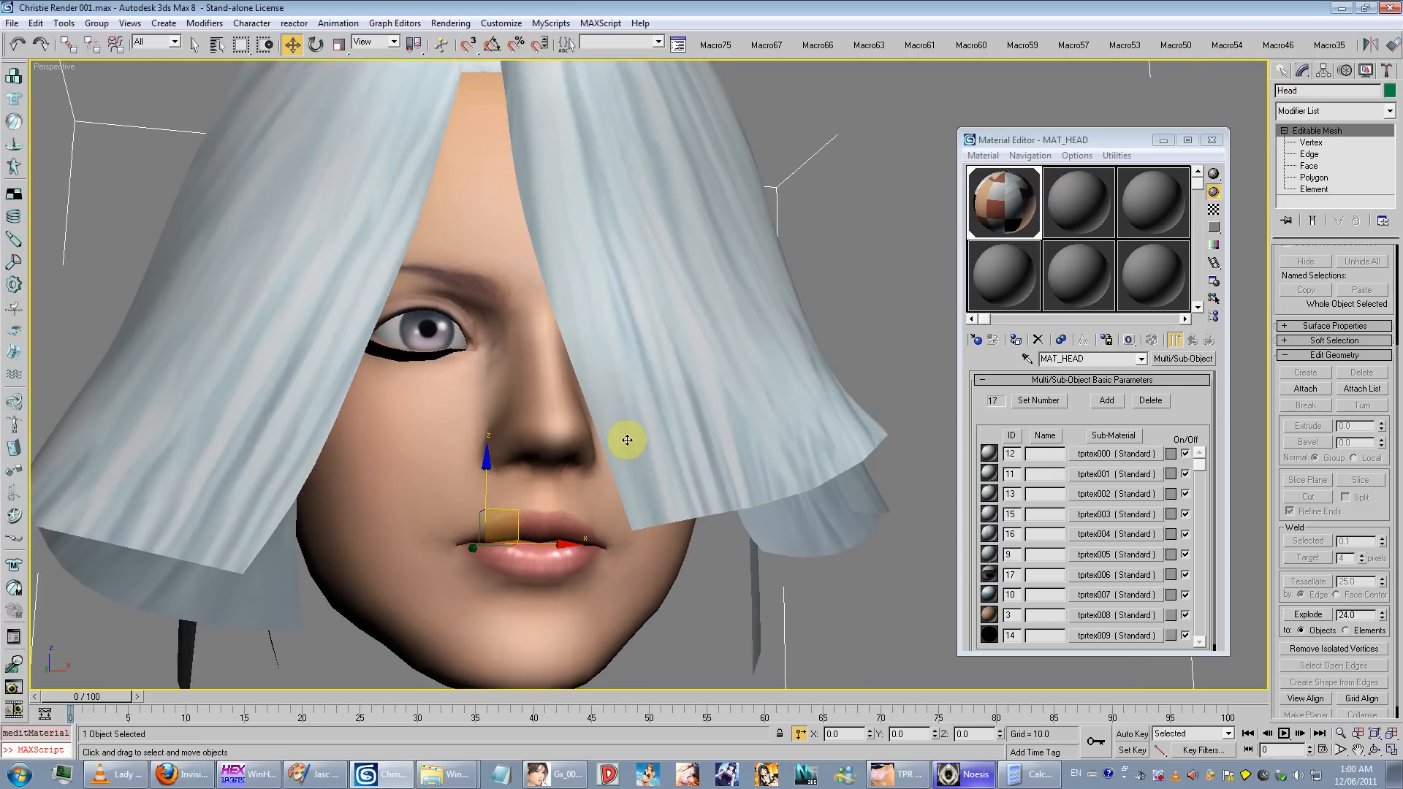
left_click(1290, 191)
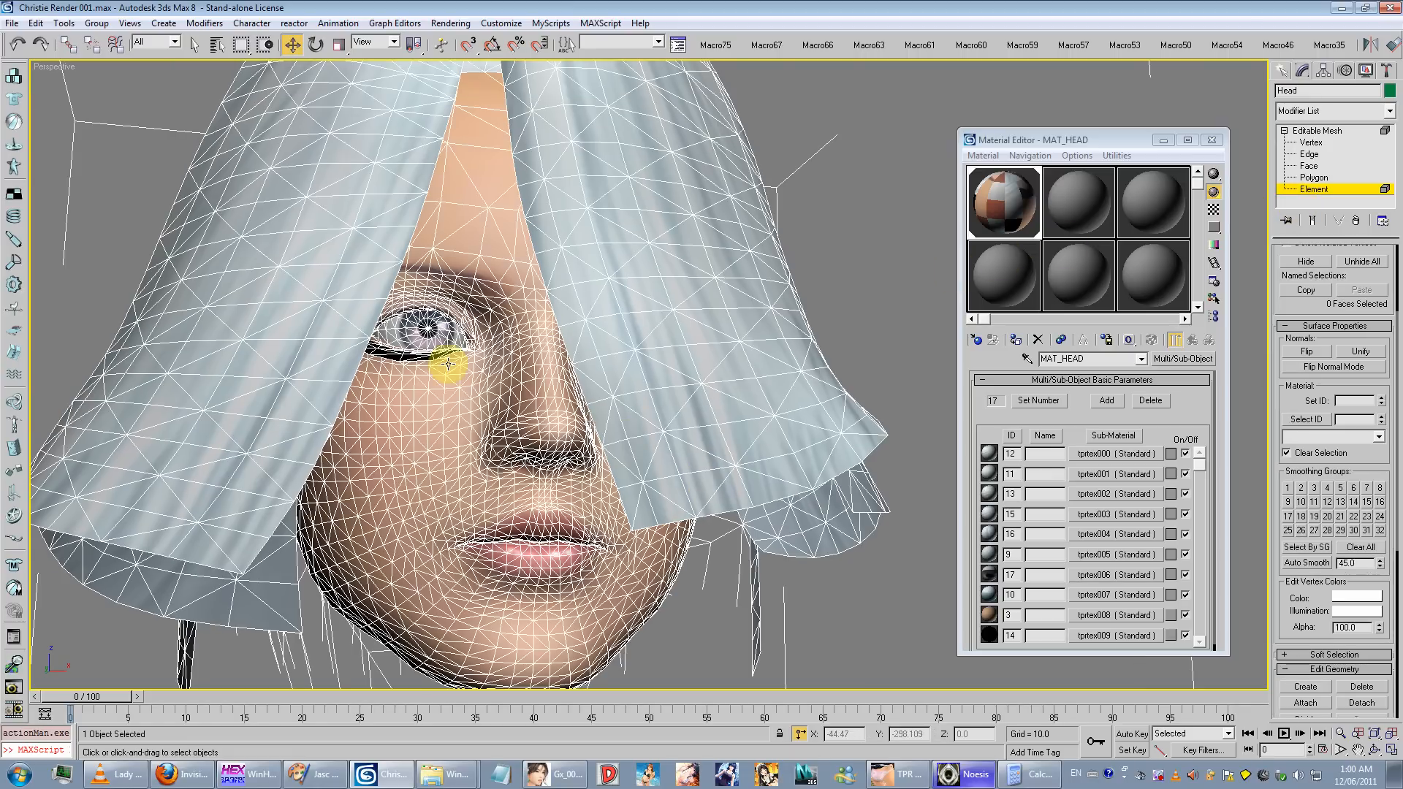
left_click(448, 364)
middle_click_drag(642, 360, 824, 357, "alt")
left_click(796, 356, "ctrl")
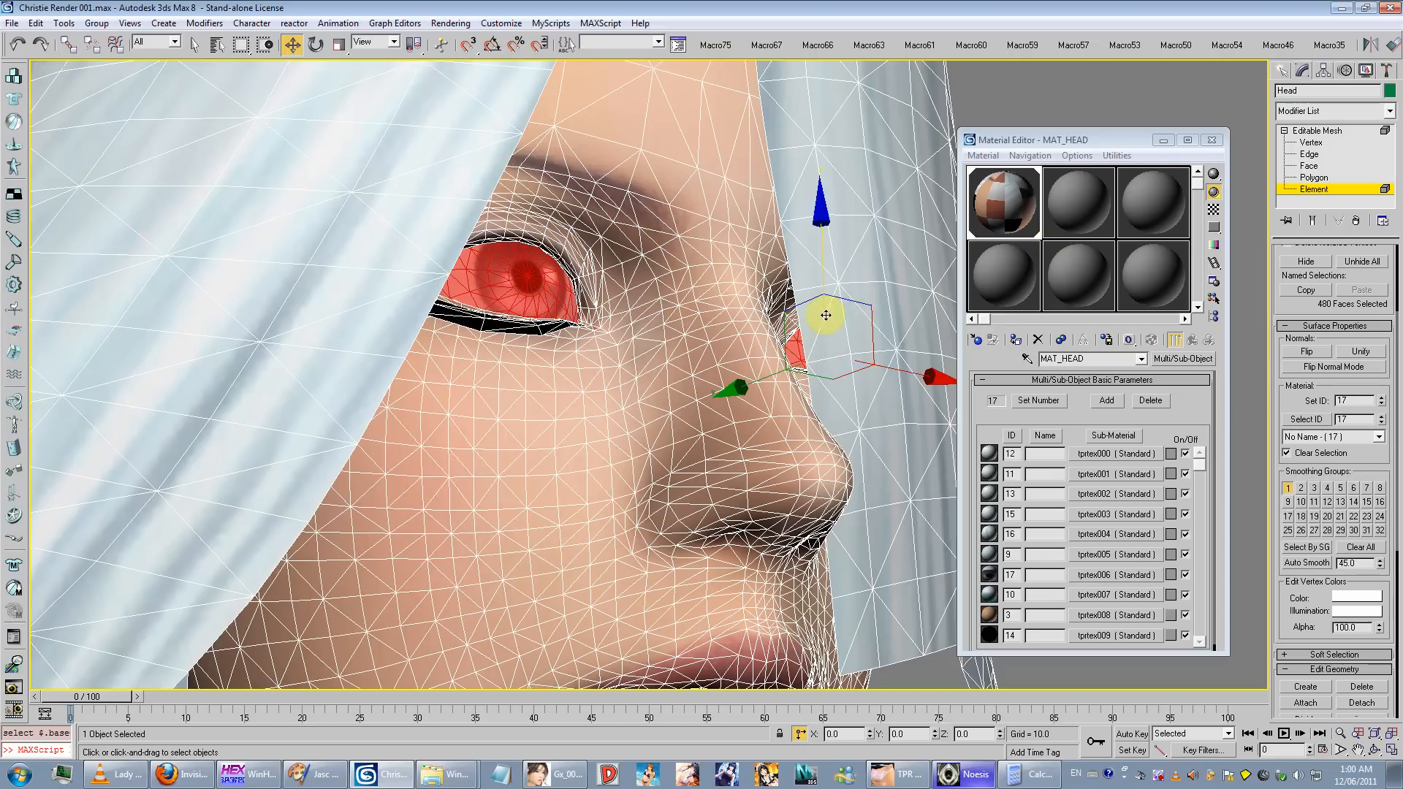
Step: Try to detach the two selected eyeball elements from the Head mesh and examine the face
right_click(825, 314)
left_click(794, 346)
left_click(749, 394)
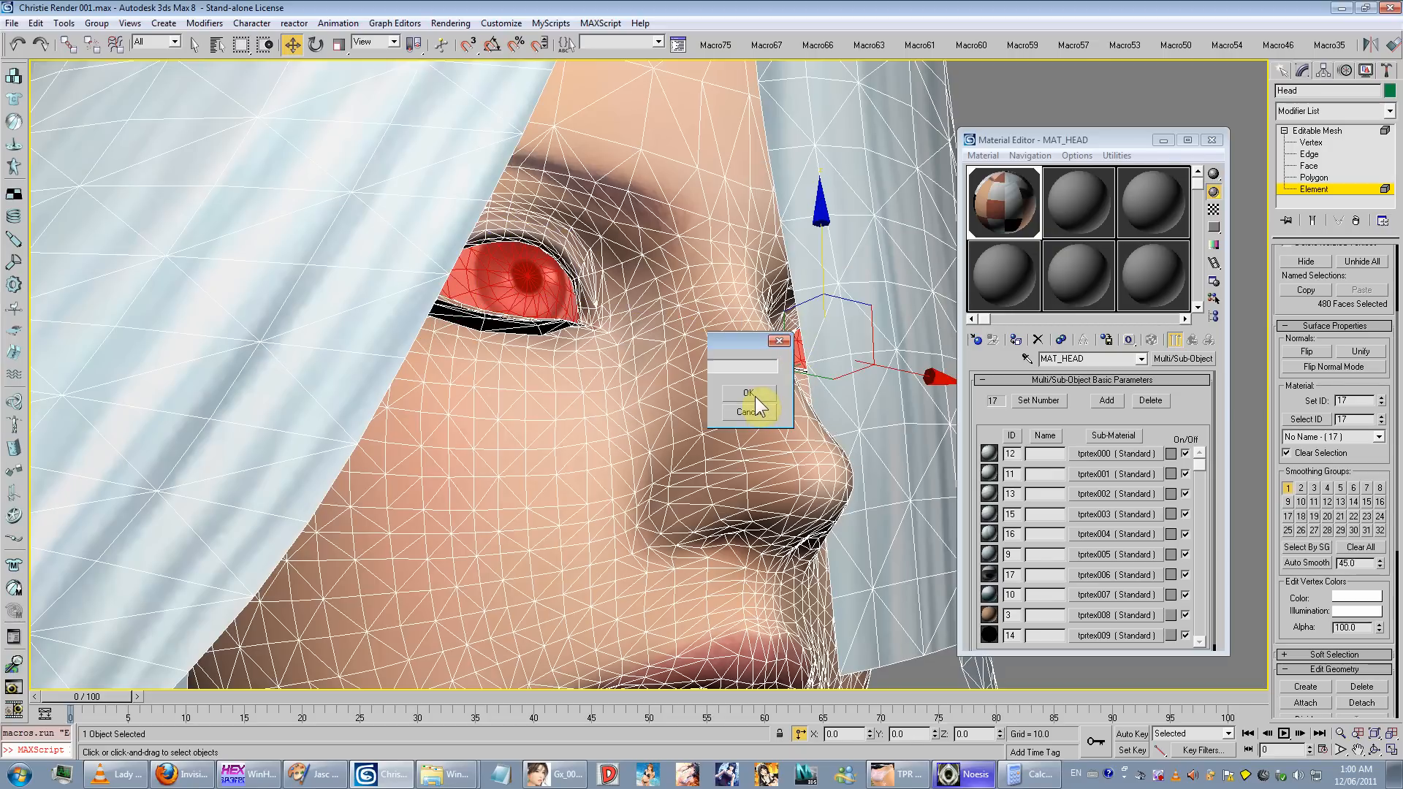
right_click(754, 365)
left_click(792, 322)
scroll(658, 488, "down", 5)
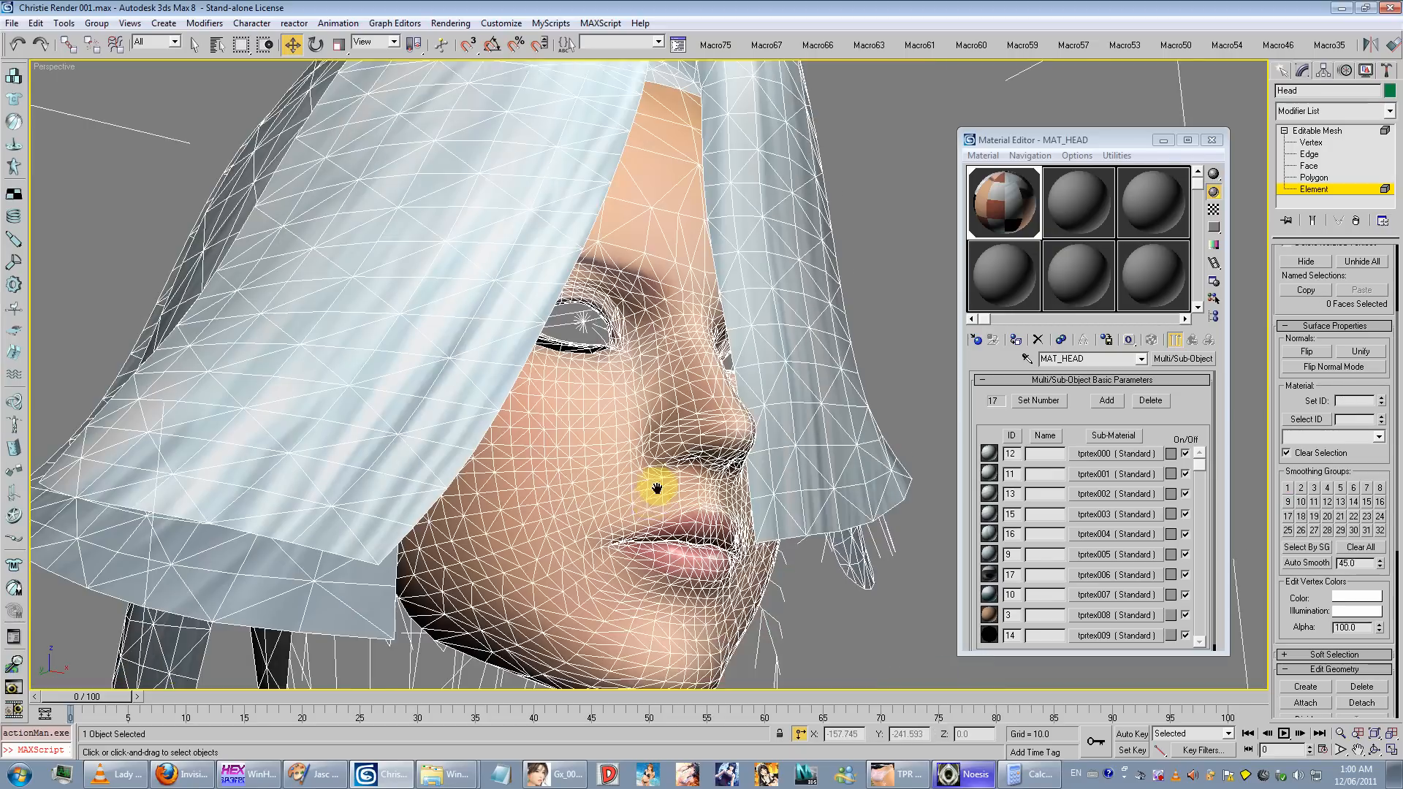
middle_click_drag(658, 488, 613, 426, "alt")
scroll(648, 492, "up", 5)
scroll(453, 388, "down", 10)
Step: Undo the edits made to the eyeball elements
key("ctrl+z")
key("ctrl+z")
key("ctrl+z")
key("ctrl+z")
Step: Weld all vertices of the Head mesh with a 0.001 threshold and remove its isolated vertices
left_click(1328, 143)
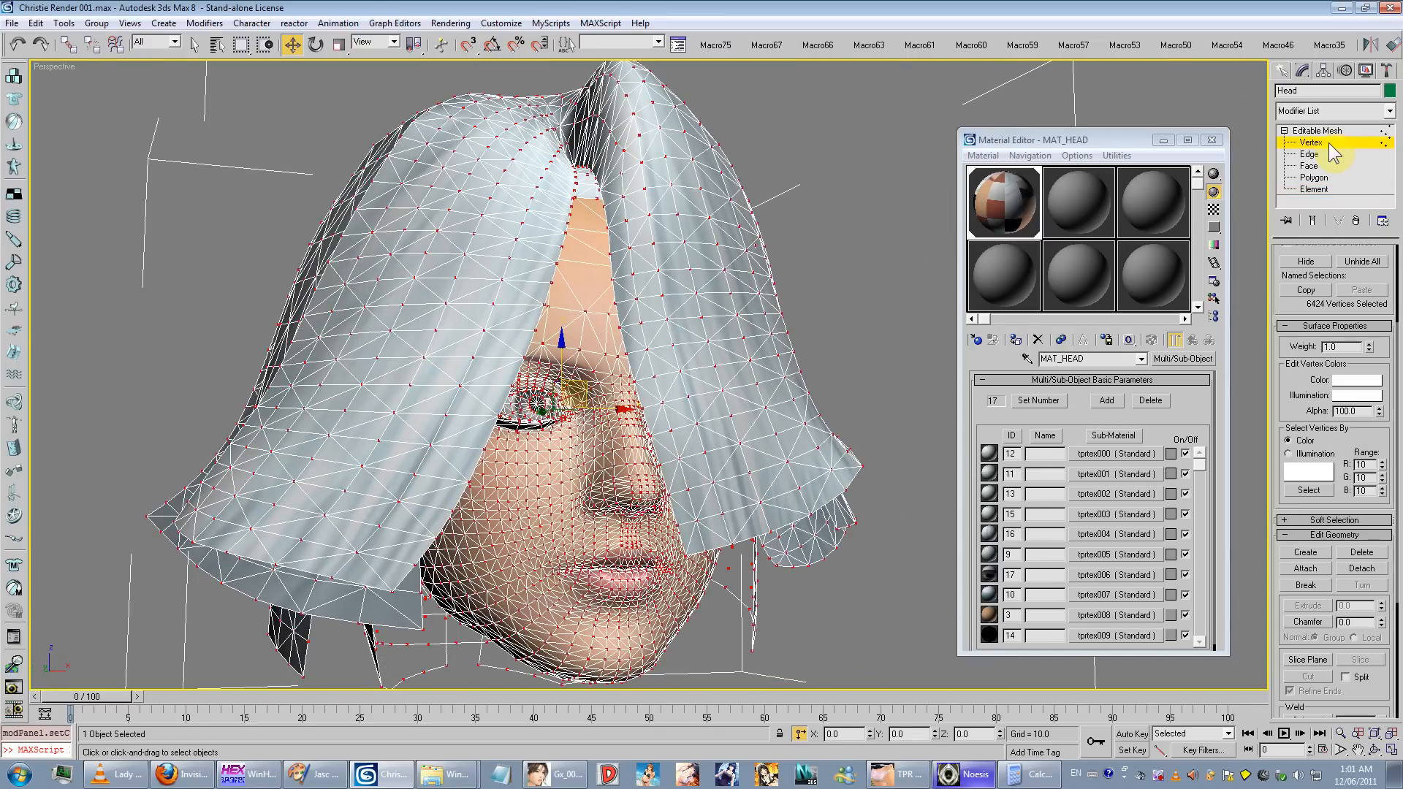
scroll(1366, 343, "down", 10)
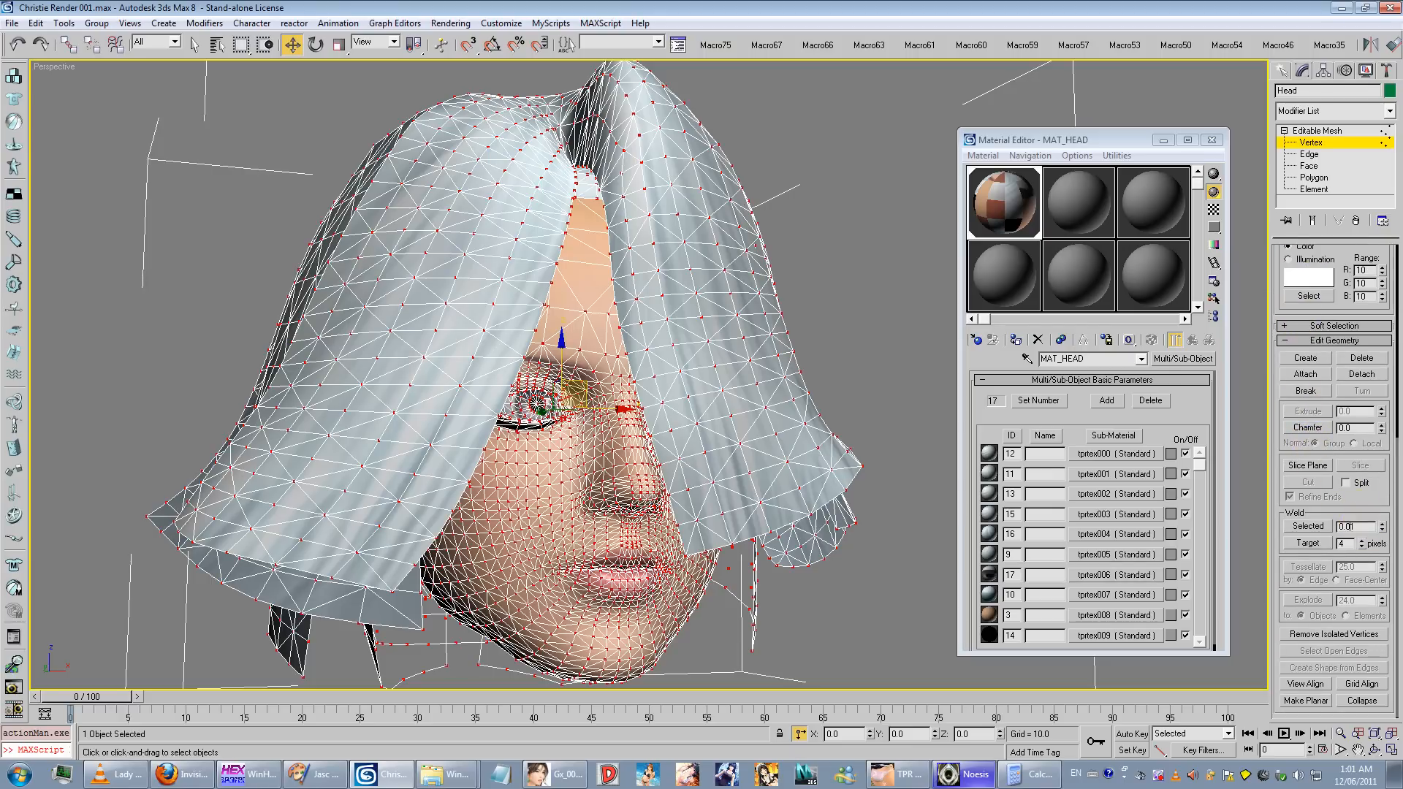
left_click(1308, 526)
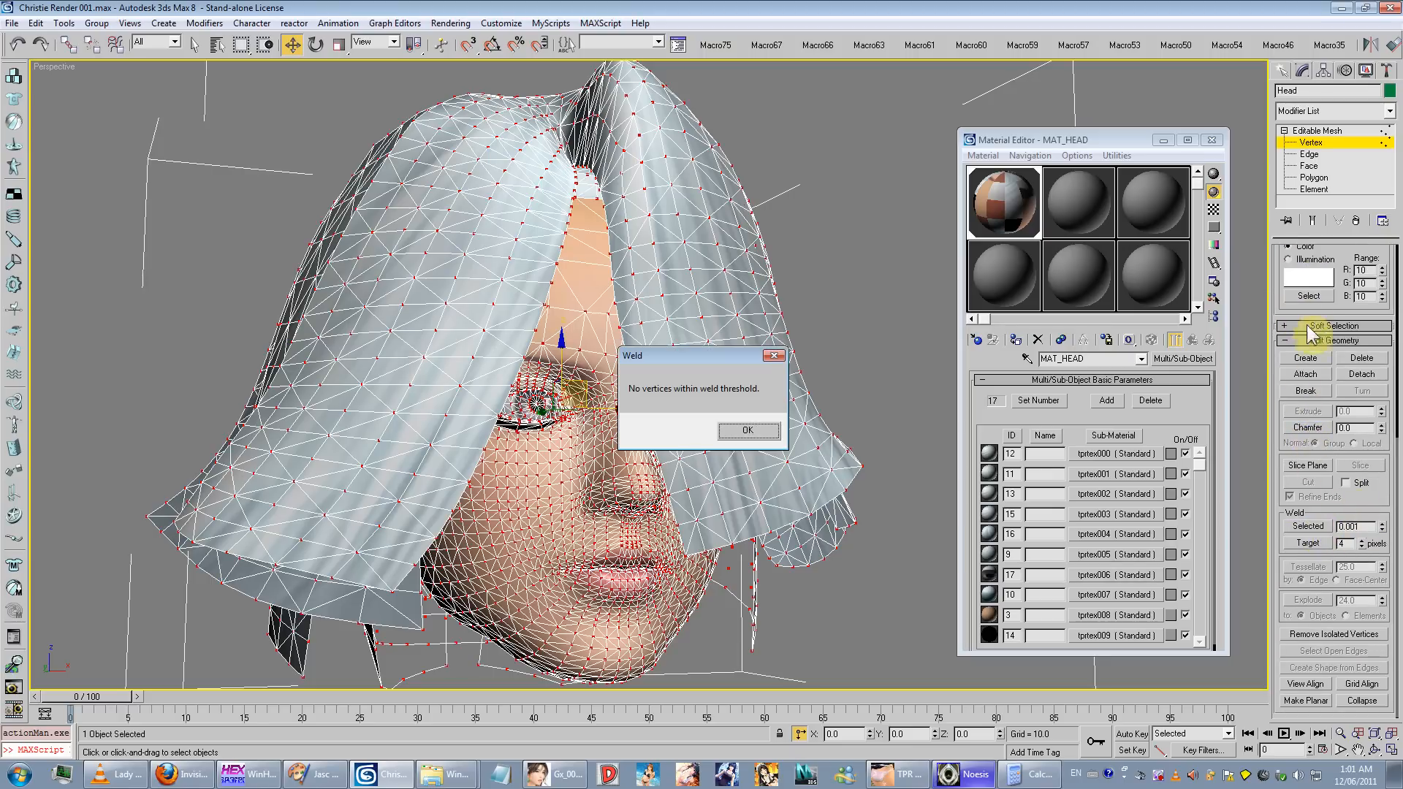
left_click(748, 432)
middle_click_drag(782, 407, 919, 347, "alt")
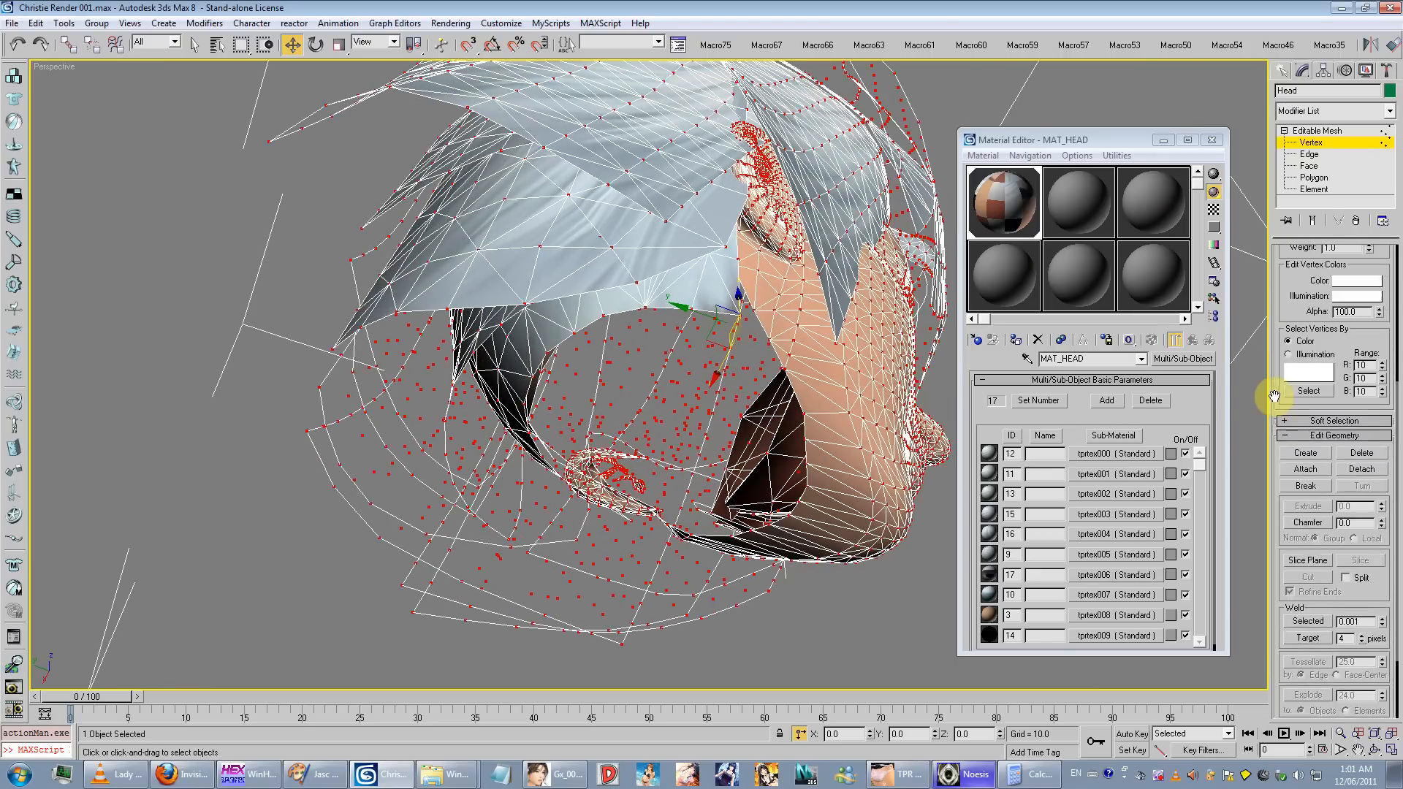
left_click(1324, 634)
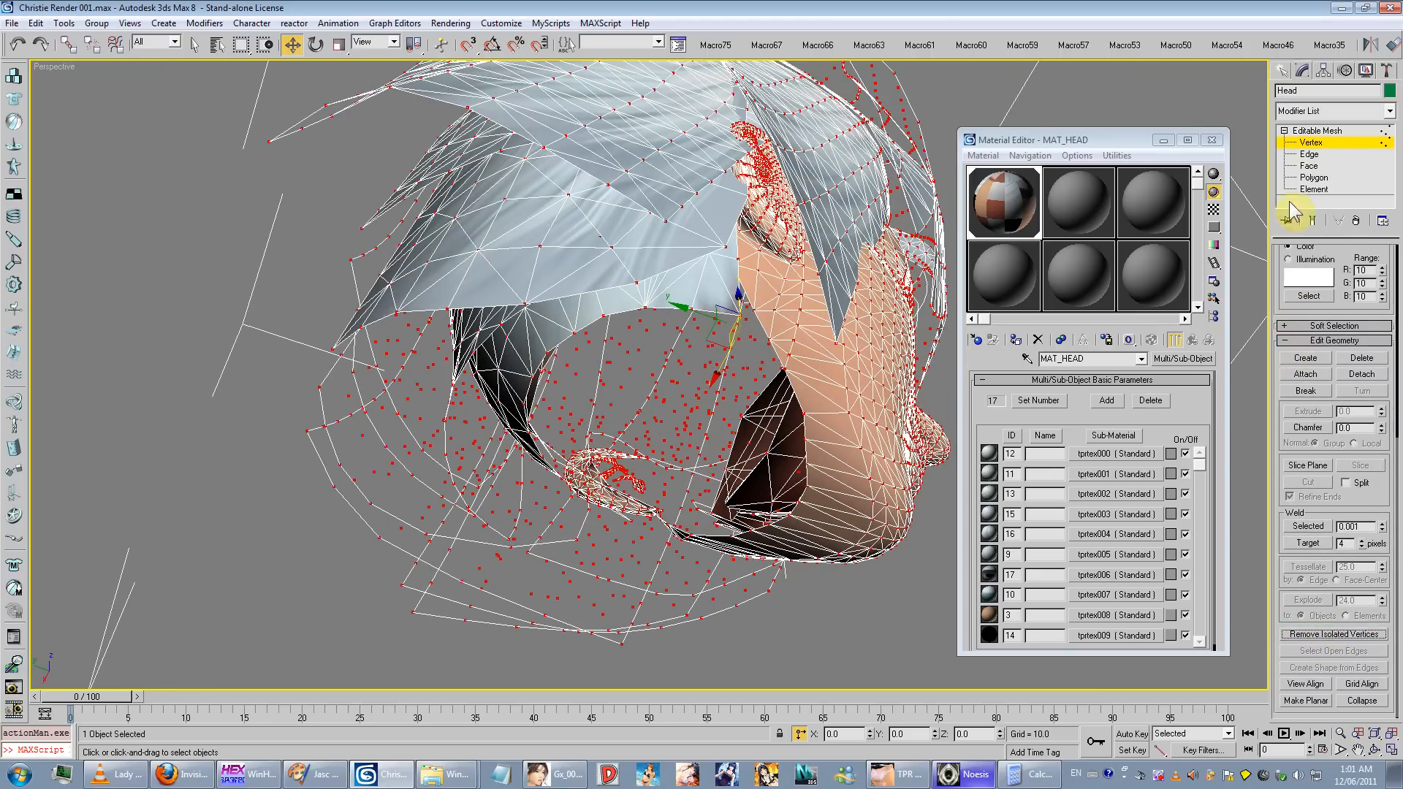
Step: Convert the Head mesh to an Editable Poly and check it at Vertex level
left_click(1315, 131)
right_click(1326, 133)
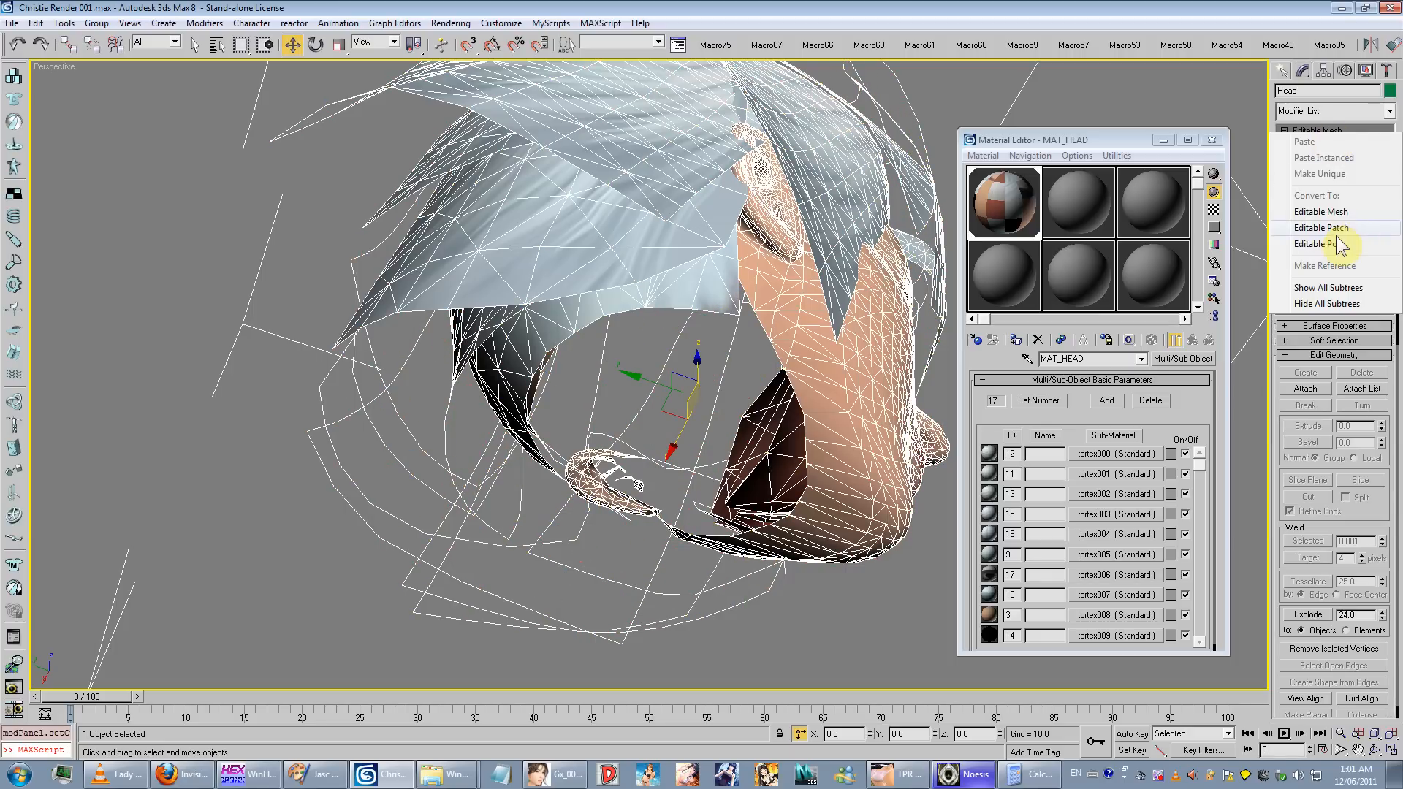
left_click(1337, 235)
left_click(1331, 135)
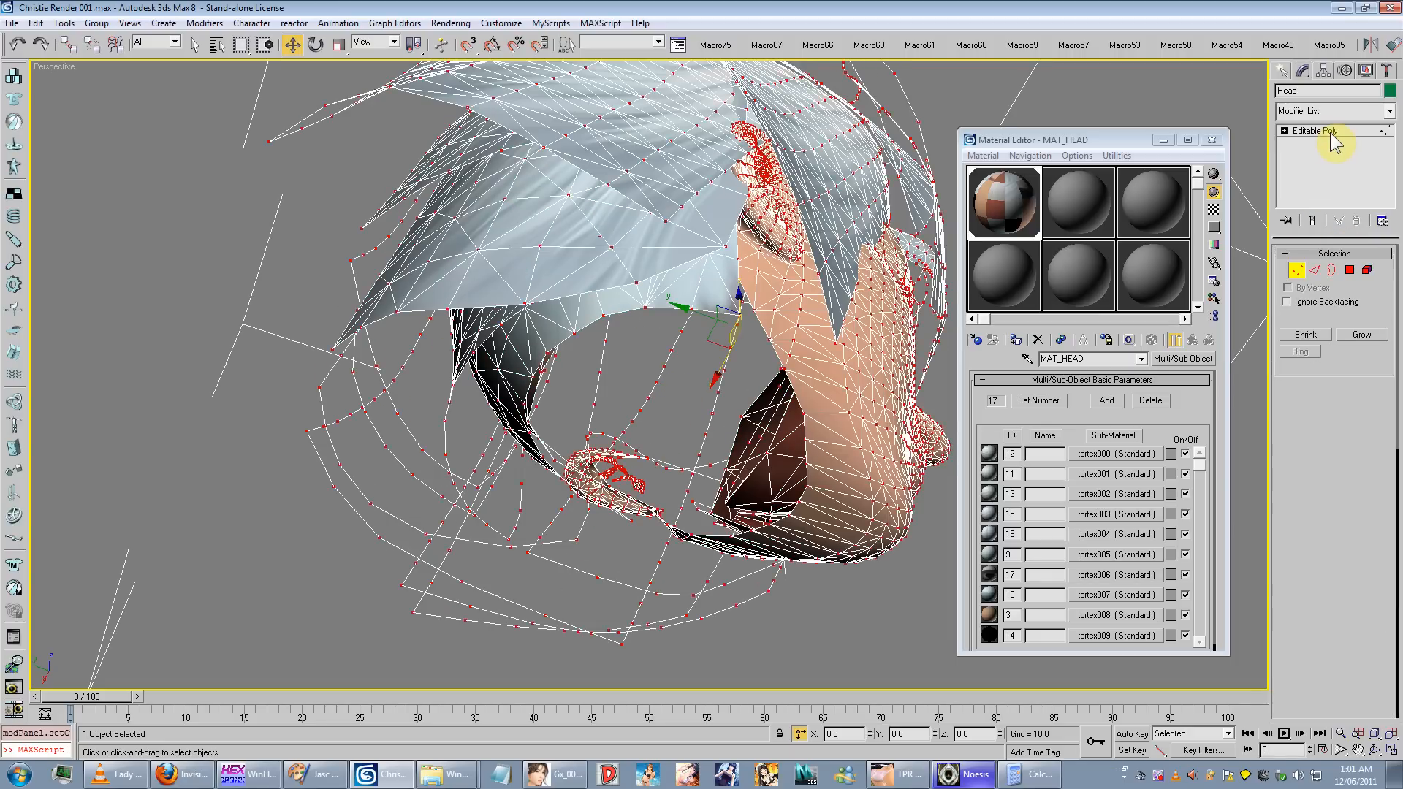
left_click(1330, 133)
Step: Inspect the eye up close, turn off the edged-faces display and frame the whole head
middle_click_drag(854, 301, 776, 335, "alt")
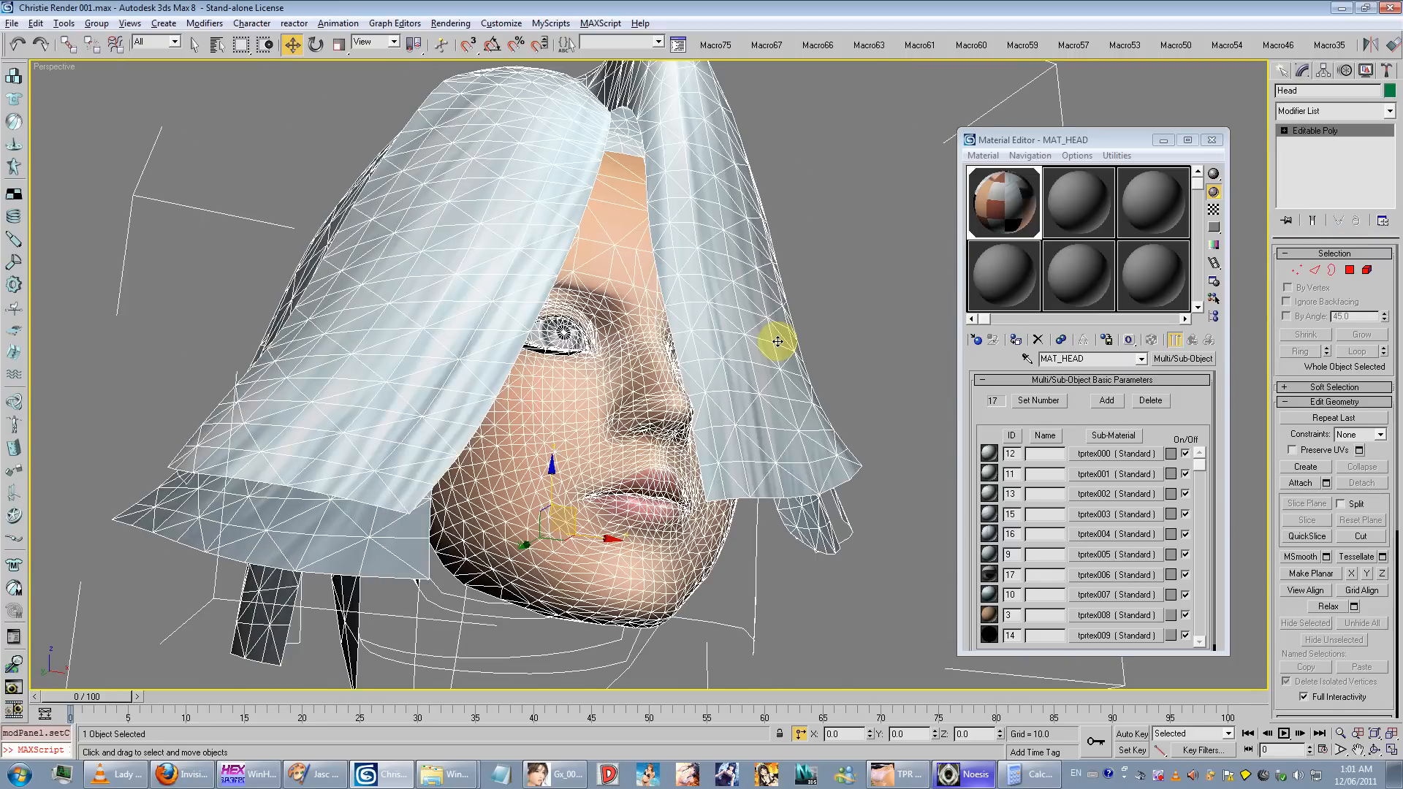
scroll(776, 335, "up", 10)
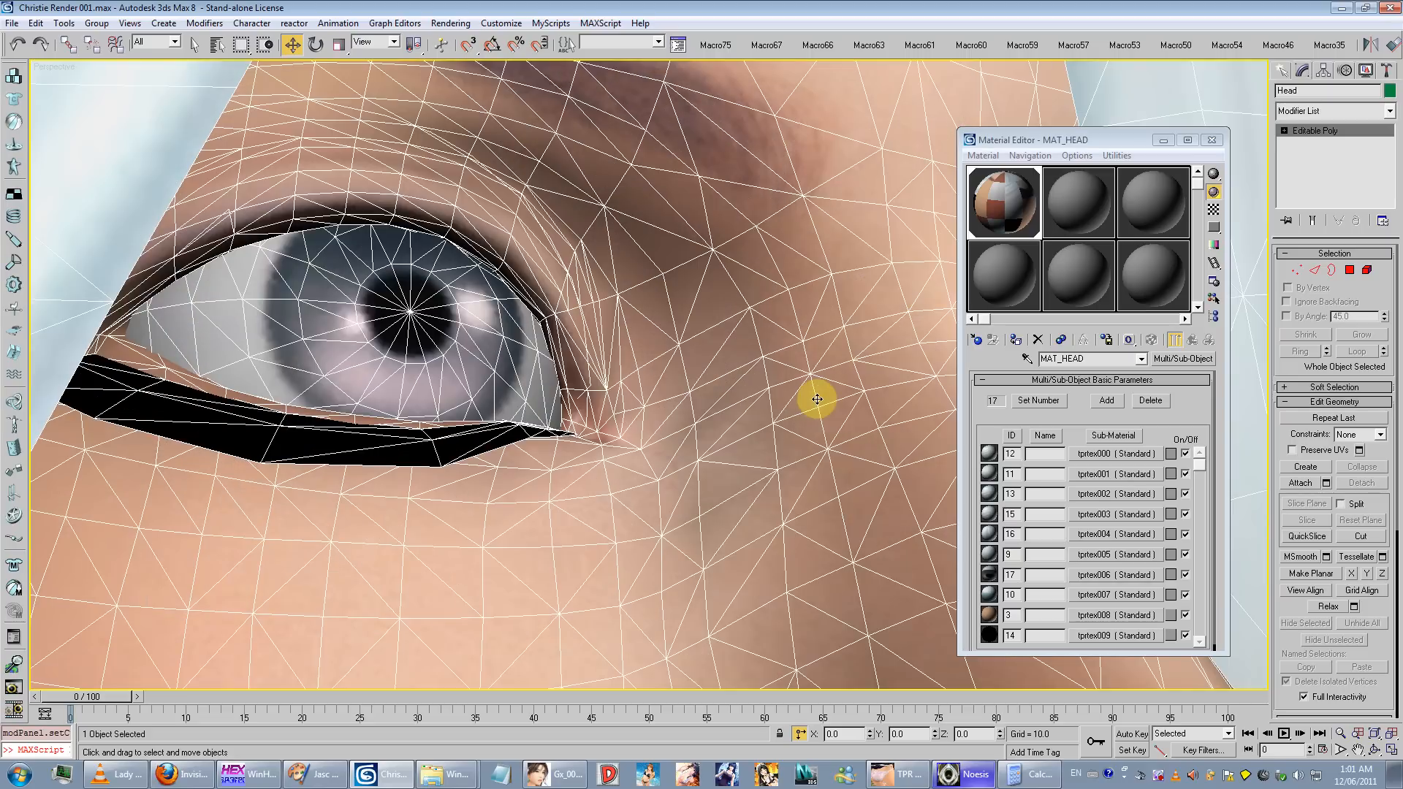
middle_click_drag(817, 399, 623, 387)
scroll(639, 314, "down", 4)
key("F4")
scroll(622, 388, "down", 4)
middle_click_drag(623, 387, 581, 365)
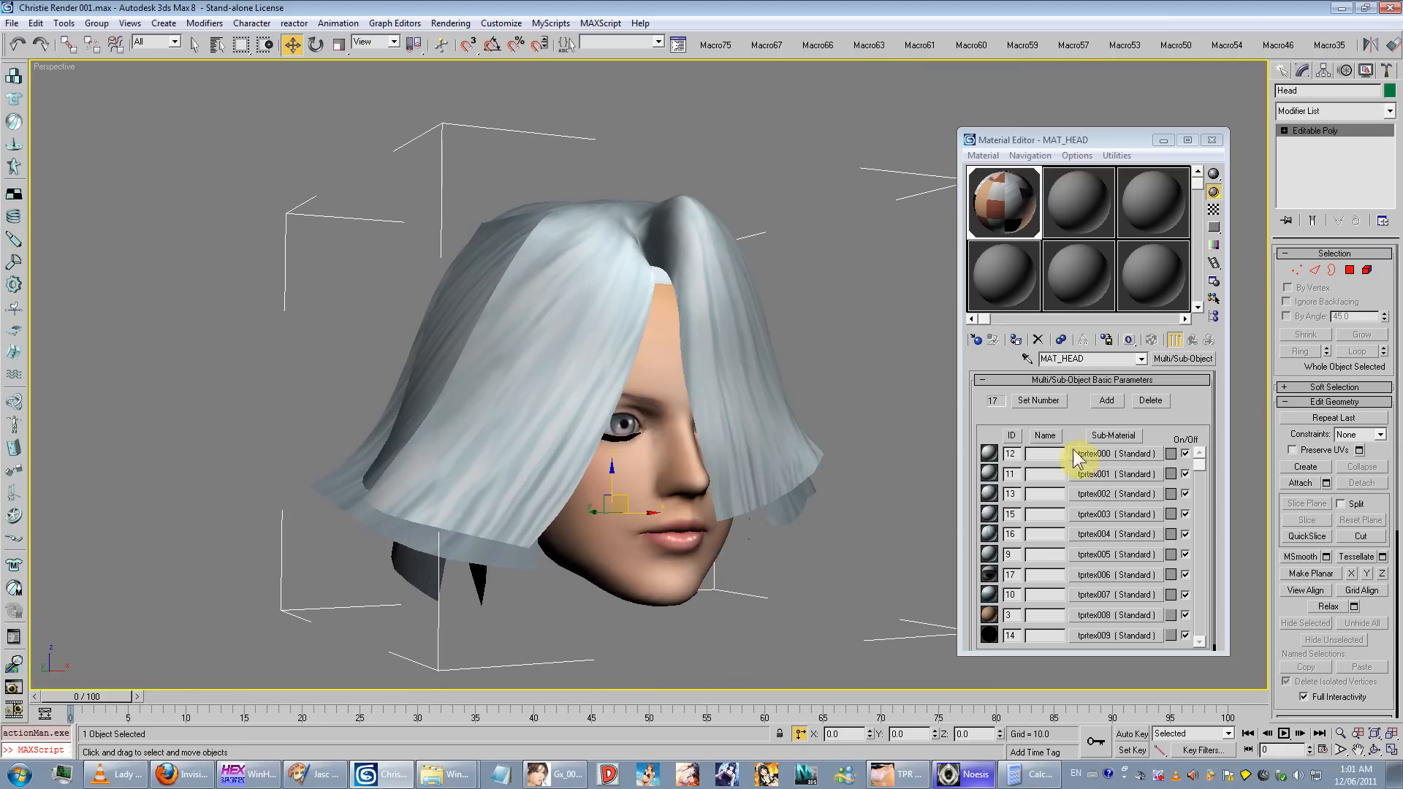
Step: Pick the material from the head mesh and open the map slots of sub-material tprtex000
left_click(1027, 358)
left_click(587, 350)
left_click(1104, 458)
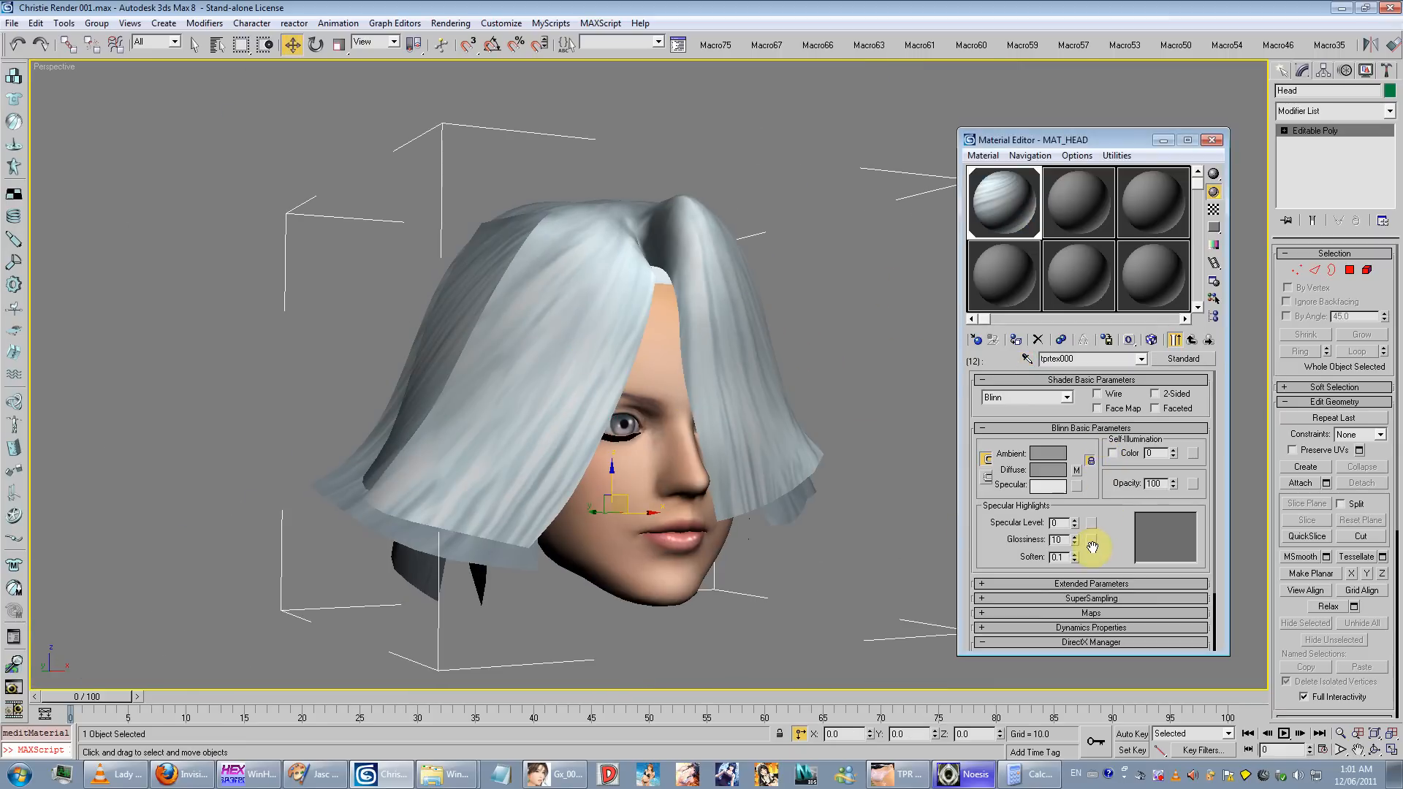
left_click(1091, 609)
left_click_drag(1121, 391, 1012, 378)
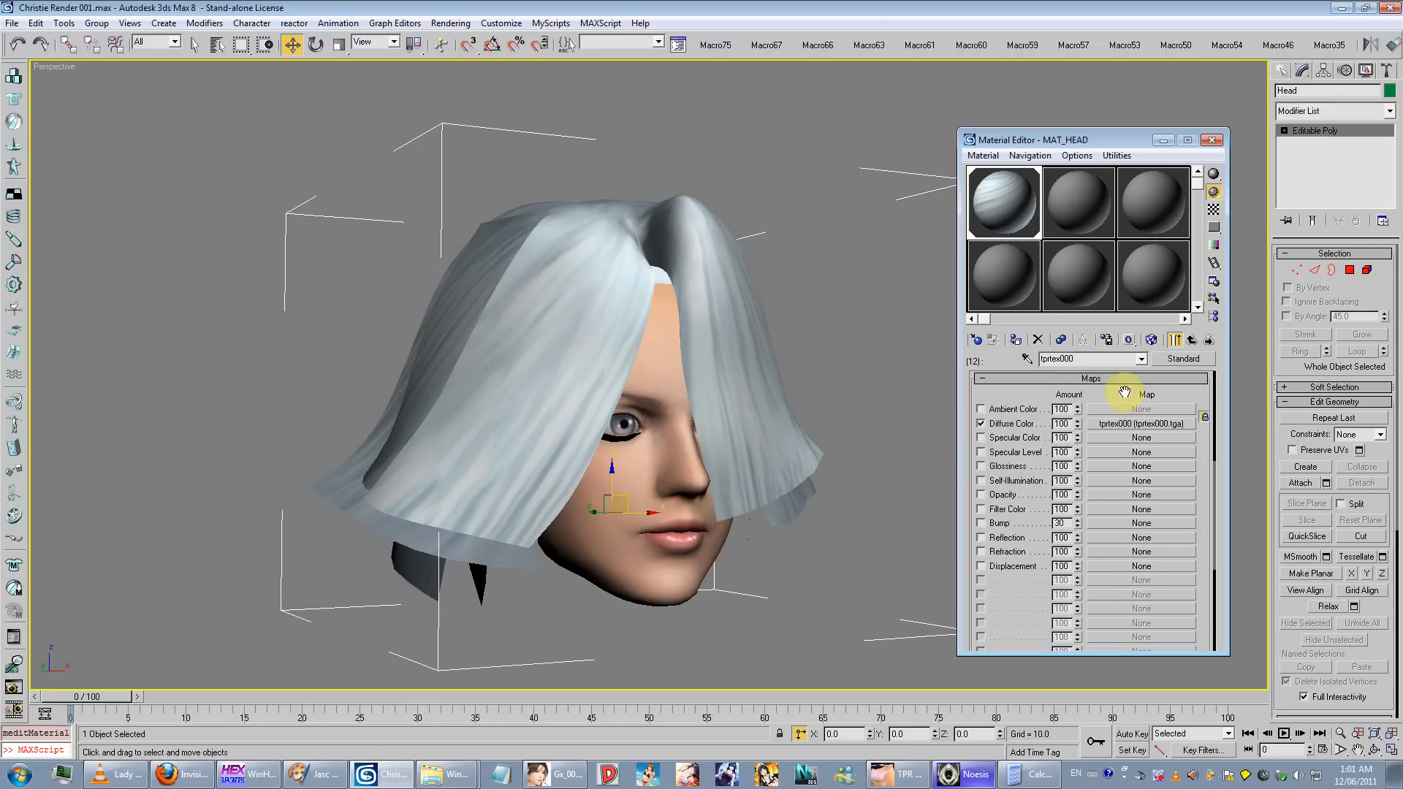
Step: Examine tprtex000's advanced transparency settings and filter colour, and return to the parent material
left_click_drag(1118, 388, 1121, 505)
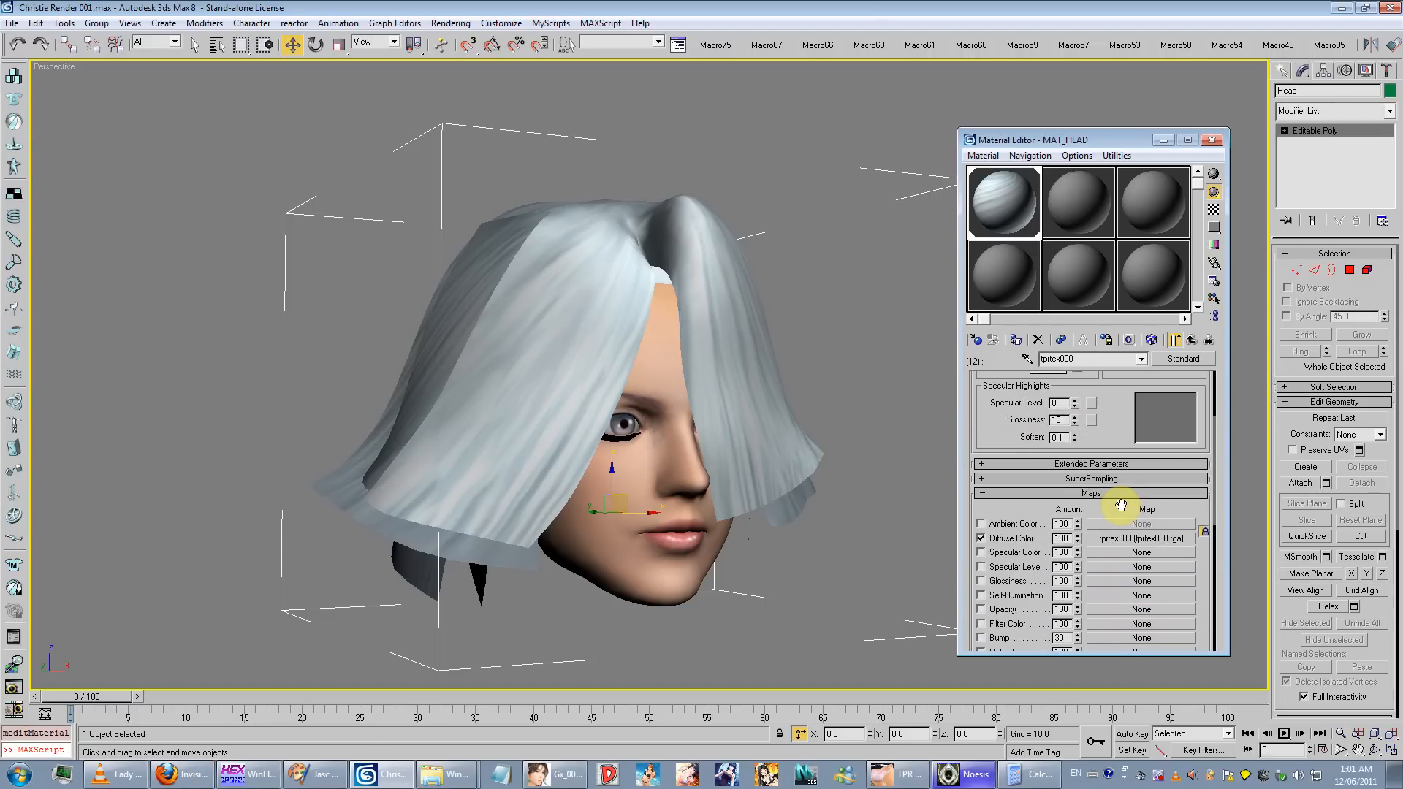
left_click(1108, 465)
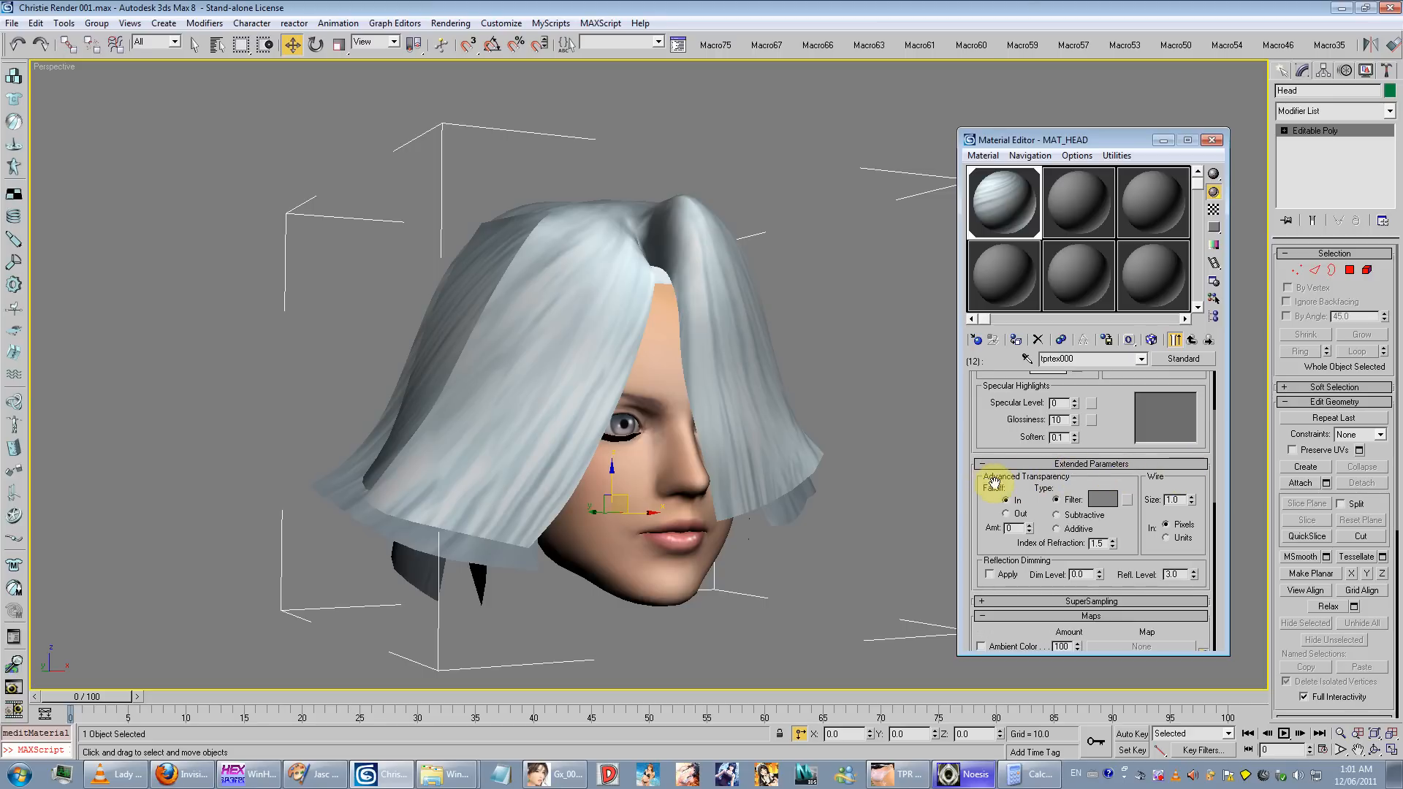
left_click(1103, 499)
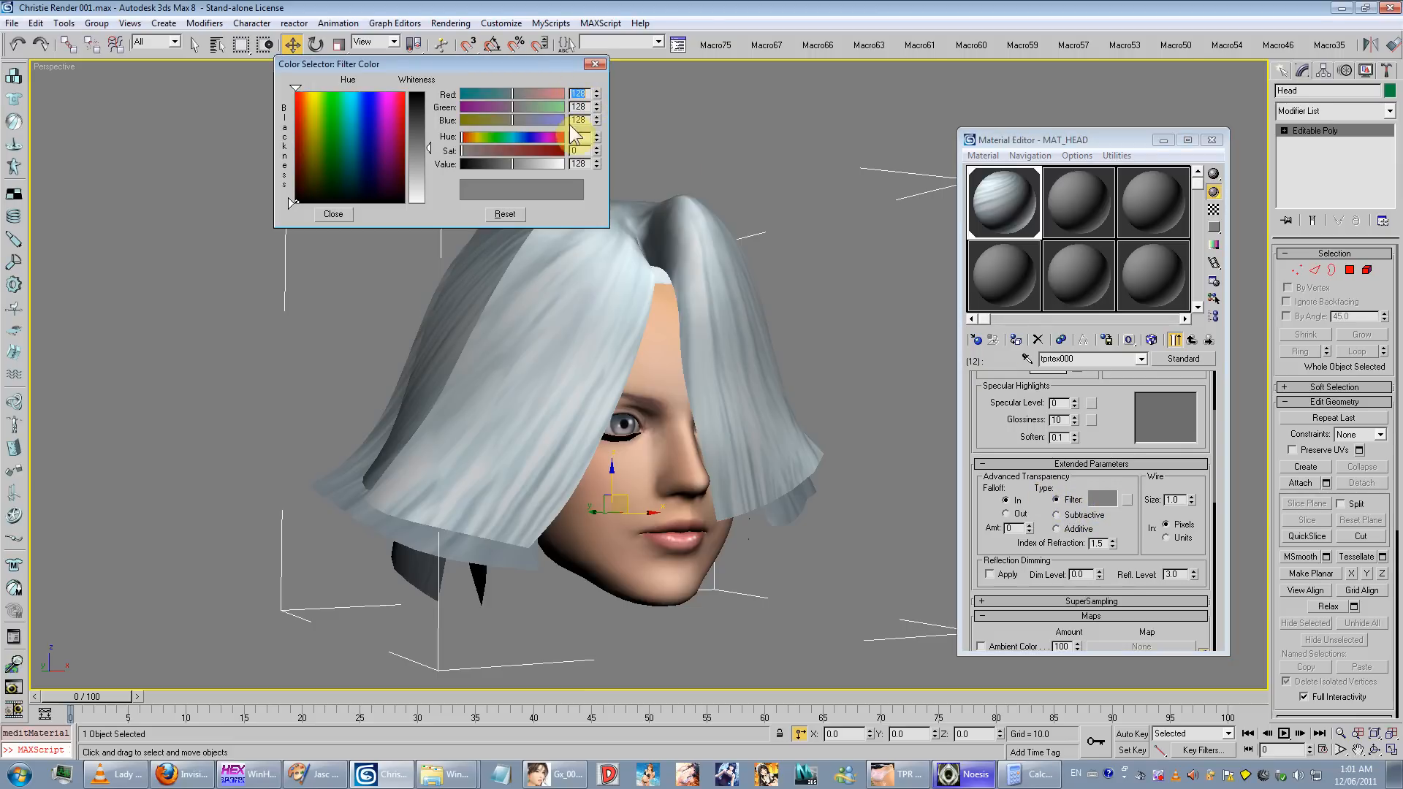
left_click(333, 214)
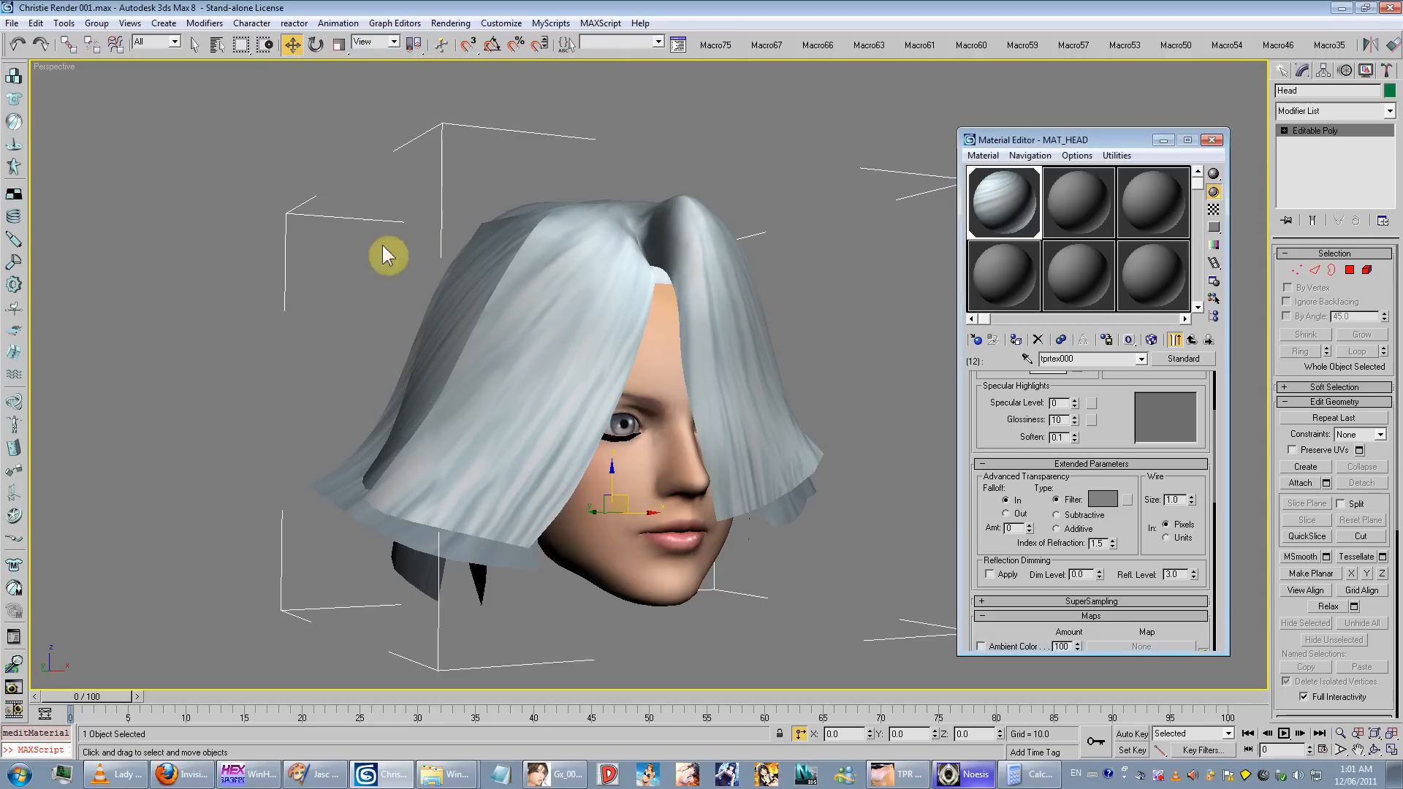
scroll(1062, 365, "up", 1)
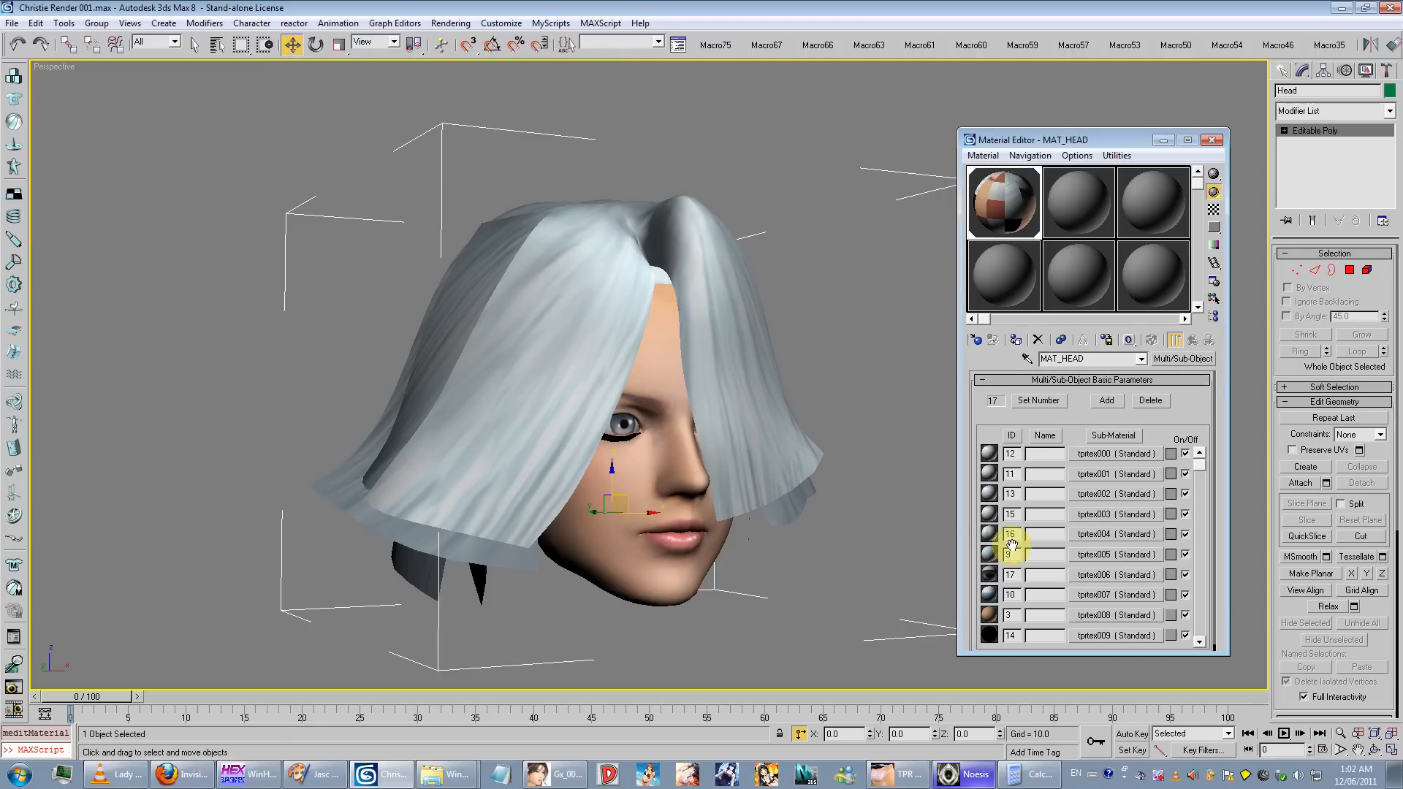
Step: Copy tprtex000's diffuse map into its Opacity slot using the Copy method
left_click(1112, 455)
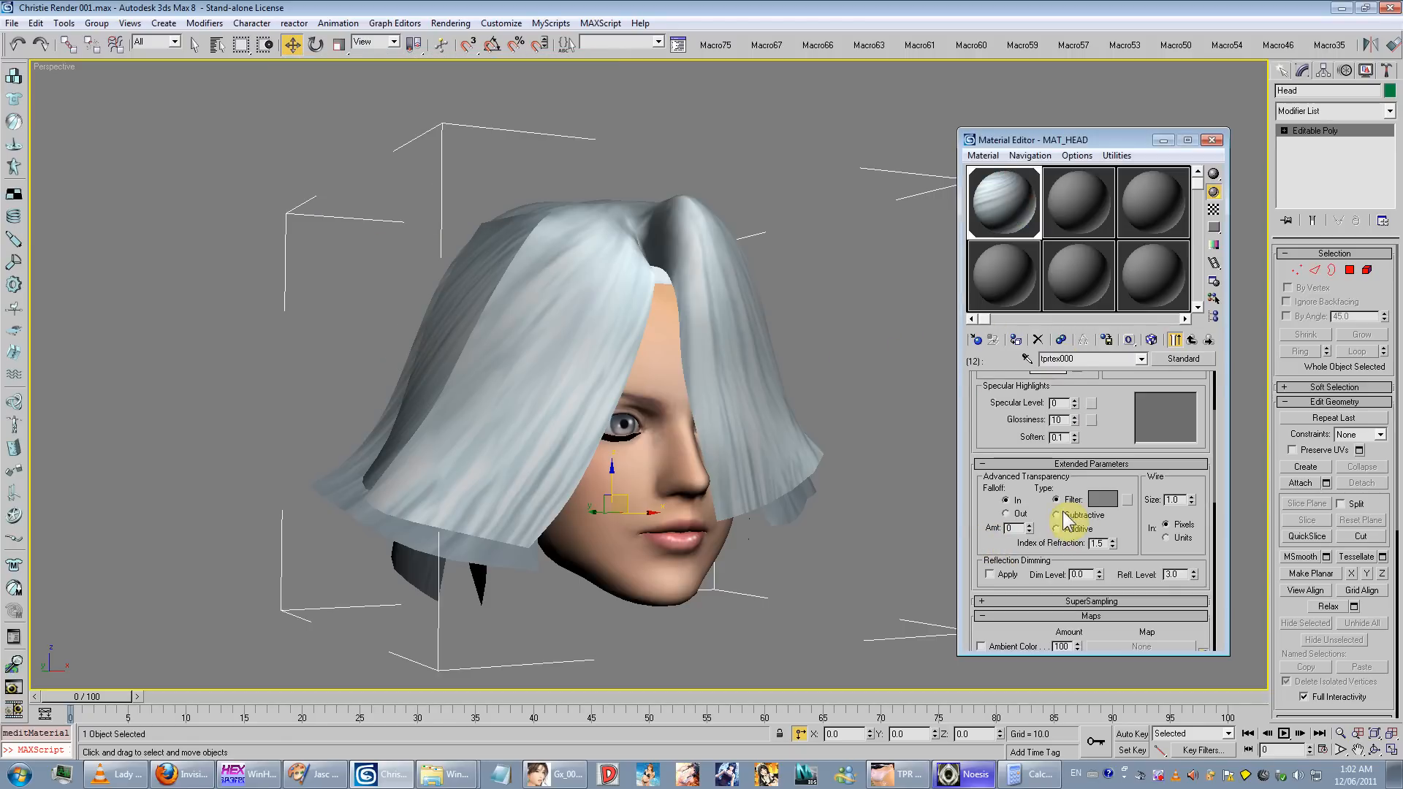
left_click(1044, 468)
left_click_drag(1080, 501, 1104, 466)
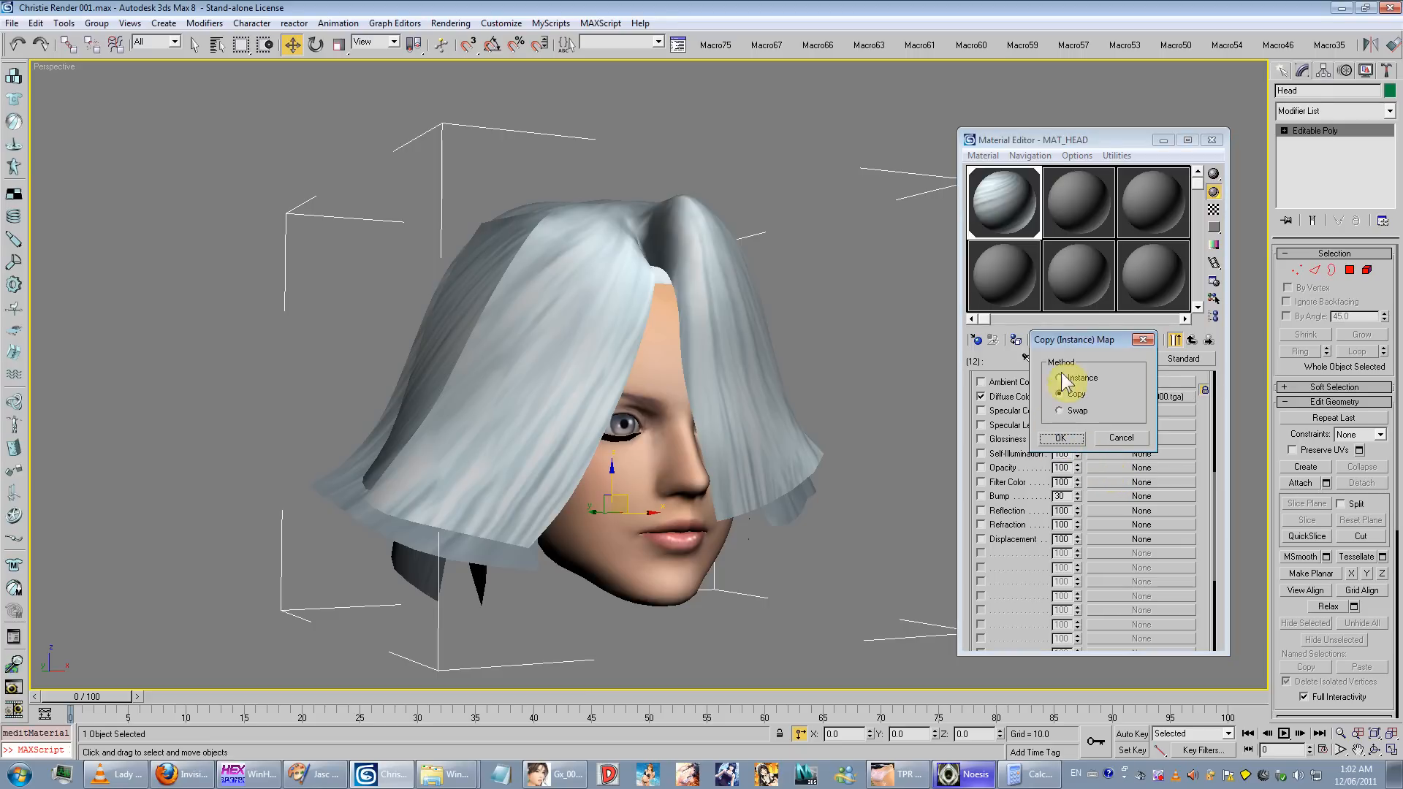
left_click_drag(1068, 341, 1061, 350)
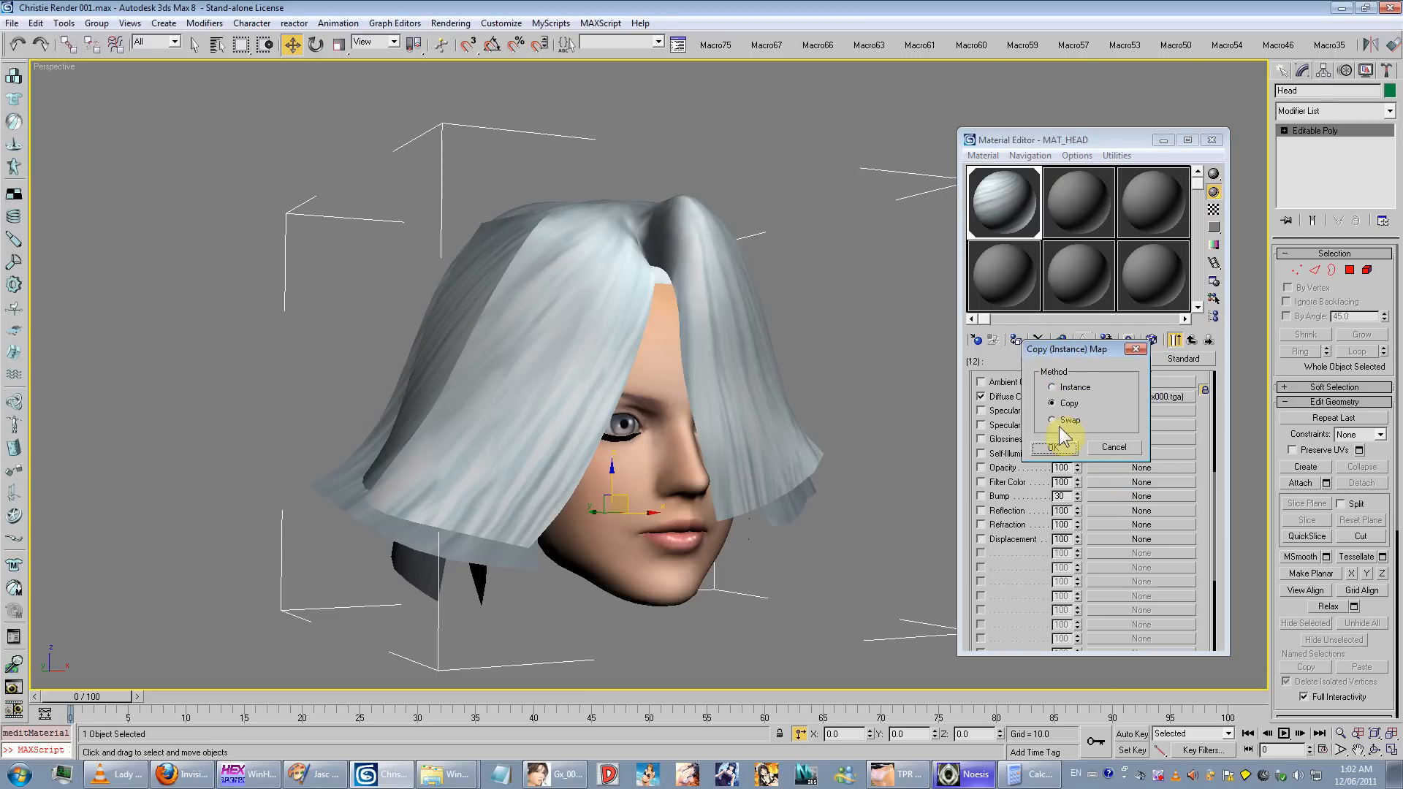
left_click(1053, 447)
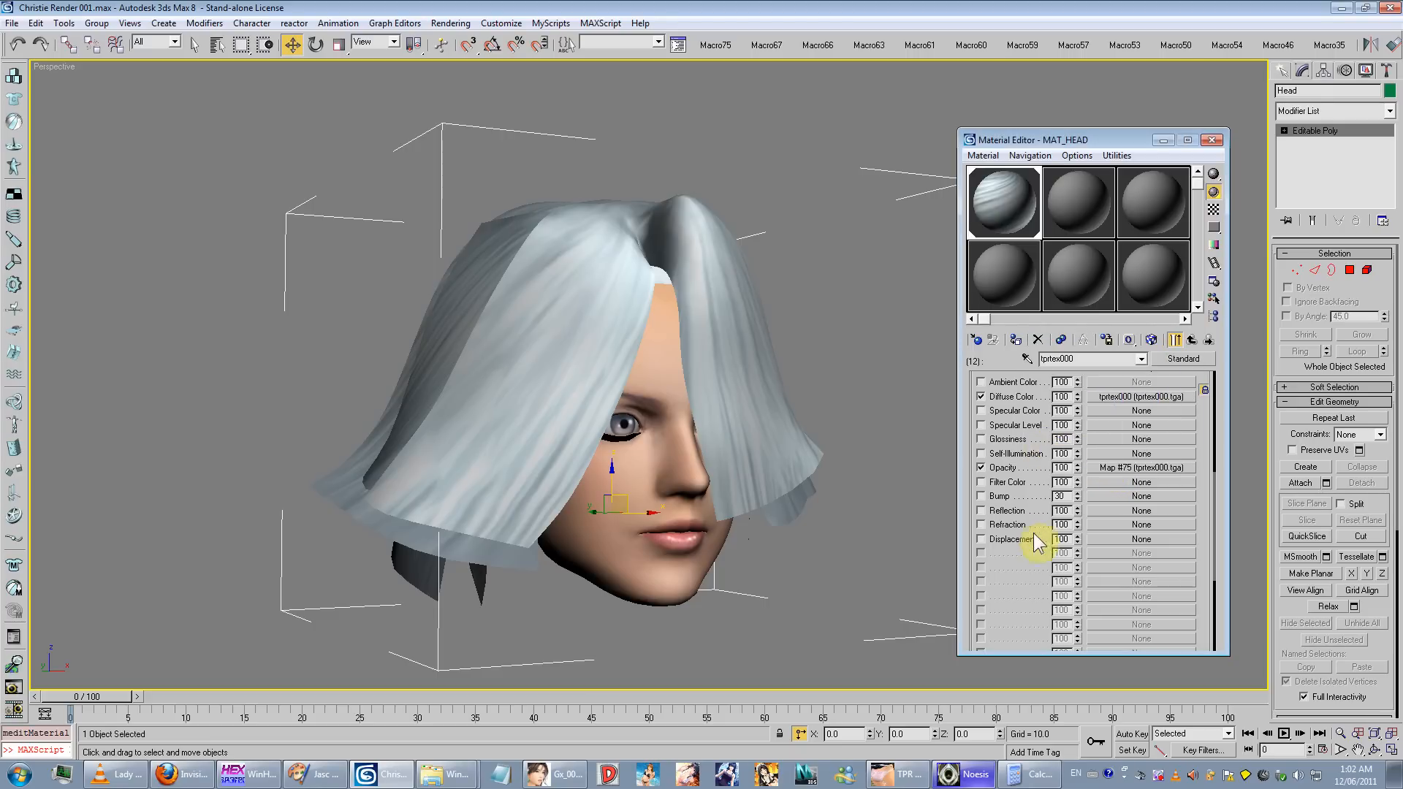
Step: Set the opacity bitmap's mono channel output to Alpha and its alpha source to Image Alpha
left_click(1094, 467)
left_click_drag(1059, 563, 1068, 395)
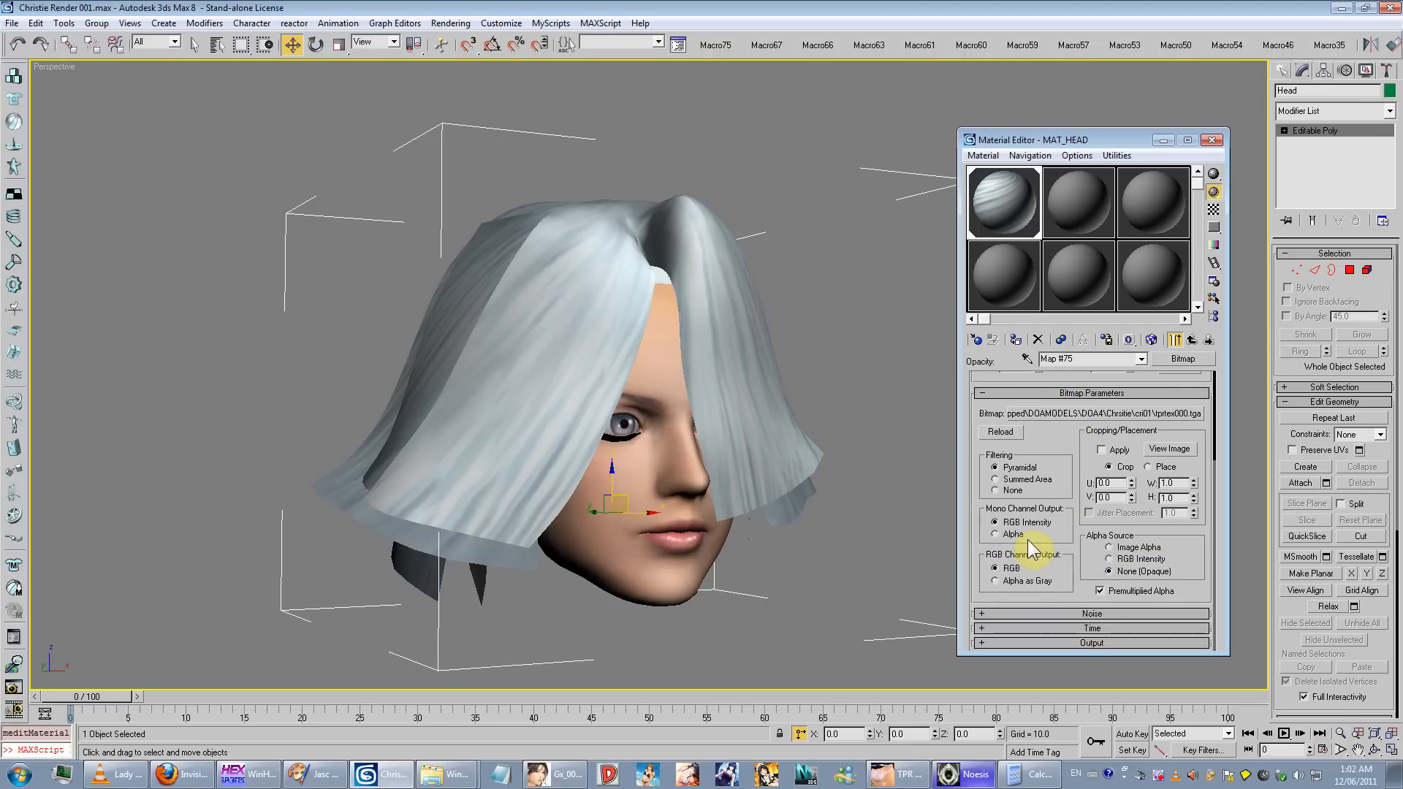
left_click(1008, 534)
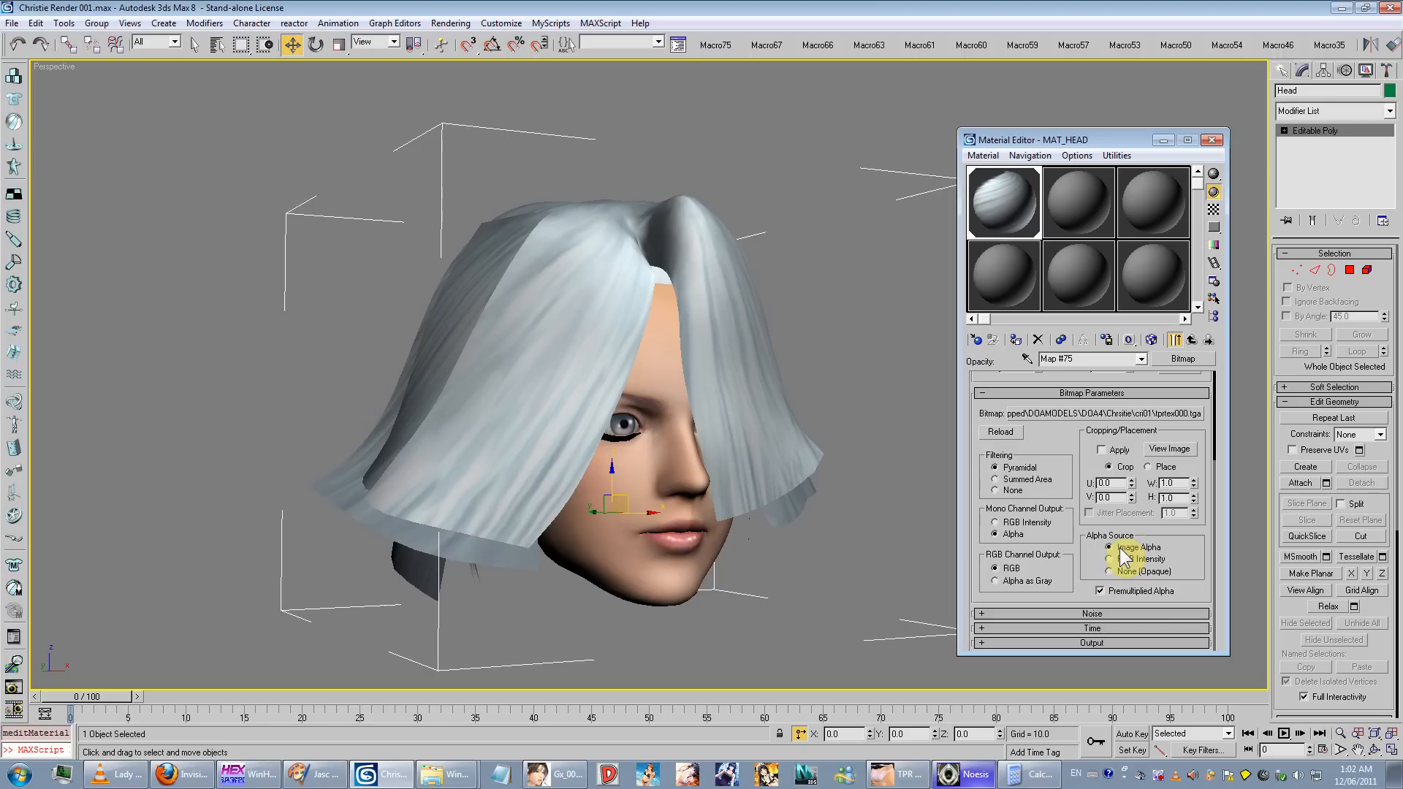
left_click(1101, 590)
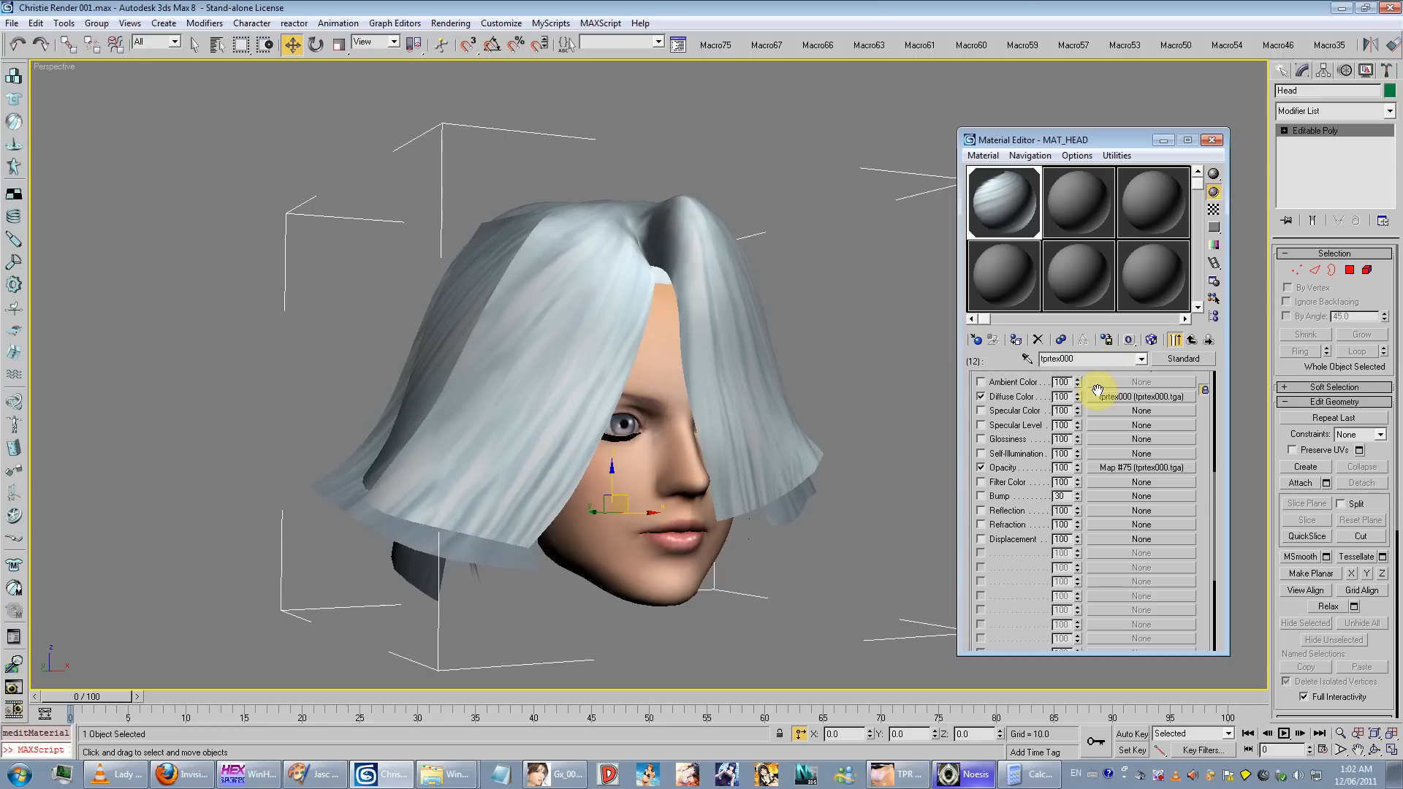
Step: Check the alpha source settings of tprtex000's diffuse bitmap and view the hair from the front
left_click(1093, 400)
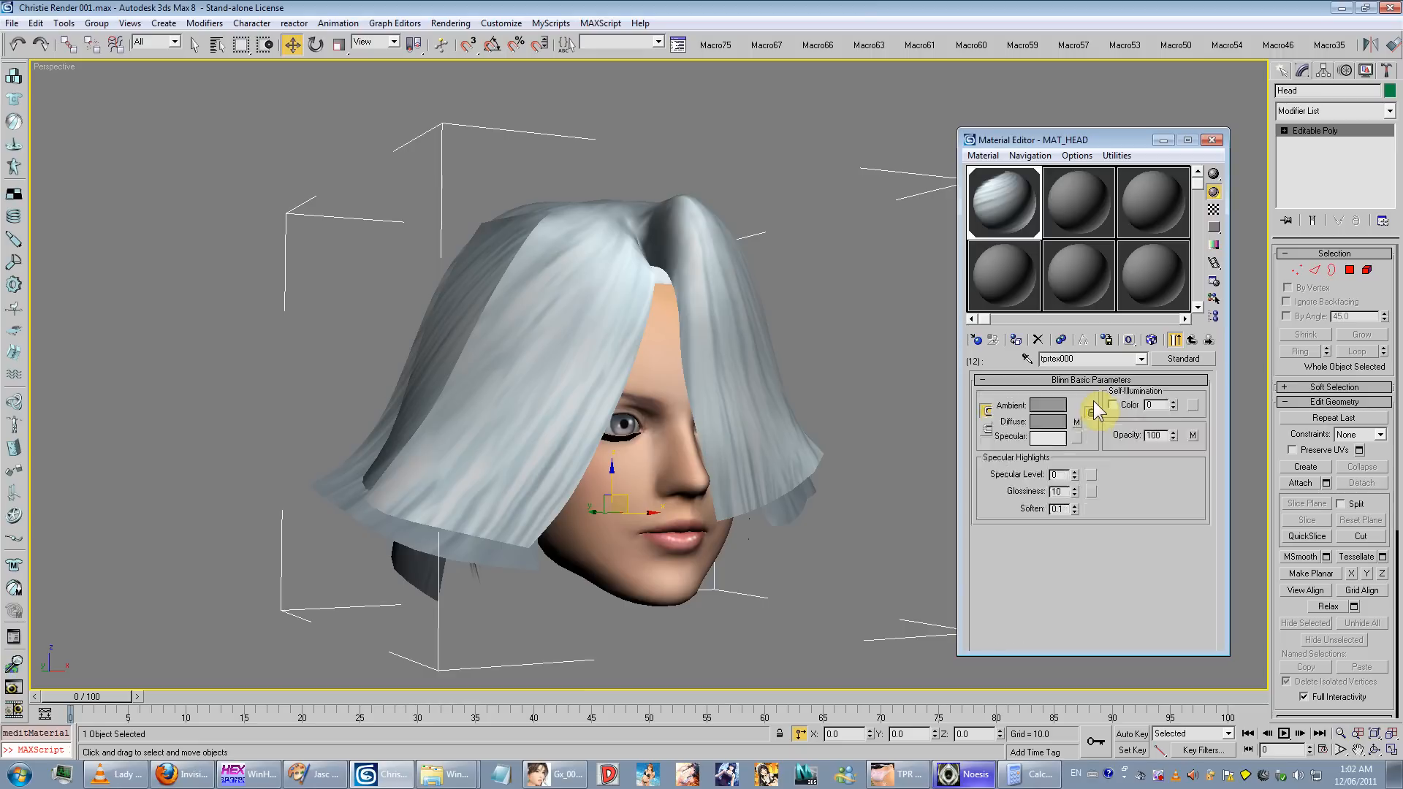
scroll(1060, 511, "down", 5)
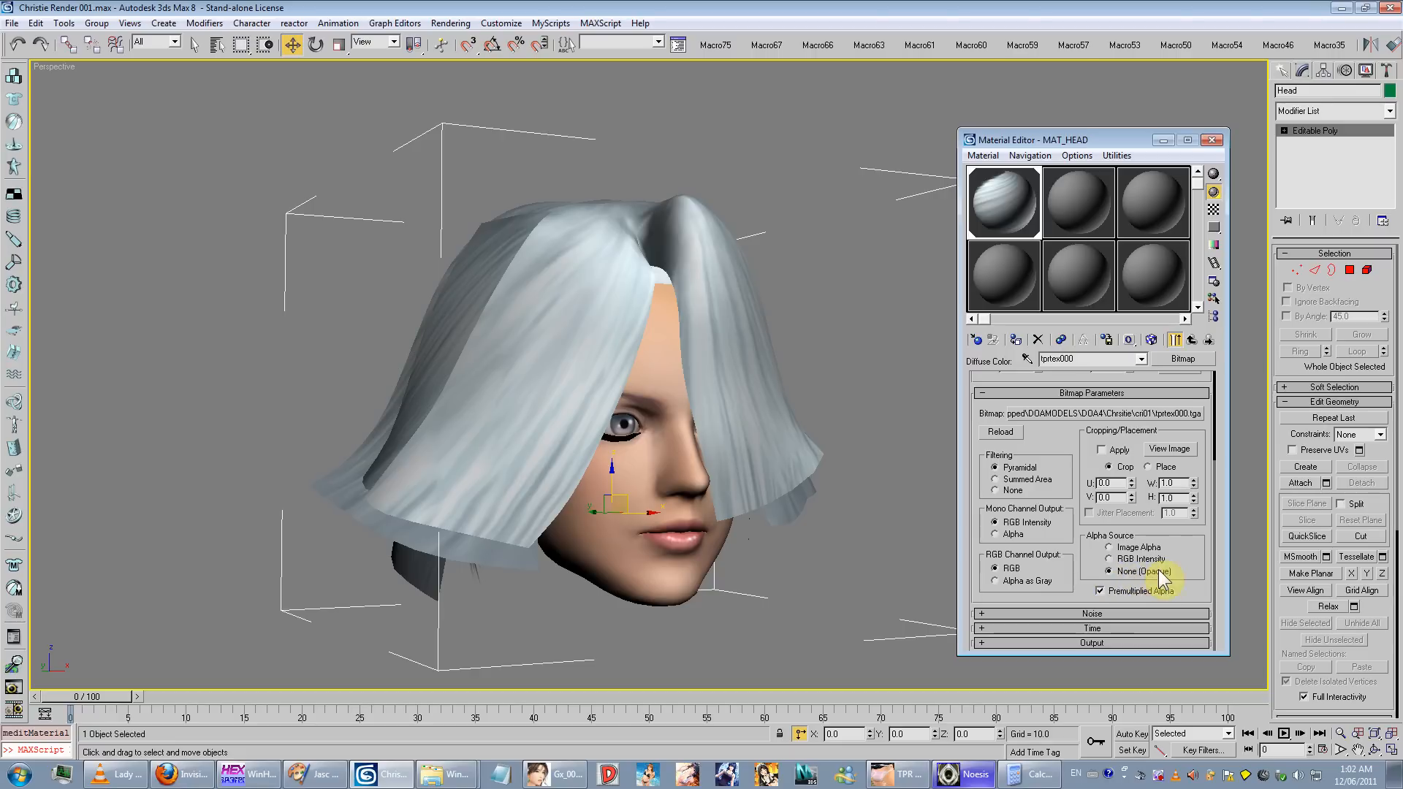
left_click(1100, 591)
left_click(1088, 363)
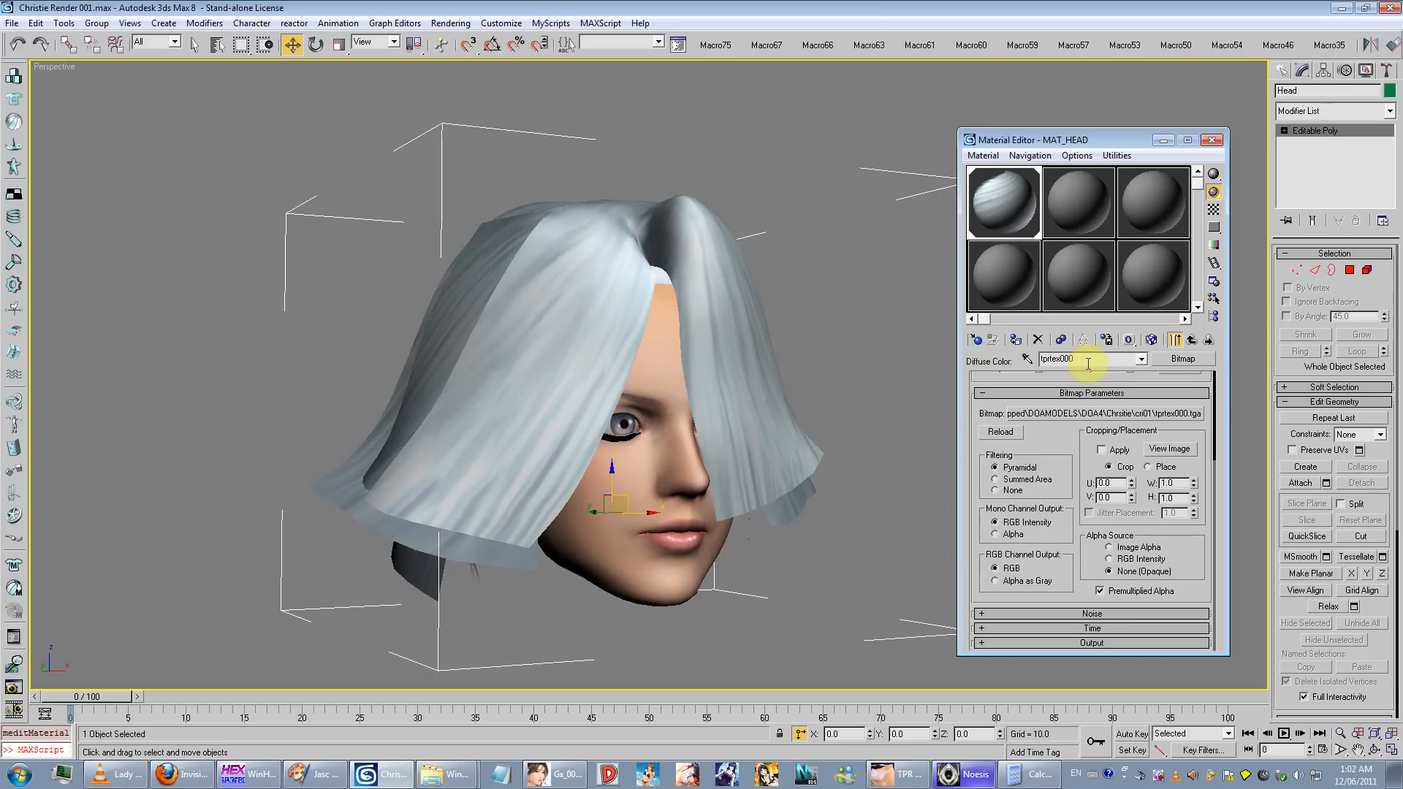
key("Up")
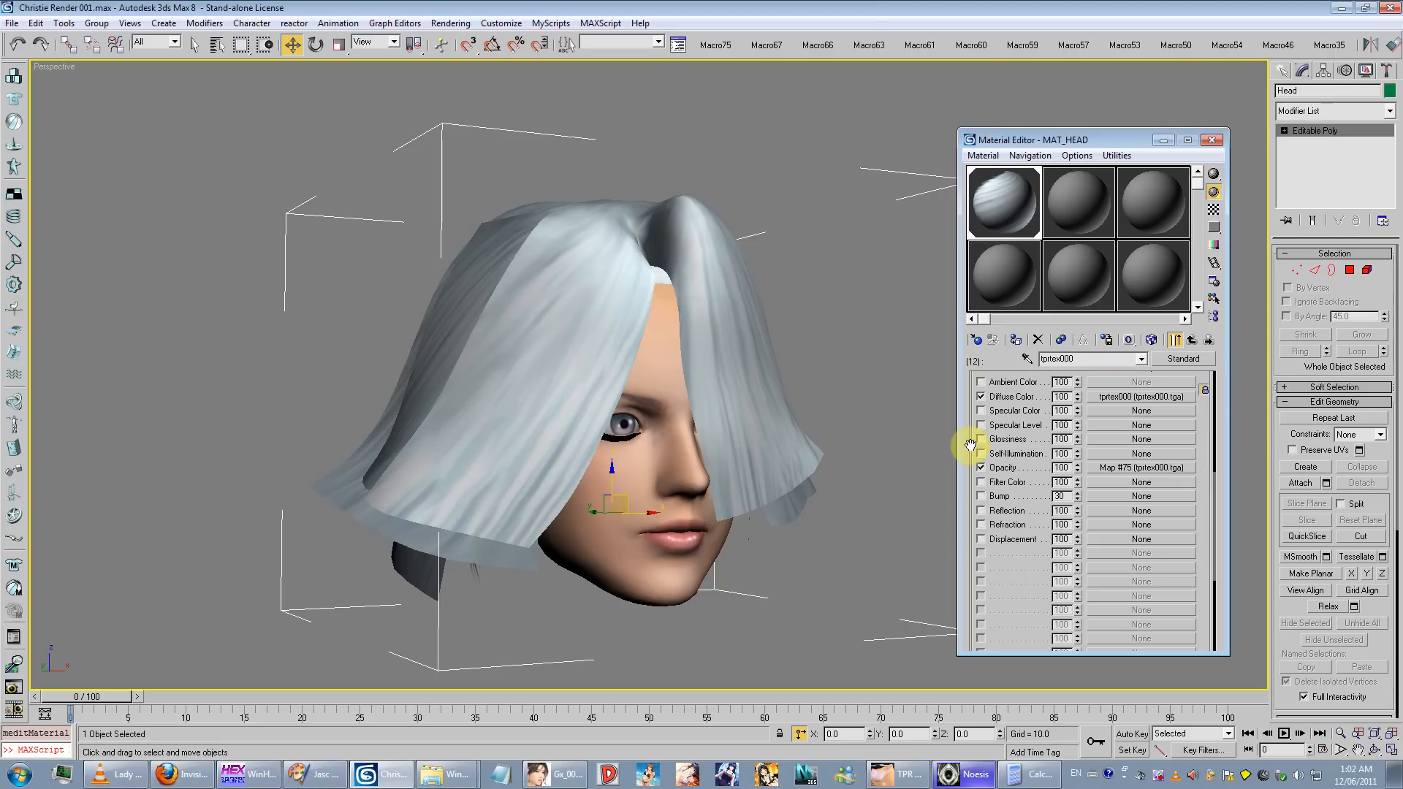
left_click_drag(971, 445, 955, 511)
middle_click_drag(714, 438, 746, 446, "alt")
Step: Copy the diffuse map of sub-material tprtex001 into its Opacity slot and check the map assignments
left_click(1064, 358)
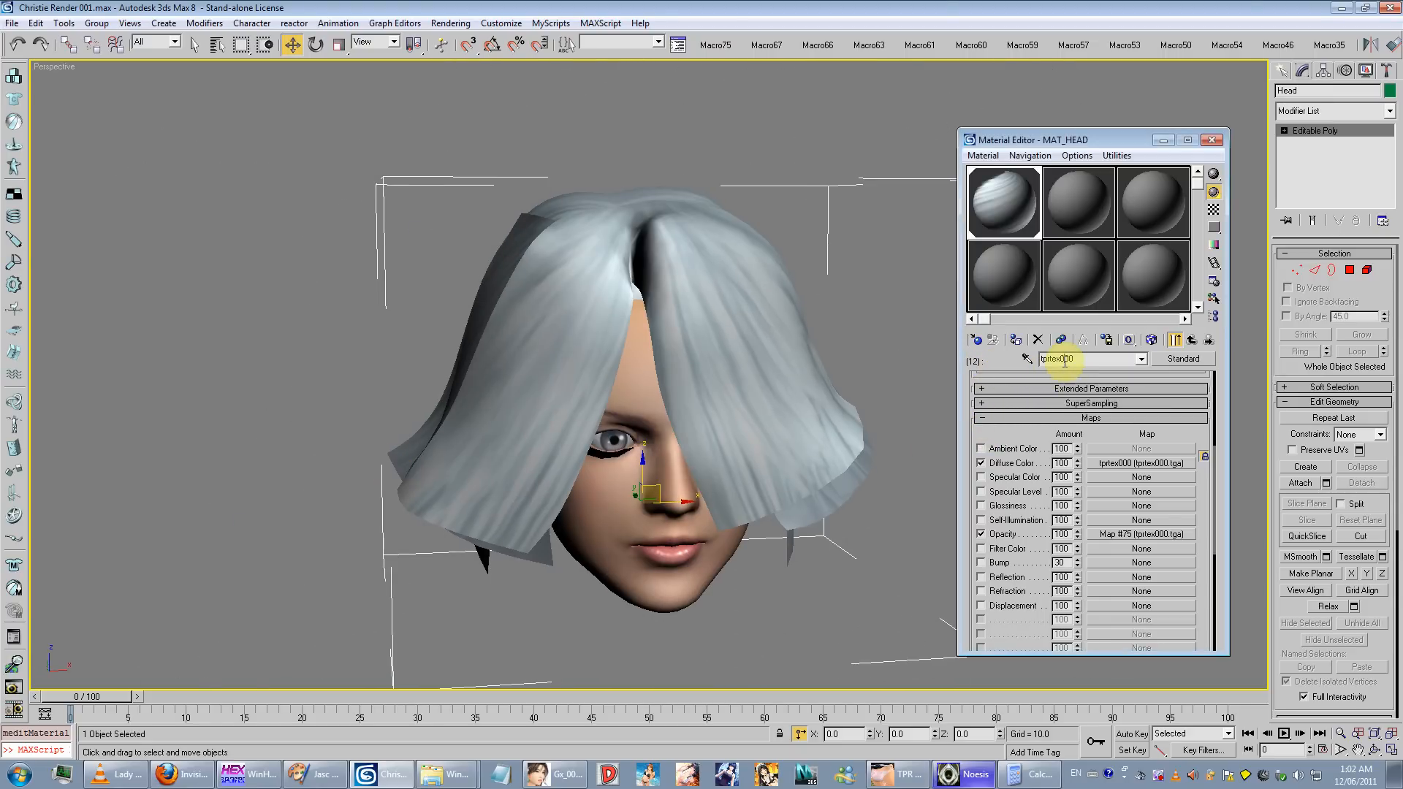
scroll(1065, 358, "up", 1)
left_click(1103, 472)
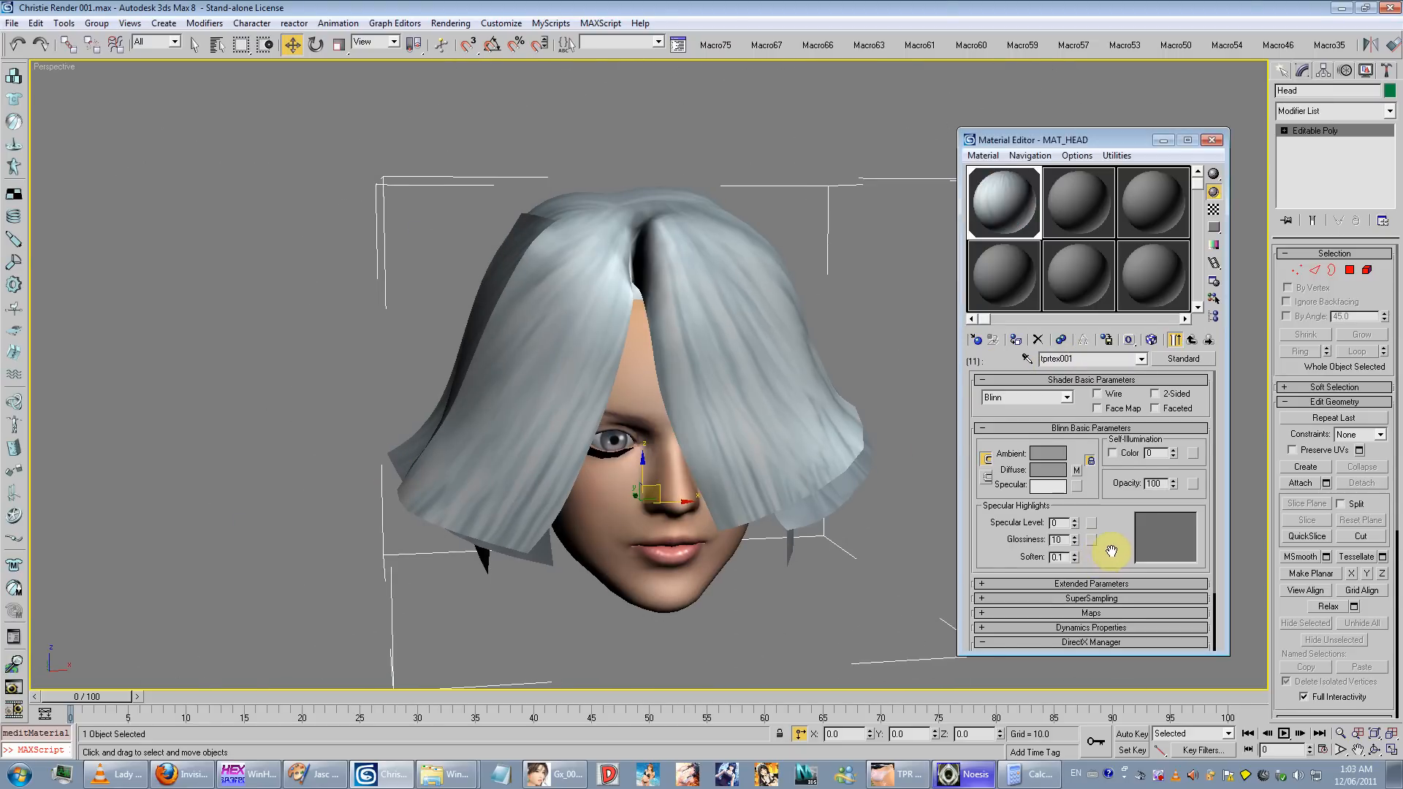
scroll(1074, 512, "down", 1)
left_click_drag(1076, 424, 1192, 439)
left_click(1061, 439)
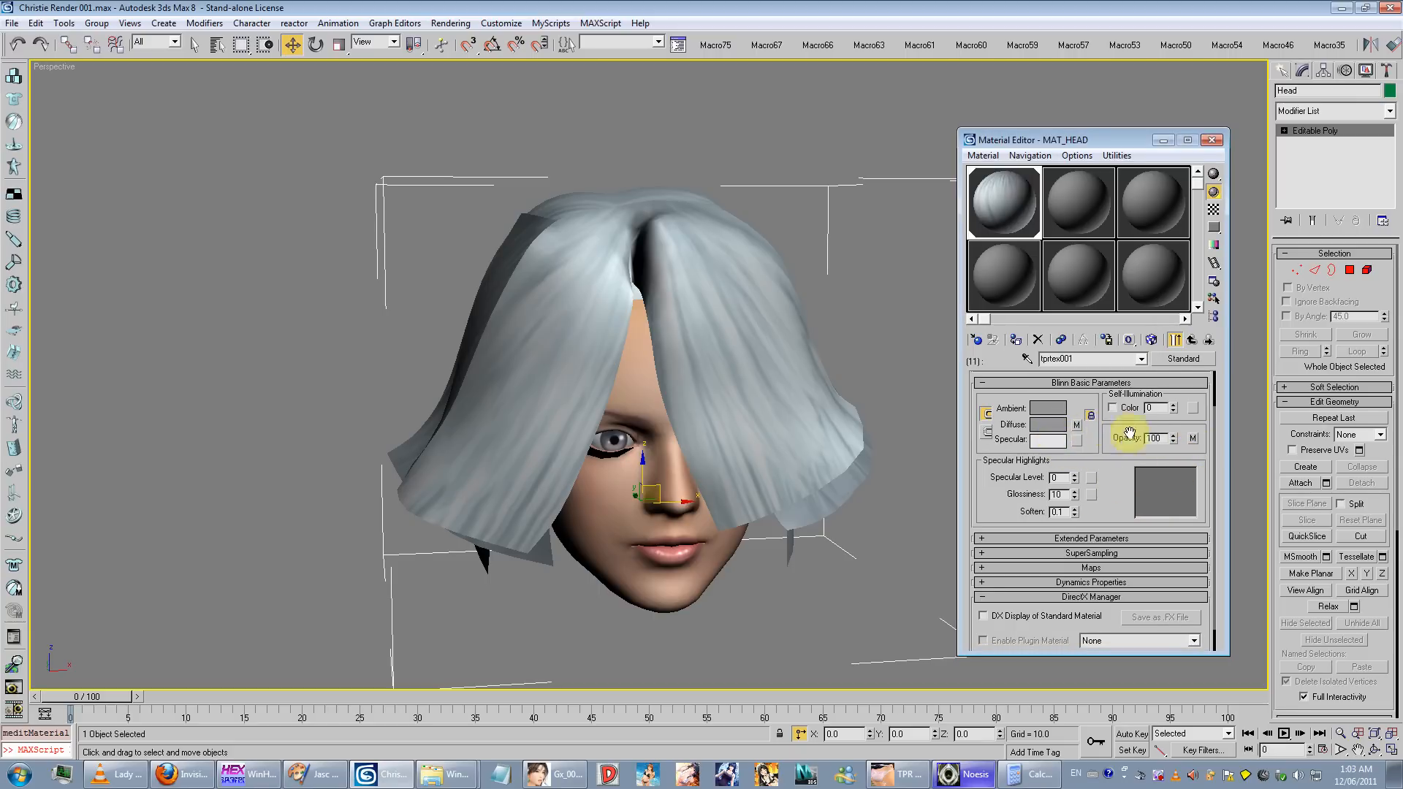
left_click(1100, 568)
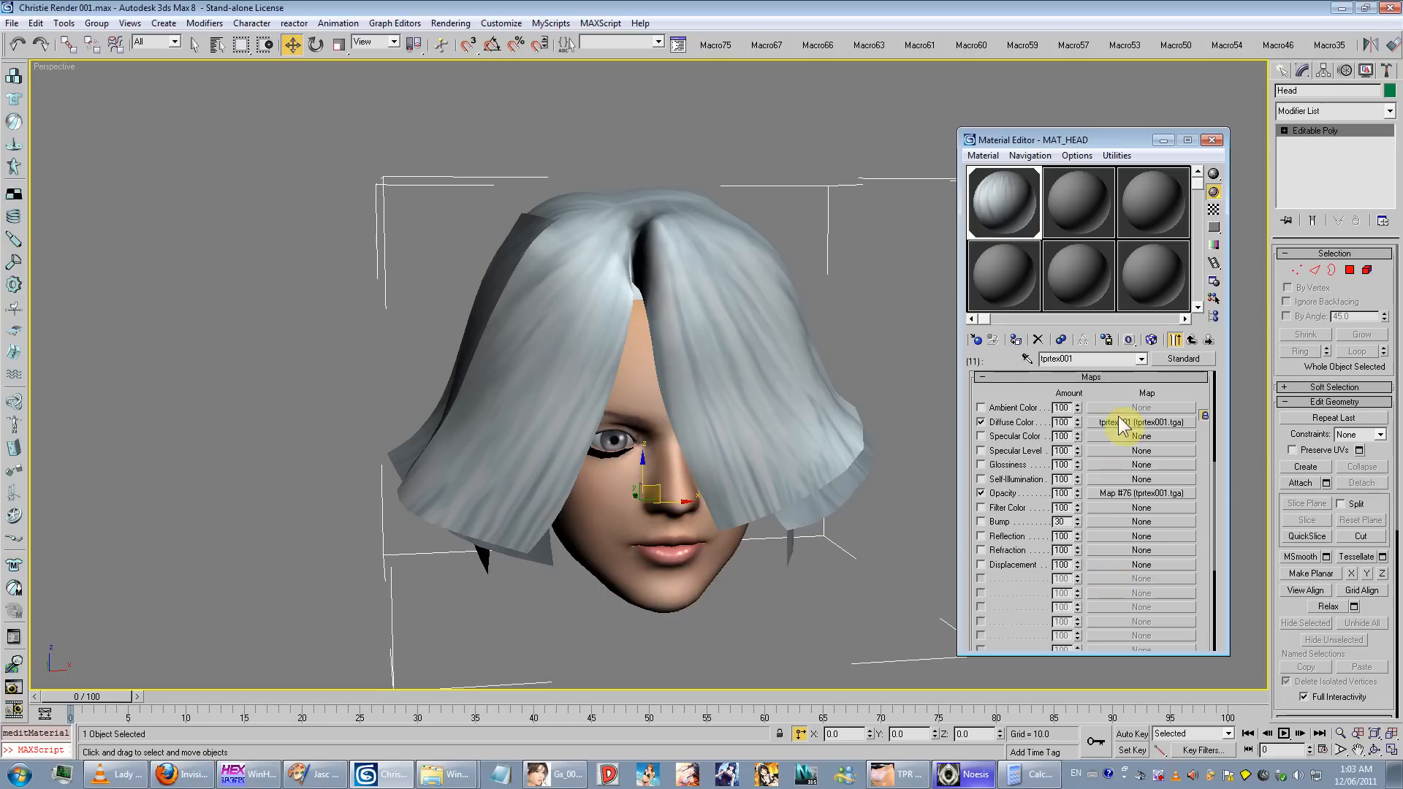
left_click(1112, 377)
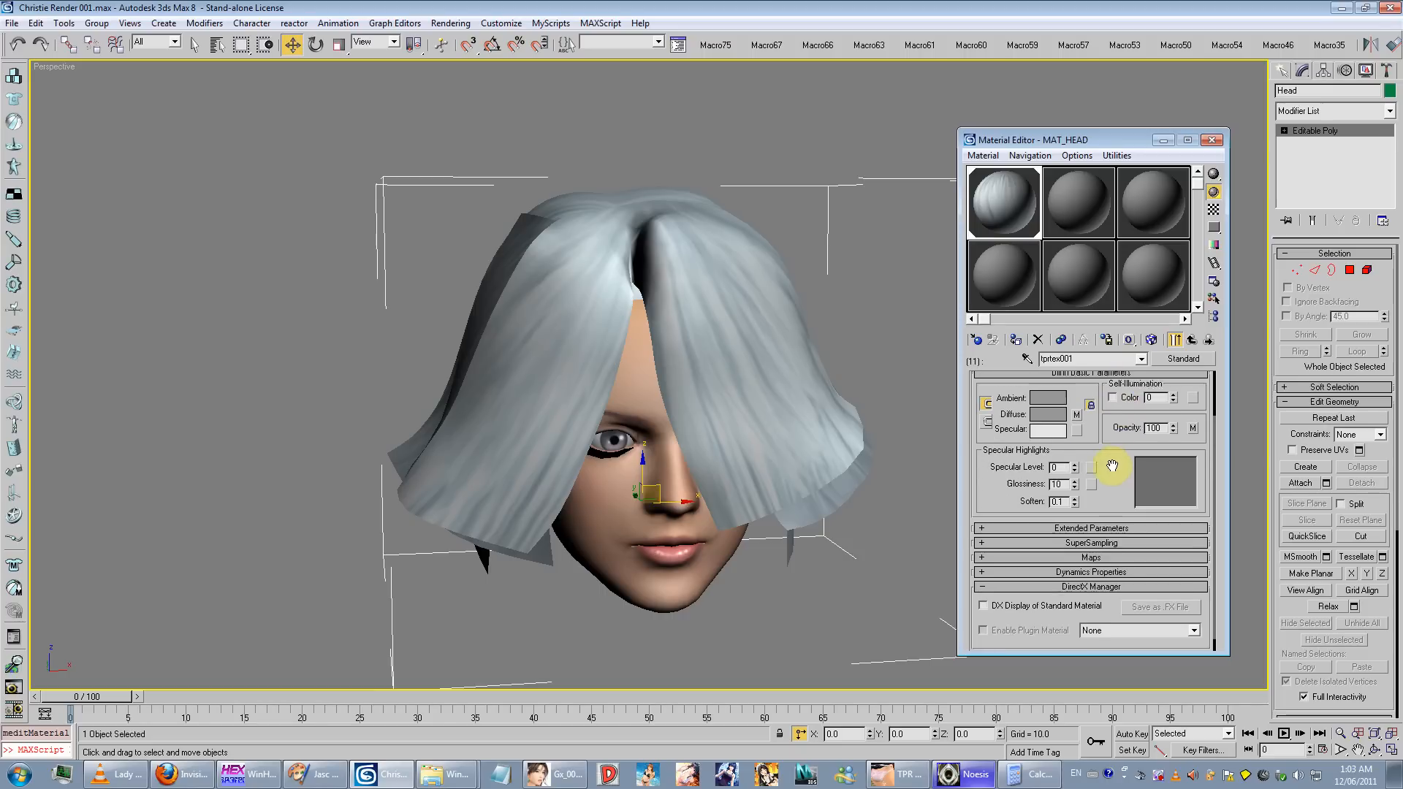
Step: Enable the 2-Sided shader option for sub-material tprtex001
left_click(1097, 584)
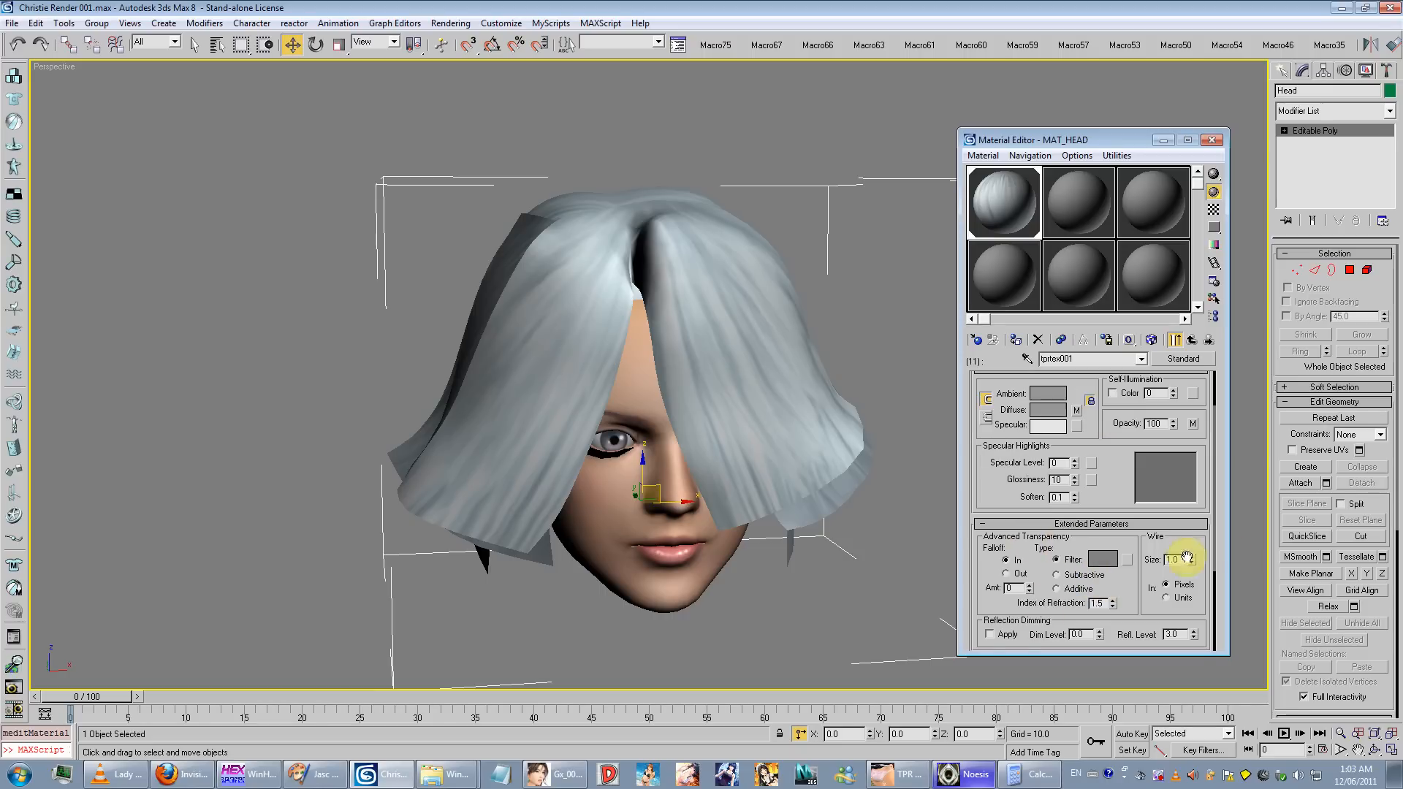
left_click(1105, 537)
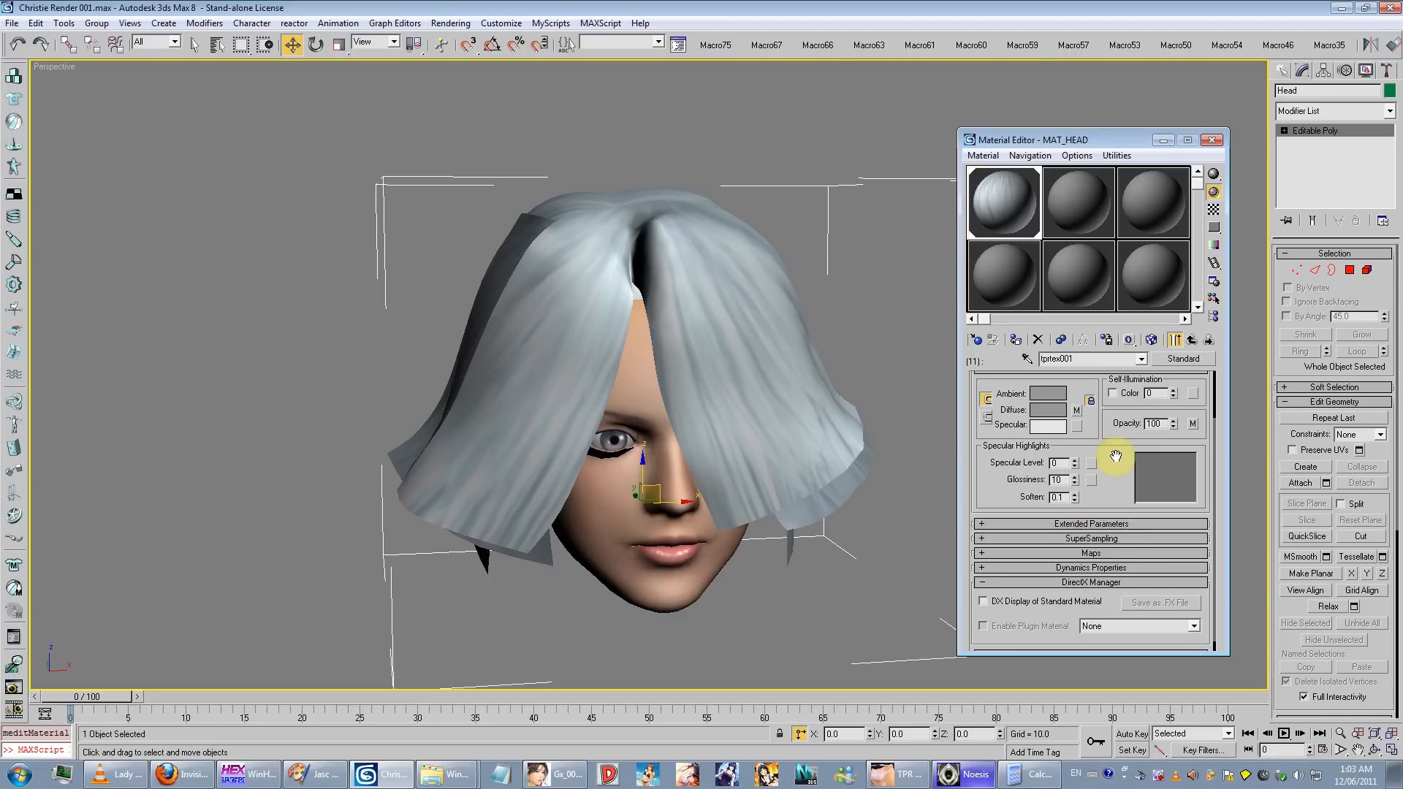
left_click_drag(1115, 458, 1115, 520)
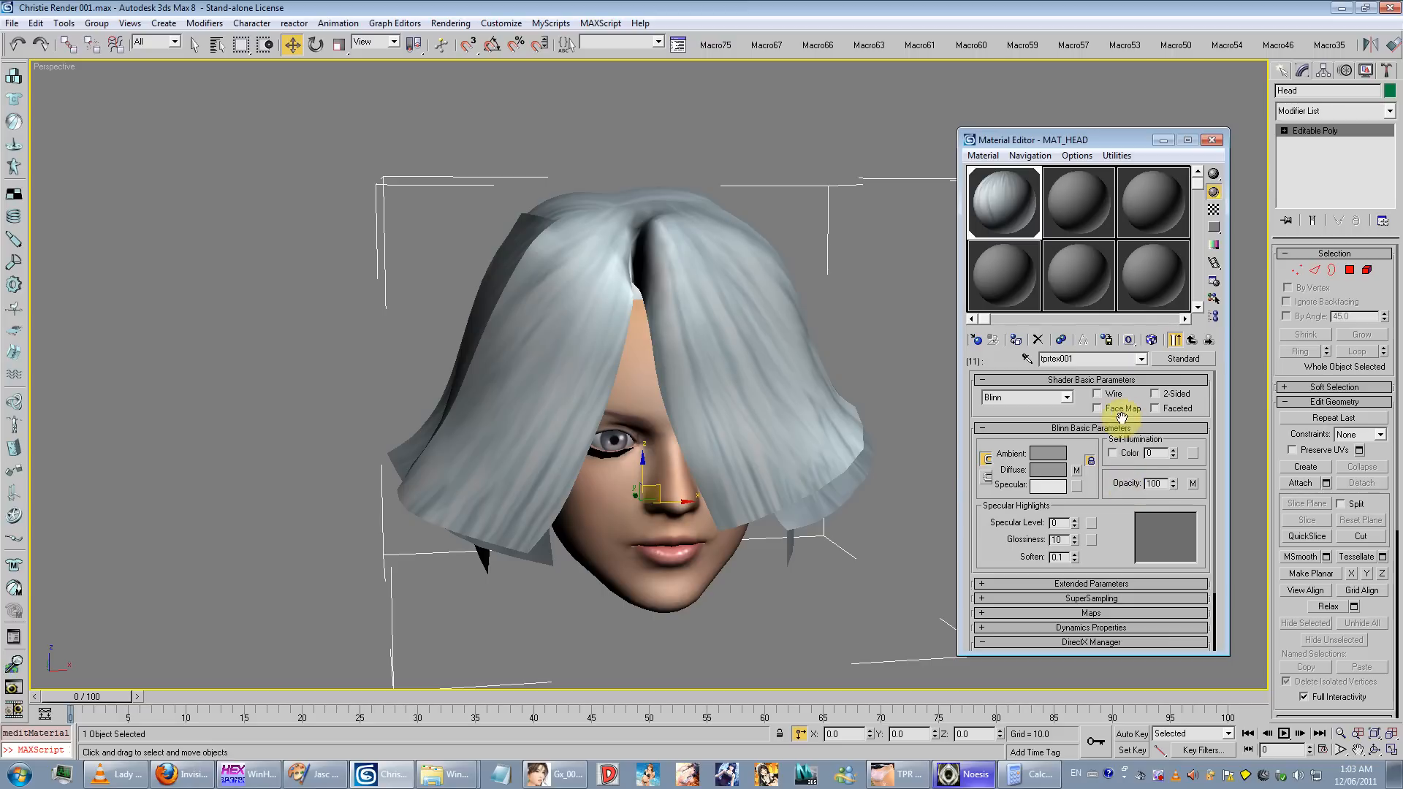
mouse_move(808, 498)
middle_mouse_down()
mouse_move(793, 509)
mouse_move(801, 380)
mouse_move(782, 360)
mouse_move(783, 498)
middle_mouse_up()
left_click(1171, 395)
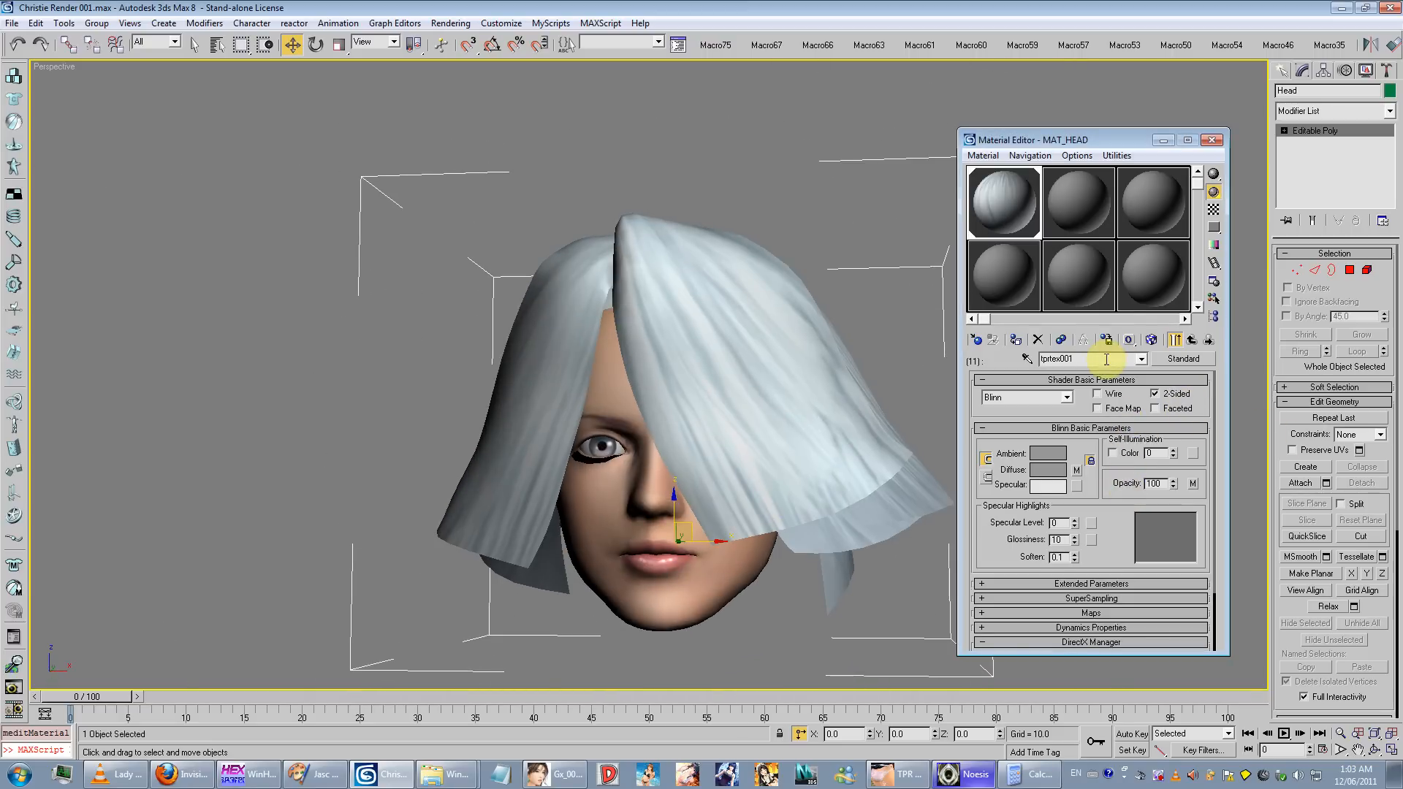
Step: Set the mono channel output of tprtex001's opacity bitmap to Alpha and return to the MAT_HEAD sub-material list
left_click(1192, 483)
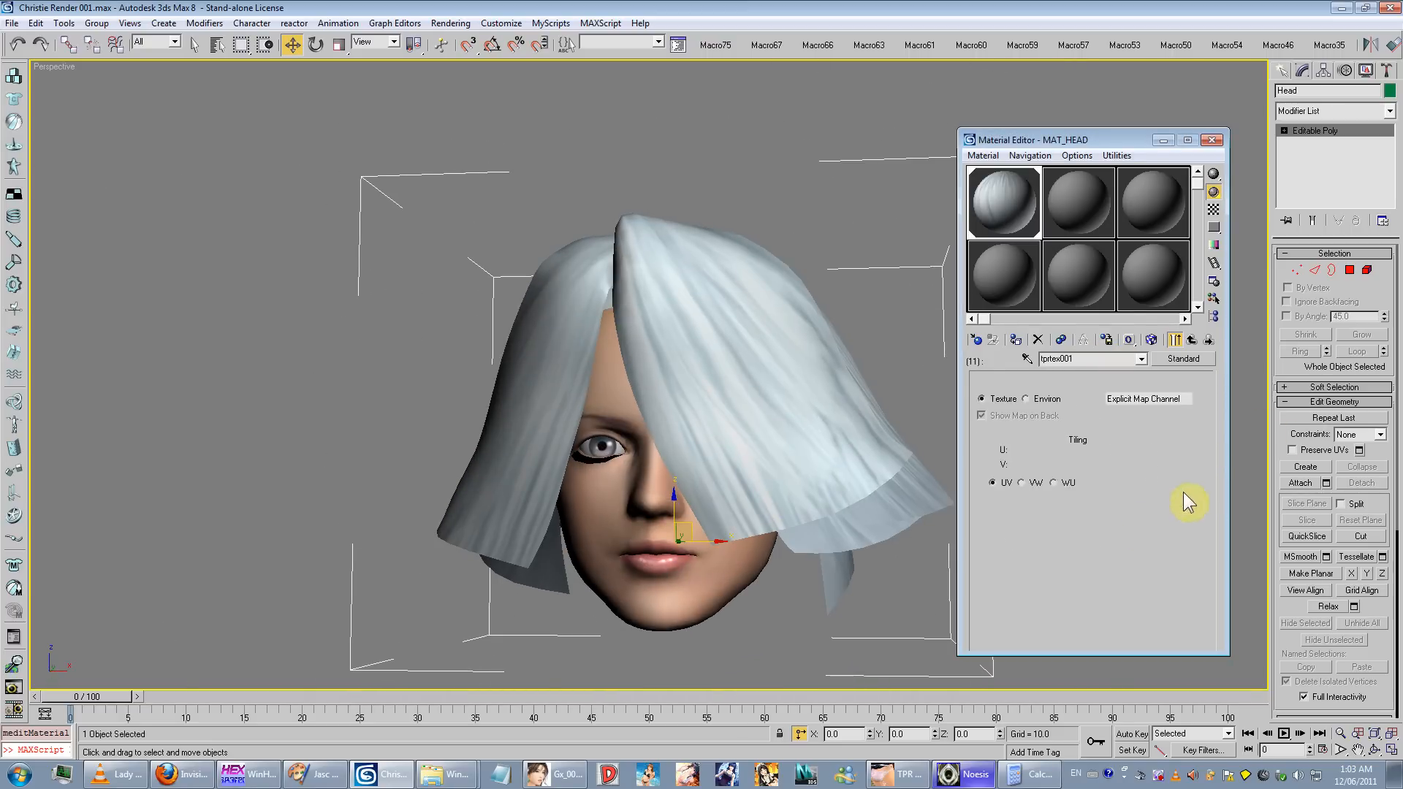
scroll(1096, 548, "down", 5)
left_click(1020, 538)
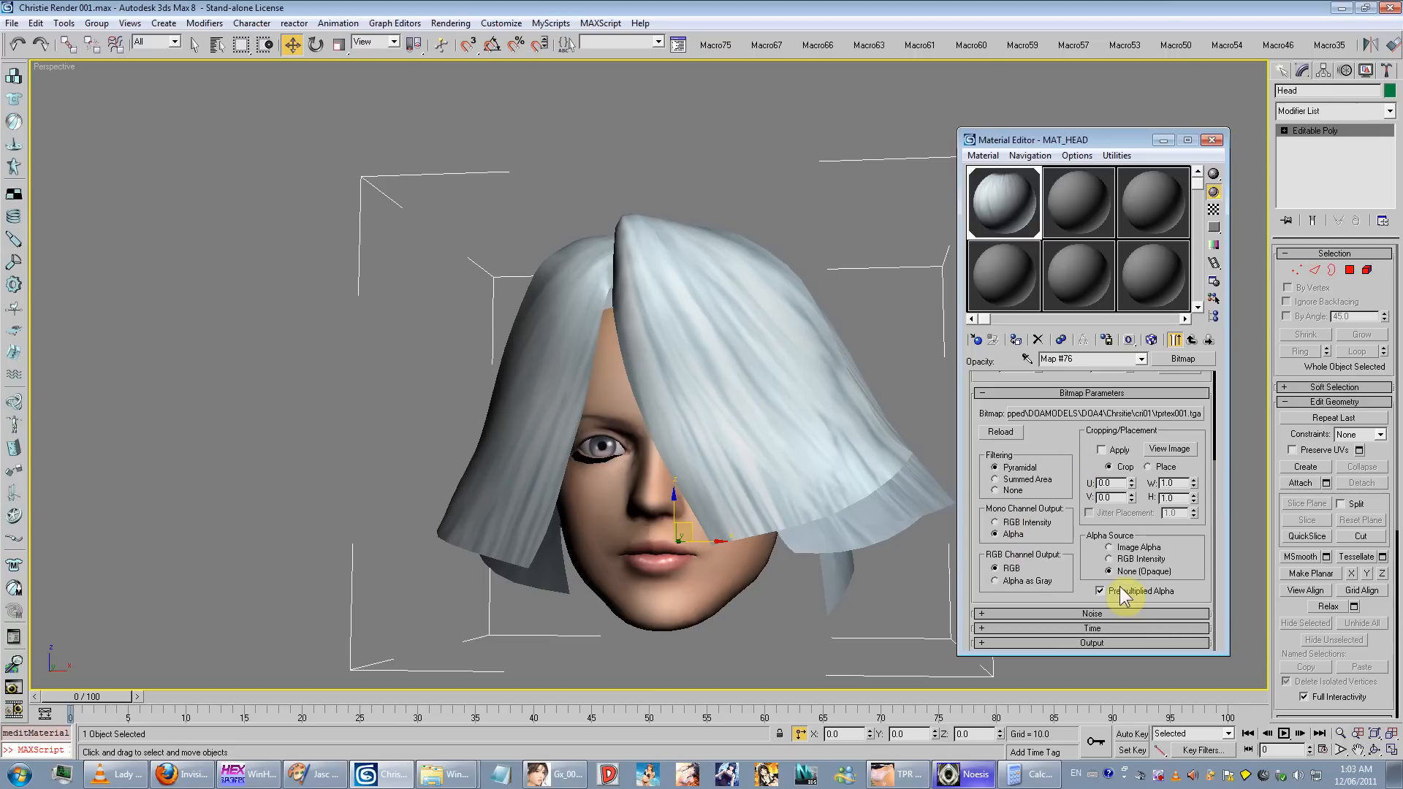
key("Up")
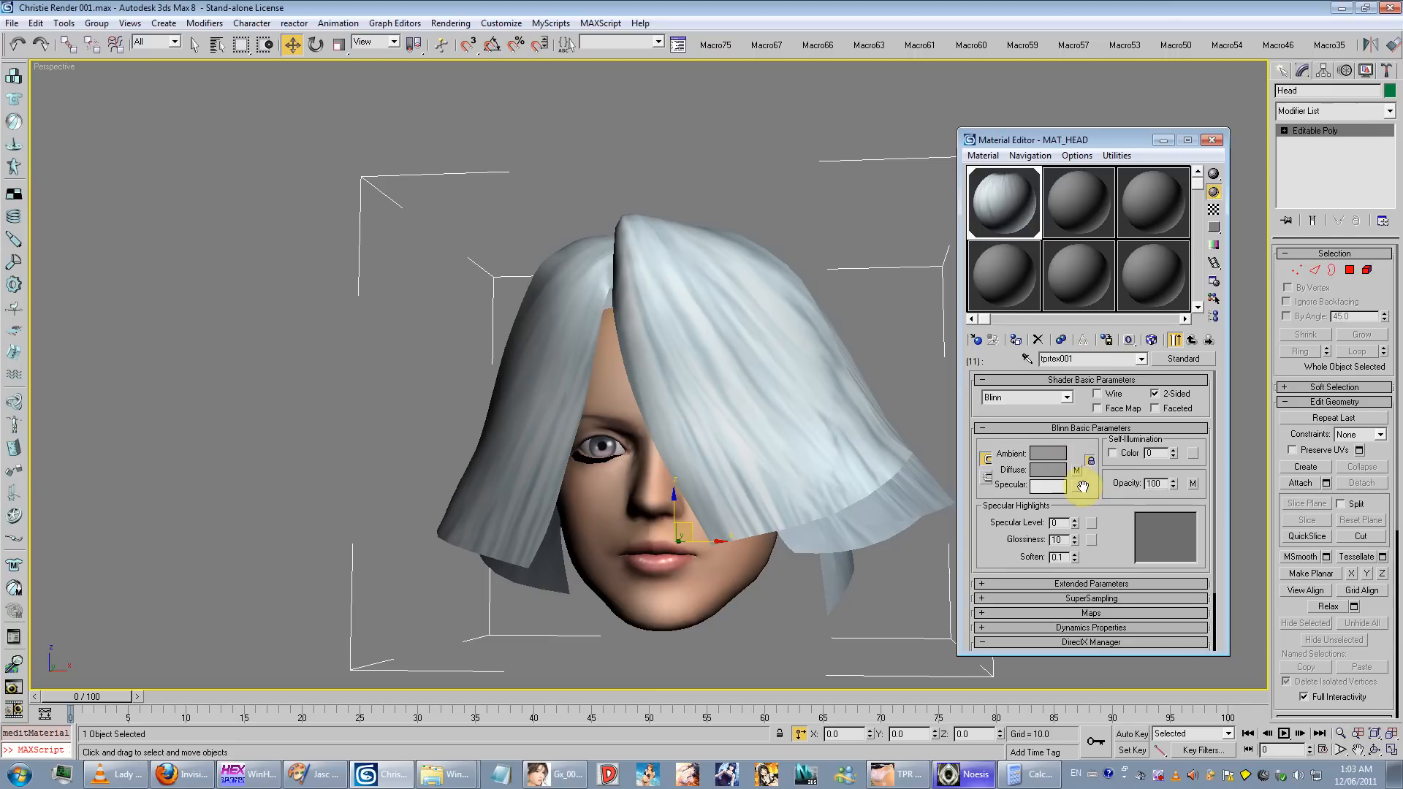
key("Up")
Step: Make sub-material tprtex002 2-Sided and copy its diffuse map into its Opacity slot using the Copy method
left_click(1084, 490)
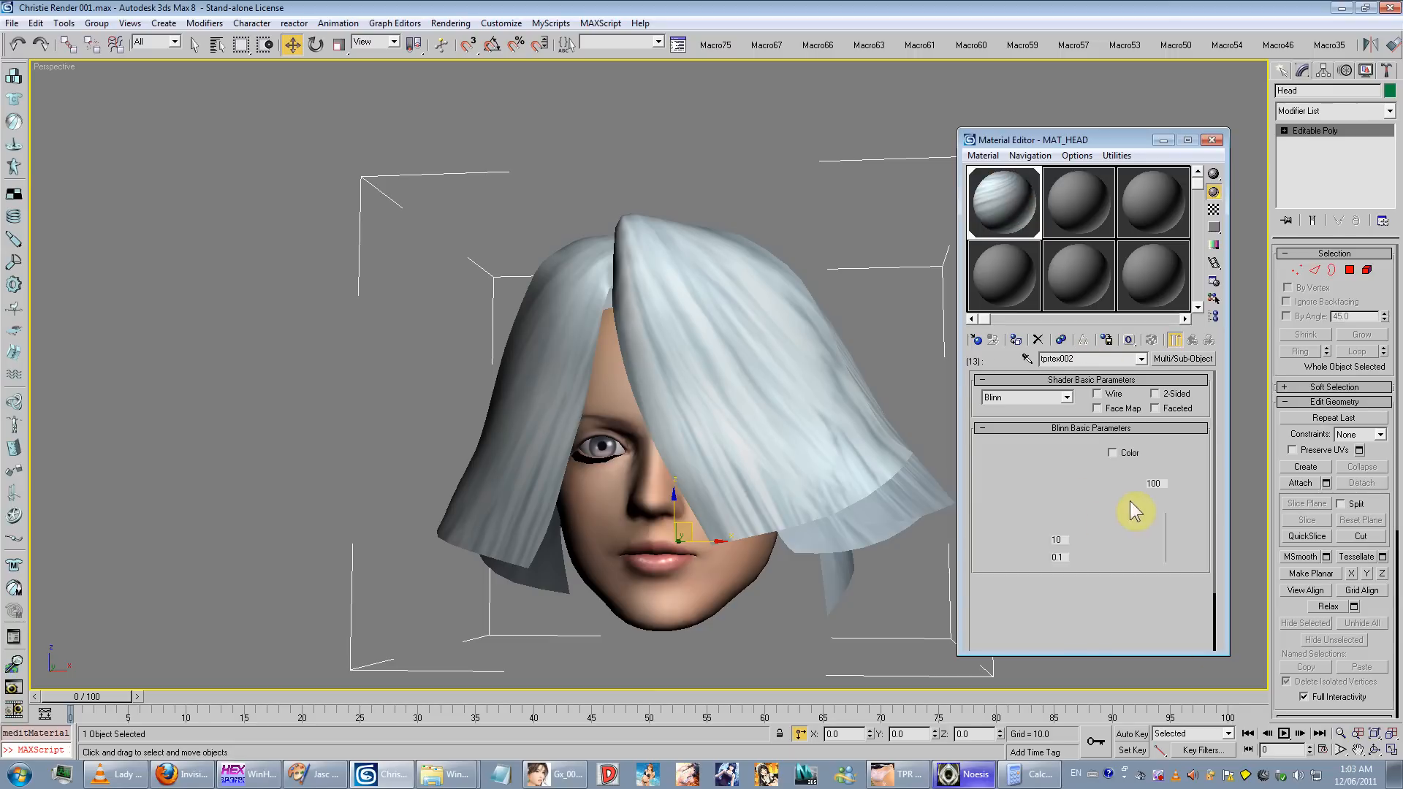
left_click_drag(1077, 471, 1193, 484)
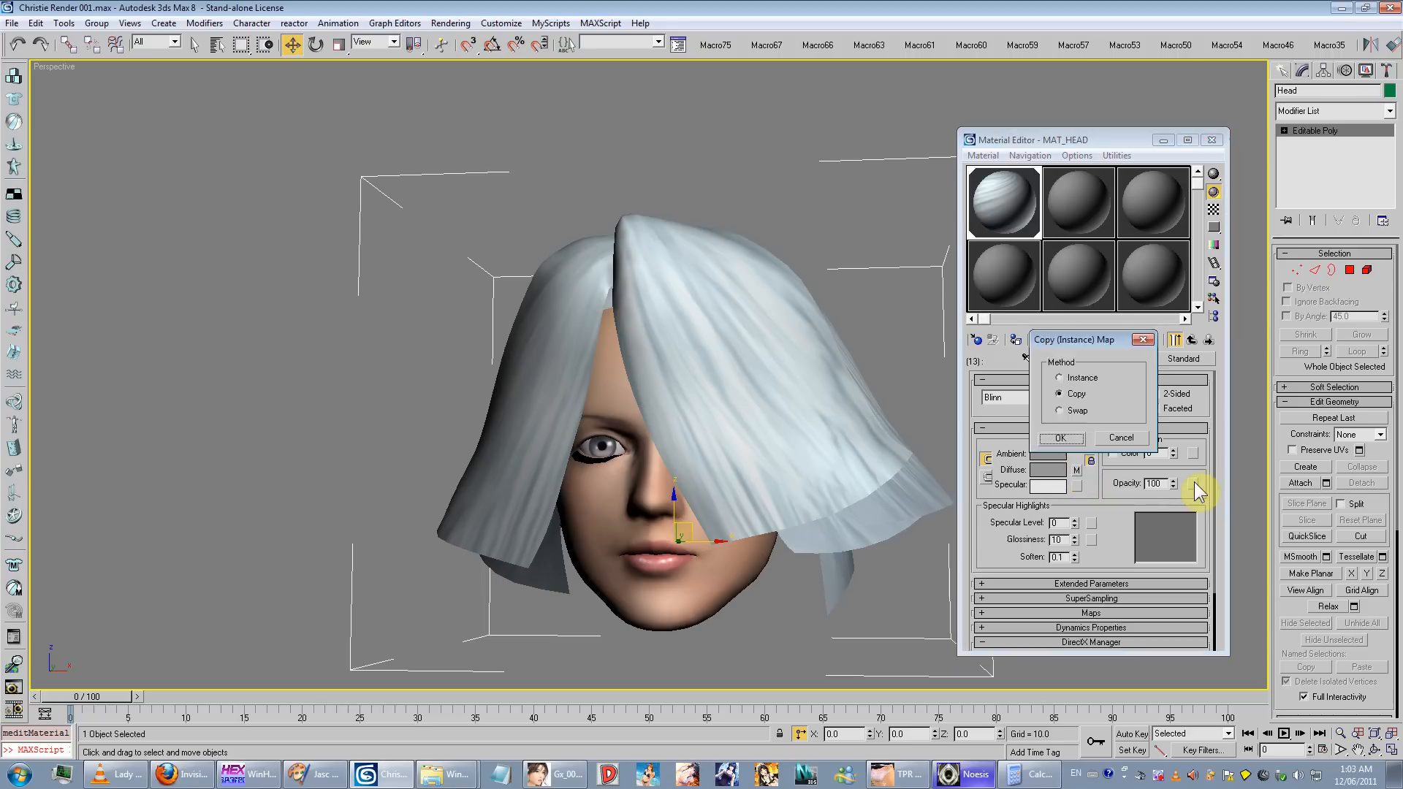
key("Return")
Step: Give tprtex002's opacity bitmap Alpha mono channel output and Image Alpha as alpha source, with Premultiplied Alpha off
left_click(1191, 485)
scroll(1081, 511, "down", 5)
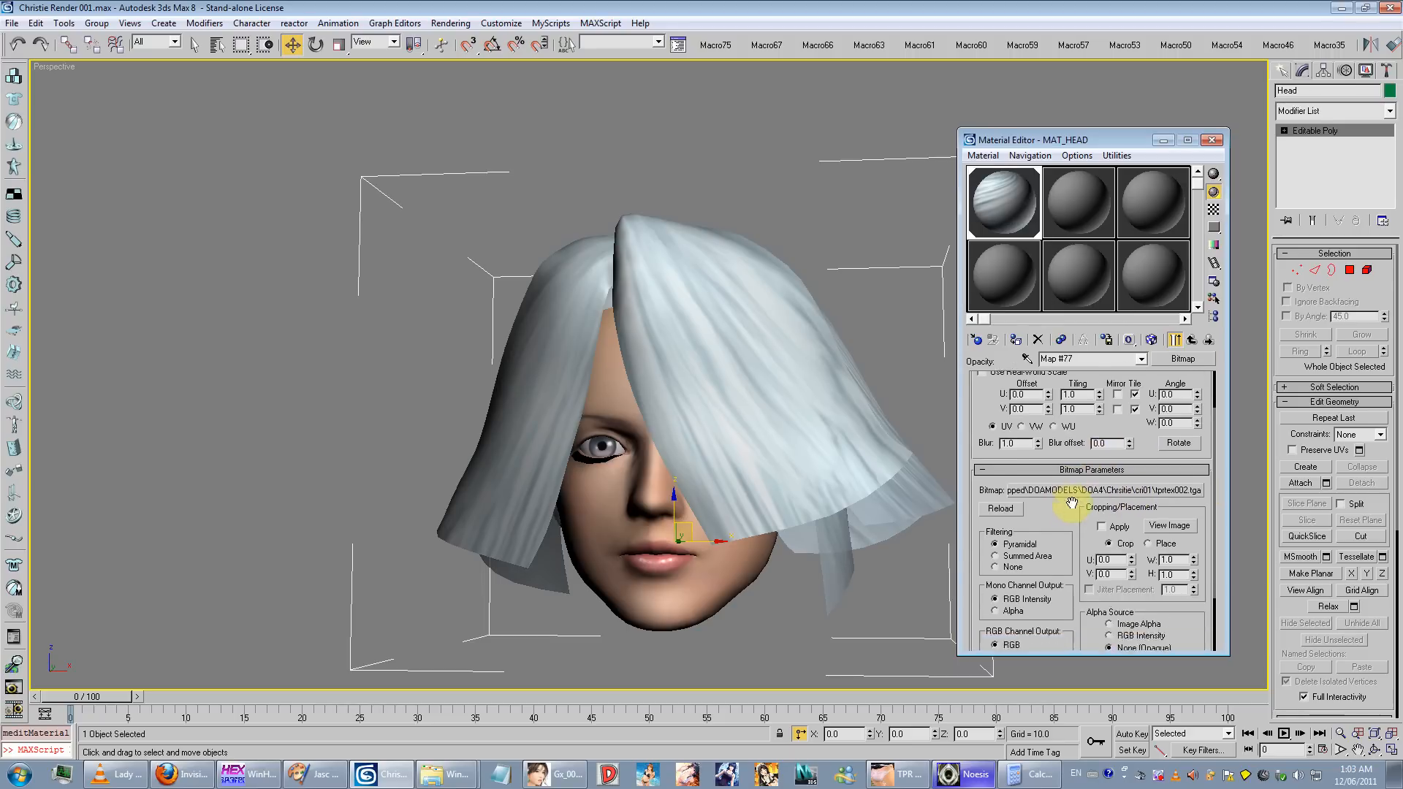
left_click(1014, 535)
left_click(1118, 593)
left_click(1133, 549)
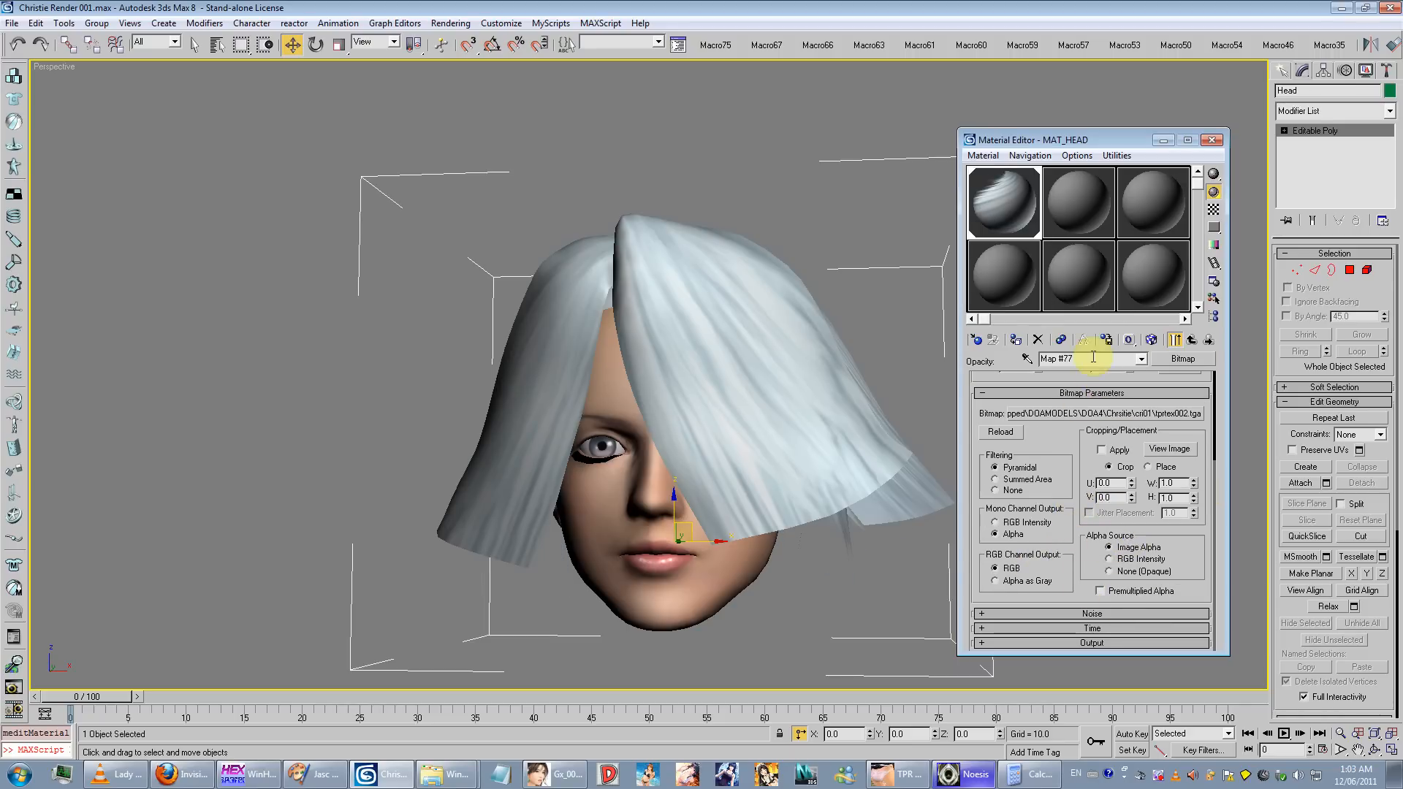
Step: Check the bitmap settings of tprtex002's diffuse map and return to the MAT_HEAD sub-material list
key("Up")
left_click(1083, 471)
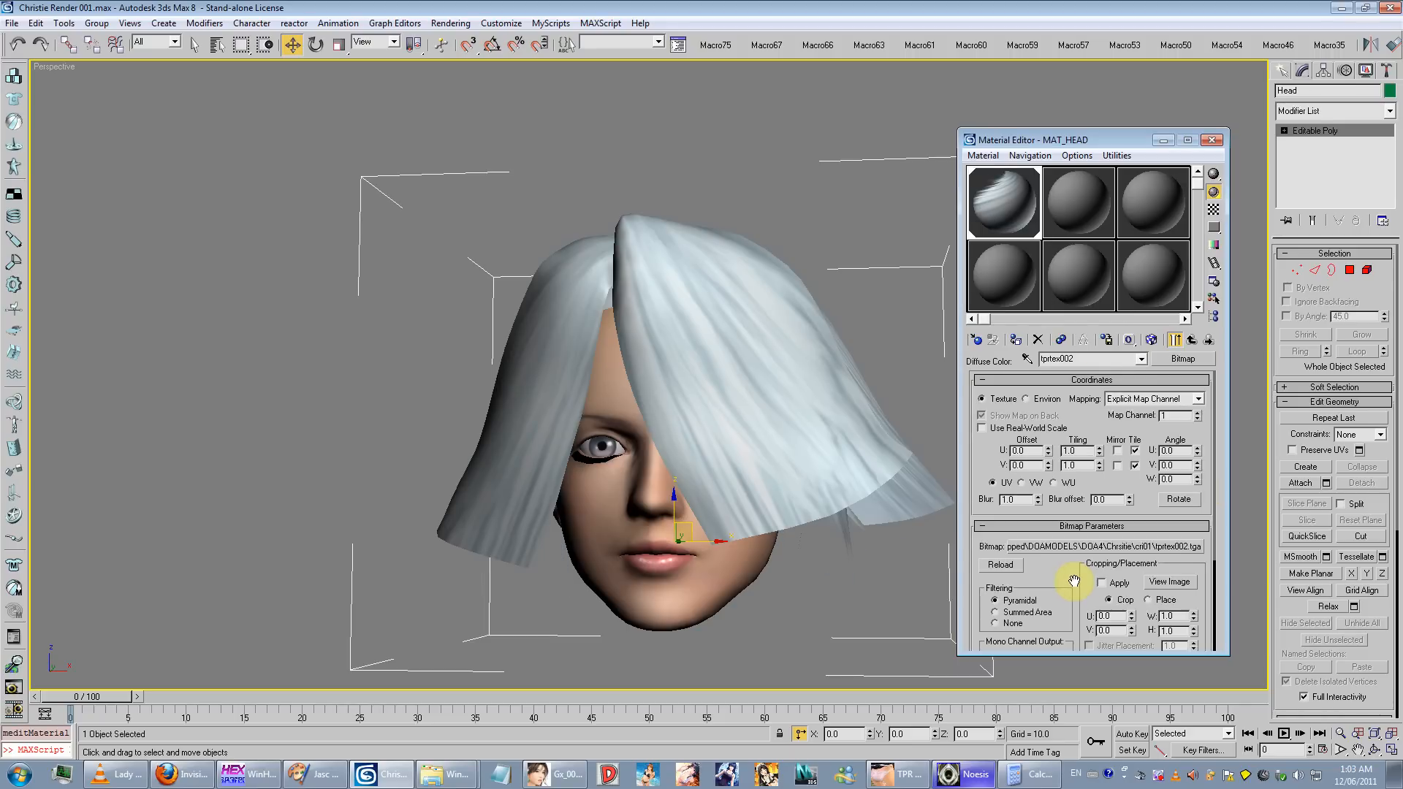
scroll(1096, 577, "down", 5)
key("Up")
scroll(1078, 497, "up", 5)
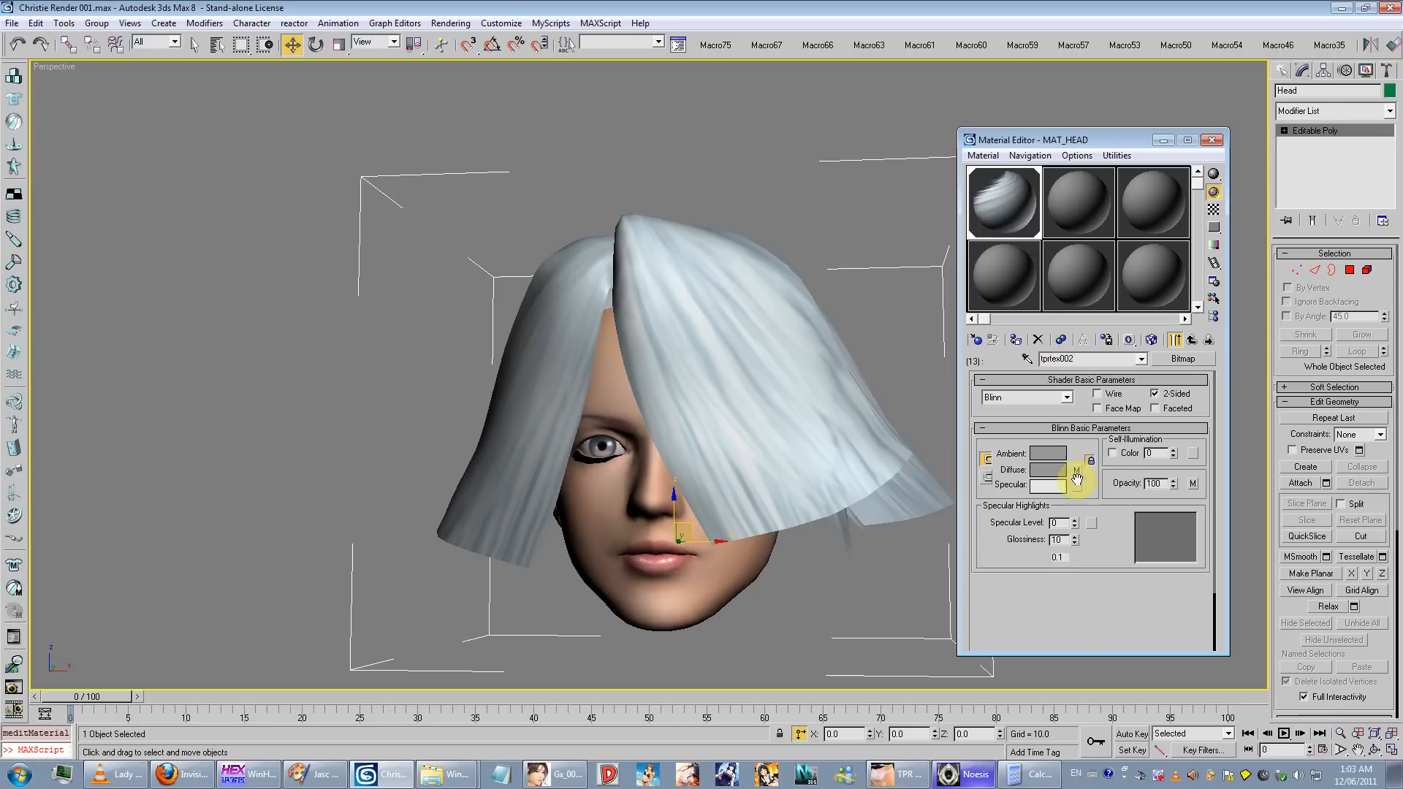
key("Up")
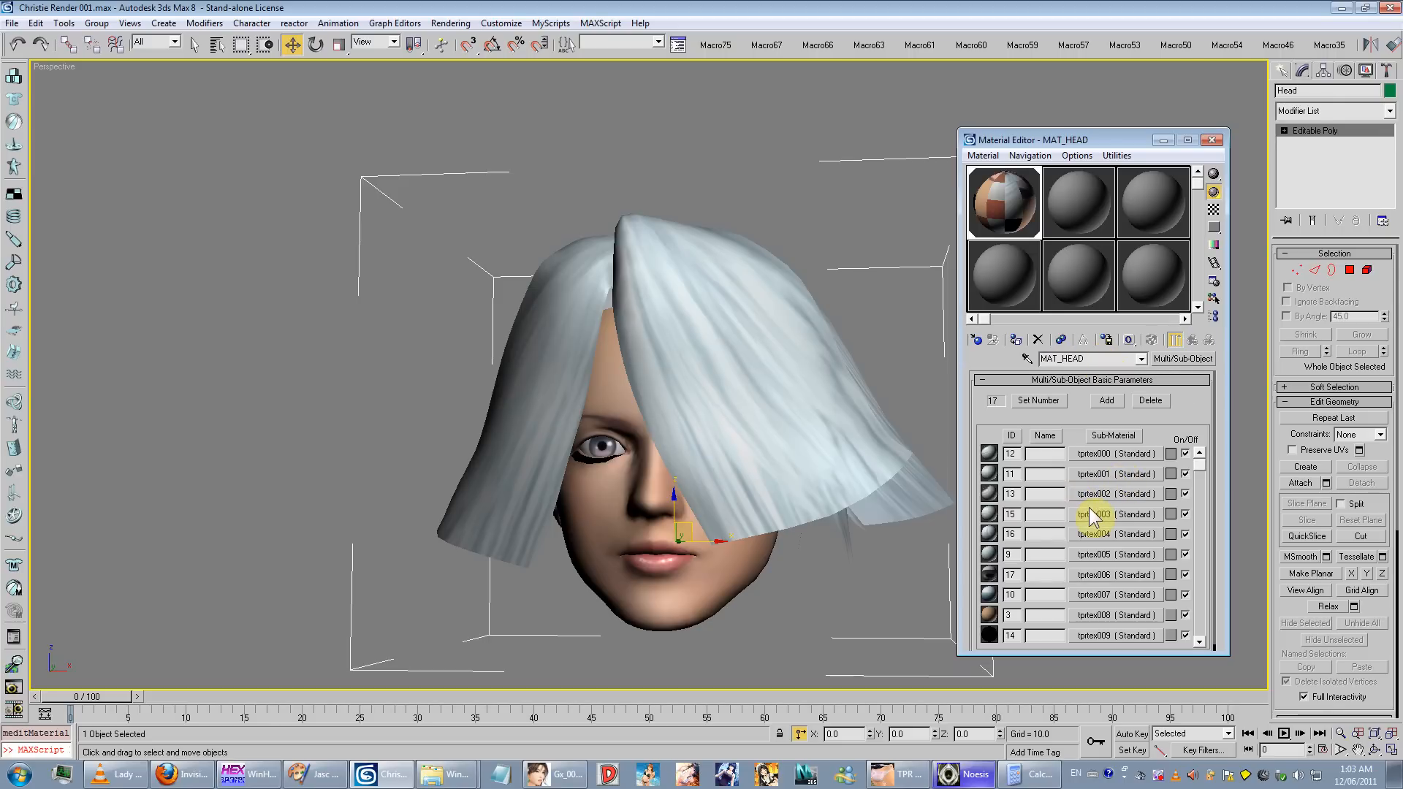
Step: Copy the diffuse map of sub-material tprtex003 into its Opacity slot
left_click(1089, 511)
left_click_drag(1076, 470, 1194, 488)
key("Return")
Step: Set tprtex003's opacity bitmap to Alpha mono channel output and Image Alpha source, and turn off Premultiplied Alpha
left_click(1193, 488)
scroll(1074, 541, "down", 4)
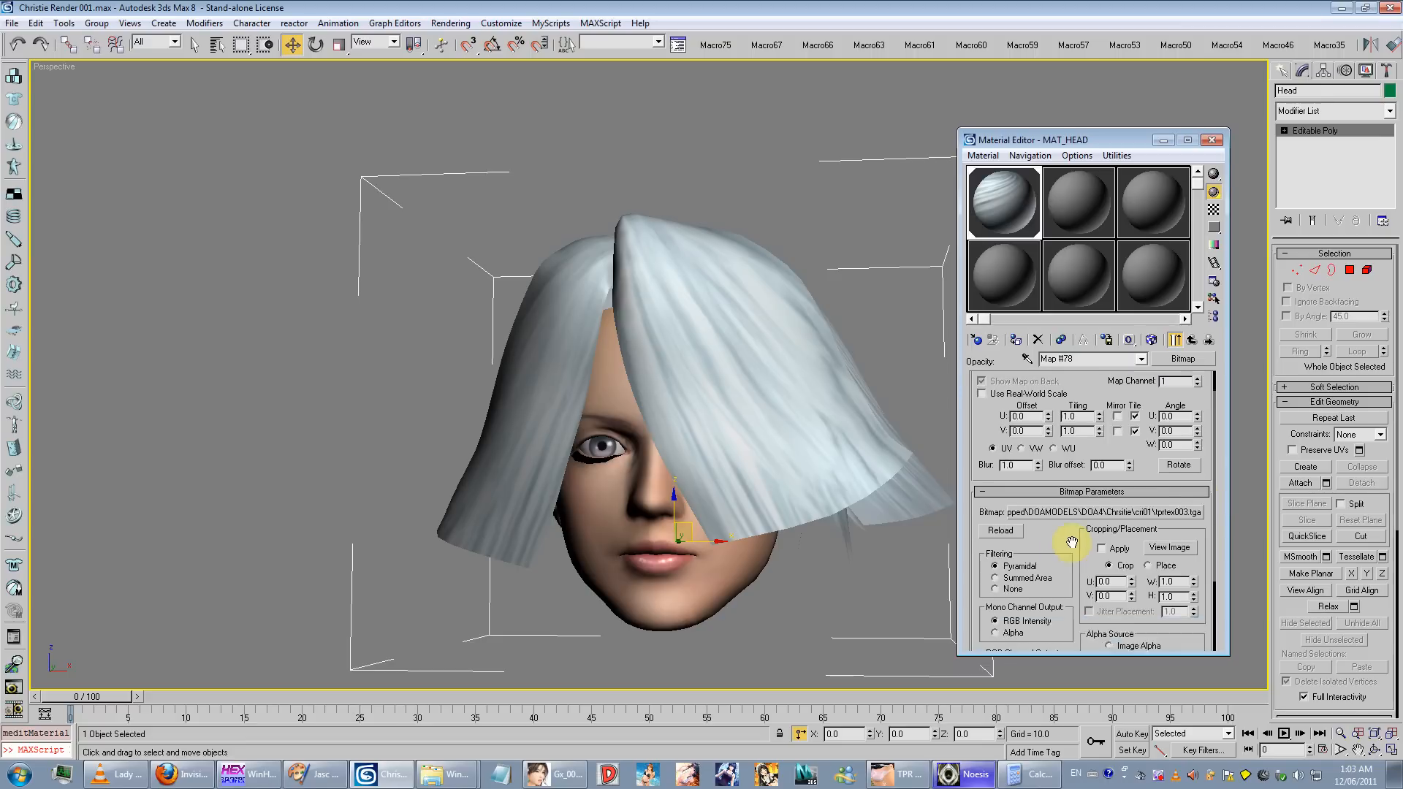
left_click(994, 544)
left_click(1099, 600)
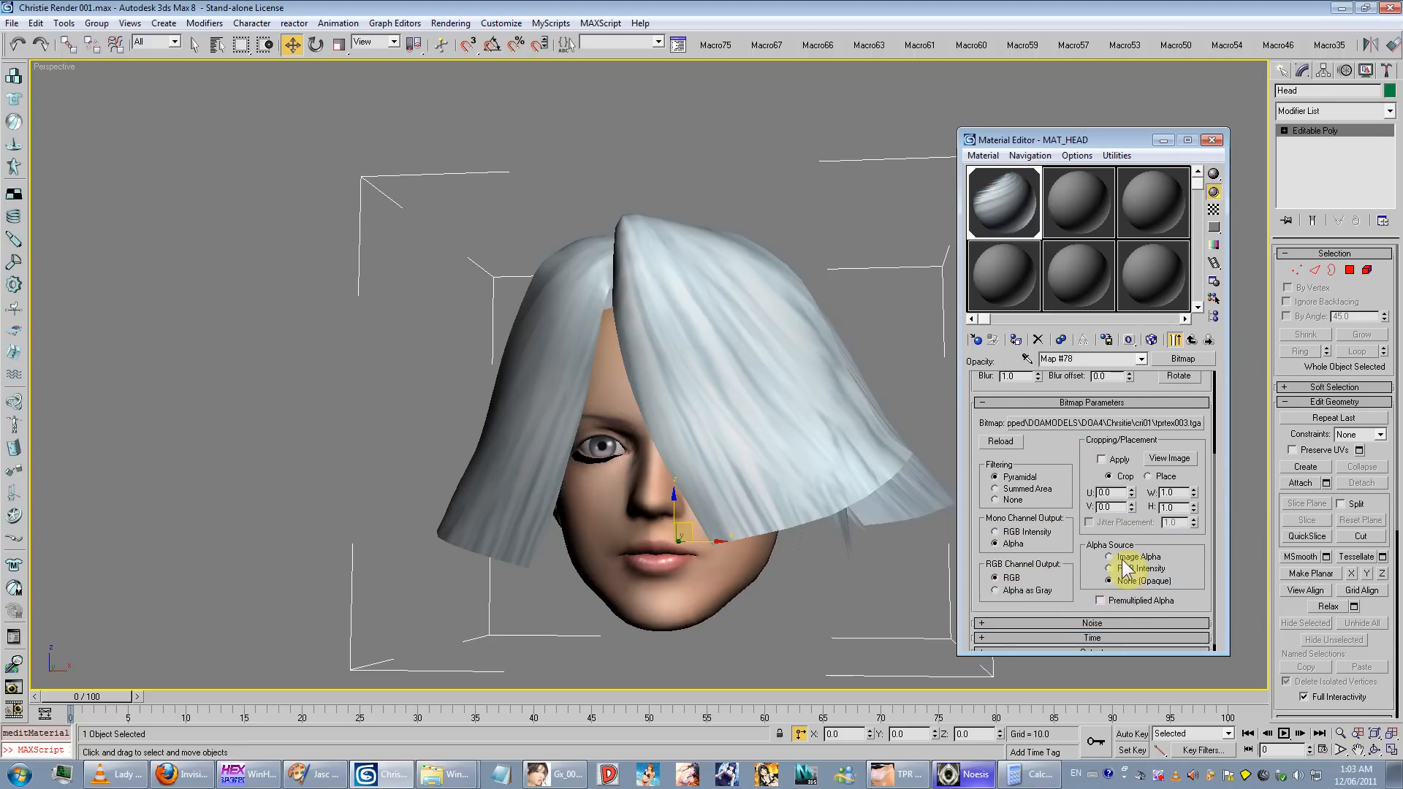
left_click(1109, 556)
key("Up")
key("Up")
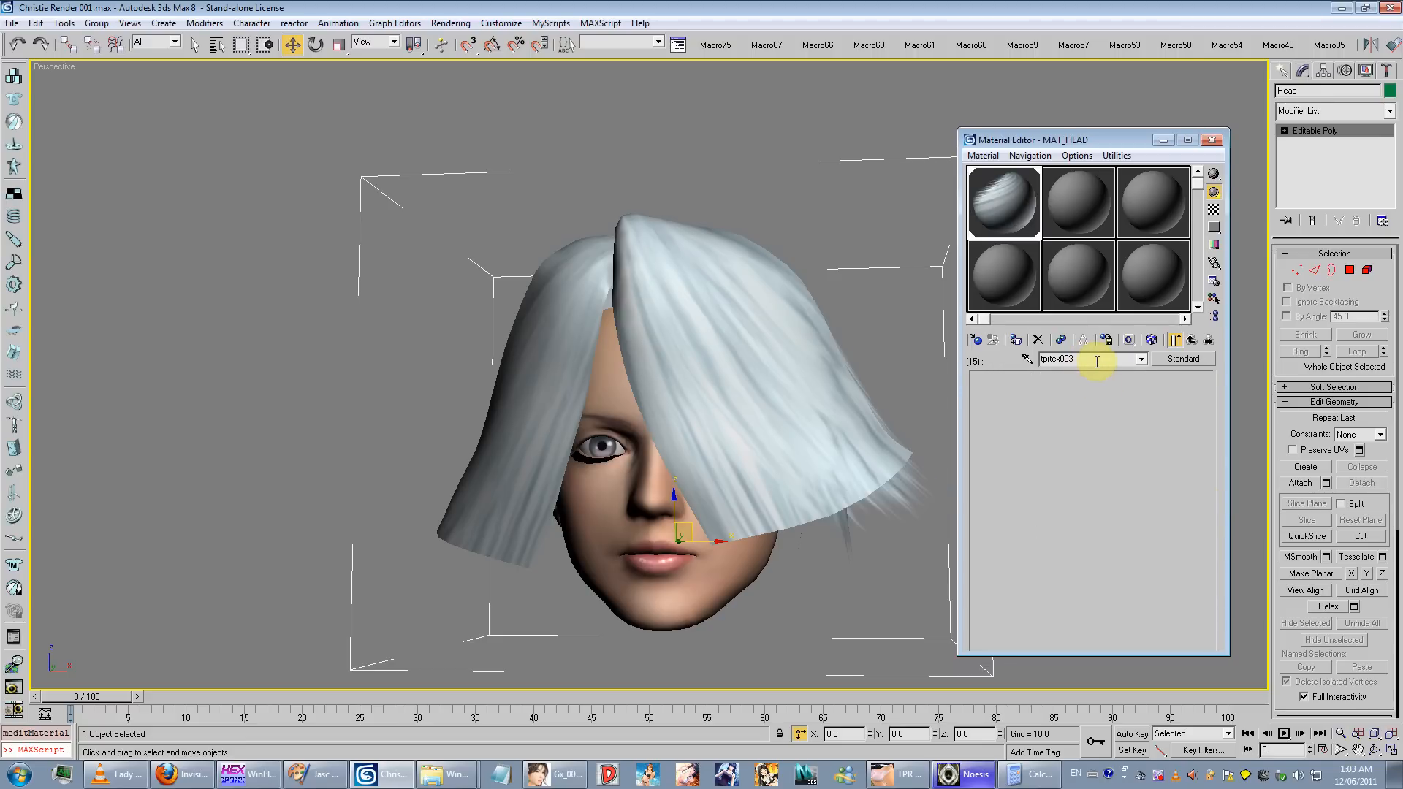
Step: Revisit sub-materials tprtex000 and tprtex003 to check their basic shader settings, collapsing tprtex000's map list
left_click(1115, 447)
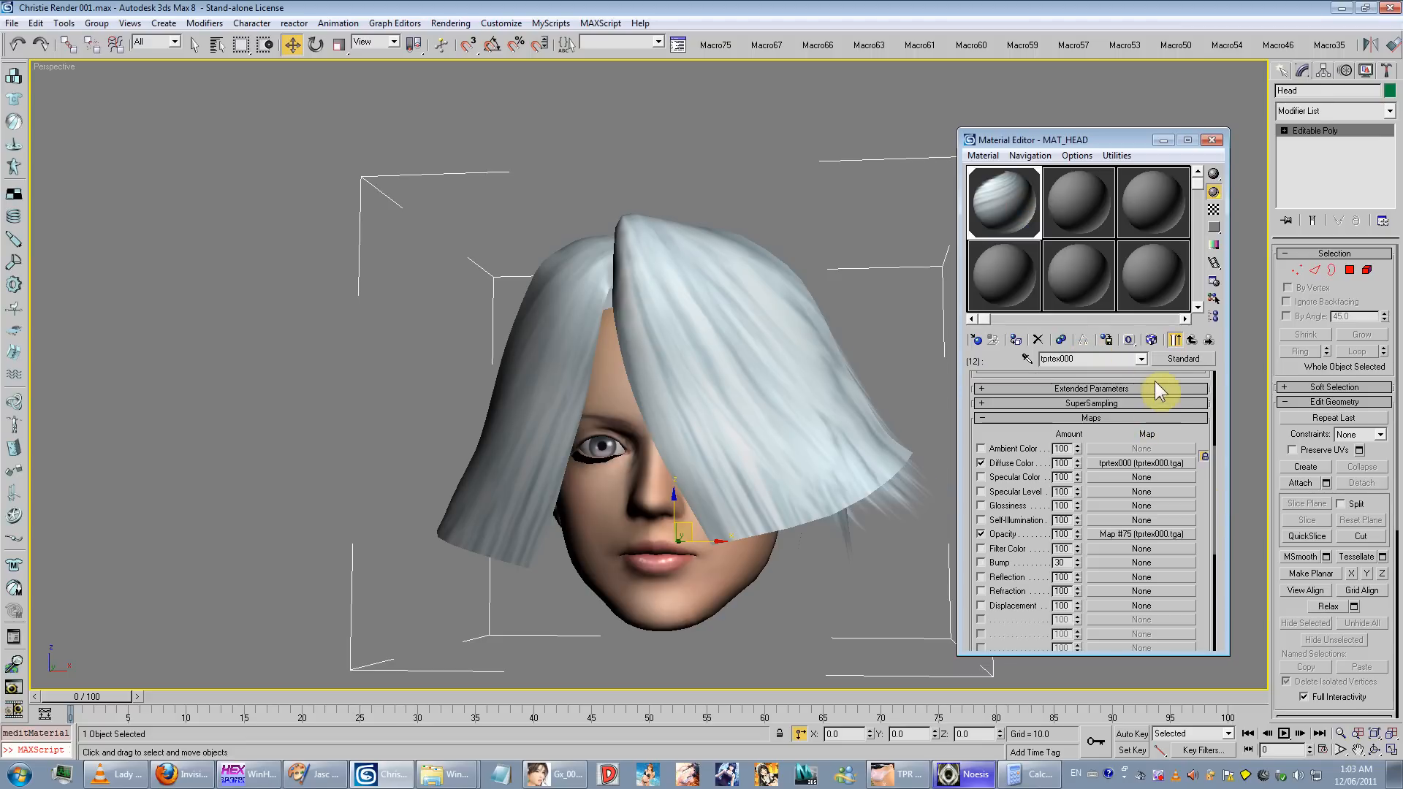
left_click_drag(1157, 387, 1157, 589)
left_click(1143, 615)
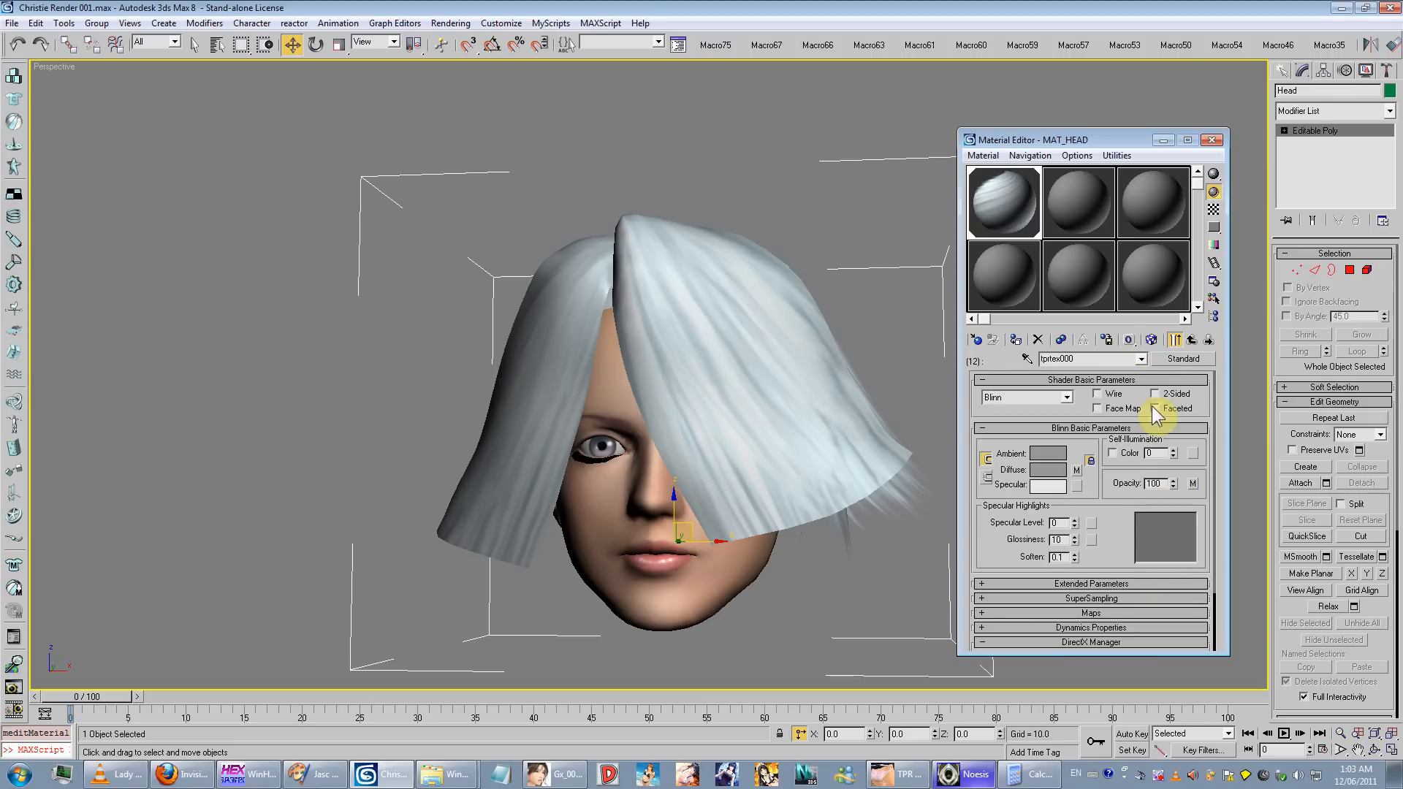
left_click(1192, 340)
left_click(1113, 515)
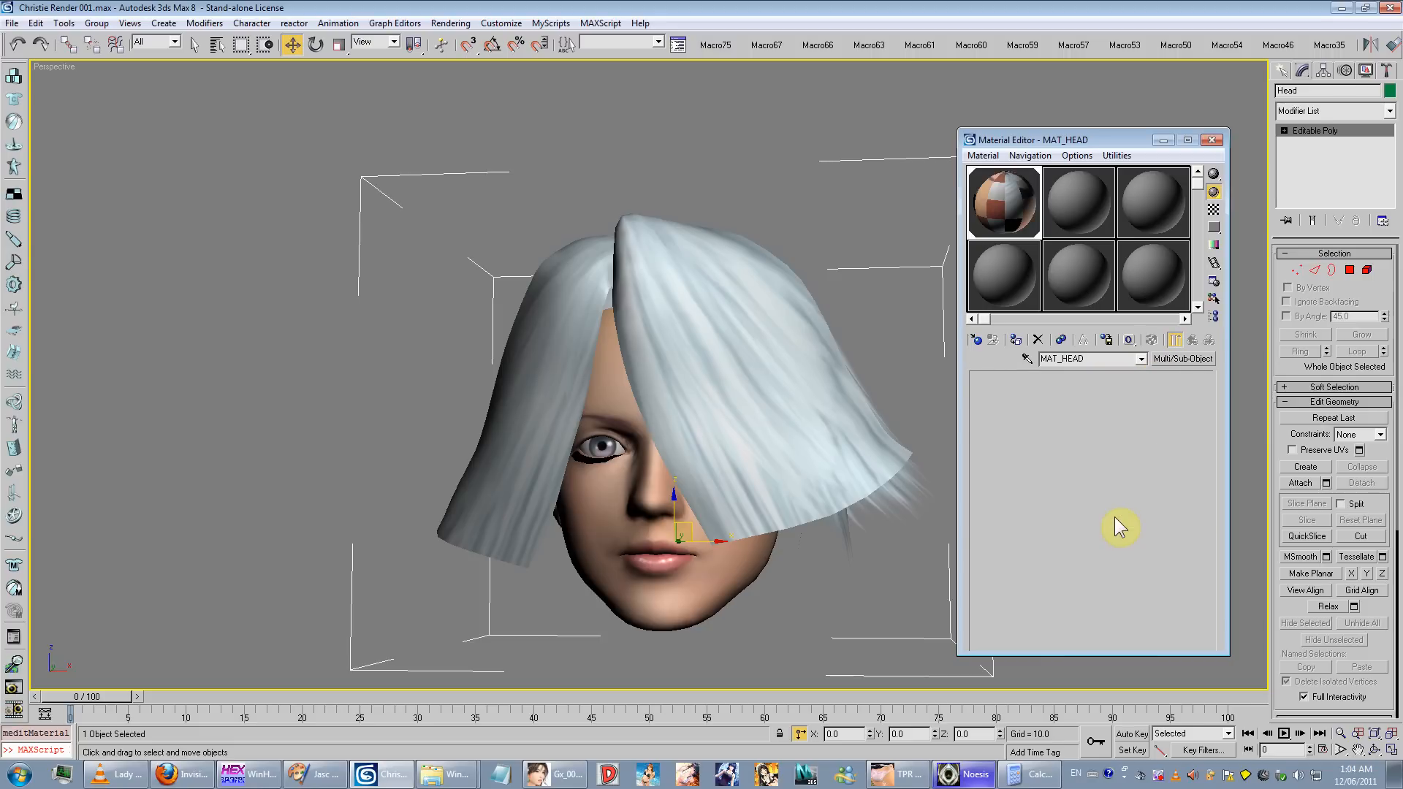
left_click(1191, 339)
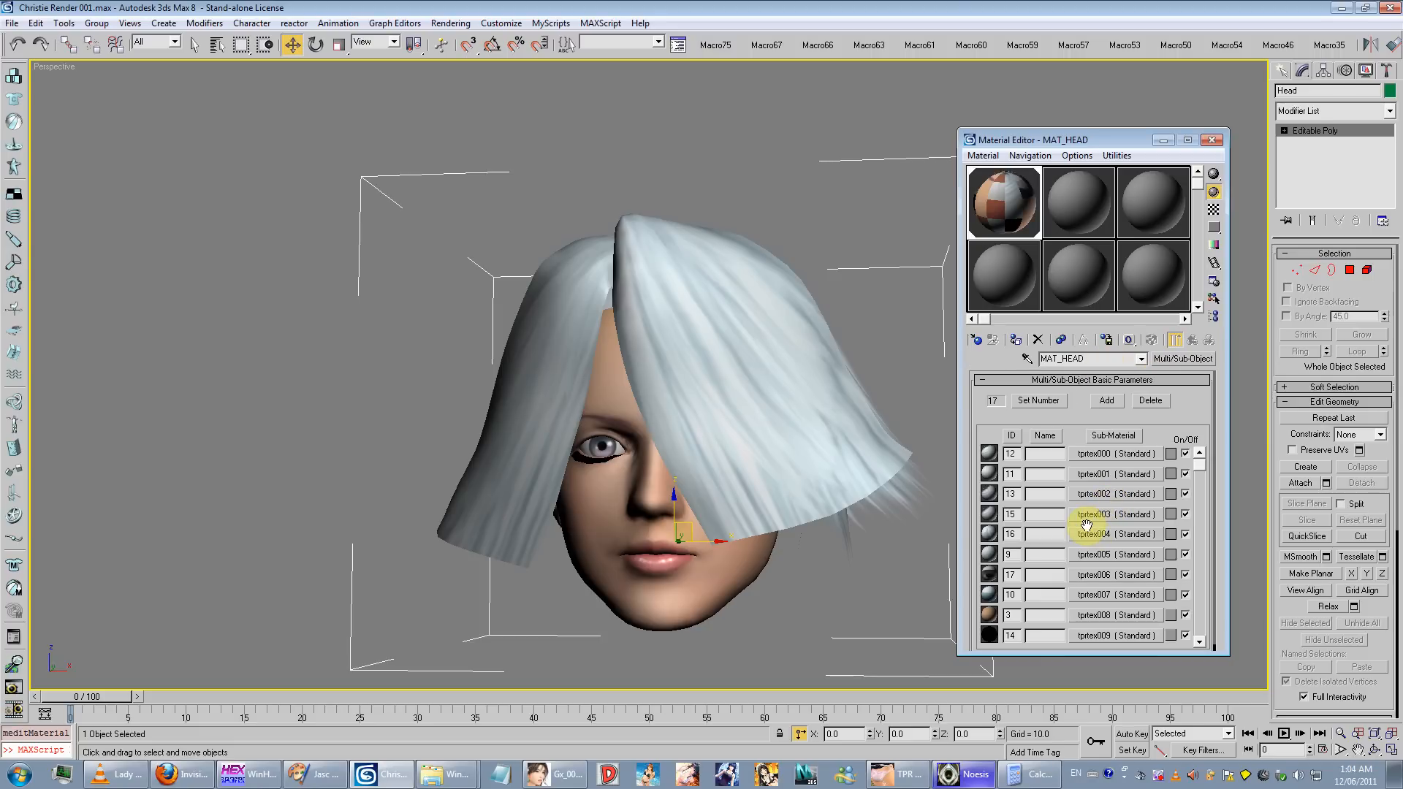
Step: Make sub-material tprtex004 2-Sided and copy its diffuse map into its Opacity slot using the Copy method
left_click(1089, 531)
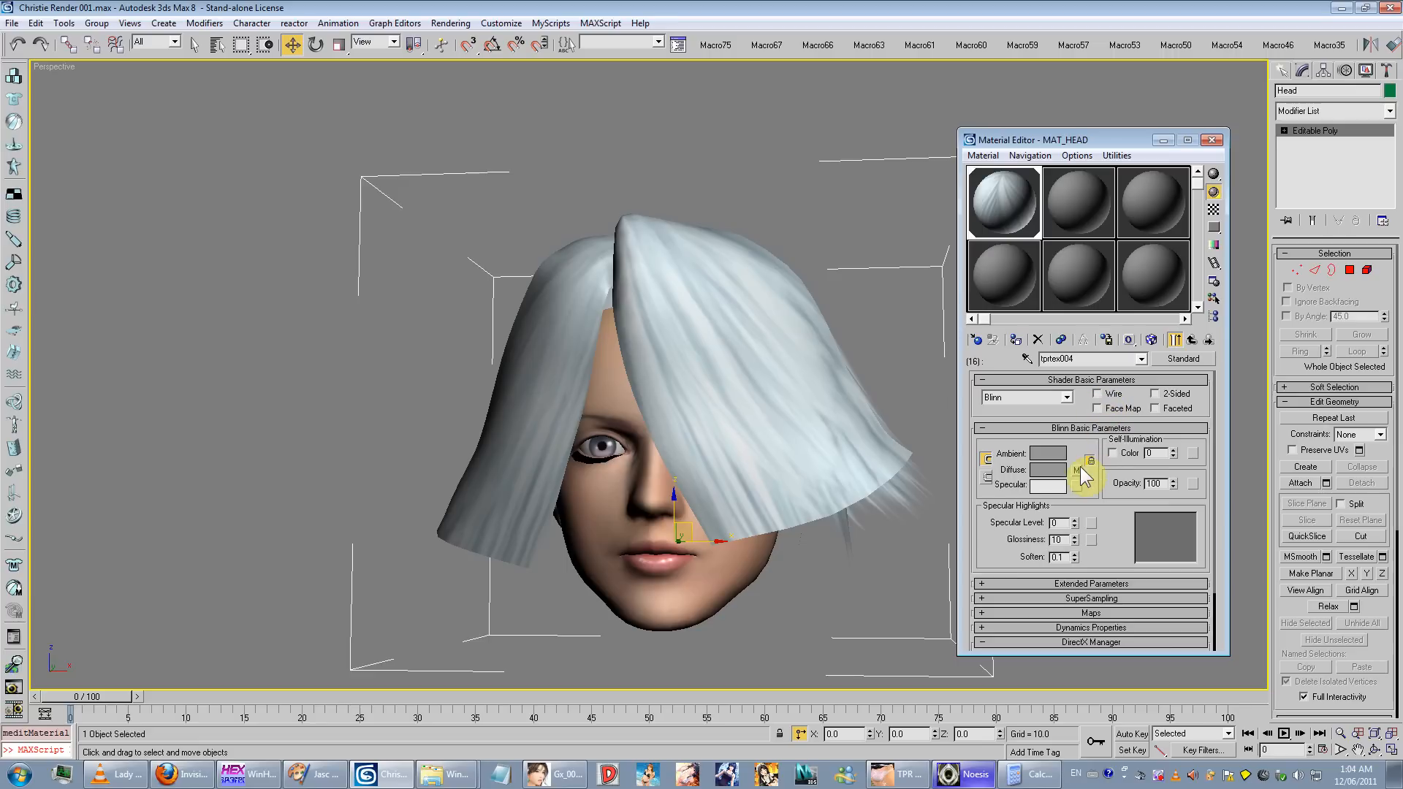
left_click_drag(1077, 468, 1191, 485)
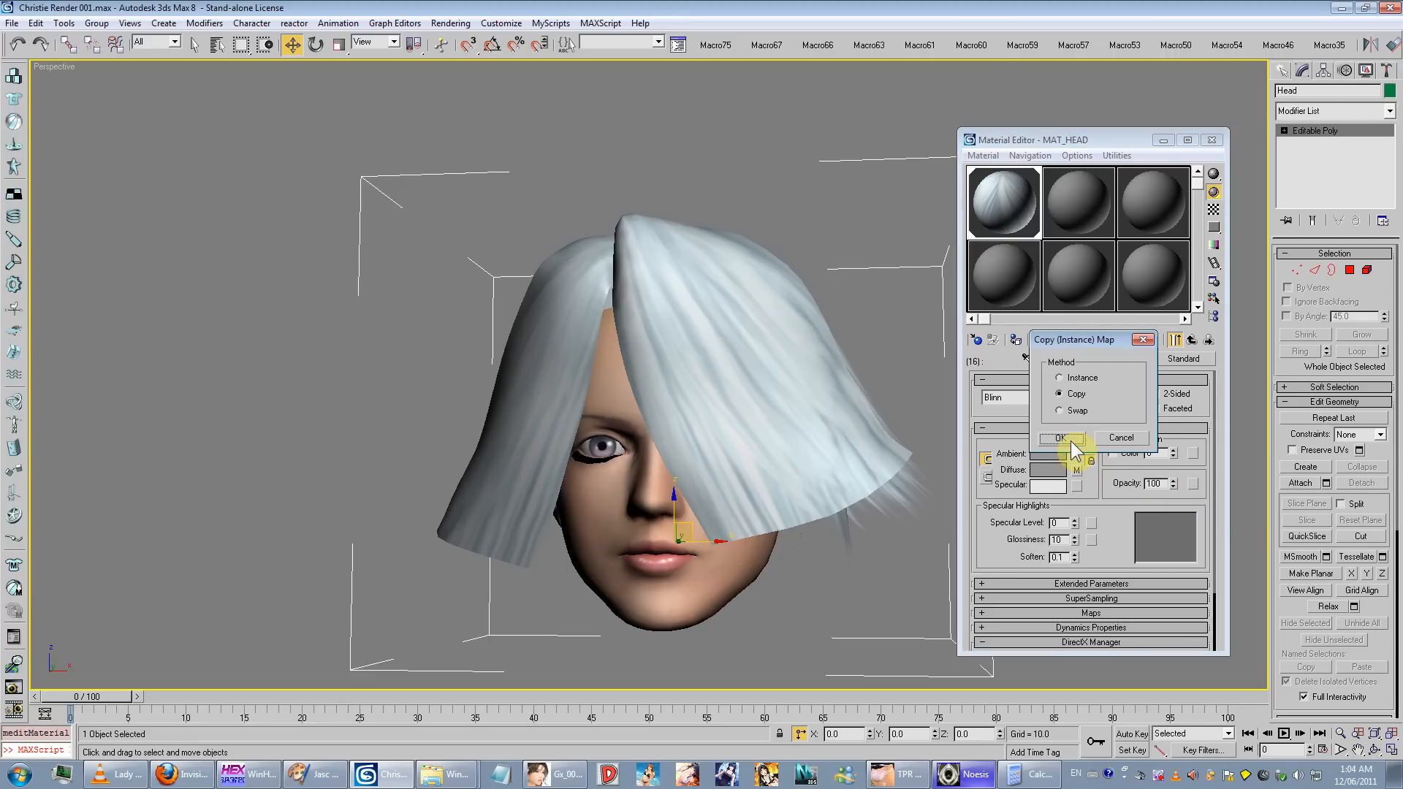
left_click(1061, 438)
Step: Set tprtex004's opacity bitmap to Alpha mono channel output and Image Alpha source, with Premultiplied Alpha off
left_click(1192, 483)
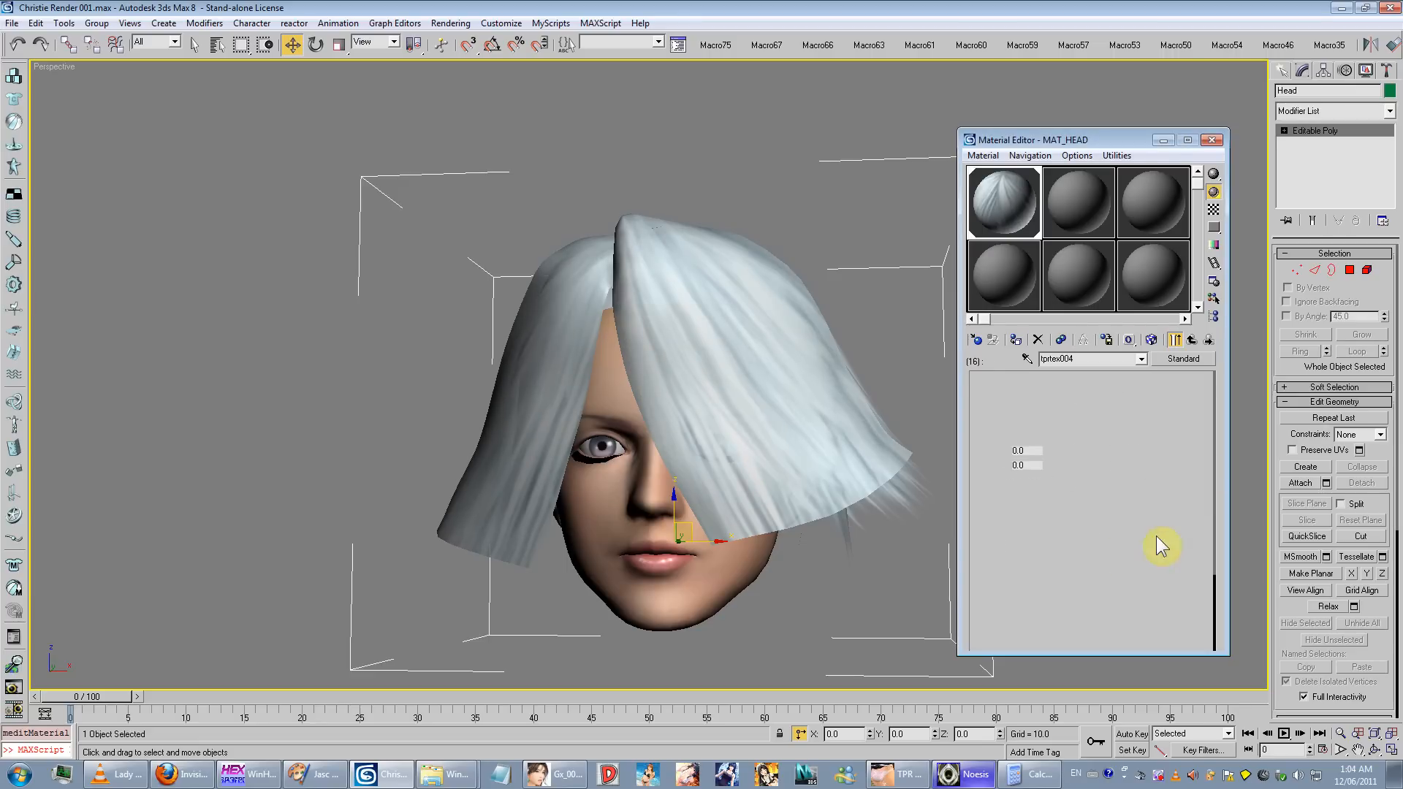
scroll(1052, 548, "down", 3)
left_click(1016, 534)
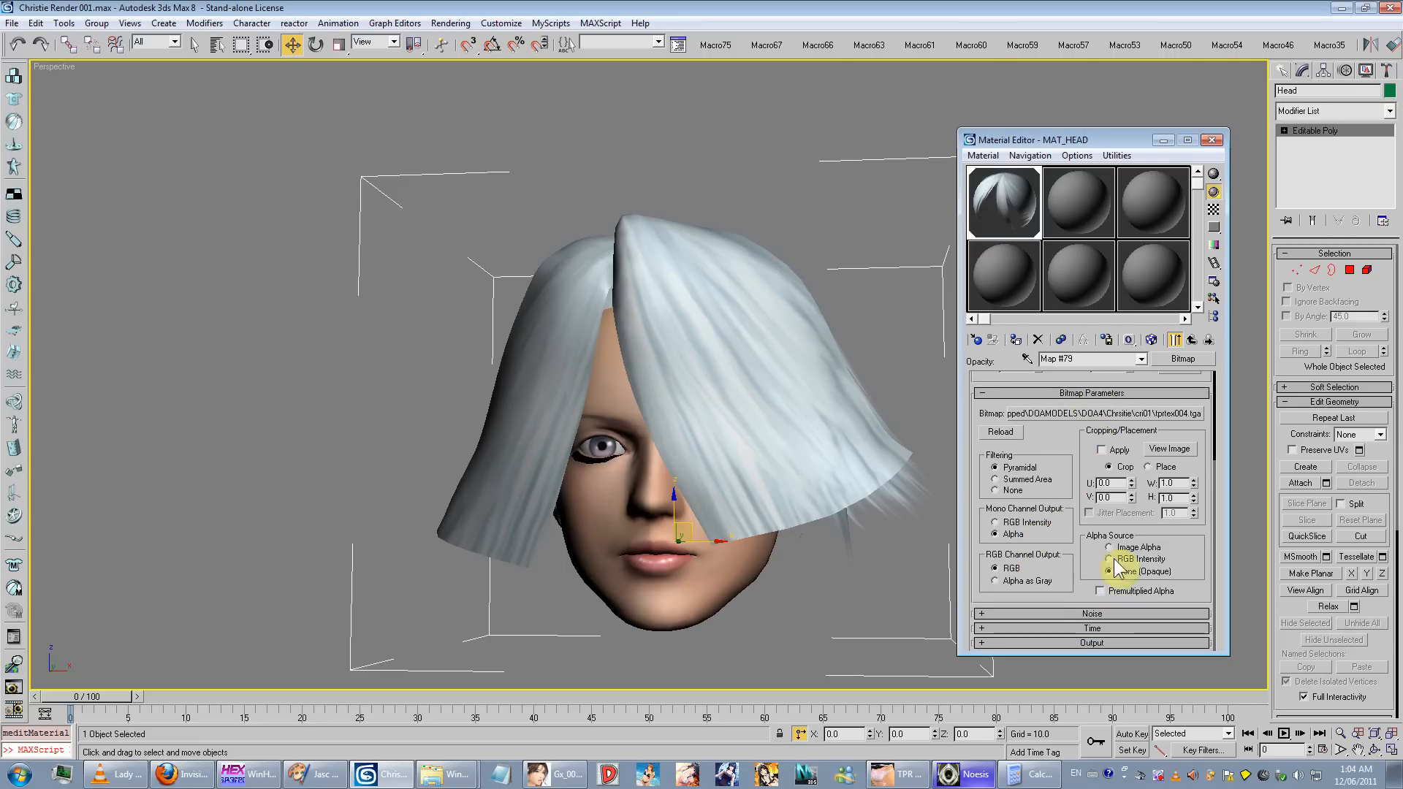
left_click(1192, 340)
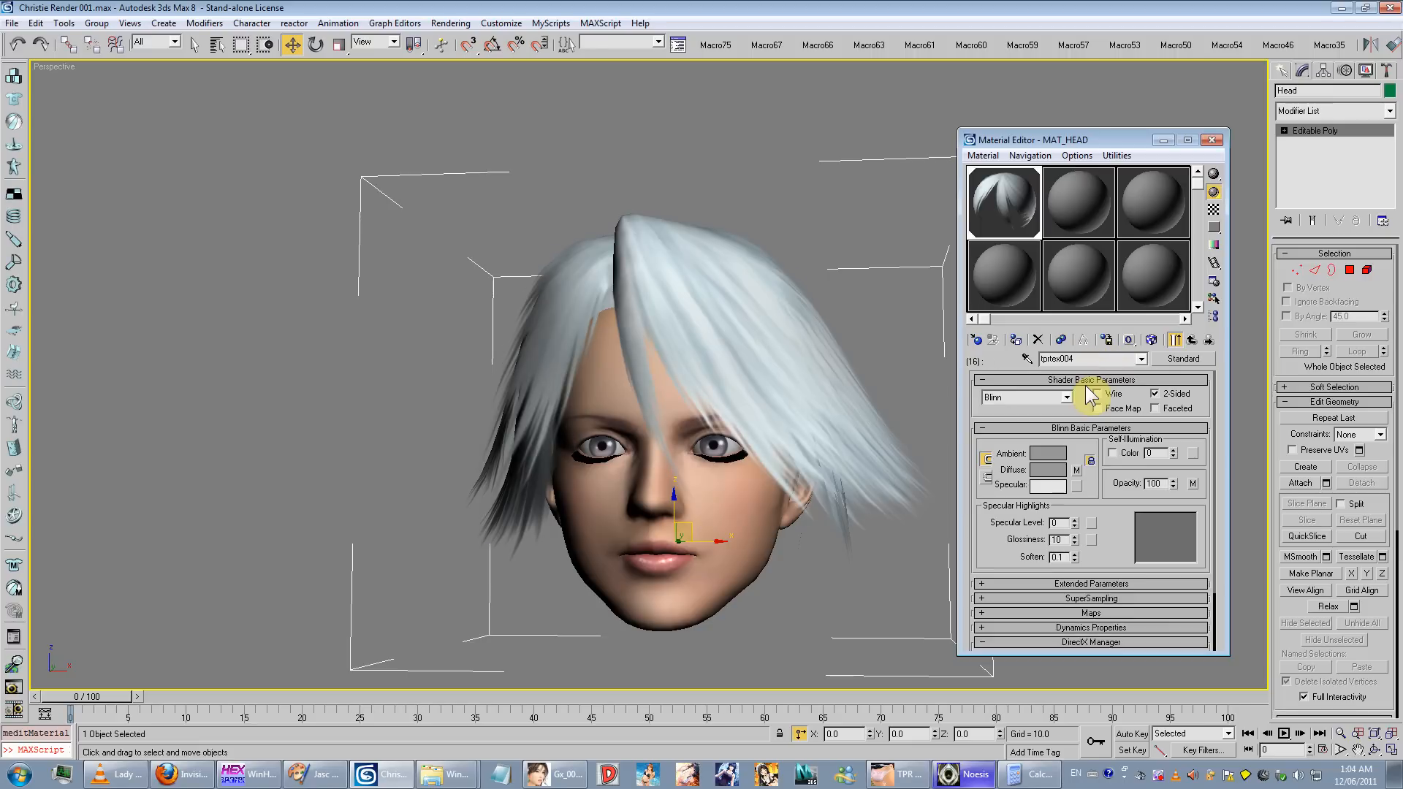
left_click(1191, 340)
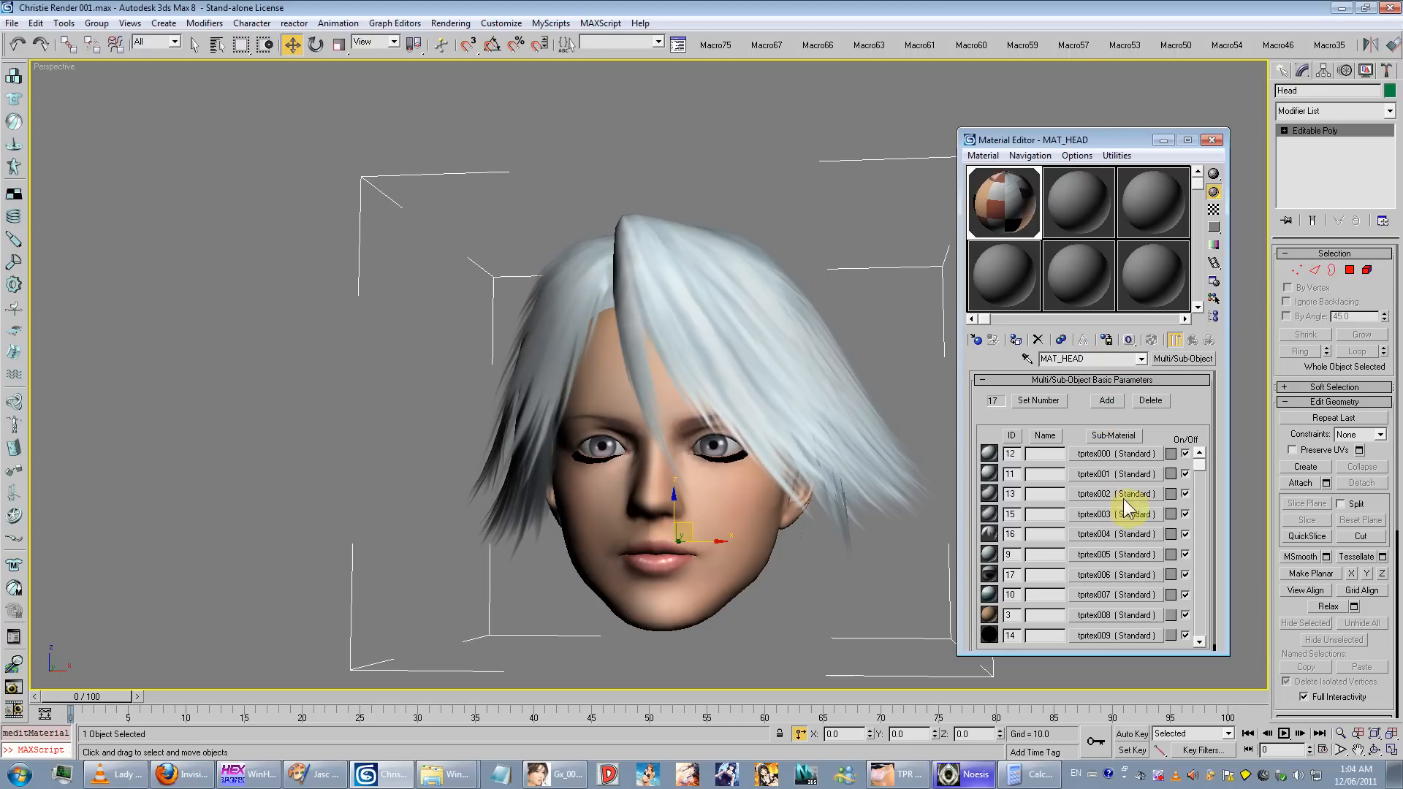
Step: Make tprtex005 2-Sided and give it an opacity copy of its diffuse map with Alpha mono channel output and Image Alpha source
left_click(1112, 555)
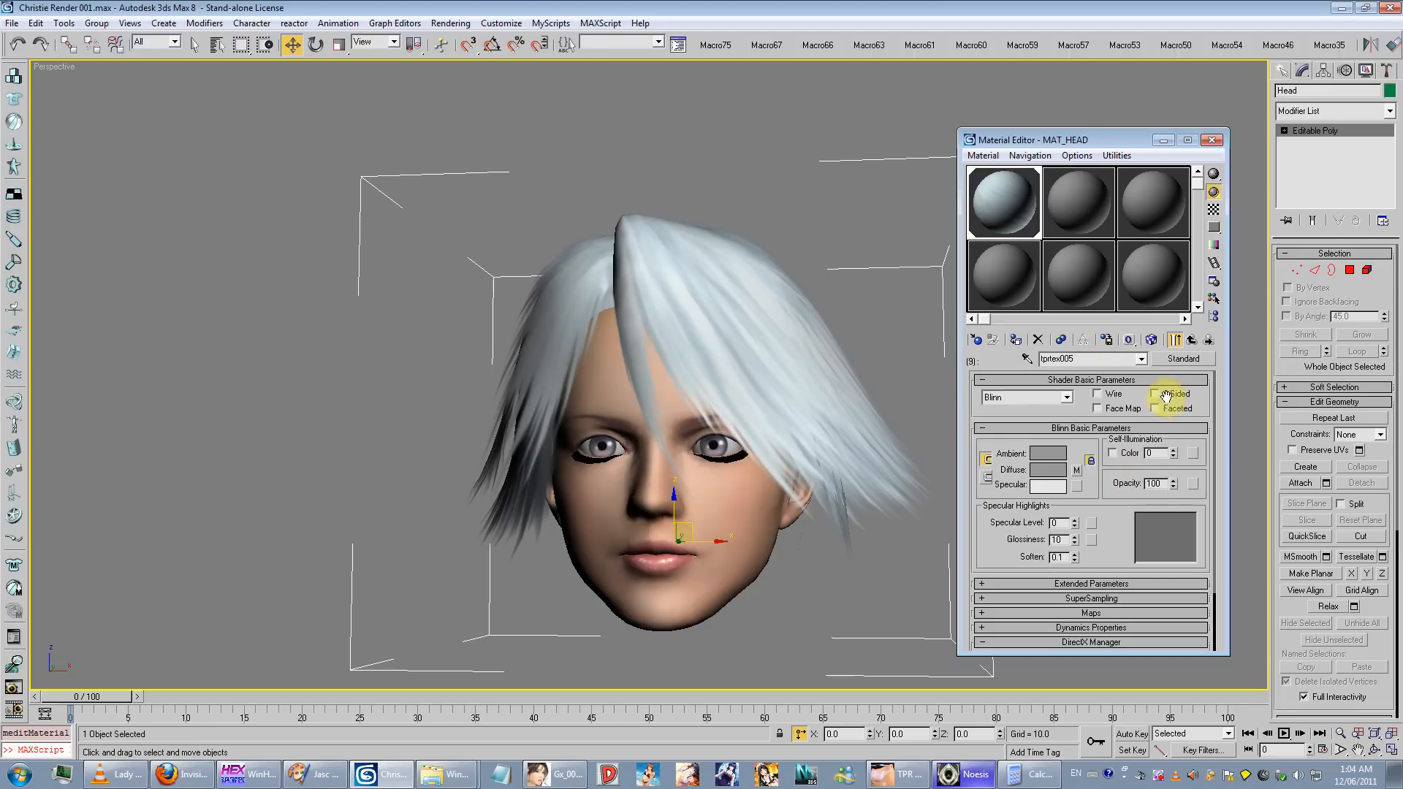
left_click_drag(1193, 494, 1193, 486)
left_click(1189, 483)
scroll(1082, 501, "down", 5)
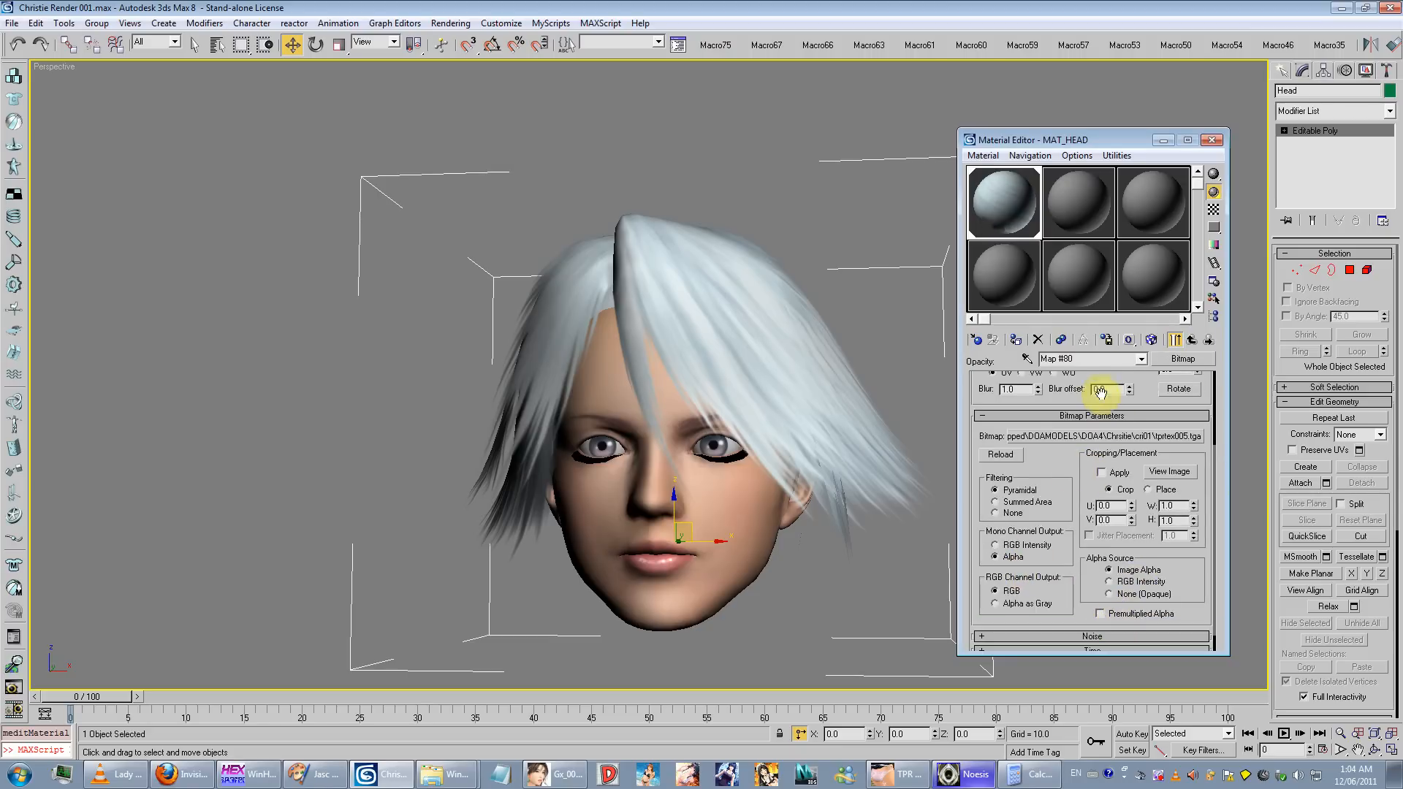
key("Up")
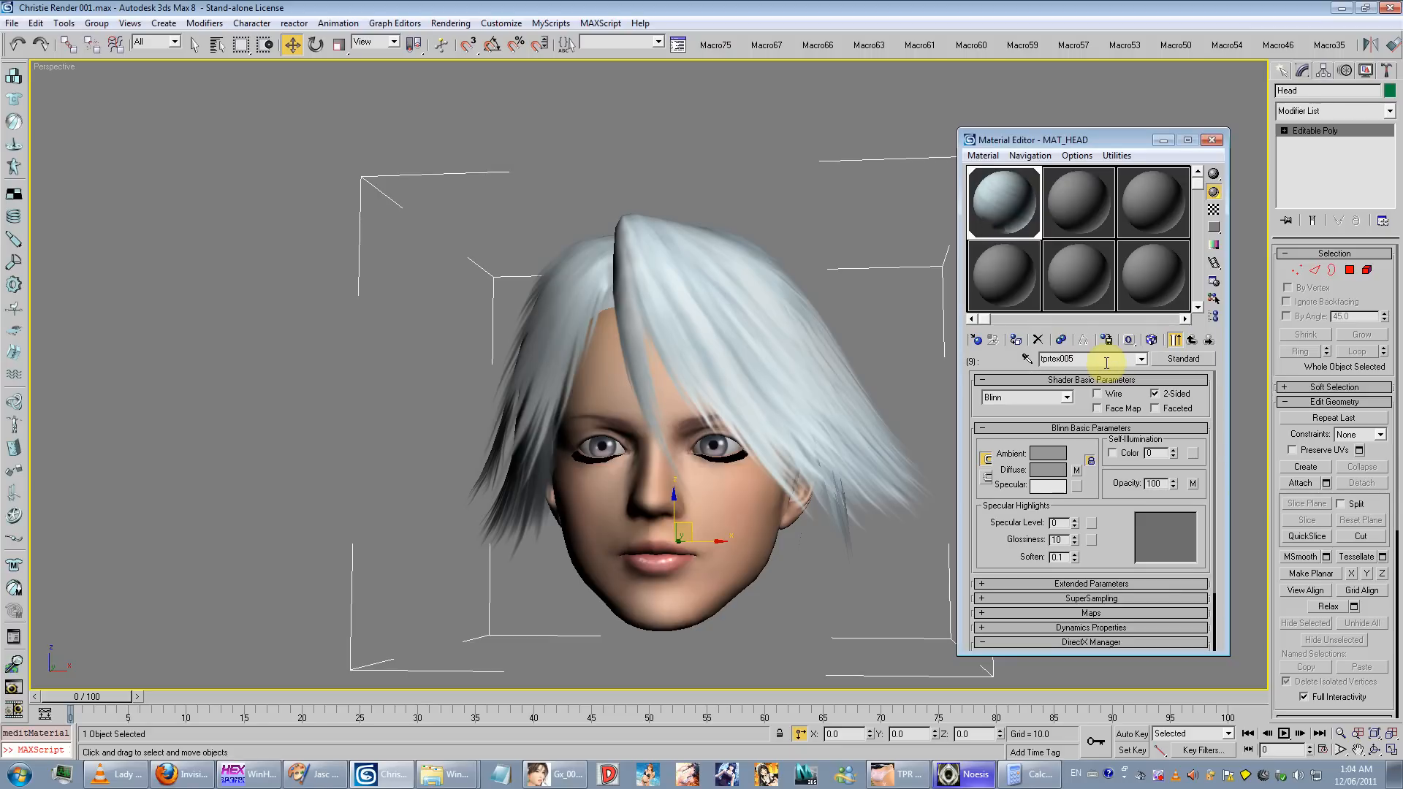
left_click(1191, 339)
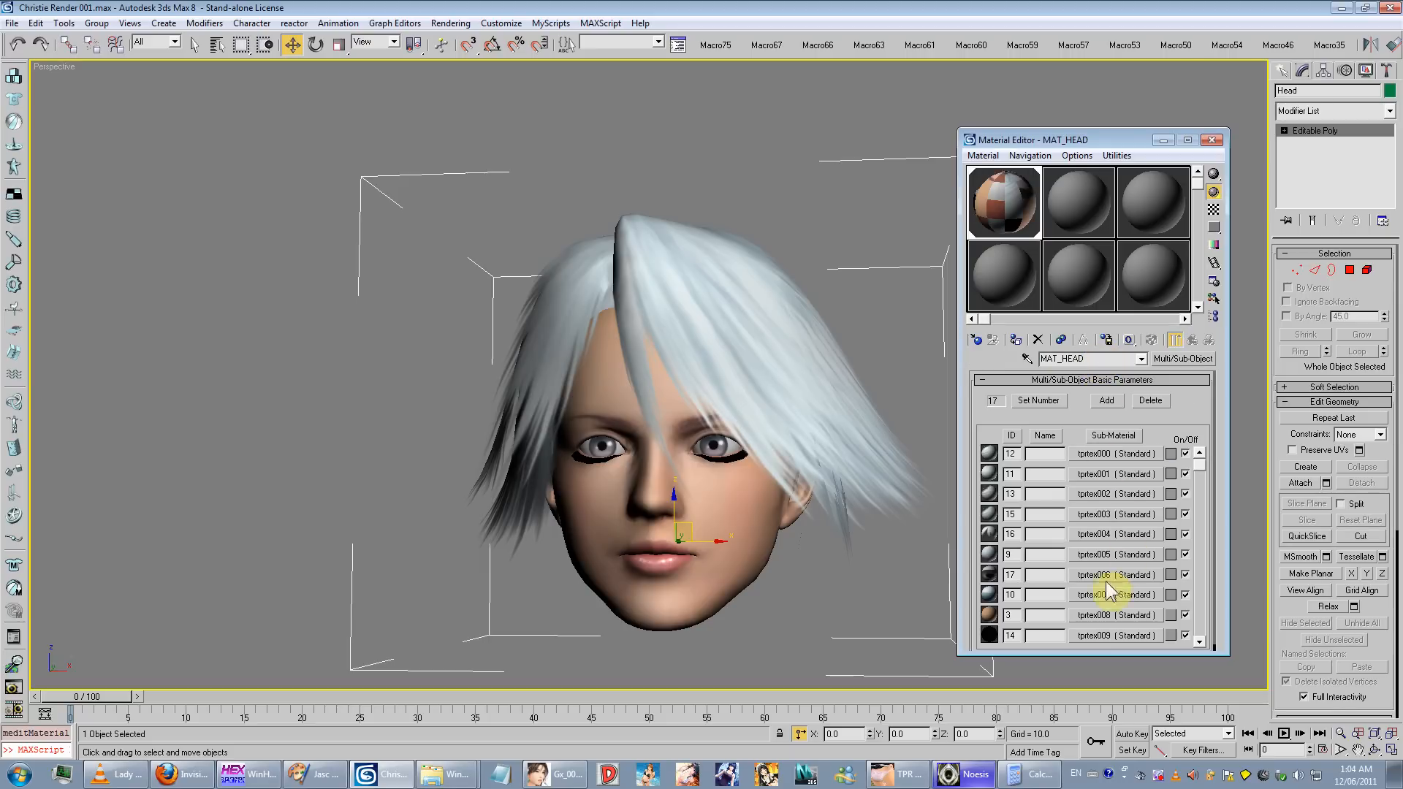
Step: Copy the diffuse map of sub-material tprtex007 into its Opacity slot
left_click(1099, 599)
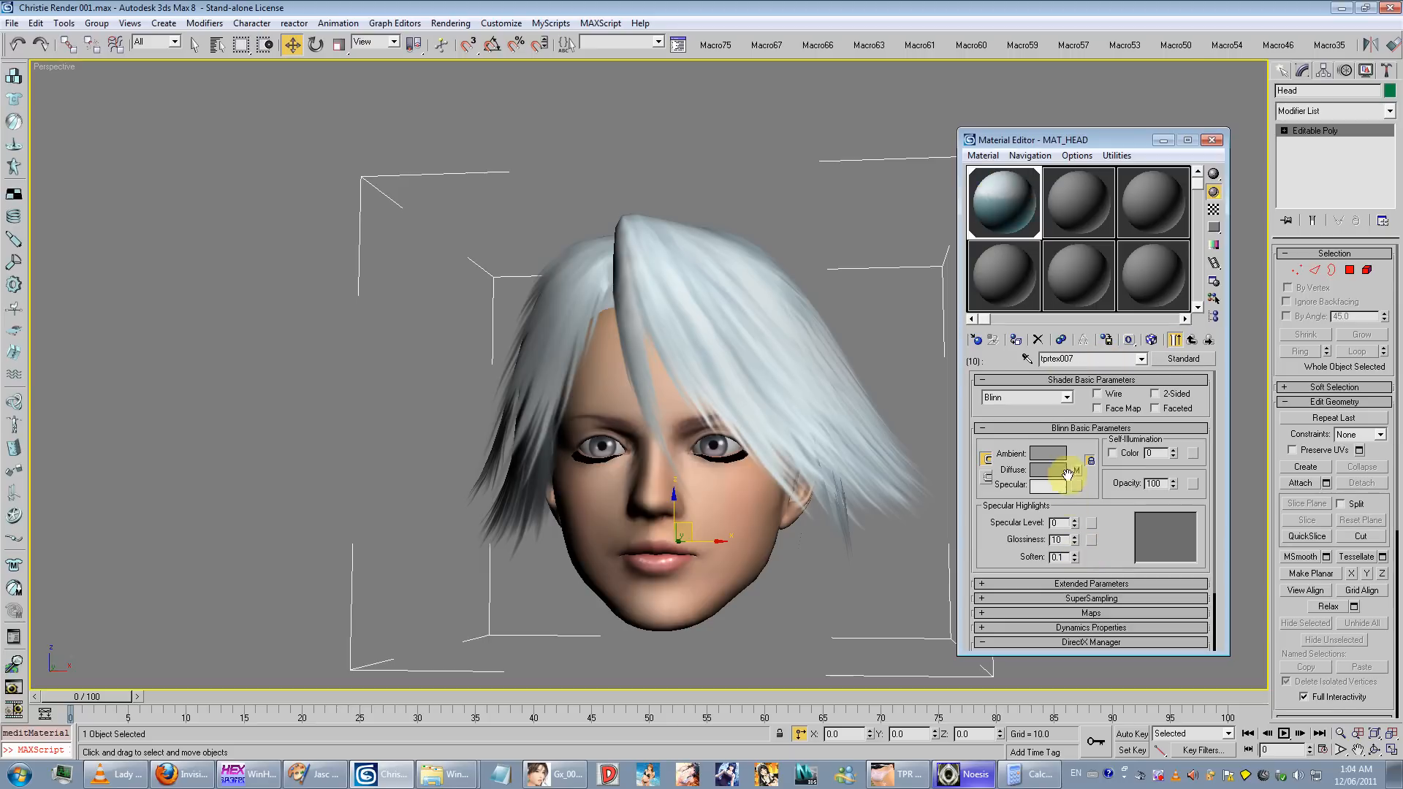
left_click_drag(1197, 488, 1194, 484)
left_click(1184, 409)
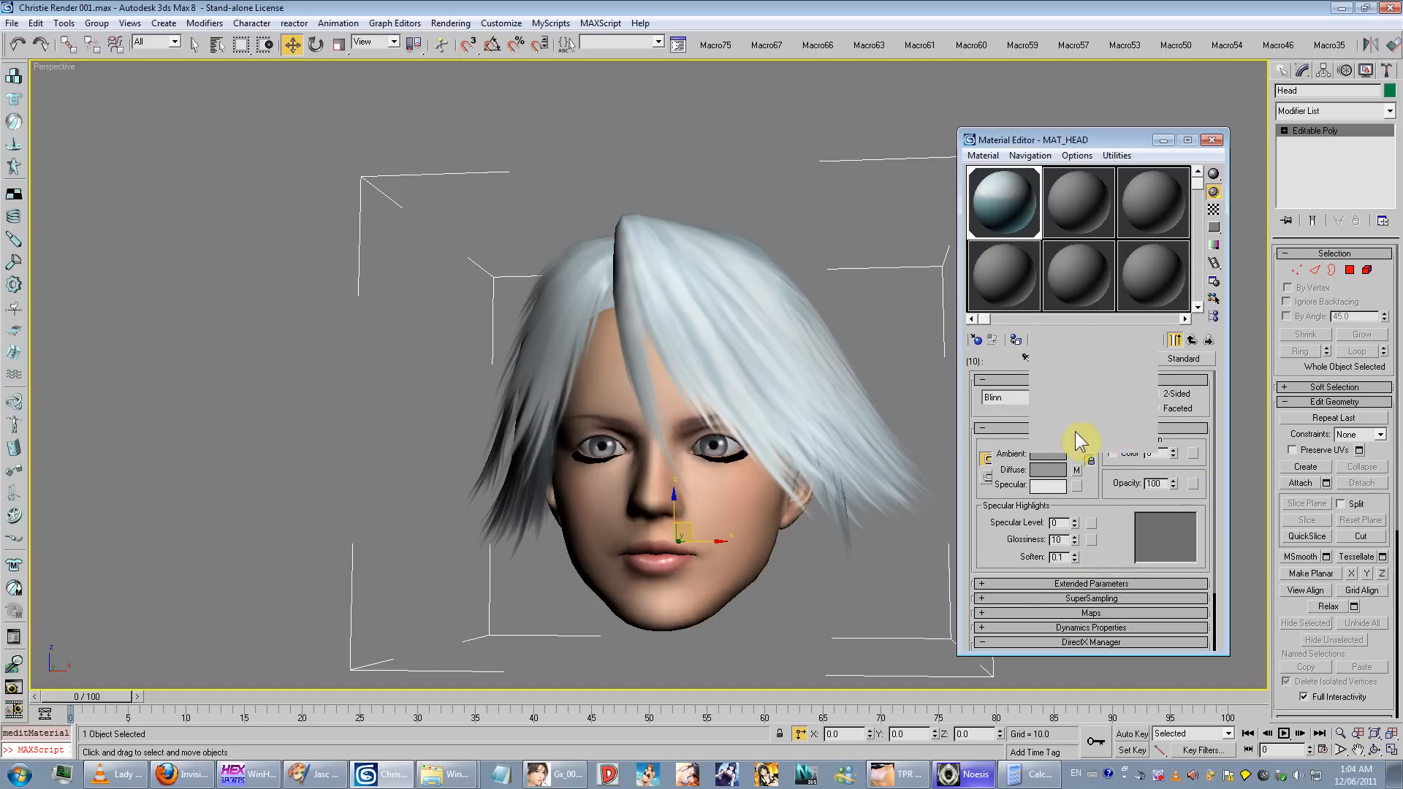
Step: Set tprtex007's opacity bitmap to Alpha mono channel output and Image Alpha source, and disable Premultiplied Alpha
left_click(1193, 435)
left_click_drag(1096, 595, 1017, 527)
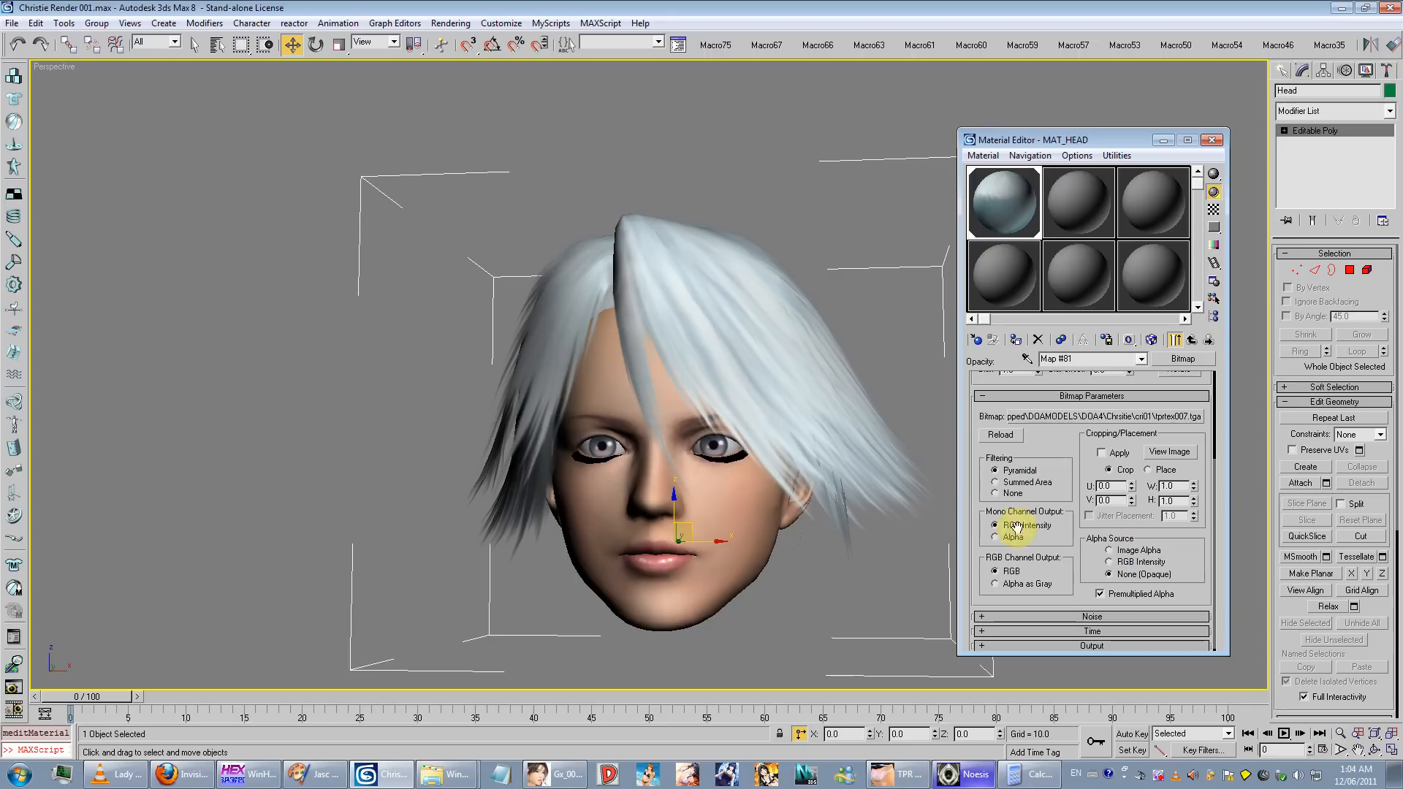
left_click(995, 537)
left_click(1100, 594)
left_click(1109, 550)
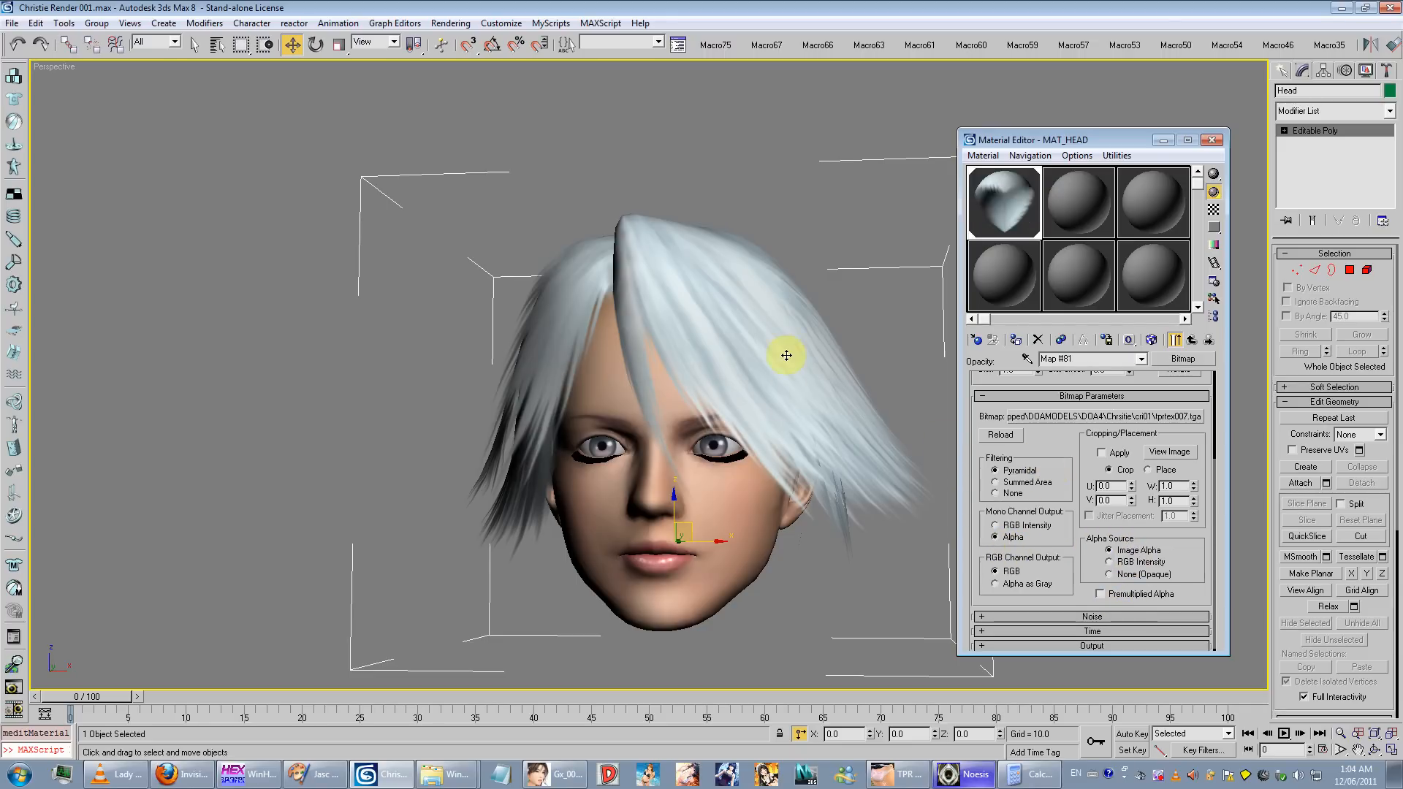
Step: Render the perspective view of the head from the side and from underneath to check the hair transparency
middle_click_drag(786, 355, 861, 317)
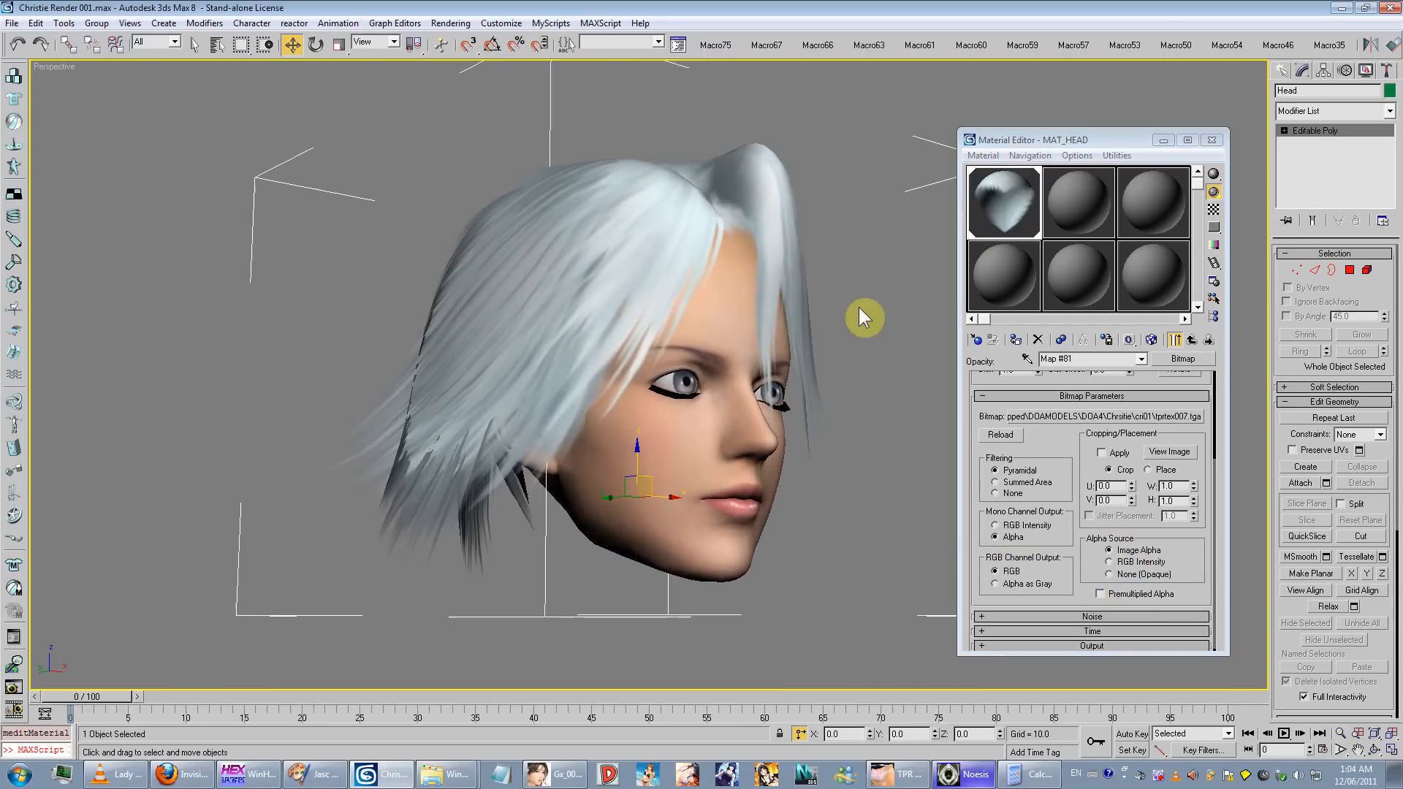
scroll(774, 339, "up", 4)
key("F9")
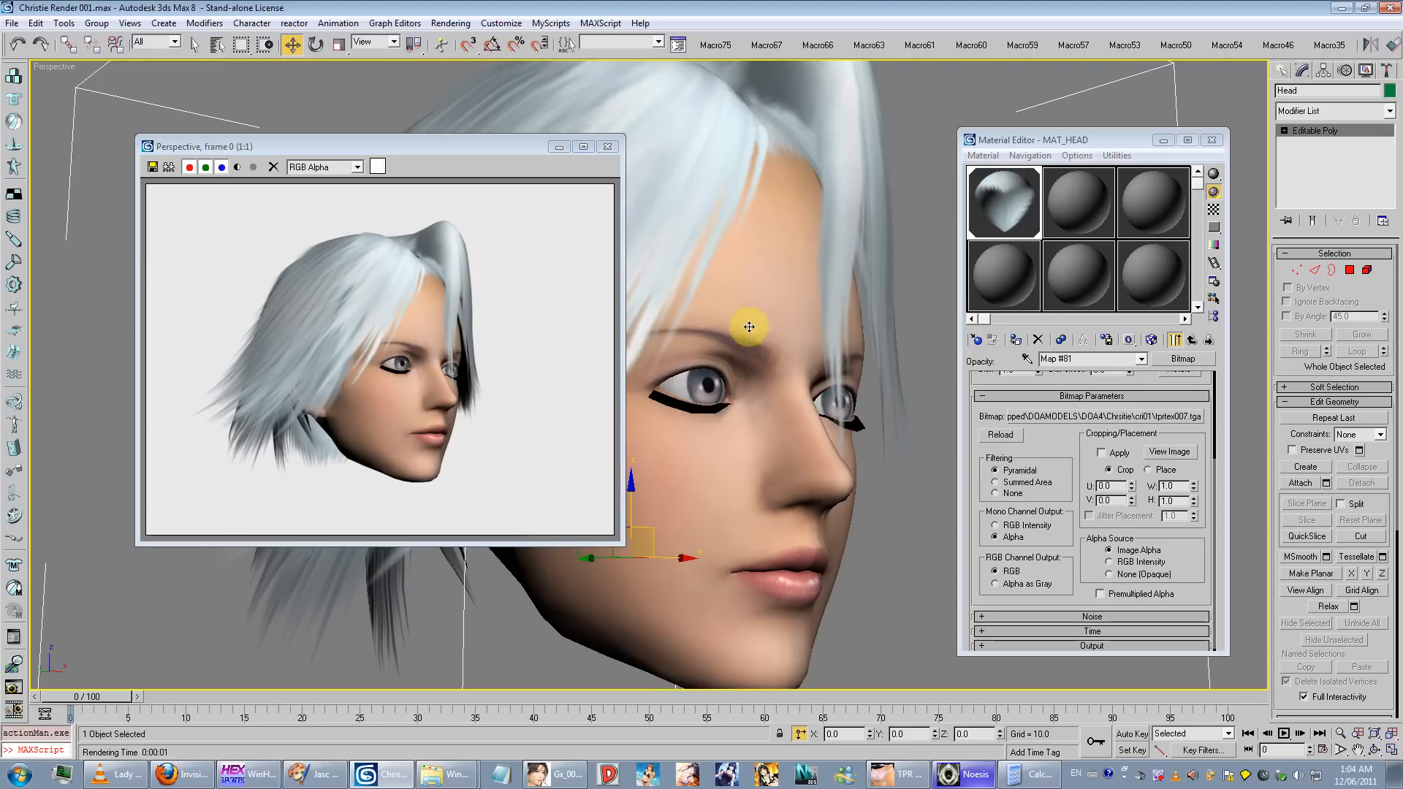
left_click(612, 153)
middle_click_drag(643, 190, 745, 146, "alt")
key("F9")
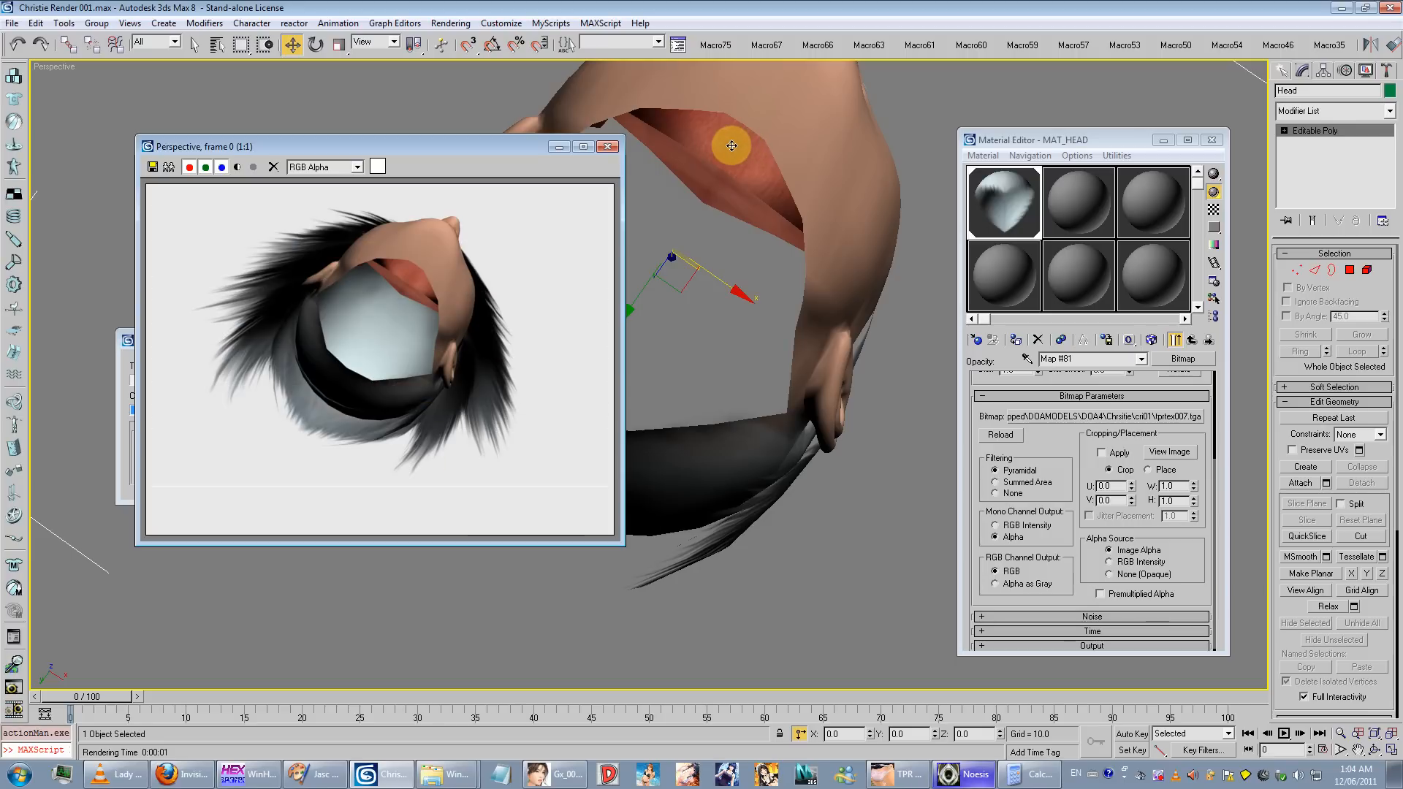
left_click(633, 160)
middle_click_drag(621, 162, 742, 325, "alt")
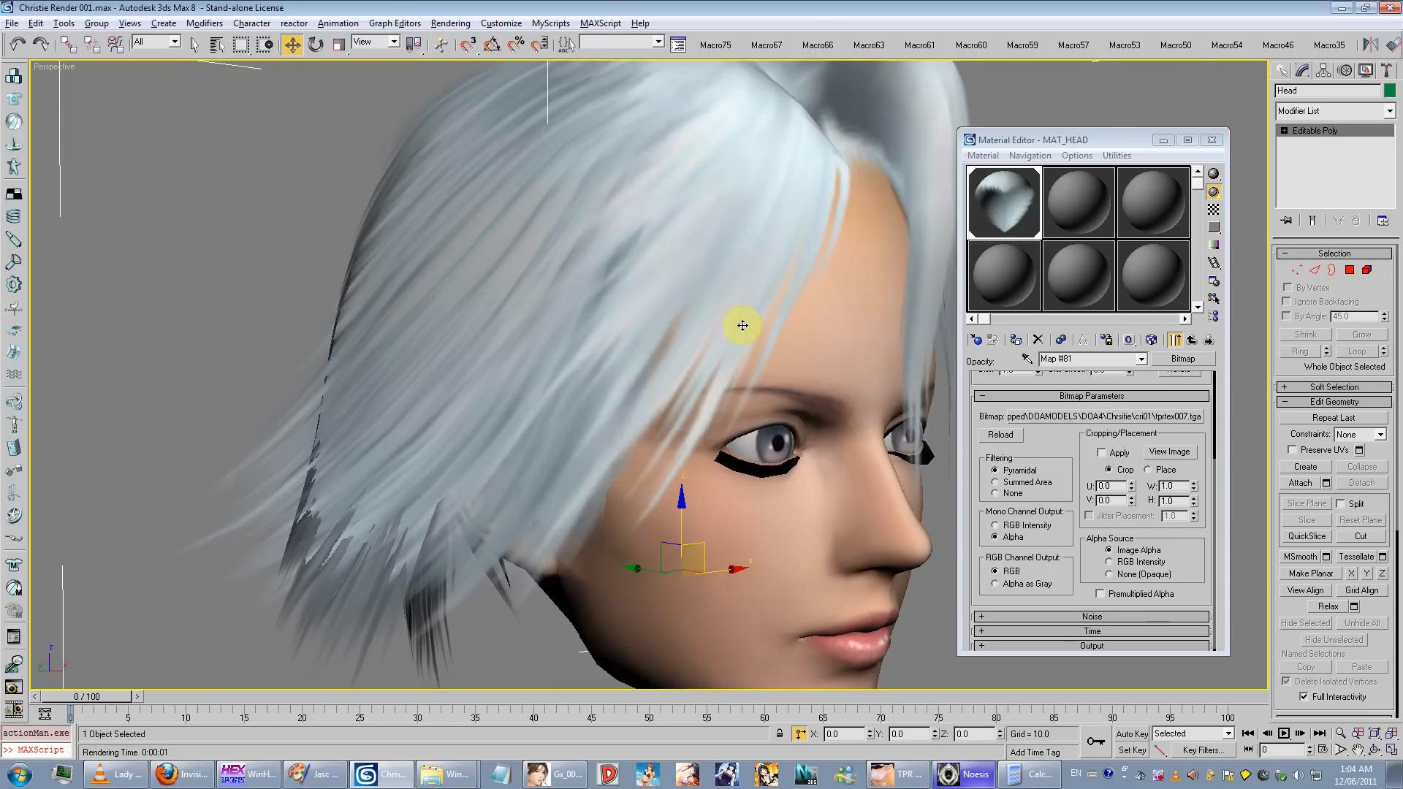
scroll(741, 323, "down", 5)
scroll(740, 323, "up", 2)
middle_click_drag(673, 249, 696, 298)
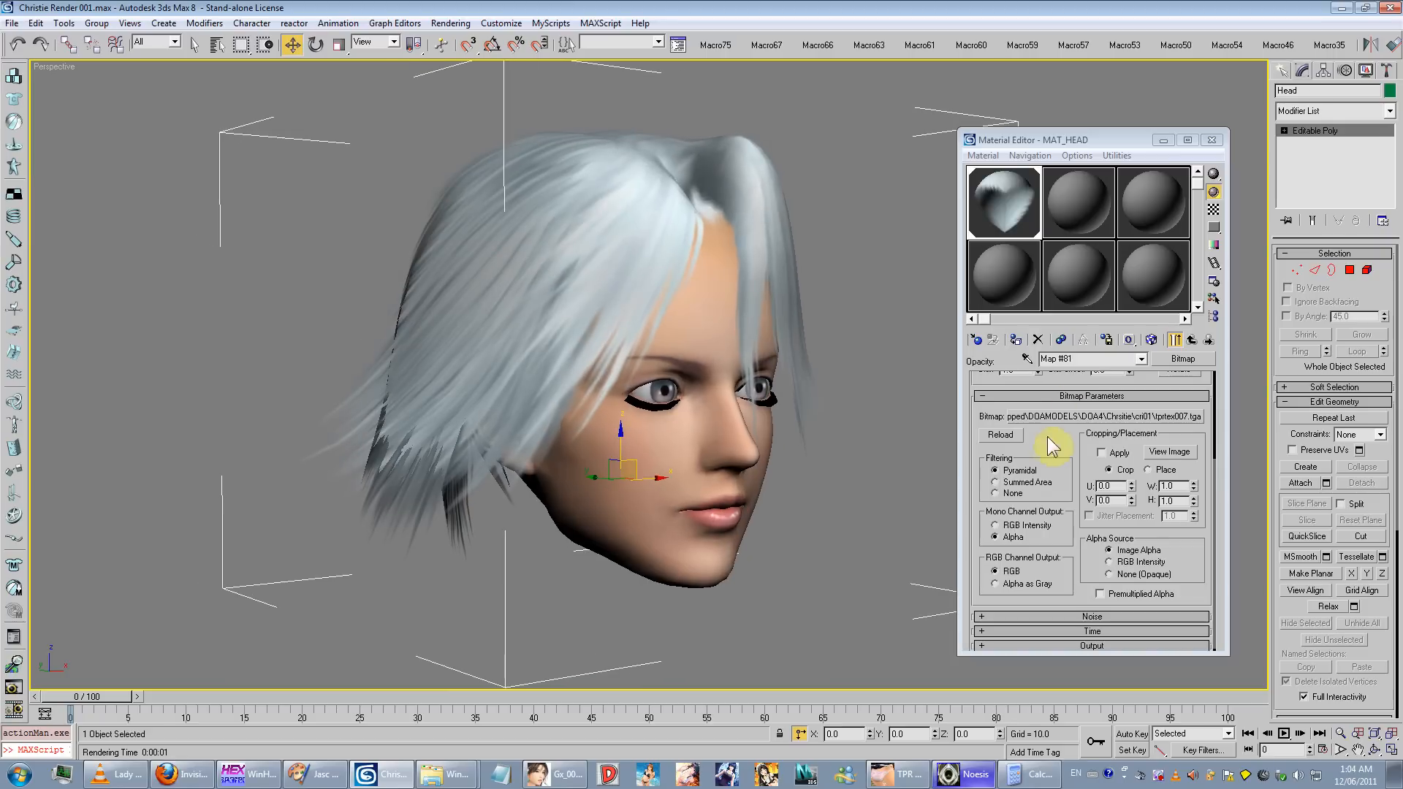
Step: Try a Specular Level of 348 on sub-material tprtex007, check it on the hair, and undo the change
left_click_drag(1046, 436, 1045, 551)
left_click(1081, 510)
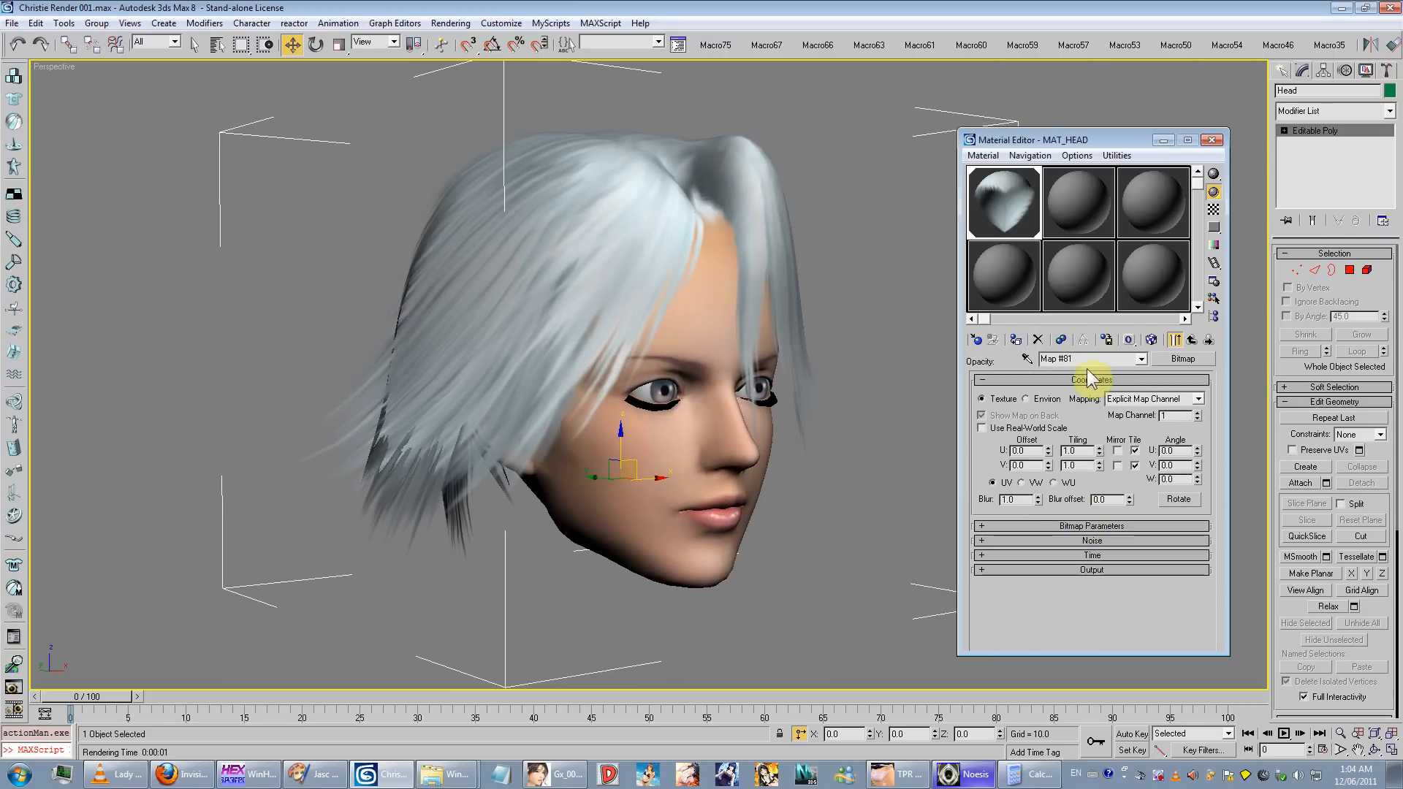
left_click(1072, 525)
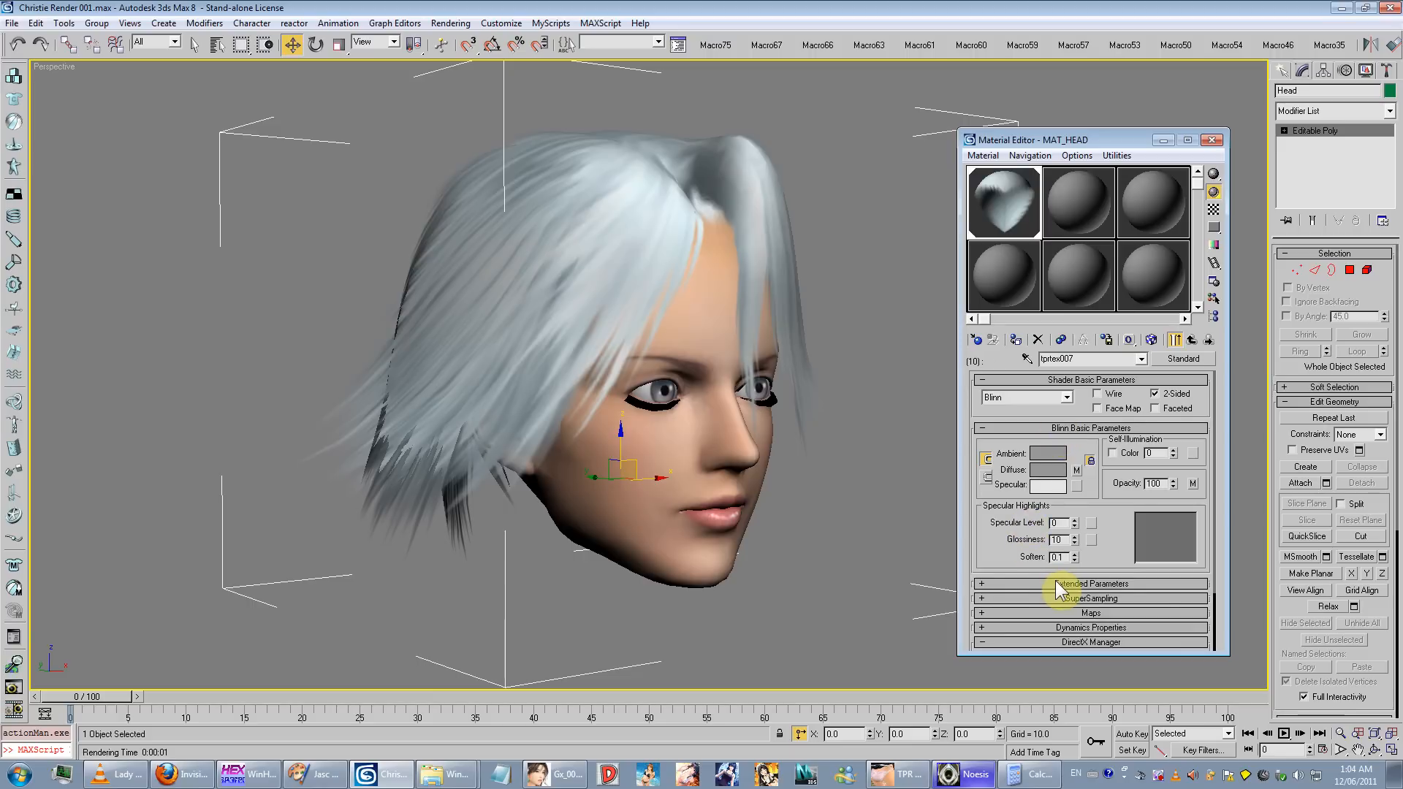
left_click(1057, 588)
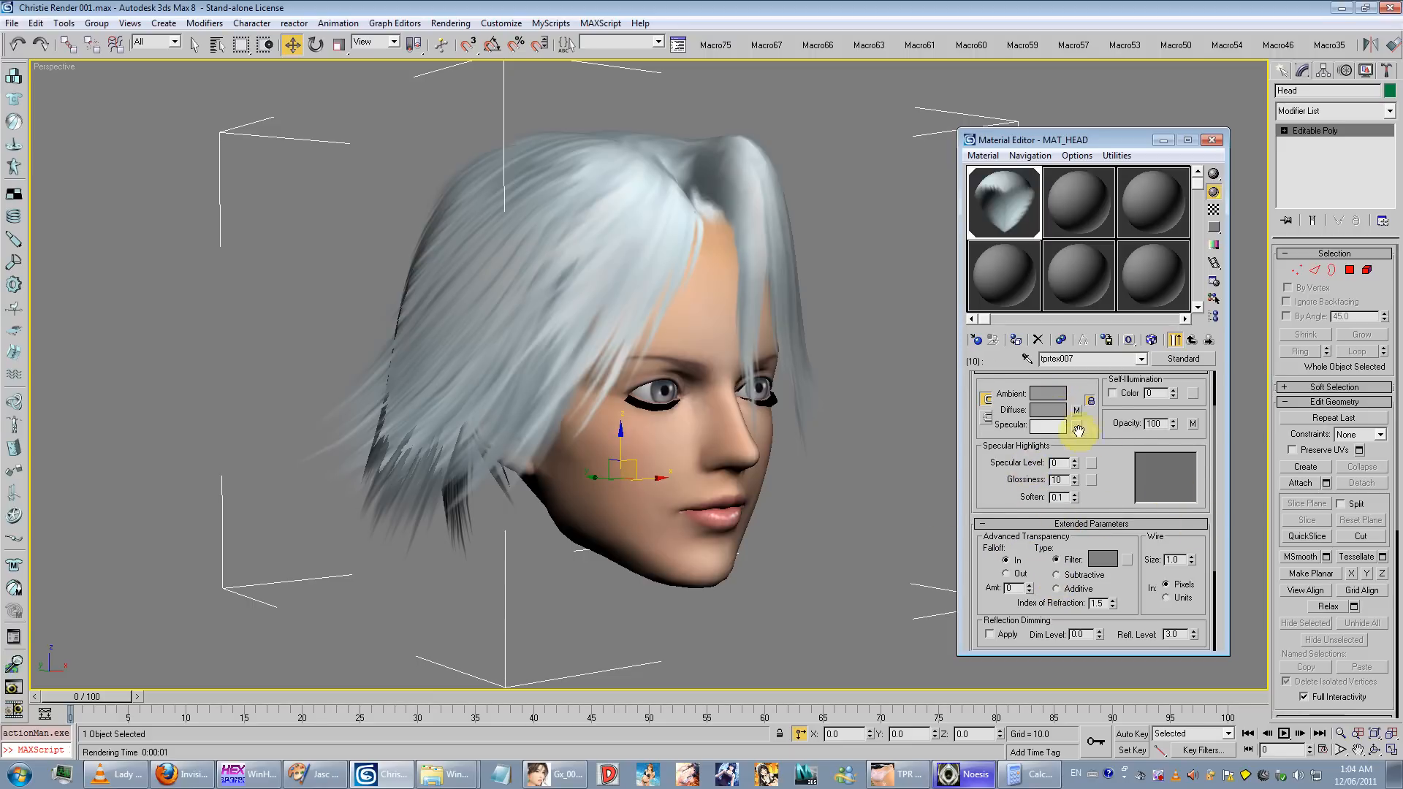
left_click_drag(1074, 463, 1056, 245)
mouse_move(630, 332)
middle_mouse_down("alt")
mouse_move(577, 336)
mouse_move(638, 341)
middle_mouse_up("alt")
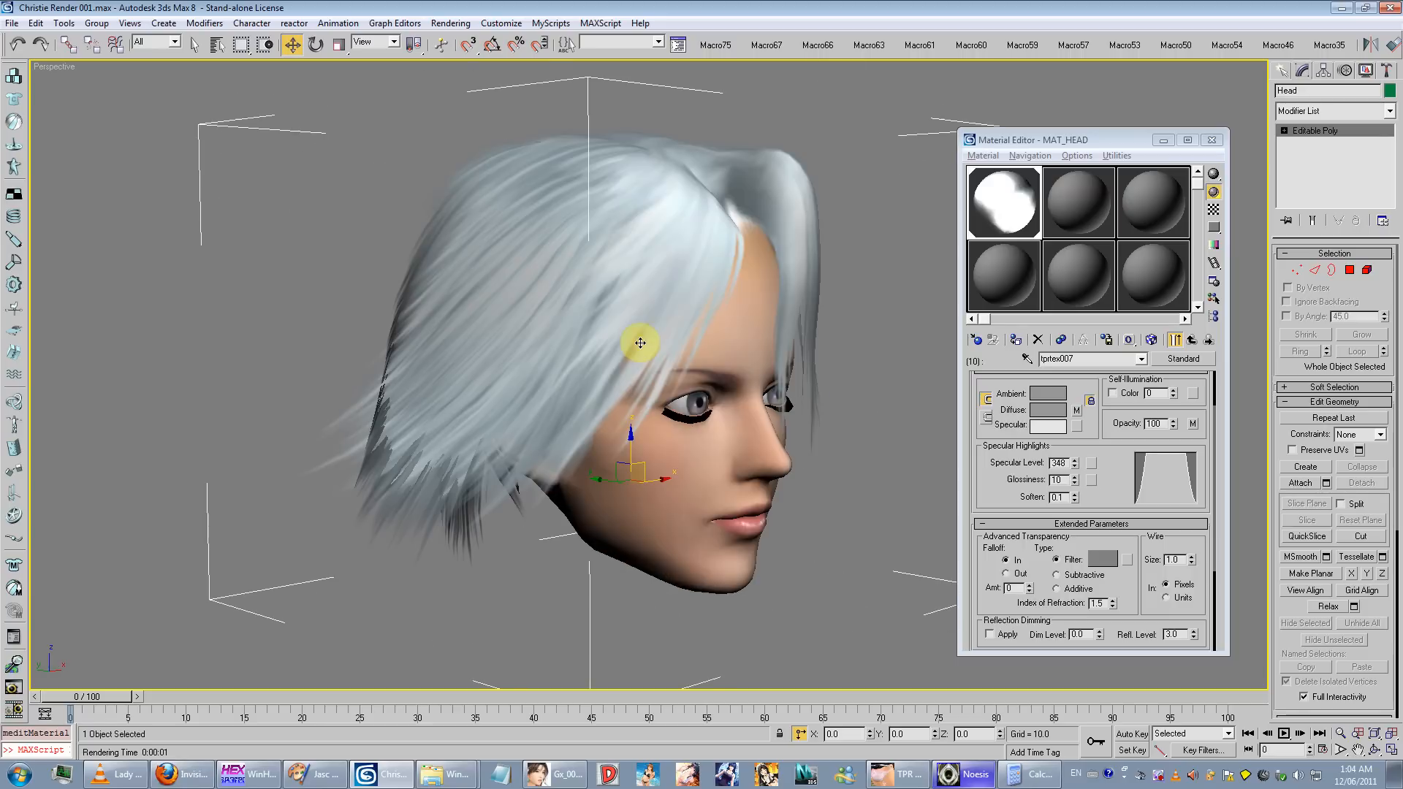
key("ctrl+z")
Step: Try a raised Specular Level on sub-material tprtex004 of MAT_HEAD, check the fringe up close, and undo the change
left_click(1191, 340)
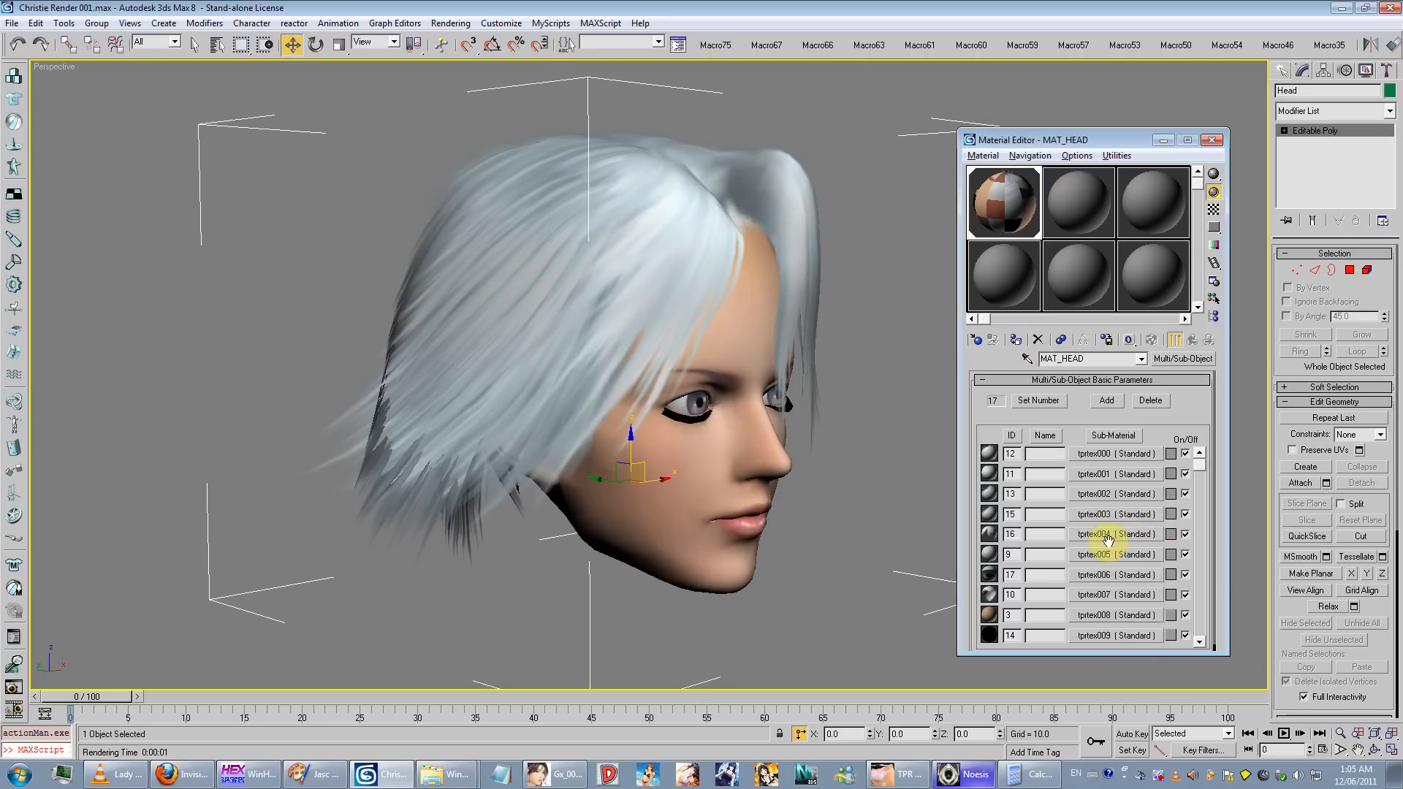
left_click(1108, 539)
left_click_drag(1074, 523, 1072, 379)
middle_click_drag(805, 407, 736, 405, "alt")
scroll(661, 397, "up", 3)
key("ctrl+z")
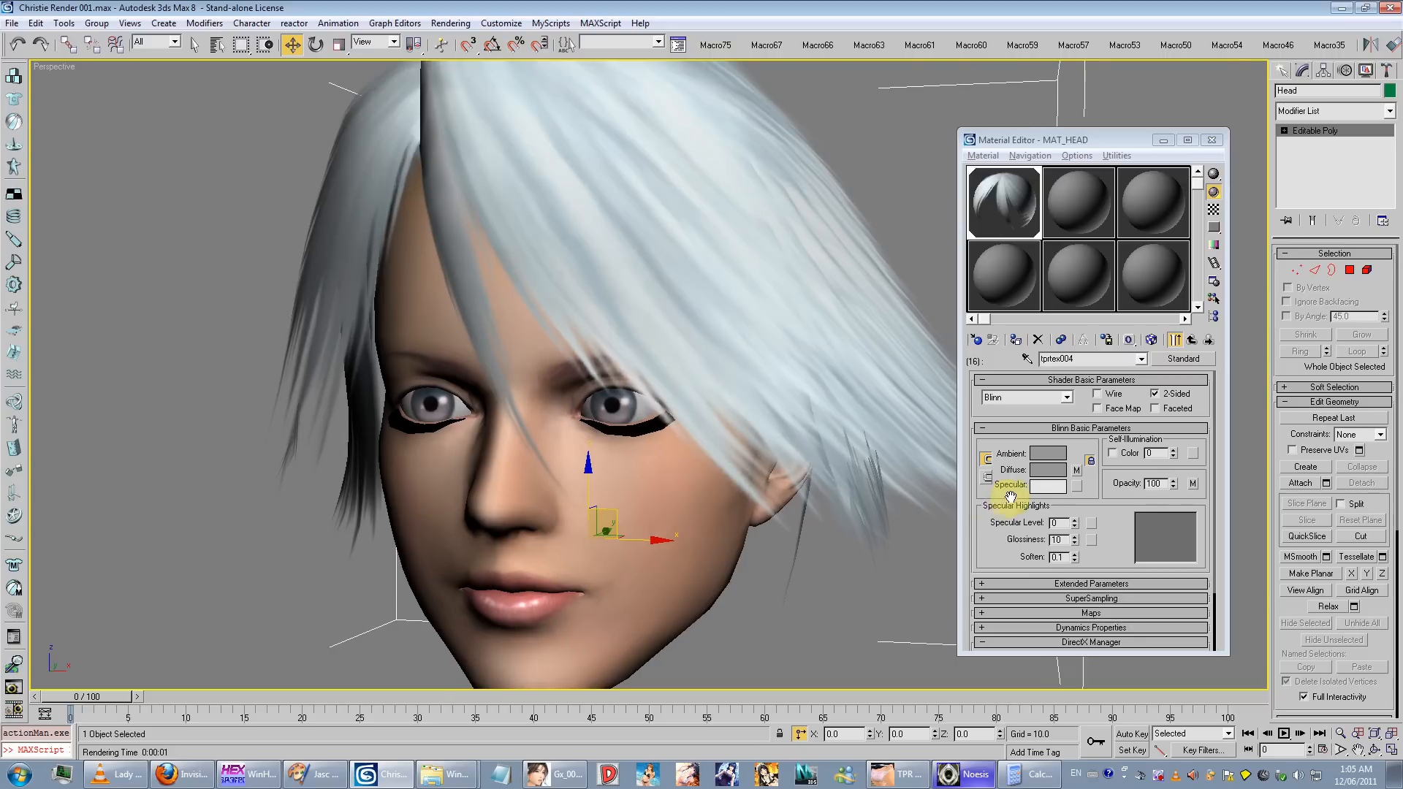
Step: Set tprtex004's Advanced Transparency filter color to white and render the view before and after the change
key("shift+q")
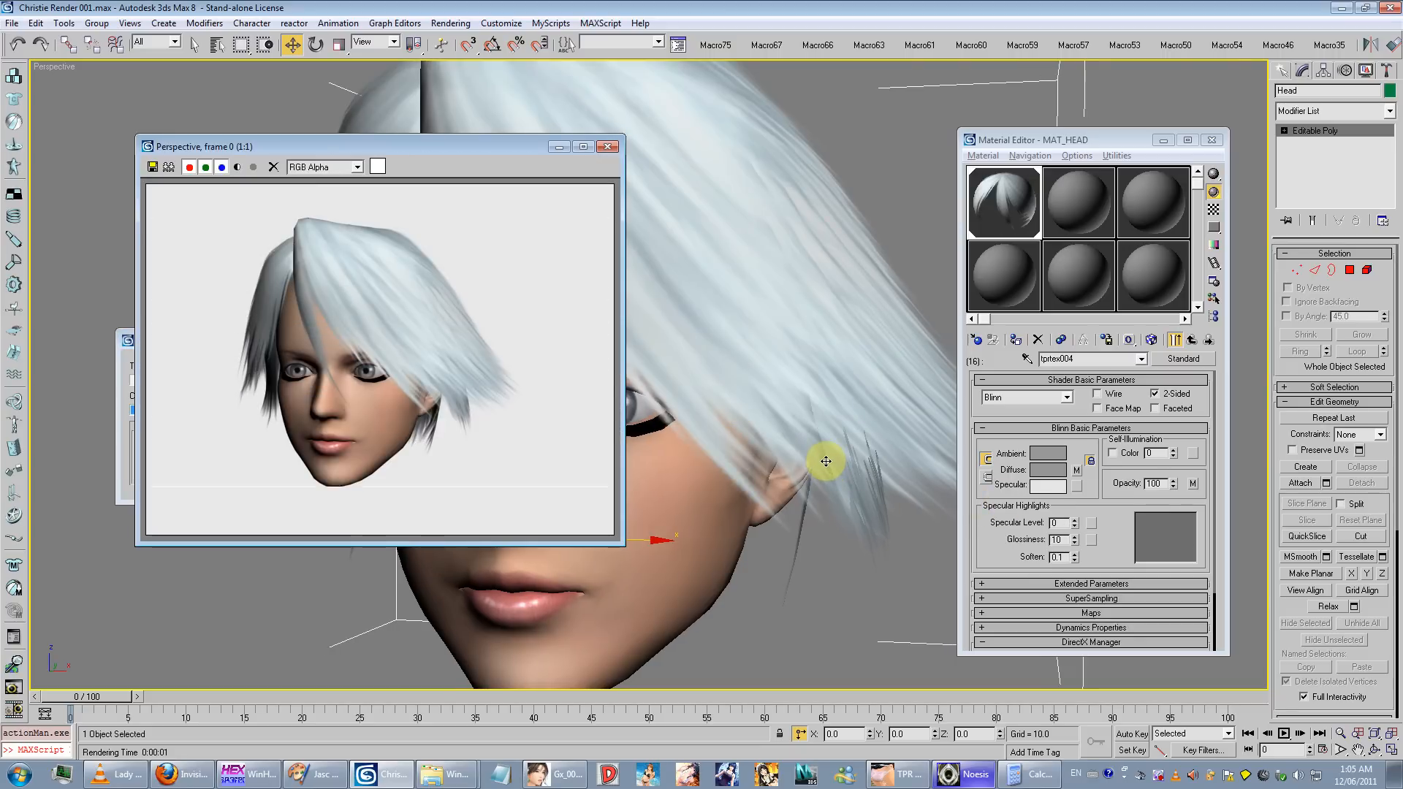
left_click(1078, 592)
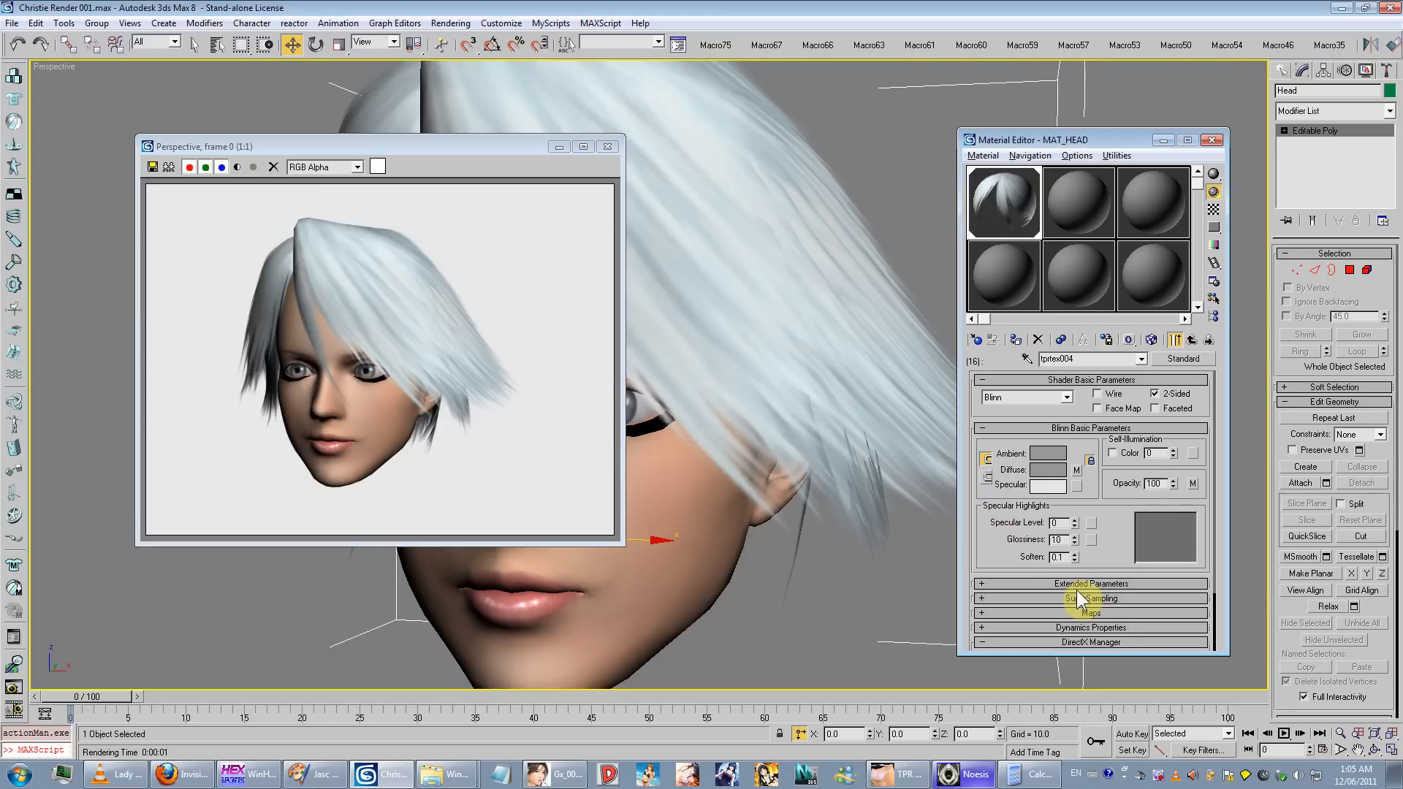
left_click(1077, 584)
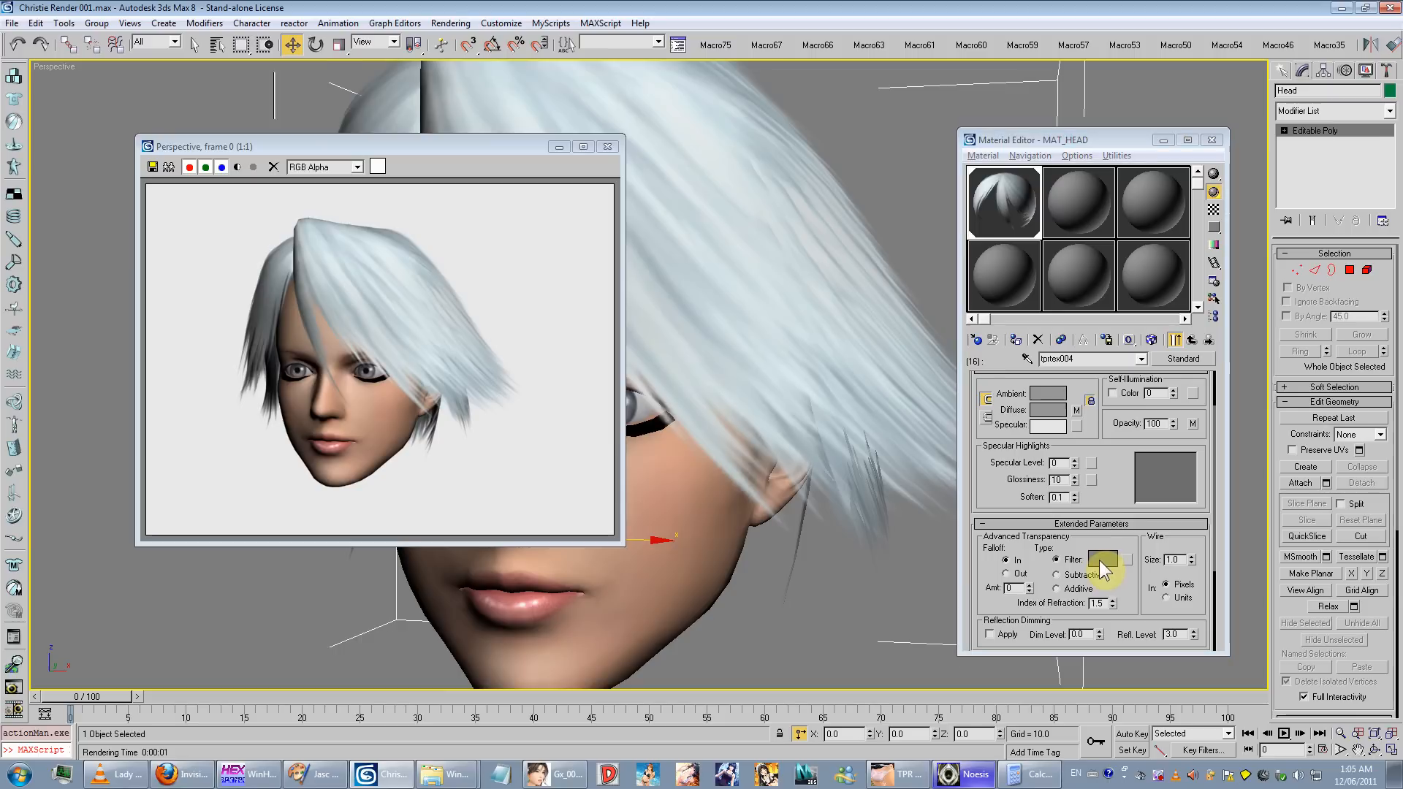
left_click(1099, 560)
left_click_drag(418, 147, 418, 207)
left_click(329, 213)
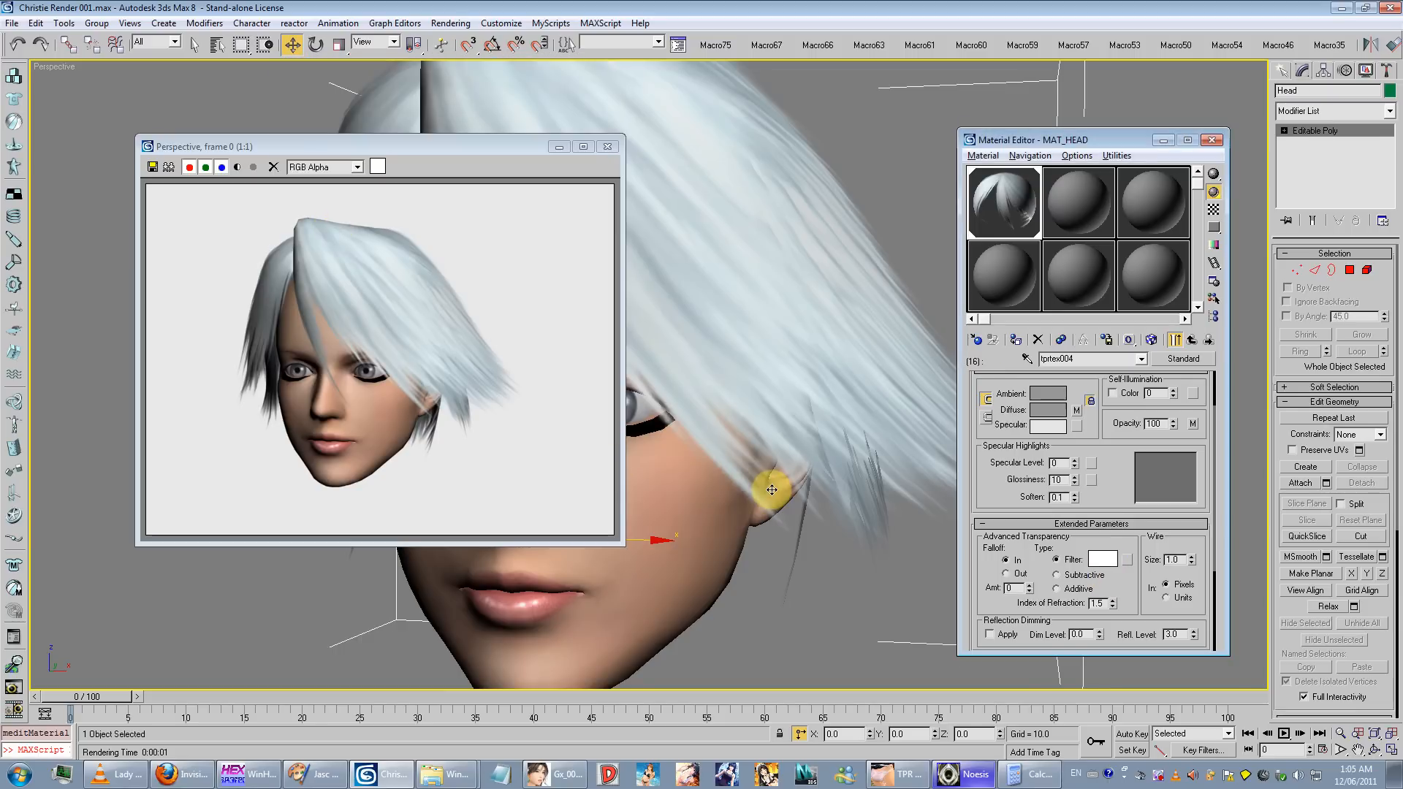
key("shift+q")
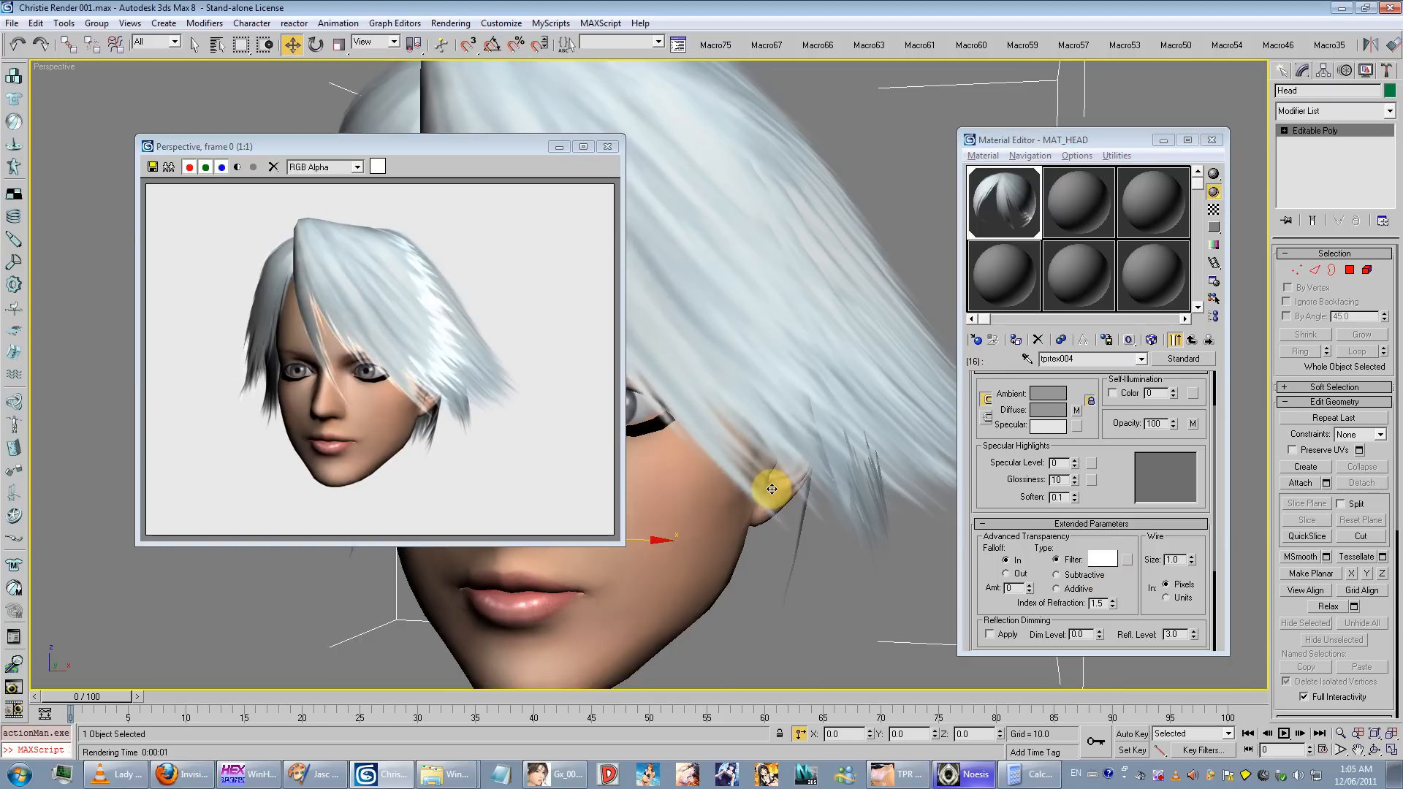
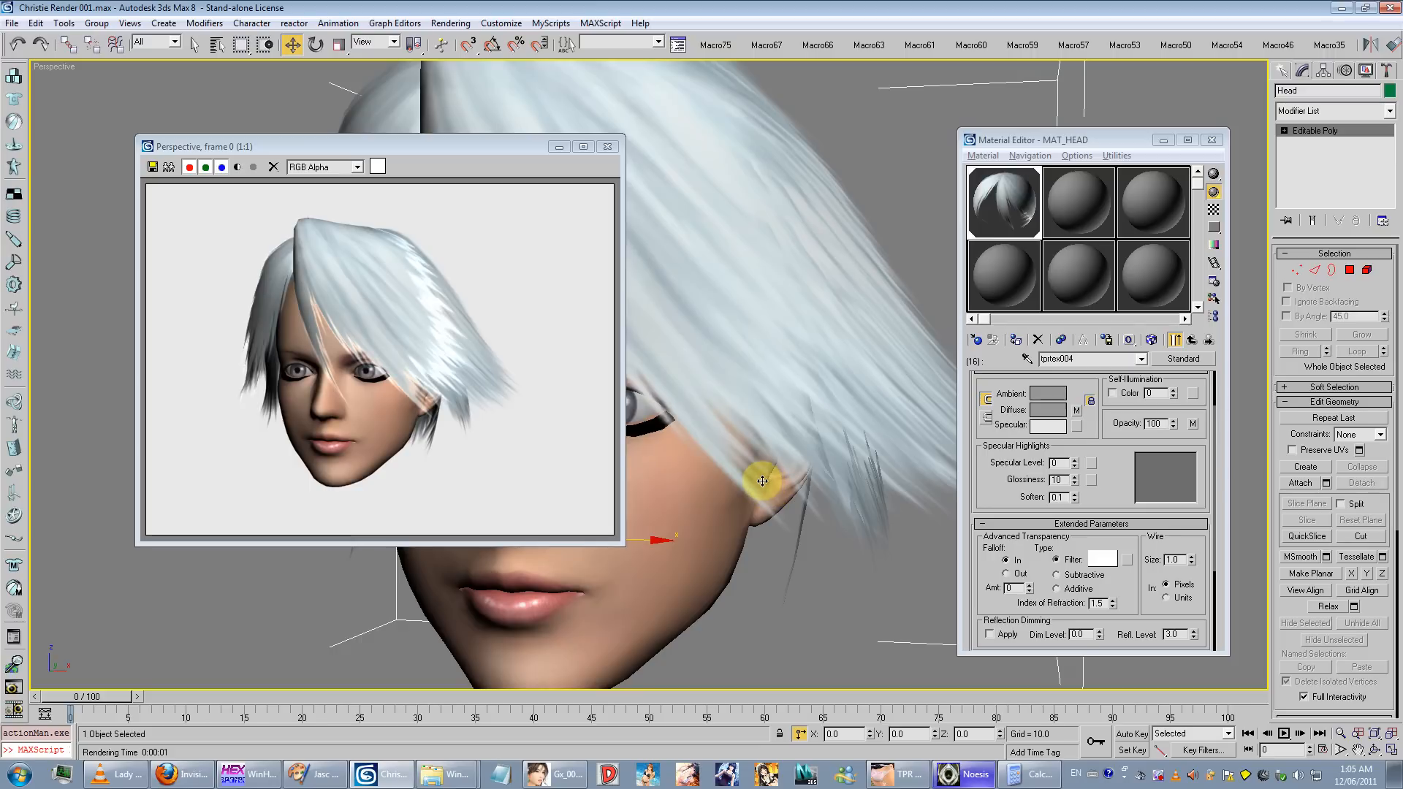
Step: Darken tprtex004's transparency filter color to a light grey and render the perspective view again
left_click(1103, 559)
left_click(420, 190)
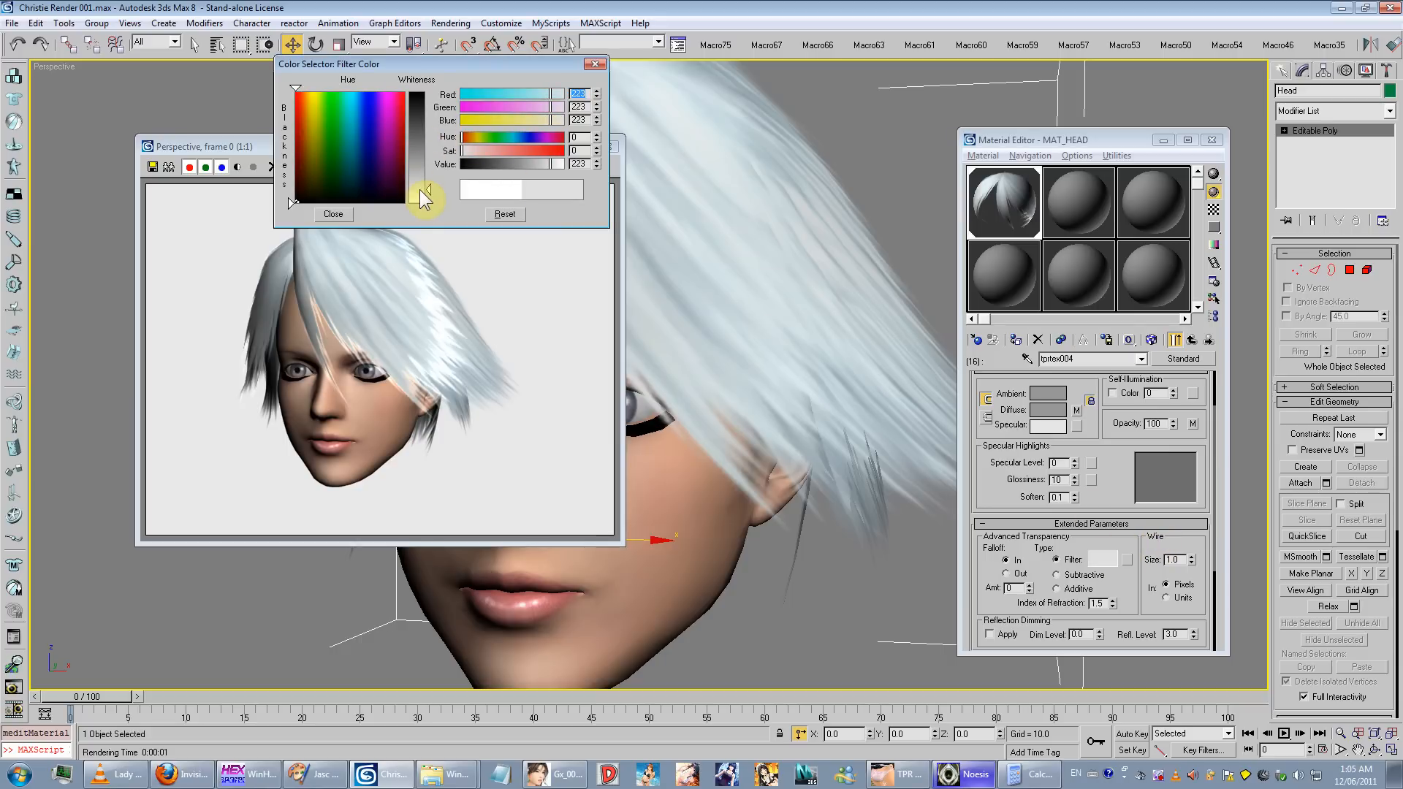
left_click(333, 214)
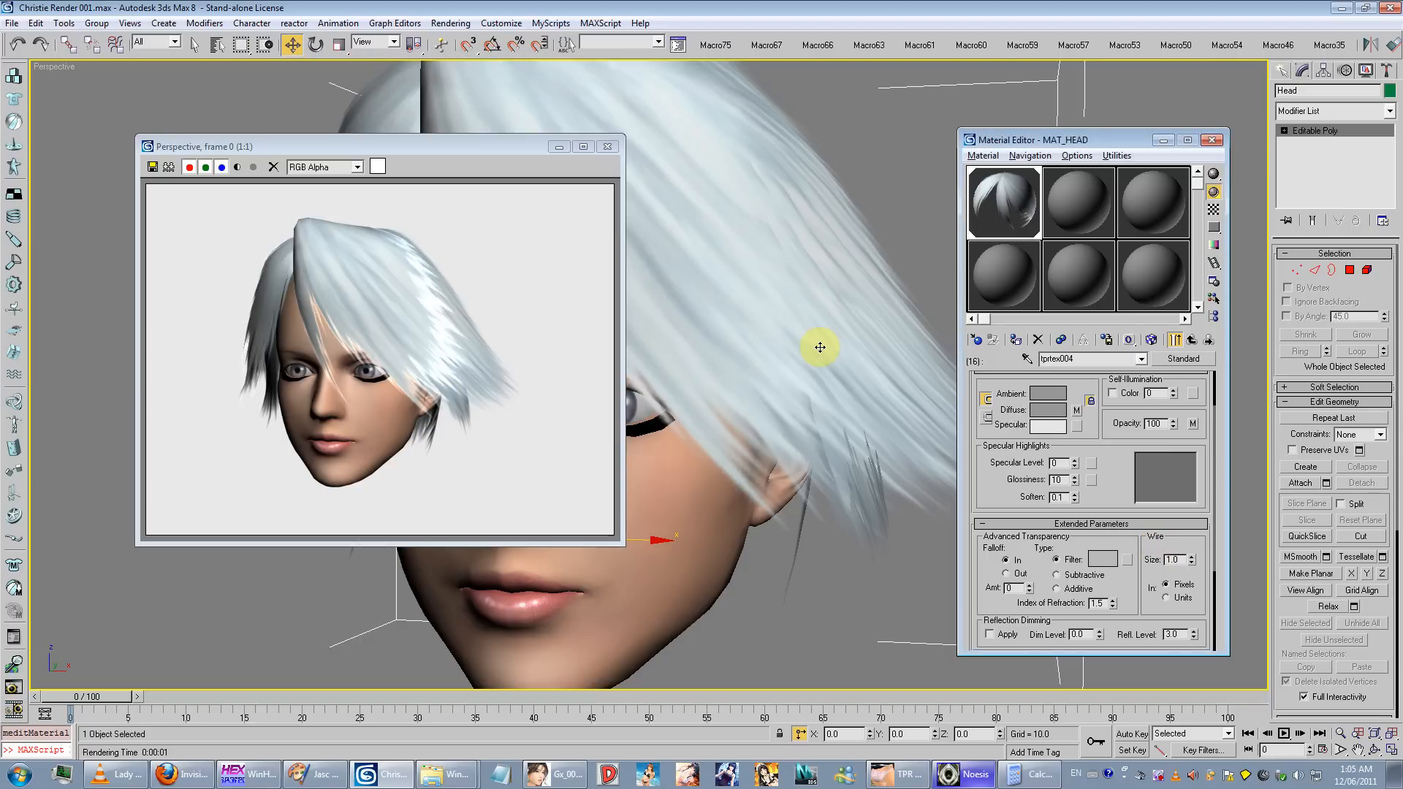
key("shift+q")
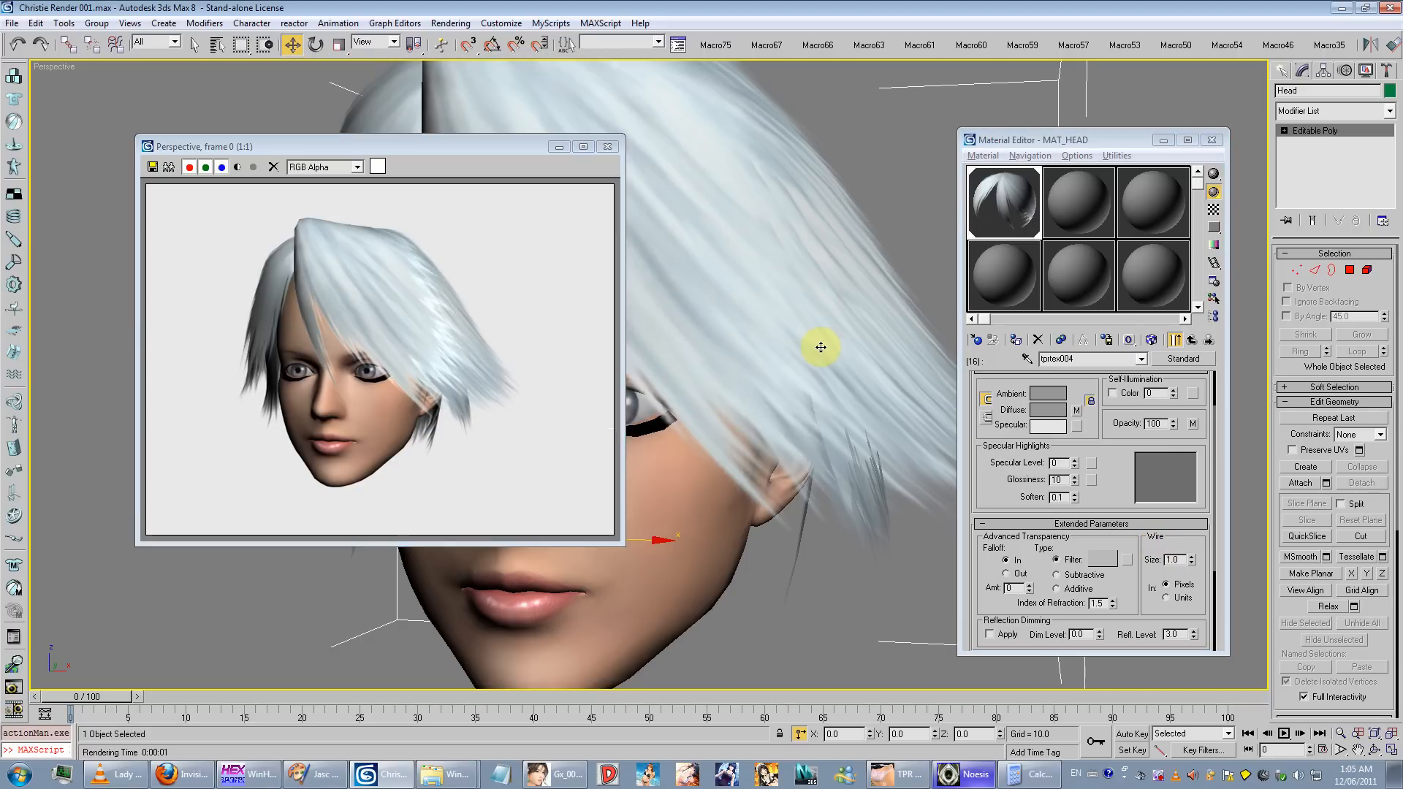
Step: Set tprtex004's transparency filter color to near-black and render the head to compare the hair edges
left_click(1103, 559)
left_click_drag(381, 173, 331, 202)
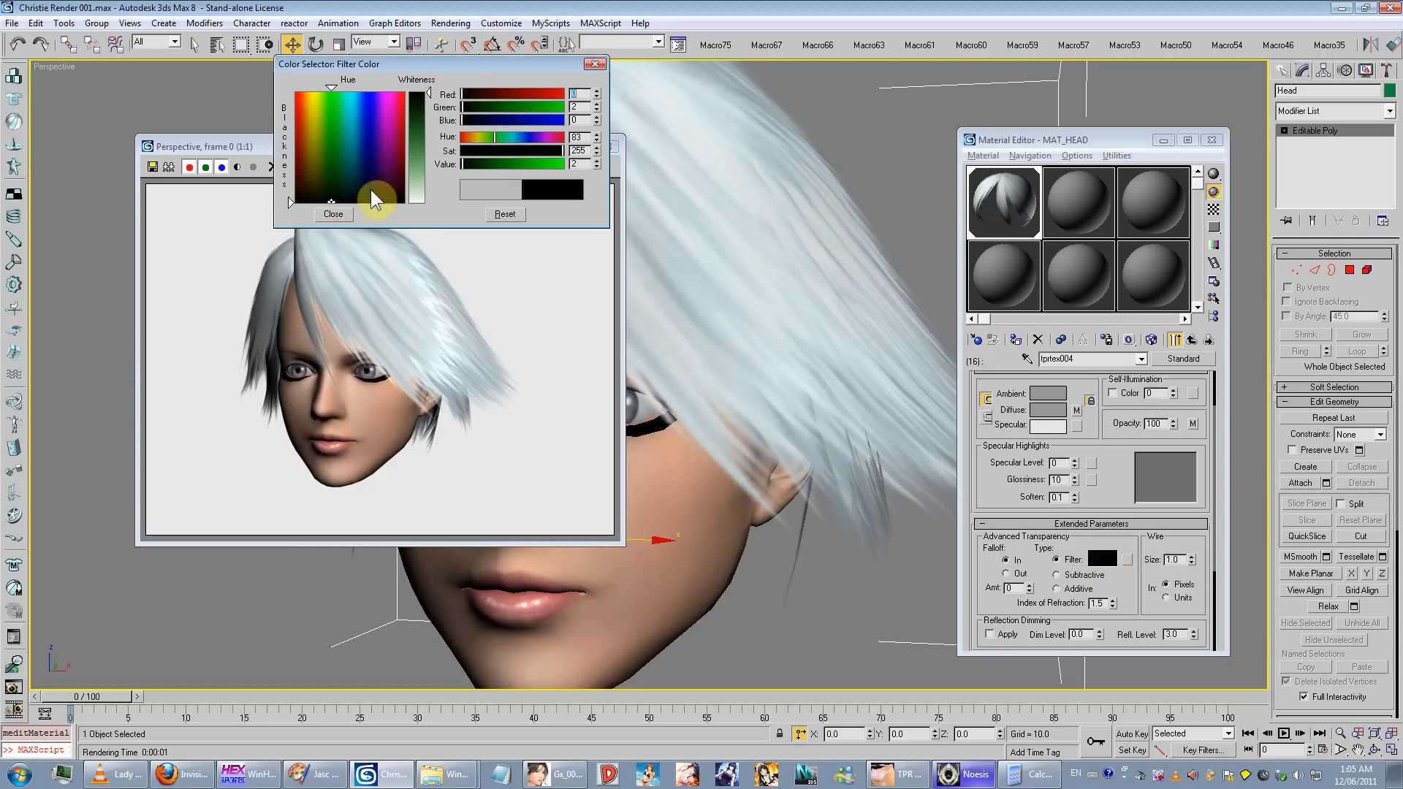
left_click(333, 213)
key("shift+q")
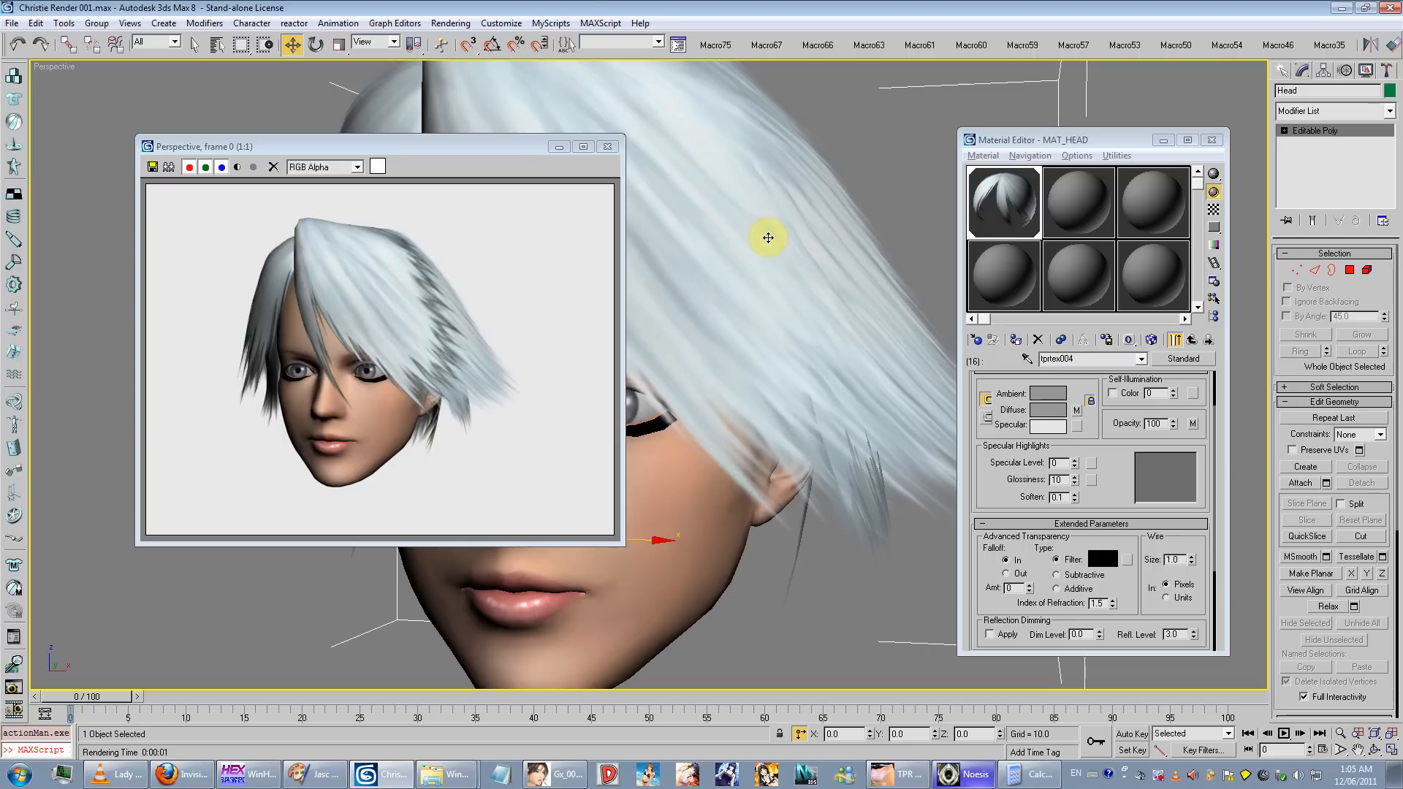
left_click(1103, 559)
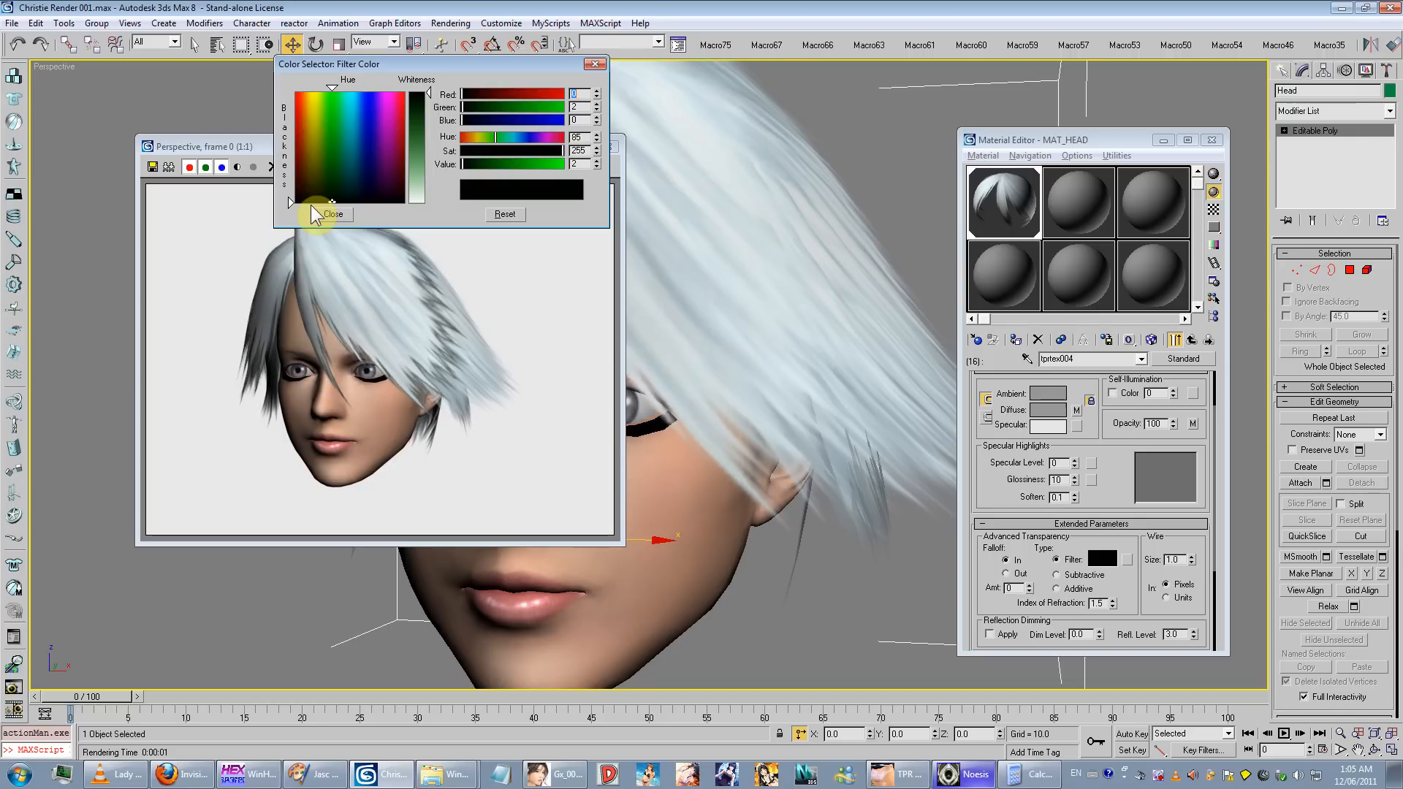
left_click(330, 213)
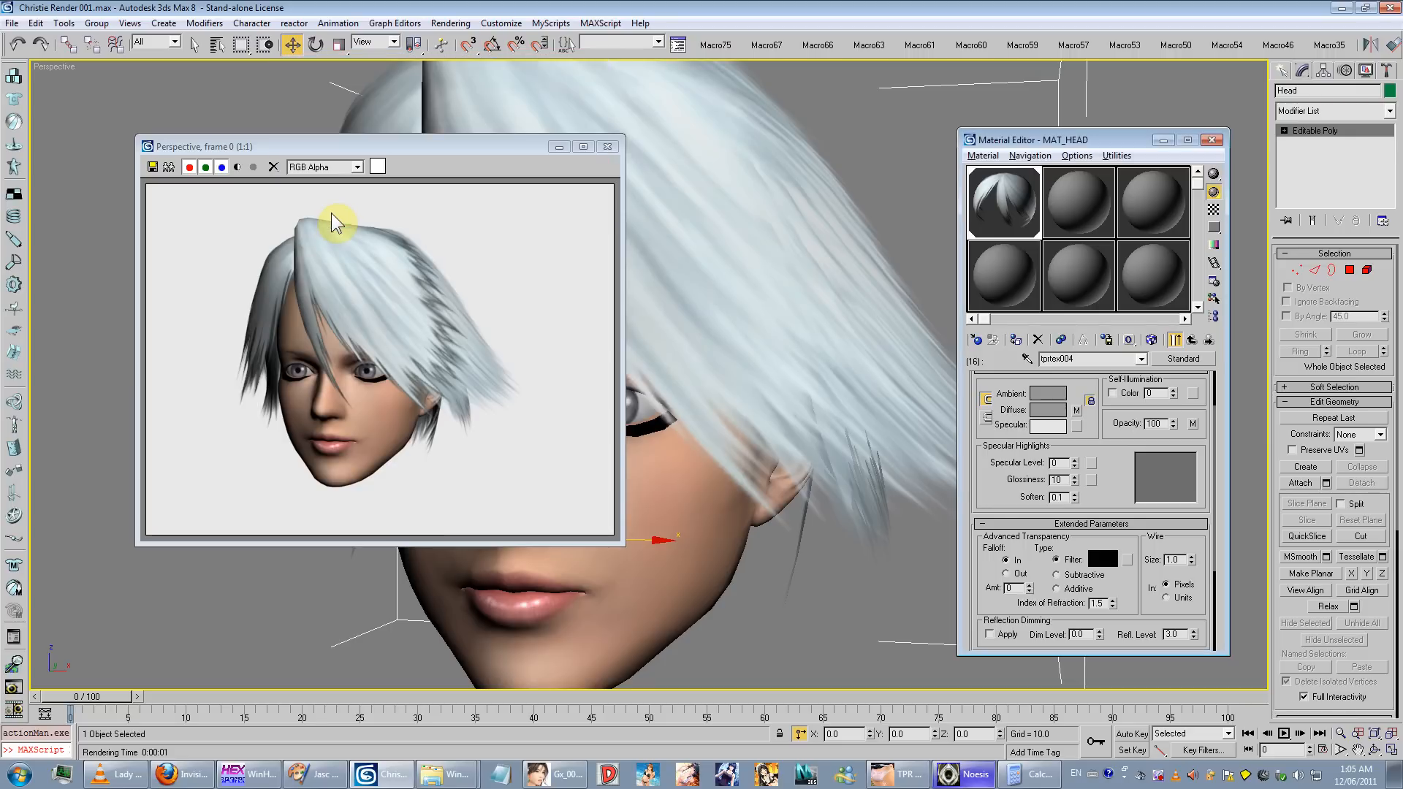
Step: Restore tprtex004's transparency filter color to mid grey, RGB 128, 128, 128
left_click(1102, 560)
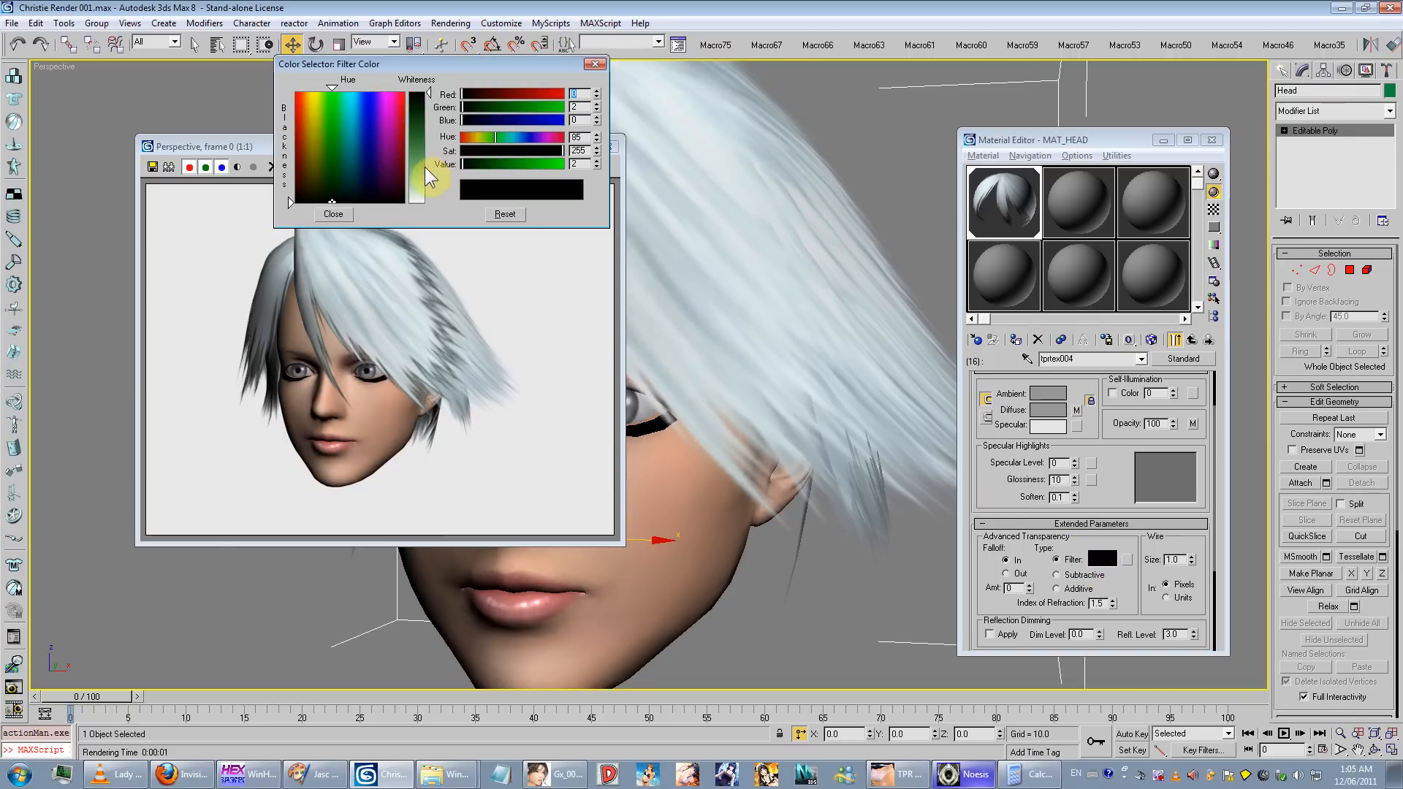
left_click(333, 214)
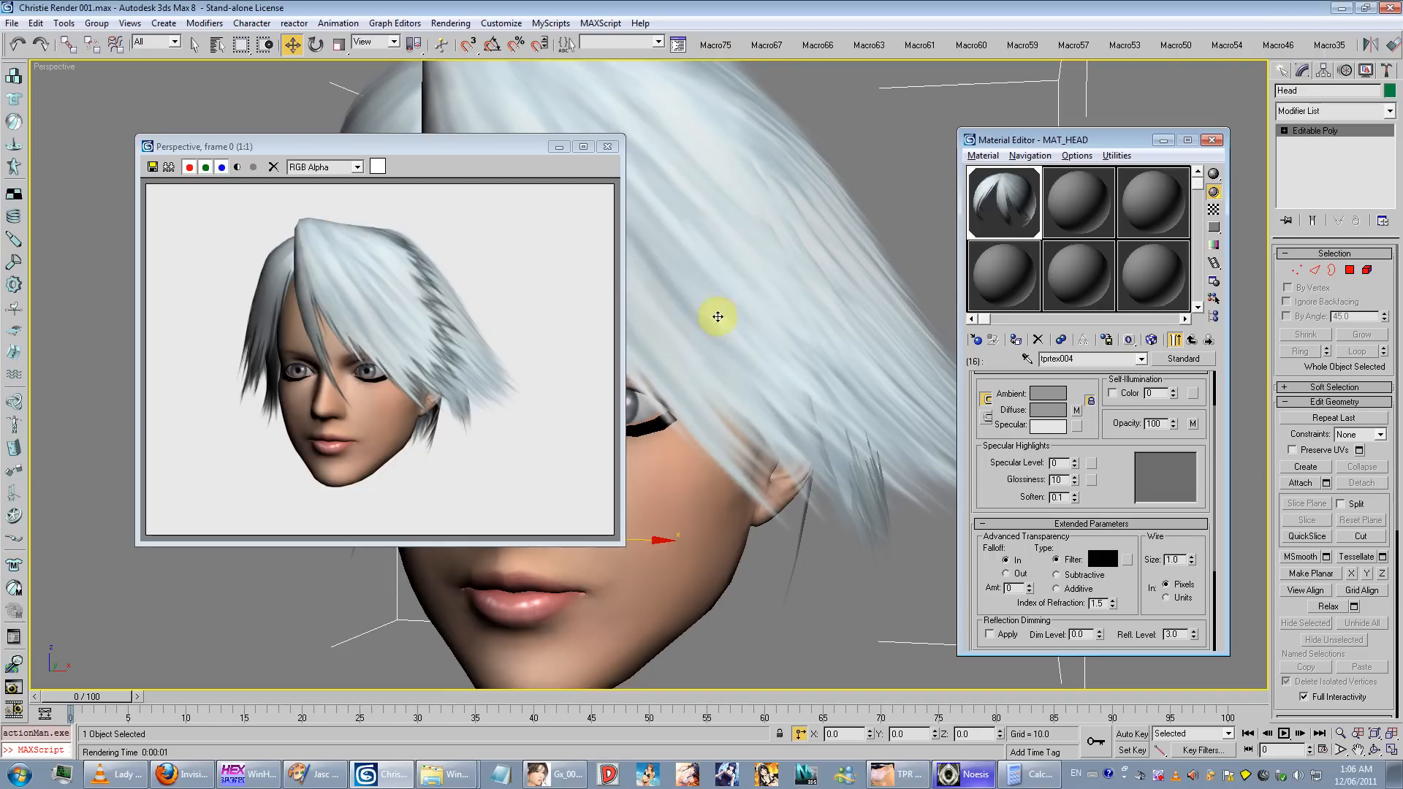
right_click(1102, 559)
left_click(1155, 582)
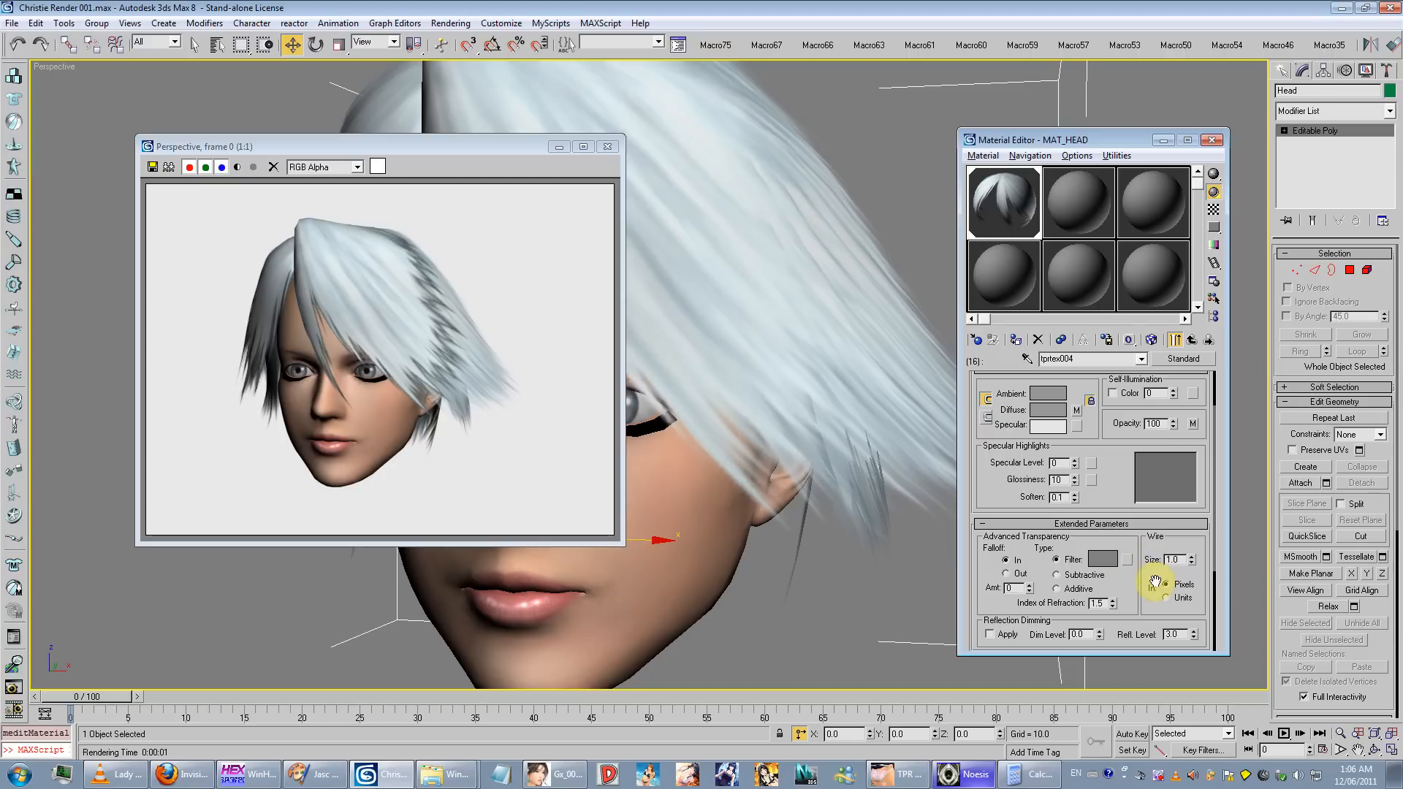
left_click(1102, 560)
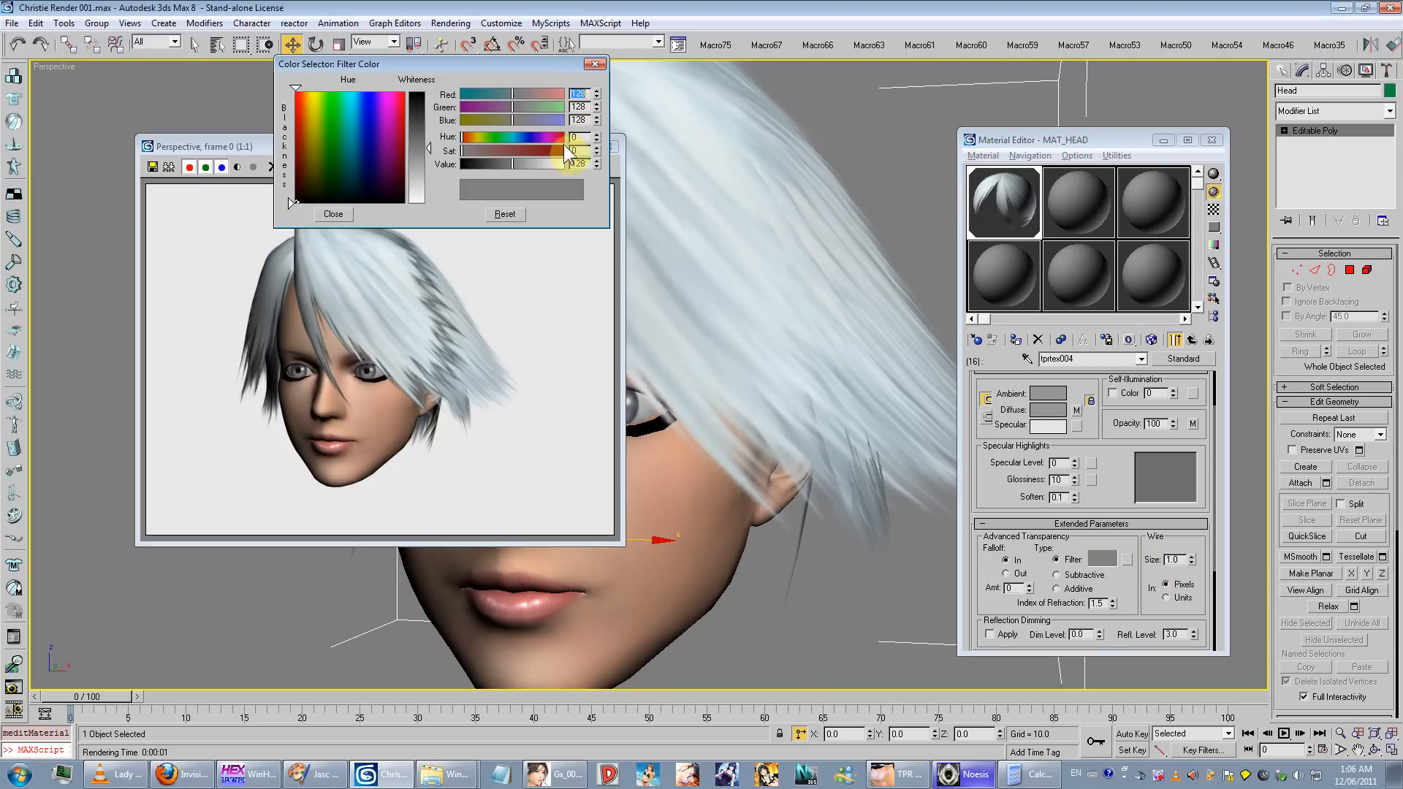
left_click(338, 215)
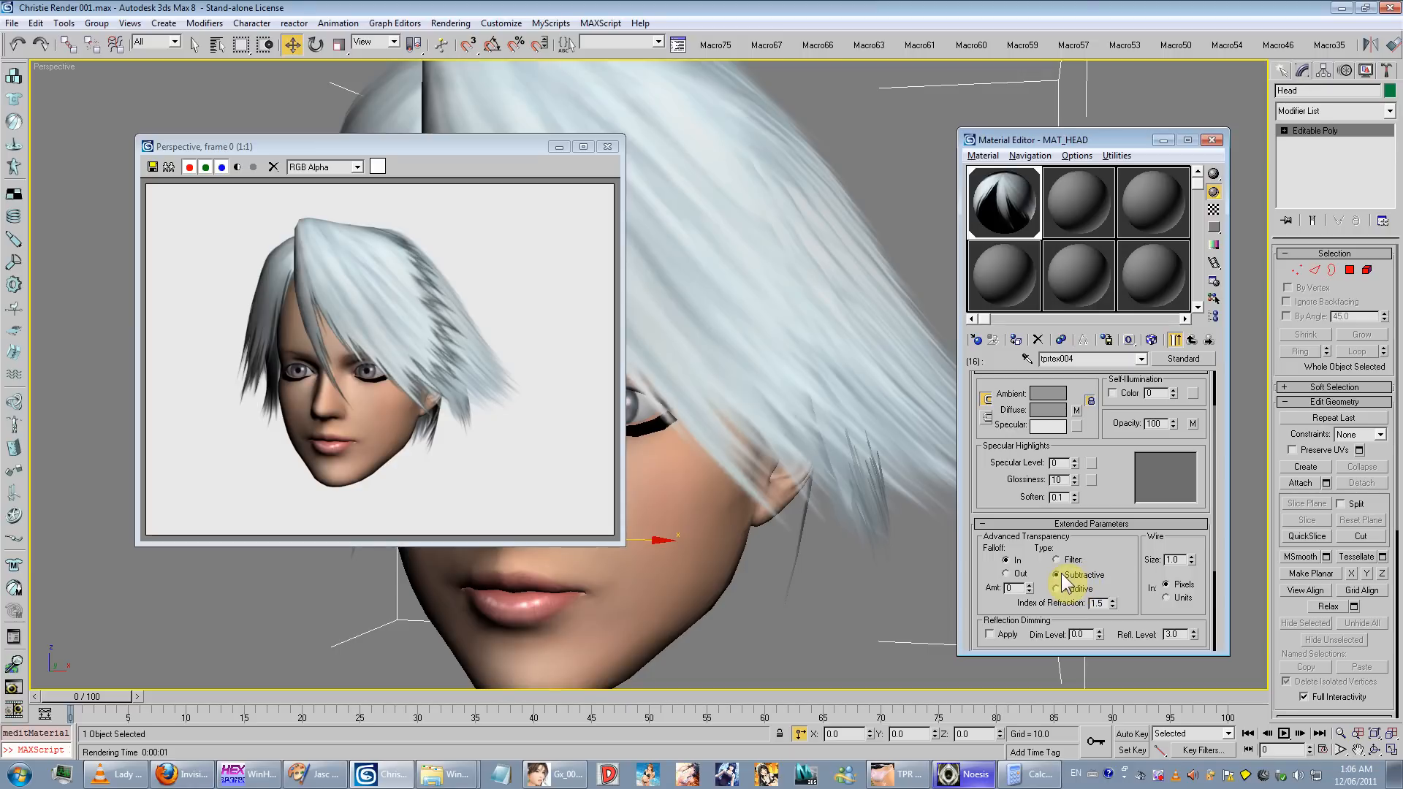
Step: Render tprtex004 with Subtractive and Additive transparency types for comparison, and return the type to Filter
key("shift+q")
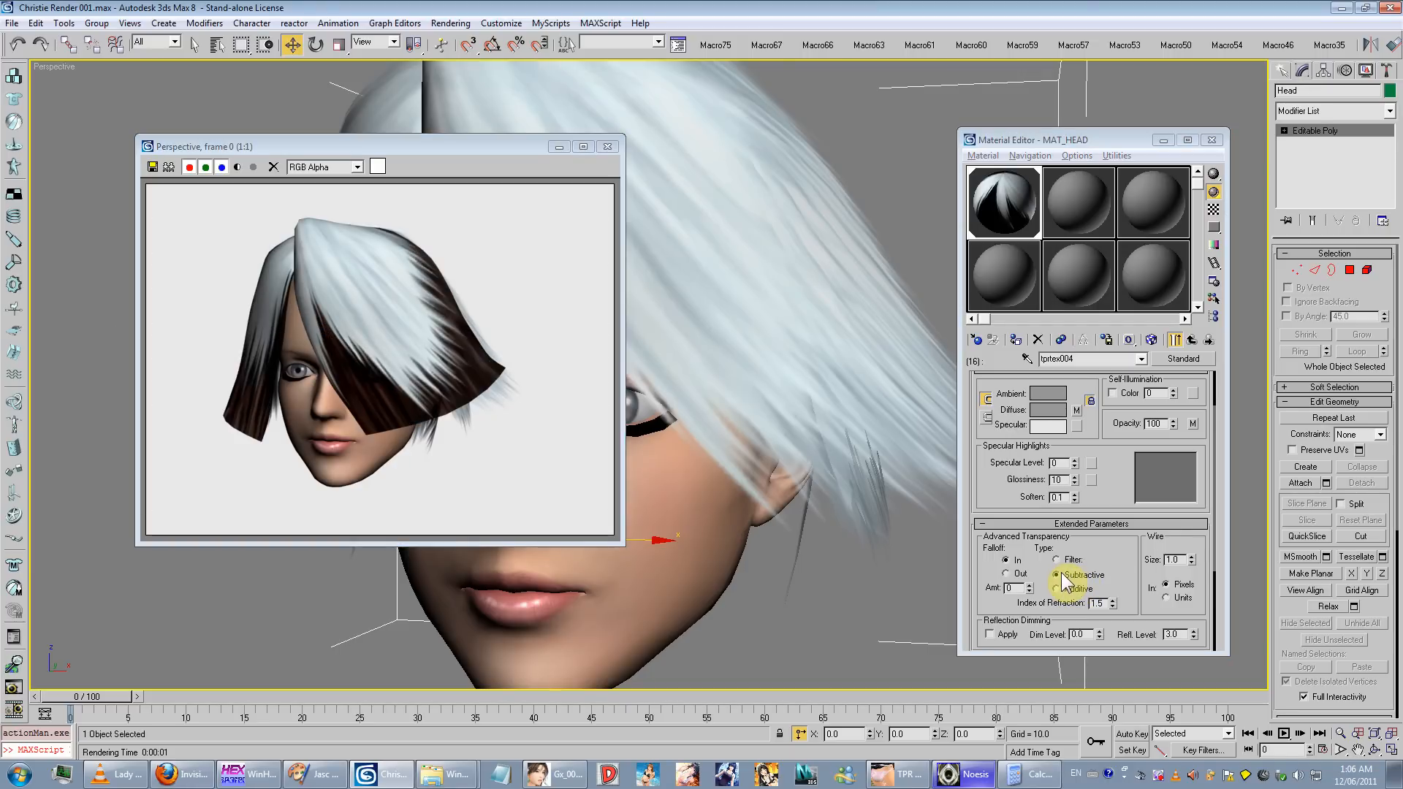
left_click(1072, 589)
key("shift+q")
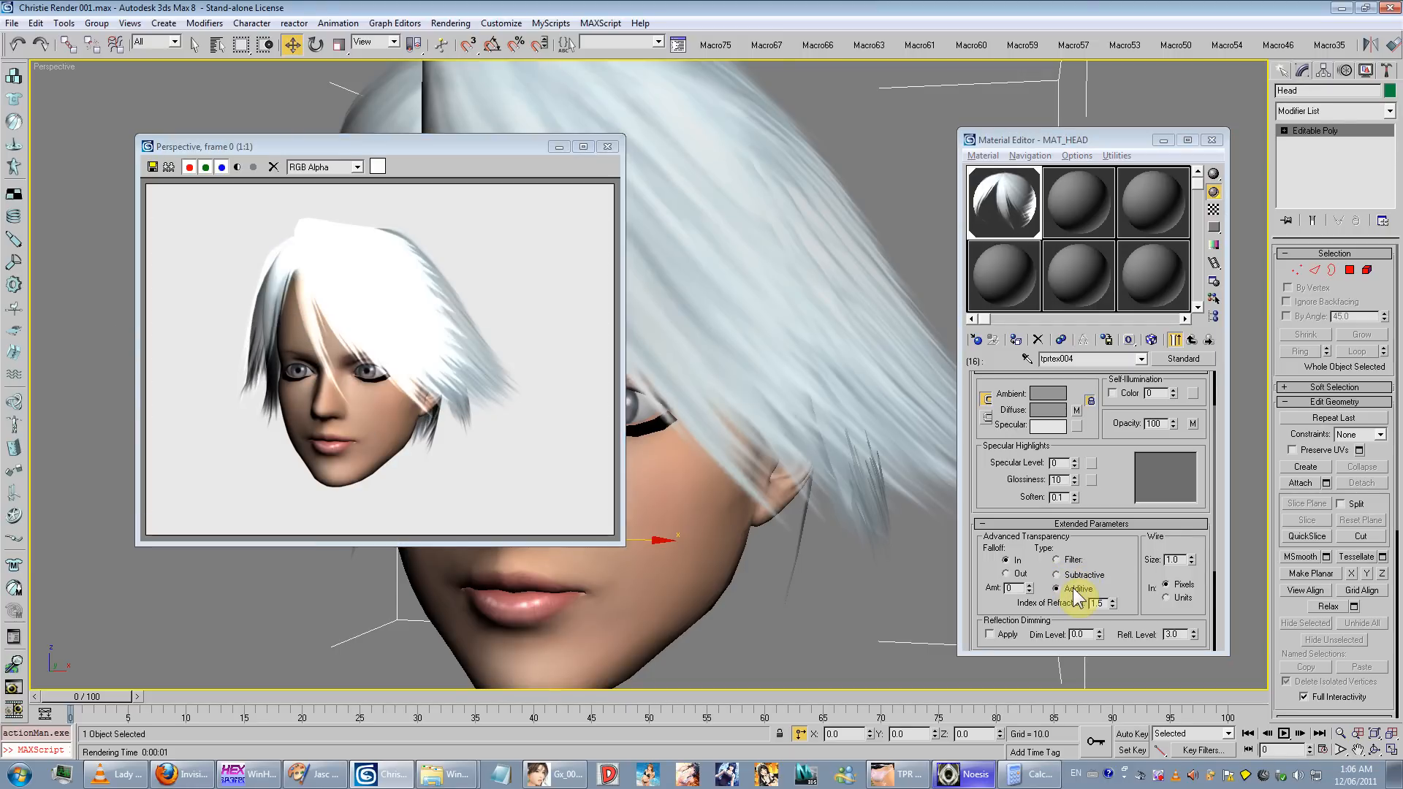
left_click(1068, 560)
key("shift+q")
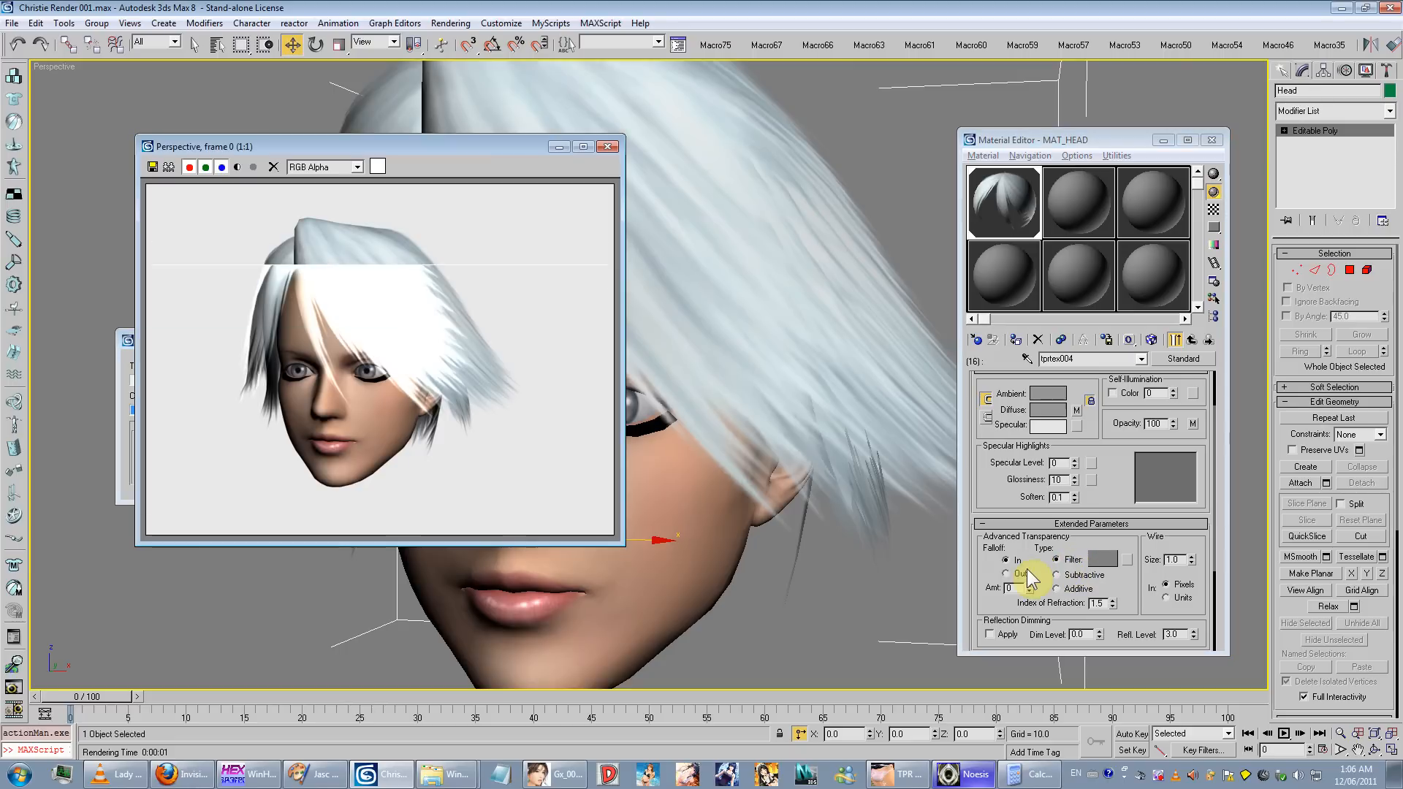
left_click(1042, 523)
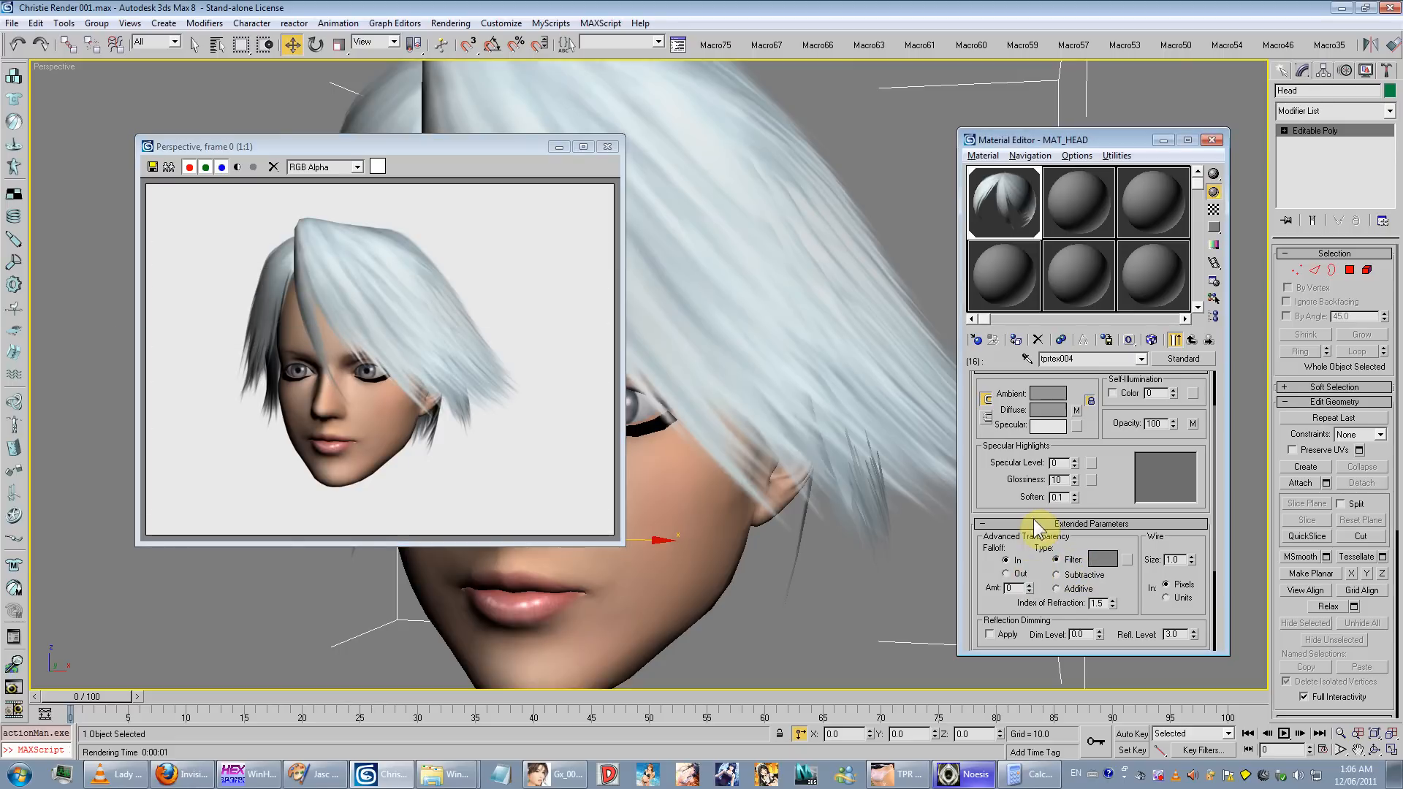
left_click_drag(982, 504, 972, 580)
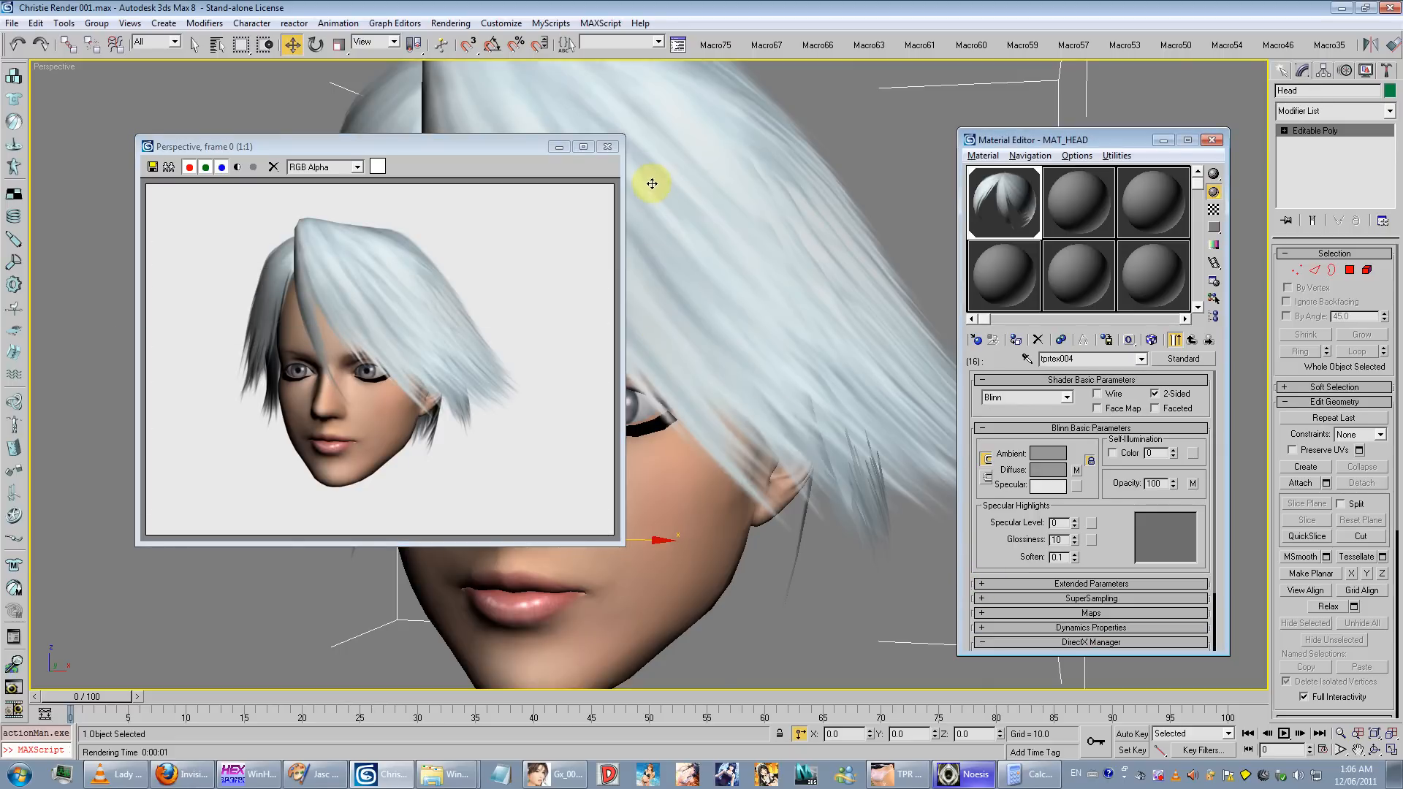
Step: From inside the head, flip the normals of both black upper eyelash elements of the Head mesh at Element level
left_click(610, 148)
middle_click_drag(526, 365, 884, 439, "alt")
scroll(547, 350, "up", 5)
middle_click_drag(457, 426, 836, 407, "alt")
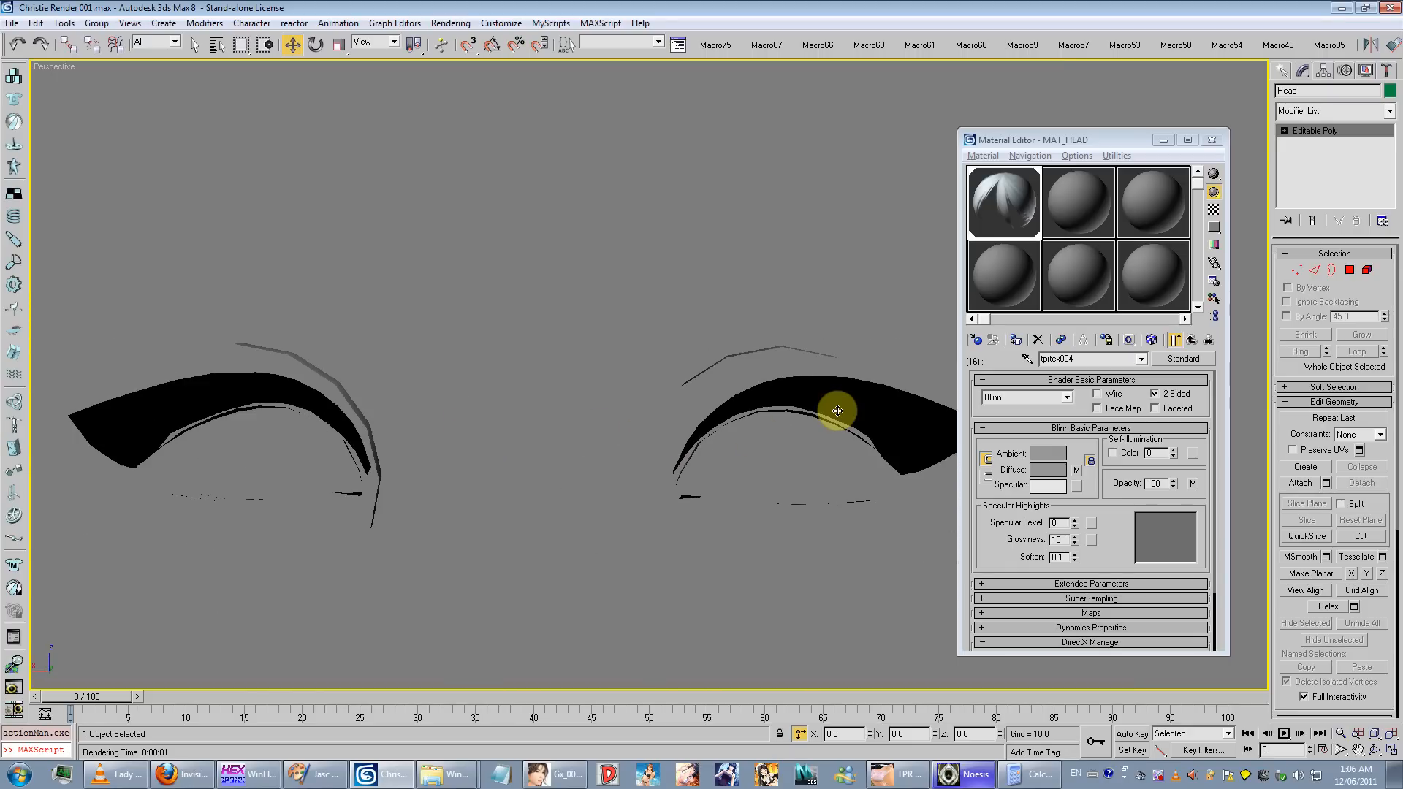
left_click(1284, 132)
left_click(1313, 189)
left_click(878, 390)
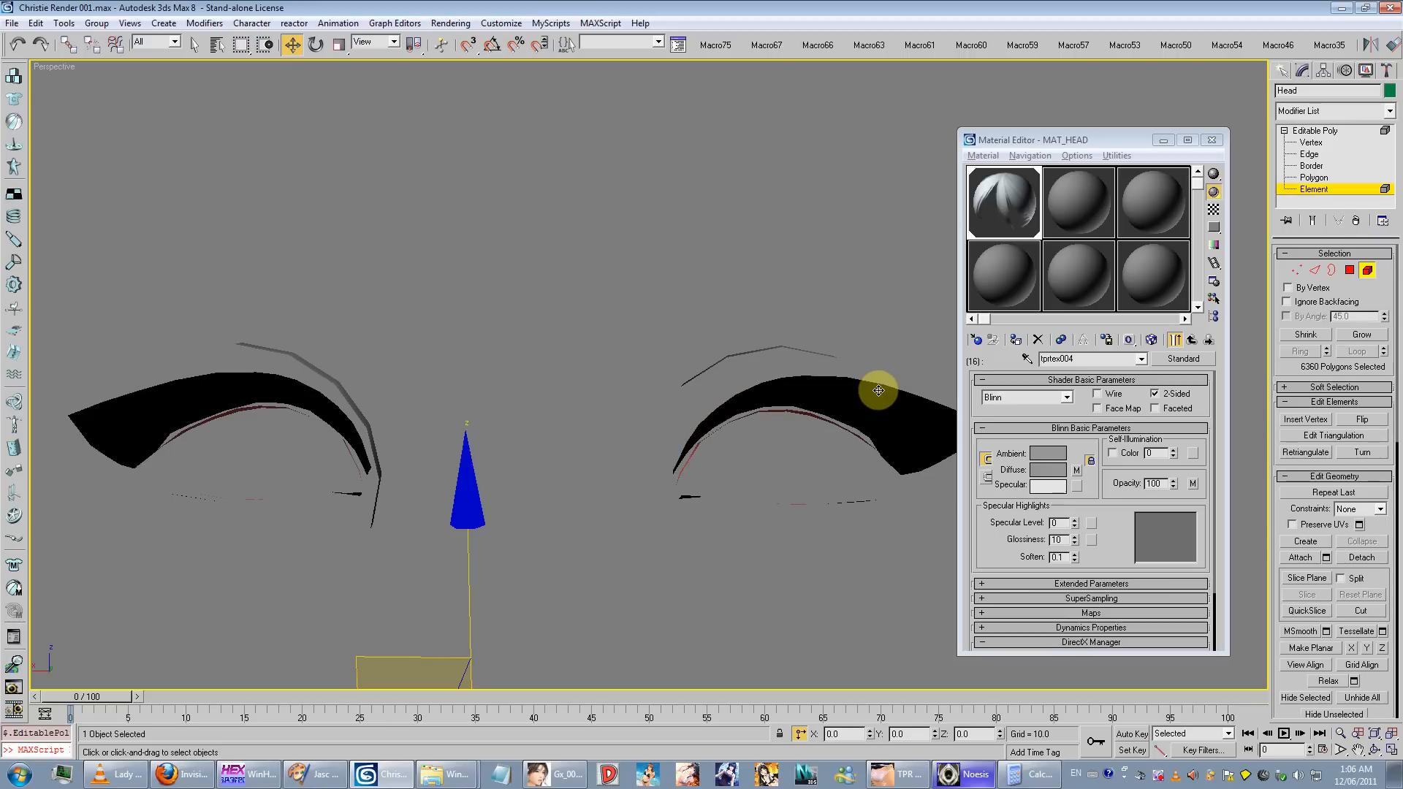
left_click(1361, 423)
left_click(251, 397)
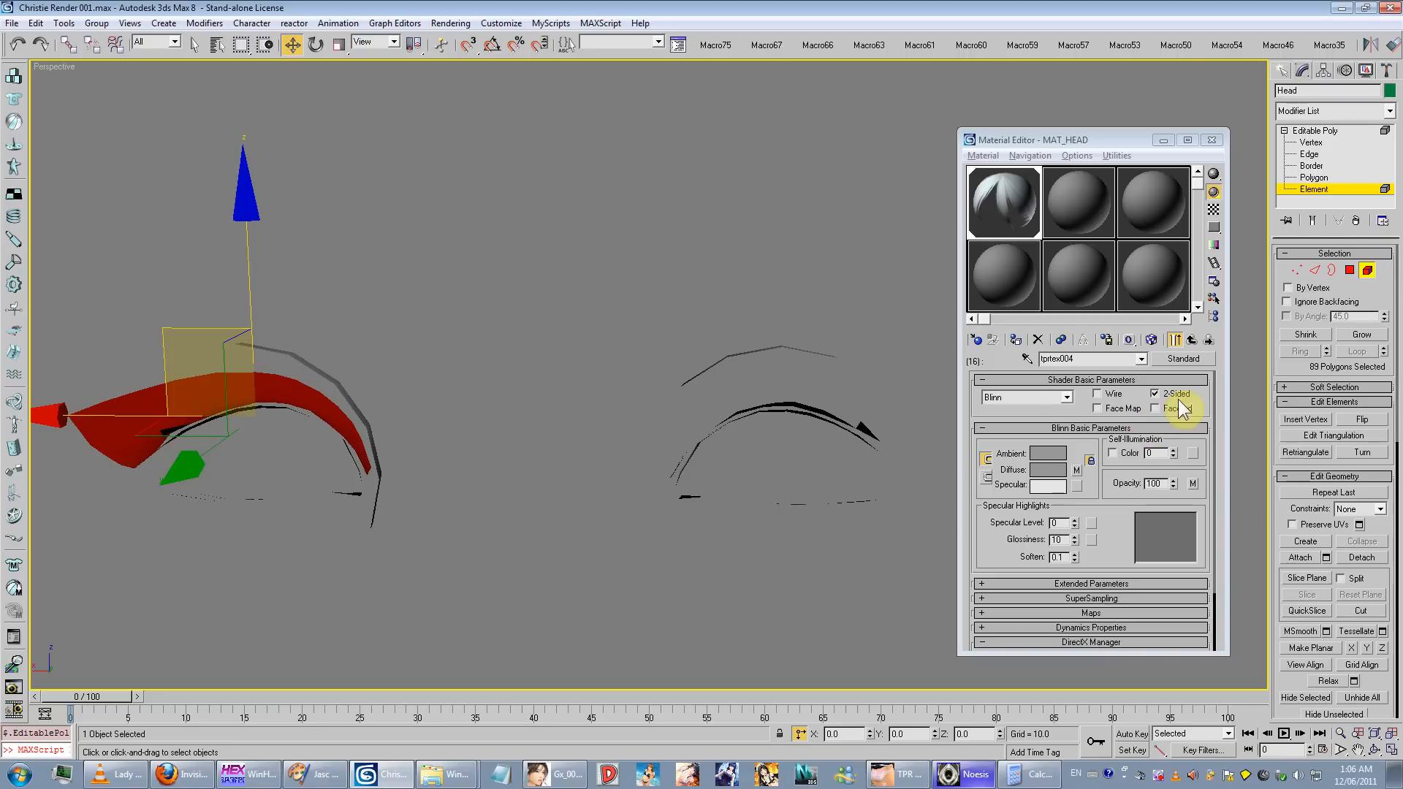
left_click(1350, 422)
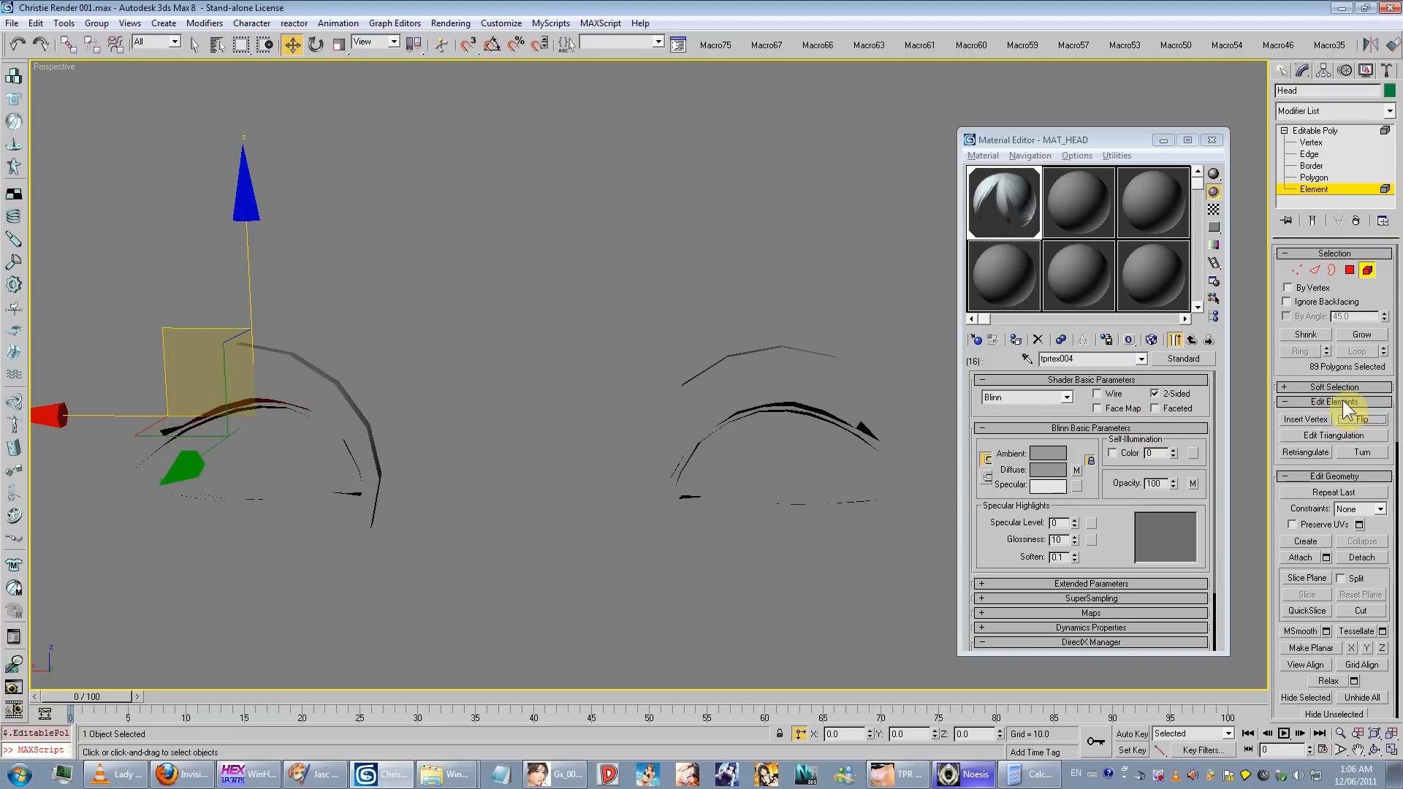
Step: Select the two reversed polygons at the outer end of the upper eyelash strip and flip their normals
left_click(1314, 177)
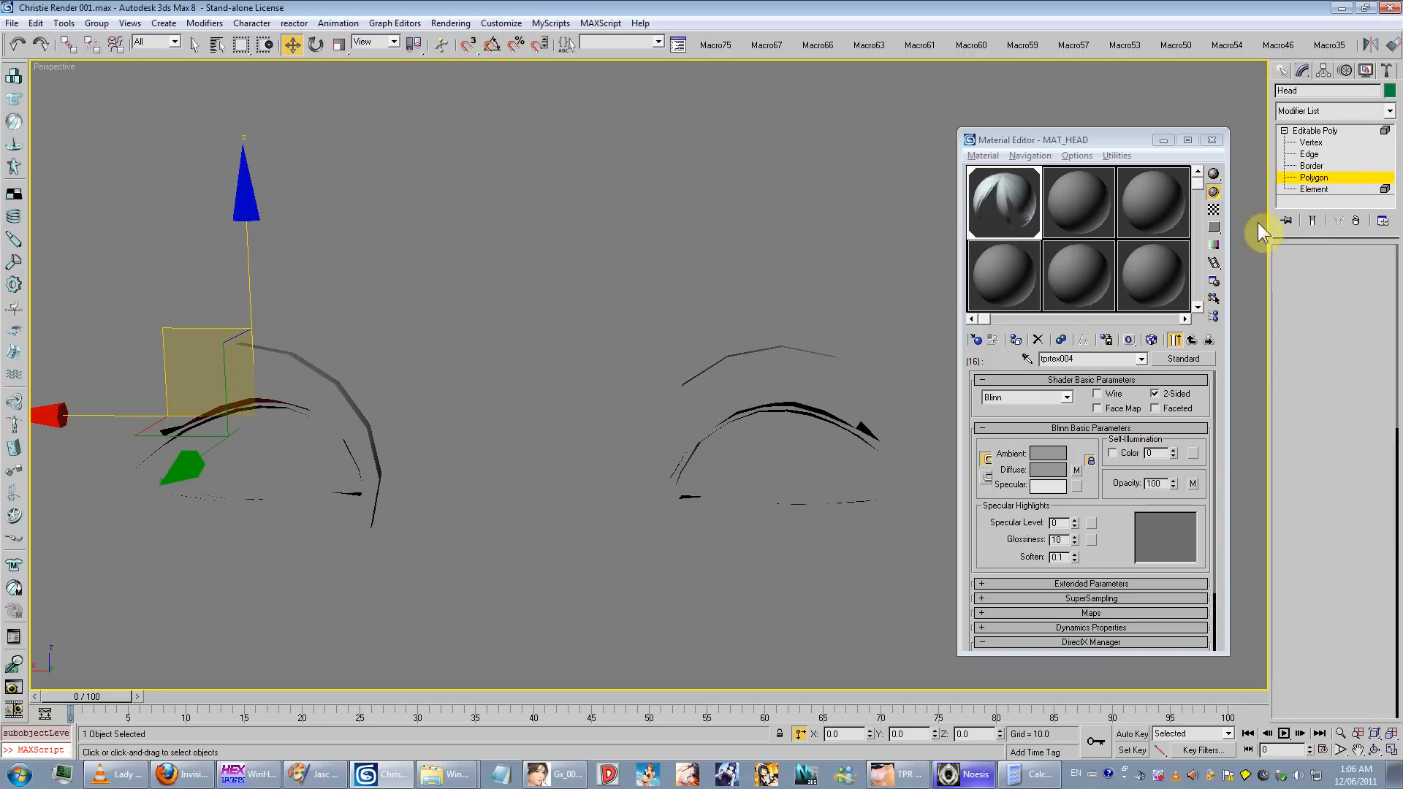
left_click(867, 426)
left_click(863, 428)
key("z")
middle_click_drag(733, 476, 708, 363, "alt")
left_click(698, 373, "ctrl")
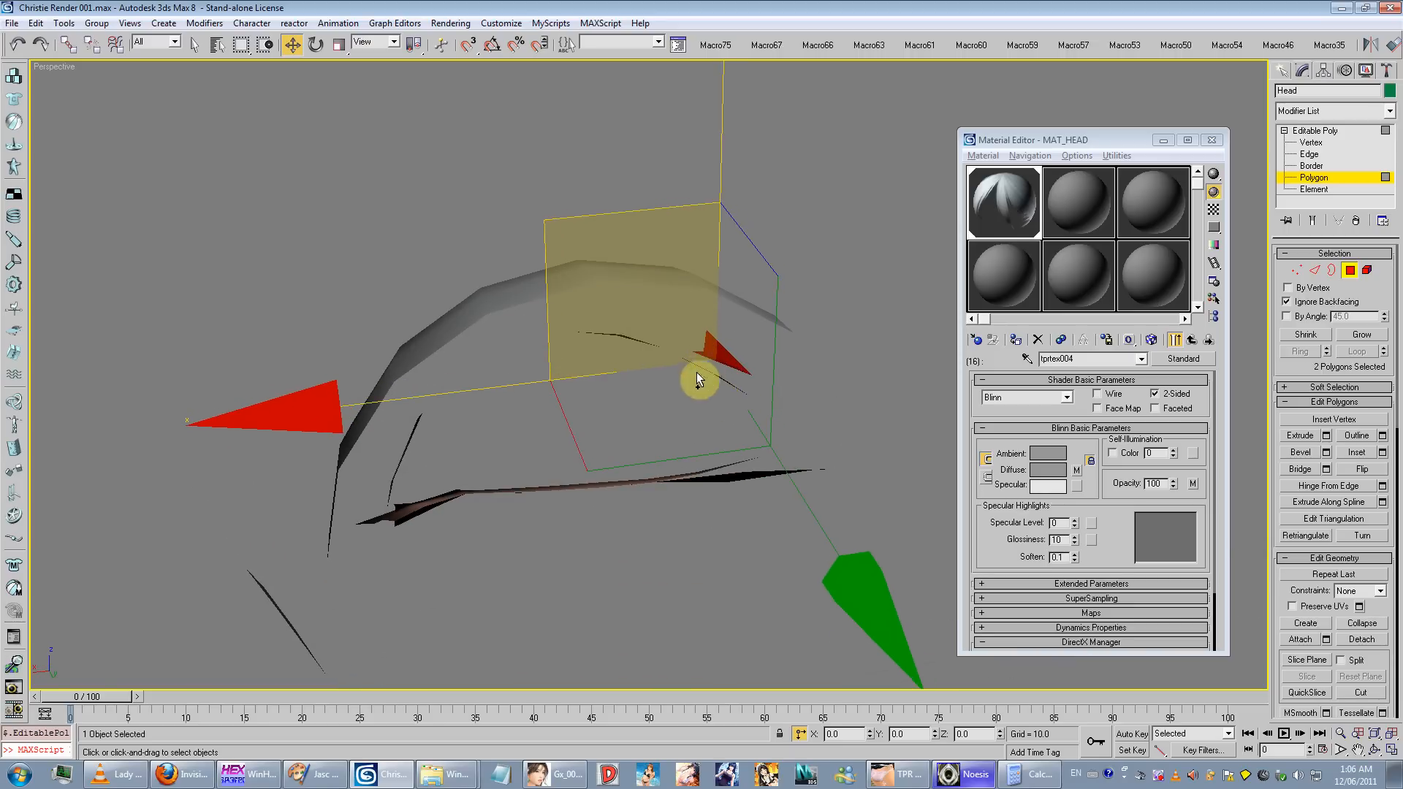
left_click(1359, 471)
Step: Flip the two reversed polygons at the outer end of the other eye's upper eyelash strip
middle_click_drag(805, 414, 617, 335, "alt")
scroll(593, 366, "up", 3)
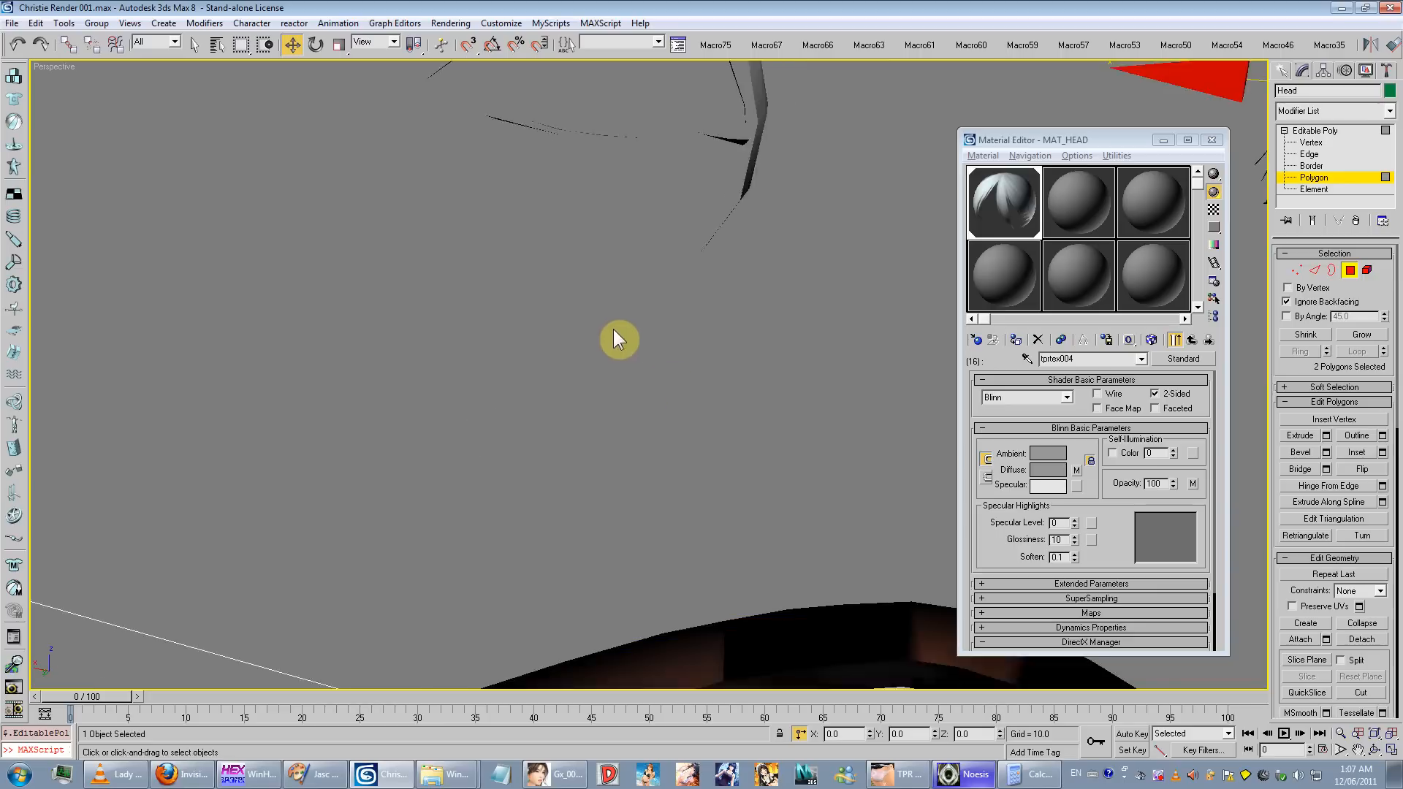
middle_click_drag(655, 629, 539, 423, "alt")
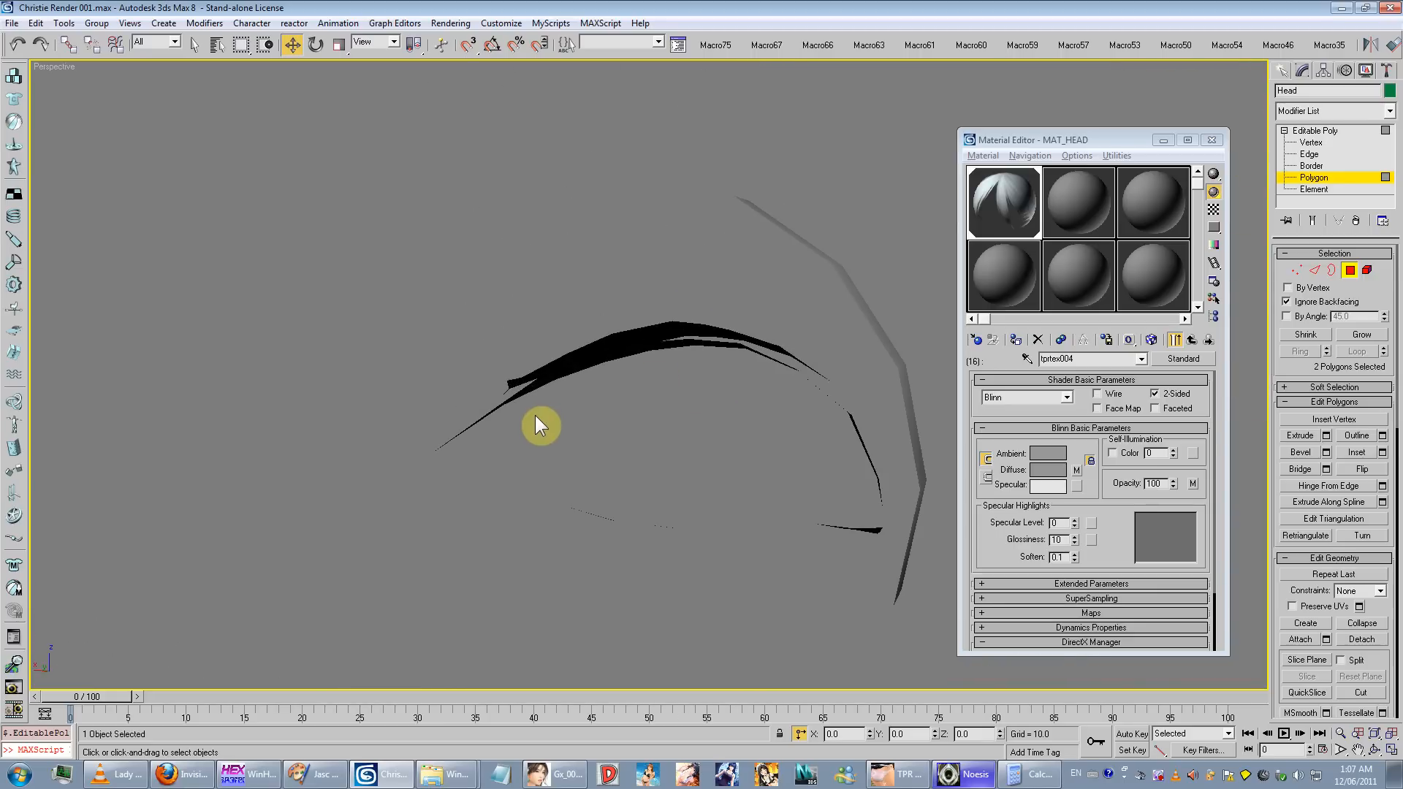
left_click(509, 382)
key("z")
middle_click_drag(623, 429, 651, 461, "alt")
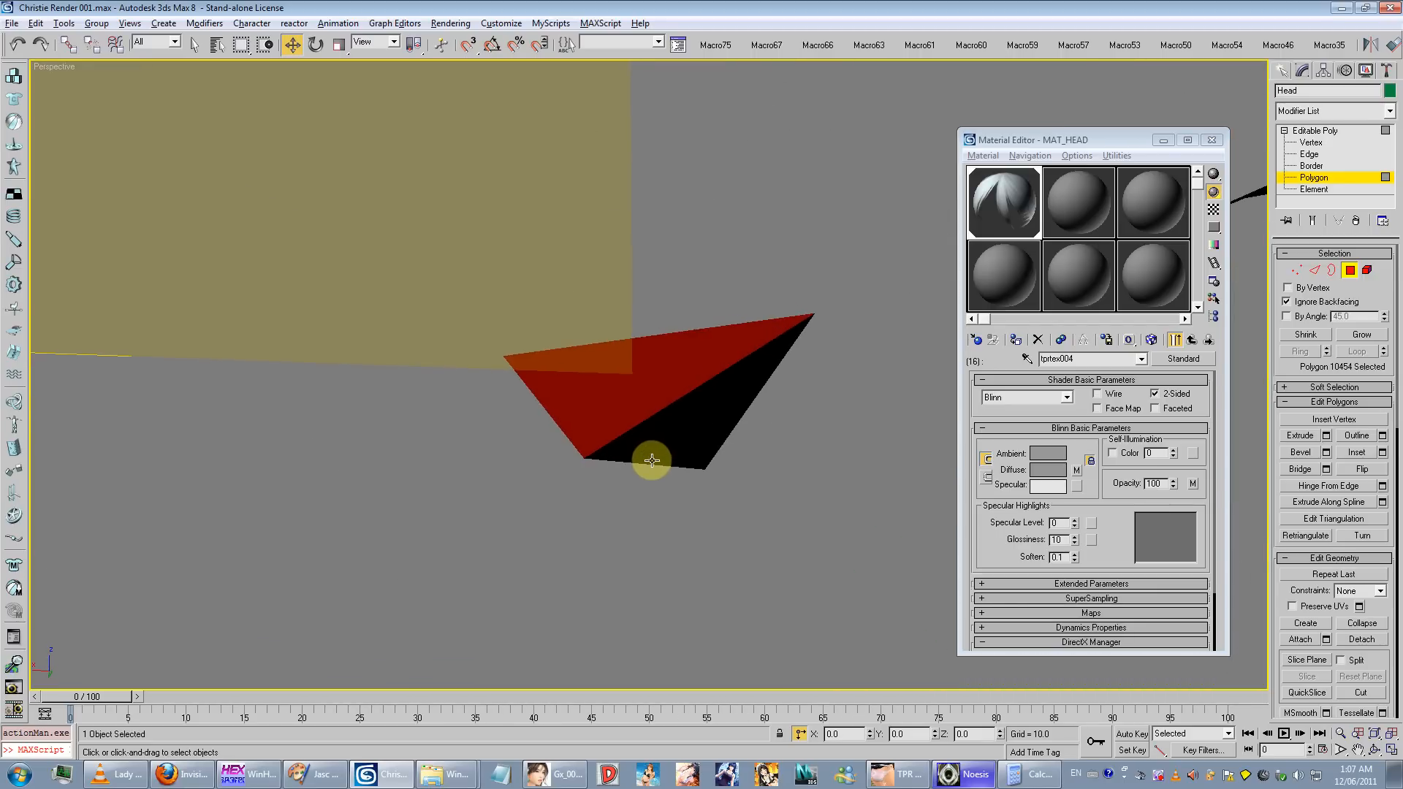
left_click(664, 453, "ctrl")
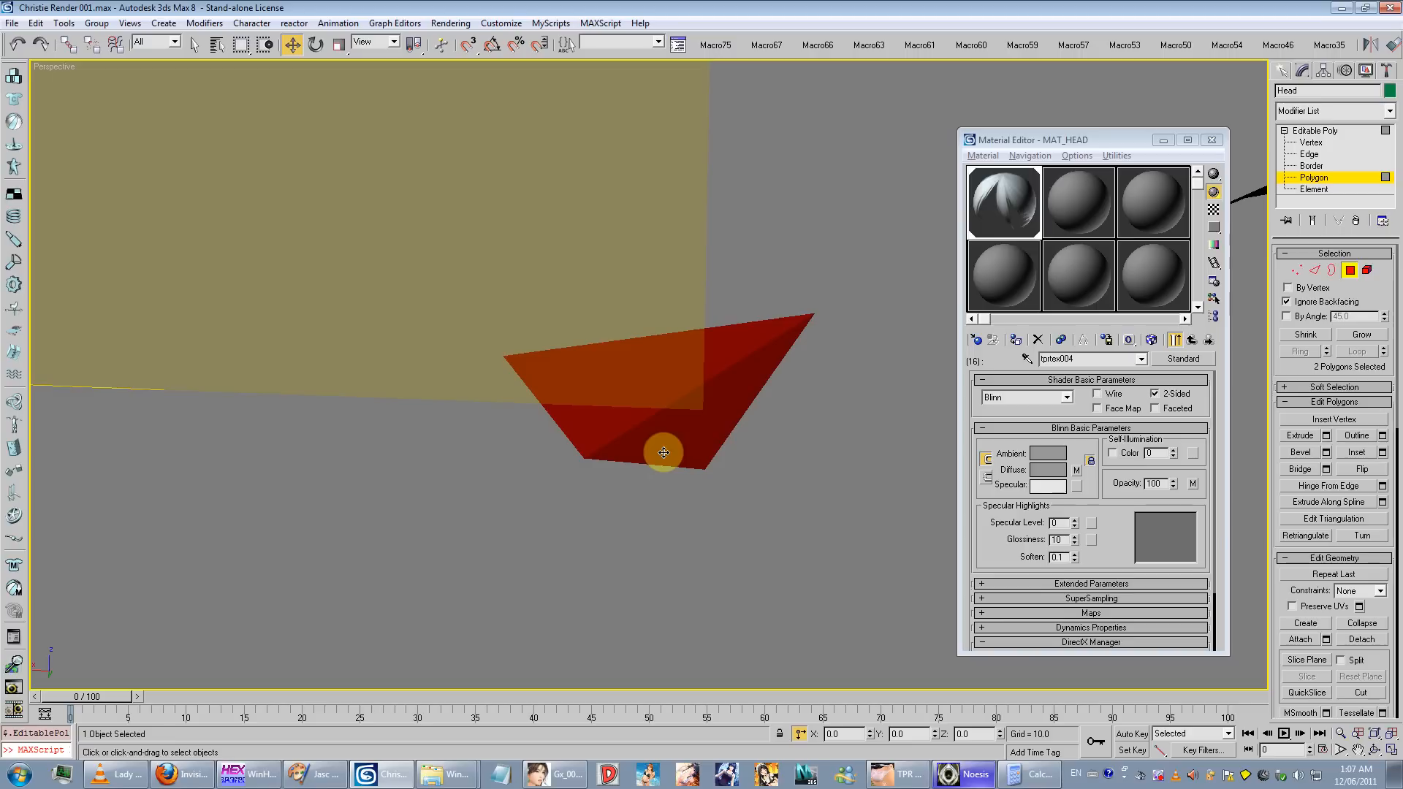
left_click(1371, 471)
Step: Bring back the hidden parts of the head and leave polygon editing
middle_click_drag(648, 445, 892, 399, "alt")
scroll(893, 399, "down", 10)
left_click(826, 556)
scroll(731, 453, "up", 5)
middle_click_drag(676, 507, 741, 455, "alt")
scroll(740, 454, "up", 3)
middle_click_drag(741, 454, 747, 486)
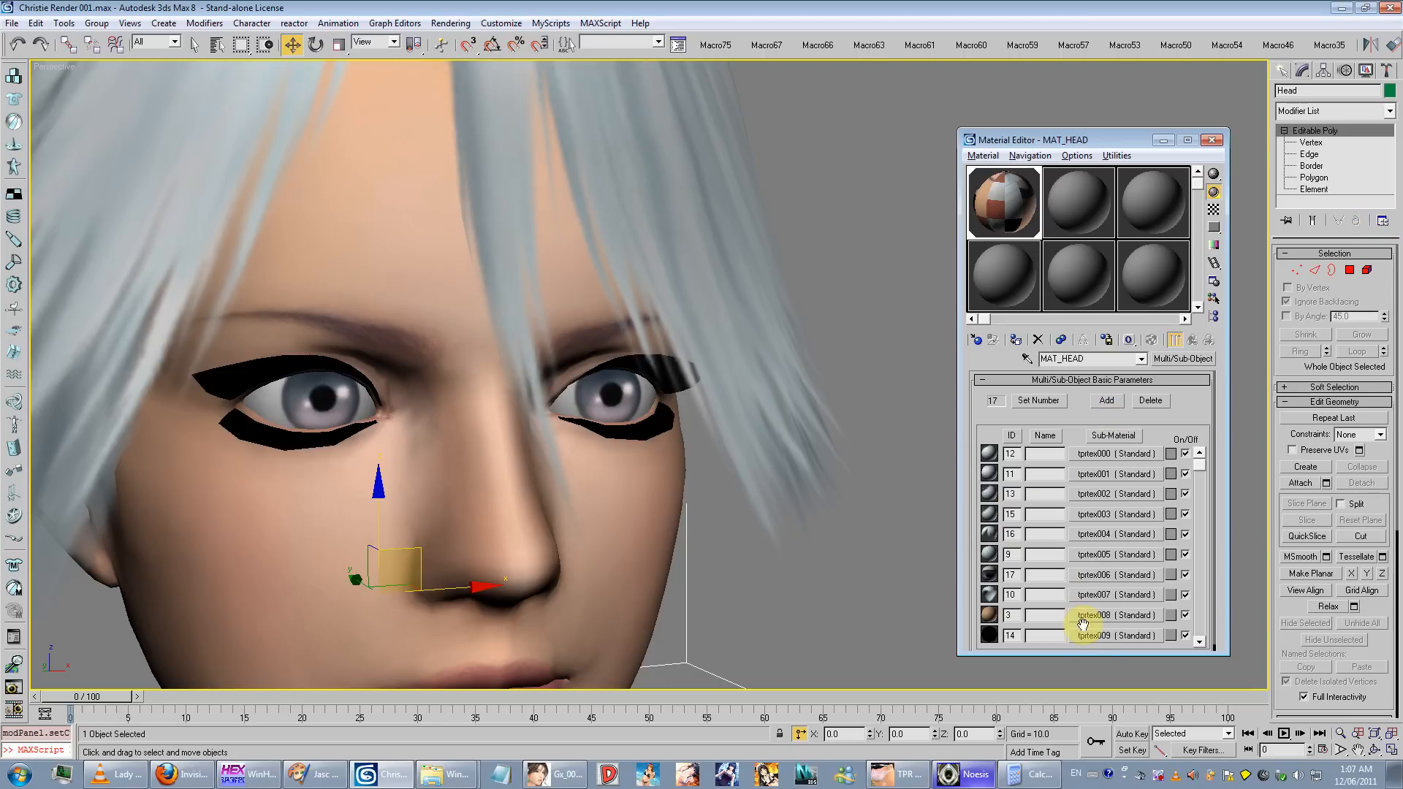
Step: Copy tprtex009's diffuse map to opacity, set its mono output to Alpha, alpha source to Image Alpha, and turn off Premultiplied Alpha
left_click(1091, 635)
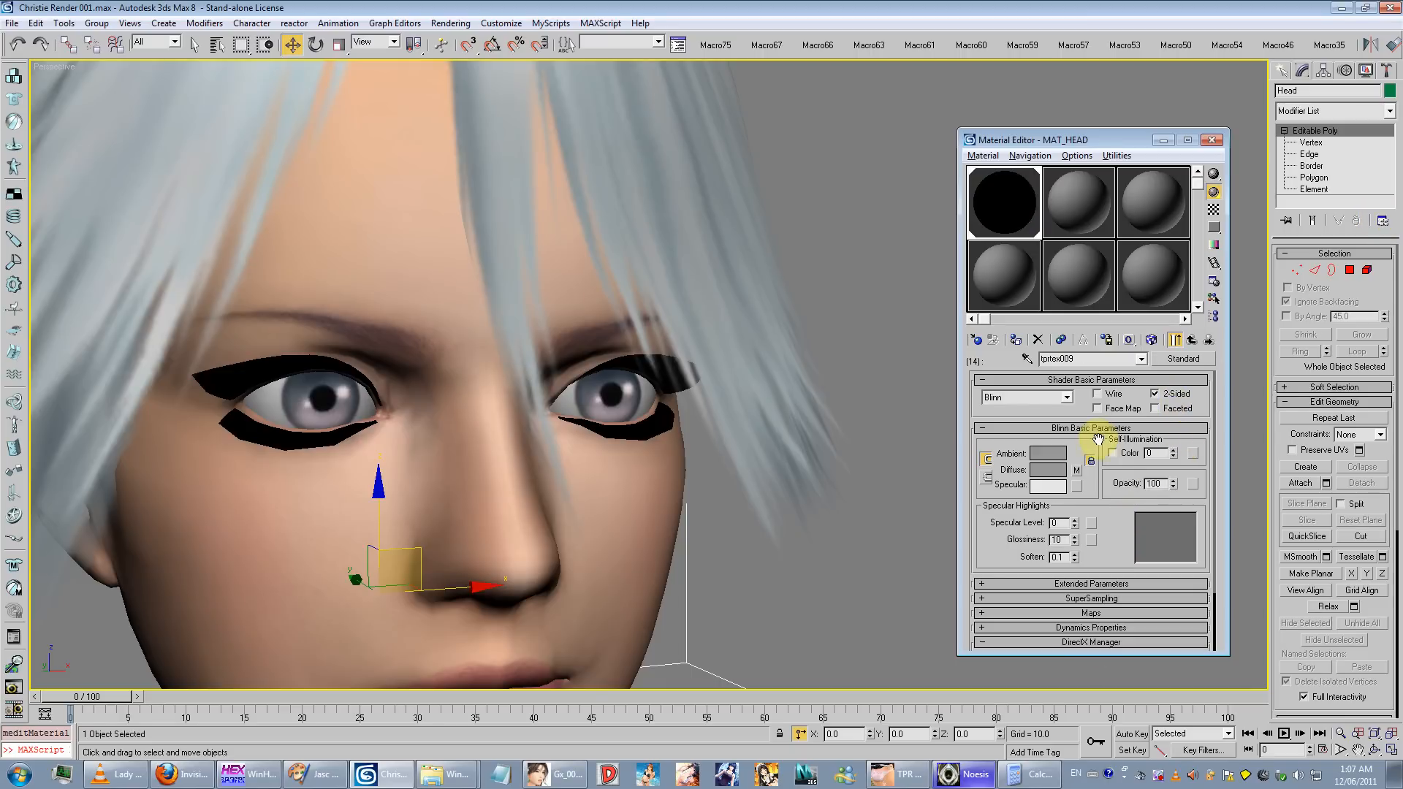
left_click_drag(1077, 471, 1111, 473)
left_click_drag(1197, 488, 1196, 486)
key("Return")
left_click(1194, 485)
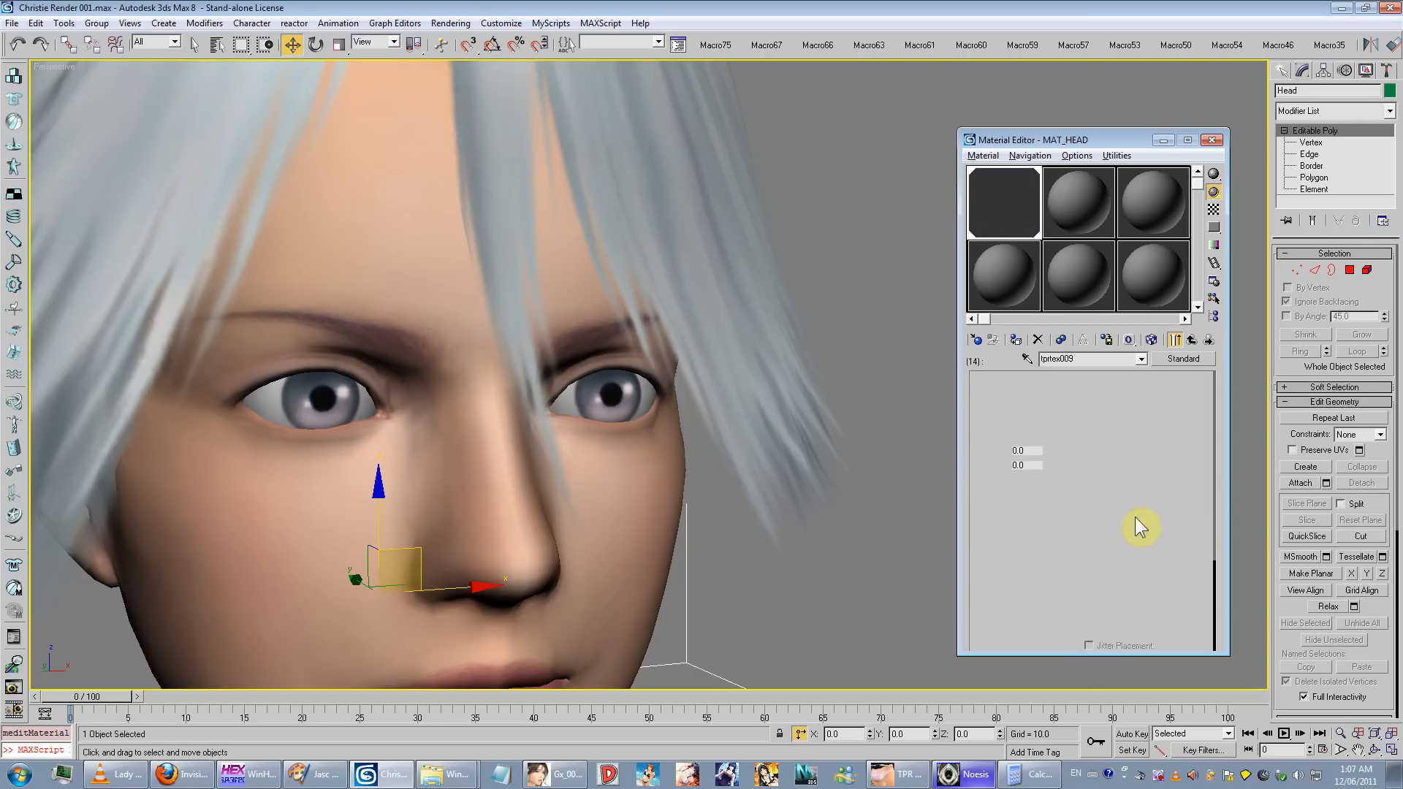
scroll(1061, 568, "down", 3)
left_click(1014, 535)
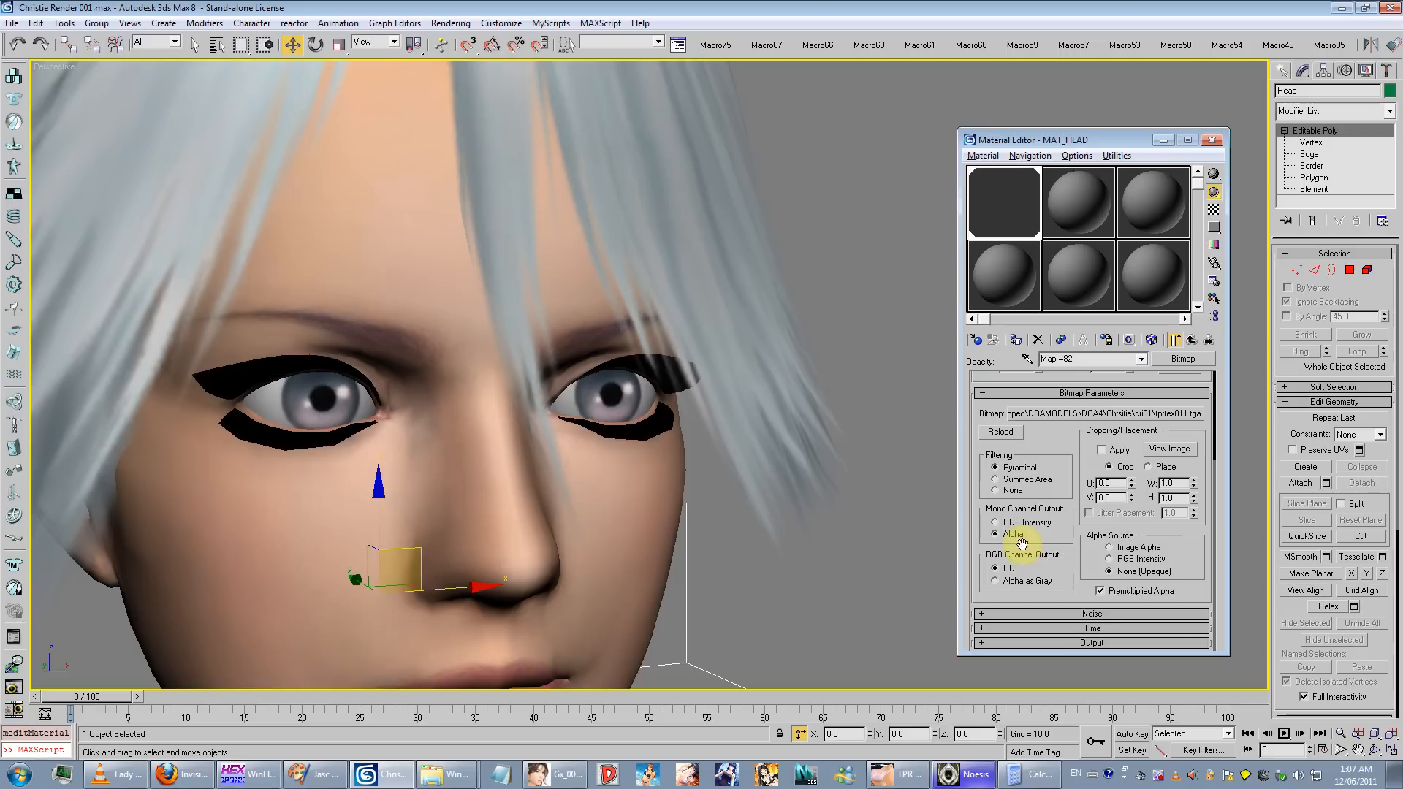
left_click(1100, 591)
left_click(1109, 548)
left_click(1192, 339)
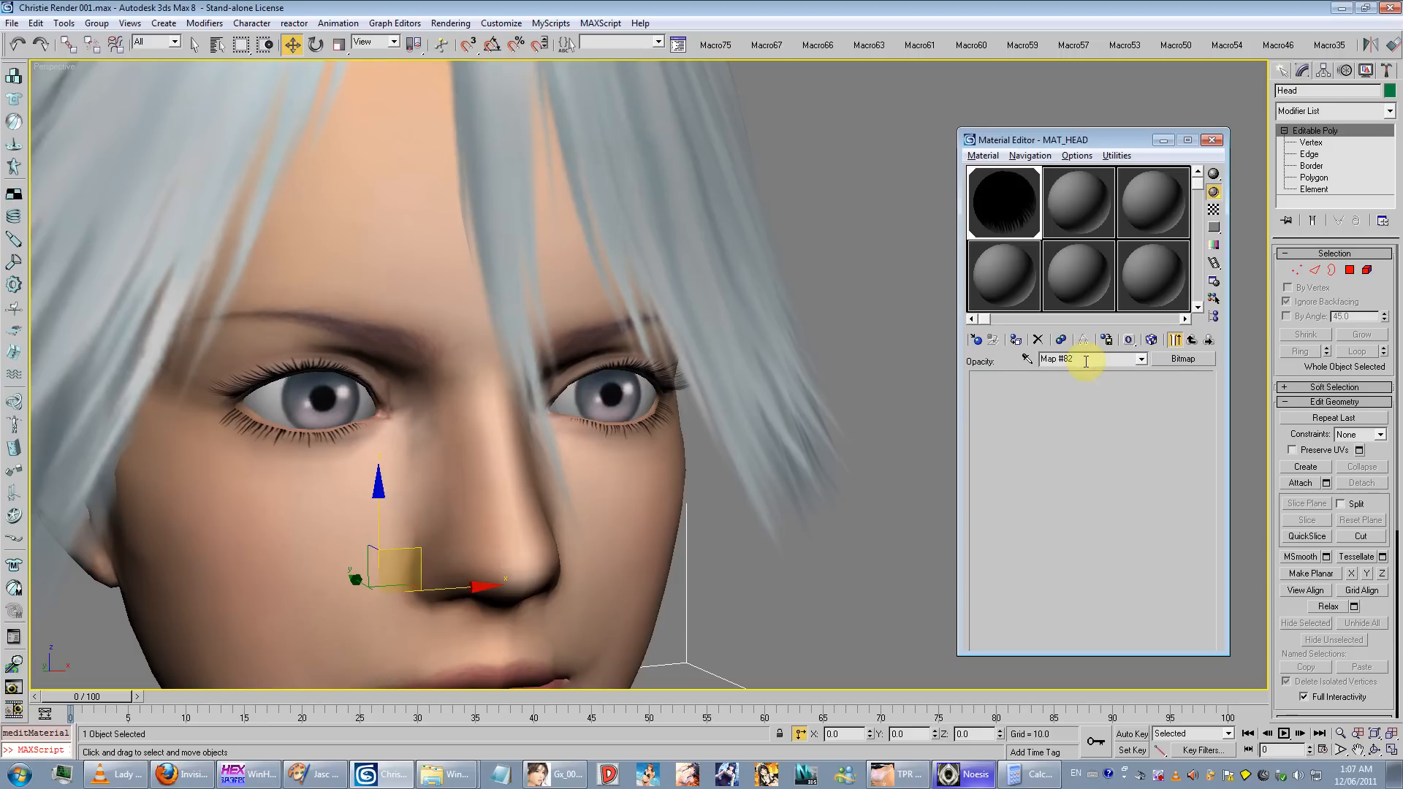
Step: Render the perspective view to check the eyelashes, and close the render window
middle_click_drag(701, 389, 760, 341)
key("F9")
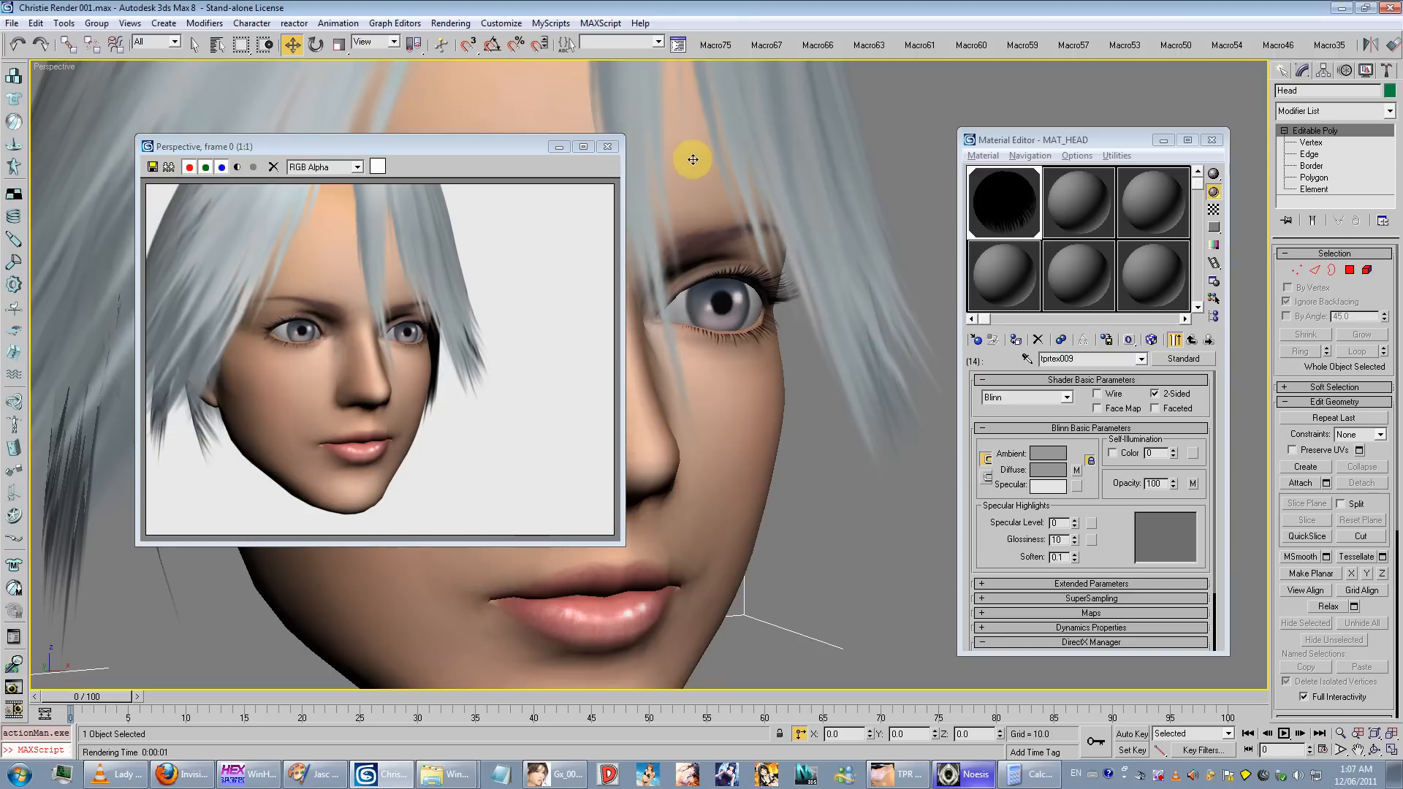
left_click(608, 146)
Step: Show edged faces on the head and select the polygons around the mouth with Ignore Backfacing turned off
scroll(566, 404, "down", 3)
middle_click_drag(566, 405, 626, 360, "alt")
scroll(626, 297, "up", 5)
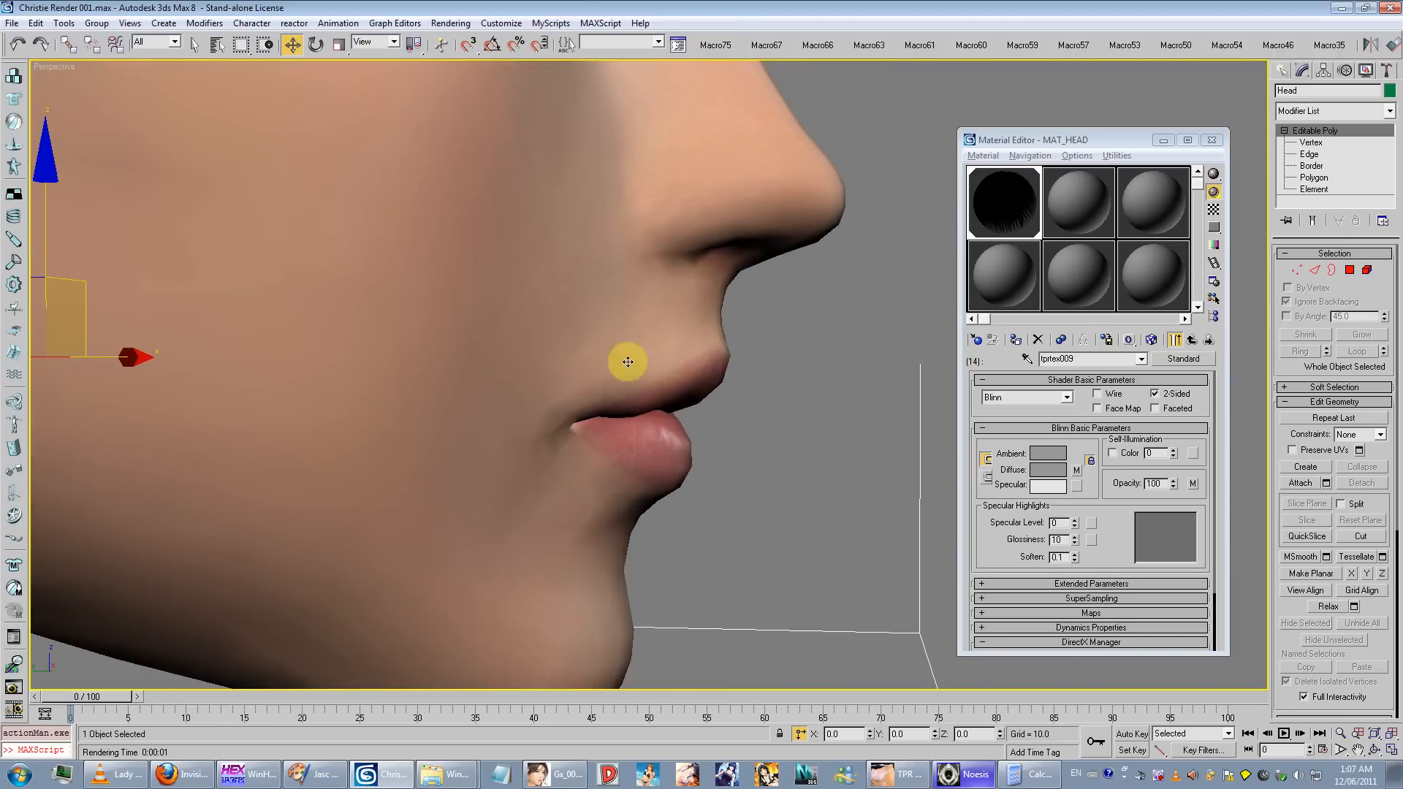
key("F4")
left_click(1314, 178)
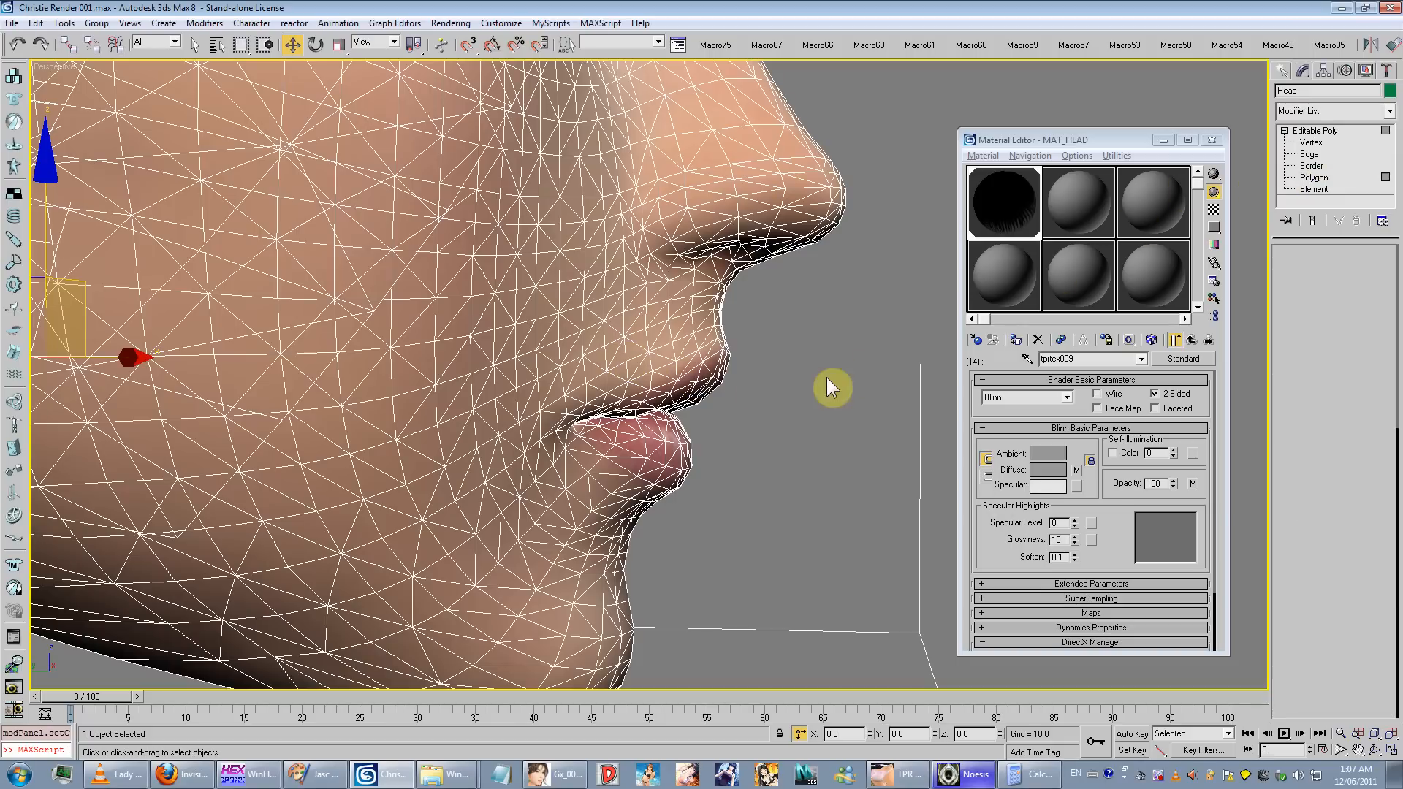
left_click_drag(892, 307, 371, 537)
middle_click_drag(740, 335, 639, 335, "alt")
left_click(1297, 305)
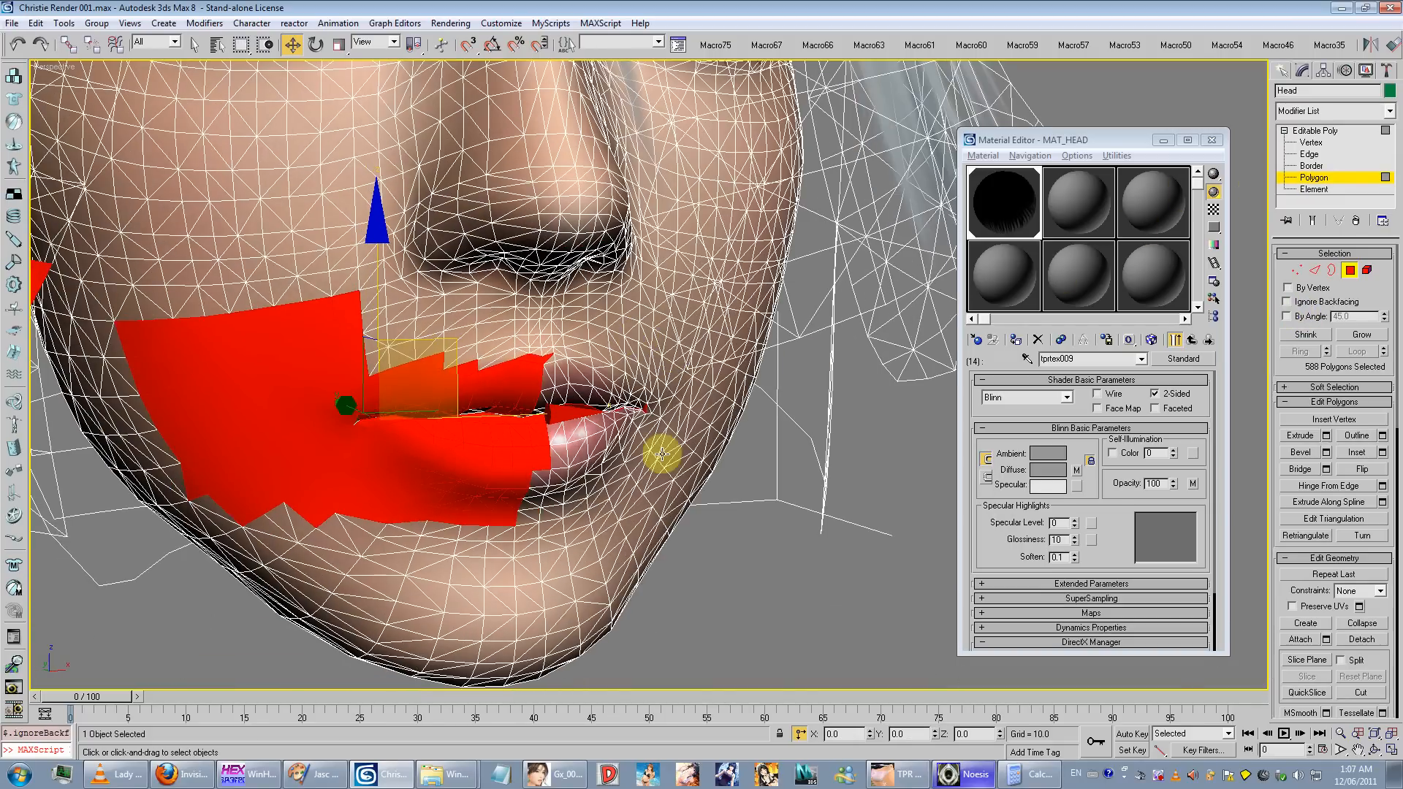
middle_click_drag(658, 454, 840, 438, "alt")
left_click_drag(816, 356, 611, 506)
middle_click_drag(603, 520, 567, 540, "alt")
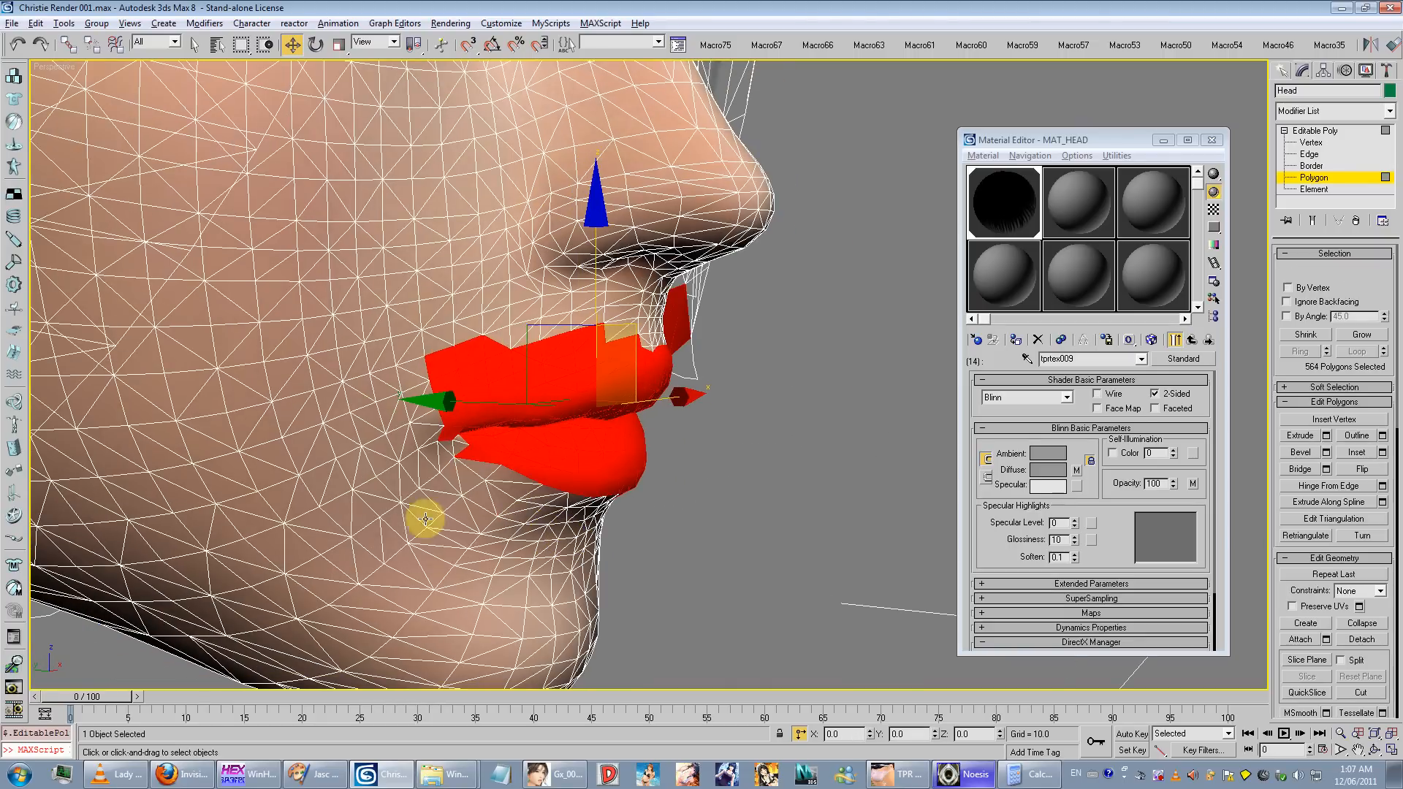
Step: Remove the stray polygons and the excess skin above the near side of the upper lip from the selection
left_click_drag(472, 455, 472, 454, "alt")
middle_click_drag(557, 460, 555, 461, "alt")
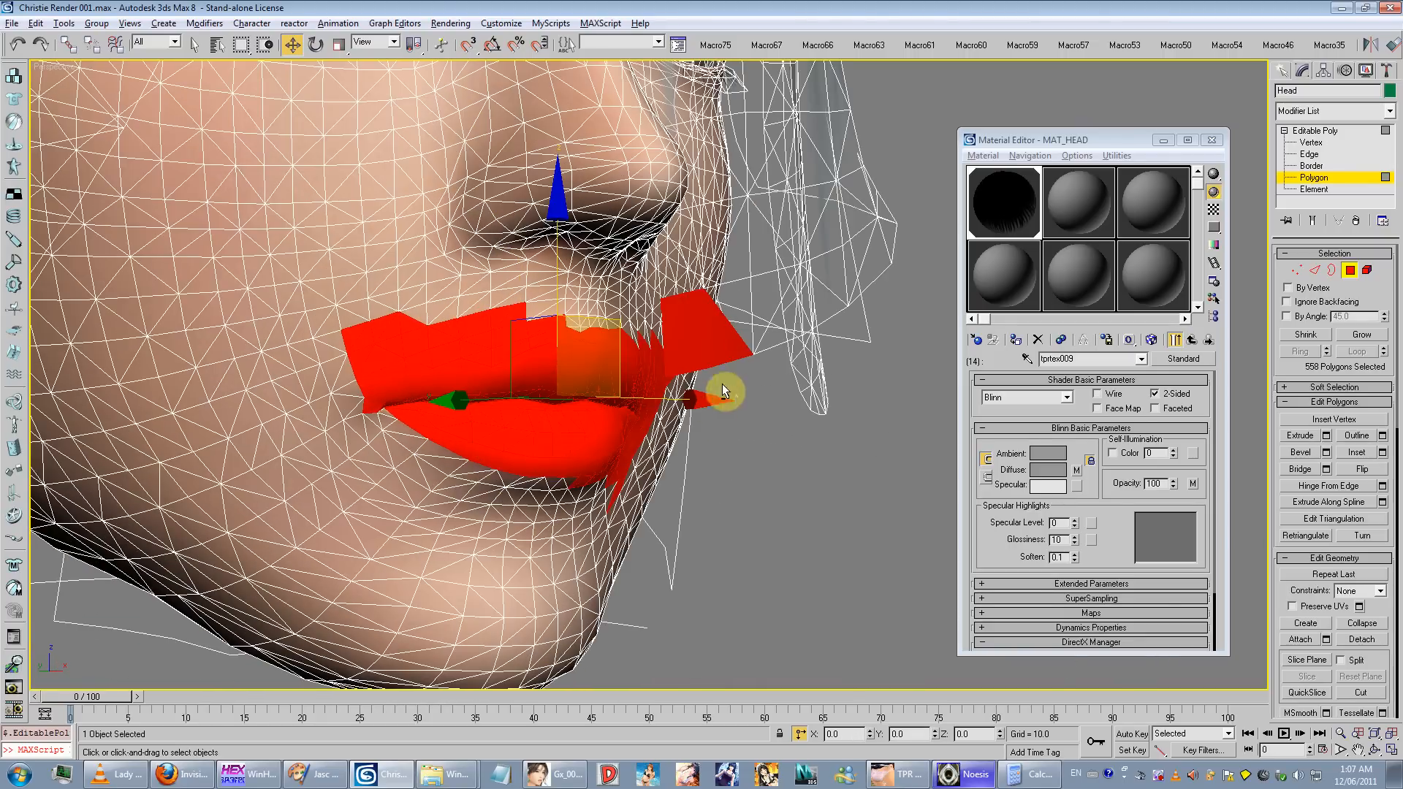
left_click_drag(684, 307, 664, 272, "alt")
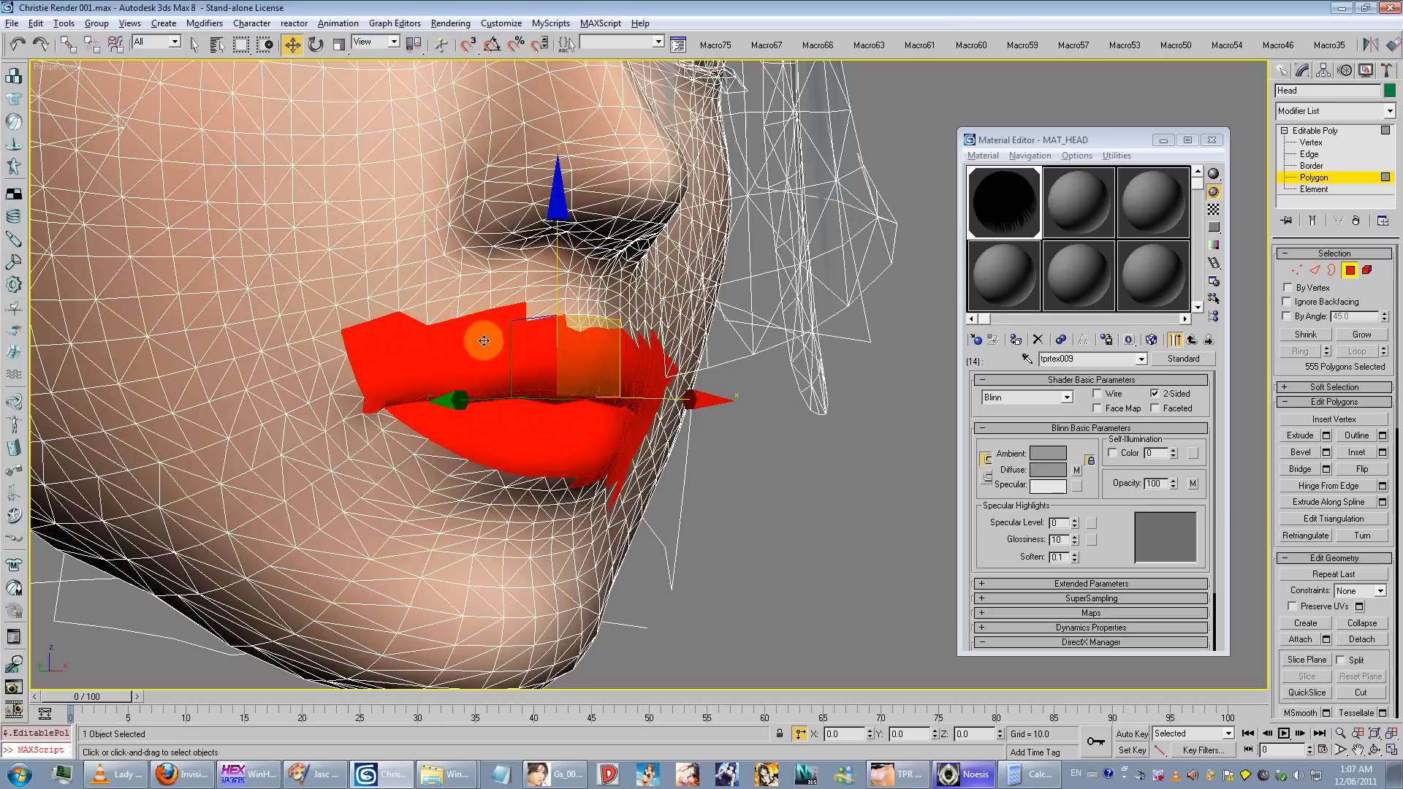
left_click_drag(484, 340, 442, 285, "alt")
left_click_drag(515, 346, 516, 347, "alt")
left_click_drag(375, 298, 481, 367, "alt")
left_click_drag(320, 329, 438, 379, "alt")
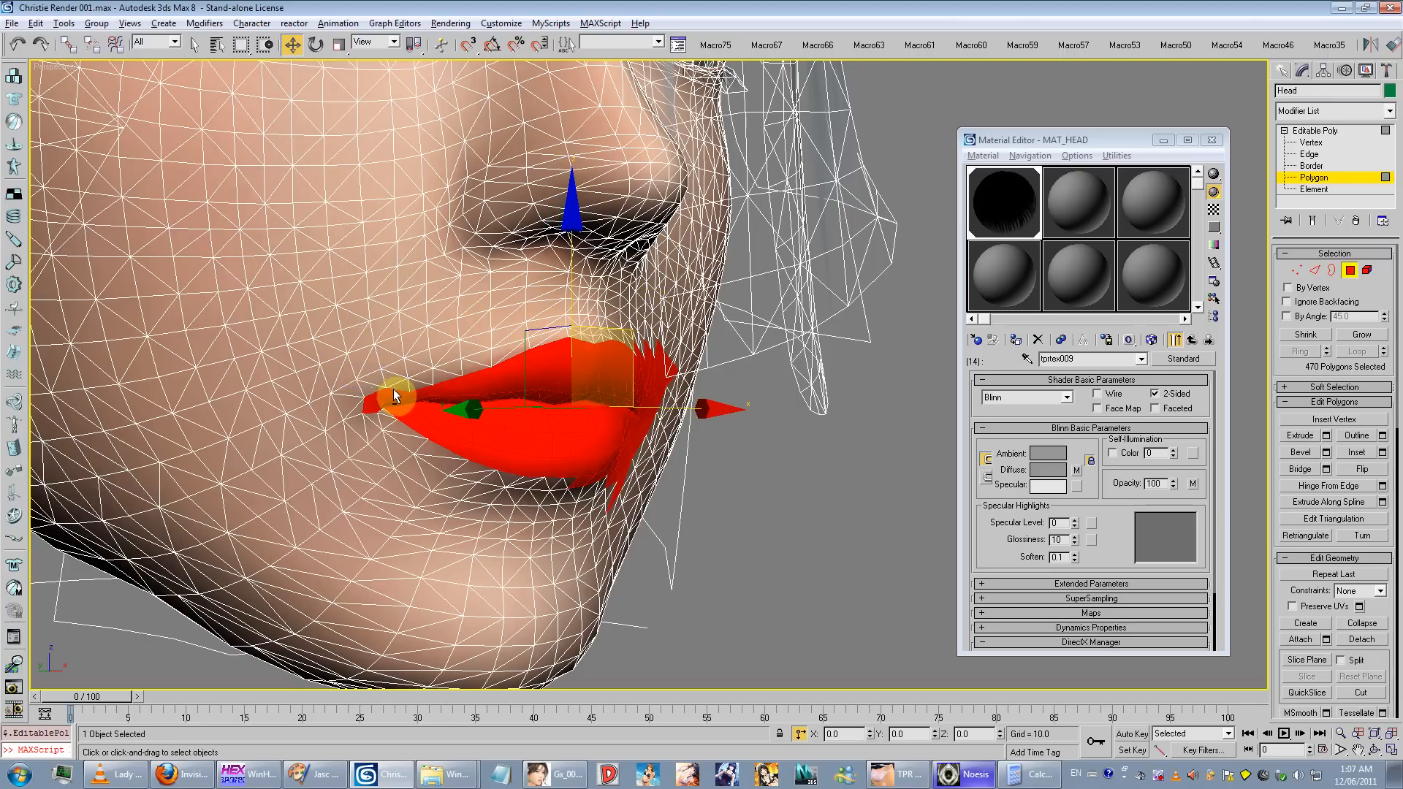
Step: Deselect the excess skin polygons above the upper lip and beside the mouth corner on the other side
mouse_move(498, 442)
middle_mouse_down("alt")
mouse_move(532, 438)
mouse_move(507, 441)
middle_mouse_up("alt")
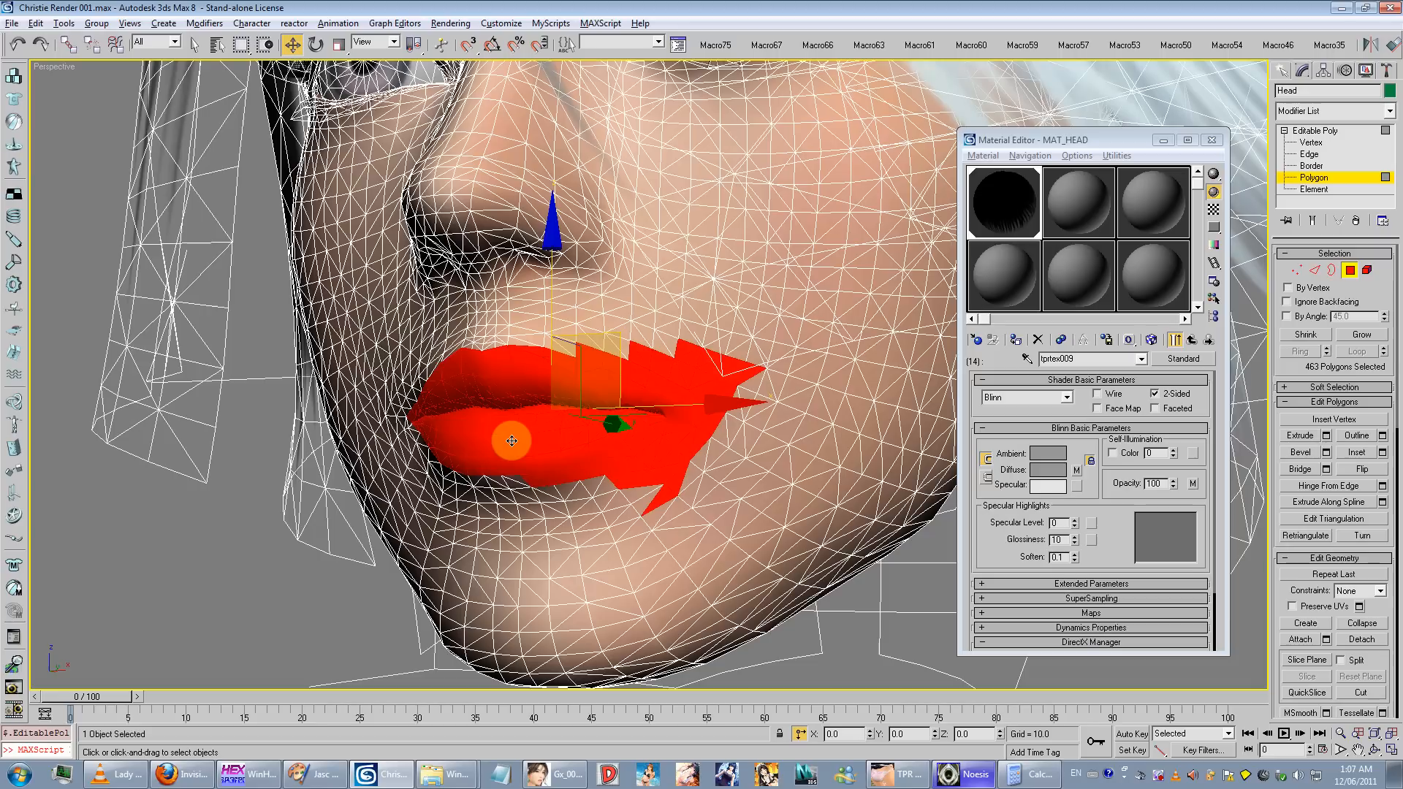
left_click_drag(536, 353, 722, 335, "alt")
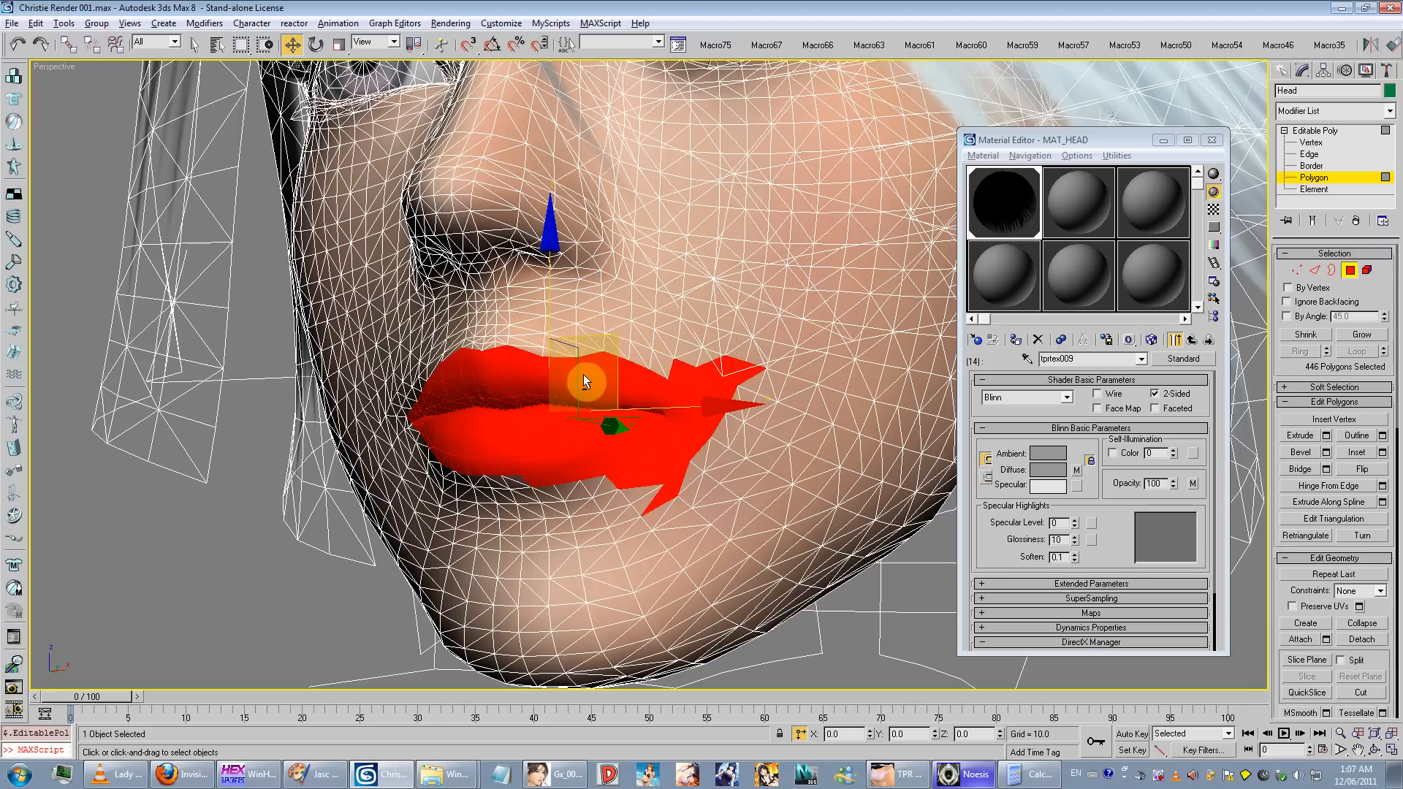
left_click_drag(583, 374, 742, 336, "alt")
left_click_drag(632, 393, 687, 377, "alt")
left_click_drag(761, 358, 671, 441, "alt")
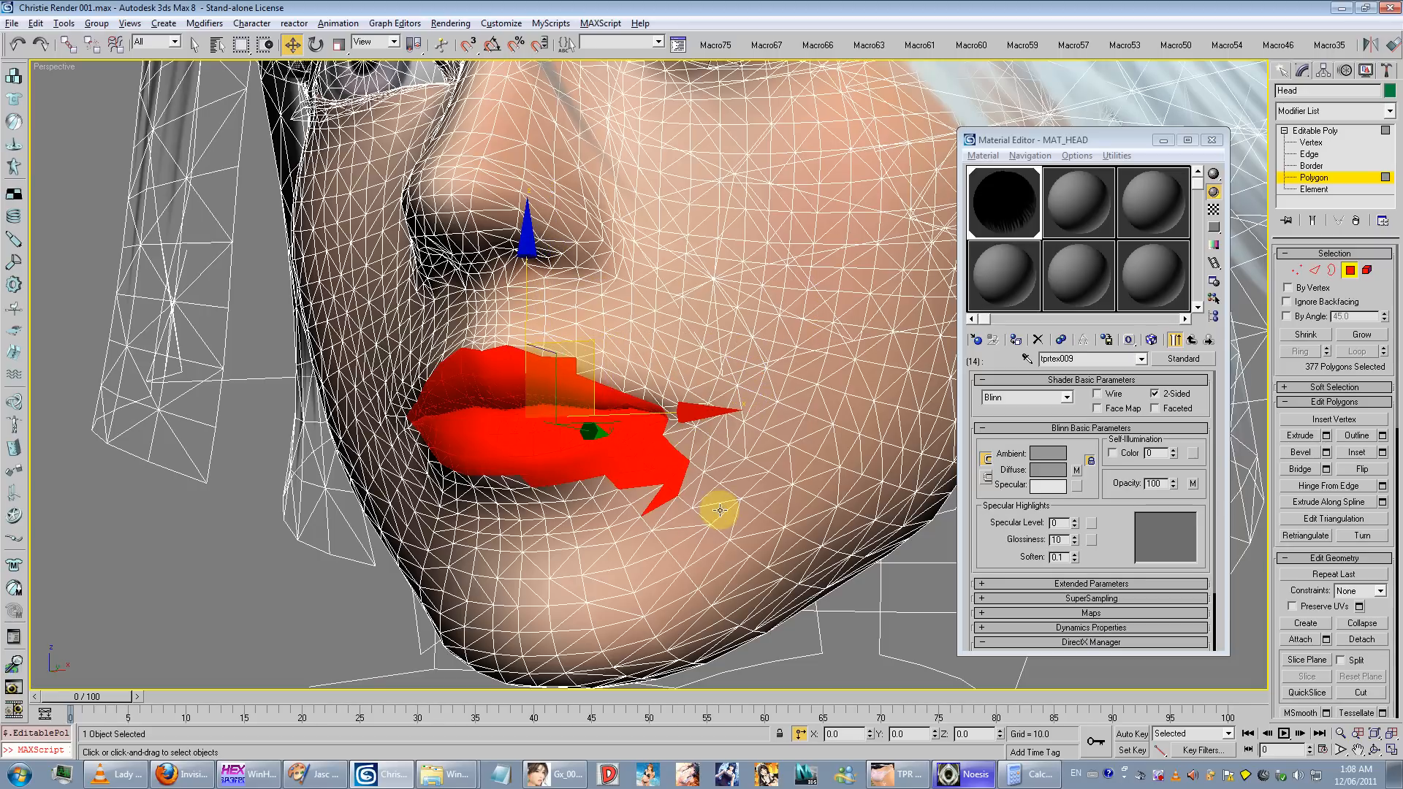
Step: Deselect the remaining excess polygons below the lower lip and above the upper lip so only the lips stay selected
left_click_drag(709, 510, 648, 437, "alt")
left_click_drag(709, 529, 618, 499, "alt")
left_click_drag(657, 531, 539, 485, "alt")
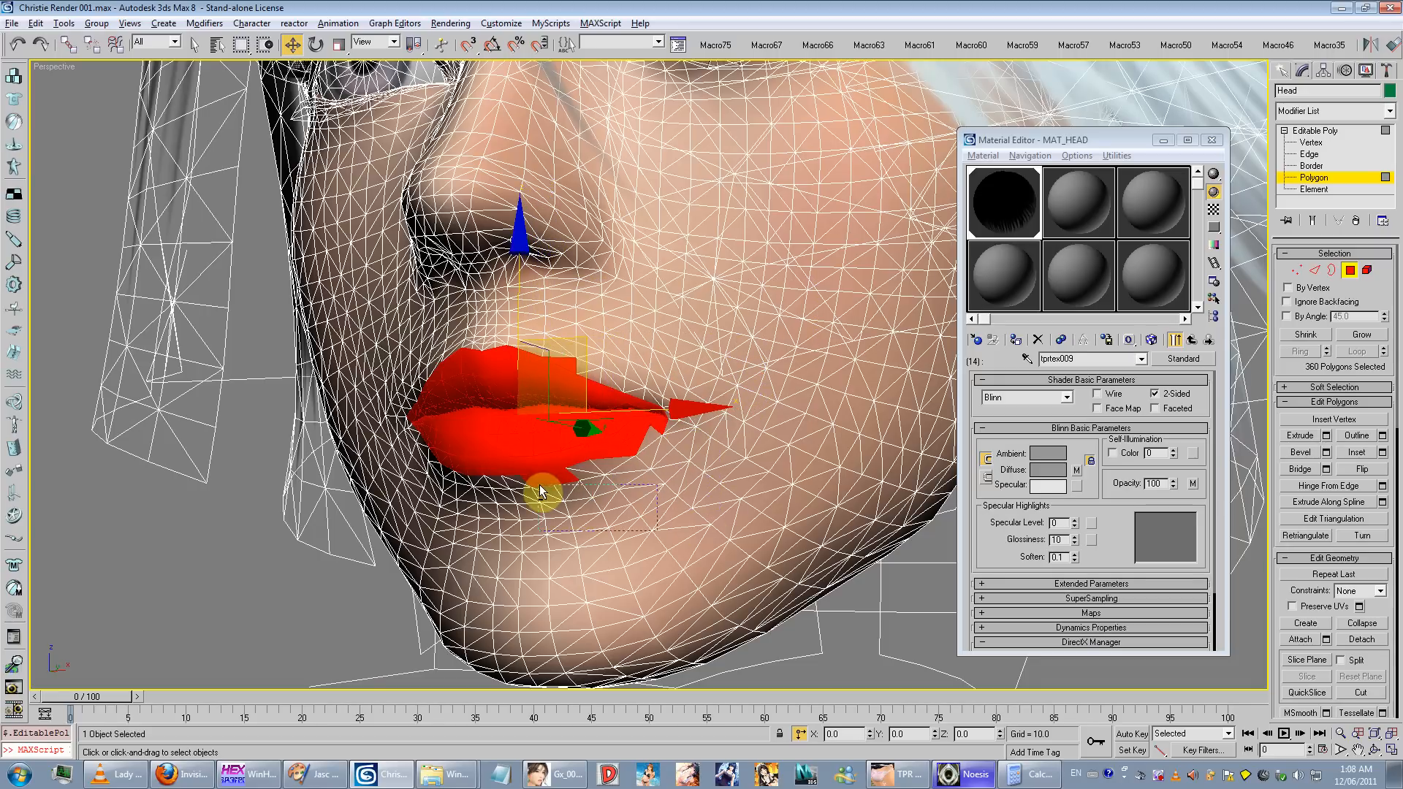
left_click_drag(717, 504, 630, 452, "alt")
left_click_drag(710, 475, 662, 436, "alt")
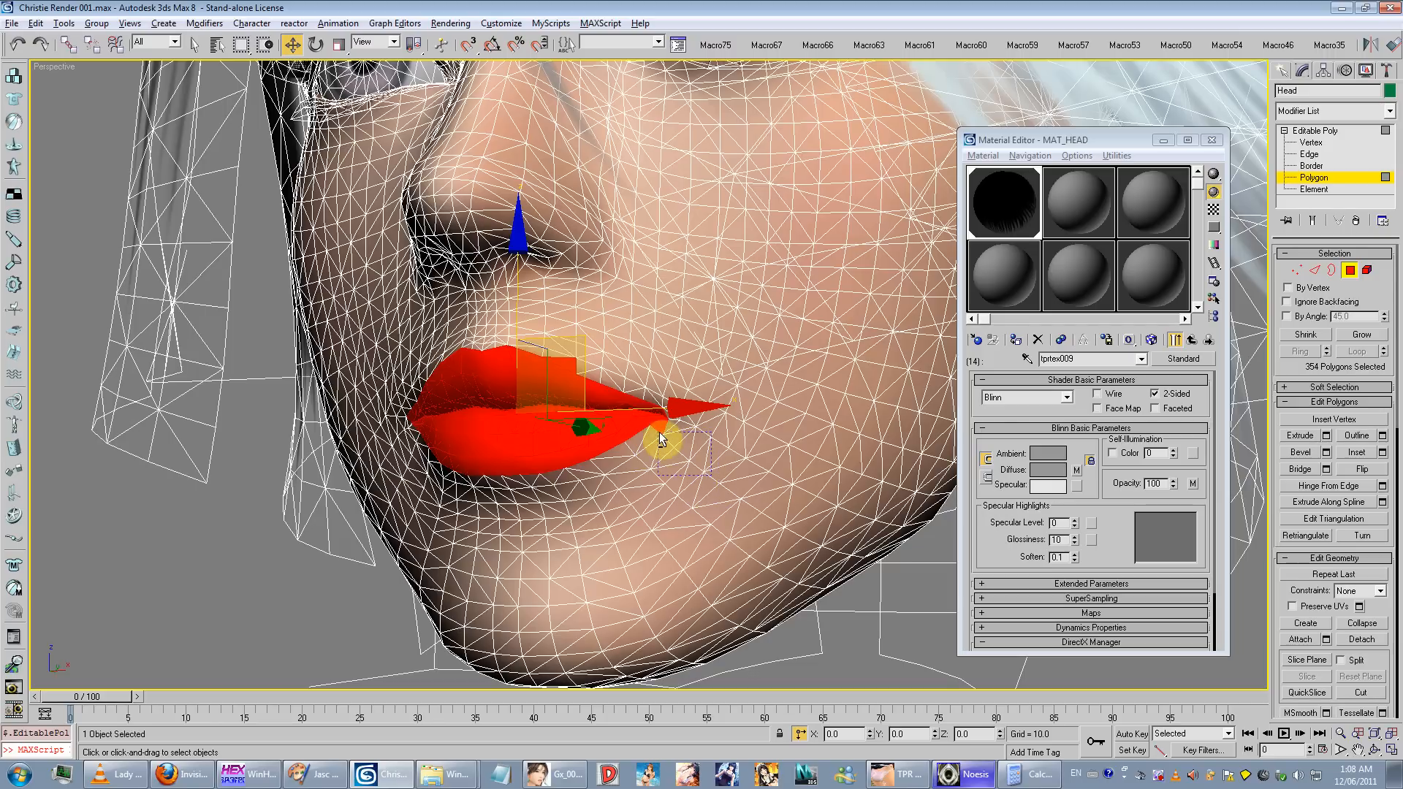
left_click_drag(666, 320, 565, 357, "alt")
middle_click_drag(494, 378, 461, 420, "alt")
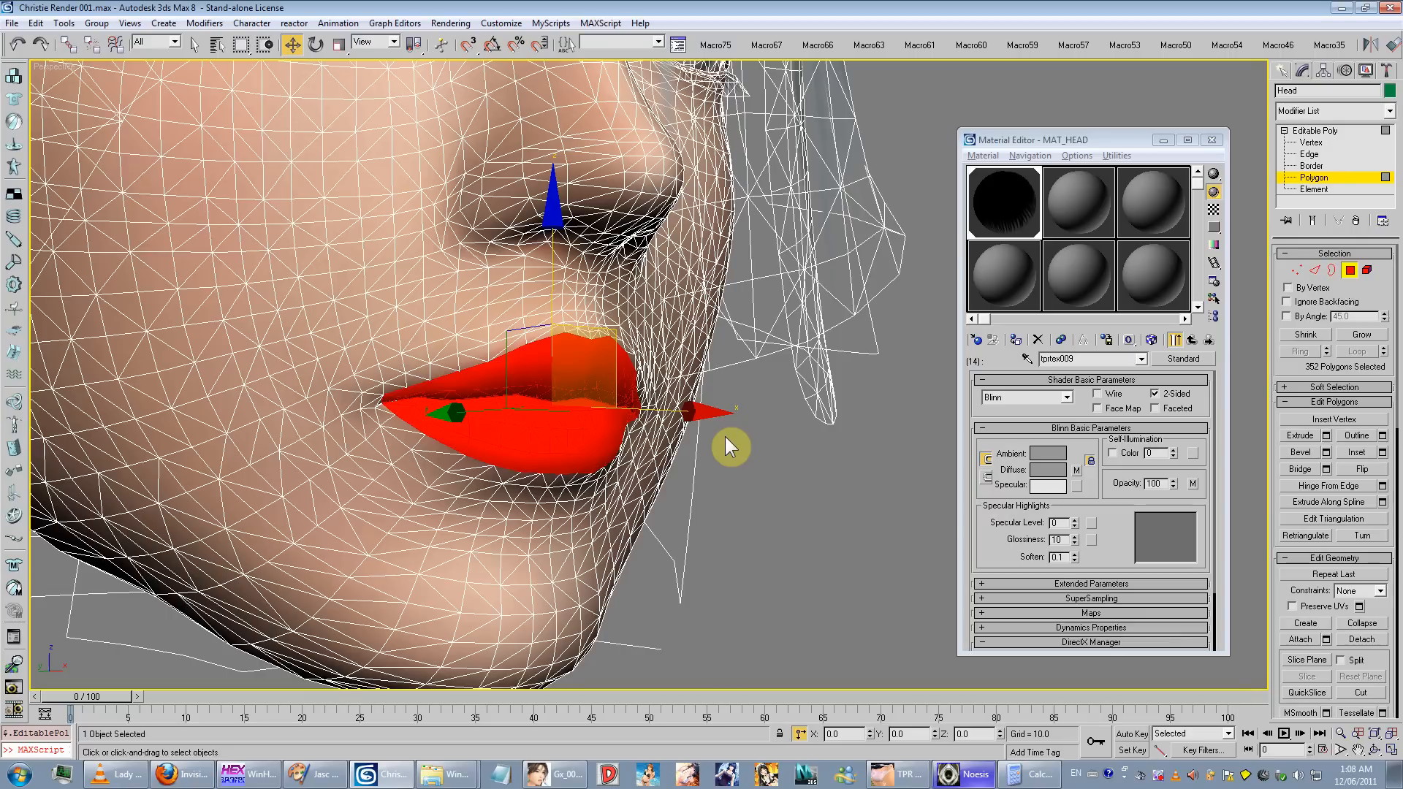
Step: Clear the lip selection and the edged-faces display, and save the scene
left_click(790, 511)
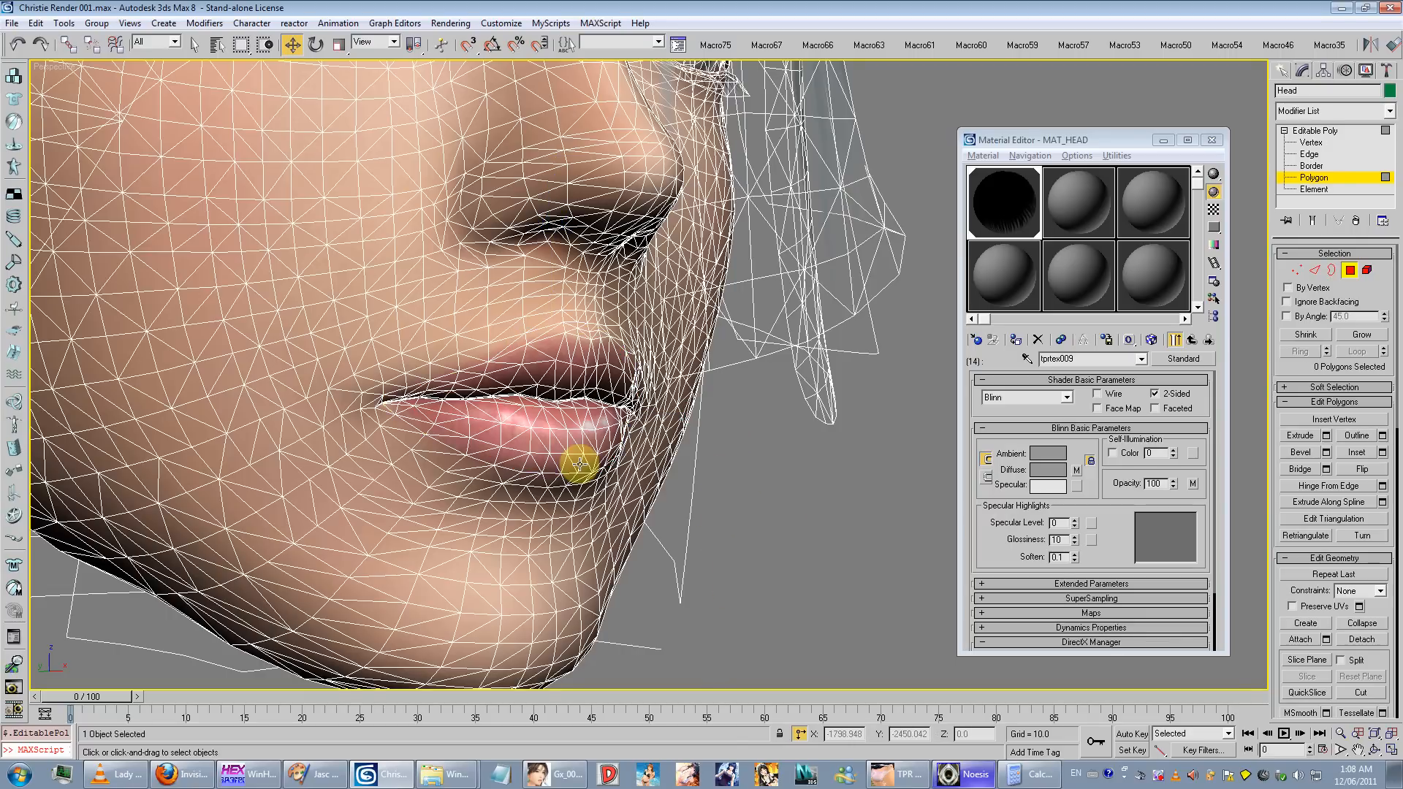
key("F4")
middle_click_drag(579, 460, 586, 335, "alt")
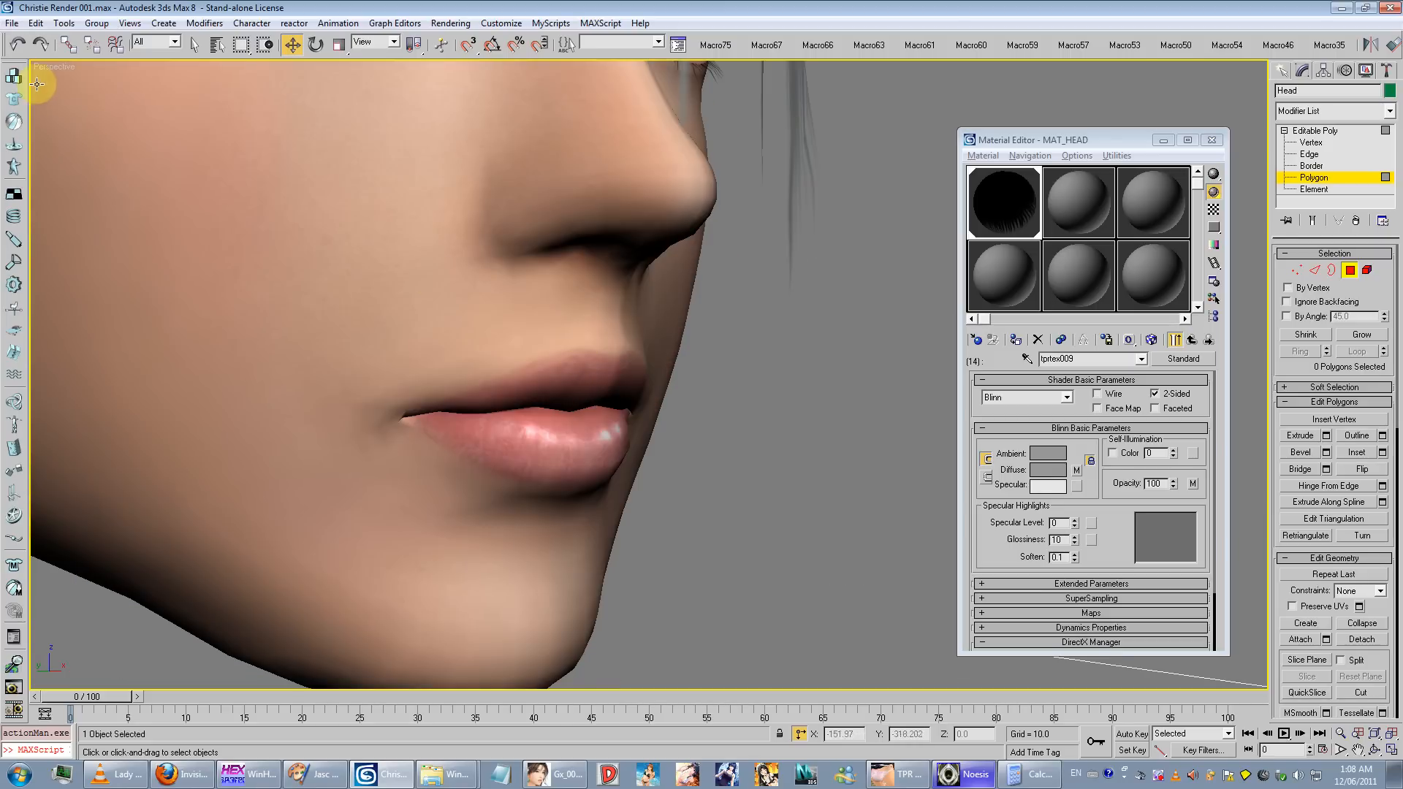
left_click(12, 22)
left_click(35, 108)
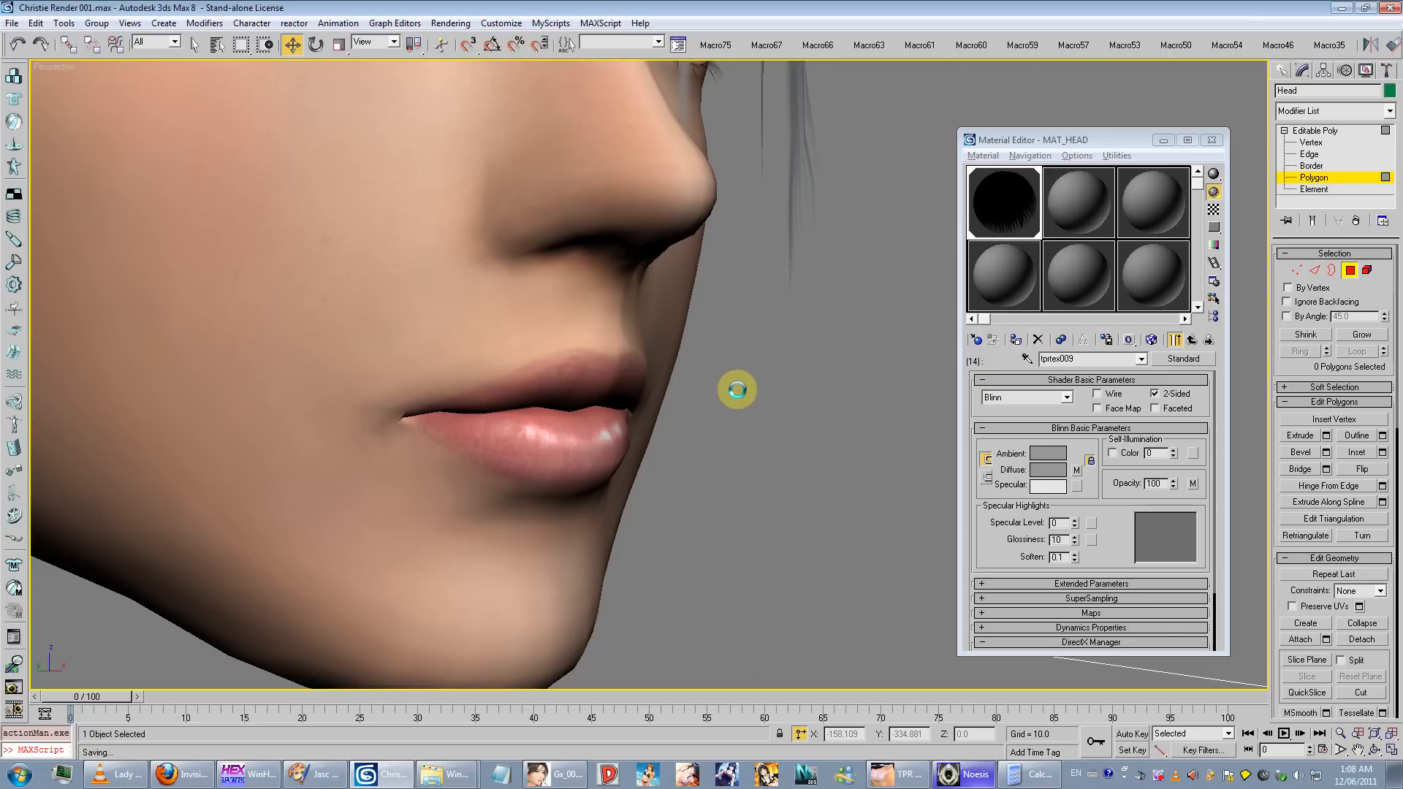
Step: Examine the lip texture and its highlights close up
middle_click_drag(738, 391, 652, 442, "alt")
scroll(833, 377, "up", 2)
scroll(652, 442, "down", 2)
middle_click_drag(651, 442, 859, 307, "alt")
scroll(714, 414, "up", 1)
scroll(680, 335, "up", 1)
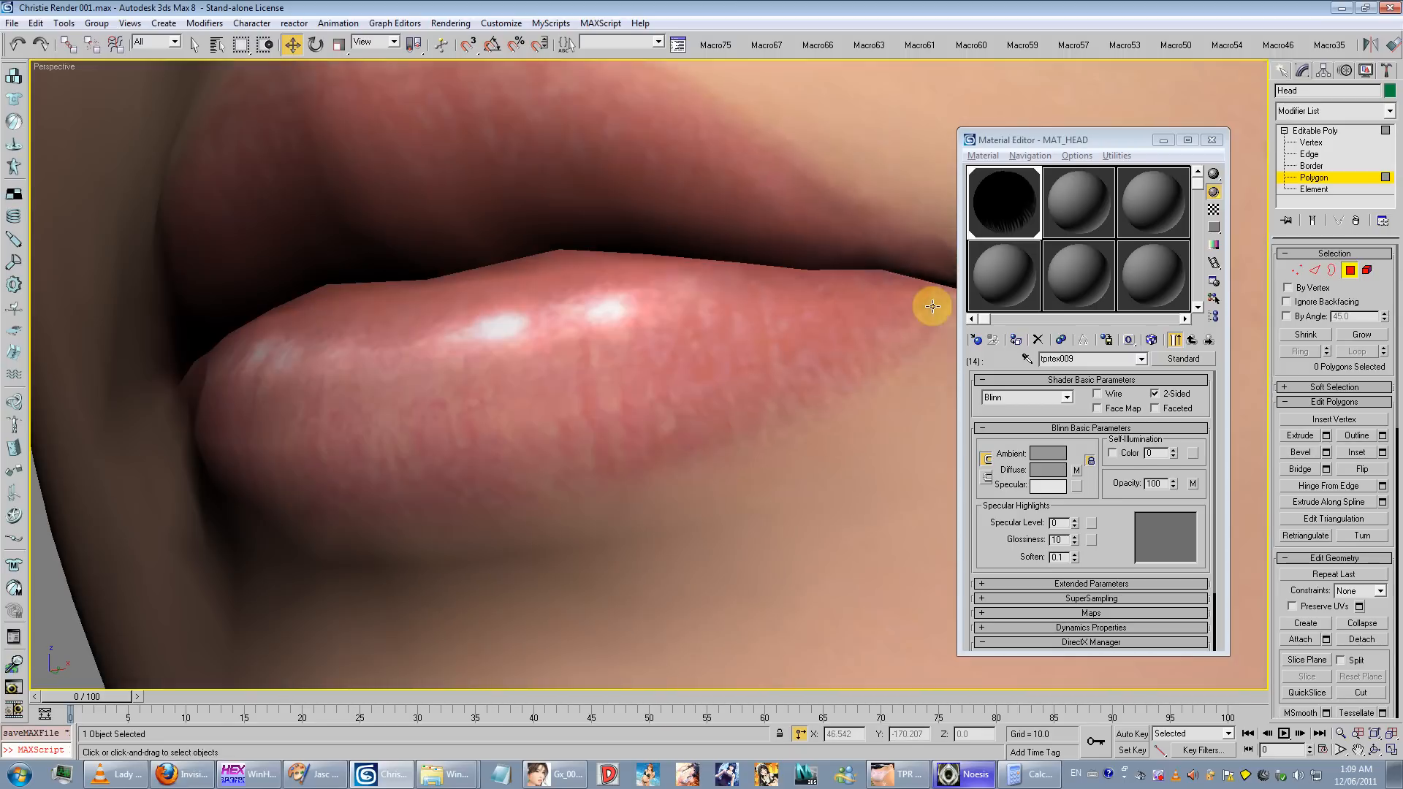
scroll(932, 306, "down", 6)
Step: Leave polygon editing, add an Unwrap UVW modifier to the head, and open its UVW editor
left_click(1340, 180)
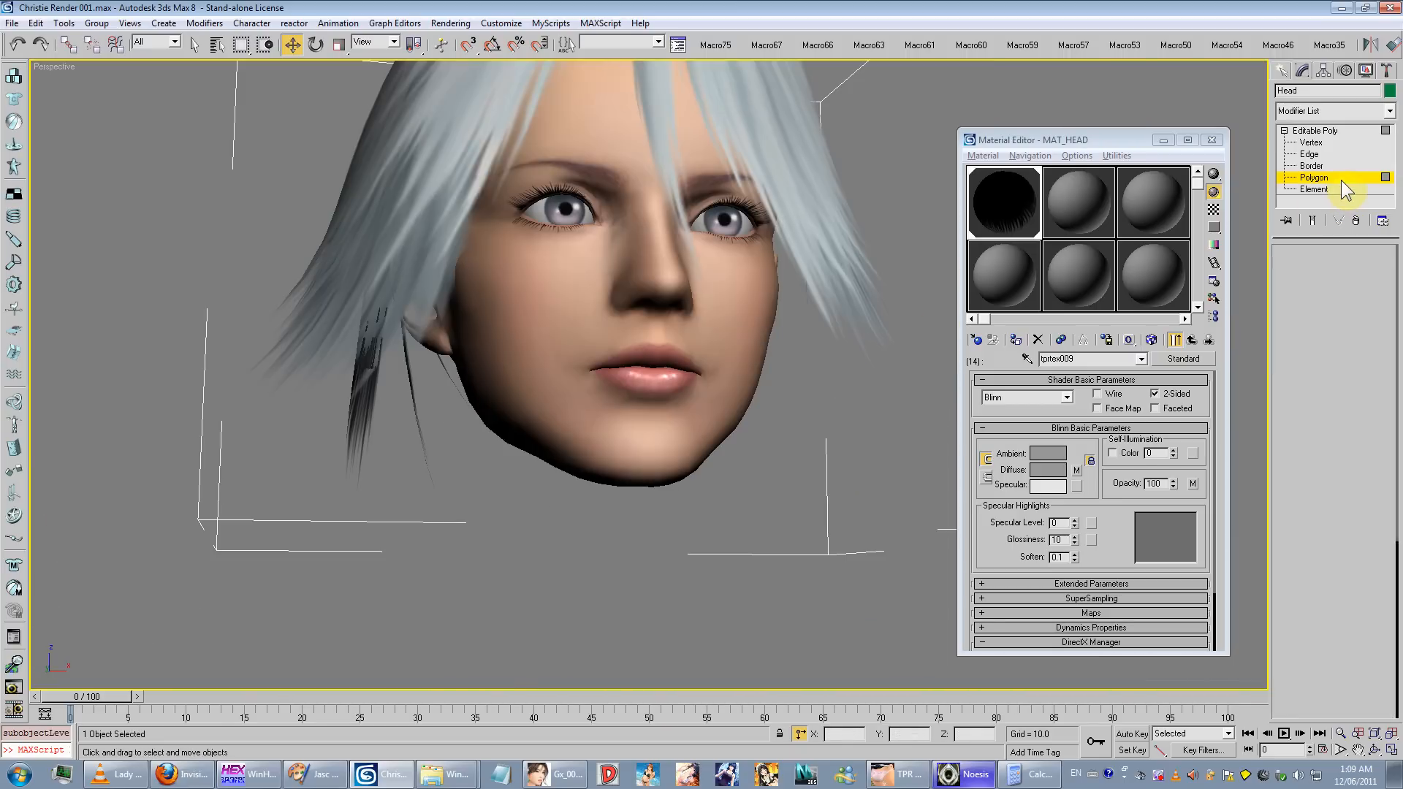
left_click(1390, 112)
left_click_drag(1393, 157, 1401, 584)
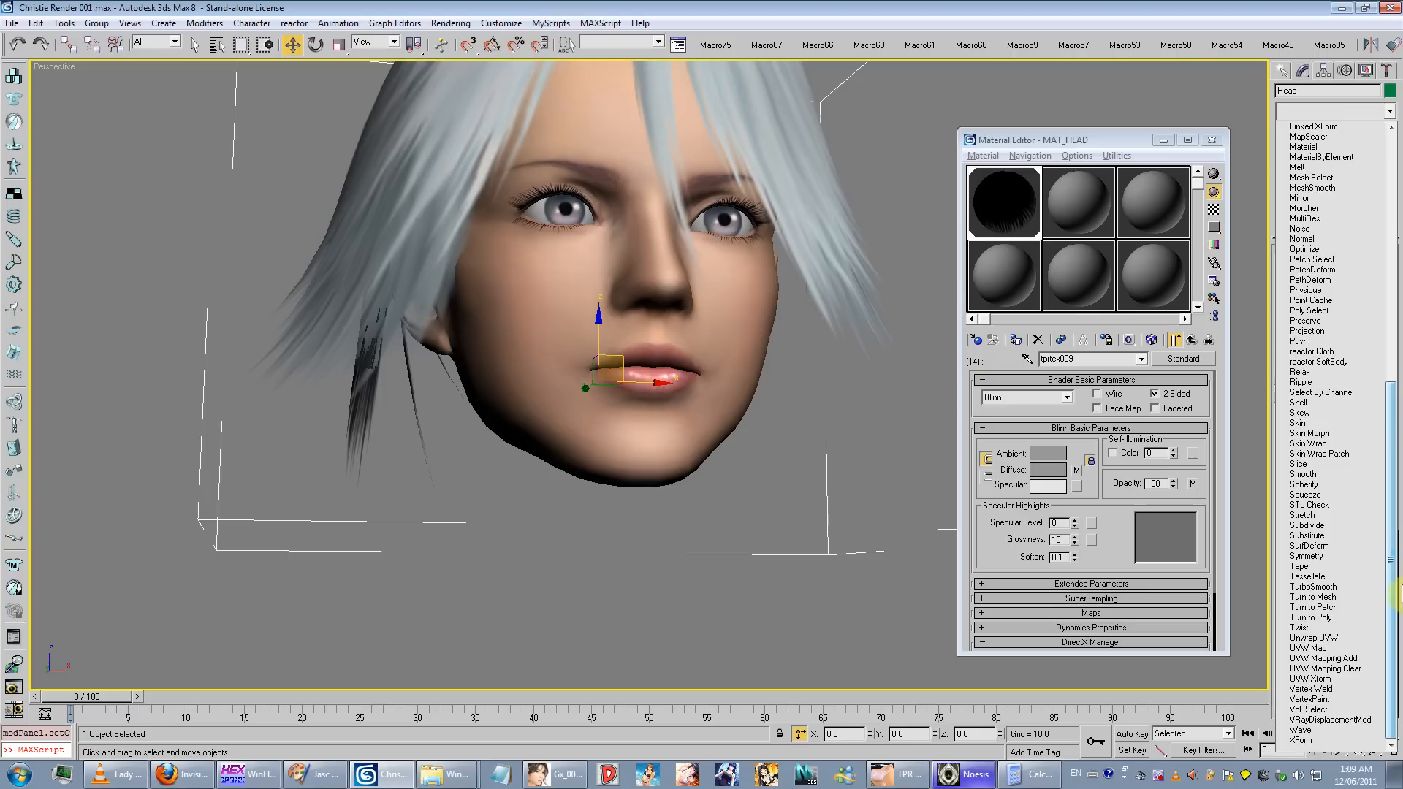
left_click(1335, 637)
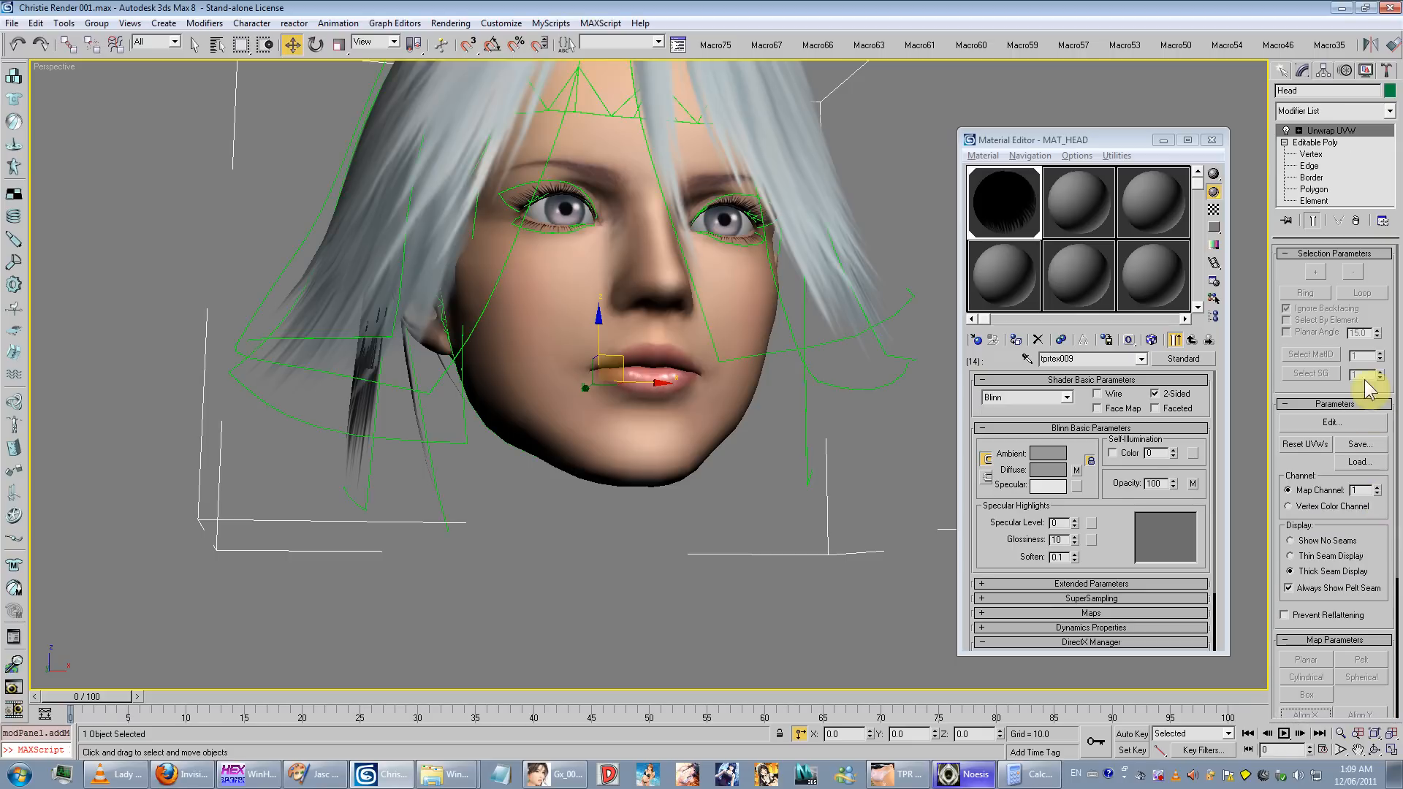
left_click(1331, 422)
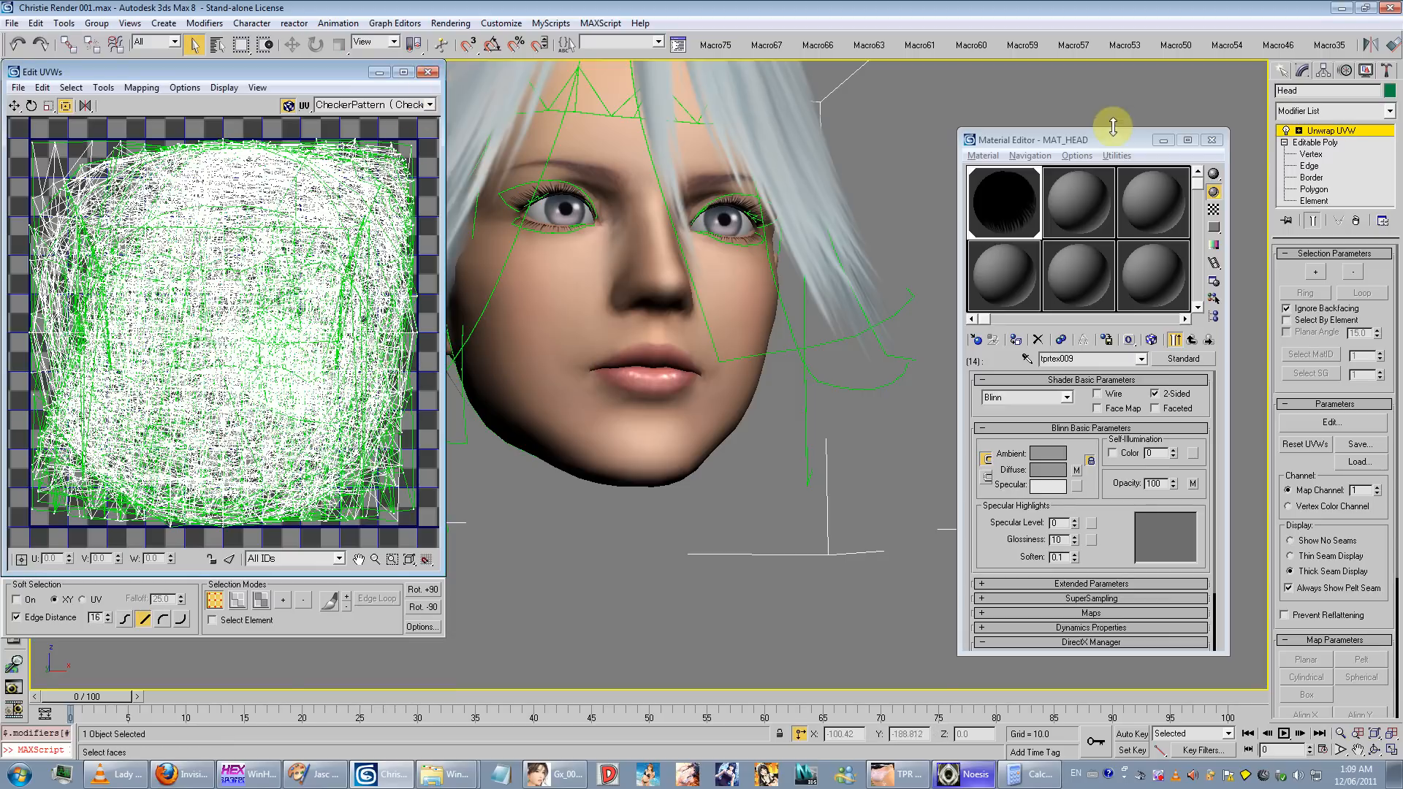
Step: Switch Unwrap UVW to face level and select the faces with material ID 1
left_click(1299, 131)
left_click(1323, 166)
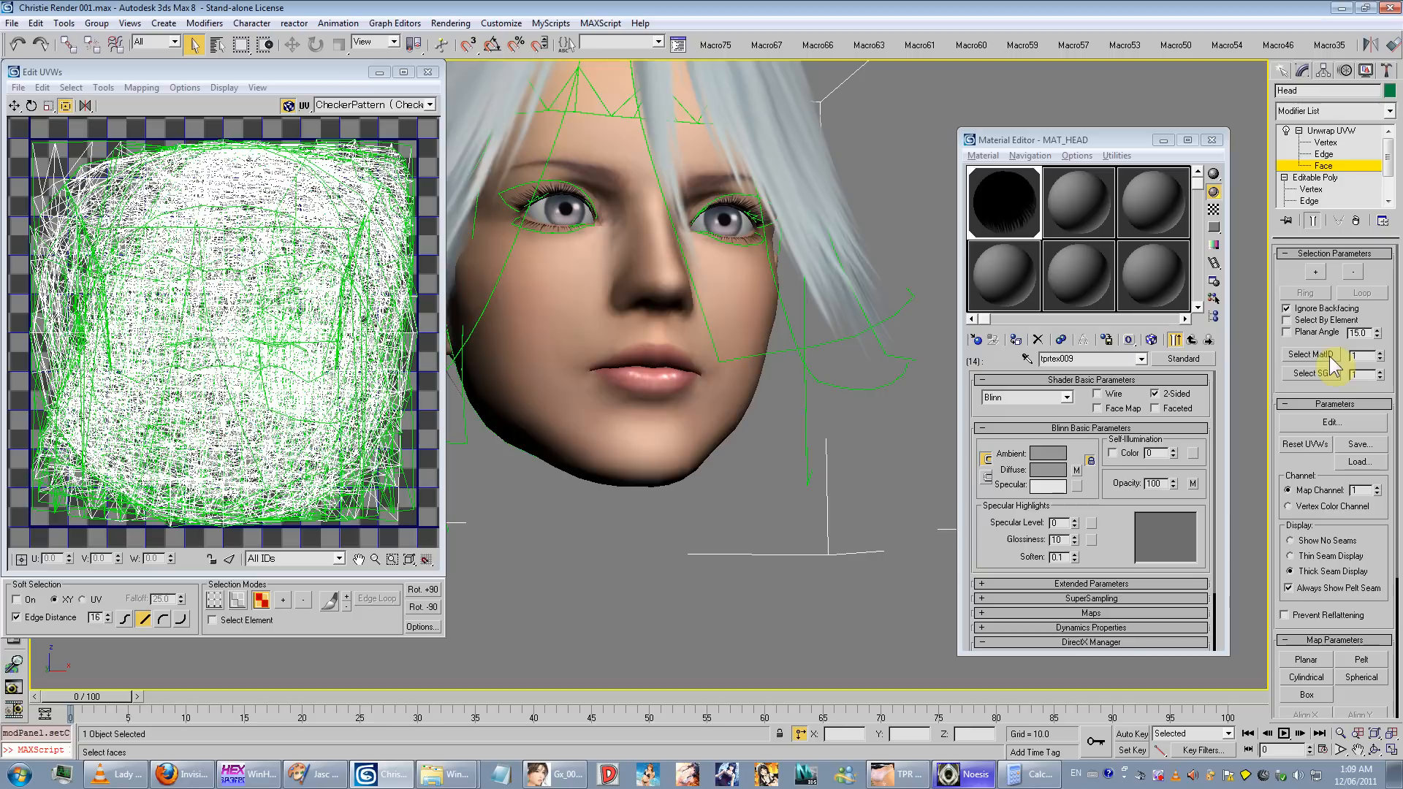
left_click(1327, 356)
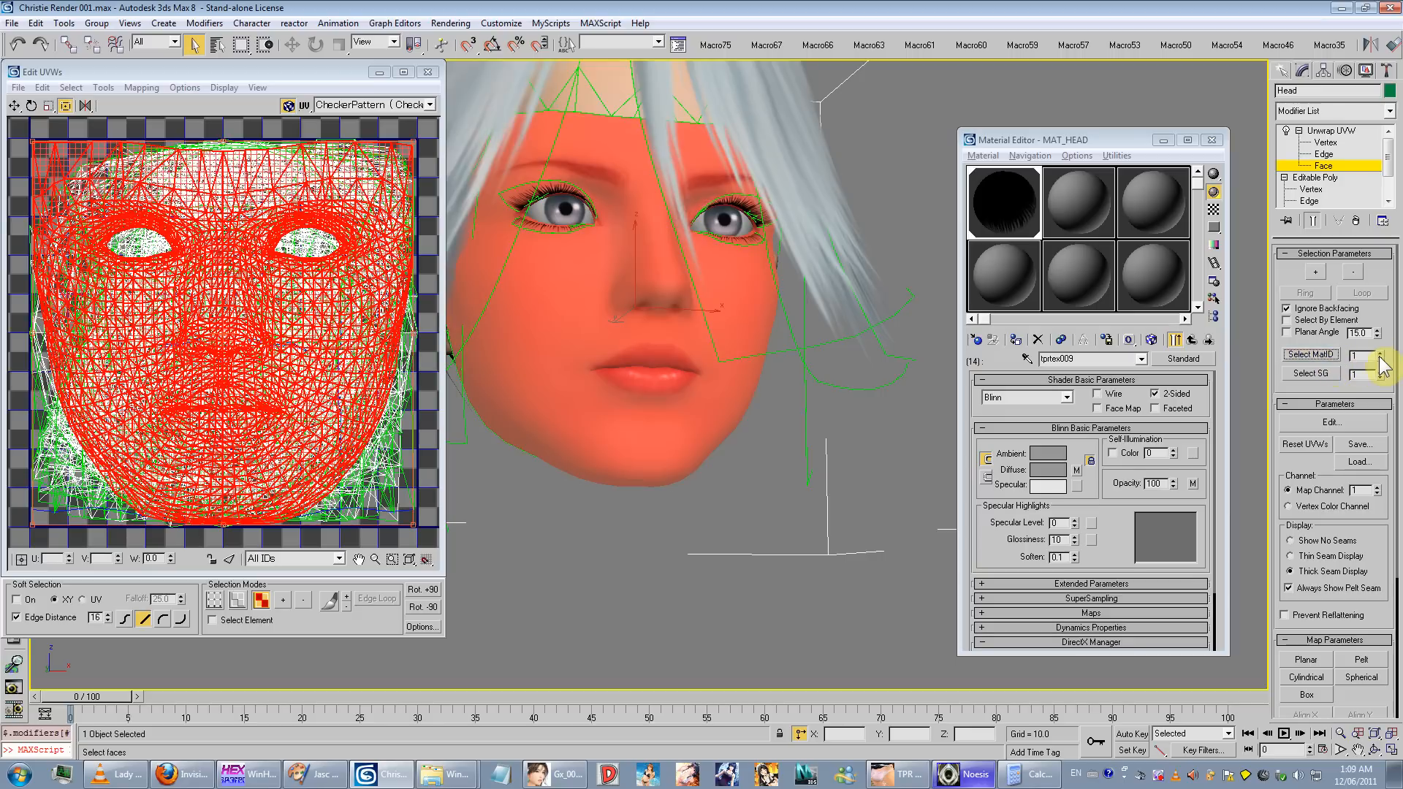
Step: Invert the face selection and hide the selected non-face UVs, leaving only the material ID 1 layout in the UVW editor
left_click(34, 27)
left_click(84, 181)
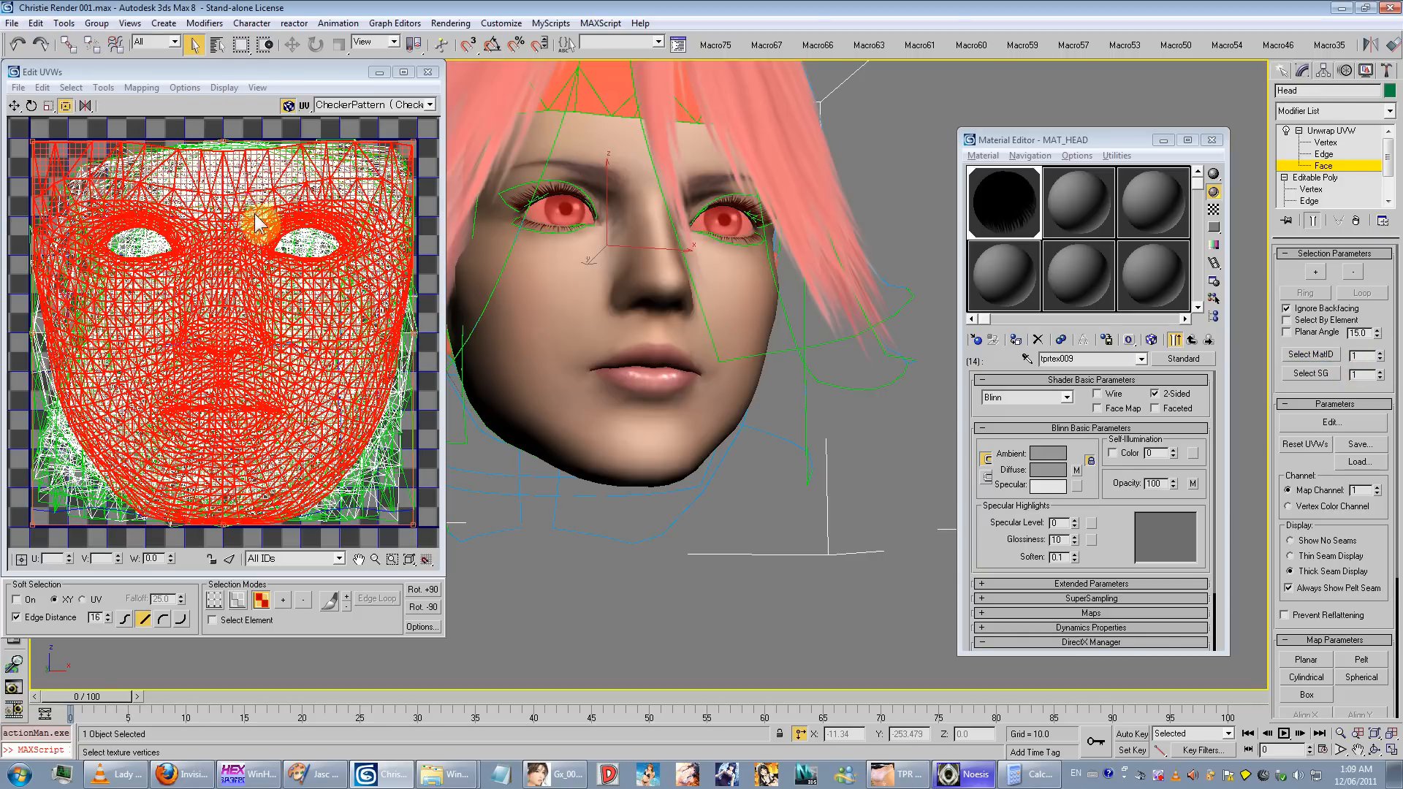
right_click(256, 223)
left_click(285, 234)
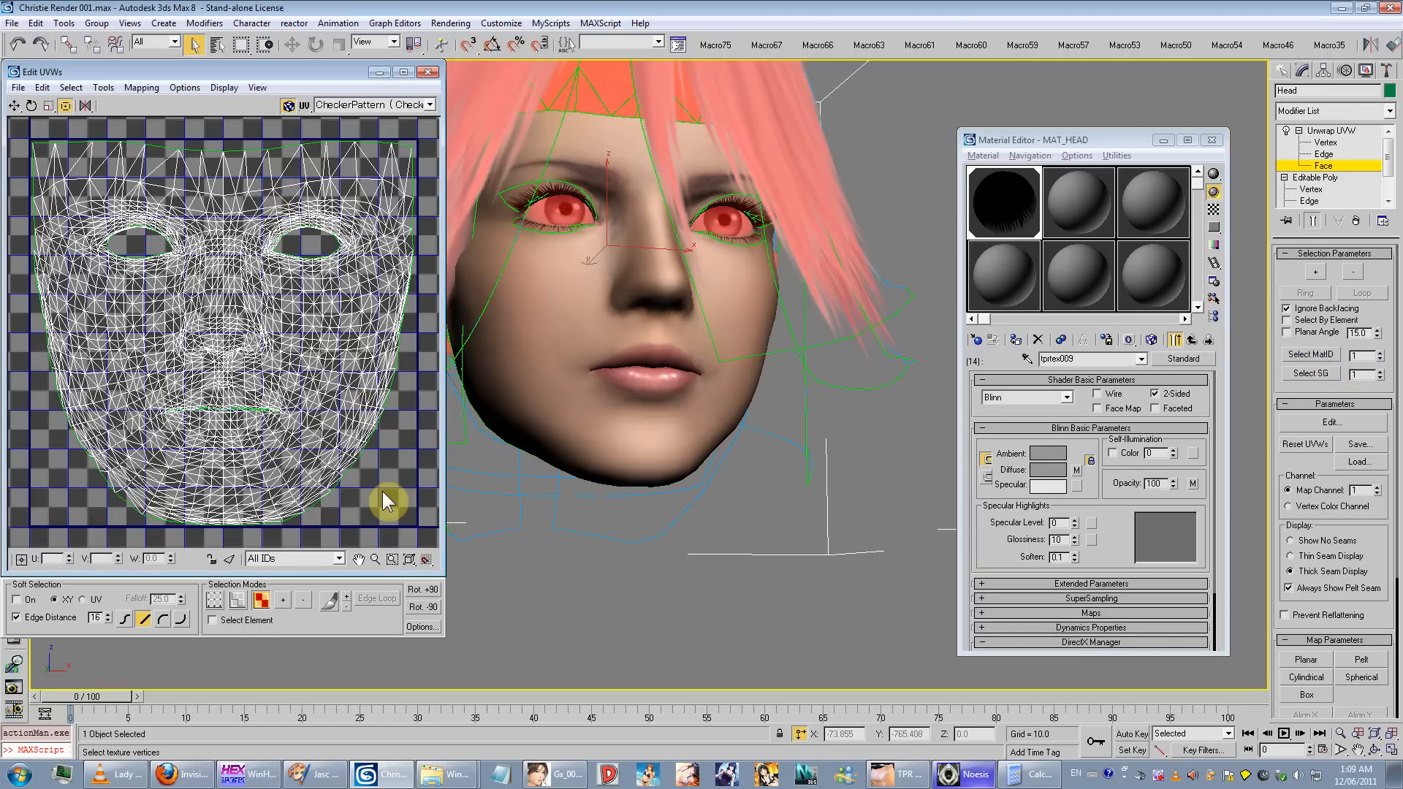
Step: Select the block of faces around the mouth in the UV layout, and deselect the excess rows above and beside the lips
scroll(324, 483, "up", 1)
middle_click_drag(288, 486, 300, 343)
left_click_drag(90, 484, 319, 255)
left_click_drag(388, 497, 145, 209)
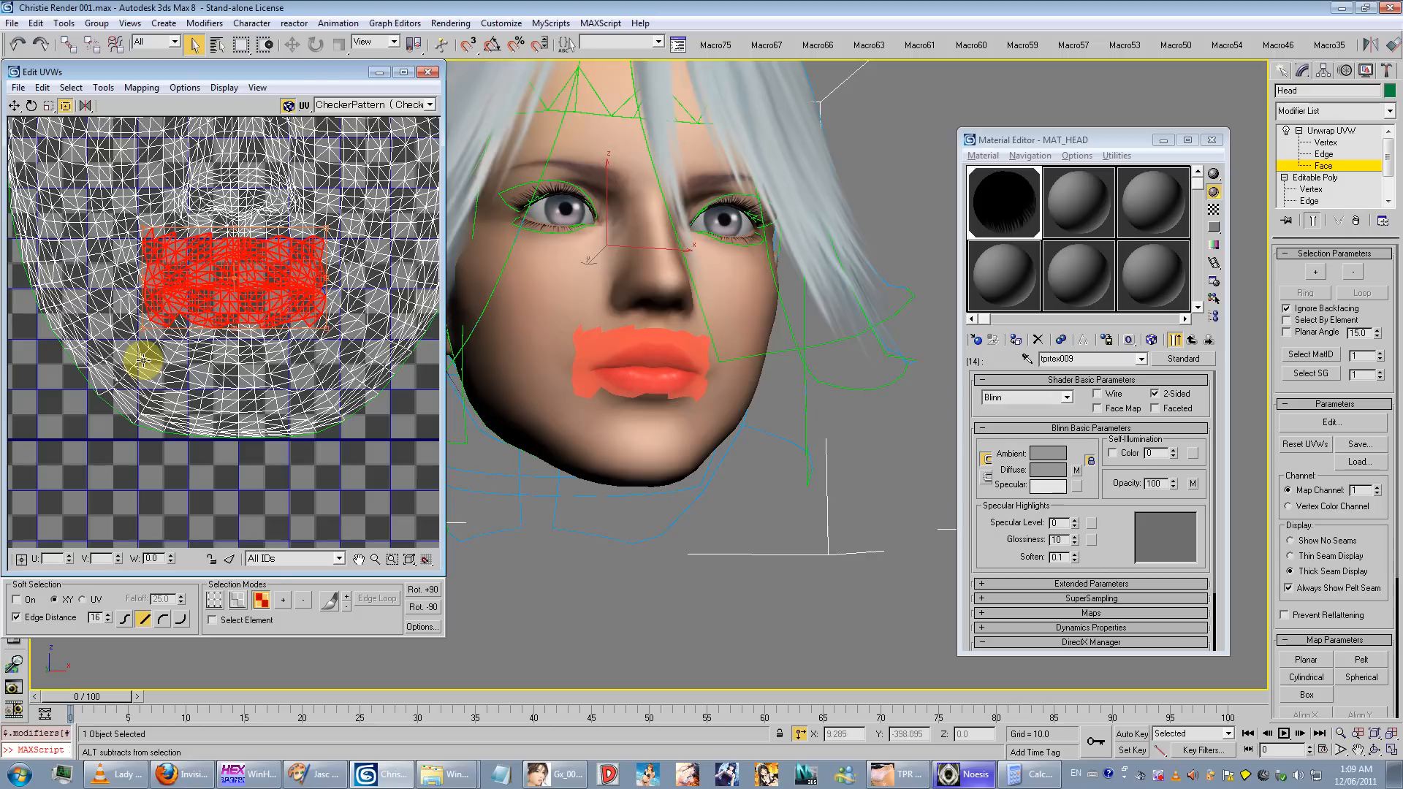
left_click_drag(13, 244, 344, 245, "alt")
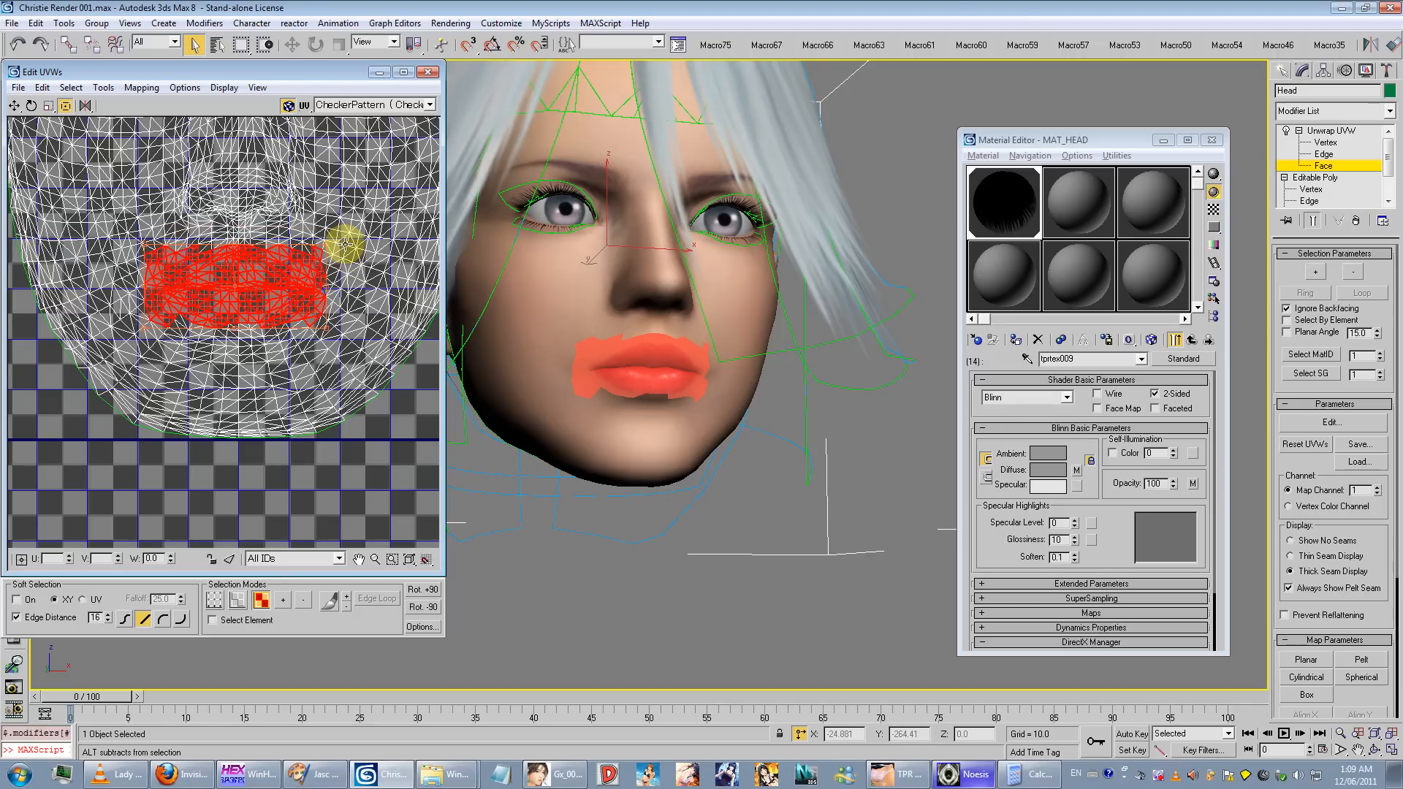
scroll(291, 344, "down", 2)
middle_click_drag(285, 354, 260, 386)
left_click_drag(427, 284, 259, 314, "alt")
Step: Deselect the skin faces above and below the lips' left corner in the UV layout
left_click(14, 105)
scroll(172, 312, "up", 6)
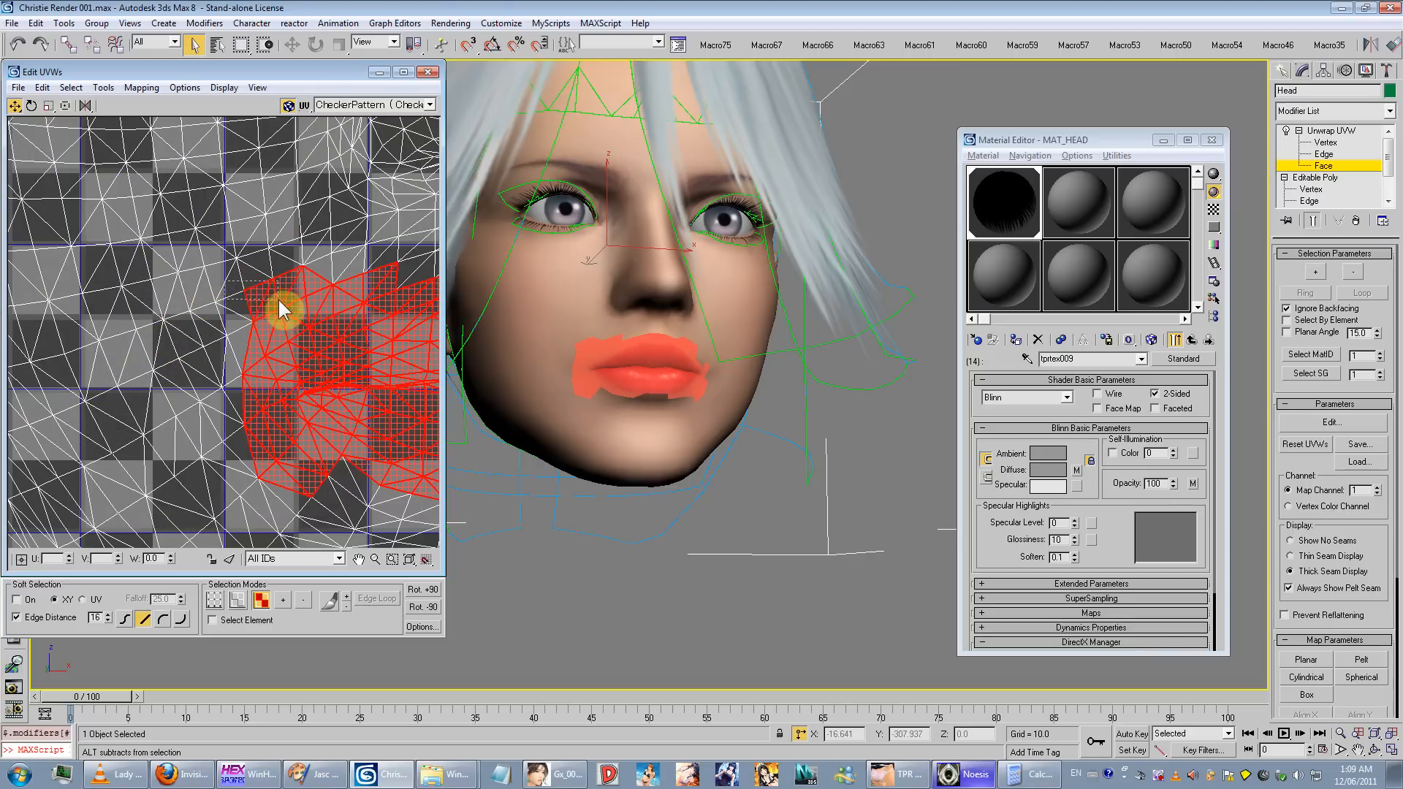
scroll(290, 333, "up", 3)
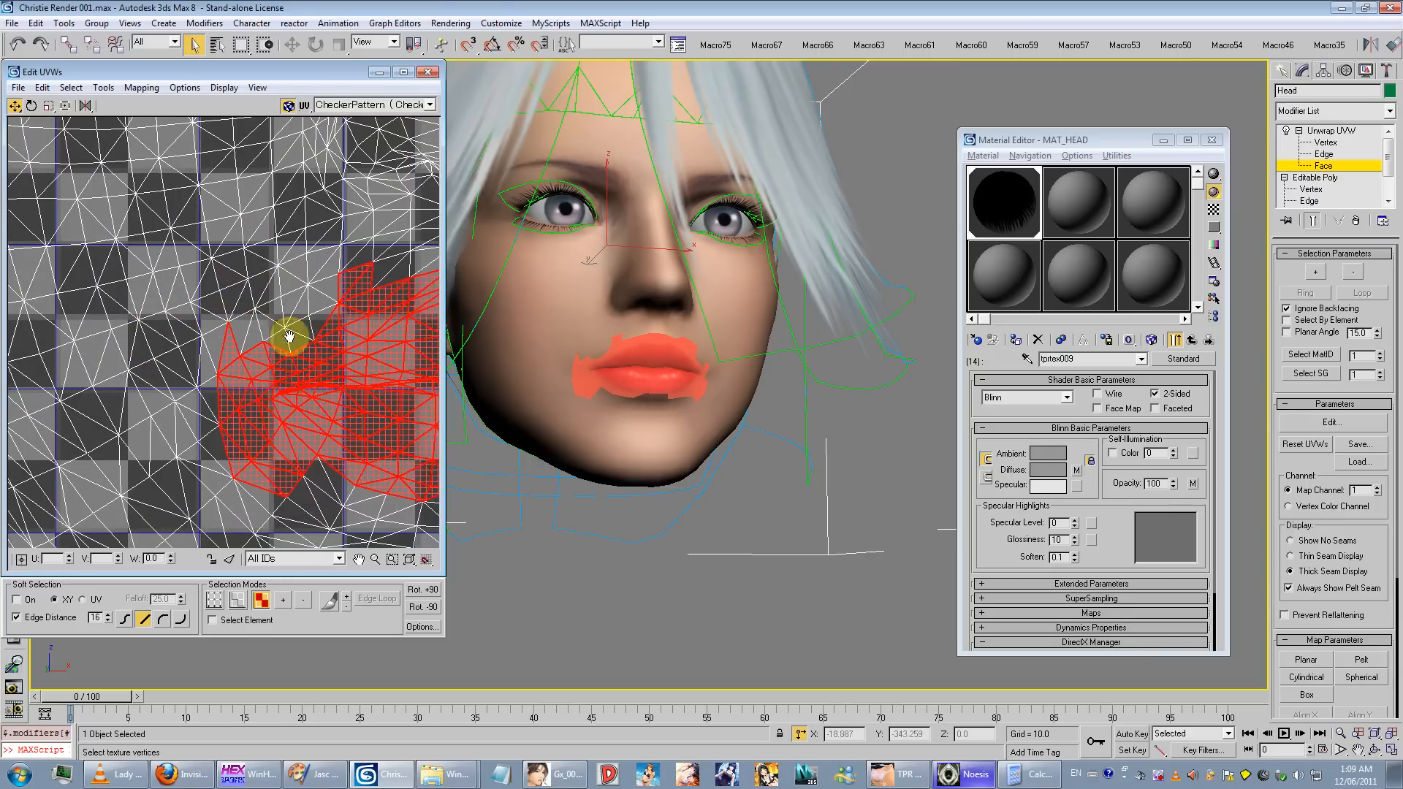
left_click_drag(265, 371, 266, 371, "alt")
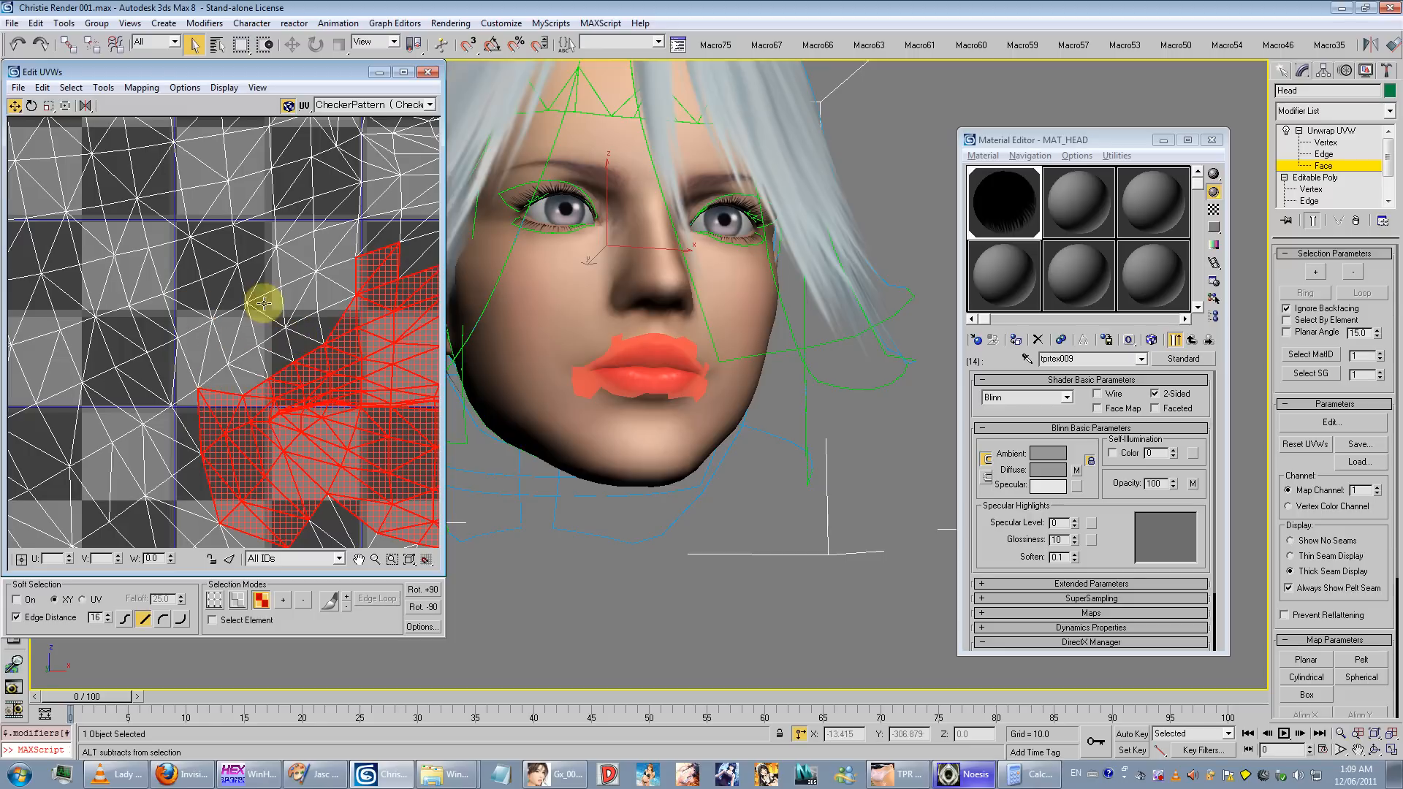
left_click_drag(259, 295, 332, 363, "alt")
left_click_drag(166, 314, 273, 387, "alt")
left_click_drag(160, 351, 250, 411, "alt")
left_click_drag(243, 472, 244, 473, "alt")
middle_click_drag(216, 416, 209, 231)
left_click_drag(138, 365, 273, 277, "alt")
left_click_drag(184, 422, 306, 323, "alt")
Step: Deselect the remaining skin faces below the left half of the lower lip, matching the lip outline on the model
scroll(303, 376, "down", 3)
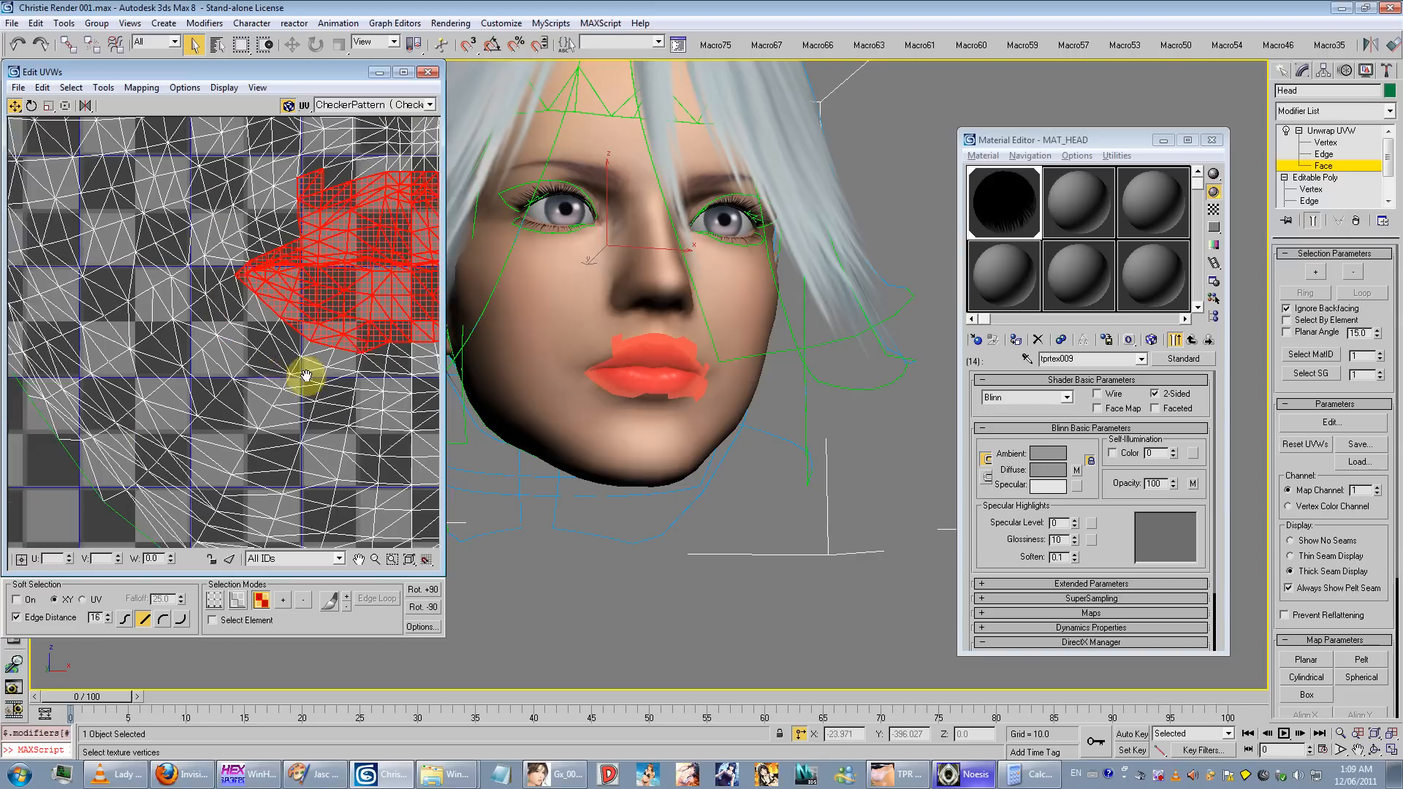
middle_click_drag(303, 375, 150, 381)
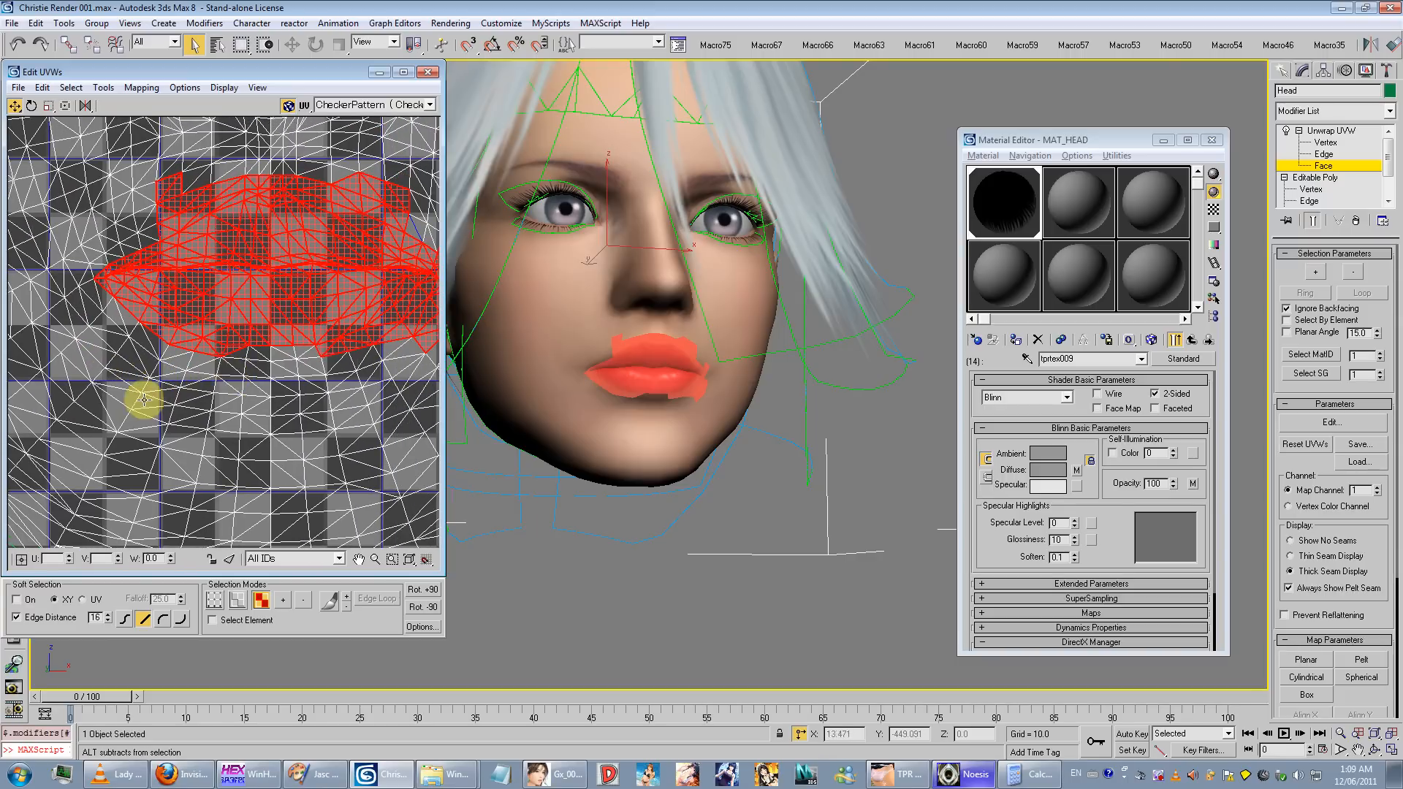
left_click_drag(144, 397, 225, 354, "alt")
scroll(667, 395, "up", 5)
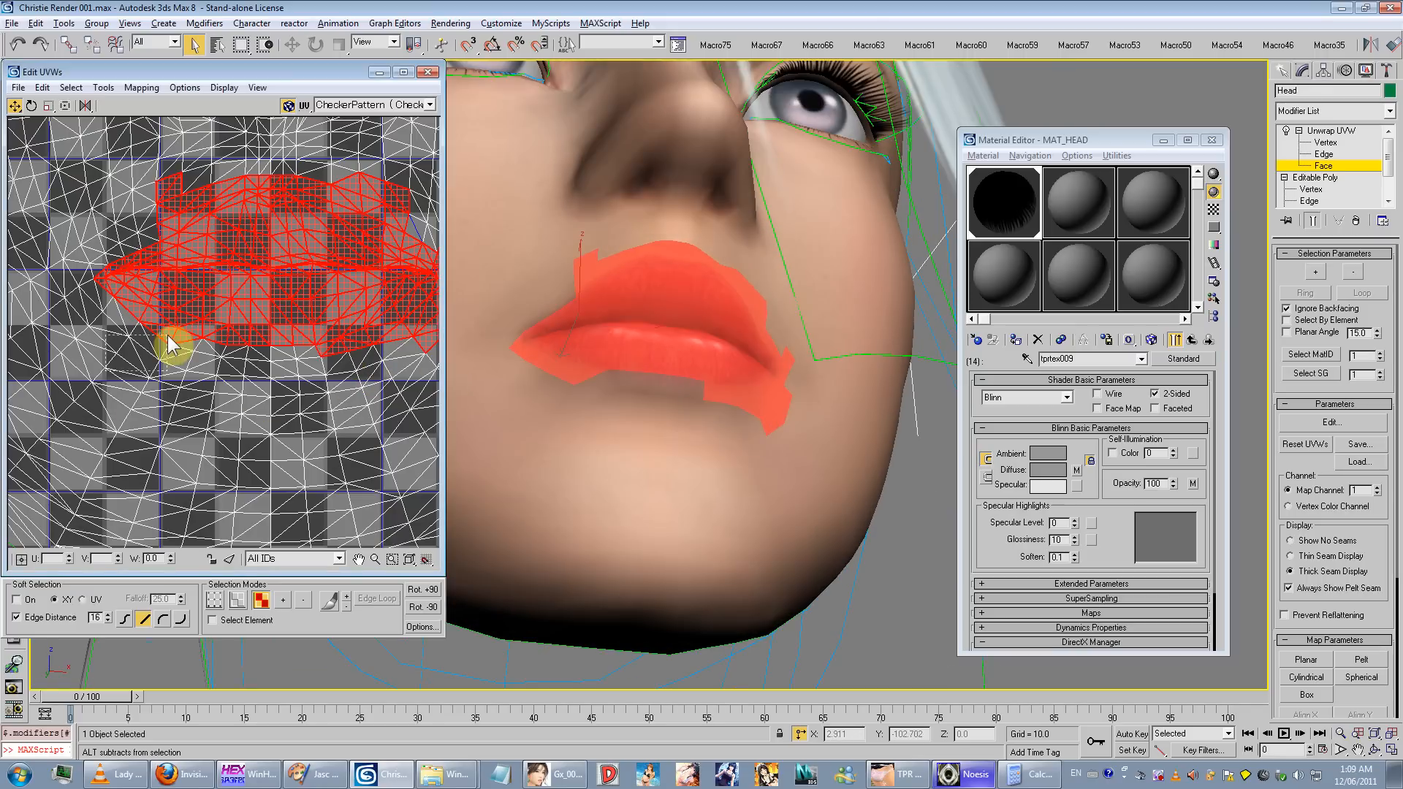
mouse_move(117, 341)
left_mouse_down("alt")
mouse_move(147, 319)
mouse_move(103, 323)
left_mouse_up("alt")
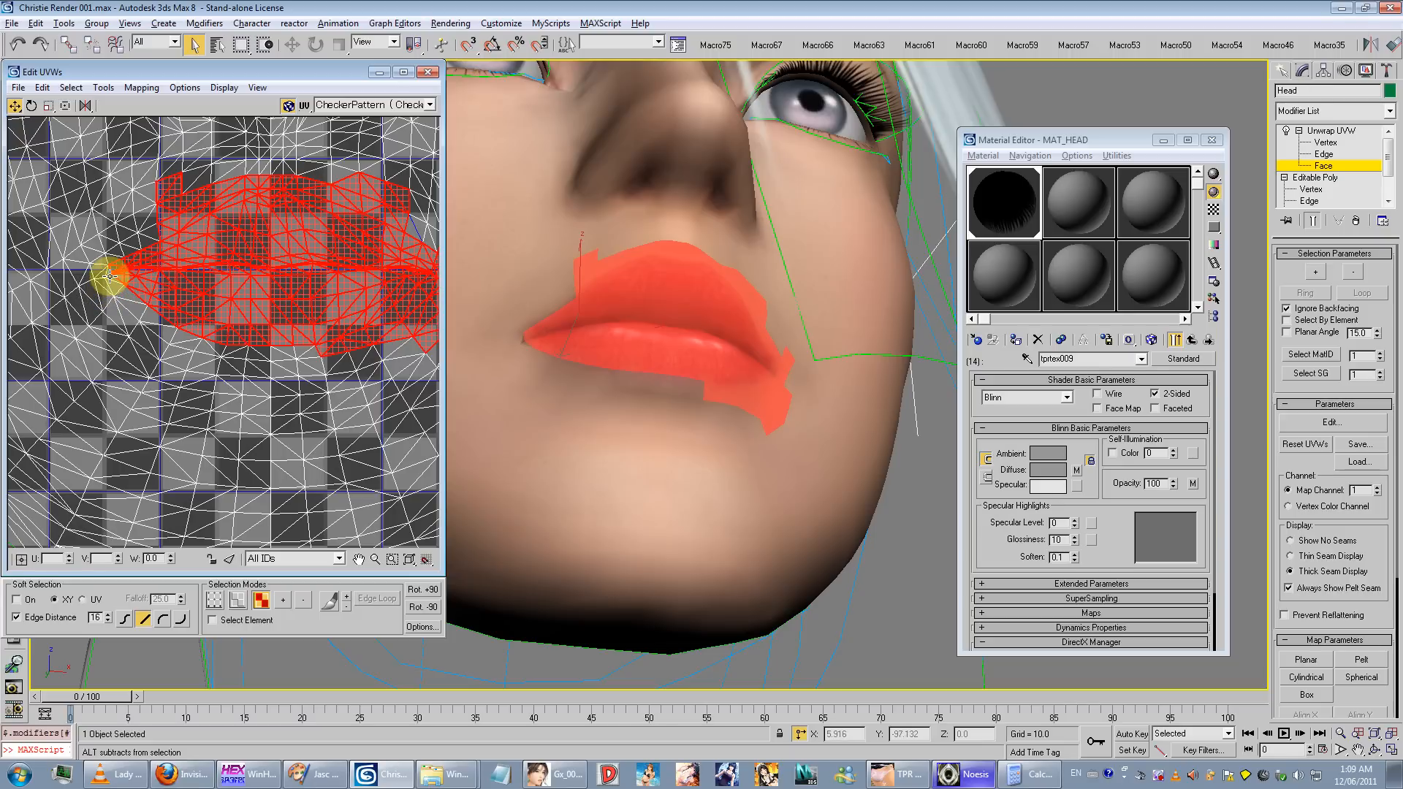
Step: Show edged faces on the model and deselect the skin faces above the left half of the upper lip
scroll(649, 322, "up", 5)
middle_click_drag(648, 326, 562, 335)
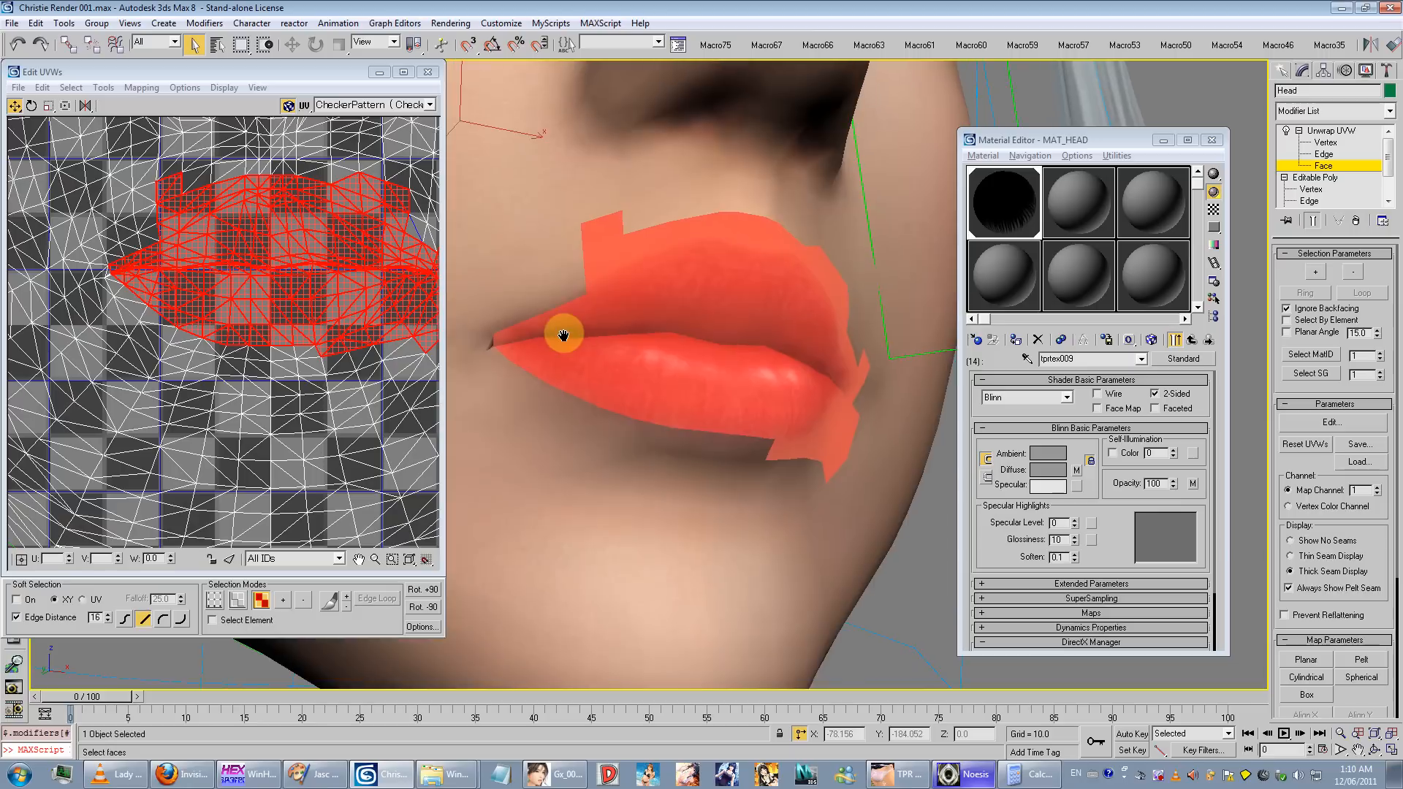
scroll(573, 341, "up", 3)
key("F4")
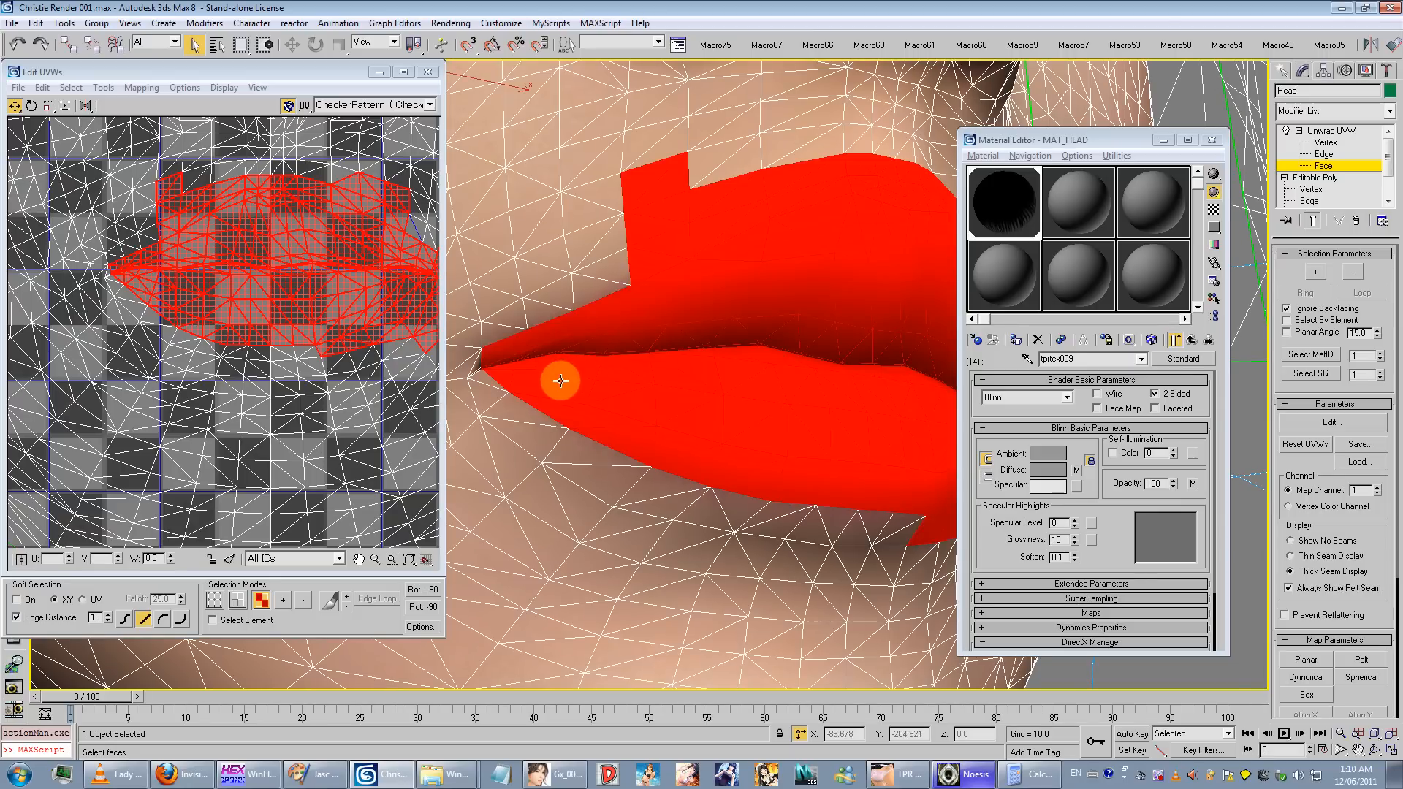
scroll(241, 379, "down", 4)
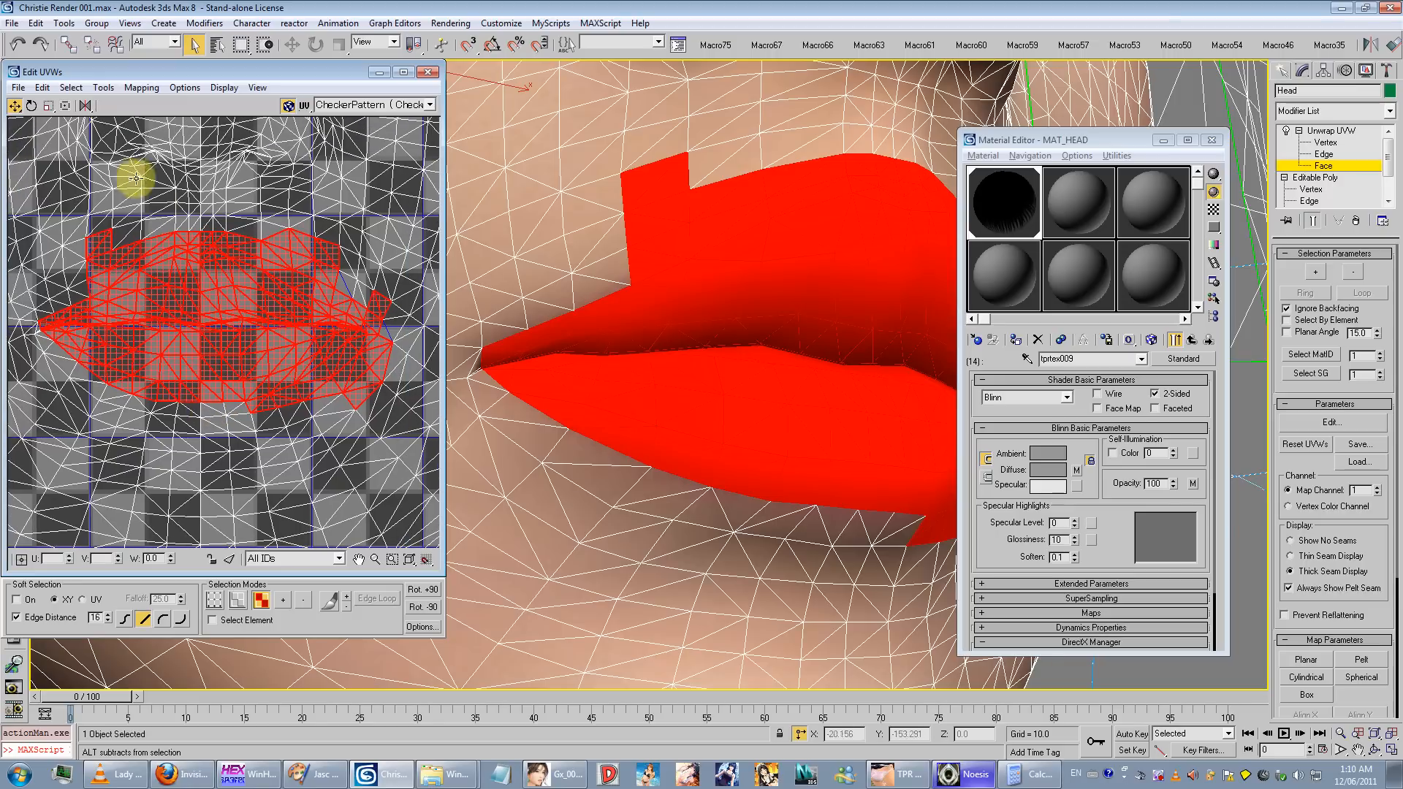
left_click_drag(231, 248, 232, 250, "alt")
left_click_drag(91, 214, 103, 285, "alt")
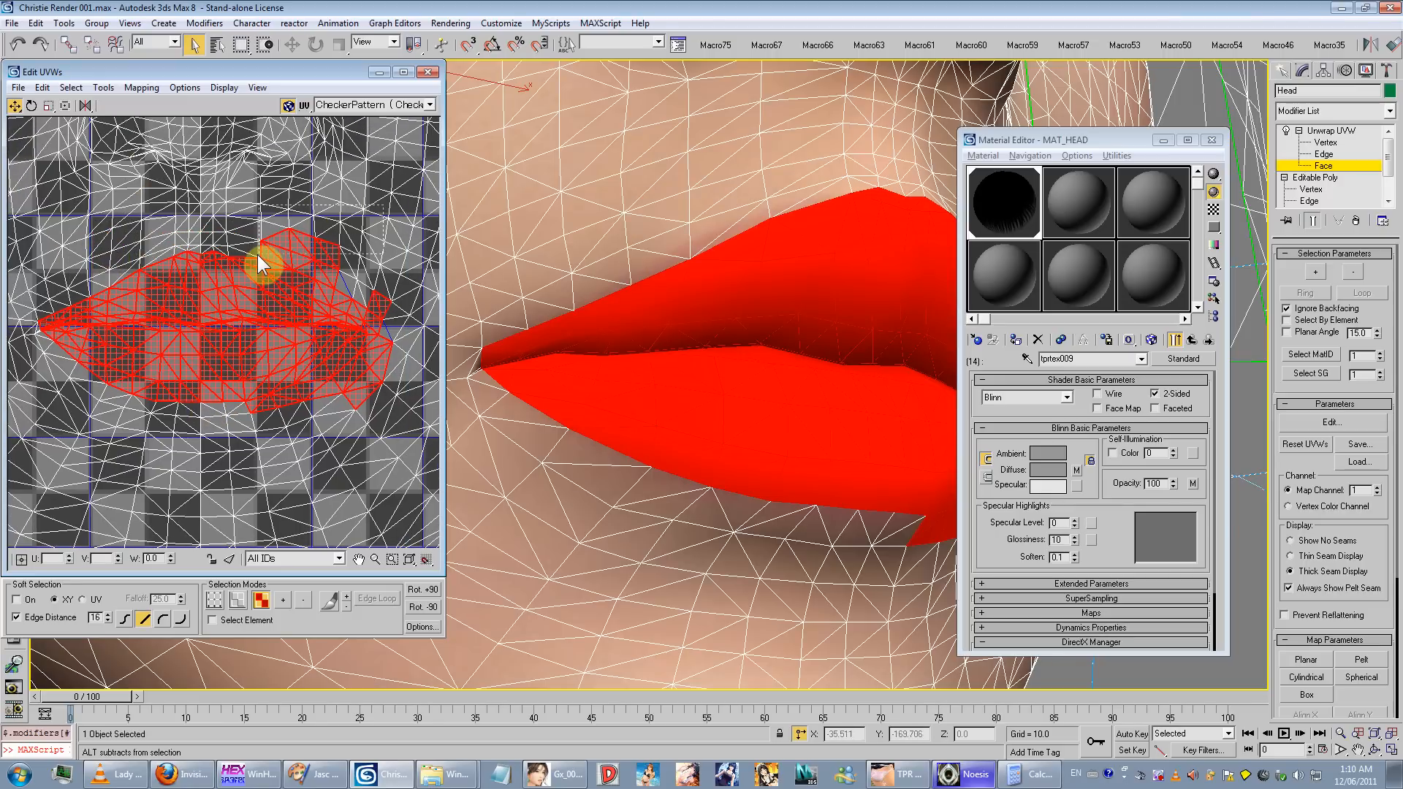
Step: Deselect the skin faces around the right half of the lips and above the upper lip's centre
left_click_drag(265, 255, 265, 254, "alt")
left_click_drag(382, 238, 368, 301, "alt")
left_click_drag(410, 427, 356, 315, "alt")
left_click_drag(315, 235, 338, 296, "alt")
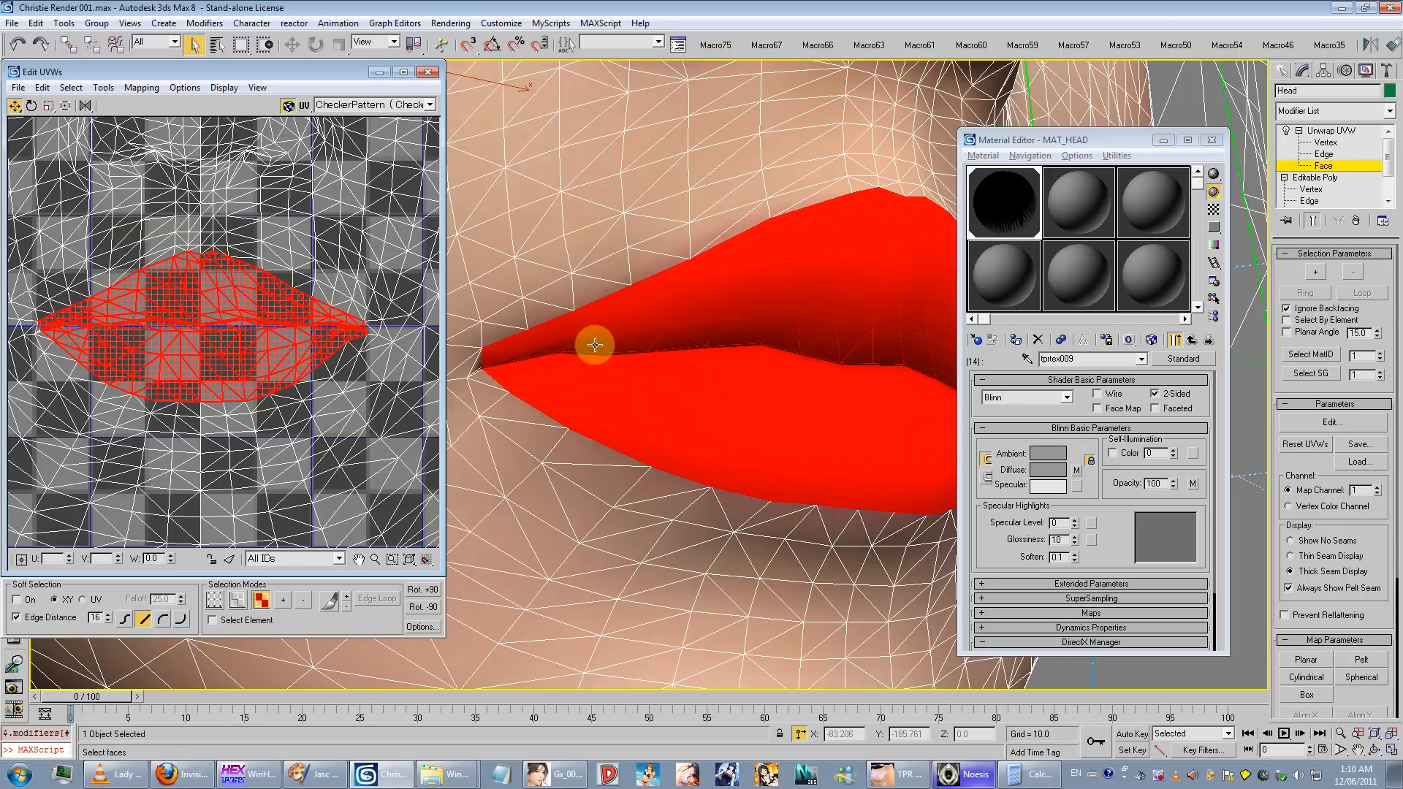
scroll(573, 351, "up", 6)
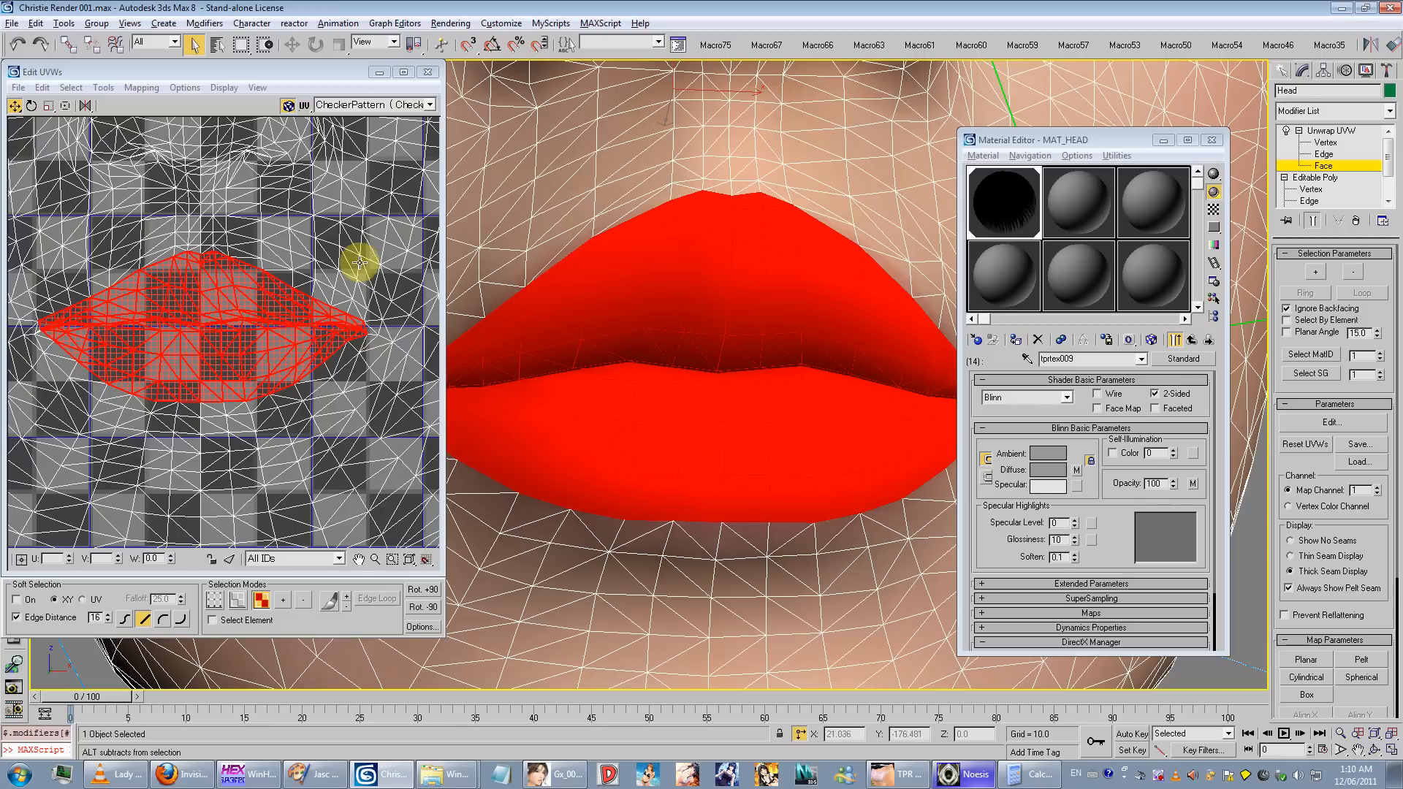
left_click_drag(279, 234, 159, 255, "alt")
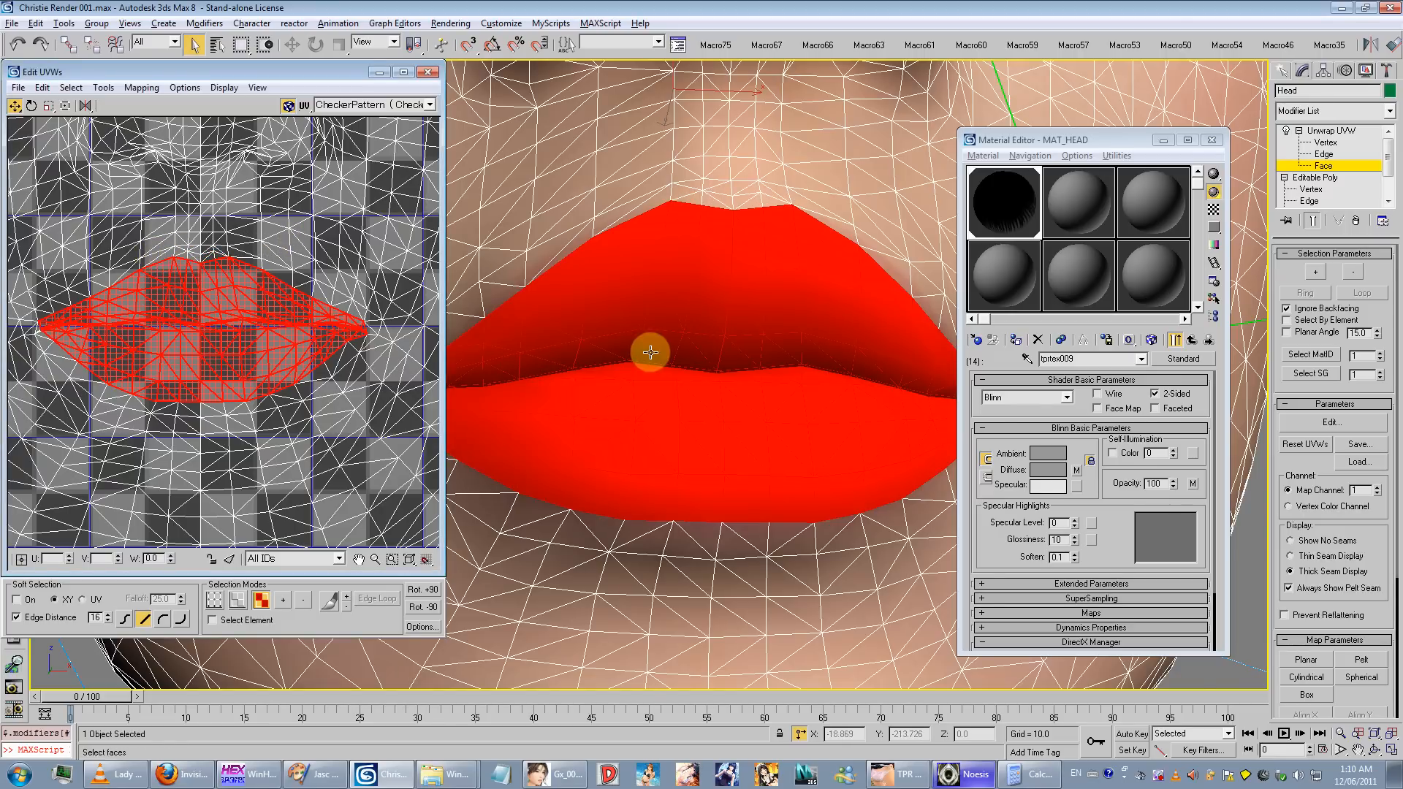
Step: Check the lip selection from several angles, close the UVW editor, and collapse the head's modifier stack into an Editable Poly
scroll(651, 344, "down", 4)
middle_click_drag(623, 322, 706, 332, "alt")
middle_click_drag(804, 342, 767, 320, "alt")
middle_click_drag(707, 361, 700, 369, "alt")
middle_click_drag(612, 380, 748, 401, "alt")
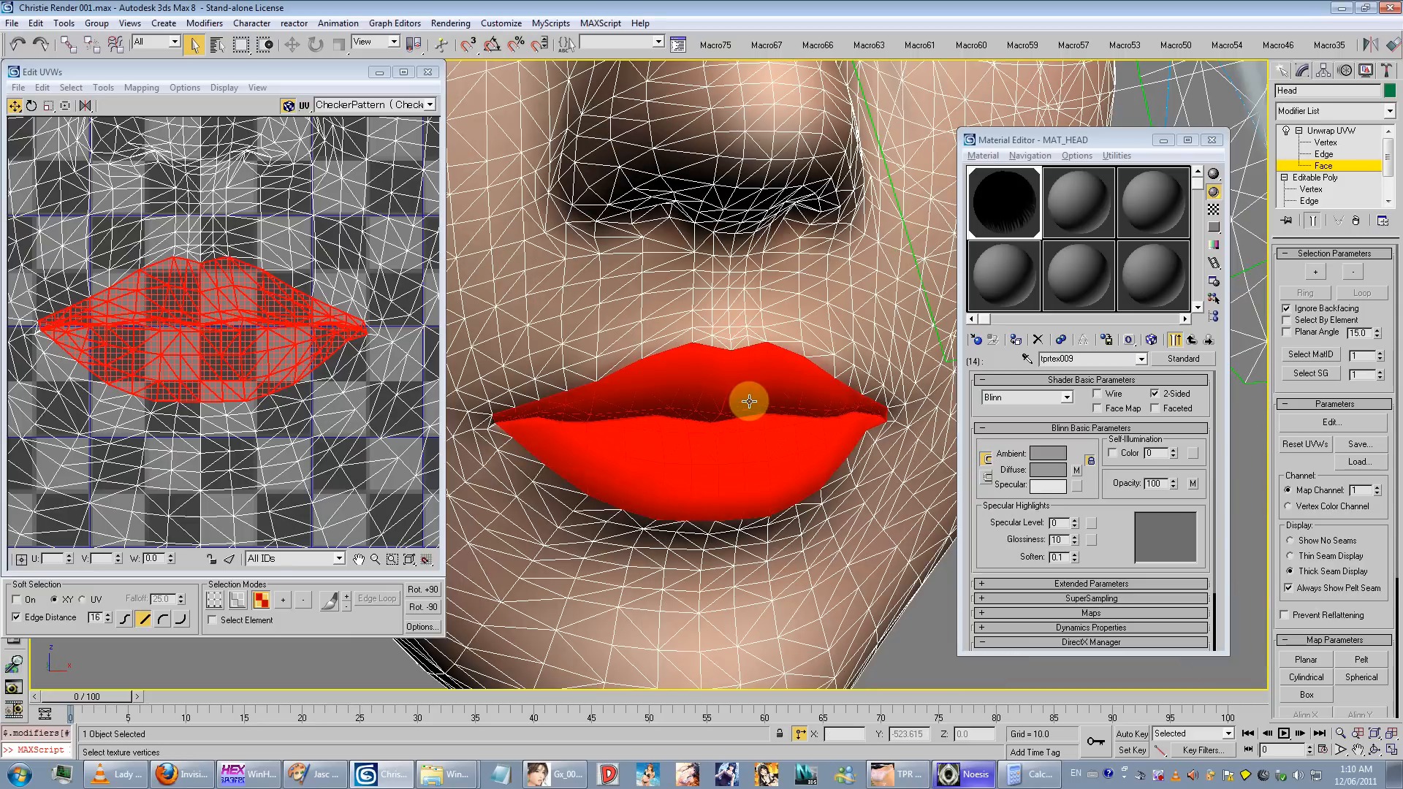
left_click(430, 74)
left_click(1340, 130)
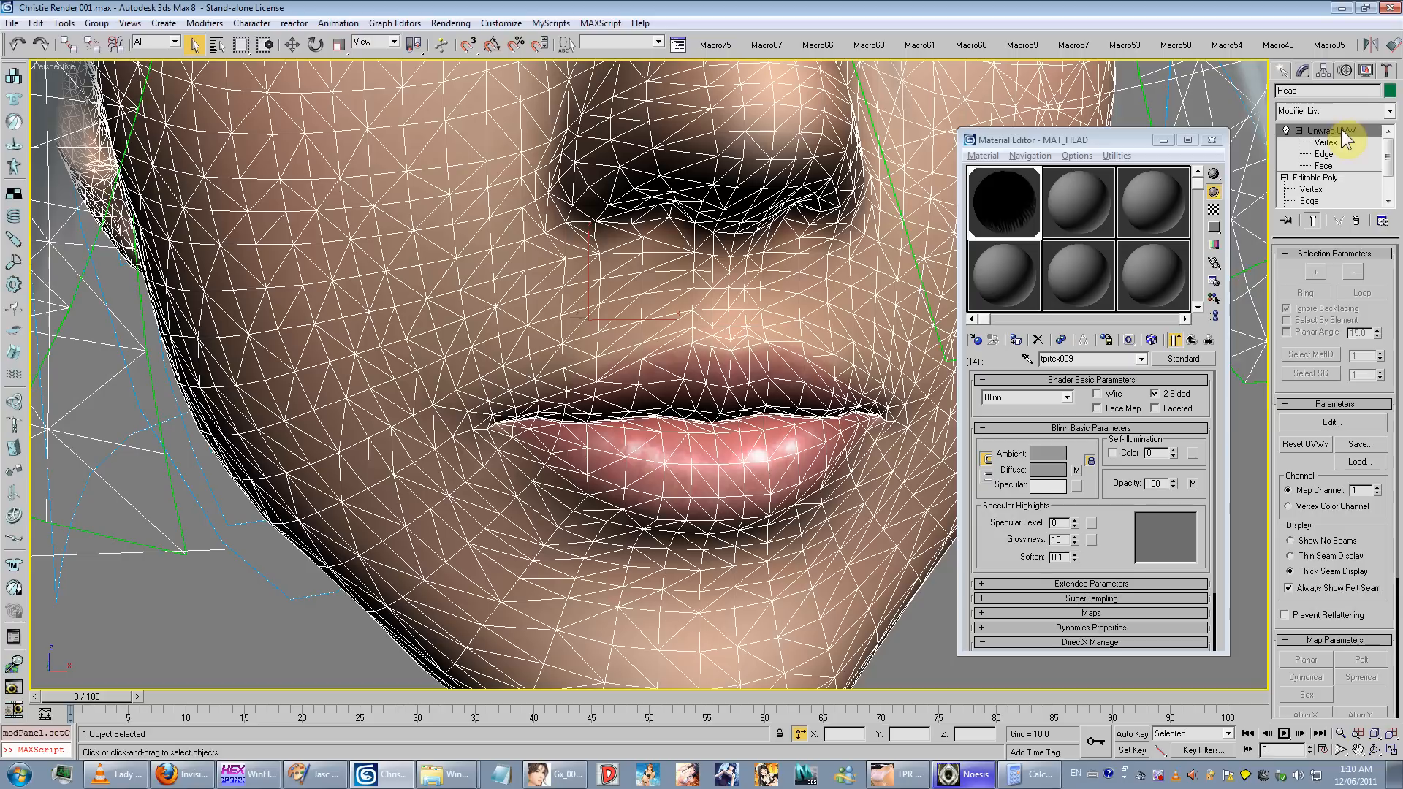
right_click(1340, 129)
left_click(1315, 277)
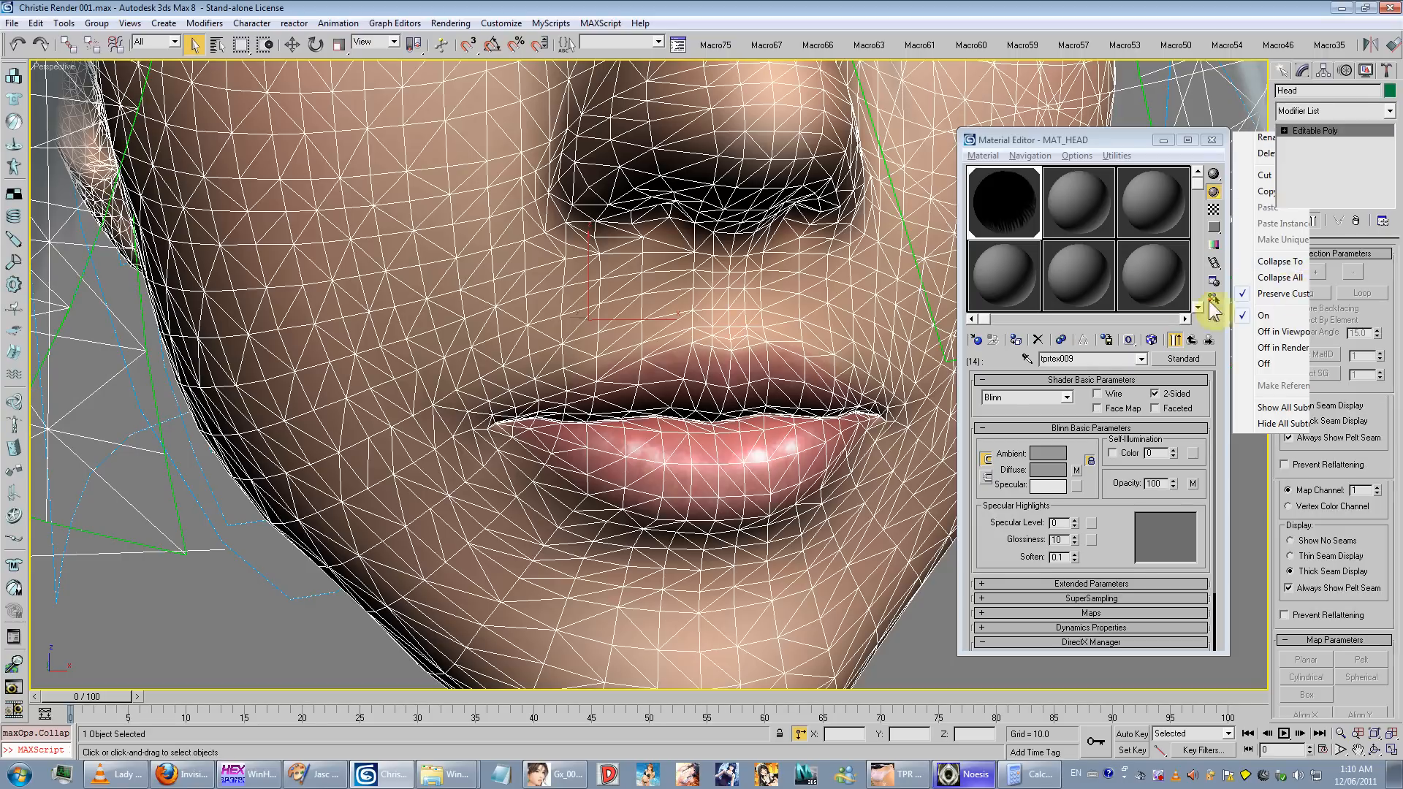
Step: Enter the head's Polygon level with the lip polygons selected, and turn off the edged-faces display
left_click(1283, 130)
left_click(1313, 177)
middle_click_drag(664, 314, 453, 351, "alt")
key("F4")
scroll(605, 338, "up", 3)
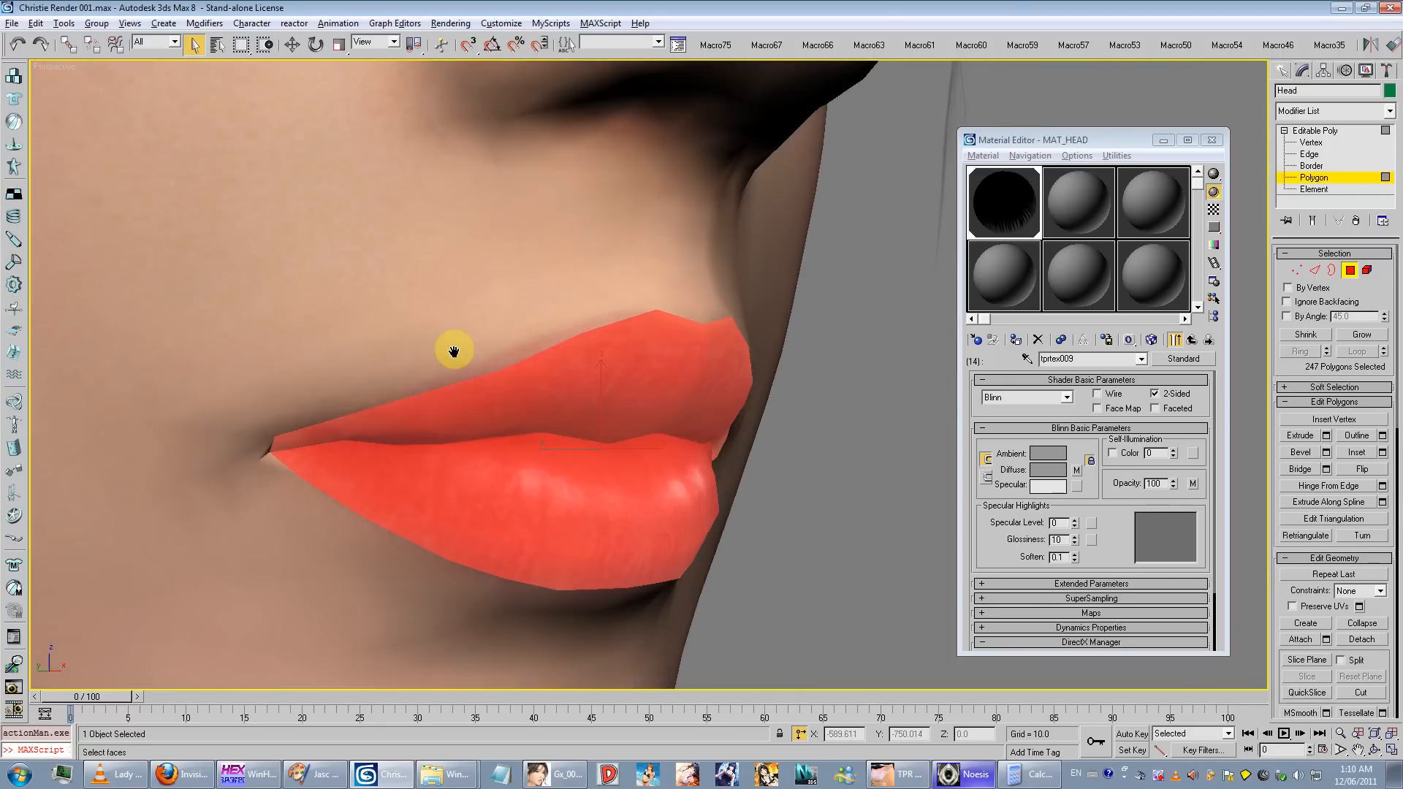
Step: Convert the head to an Editable Mesh and enter its Polygon level with the lip faces still selected
scroll(410, 340, "down", 5)
left_click(1319, 132)
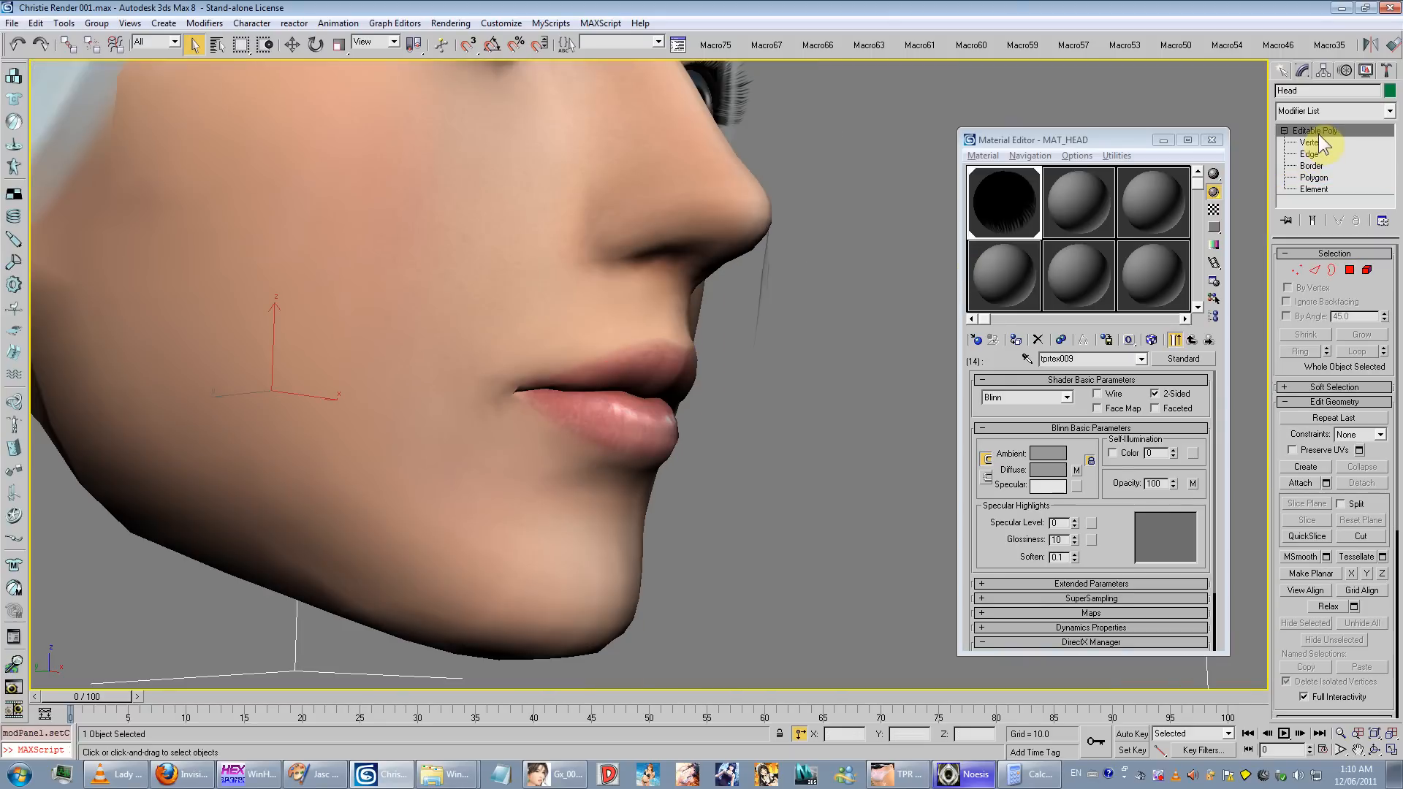
right_click(1320, 134)
left_click(1333, 208)
left_click(1284, 130)
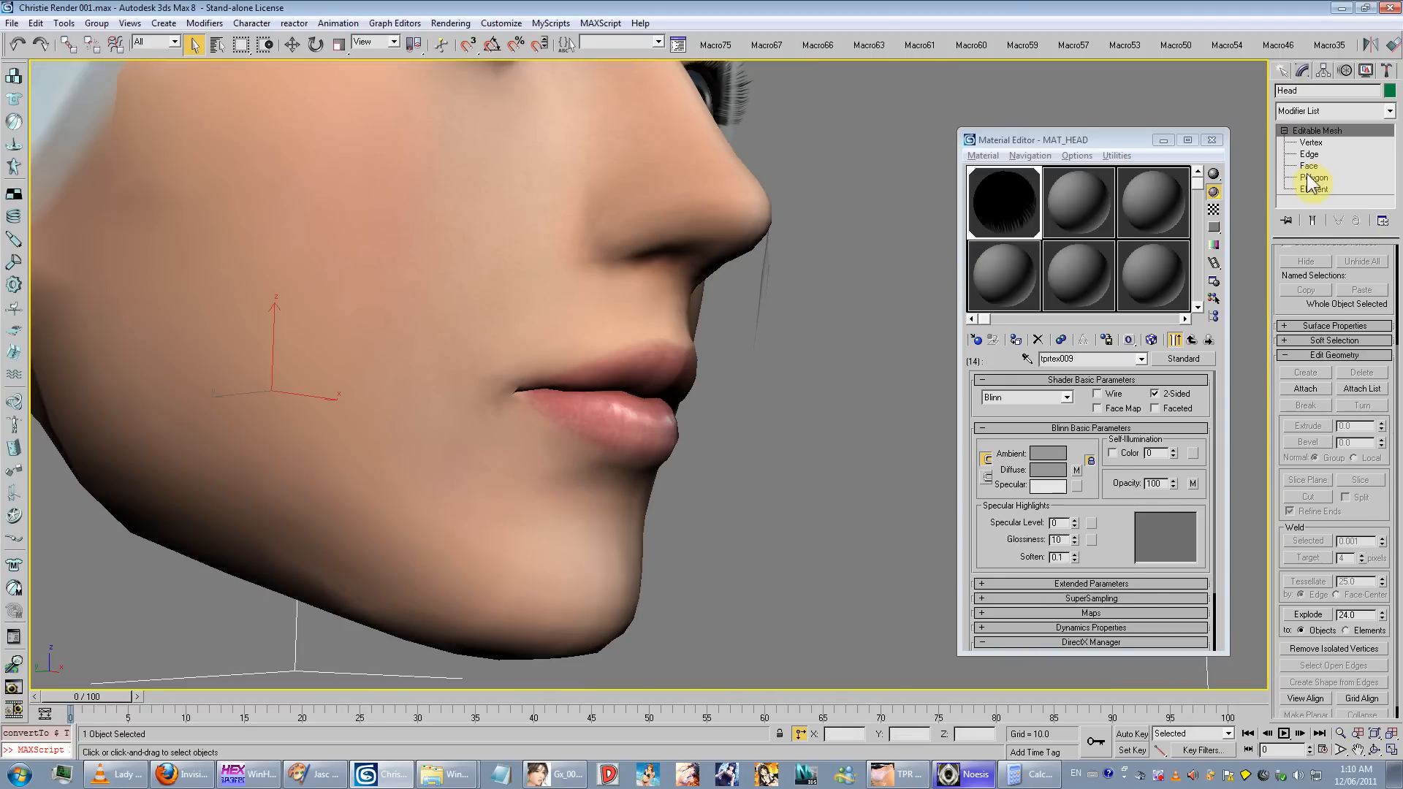
left_click(1313, 177)
scroll(745, 353, "up", 5)
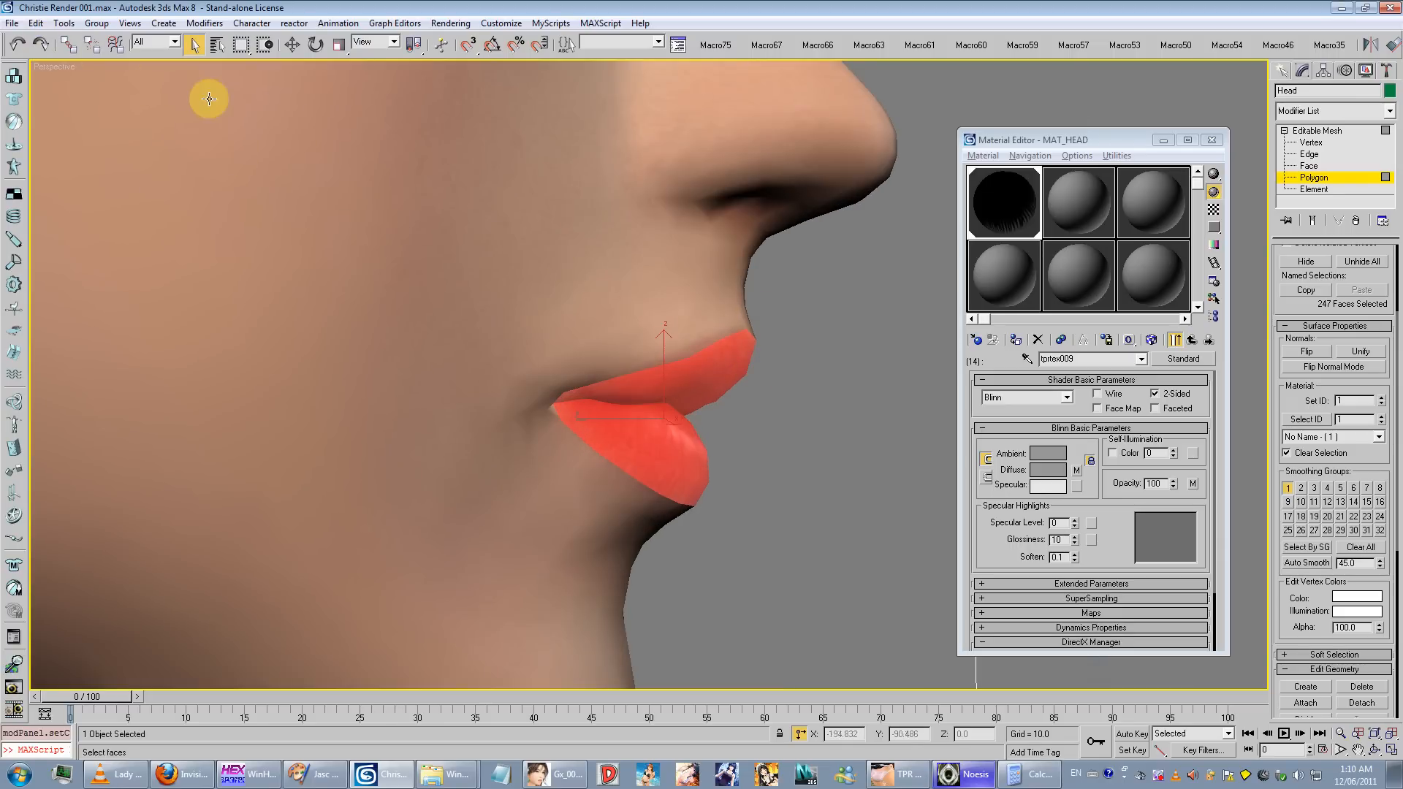
Step: Clone the selected lip faces to a separate object with the Move tool, offsetting the copy slightly along the Y axis
left_click(291, 48)
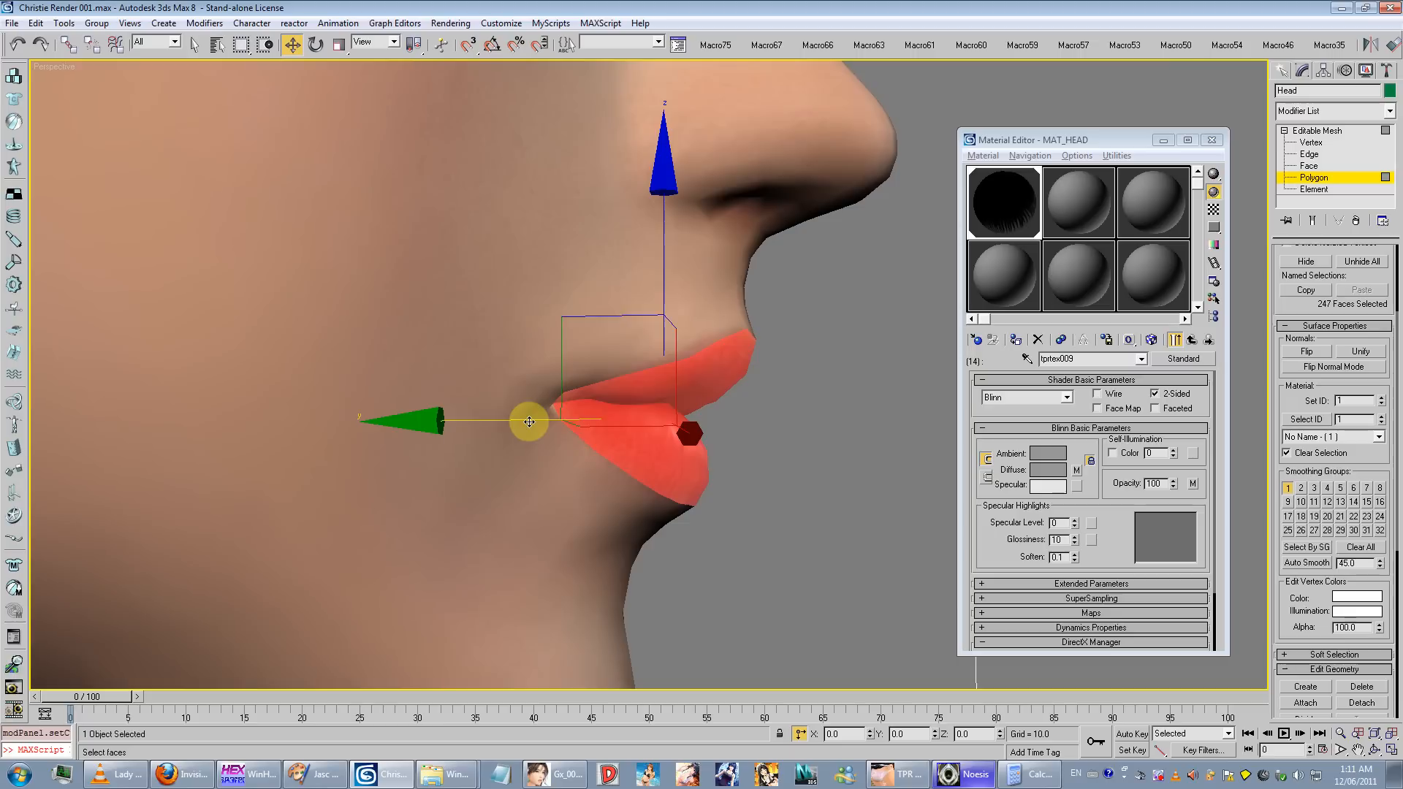
left_click_drag(532, 421, 538, 432, "shift")
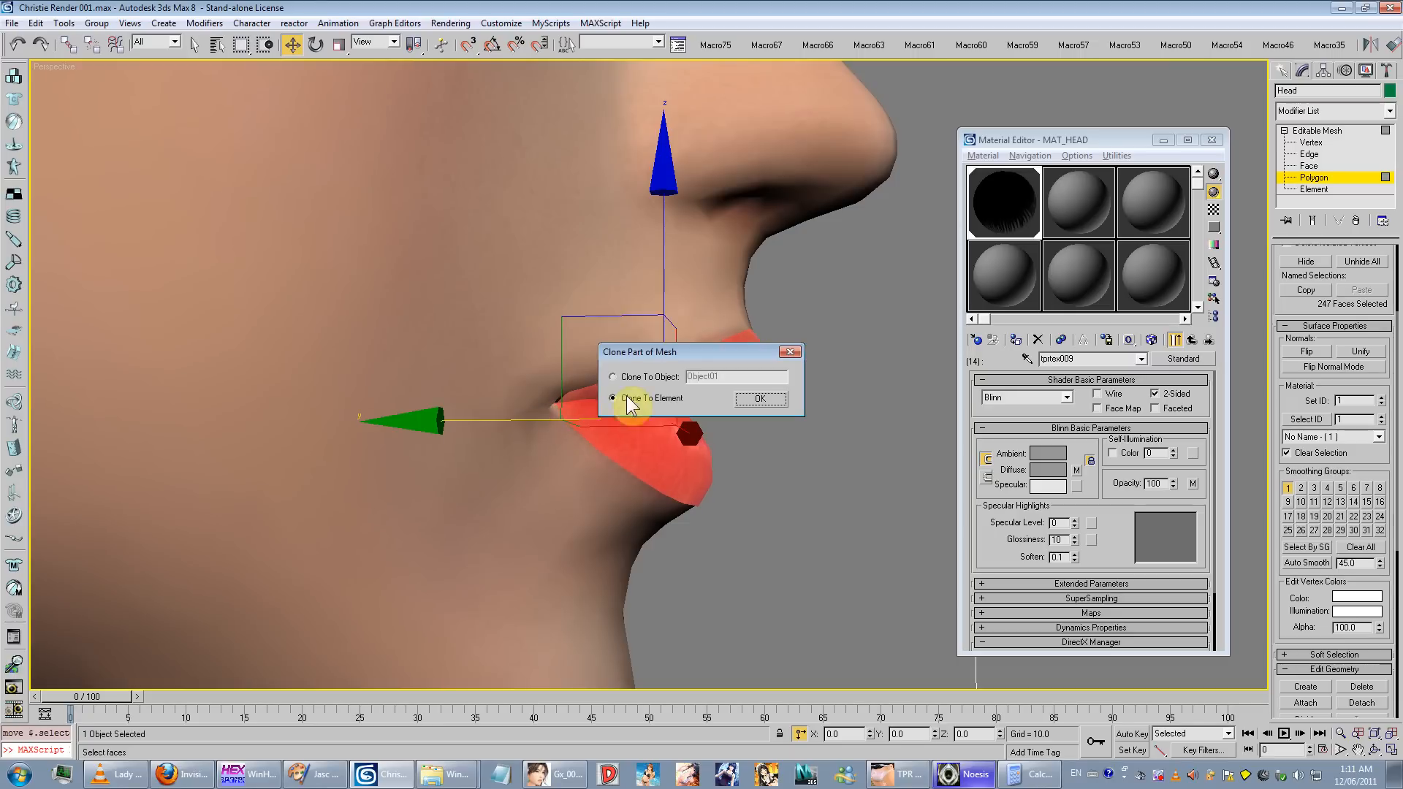
left_click(759, 399)
Step: Load MAT_HEAD from the model into the Material Editor and assign its sub-material tprtex011 to the cloned lips
scroll(672, 402, "up", 5)
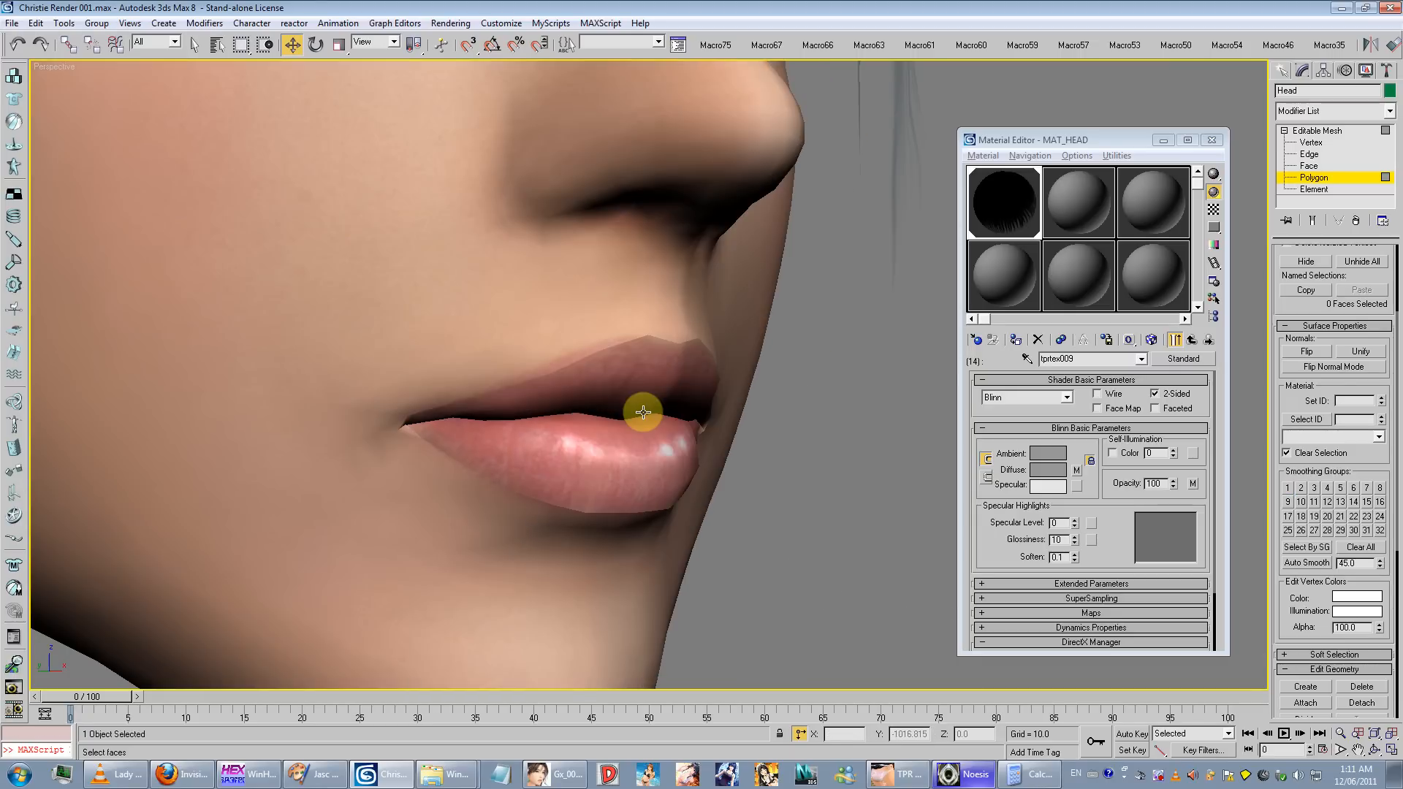
left_click(645, 411)
middle_click_drag(664, 398, 641, 431, "alt")
scroll(658, 398, "down", 4)
left_click(787, 418)
scroll(634, 395, "up", 3)
left_click(1027, 358)
left_click(642, 390)
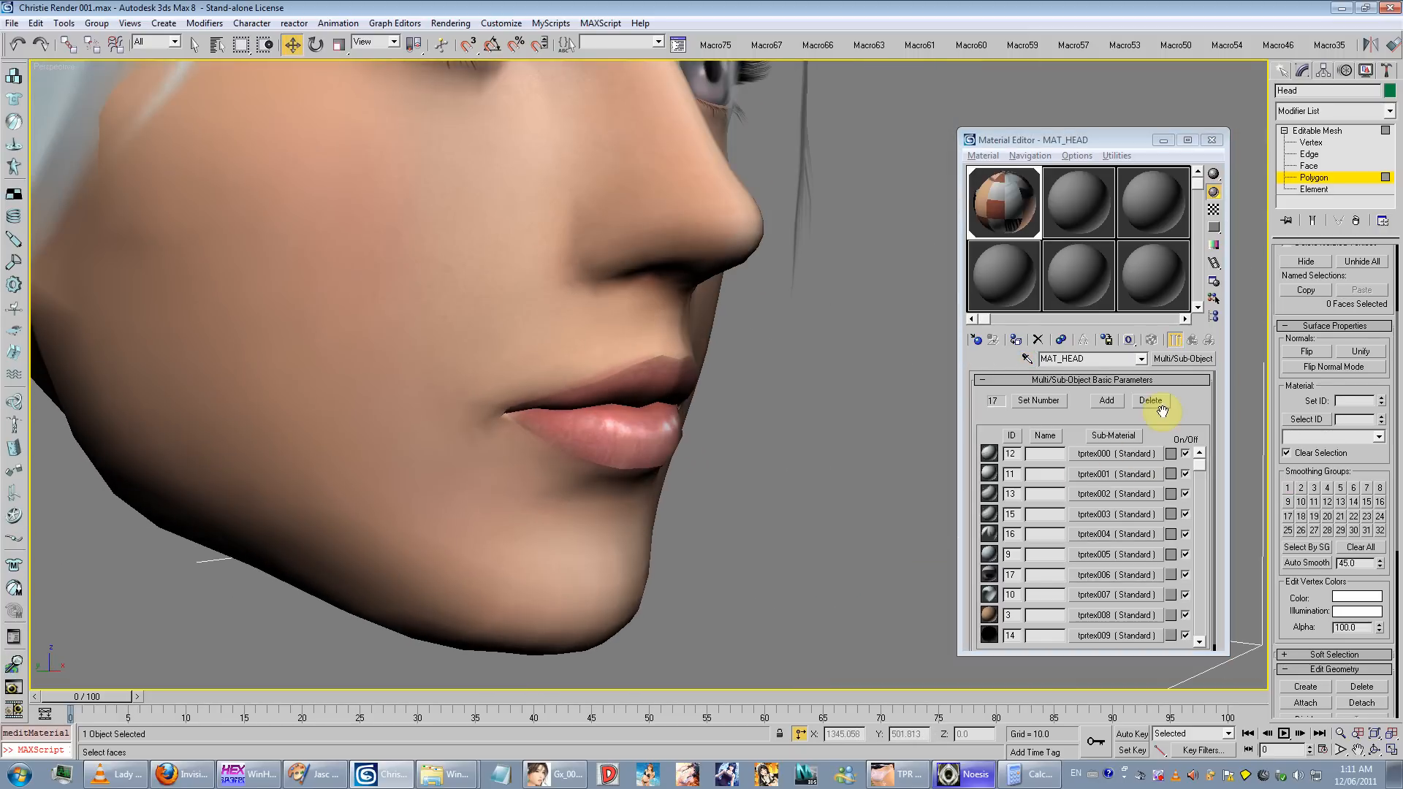
left_click(1198, 590)
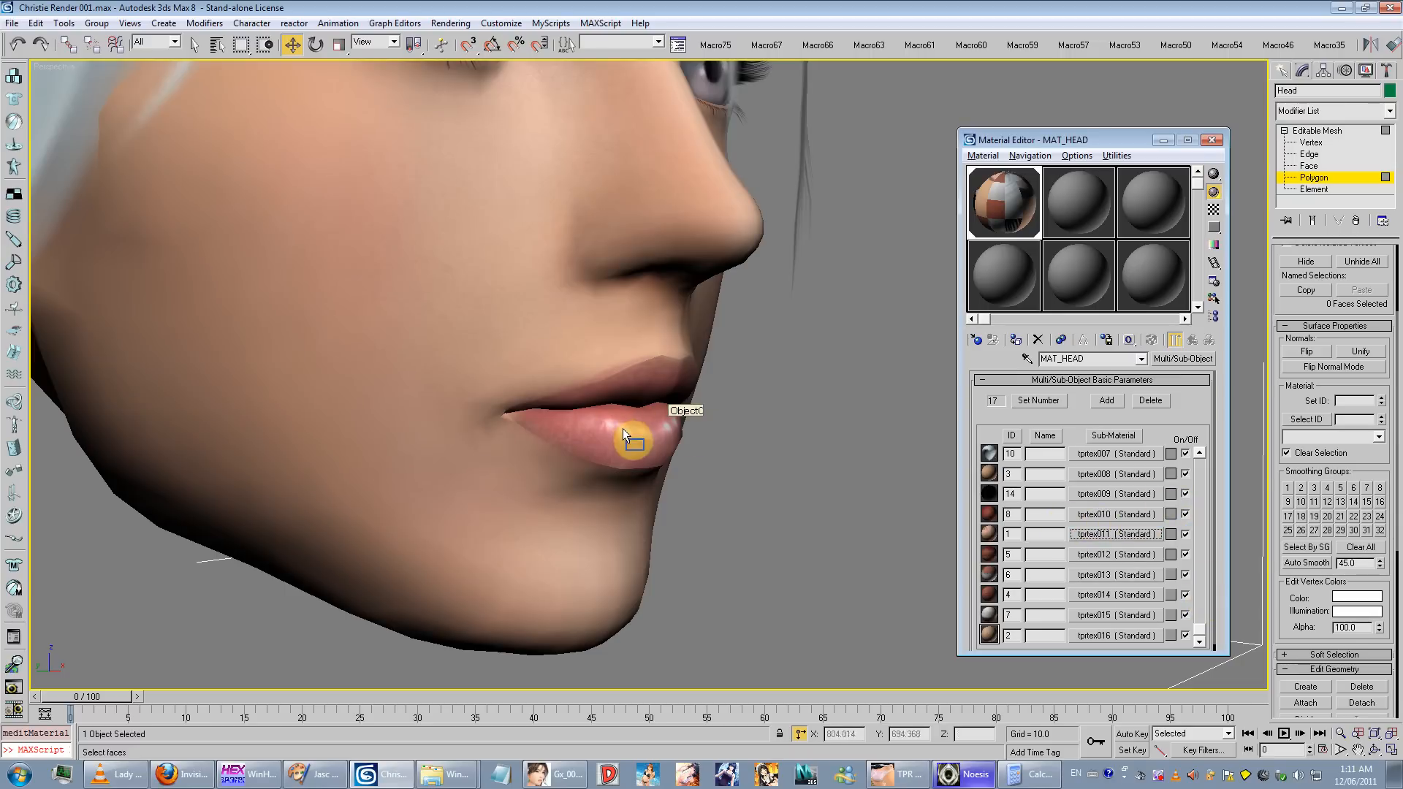
Step: Pick the cloned lips' tprtex011 material from the model into the active material slot
middle_click_drag(630, 424, 578, 450, "alt")
scroll(680, 436, "up", 3)
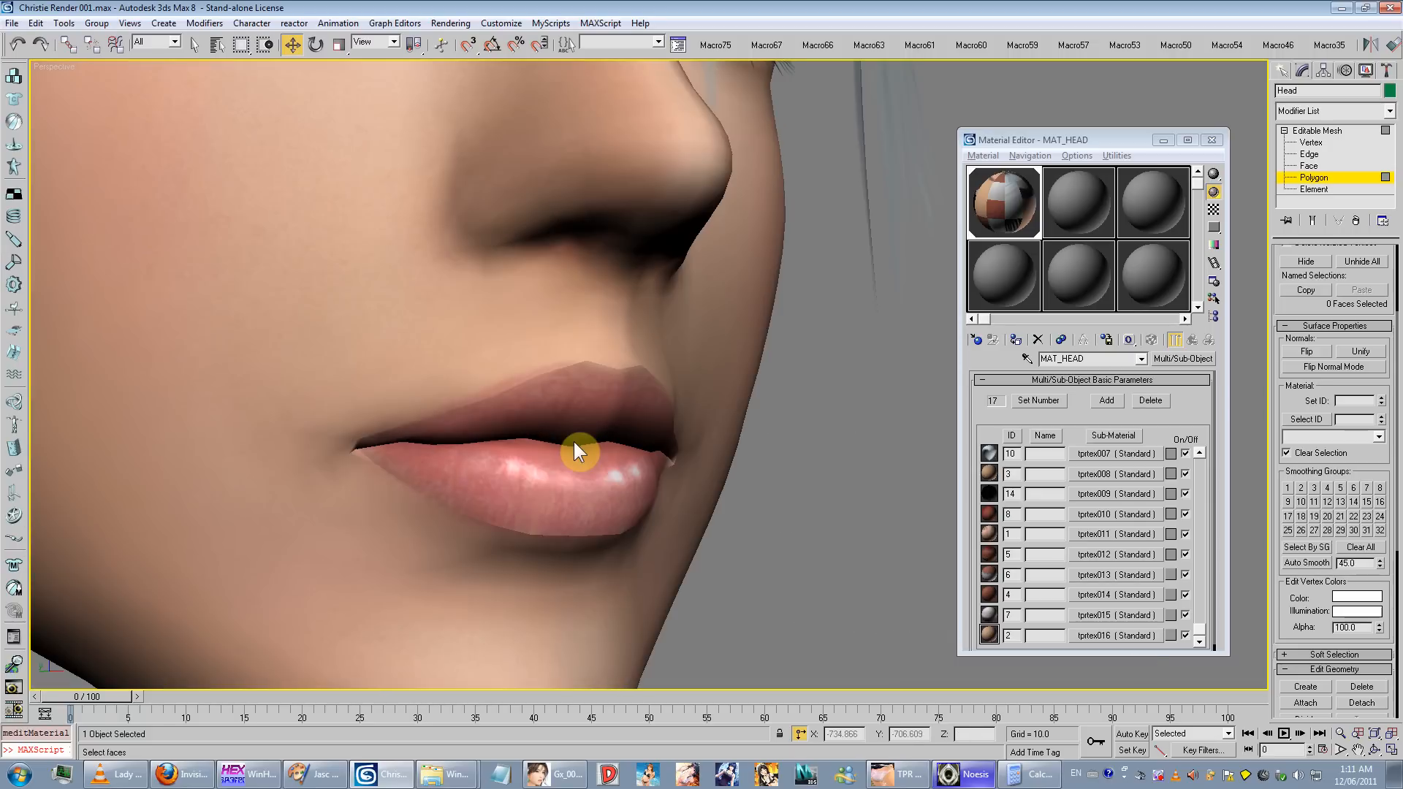
left_click(1028, 359)
left_click(574, 471)
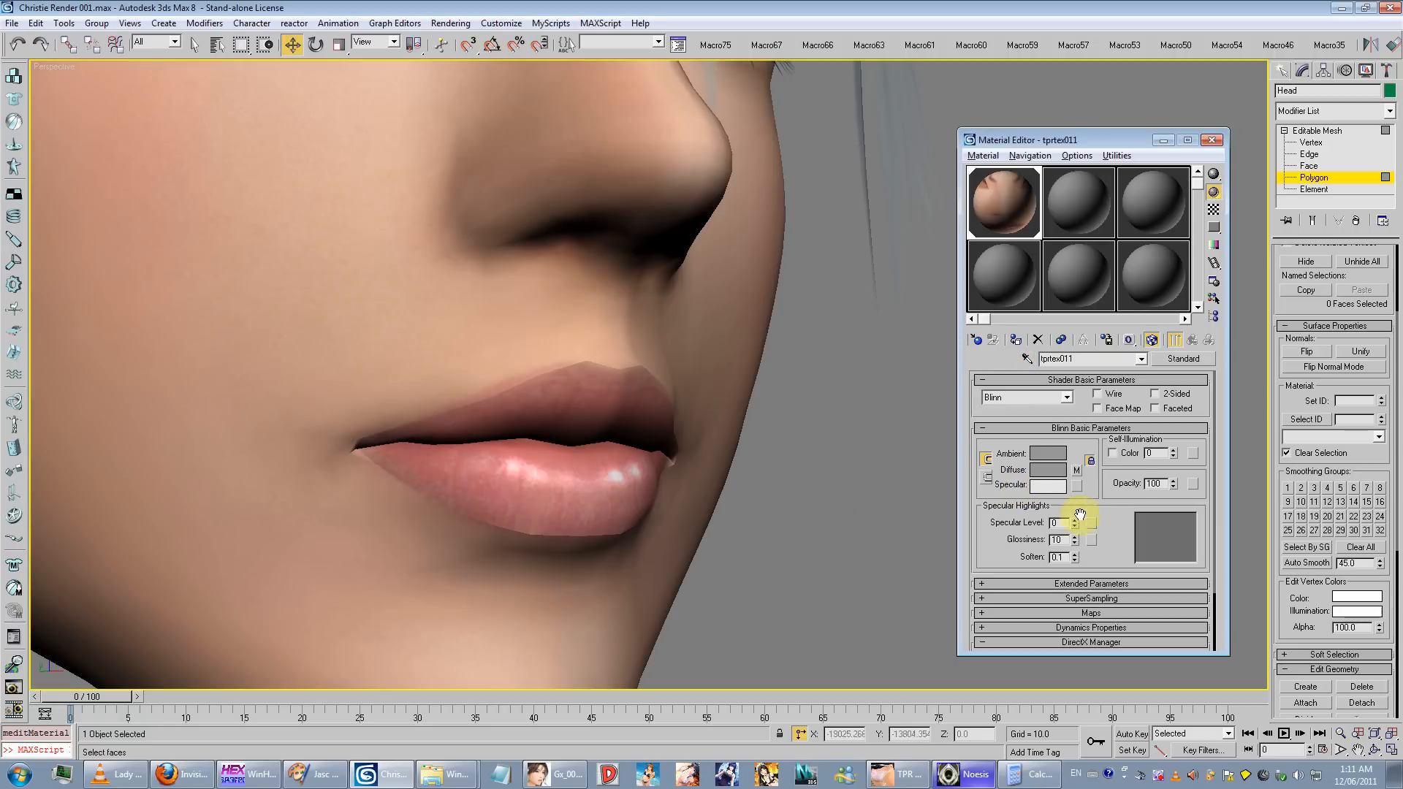
left_click_drag(1080, 528, 1078, 342)
scroll(771, 463, "down", 3)
middle_click_drag(771, 462, 802, 490)
key("ctrl+z")
key("alt+Tab")
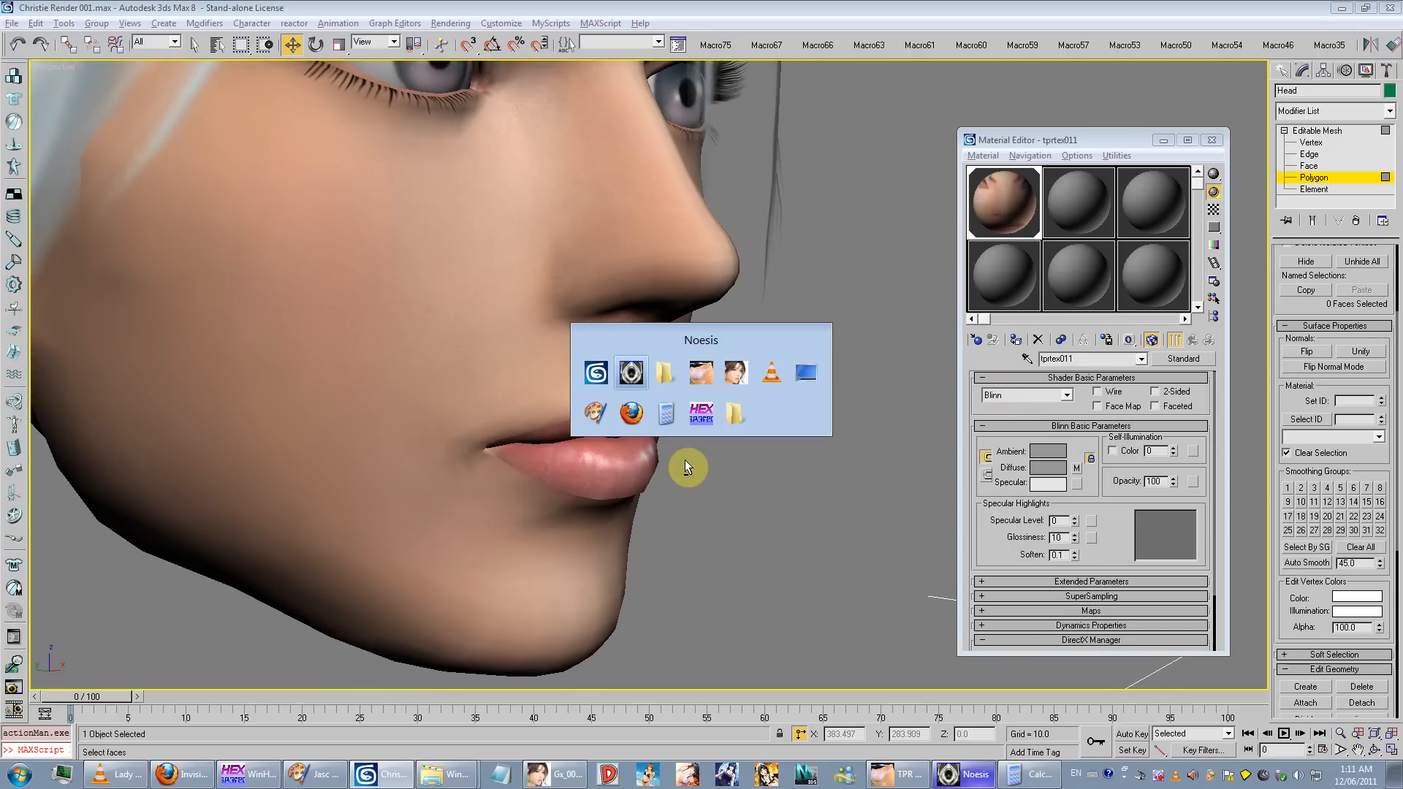
key("alt+Tab")
Step: Copy the tprtex011 material and paste it back into its slot as an independent copy for the lips
right_click(1215, 365)
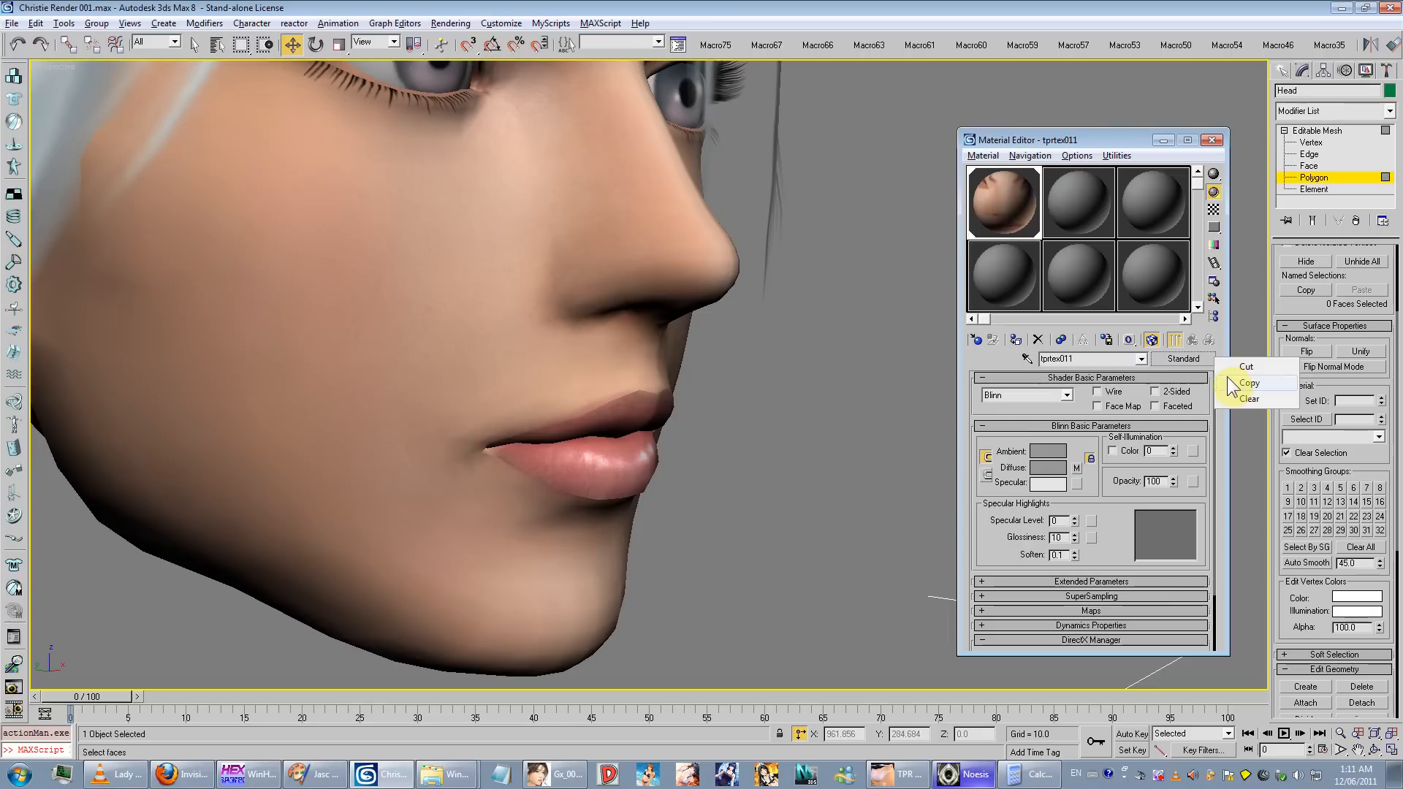
left_click(1228, 378)
right_click(1193, 354)
left_click(1210, 388)
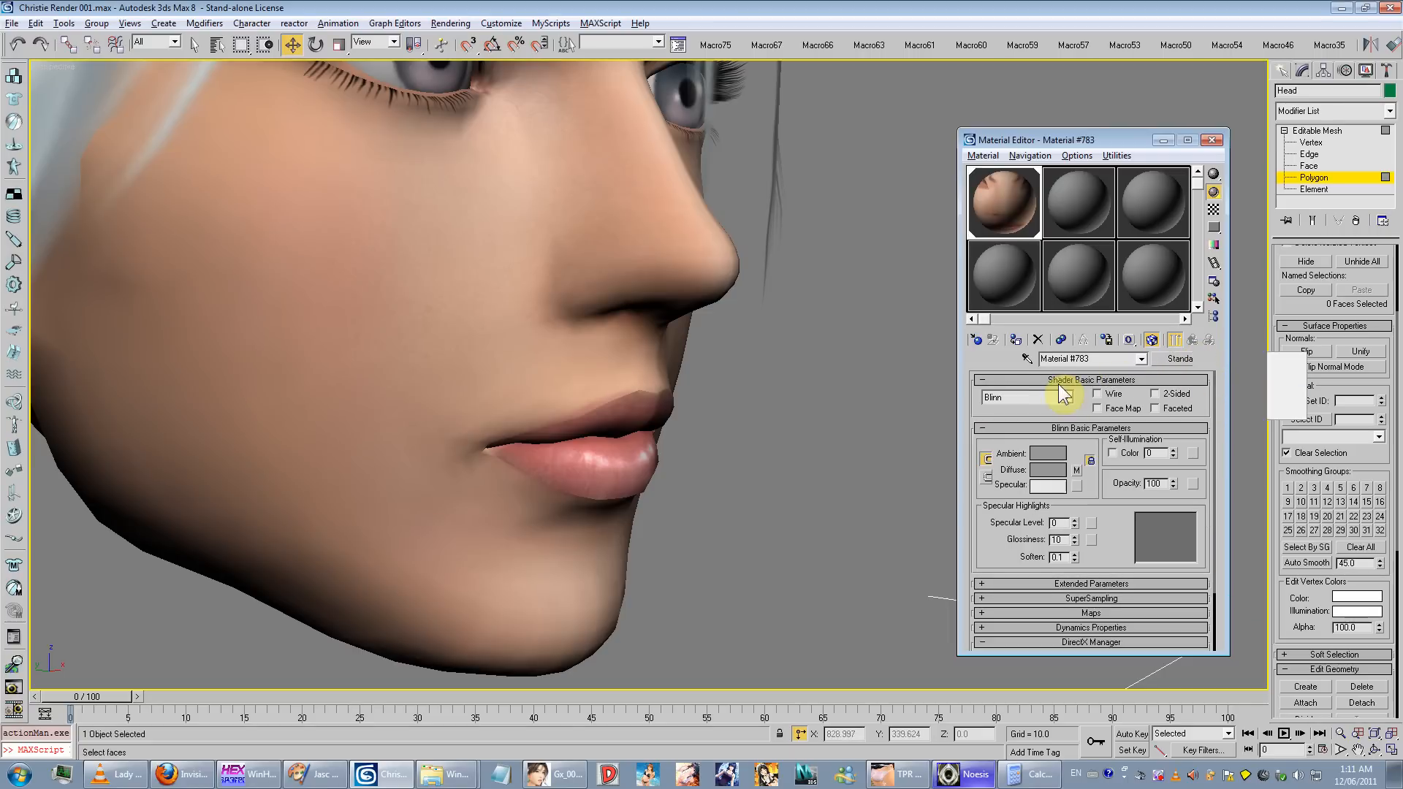
Step: Try raising the head material's Specular Level to 121, and undo the change
left_click_drag(1074, 523, 1076, 460)
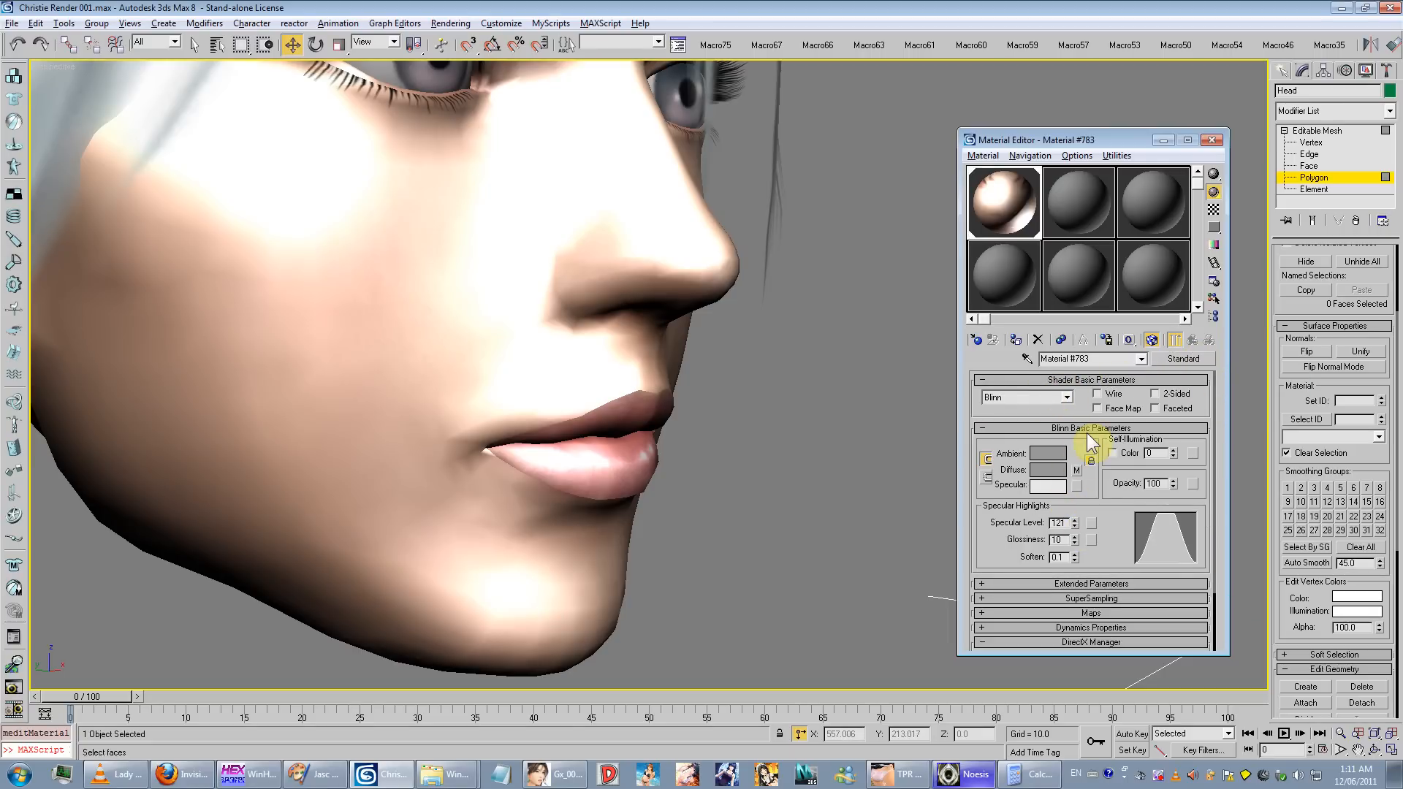
key("ctrl+z")
key("shift+z")
Step: Apply the texture cri01_05.tga from the Explorer folder to the lips and pick the lips' material into the active slot
key("alt+Tab")
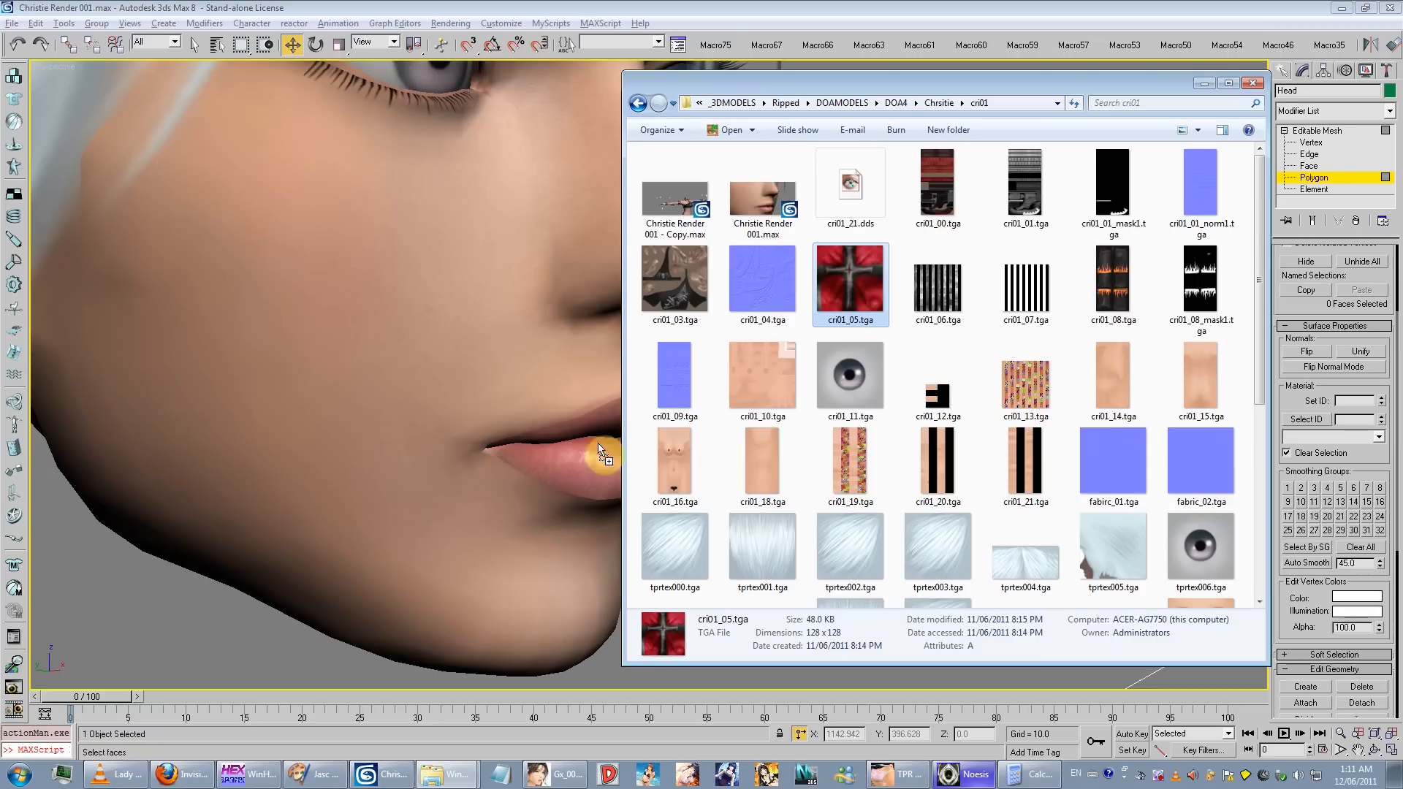
left_click_drag(599, 450, 573, 485)
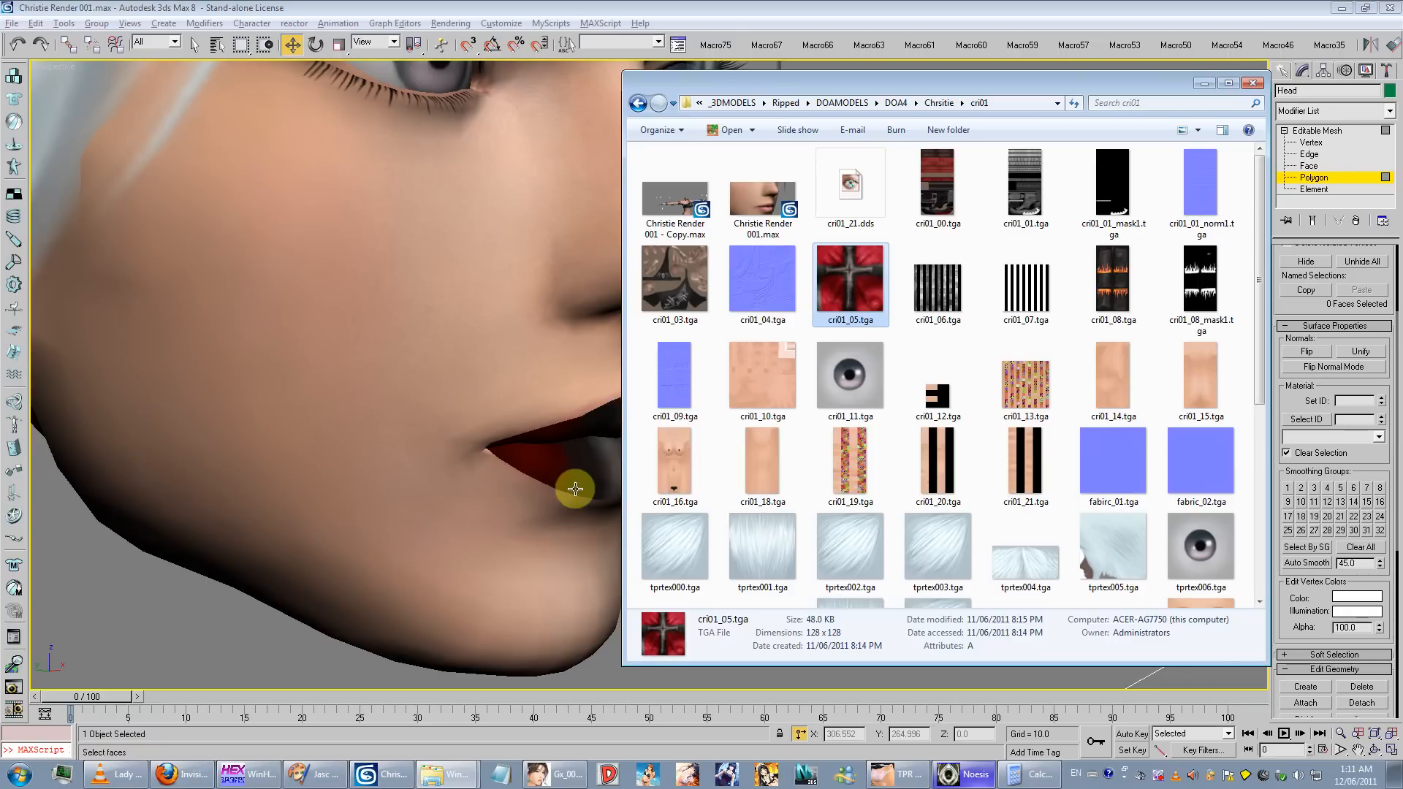
key("alt+Tab")
left_click(1026, 359)
left_click(611, 439)
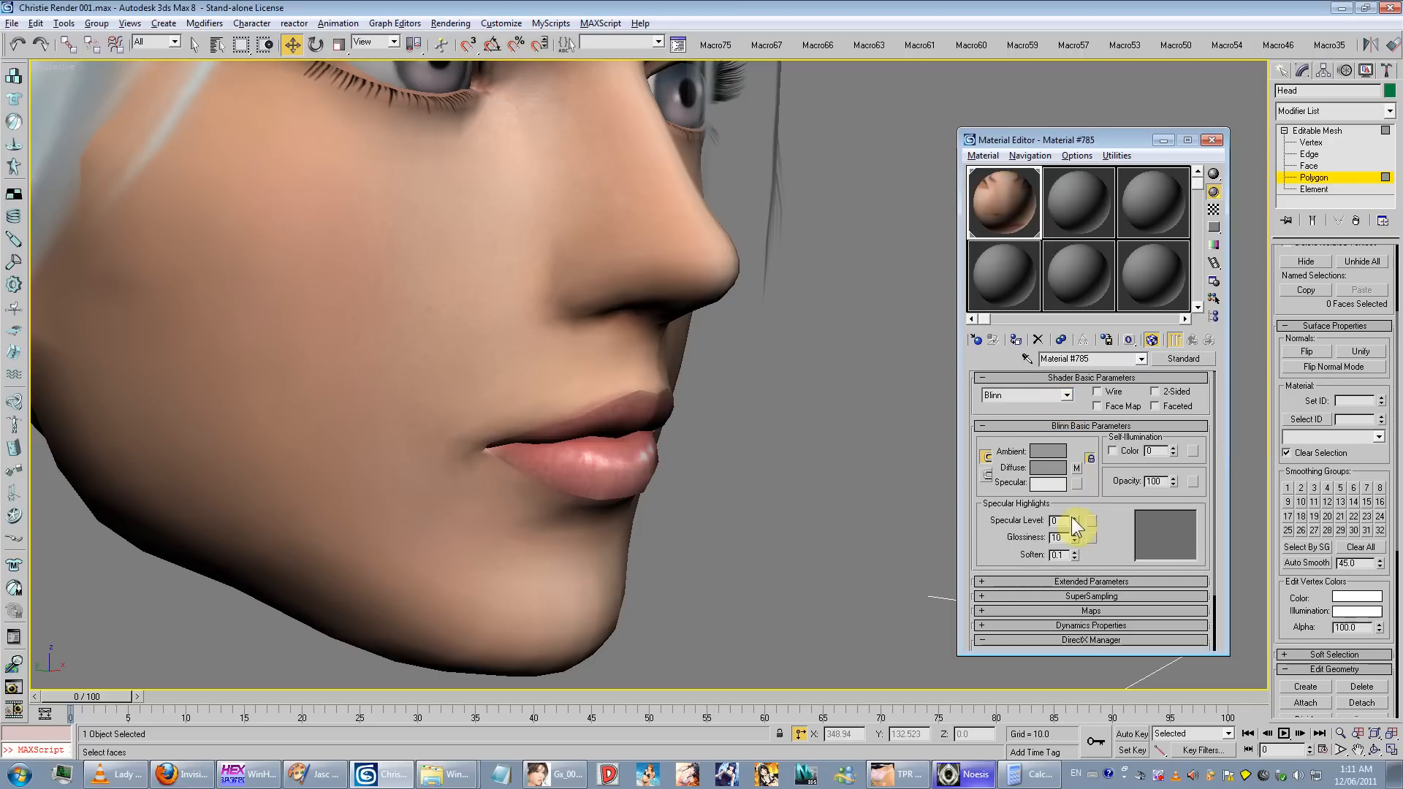
Step: Raise the lip material's Specular Level to 153 and its Glossiness to 33, checking the shine on the face
left_click_drag(1073, 518, 1074, 471)
left_click_drag(1074, 520, 1077, 528)
middle_click_drag(677, 414, 638, 445, "alt")
scroll(613, 397, "down", 4)
scroll(669, 427, "down", 2)
scroll(576, 380, "up", 5)
scroll(708, 449, "down", 4)
scroll(639, 445, "up", 5)
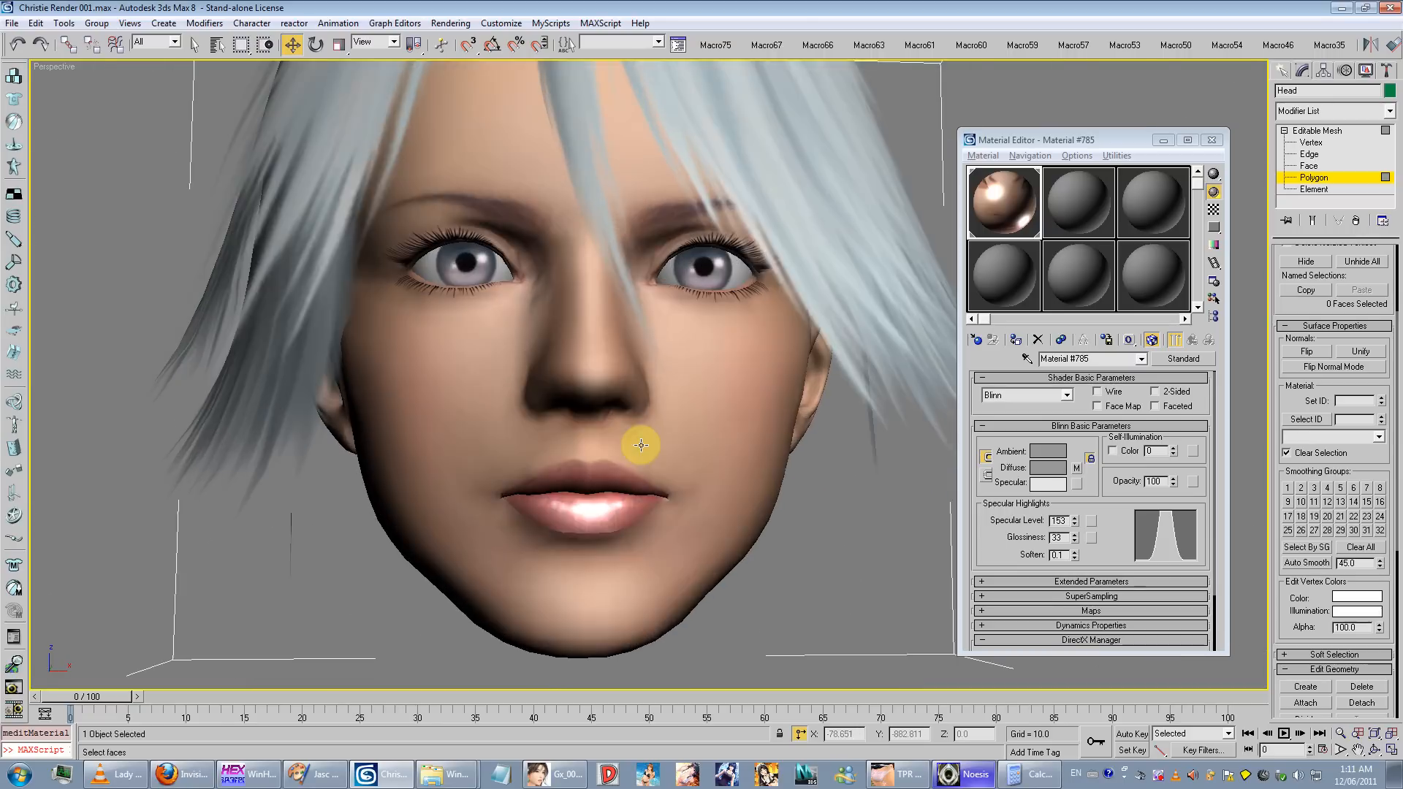
middle_click_drag(623, 510, 716, 476, "alt")
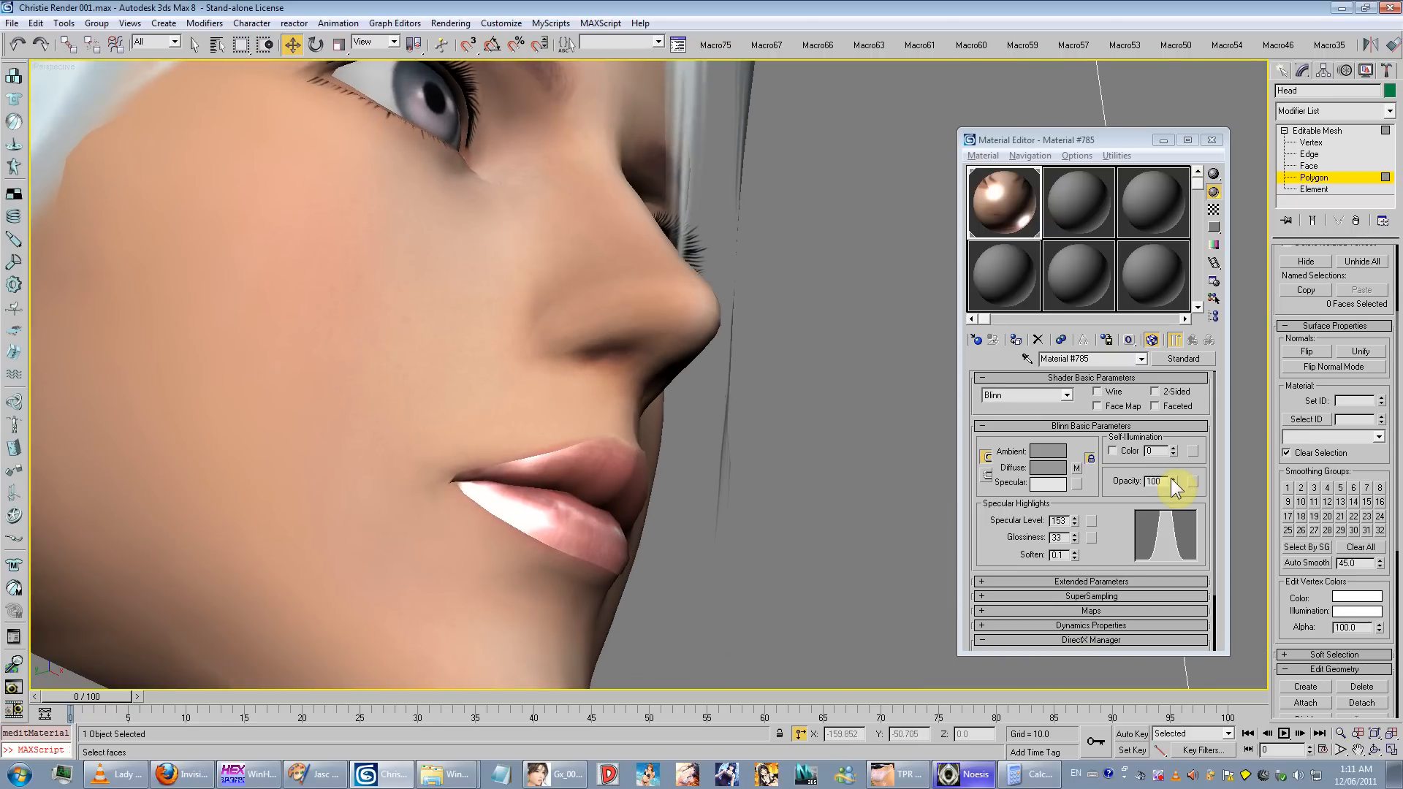
Step: Lower the lip material's Opacity to 0
left_click_drag(1171, 481, 1174, 542)
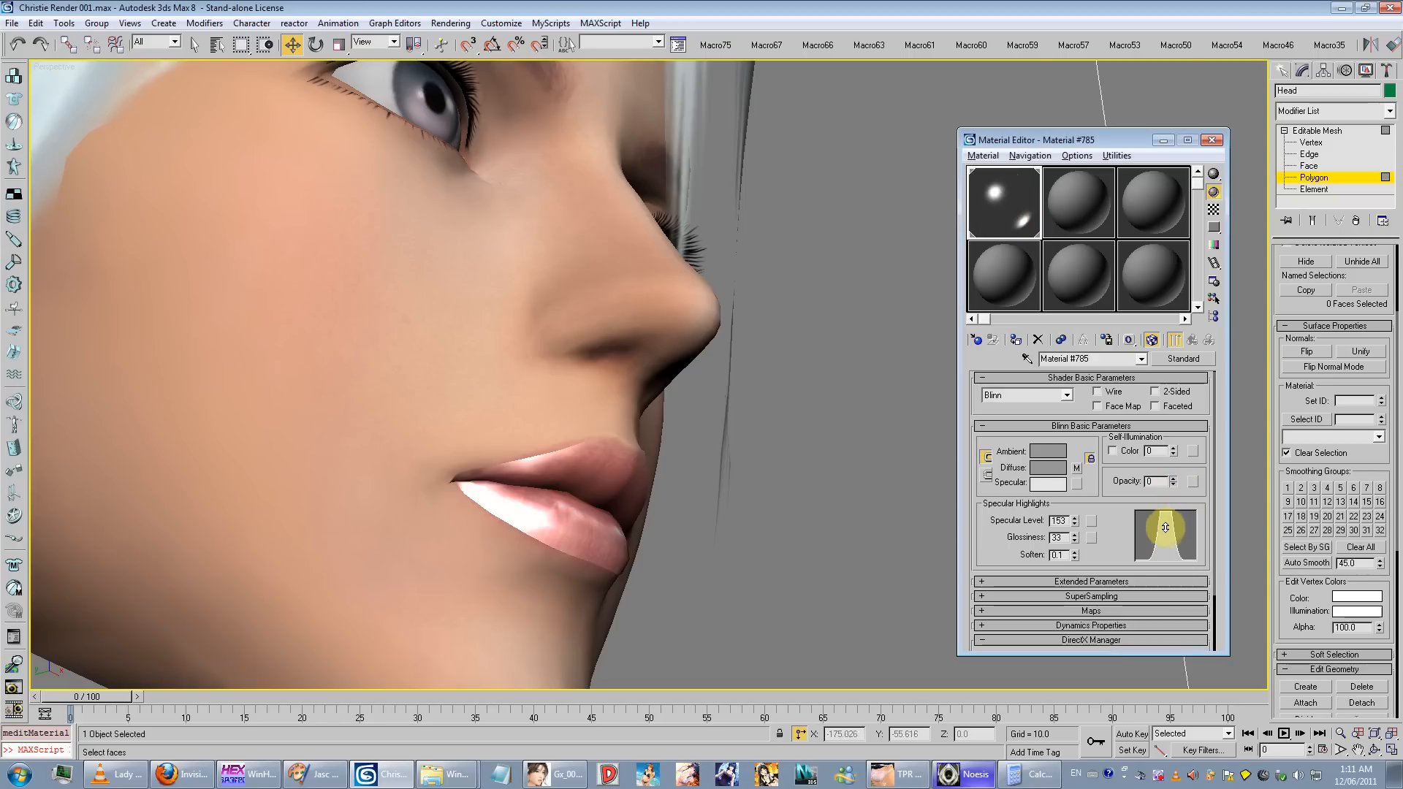
scroll(841, 480, "down", 4)
middle_click_drag(869, 475, 814, 422, "alt")
scroll(827, 489, "up", 3)
Step: Render test images of the lips from several close-up angles
key("shift+q")
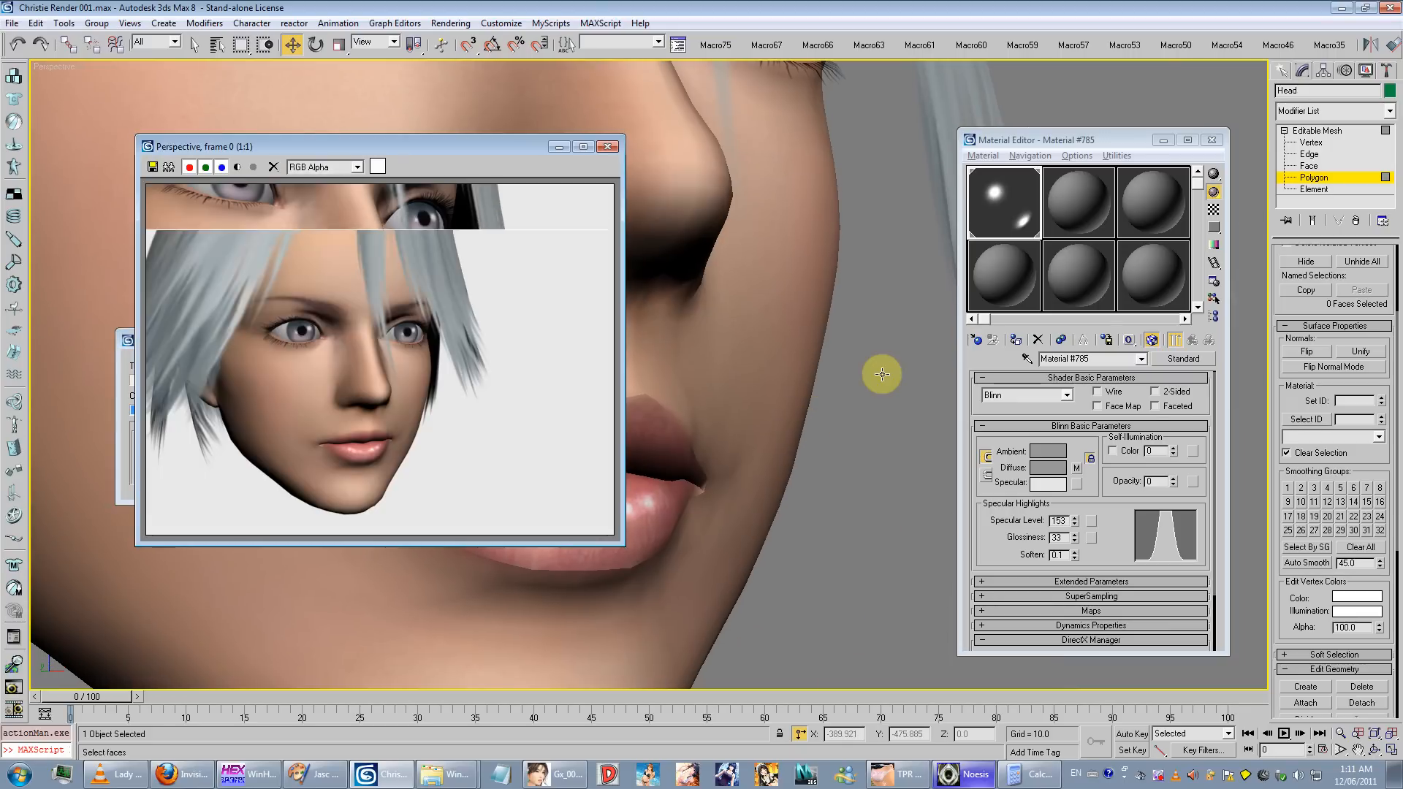
middle_click_drag(781, 378, 769, 446, "alt")
key("shift+q")
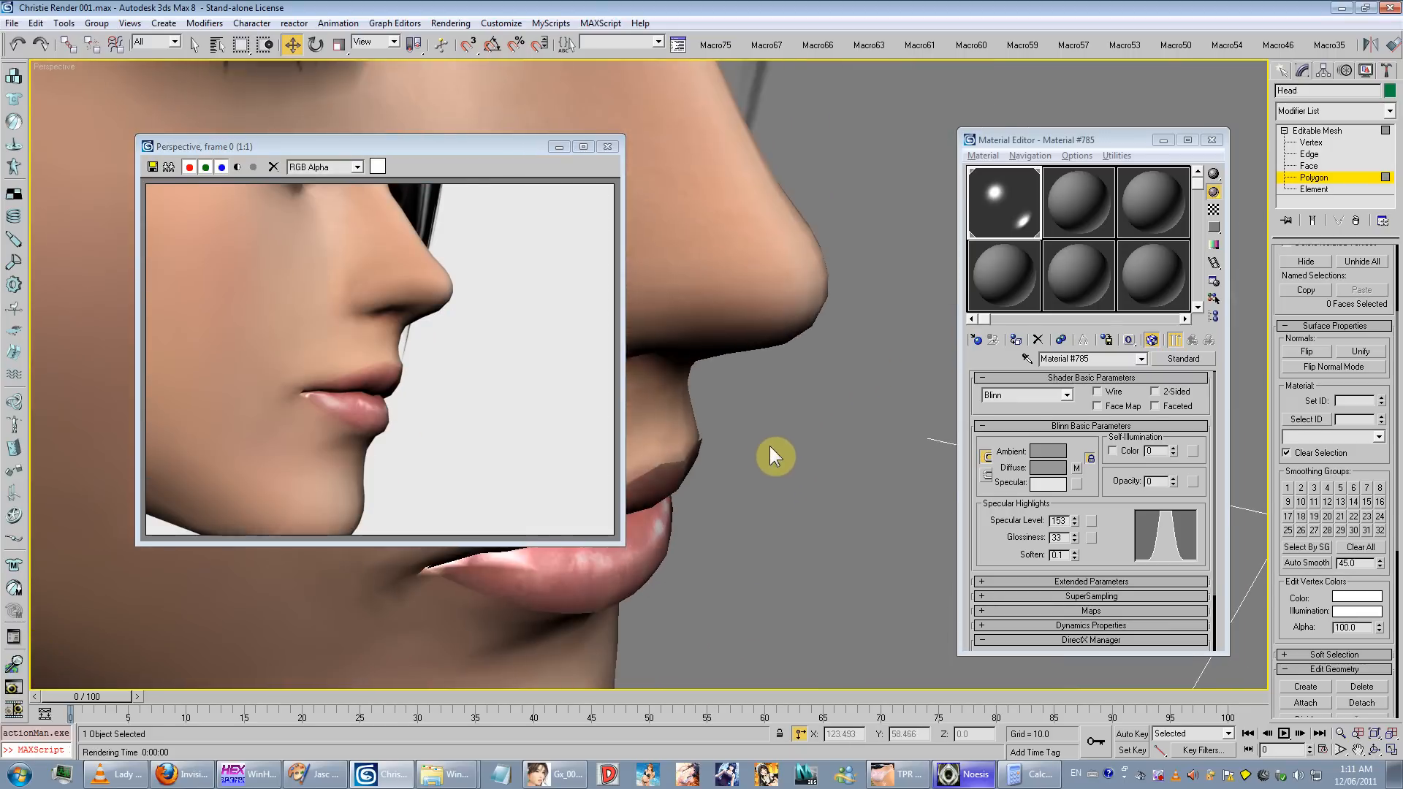
scroll(769, 446, "up", 3)
key("shift+q")
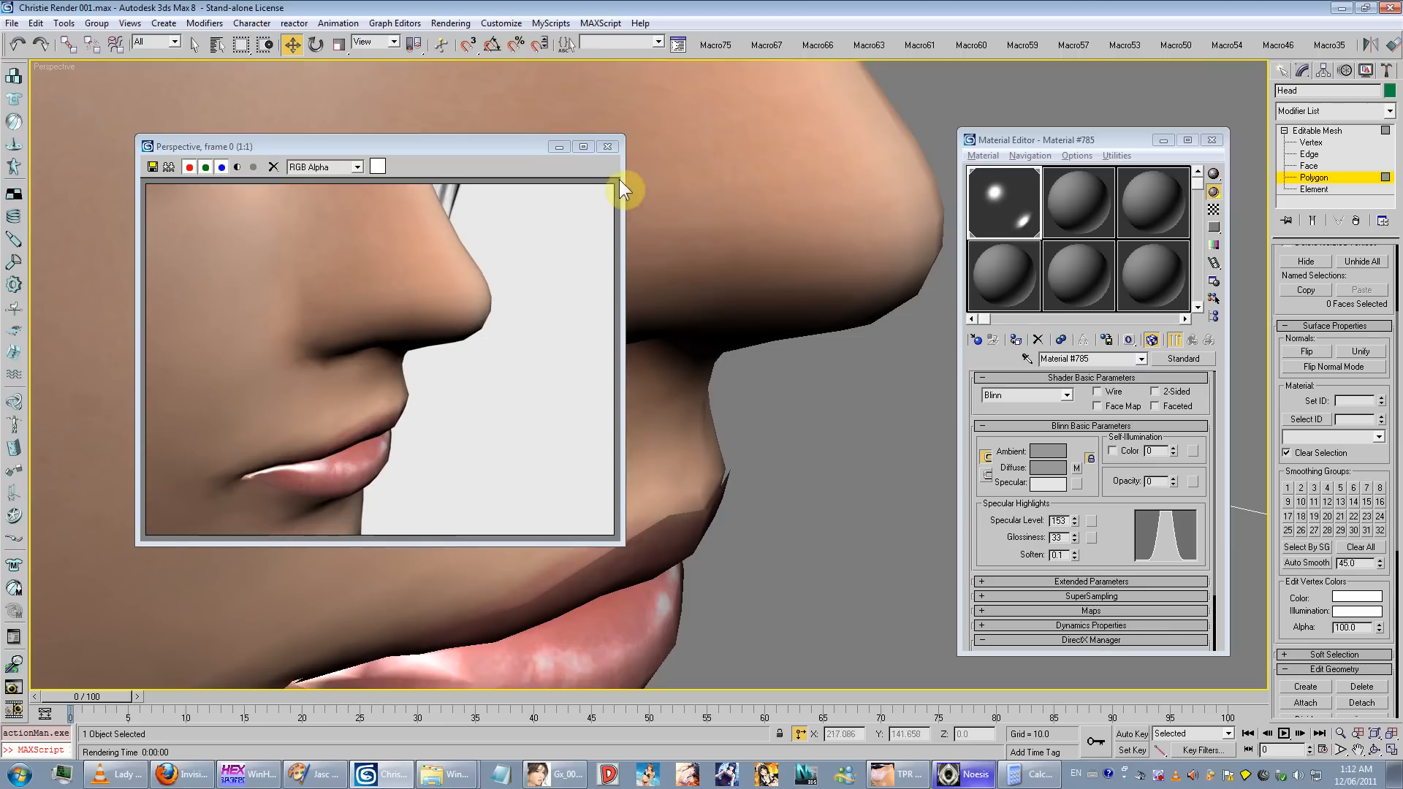
left_click(608, 146)
Step: Close the Material Editor and examine the glossy lips from the front, side and three-quarter views
scroll(679, 462, "down", 3)
middle_click_drag(678, 460, 651, 442, "alt")
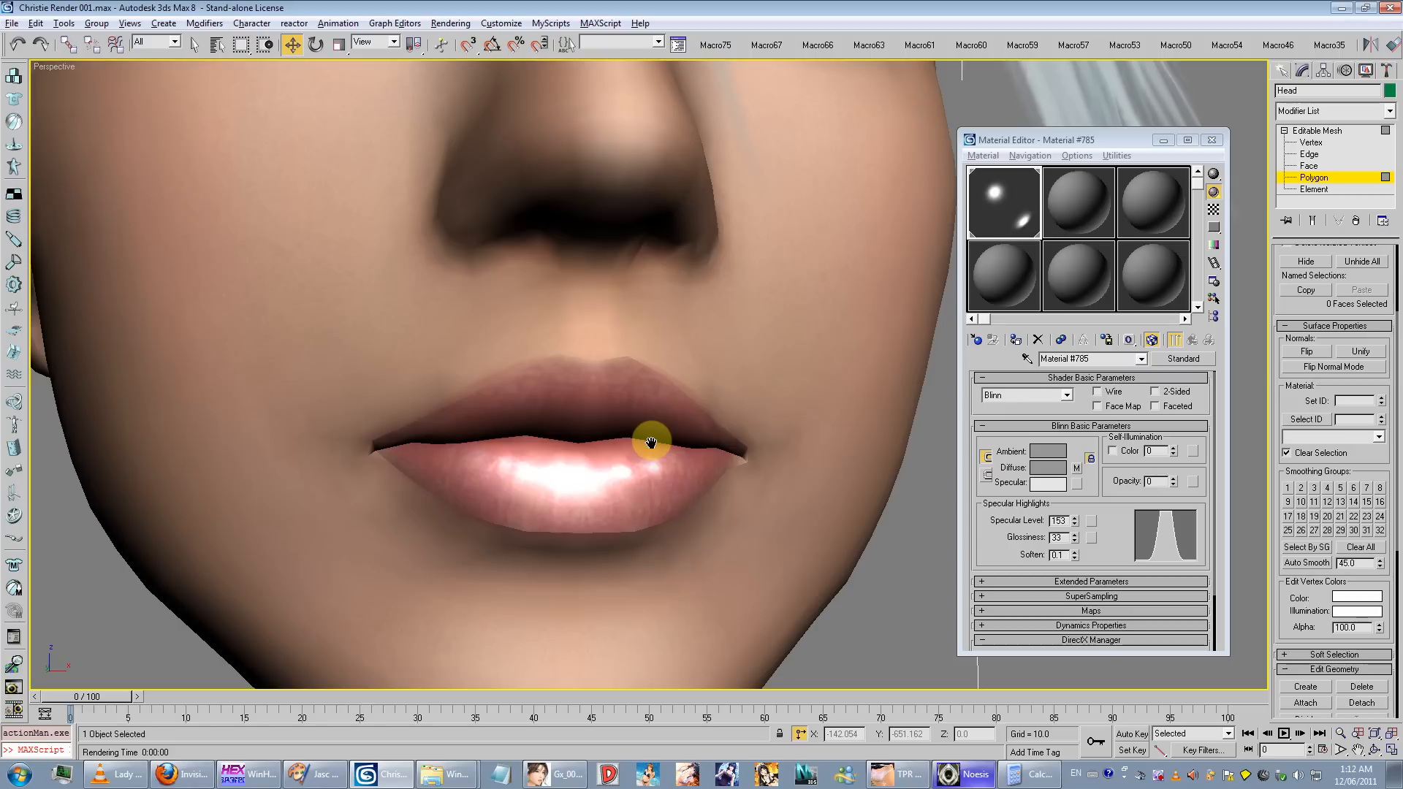
left_click(1212, 139)
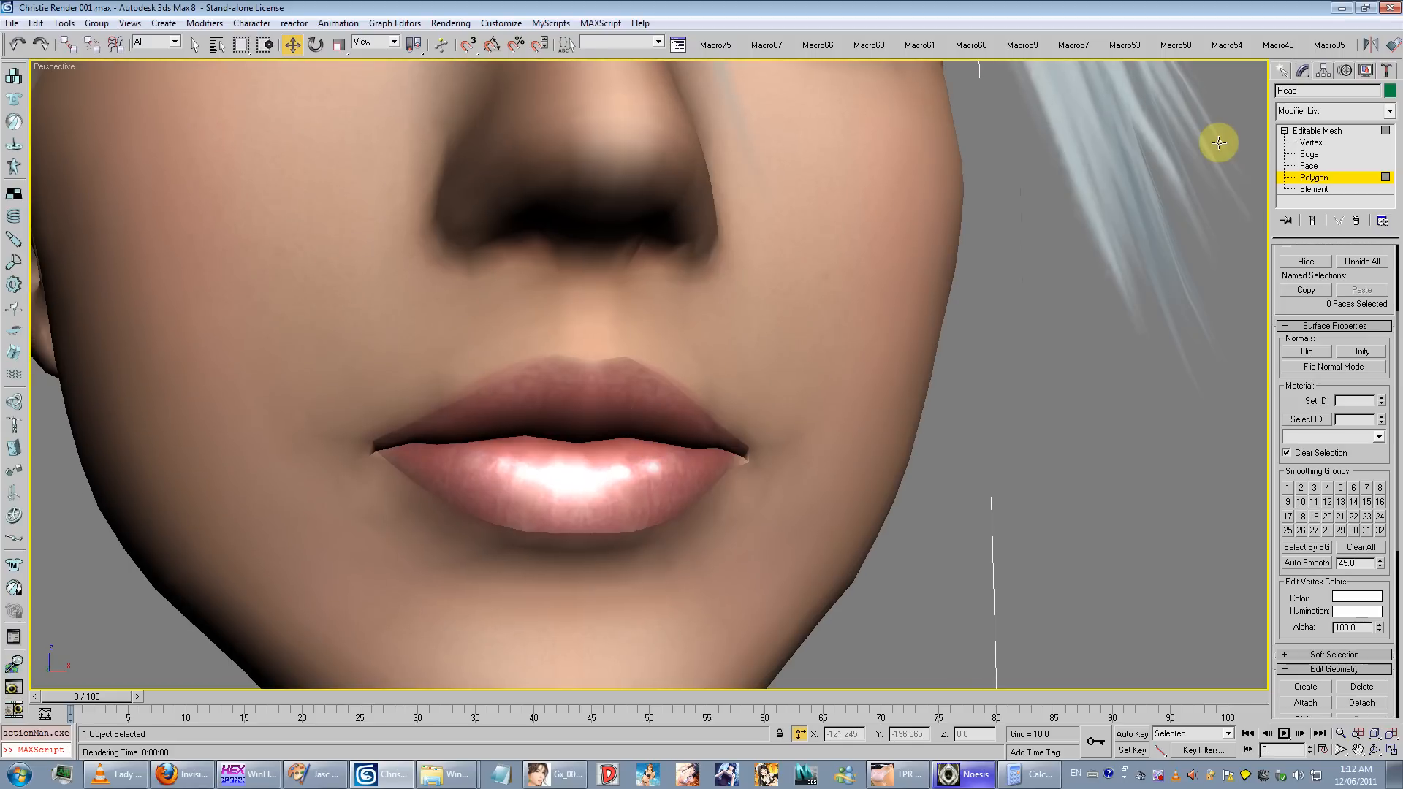
middle_click_drag(811, 323, 695, 385, "alt")
middle_click_drag(683, 445, 643, 502, "alt")
middle_click_drag(743, 460, 567, 392, "alt")
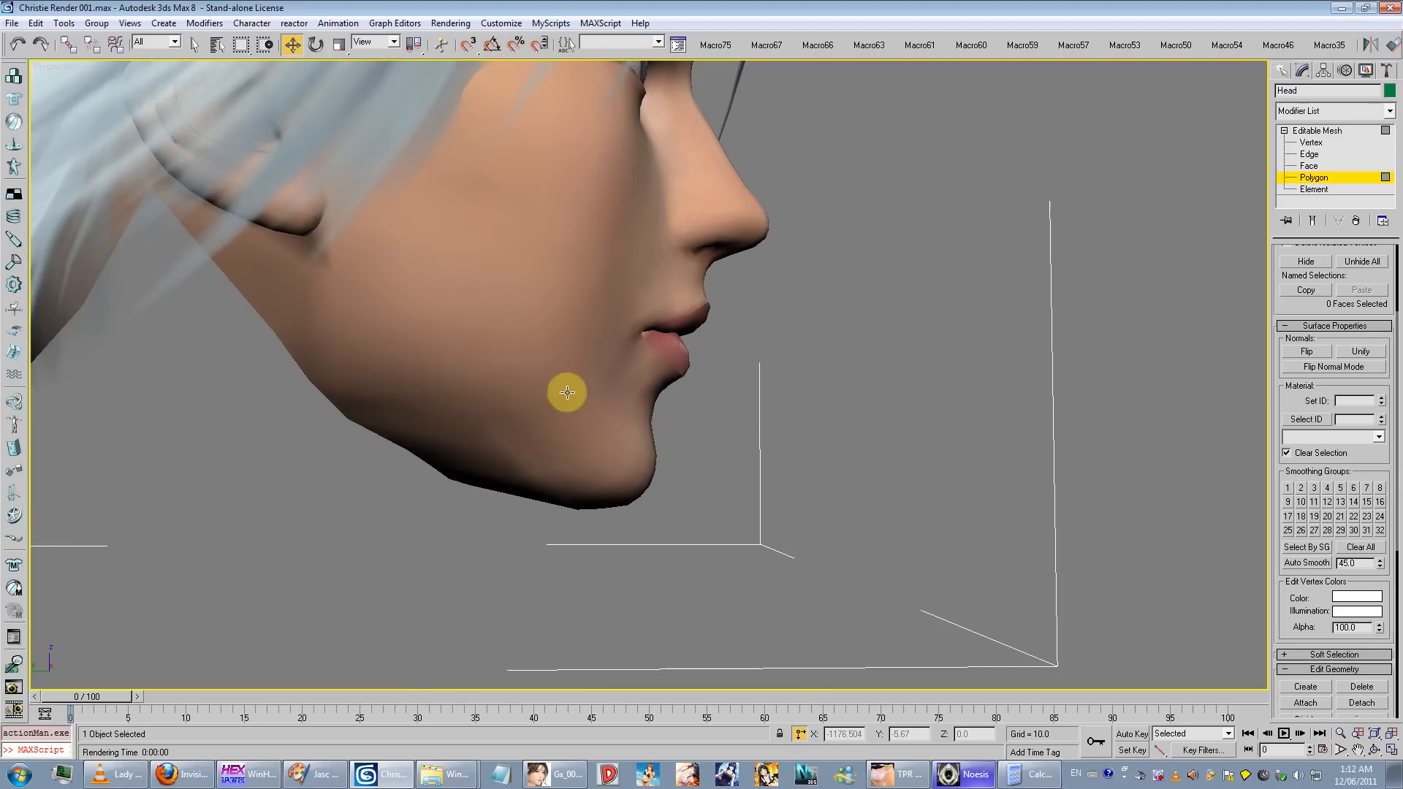
middle_click_drag(729, 312, 672, 456, "alt")
scroll(541, 325, "up", 3)
scroll(862, 338, "down", 3)
middle_click_drag(529, 336, 565, 376, "alt")
scroll(665, 380, "down", 4)
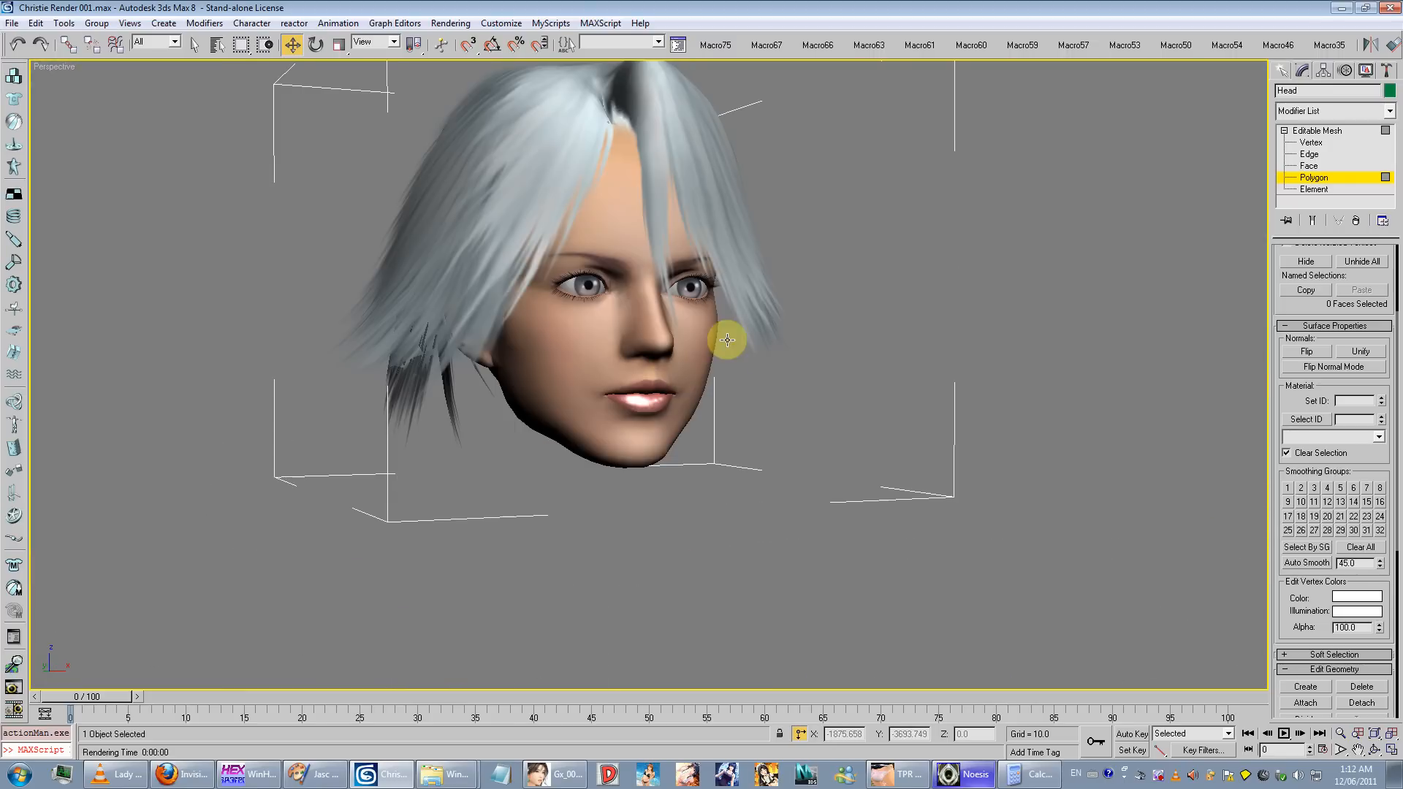
Step: Leave the head's polygon editing level and select the separate lips object
left_click(1292, 179)
scroll(642, 395, "down", 3)
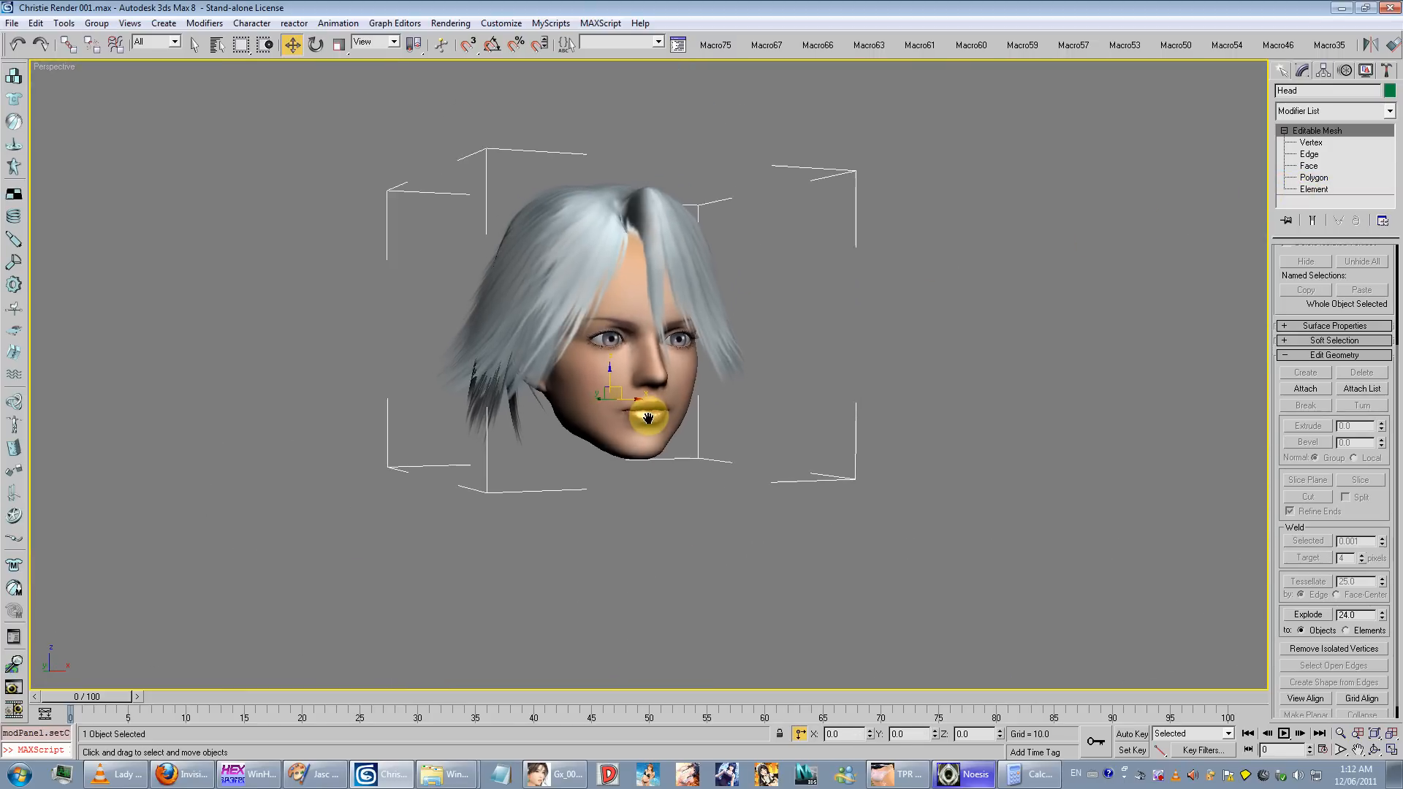
scroll(648, 418, "up", 4)
middle_click_drag(637, 411, 758, 423, "alt")
scroll(796, 442, "up", 5)
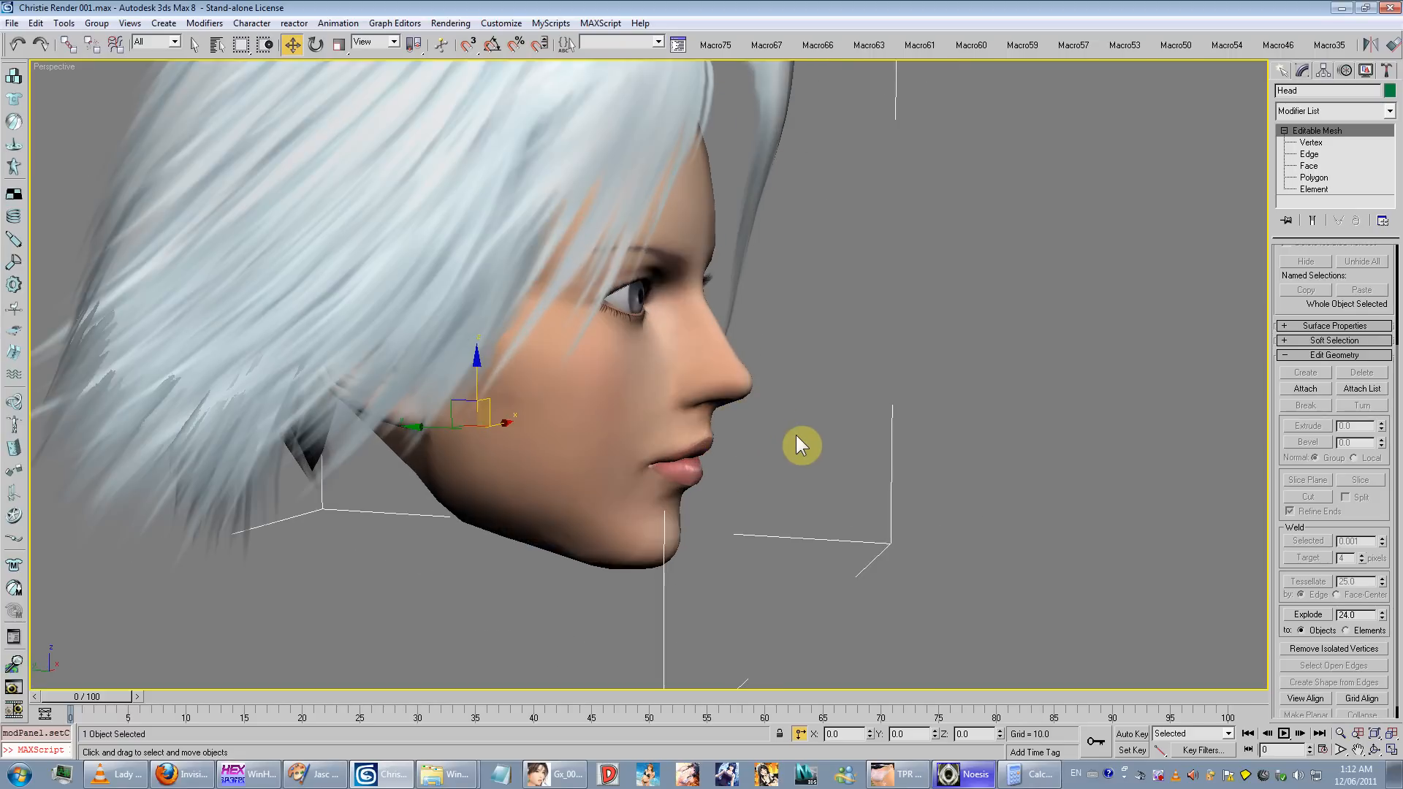
left_click(845, 472)
left_click(708, 516)
scroll(726, 426, "up", 3)
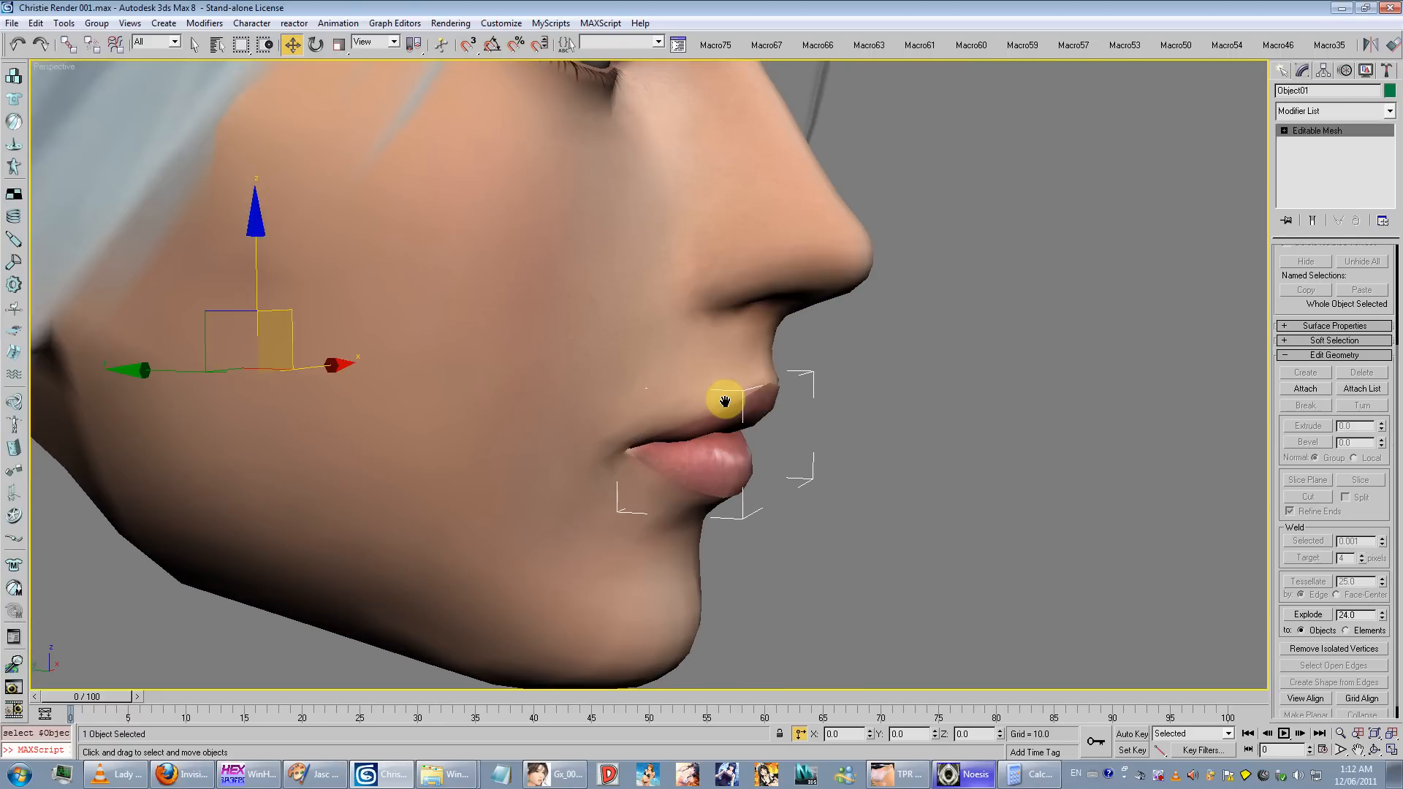
key("alt+a")
left_click(758, 370)
left_click(792, 288)
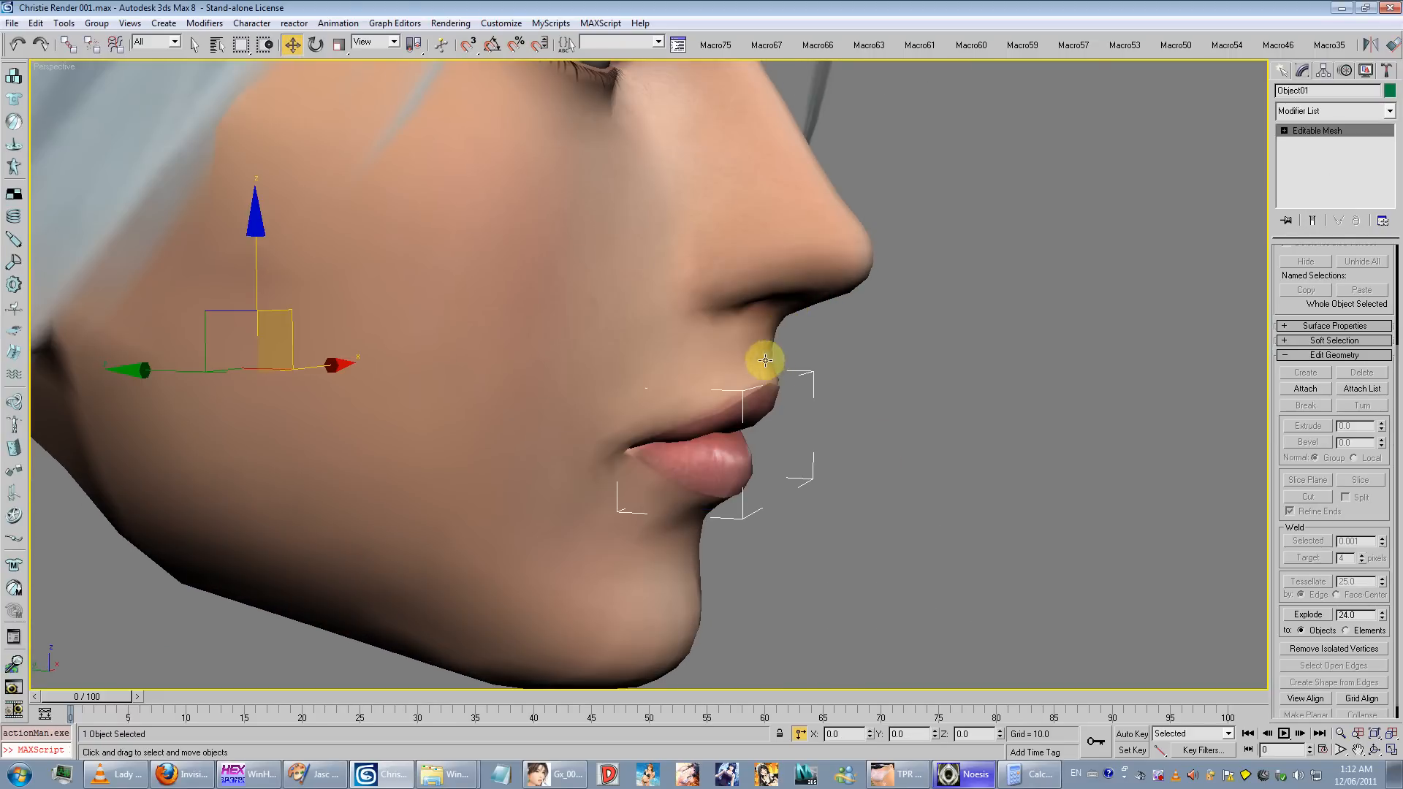
scroll(714, 369, "up", 6)
scroll(719, 374, "down", 2)
key("1")
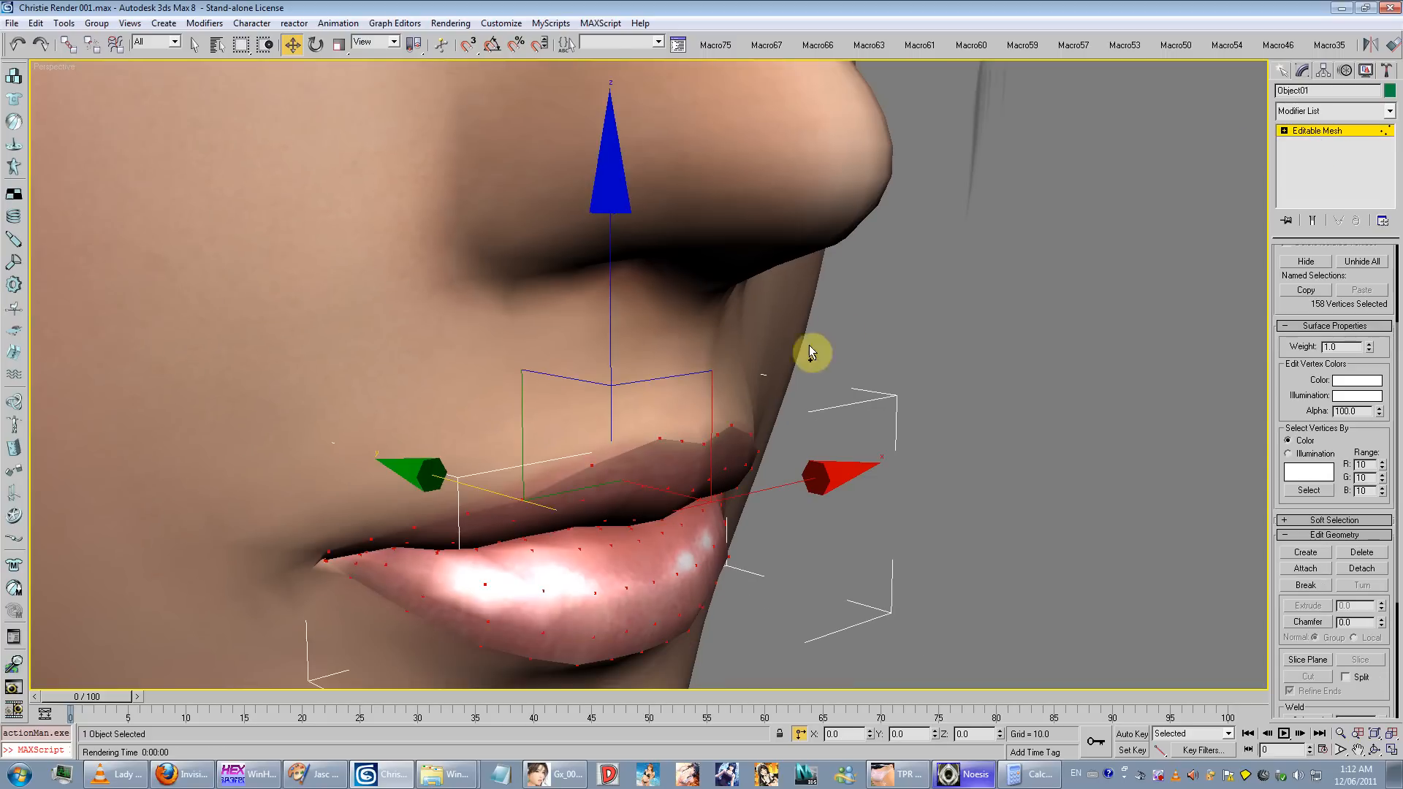
left_click(469, 45)
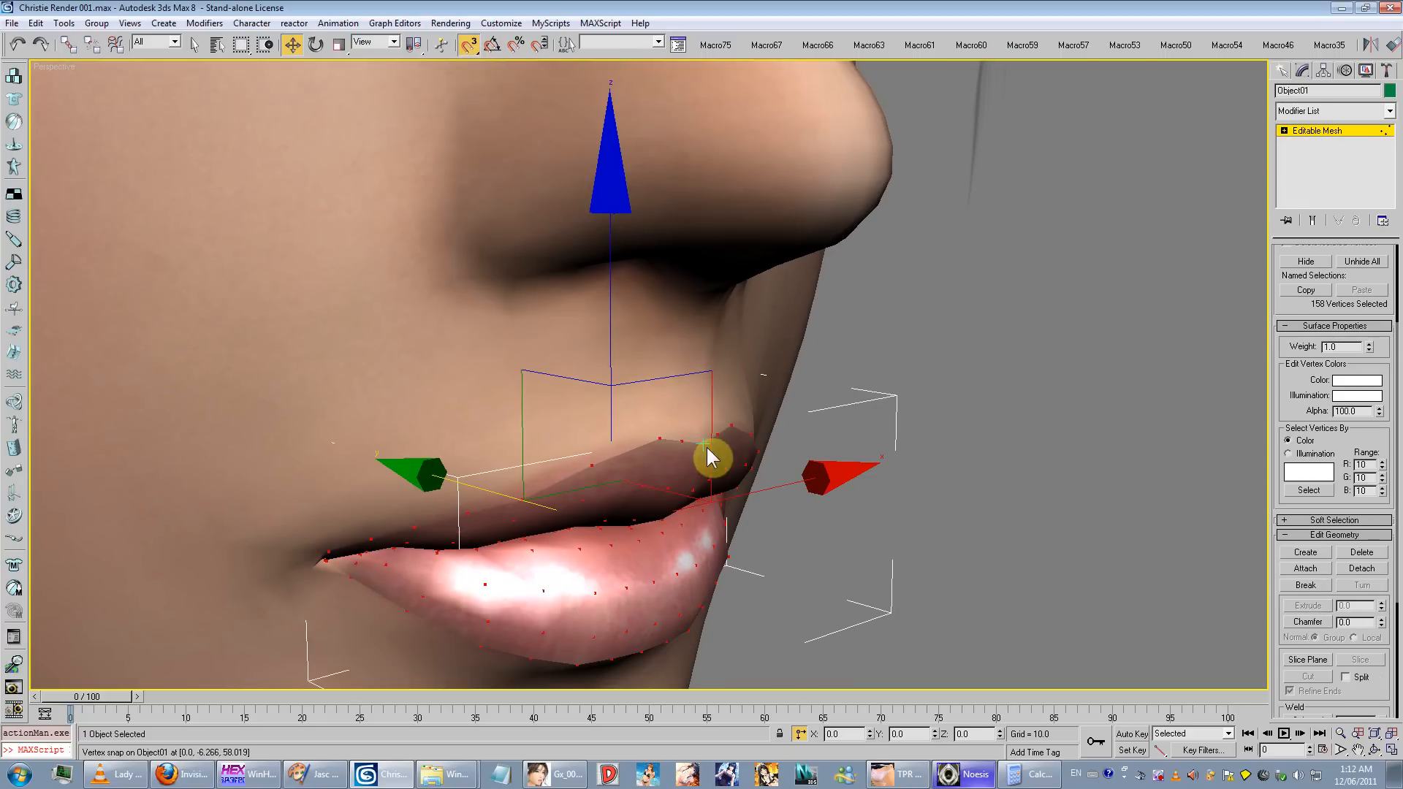
middle_click_drag(751, 263, 687, 318, "alt")
left_click(1337, 130)
Step: Add a Push modifier to the separate lips object
left_click(1389, 112)
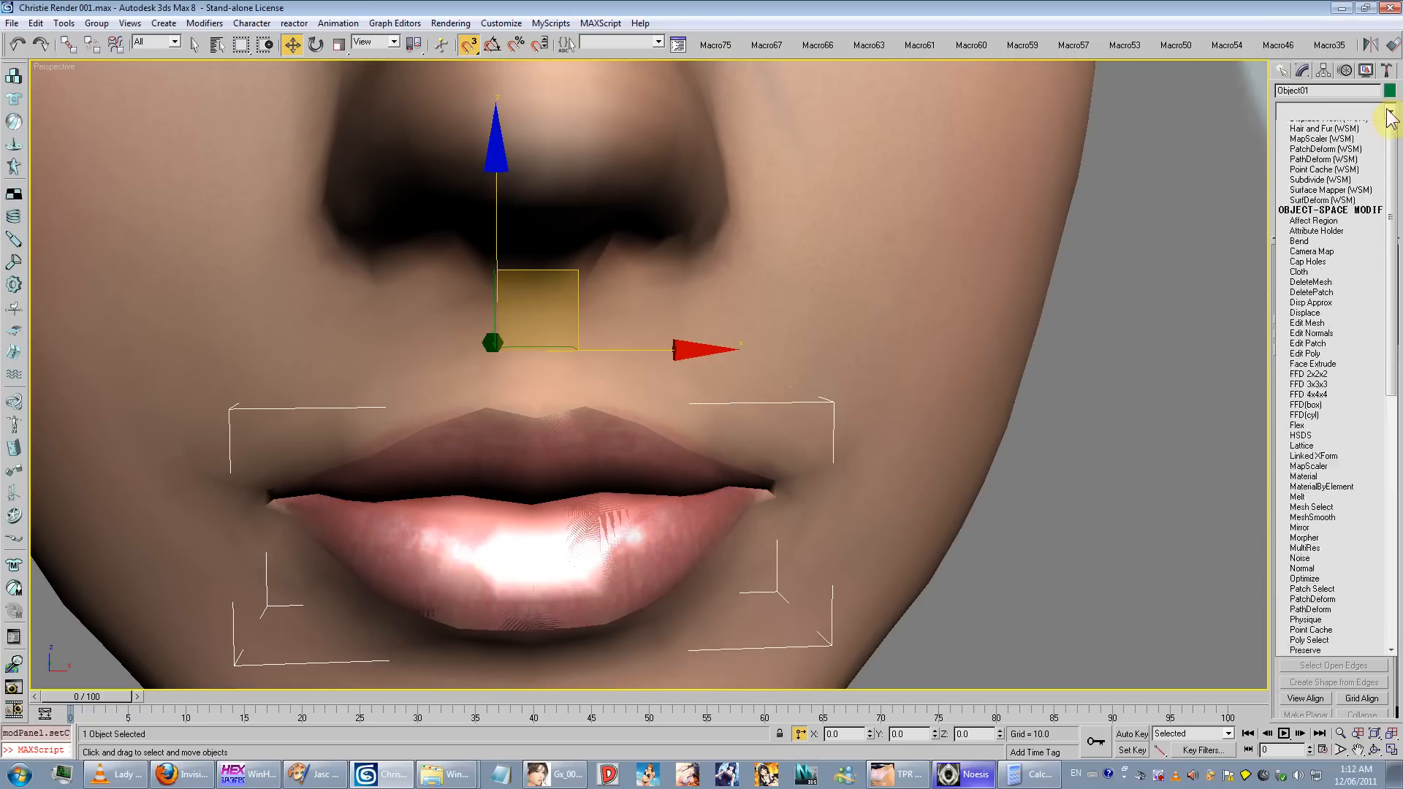
left_click_drag(1390, 190, 1392, 392)
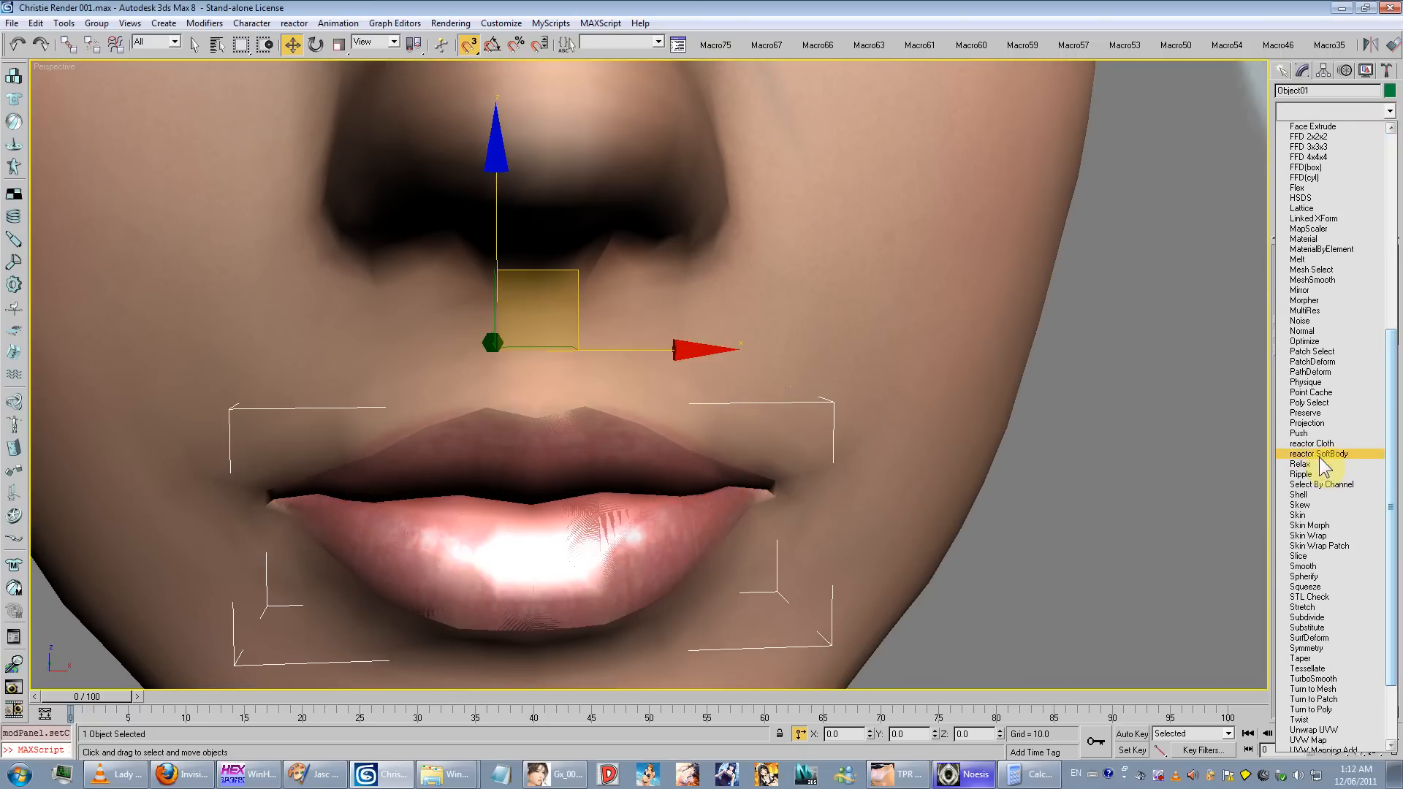
left_click(1306, 436)
middle_click_drag(657, 416, 760, 409, "alt")
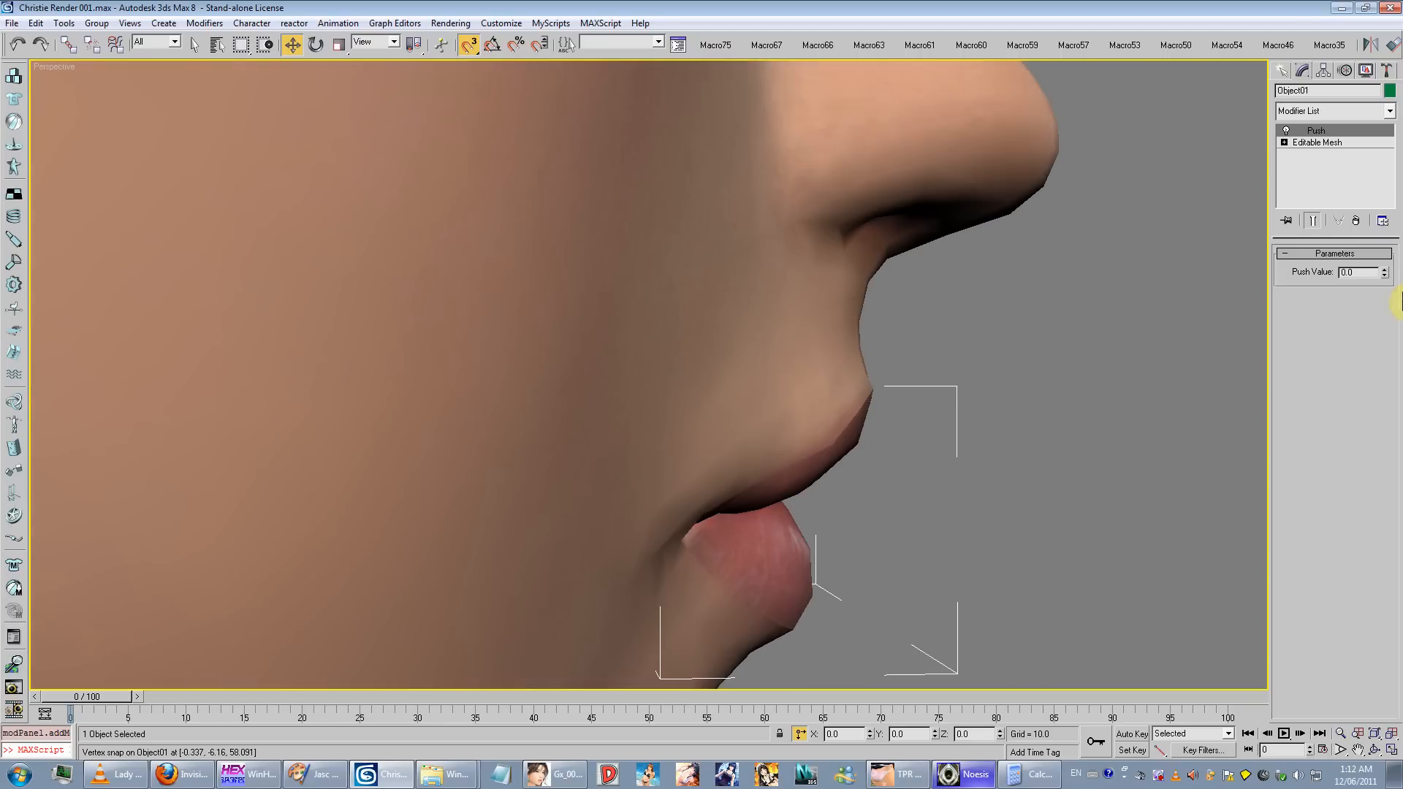
Step: Set the lips' Push Value to 0.02 and collapse the modifier into the editable mesh
left_click(1374, 273)
type("1")
key("Return")
left_click(1348, 273)
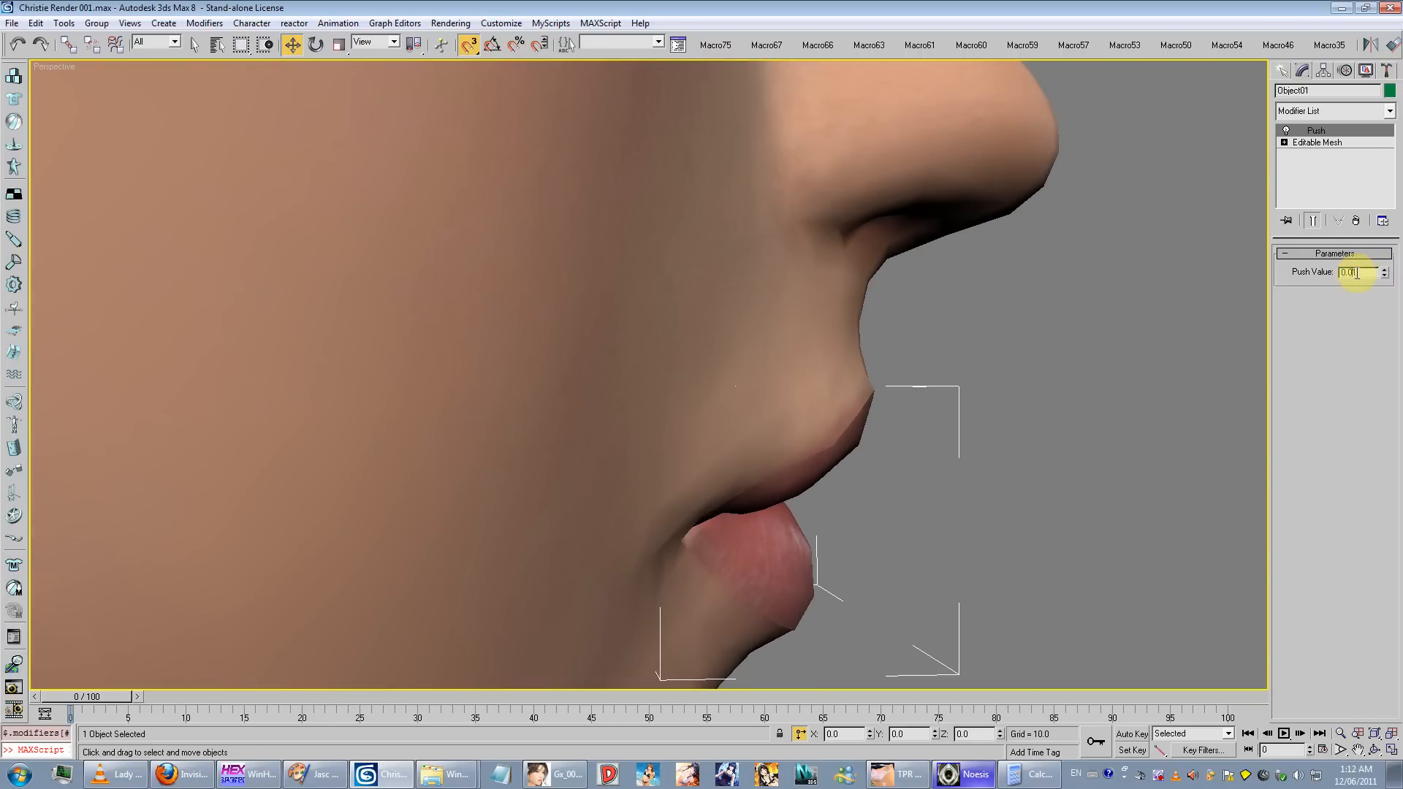
key("Return")
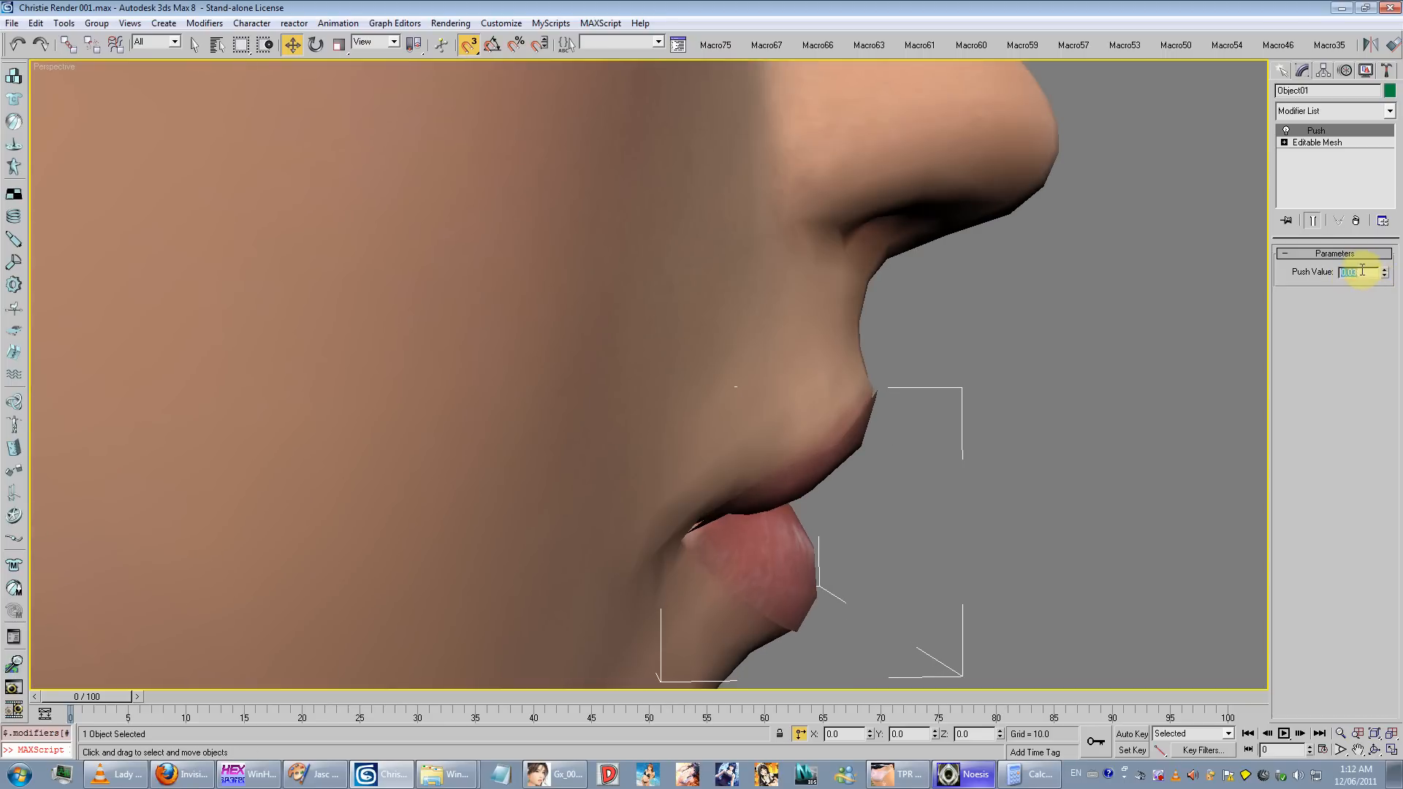
type("0.02")
key("Return")
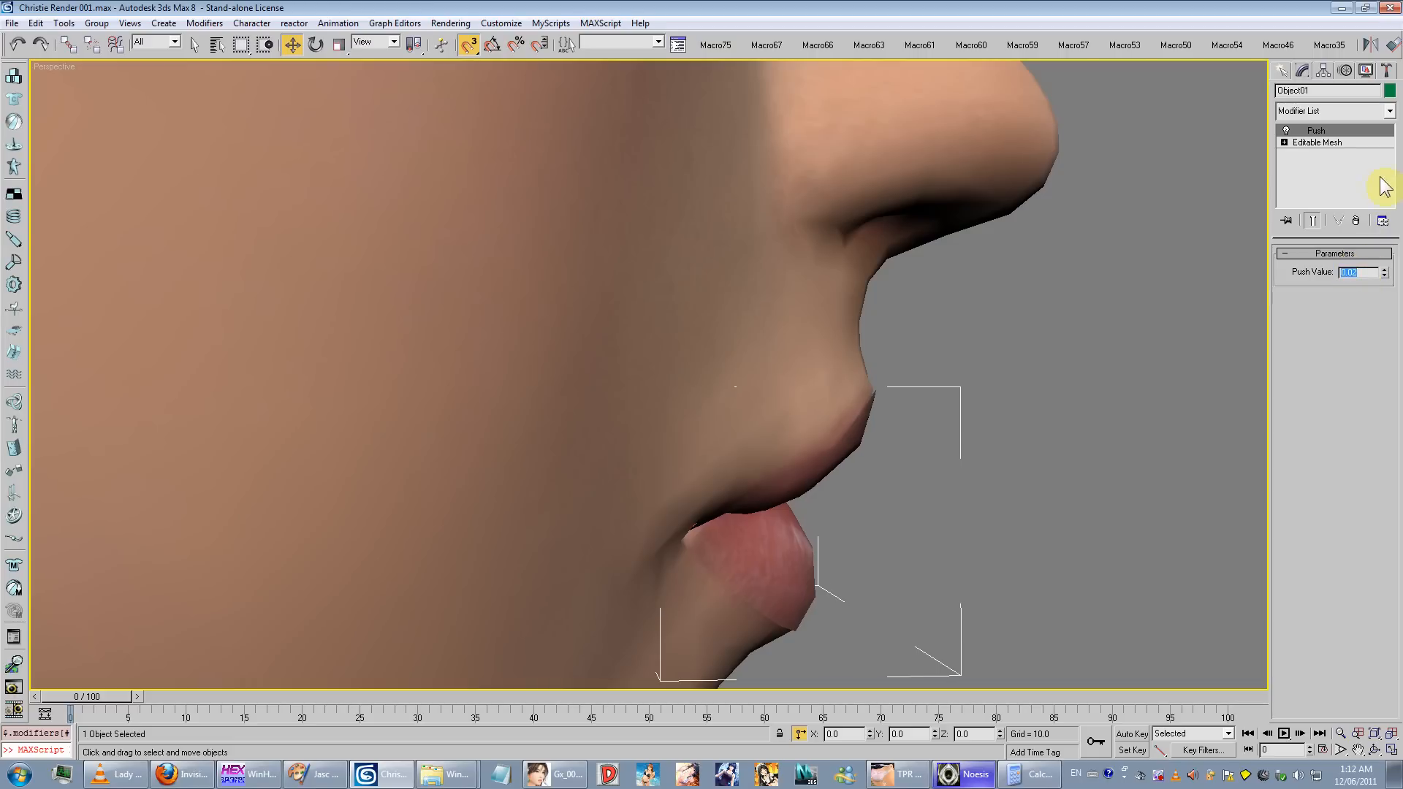
right_click(1372, 139)
left_click(1274, 276)
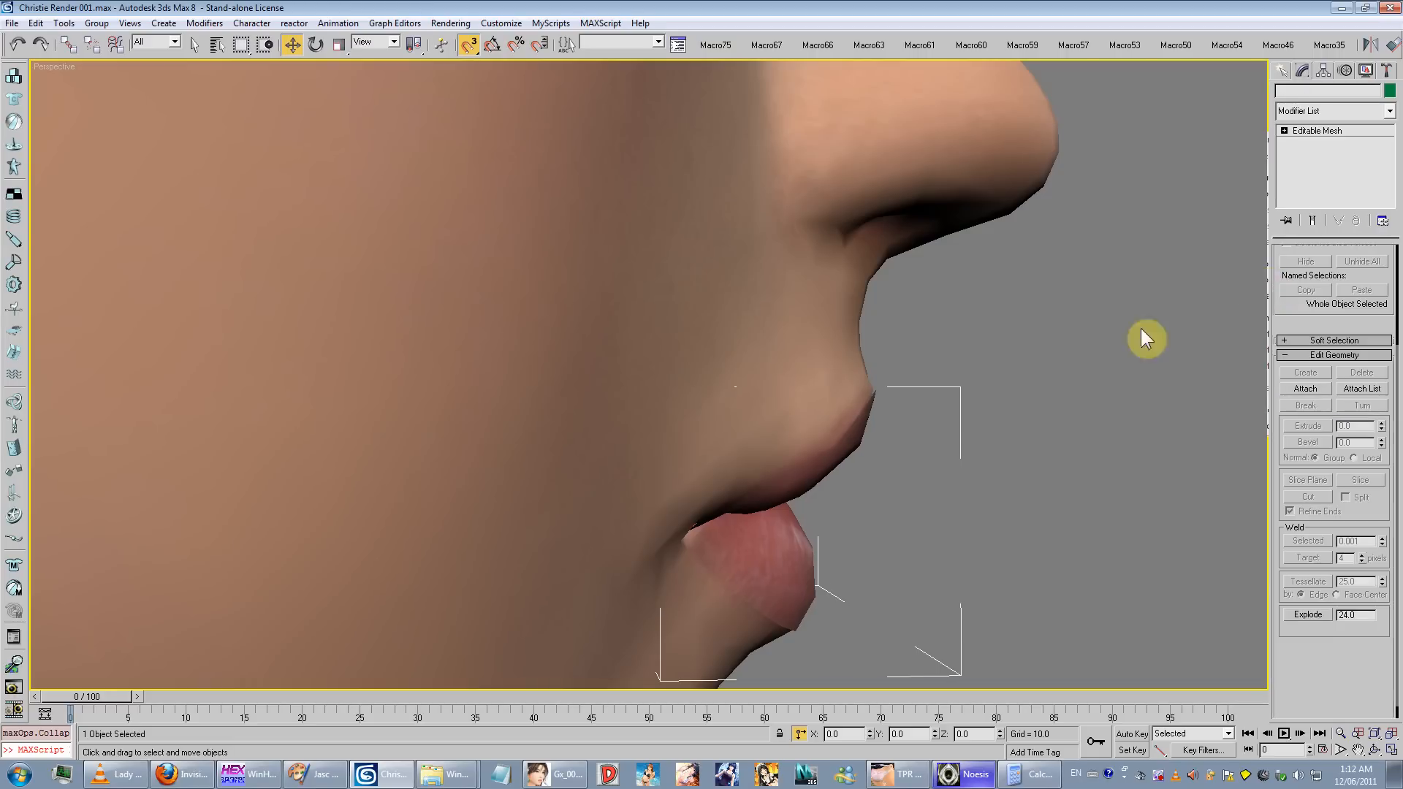
Step: Render the head from a three-quarter view to check the finished lips
middle_click_drag(1132, 333, 963, 433, "alt")
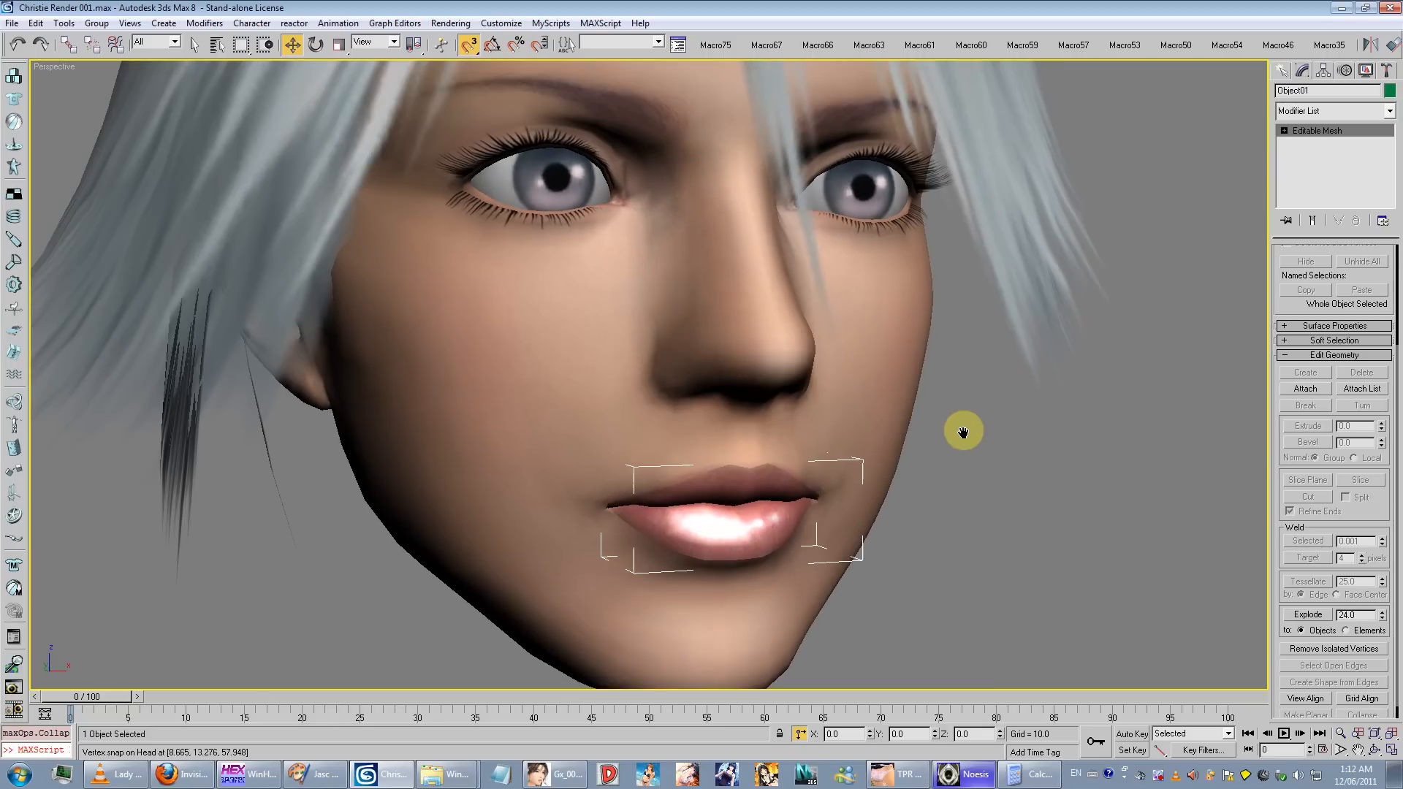
key("shift+q")
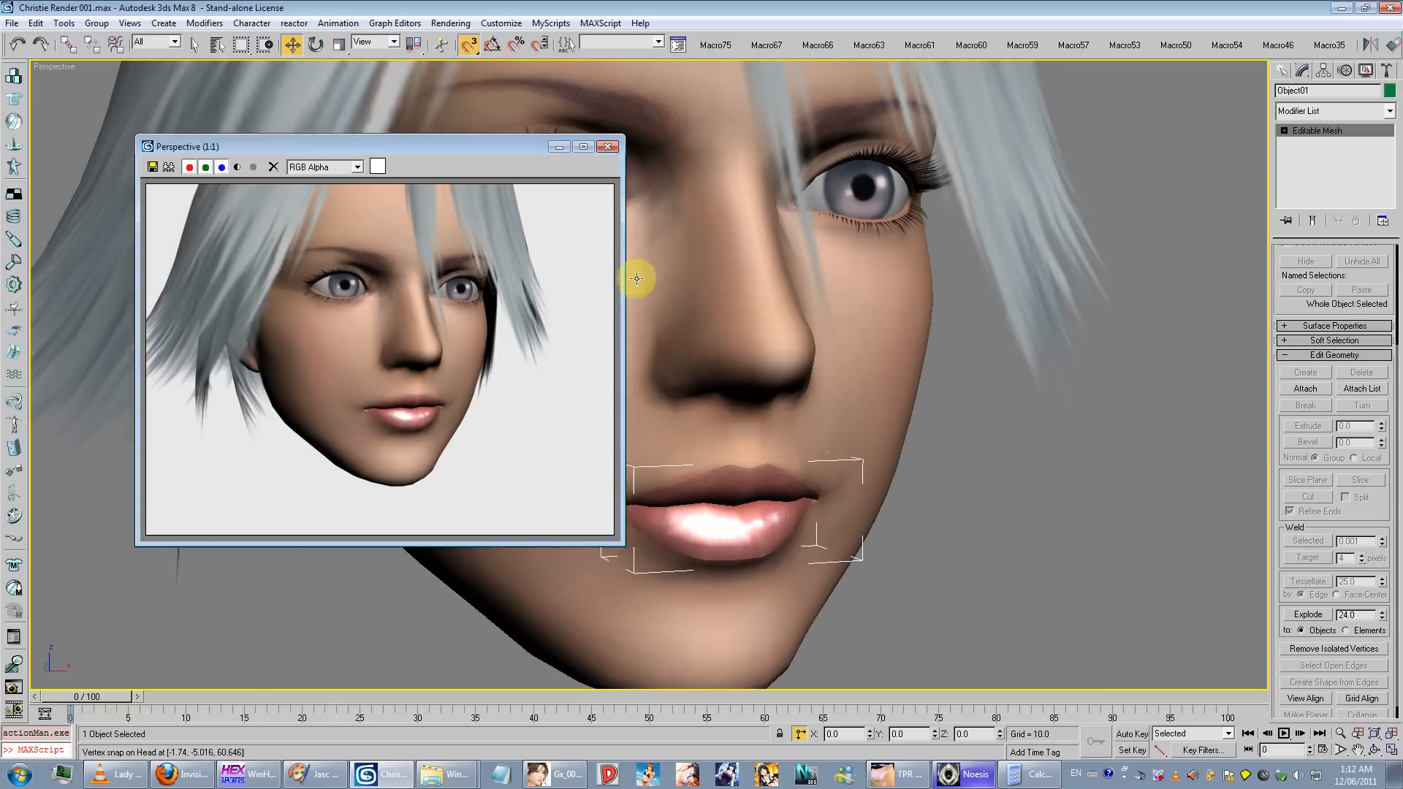
left_click(608, 148)
Step: Deselect the lips and unhide all the character's objects, with the full body in view
scroll(658, 319, "down", 10)
left_click(760, 317)
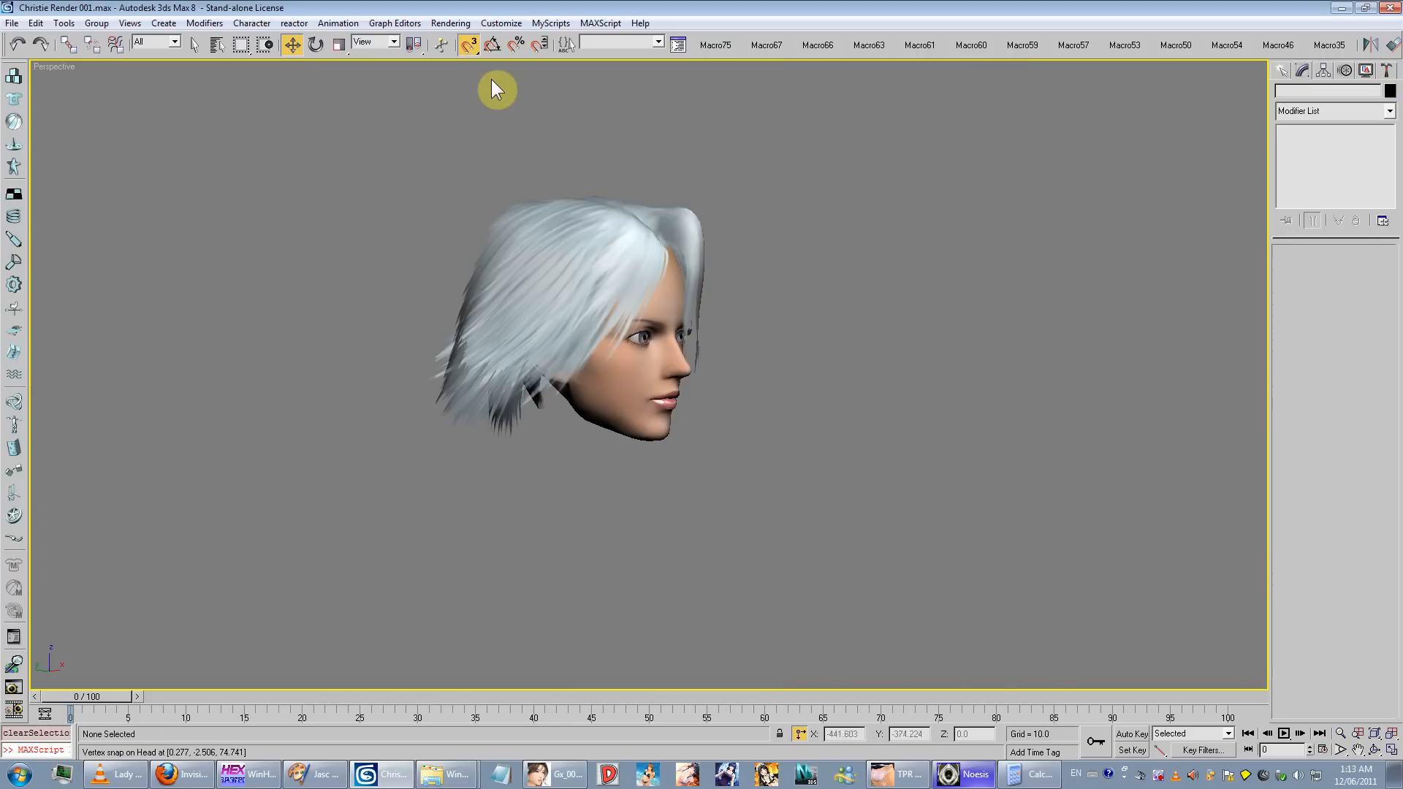
right_click(849, 355)
left_click(886, 309)
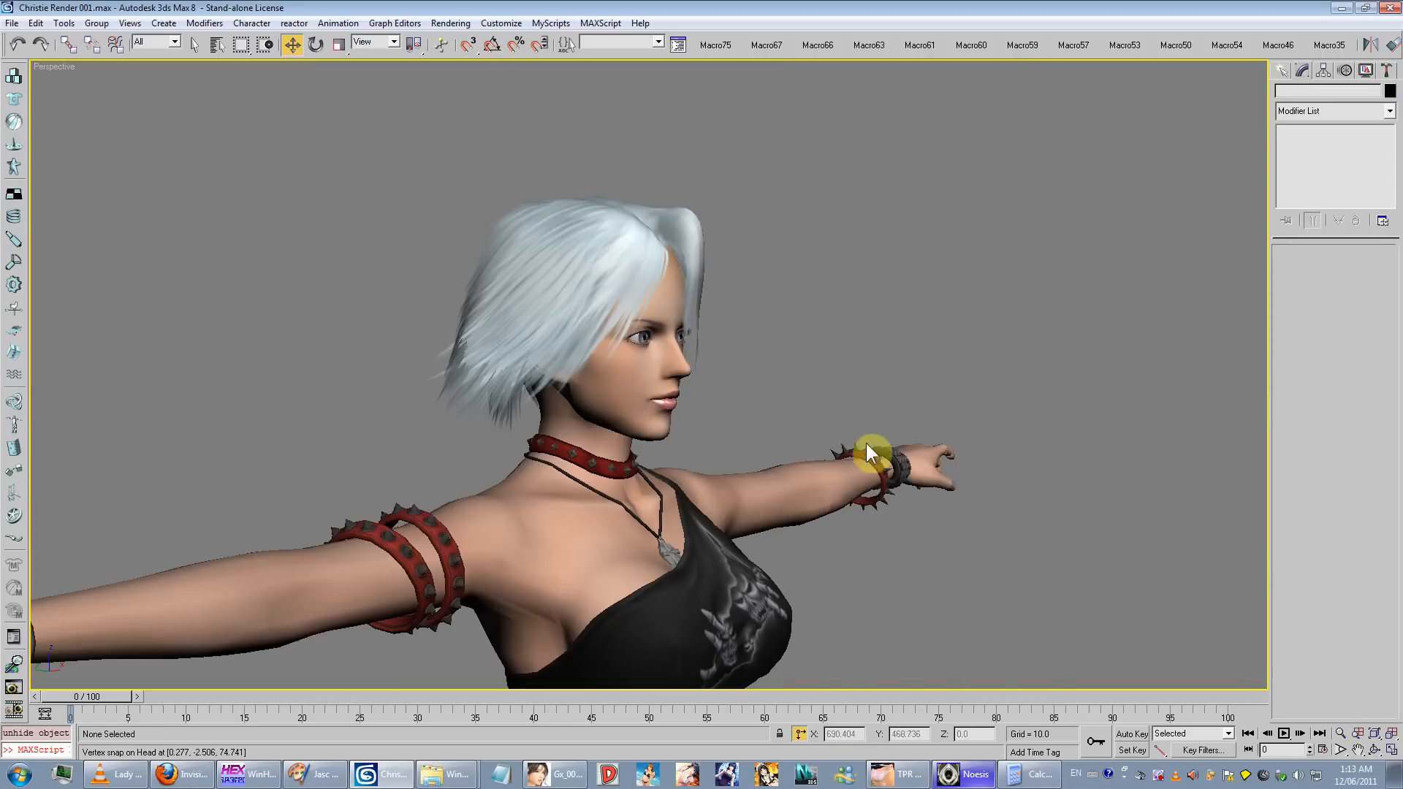
scroll(868, 464, "down", 4)
middle_click_drag(868, 464, 752, 234)
Step: Isolate the outfit object by hiding the unselected parts, examine it, and unhide all objects again
left_click(651, 292)
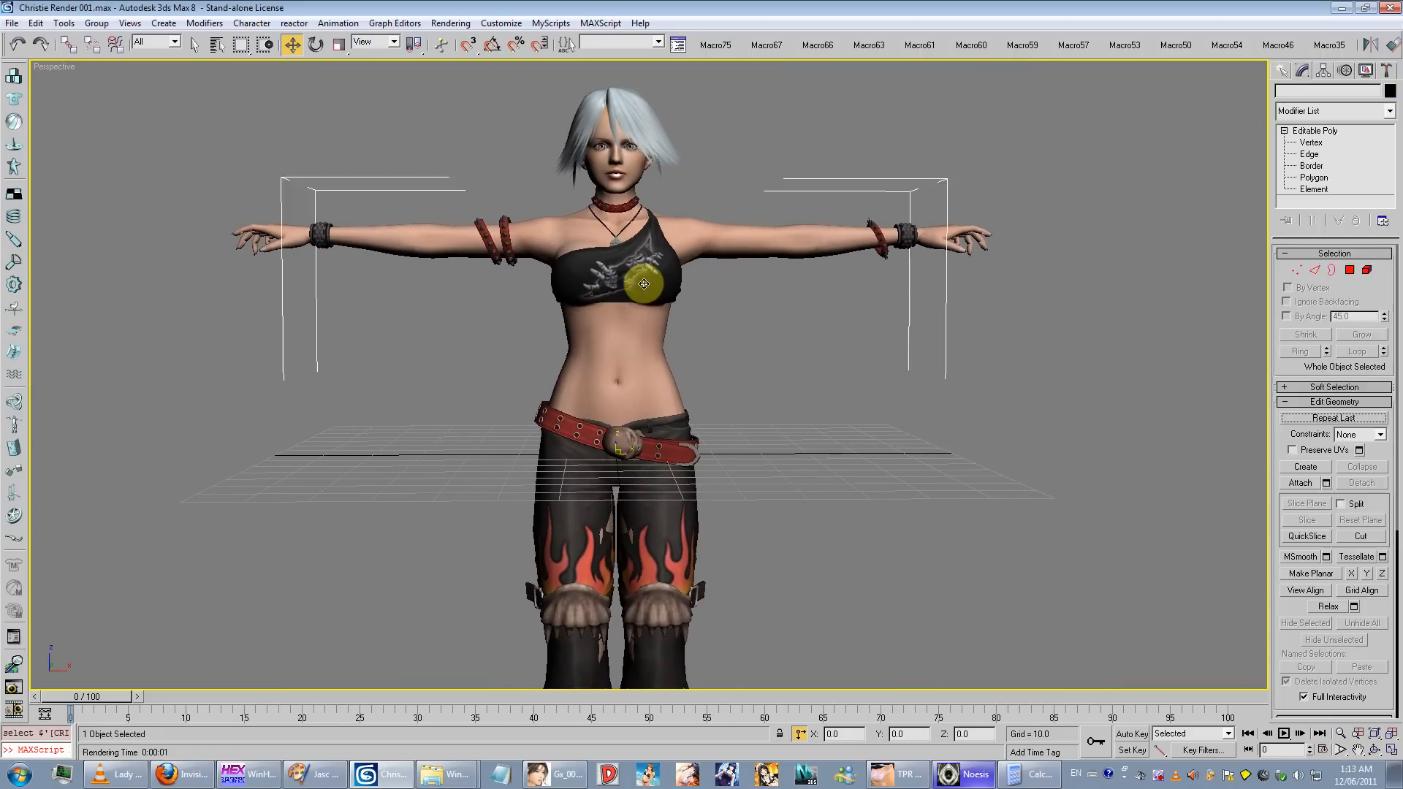
right_click(643, 285)
left_click(676, 236)
scroll(708, 398, "down", 4)
scroll(724, 322, "up", 3)
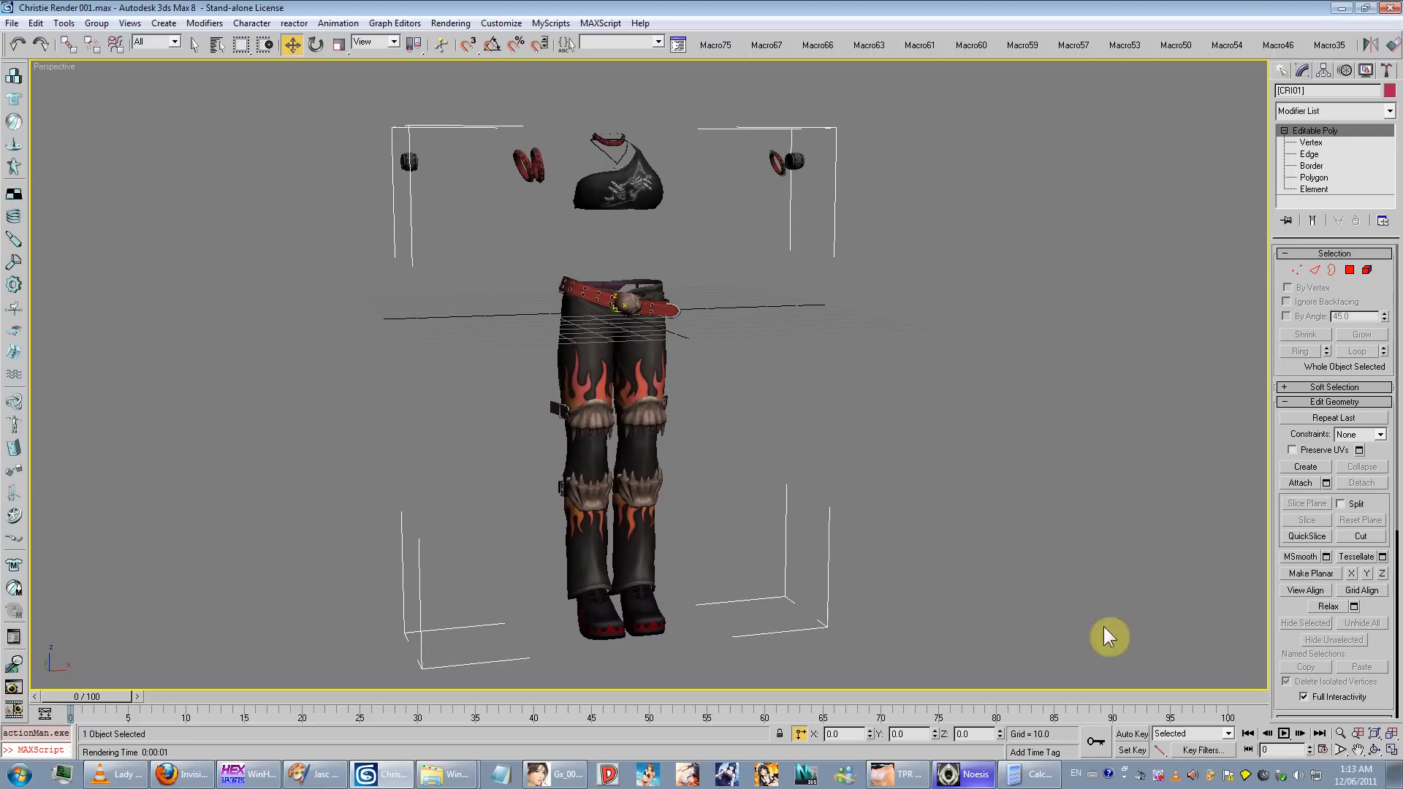
middle_click_drag(682, 364, 680, 433)
scroll(690, 482, "up", 4)
scroll(670, 494, "down", 3)
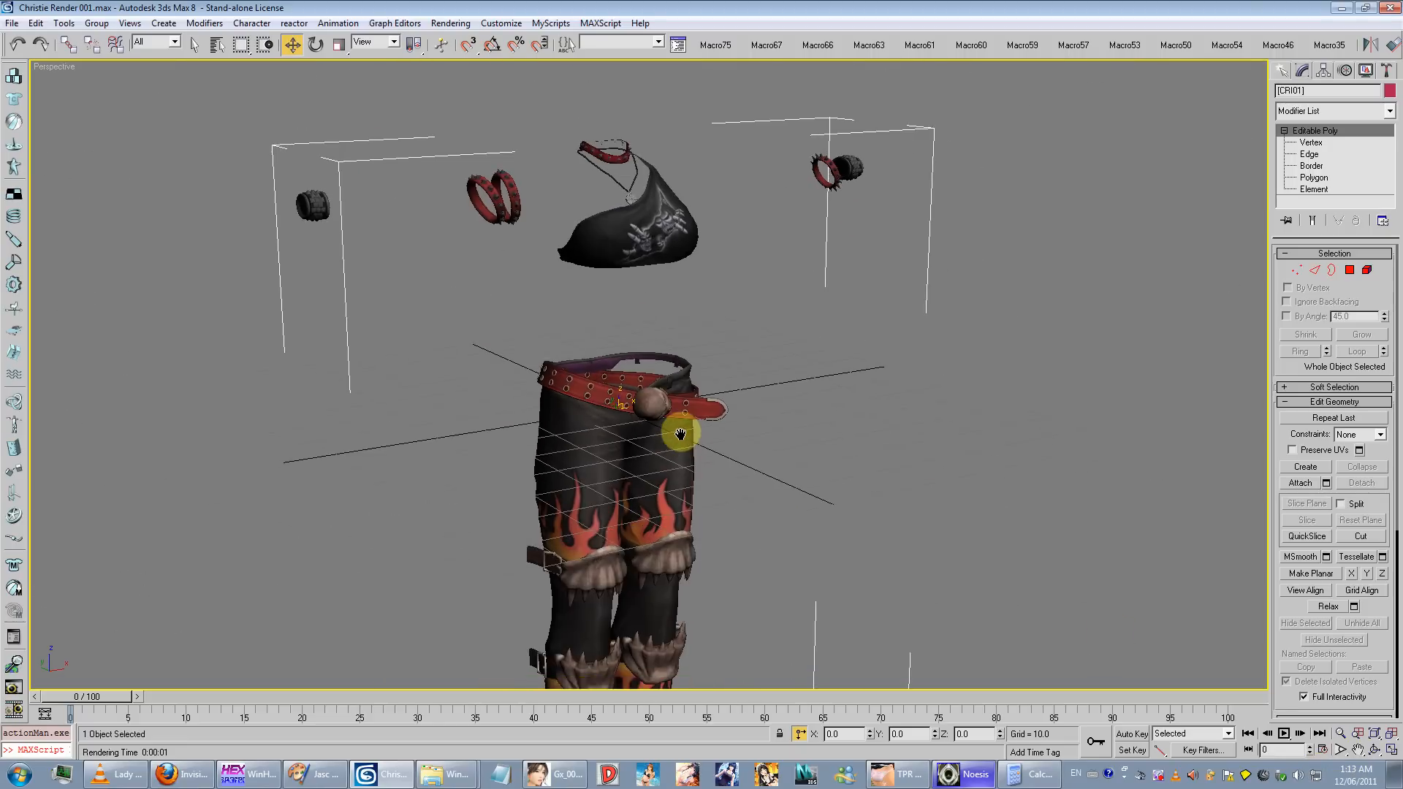
scroll(687, 380, "down", 3)
right_click(693, 327)
left_click(710, 273)
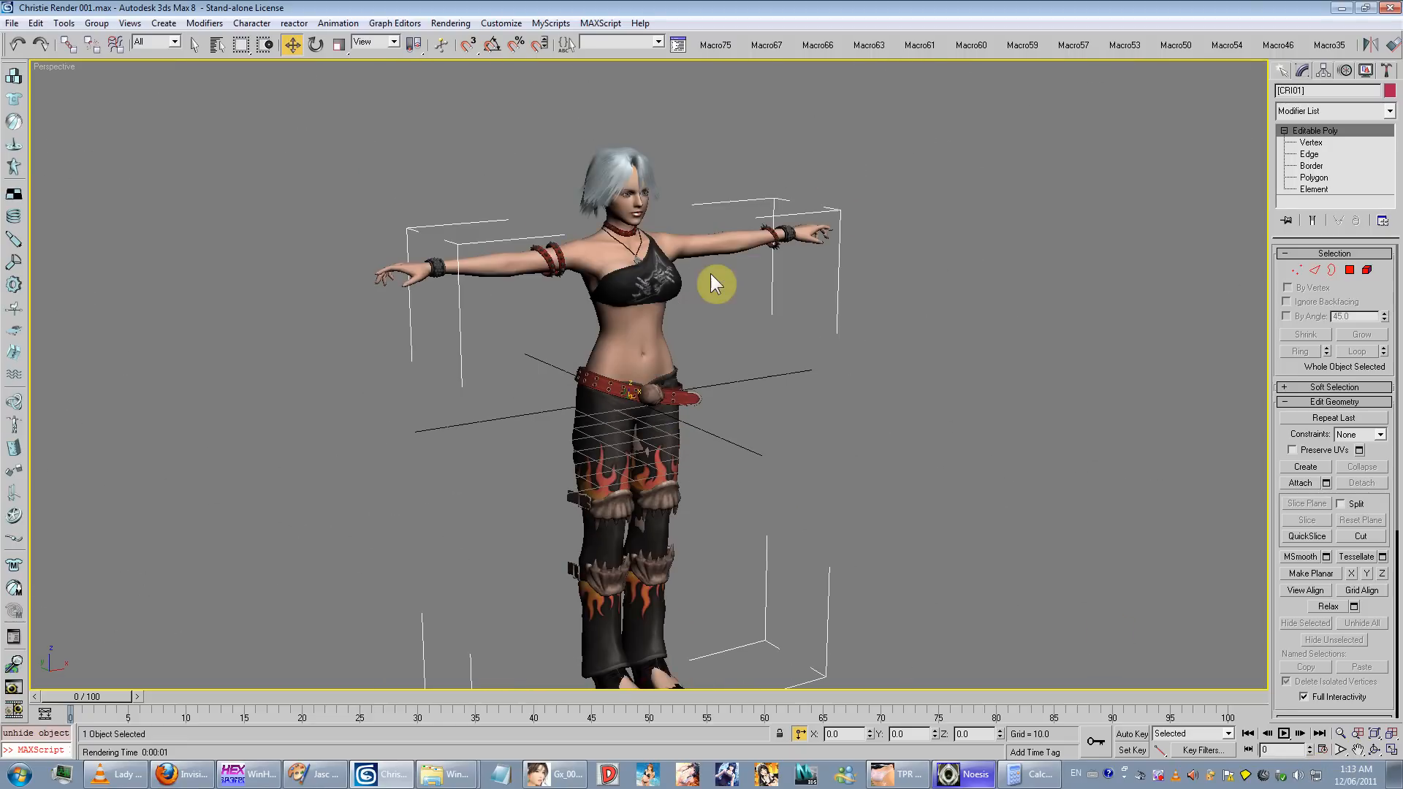
Step: Hide the outfit and the body group, select the remaining head parts to inspect them, and unhide all objects
right_click(689, 297)
left_click(714, 263)
left_click(670, 298)
right_click(670, 297)
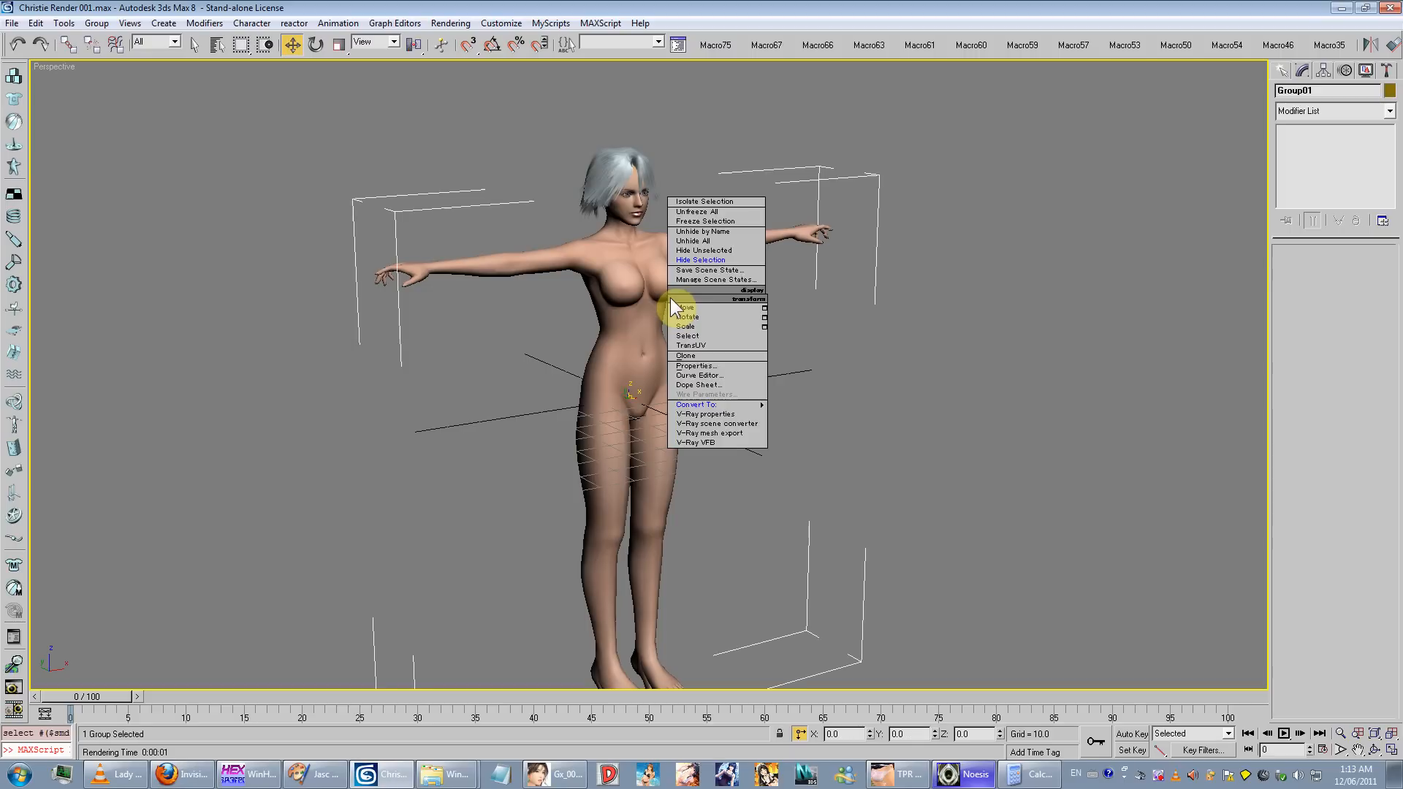
left_click(719, 264)
left_click_drag(691, 168, 620, 276)
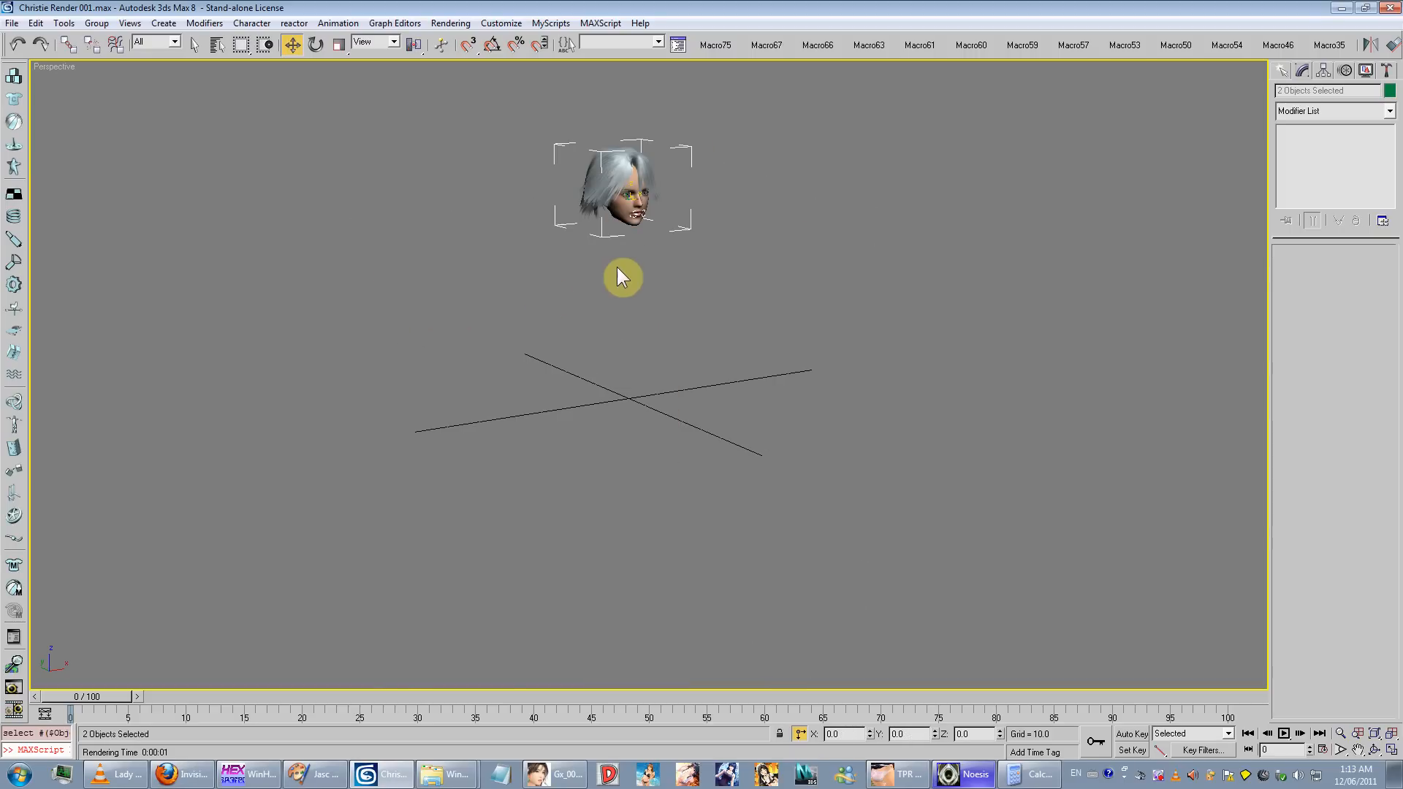
left_click(703, 249)
right_click(703, 249)
left_click(722, 197)
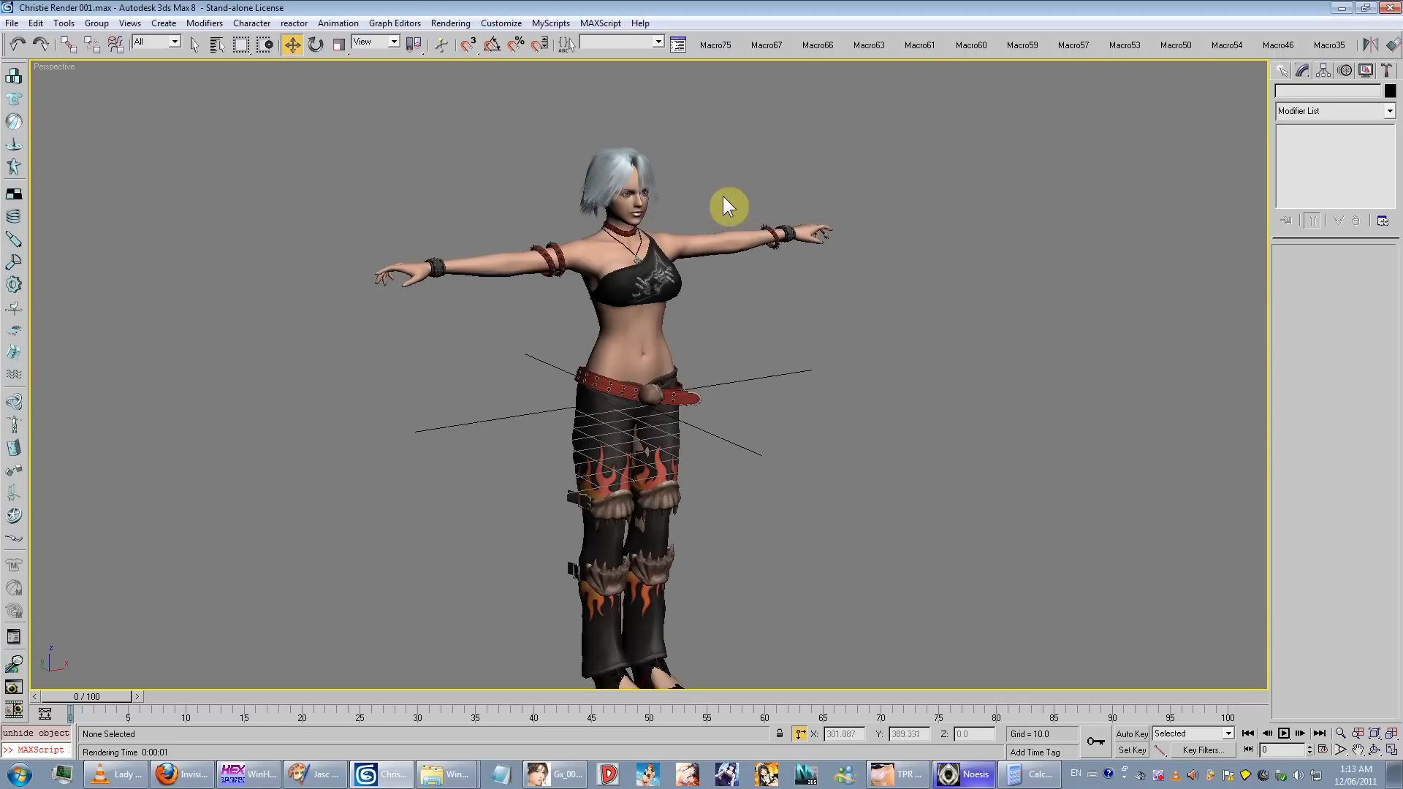
Step: Hide the head, the outfit and the lips, leaving only the body and its bones
left_click(621, 193)
right_click(621, 193)
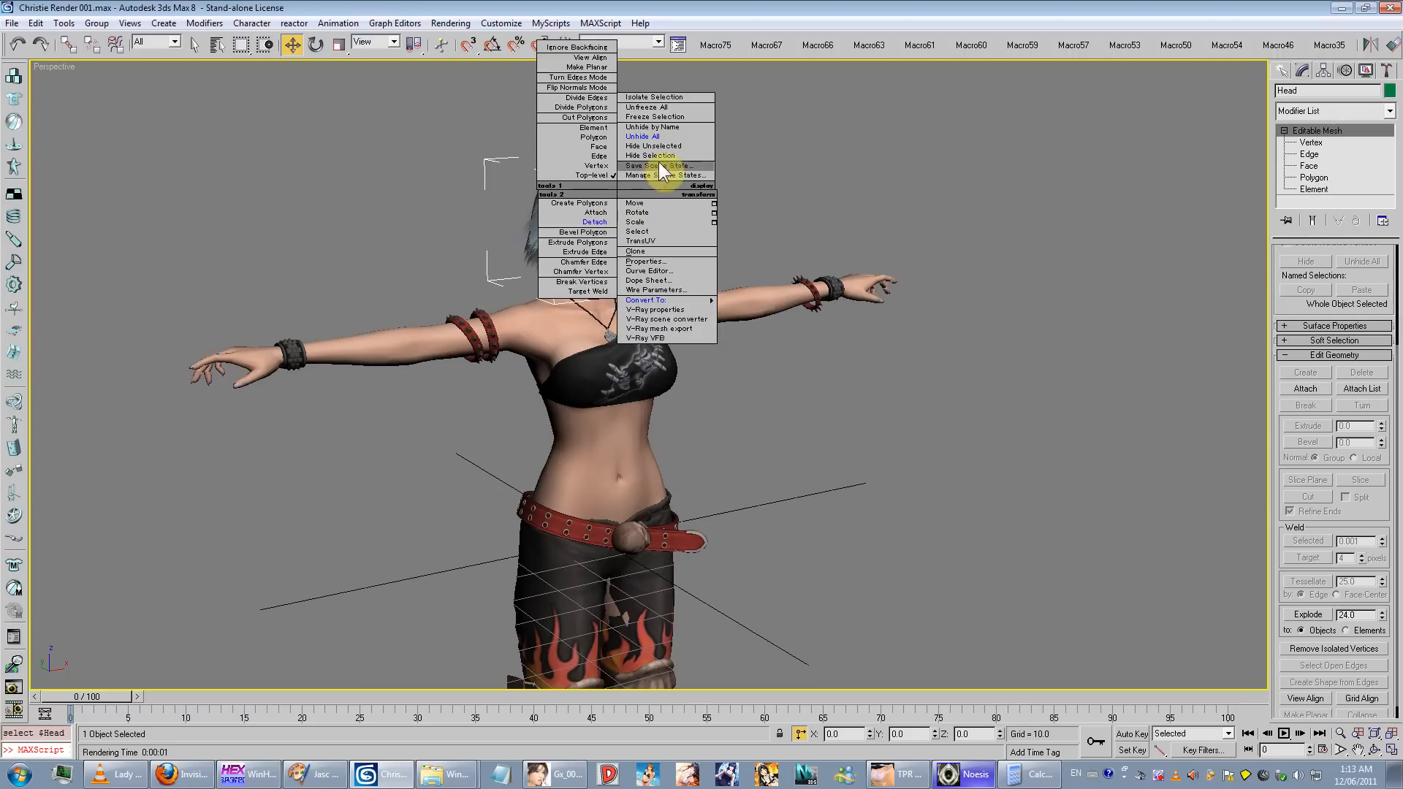
left_click(668, 174)
scroll(672, 263, "down", 4)
middle_click_drag(672, 263, 628, 252, "alt")
left_click(643, 307)
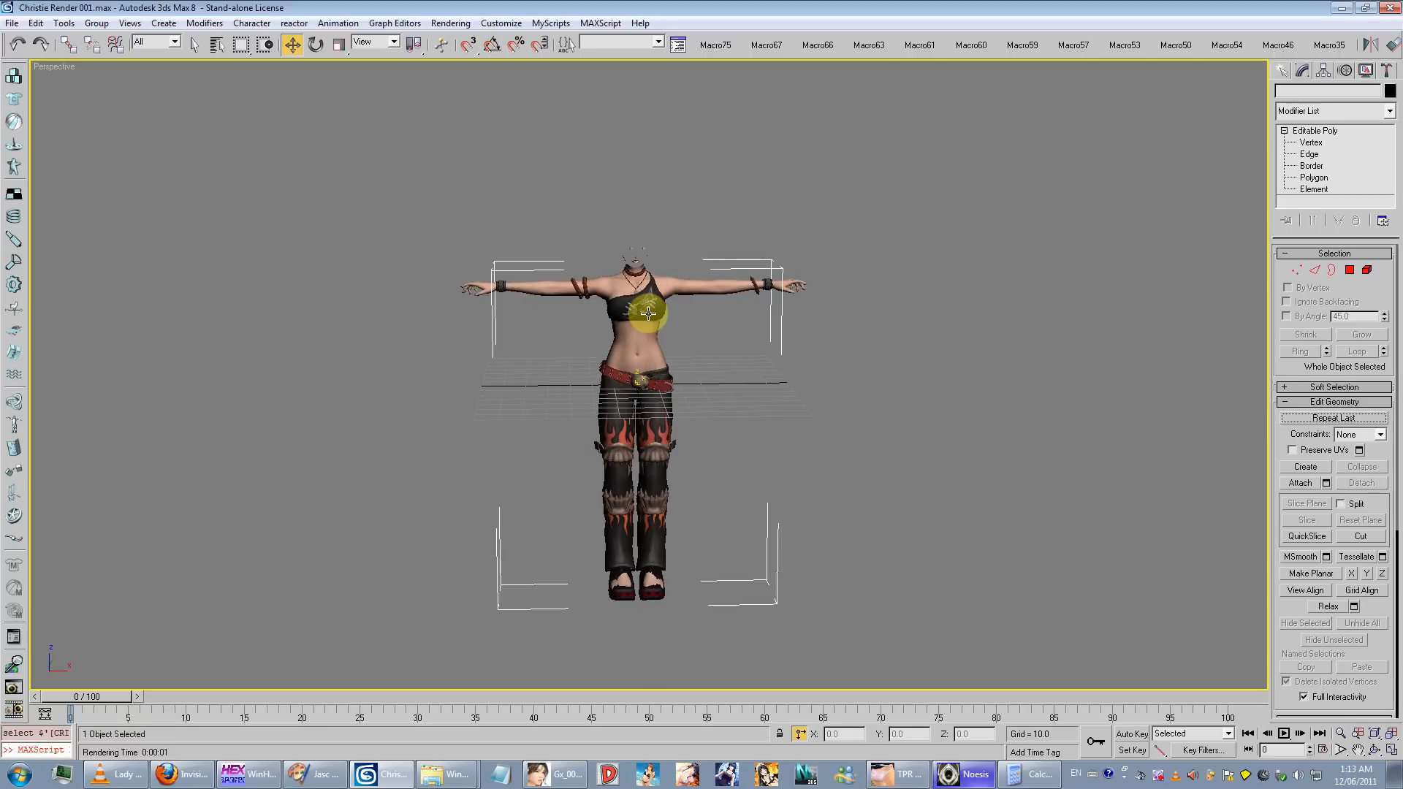
right_click(643, 294)
left_click(690, 275)
left_click(640, 259)
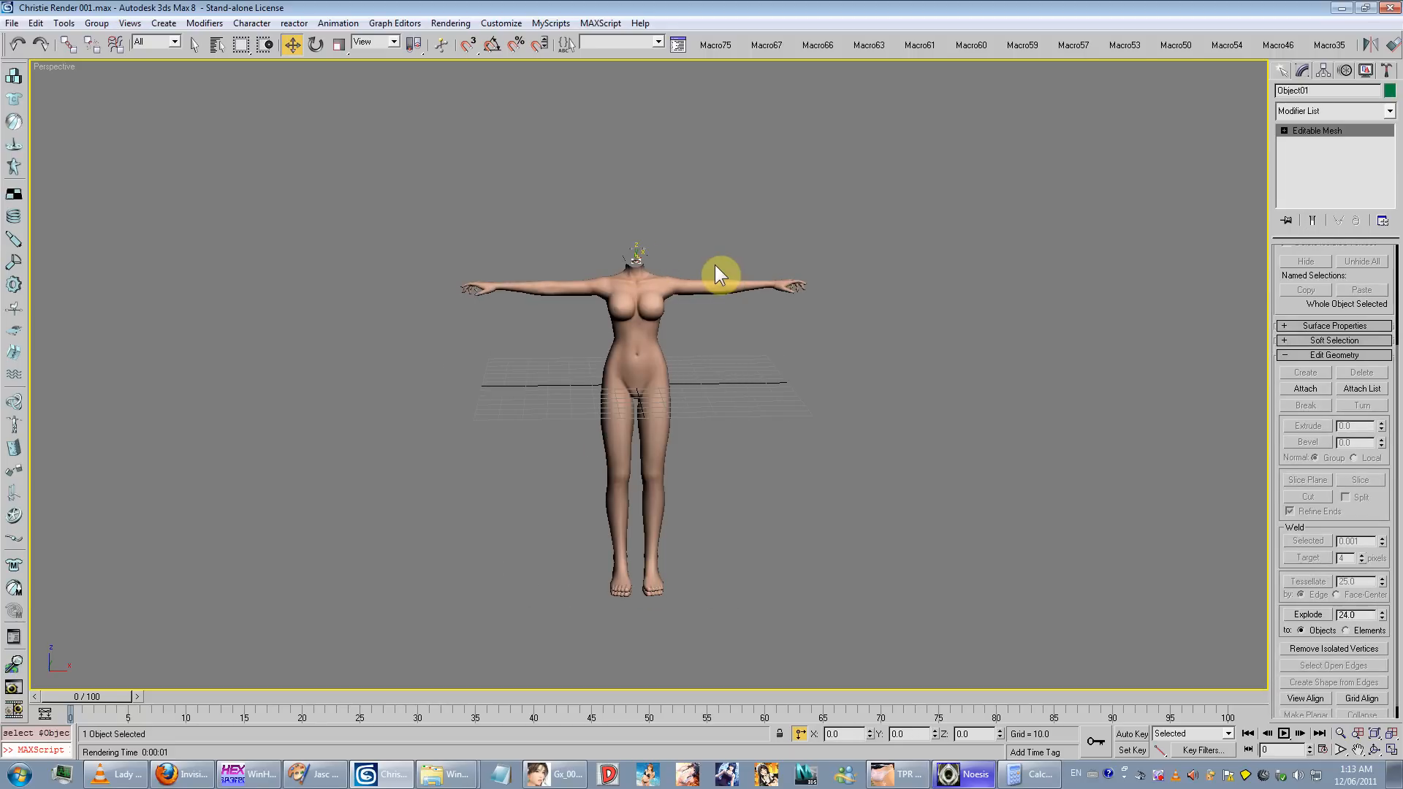
scroll(709, 307, "up", 5)
right_click(632, 366)
left_click(665, 332)
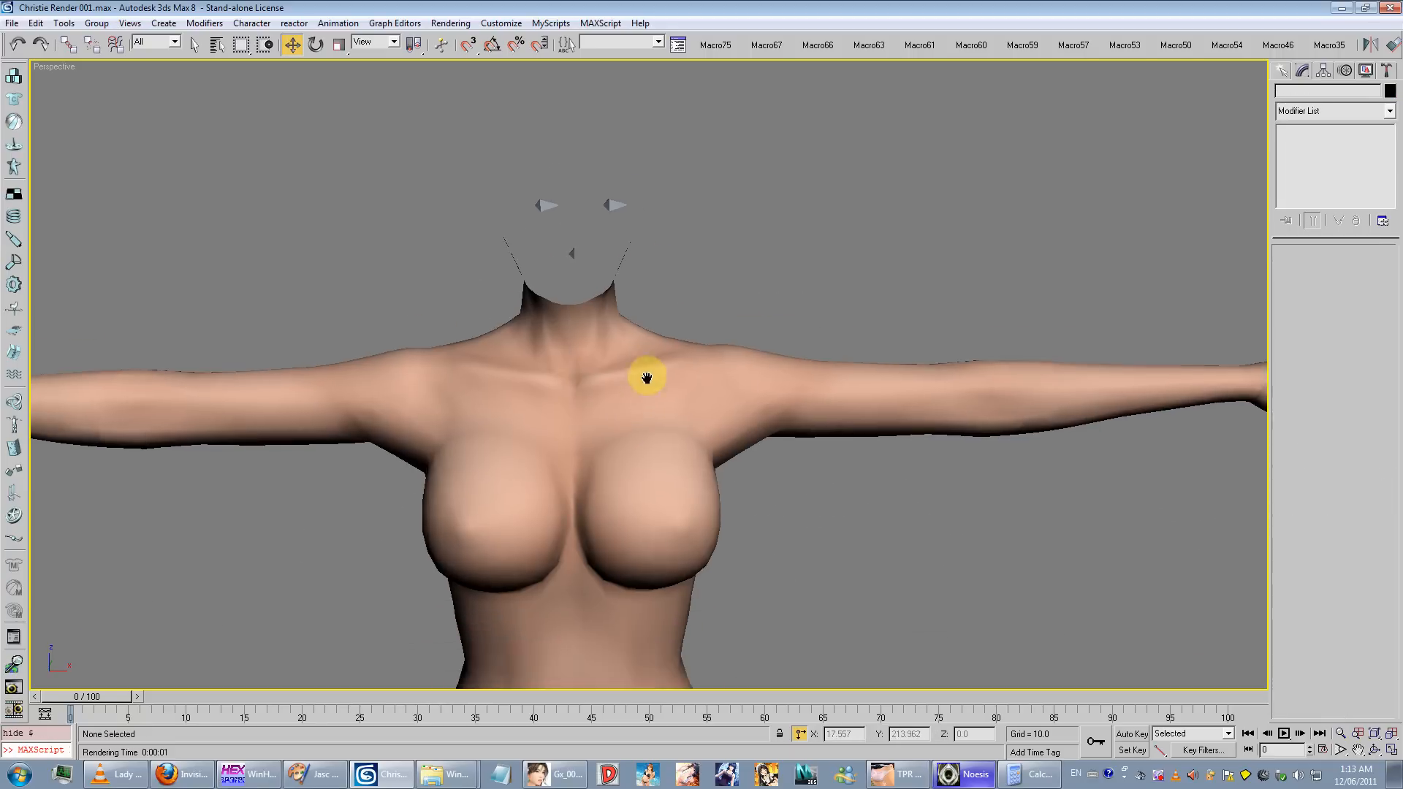
Step: Show the full body in wireframe and ungroup the body mesh and its bones
scroll(697, 295, "down", 3)
middle_click_drag(697, 295, 708, 339, "alt")
scroll(658, 453, "down", 3)
middle_click_drag(657, 453, 612, 360)
left_click(752, 194)
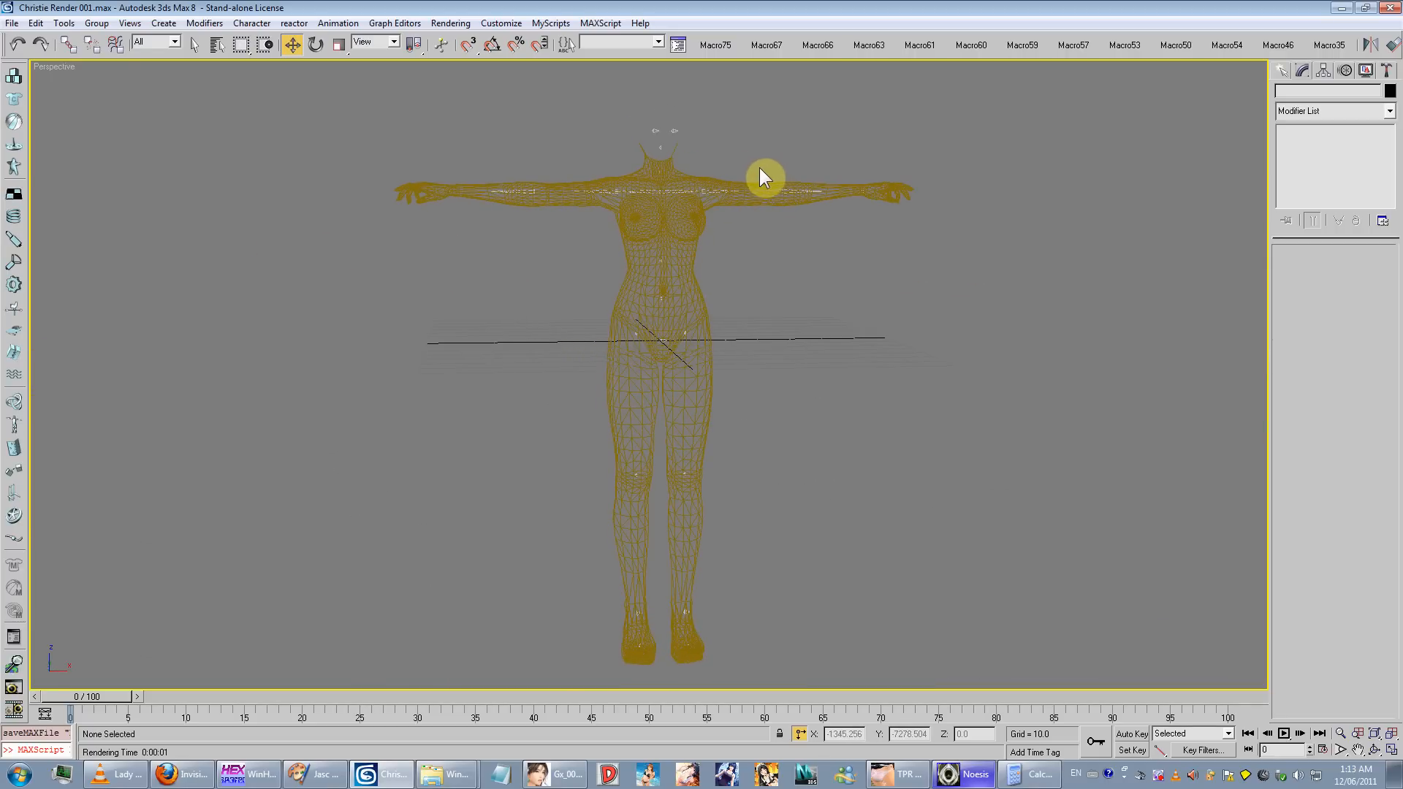
left_click(798, 196)
left_click(775, 210)
left_click(771, 203)
left_click_drag(424, 145, 462, 208)
left_click(95, 24)
left_click(119, 60)
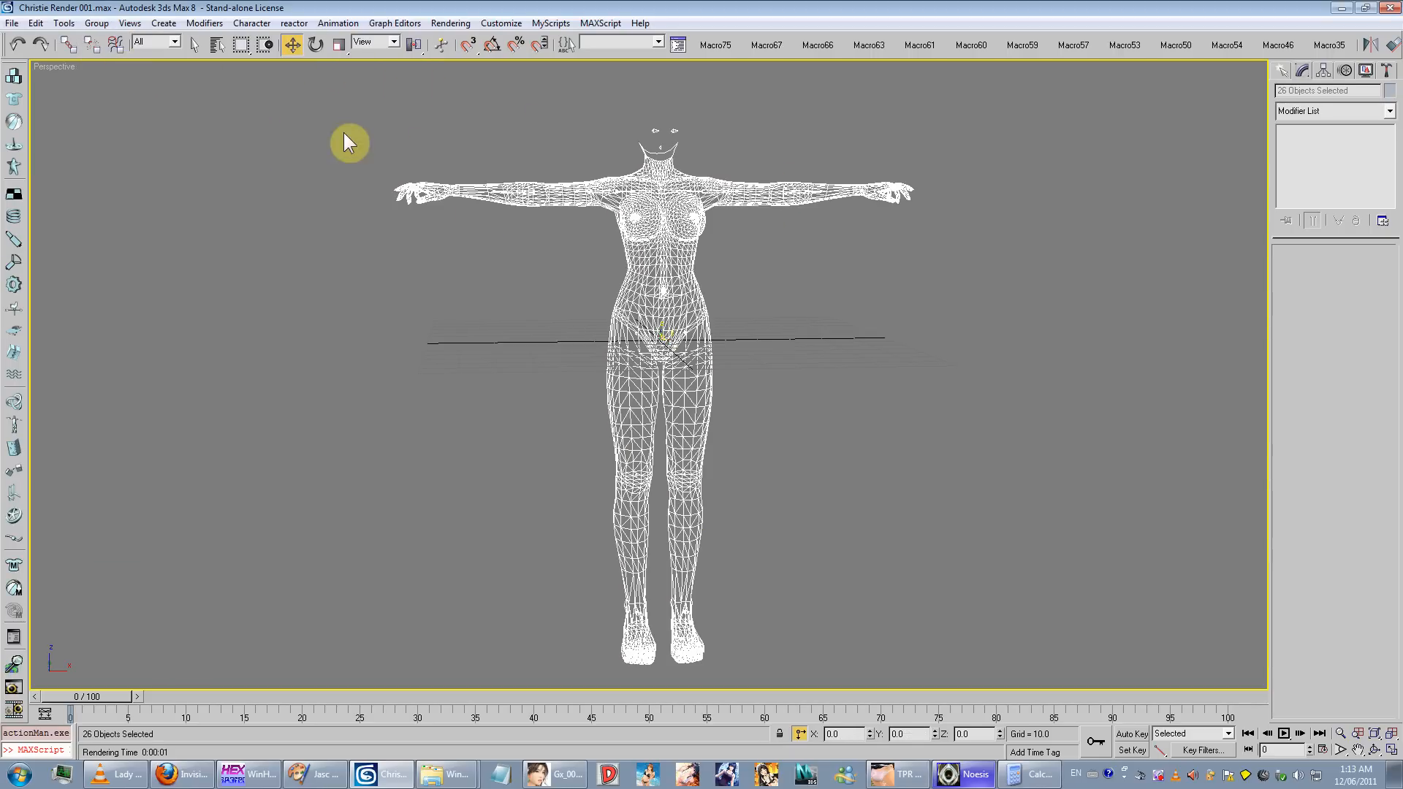
Step: Test-rotate the upper arm bone on the character's left side and undo the rotation
left_click(295, 66)
left_click(717, 198)
left_click(720, 192)
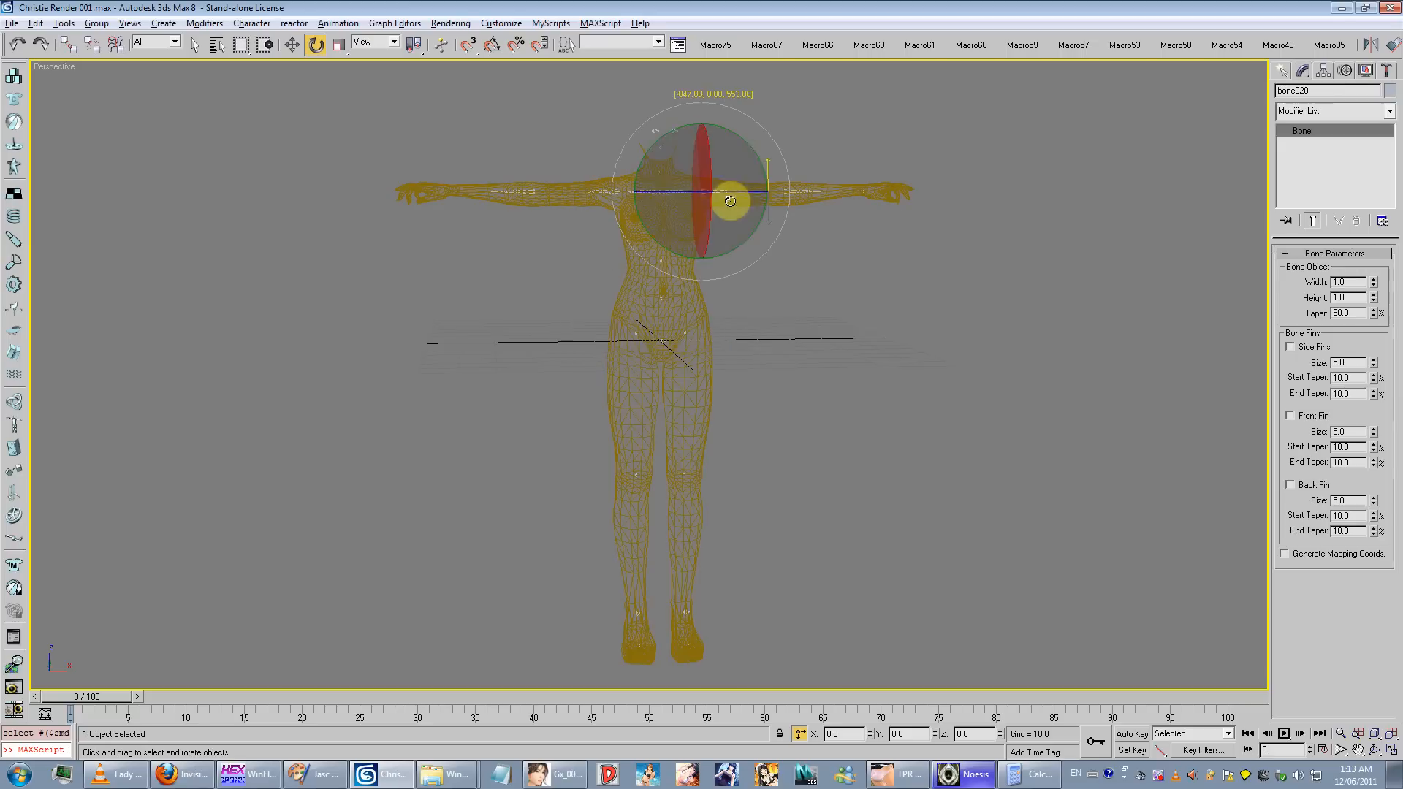
left_click_drag(754, 152, 742, 282)
key("ctrl+z")
Step: Select the character's right forearm bone, try rotating it in close-up, and cancel the rotation
left_click(523, 194)
left_click(533, 193)
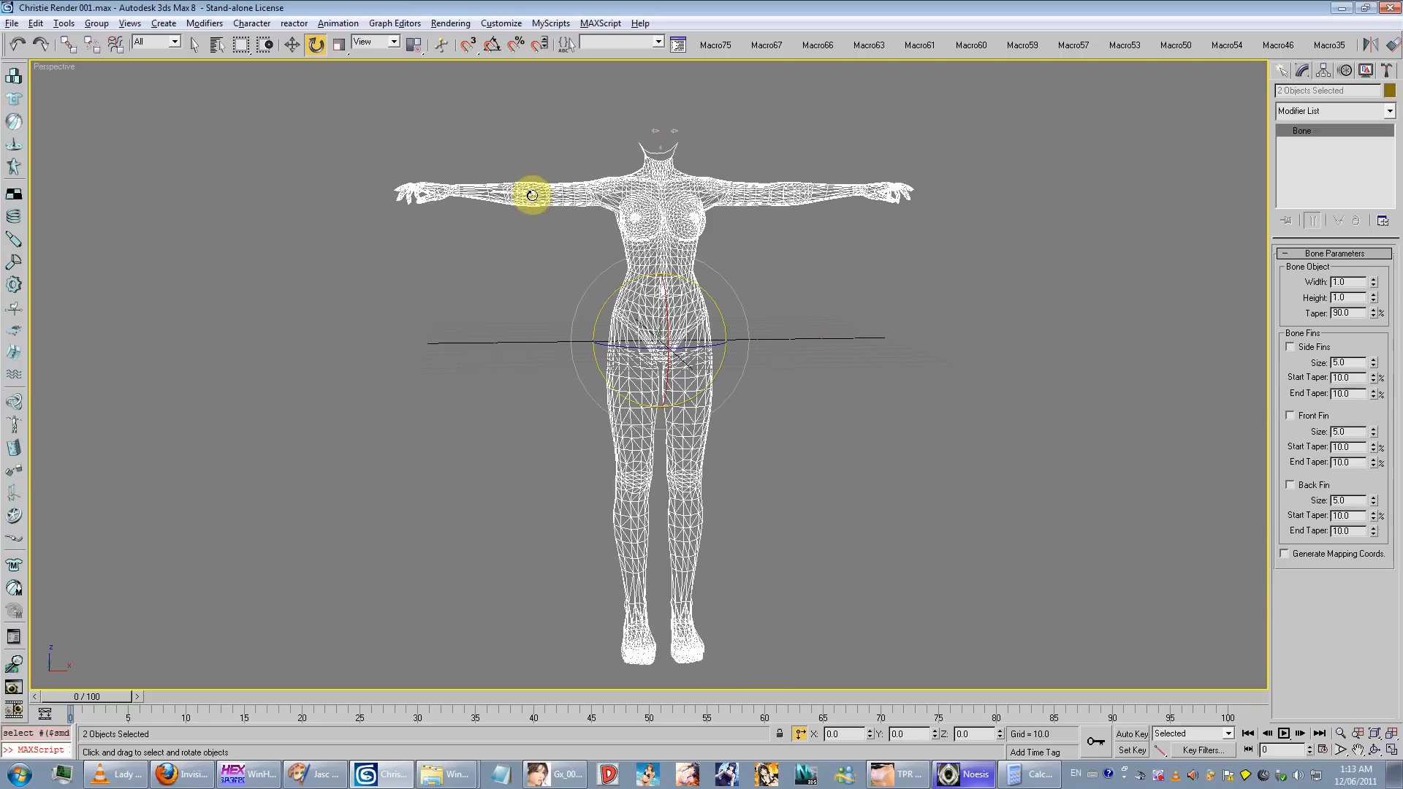
middle_click_drag(535, 196, 555, 279, "alt")
left_click_drag(556, 279, 513, 246)
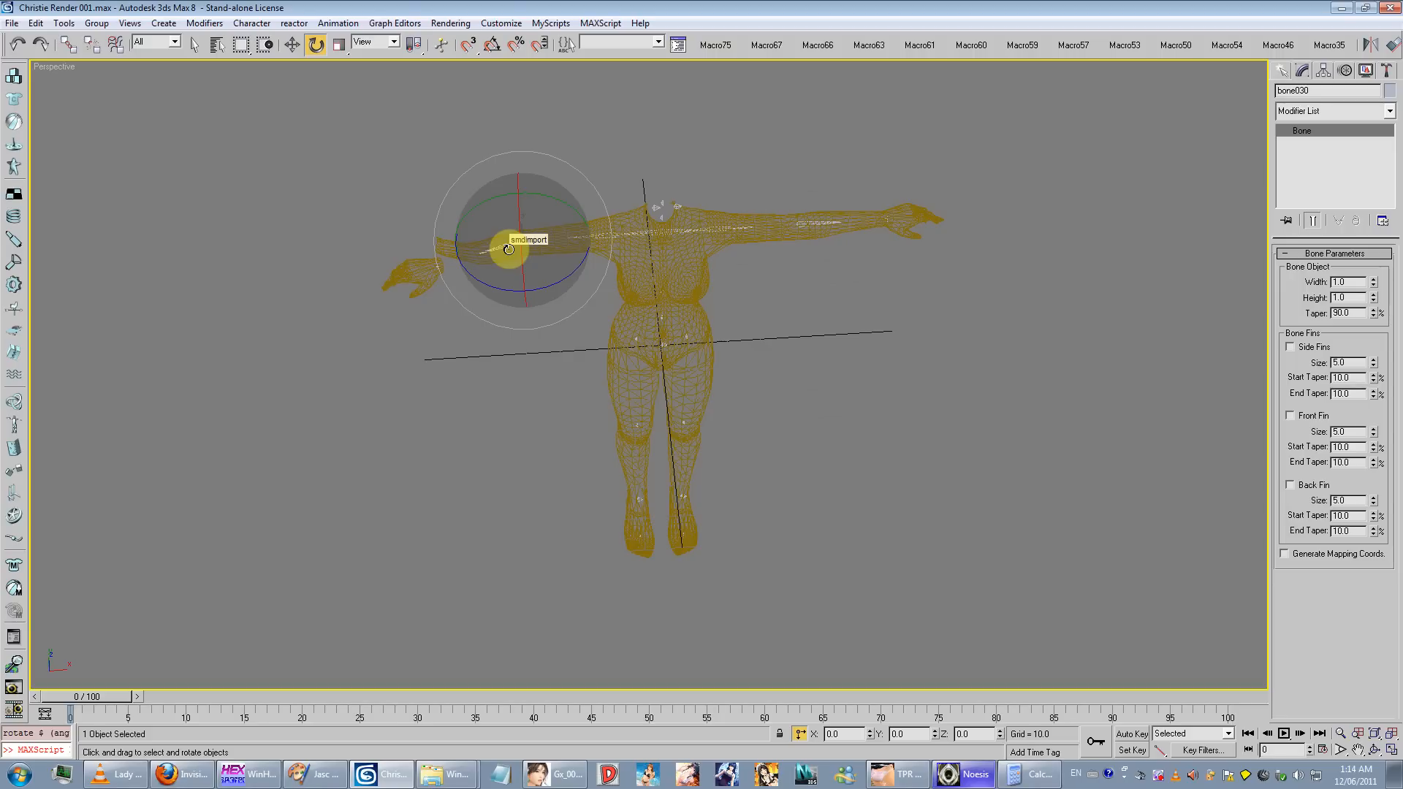
scroll(489, 263, "up", 5)
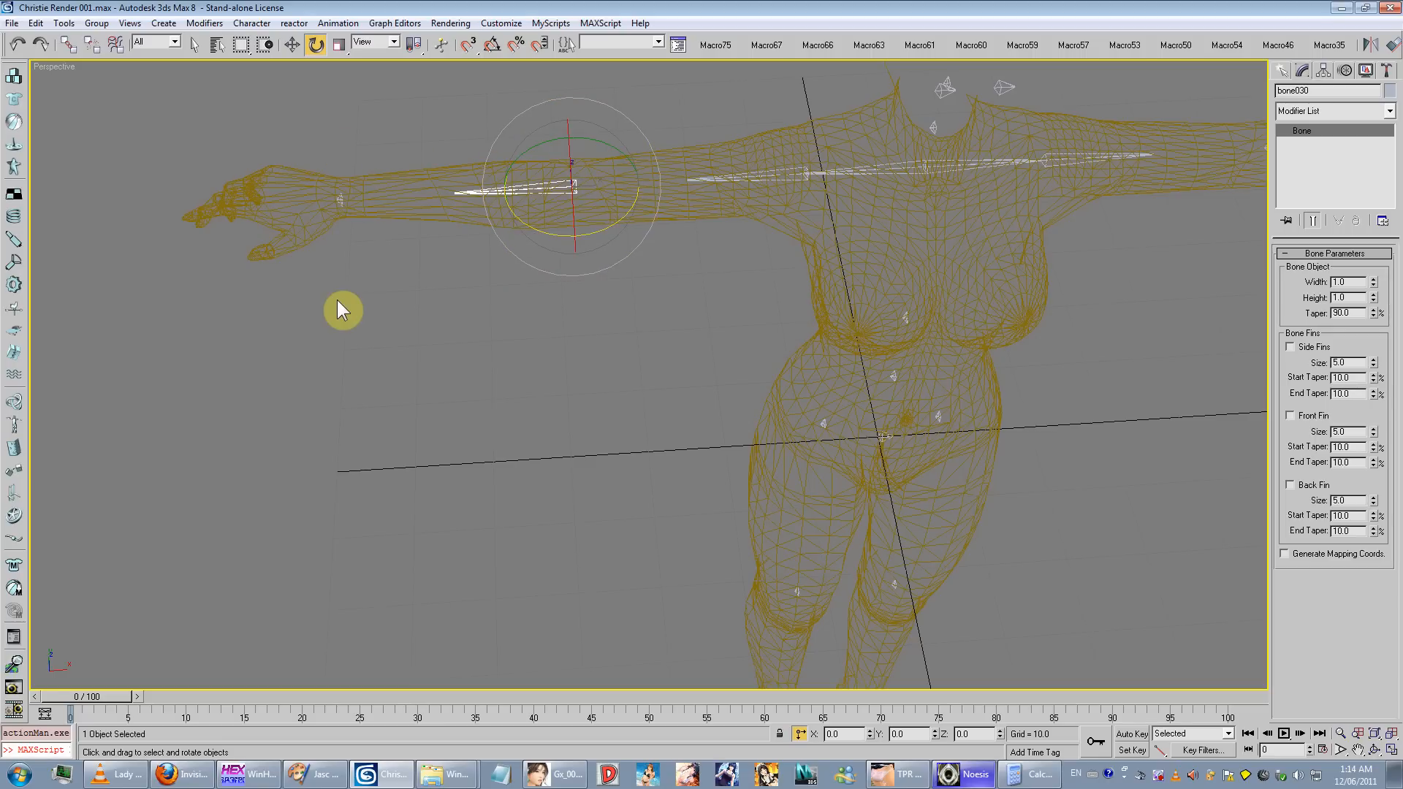
key("z")
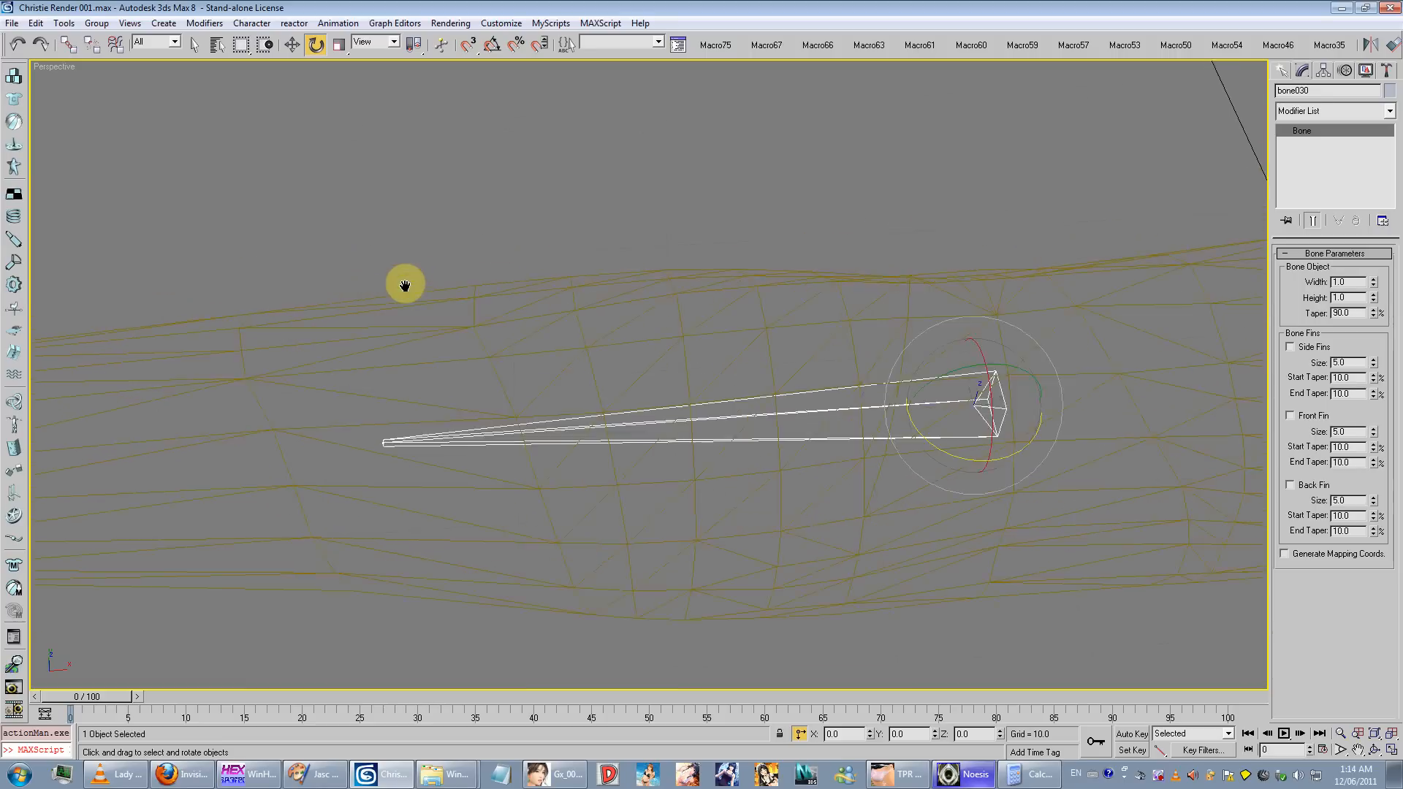
scroll(478, 362, "down", 5)
left_click_drag(678, 442, 730, 430)
right_click(731, 430)
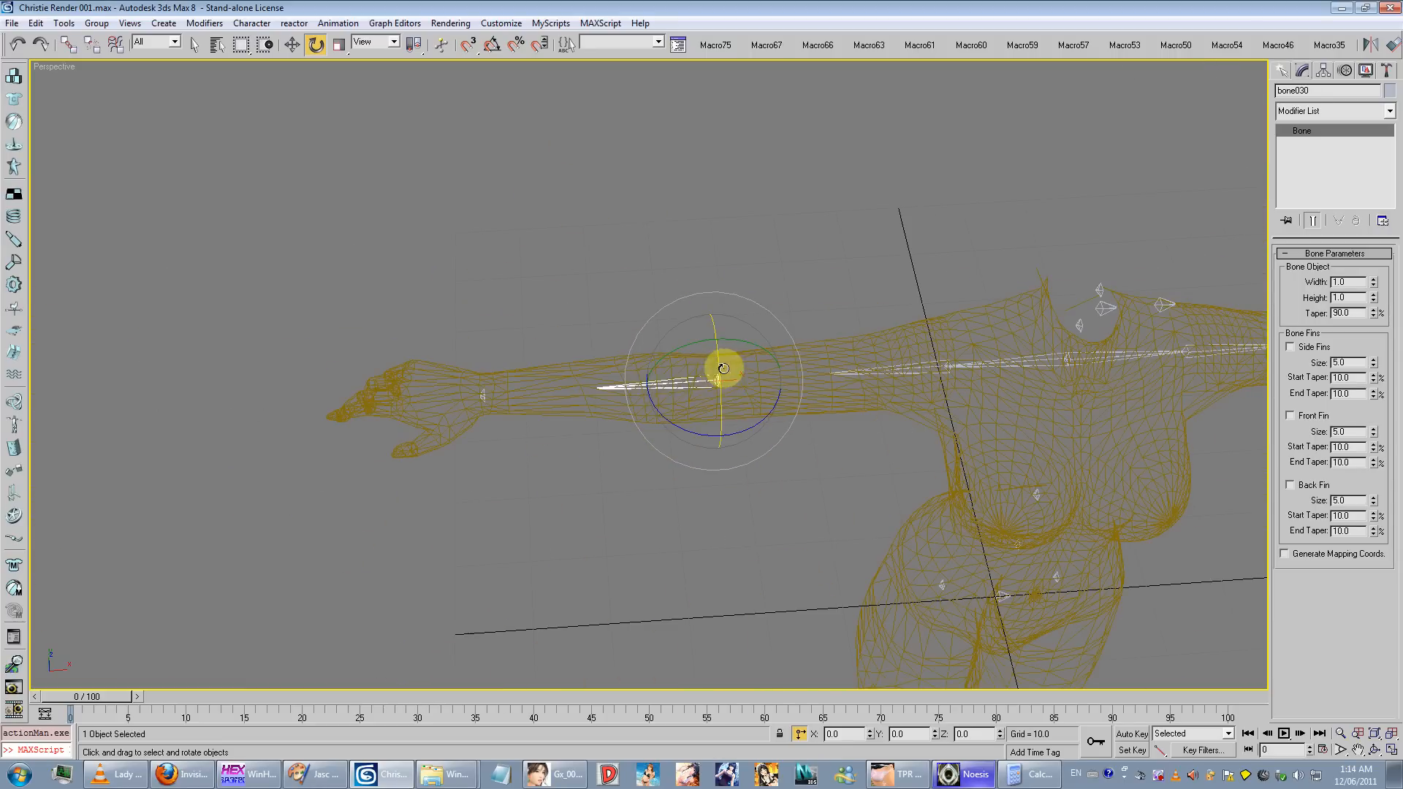
Step: Test how the right forearm bends around the bone's other rotation axes and undo the rotations
left_click_drag(721, 373, 759, 541)
scroll(766, 495, "up", 5)
middle_click_drag(765, 496, 703, 491)
scroll(699, 483, "down", 3)
middle_click_drag(661, 442, 701, 450)
scroll(704, 449, "up", 3)
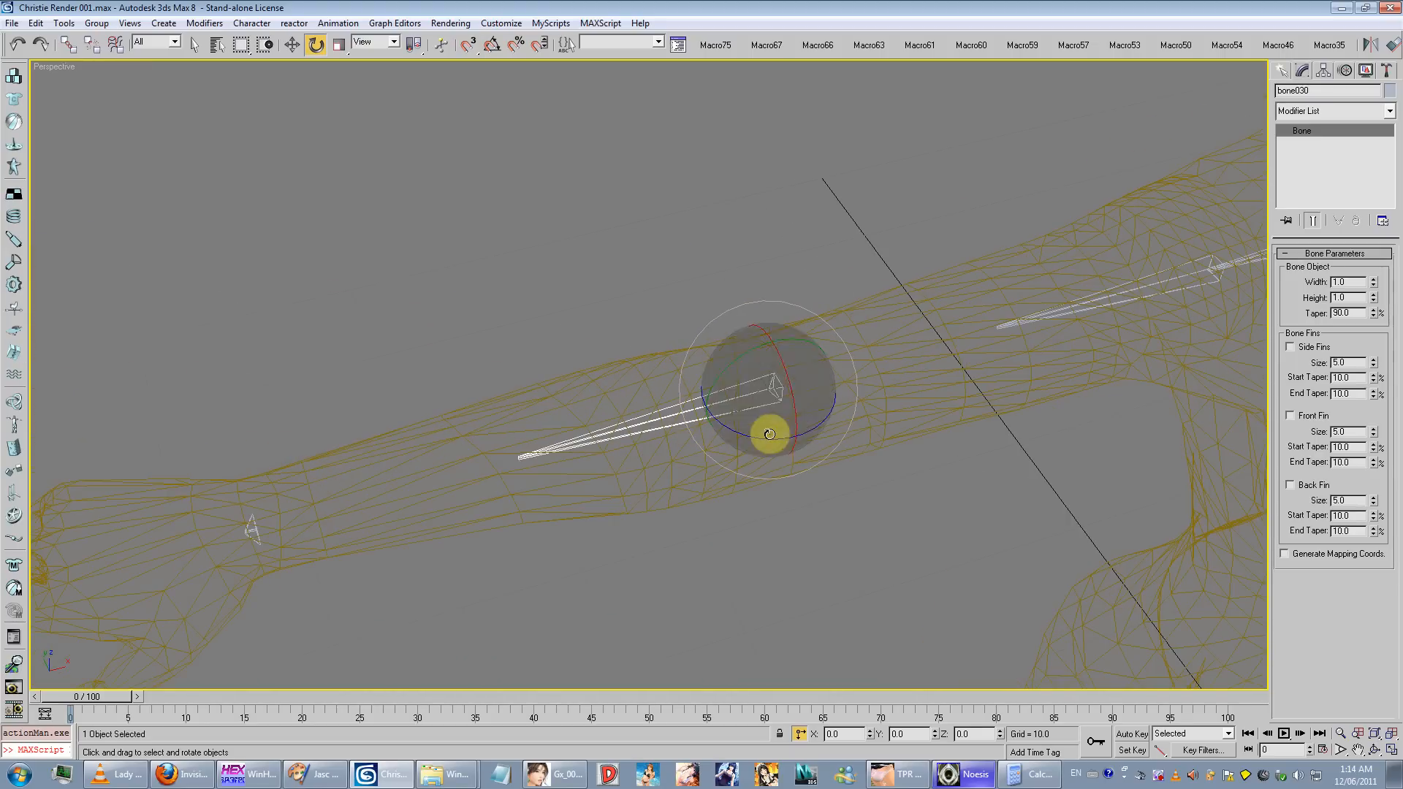
left_click_drag(764, 429, 821, 429)
key("ctrl+z")
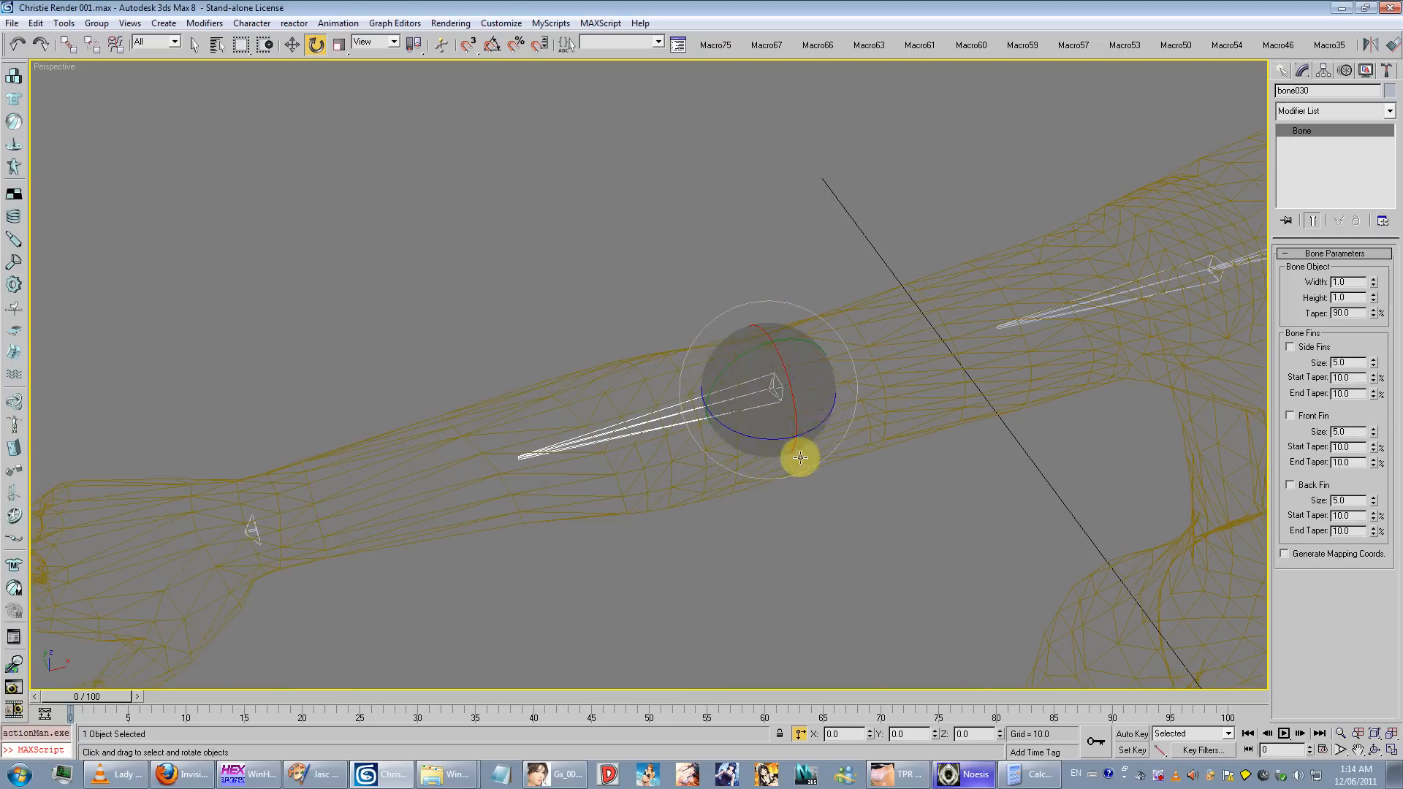
scroll(798, 457, "down", 3)
middle_click_drag(799, 457, 364, 389)
middle_click_drag(777, 270, 712, 495, "alt")
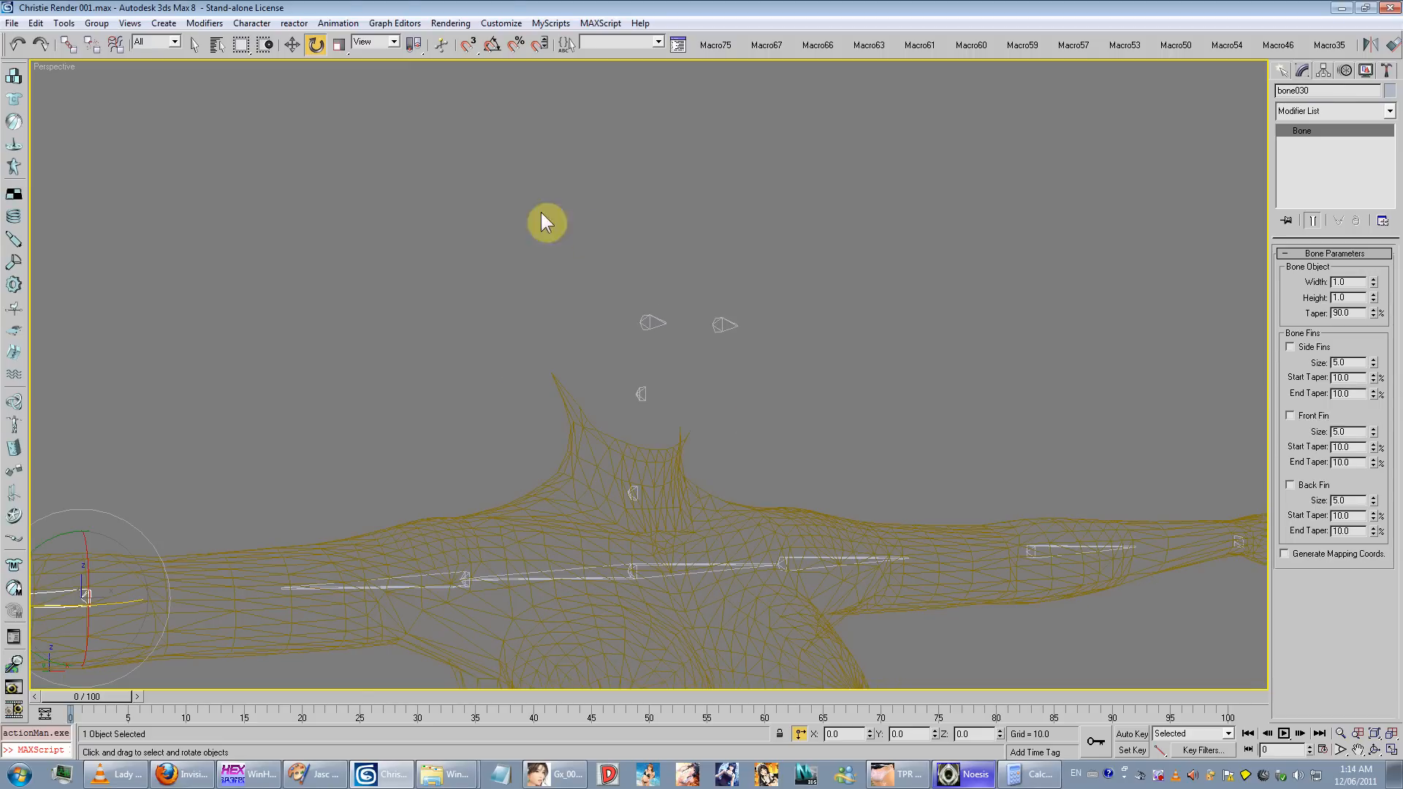
Step: Deselect the forearm bone and save the scene file
scroll(667, 460, "down", 6)
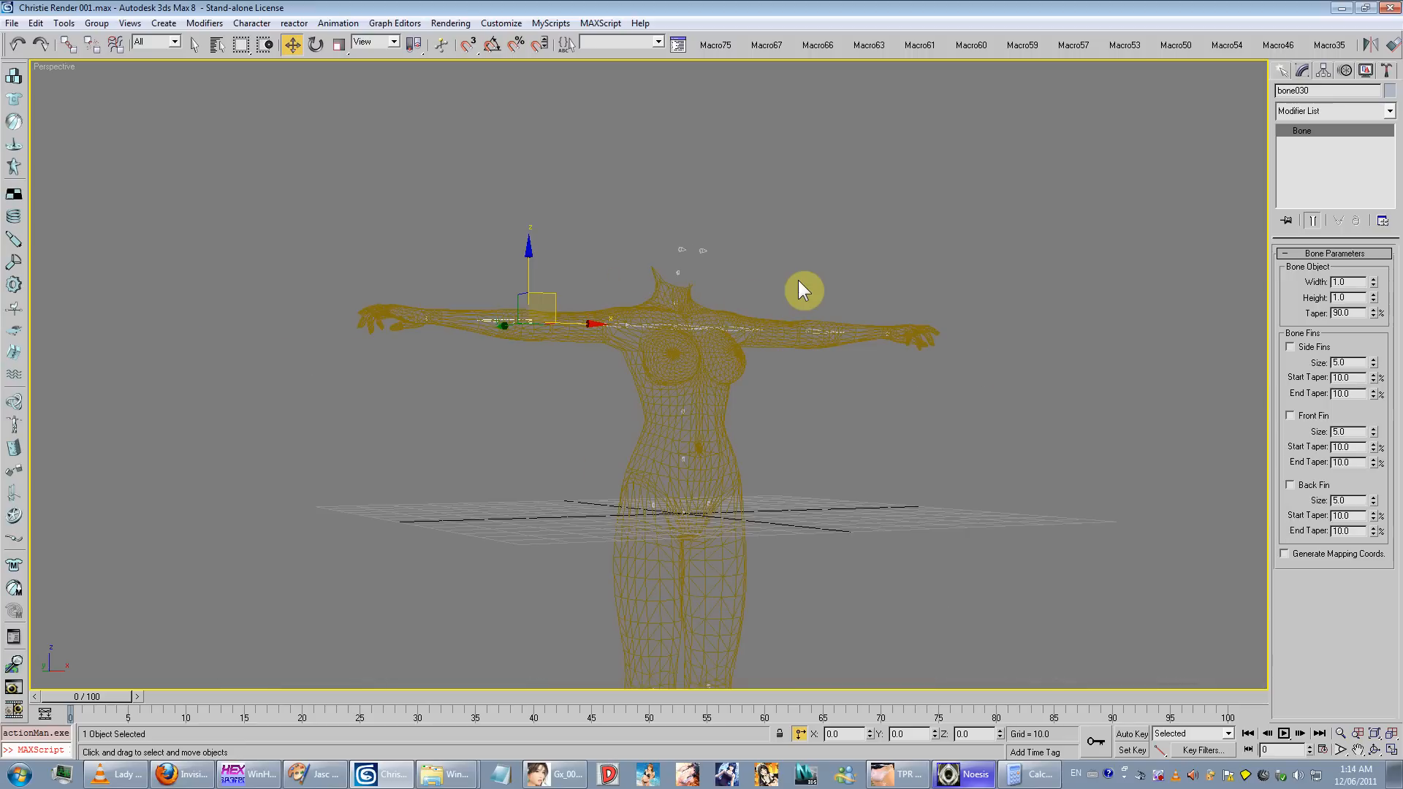
left_click(819, 286)
middle_click_drag(816, 275, 777, 304, "alt")
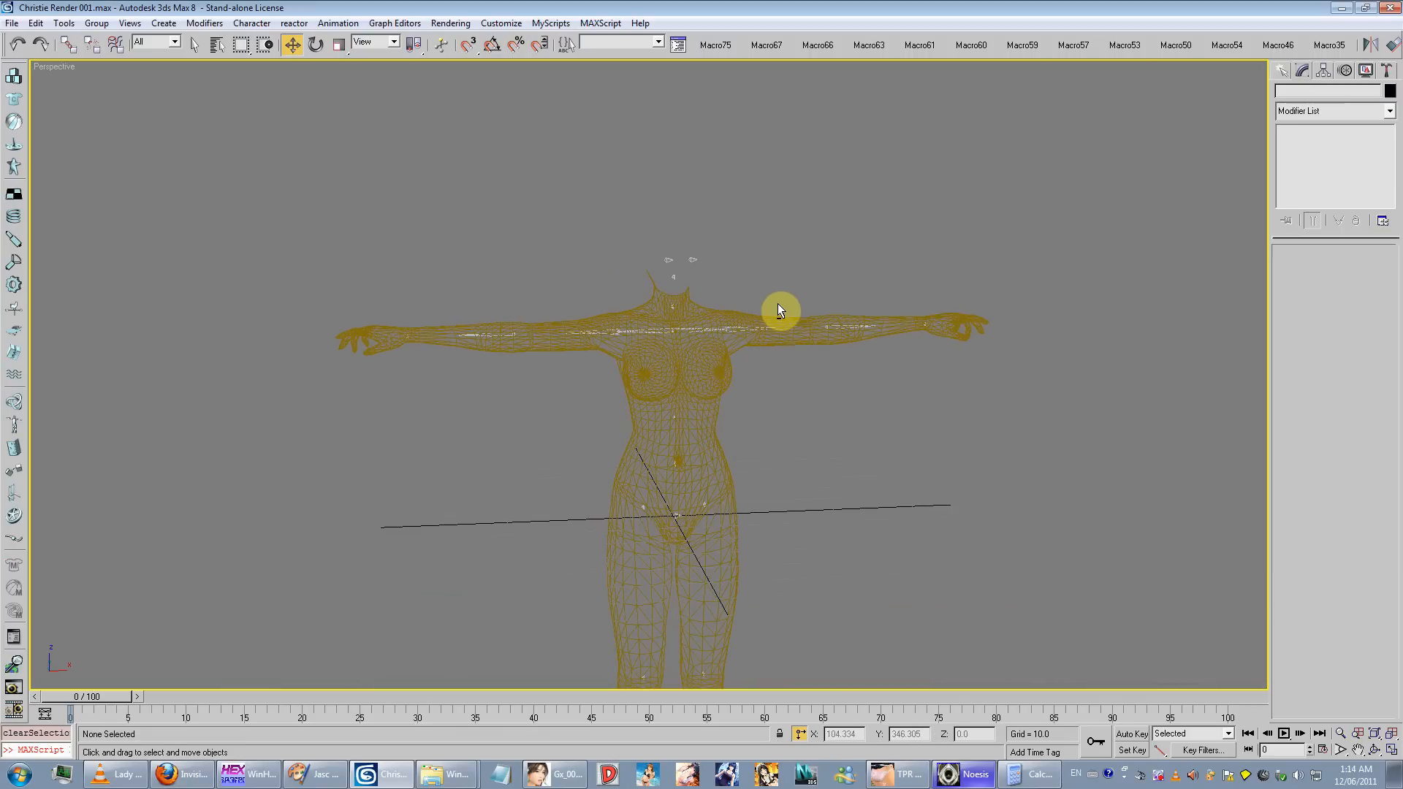
left_click(13, 23)
left_click(30, 110)
Step: Switch the full-body view to shaded display, unhide all objects and clear the selection
scroll(515, 308, "down", 3)
mouse_move(601, 471)
middle_mouse_down()
mouse_move(515, 308)
mouse_move(595, 323)
middle_mouse_up()
key("F3")
left_click(604, 317)
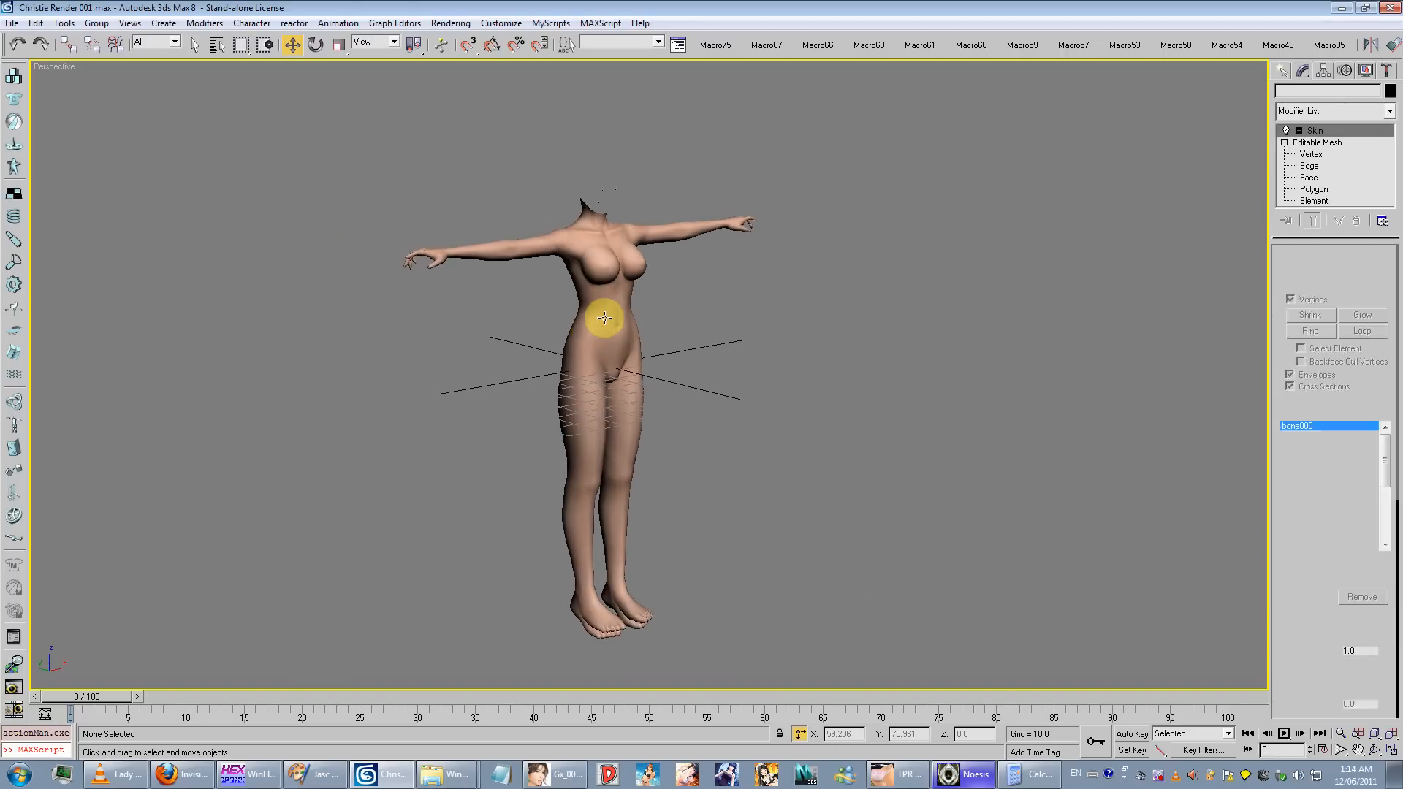
right_click(669, 298)
left_click(712, 244)
left_click(754, 337)
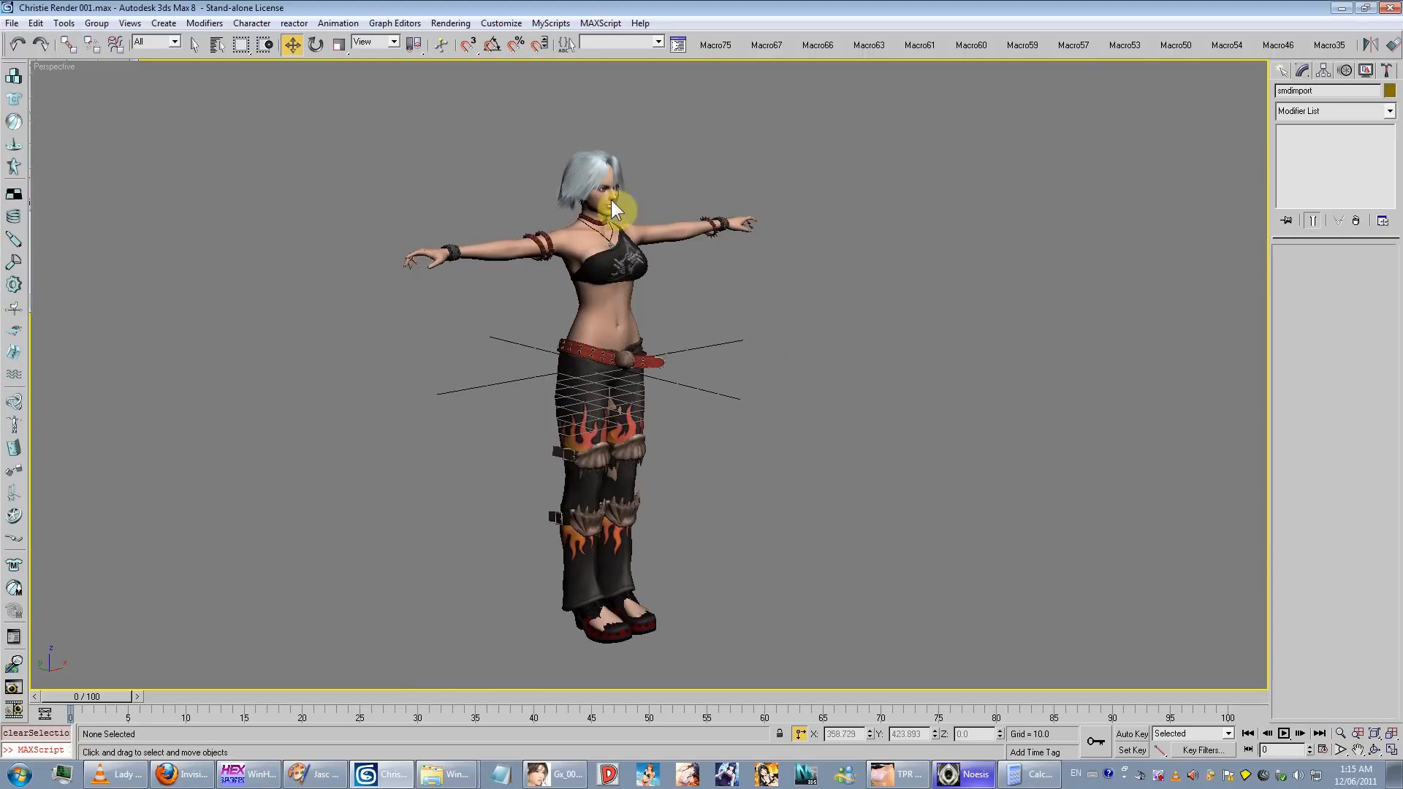
Step: Link the Head object to the head bone as its parent, working in a wireframe close-up
left_click(612, 208)
scroll(612, 208, "up", 4)
middle_click_drag(612, 208, 631, 380)
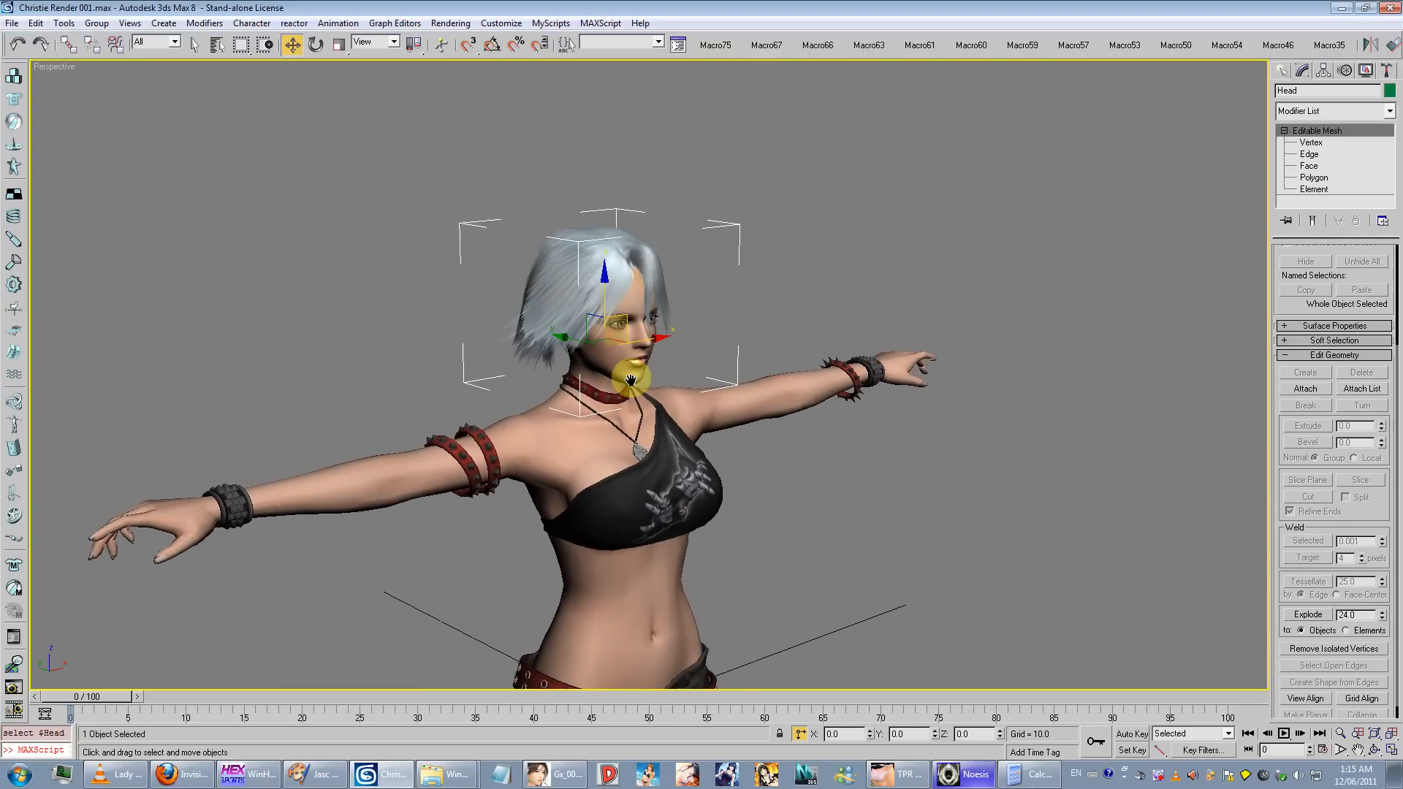
scroll(631, 380, "up", 3)
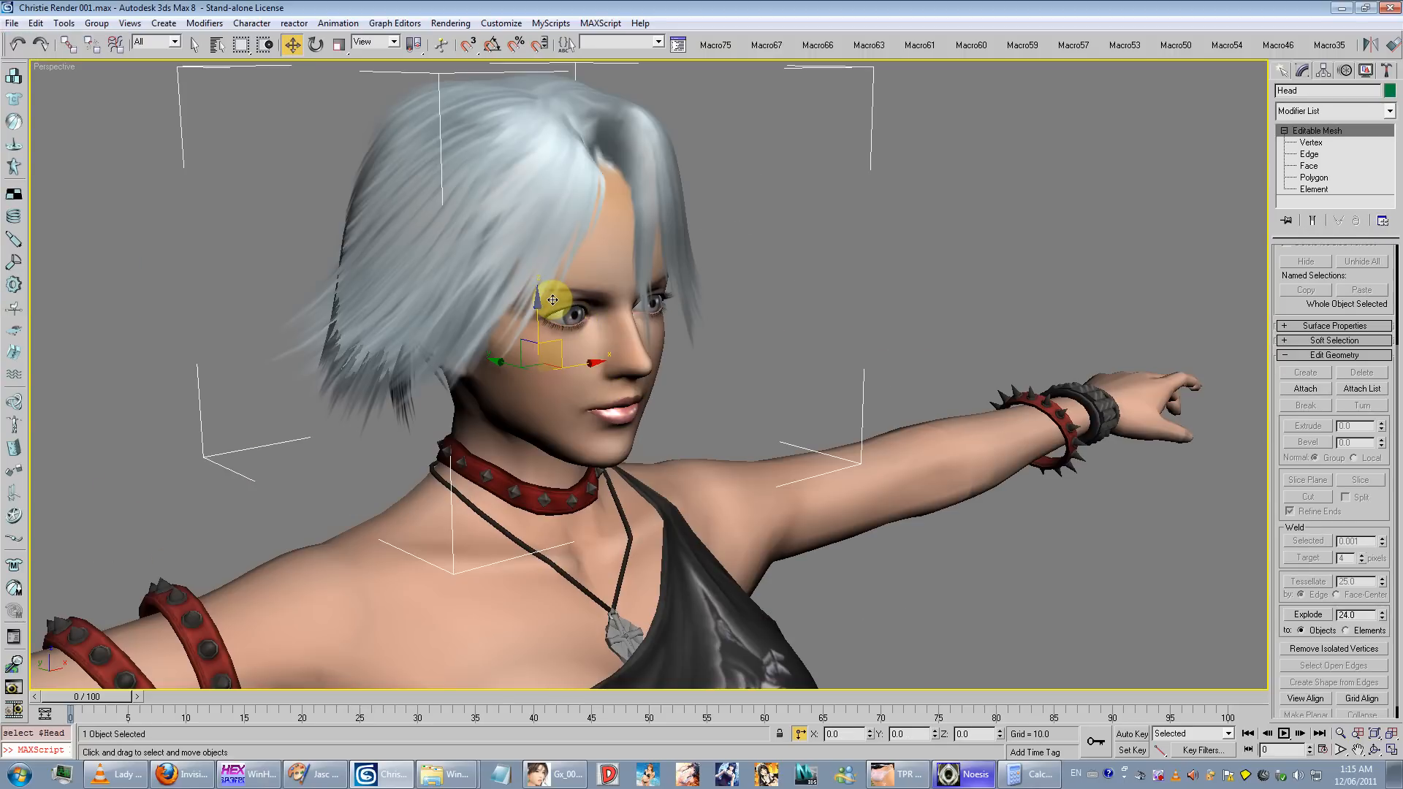
key("F3")
mouse_move(548, 304)
middle_mouse_down("alt")
mouse_move(573, 407)
mouse_move(600, 374)
middle_mouse_up("alt")
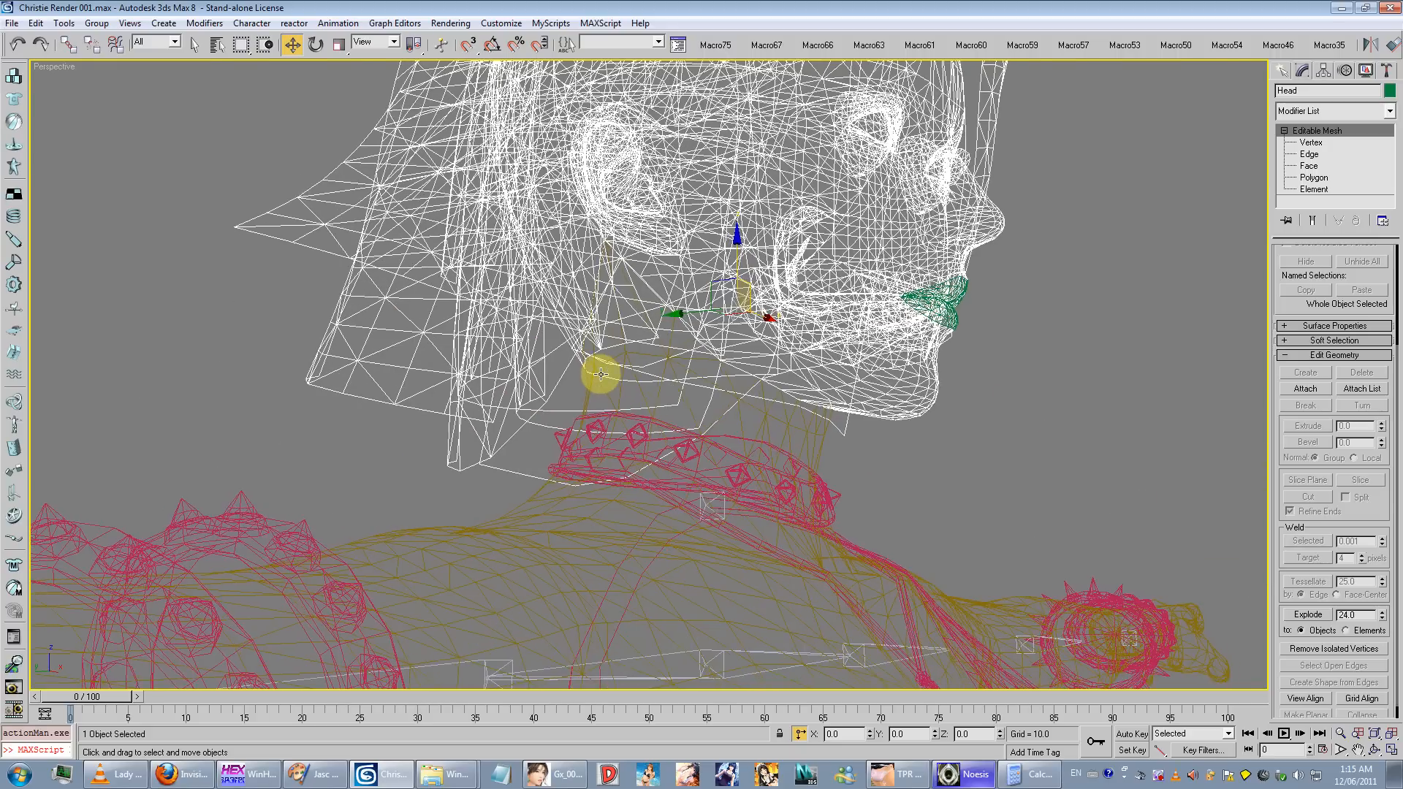
scroll(600, 374, "up", 2)
scroll(767, 373, "up", 2)
left_click(64, 45)
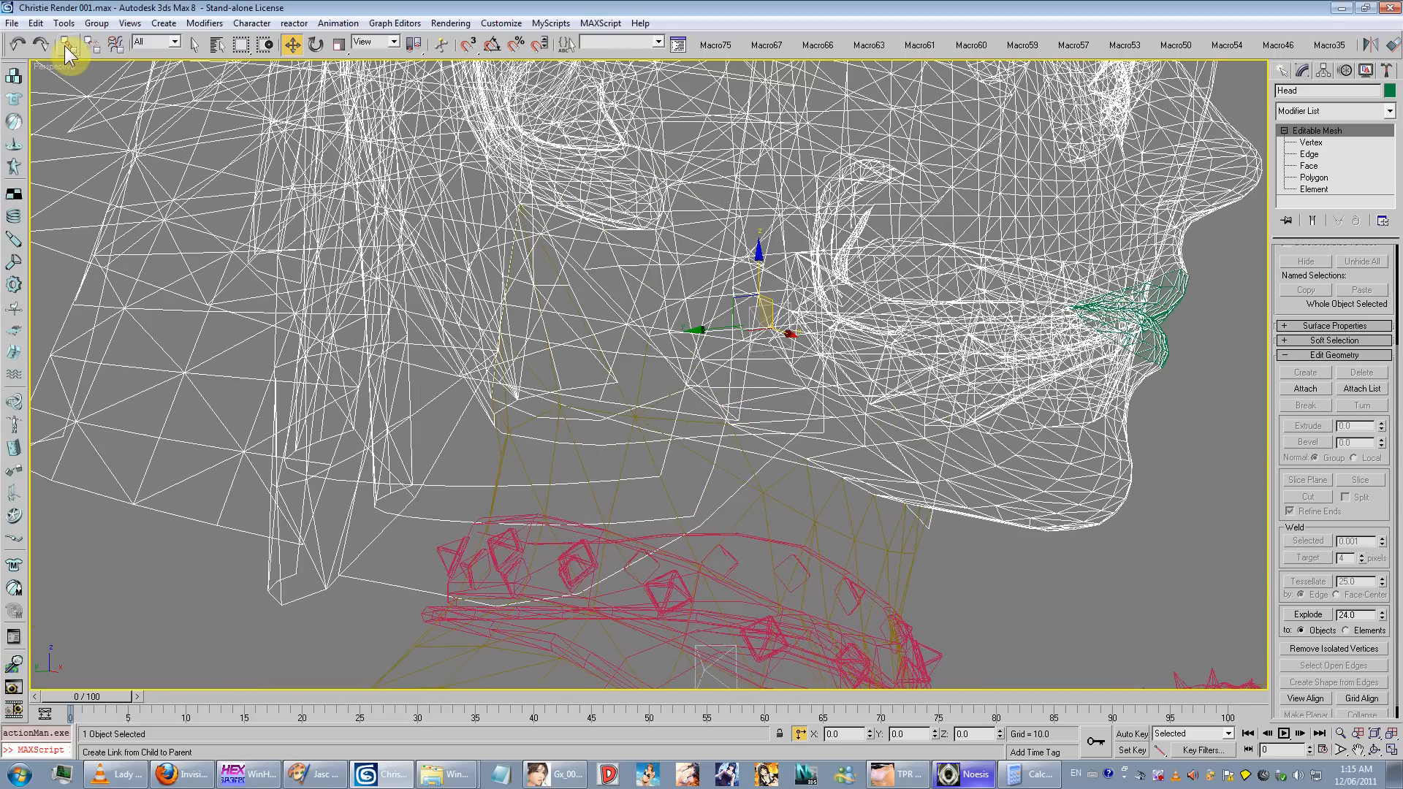
middle_click_drag(689, 327, 665, 344)
scroll(665, 343, "up", 5)
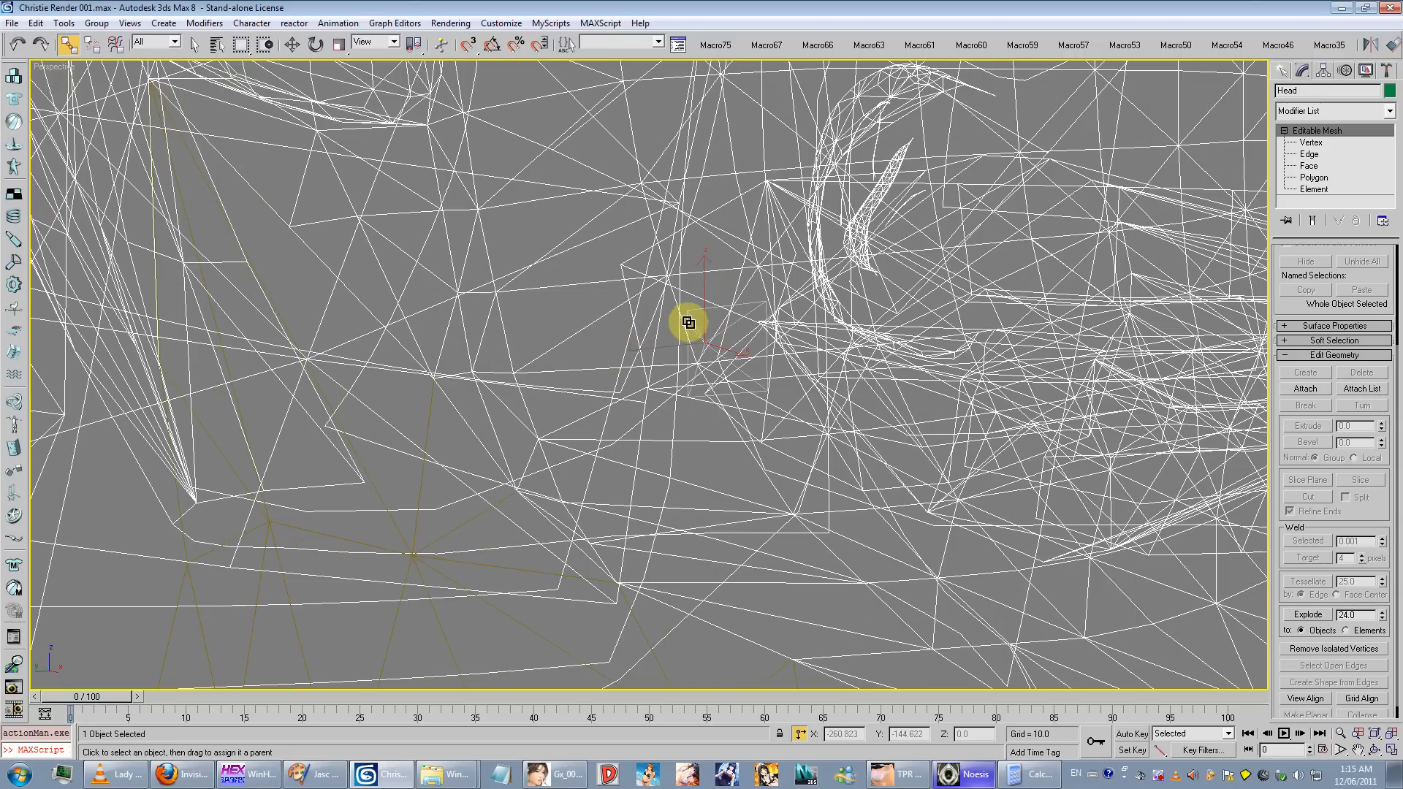
left_click(292, 46)
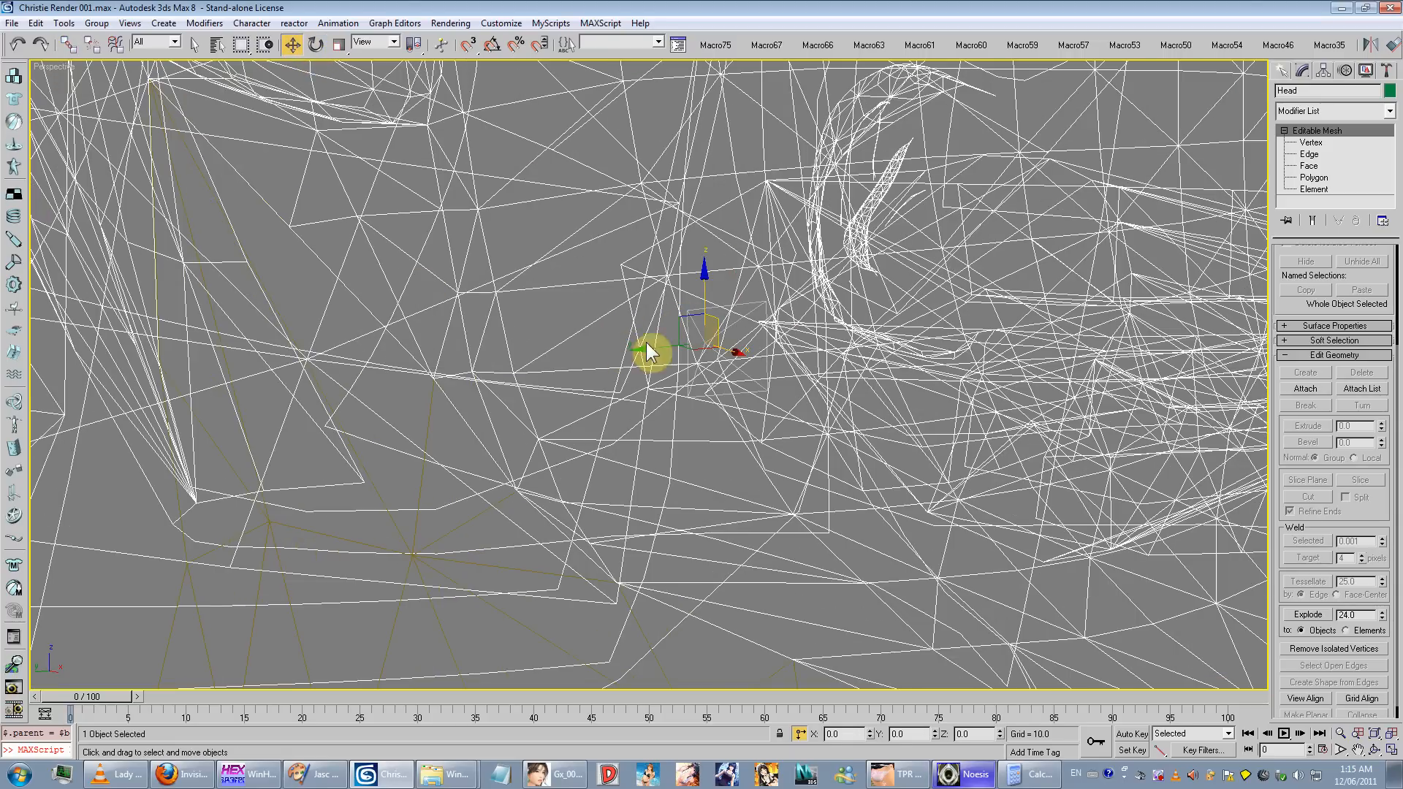
Step: Rotate the head bone in different directions in shaded view to test the linked head, undo each rotation and deselect the bone
left_click(688, 348)
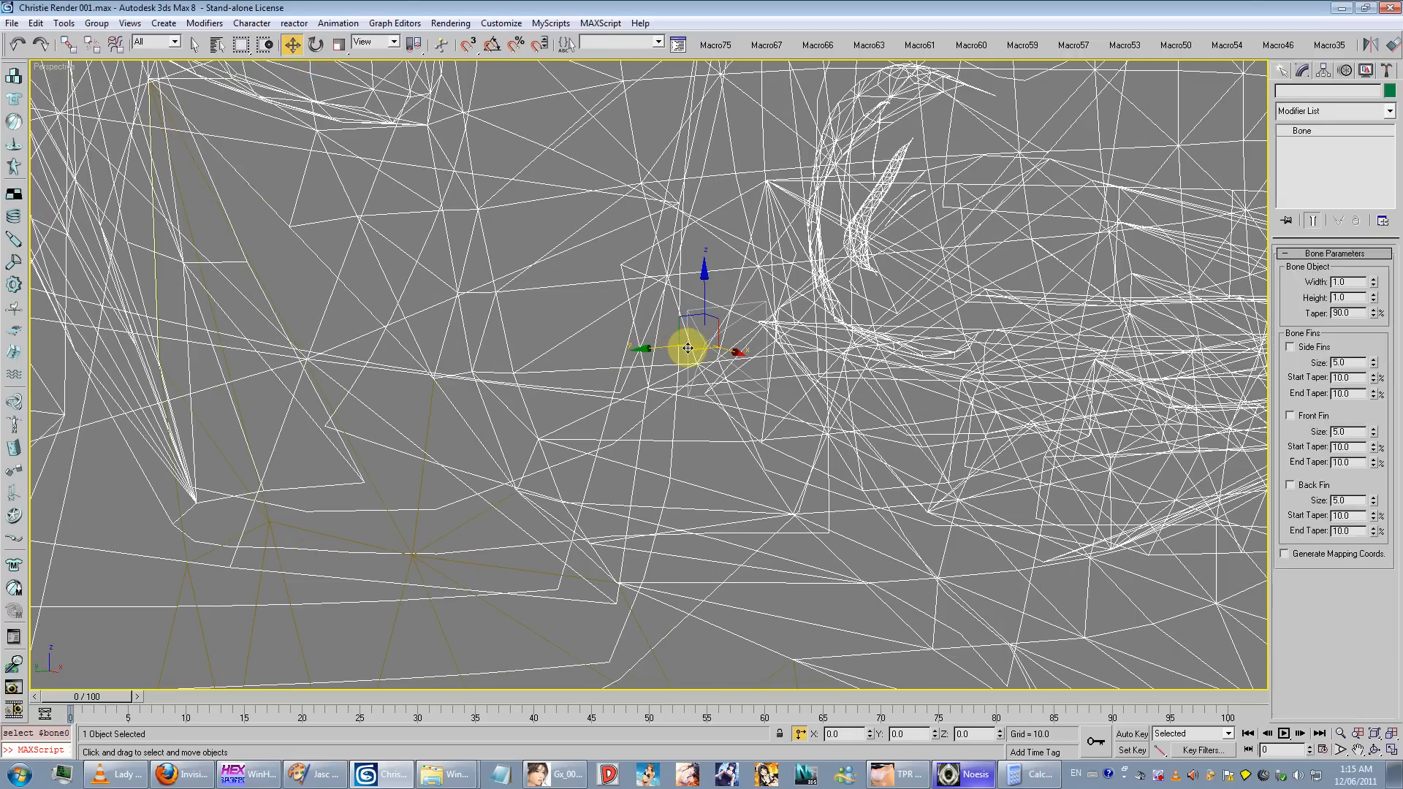
left_click(315, 45)
scroll(464, 379, "down", 5)
middle_click_drag(463, 378, 467, 331, "alt")
key("F3")
left_click_drag(543, 228, 582, 261)
scroll(583, 261, "down", 5)
middle_click_drag(582, 261, 537, 301, "alt")
scroll(504, 289, "up", 4)
key("ctrl+z")
left_click_drag(498, 360, 482, 284)
scroll(482, 284, "down", 5)
middle_click_drag(511, 407, 658, 391, "alt")
key("ctrl+z")
middle_click_drag(745, 390, 576, 388, "alt")
left_click(690, 430)
scroll(692, 435, "down", 5)
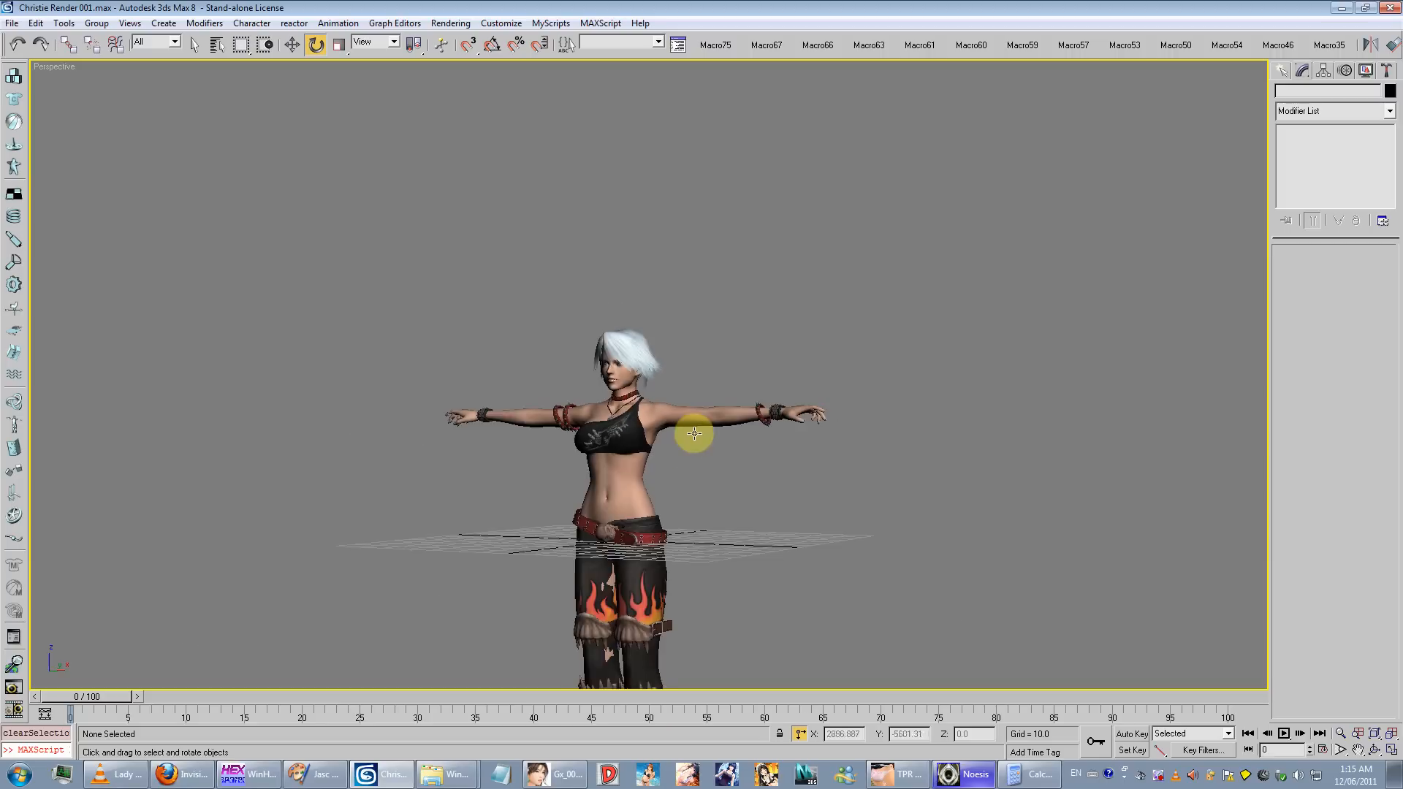
Step: Examine the outfit's Editable Poly and the body's Skin and Editable Mesh levels, and clear the selection
scroll(730, 453, "up", 4)
middle_click_drag(692, 435, 711, 344, "alt")
scroll(684, 492, "down", 4)
left_click(628, 330)
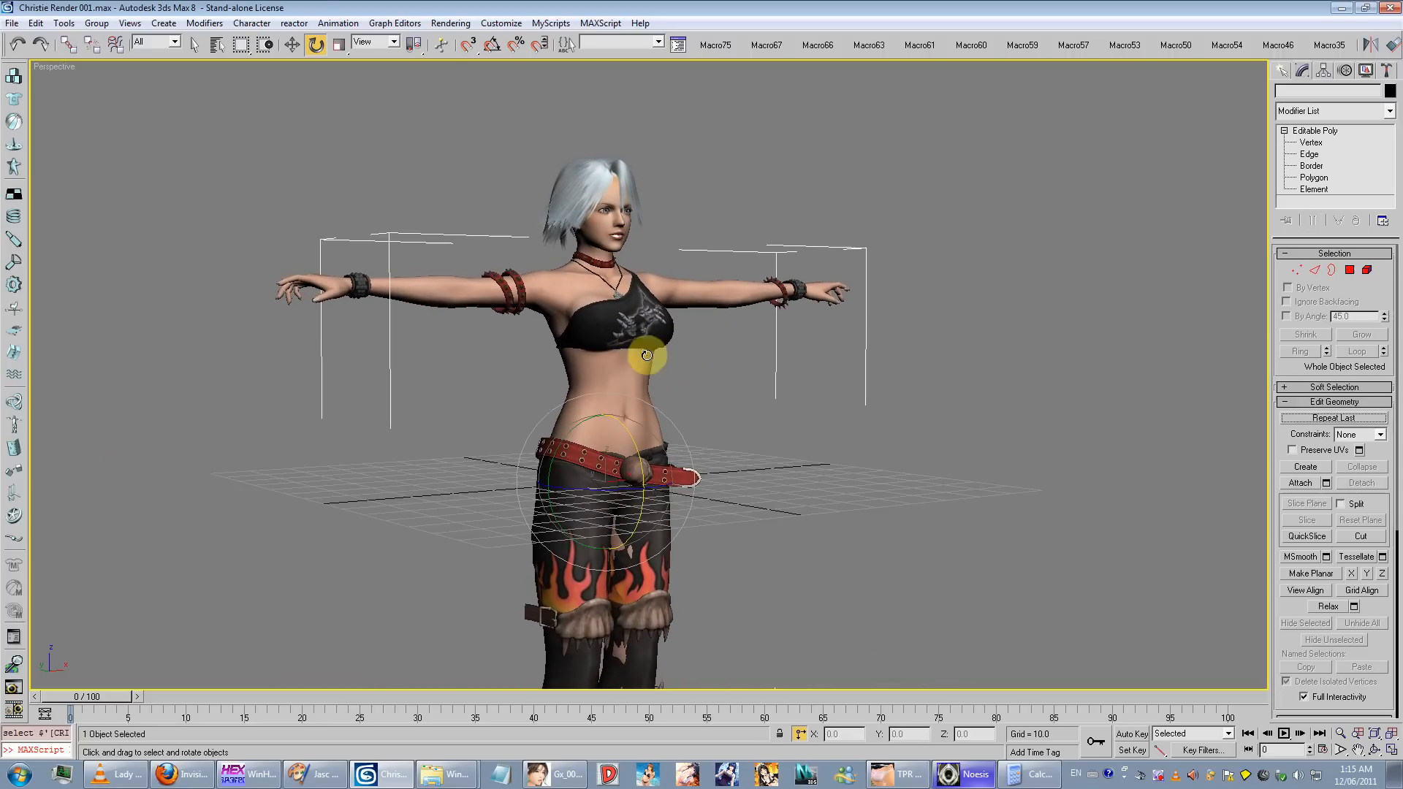
left_click(743, 366)
left_click(581, 289)
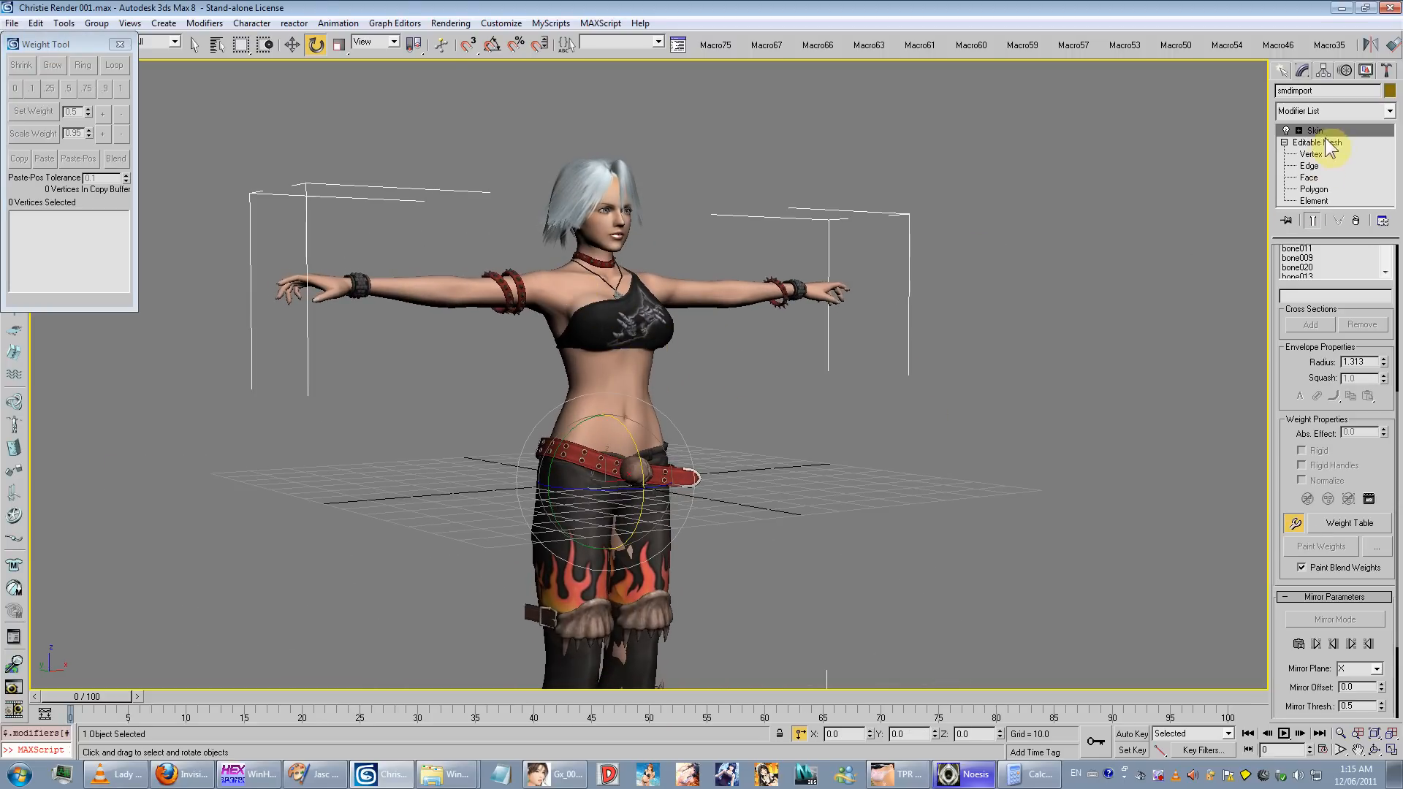
left_click(1310, 154)
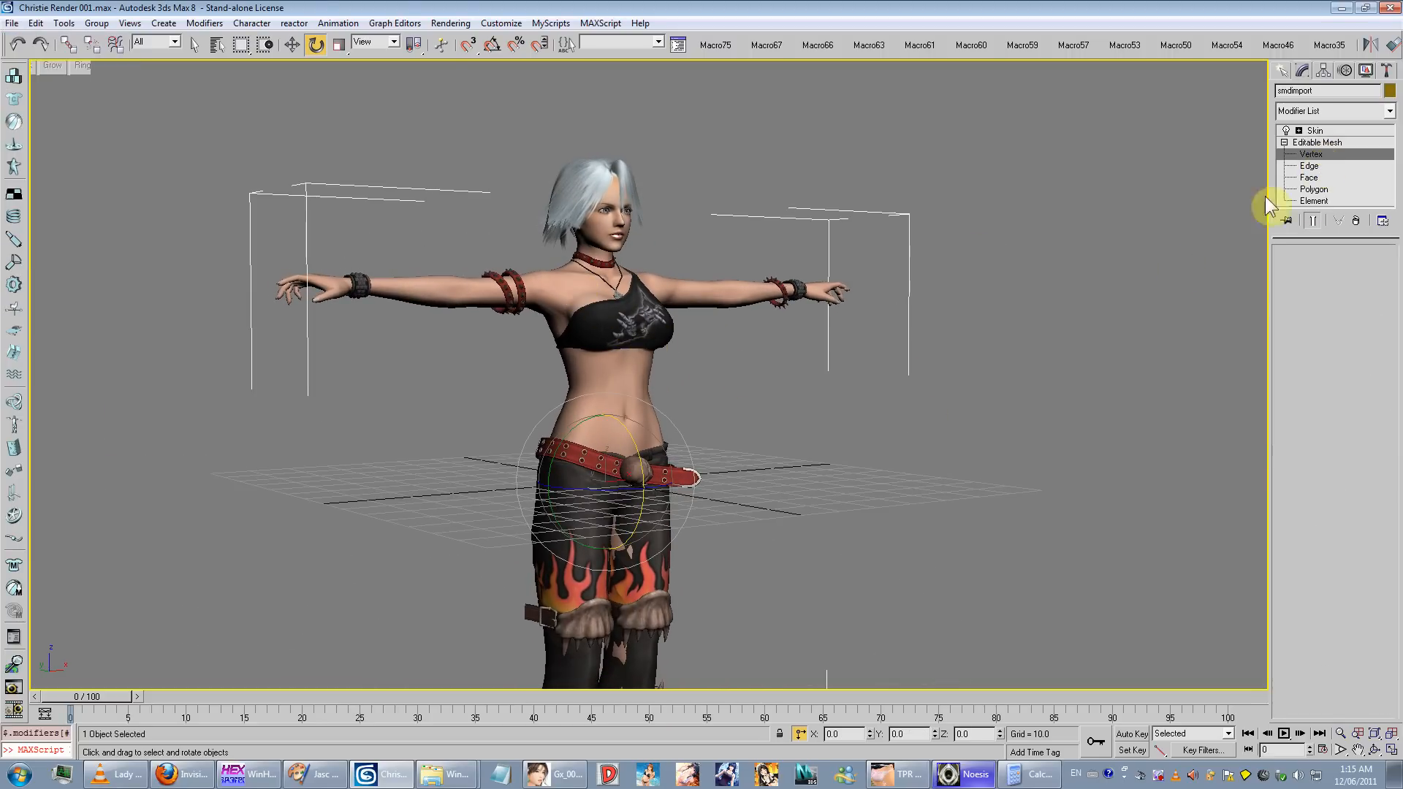
left_click(1283, 155)
left_click(35, 24)
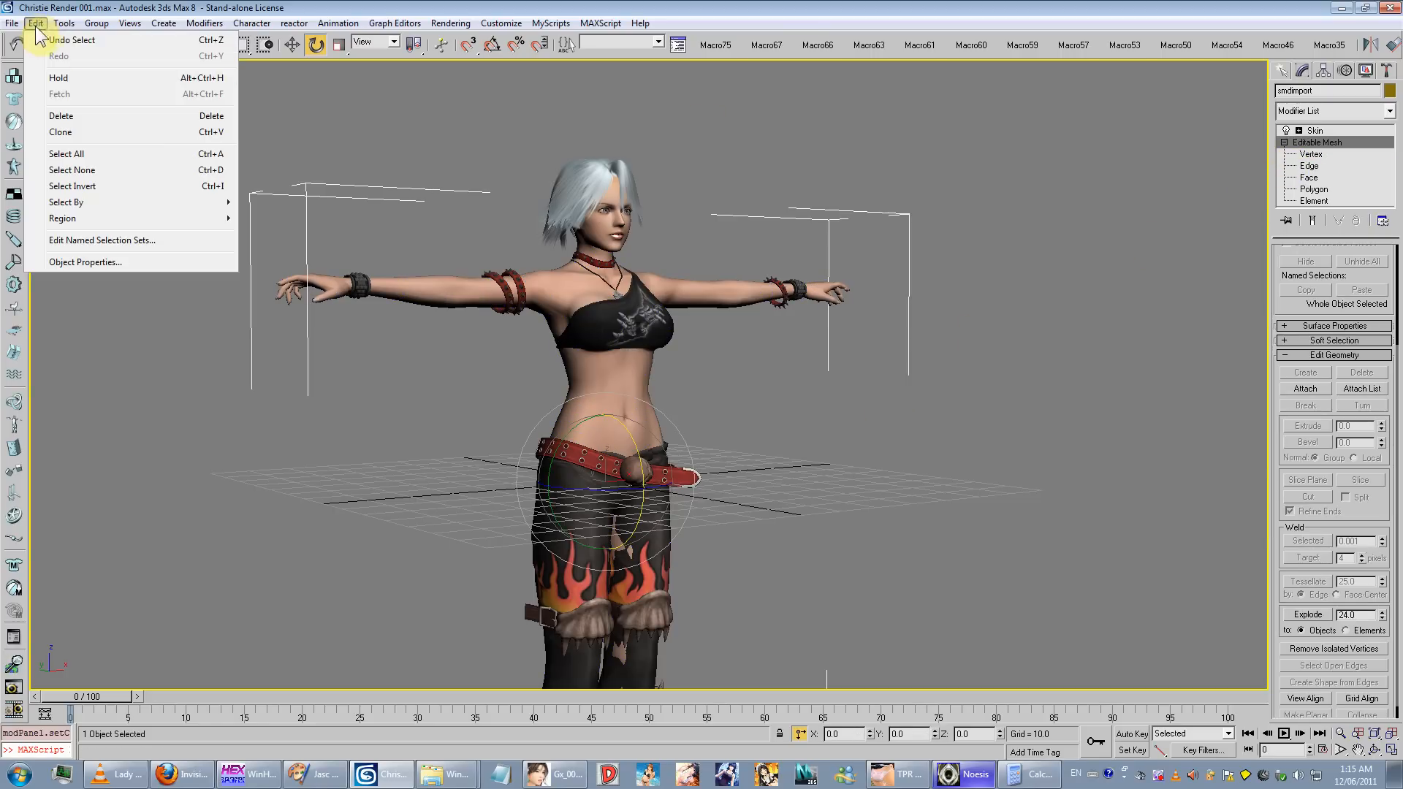
left_click(72, 170)
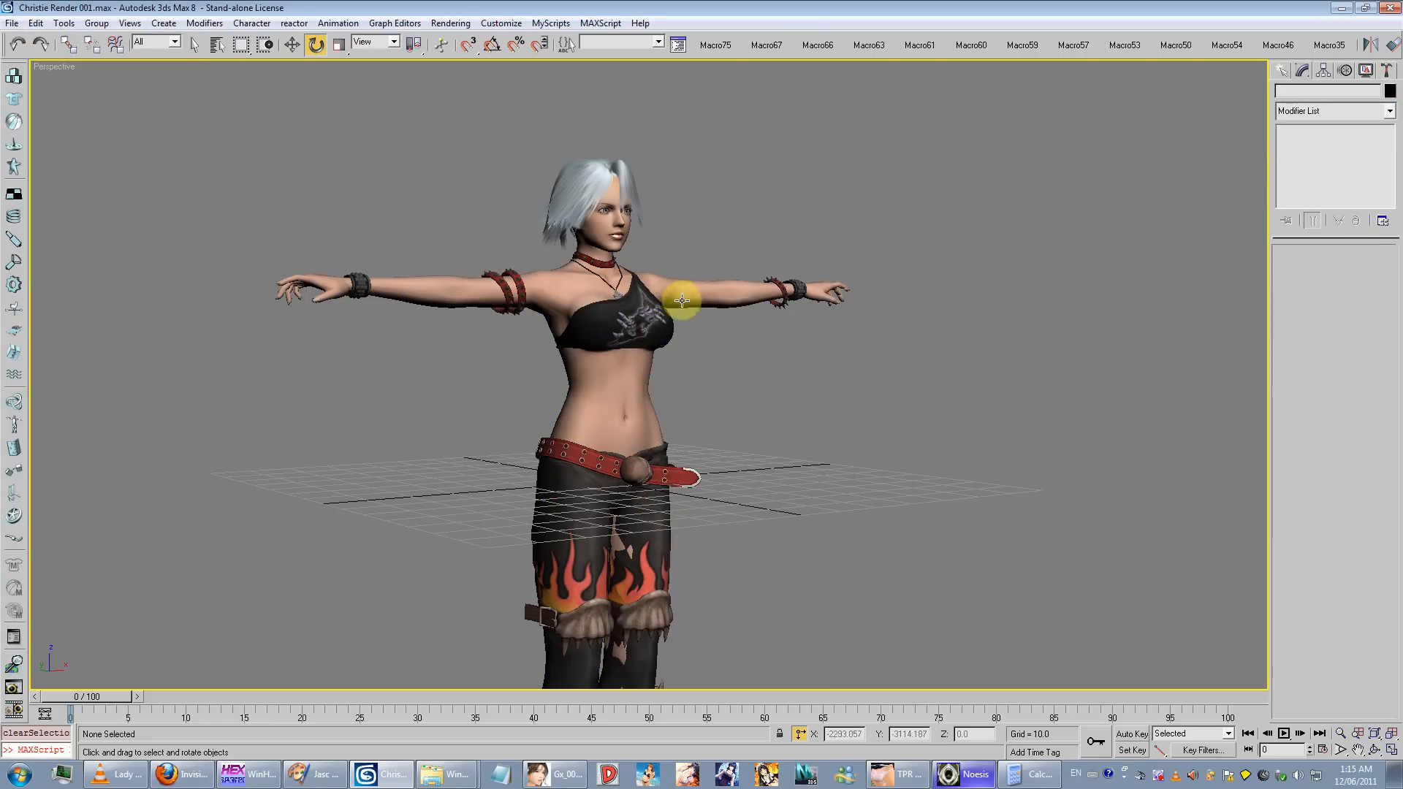
Step: Hide everything except the skinned body mesh and the outfit mesh
left_click(666, 340)
left_click(713, 306, "ctrl")
right_click(721, 292)
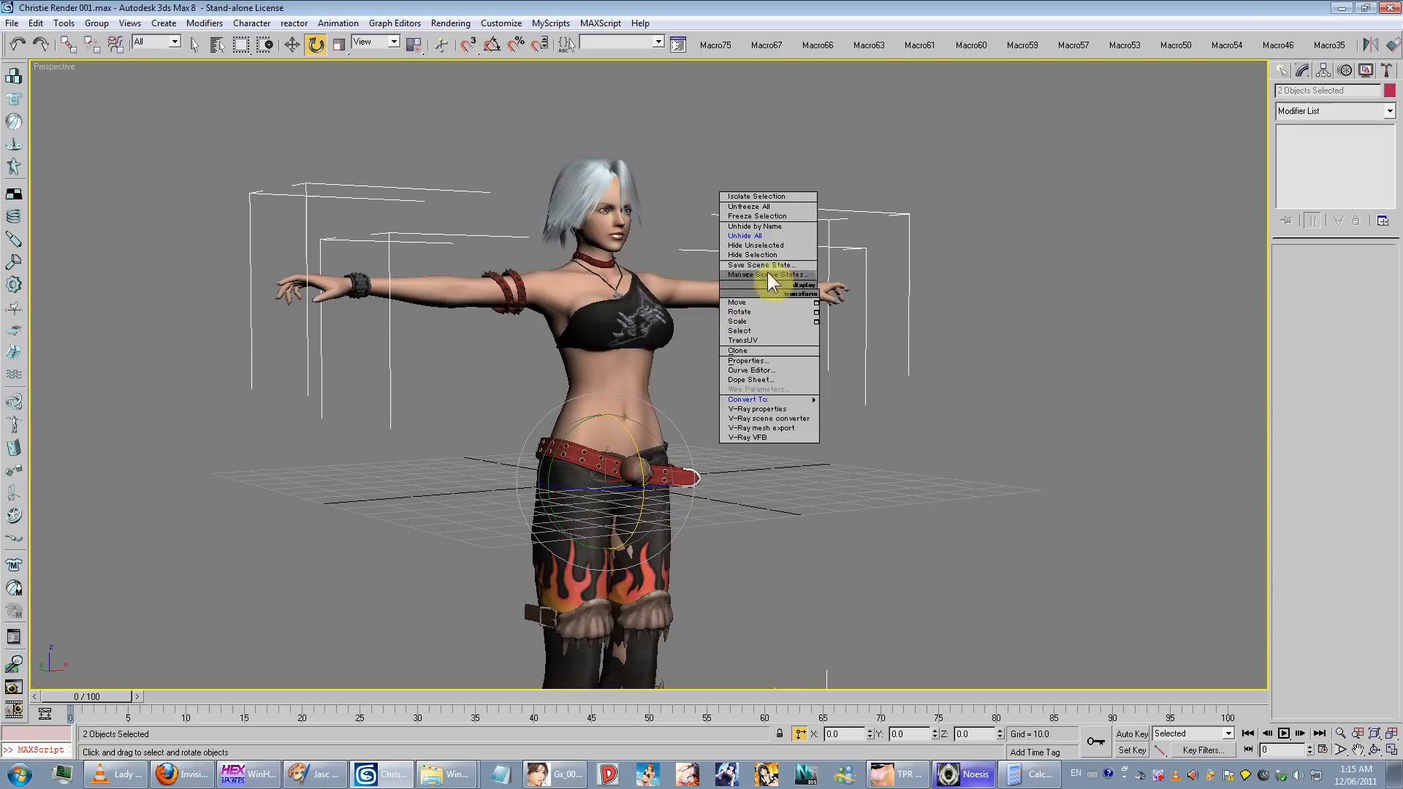
left_click(781, 251)
Step: Examine the isolated body and outfit meshes individually, in wireframe and in the scene's object list
left_click(694, 311)
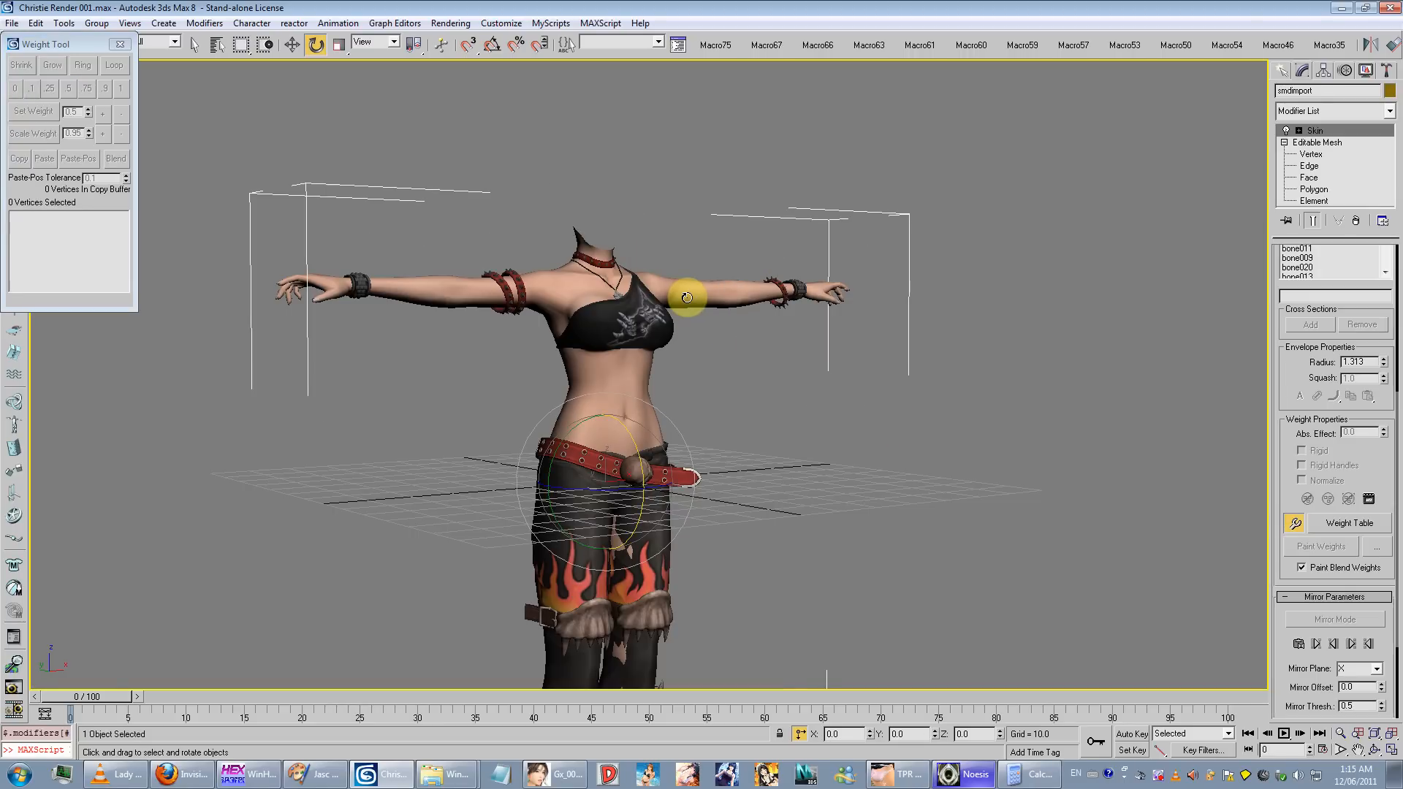
left_click(673, 323)
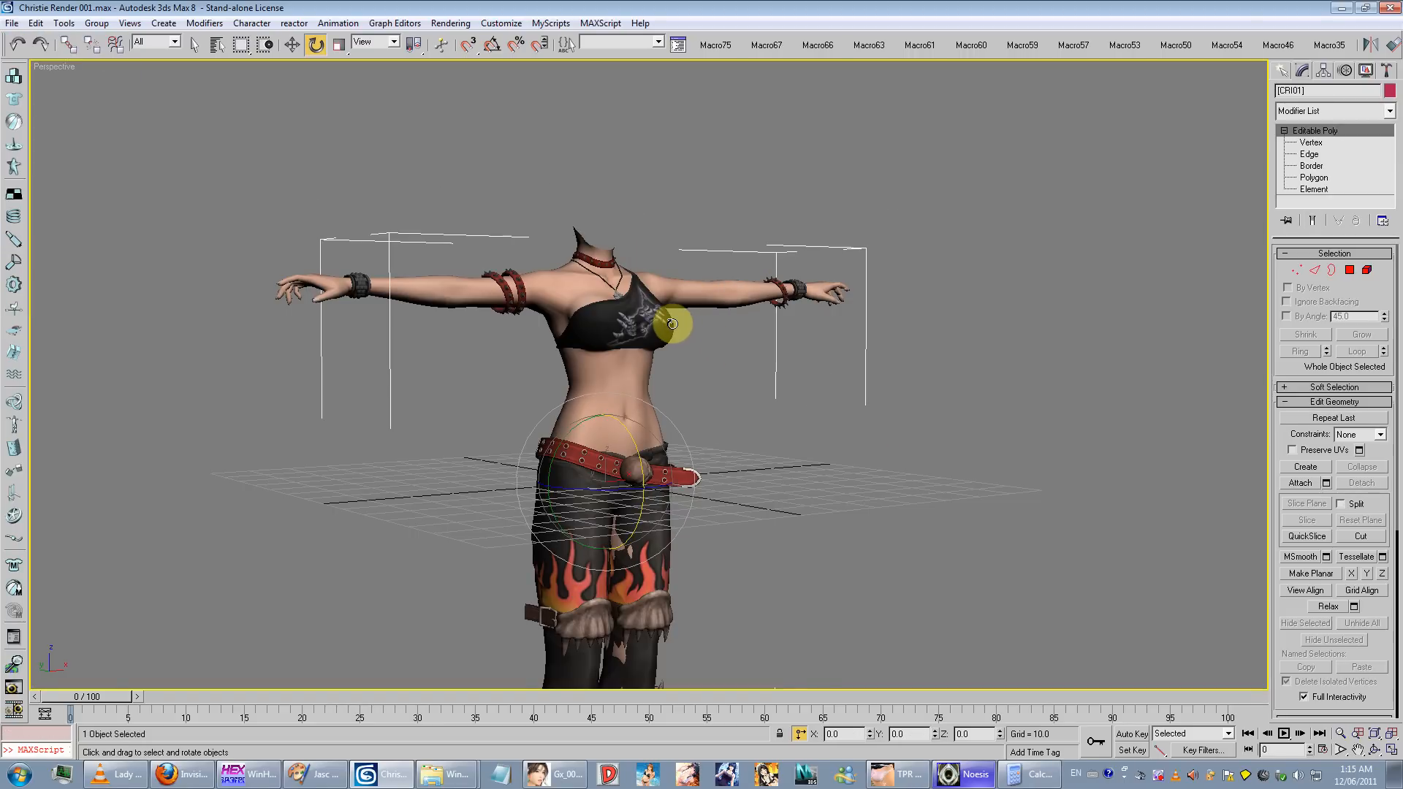
scroll(671, 386, "down", 3)
left_click(729, 397)
key("h")
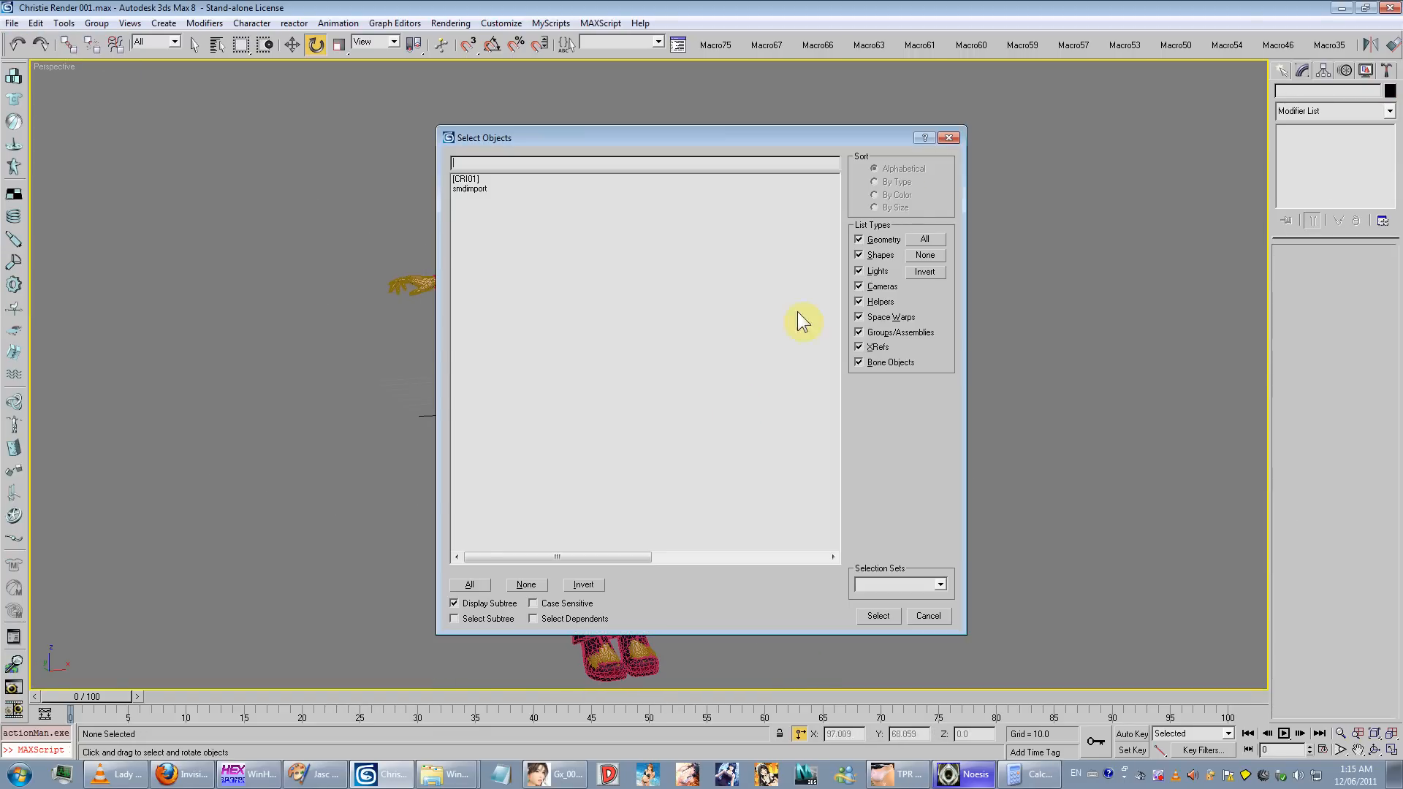
left_click(949, 138)
Step: Clone the skinned body mesh, hide the original and check the object list for the clone
left_click(605, 293)
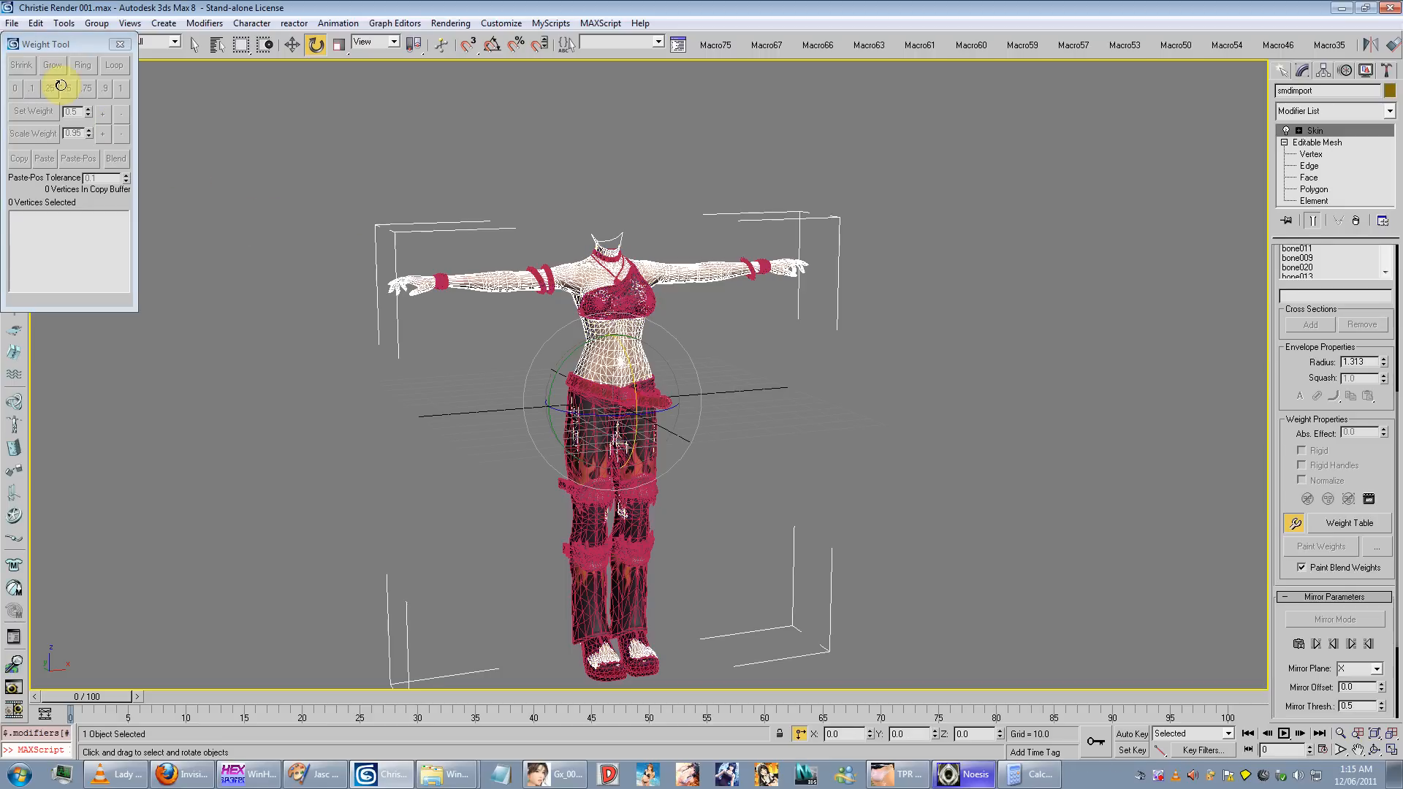
left_click(35, 24)
left_click(74, 132)
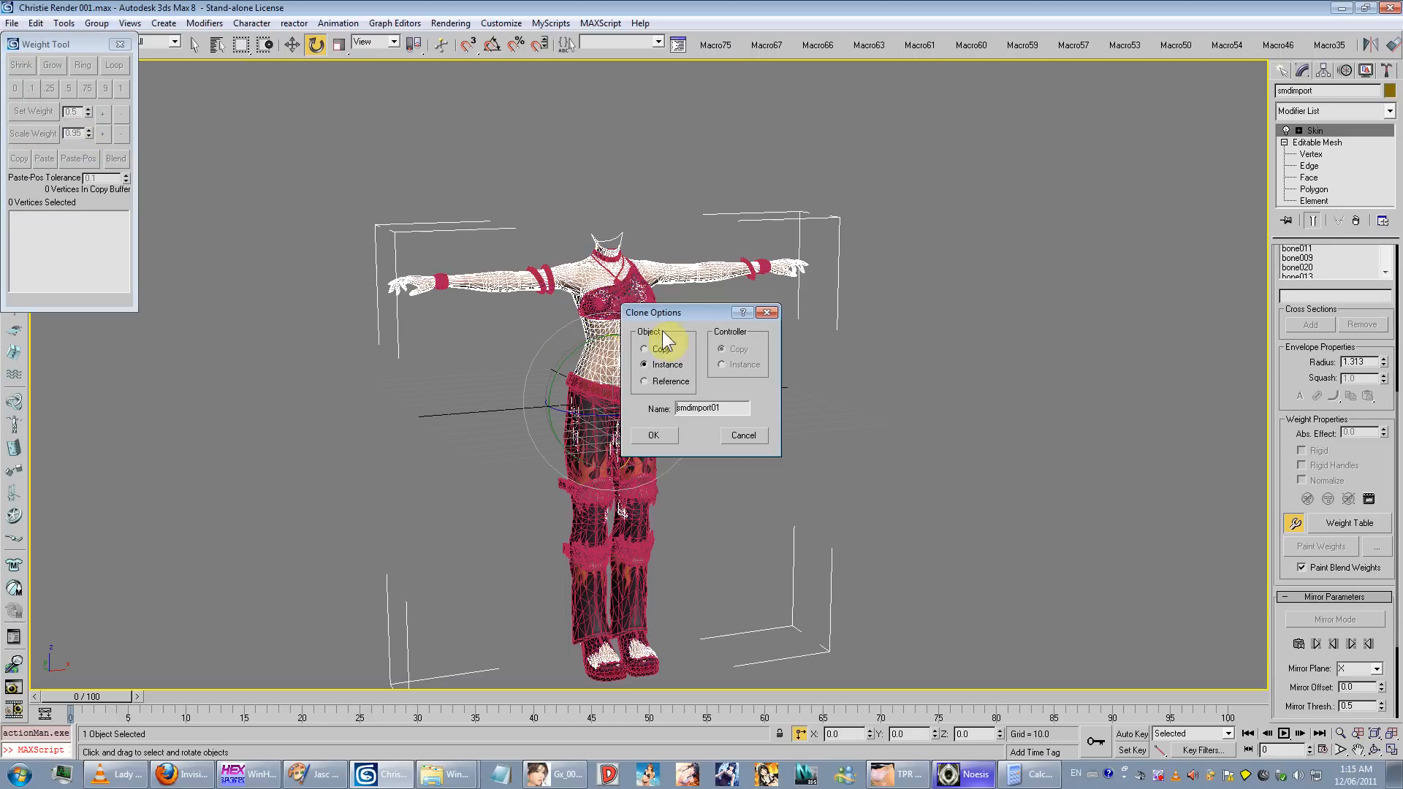
left_click(653, 435)
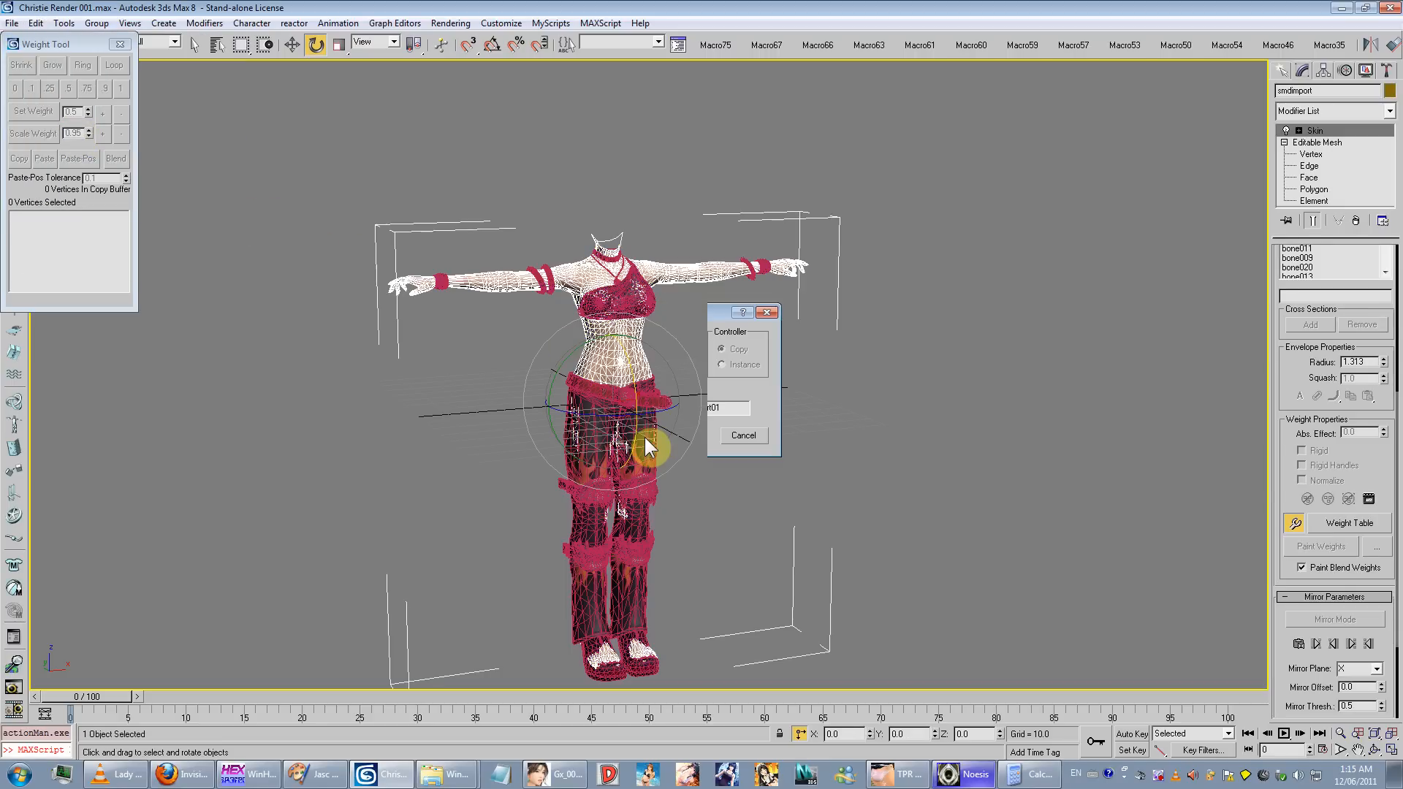
right_click(714, 276)
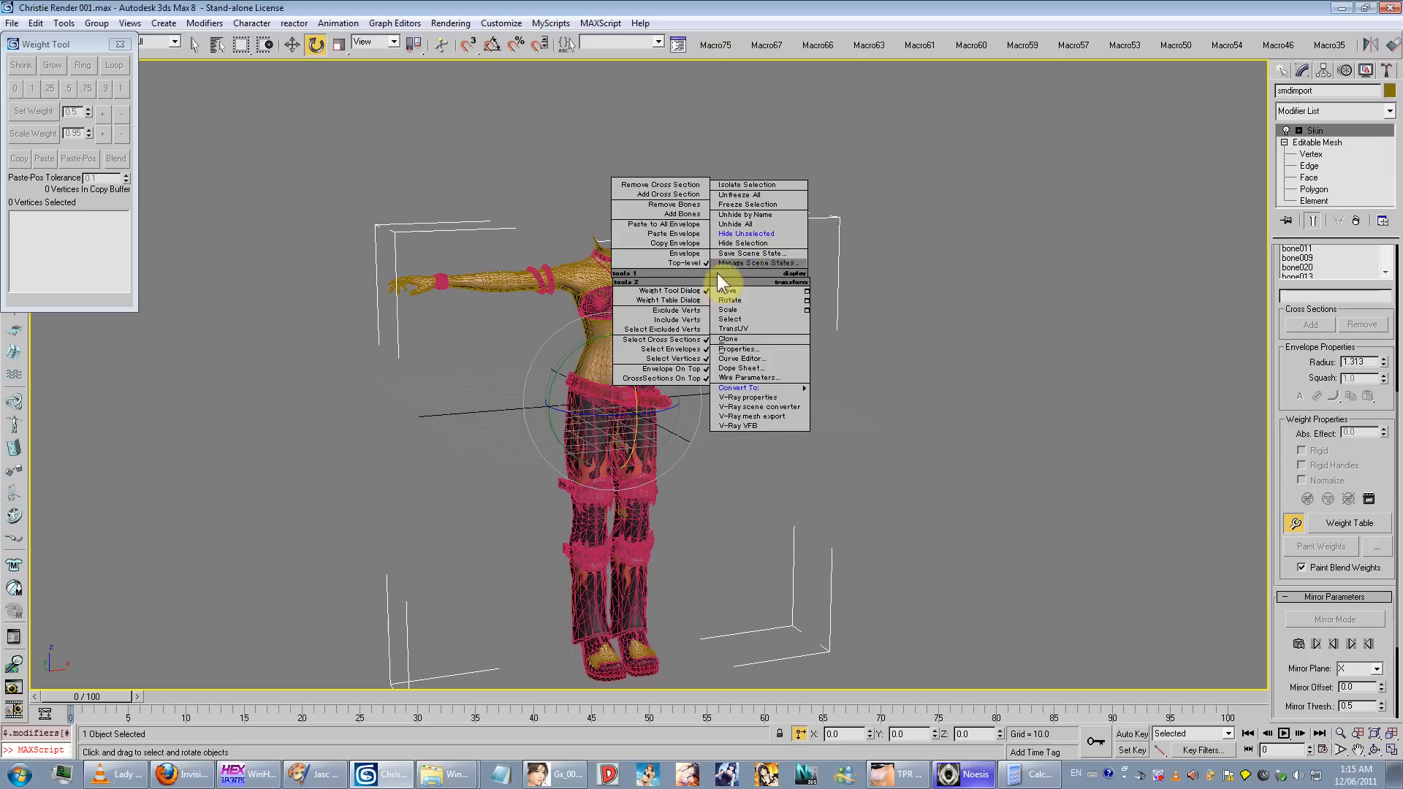
left_click(719, 270)
key("h")
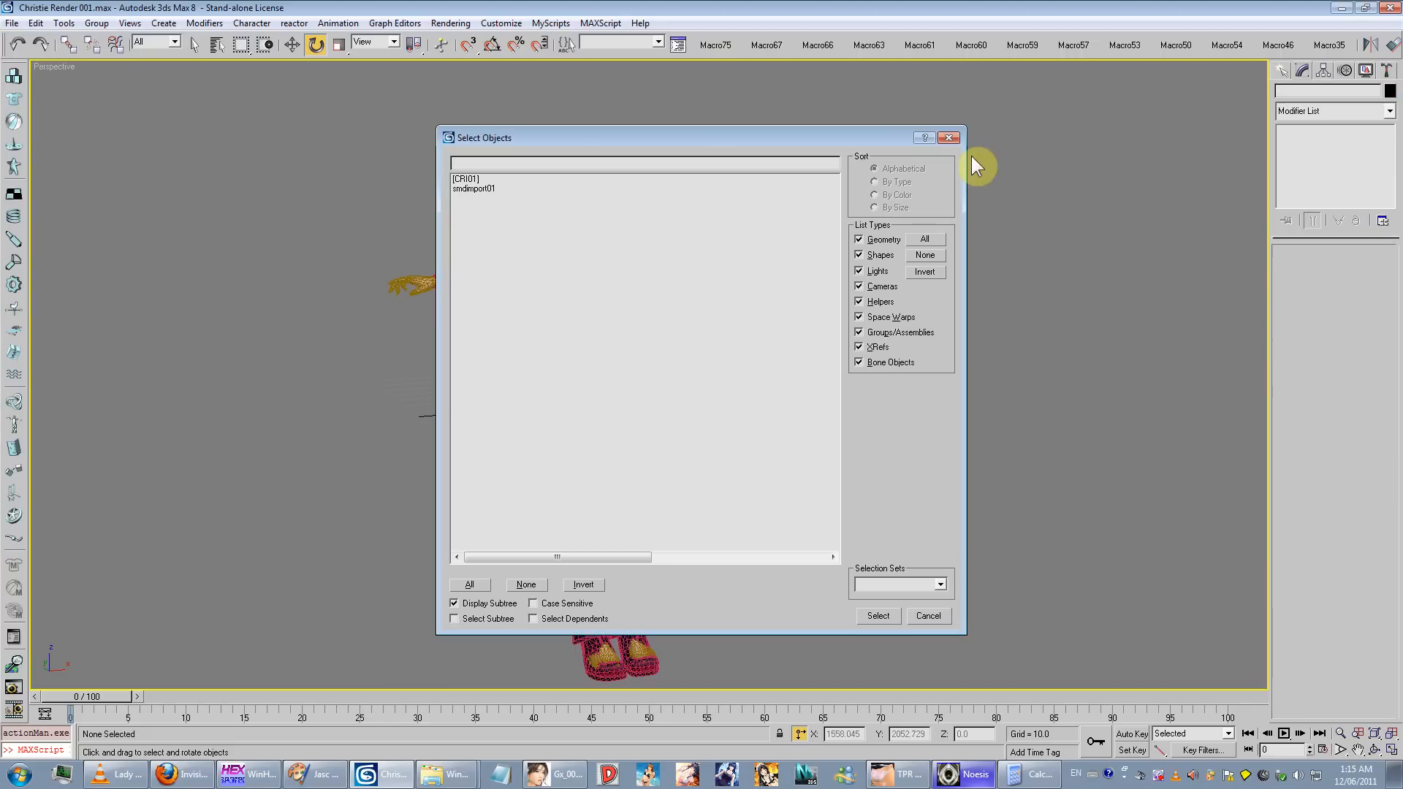
left_click(949, 139)
Step: Inspect the cloned body's Editable Mesh vertices and copy its Skin modifier
left_click(723, 272)
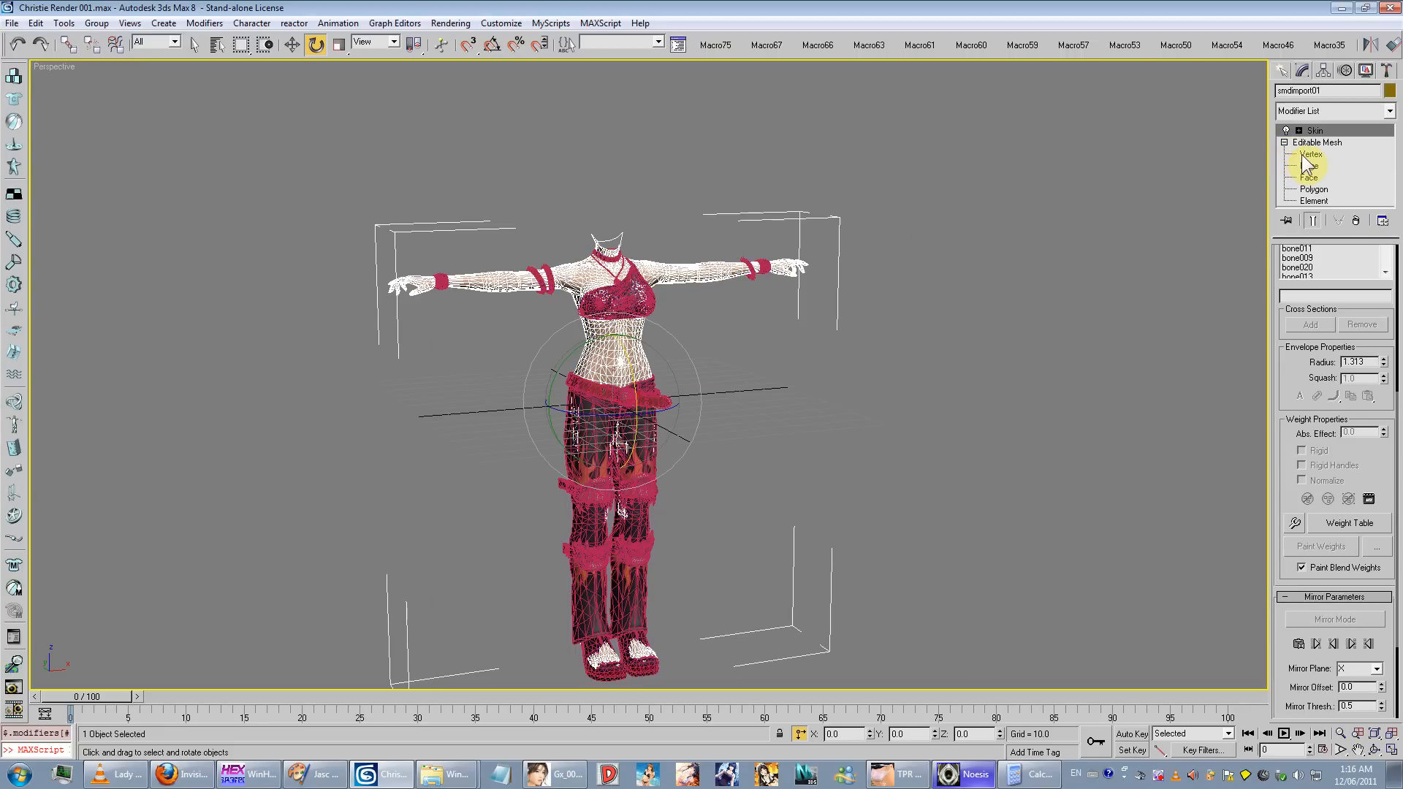
left_click(1308, 155)
scroll(840, 398, "down", 3)
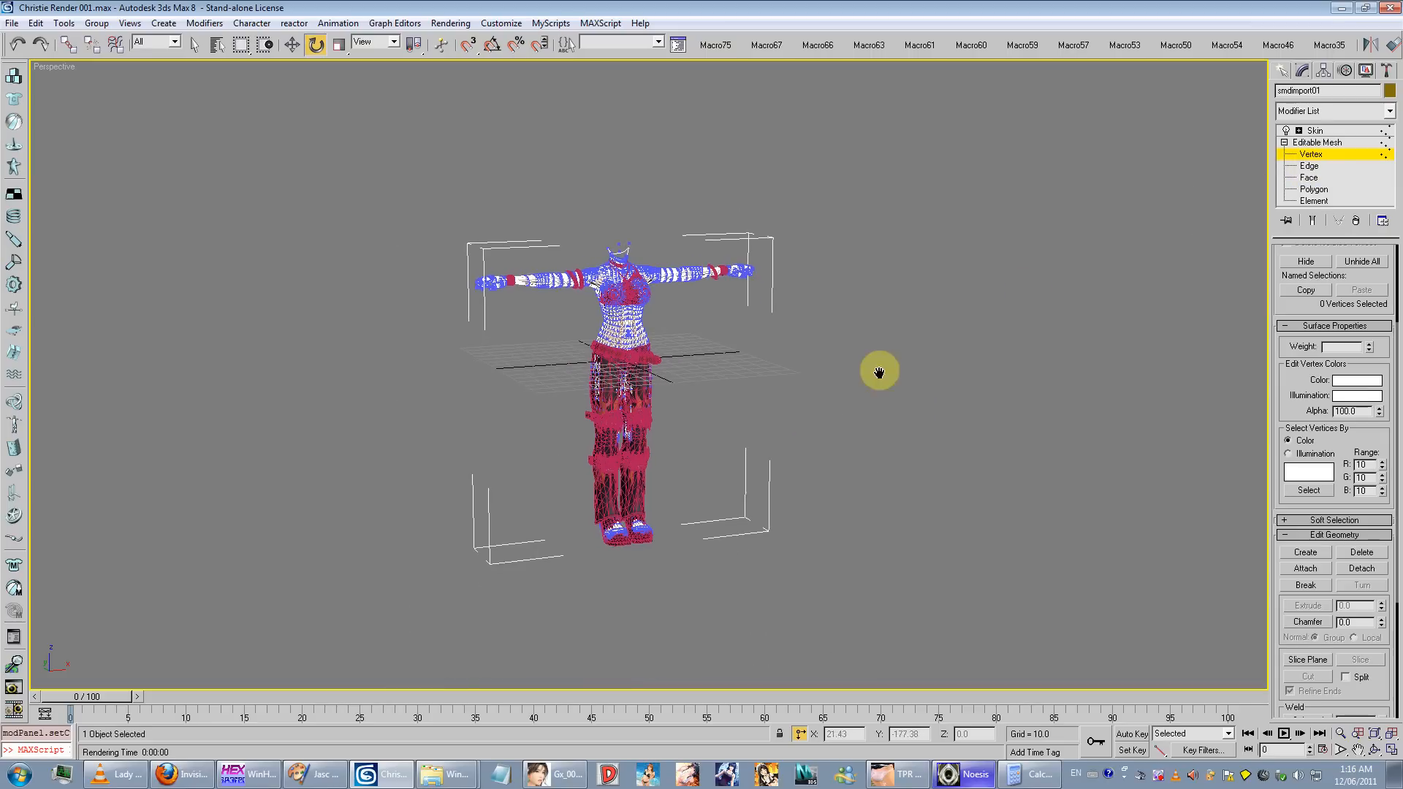
middle_click_drag(879, 373, 881, 373)
left_click(1315, 142)
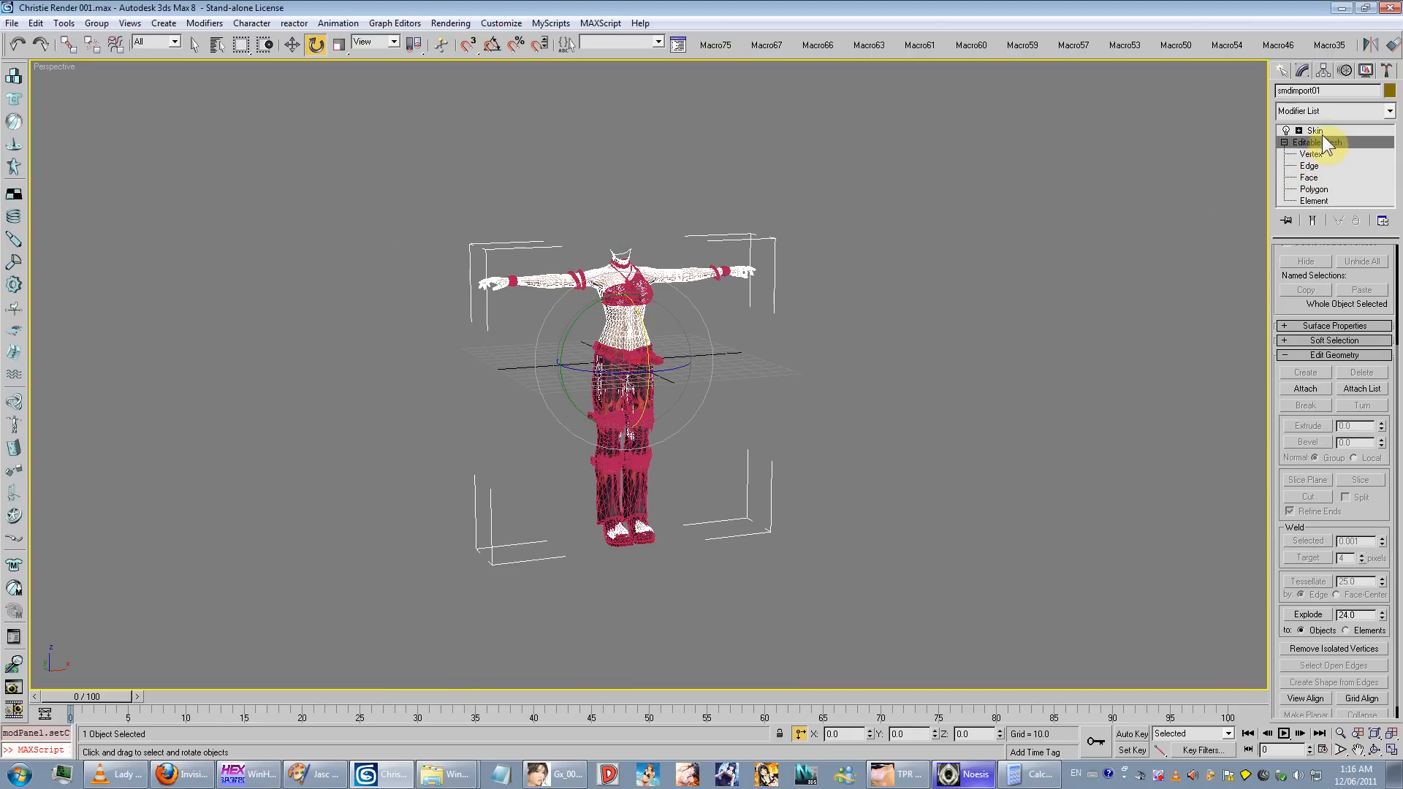
left_click(1321, 134)
right_click(1325, 129)
left_click(1284, 190)
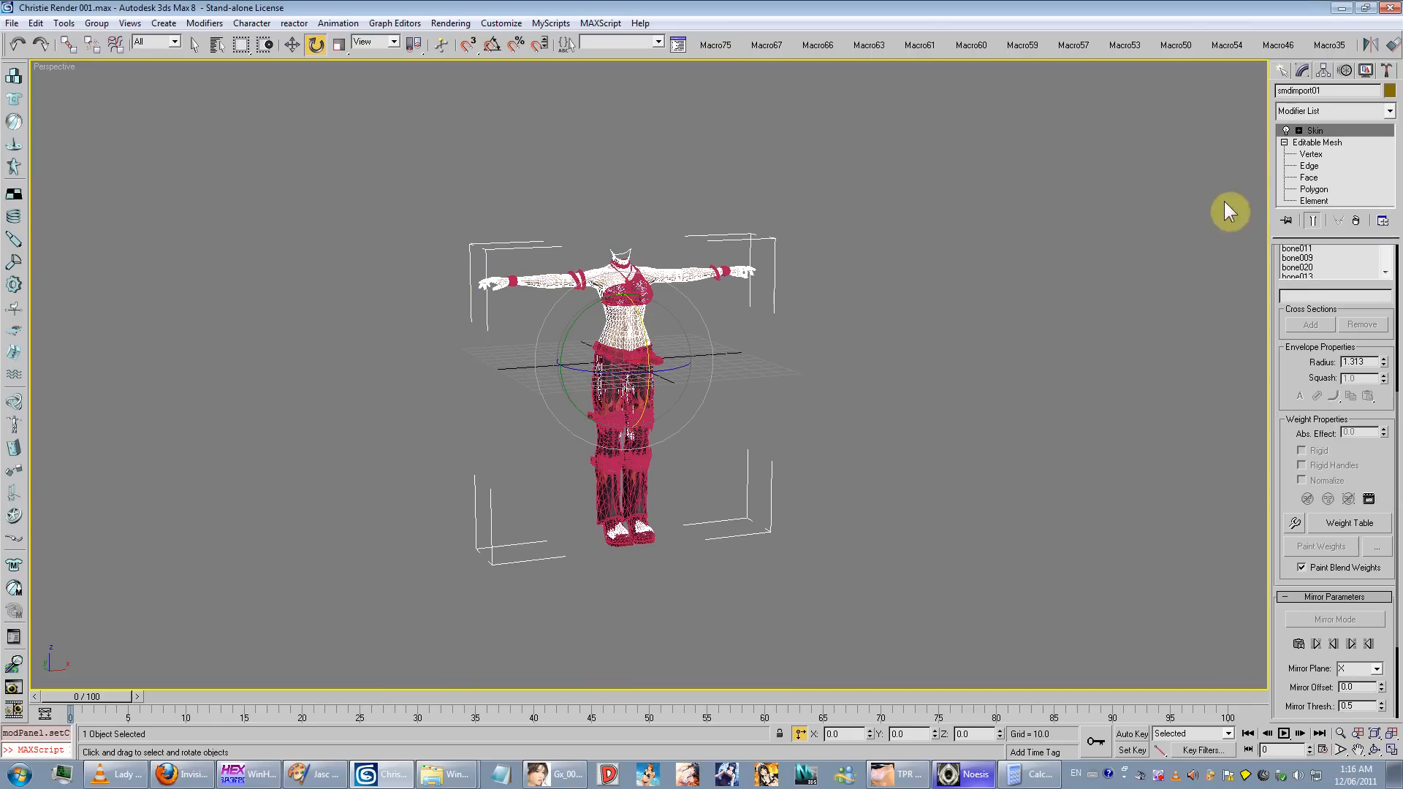
Step: Paste the copied Skin modifier onto the outfit's Editable Poly and check its envelopes
left_click(773, 357)
left_click(635, 347)
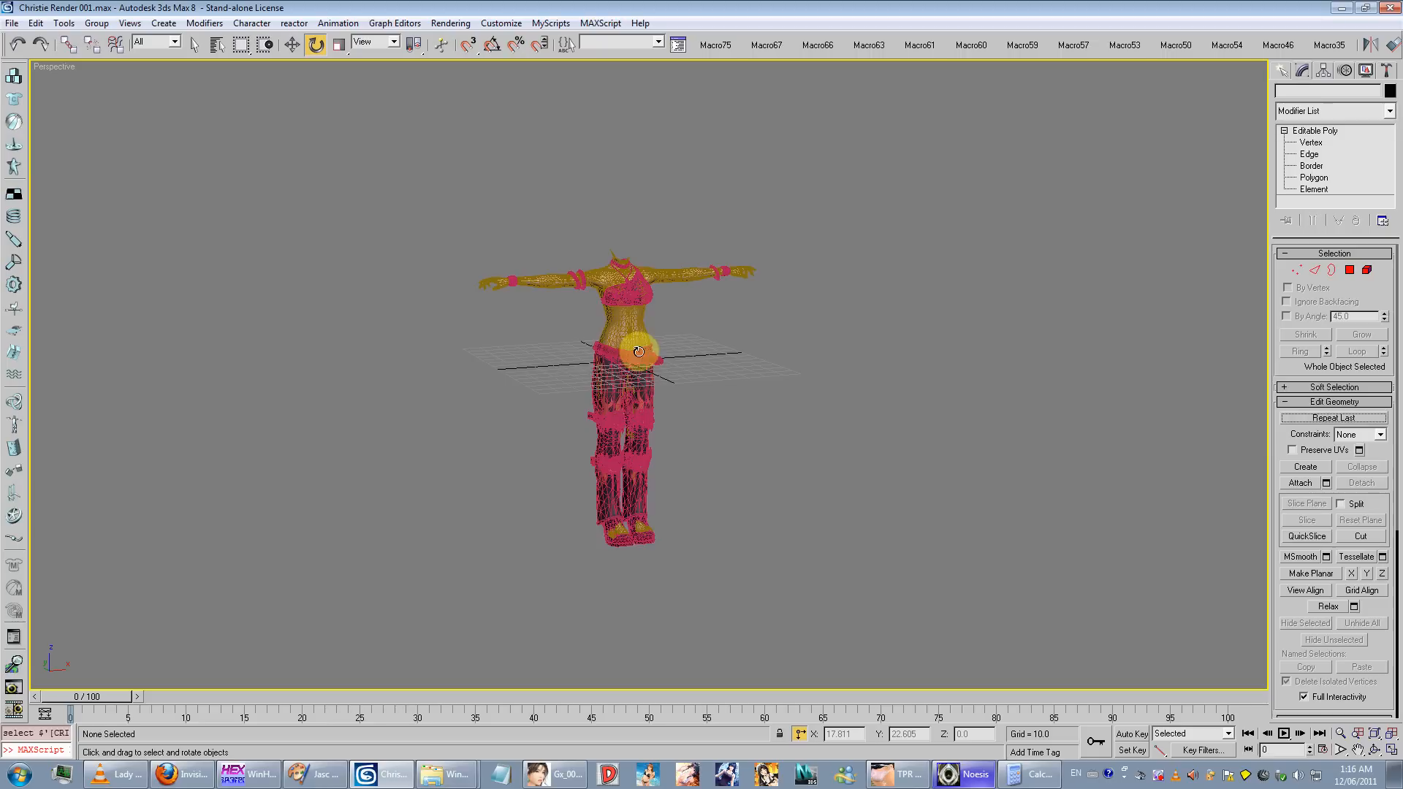
right_click(1327, 138)
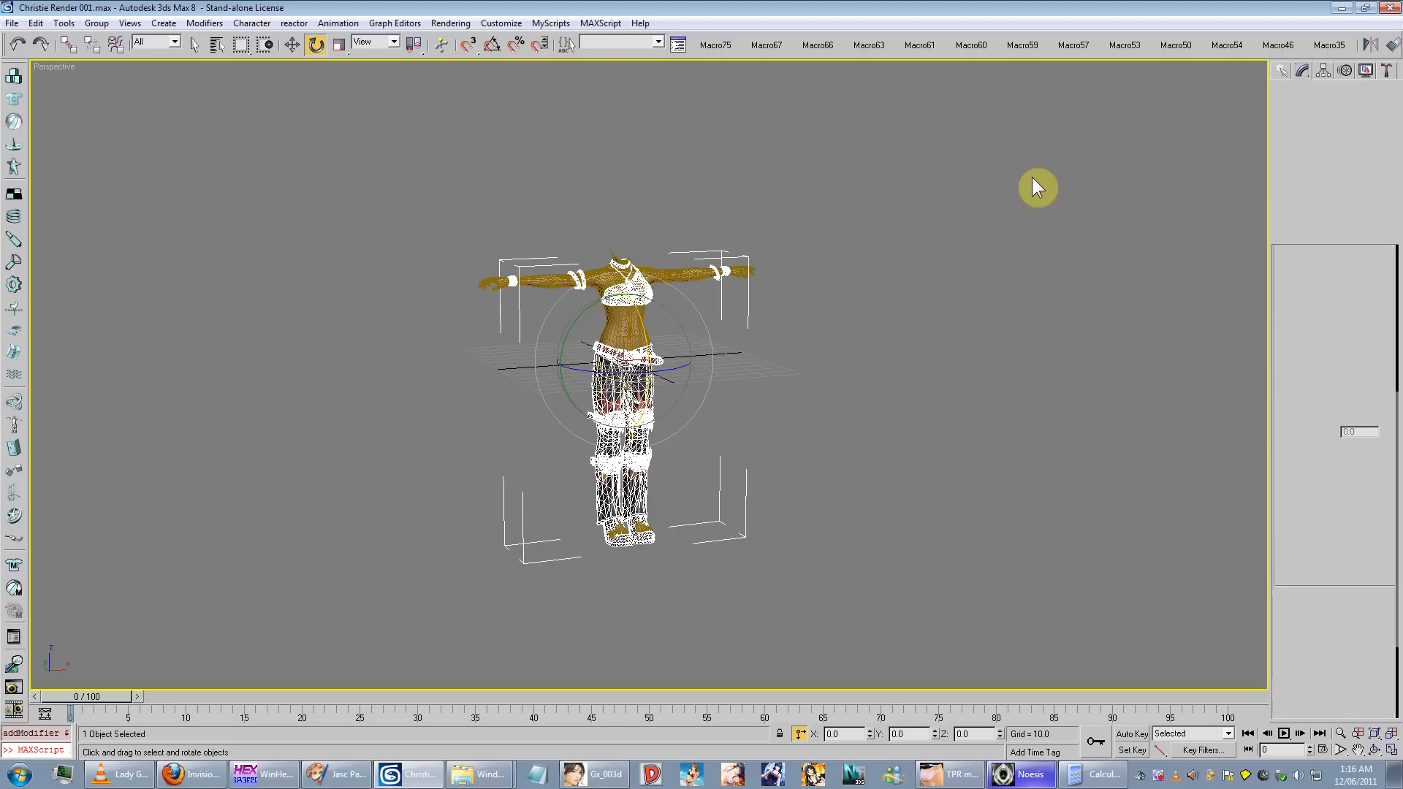
left_click(1323, 133)
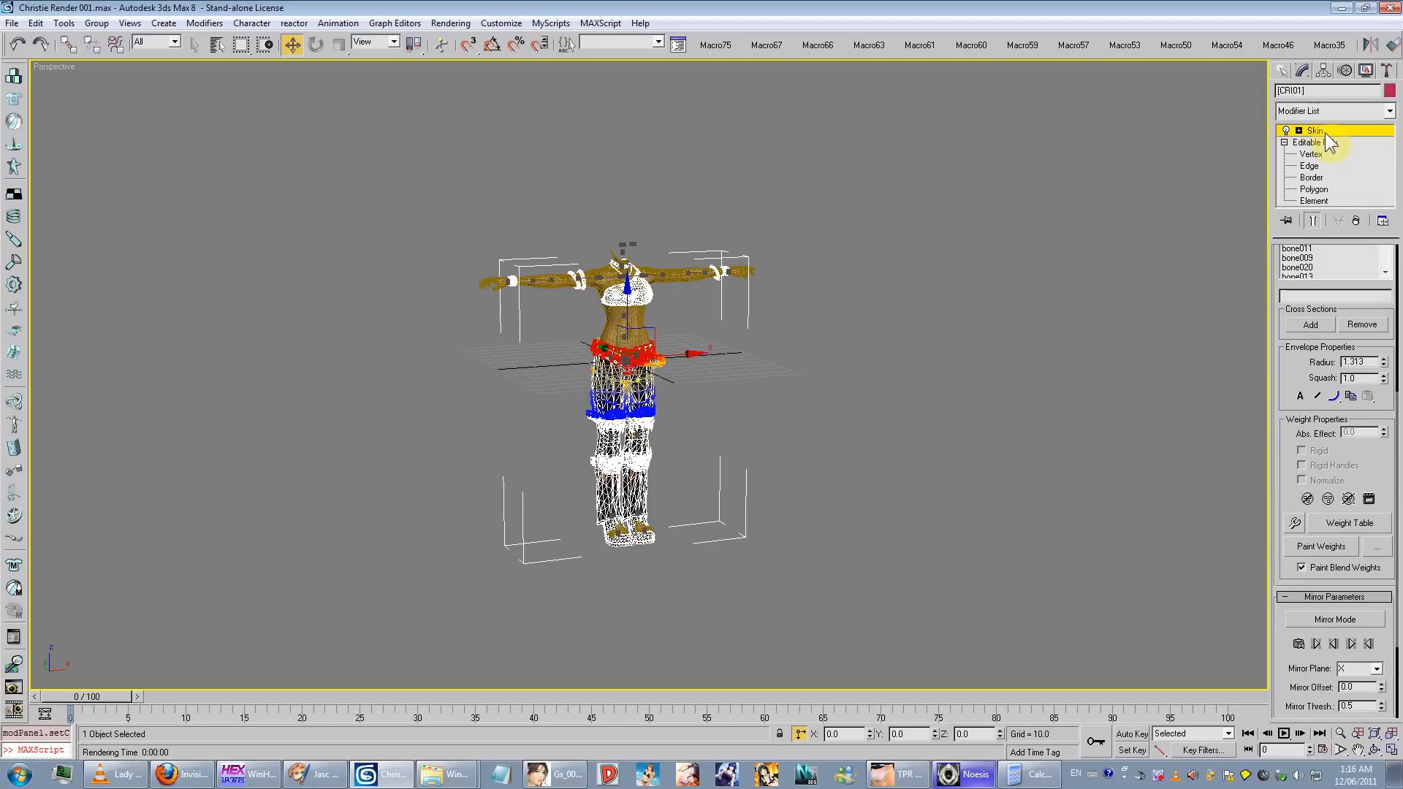
left_click(1325, 133)
Step: Remove the cloned body mesh and unhide all remaining objects
scroll(731, 256, "up", 2)
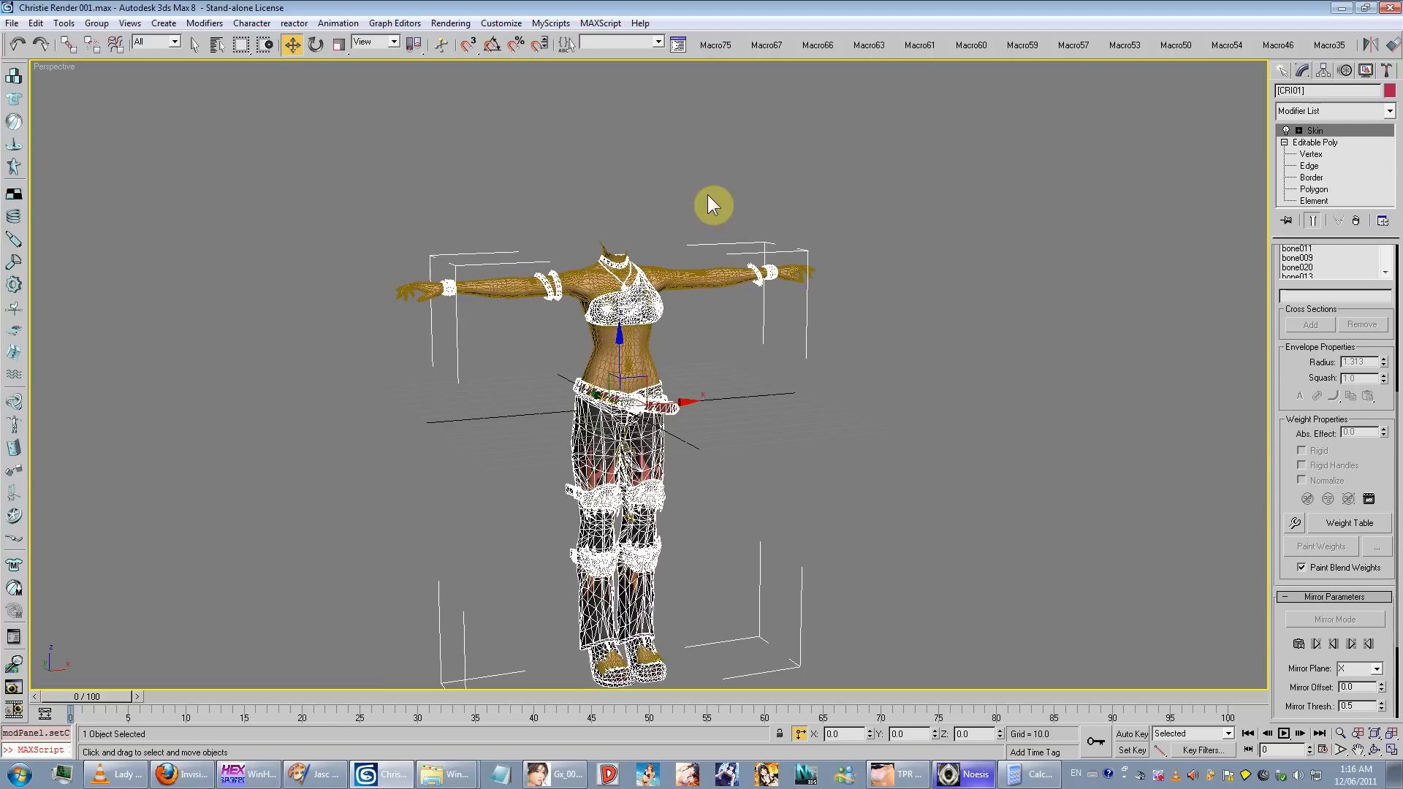
left_click(709, 196)
left_click(719, 270)
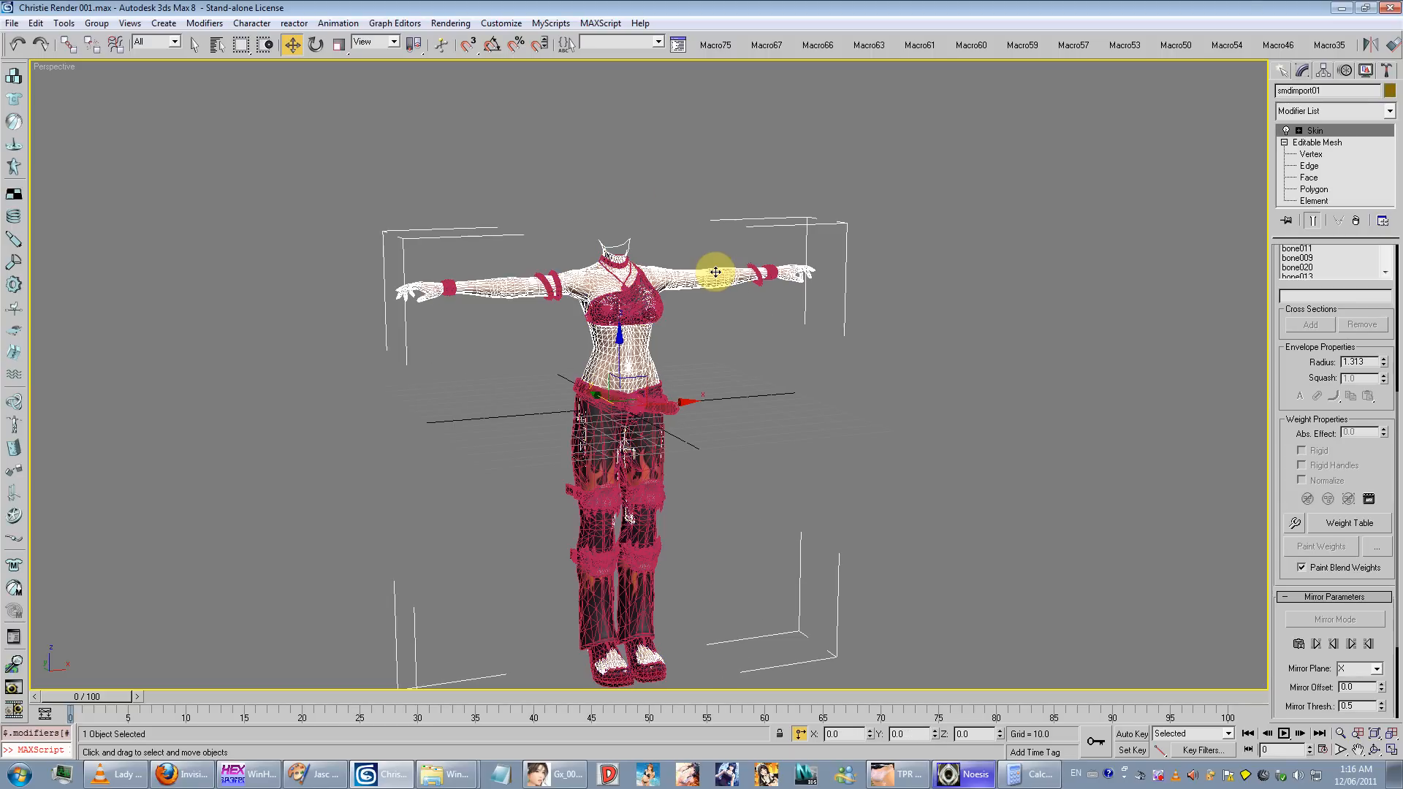
key("alt+h")
right_click(712, 271)
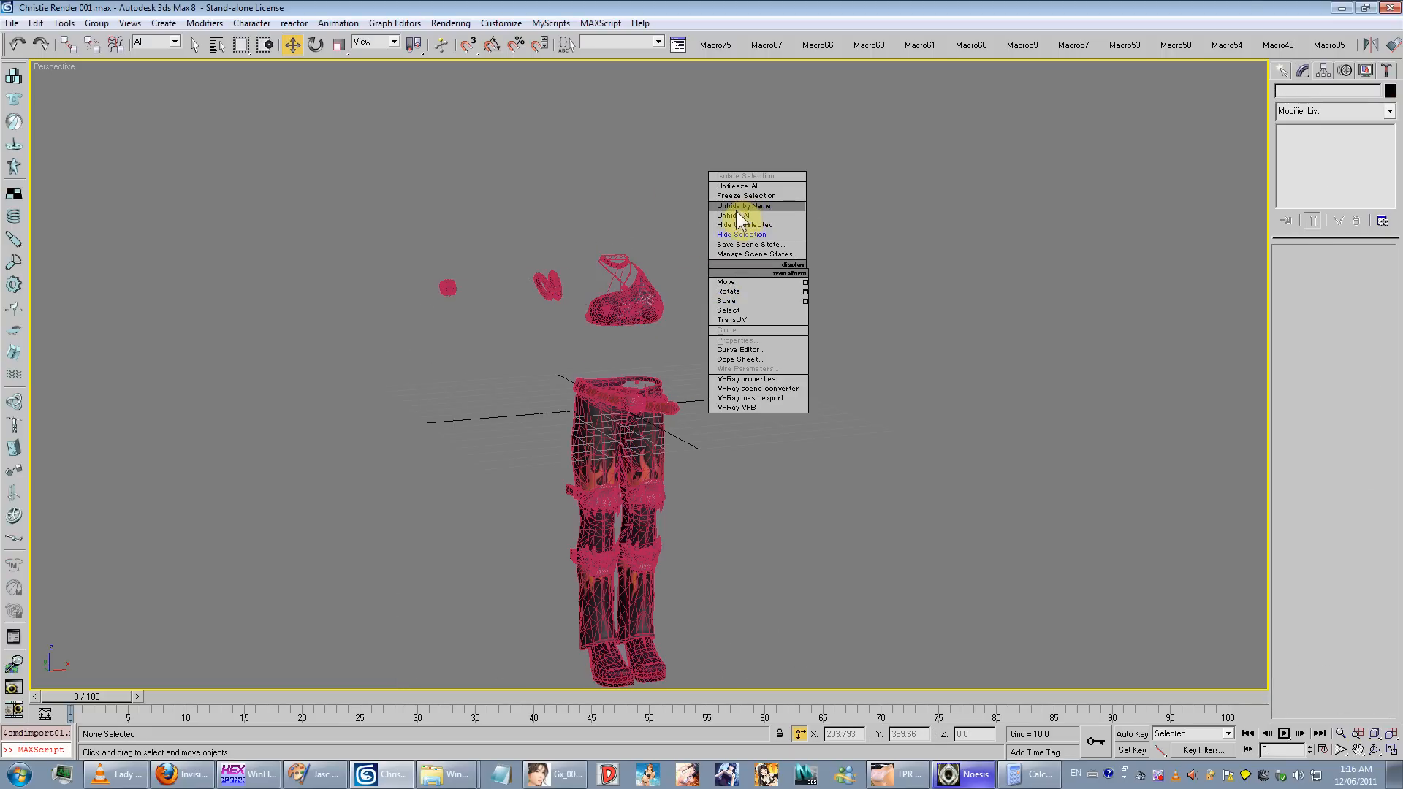
left_click(732, 215)
Step: Rotate the spine bone at the waist to test how the outfit follows the body, and undo the rotation
scroll(667, 401, "up", 6)
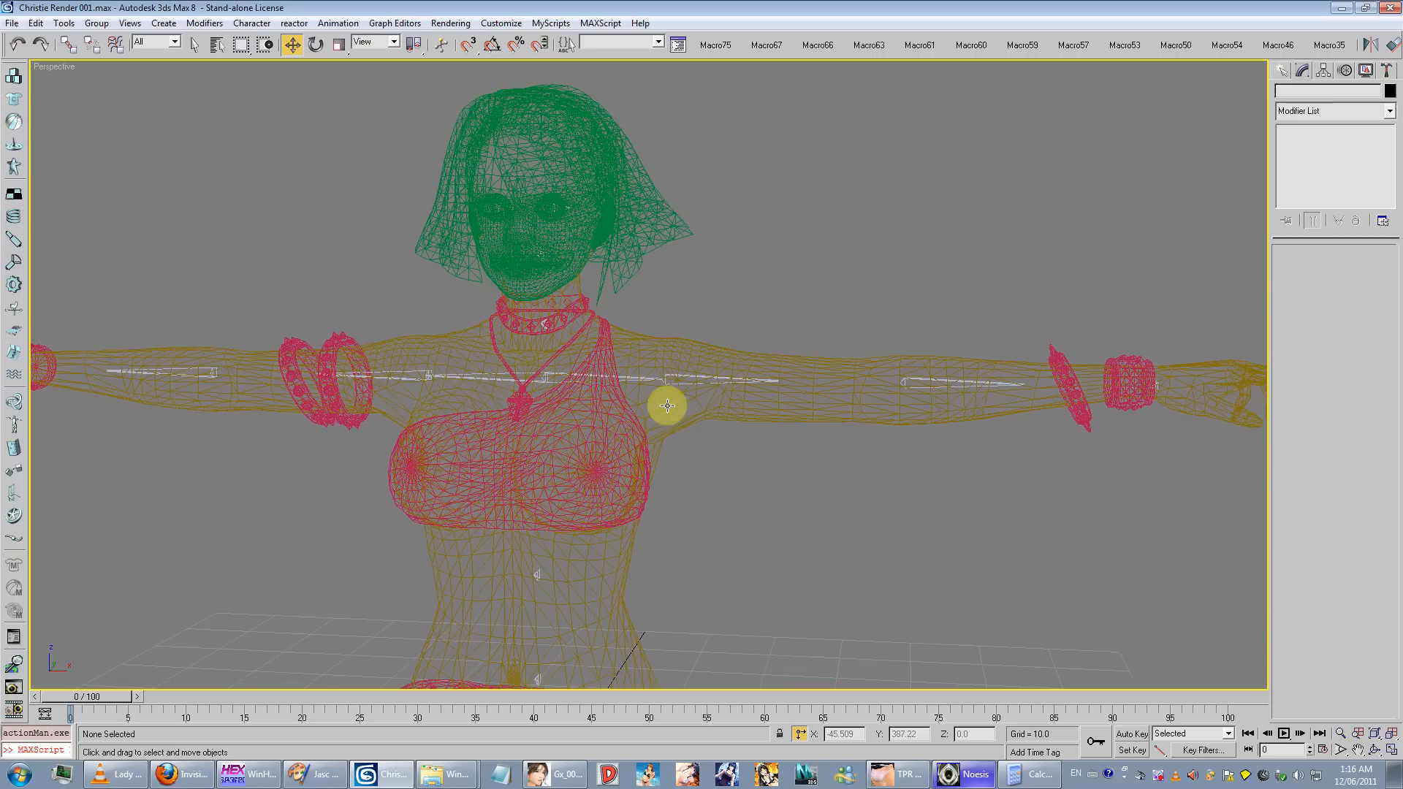
left_click_drag(724, 383, 773, 429)
left_click(315, 44)
key("ctrl+z")
left_click(537, 575)
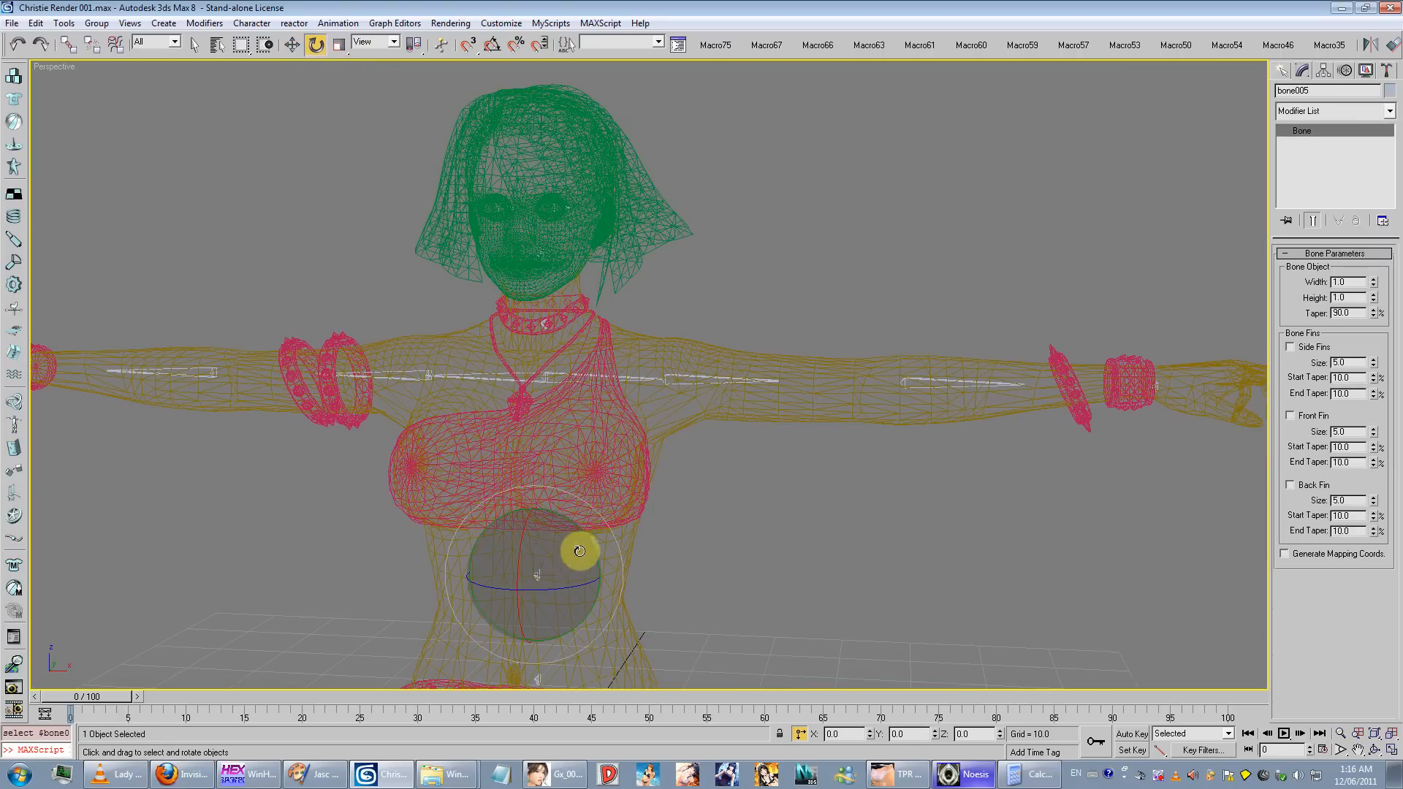
left_click_drag(580, 551, 654, 463)
scroll(654, 463, "down", 3)
middle_click_drag(655, 463, 684, 288)
key("ctrl+z")
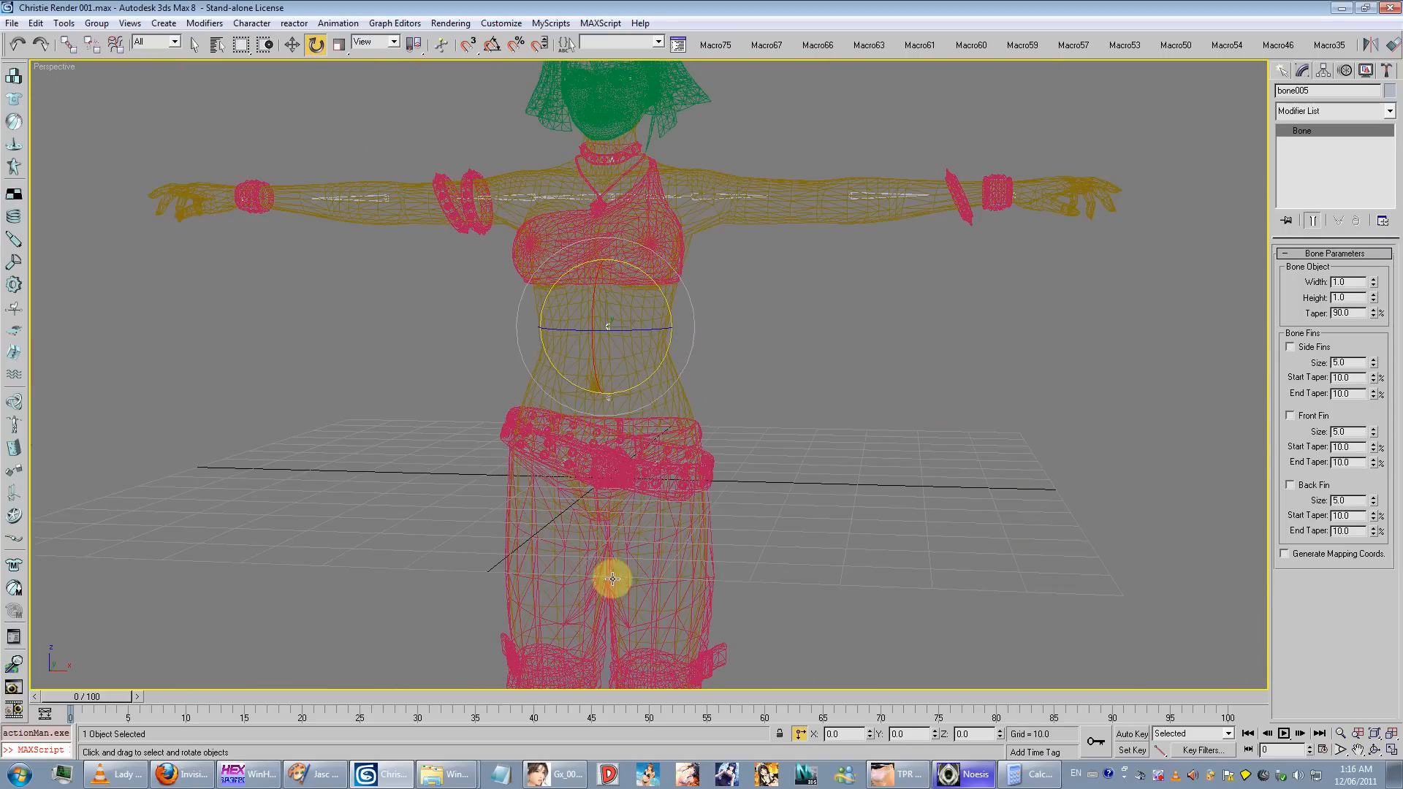
Step: Rotate the upper leg bone sideways to test the trousers' skinning in shaded view, and undo the rotation
scroll(612, 578, "up", 6)
left_click(707, 151)
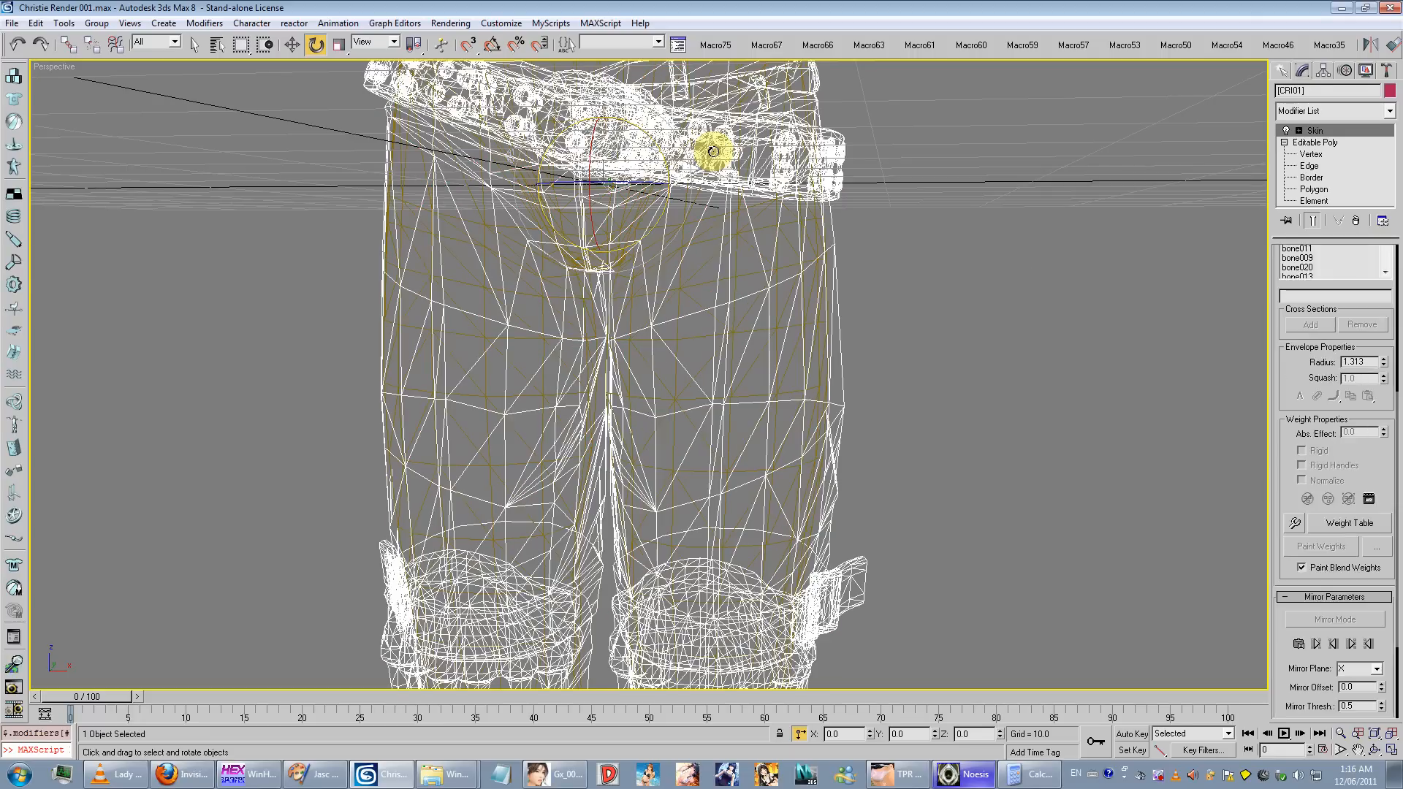
left_click(713, 151)
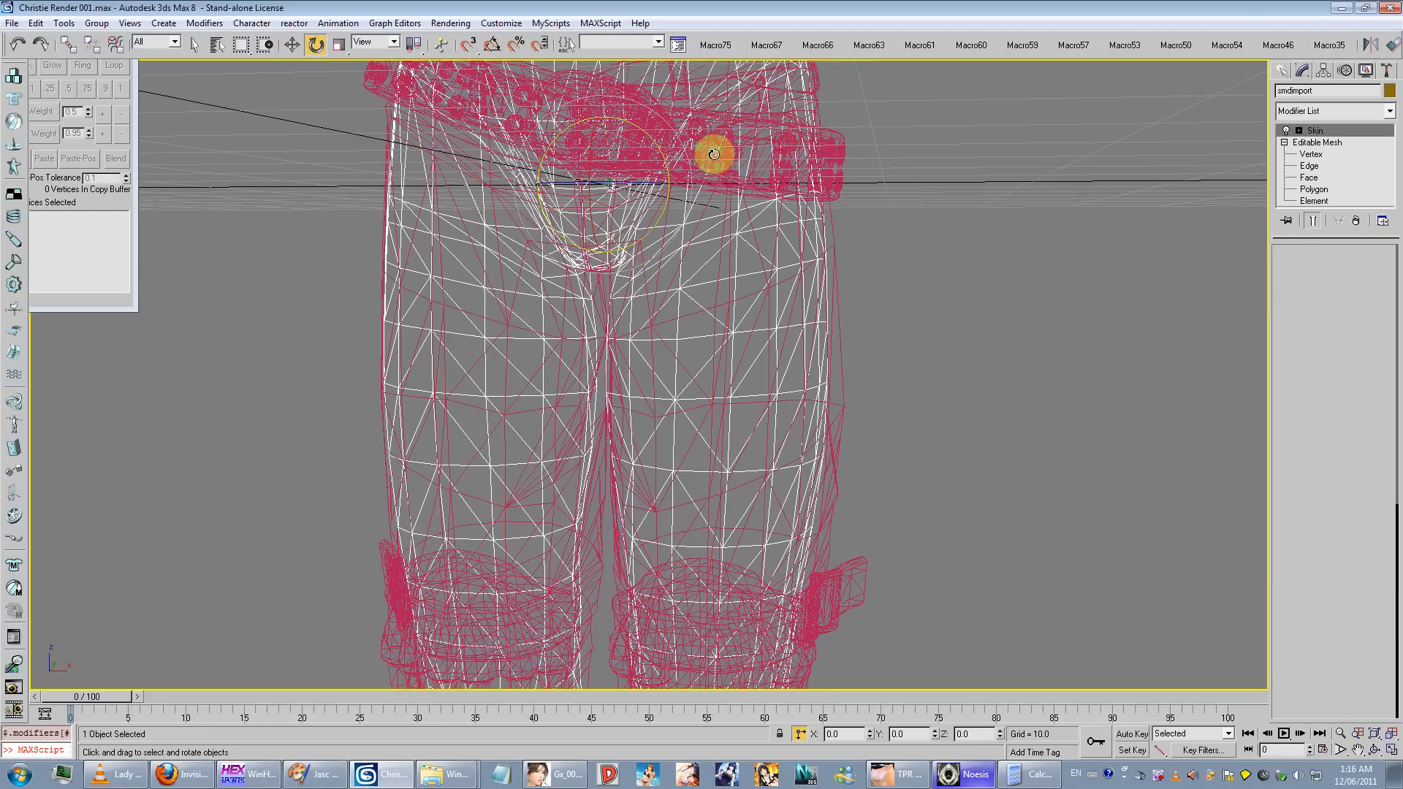
left_click(714, 154)
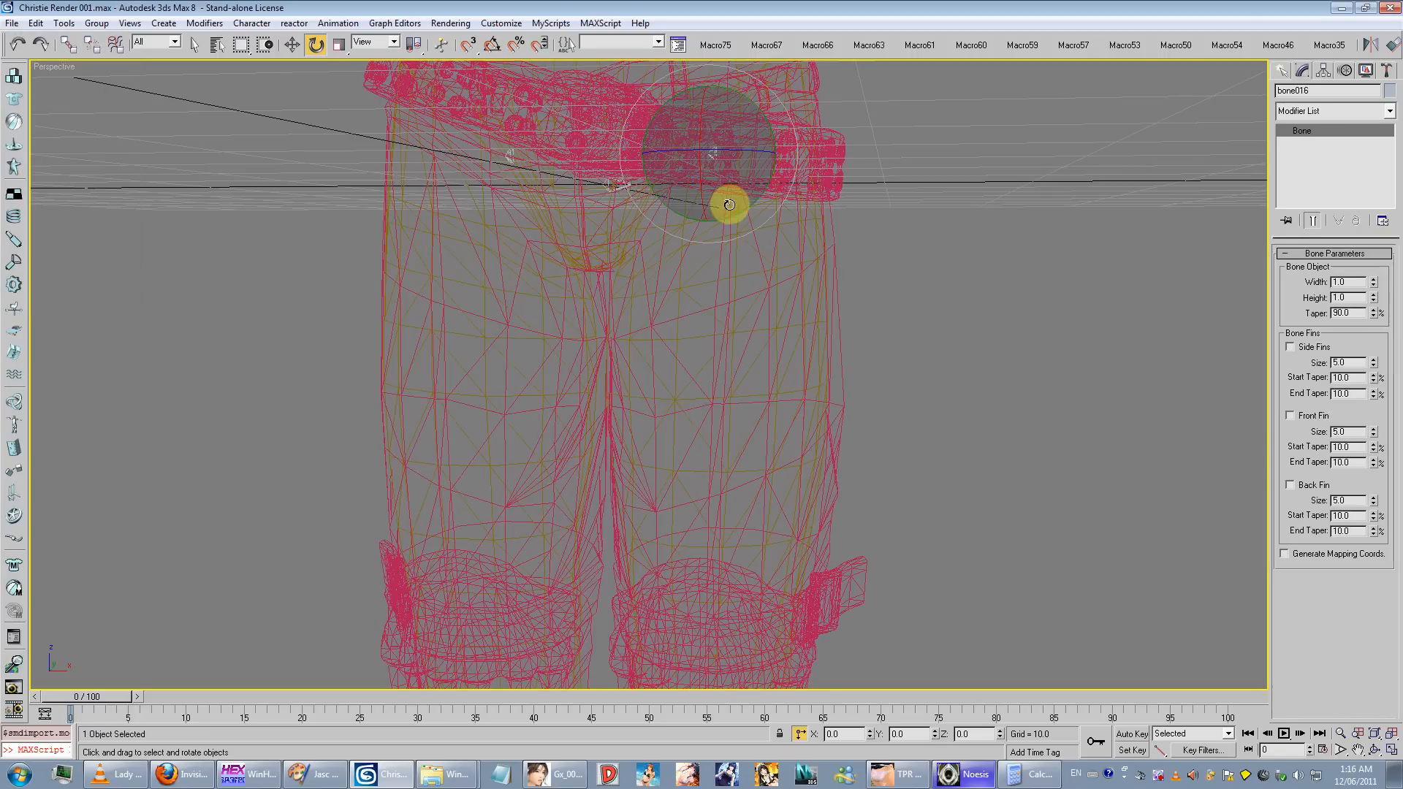
left_click_drag(729, 205, 830, 185)
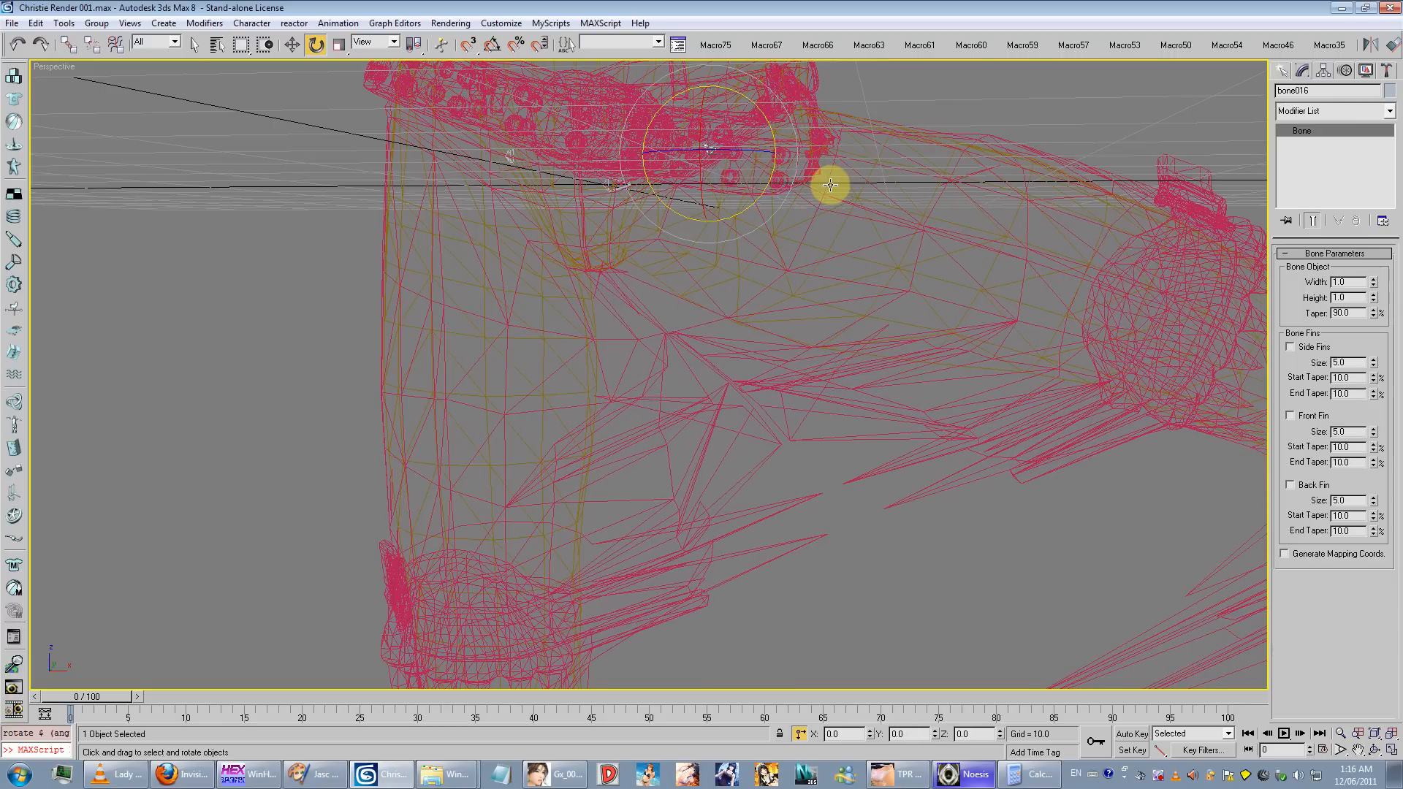
key("F3")
scroll(758, 429, "down", 3)
scroll(752, 366, "down", 4)
mouse_move(752, 366)
middle_mouse_down()
mouse_move(750, 282)
mouse_move(438, 275)
mouse_move(737, 286)
middle_mouse_up()
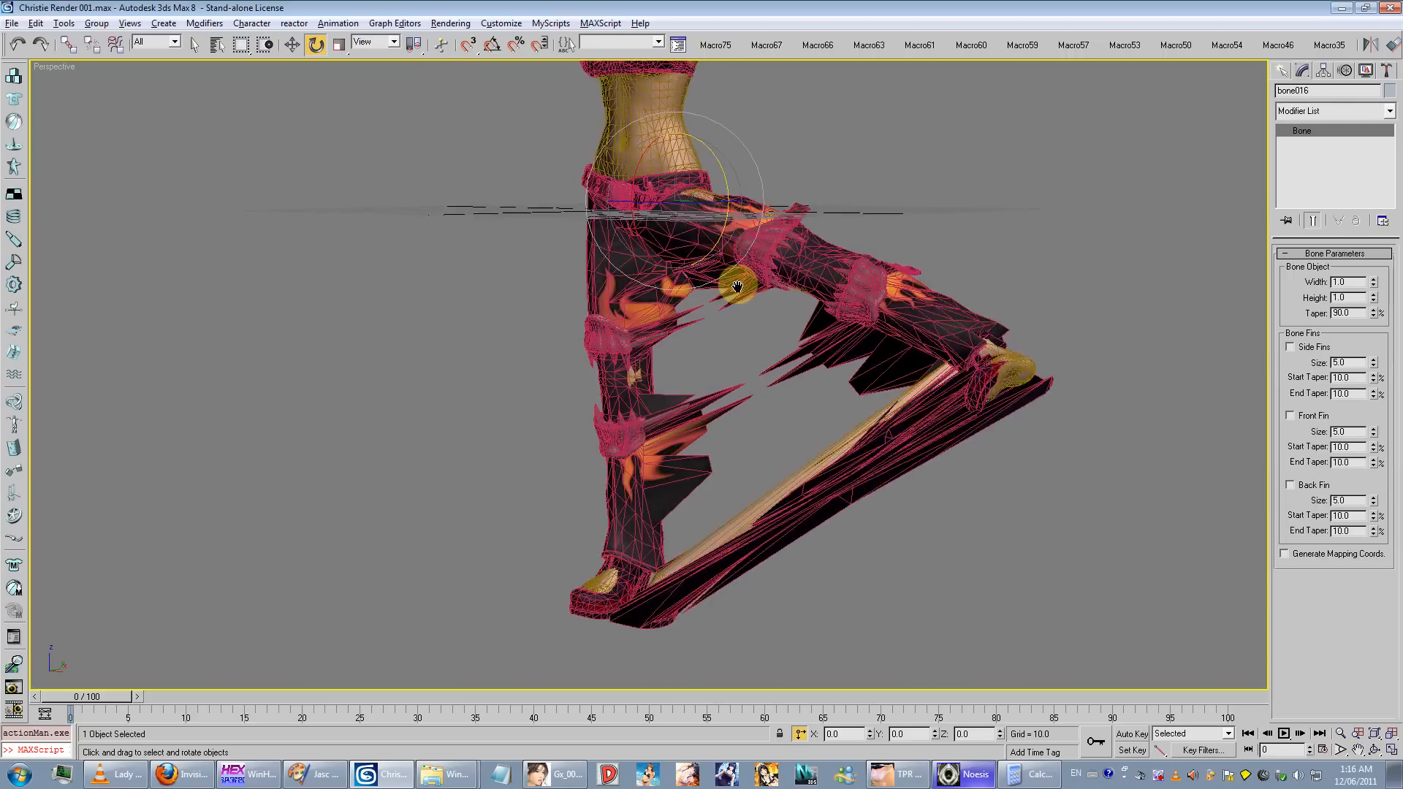
key("ctrl+z")
Step: Rotate the bone at the elbow to test the forearm and bracelets in shaded view, and undo the rotation
middle_click_drag(642, 266, 644, 577)
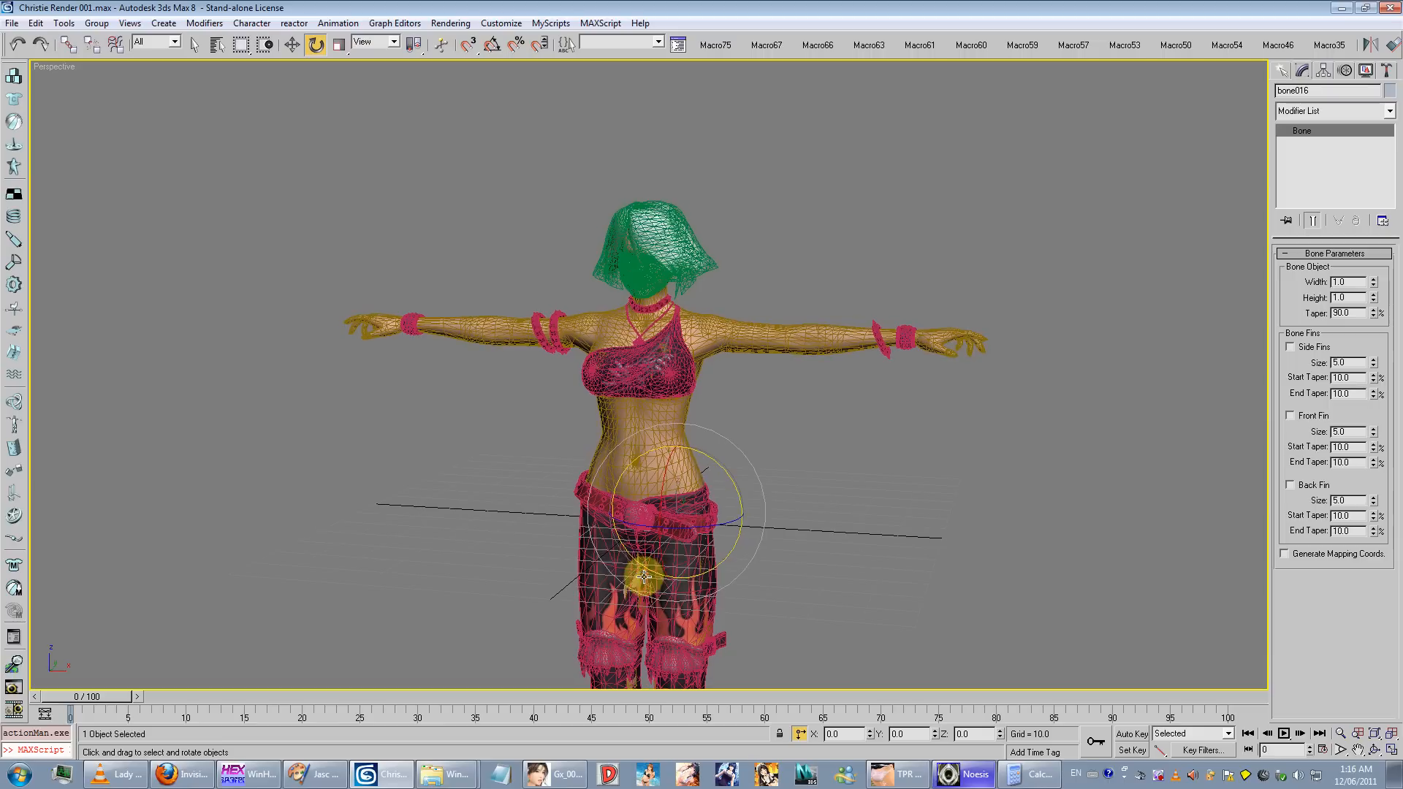
scroll(752, 445, "up", 5)
key("F3")
left_click(757, 418)
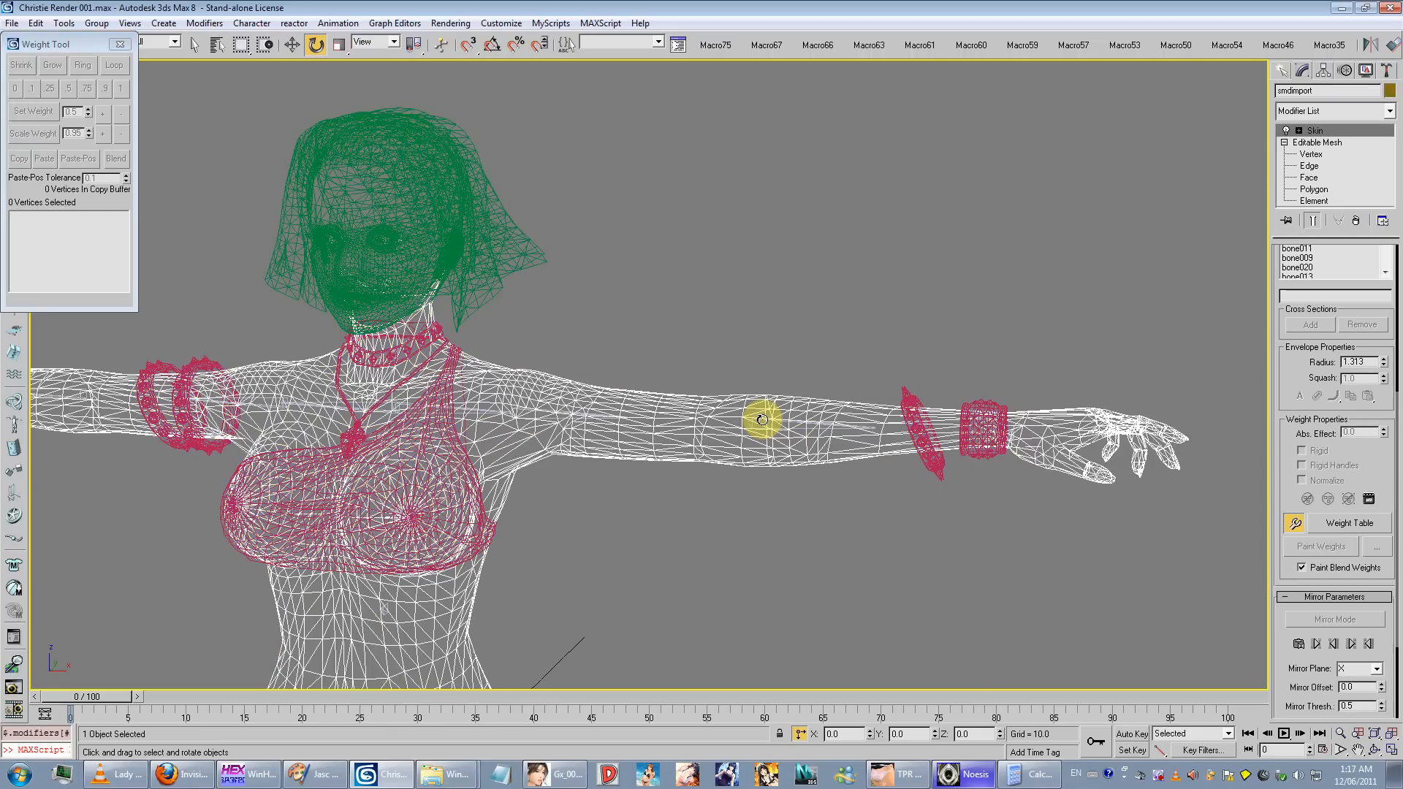
key("F3")
mouse_move(714, 439)
left_mouse_down()
mouse_move(626, 444)
mouse_move(845, 445)
mouse_move(960, 424)
mouse_move(845, 426)
left_mouse_up()
key("ctrl+z")
Step: Rotate the neck bone under the collar to test the head and necklace, and undo the rotation
middle_click_drag(529, 504, 742, 454)
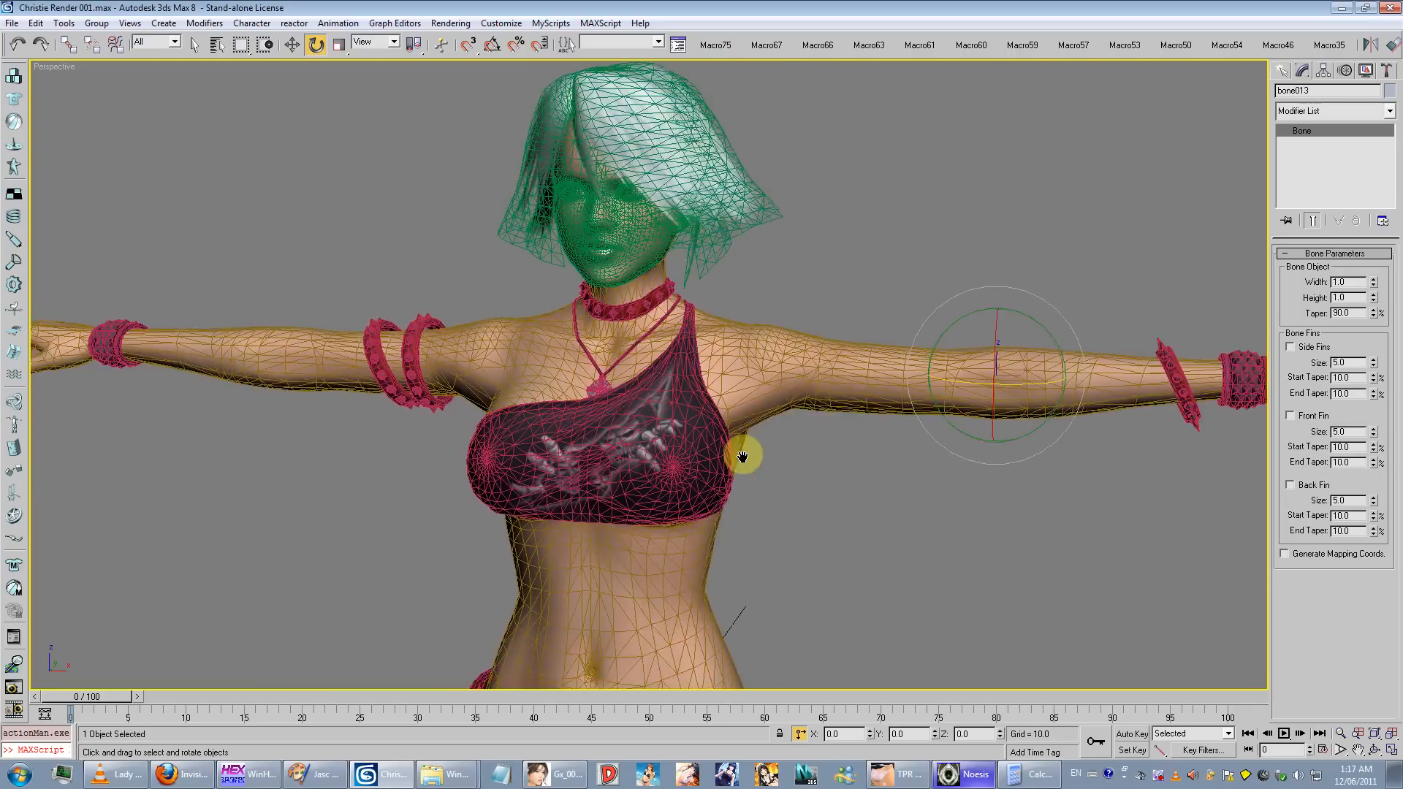
scroll(701, 387, "up", 3)
scroll(682, 353, "up", 3)
middle_click_drag(682, 352, 691, 413)
key("F3")
left_click(583, 521)
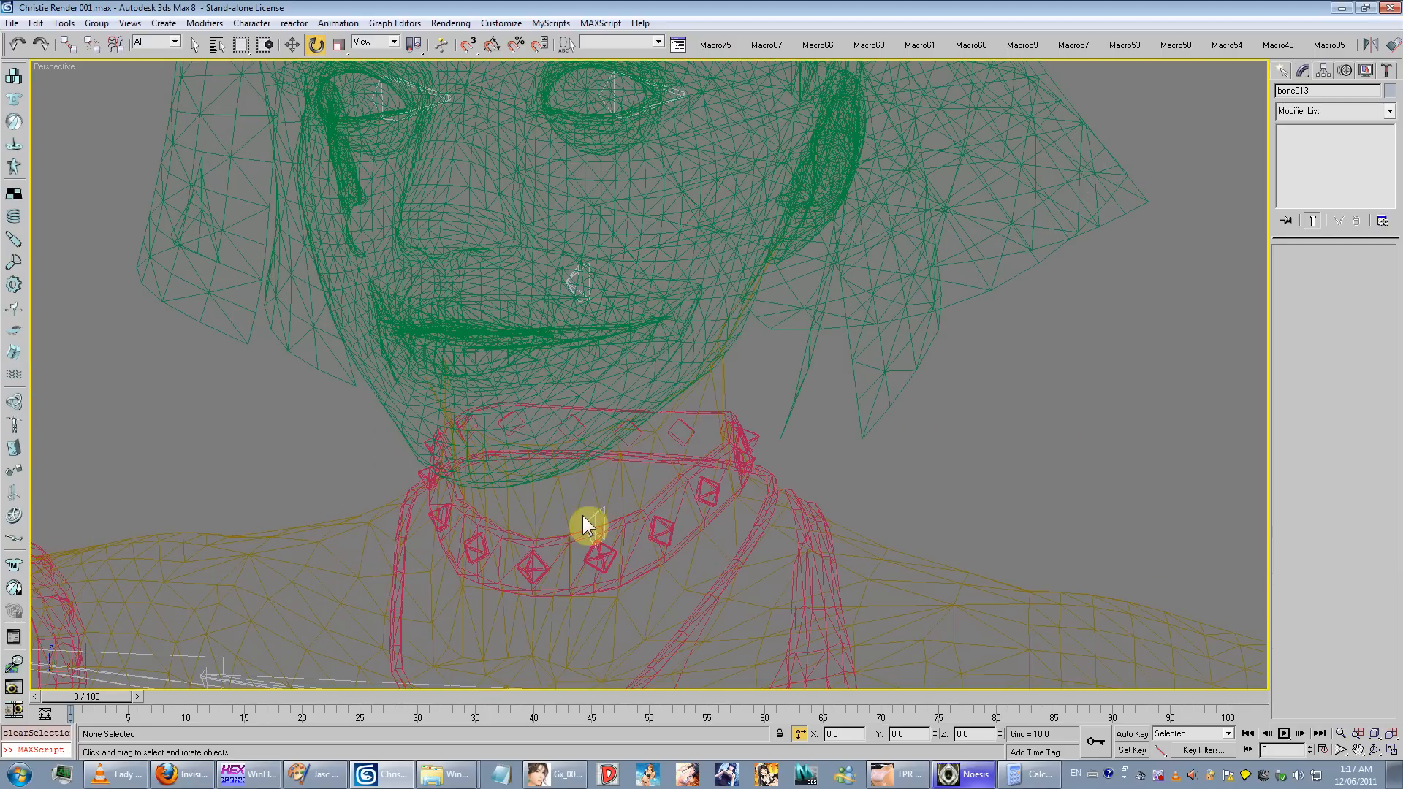
left_click(591, 515)
mouse_move(623, 482)
left_mouse_down()
mouse_move(664, 582)
mouse_move(680, 585)
mouse_move(614, 448)
mouse_move(763, 460)
mouse_move(648, 485)
left_mouse_up()
key("F3")
key("ctrl+z")
Step: Rotate the upper chest bone to test the shoulders and top in wireframe, and undo the rotation
scroll(573, 504, "down", 3)
middle_click_drag(573, 504, 655, 466, "alt")
key("F3")
middle_click_drag(655, 497, 658, 419)
scroll(658, 420, "down", 3)
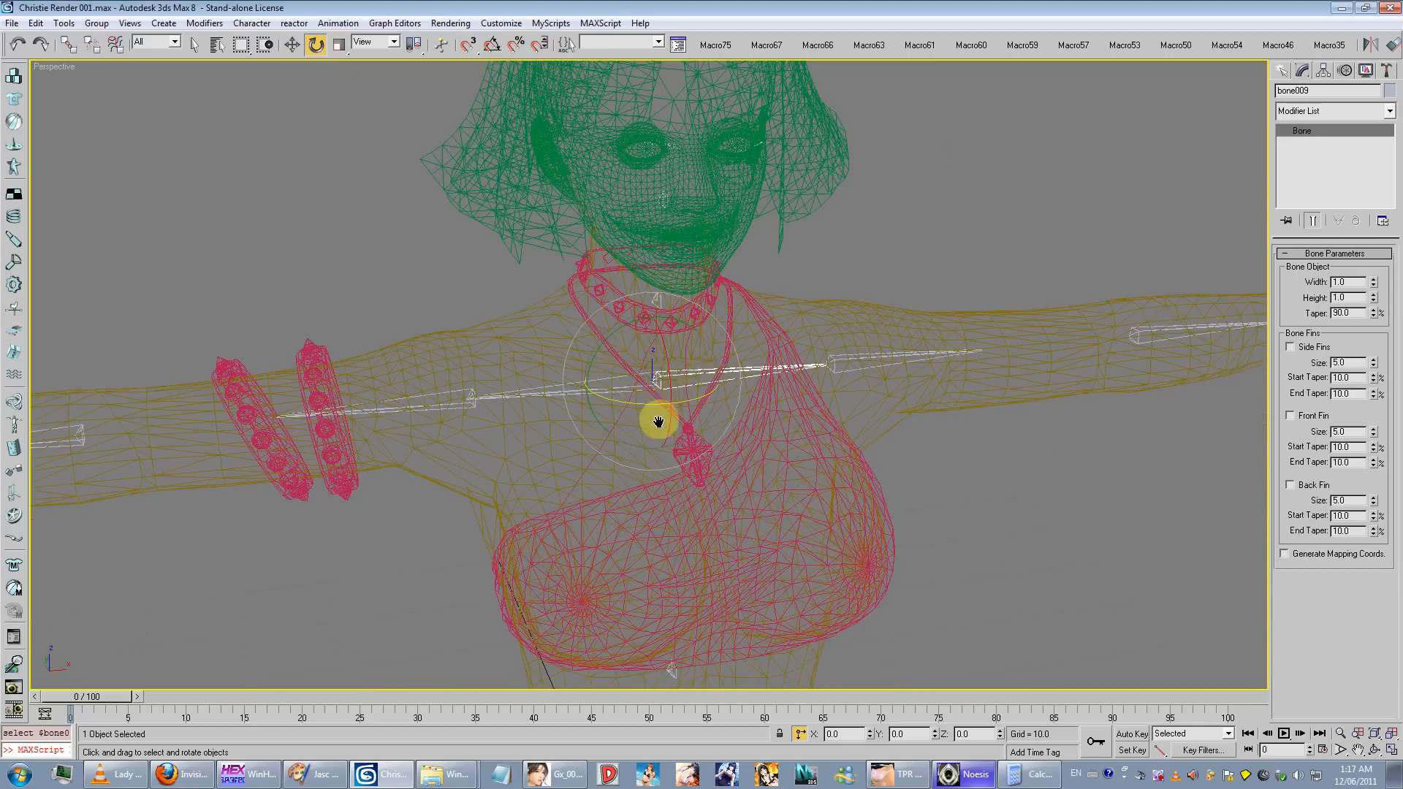
left_click_drag(604, 341, 564, 404)
middle_click_drag(716, 409, 697, 384, "alt")
key("ctrl+z")
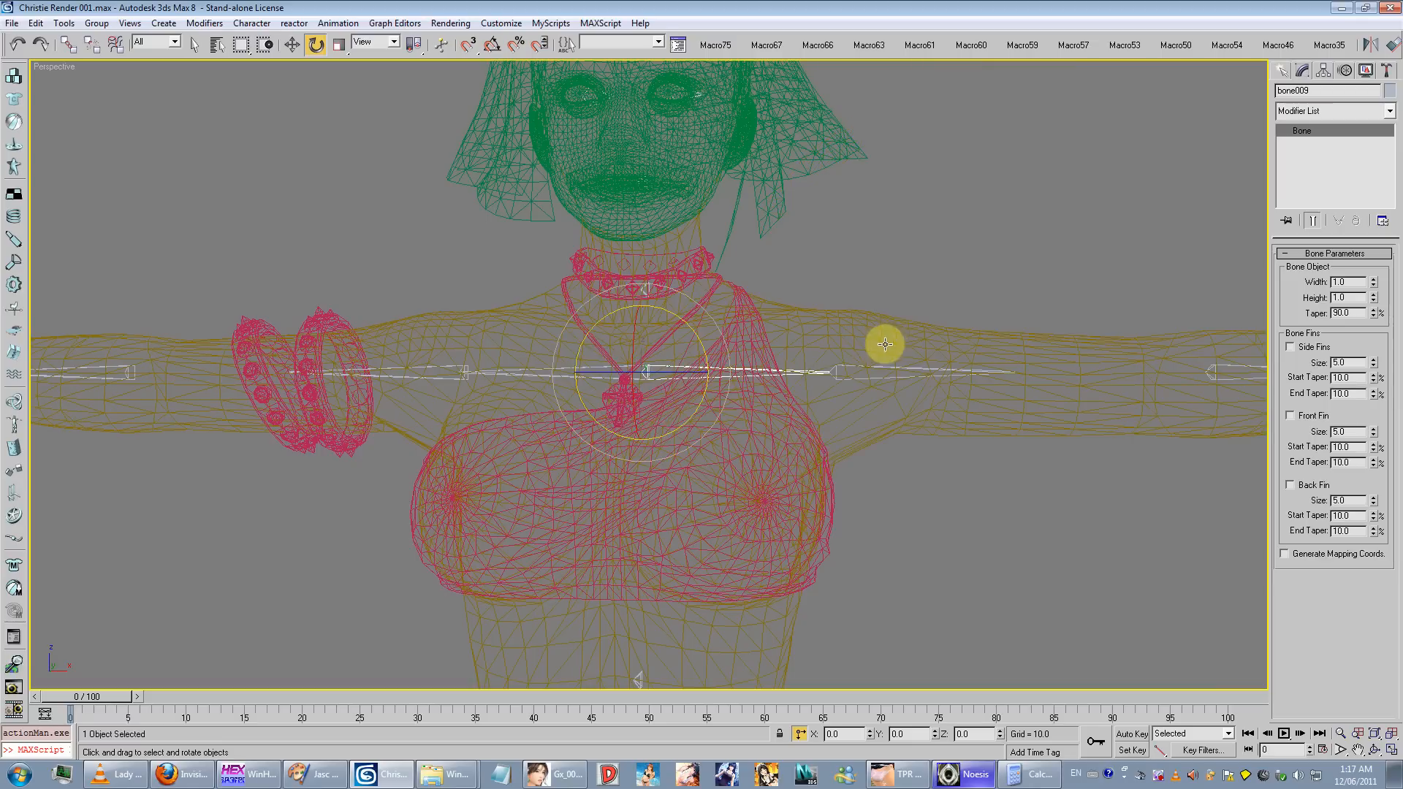
Step: Rotate the upper arm bone on the single-strap side so the arm hangs down beside the body
left_click(867, 361)
left_click_drag(931, 264, 901, 423)
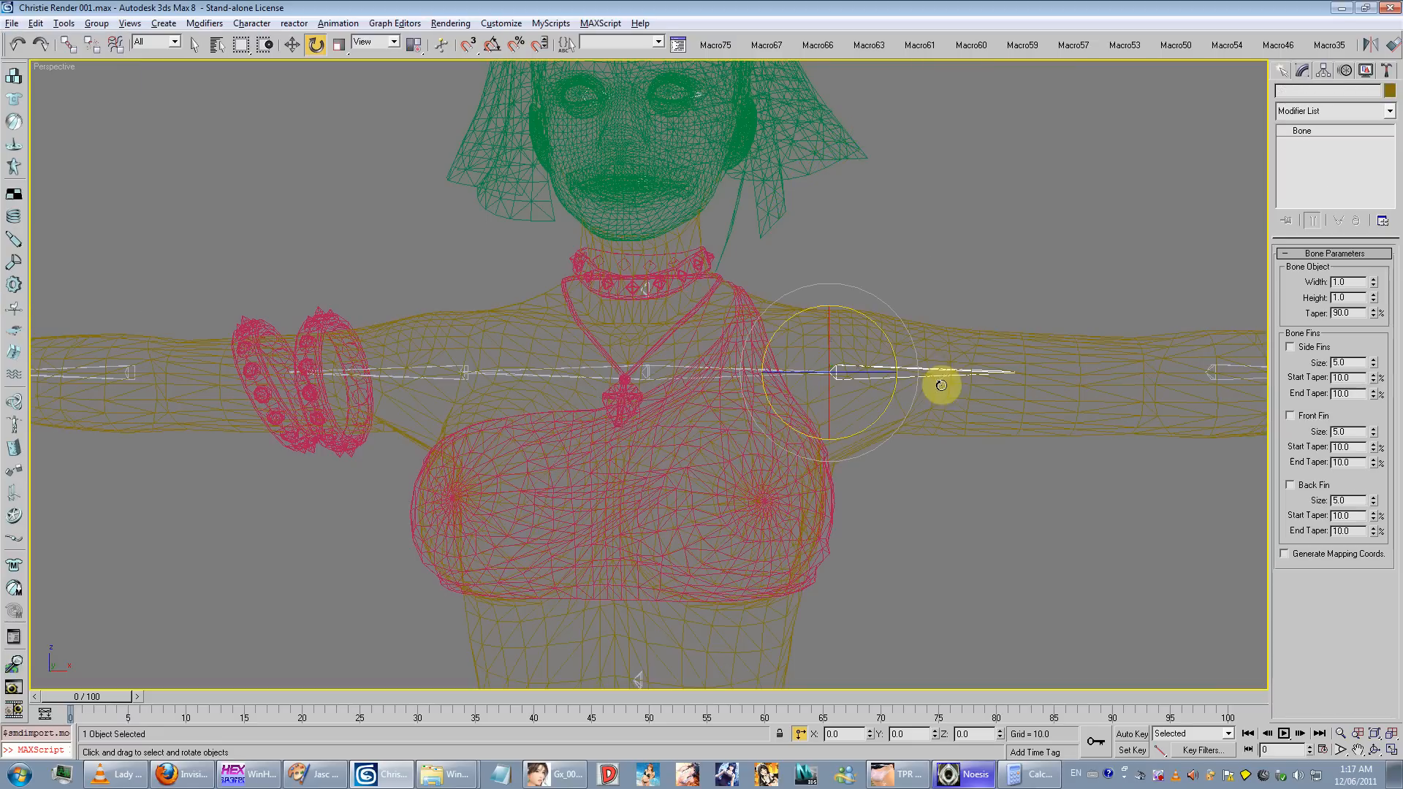
left_click_drag(899, 348, 947, 465)
Step: Inspect the lower legs in shaded view and hide everything except the body mesh
scroll(931, 464, "down", 3)
middle_click_drag(932, 463, 923, 272)
scroll(911, 344, "down", 3)
scroll(877, 365, "down", 6)
scroll(769, 344, "up", 5)
middle_click_drag(795, 497, 723, 358)
scroll(769, 344, "up", 5)
middle_click_drag(723, 358, 767, 502)
scroll(754, 462, "down", 5)
scroll(754, 462, "up", 3)
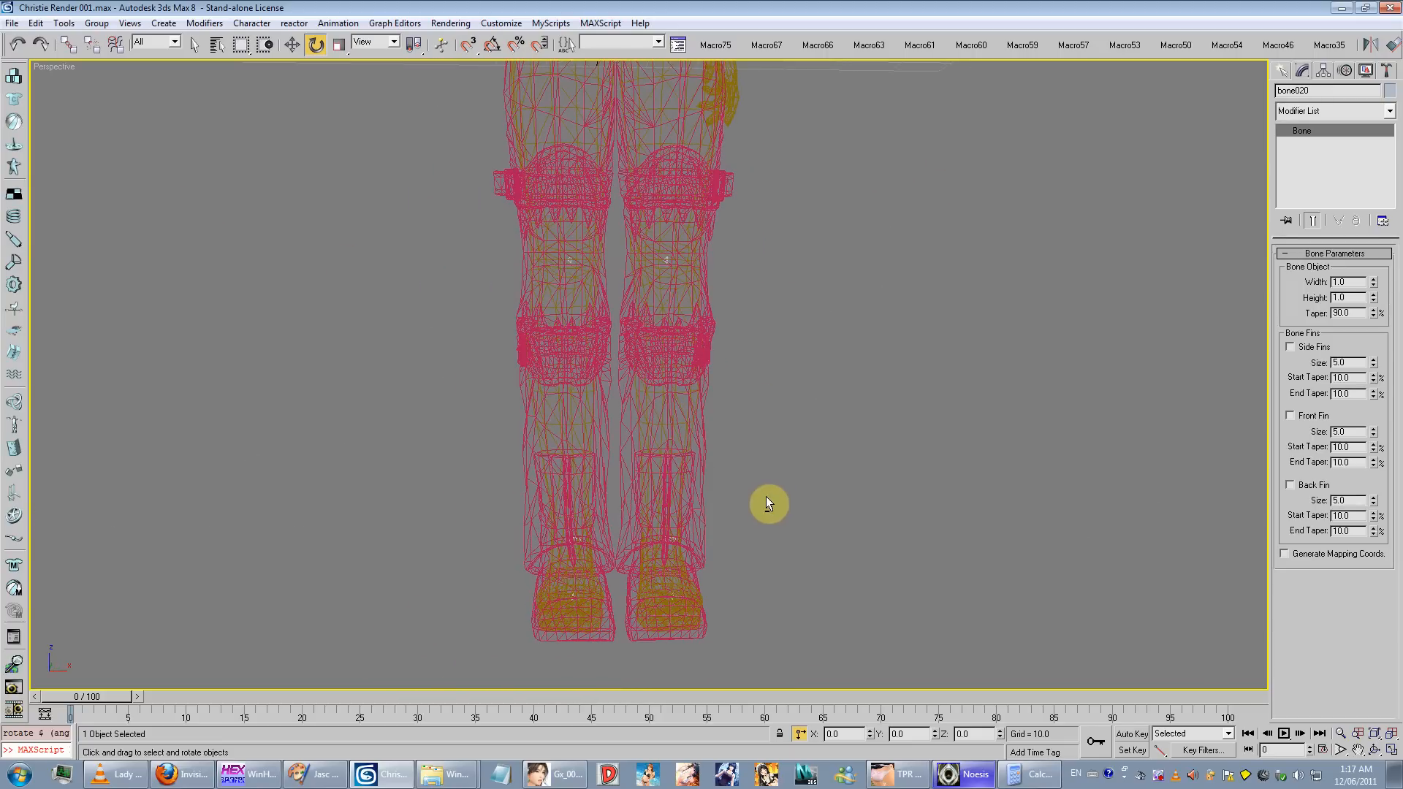
key("F3")
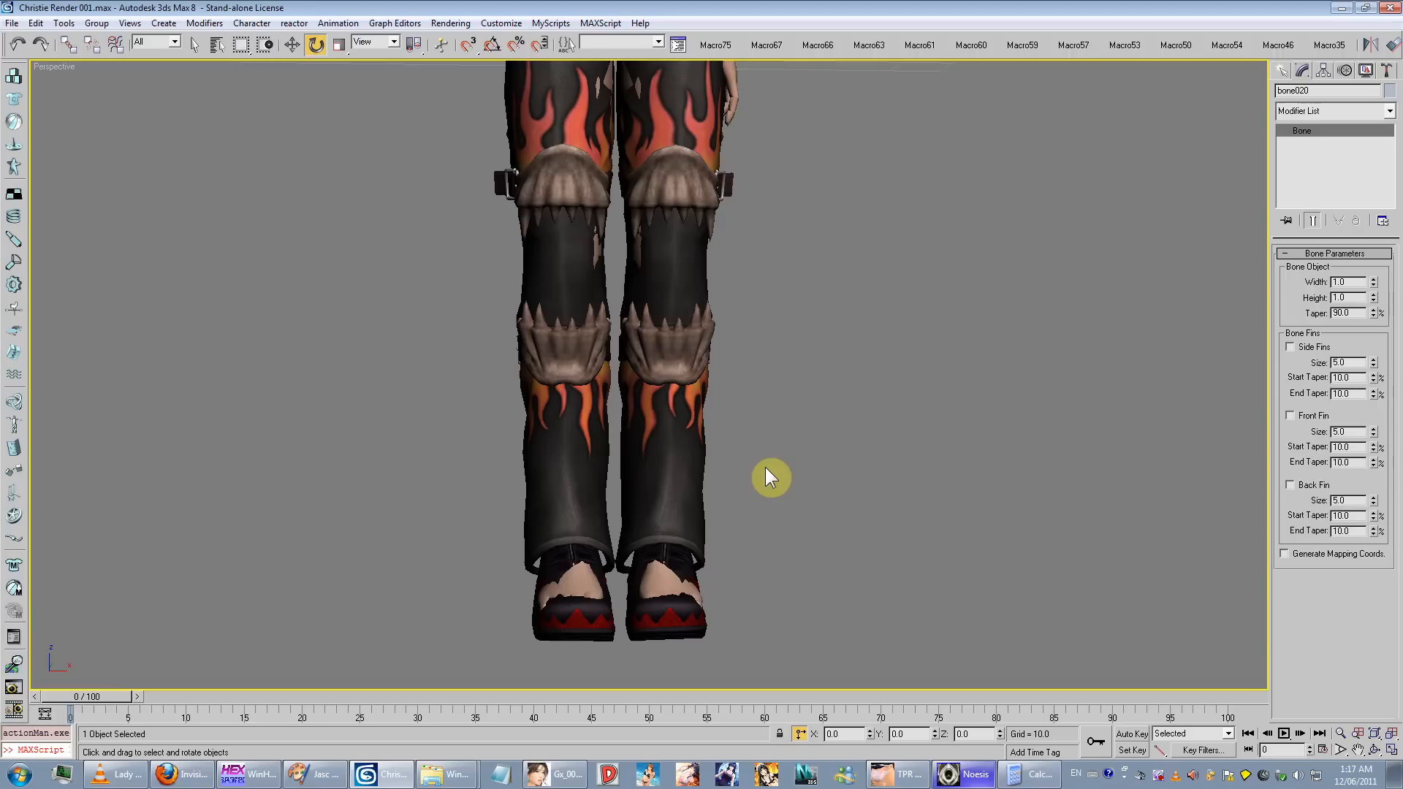
left_click(677, 573)
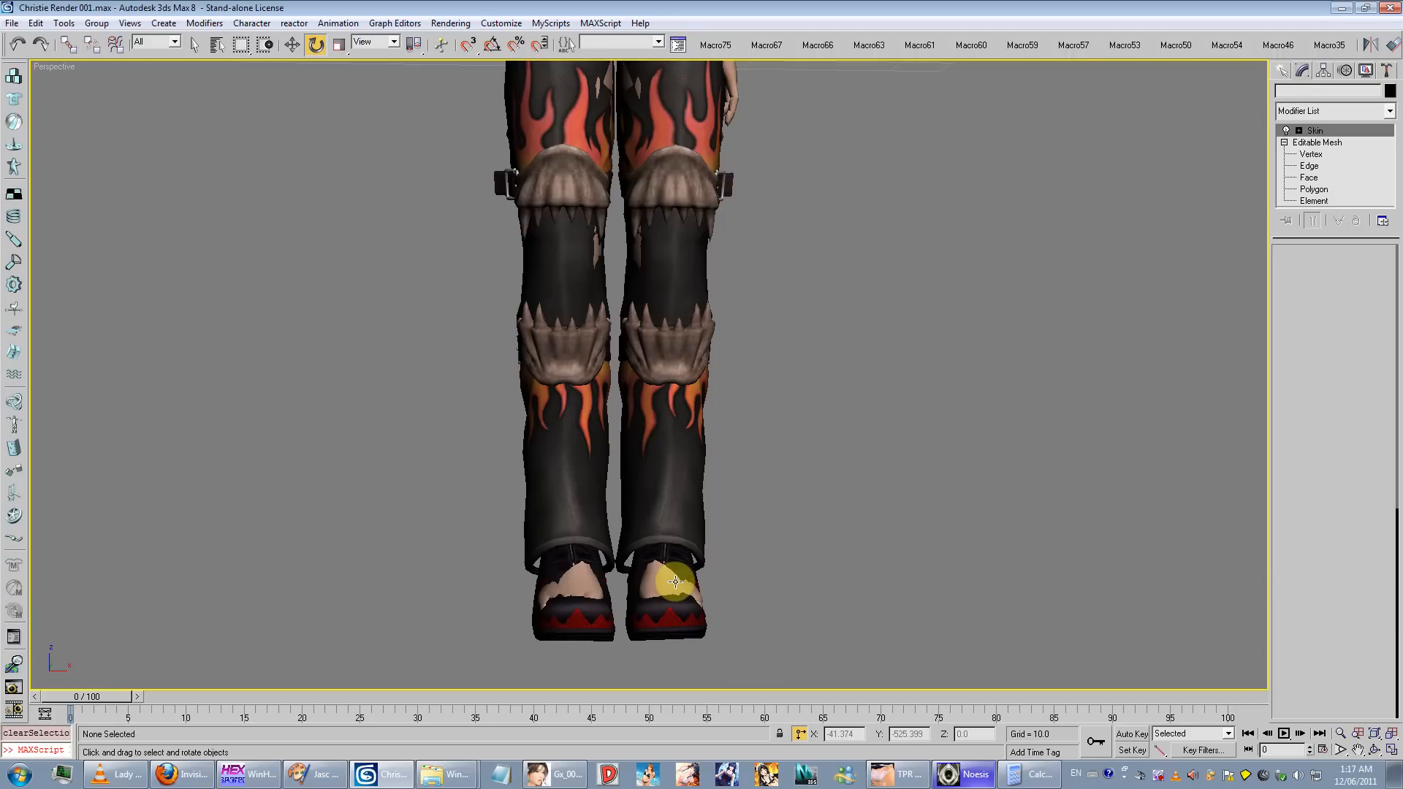
right_click(721, 482)
left_click(756, 451)
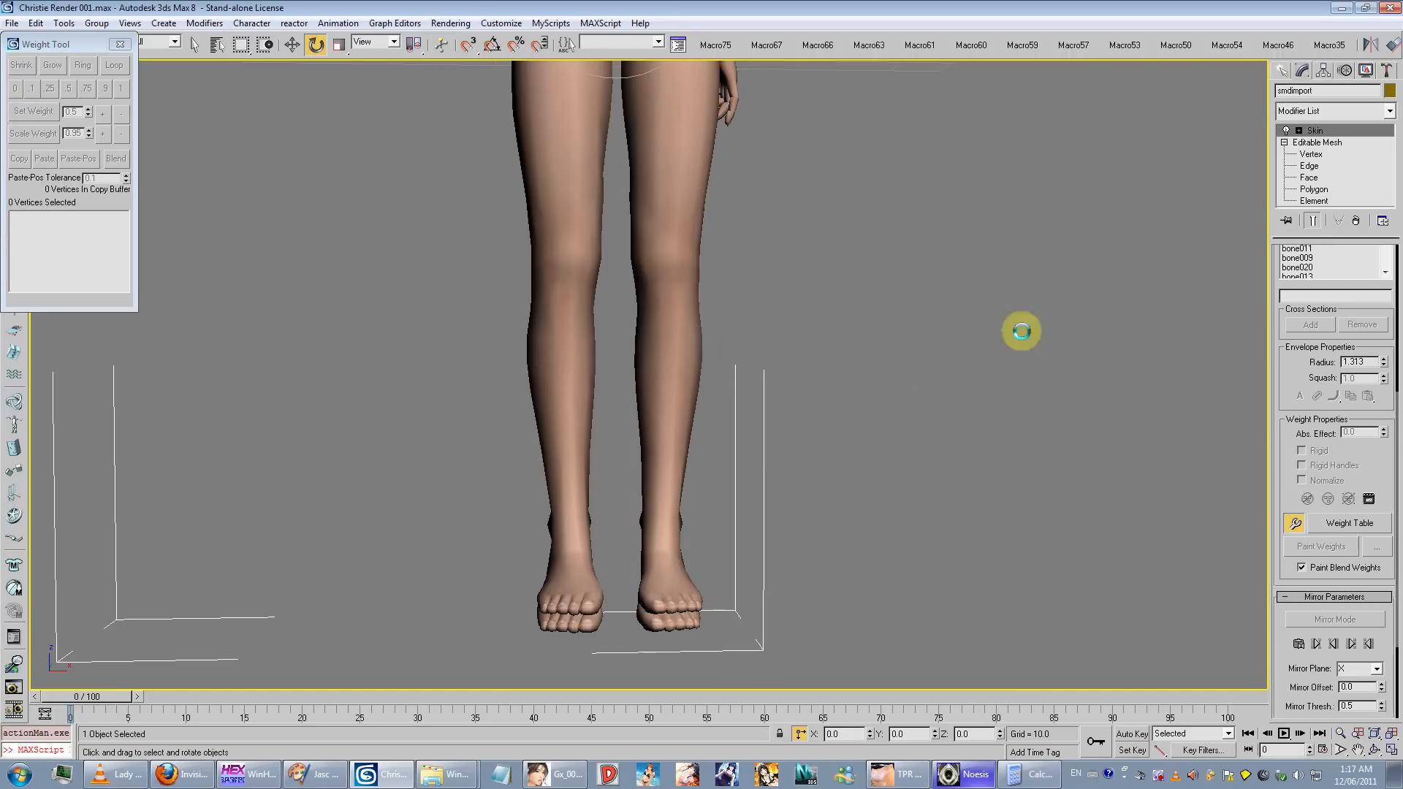
Step: Delete the body mesh polygons from the feet up to the lower shins, and unhide the outfit
left_click(1313, 201)
left_click_drag(825, 488, 340, 696)
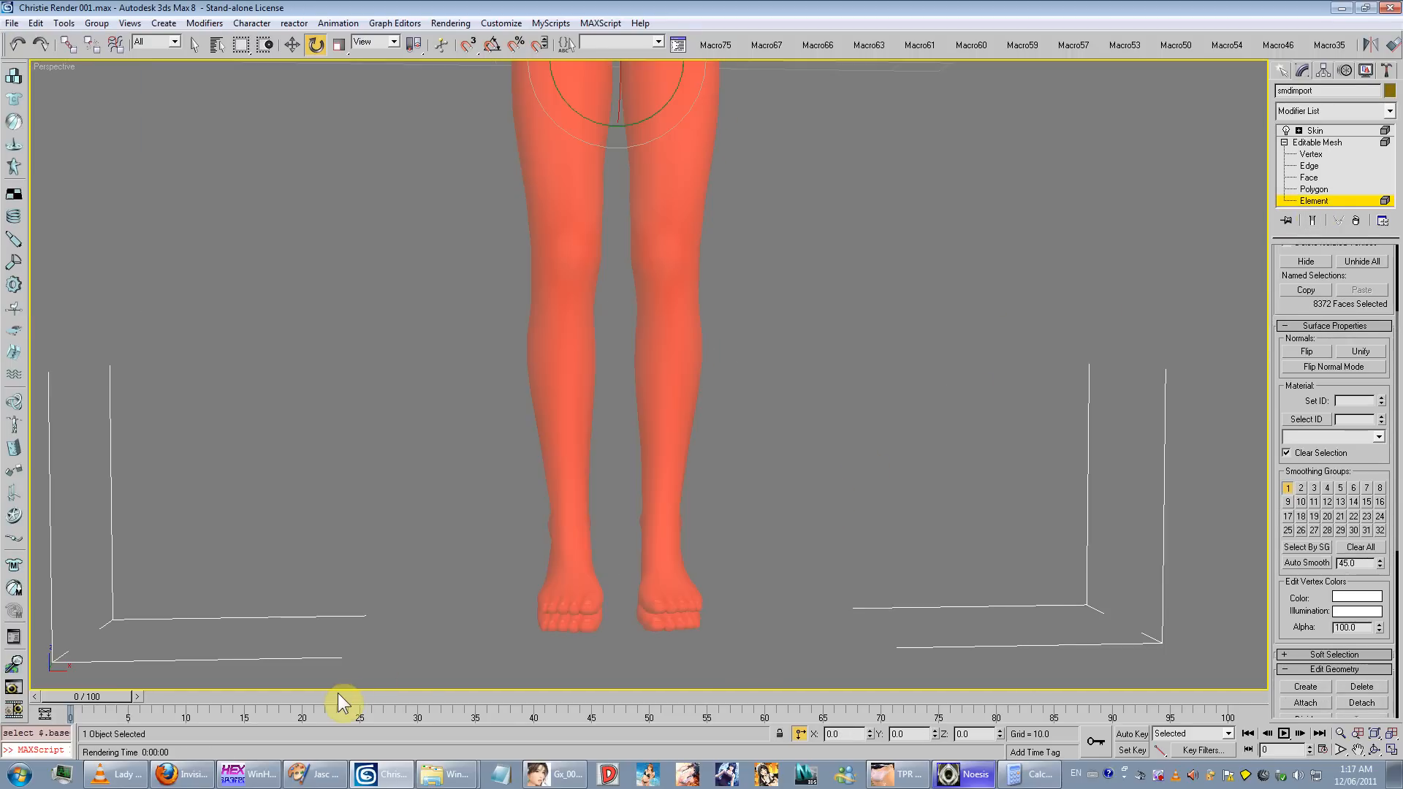
left_click(1302, 190)
left_click_drag(847, 472, 353, 673)
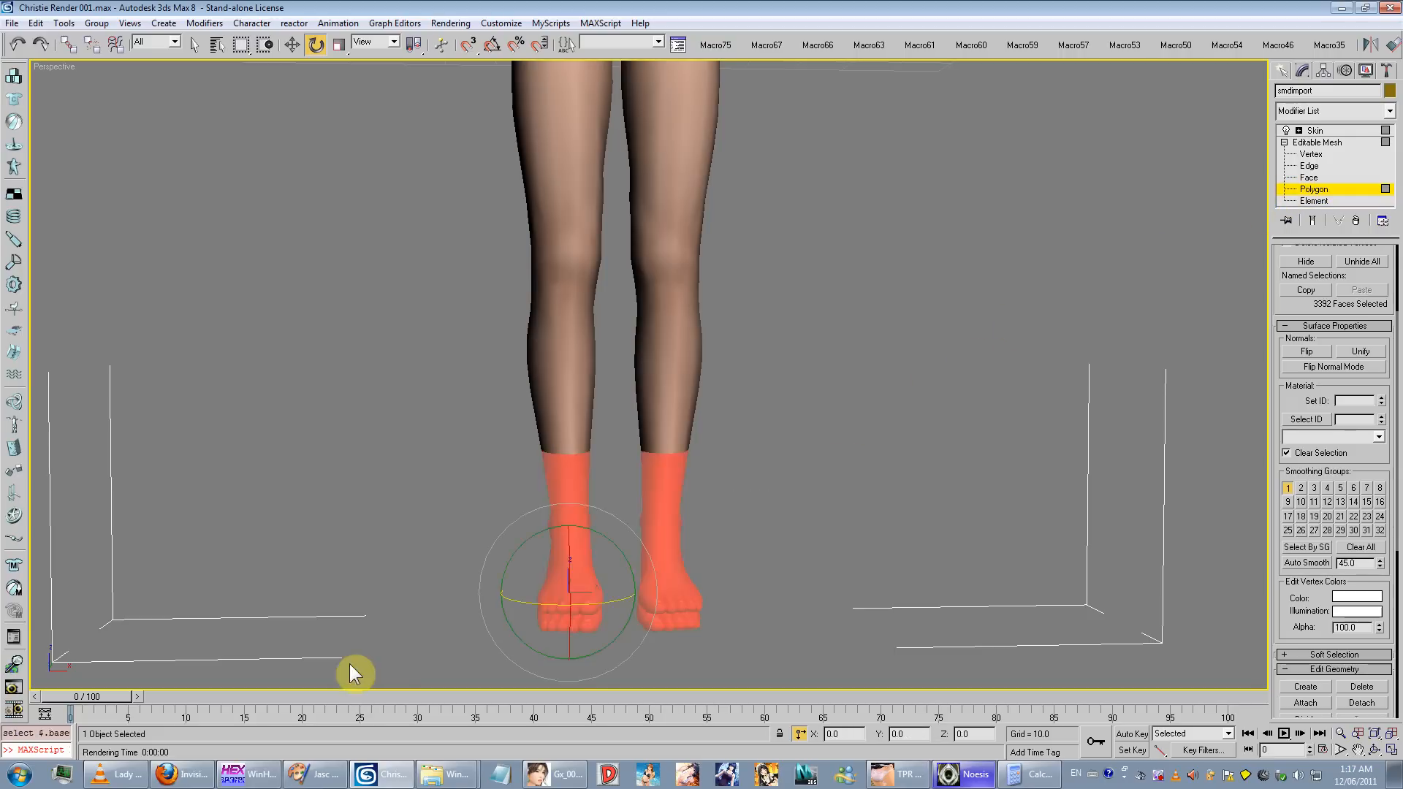
key("Delete")
right_click(933, 344)
left_click(979, 310)
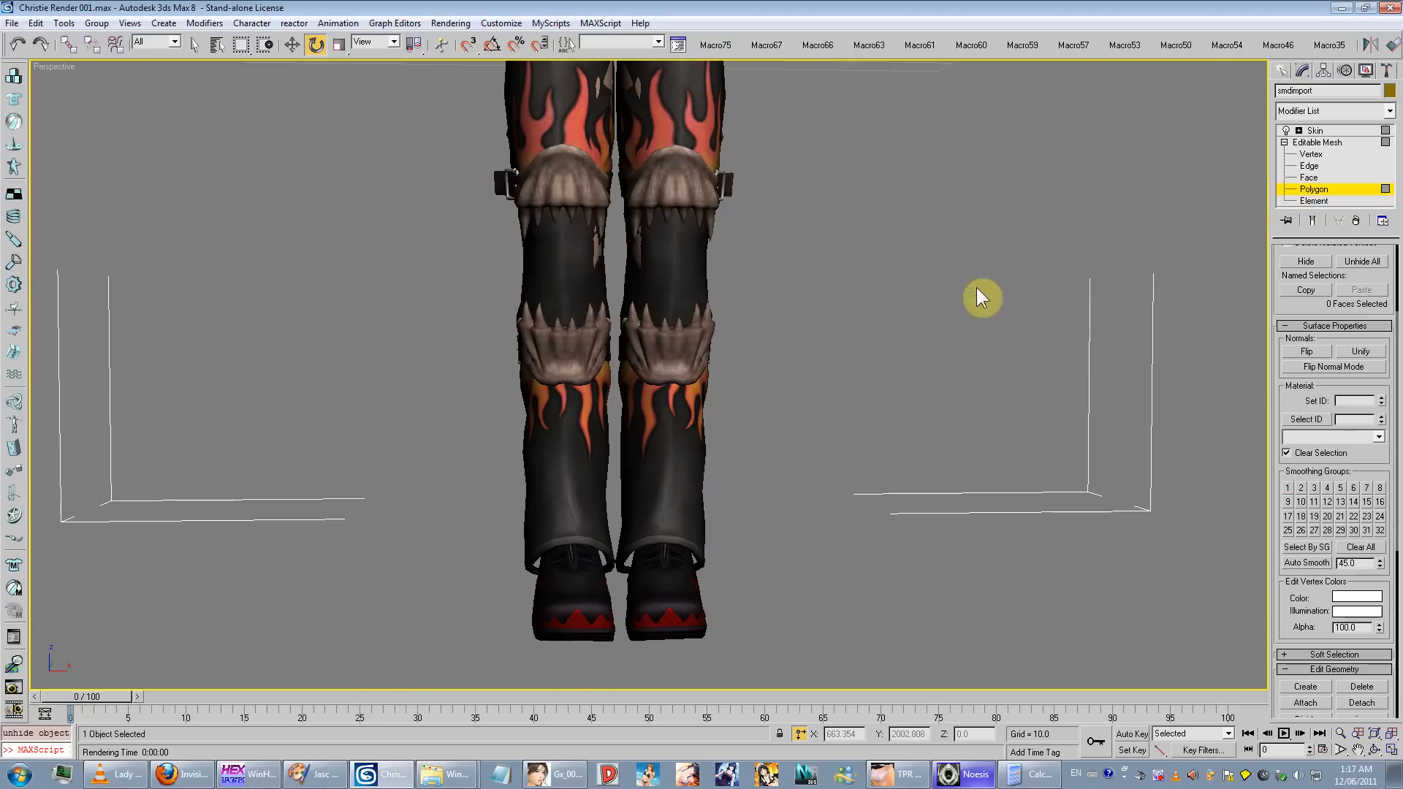
left_click(1352, 188)
left_click(939, 290)
Step: Undo the deletion of the feet and the upper arm rotation, restoring the character's T-pose
middle_click_drag(853, 307, 961, 299, "alt")
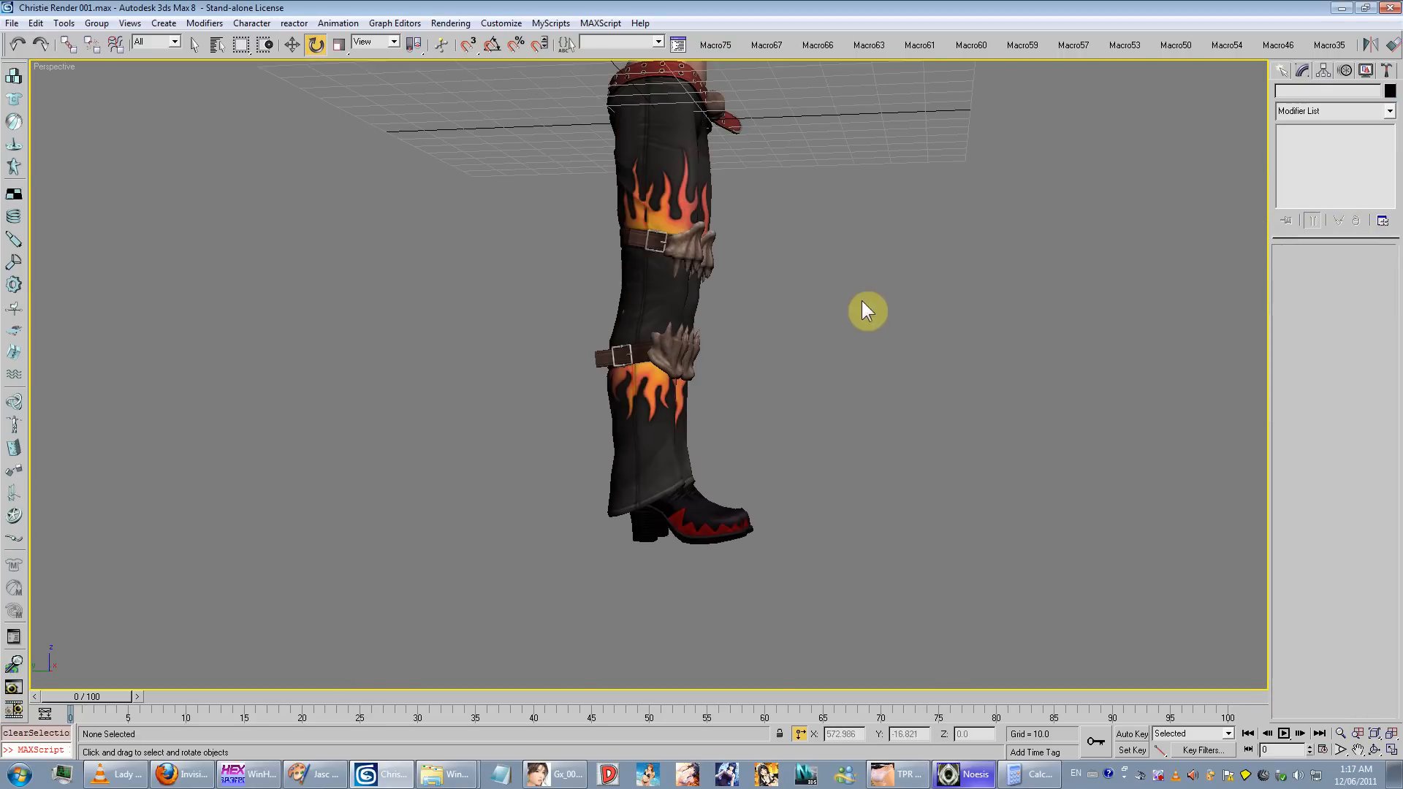
middle_click_drag(862, 300, 784, 428, "alt")
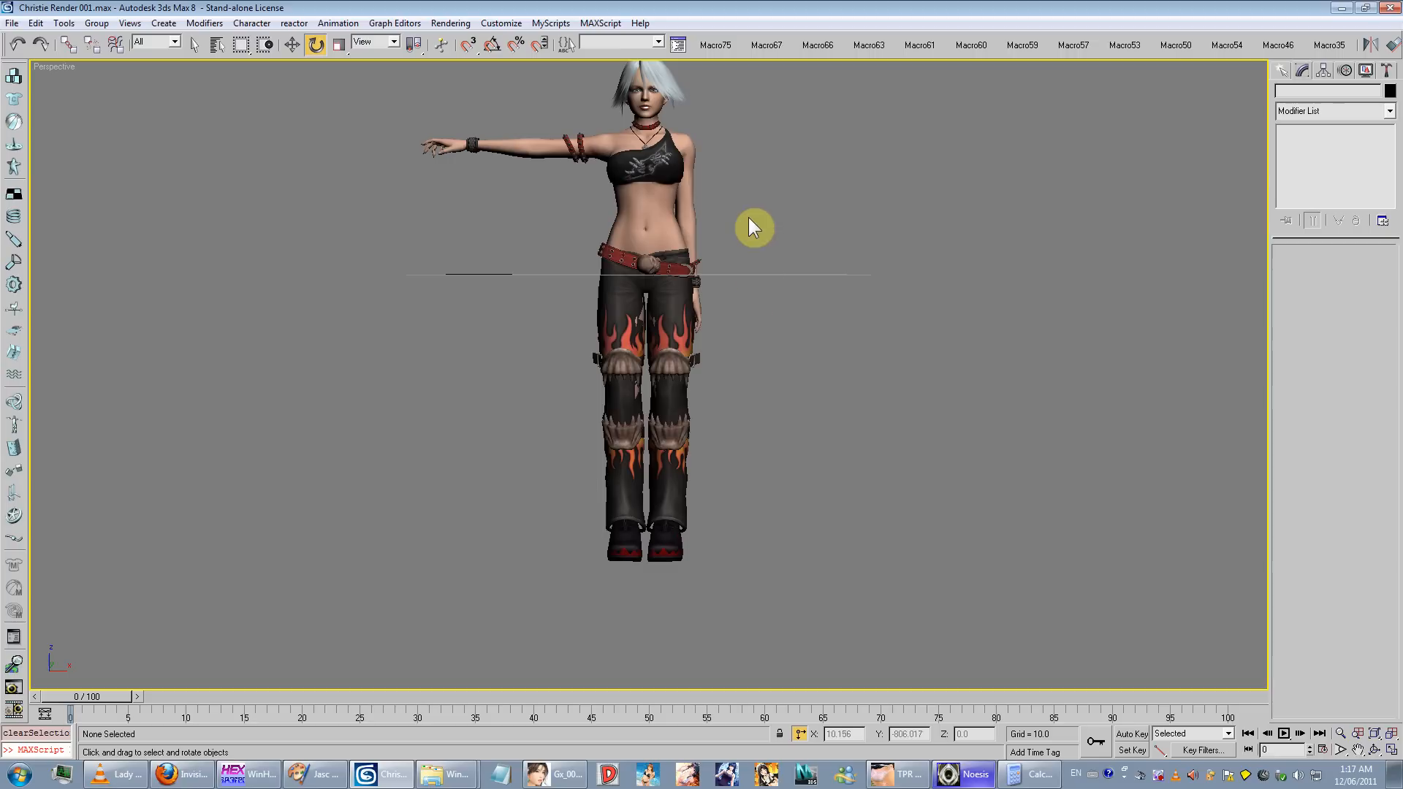
scroll(717, 234, "up", 3)
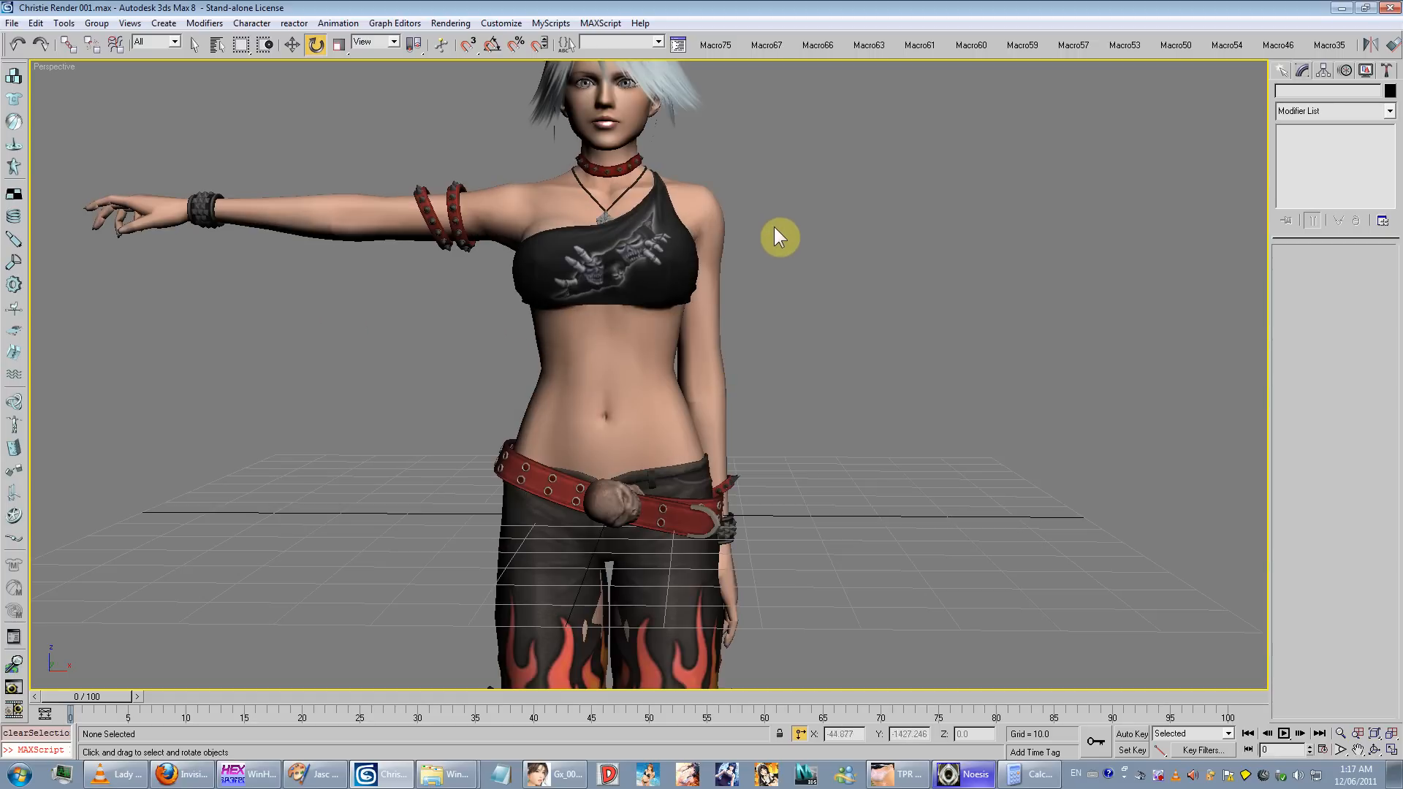
key("ctrl+z")
key("ctrl+z")
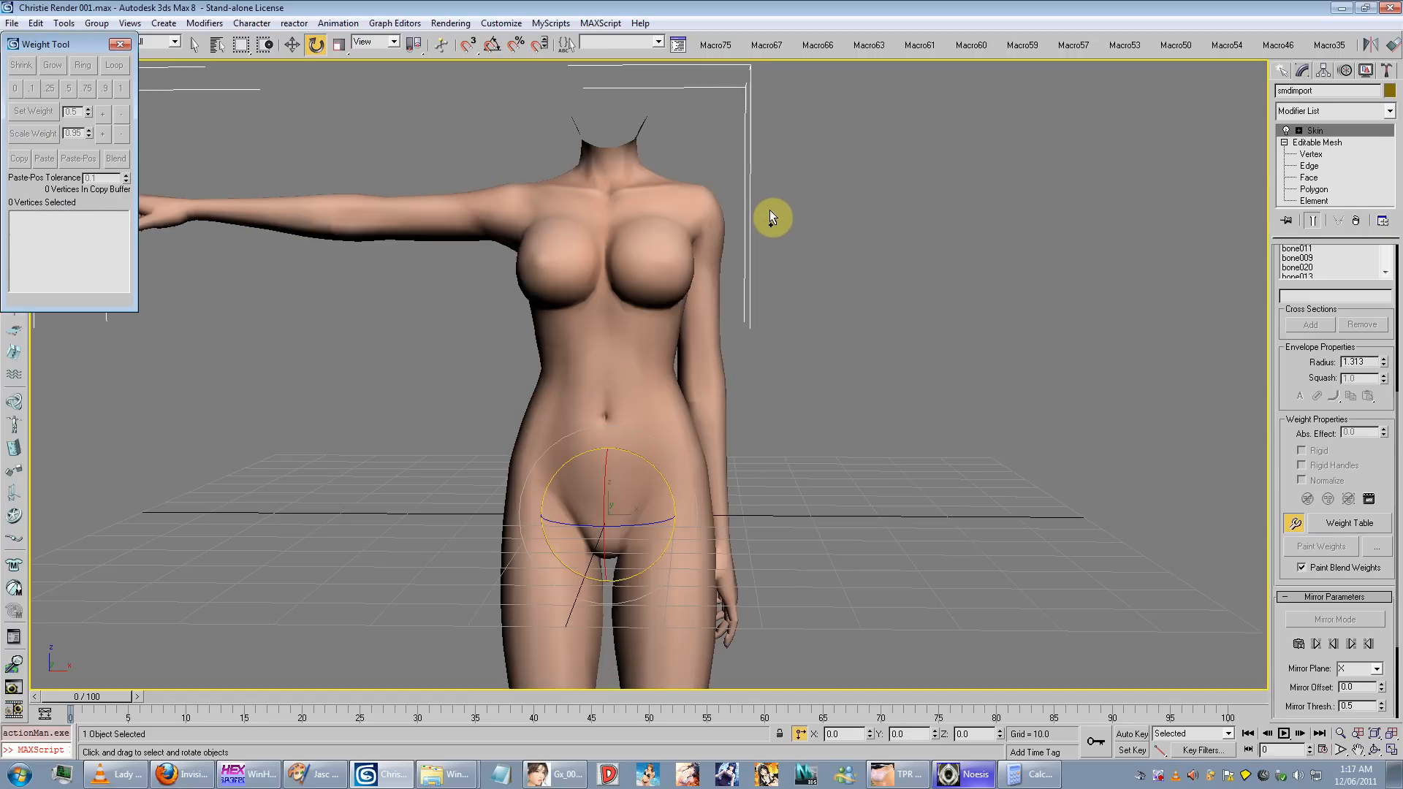
key("ctrl+y")
key("ctrl+y")
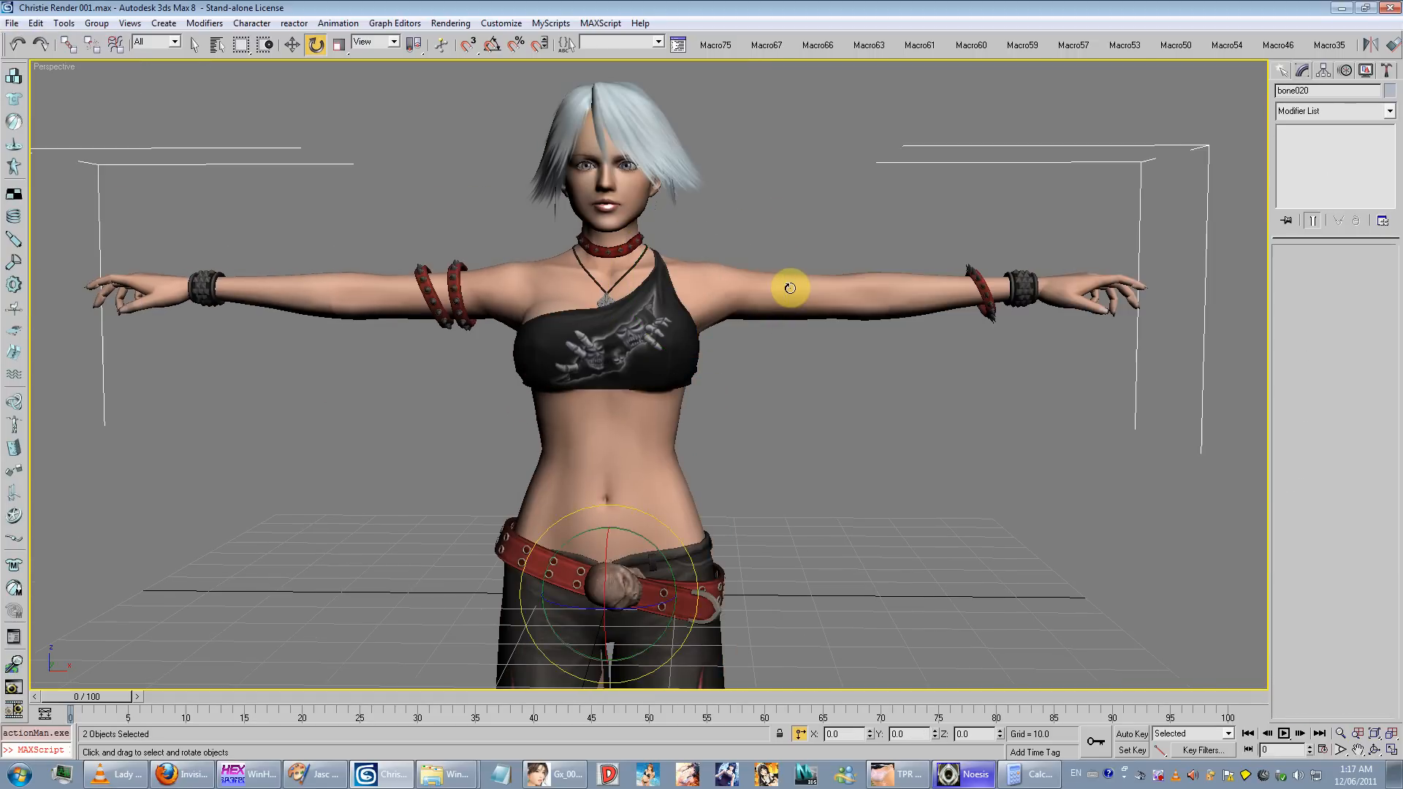
key("ctrl+d")
scroll(901, 470, "down", 4)
scroll(923, 423, "up", 6)
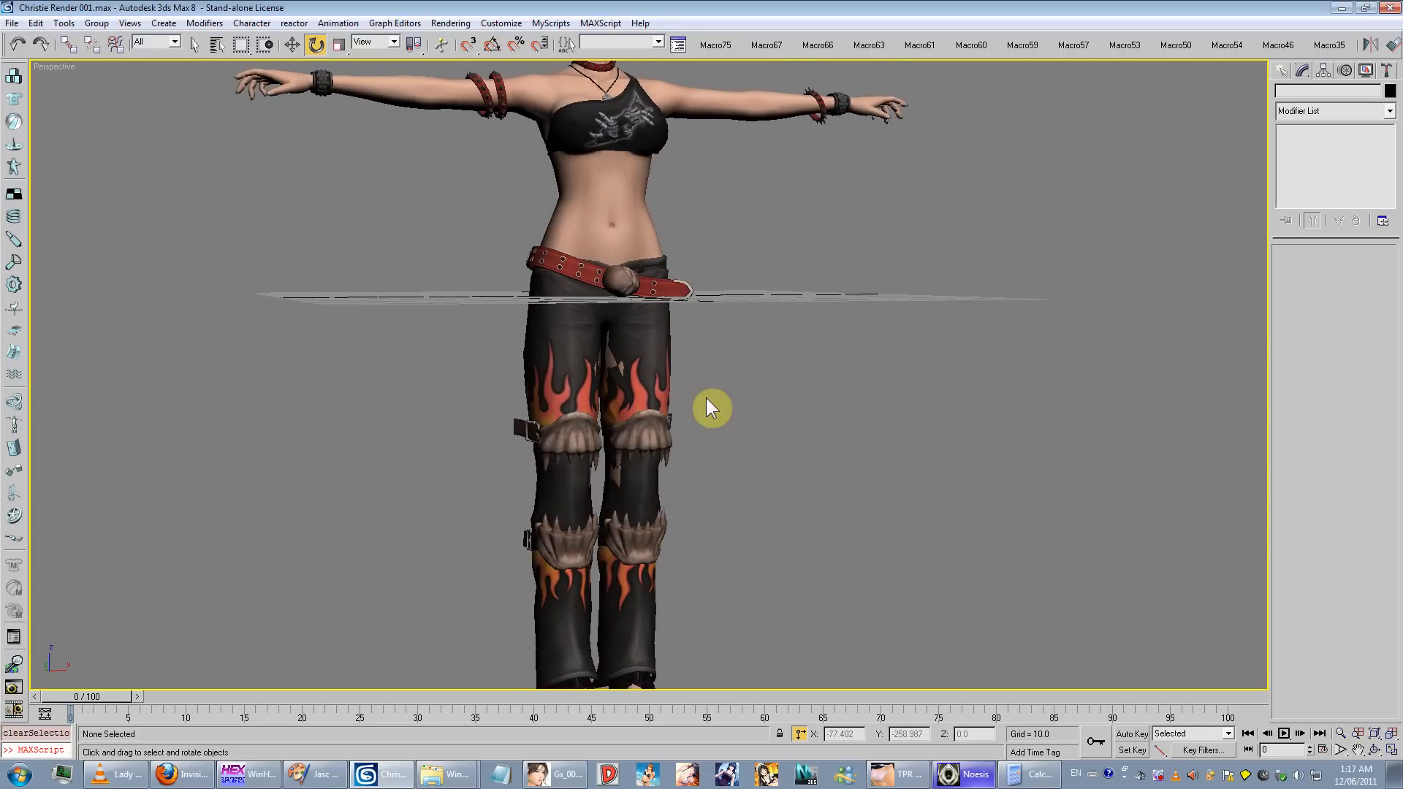
Step: Select the outfit mesh, go to frame 5 and turn on Auto Key
left_click(560, 344)
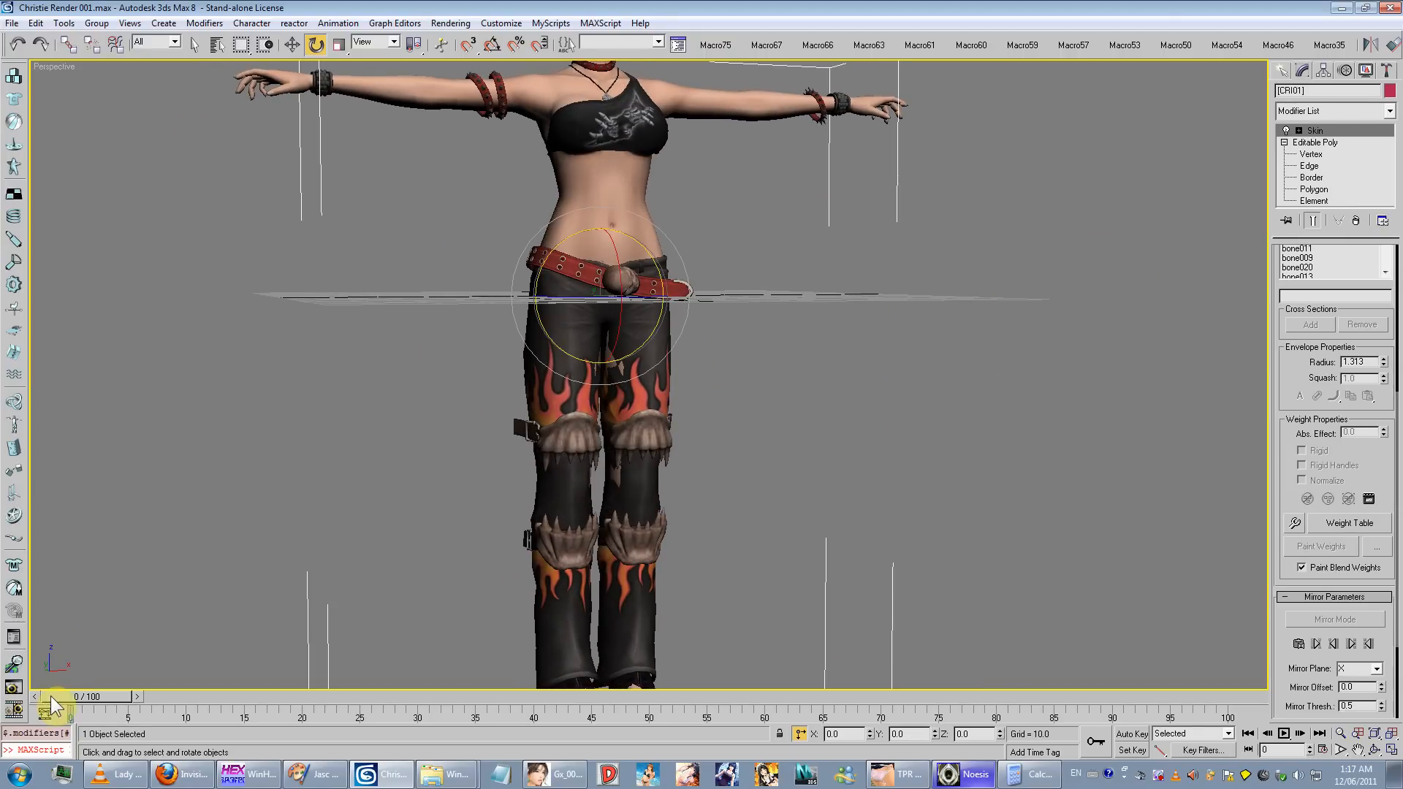
middle_click_drag(739, 357, 634, 348, "alt")
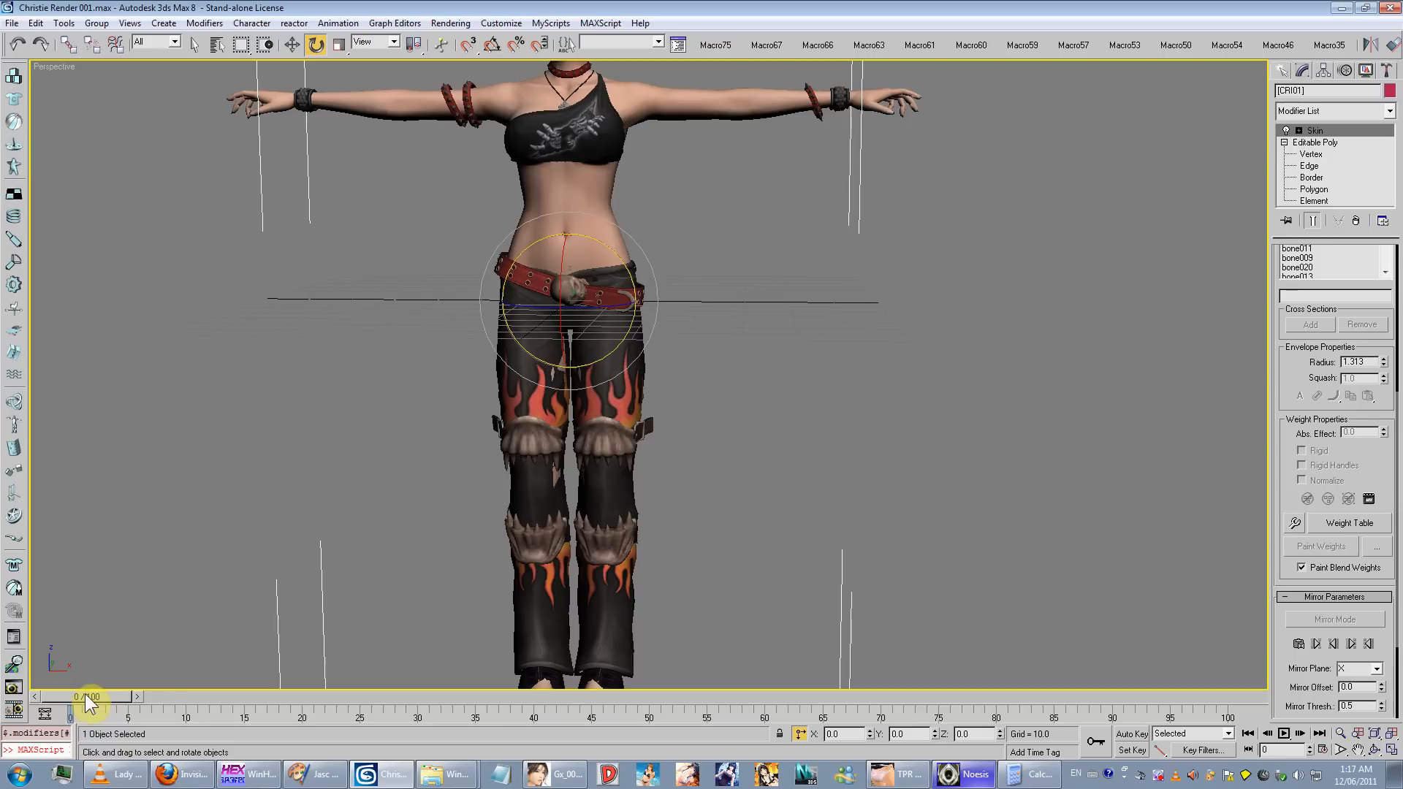
left_click_drag(84, 700, 139, 698)
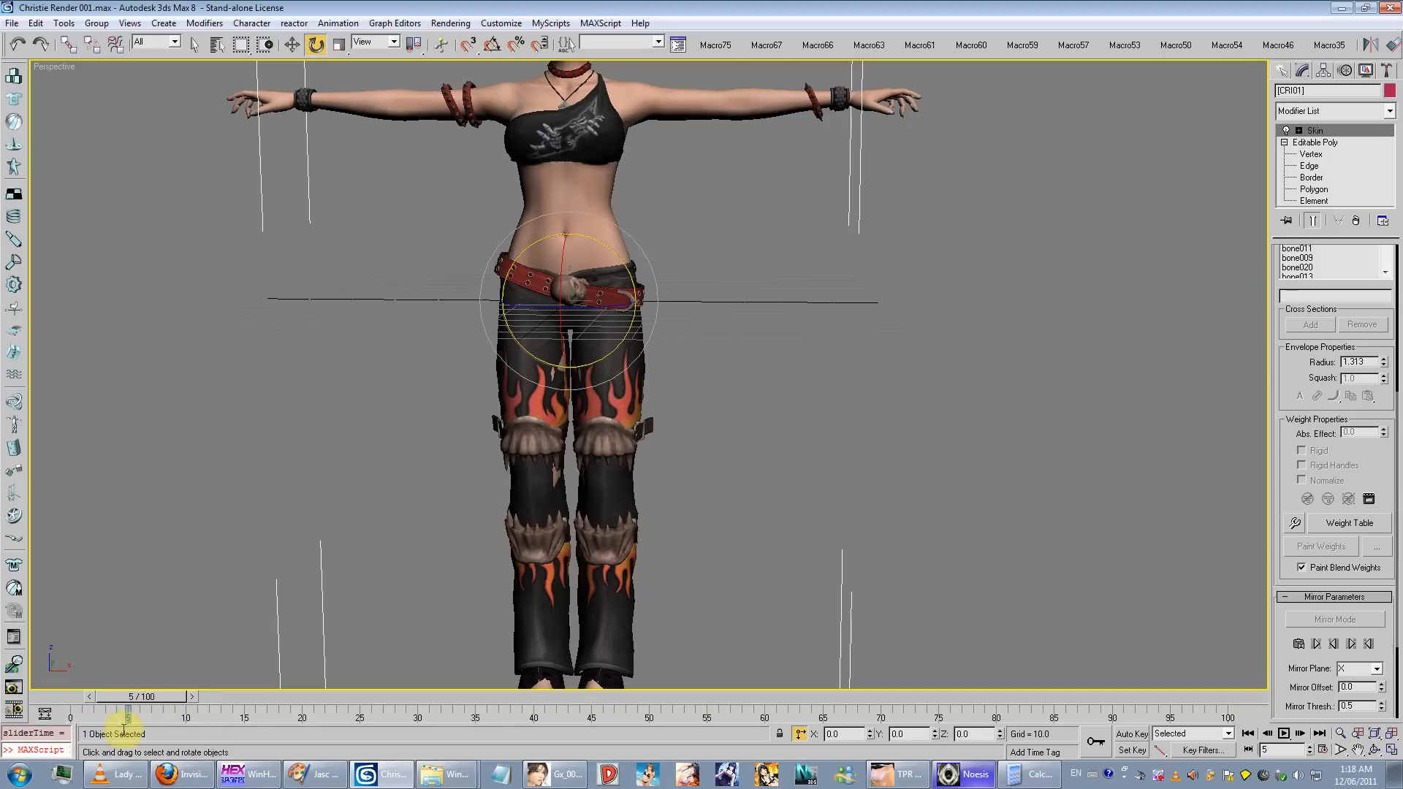
left_click(1132, 733)
Step: Rotate the single-strap side's upper arm bone down beside the body at frame 5, and turn off Auto Key
mouse_move(746, 424)
middle_mouse_down()
mouse_move(775, 504)
mouse_move(776, 577)
middle_mouse_up()
scroll(771, 467, "up", 3)
key("F3")
left_click_drag(671, 426, 674, 431)
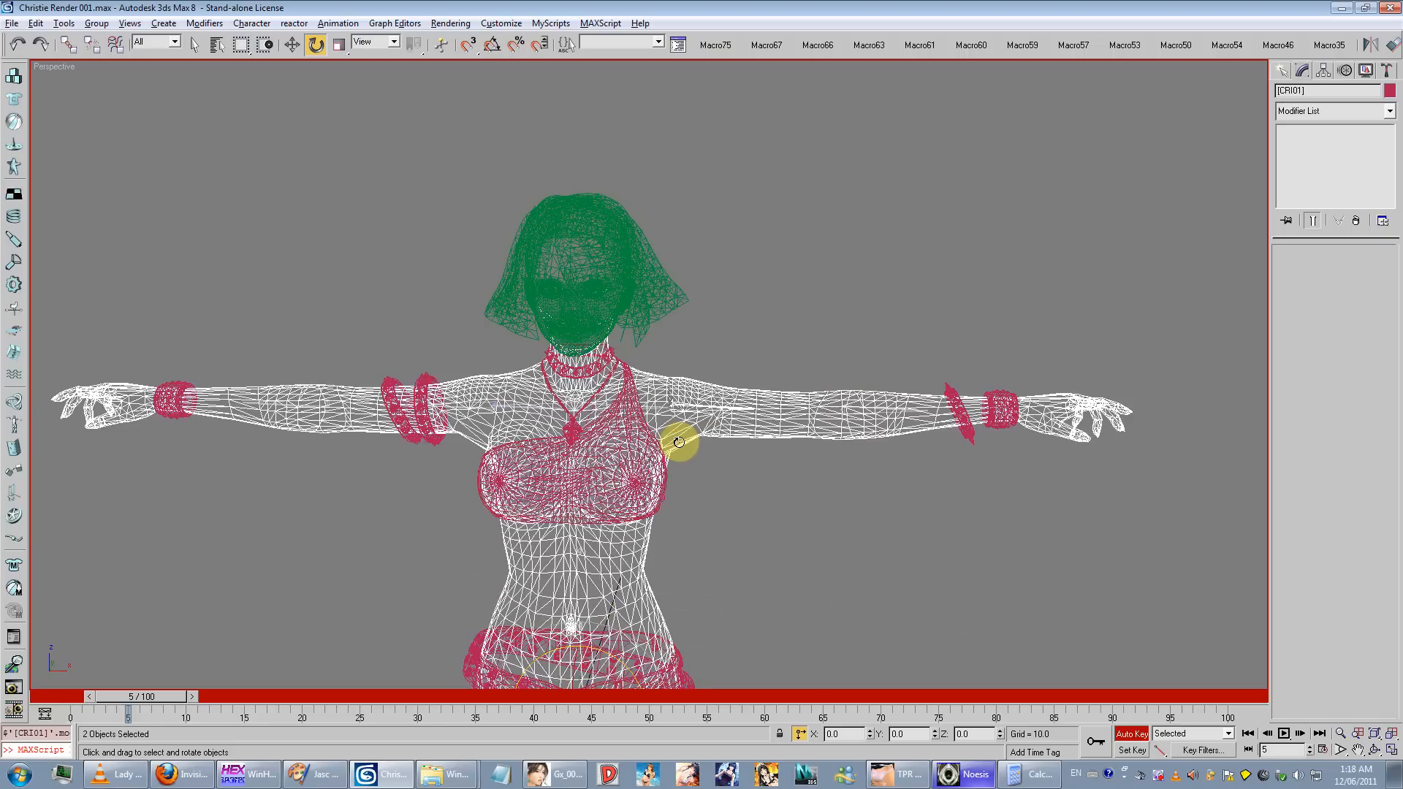
left_click_drag(727, 370, 808, 507)
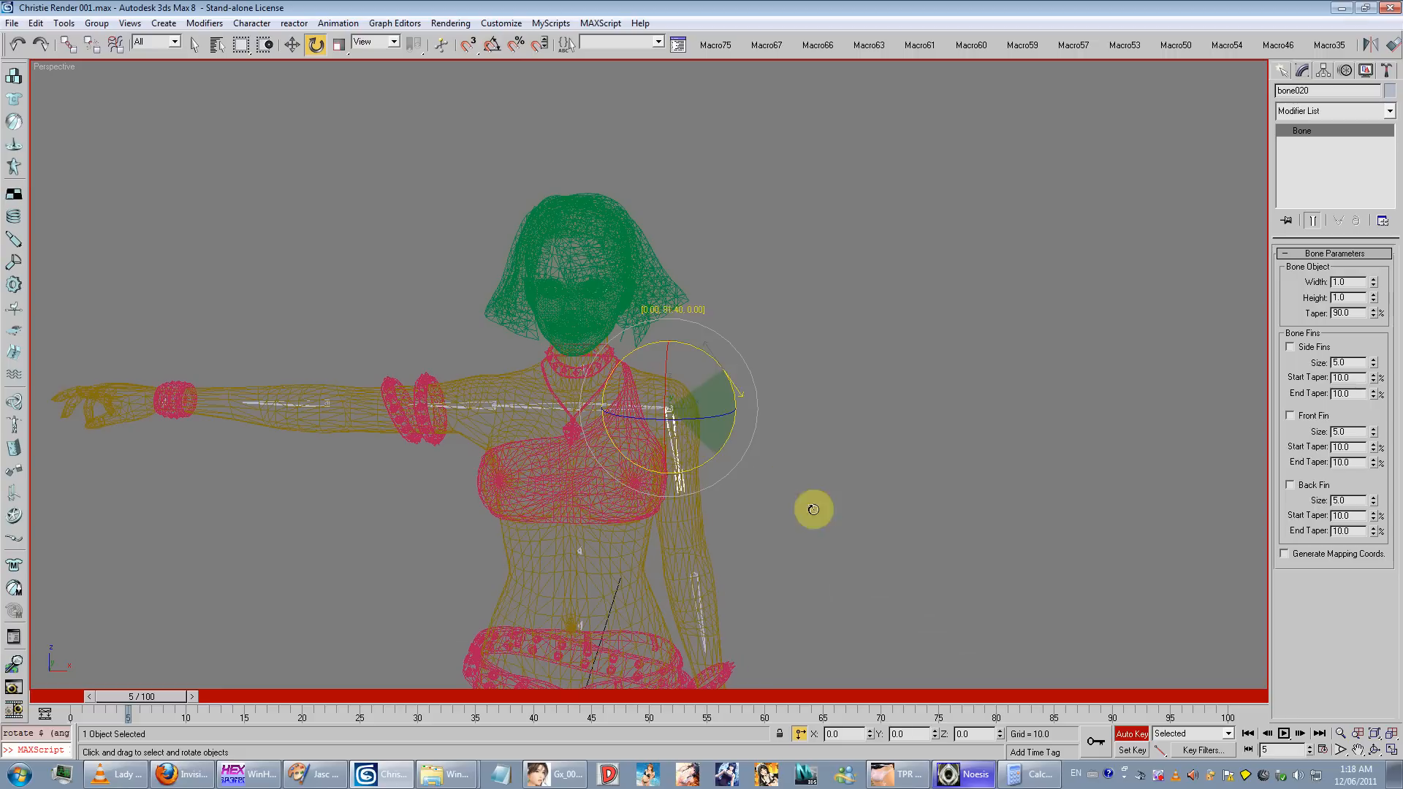
left_click(1126, 736)
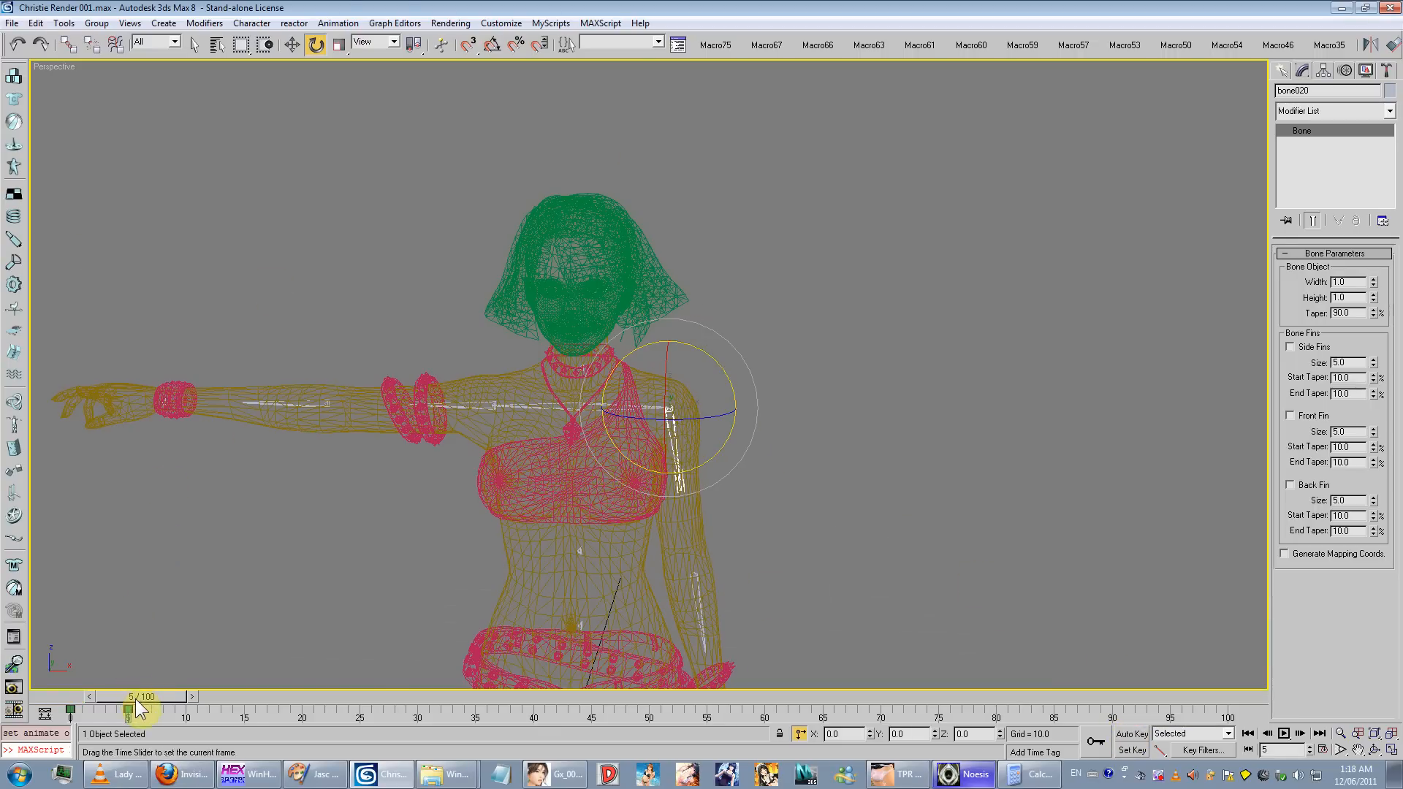
mouse_move(138, 705)
left_mouse_down()
mouse_move(62, 705)
mouse_move(194, 705)
mouse_move(59, 705)
mouse_move(155, 707)
left_mouse_up()
key("e")
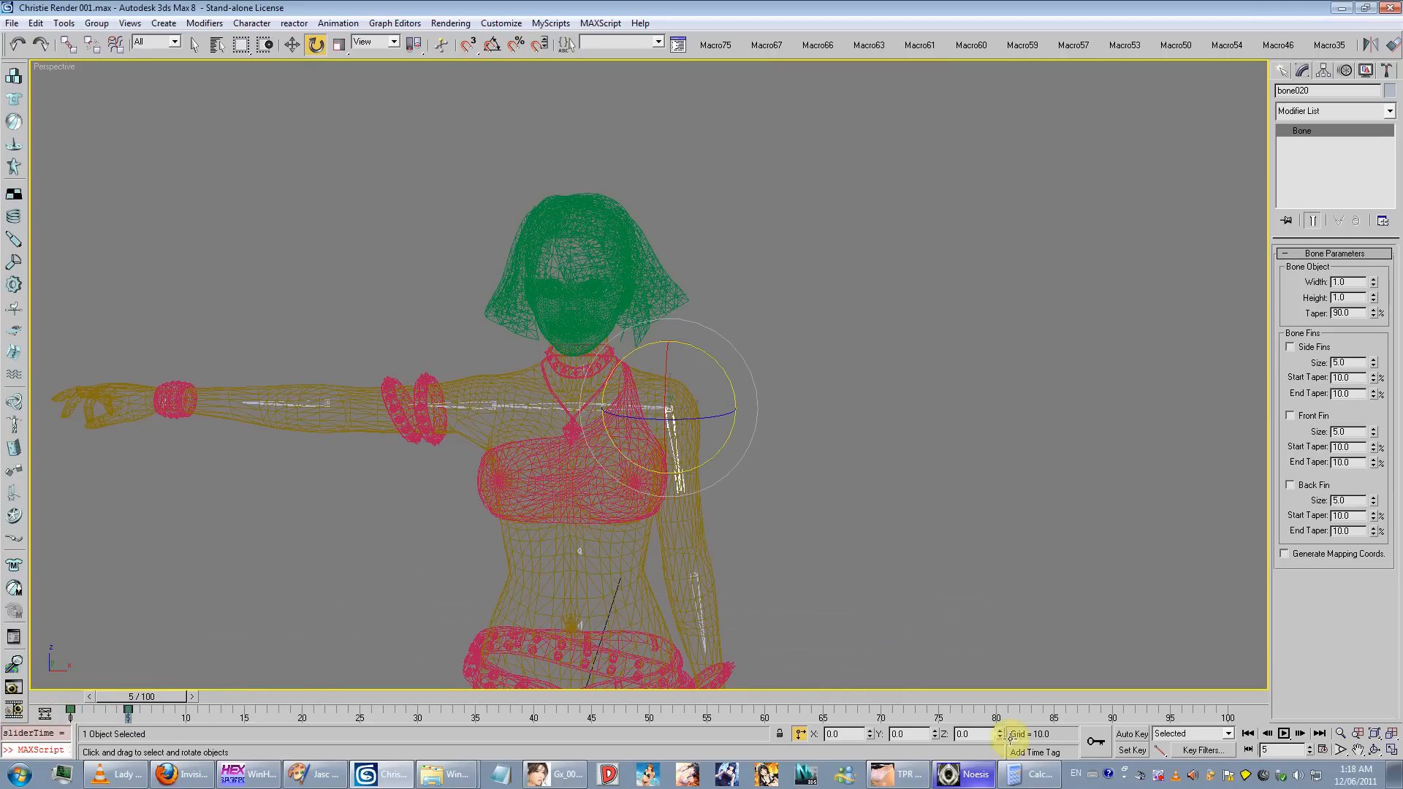
Step: Turn on Auto Key and rotate the knee bone of the leg opposite the lowered arm to bend the lower leg back
left_click(1132, 733)
middle_click_drag(701, 488, 646, 287)
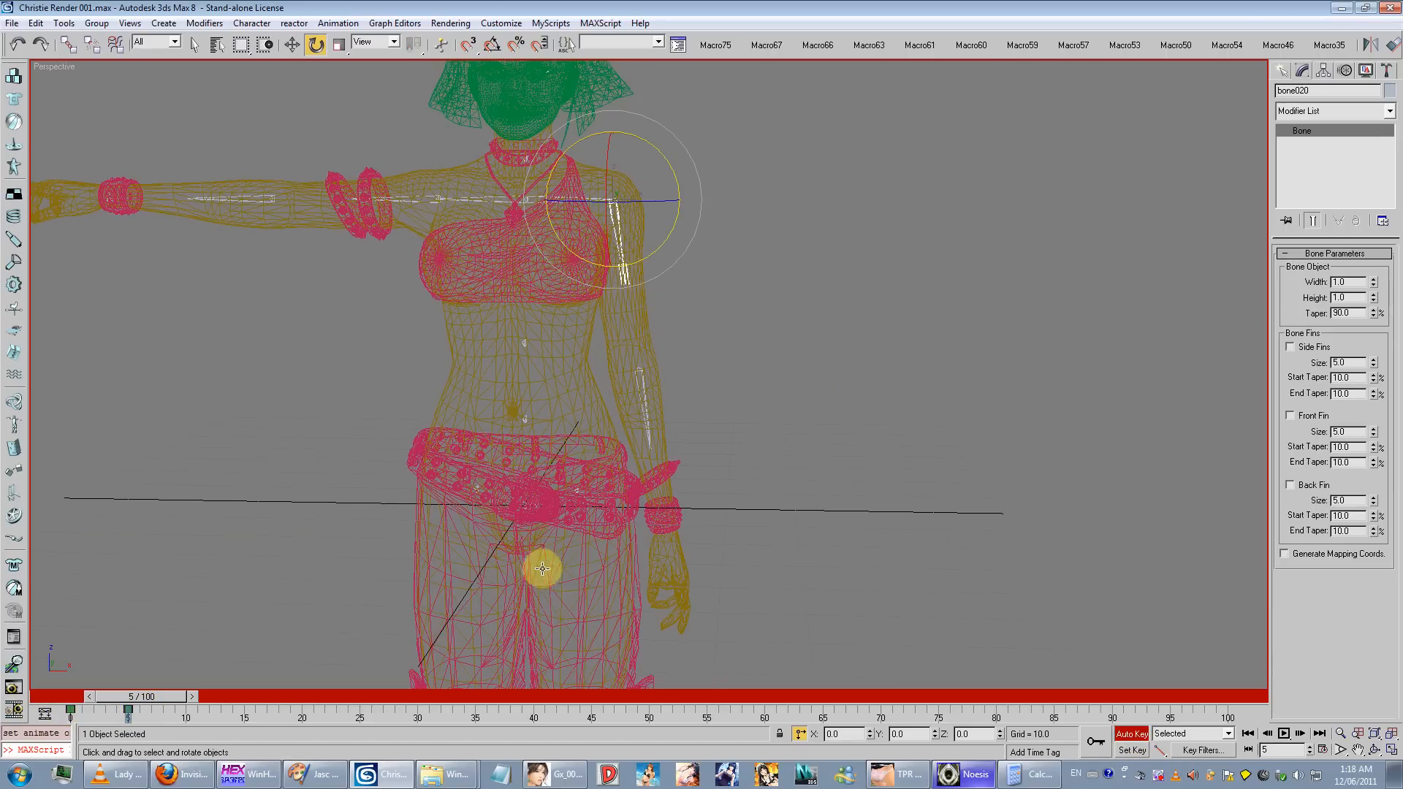
middle_click_drag(543, 614, 565, 362)
middle_click_drag(443, 492, 449, 454, "alt")
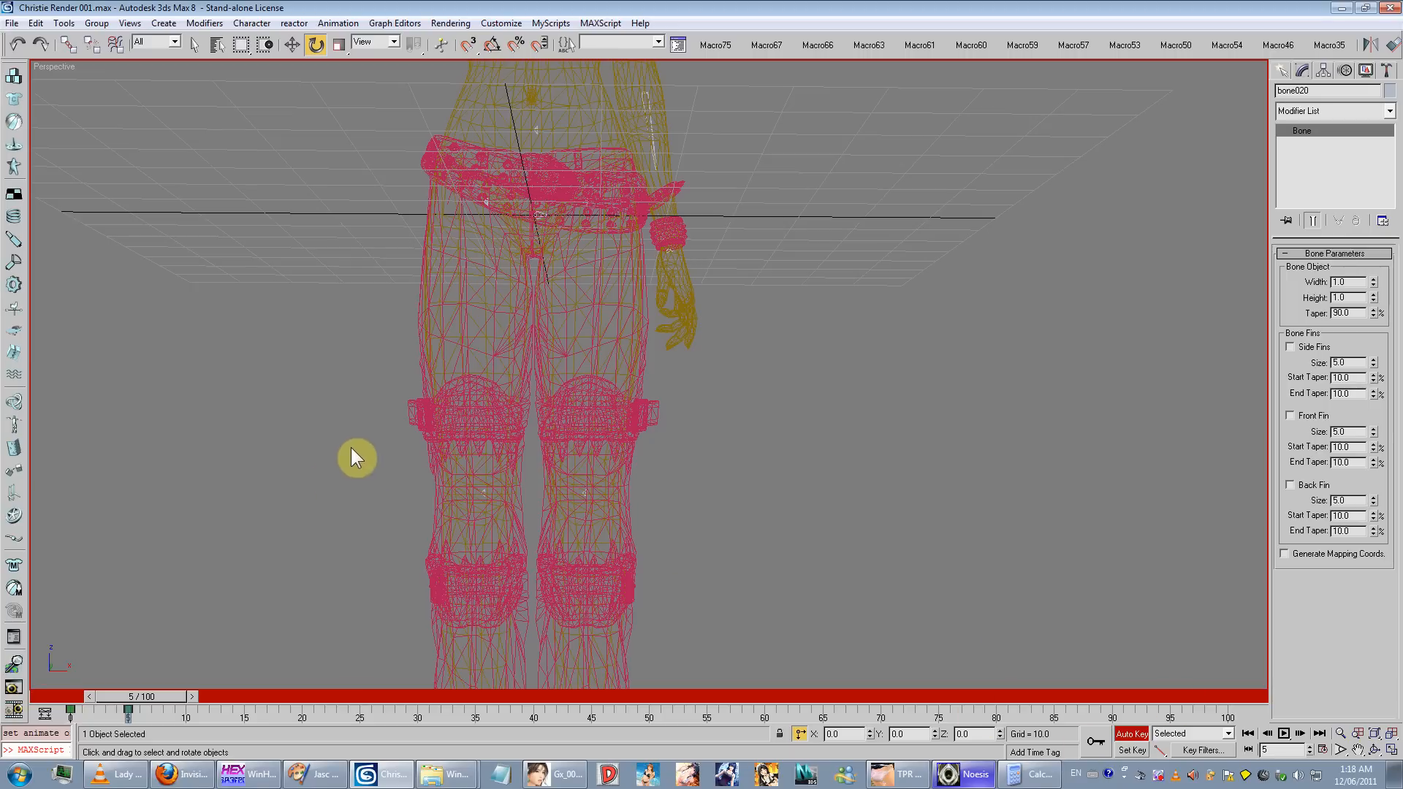
left_click_drag(482, 526, 479, 643)
left_click(487, 537, "alt")
left_click(440, 291, "alt")
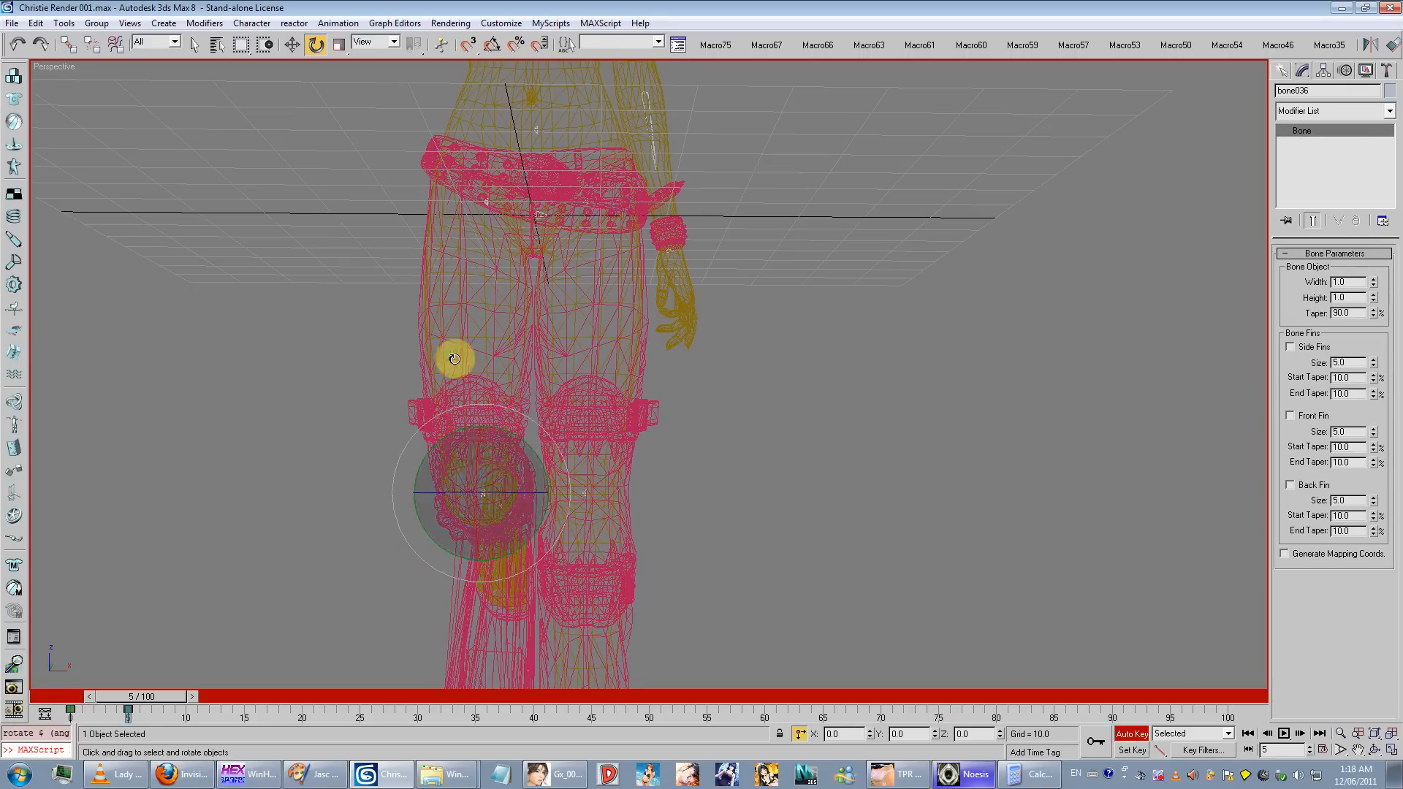
Step: Rotate the thigh bone of the bent leg to raise the knee up and out to hip height
left_click_drag(392, 286, 488, 199)
left_click_drag(351, 317, 419, 280, "alt")
left_click(708, 326)
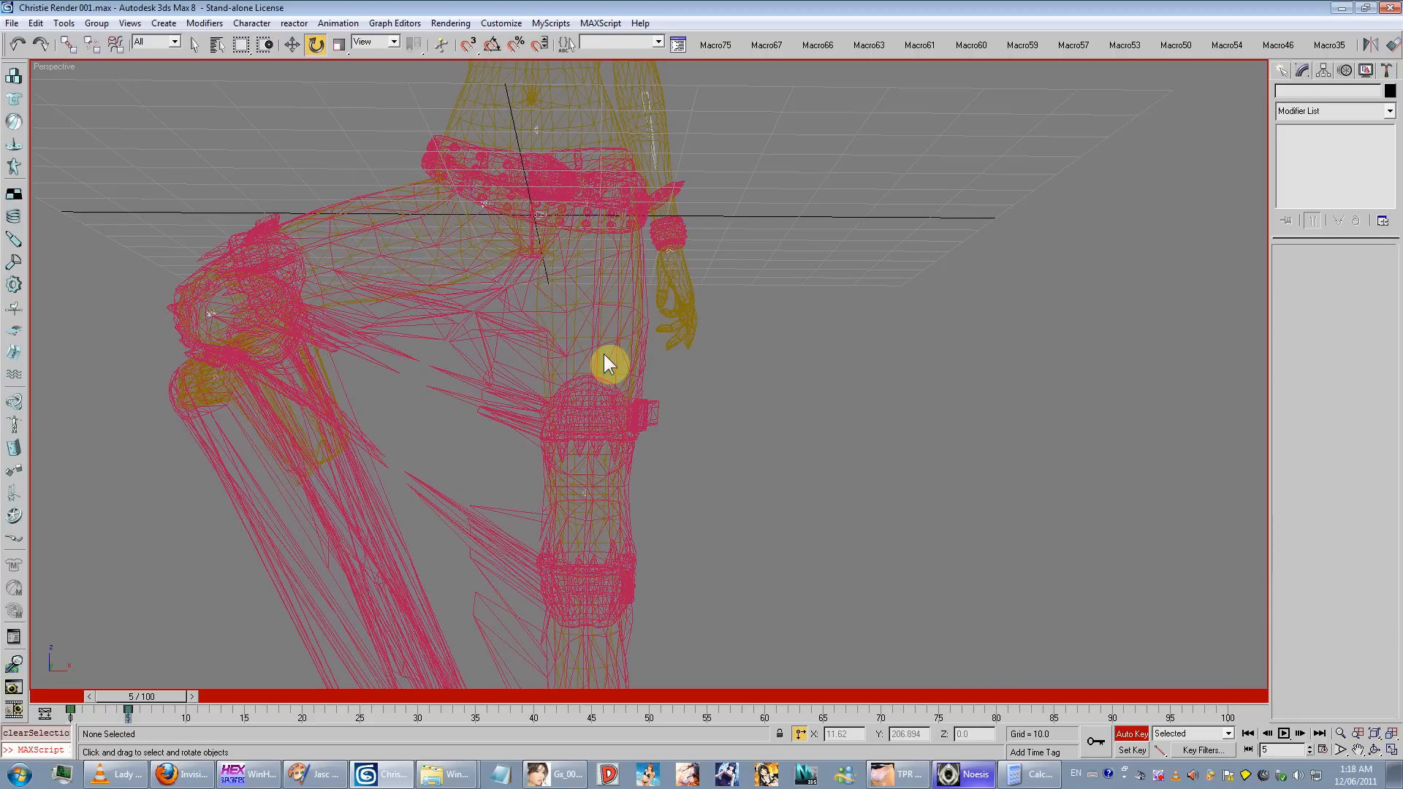
Step: Select the outfit mesh in shaded view and enter envelope editing of its Skin modifier
left_click(604, 354)
key("F3")
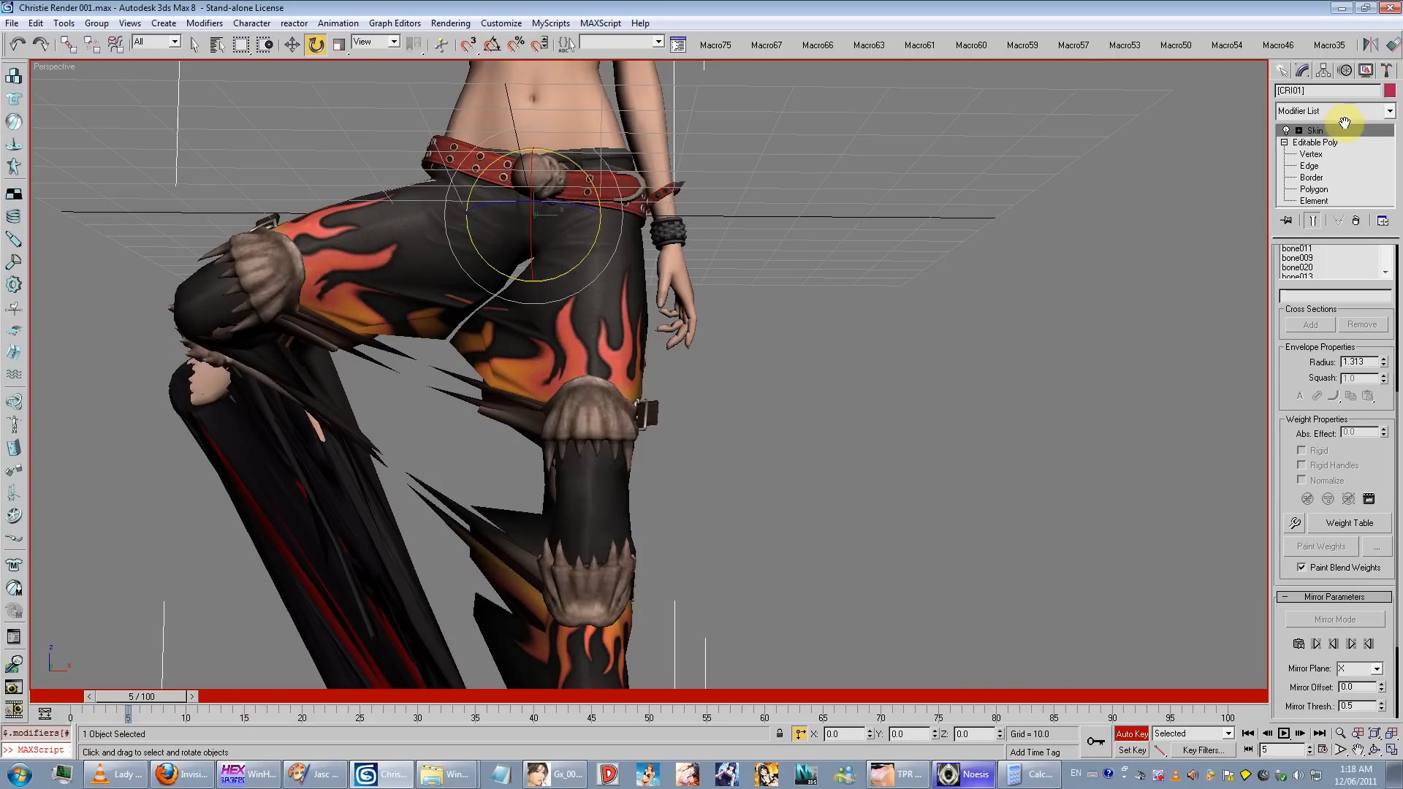
left_click(1314, 131)
middle_click_drag(551, 281, 563, 286, "alt")
scroll(563, 286, "down", 3)
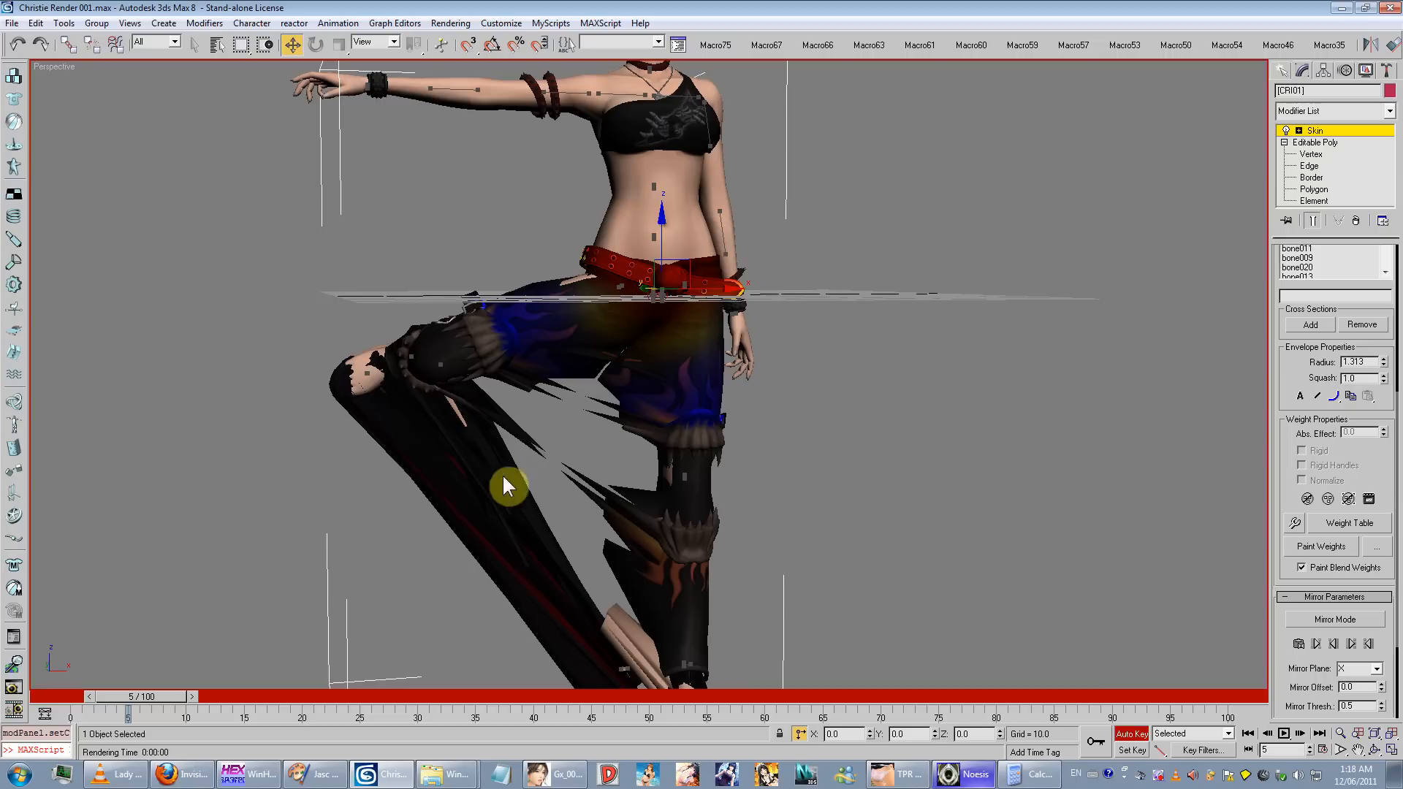
Step: Open the Weight Tool for the outfit's Skin modifier and place its window beside the raised leg
left_click_drag(1271, 381, 1228, 448)
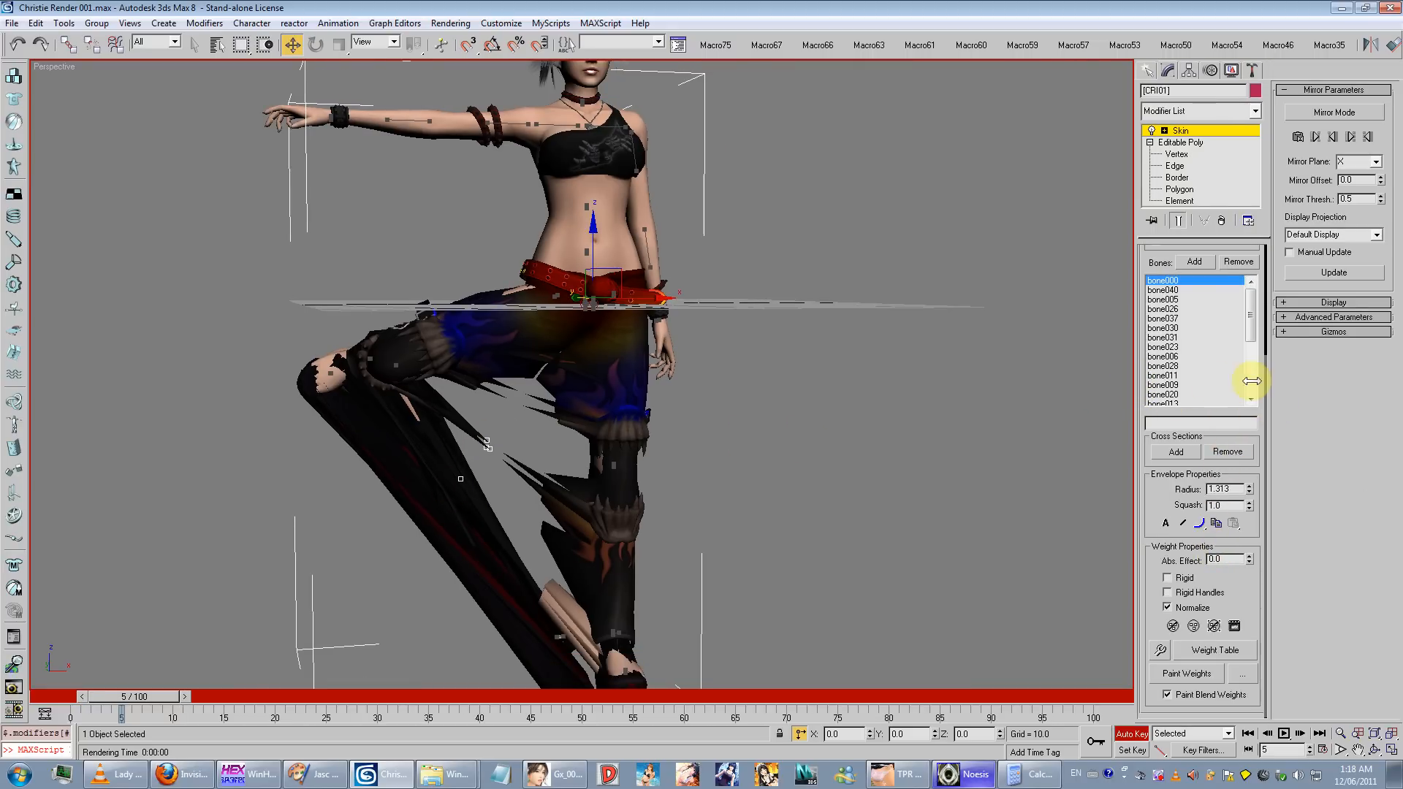
left_click_drag(1251, 380, 1272, 380)
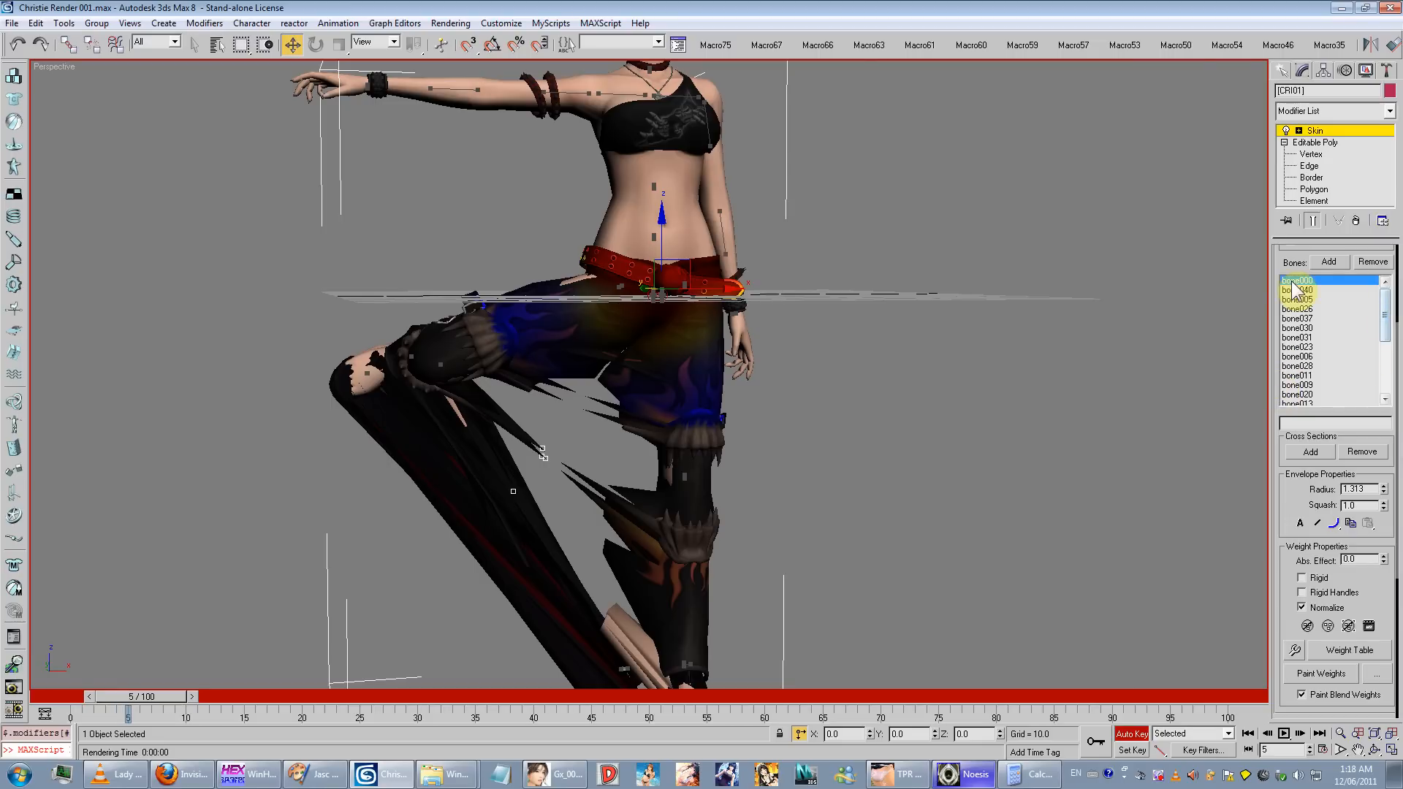
scroll(1293, 288, "up", 4)
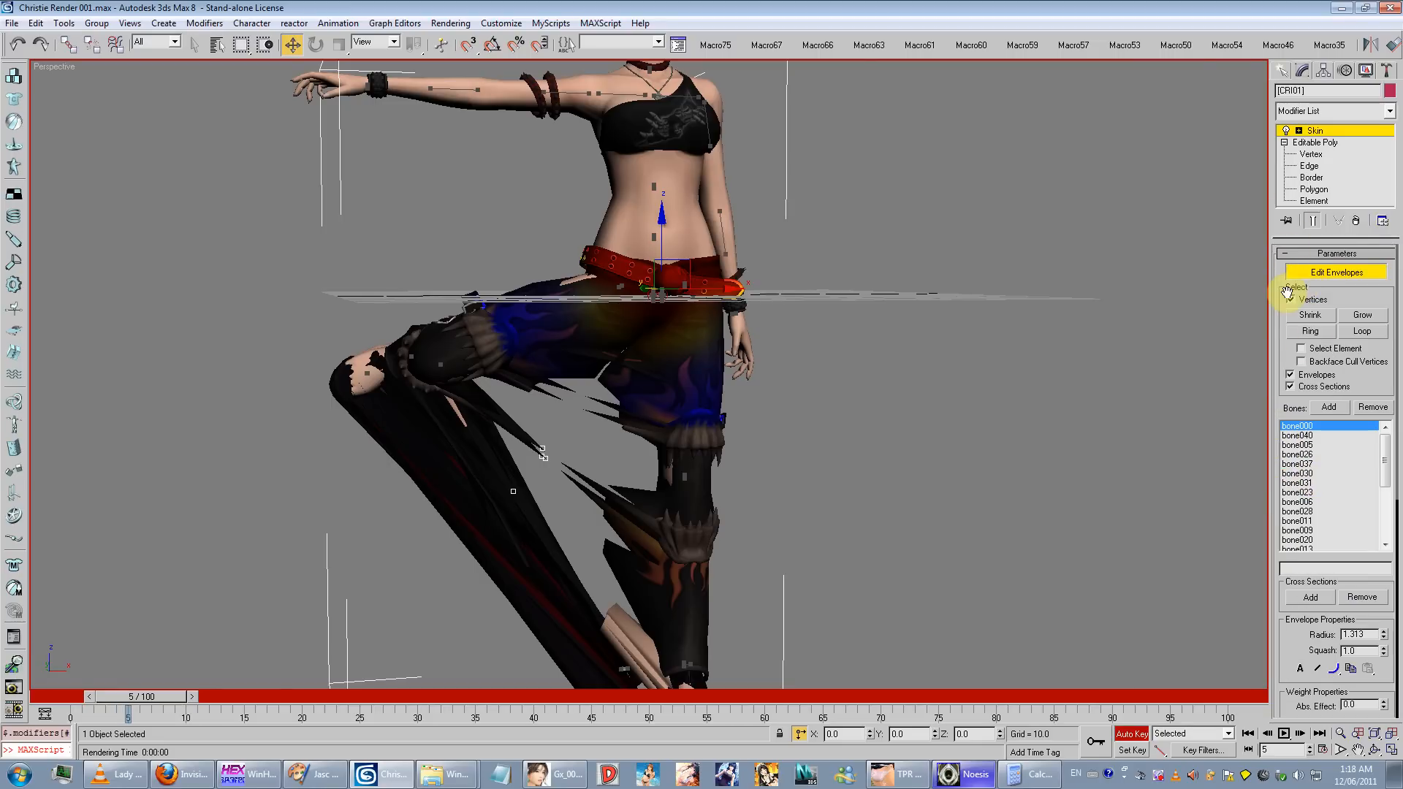
scroll(1286, 626, "down", 4)
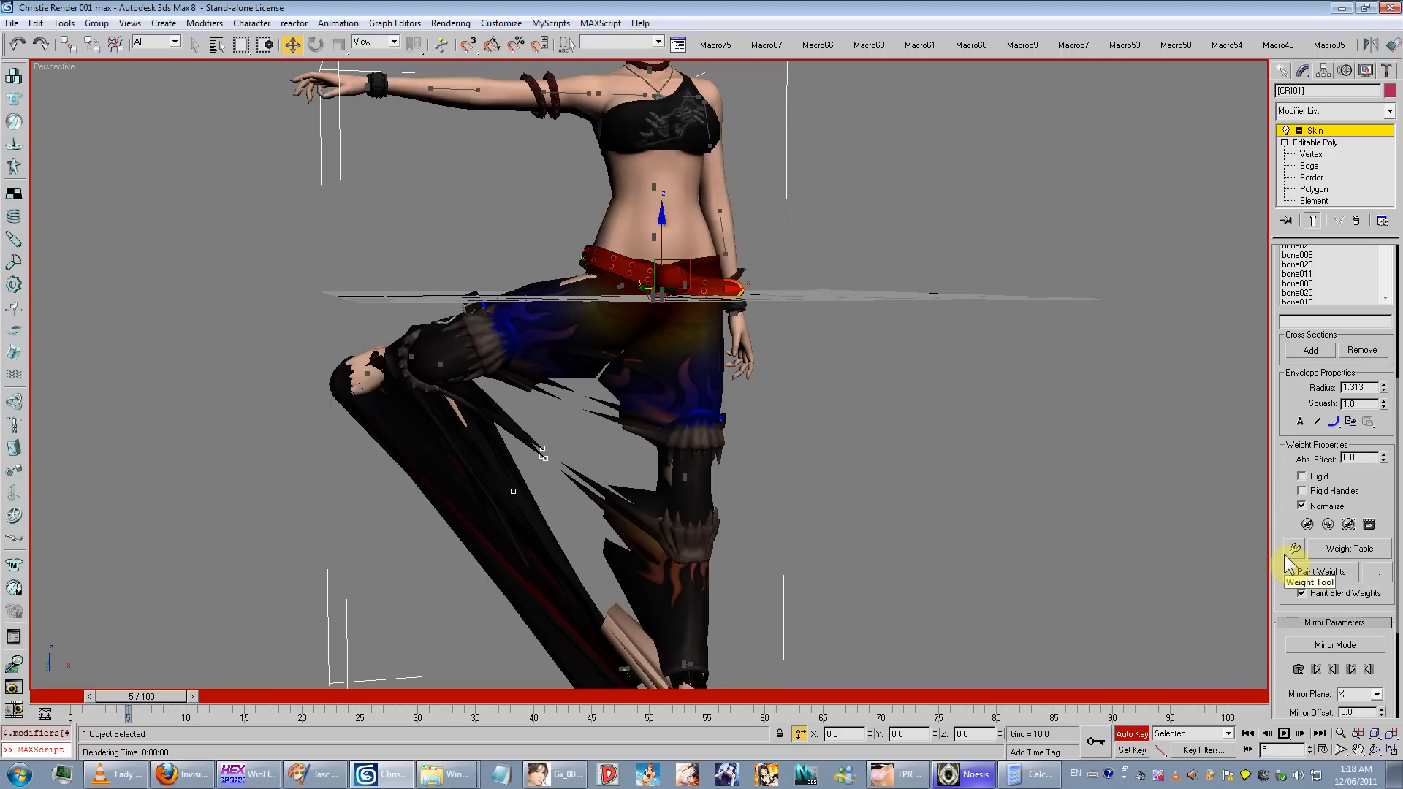
left_click(1292, 549)
left_click_drag(56, 46, 263, 218)
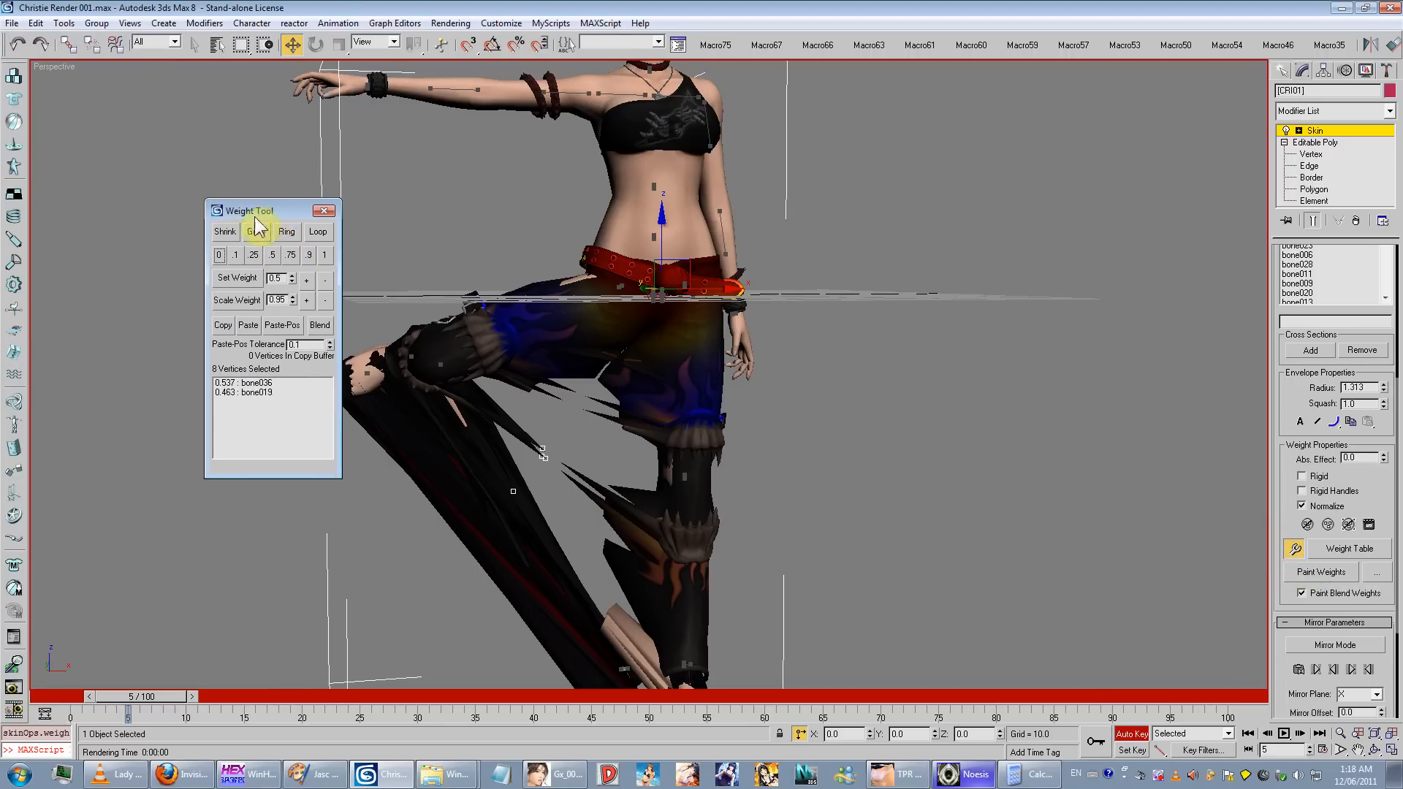
Step: Switch to wireframe view and inspect the influence of bone036 on the stretched trouser vertices between the legs
middle_click_drag(421, 307, 527, 261)
key("F3")
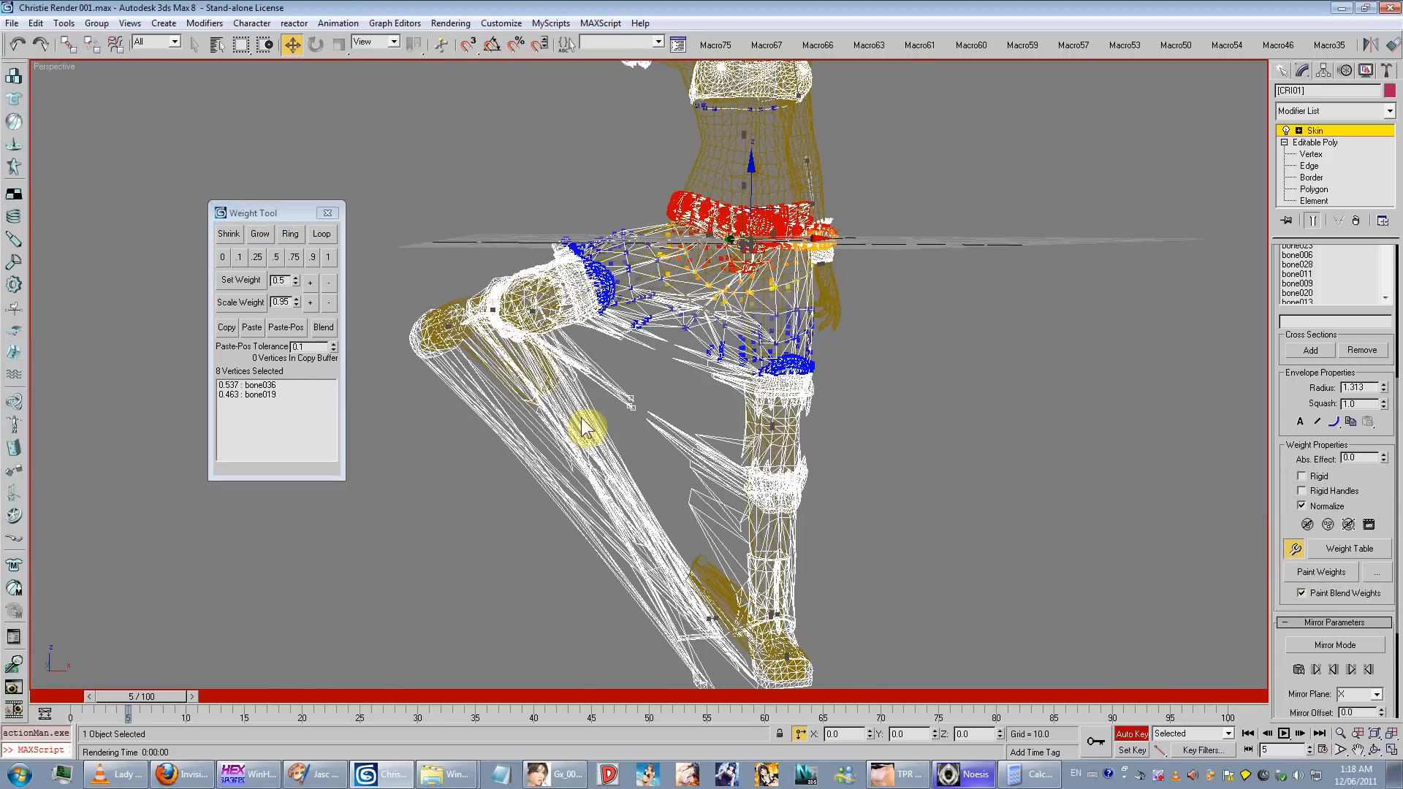
middle_click_drag(513, 322, 312, 377, "alt")
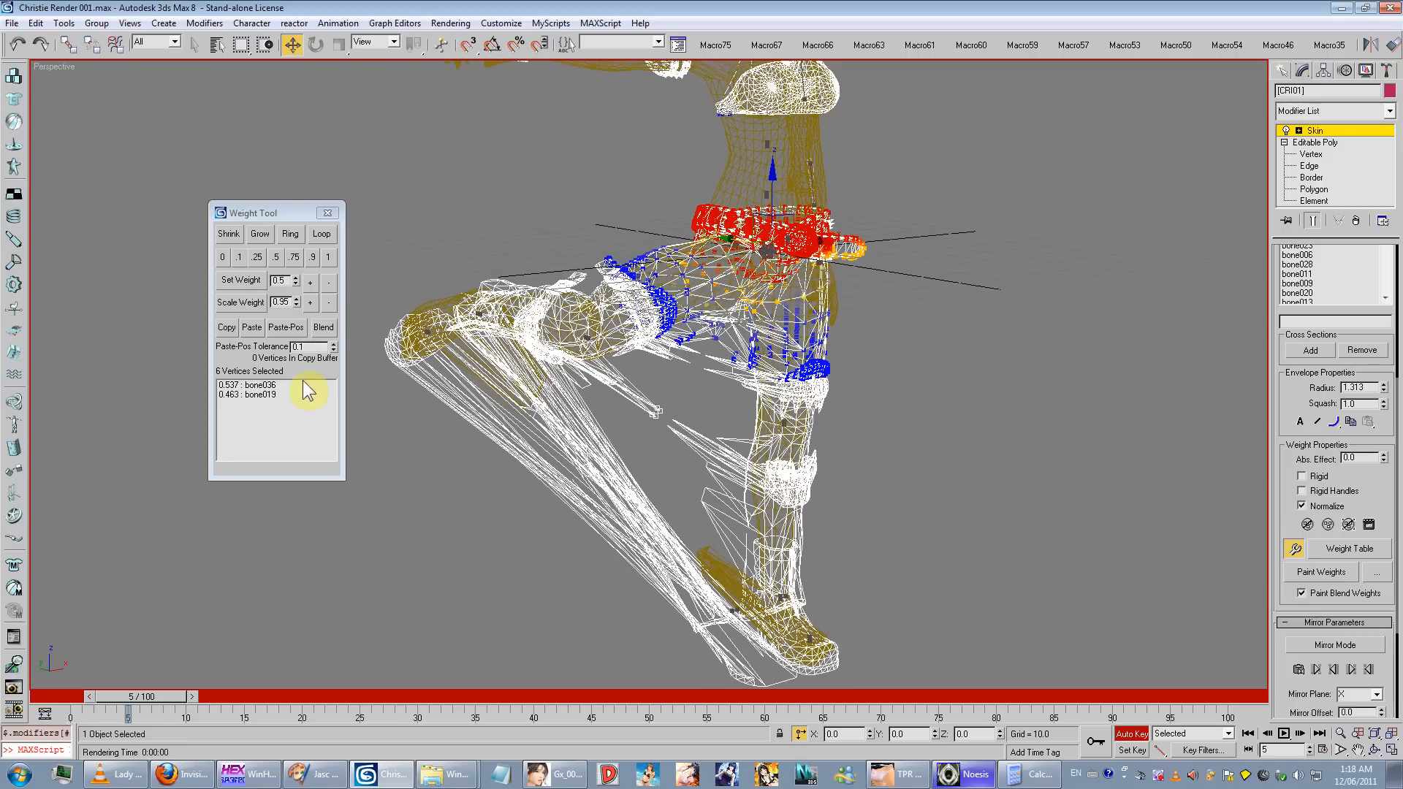
left_click(271, 385)
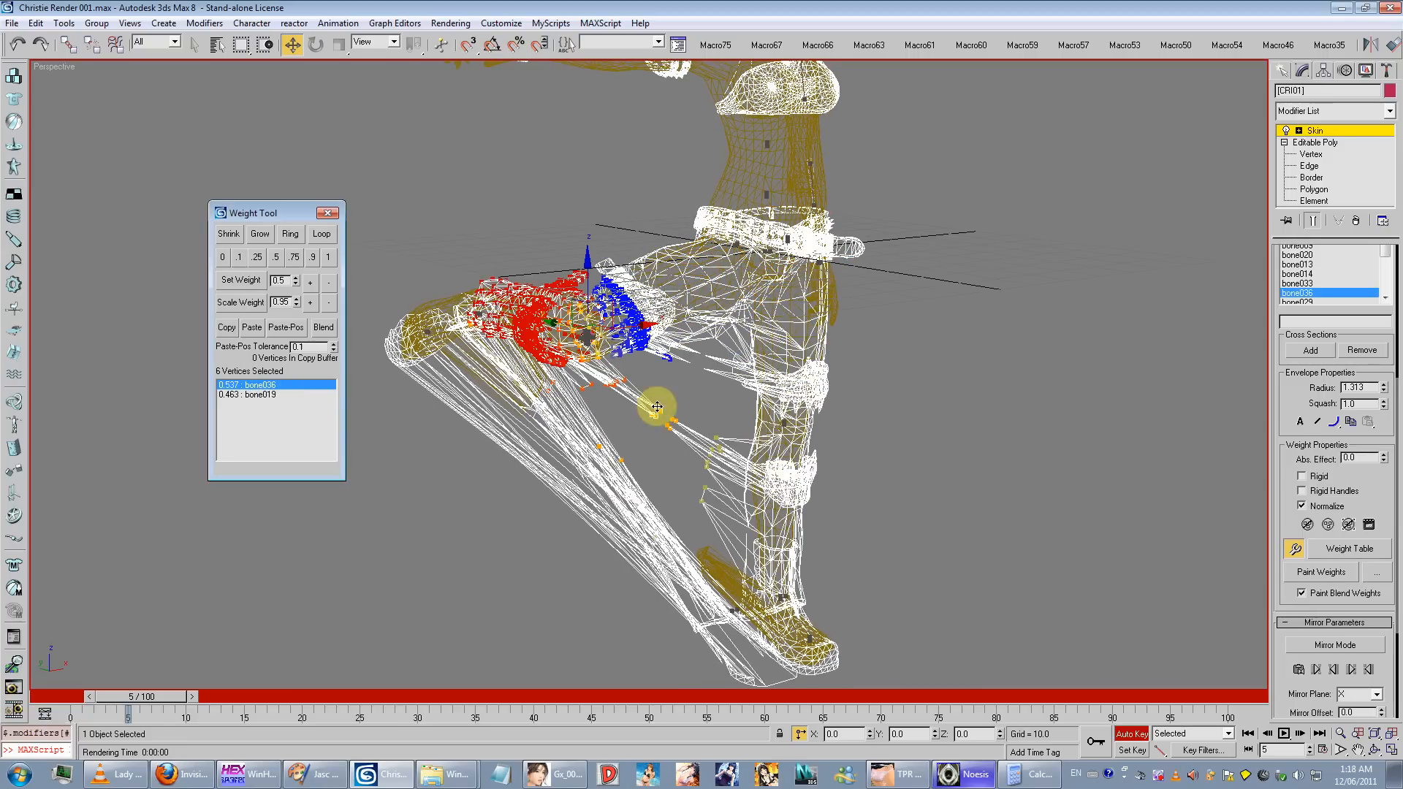
left_click_drag(666, 442, 767, 567)
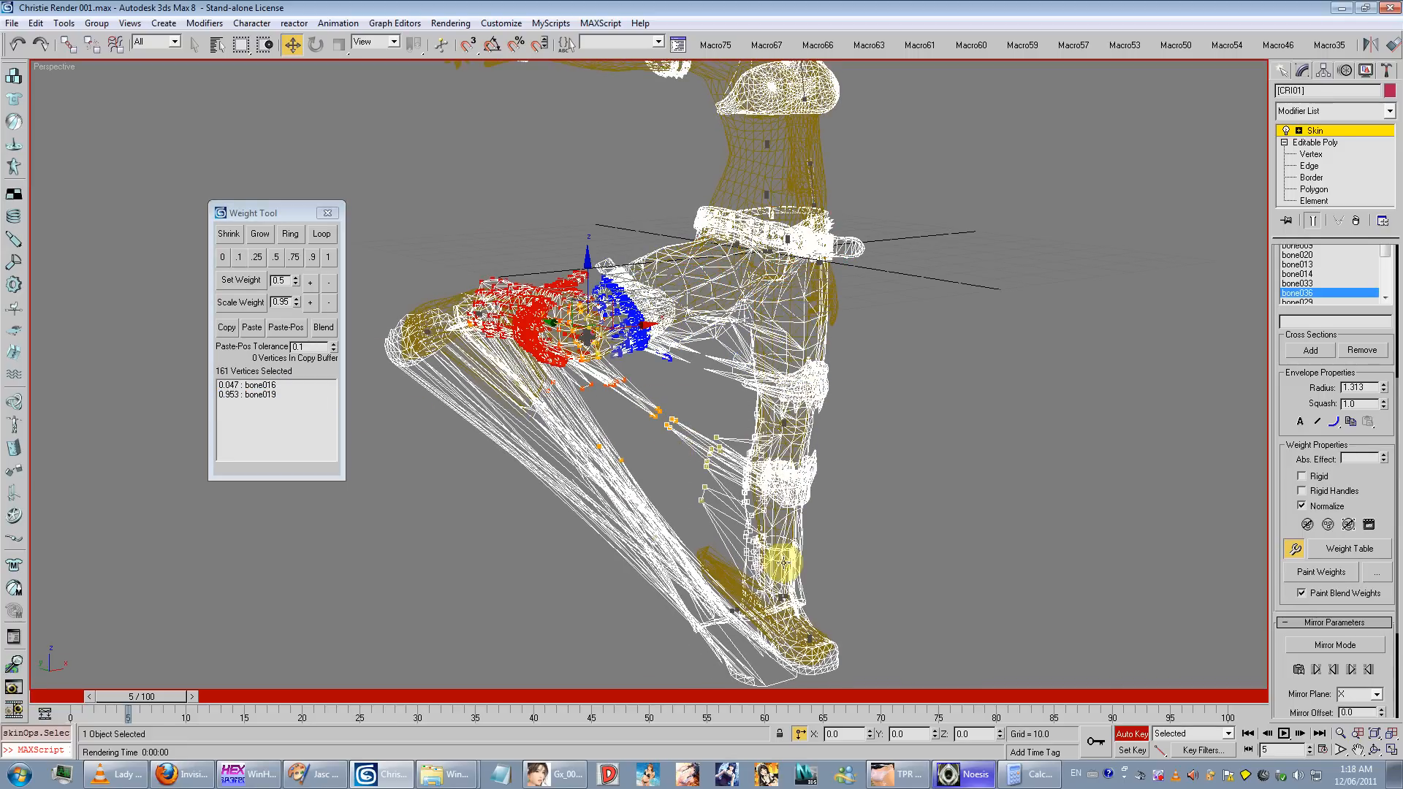
Step: Select the raised leg's thigh and knee vertices, grow the selection and set their bone016 weight to 0
middle_click_drag(599, 417, 656, 379, "alt")
left_click_drag(664, 391, 645, 364)
left_click(269, 386)
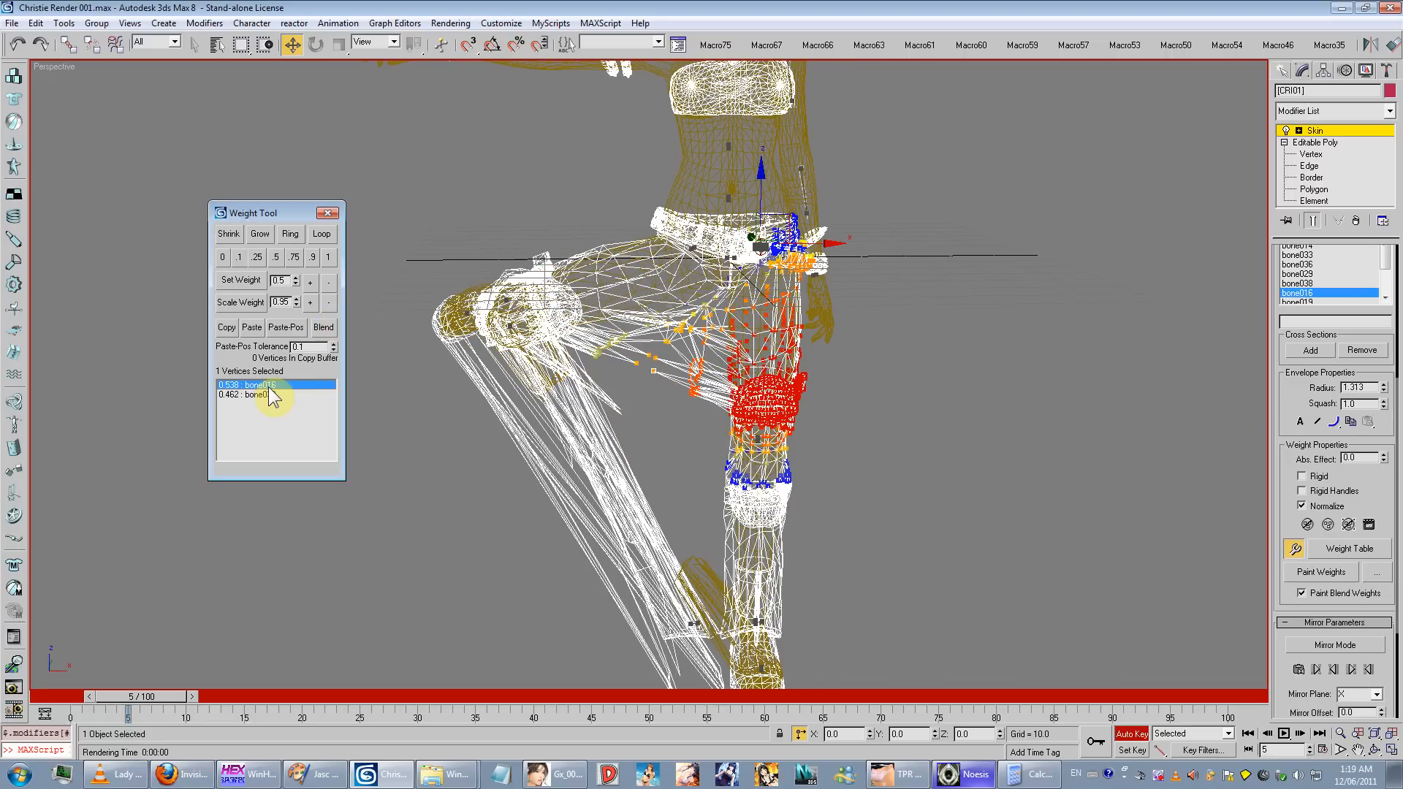
left_click(654, 357, "ctrl")
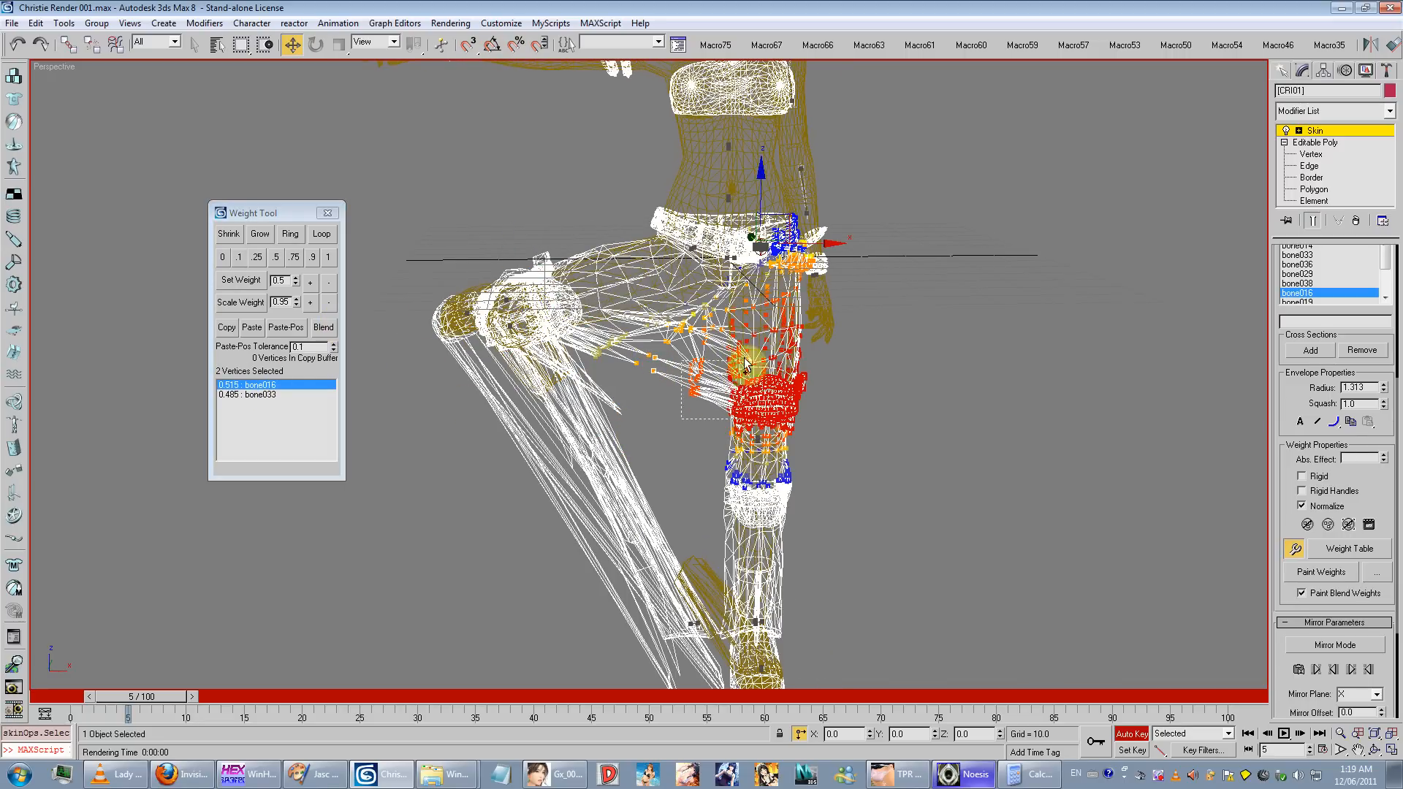
left_click_drag(746, 365, 824, 352)
left_click(257, 235)
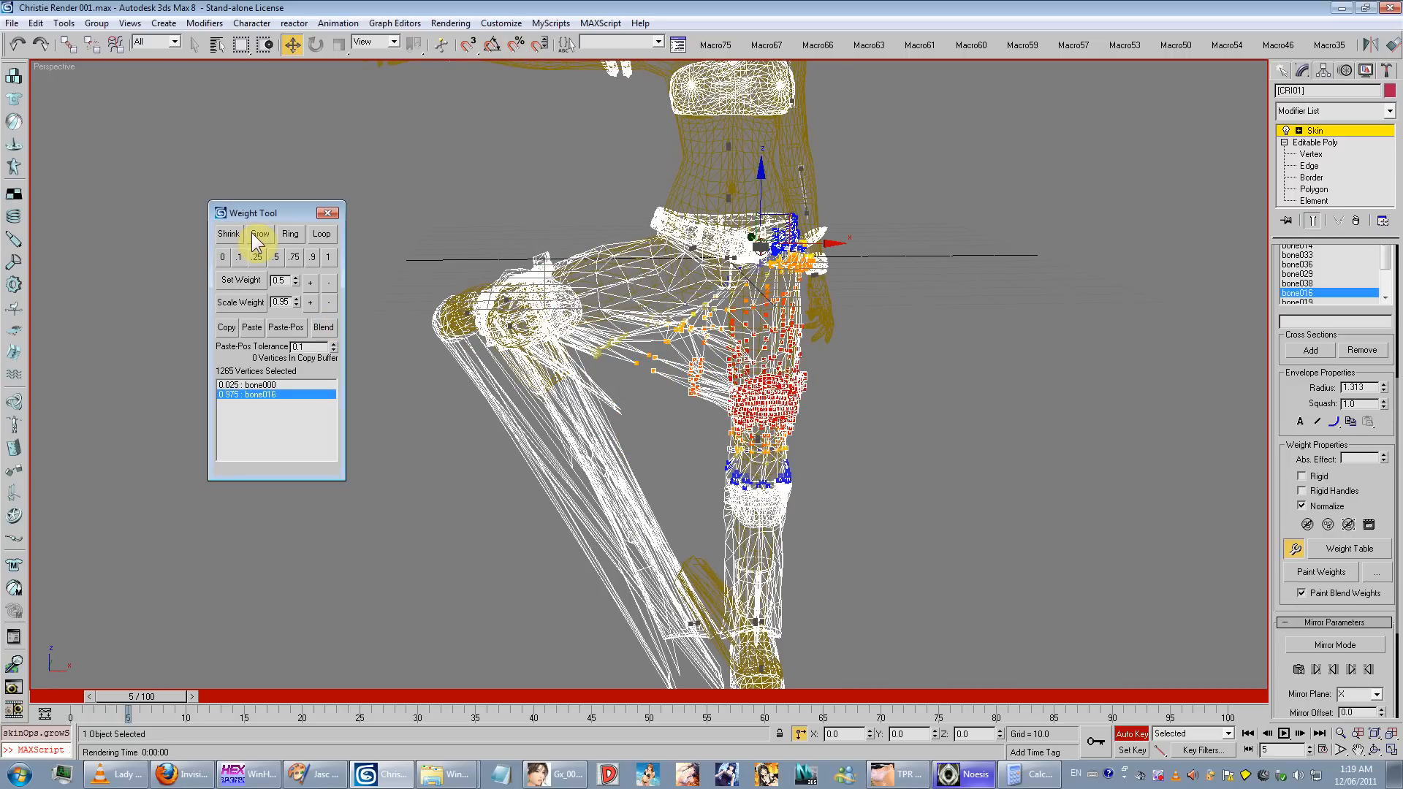
left_click_drag(480, 251, 646, 414)
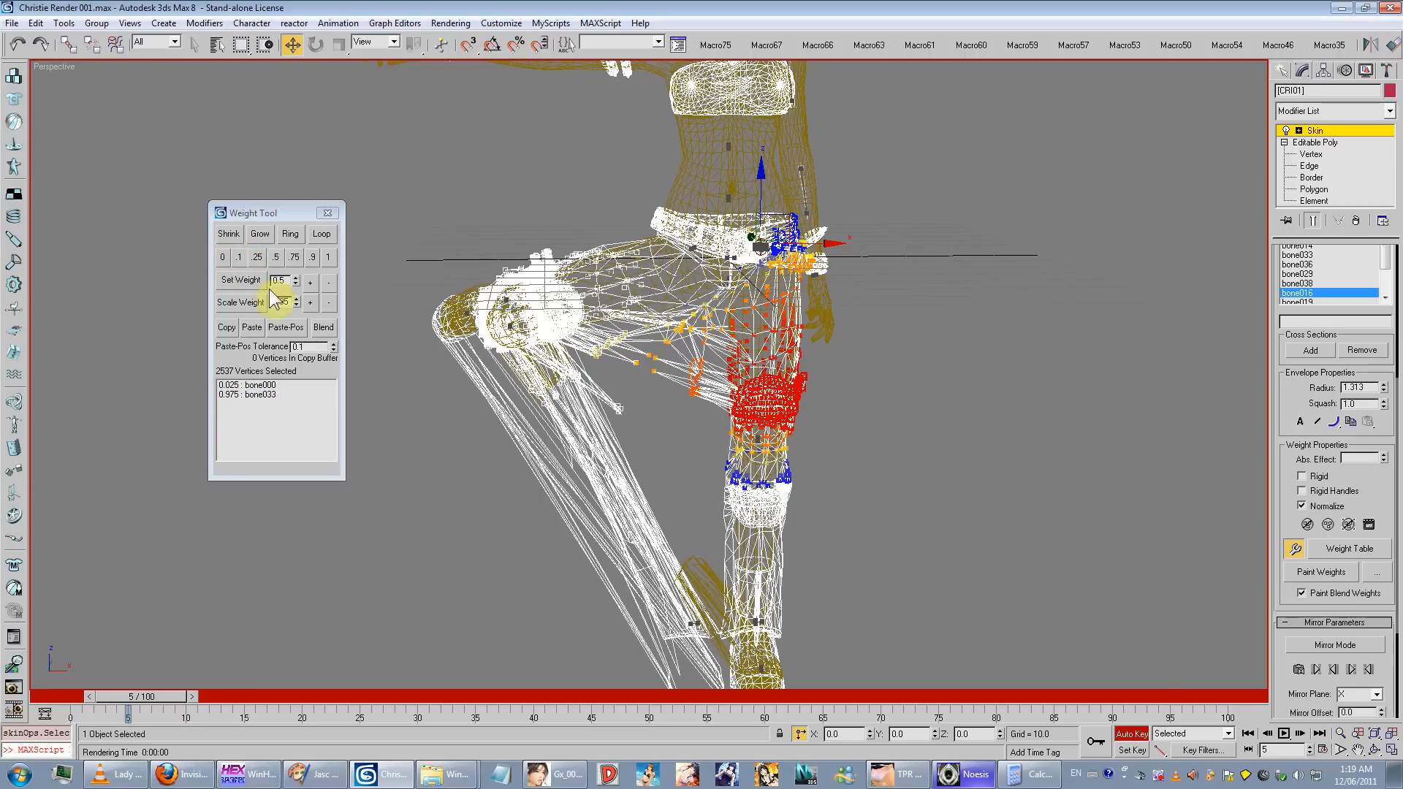
left_click(258, 241)
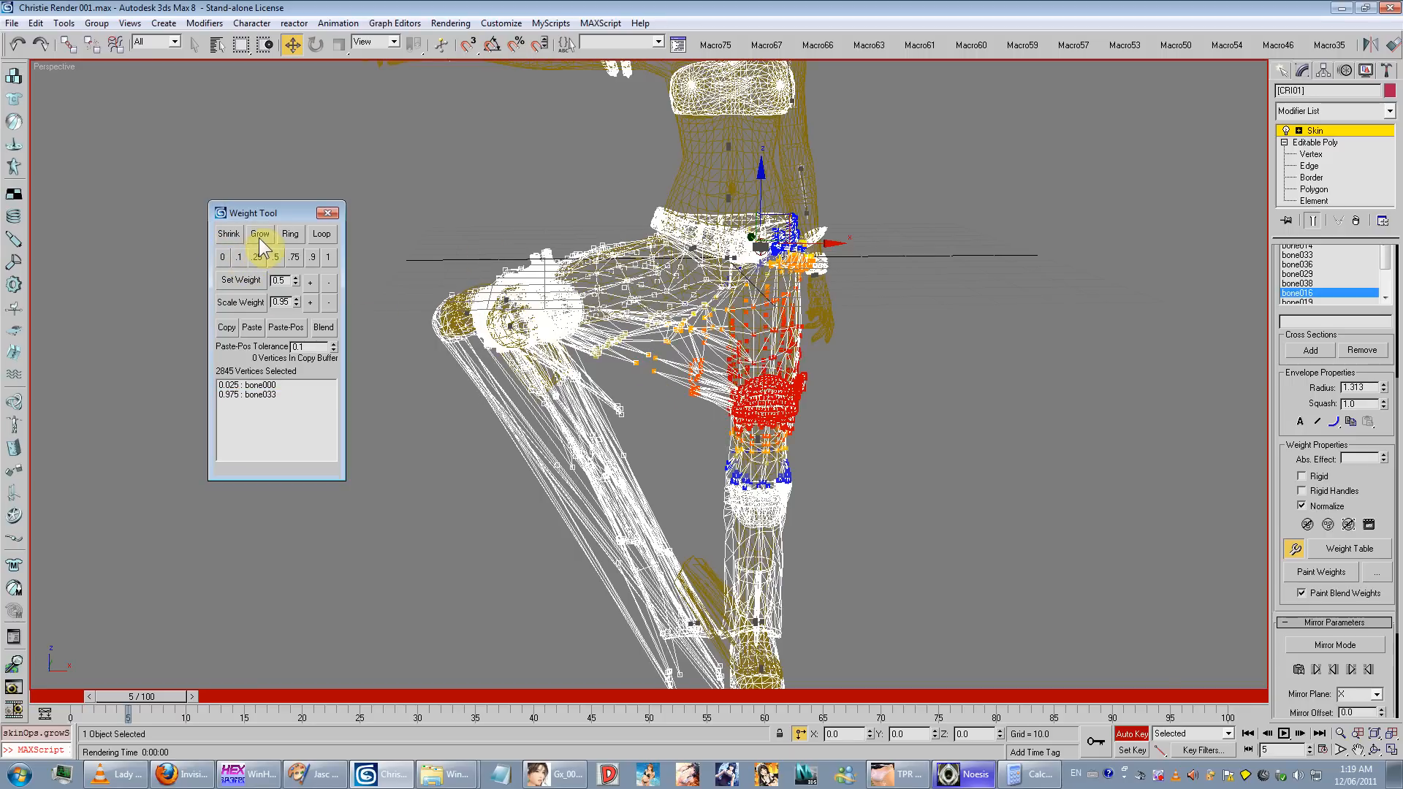
left_click(224, 259)
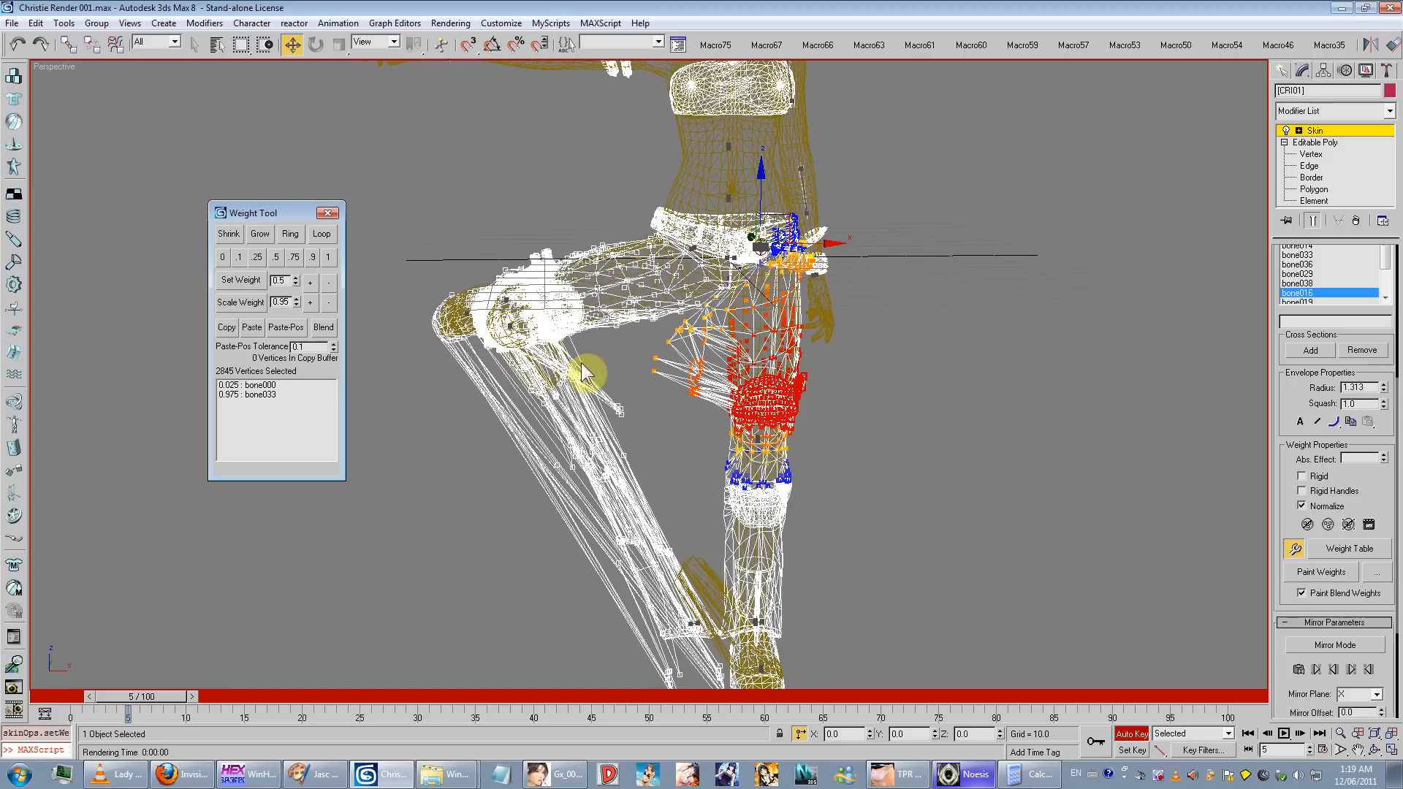
Step: Select the stray inner-thigh vertices of the standing leg, grow the selection and set their bone033 weight to 0
left_click(665, 384)
left_click(260, 386)
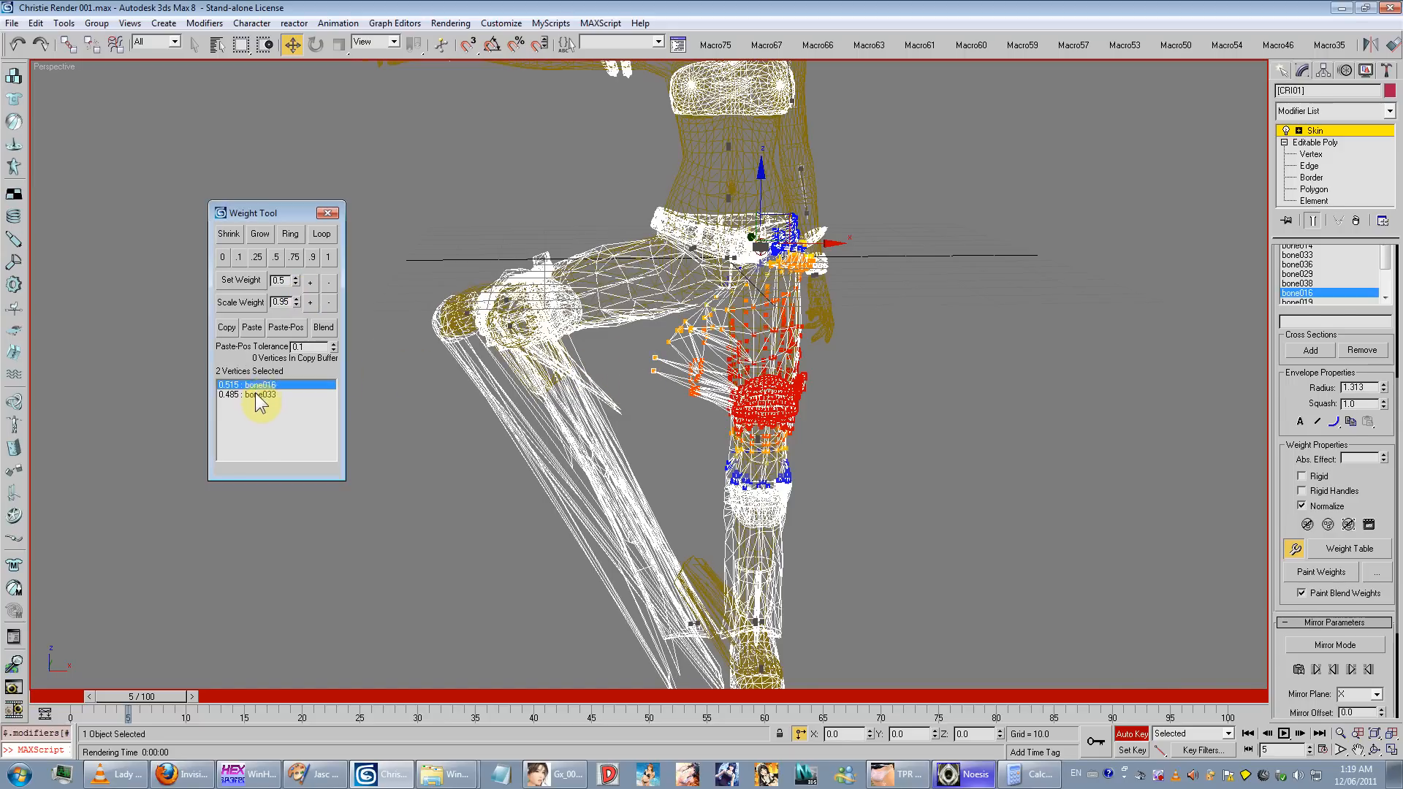
left_click(258, 395)
left_click_drag(644, 353, 737, 400)
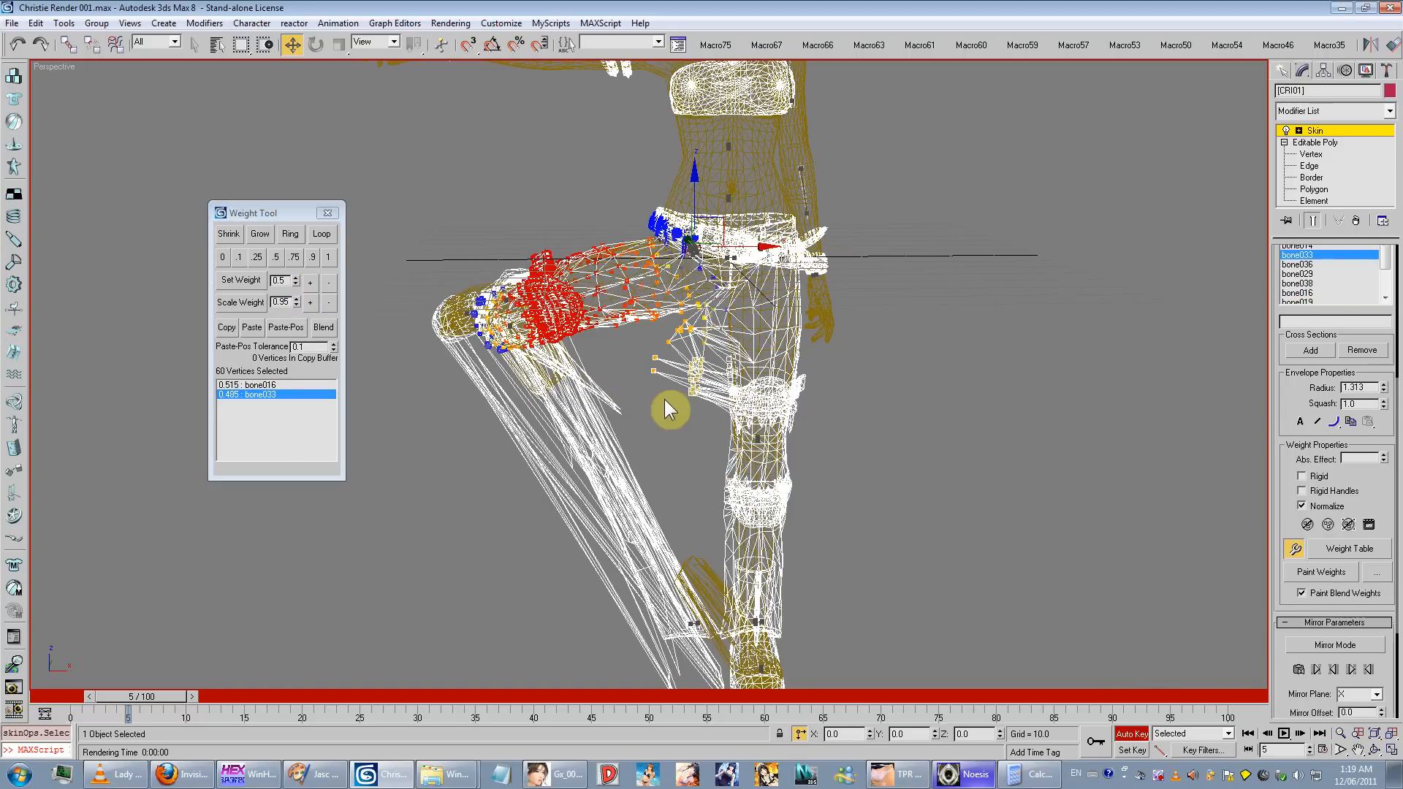
left_click_drag(636, 399, 737, 338)
left_click(252, 236)
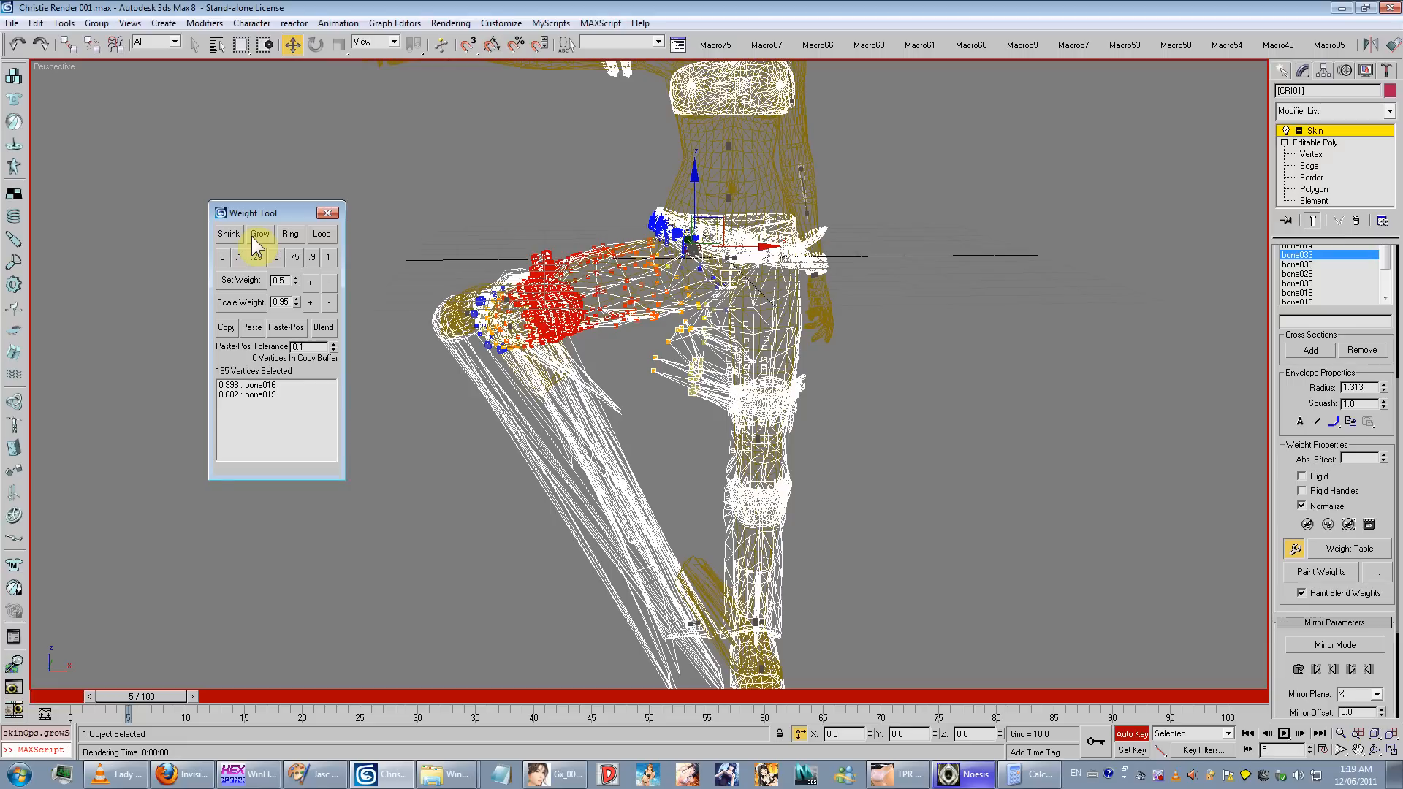
left_click(222, 257)
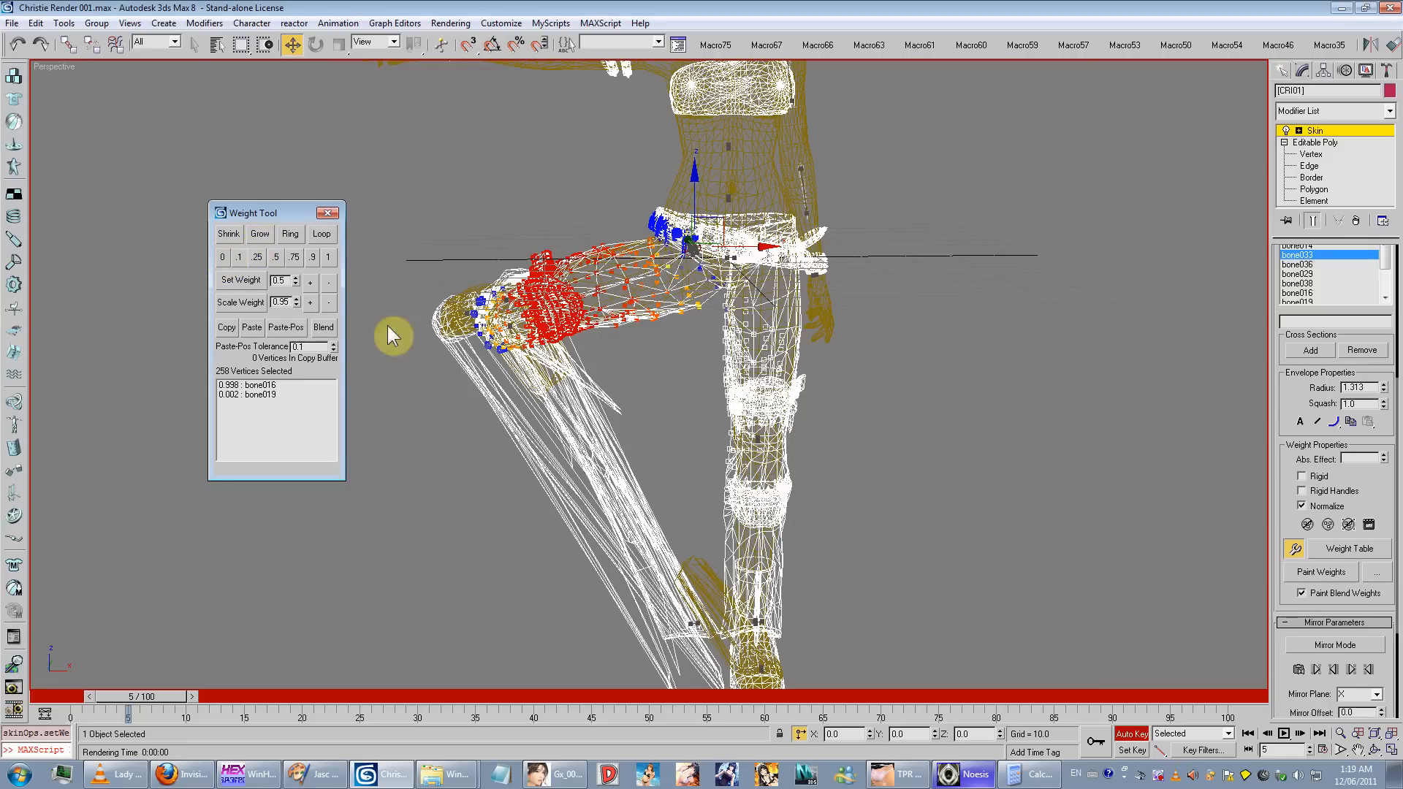
Step: Select the raised leg's knee and shin vertices and set their bone019 weight to 0
left_click_drag(643, 394, 589, 454)
middle_click_drag(564, 484, 540, 397)
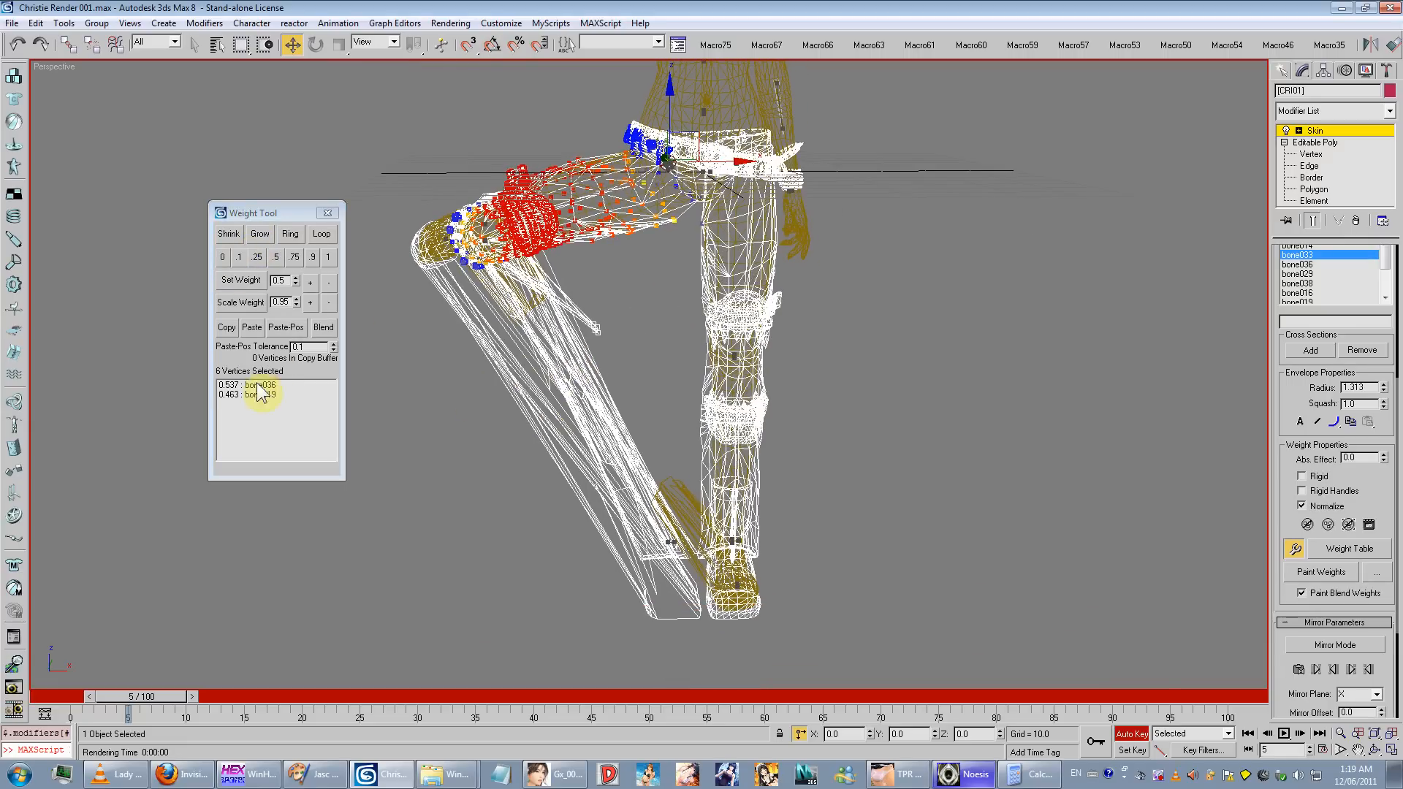
left_click(247, 394)
left_click_drag(612, 171, 320, 469)
left_click(223, 260)
left_click(637, 349)
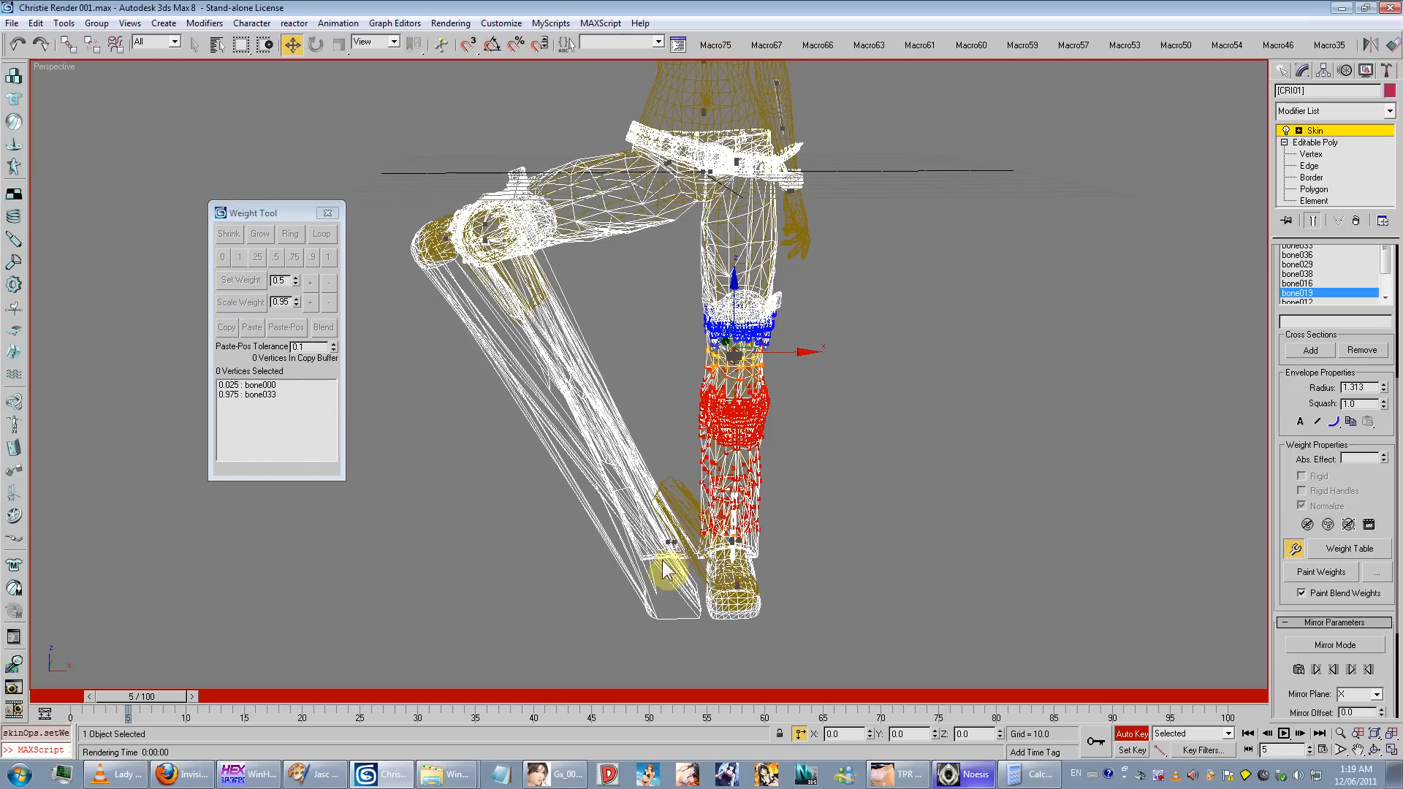
Step: Inspect the influence of bone004 on the bent leg's stretched boot vertices from several angles
left_click_drag(605, 647, 690, 507)
left_click(249, 384)
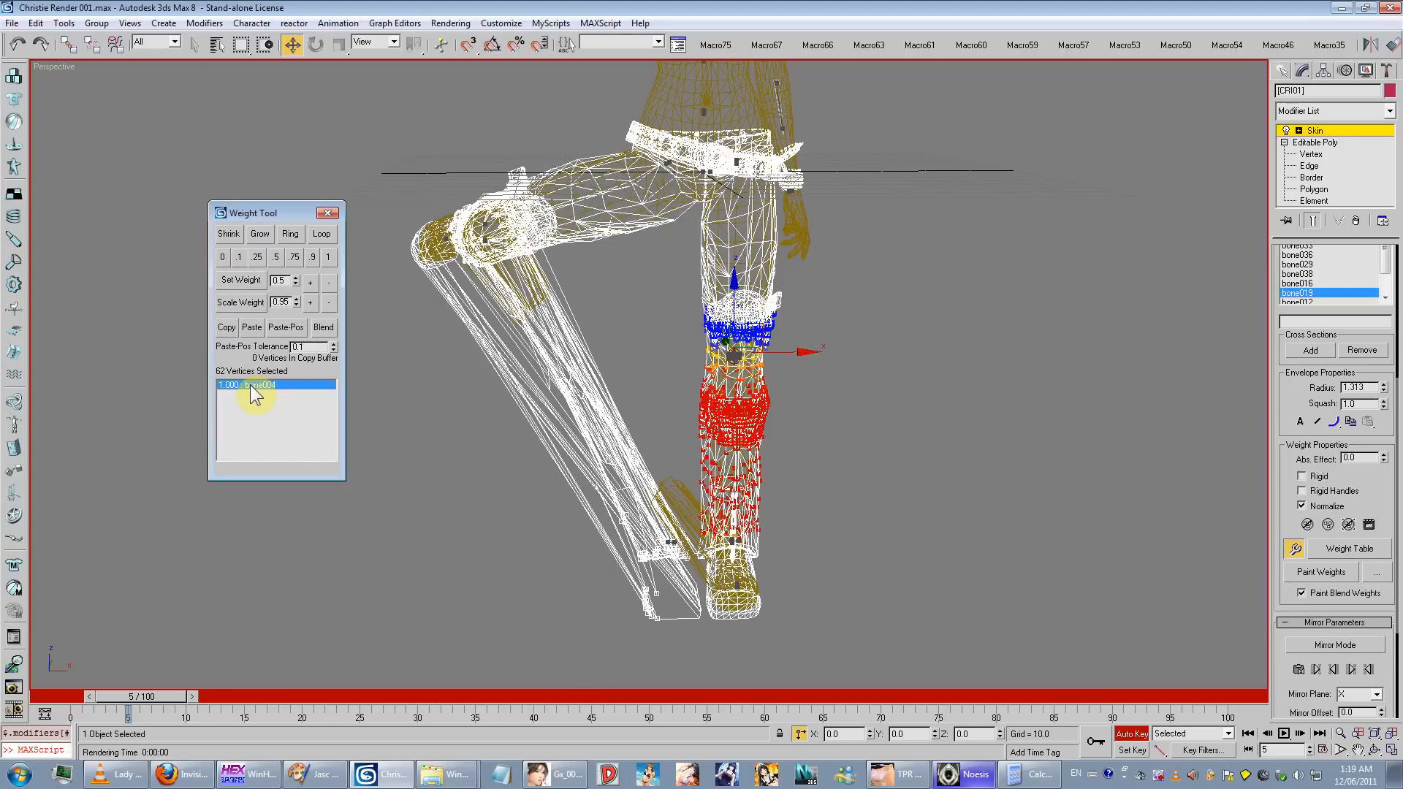
middle_click_drag(523, 479, 583, 506)
left_click_drag(647, 527, 738, 551)
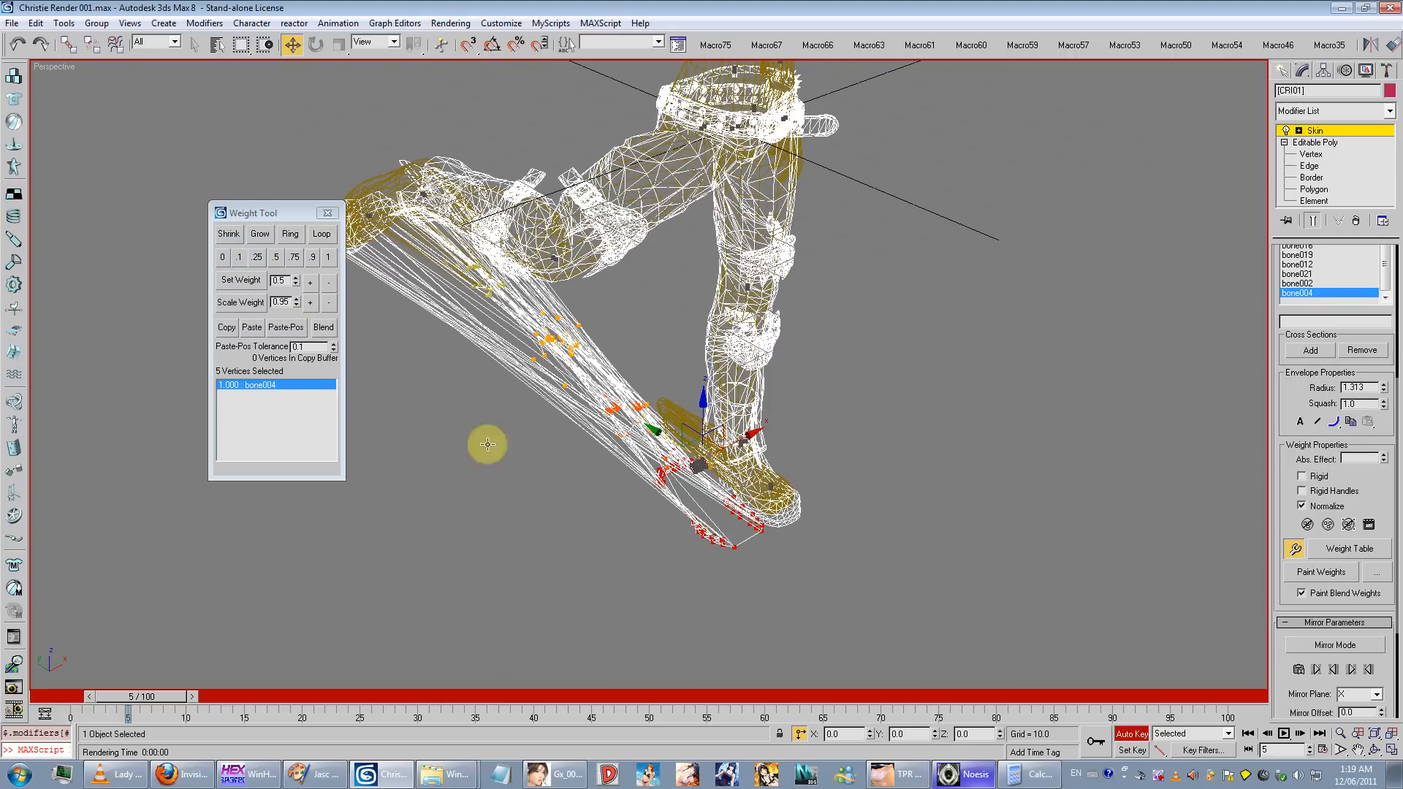
left_click(257, 388)
middle_click_drag(433, 303, 485, 312, "alt")
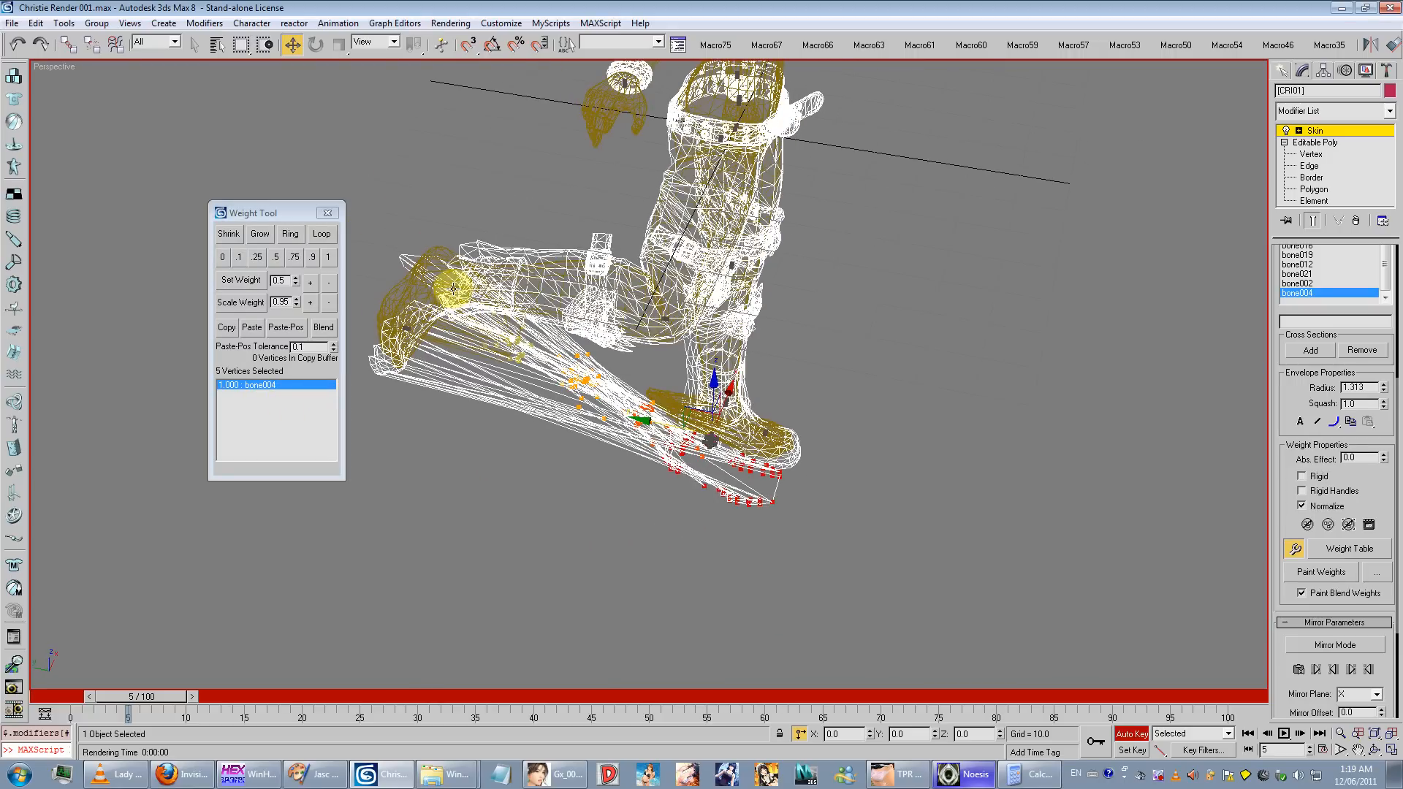
left_click(447, 280)
Step: Select the bent leg's stretched boot vertices, grow the selection and set their bone029 weight to 1
middle_click_drag(558, 410, 485, 420, "alt")
left_click_drag(485, 420, 630, 541)
scroll(632, 540, "up", 3)
left_click_drag(525, 419, 702, 476)
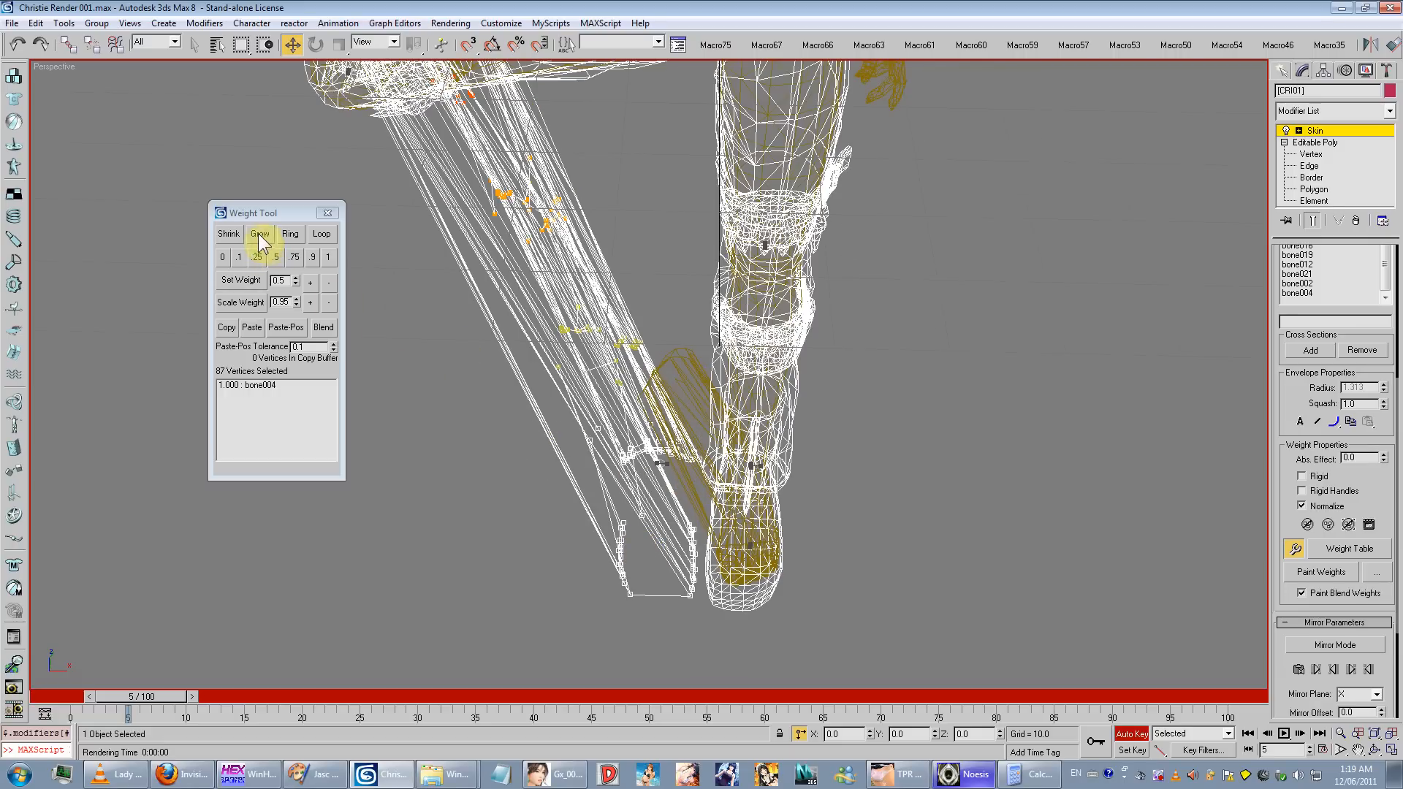
left_click(260, 236)
scroll(423, 263, "down", 3)
middle_click_drag(431, 252, 502, 317)
left_click_drag(398, 248, 570, 113, "alt")
left_click_drag(533, 445, 516, 460, "alt")
left_click(328, 257)
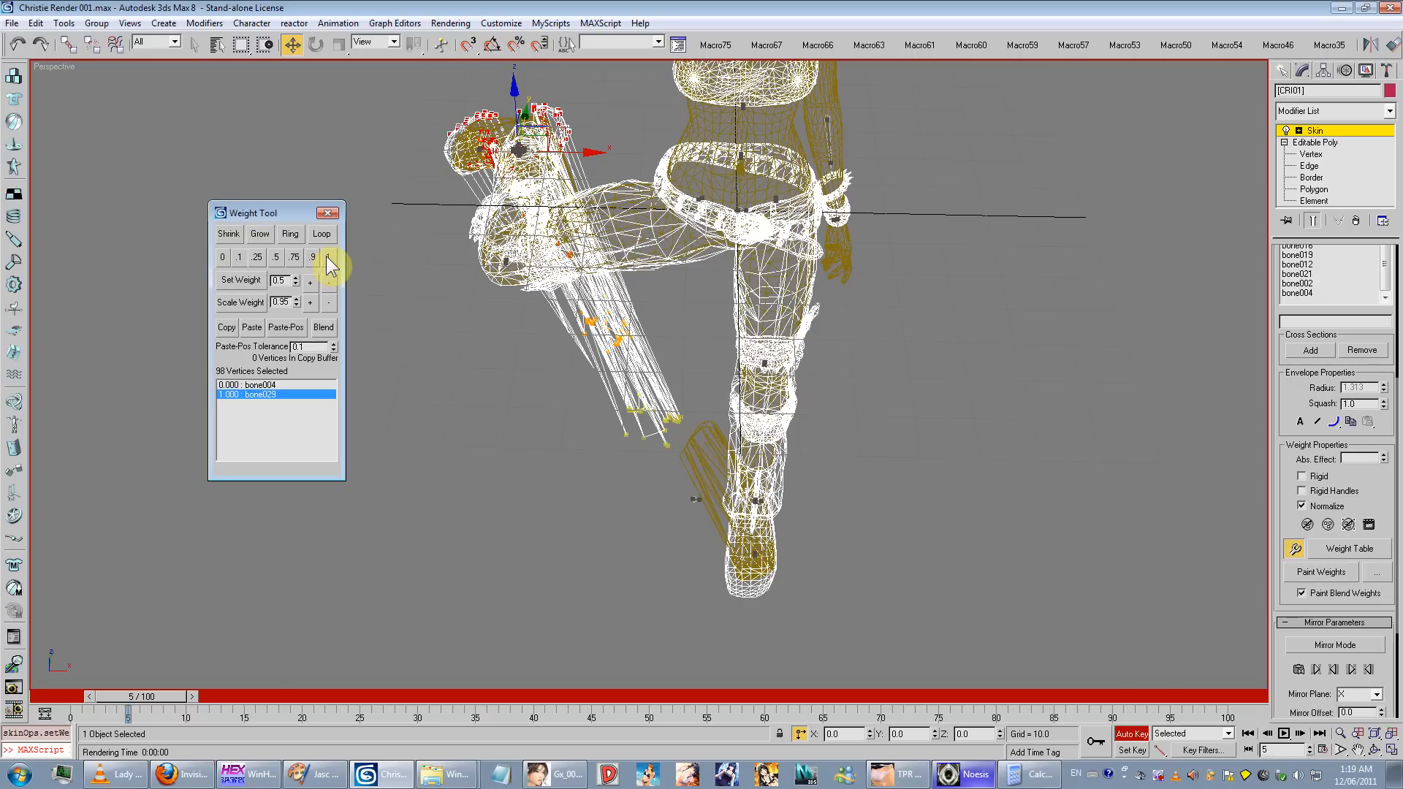
Step: Select the vertices still stretched below the raised leg and set their bone004 weight to 0
left_click(648, 446)
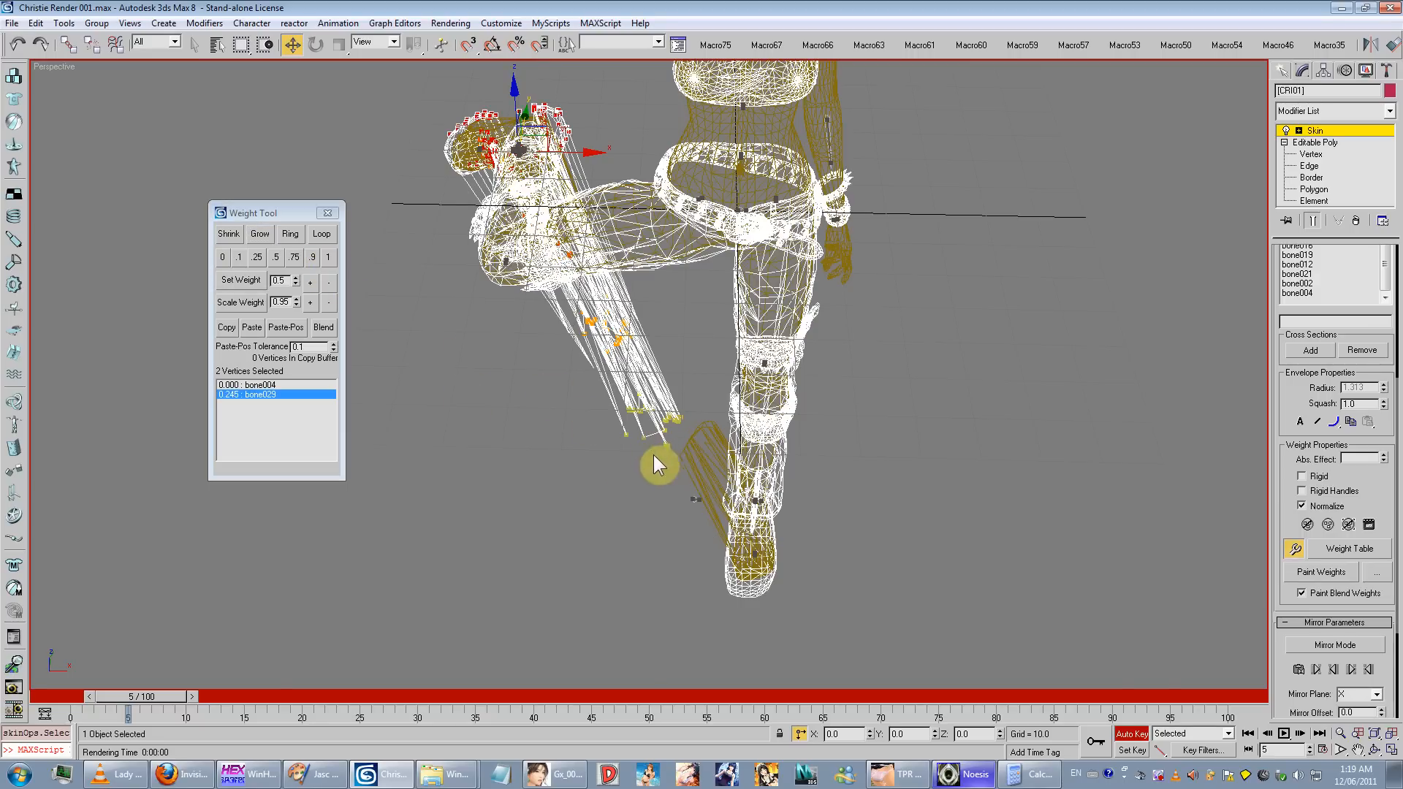
left_click(231, 386)
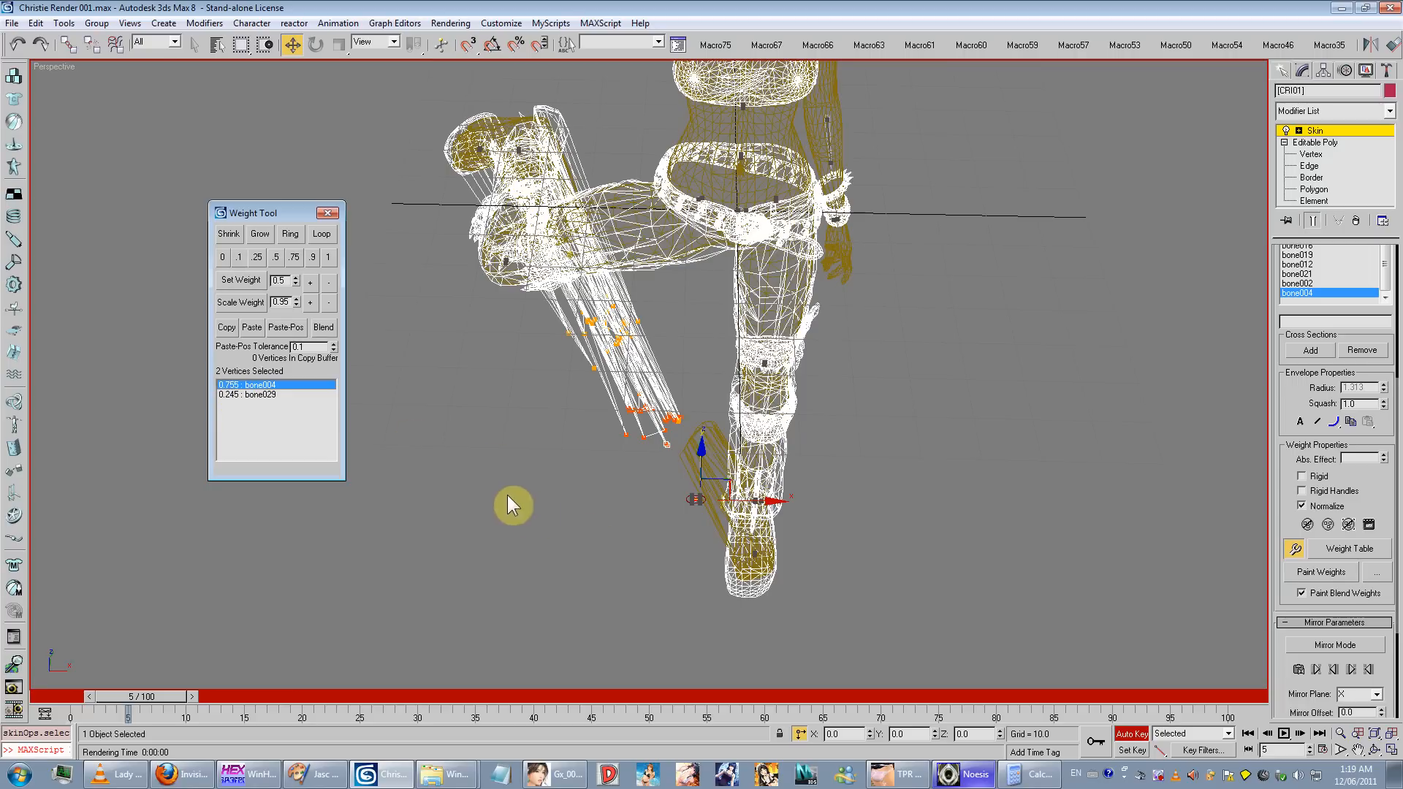
left_click_drag(507, 497, 643, 283)
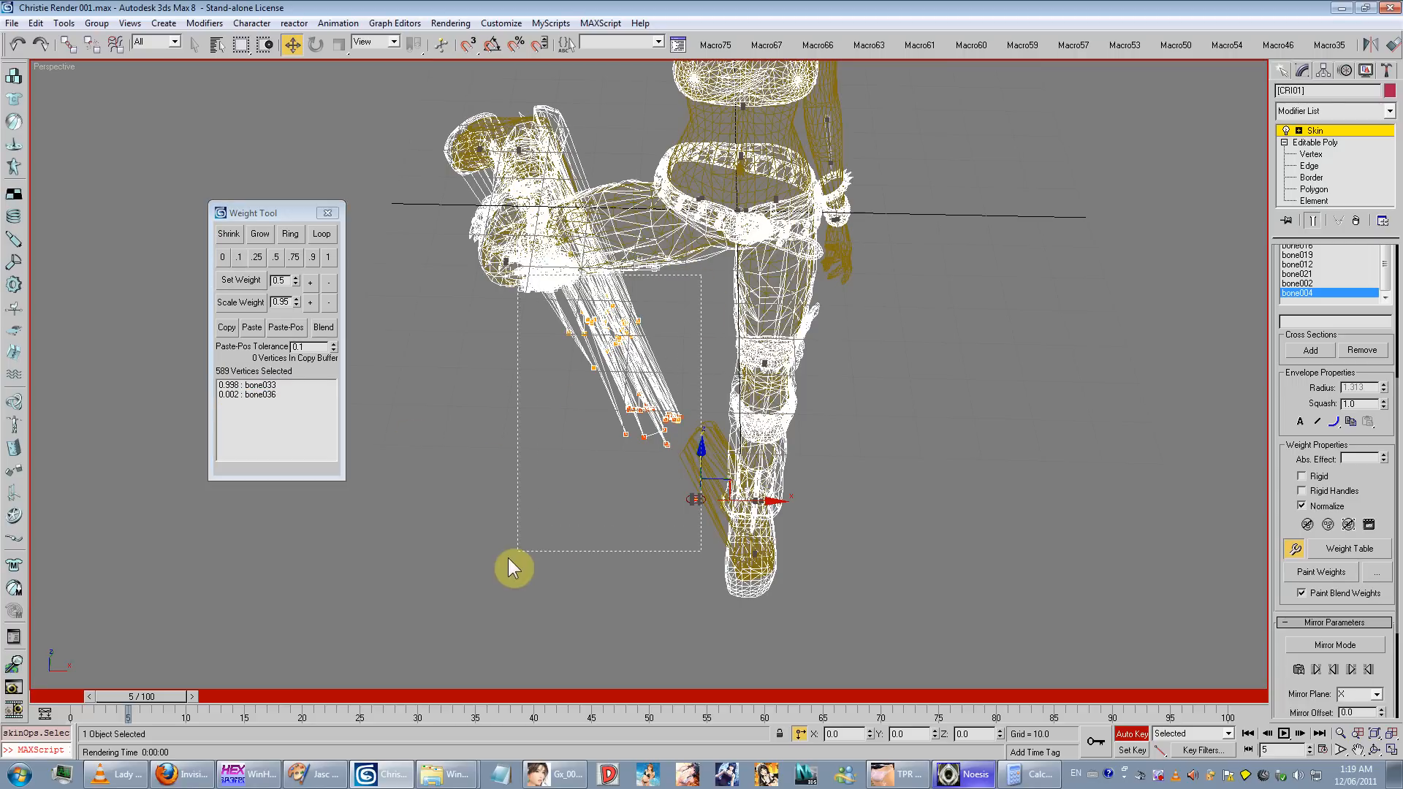
left_click_drag(507, 559, 506, 559)
left_click(228, 259)
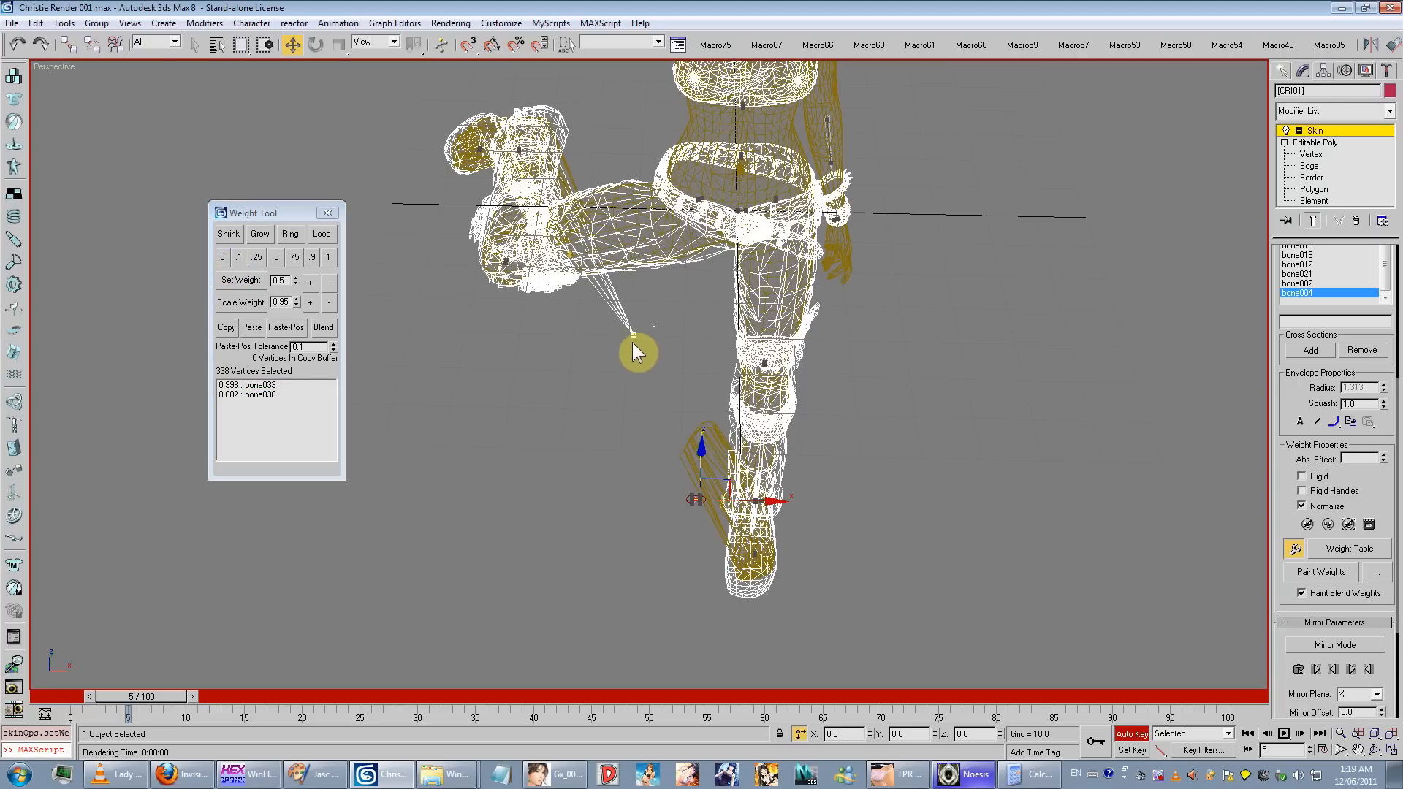
Step: Select the remaining stray vertices below the raised knee and set their bone002 weight to 0
left_click(633, 337)
left_click(263, 395)
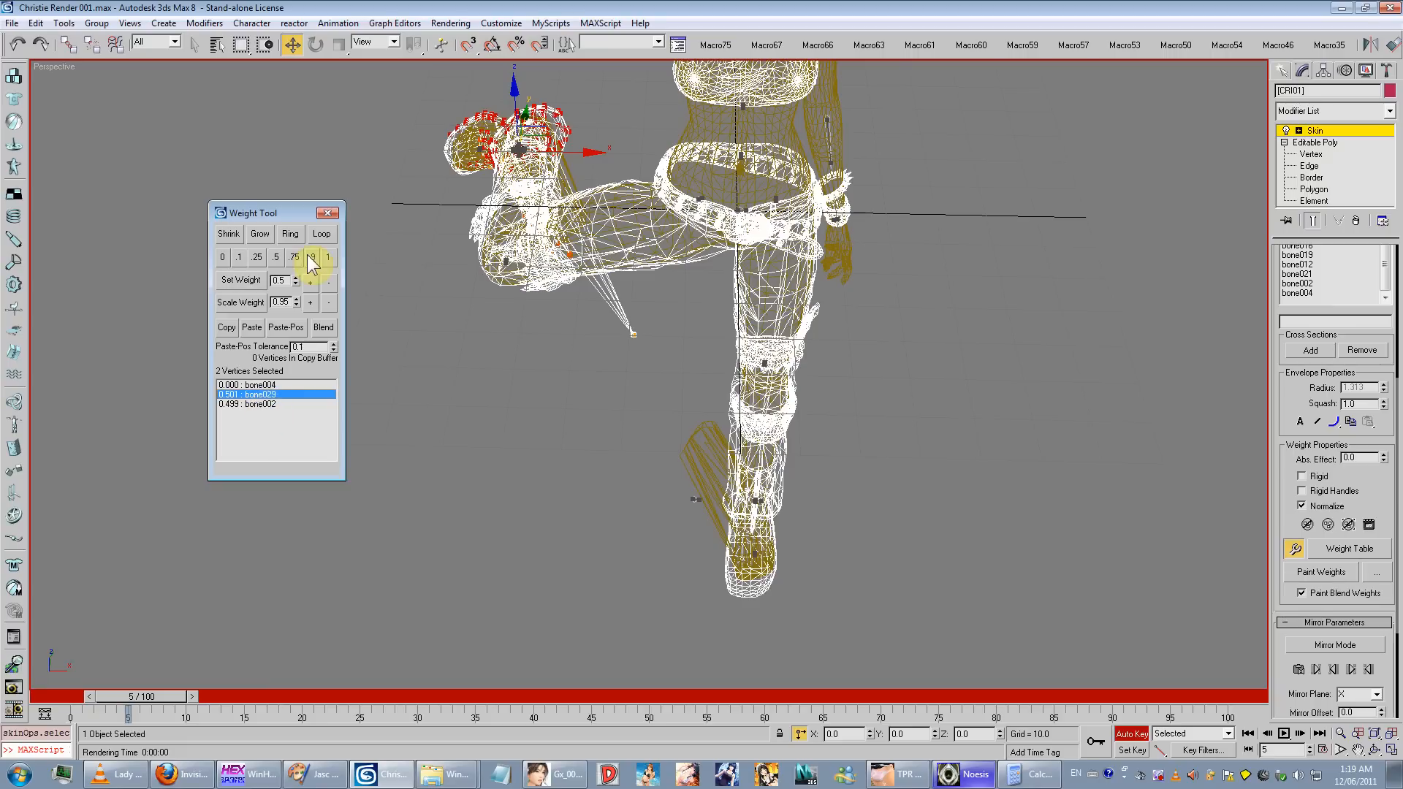
left_click(263, 404)
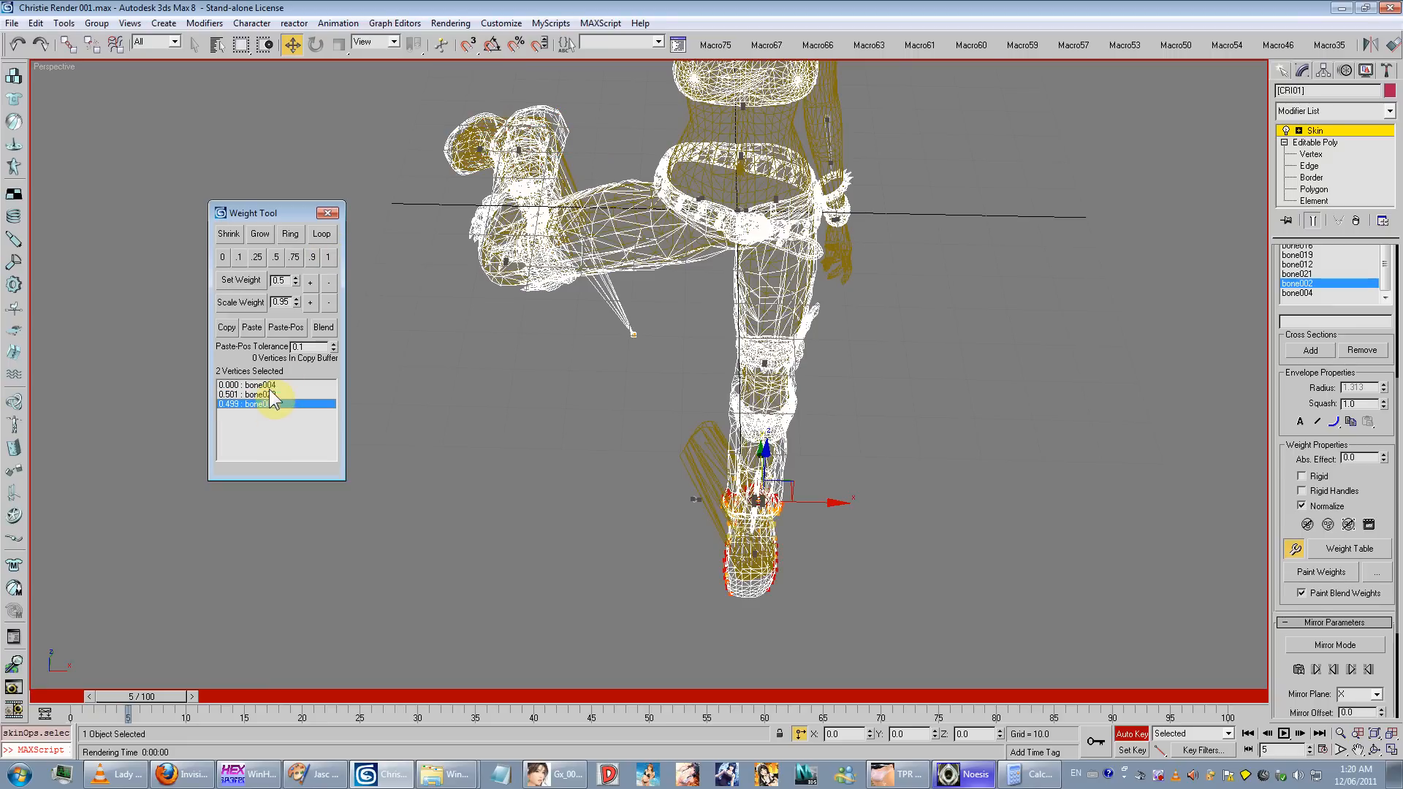
left_click(222, 257)
Step: Check the stray vertices behind the raised foot, then select all outfit vertices and set their bone004 weight to 0
middle_click_drag(584, 311, 622, 250, "alt")
left_click_drag(594, 228, 467, 347)
left_click(274, 395)
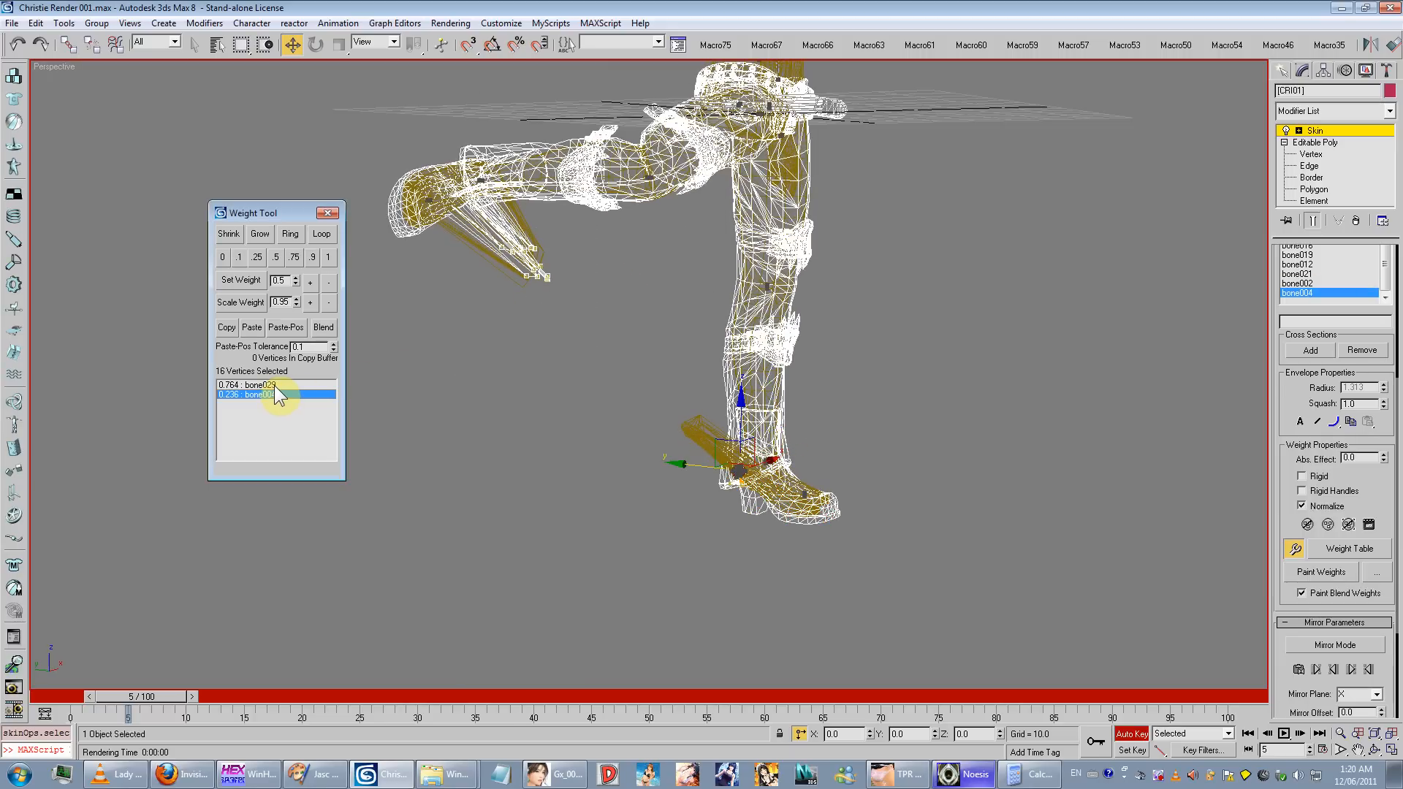
middle_click_drag(432, 379, 538, 416, "alt")
key("ctrl+a")
left_click(223, 258)
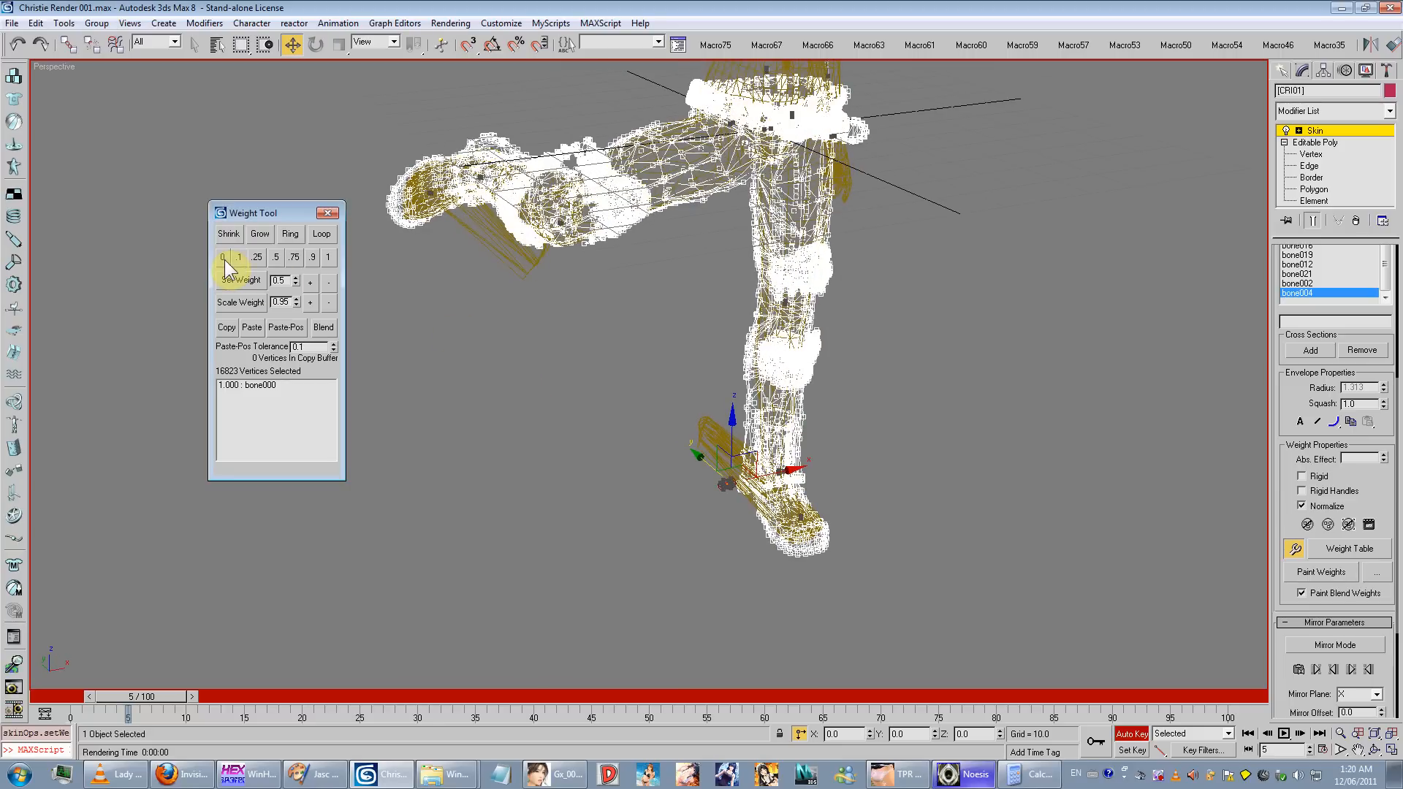
Step: Leave the outfit's Skin editing, deselect the mesh and display the model shaded with edged faces
left_click(1336, 129)
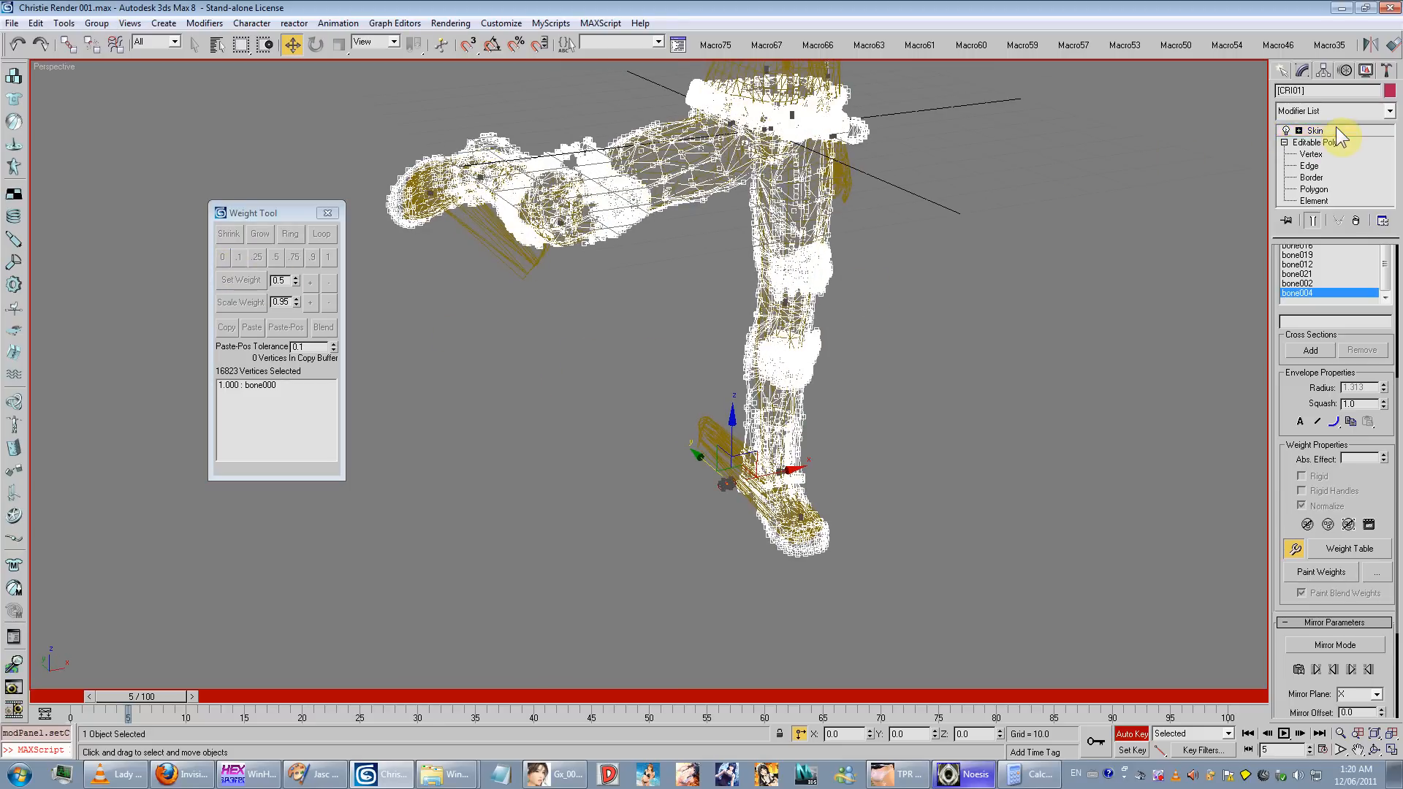
left_click(890, 333)
key("F3")
key("F4")
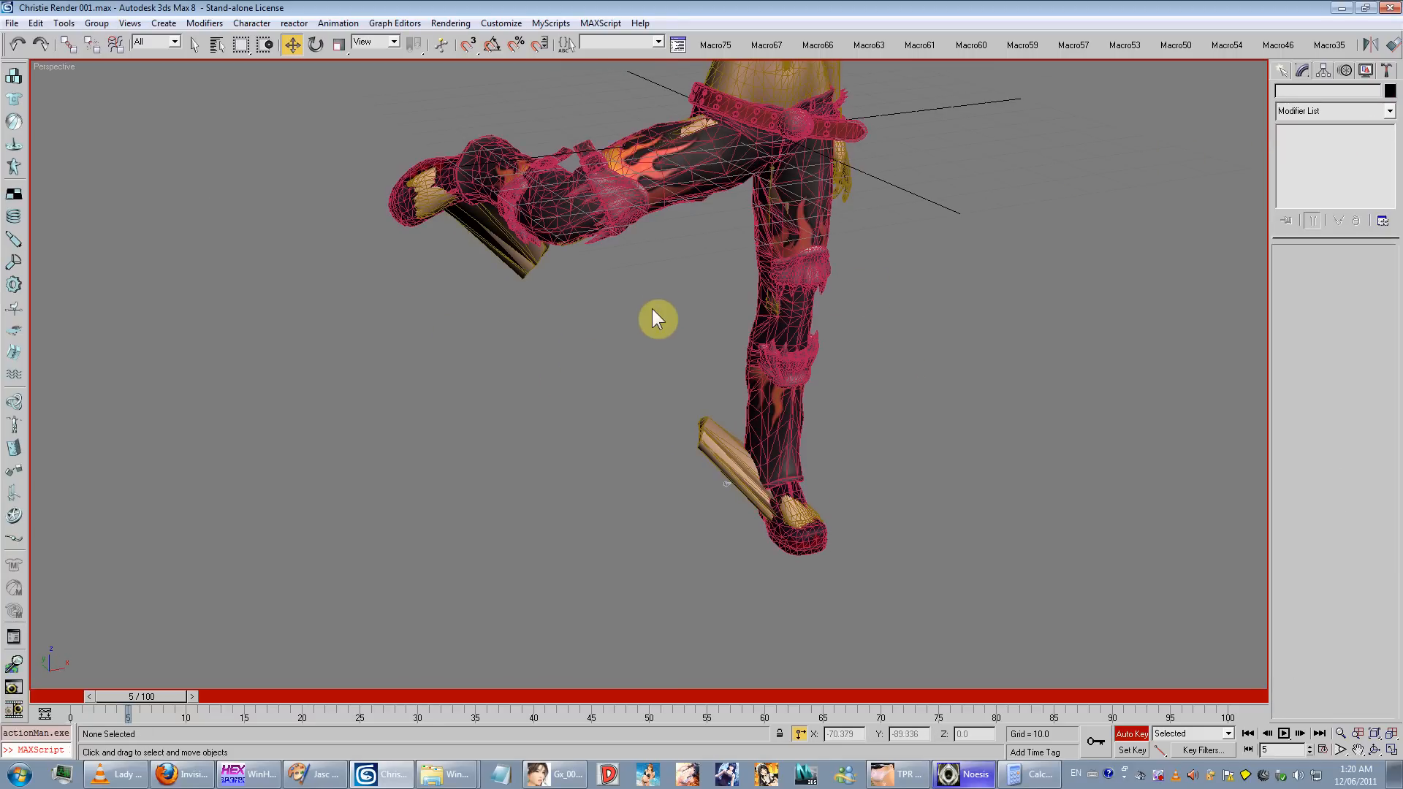
Step: Open the body mesh's Skin weights, check the stray vertices' bone036 and bone019 influences, and give them a bone029 weight of 1
middle_click_drag(667, 297, 620, 288, "alt")
left_click(811, 288)
left_click(1295, 136)
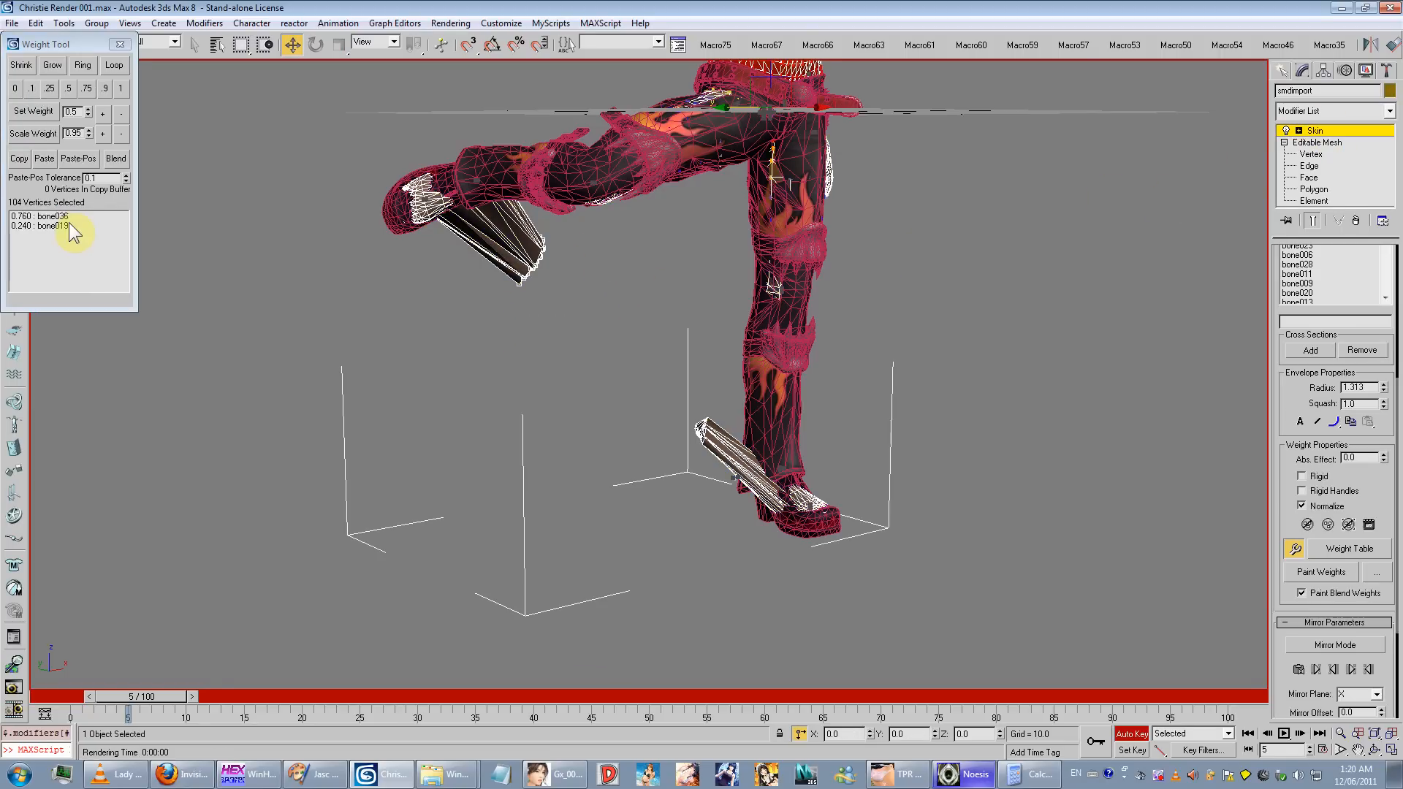
left_click(69, 215)
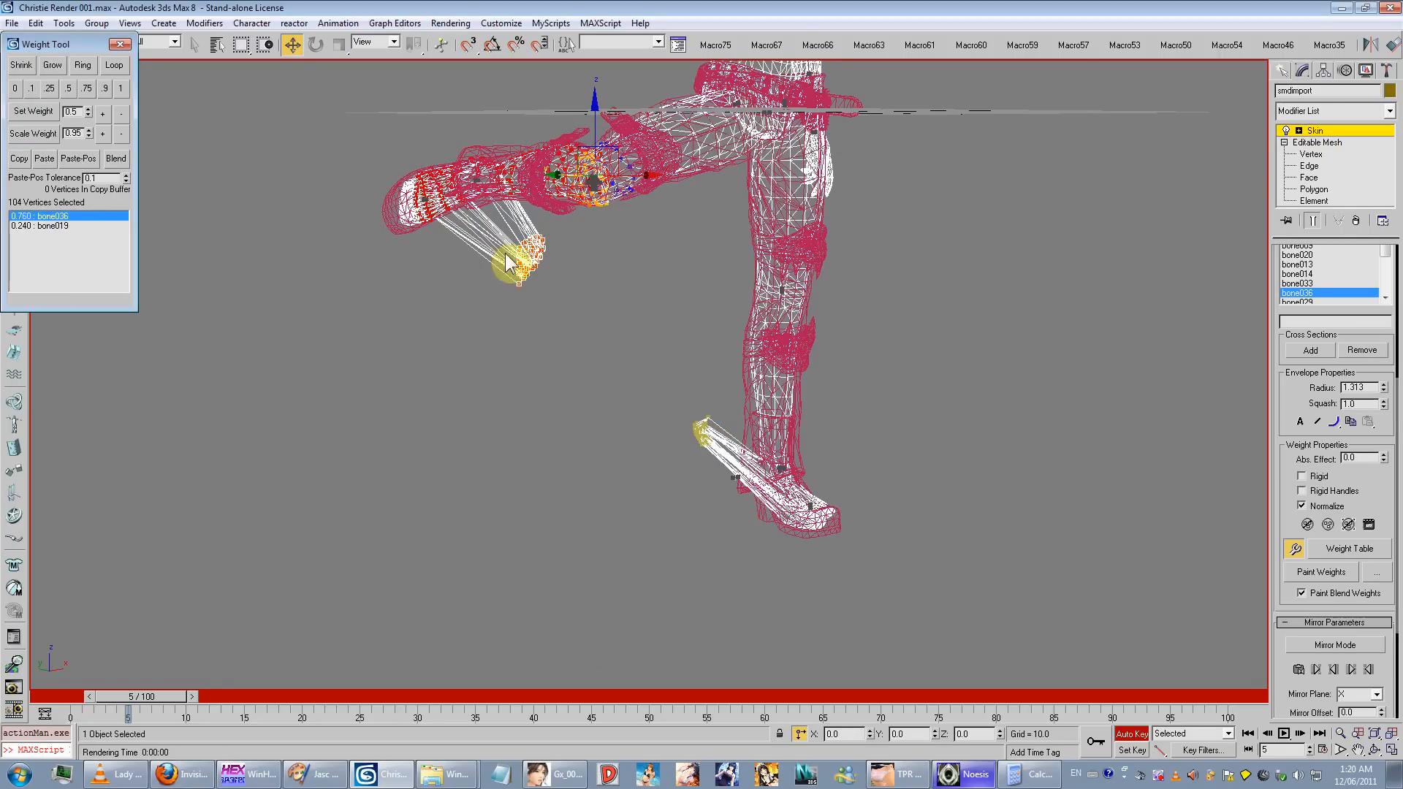
middle_click_drag(506, 256, 555, 255, "alt")
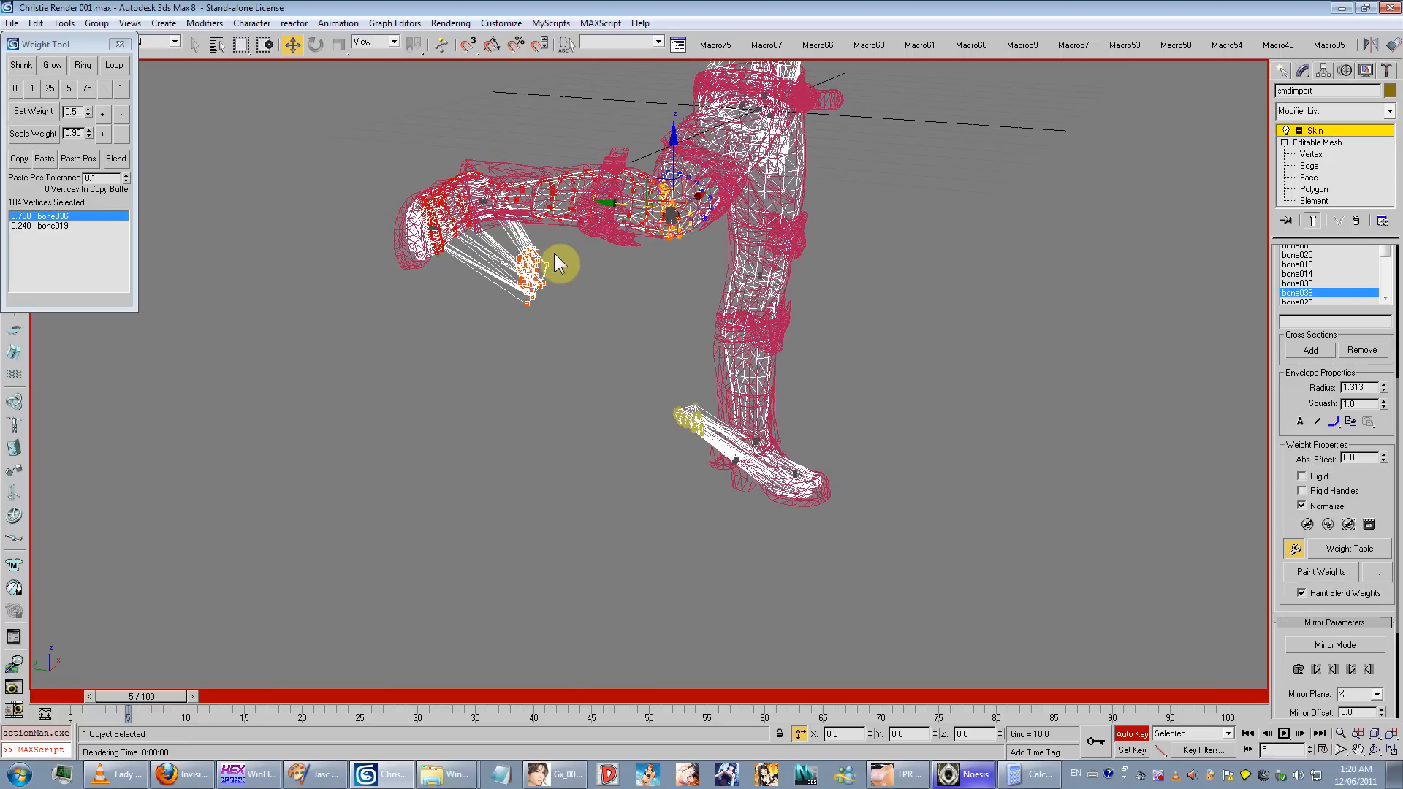
left_click(76, 225)
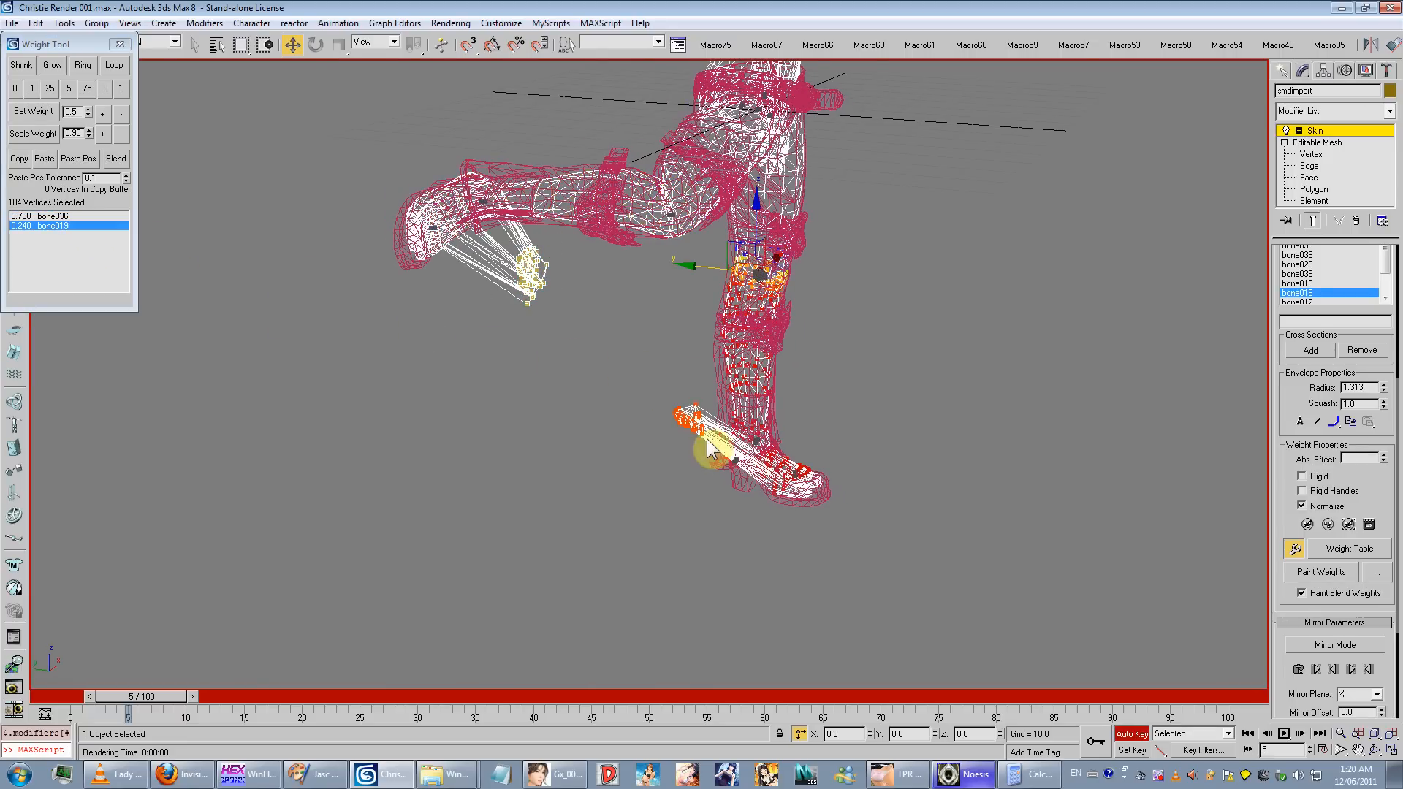
middle_click_drag(707, 438, 511, 328, "alt")
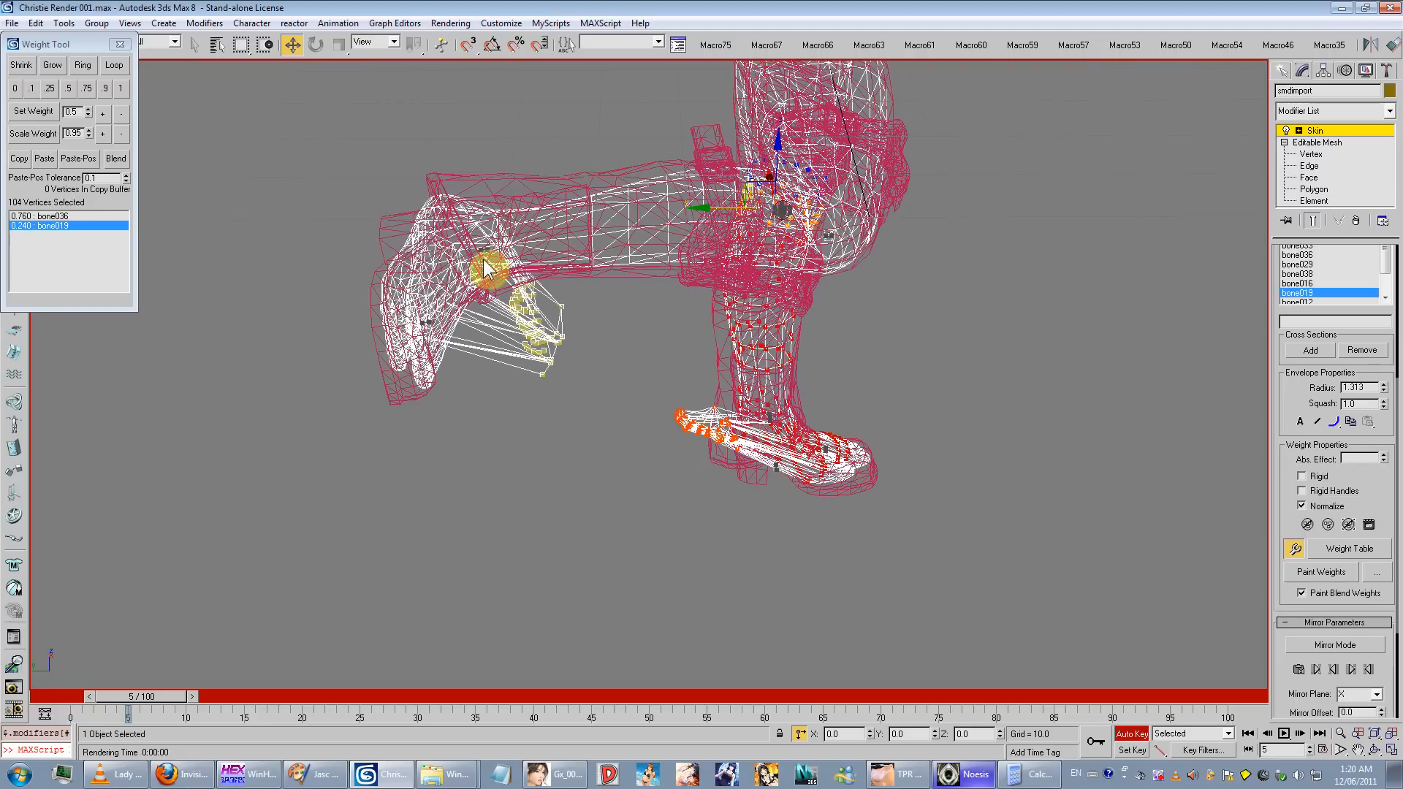
left_click(483, 252)
left_click(120, 89)
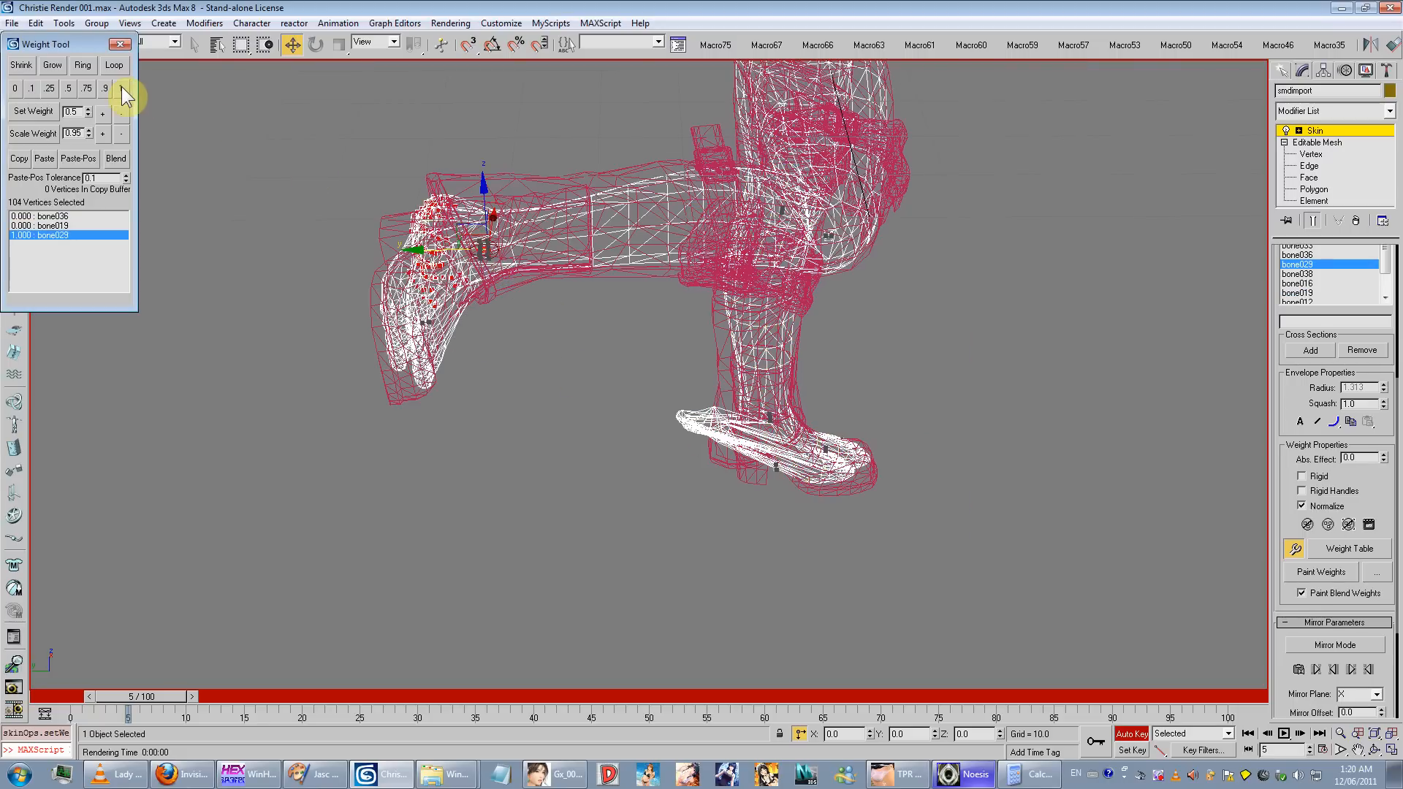
Step: Leave the body's Skin editing, deselect the mesh and display the model shaded without edged faces
left_click(1316, 133)
left_click(1011, 307)
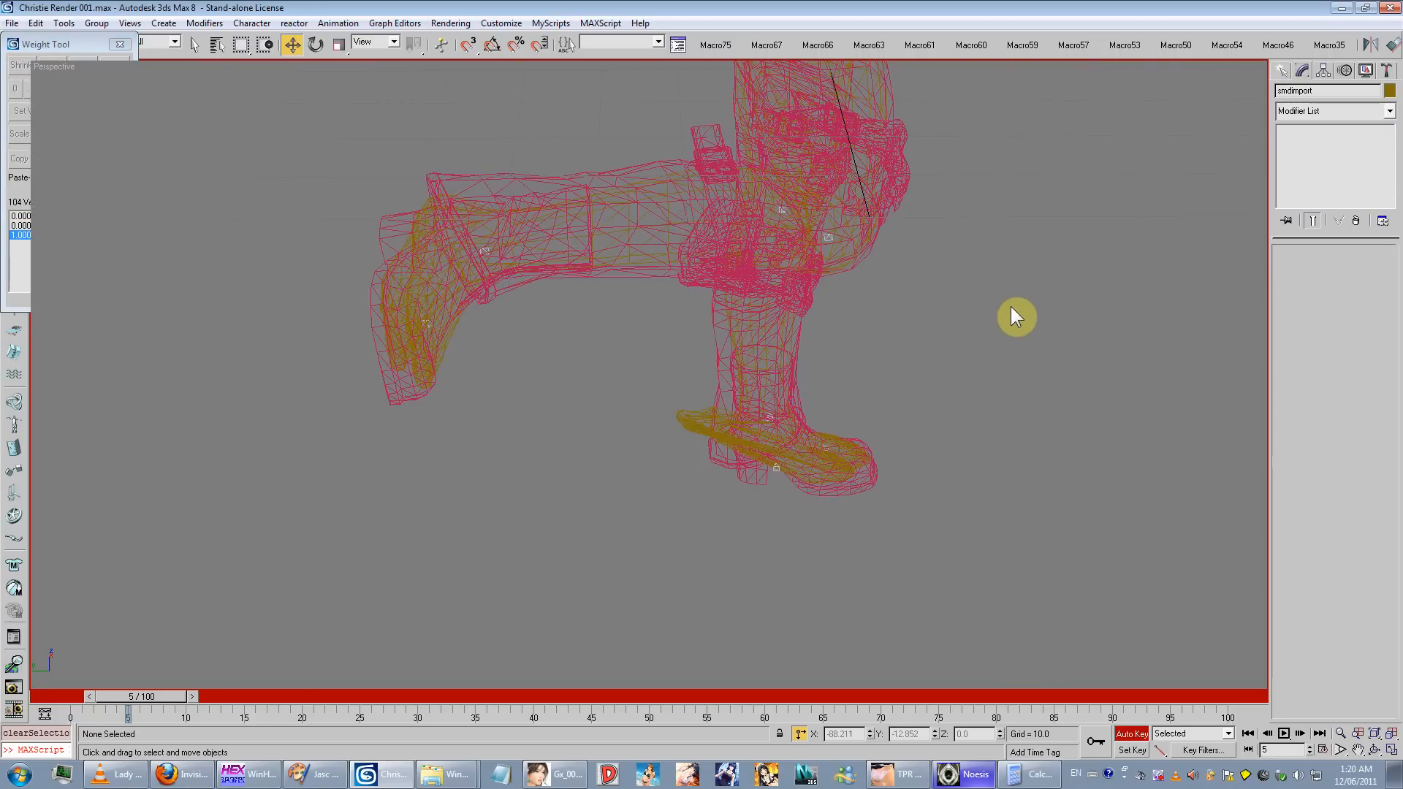
middle_click_drag(1011, 307, 810, 301, "alt")
key("F4")
scroll(629, 273, "down", 3)
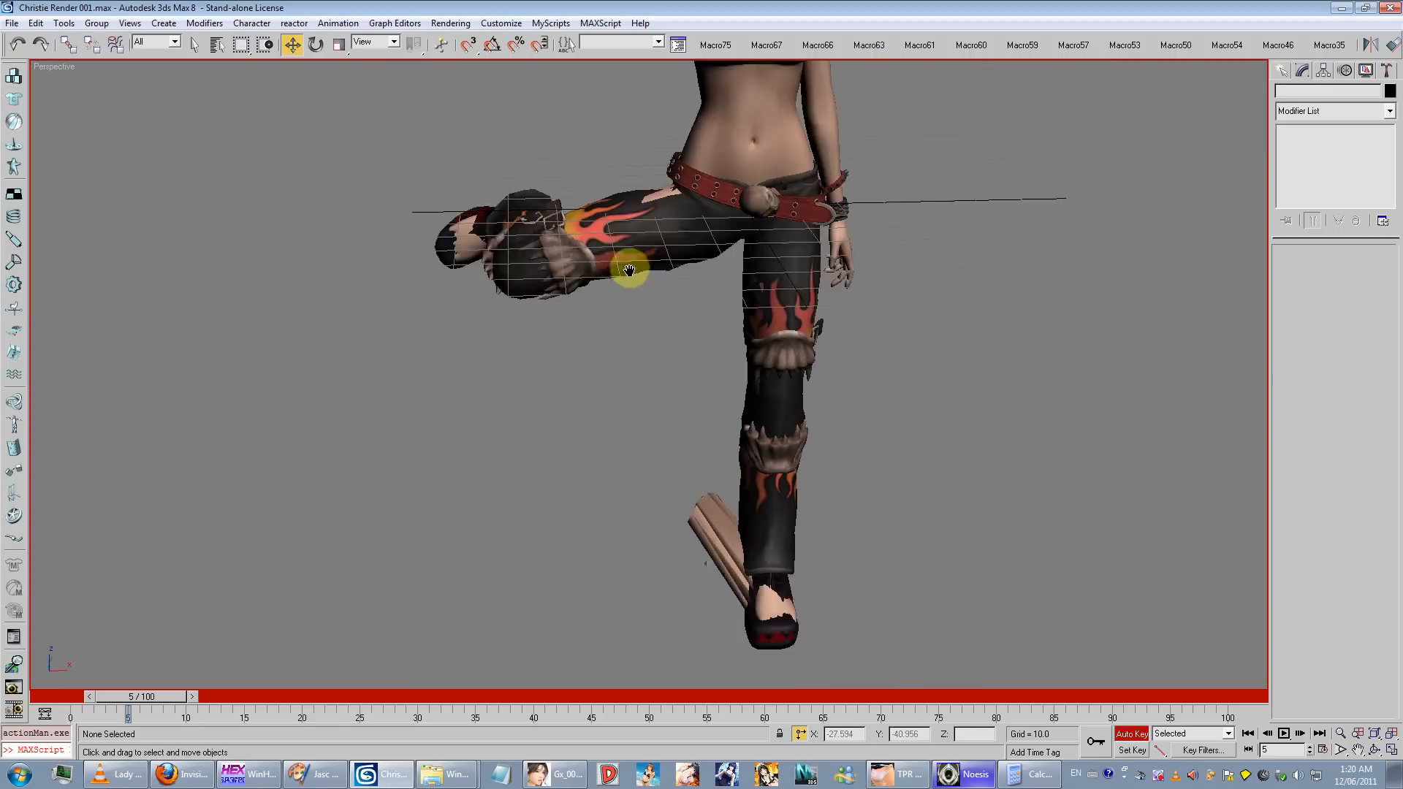
Step: Examine the hips, belt and raised leg of the posed character in shaded and wireframe display
middle_click_drag(629, 273, 669, 384, "alt")
middle_click_drag(629, 308, 584, 365)
scroll(584, 366, "up", 3)
middle_click_drag(584, 366, 618, 411, "alt")
left_click(731, 271)
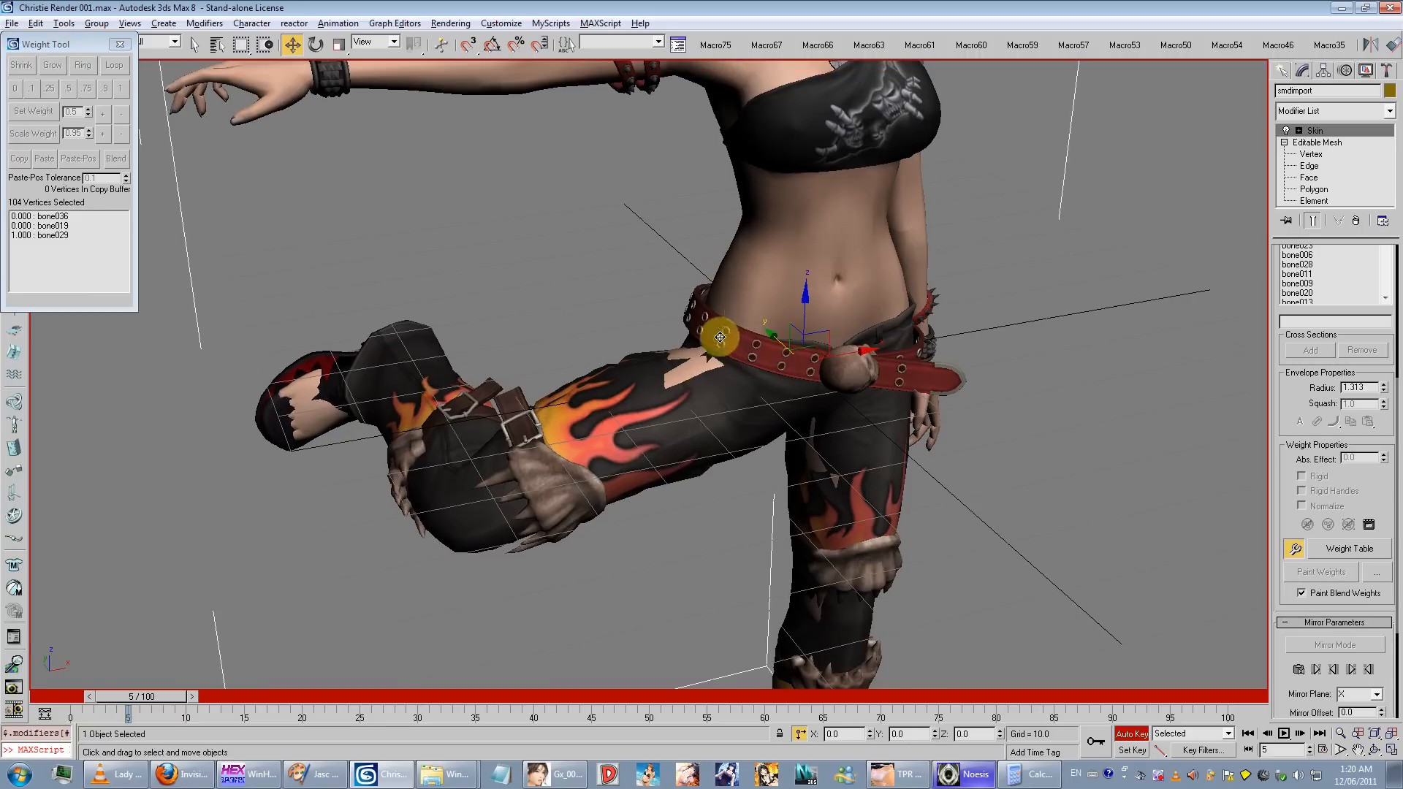
middle_click_drag(717, 336, 614, 409, "alt")
scroll(626, 380, "up", 3)
key("F3")
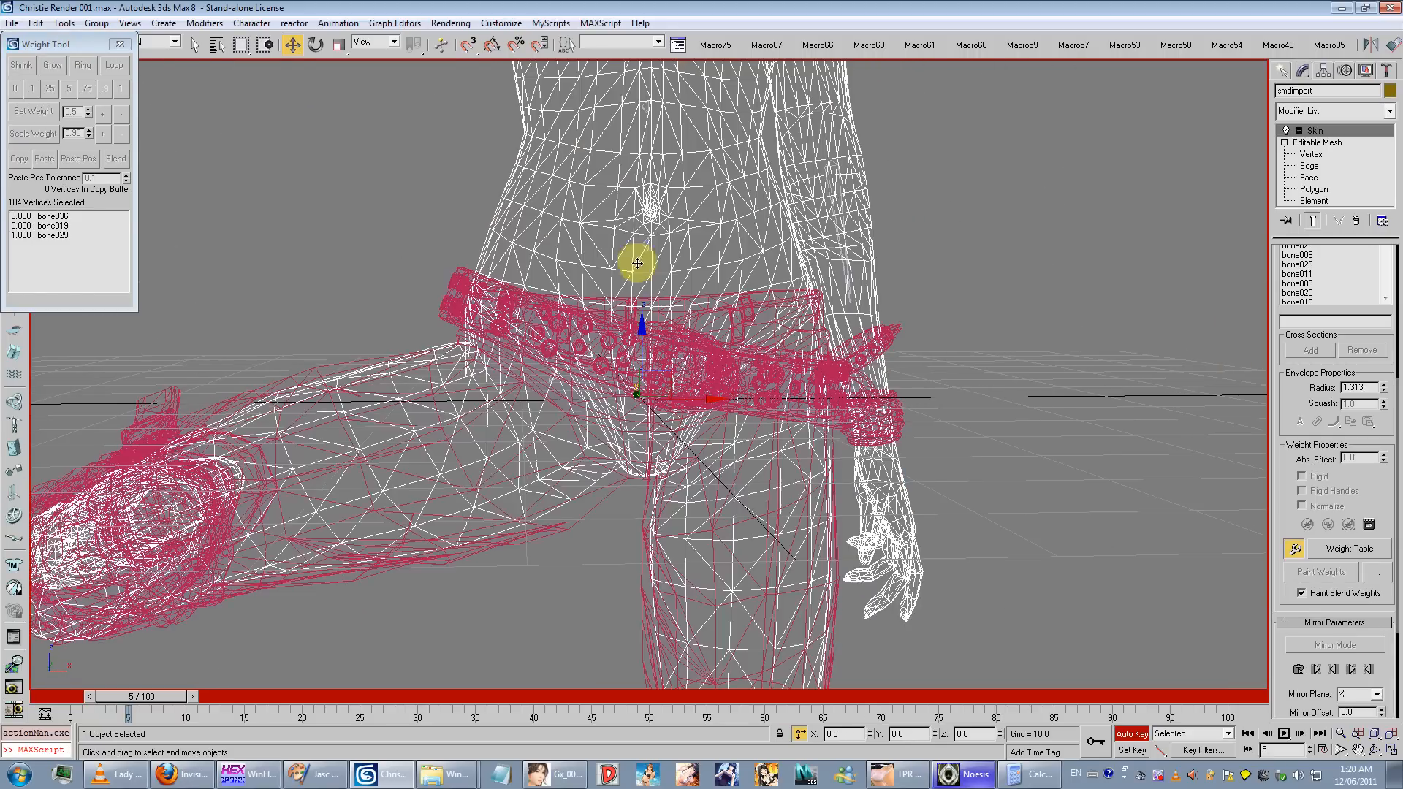
scroll(635, 240, "down", 3)
mouse_move(635, 239)
middle_mouse_down()
mouse_move(633, 257)
mouse_move(926, 275)
mouse_move(549, 246)
middle_mouse_up()
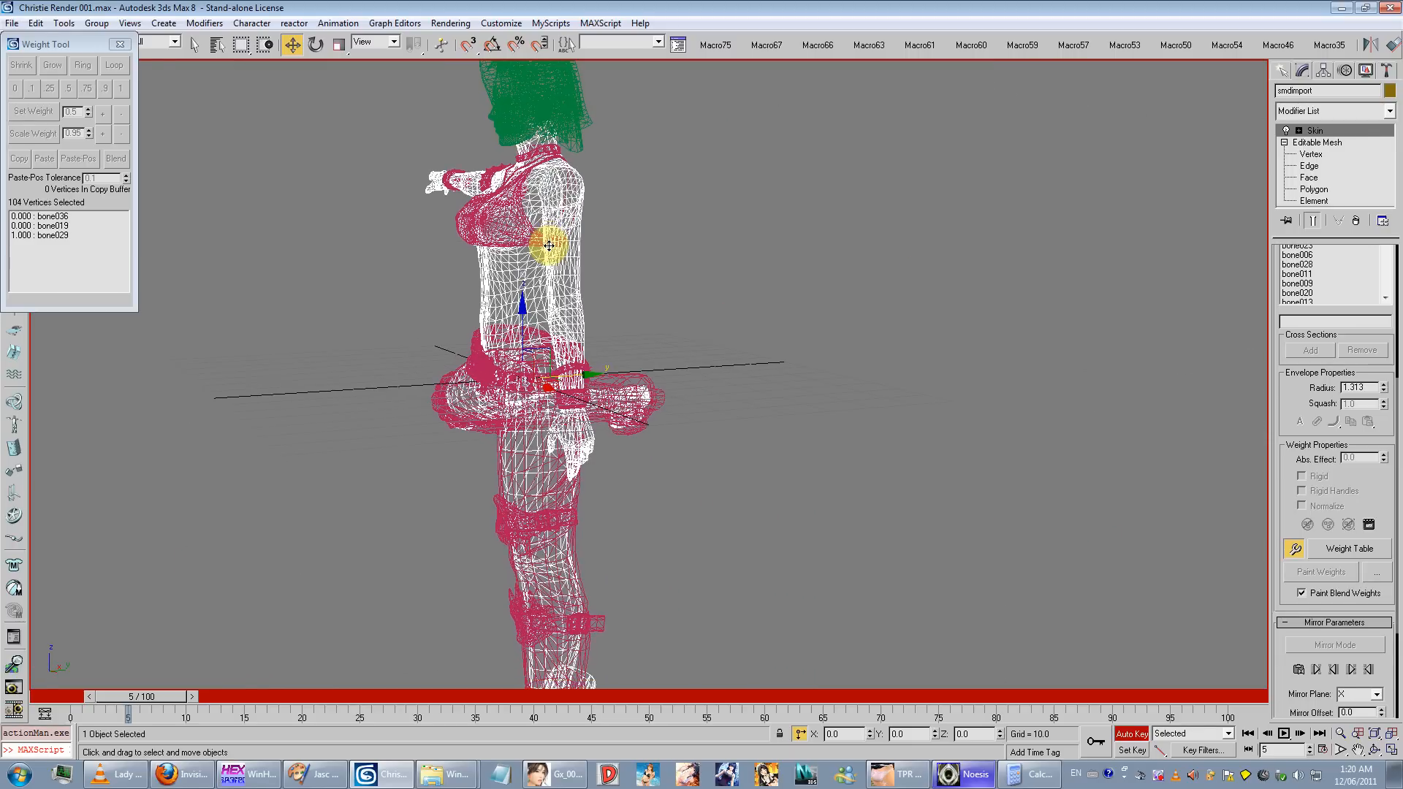
left_click(764, 305)
key("F3")
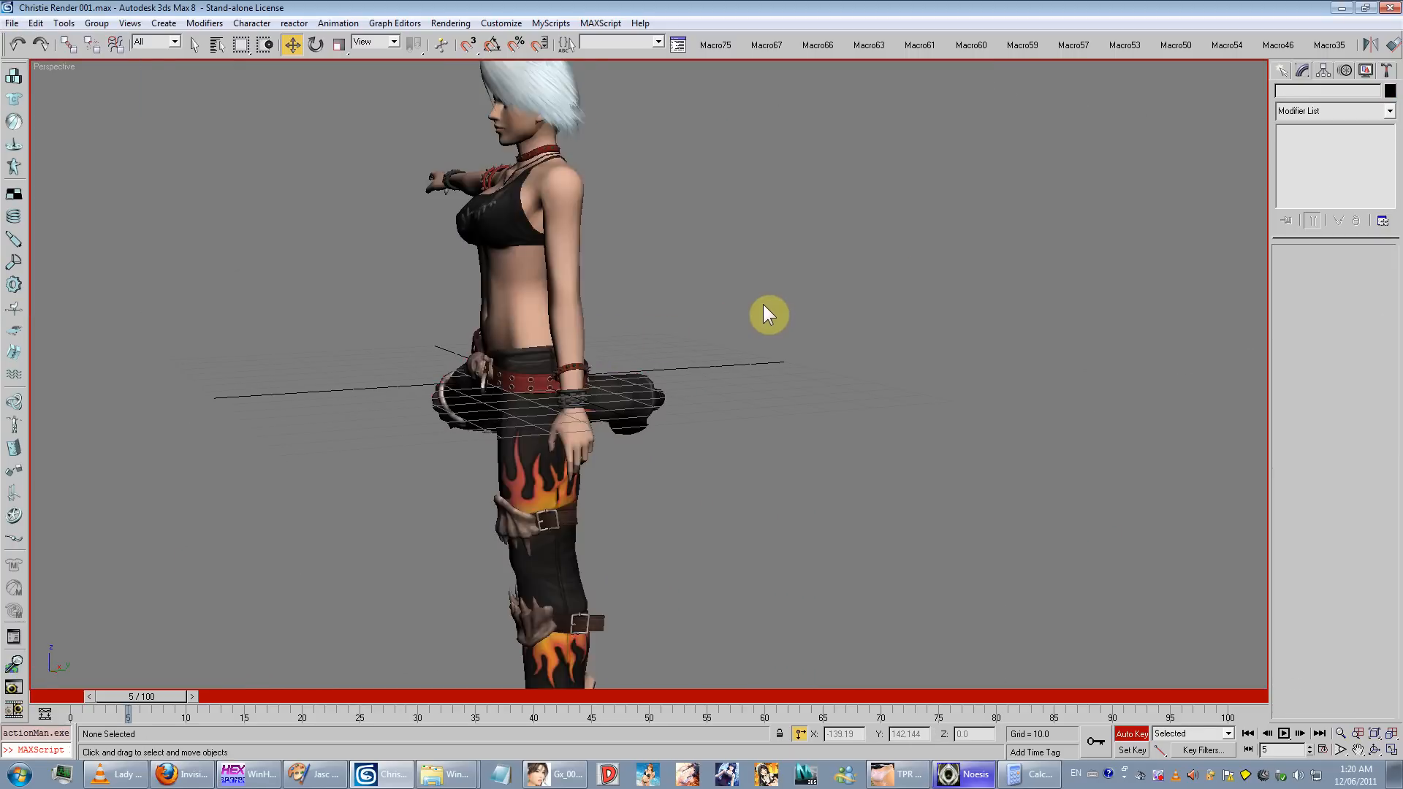
middle_click_drag(469, 328, 573, 337, "alt")
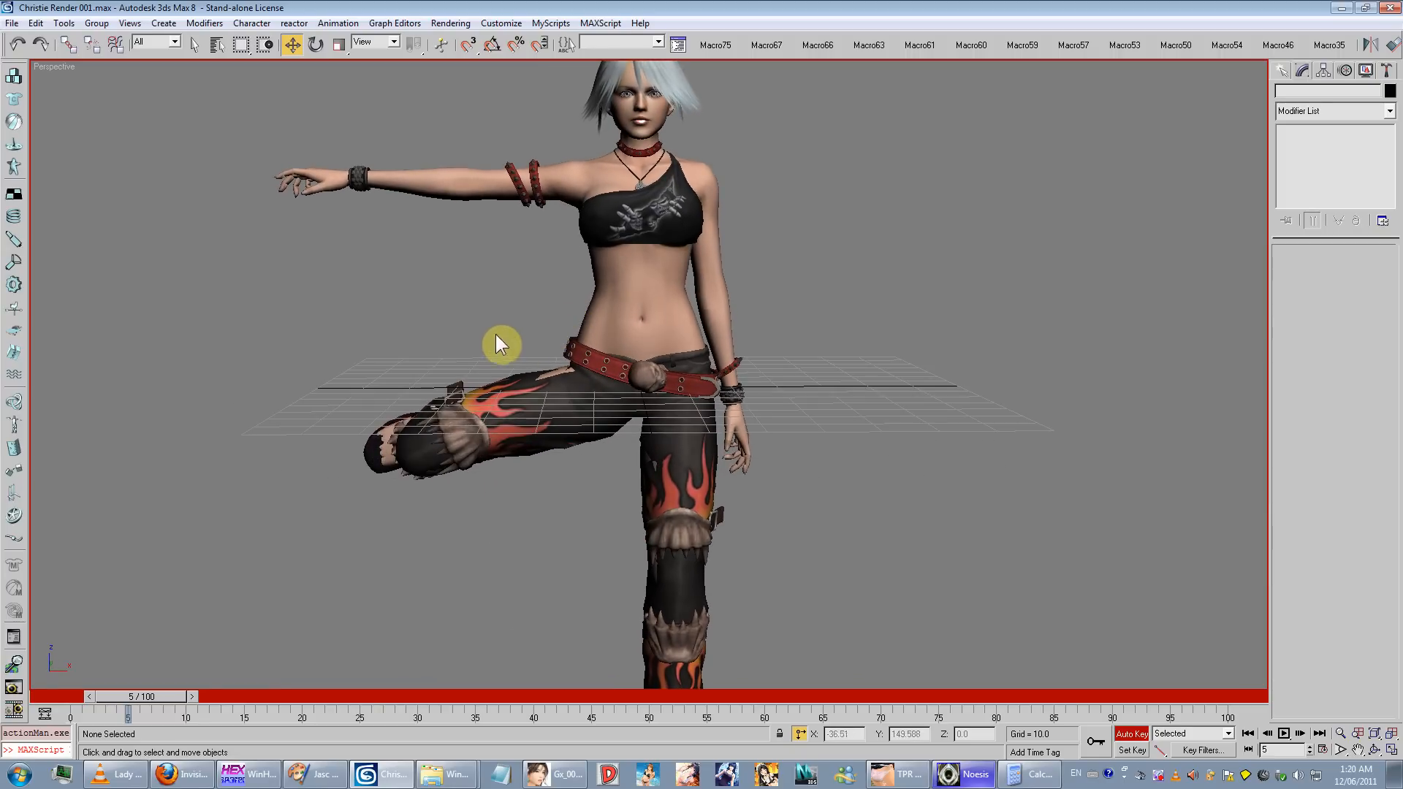
left_click_drag(496, 335, 450, 467)
left_click(478, 525)
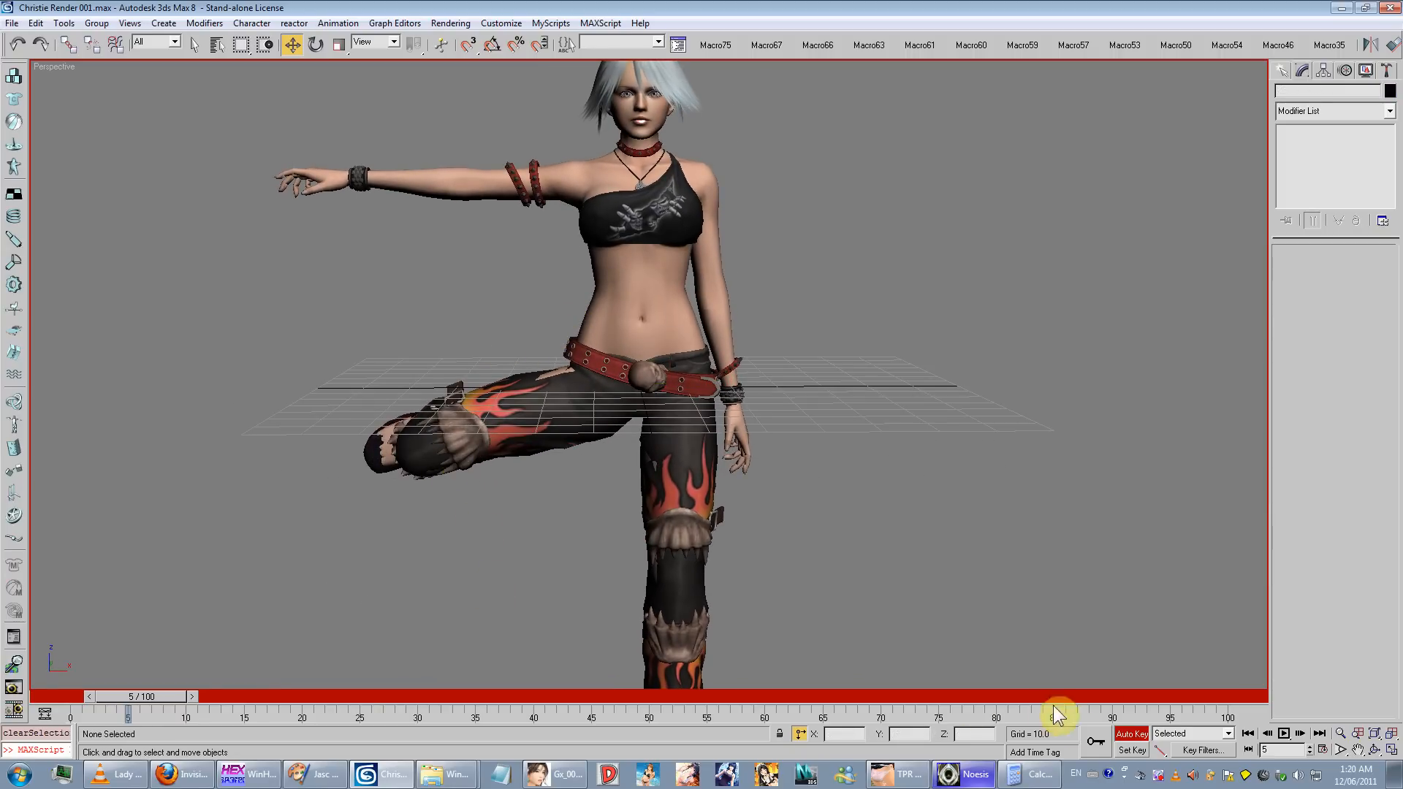
Step: Turn off Auto Key and return the animation to frame 0
left_click(1132, 734)
left_click_drag(164, 701, 80, 699)
middle_click_drag(432, 387, 529, 405, "alt")
scroll(529, 405, "down", 3)
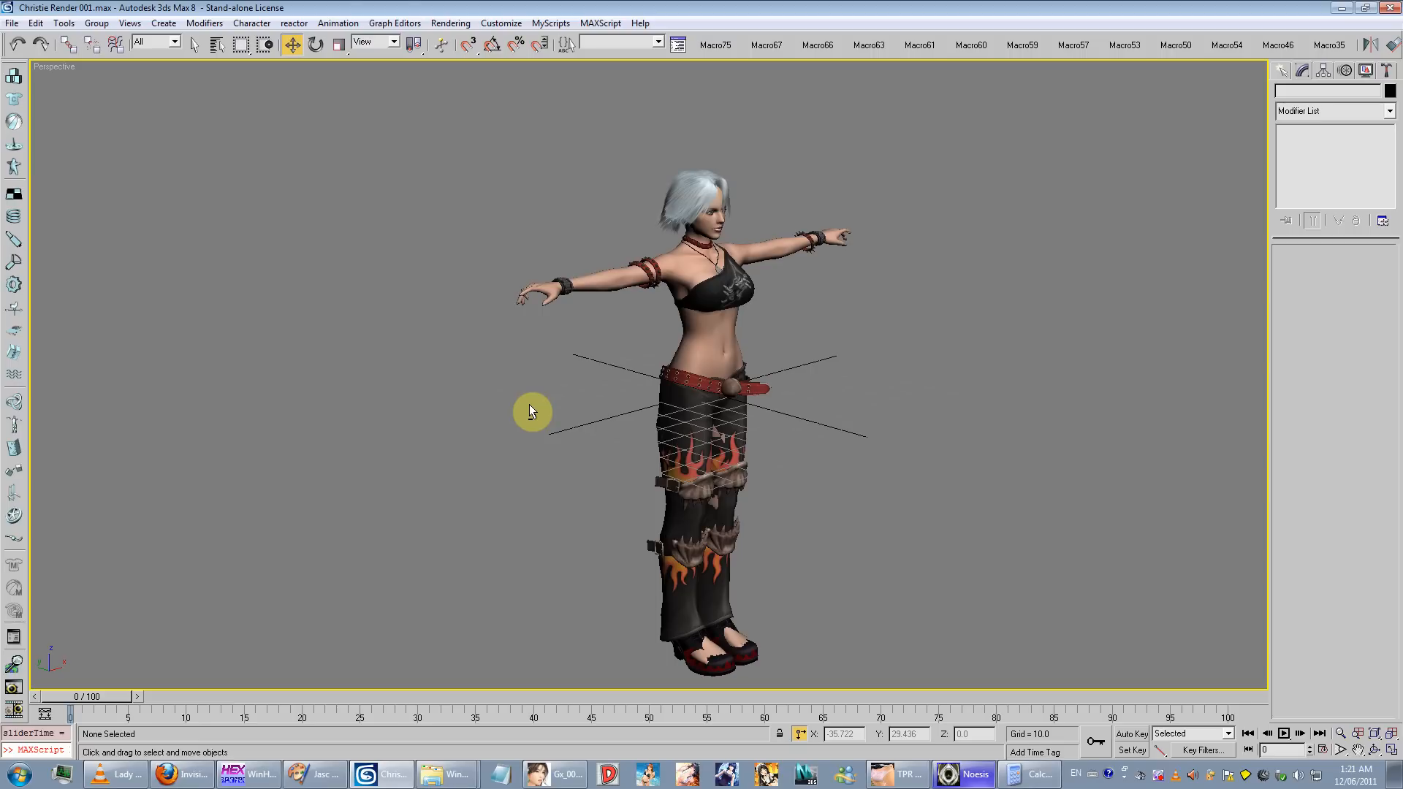
Step: Examine the unposed character's outfit, waist and mesh edges from several angles
middle_click_drag(831, 402, 777, 360, "alt")
scroll(788, 385, "up", 5)
scroll(778, 365, "down", 4)
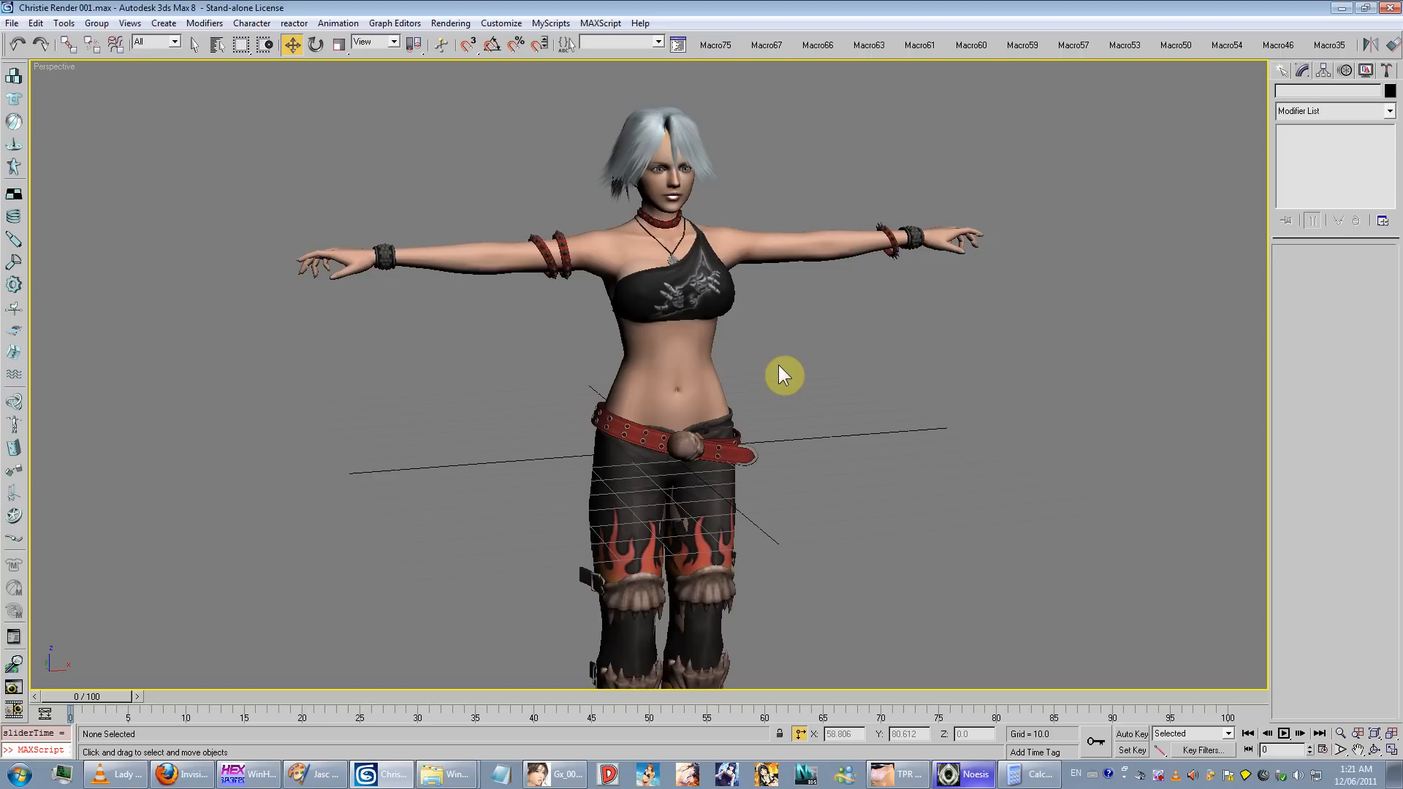
middle_click_drag(548, 307, 689, 360, "alt")
scroll(557, 448, "up", 5)
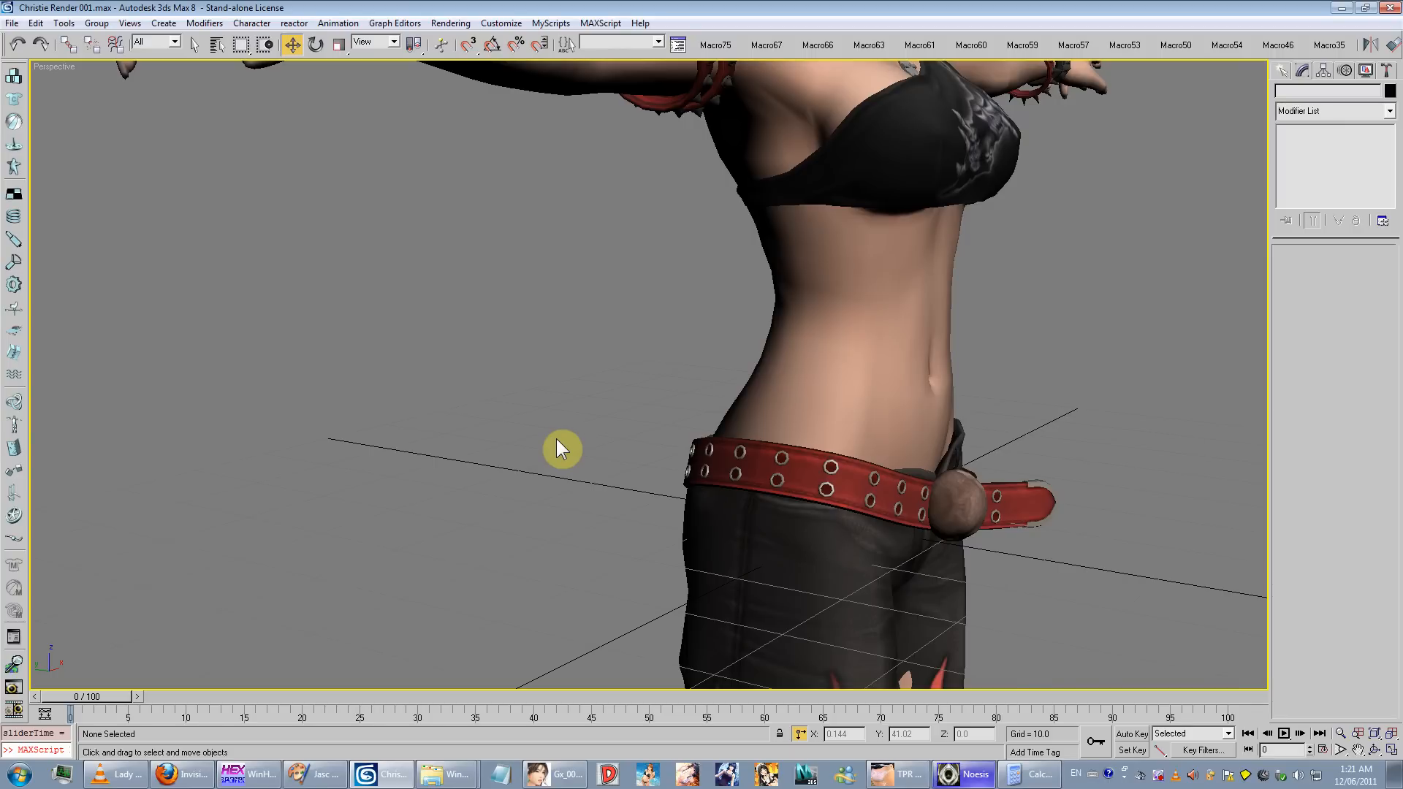
scroll(555, 437, "down", 5)
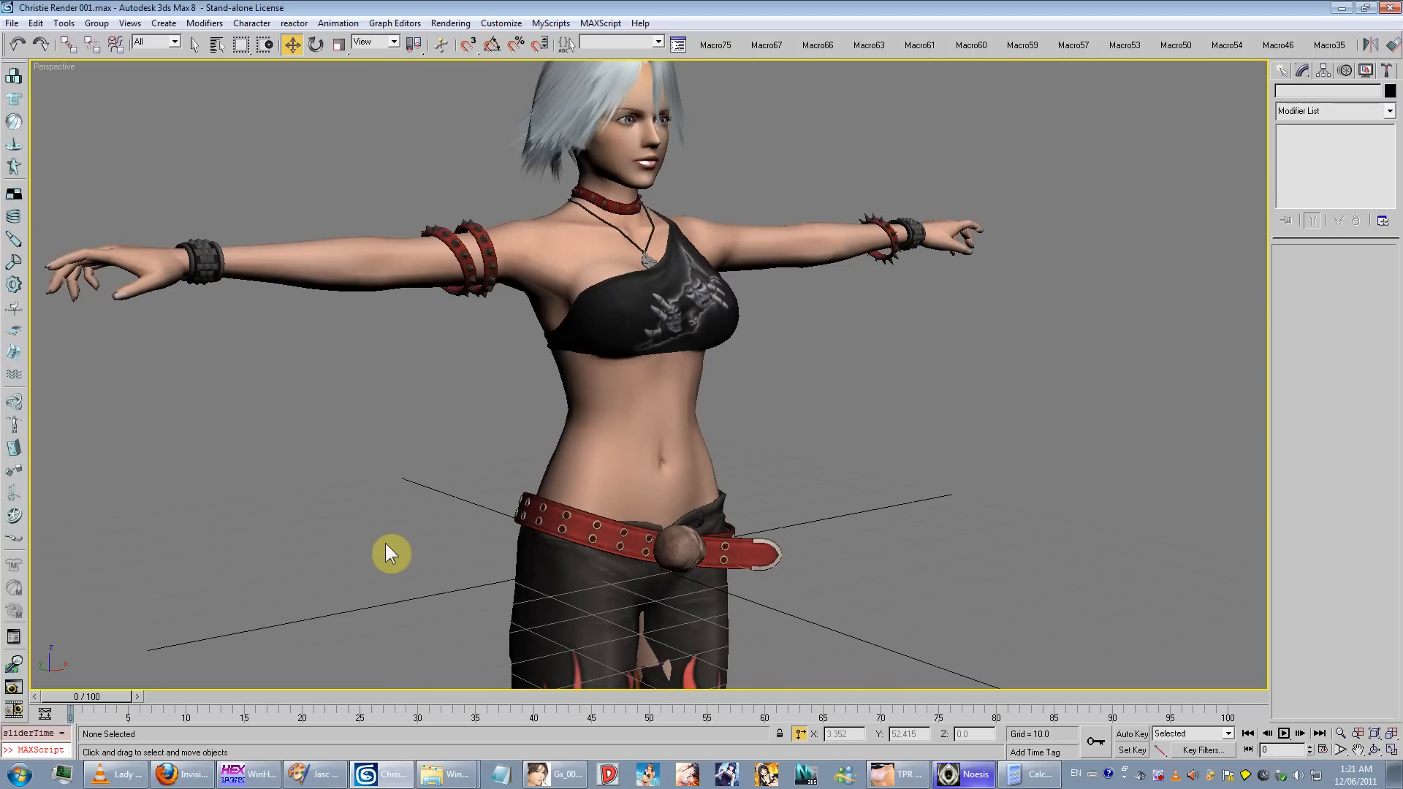
key("F4")
middle_click_drag(559, 408, 510, 400, "alt")
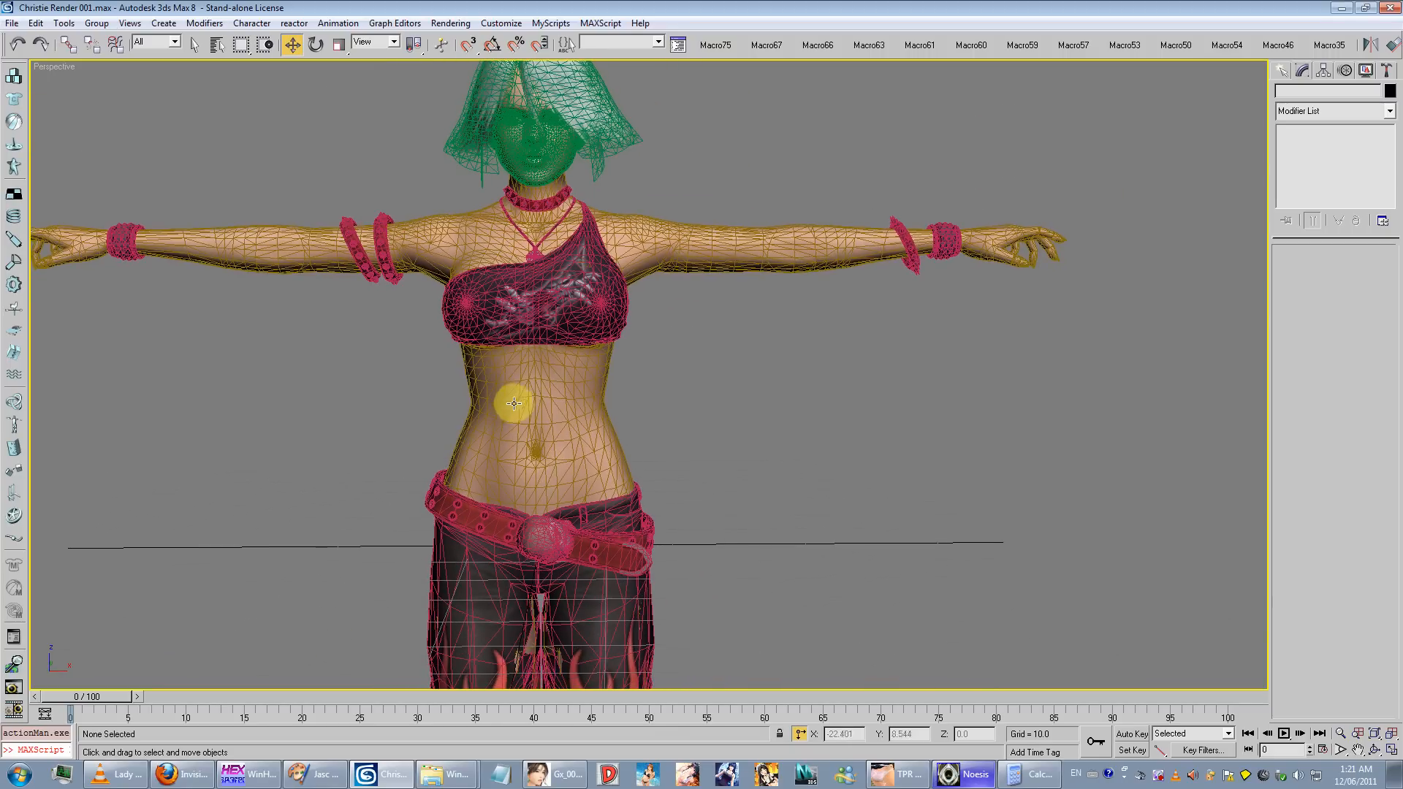
Step: Switch to Firefox and look through the Invision Power Board forum index
left_click(196, 773)
scroll(437, 475, "up", 15)
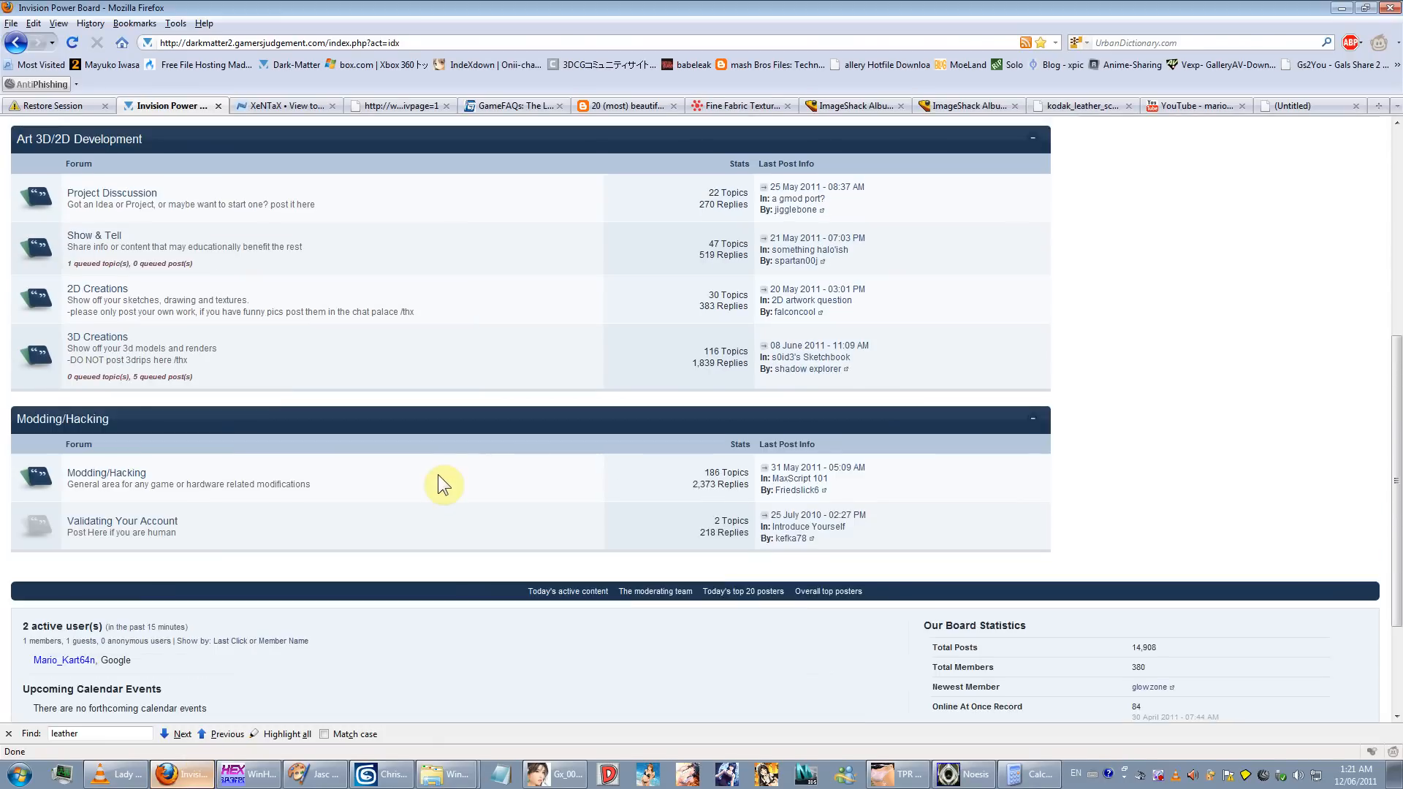
scroll(453, 469, "down", 15)
scroll(453, 469, "up", 15)
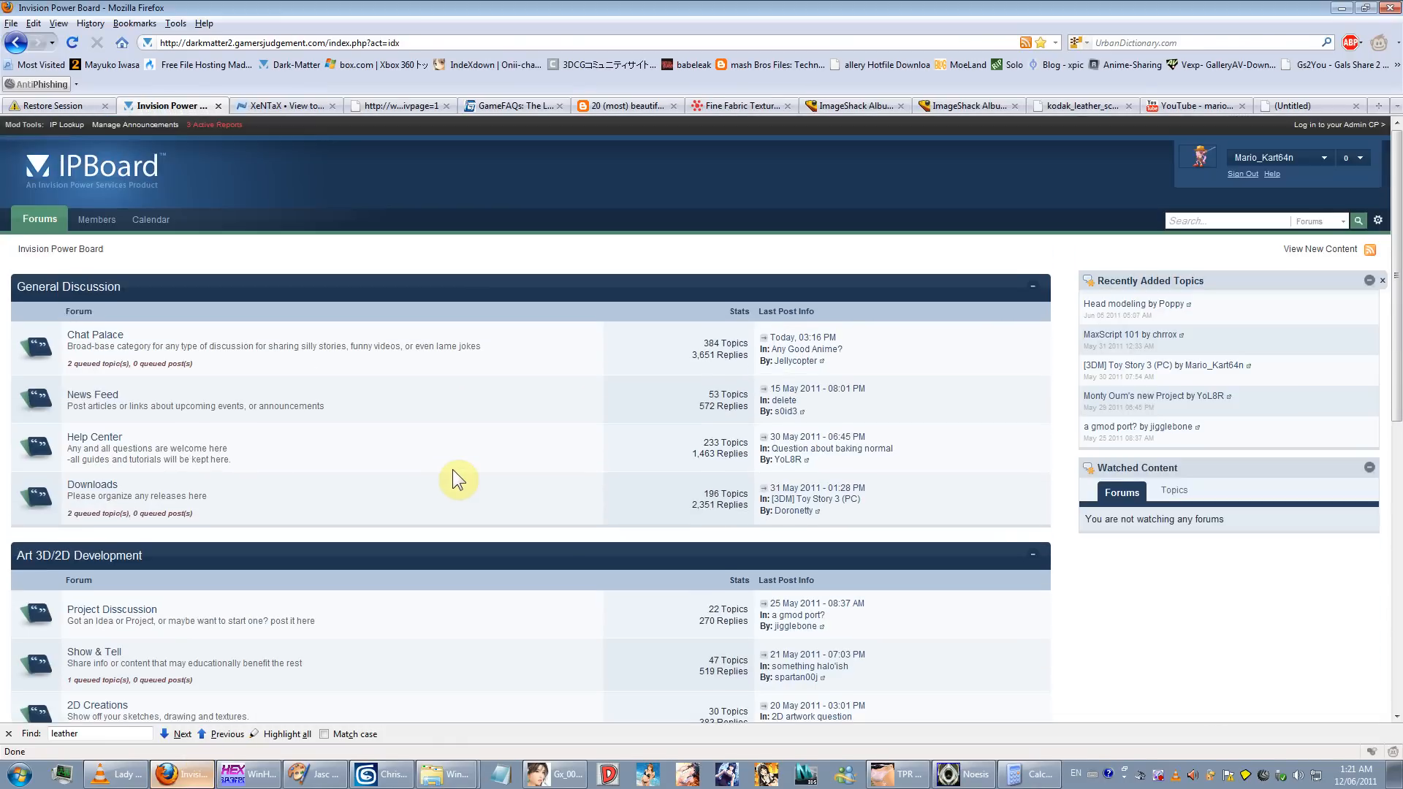
scroll(453, 469, "down", 15)
scroll(453, 469, "up", 15)
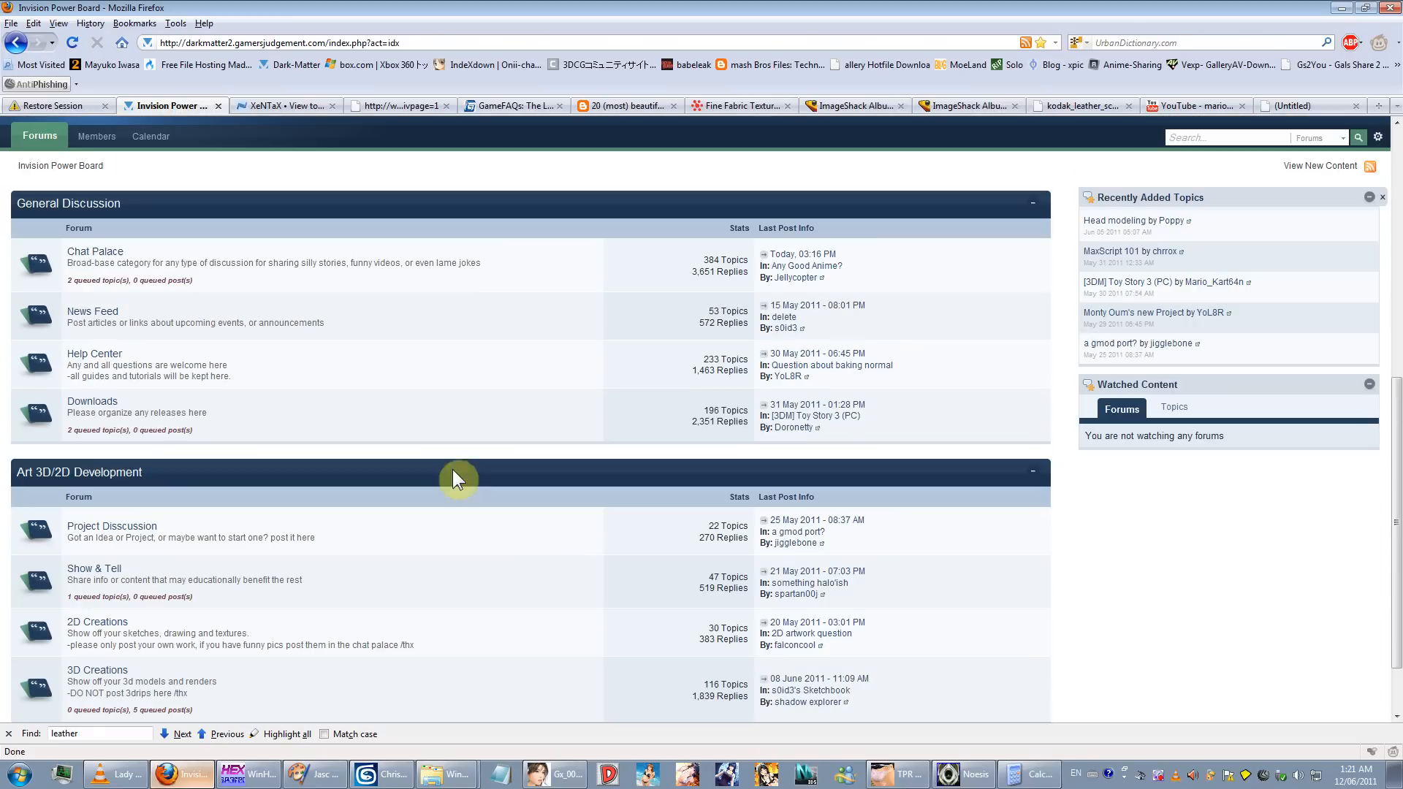
Step: Return to 3ds Max and turn off the edged faces display
left_click(1341, 8)
middle_click_drag(574, 281, 651, 323)
key("F4")
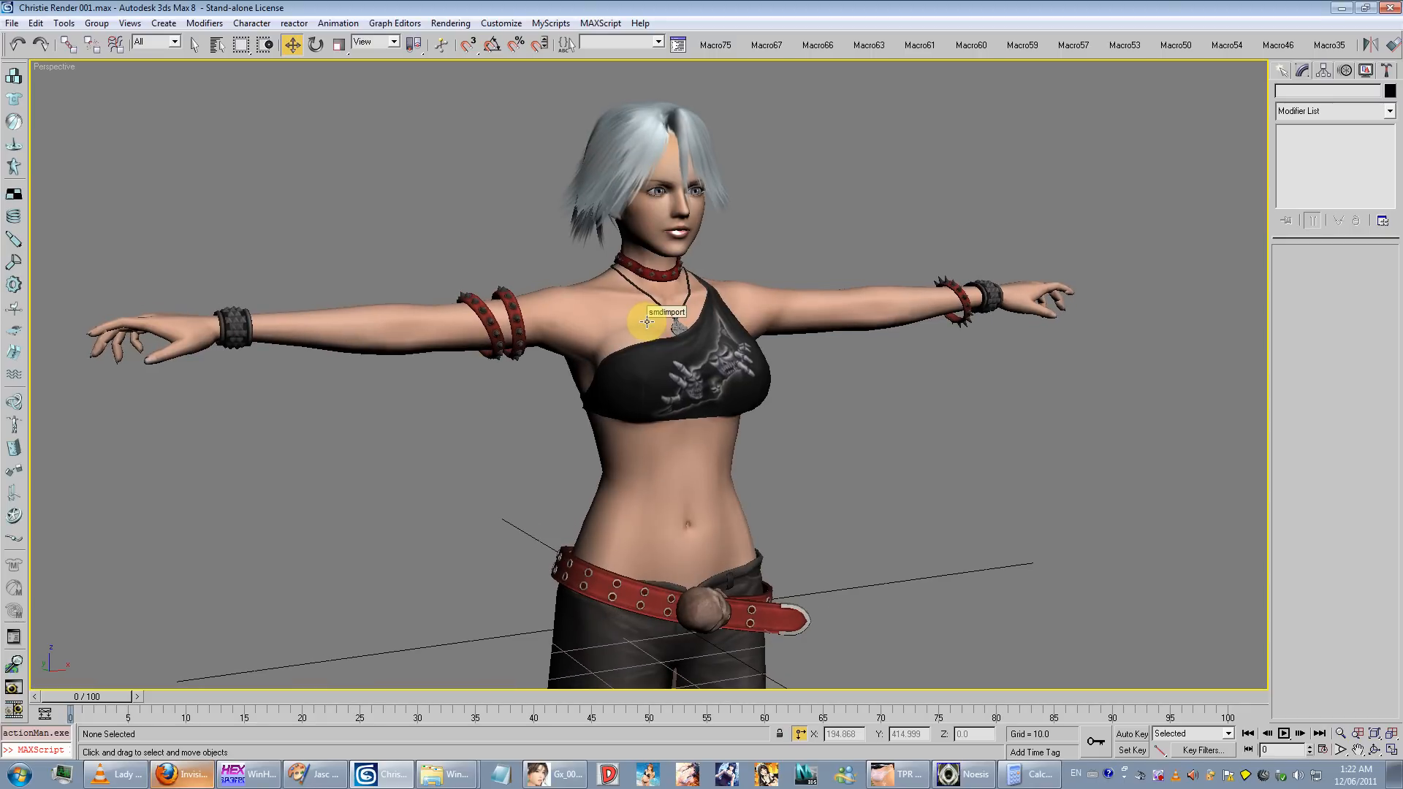
Step: Bring up the TPR mesh browser and place it beside the character for comparison
left_click(895, 774)
left_click_drag(551, 137, 964, 194)
left_click_drag(698, 236, 792, 233)
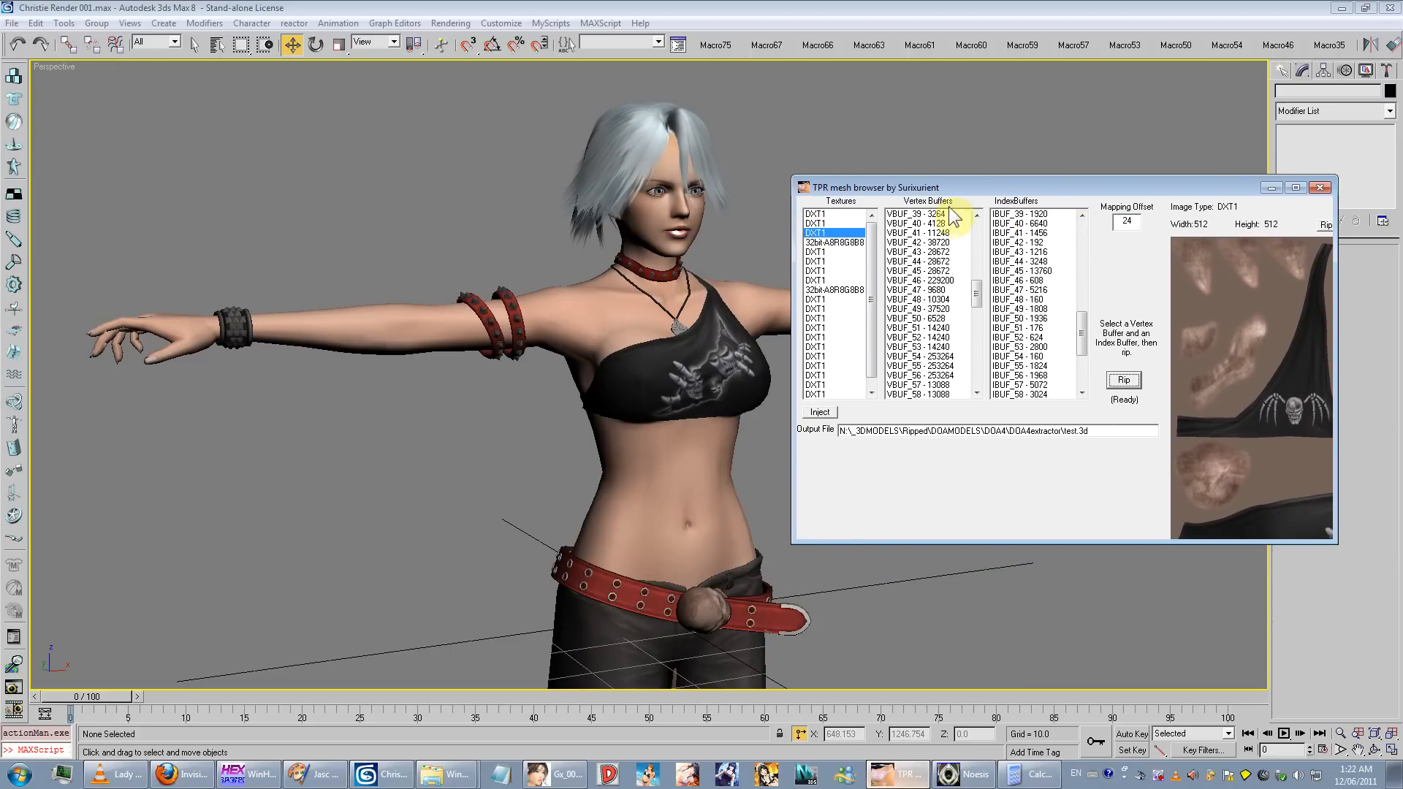
left_click_drag(950, 210, 880, 207)
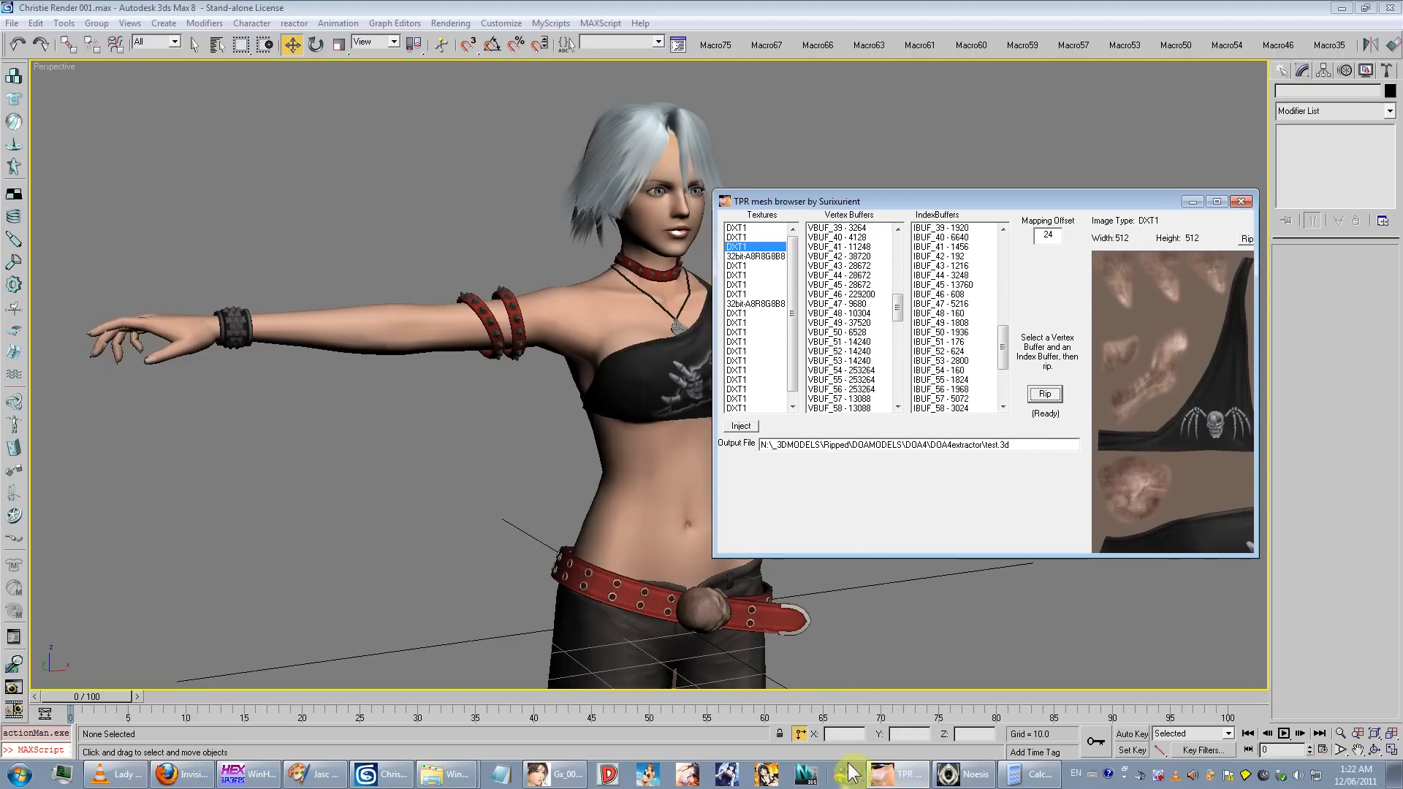
Step: Bring up Noesis and the viewer holding vcr00.xpr, and examine that model's head and upper body
left_click(965, 775)
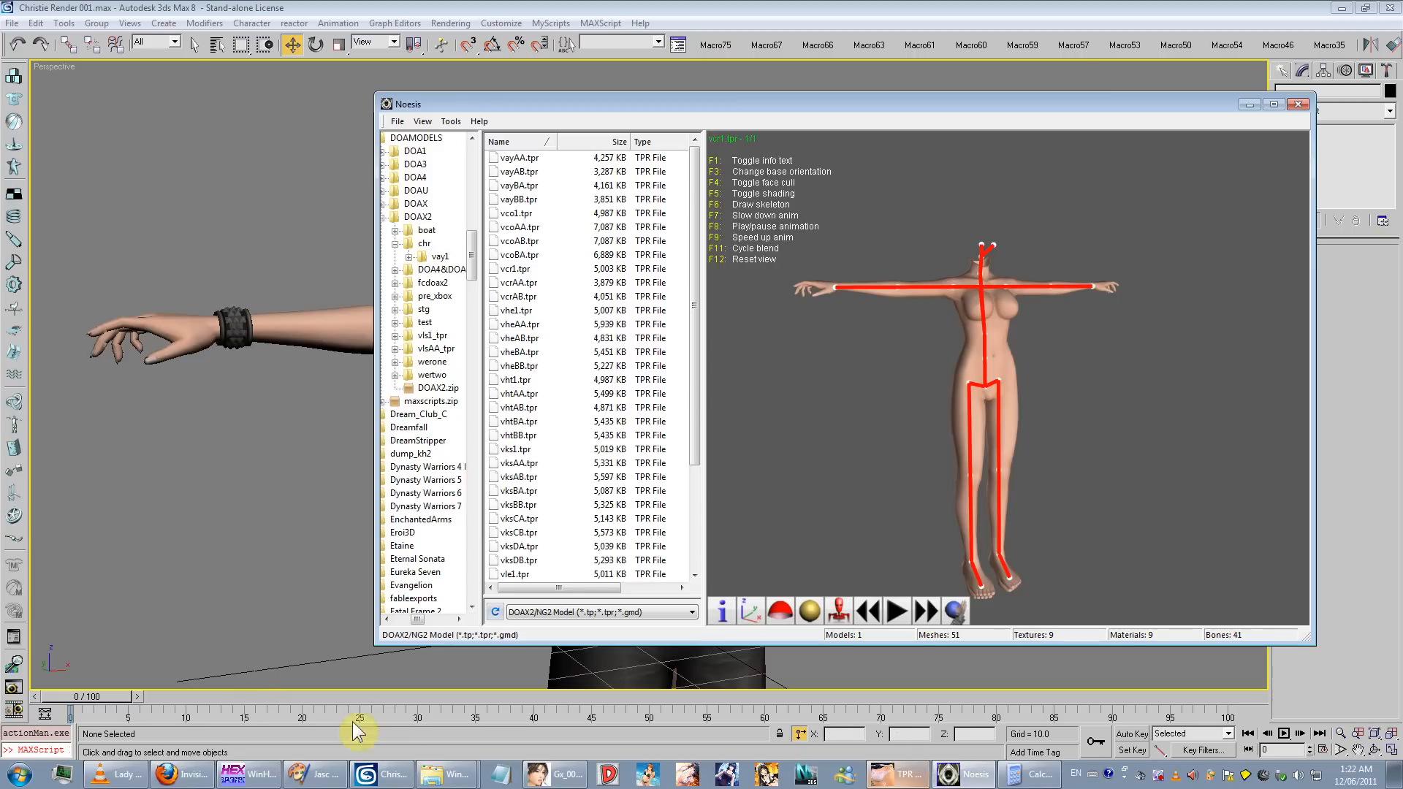
left_click(553, 774)
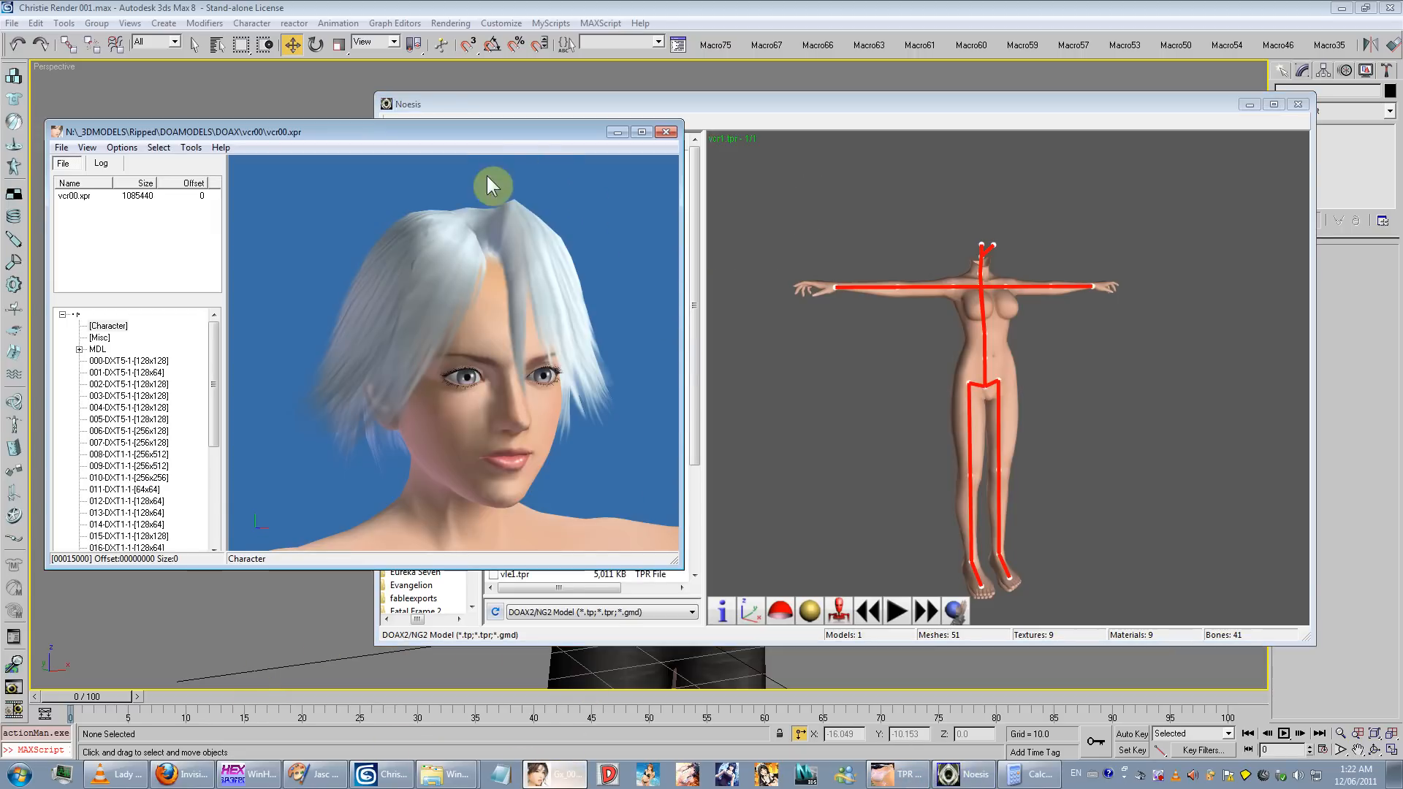
left_click_drag(578, 322, 537, 331)
right_click_drag(537, 332, 548, 217)
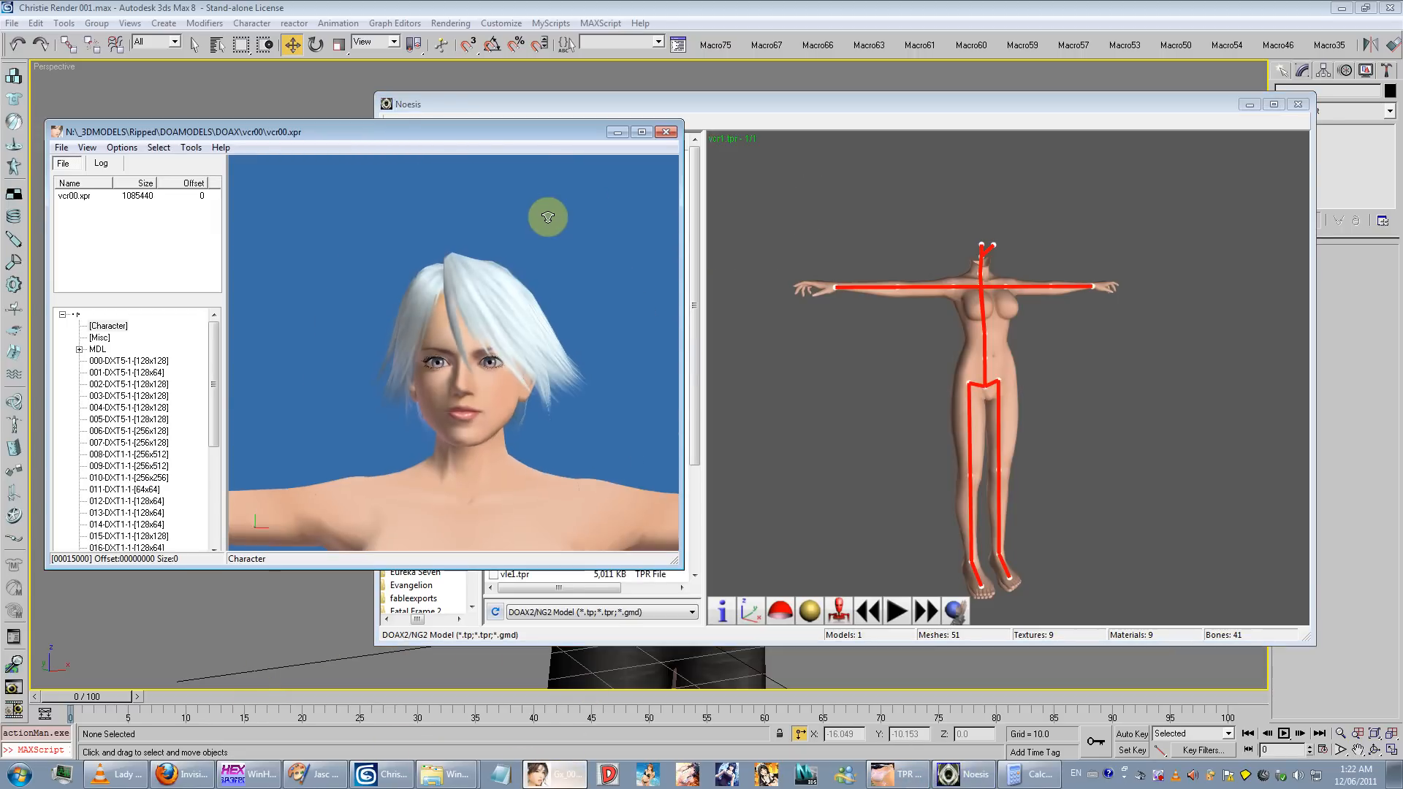
left_click_drag(492, 313, 415, 332)
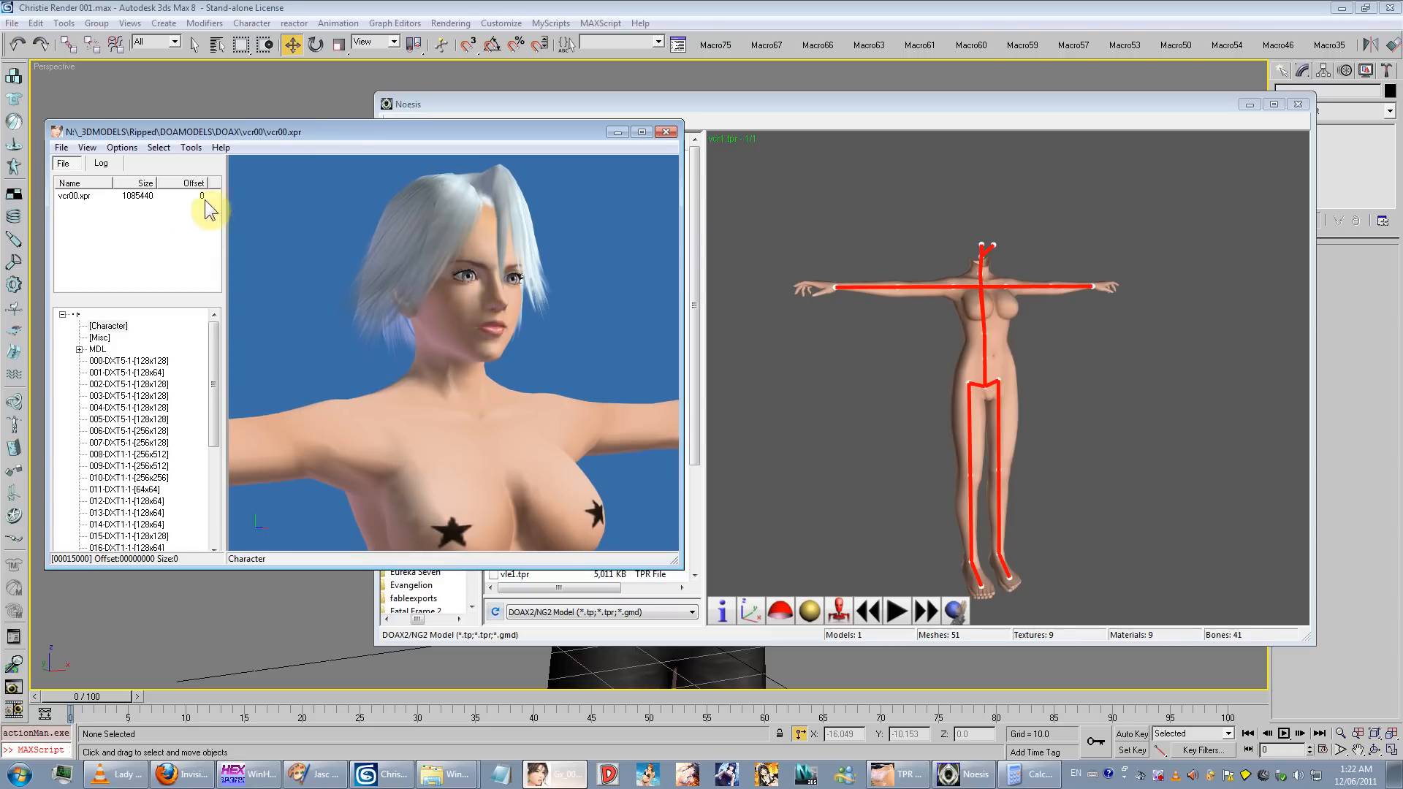
left_click_drag(231, 127, 283, 148)
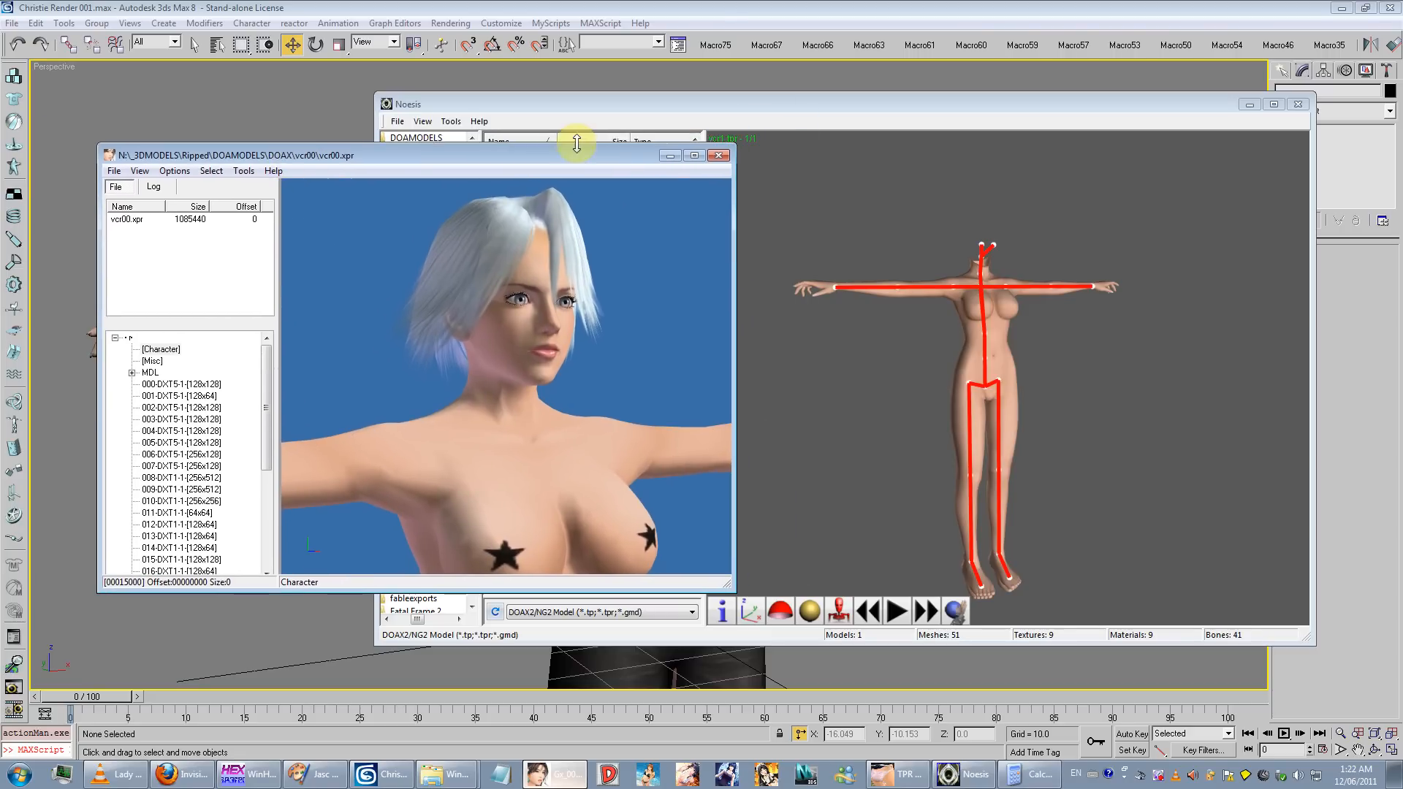
Step: Minimize the vcr00.xpr viewer, look at the skeleton model in Noesis and minimize Noesis too
left_click(661, 156)
left_click_drag(678, 94, 523, 125)
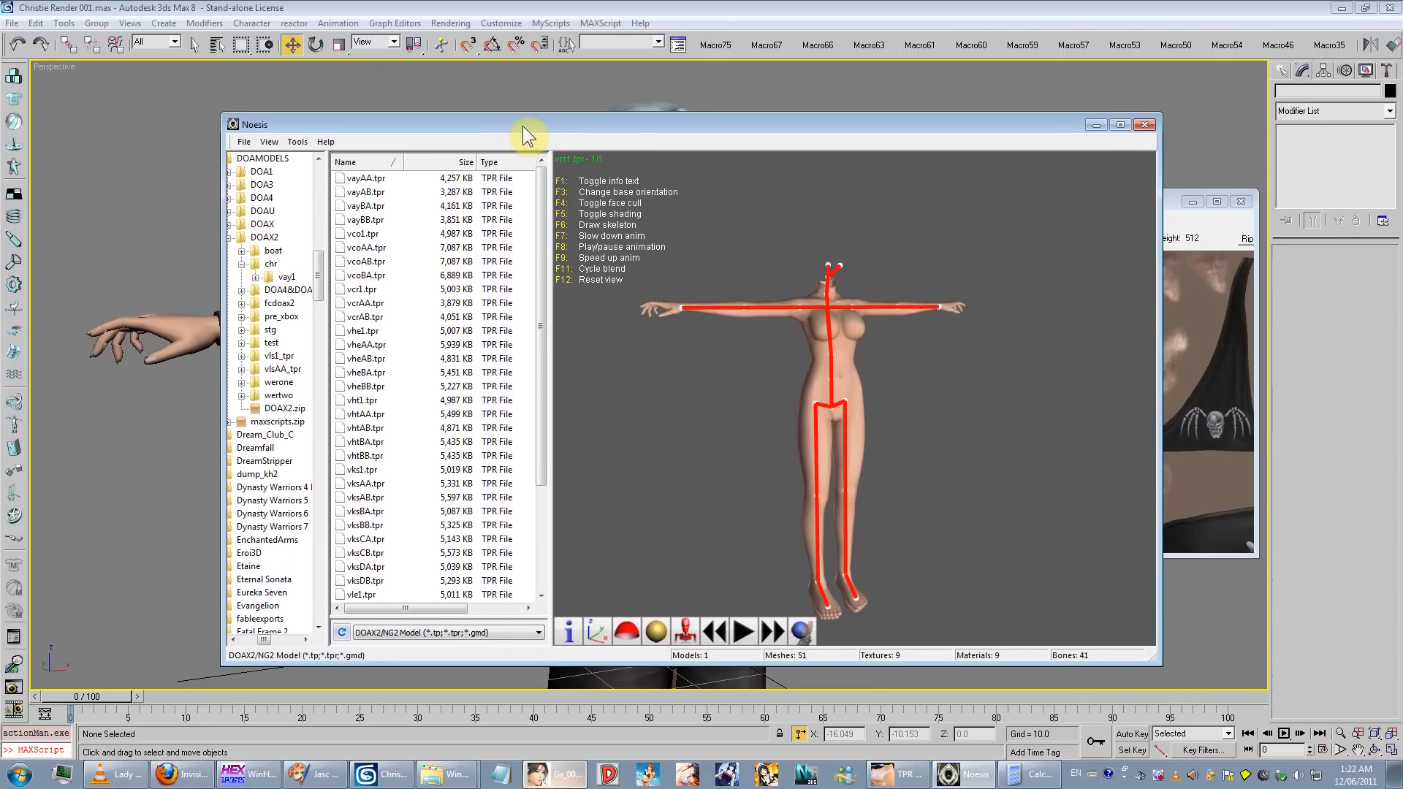
left_click_drag(1092, 120, 1005, 118)
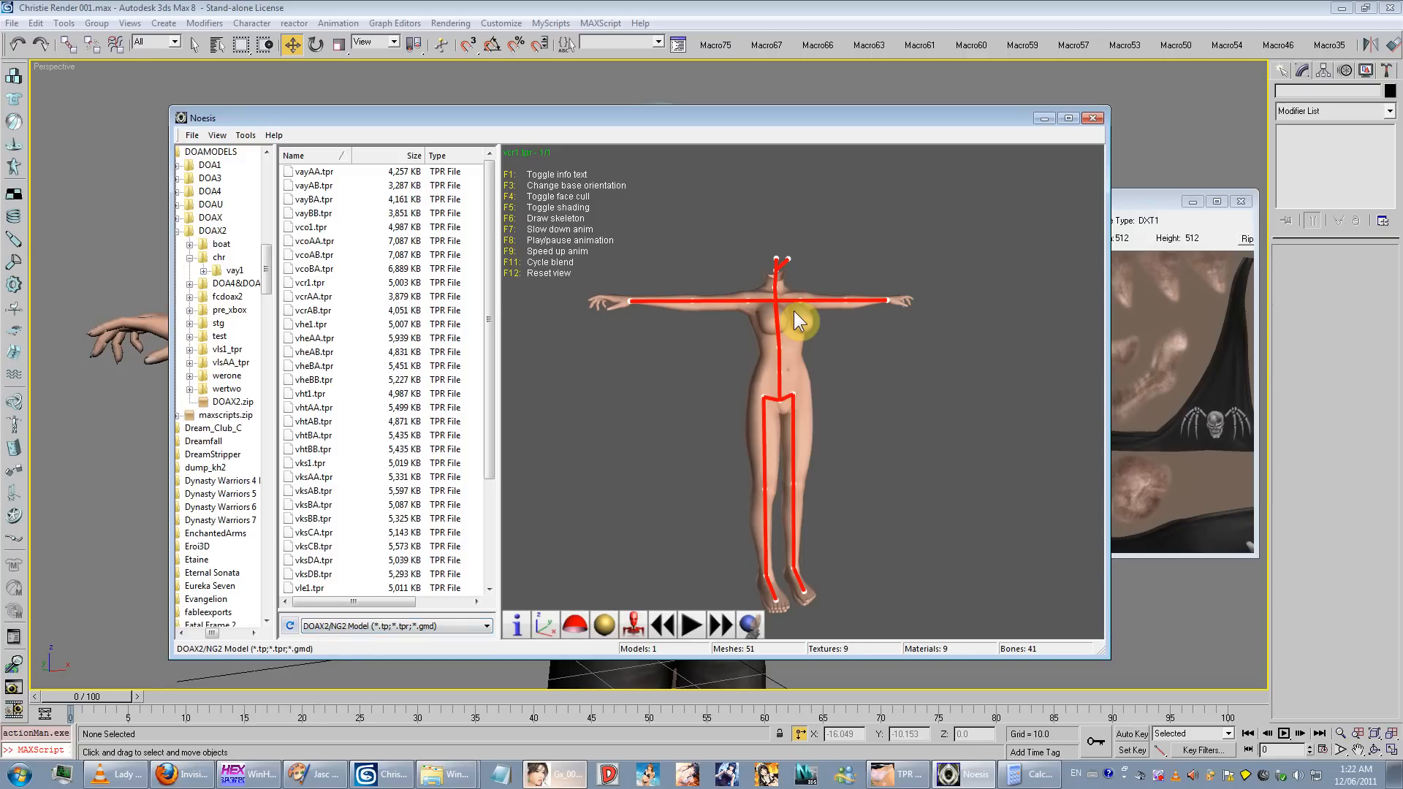
left_click(1044, 117)
Step: Put the TPR mesh browser away and examine the whole finished character in 3ds Max
mouse_move(848, 201)
left_mouse_down()
mouse_move(488, 229)
mouse_move(722, 161)
mouse_move(755, 213)
mouse_move(804, 239)
left_mouse_up()
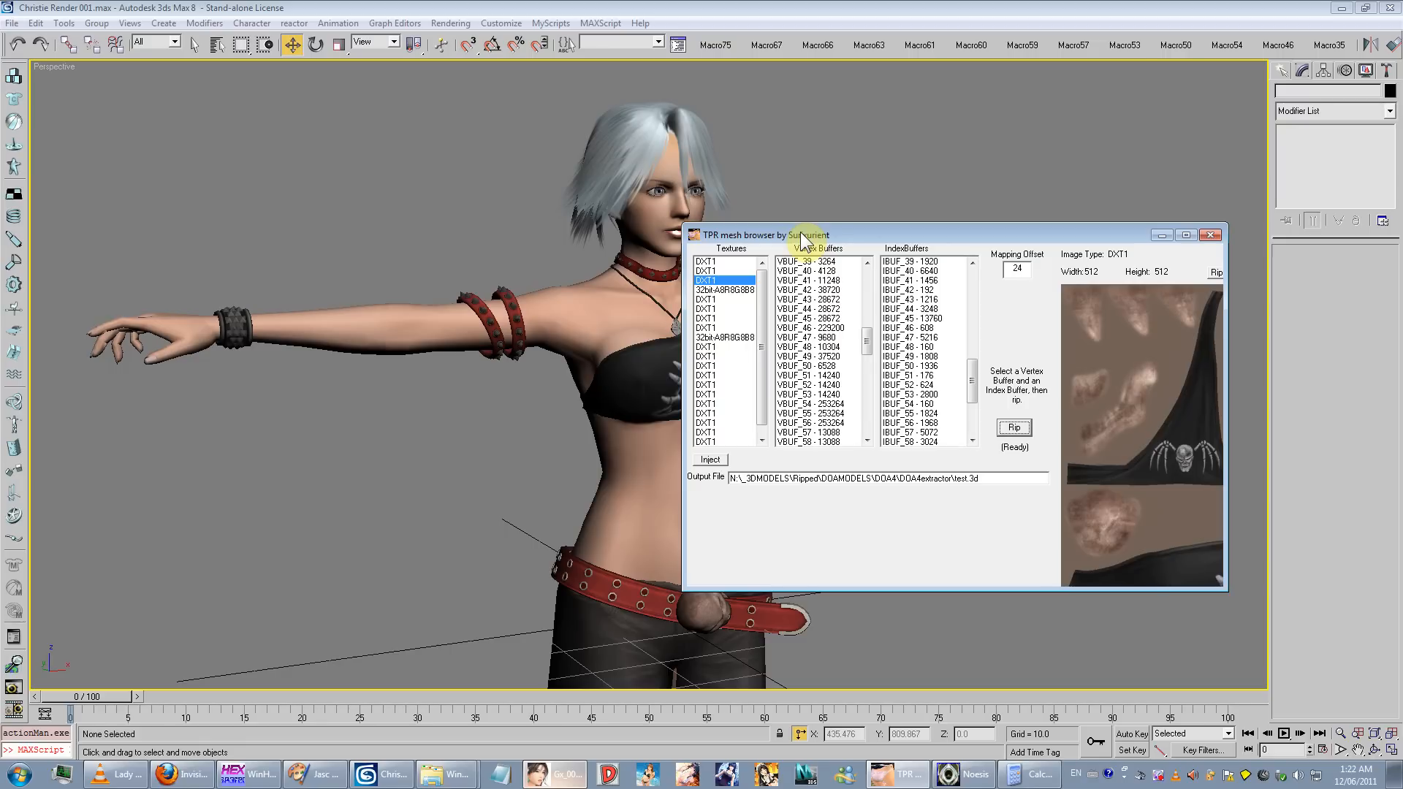
left_click_drag(748, 233, 381, 298)
left_click(830, 155)
middle_click_drag(685, 478, 639, 332)
scroll(639, 333, "down", 7)
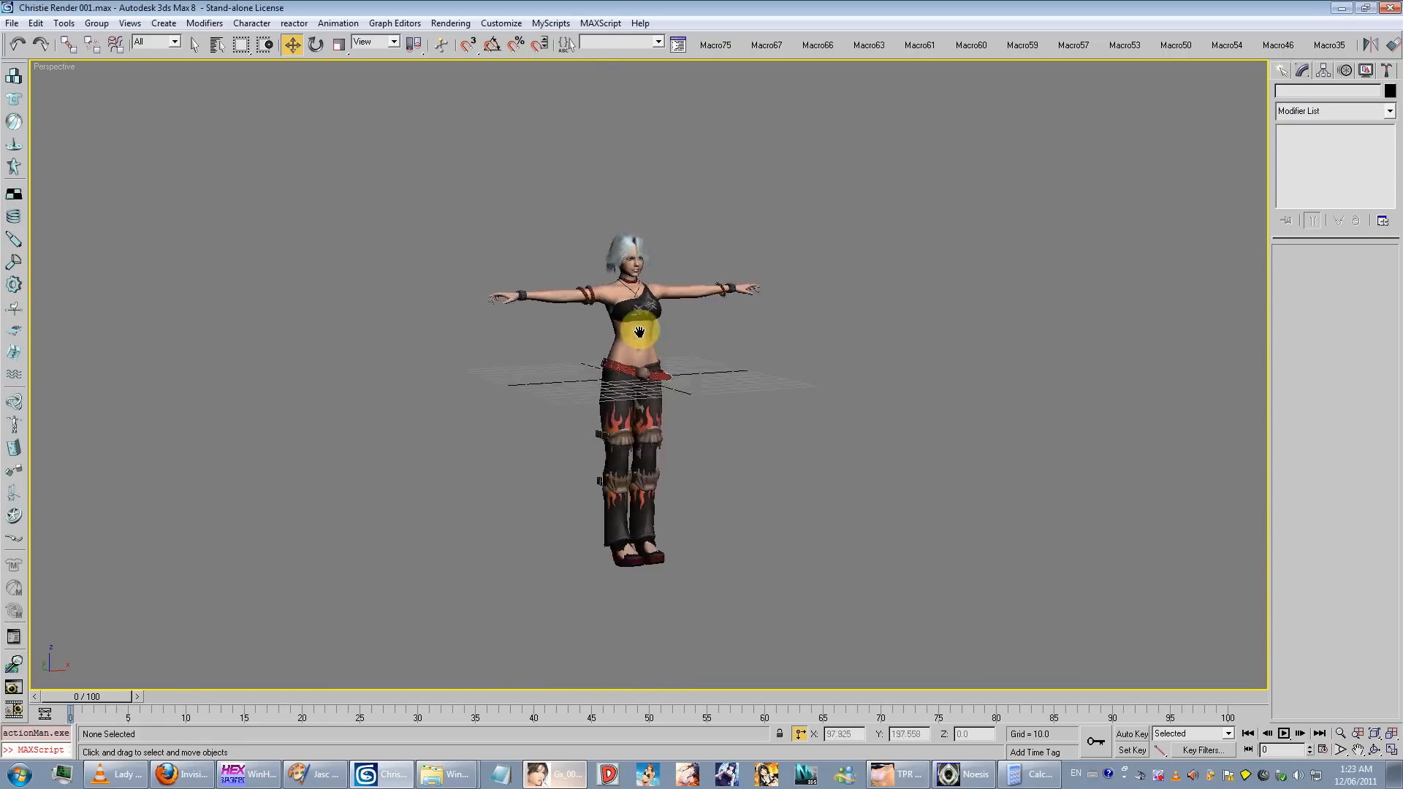
scroll(639, 333, "up", 5)
scroll(651, 382, "up", 2)
middle_click_drag(651, 383, 603, 378)
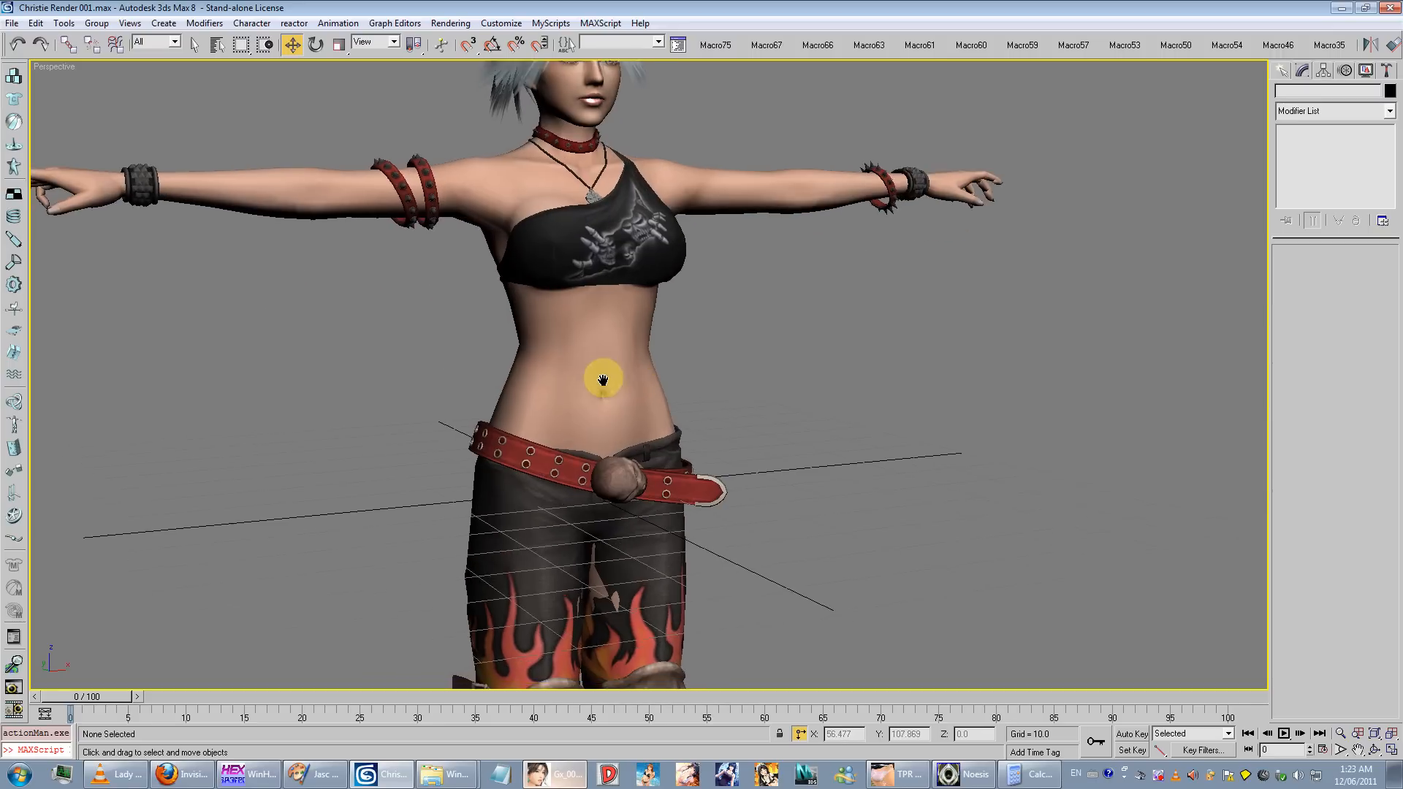
Step: Examine the character from head to legs with 3D vertex snapping switched on, and switch the snapping off again
scroll(603, 378, "down", 3)
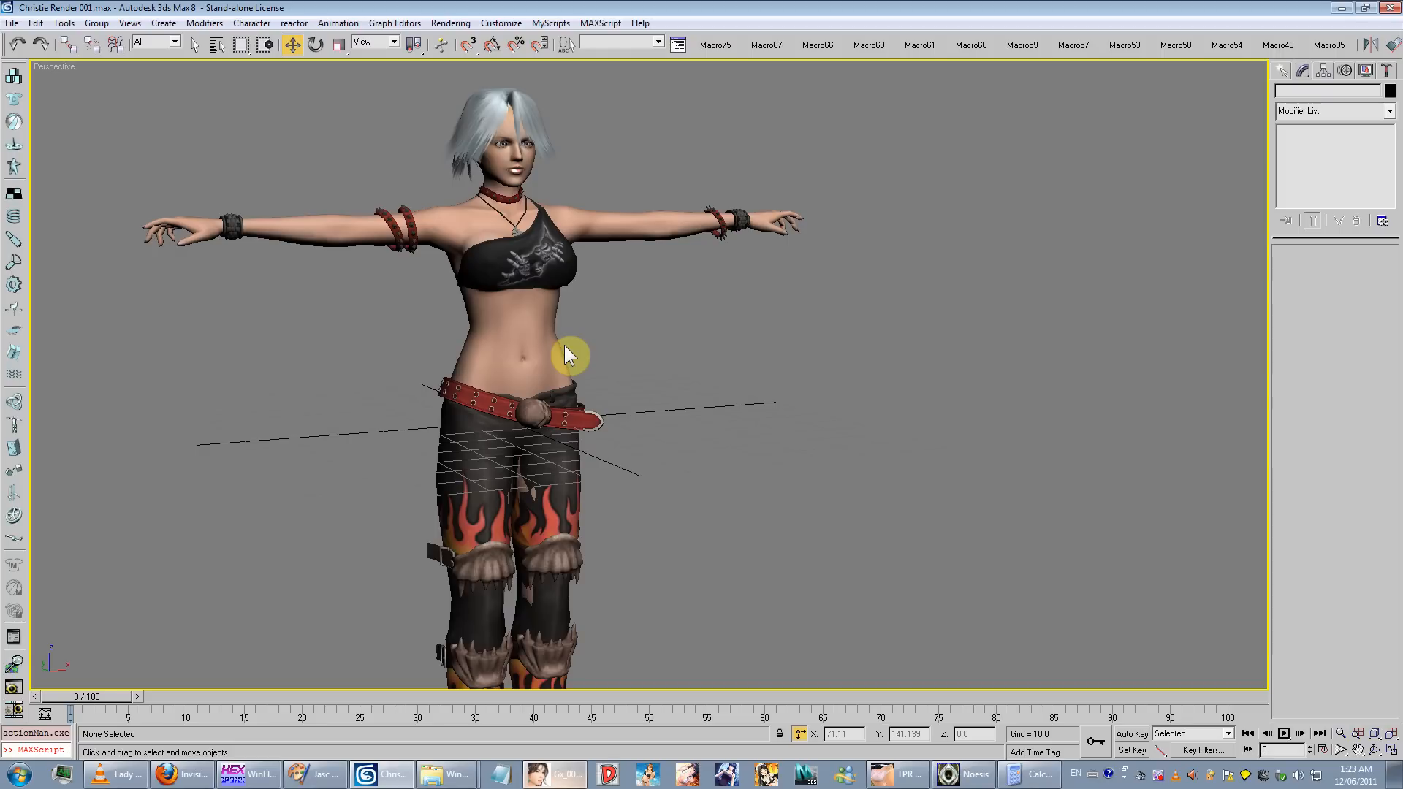
left_click(467, 45)
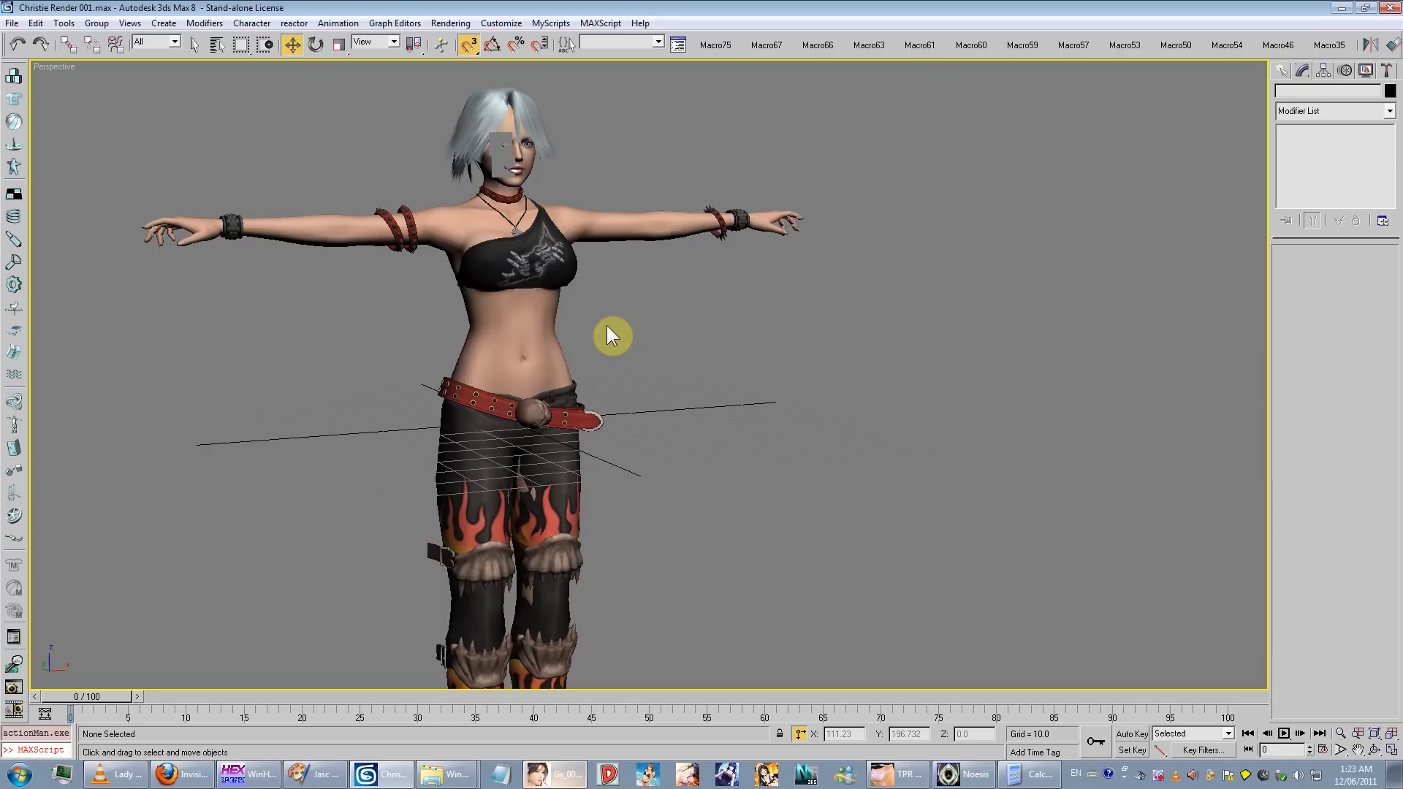
scroll(611, 335, "down", 3)
middle_click_drag(715, 508, 785, 372)
scroll(787, 480, "up", 4)
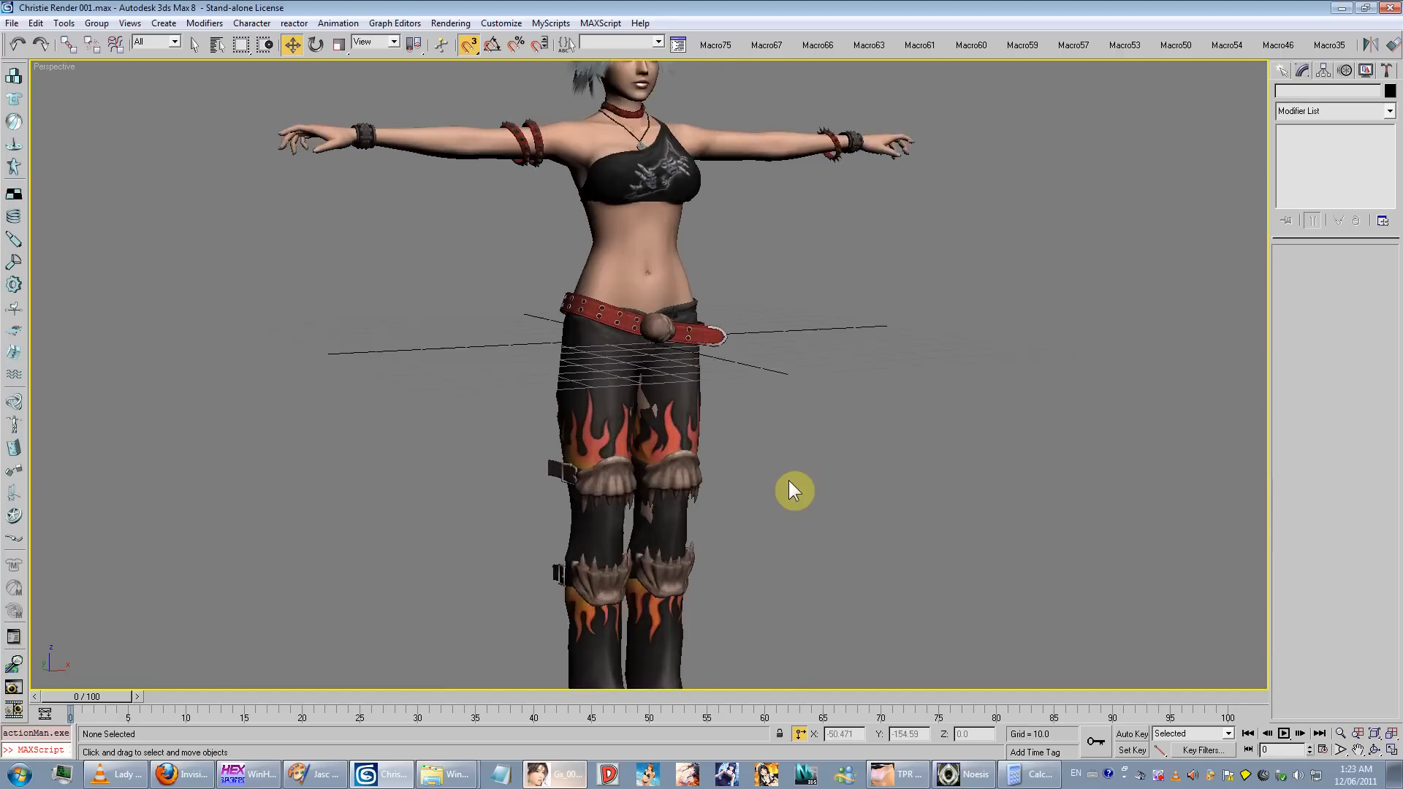
middle_click_drag(837, 197, 766, 493)
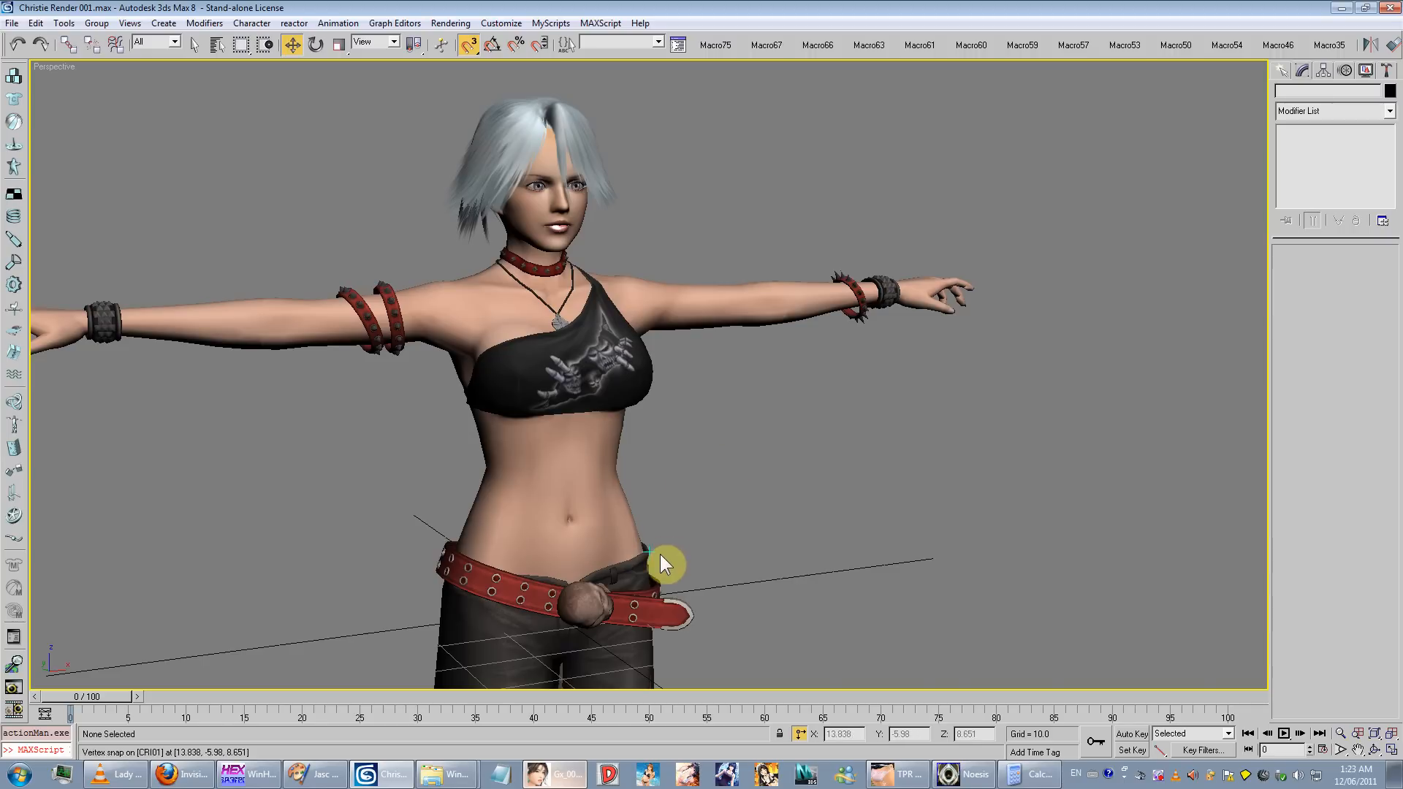
left_click(467, 43)
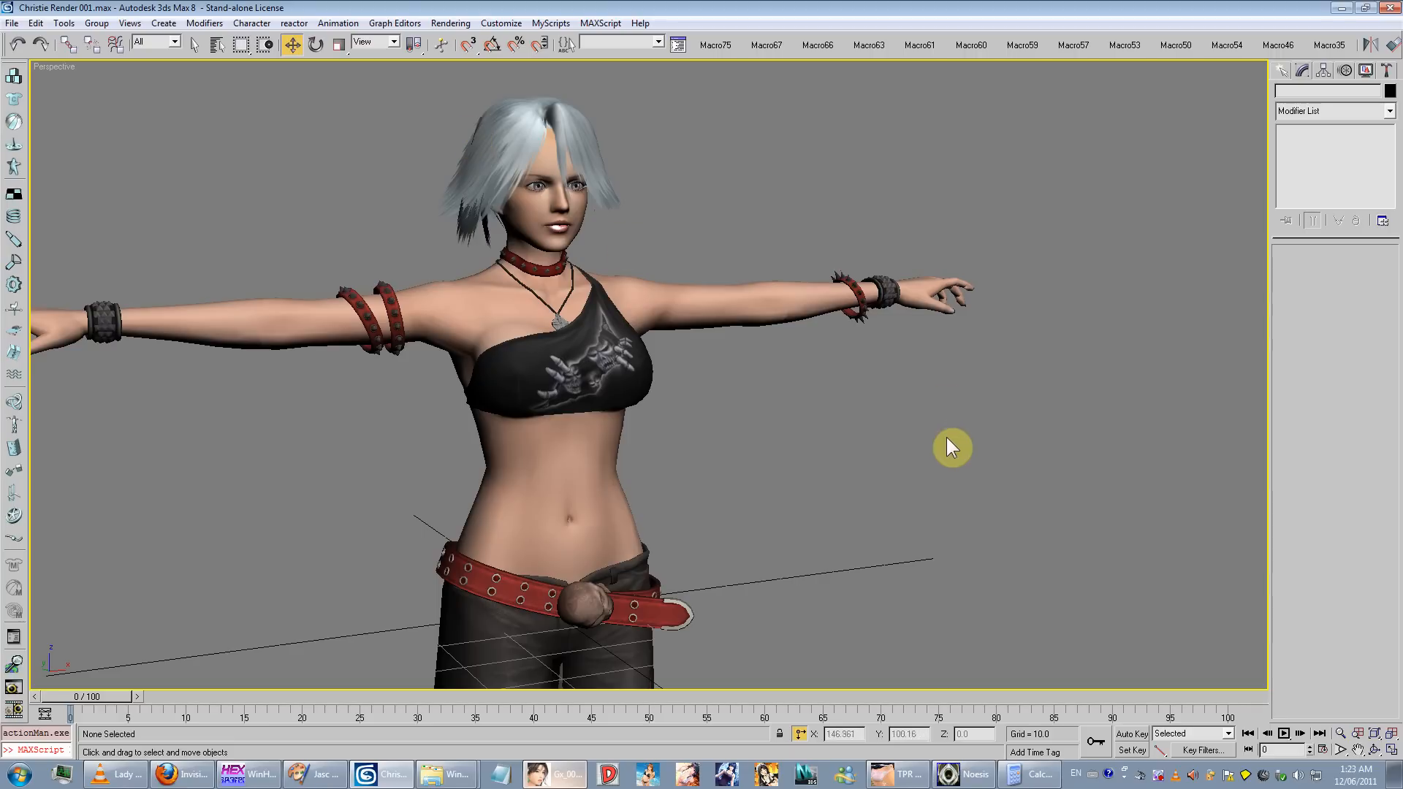
Step: Examine the character's head, outfit and belt from several angles, at close range and from farther away
middle_click_drag(948, 444, 765, 331, "alt")
middle_click_drag(964, 380, 694, 446, "alt")
scroll(511, 434, "up", 5)
scroll(861, 278, "down", 3)
scroll(770, 332, "down", 4)
middle_click_drag(694, 446, 751, 585)
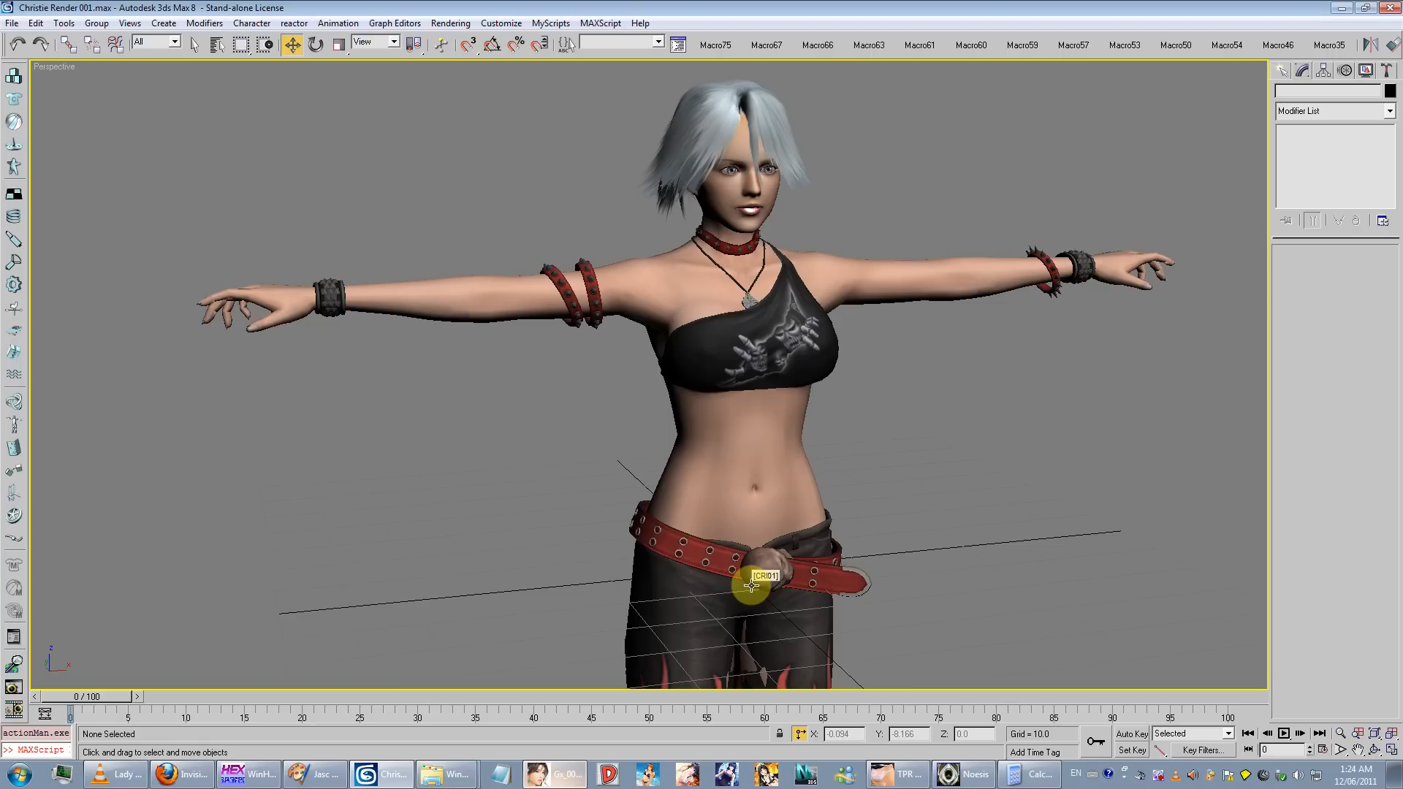
middle_click_drag(750, 413, 642, 441)
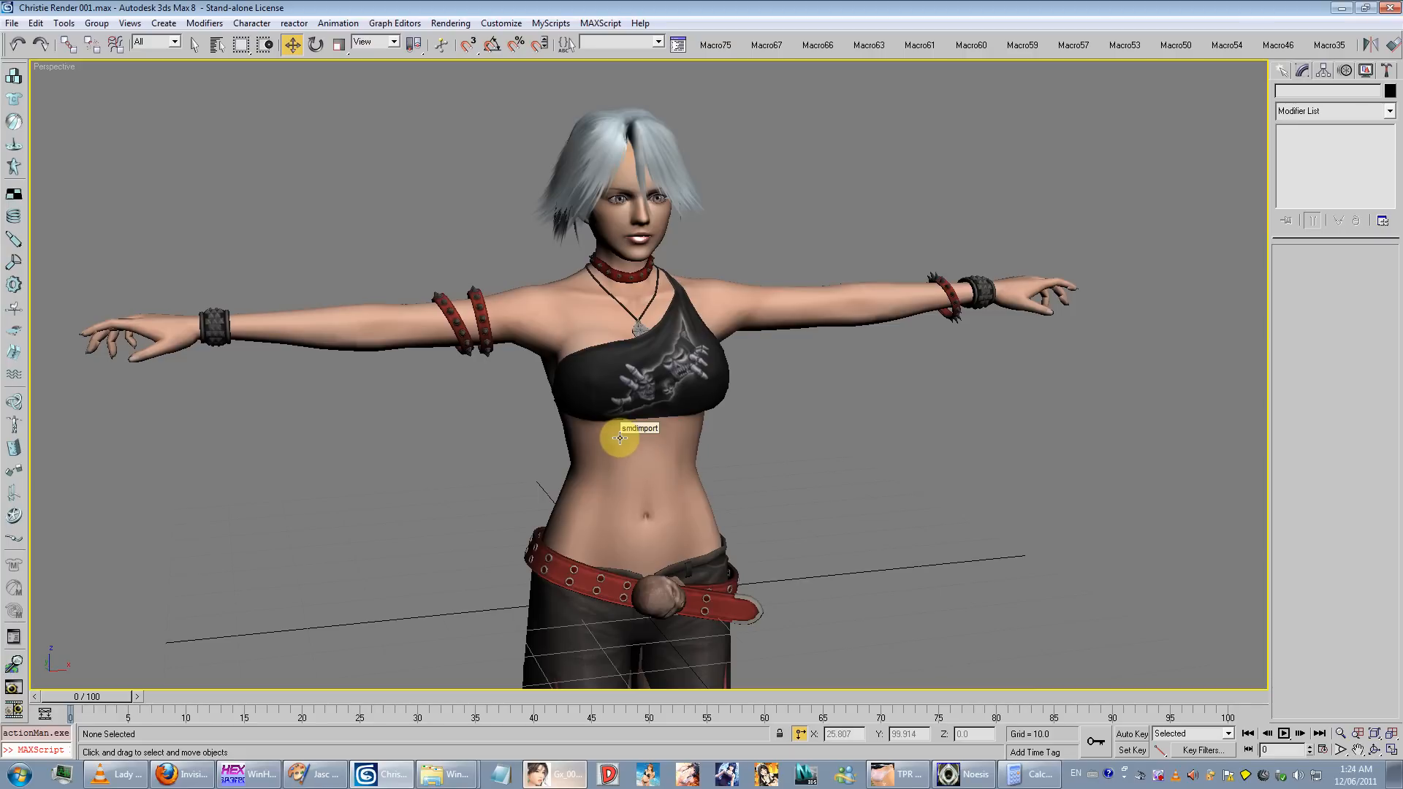
Step: Bring up the TPR mesh browser to look at its texture and buffer lists, and return to 3ds Max
left_click(876, 773)
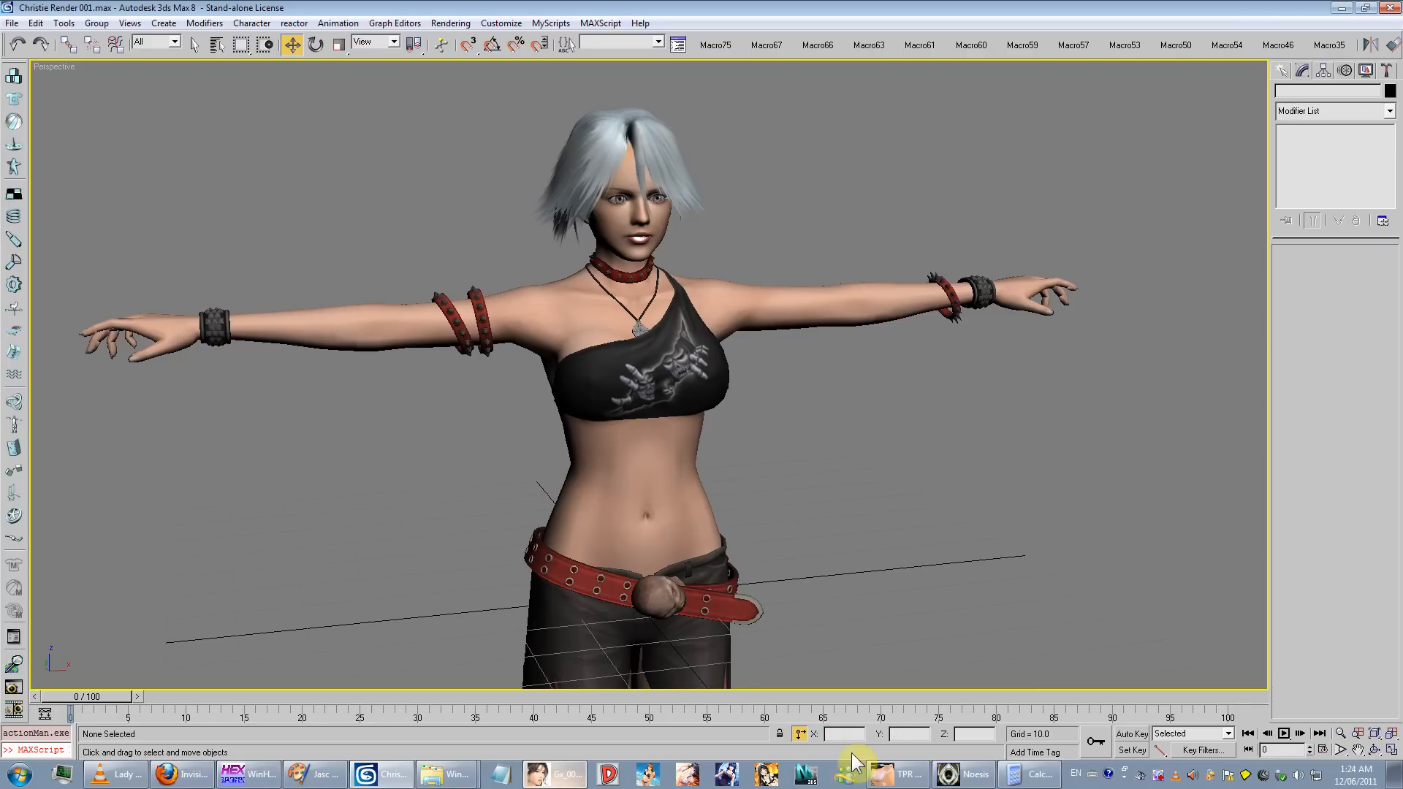
left_click_drag(724, 305, 635, 191)
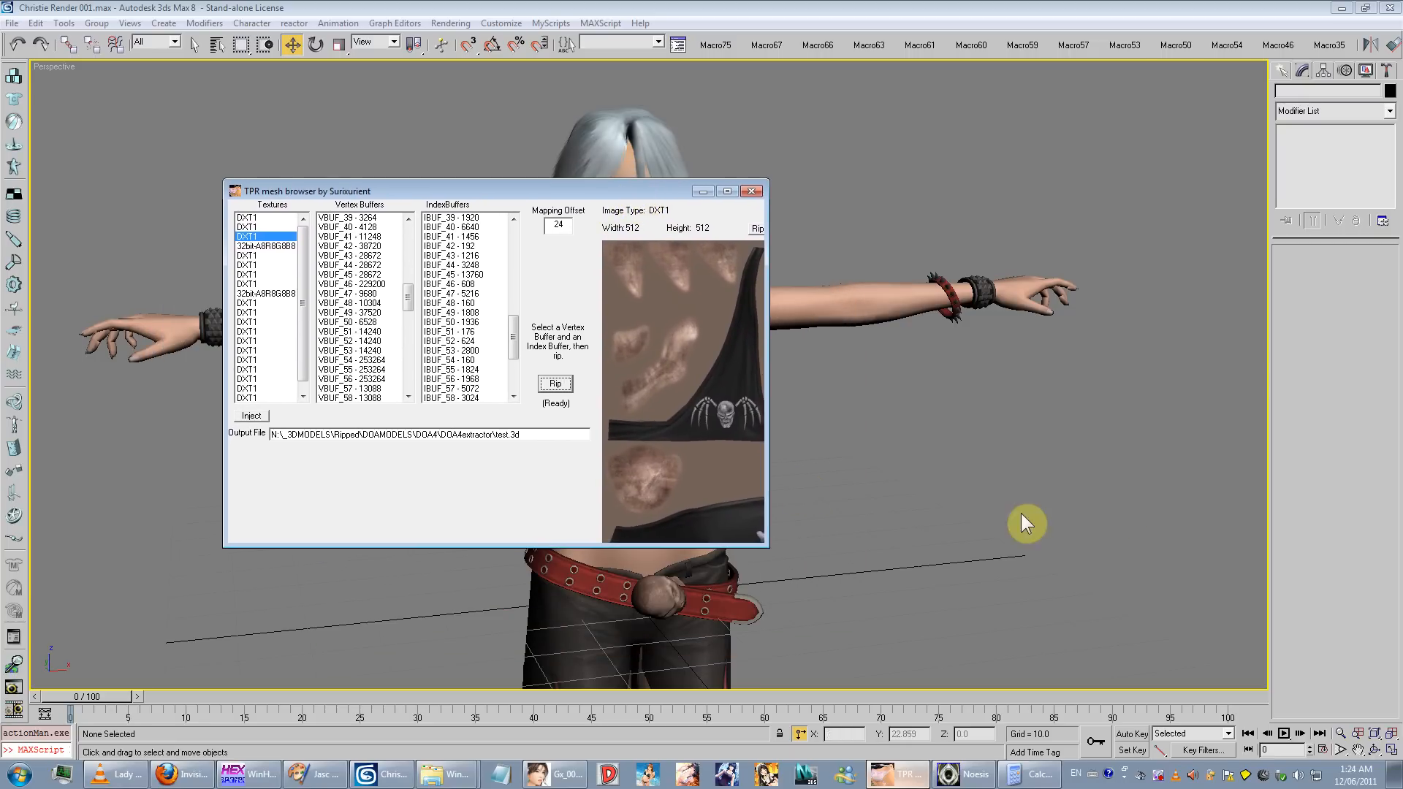
left_click(1119, 500)
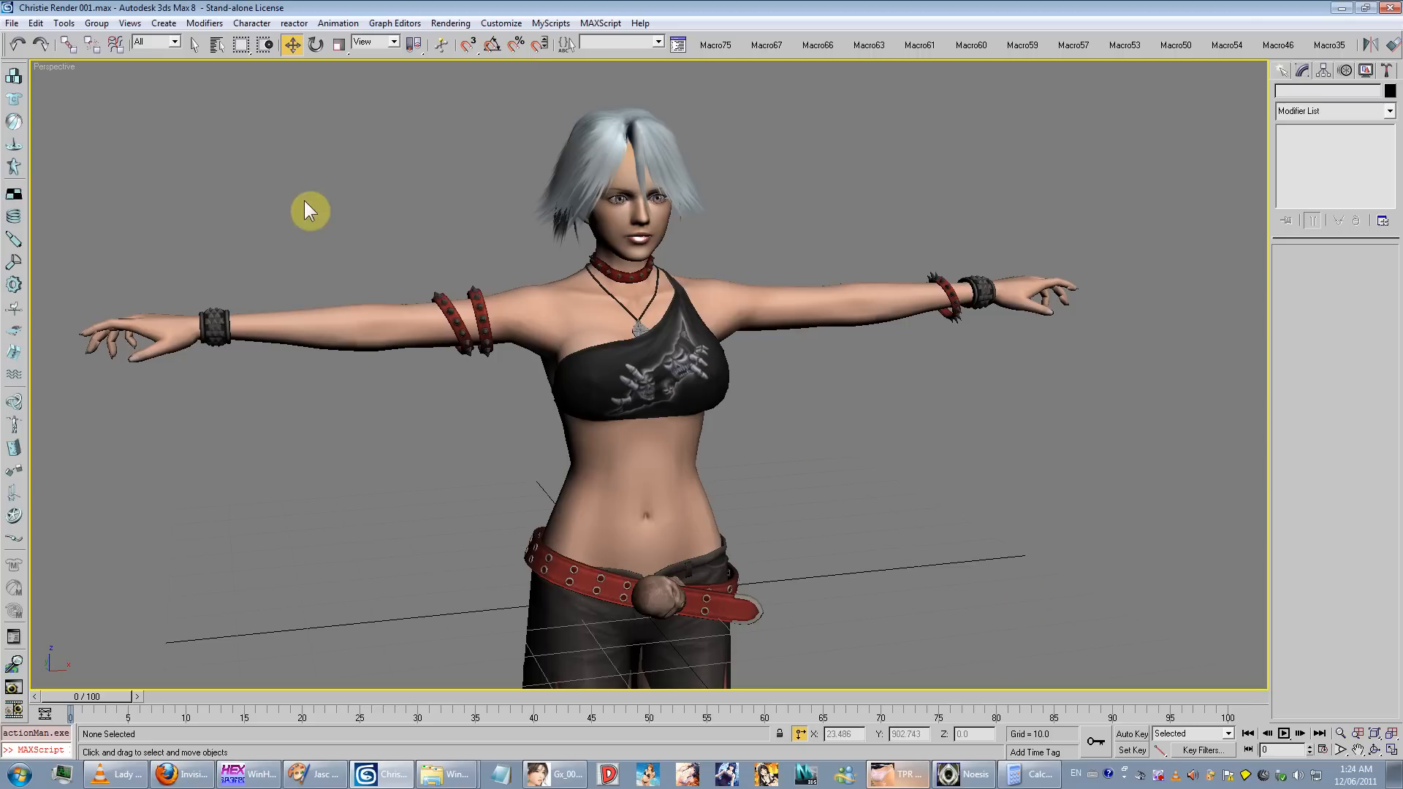
Step: Region-select the character's upper-body objects and restore the 3ds Max window to a smaller size, uncovering the mesh browser
left_click_drag(268, 87, 1005, 567)
left_click(1366, 9)
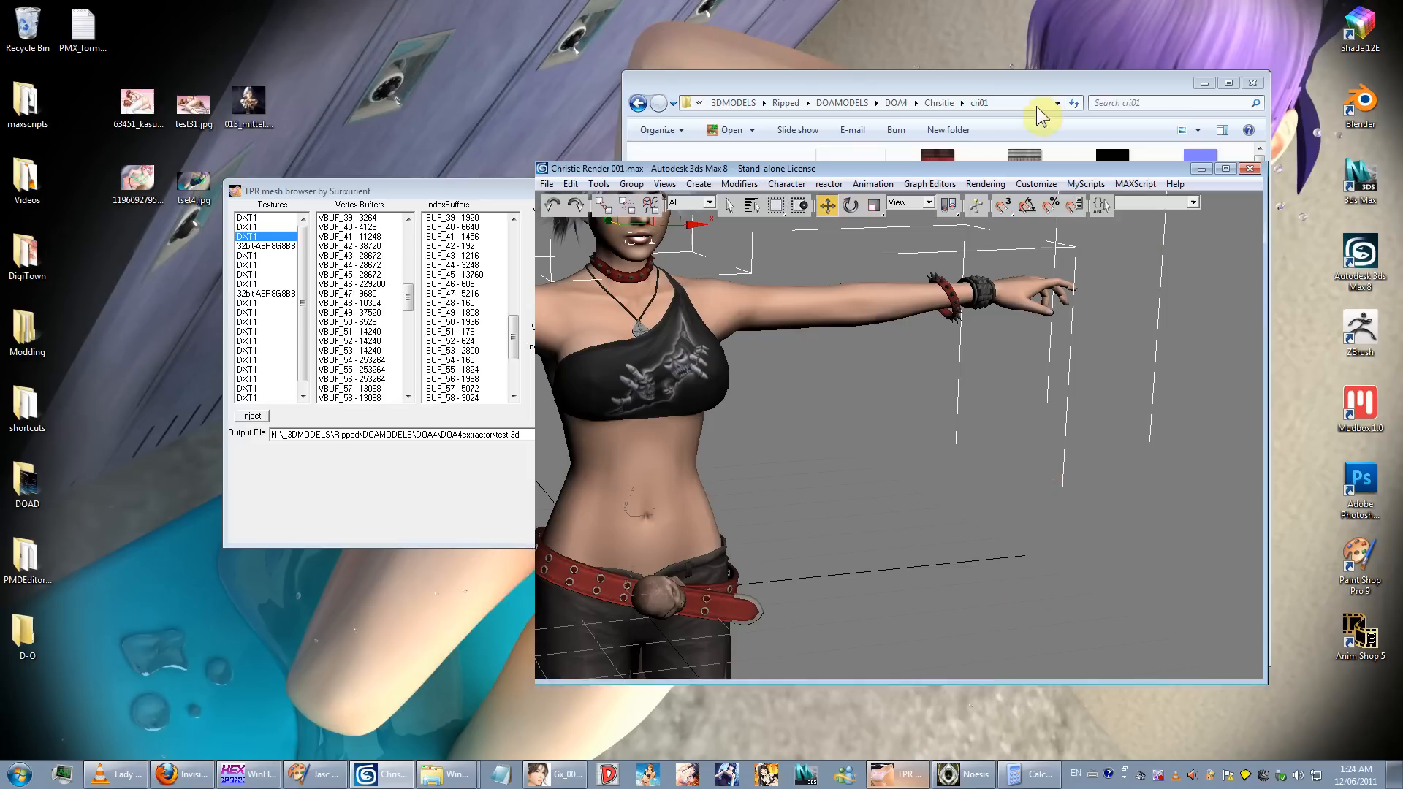